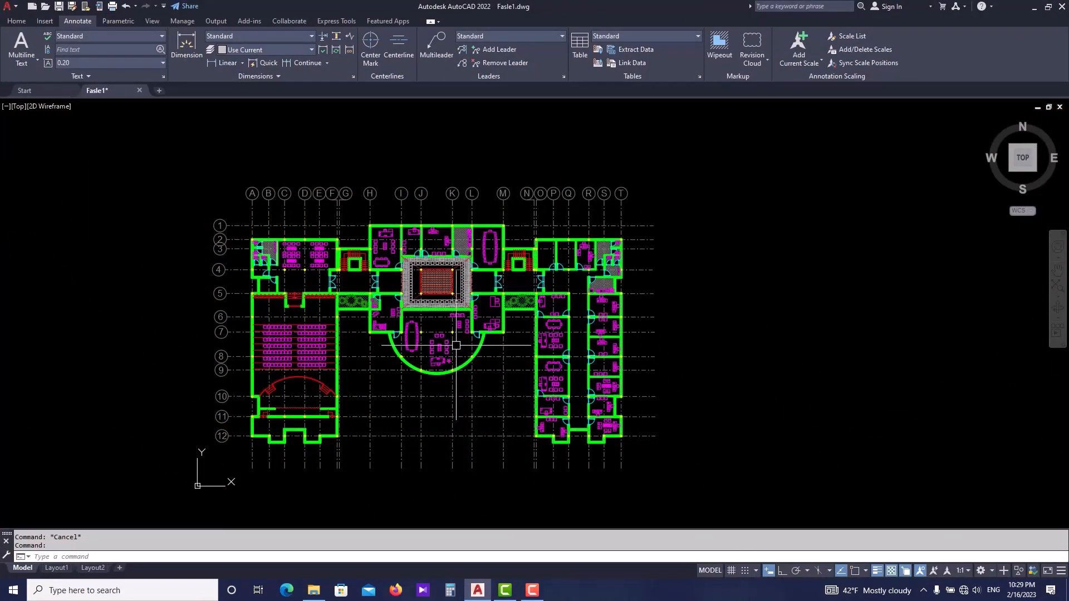
{"action": "scroll", "coordinate": [443, 368], "scroll_direction": "up", "scroll_amount": 2}
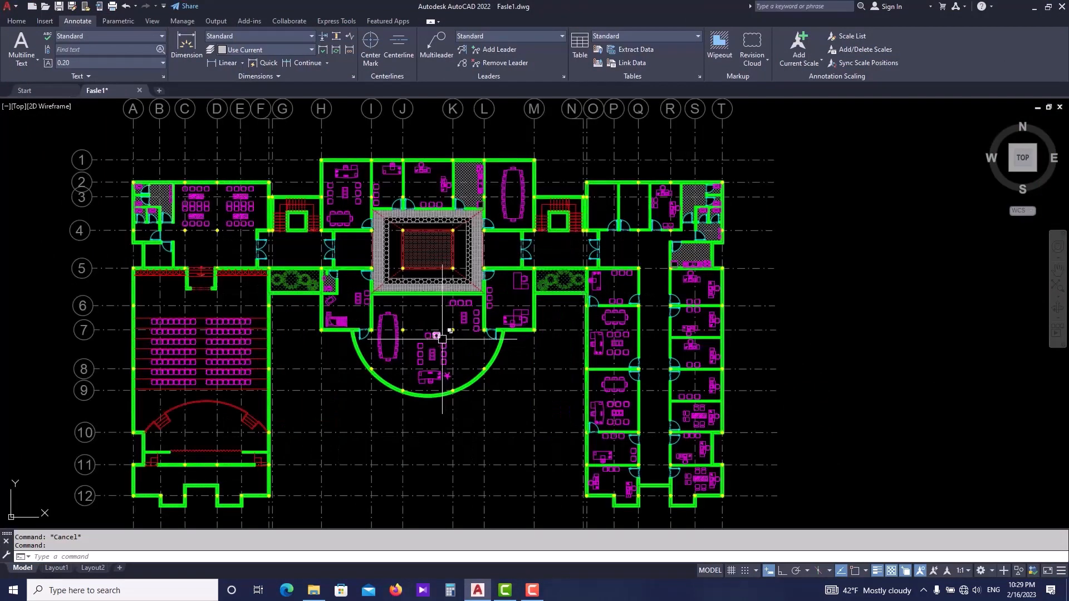
{"action": "scroll", "coordinate": [486, 378], "scroll_direction": "down", "scroll_amount": 2}
{"action": "scroll", "coordinate": [500, 360], "scroll_direction": "up", "scroll_amount": 2}
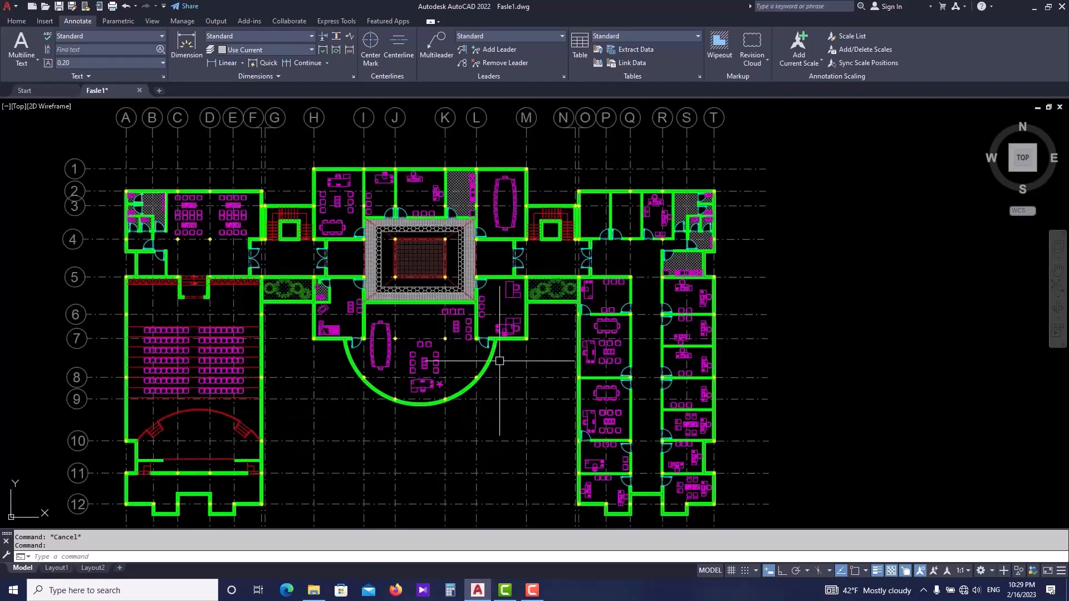
{"action": "scroll", "coordinate": [500, 361], "scroll_direction": "down", "scroll_amount": 2}
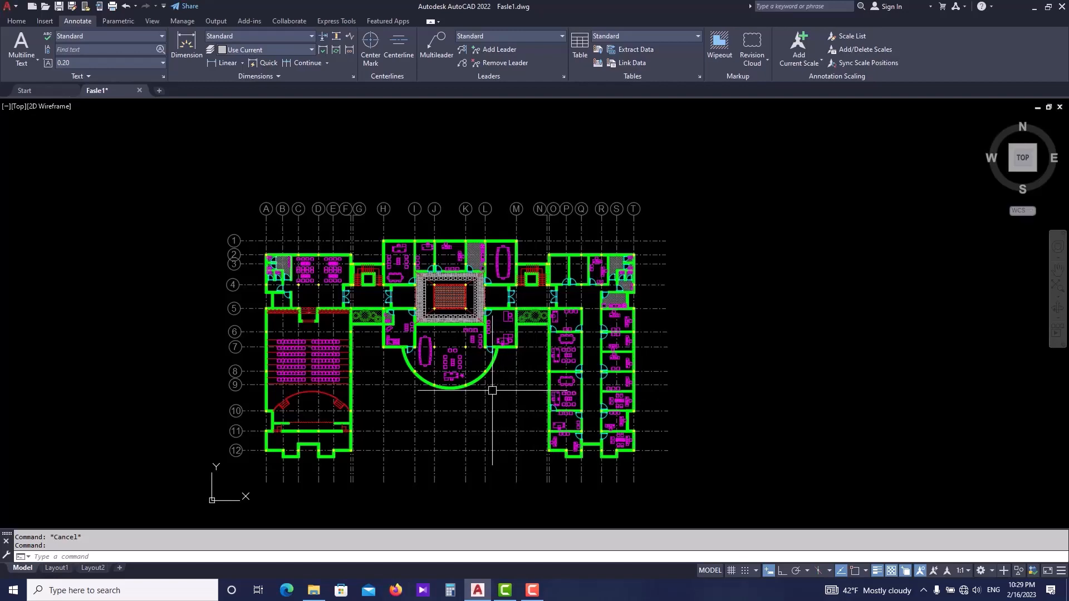
{"action": "scroll", "coordinate": [476, 369], "scroll_direction": "up", "scroll_amount": 2}
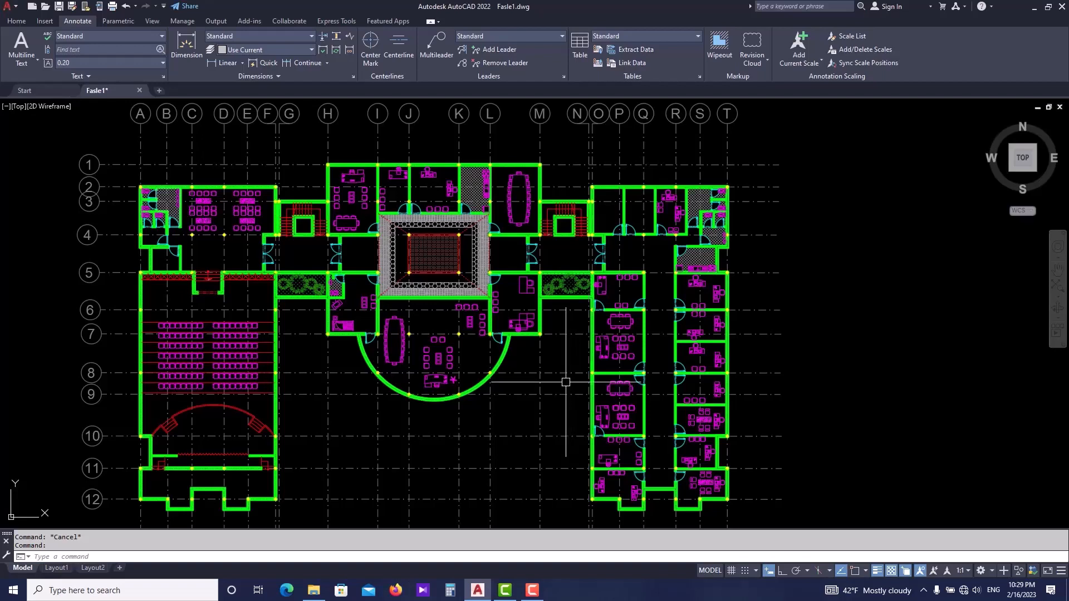
{"action": "scroll", "coordinate": [458, 358], "scroll_direction": "down", "scroll_amount": 2}
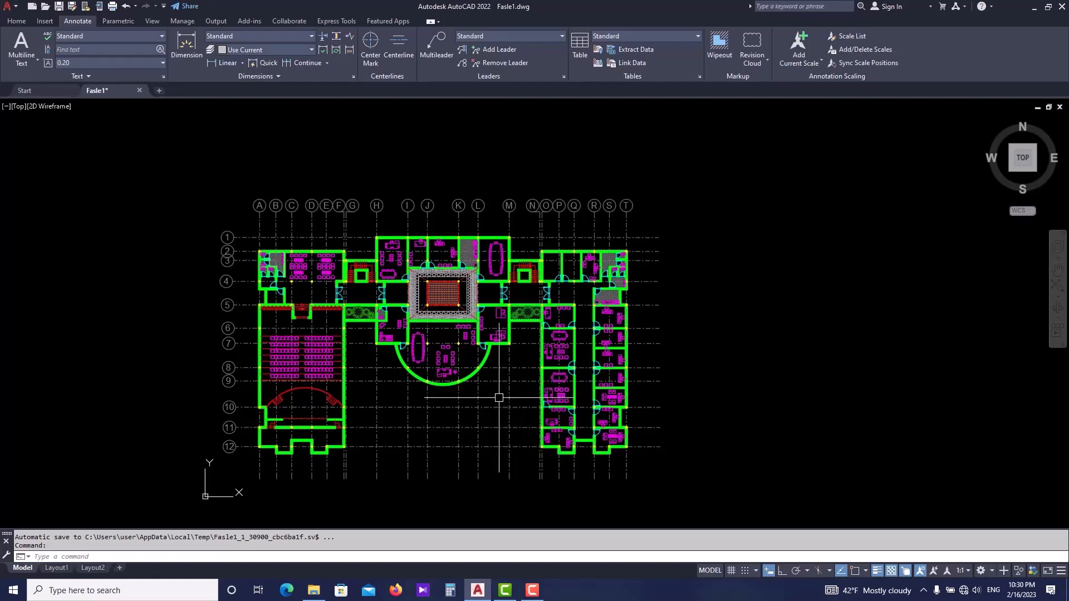
{"action": "middle_click_drag", "start_coordinate": [488, 399], "coordinate": [489, 383]}
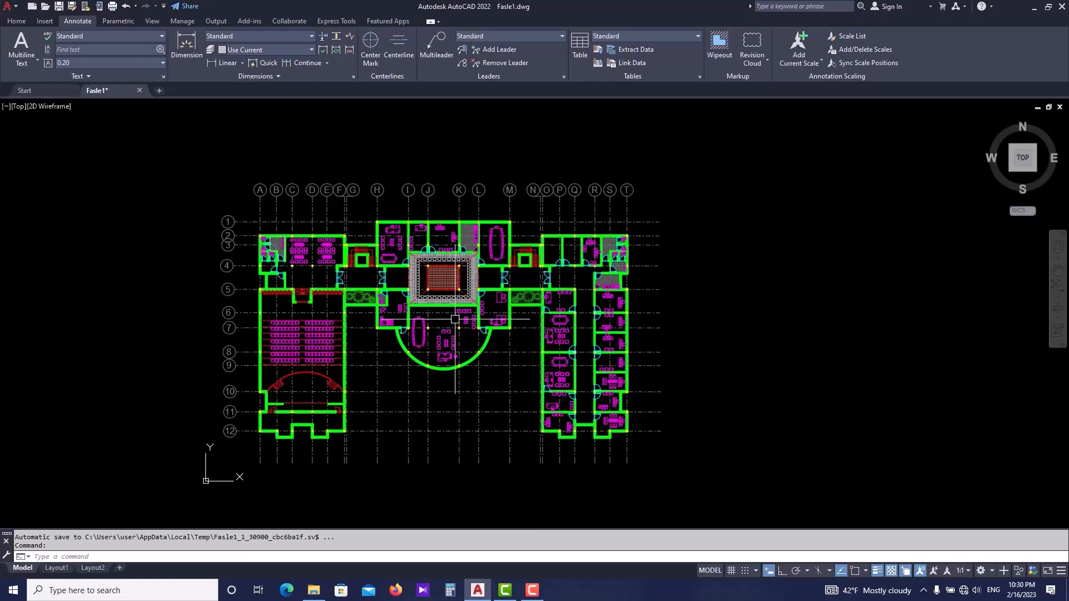
{"action": "left_click", "coordinate": [17, 20]}
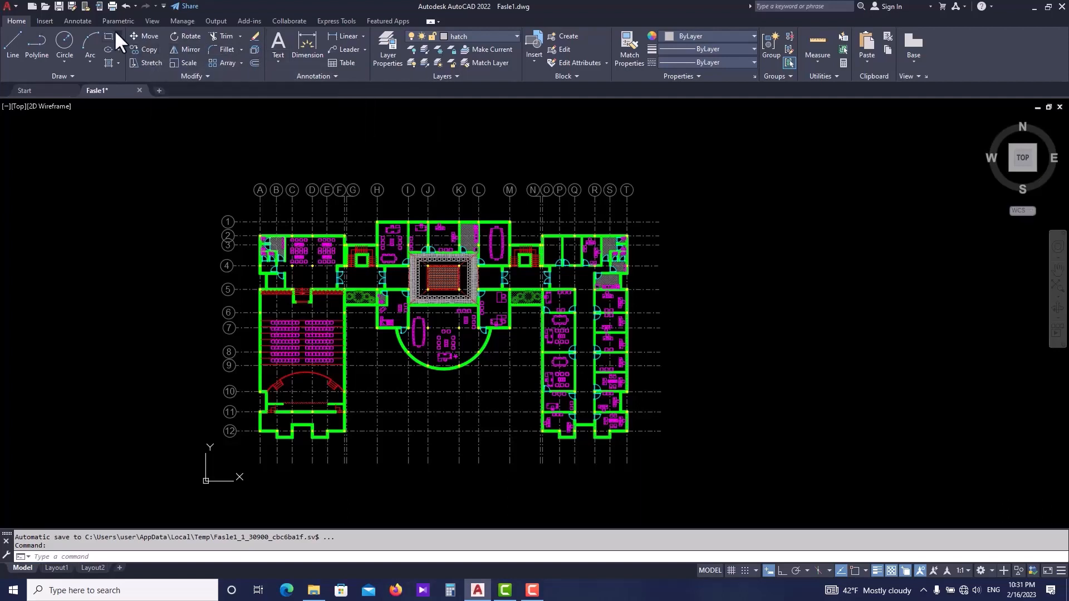
{"action": "left_click", "coordinate": [78, 22]}
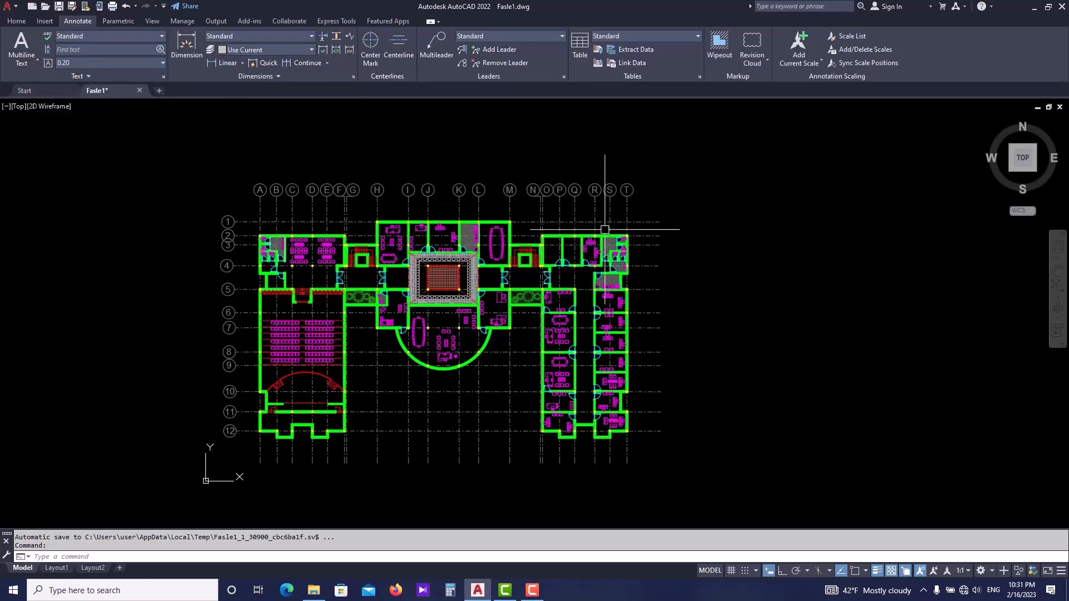
{"action": "middle_click_drag", "start_coordinate": [604, 229], "coordinate": [452, 226]}
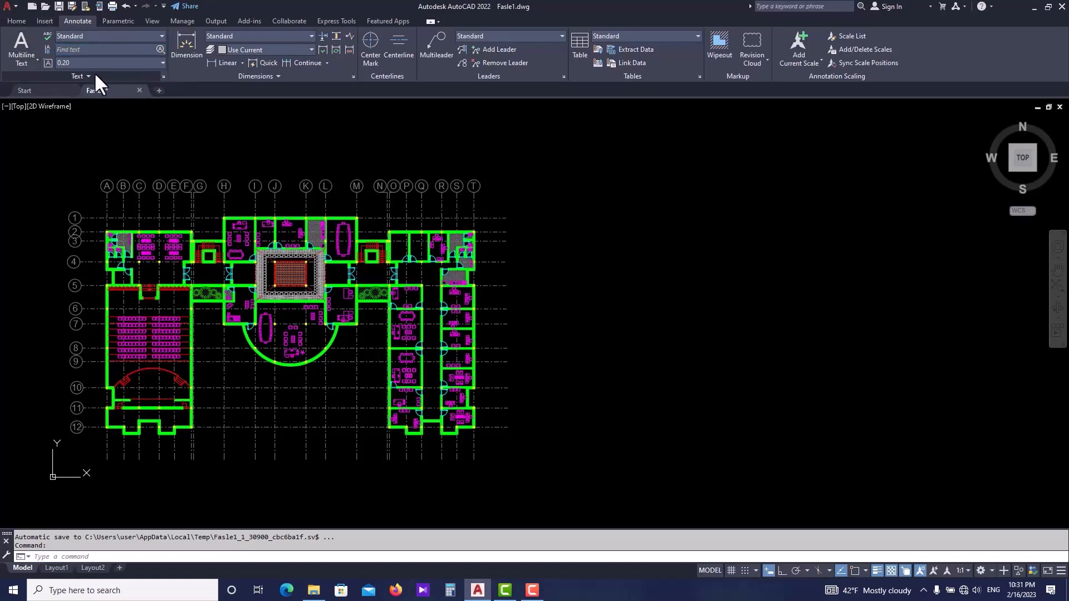
{"action": "left_click", "coordinate": [163, 76]}
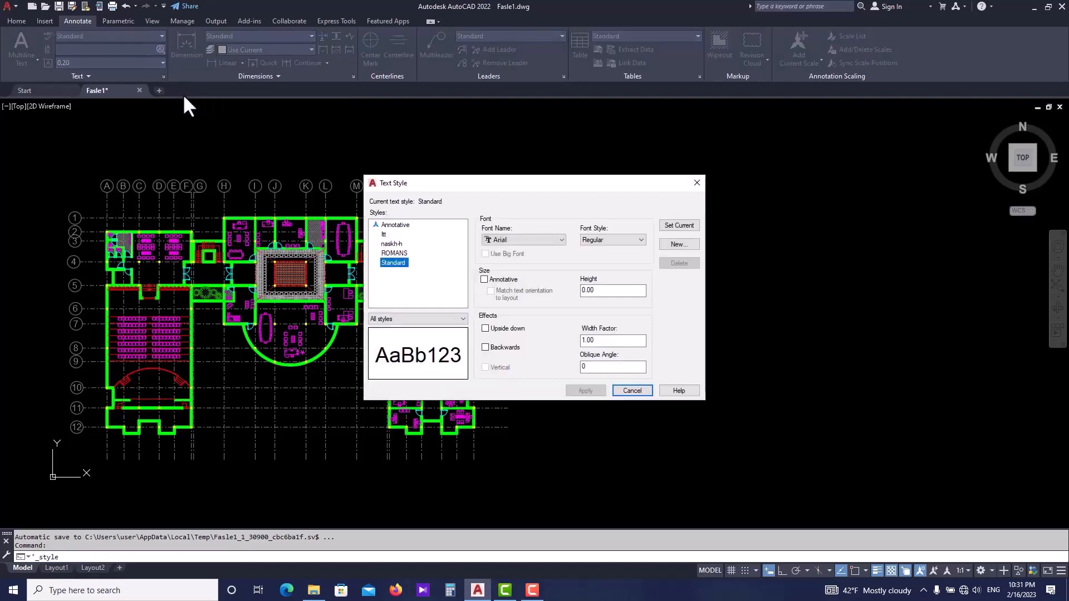
{"action": "left_click", "coordinate": [693, 187]}
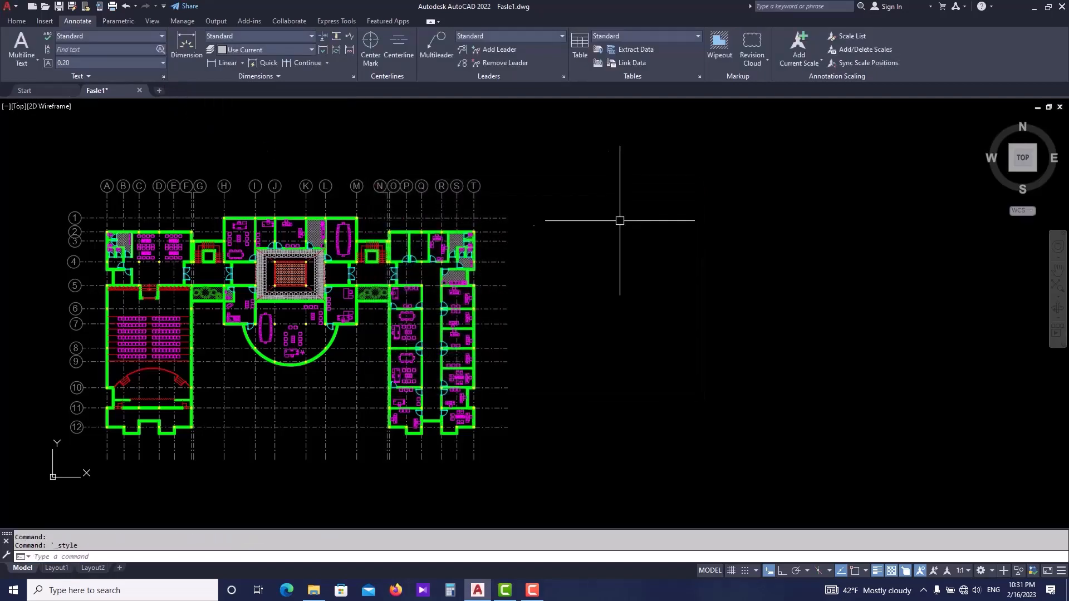
{"action": "right_click", "coordinate": [567, 257]}
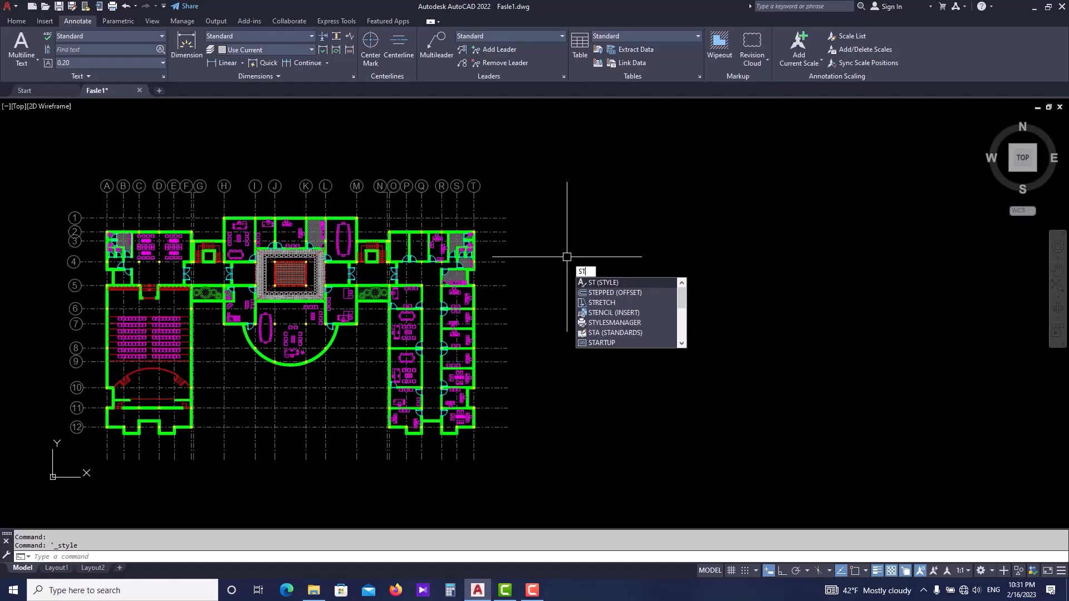
{"action": "key", "text": "Escape"}
{"action": "type", "text": "ST"}
{"action": "key", "text": "Return"}
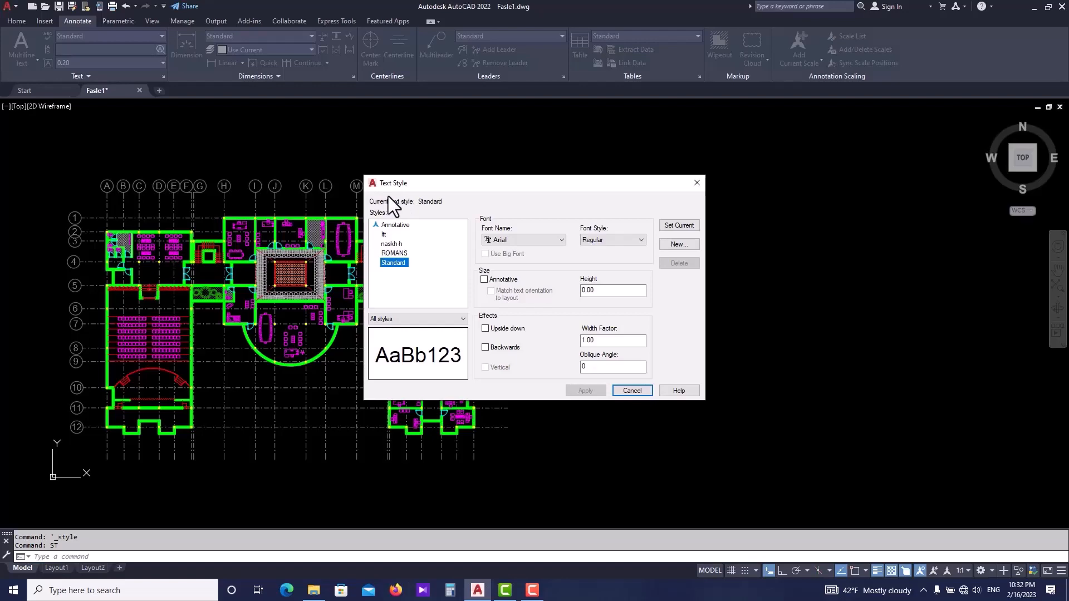
{"action": "left_click", "coordinate": [697, 183]}
- Open the Text Style dialog with the ST command and browse the available fonts
{"action": "type", "text": "st"}
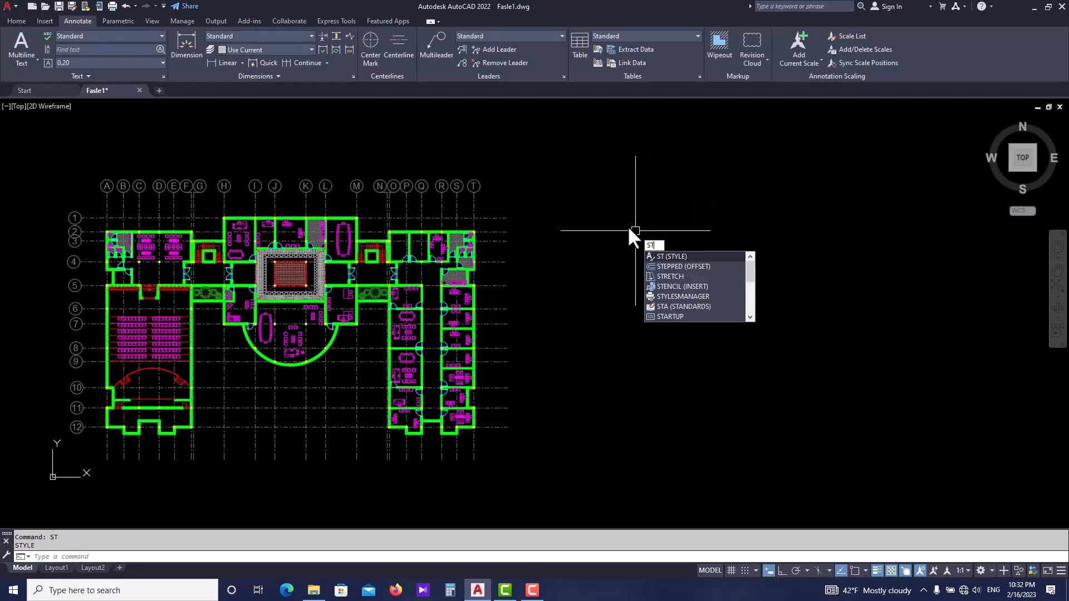
{"action": "key", "text": "Return"}
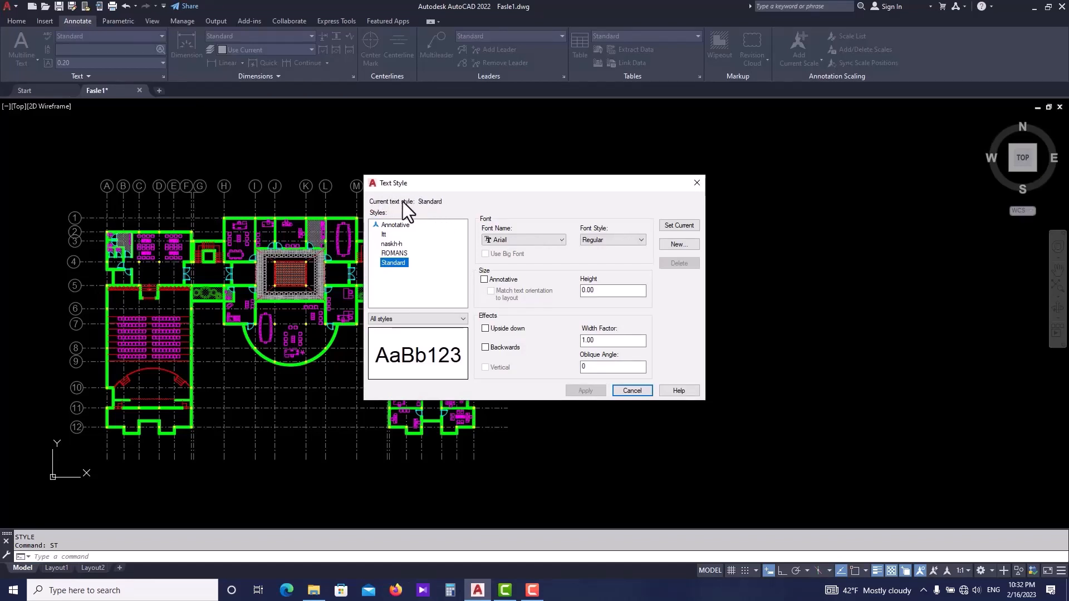
{"action": "left_click_drag", "start_coordinate": [452, 186], "coordinate": [599, 181]}
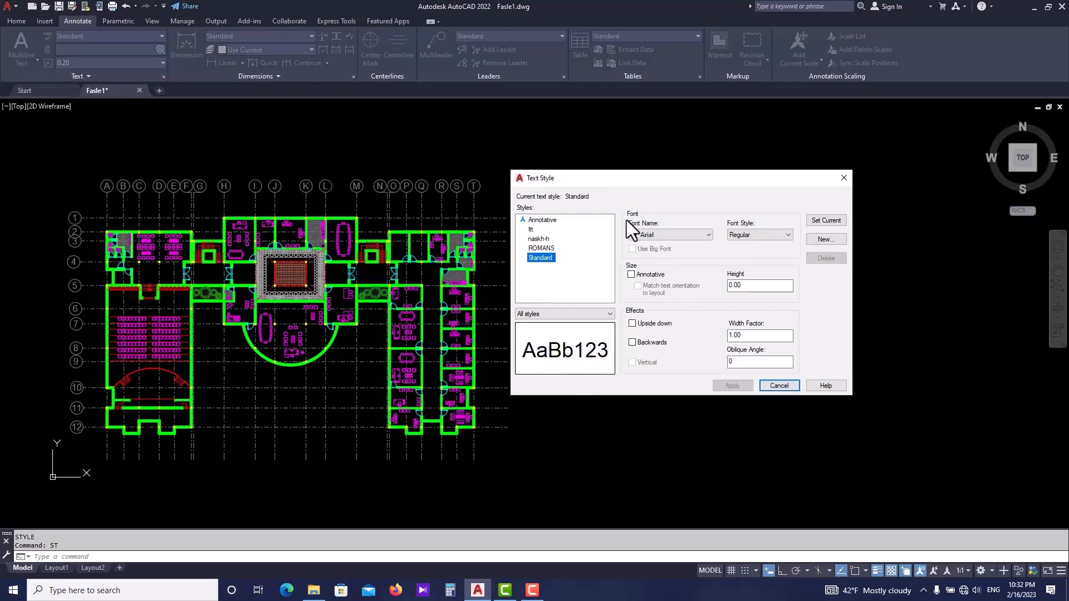
{"action": "left_click", "coordinate": [667, 236]}
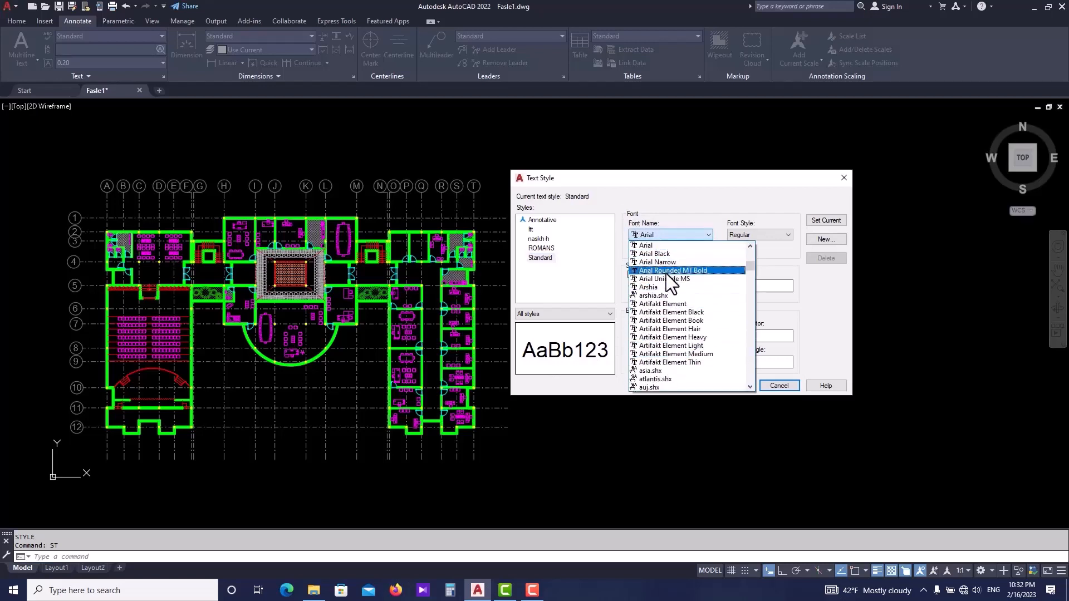
{"action": "scroll", "coordinate": [666, 273], "scroll_direction": "down", "scroll_amount": 3}
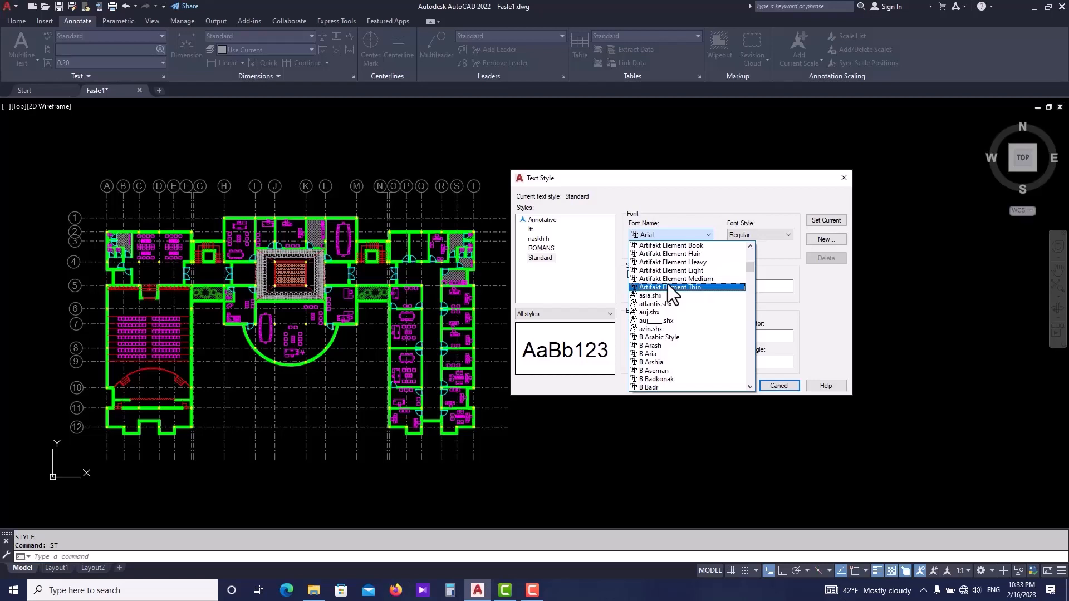
{"action": "left_click", "coordinate": [697, 205]}
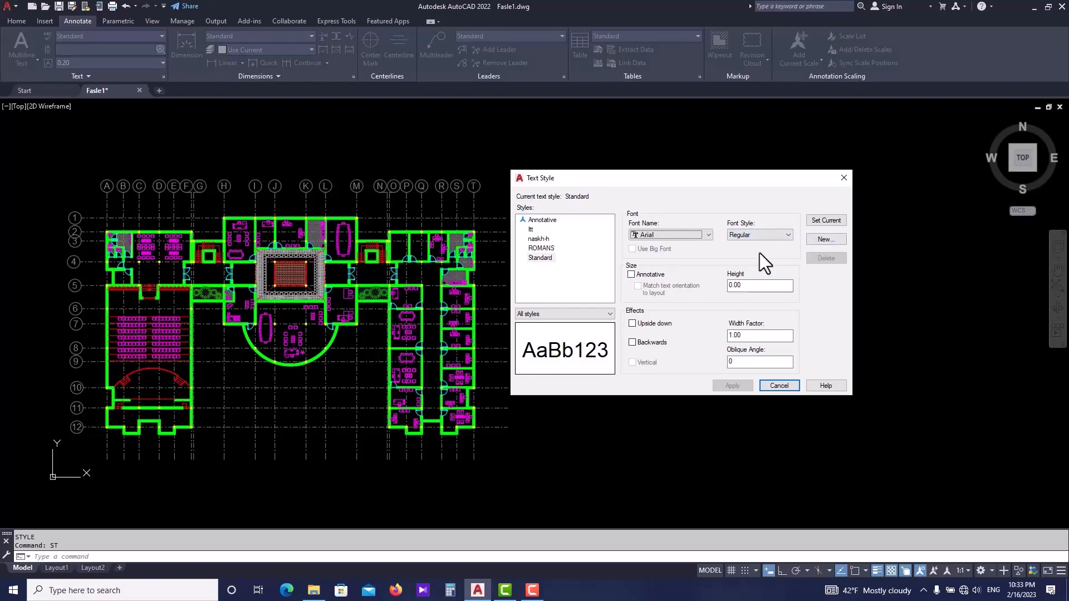
- Create a new text style named new style
{"action": "left_click", "coordinate": [827, 240]}
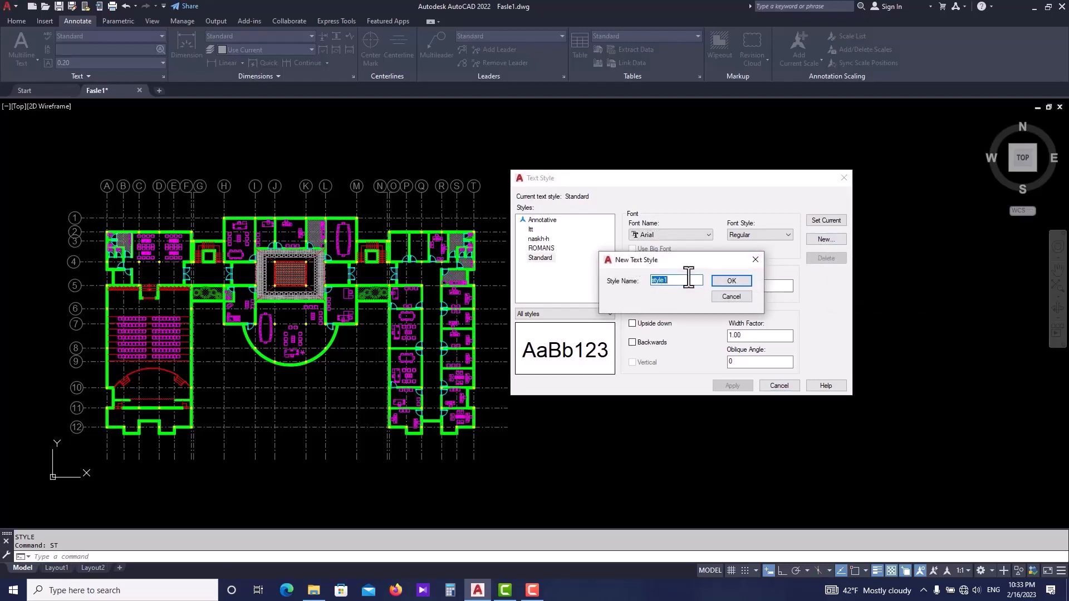
{"action": "type", "text": "new stylk"}
{"action": "key", "text": "BackSpace"}
{"action": "type", "text": "e"}
{"action": "left_click", "coordinate": [731, 281]}
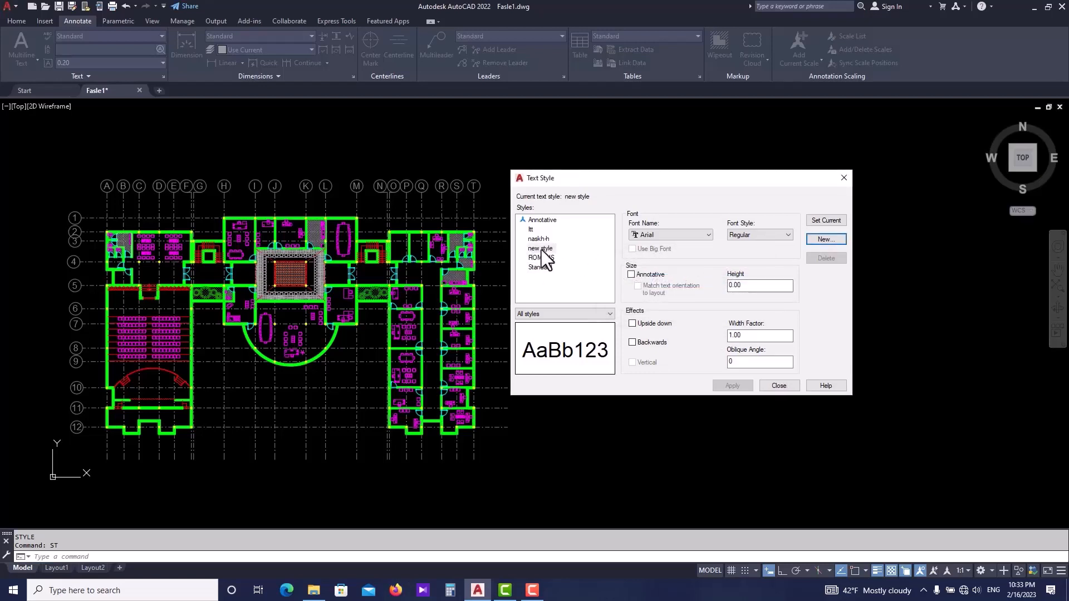
- Set the new style's font to a1e.shx
{"action": "left_click", "coordinate": [674, 233]}
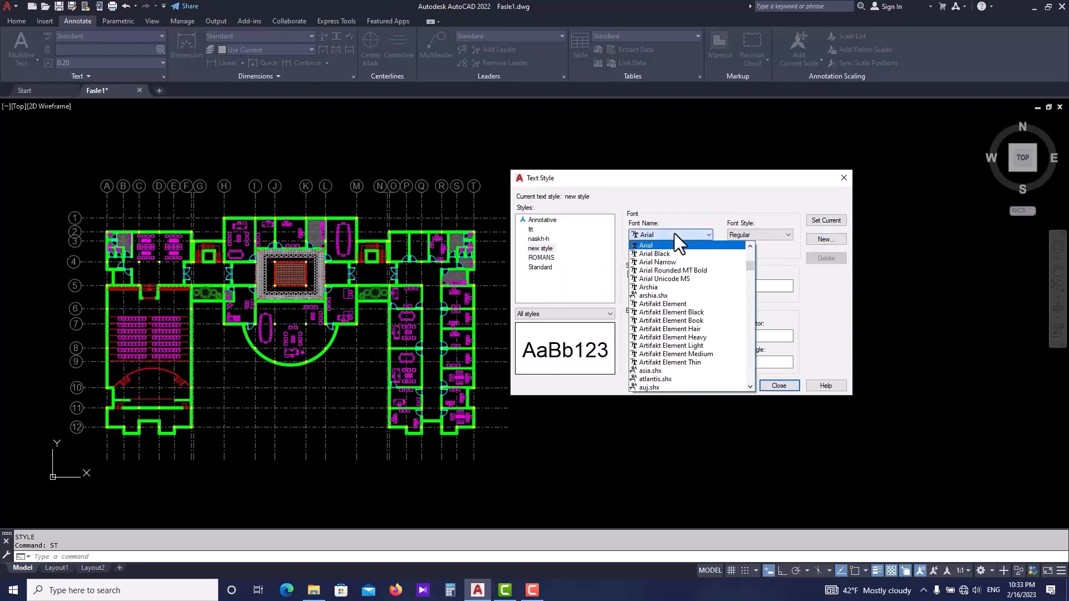
{"action": "scroll", "coordinate": [670, 262], "scroll_direction": "down", "scroll_amount": 3}
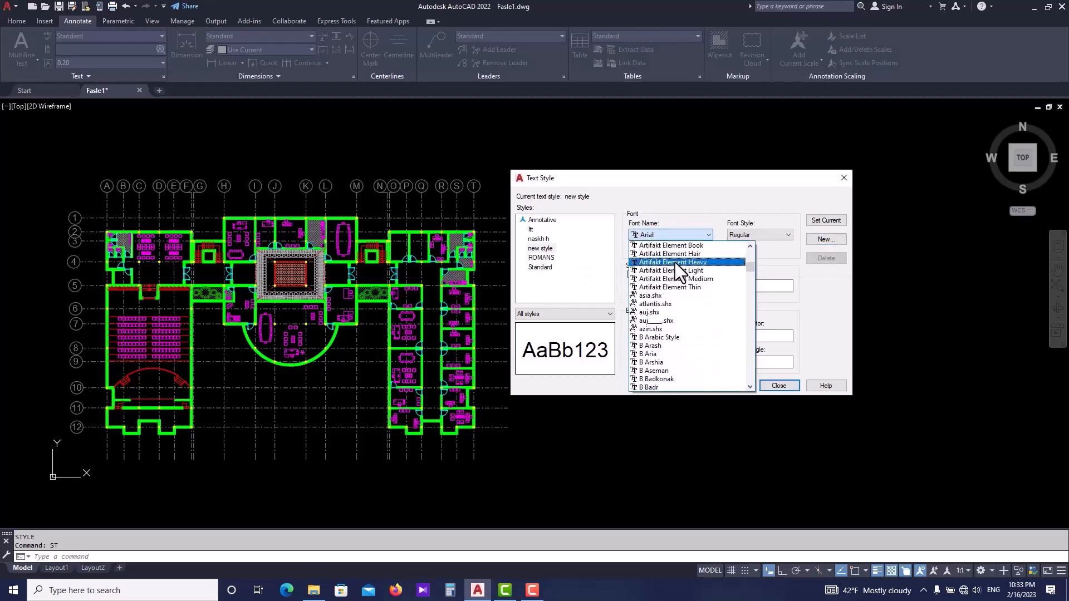
{"action": "left_click", "coordinate": [675, 262]}
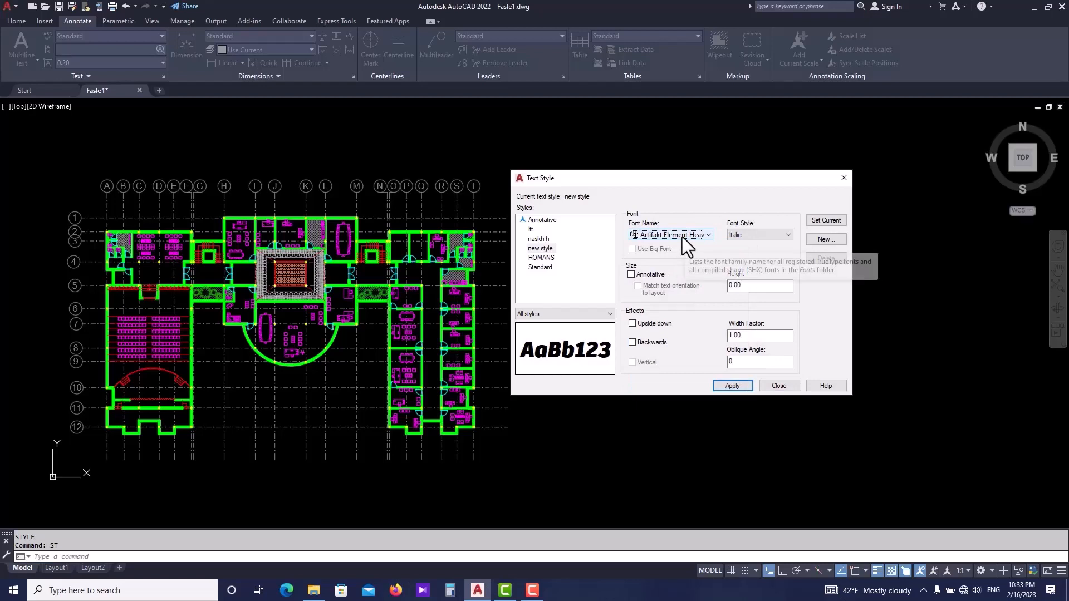
{"action": "scroll", "coordinate": [682, 236], "scroll_direction": "down", "scroll_amount": 5}
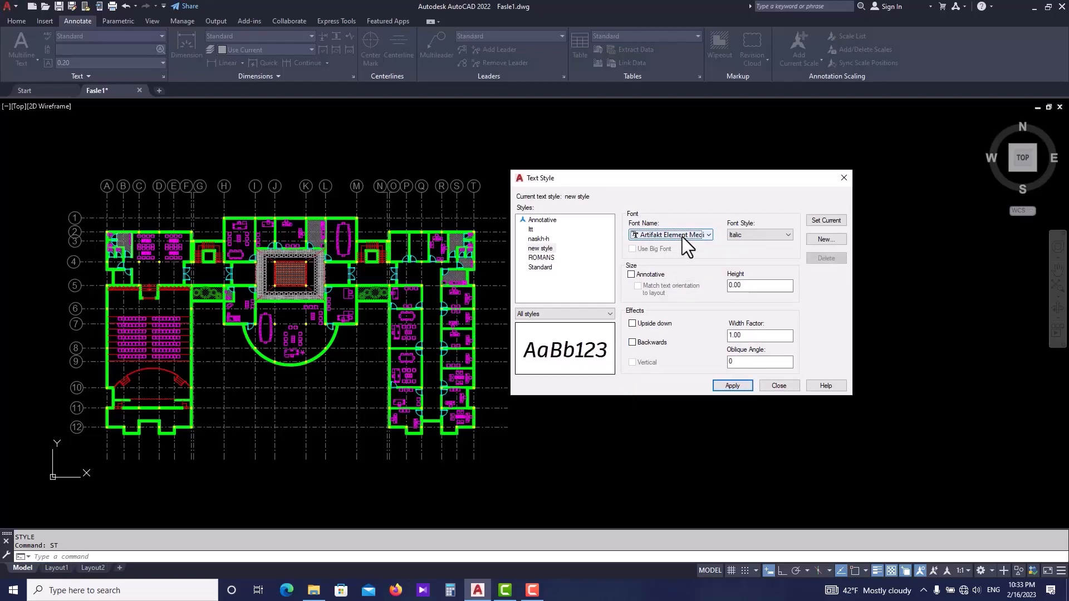
{"action": "scroll", "coordinate": [683, 236], "scroll_direction": "down", "scroll_amount": 1}
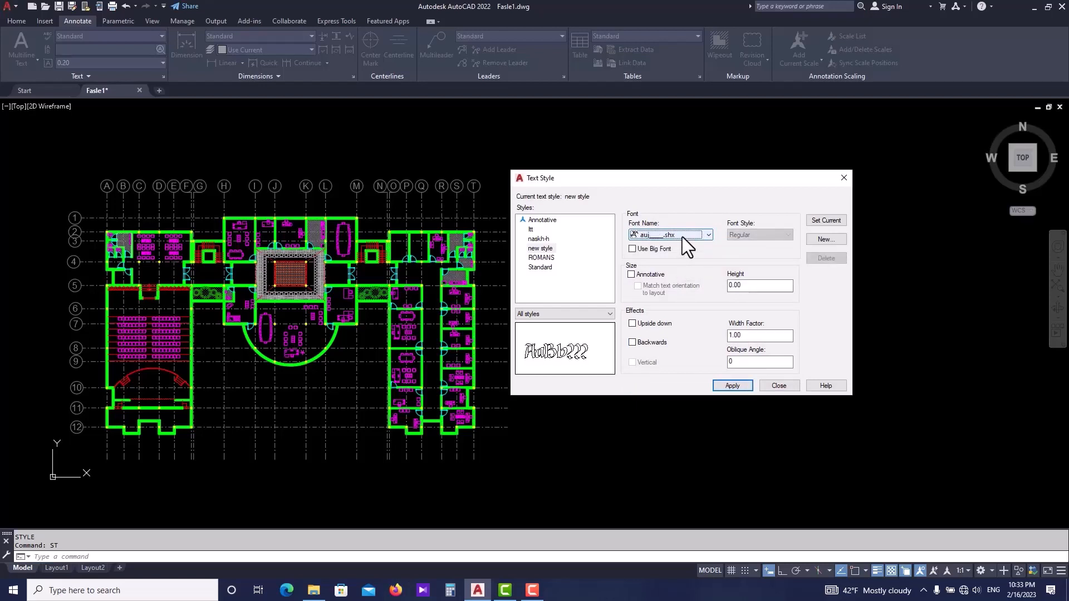
{"action": "left_click", "coordinate": [683, 236]}
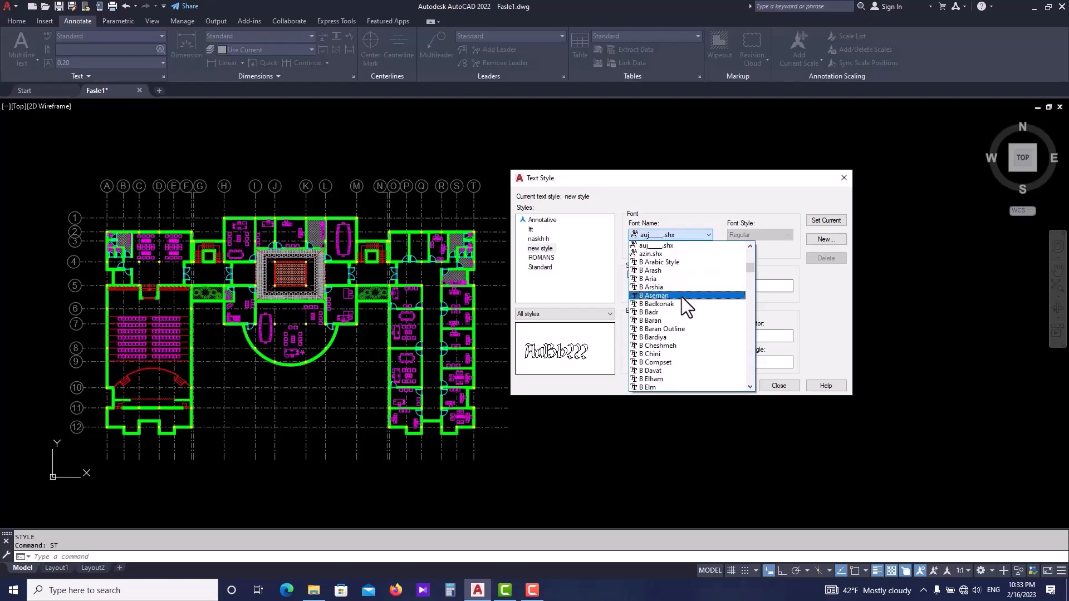
{"action": "key", "text": "Home"}
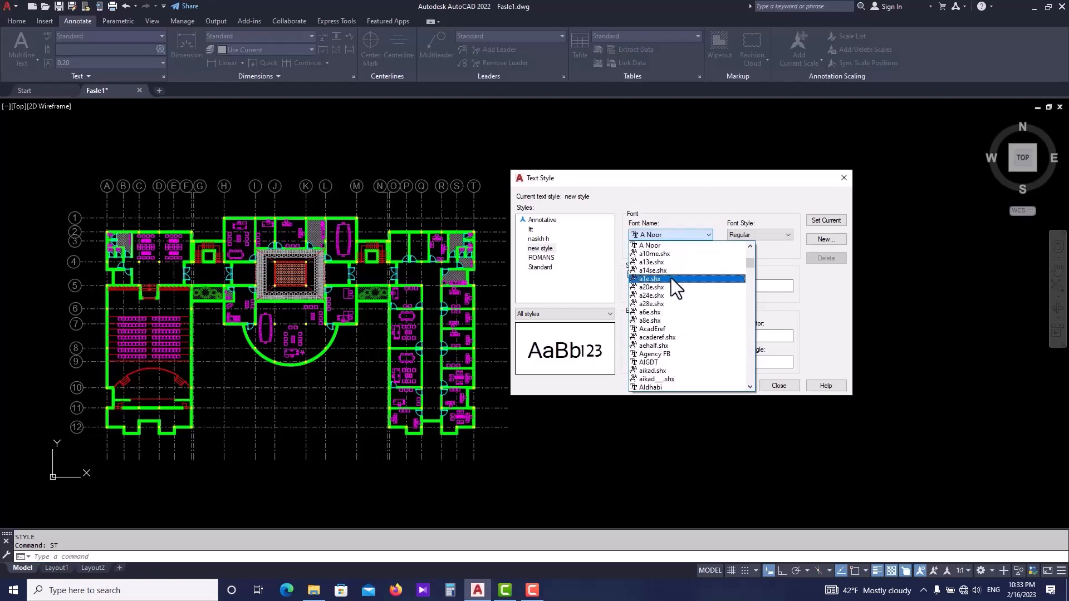
{"action": "left_click", "coordinate": [670, 278]}
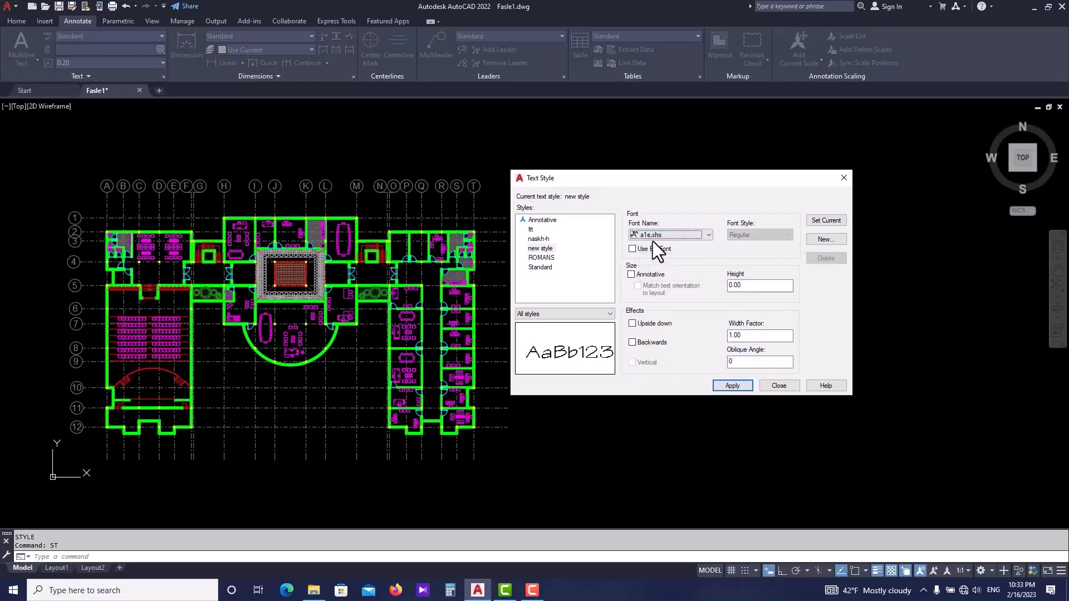
- Make the new style annotative, apply the changes and close the Text Style dialog
{"action": "left_click", "coordinate": [683, 236]}
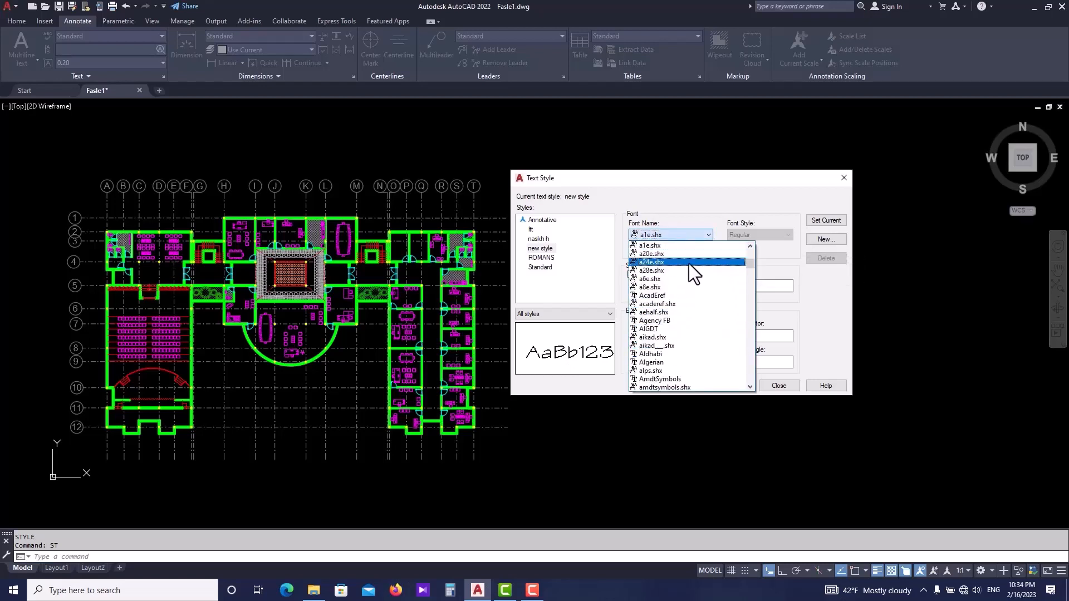
{"action": "left_click", "coordinate": [683, 235]}
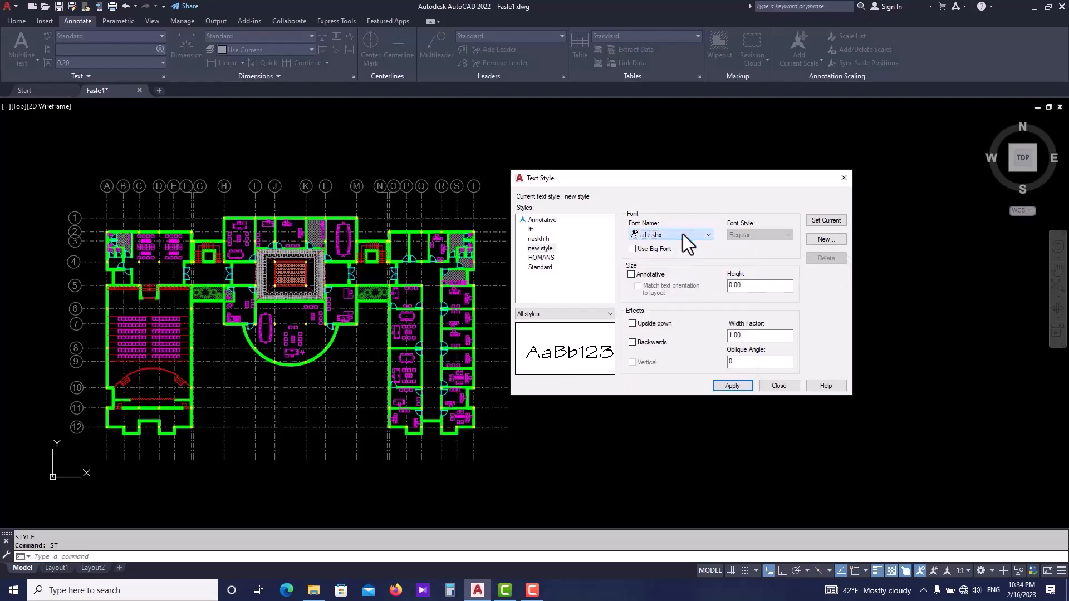
{"action": "left_click", "coordinate": [631, 274]}
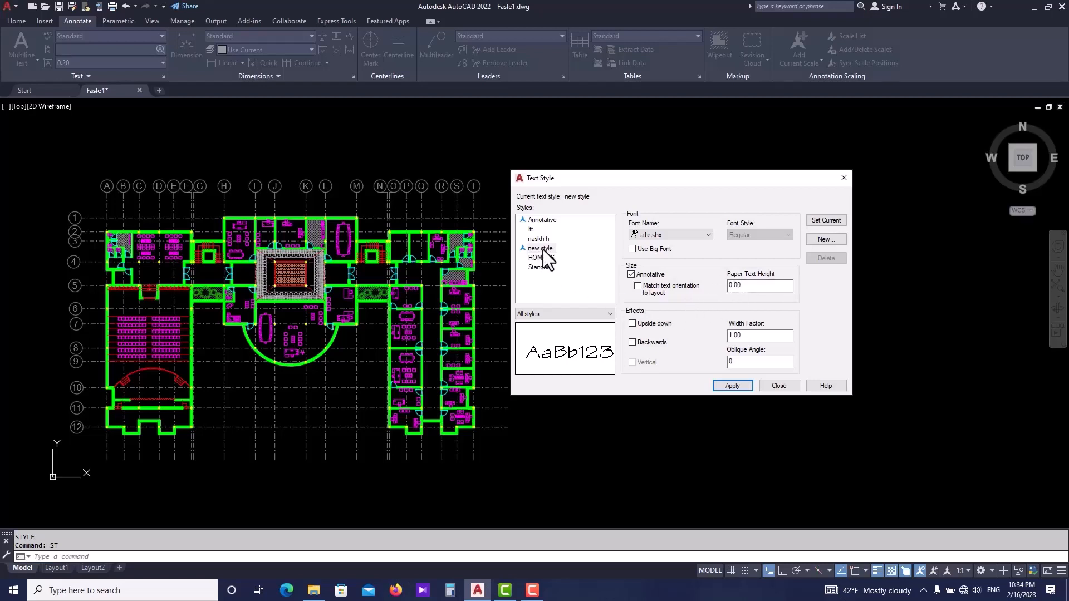
{"action": "left_click", "coordinate": [733, 386]}
{"action": "left_click", "coordinate": [779, 386]}
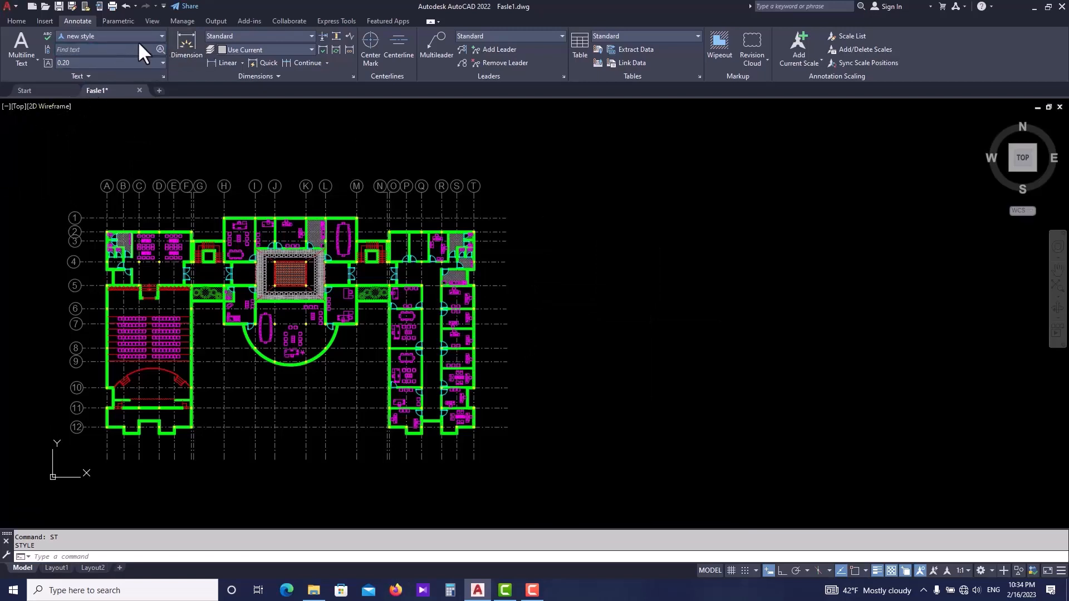
- Pick new style as the current text style from the style gallery
{"action": "left_click", "coordinate": [124, 34]}
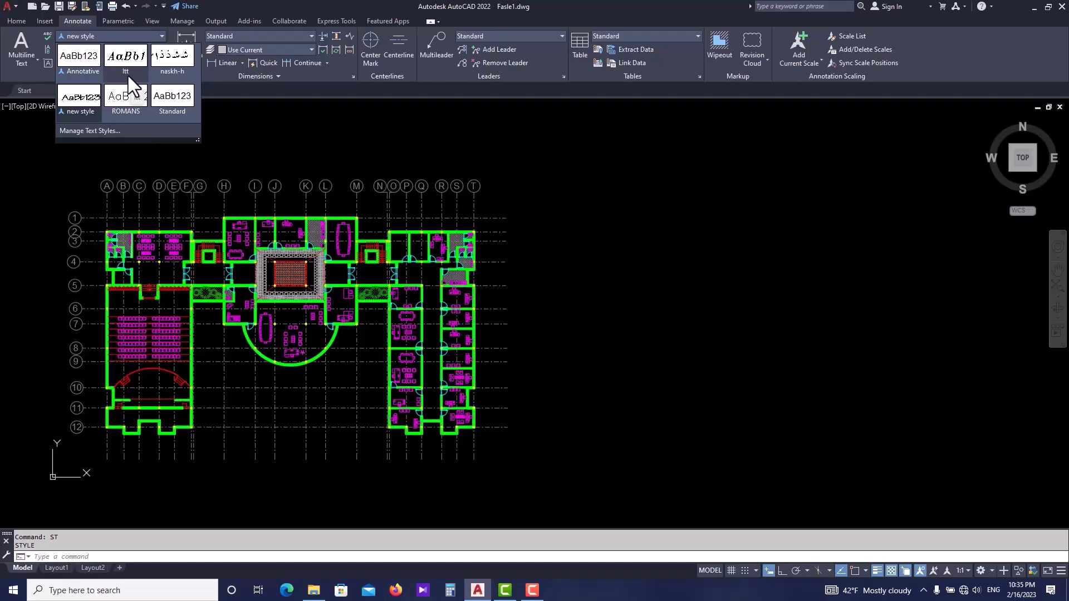
{"action": "left_click", "coordinate": [82, 106]}
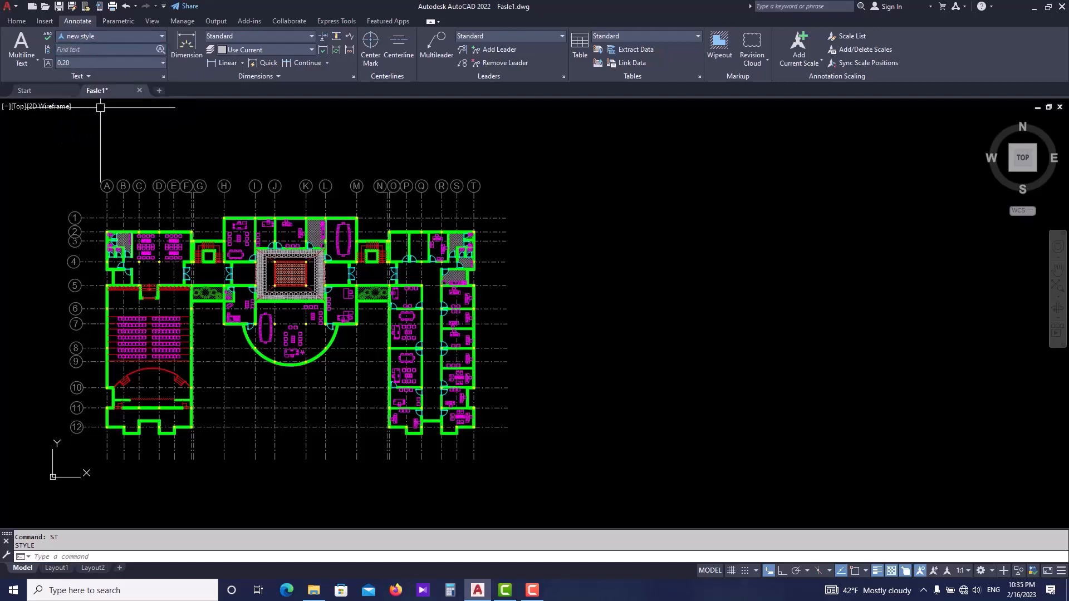
- Write a multiline text reading ARCHITECTURE in the empty area right of the floor plan using the new style
{"action": "middle_click_drag", "start_coordinate": [625, 222], "coordinate": [598, 224]}
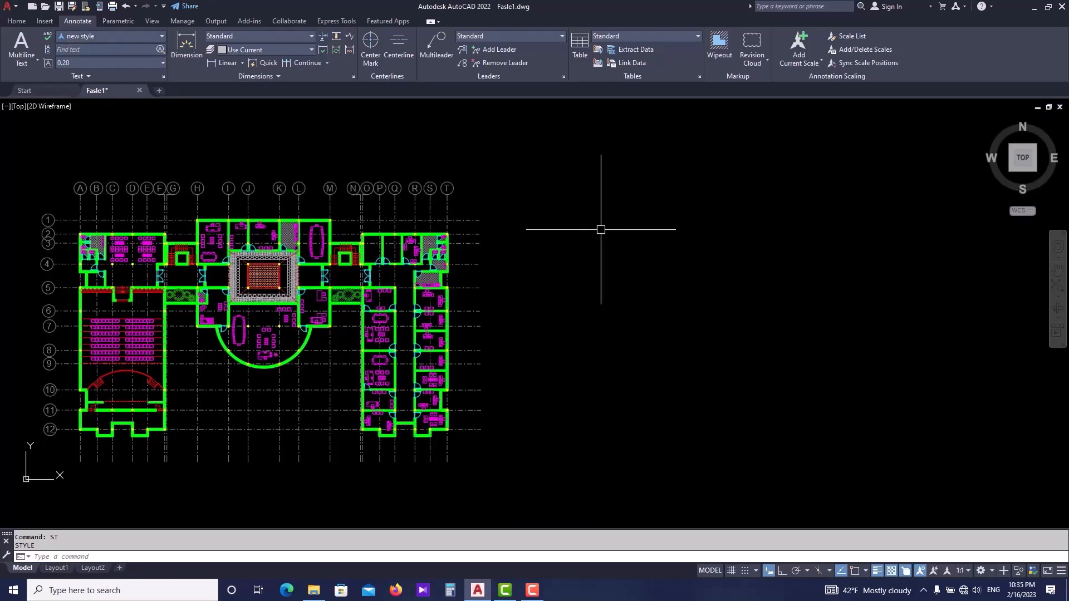
{"action": "type", "text": "mt"}
{"action": "key", "text": "Return"}
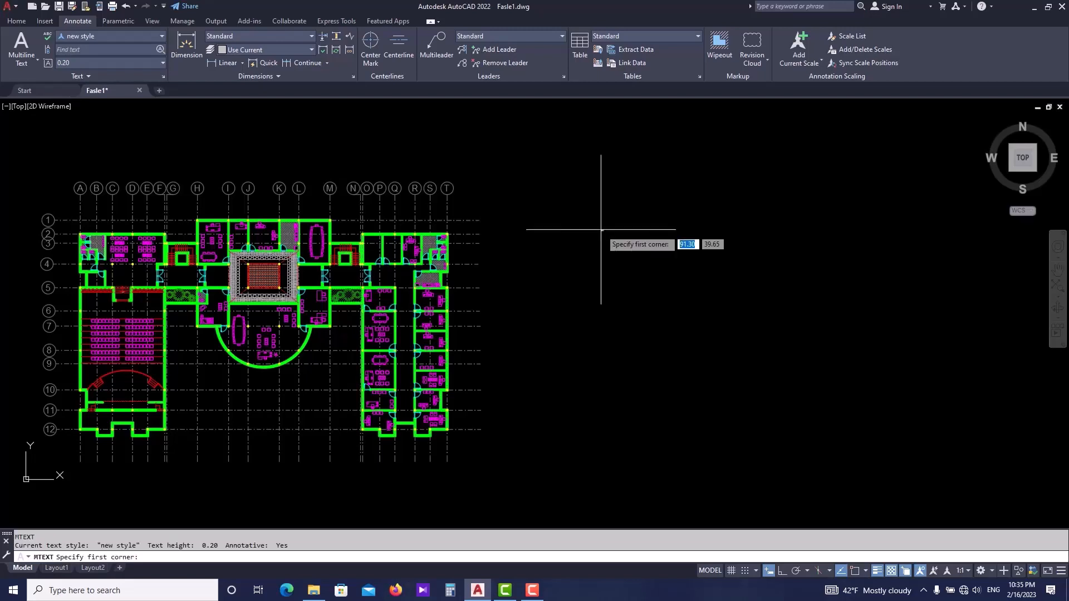
{"action": "left_click", "coordinate": [590, 232]}
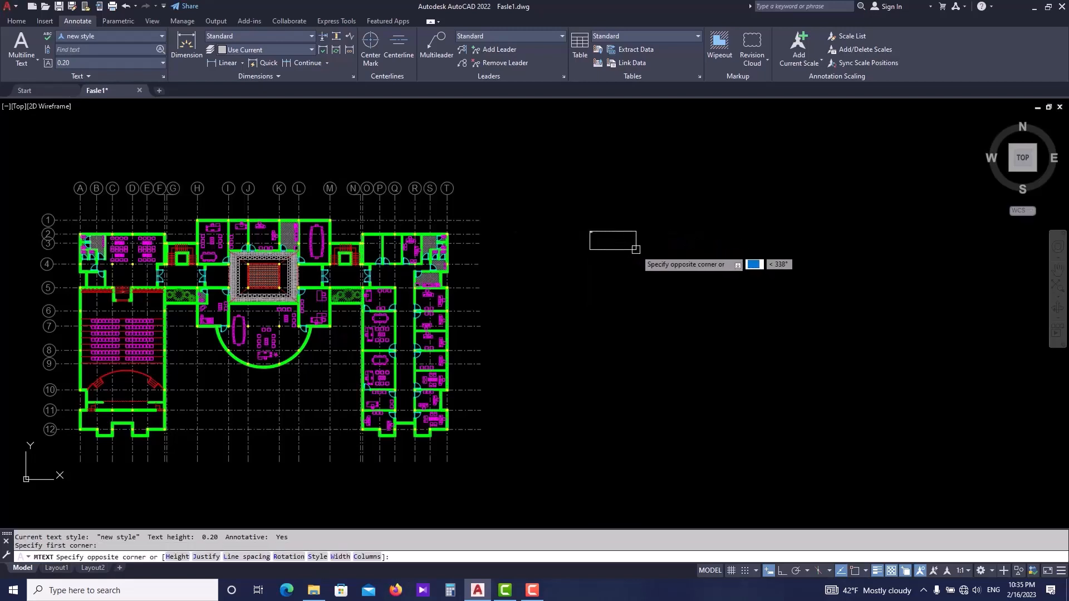
{"action": "left_click", "coordinate": [827, 270]}
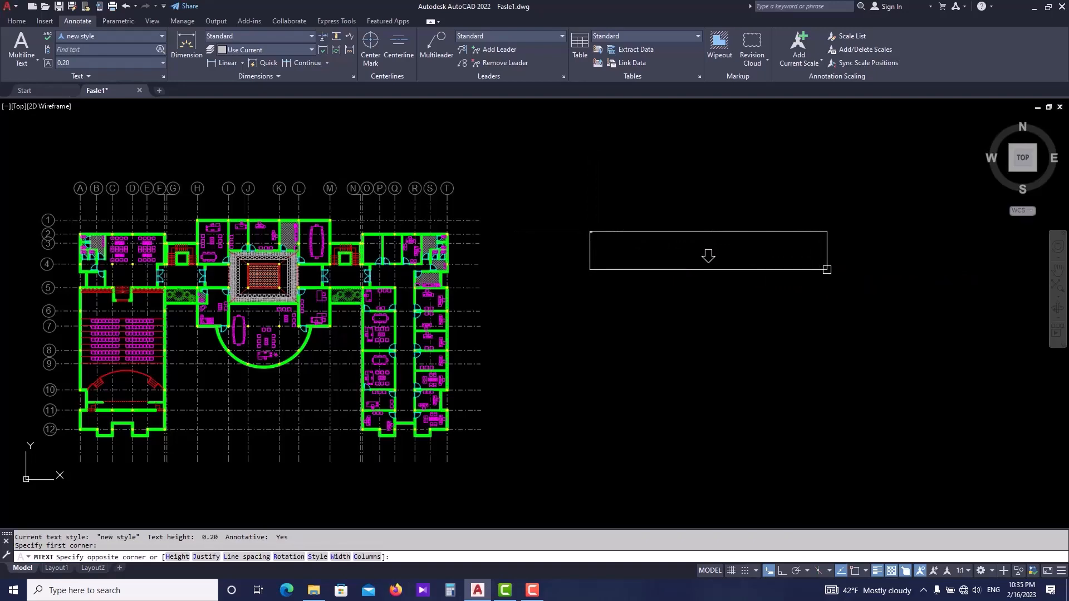
{"action": "scroll", "coordinate": [683, 299], "scroll_direction": "down", "scroll_amount": 3}
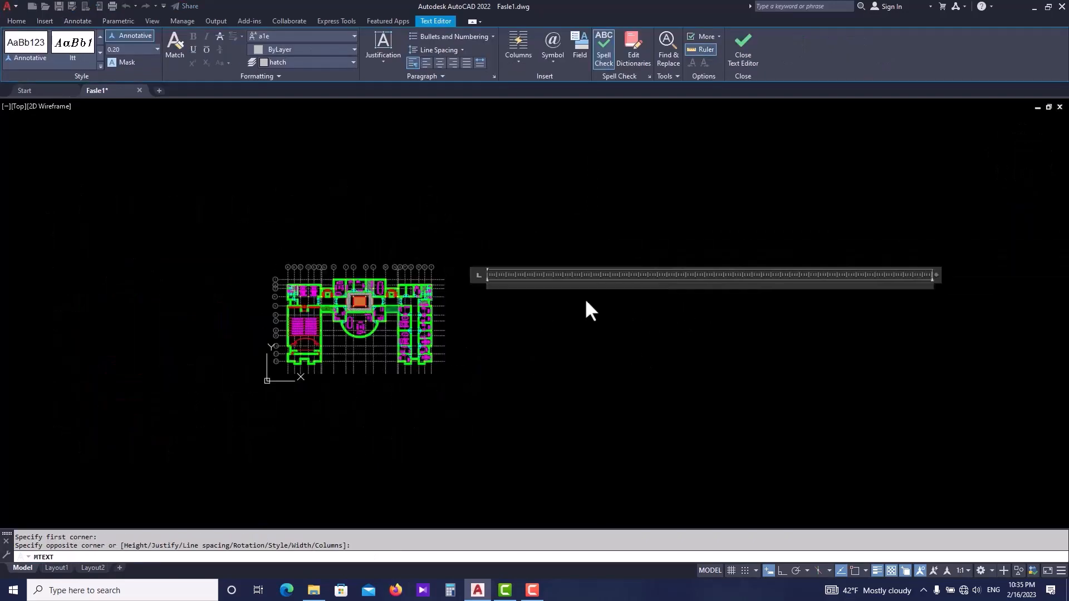
{"action": "scroll", "coordinate": [557, 287], "scroll_direction": "up", "scroll_amount": 2}
{"action": "scroll", "coordinate": [531, 278], "scroll_direction": "up", "scroll_amount": 2}
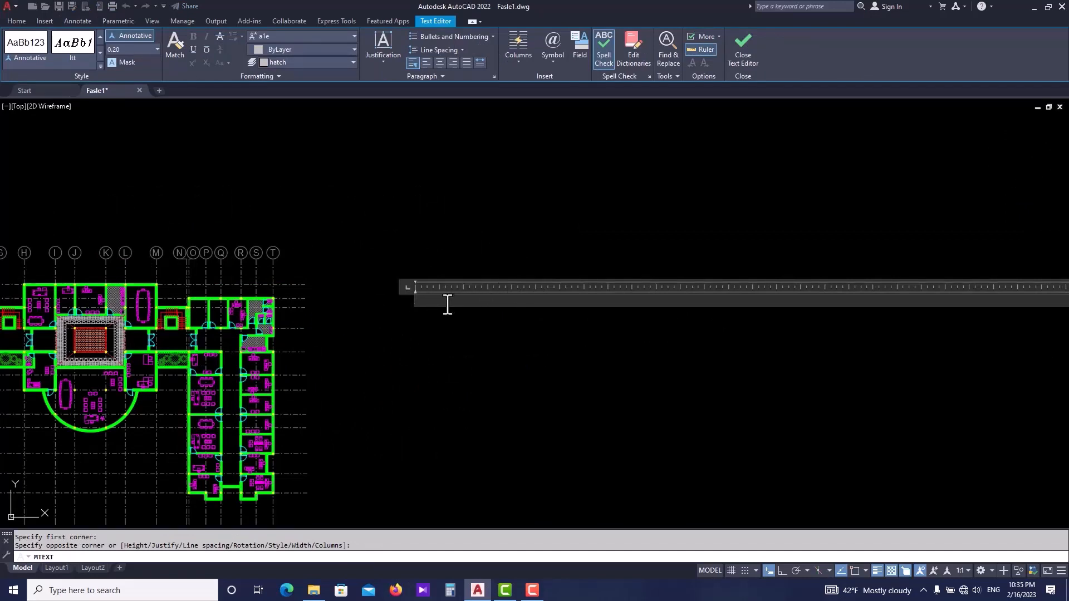
{"action": "type", "text": "a"}
{"action": "scroll", "coordinate": [431, 303], "scroll_direction": "up", "scroll_amount": 5}
{"action": "scroll", "coordinate": [411, 304], "scroll_direction": "up", "scroll_amount": 2}
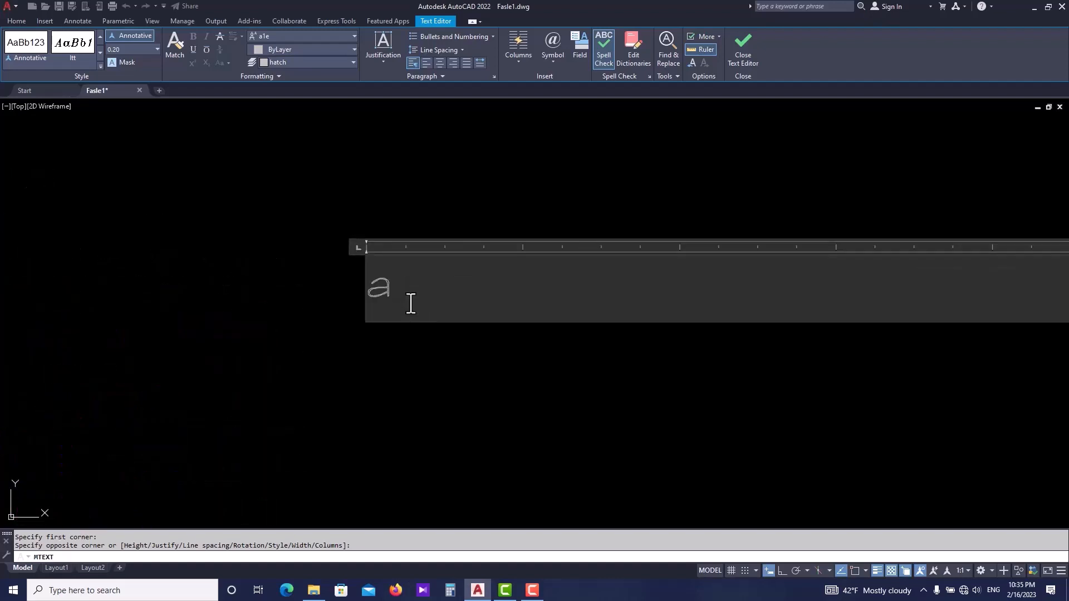
{"action": "scroll", "coordinate": [411, 304], "scroll_direction": "down", "scroll_amount": 2}
{"action": "key", "text": "BackSpace"}
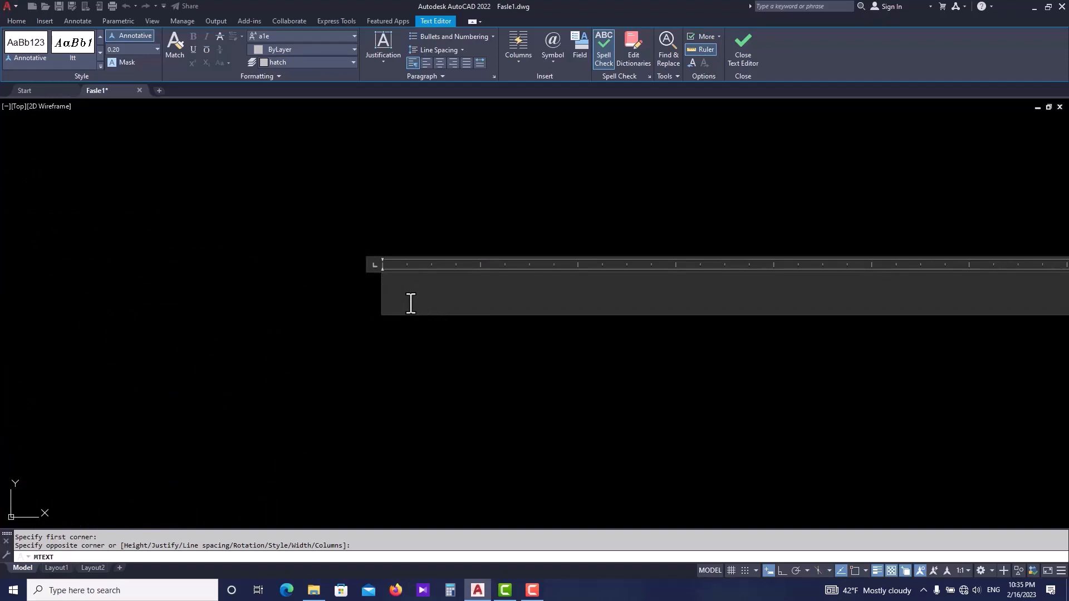
{"action": "type", "text": "ARCHITECTURE"}
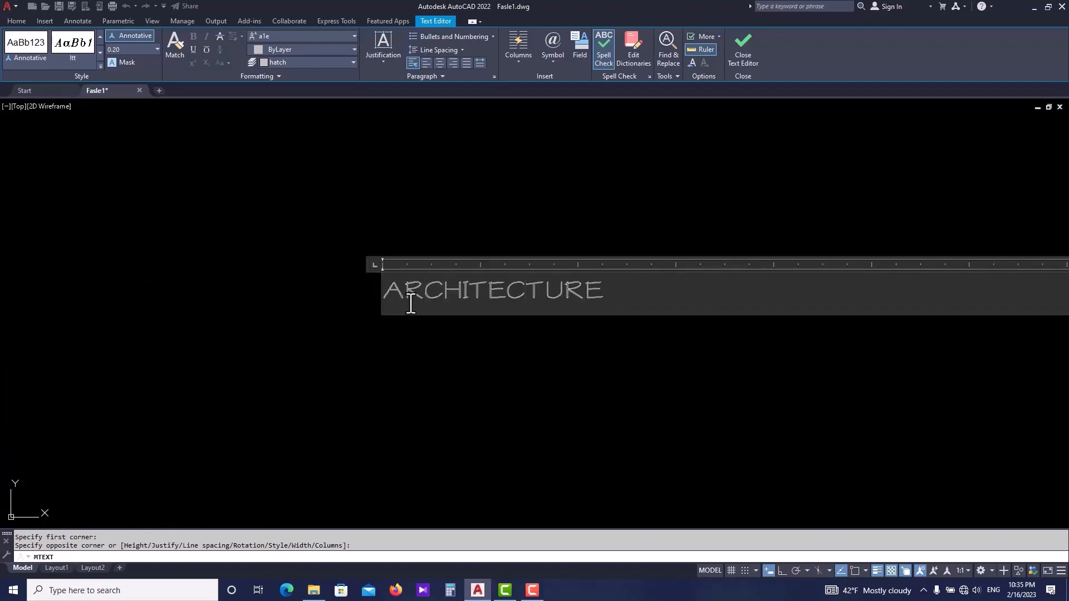
{"action": "left_click", "coordinate": [447, 339]}
- Zoom in and select the ARCHITECTURE text to inspect how the new style displays it
{"action": "scroll", "coordinate": [397, 280], "scroll_direction": "up", "scroll_amount": 4}
{"action": "scroll", "coordinate": [397, 280], "scroll_direction": "down", "scroll_amount": 6}
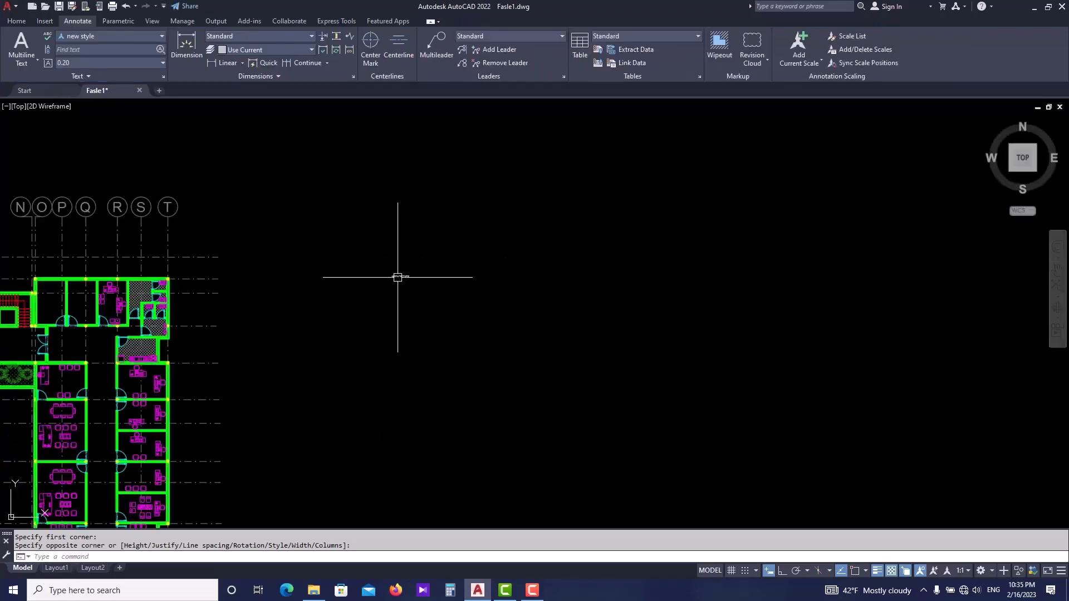
{"action": "scroll", "coordinate": [396, 306], "scroll_direction": "up", "scroll_amount": 6}
{"action": "scroll", "coordinate": [389, 312], "scroll_direction": "up", "scroll_amount": 4}
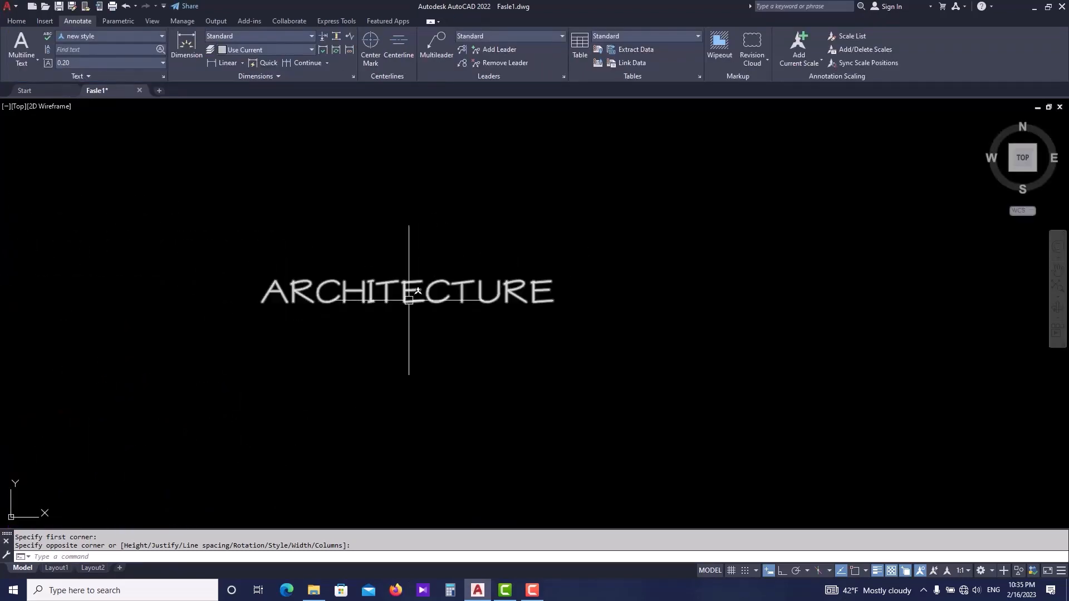
{"action": "scroll", "coordinate": [392, 270], "scroll_direction": "down", "scroll_amount": 2}
{"action": "left_click", "coordinate": [401, 281]}
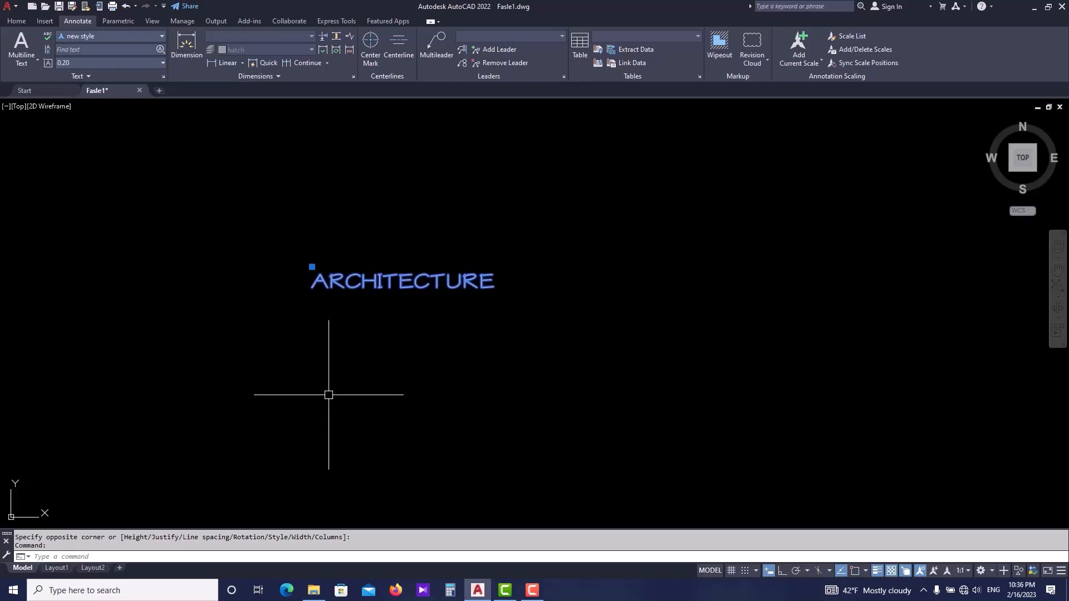
{"action": "key", "text": "Escape"}
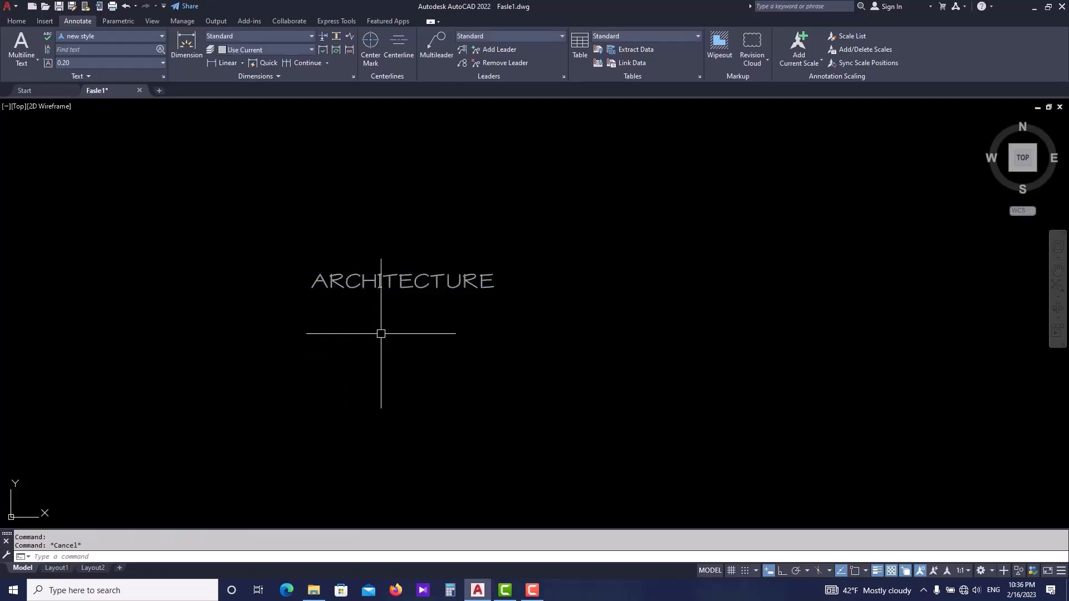
{"action": "scroll", "coordinate": [382, 333], "scroll_direction": "down", "scroll_amount": 2}
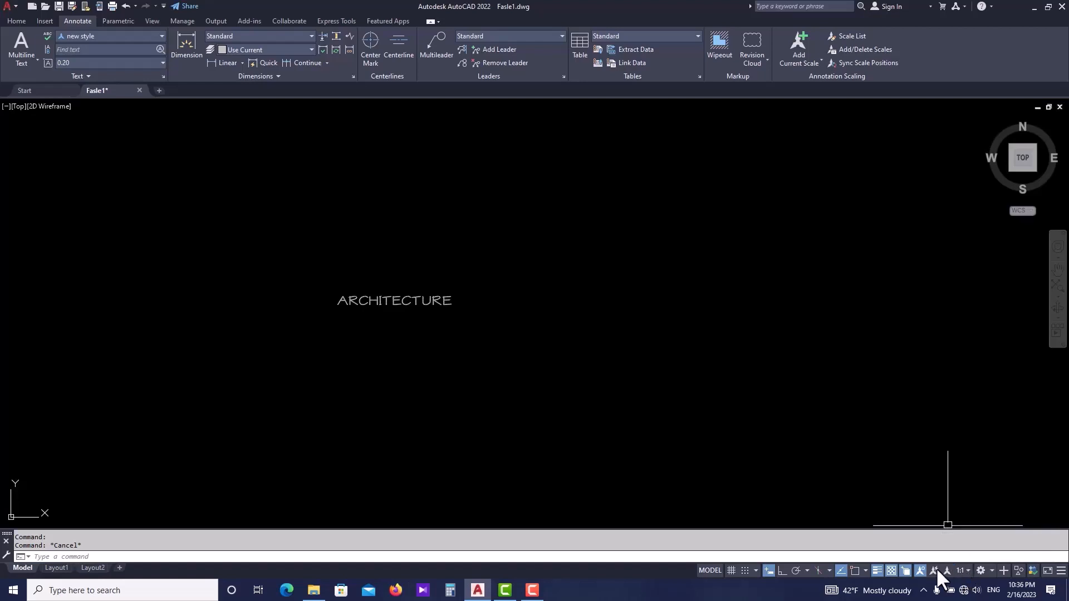
- Set the drawing's annotation scale to 1:2
{"action": "left_click", "coordinate": [1061, 570]}
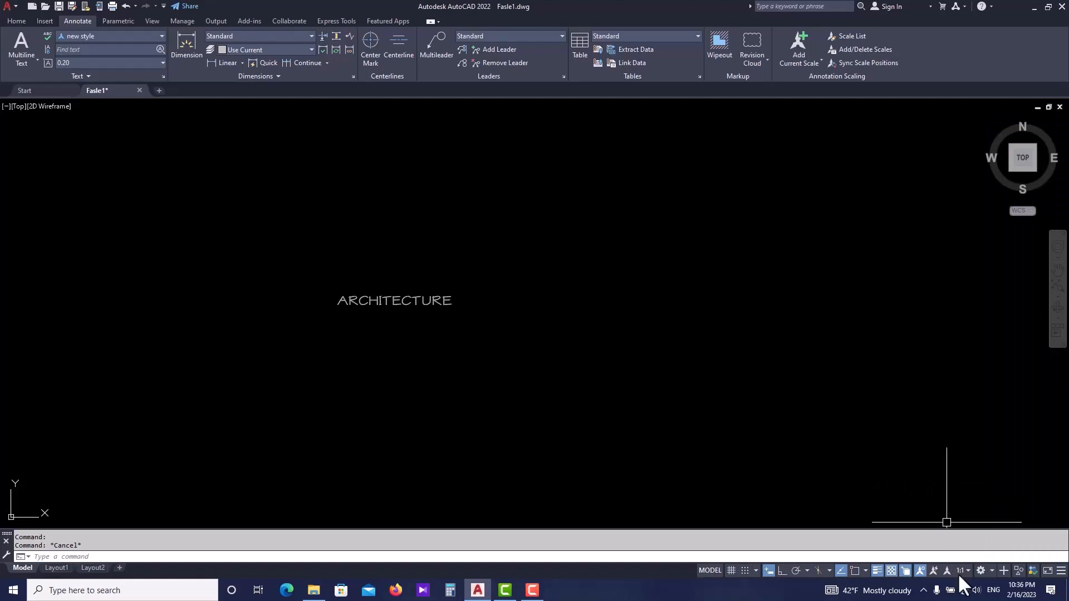
{"action": "left_click", "coordinate": [961, 570]}
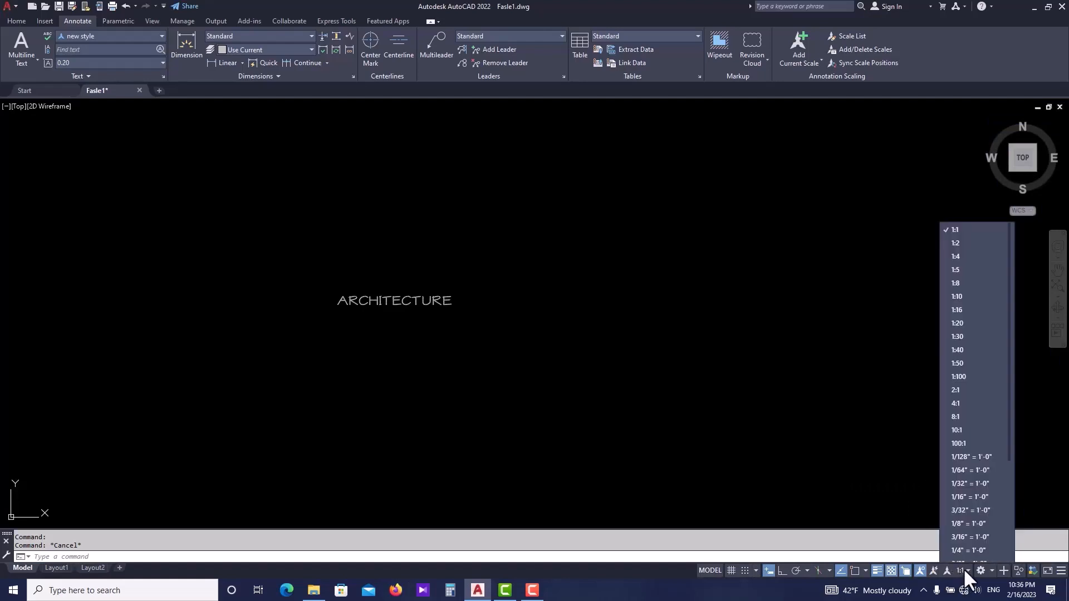
{"action": "left_click", "coordinate": [978, 243]}
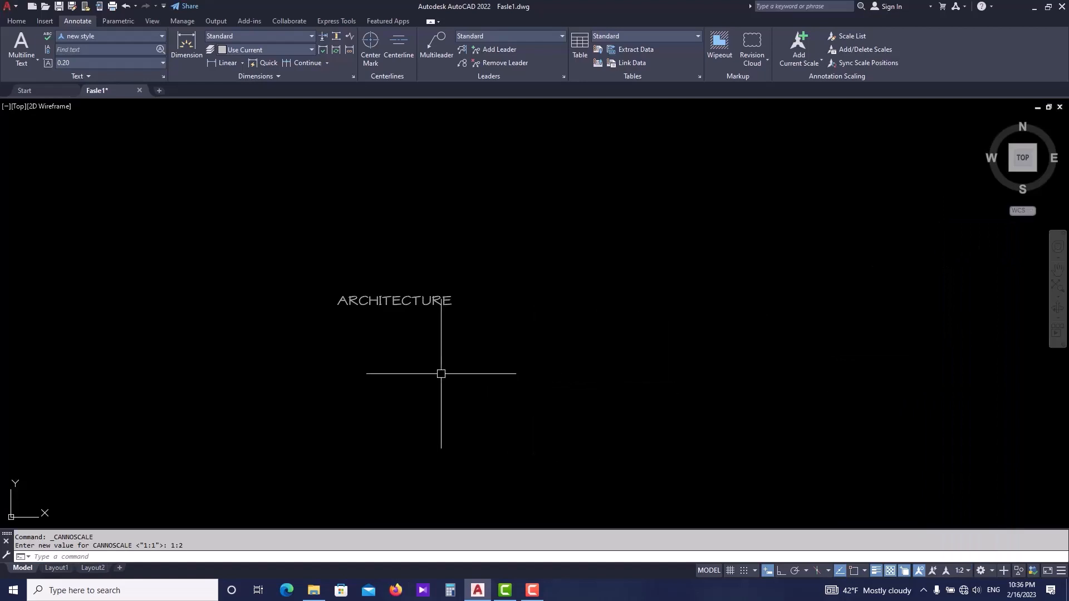
- Write a second multiline text reading ARCHITECTURE just below the first one
{"action": "type", "text": "mt"}
{"action": "key", "text": "Return"}
{"action": "left_click", "coordinate": [344, 331]}
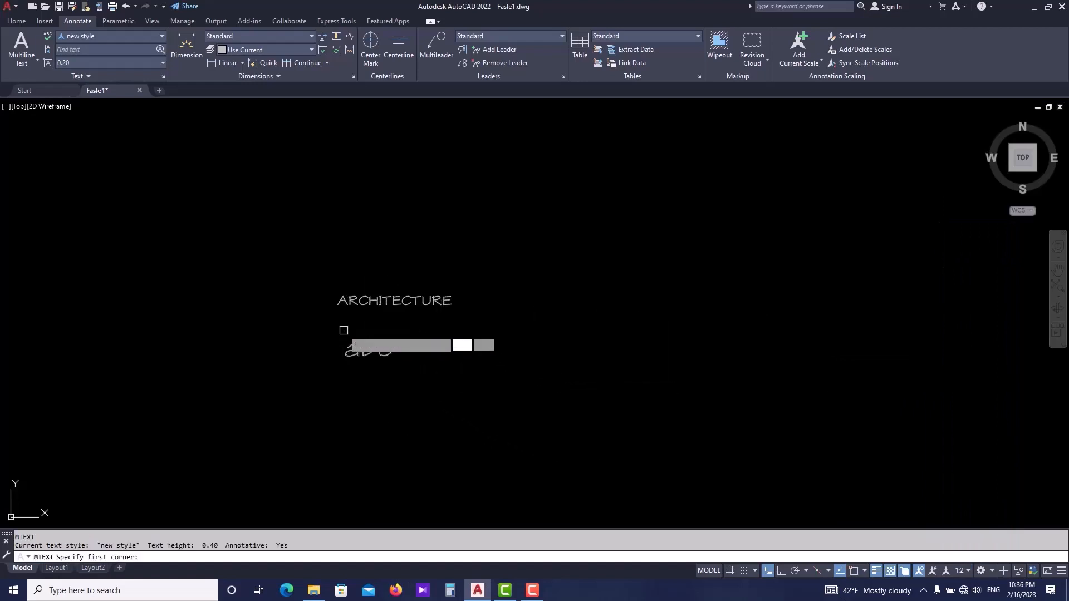
{"action": "left_click", "coordinate": [609, 380]}
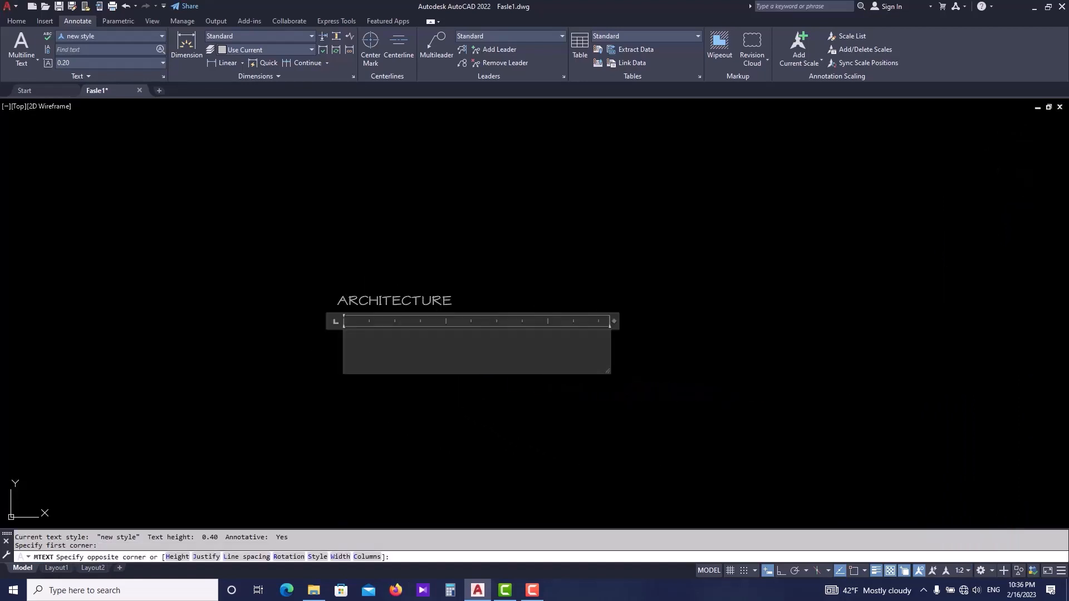
{"action": "type", "text": "A"}
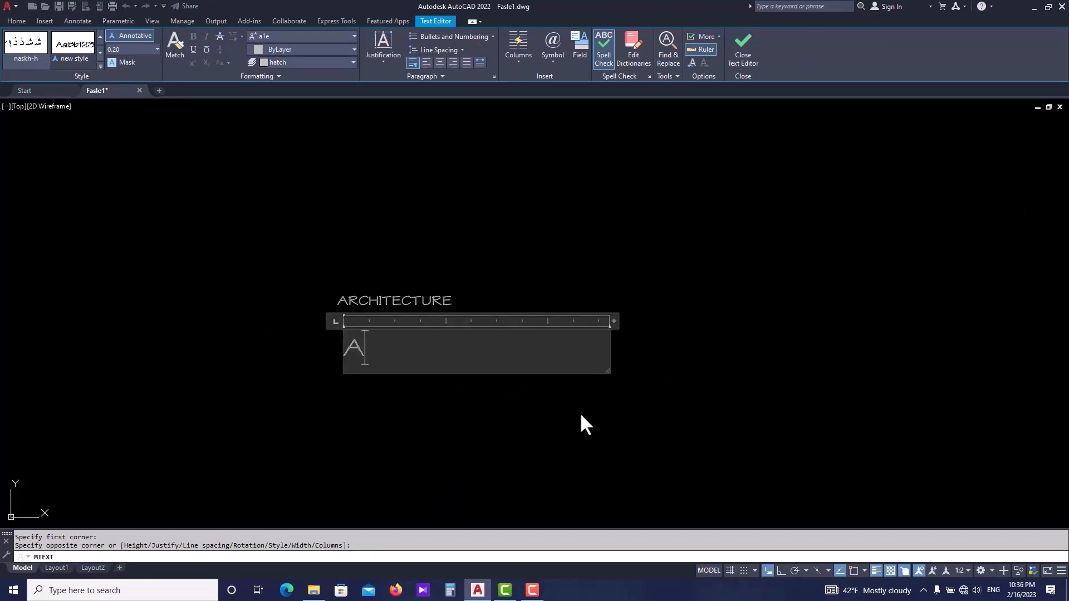
{"action": "type", "text": "RCHITECTURE"}
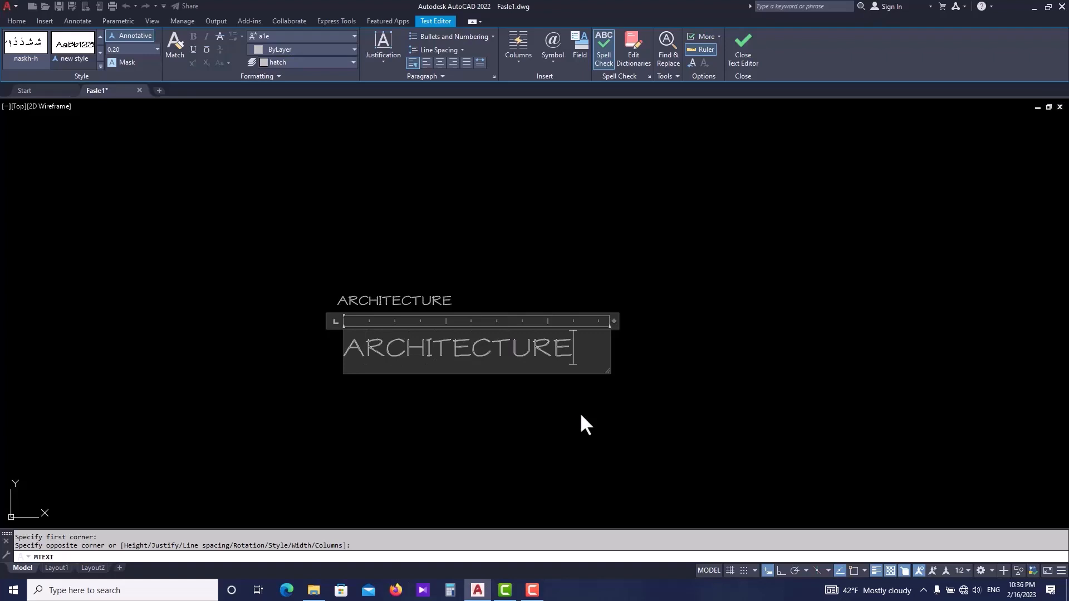
{"action": "left_click", "coordinate": [723, 371]}
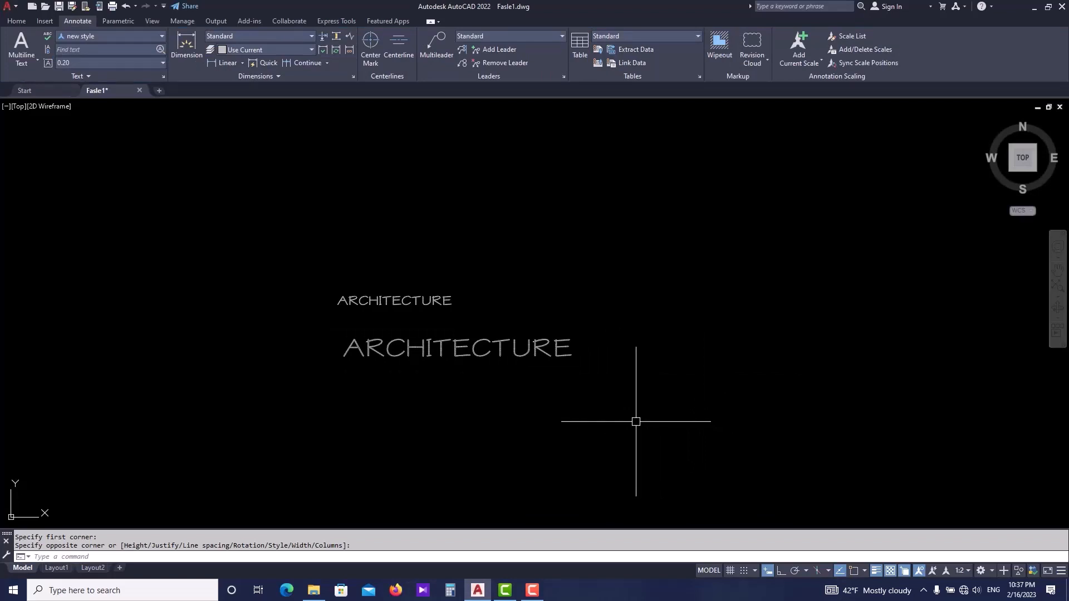
- Change the annotation scale to 1:4
{"action": "middle_click_drag", "start_coordinate": [459, 382], "coordinate": [417, 358]}
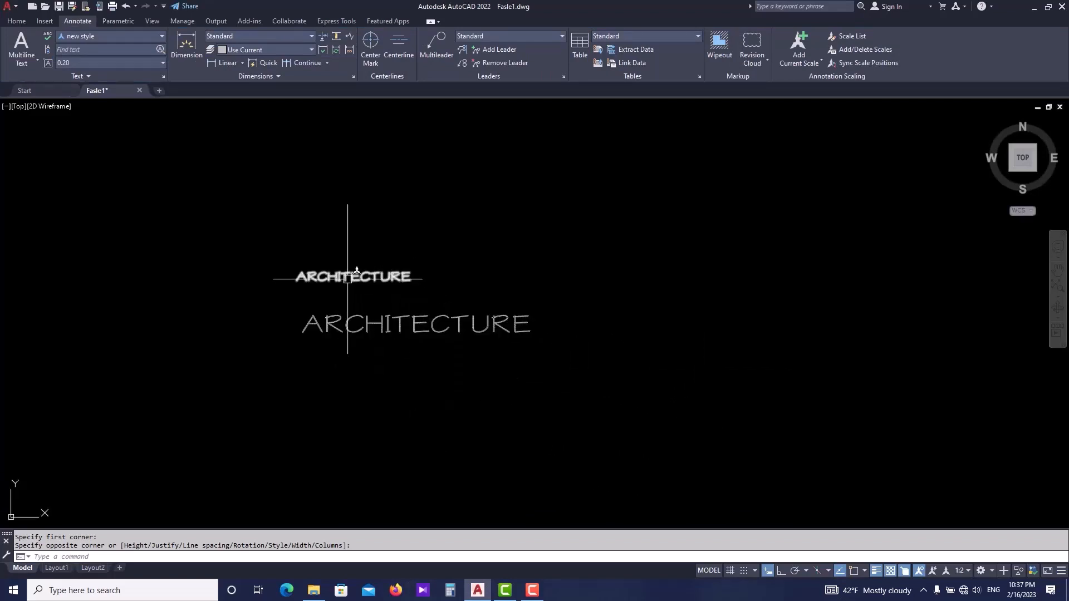
{"action": "left_click", "coordinate": [963, 570]}
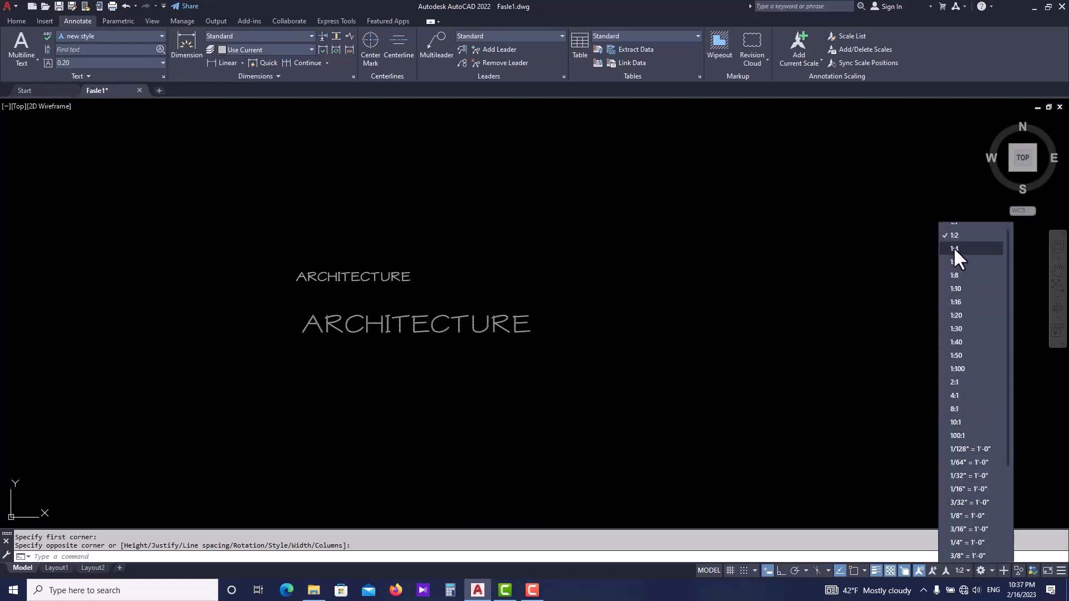
{"action": "left_click", "coordinate": [955, 249]}
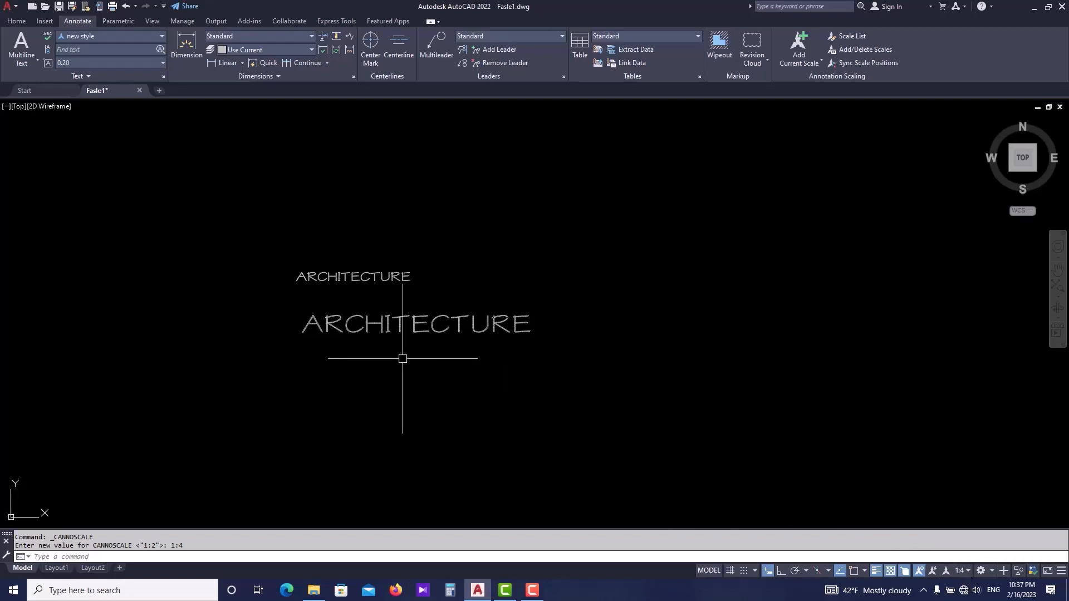
- Write a third multiline text reading ARCHITECTURE below the second one
{"action": "type", "text": "T"}
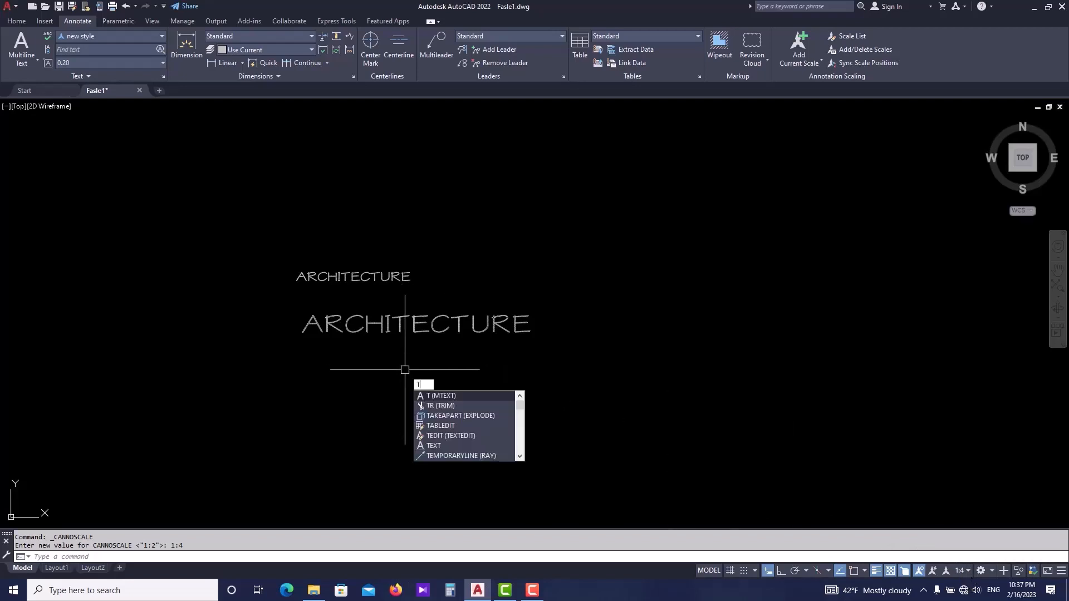
{"action": "key", "text": "Return"}
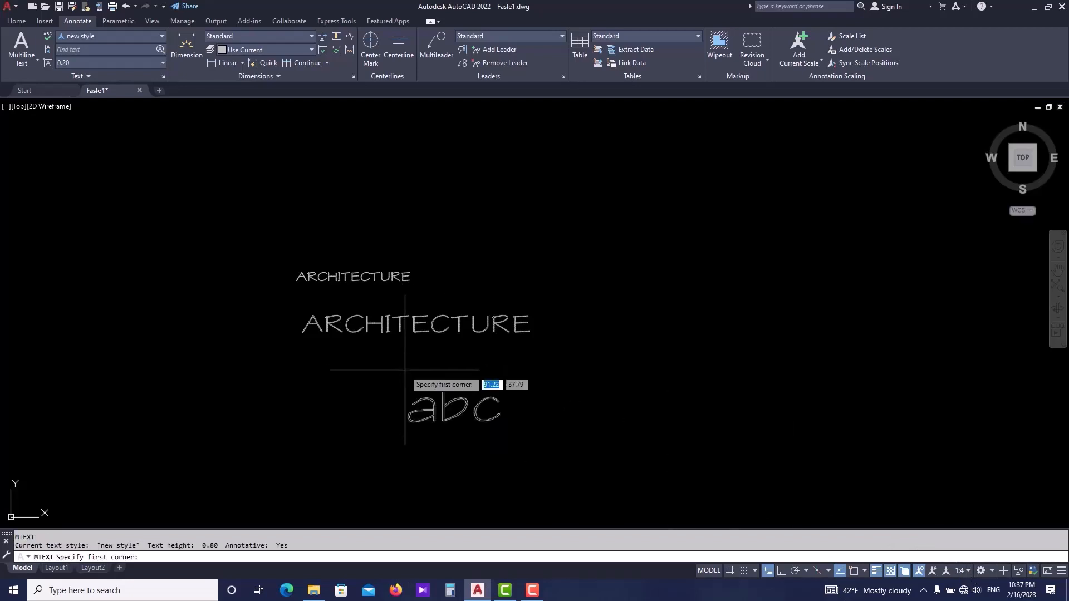
{"action": "left_click", "coordinate": [314, 373]}
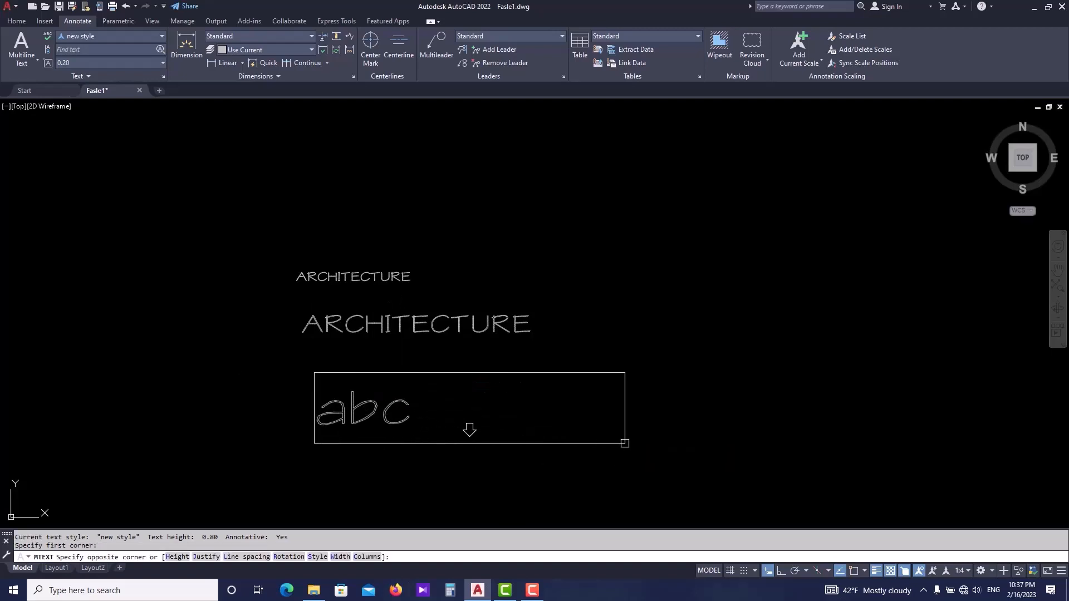
{"action": "left_click", "coordinate": [625, 443]}
{"action": "type", "text": "A"}
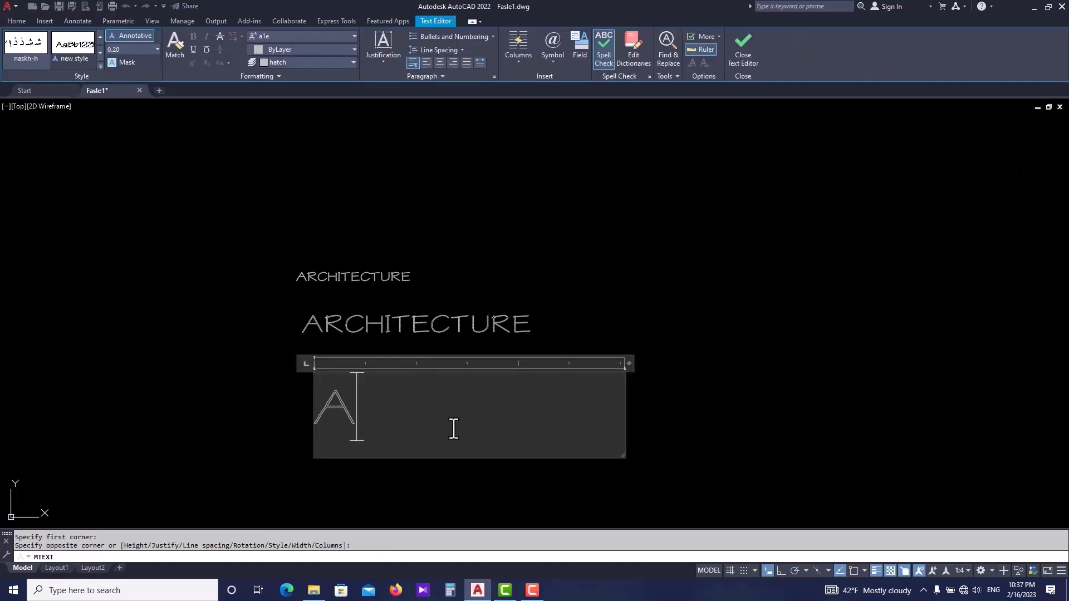
{"action": "type", "text": "RCHIU"}
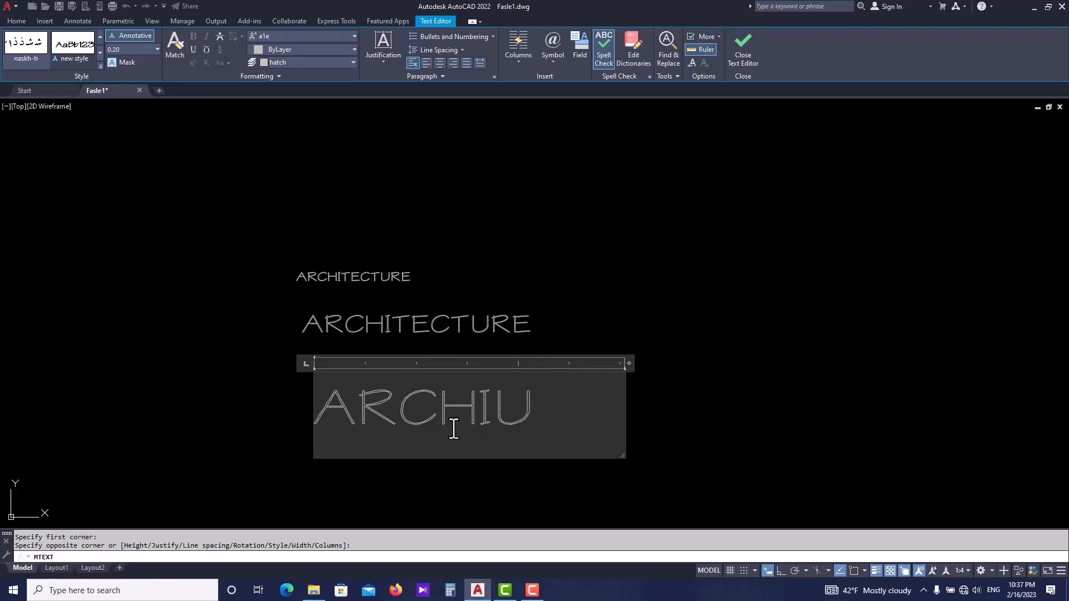
{"action": "key", "text": "BackSpace"}
{"action": "type", "text": "TECT"}
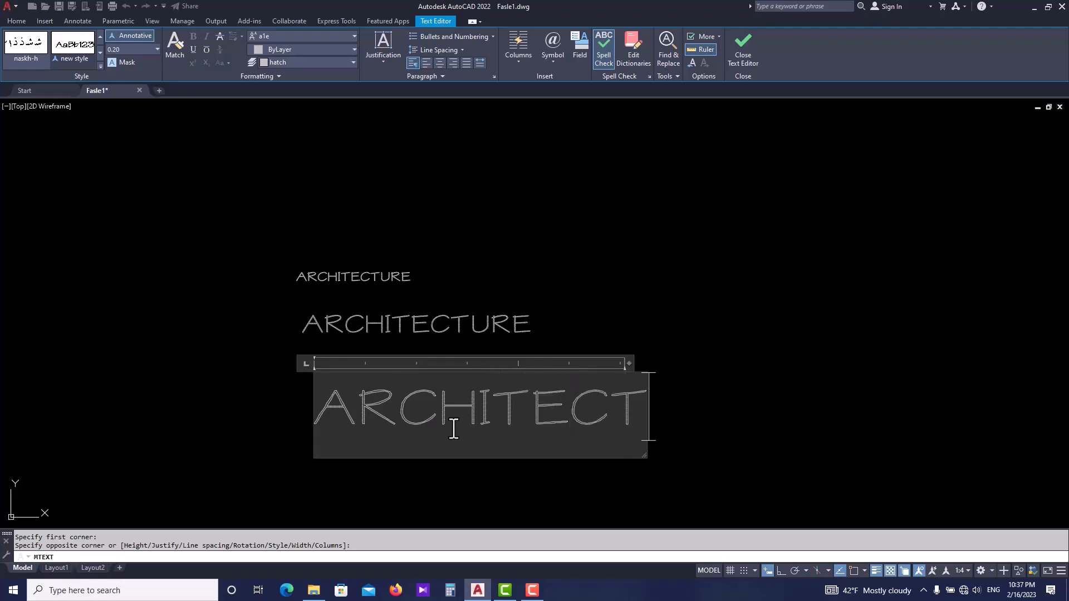
{"action": "type", "text": "URE"}
{"action": "left_click", "coordinate": [592, 312]}
{"action": "middle_click_drag", "start_coordinate": [679, 381], "coordinate": [655, 374]}
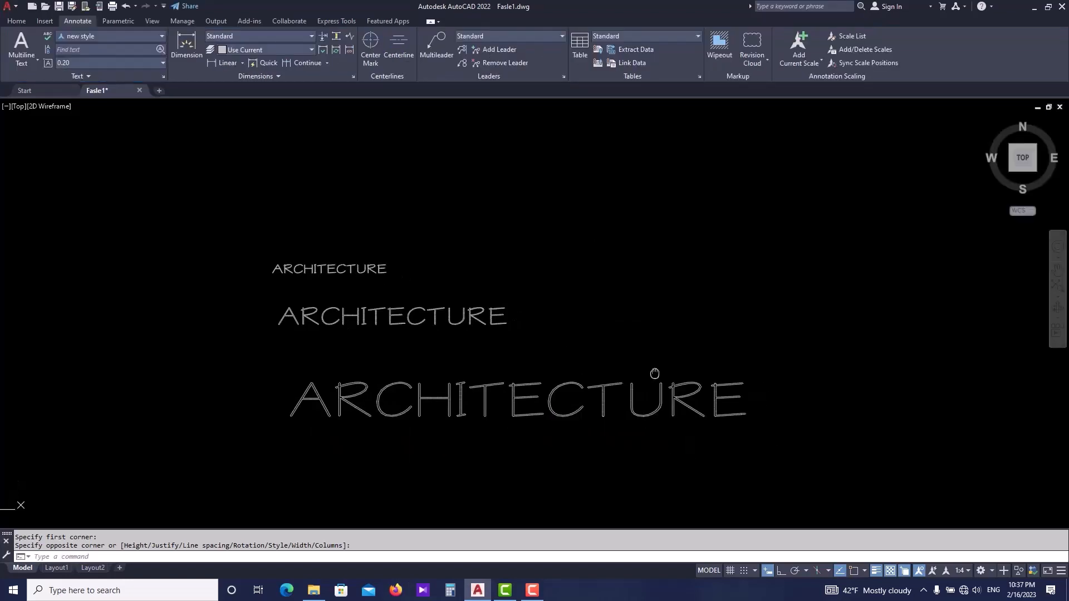
- Change the annotation scale to 2:1
{"action": "scroll", "coordinate": [451, 362], "scroll_direction": "down", "scroll_amount": 3}
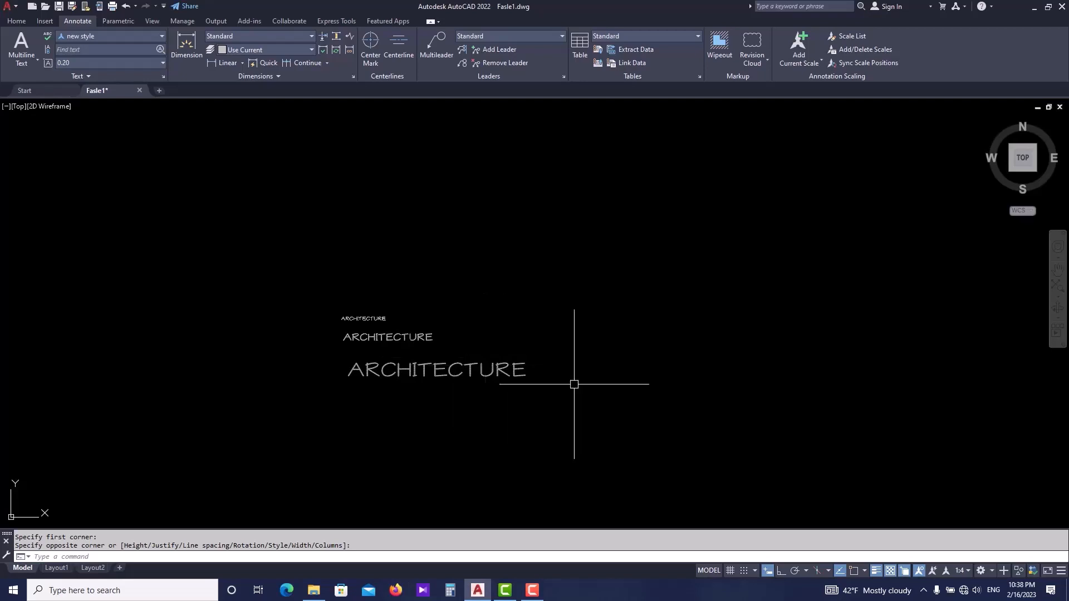
{"action": "left_click", "coordinate": [969, 570]}
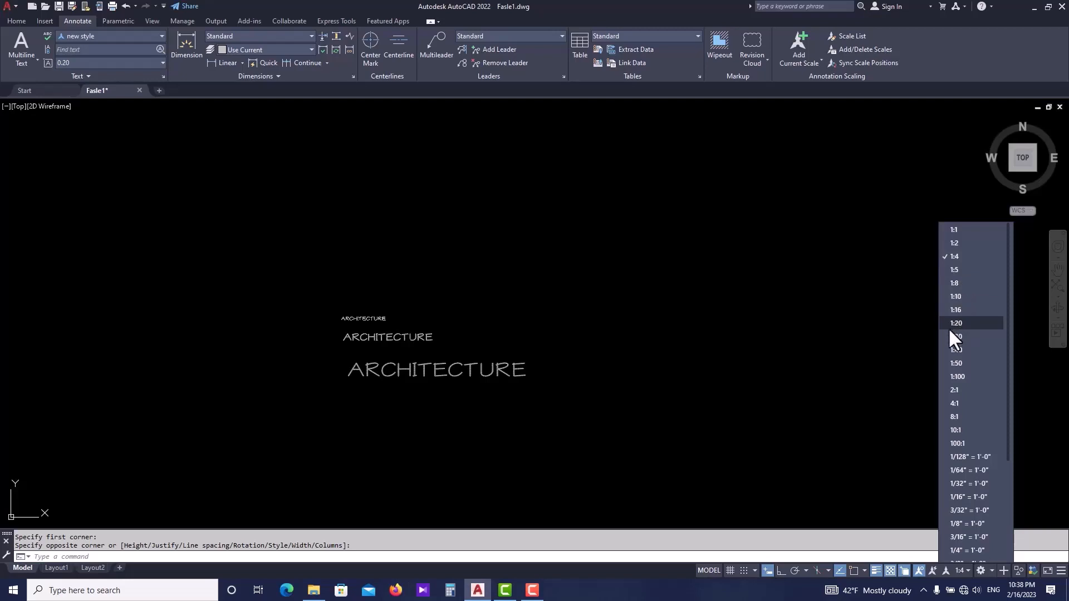
{"action": "left_click", "coordinate": [954, 390]}
{"action": "scroll", "coordinate": [373, 269], "scroll_direction": "up", "scroll_amount": 2}
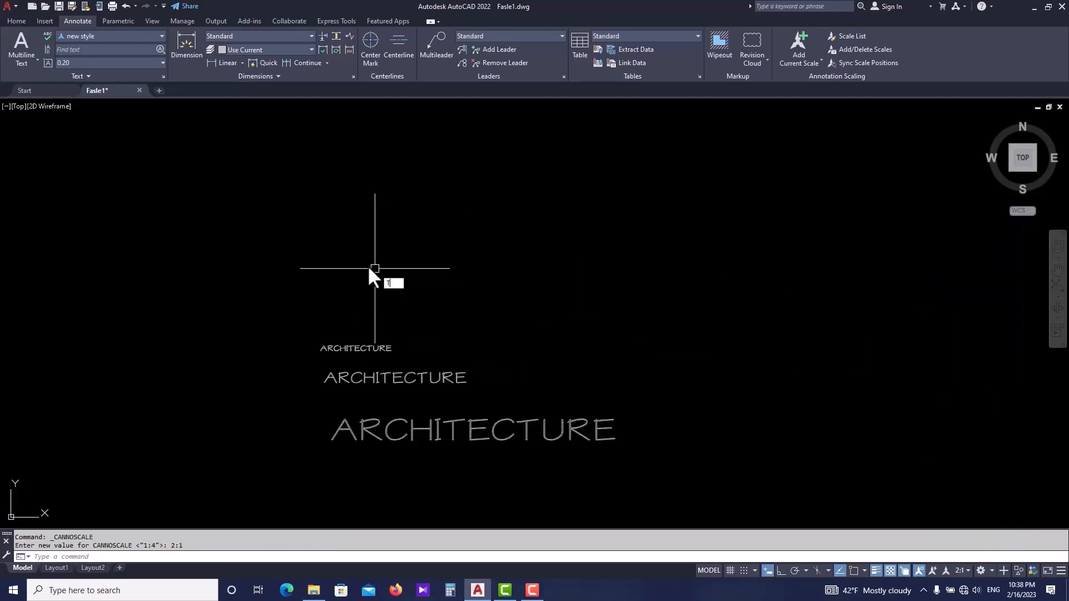
- Write a fourth multiline text reading ARCHITECTURE above the existing texts at the 2:1 annotation scale
{"action": "left_click", "coordinate": [301, 274]}
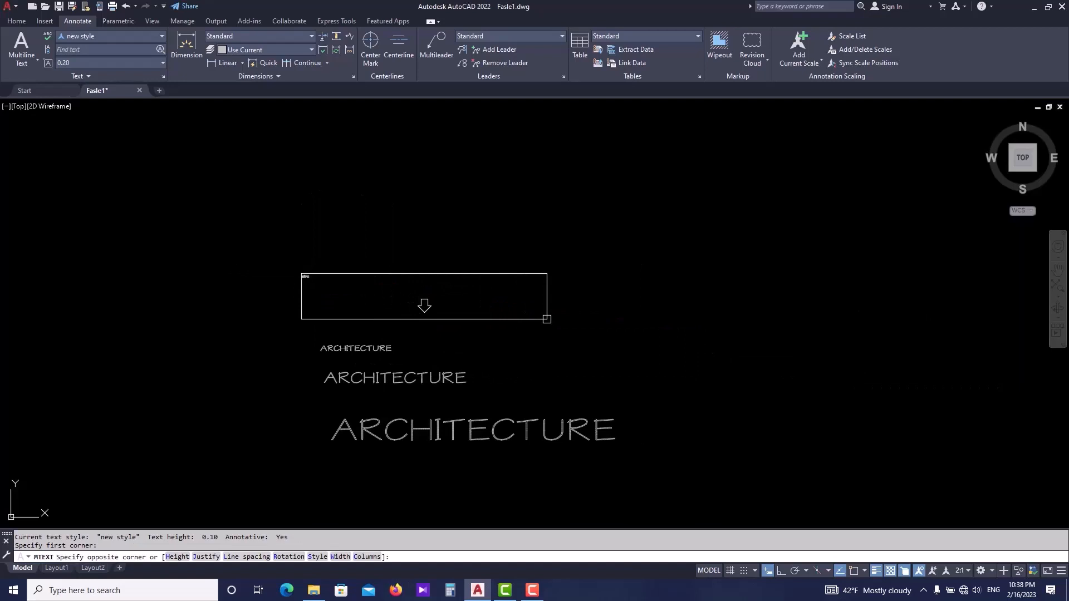
{"action": "left_click", "coordinate": [547, 319]}
{"action": "type", "text": "A"}
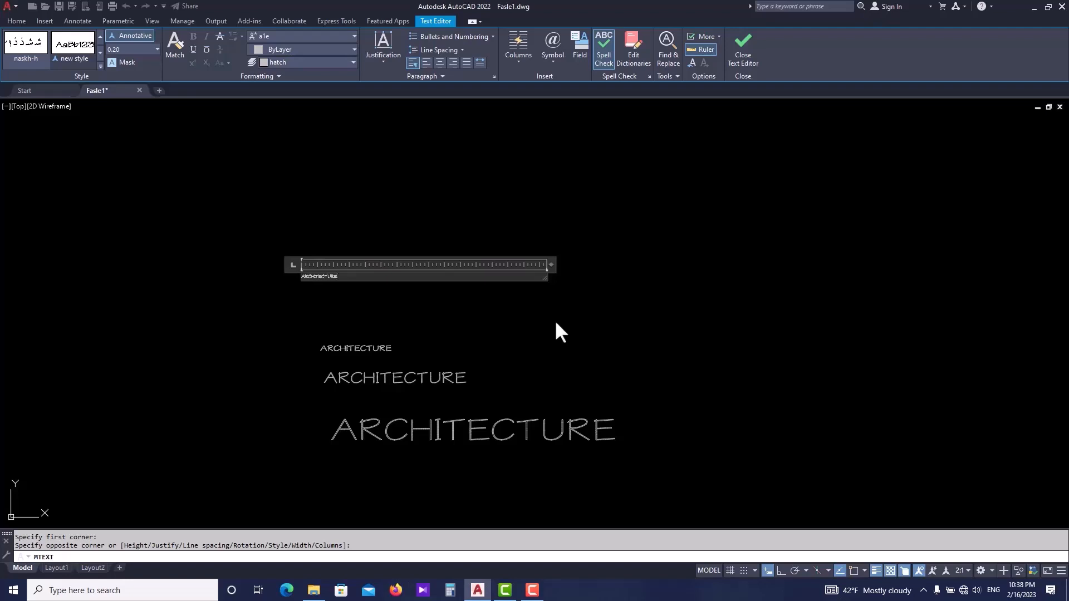
{"action": "type", "text": "RCHITECTURE"}
{"action": "key", "text": "Return"}
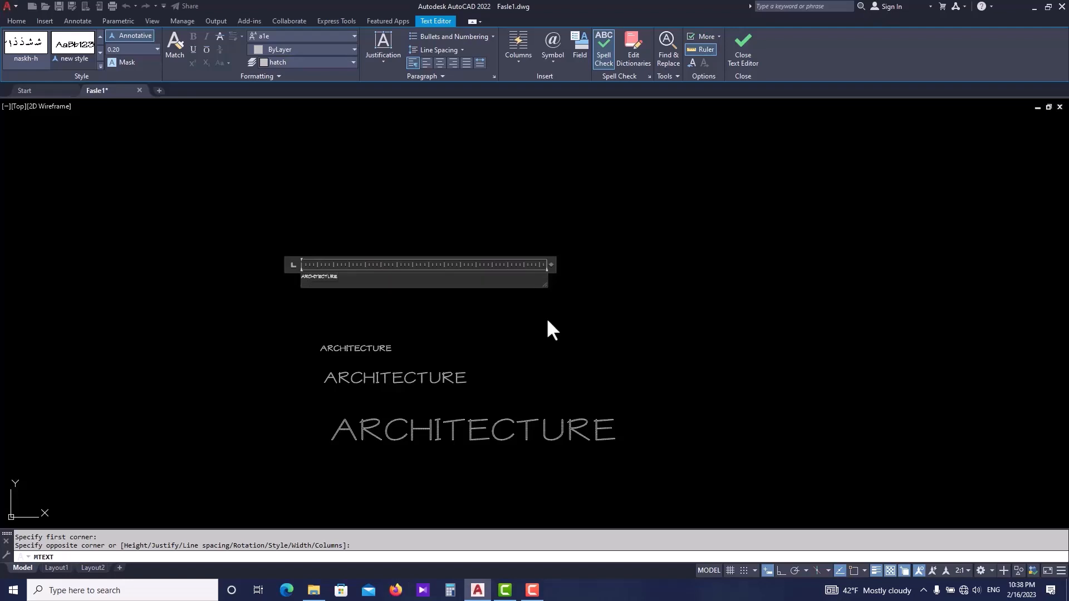
{"action": "left_click", "coordinate": [548, 326]}
- Zoom and pan around the drawing to compare the new text with the earlier ARCHITECTURE texts
{"action": "scroll", "coordinate": [315, 275], "scroll_direction": "up", "scroll_amount": 2}
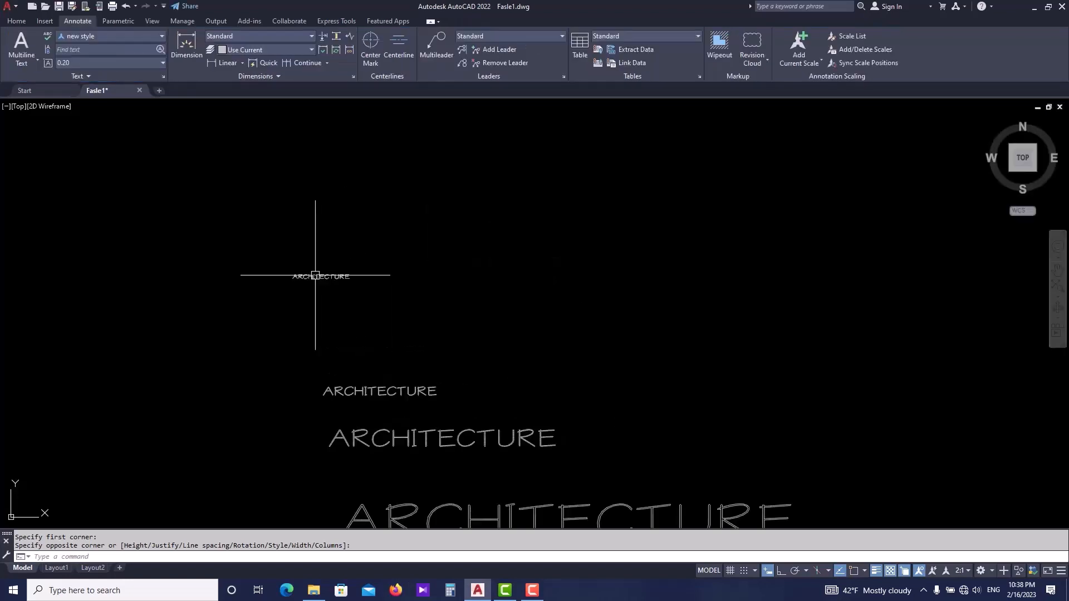
{"action": "scroll", "coordinate": [315, 275], "scroll_direction": "up", "scroll_amount": 2}
{"action": "left_click", "coordinate": [358, 254]}
{"action": "left_click", "coordinate": [334, 285]}
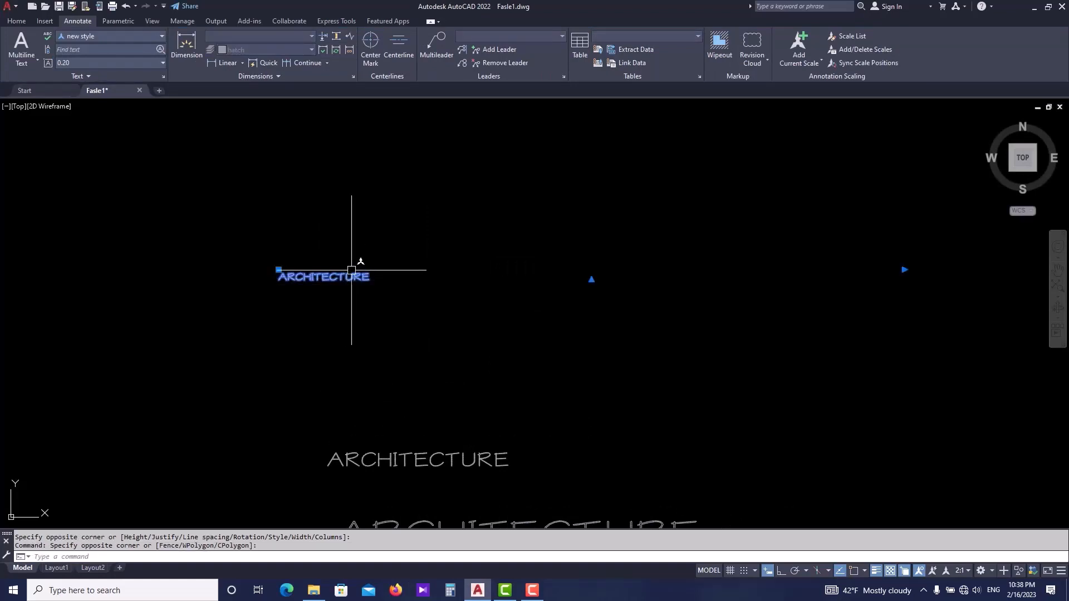
{"action": "scroll", "coordinate": [351, 270], "scroll_direction": "down", "scroll_amount": 2}
{"action": "key", "text": "Escape"}
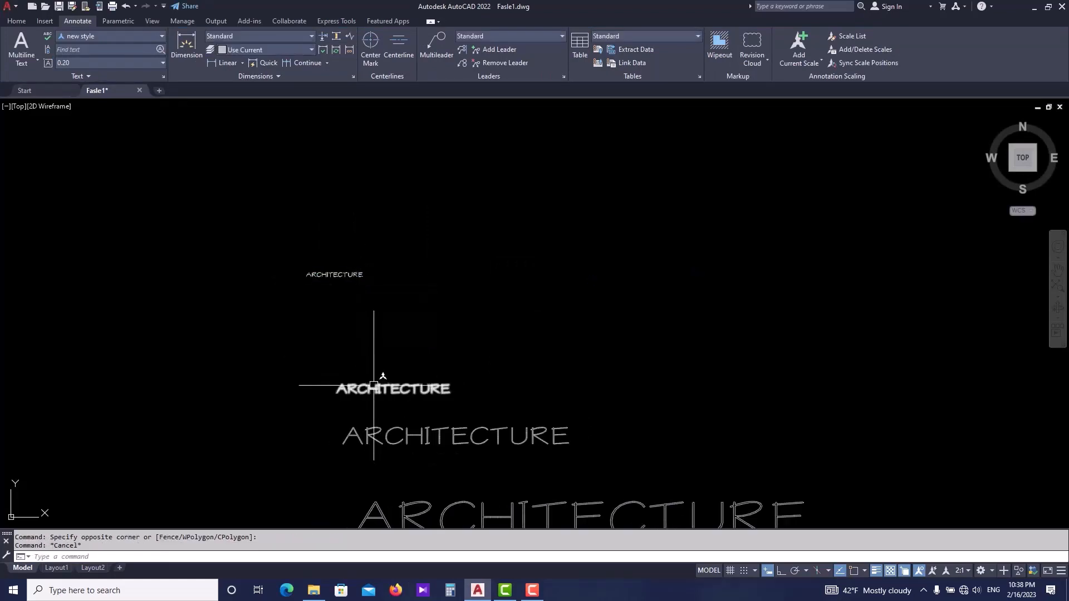
{"action": "scroll", "coordinate": [345, 272], "scroll_direction": "up", "scroll_amount": 2}
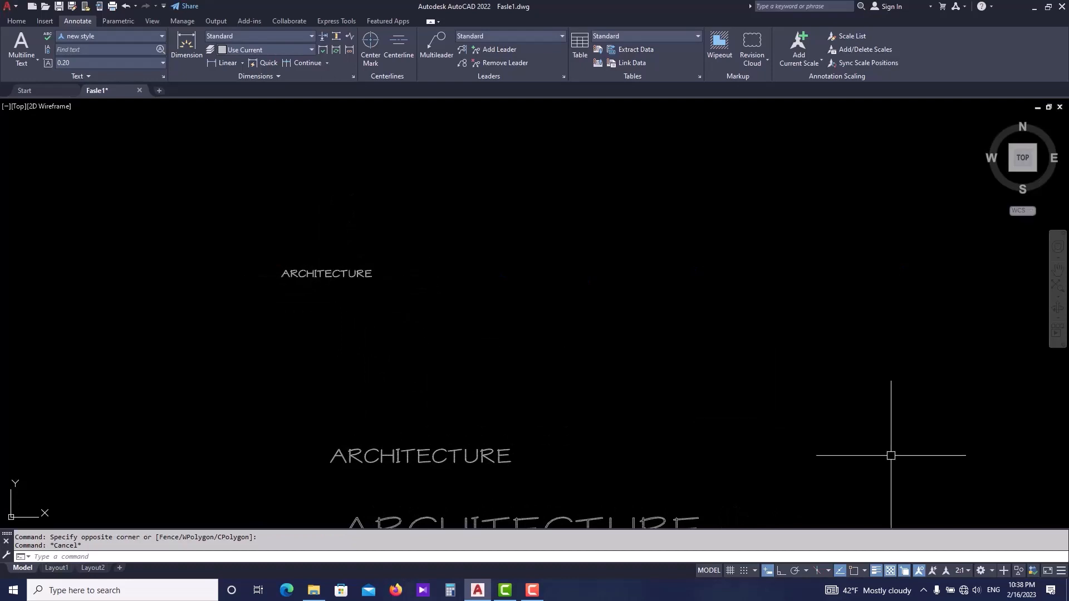
{"action": "left_click", "coordinate": [963, 570]}
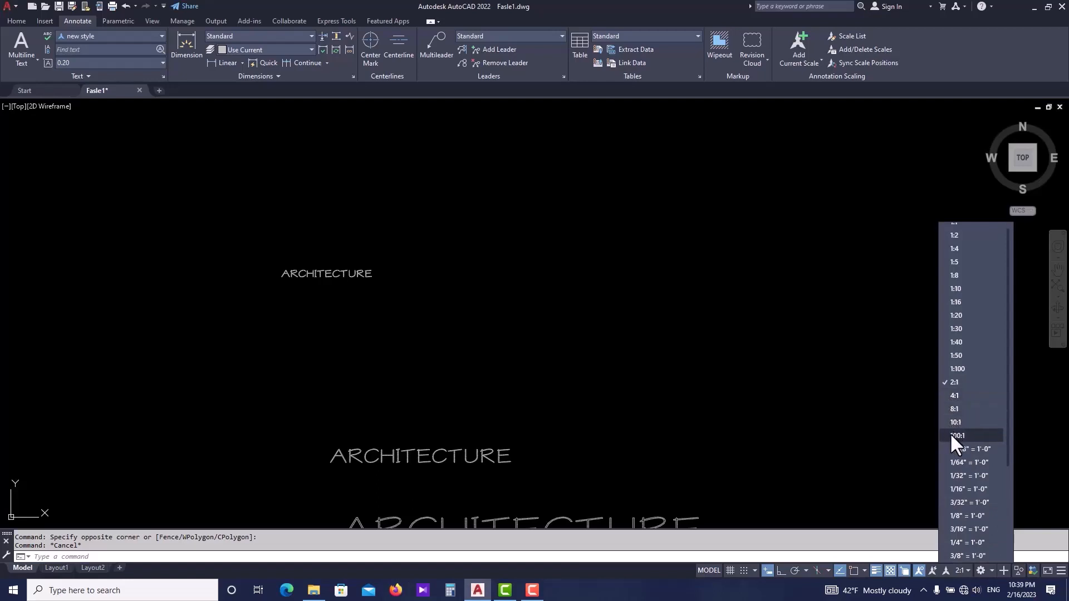
{"action": "left_click", "coordinate": [822, 387]}
{"action": "scroll", "coordinate": [678, 375], "scroll_direction": "down", "scroll_amount": 1}
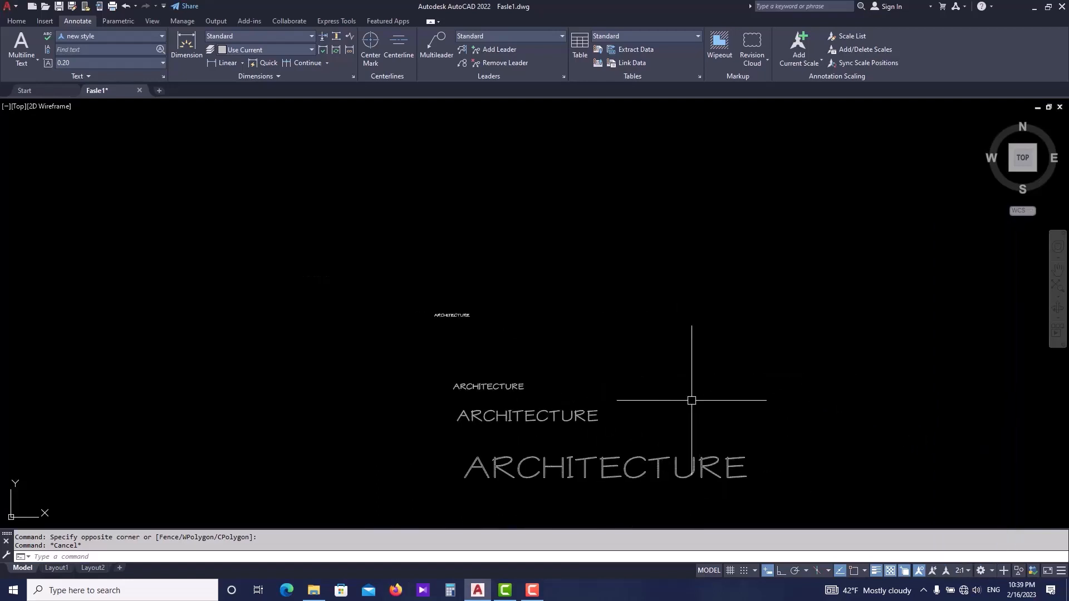
{"action": "middle_click_drag", "start_coordinate": [692, 398], "coordinate": [653, 386]}
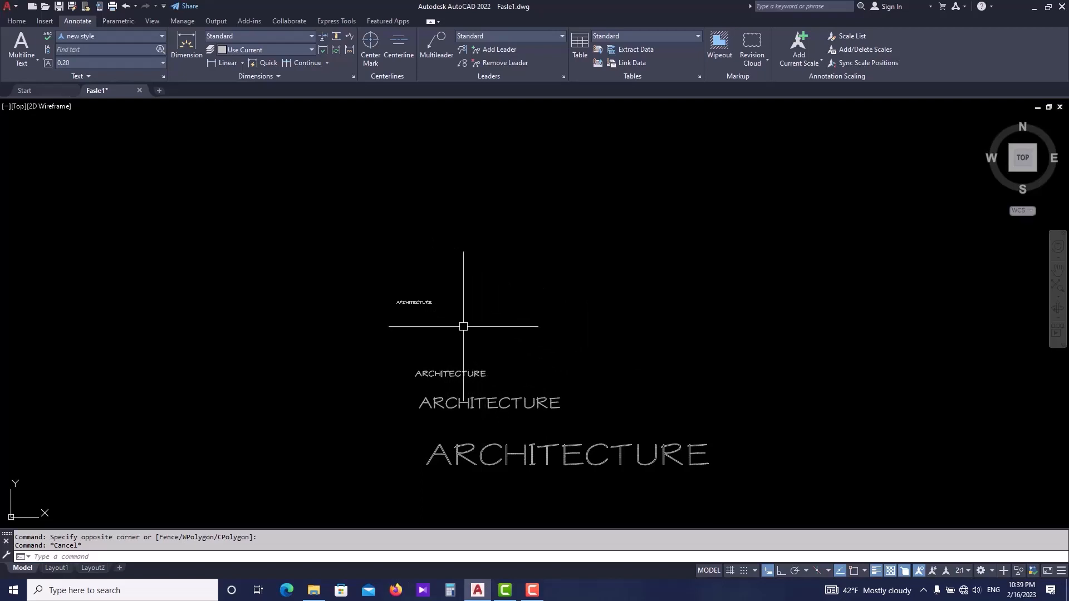
{"action": "scroll", "coordinate": [464, 326], "scroll_direction": "up", "scroll_amount": 6}
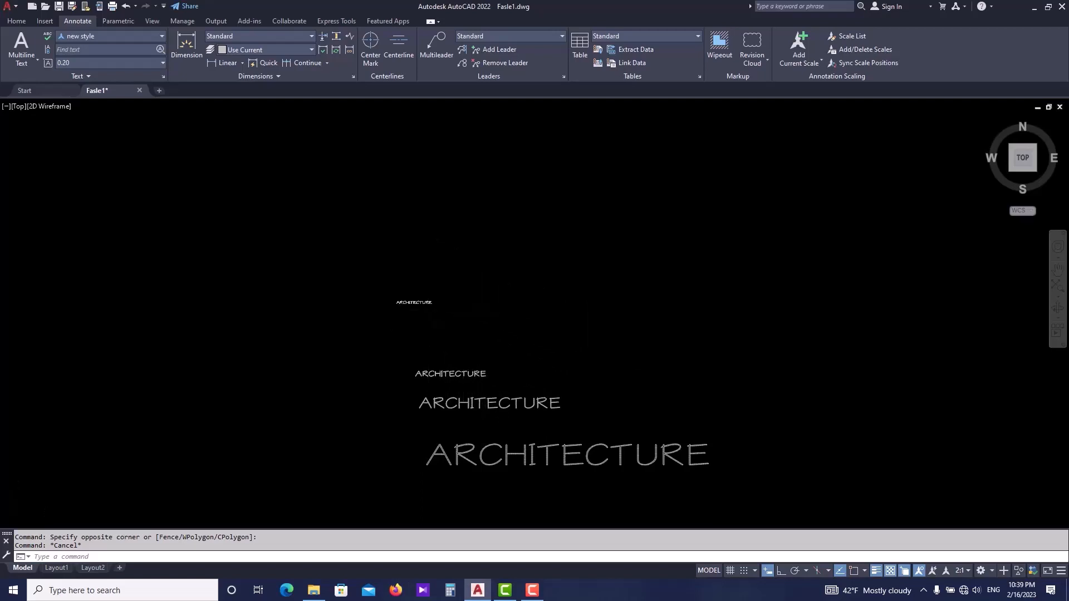
- Scale the top ARCHITECTURE text by a picked factor and undo that scaling
{"action": "left_click", "coordinate": [418, 259]}
{"action": "left_click", "coordinate": [411, 285]}
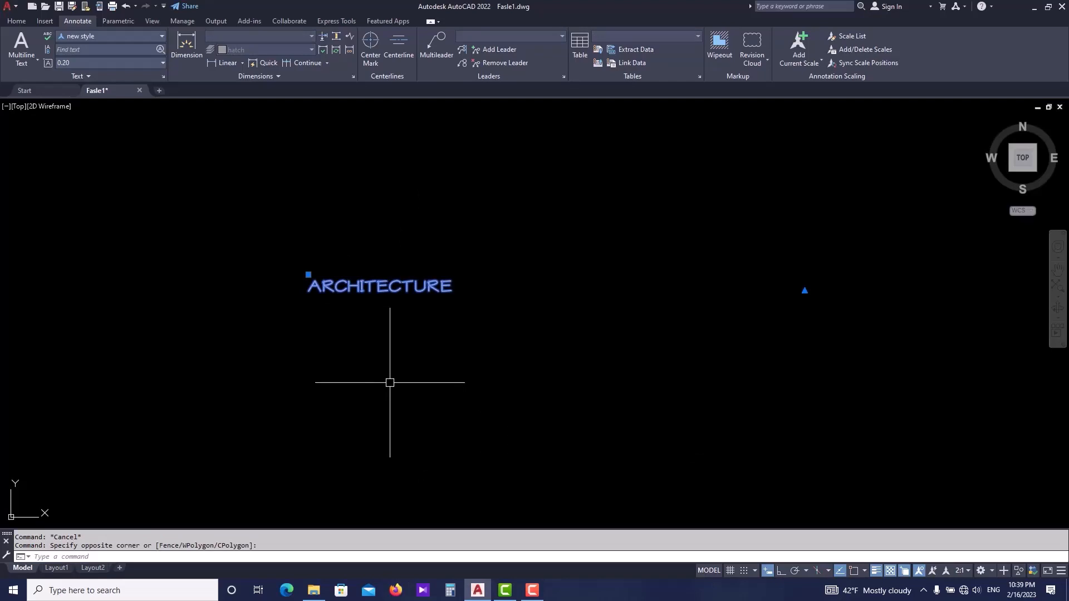
{"action": "type", "text": "SC"}
{"action": "key", "text": "Return"}
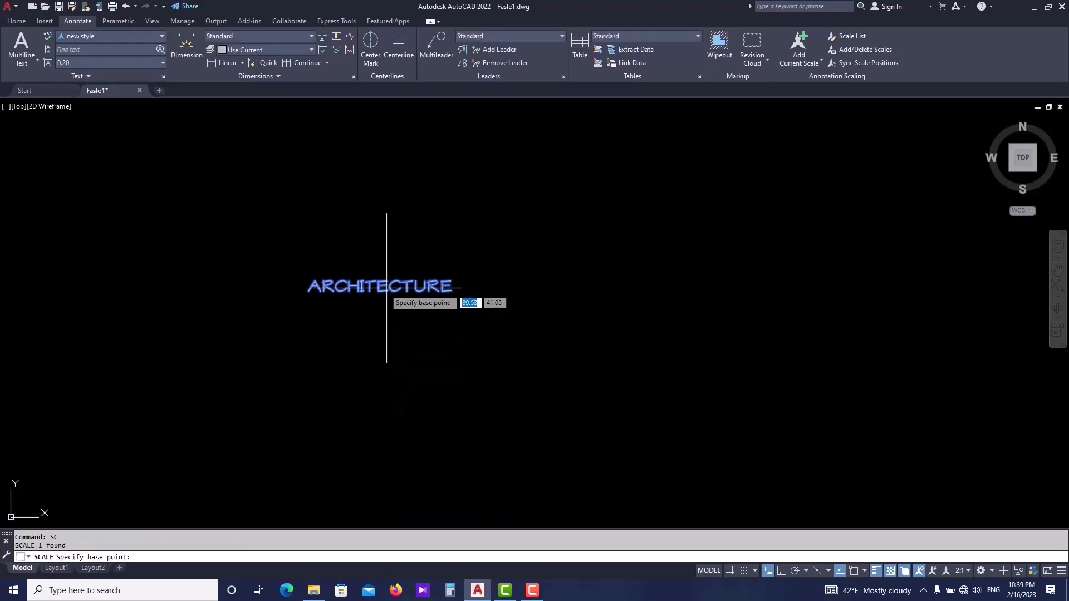
{"action": "left_click", "coordinate": [311, 289]}
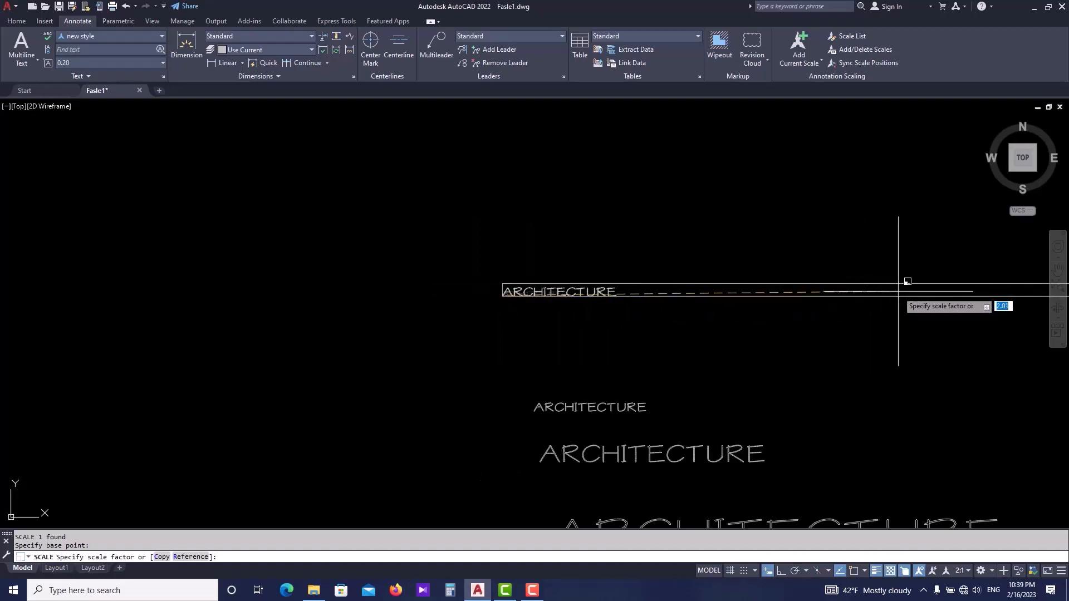
{"action": "scroll", "coordinate": [721, 298], "scroll_direction": "up", "scroll_amount": 1}
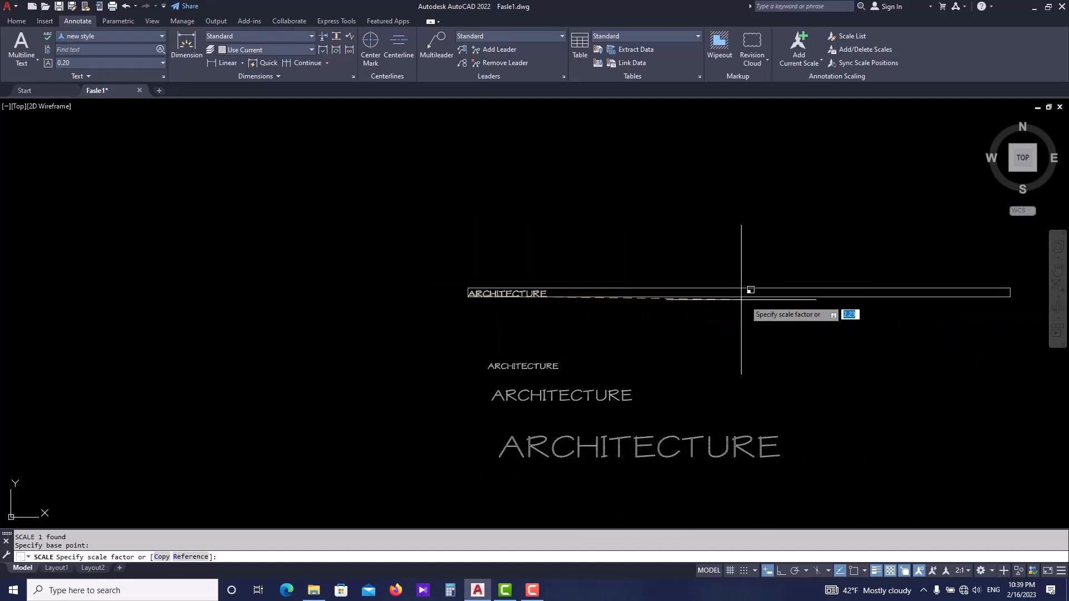
{"action": "left_click", "coordinate": [895, 287]}
{"action": "key", "text": "ctrl+z"}
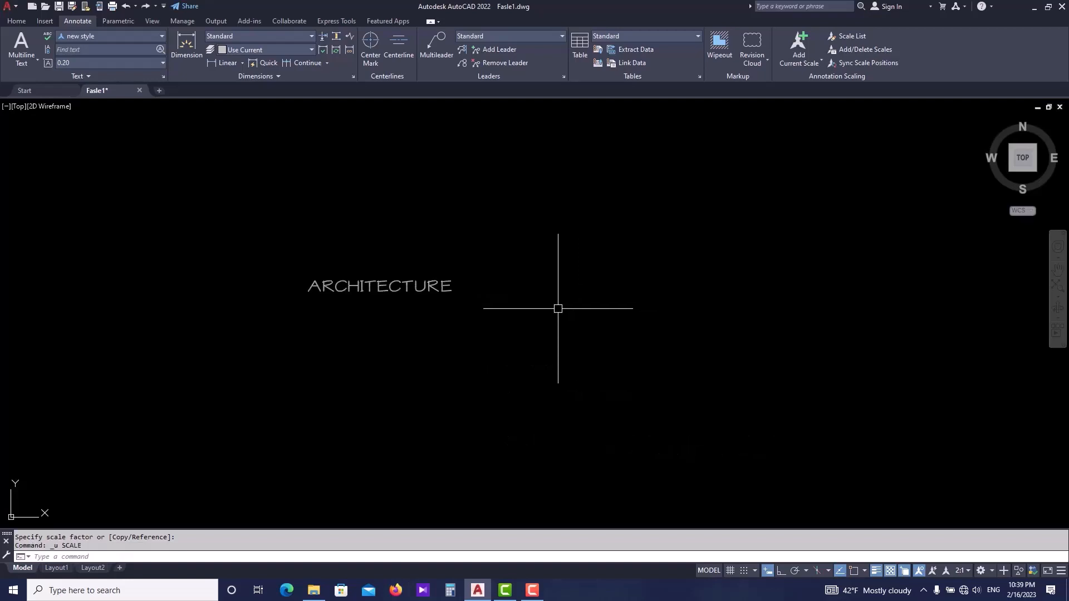
- Scale the top ARCHITECTURE text by a factor of 2 from its left end
{"action": "left_click", "coordinate": [423, 286]}
{"action": "key", "text": "Return"}
{"action": "left_click", "coordinate": [419, 294]}
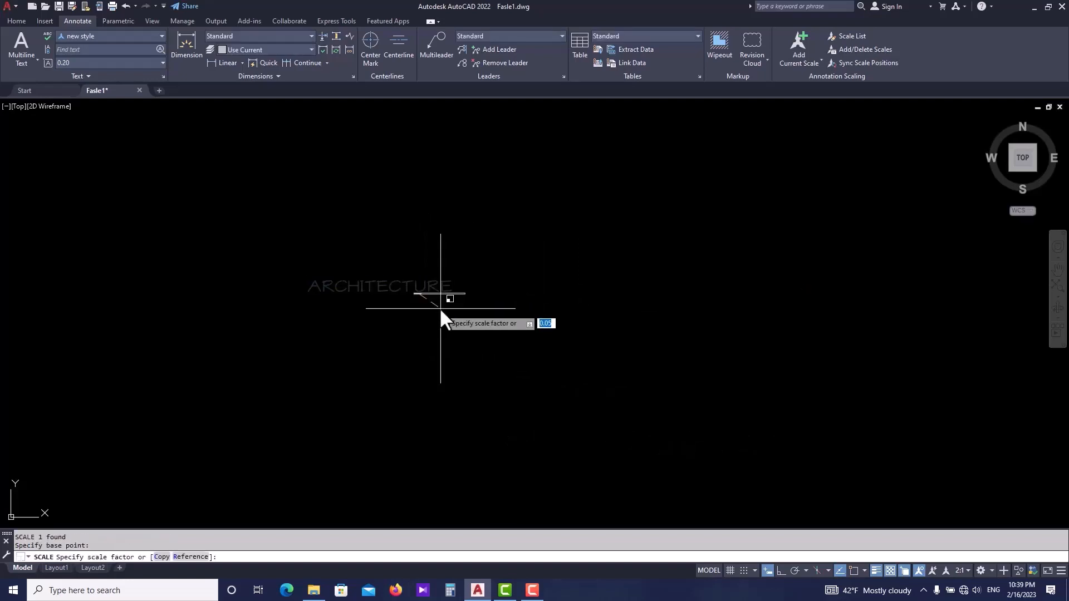
{"action": "type", "text": "2"}
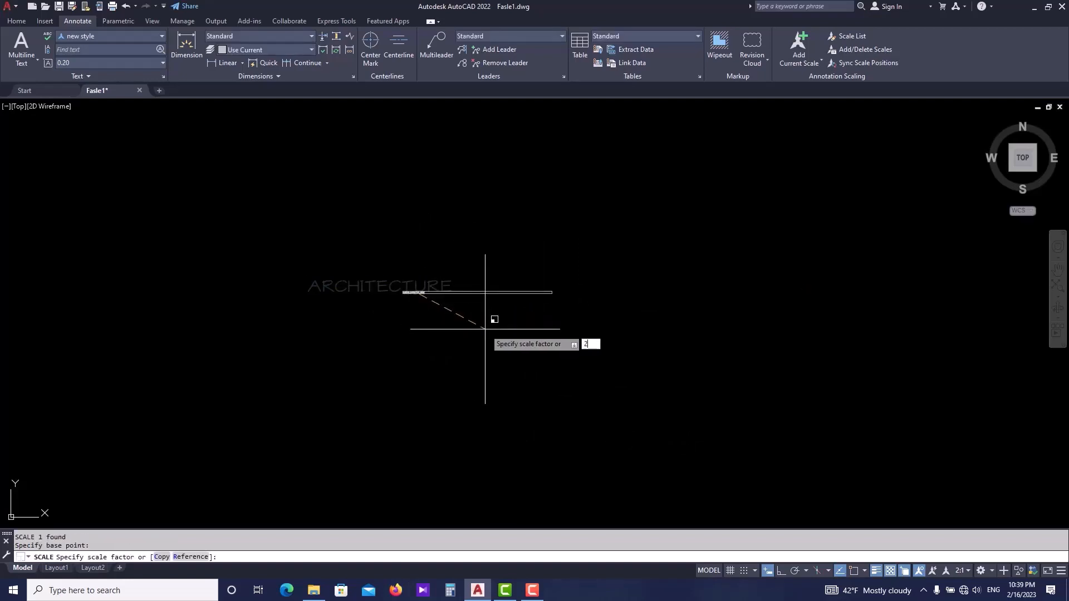
{"action": "key", "text": "Return"}
- Scale the top ARCHITECTURE text again by a factor of 3
{"action": "scroll", "coordinate": [485, 329], "scroll_direction": "down", "scroll_amount": 2}
{"action": "left_click", "coordinate": [446, 305]}
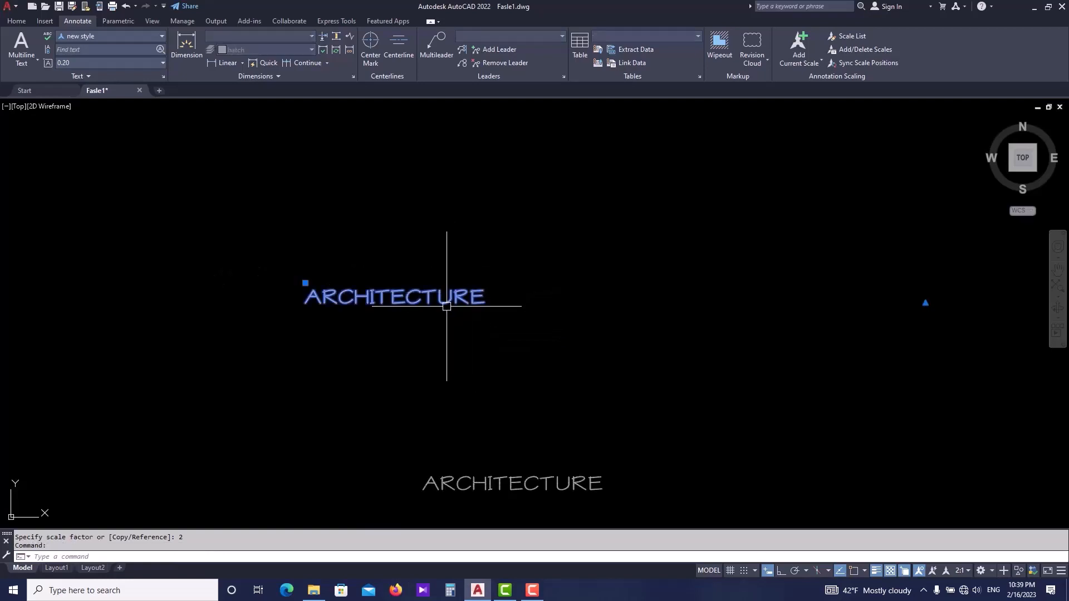
{"action": "type", "text": "SC"}
{"action": "key", "text": "Return"}
{"action": "left_click", "coordinate": [446, 306]}
{"action": "type", "text": "3"}
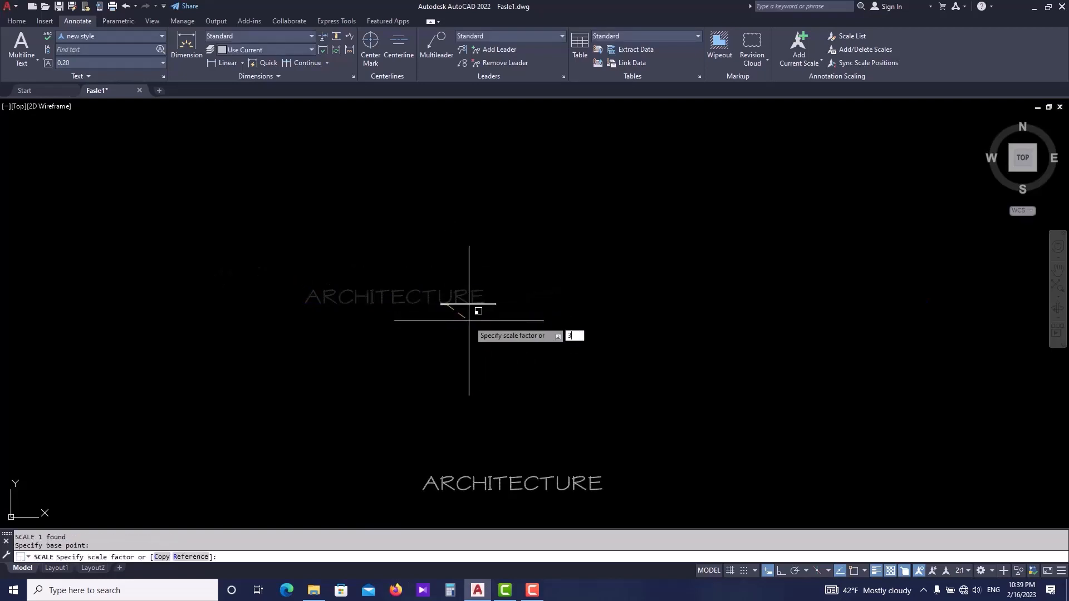
{"action": "key", "text": "Return"}
{"action": "key", "text": "Escape"}
- Set the top text's paper text height to 0.50 in its properties and close the properties palette
{"action": "scroll", "coordinate": [484, 295], "scroll_direction": "down", "scroll_amount": 5}
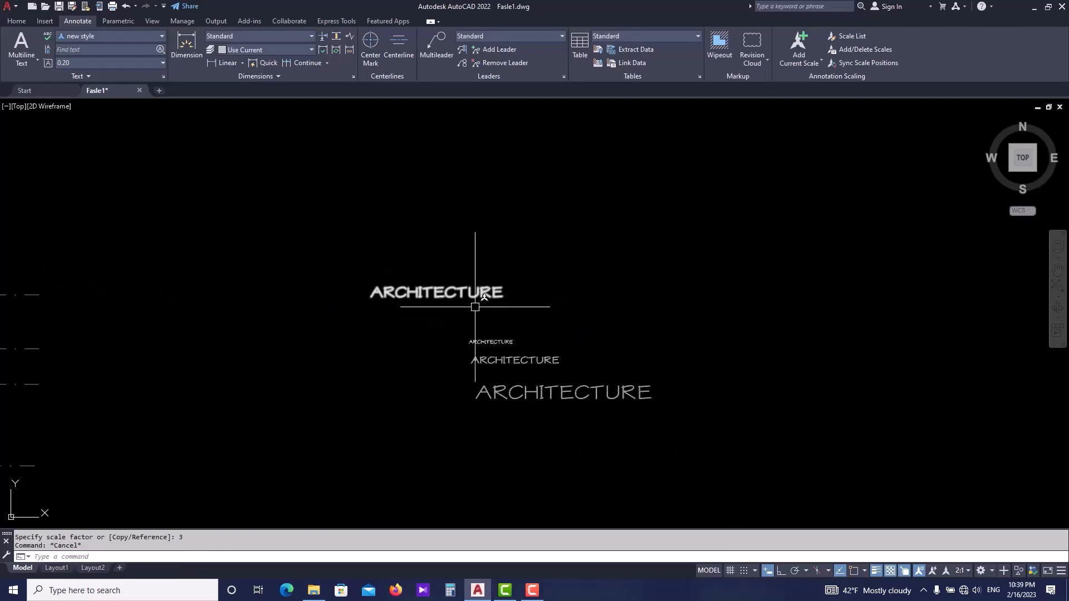
{"action": "middle_click_drag", "start_coordinate": [512, 314], "coordinate": [483, 312]}
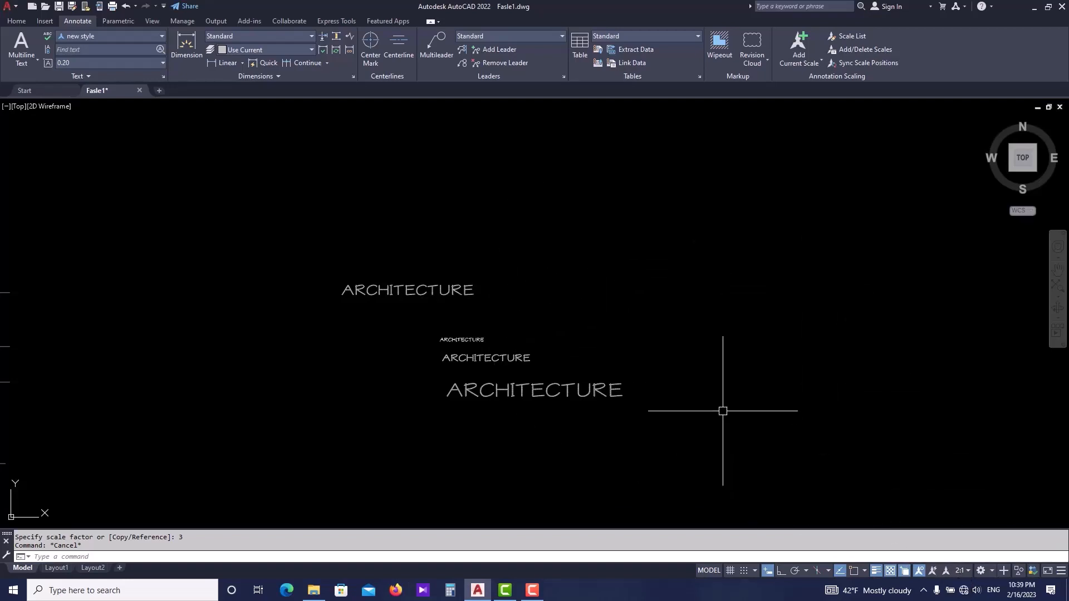
{"action": "middle_click_drag", "start_coordinate": [633, 388], "coordinate": [595, 394]}
{"action": "key", "text": "Escape"}
{"action": "middle_click_drag", "start_coordinate": [373, 299], "coordinate": [402, 318]}
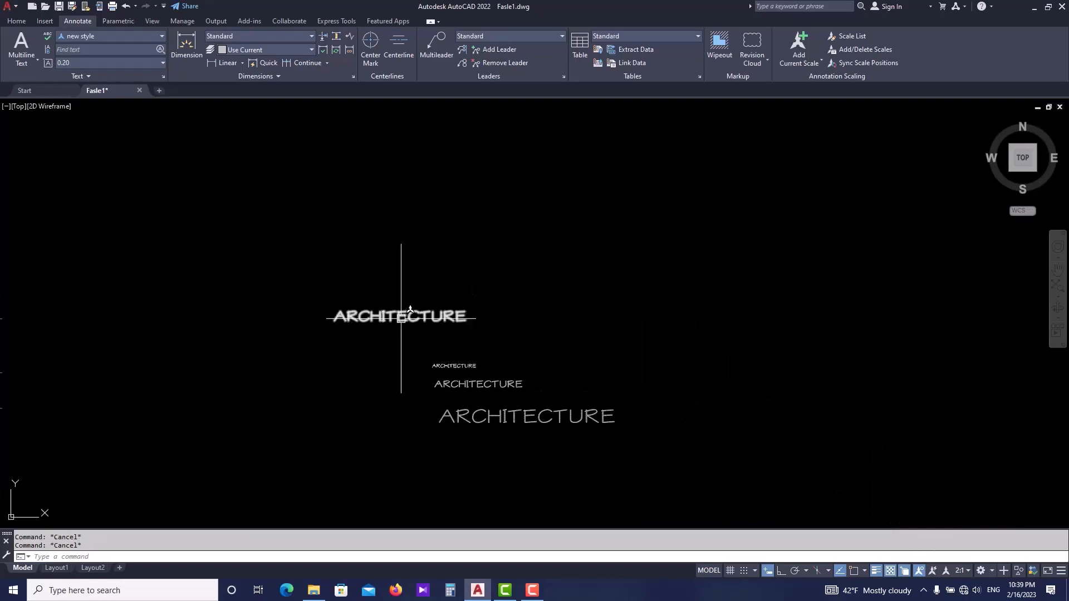
{"action": "scroll", "coordinate": [399, 317], "scroll_direction": "up", "scroll_amount": 2}
{"action": "left_click", "coordinate": [399, 315]}
{"action": "middle_click_drag", "start_coordinate": [307, 366], "coordinate": [315, 370]}
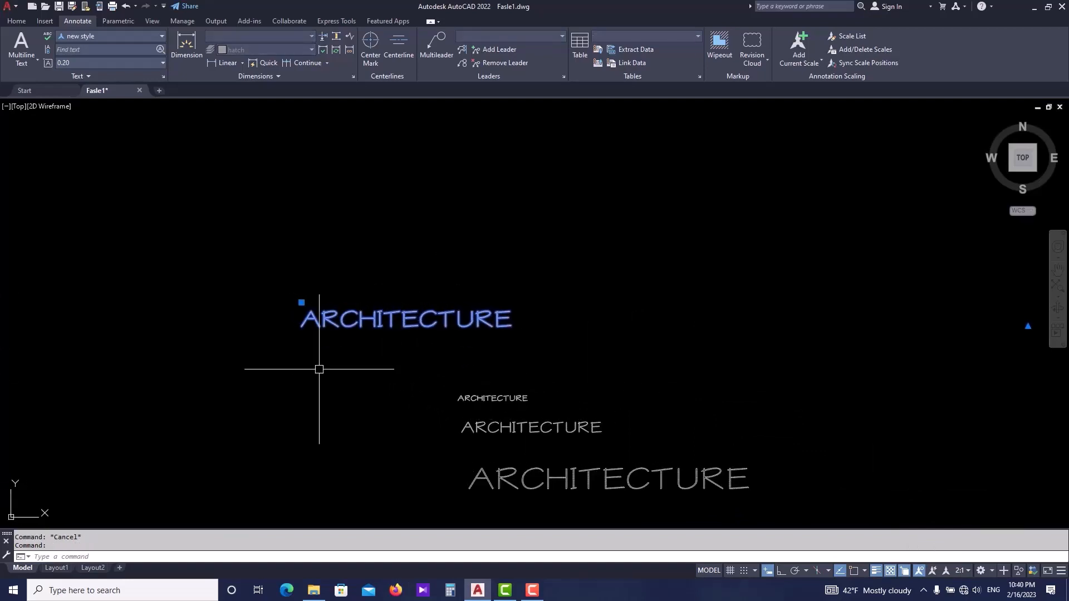
{"action": "key", "text": "ctrl+1"}
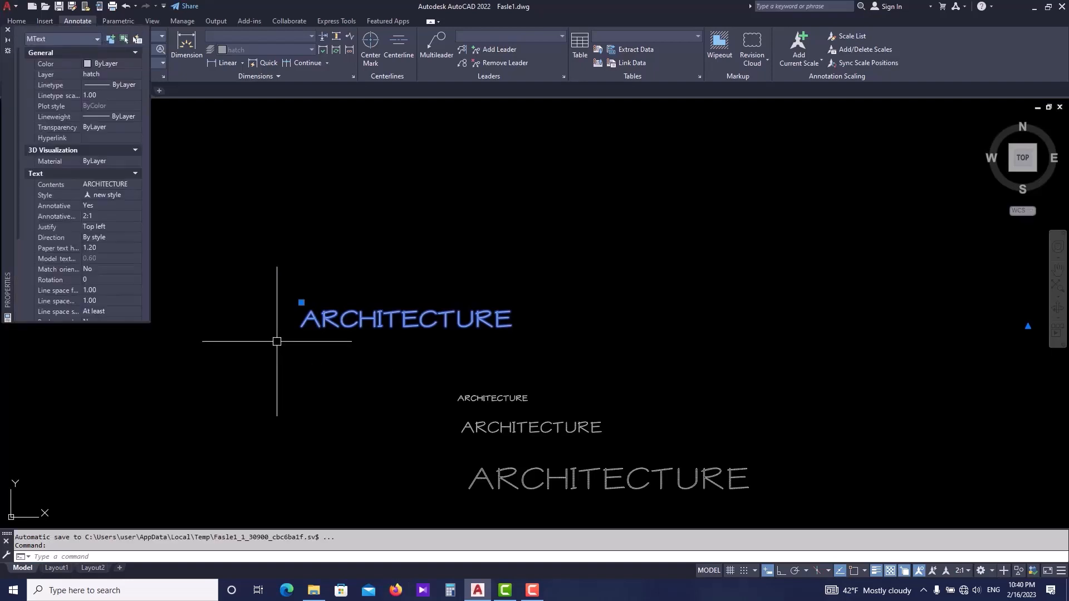
{"action": "left_click", "coordinate": [100, 249]}
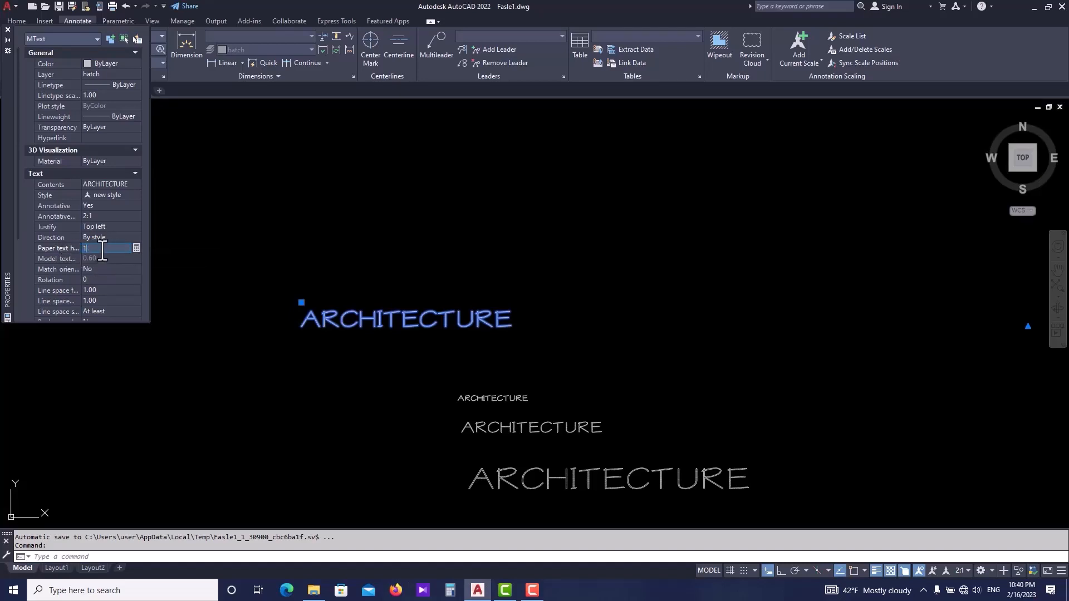
{"action": "key", "text": "Return"}
{"action": "left_click", "coordinate": [102, 249]}
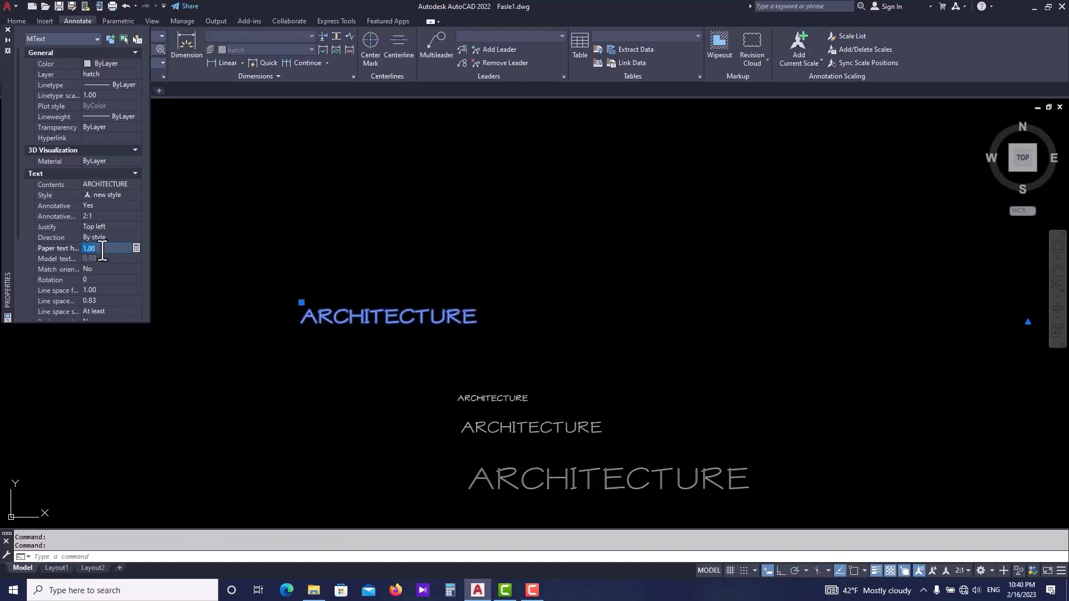
{"action": "key", "text": "Return"}
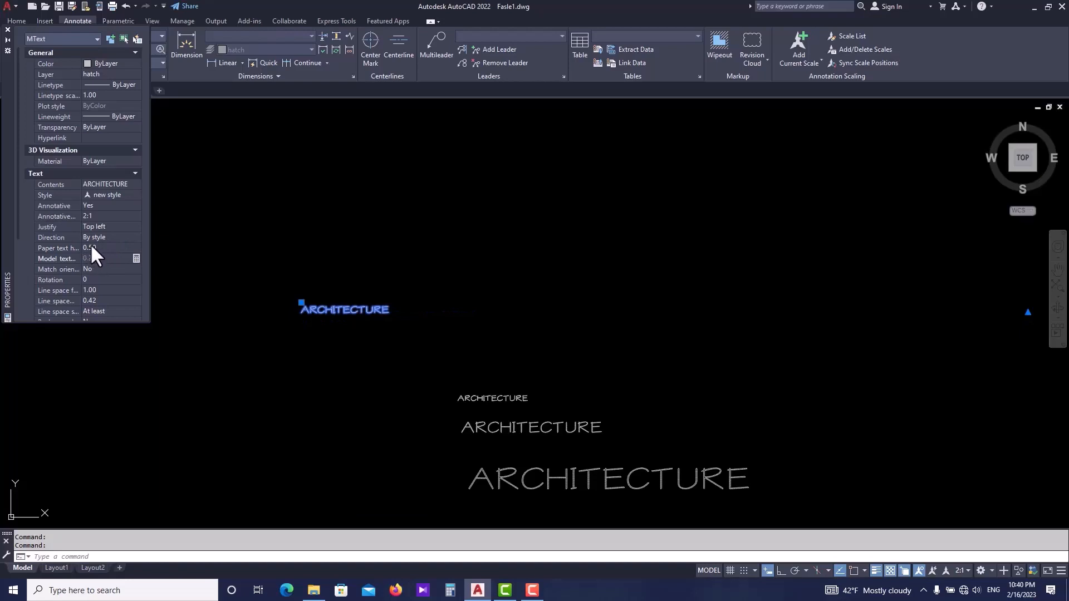
{"action": "left_click", "coordinate": [8, 29]}
{"action": "key", "text": "Escape"}
{"action": "scroll", "coordinate": [394, 325], "scroll_direction": "down", "scroll_amount": 2}
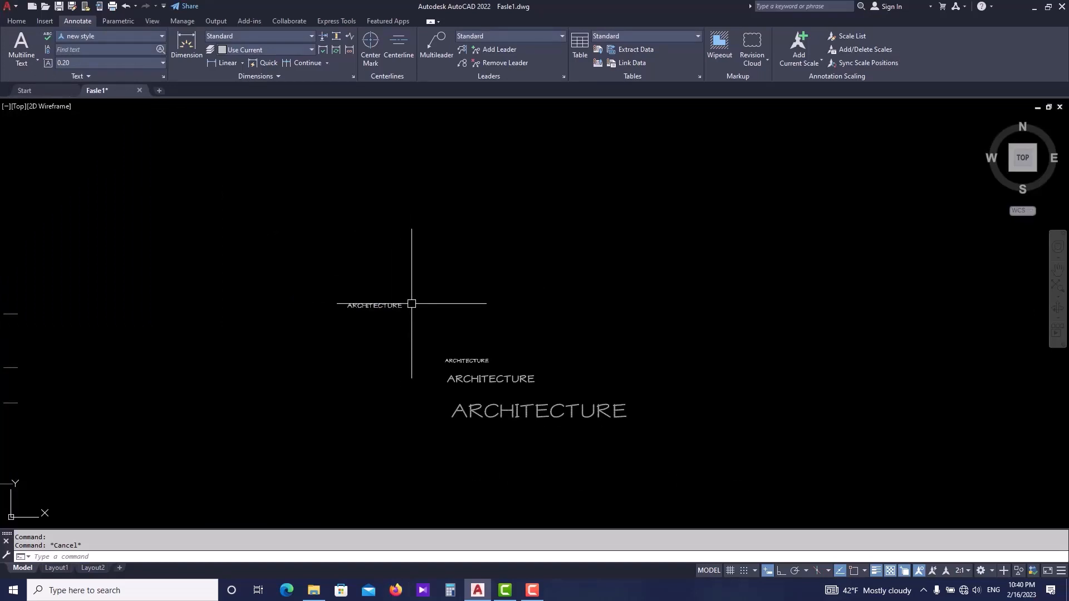
{"action": "scroll", "coordinate": [386, 305], "scroll_direction": "up", "scroll_amount": 2}
{"action": "middle_click_drag", "start_coordinate": [434, 317], "coordinate": [353, 315]}
{"action": "scroll", "coordinate": [387, 314], "scroll_direction": "up", "scroll_amount": 2}
{"action": "middle_click_drag", "start_coordinate": [549, 294], "coordinate": [473, 313]}
{"action": "type", "text": "t"}
{"action": "key", "text": "Return"}
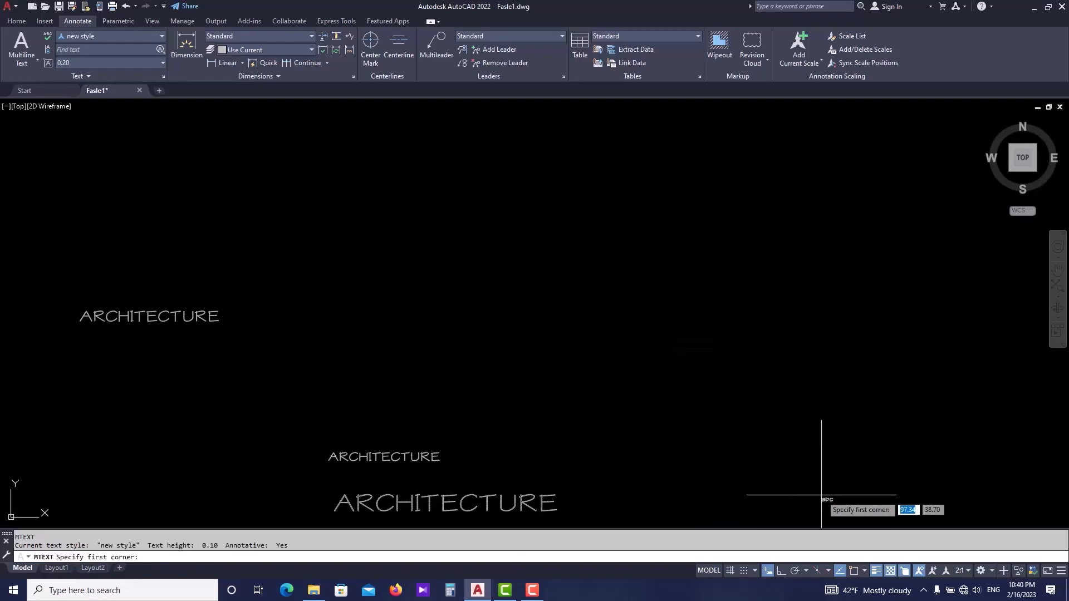
{"action": "key", "text": "Escape"}
- Change the annotation scale to 1:2
{"action": "left_click", "coordinate": [963, 570]}
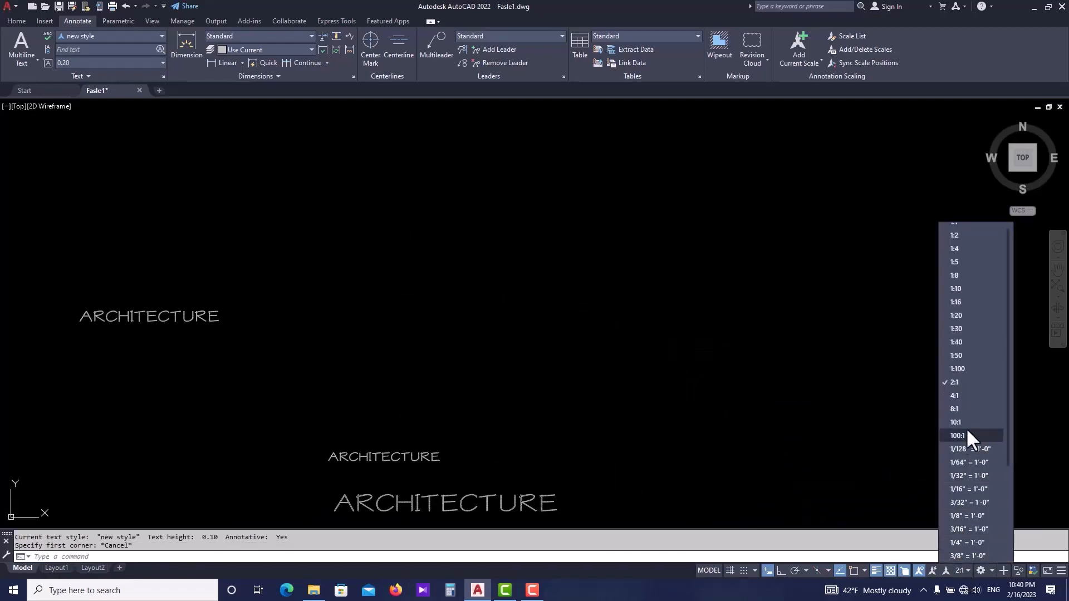
{"action": "left_click", "coordinate": [964, 235]}
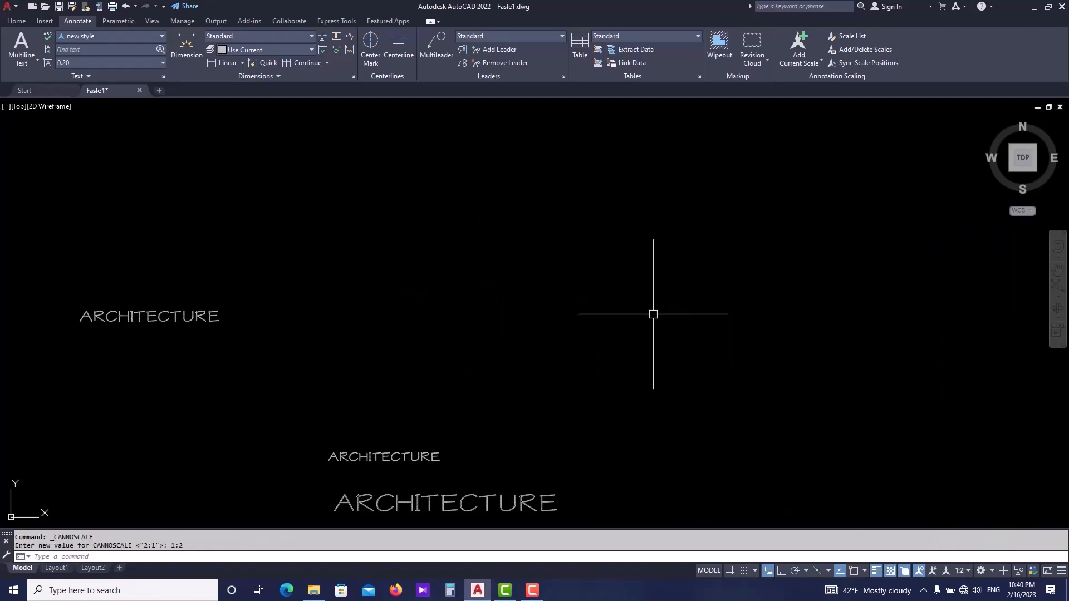
- Write a multiline text with the lines ARCHITECTURE, CIVIL and MEP in an empty area of the drawing
{"action": "scroll", "coordinate": [473, 303], "scroll_direction": "down", "scroll_amount": 4}
{"action": "middle_click_drag", "start_coordinate": [615, 330], "coordinate": [357, 336]}
{"action": "type", "text": "t"}
{"action": "key", "text": "Return"}
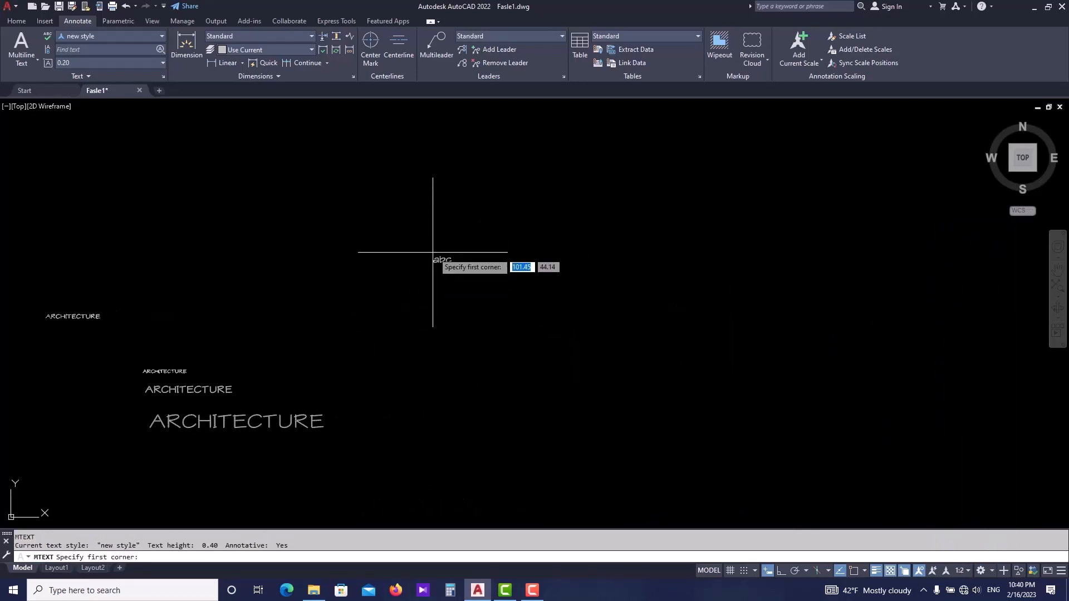
{"action": "left_click", "coordinate": [433, 251]}
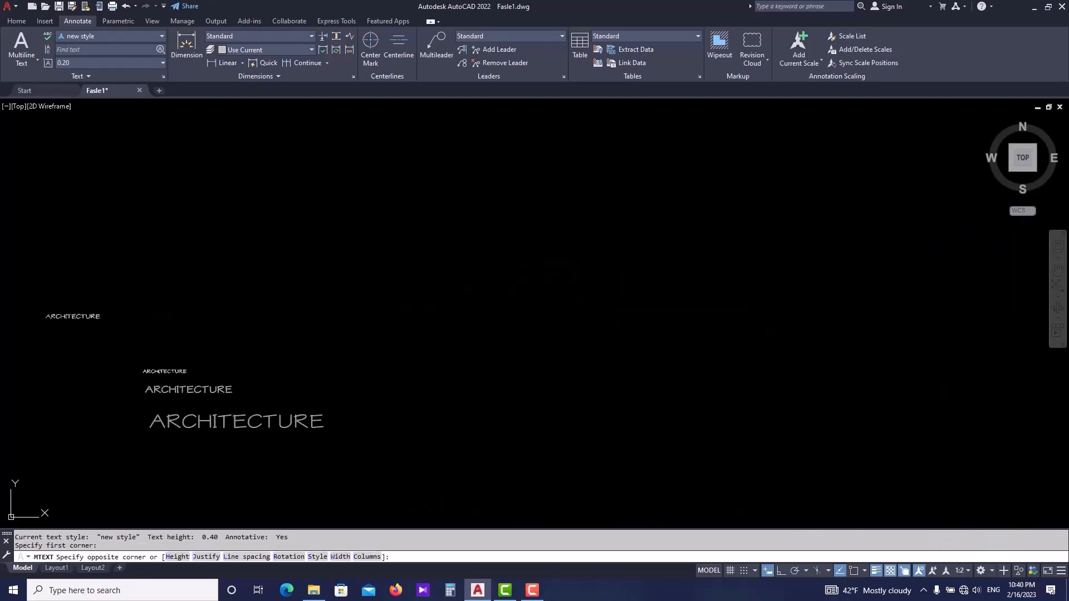
{"action": "left_click", "coordinate": [766, 269]}
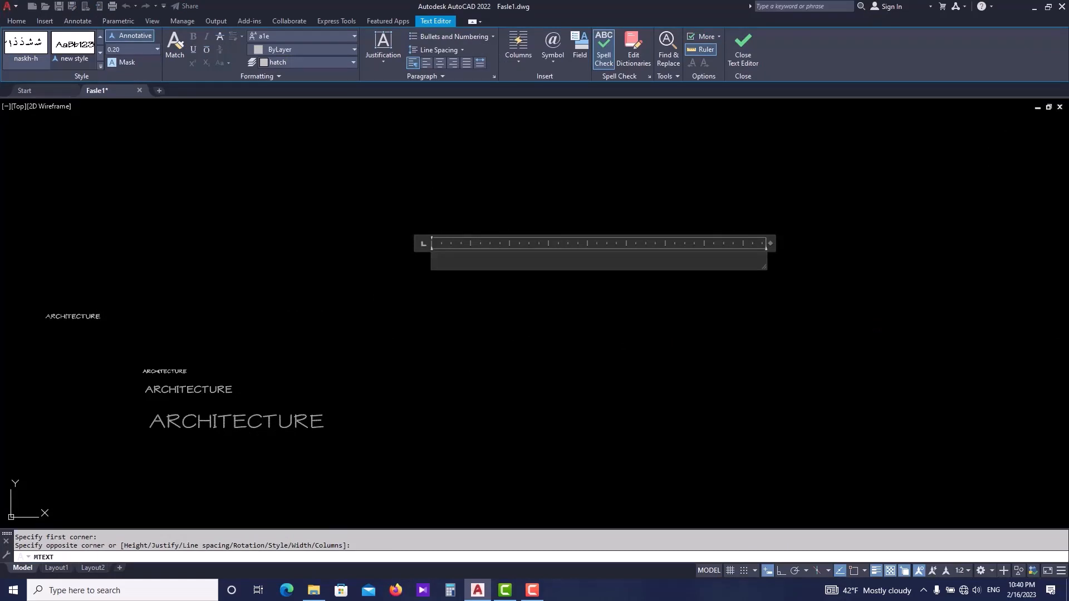
{"action": "type", "text": "ARCHIT"}
{"action": "type", "text": "ECTURE"}
{"action": "key", "text": "Return"}
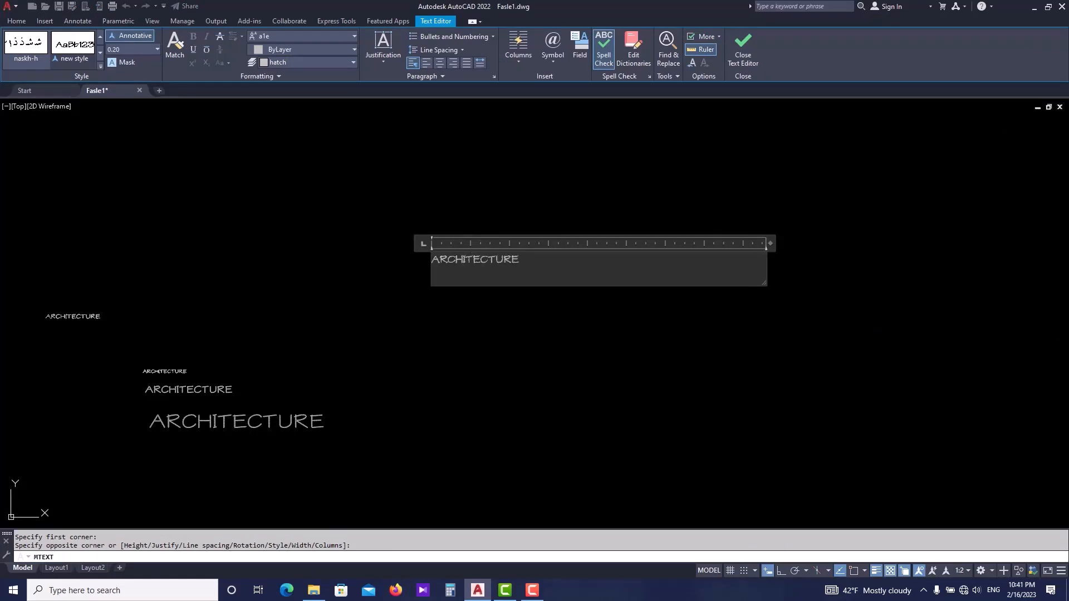
{"action": "type", "text": "CIVIL"}
{"action": "key", "text": "Return"}
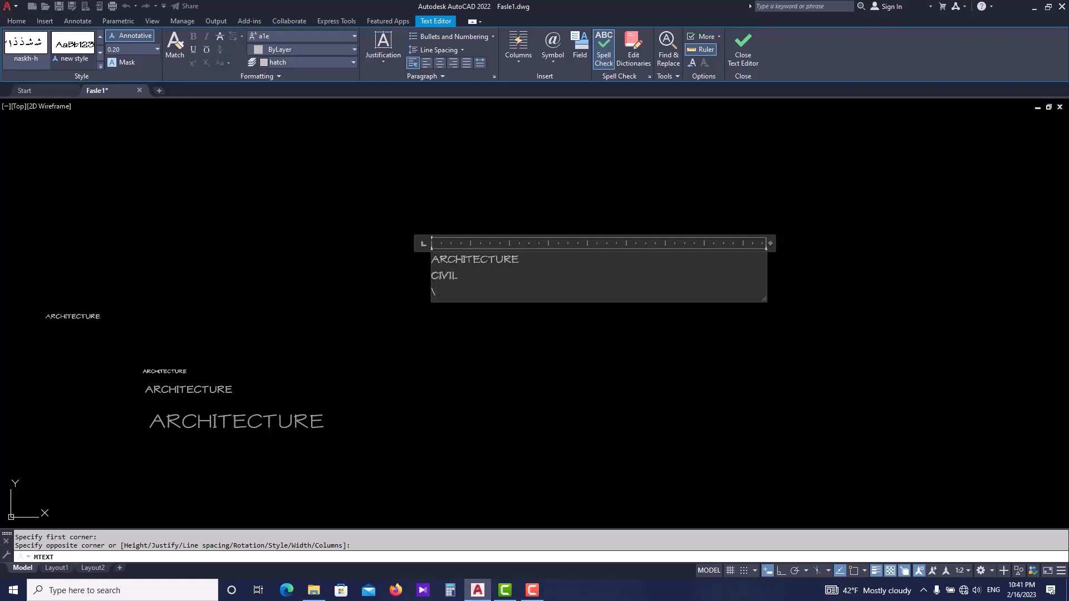
{"action": "key", "text": "BackSpace"}
{"action": "type", "text": "MEP"}
{"action": "left_click", "coordinate": [621, 256]}
- Reopen the multiline text, select all three lines, and try center and right alignment before returning to left
{"action": "scroll", "coordinate": [454, 253], "scroll_direction": "up", "scroll_amount": 5}
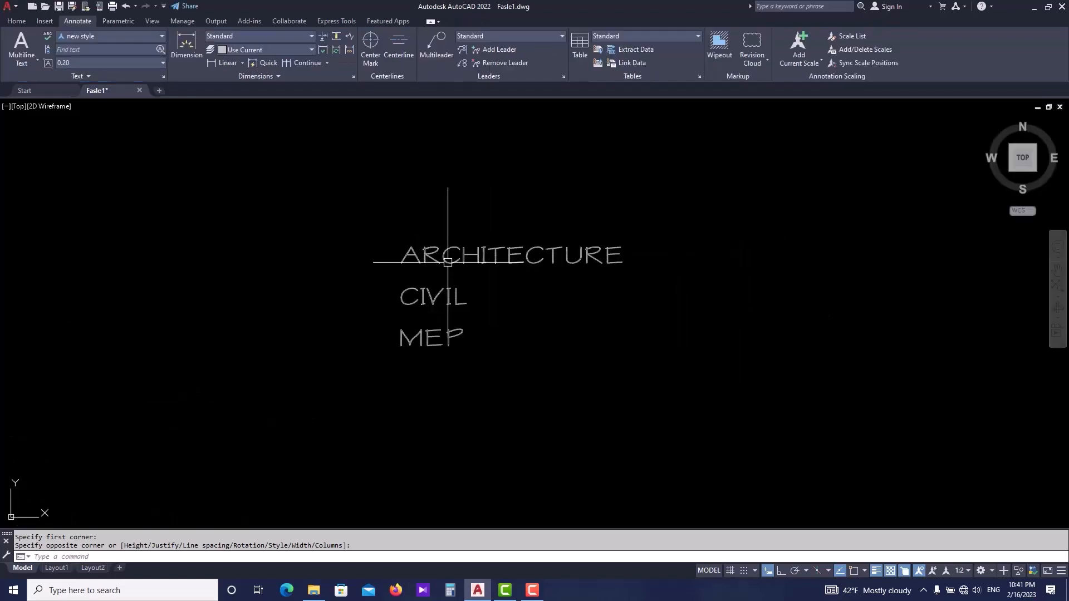
{"action": "left_click", "coordinate": [462, 245]}
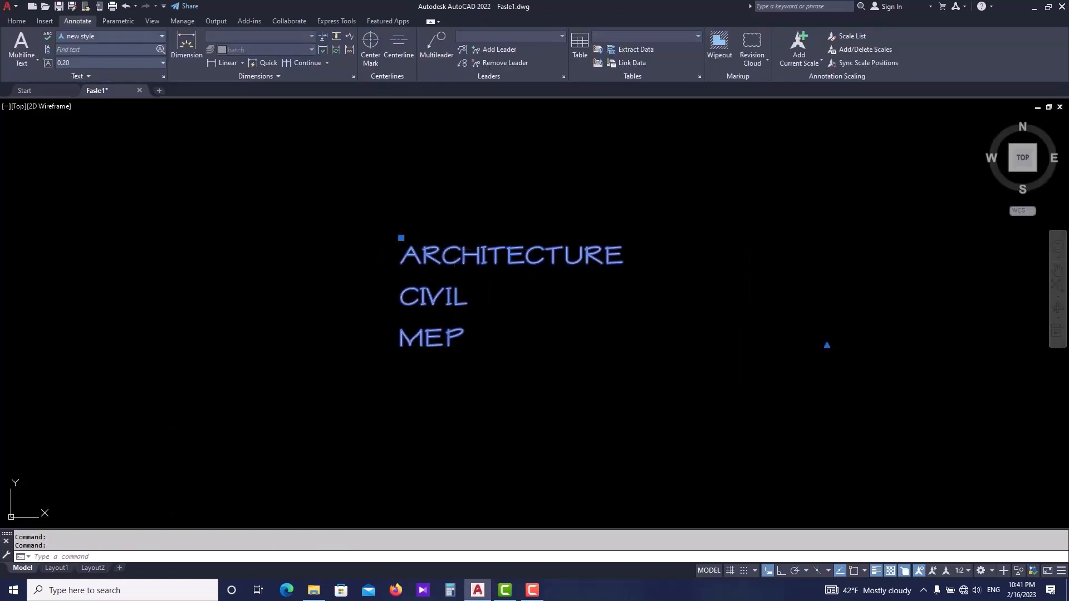
{"action": "double_click", "coordinate": [461, 245]}
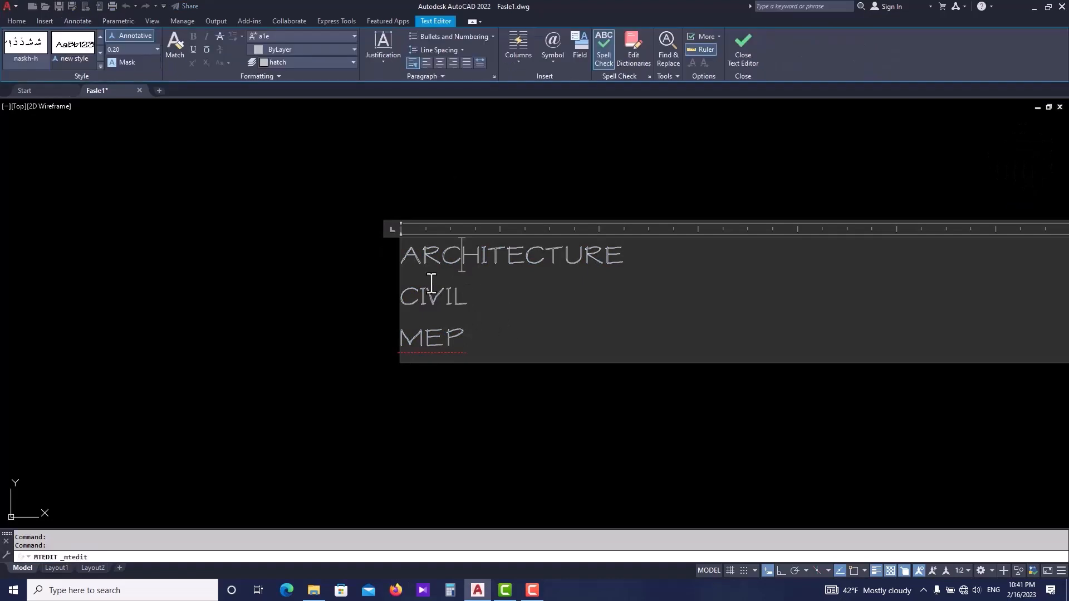
{"action": "left_click", "coordinate": [426, 195]}
{"action": "double_click", "coordinate": [442, 259]}
{"action": "left_click_drag", "start_coordinate": [467, 333], "coordinate": [400, 255]}
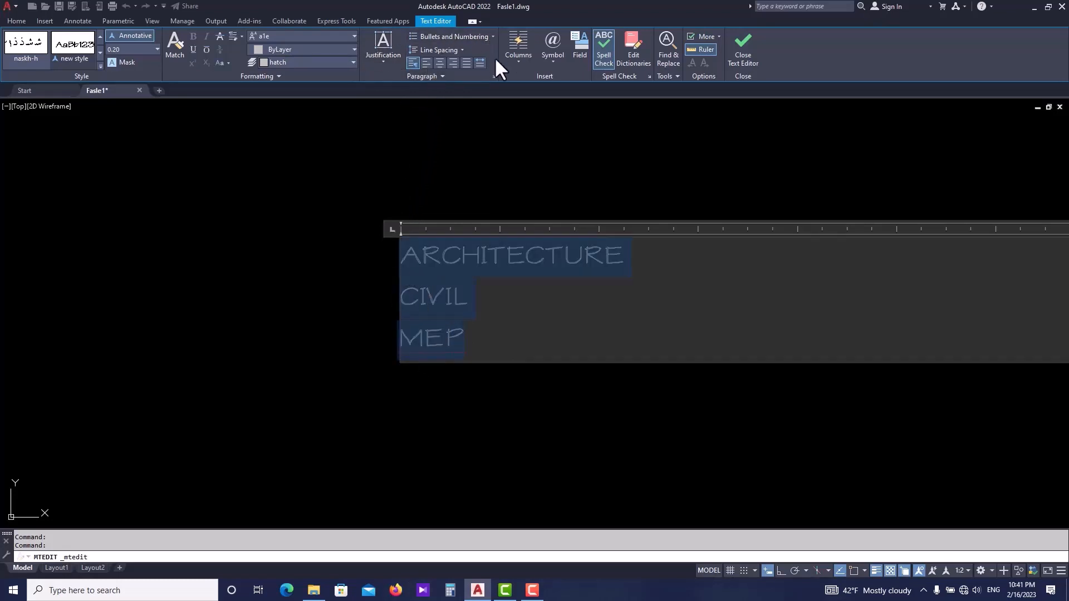
{"action": "left_click", "coordinate": [426, 66]}
{"action": "left_click", "coordinate": [438, 64]}
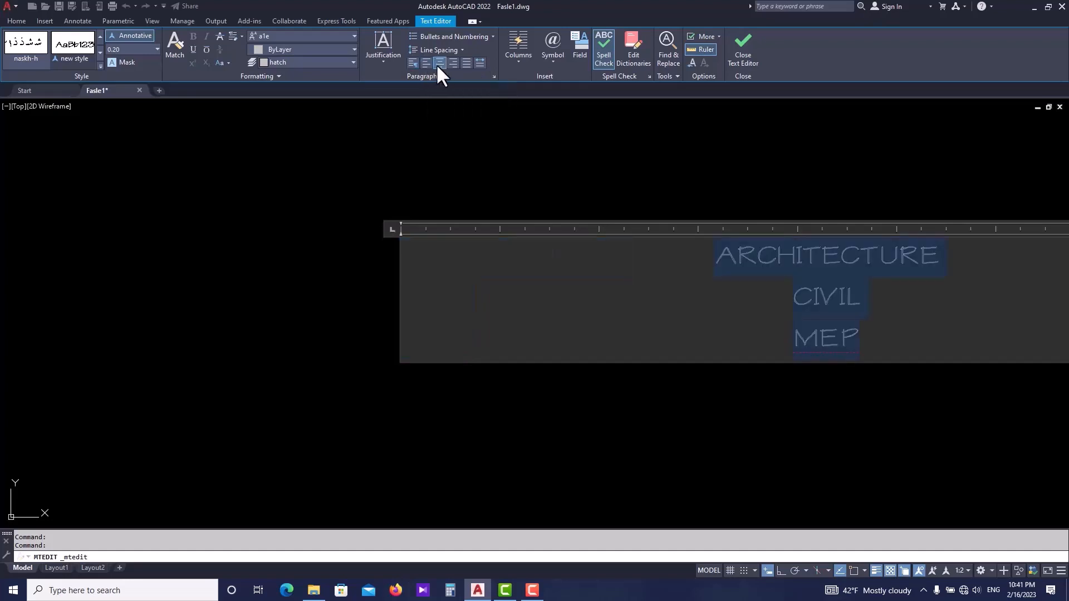
{"action": "left_click", "coordinate": [454, 64]}
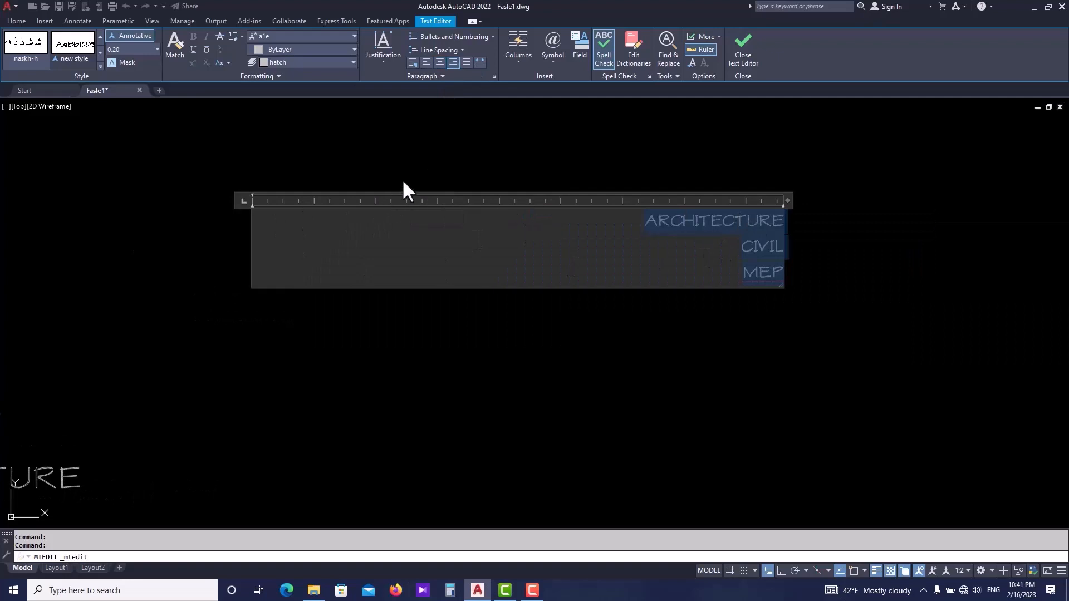
{"action": "left_click", "coordinate": [439, 63]}
{"action": "left_click", "coordinate": [426, 63]}
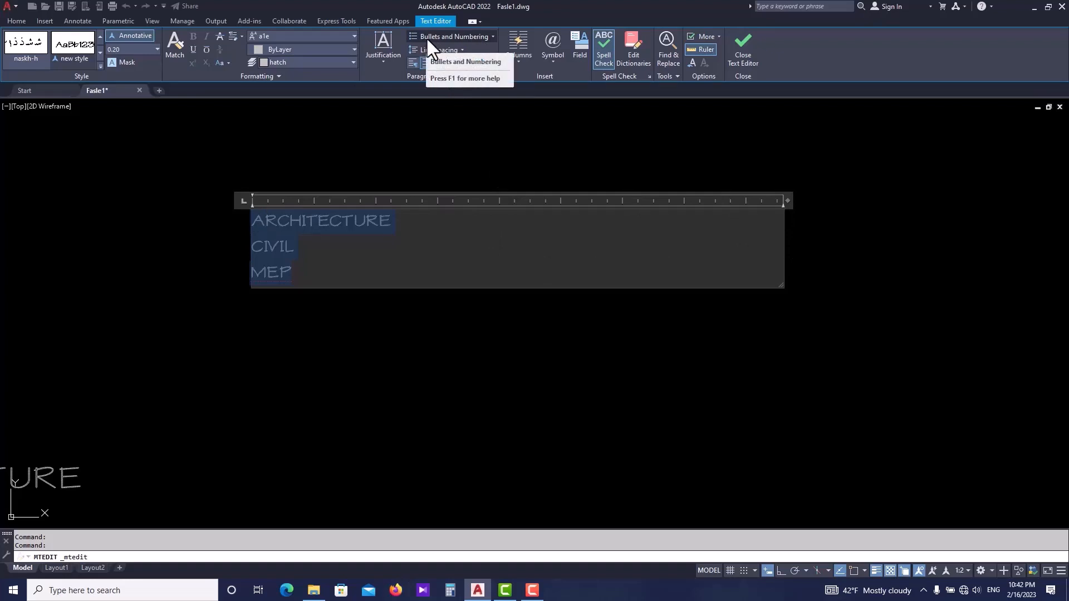
- Apply numbered list formatting to the selected lines, then switch it to a bulleted list
{"action": "left_click", "coordinate": [480, 40]}
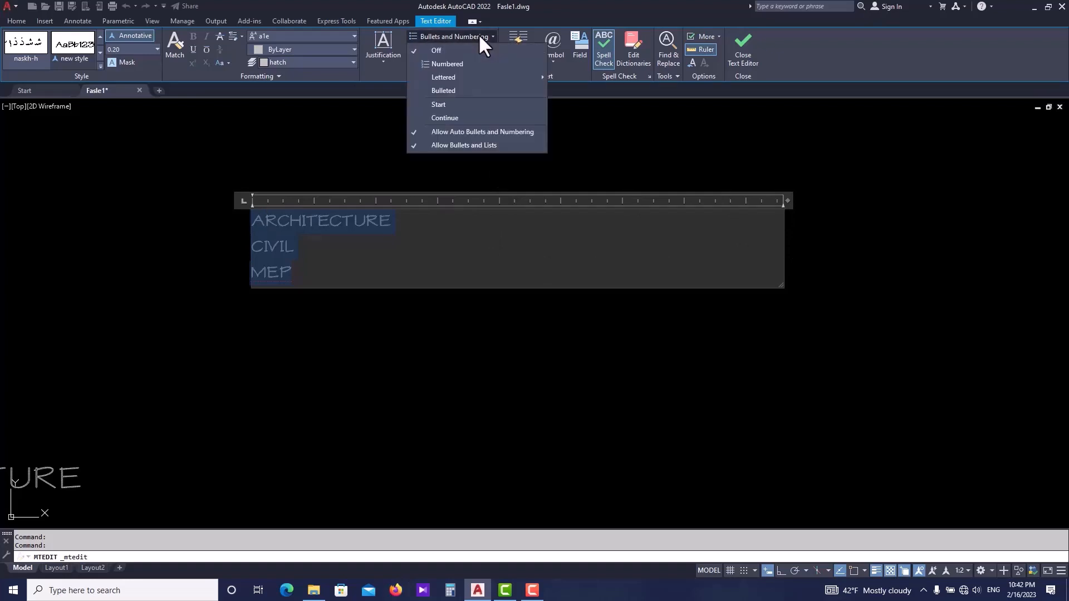
{"action": "left_click", "coordinate": [440, 63]}
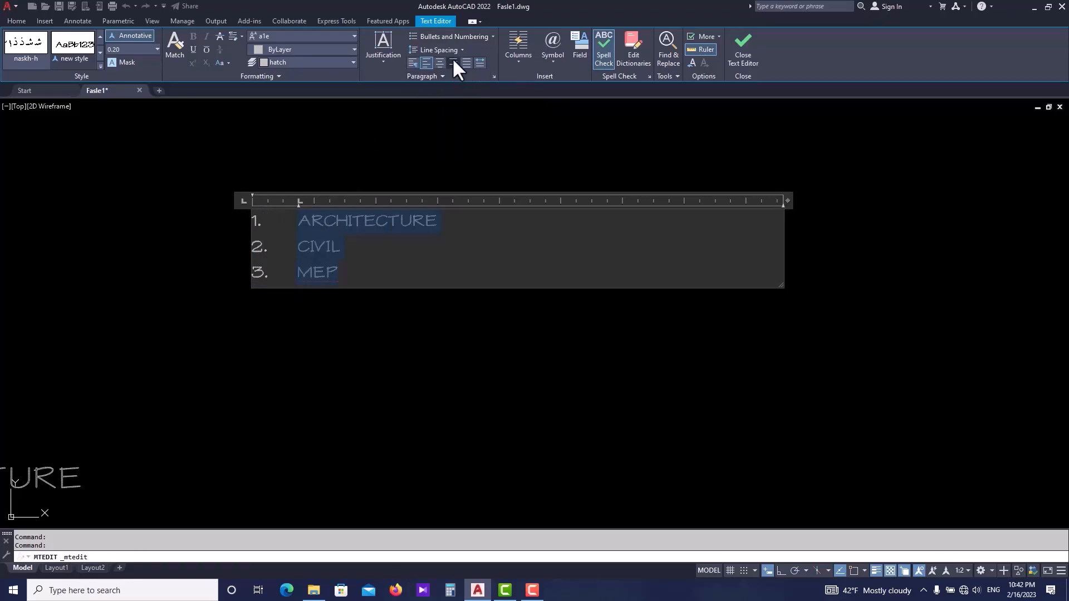
{"action": "left_click", "coordinate": [452, 36]}
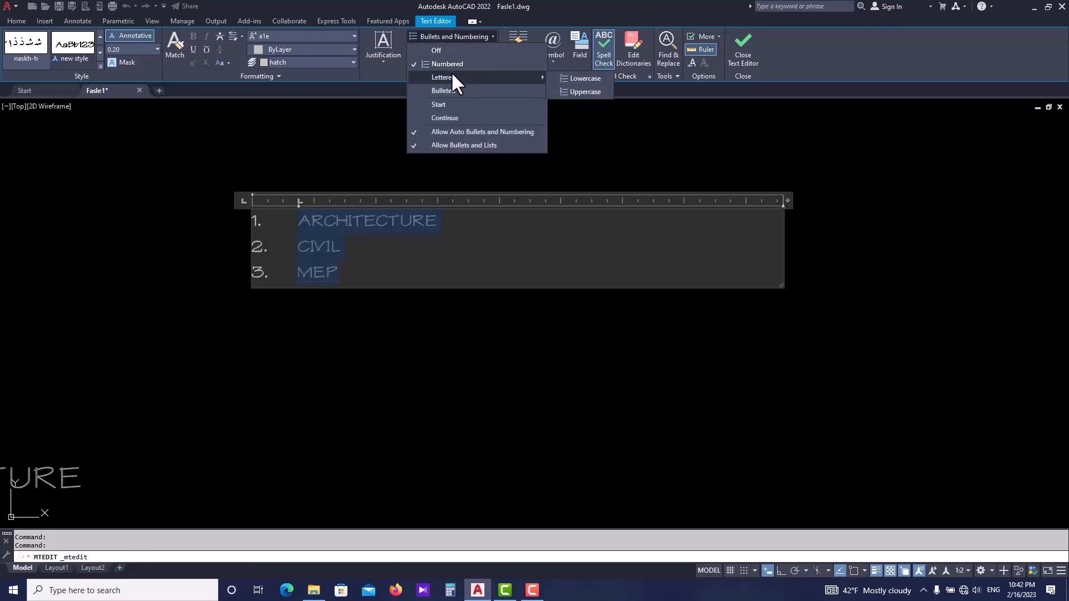
{"action": "left_click", "coordinate": [448, 91]}
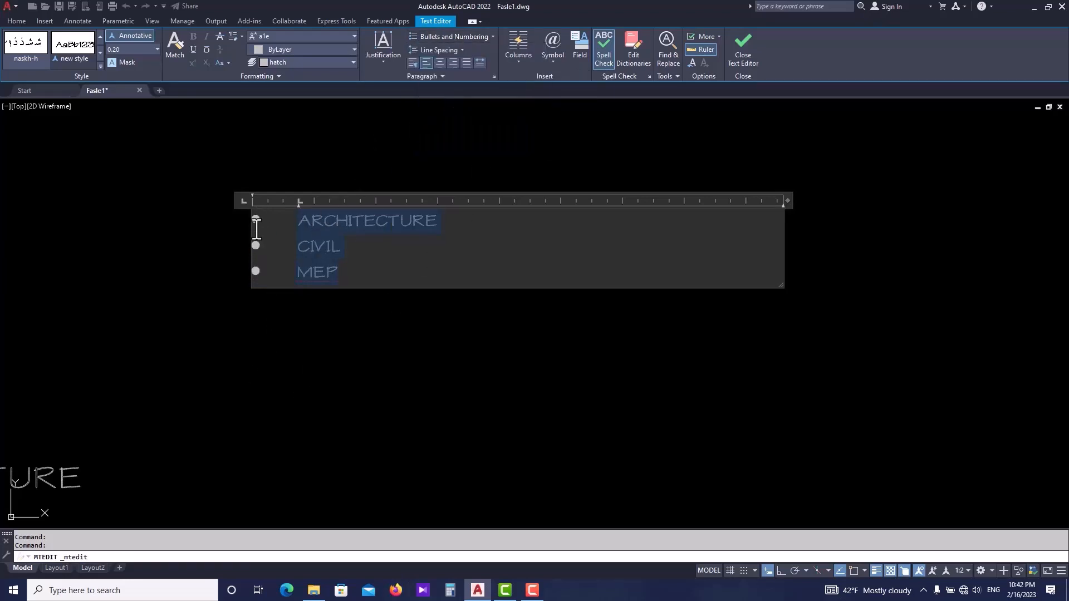
- Move the list's text indent closer to the bullets and turn list formatting off
{"action": "scroll", "coordinate": [291, 210], "scroll_direction": "up", "scroll_amount": 5}
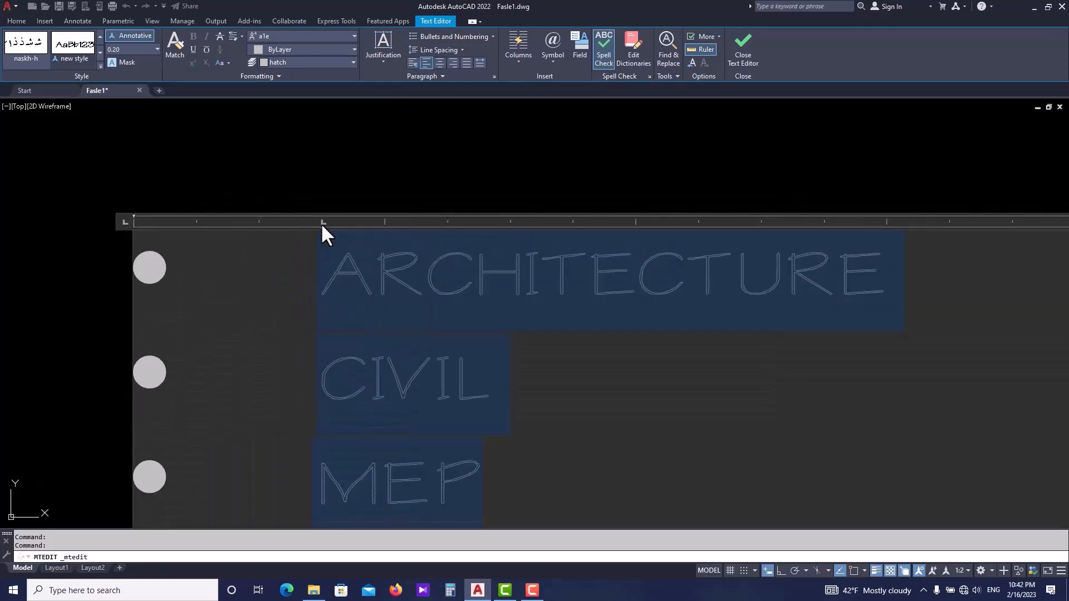
{"action": "scroll", "coordinate": [323, 223], "scroll_direction": "down", "scroll_amount": 2}
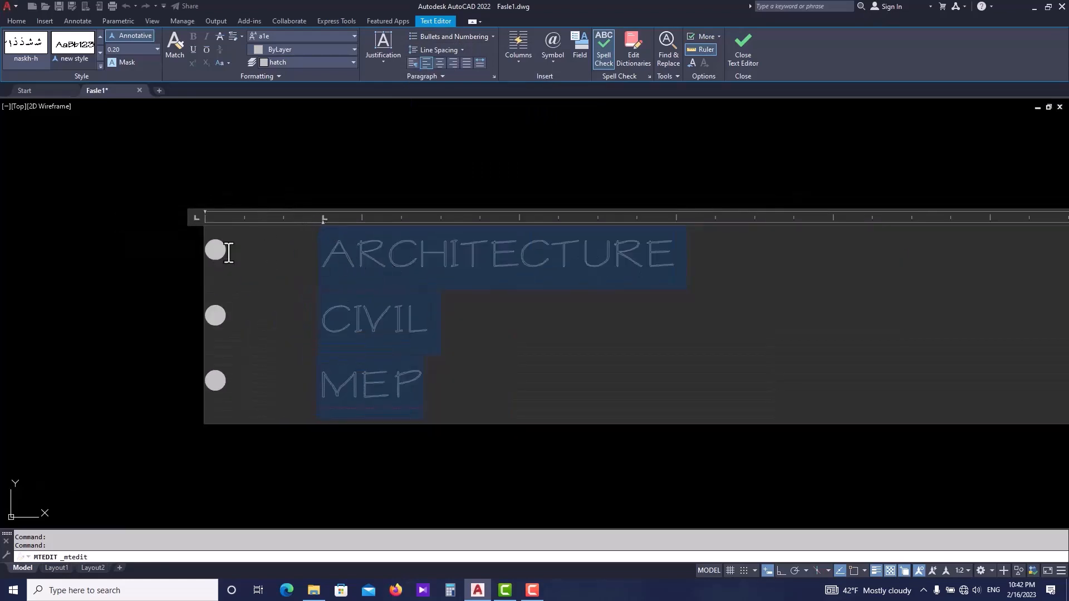
{"action": "left_click_drag", "start_coordinate": [323, 220], "coordinate": [254, 222]}
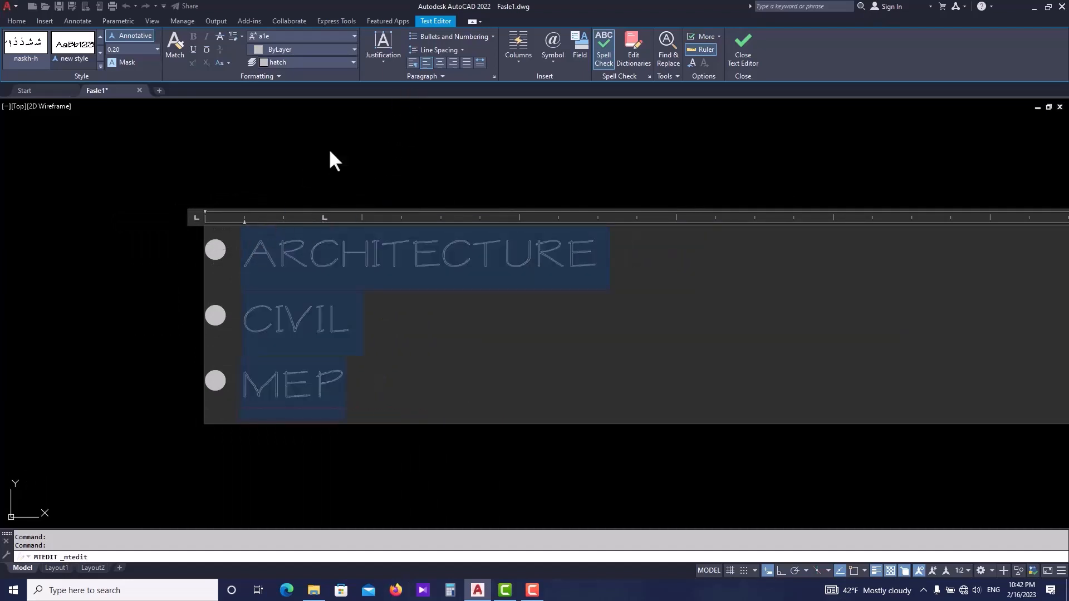
{"action": "left_click", "coordinate": [449, 34]}
{"action": "left_click", "coordinate": [443, 47]}
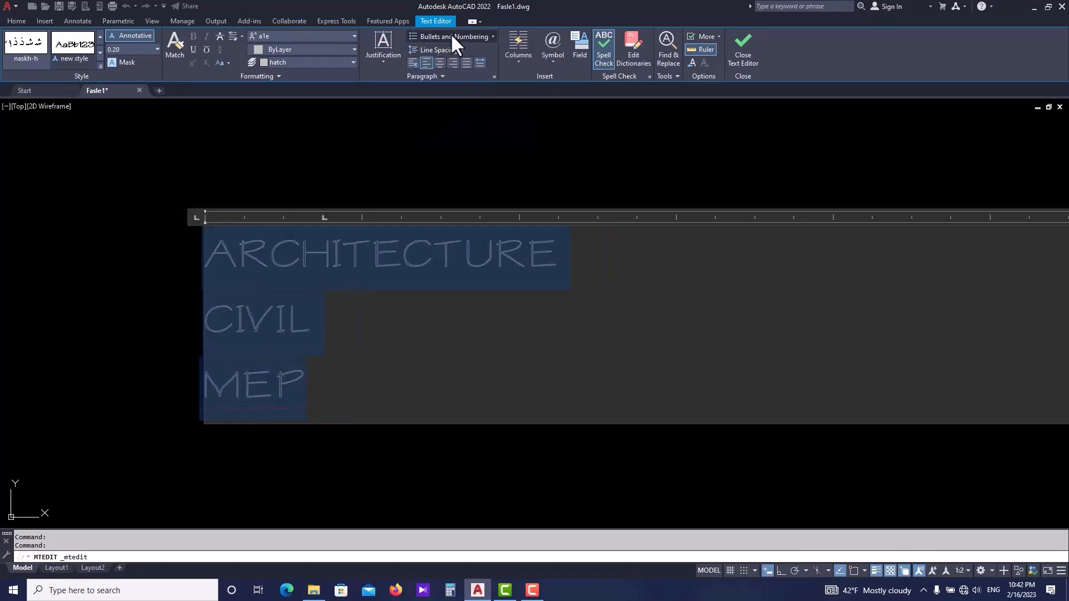
- Apply lettered list formatting to the lines, first lowercase and then uppercase
{"action": "left_click", "coordinate": [452, 35]}
{"action": "mouse_move", "coordinate": [458, 75]}
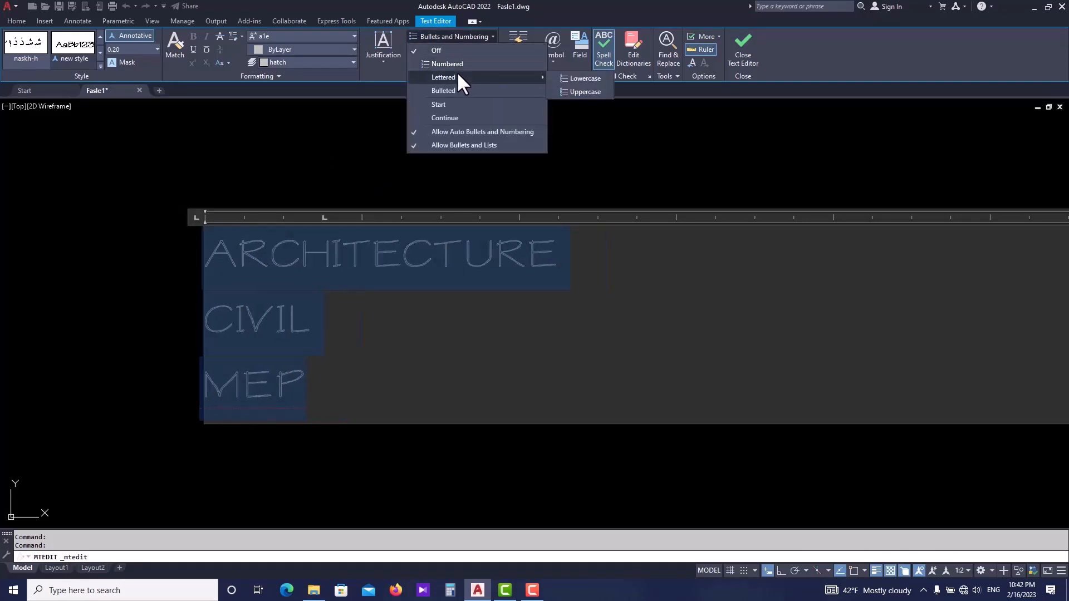
{"action": "left_click", "coordinate": [579, 78]}
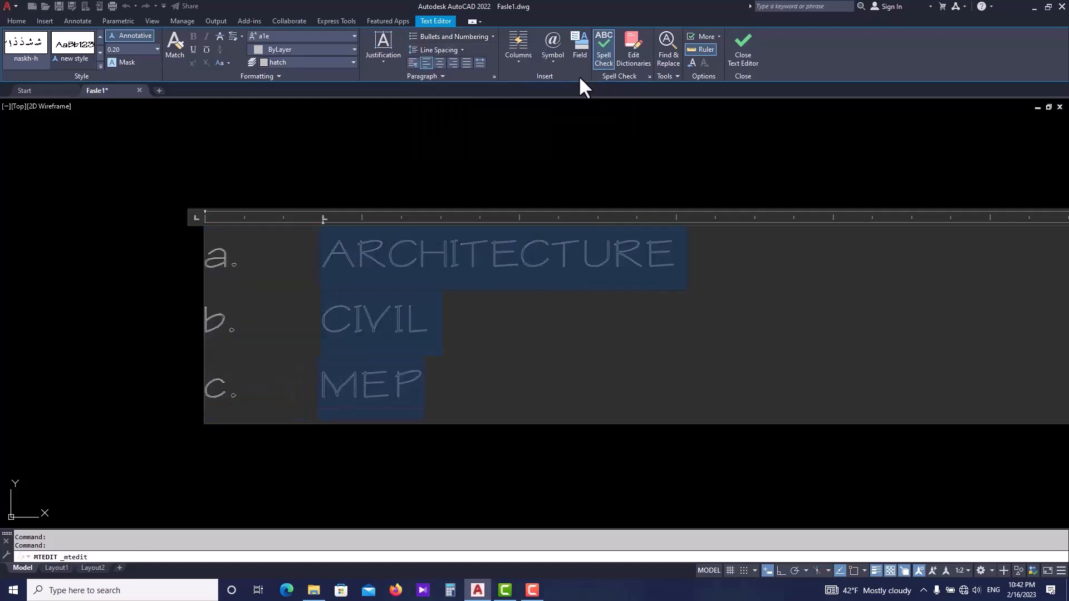
{"action": "left_click", "coordinate": [470, 36]}
{"action": "mouse_move", "coordinate": [512, 78]}
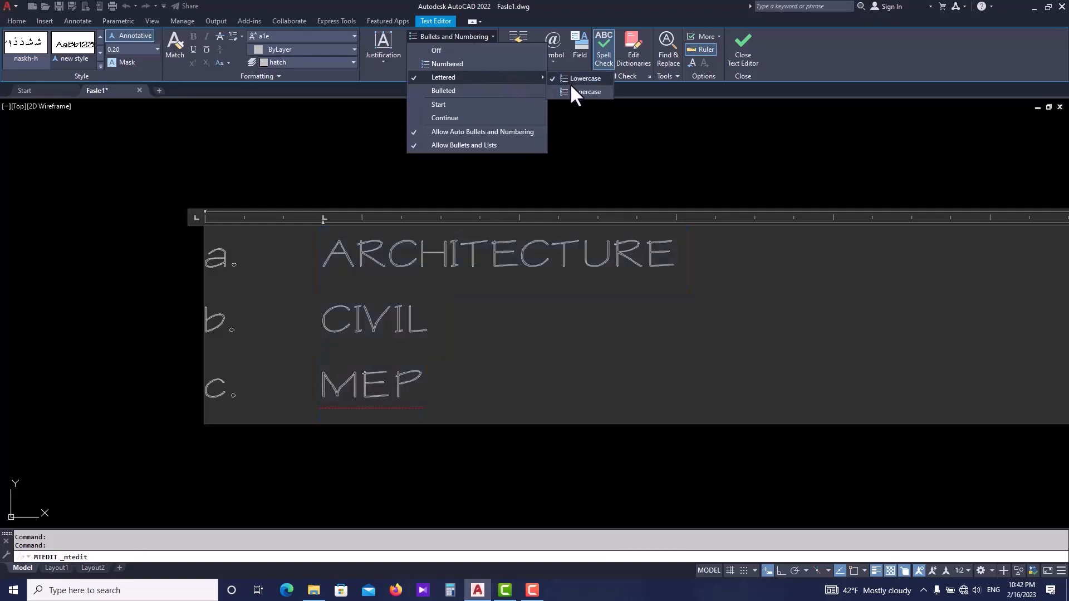
{"action": "left_click", "coordinate": [598, 90]}
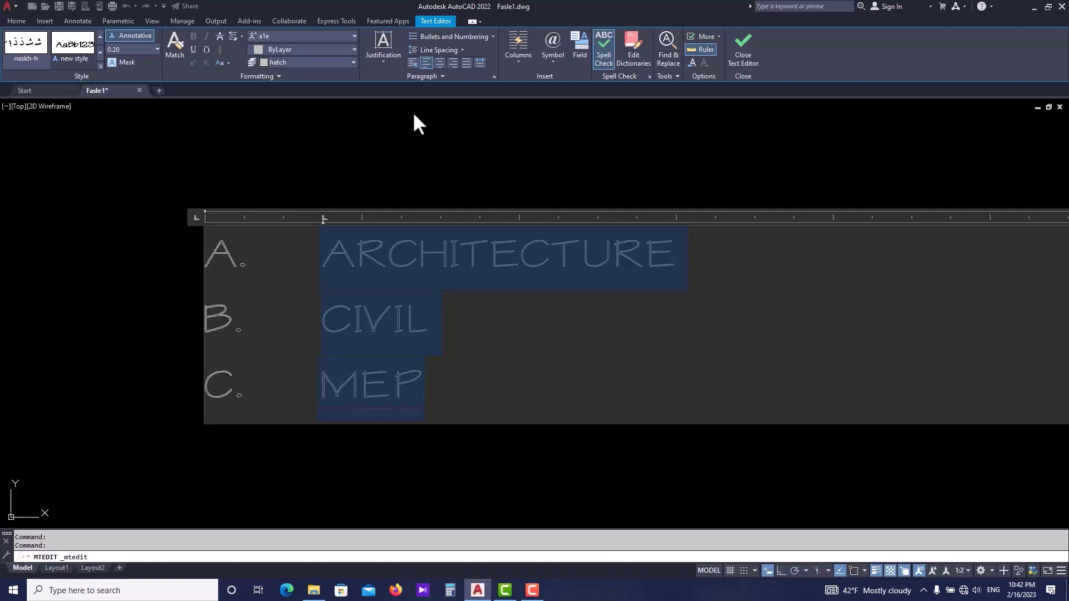
- Turn the lettered list formatting off for the selected lines
{"action": "left_click", "coordinate": [470, 37]}
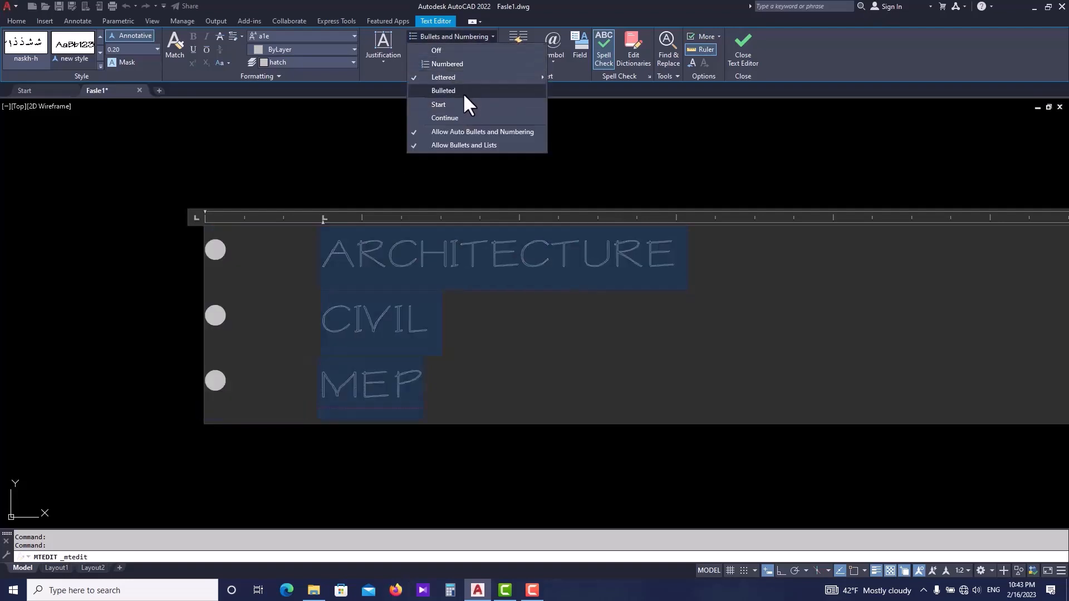
{"action": "mouse_move", "coordinate": [460, 78]}
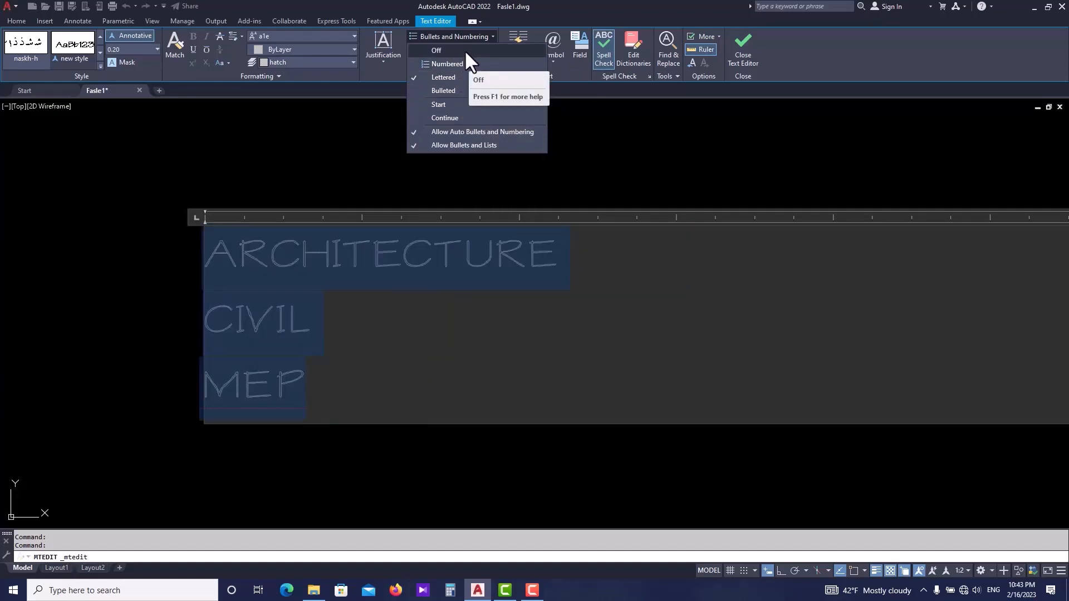
{"action": "left_click", "coordinate": [464, 49]}
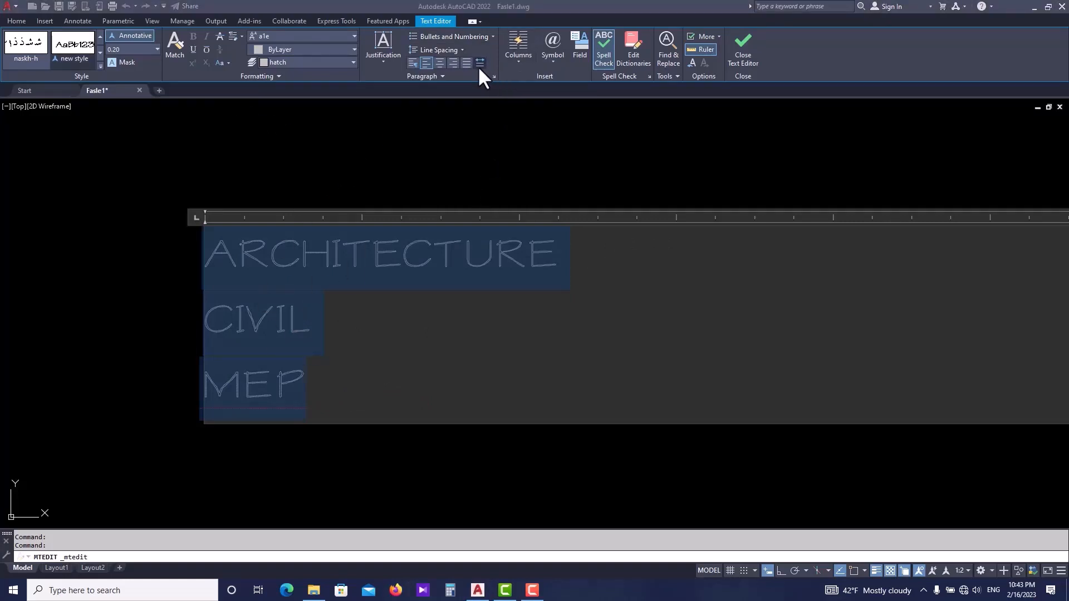
{"action": "left_click", "coordinate": [518, 65]}
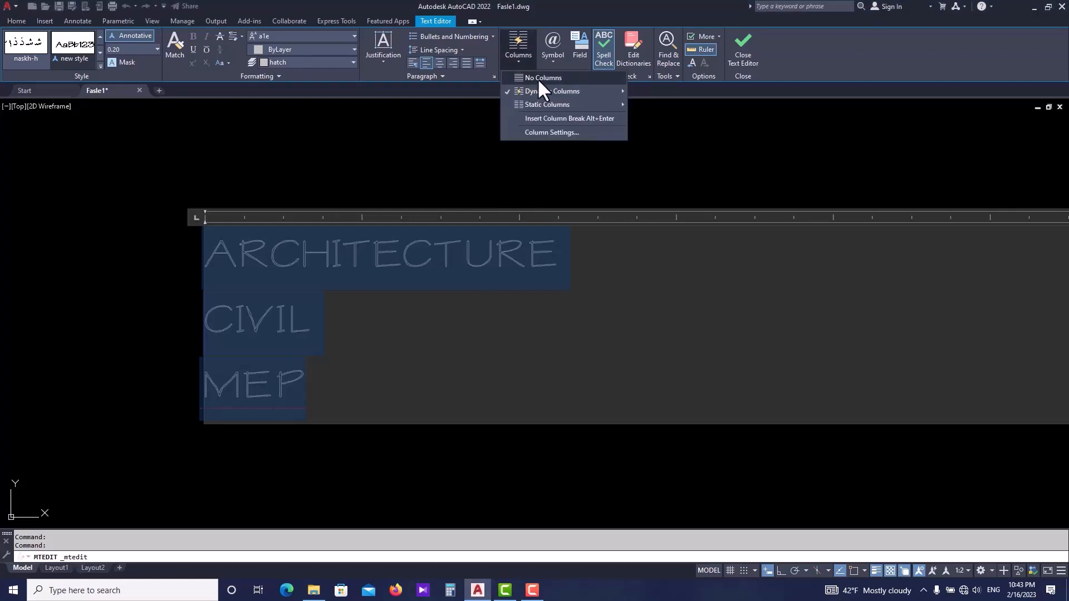
{"action": "mouse_move", "coordinate": [528, 107]}
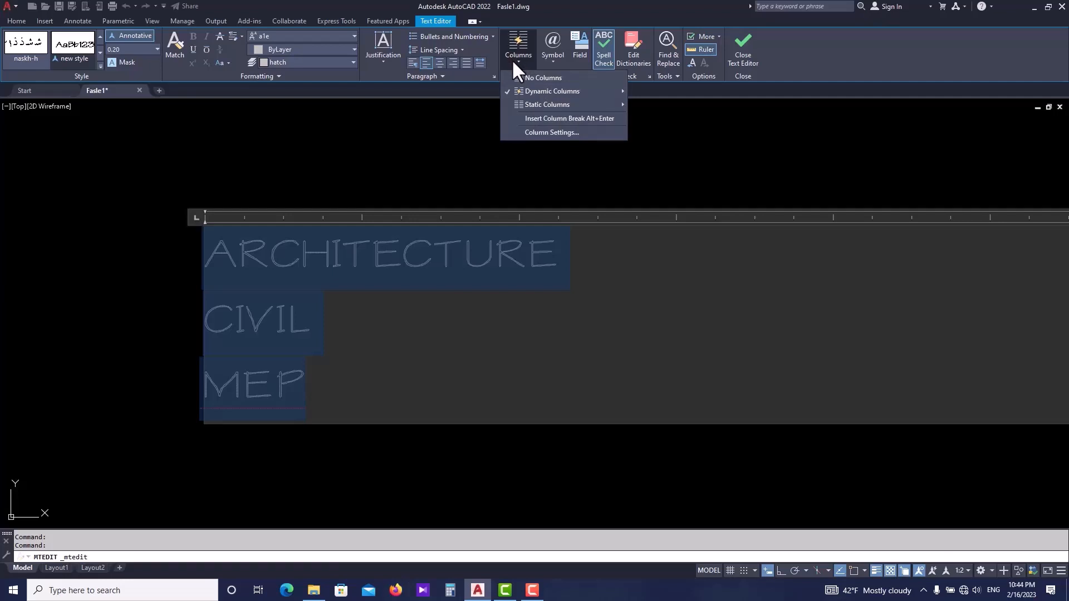
{"action": "left_click", "coordinate": [427, 142]}
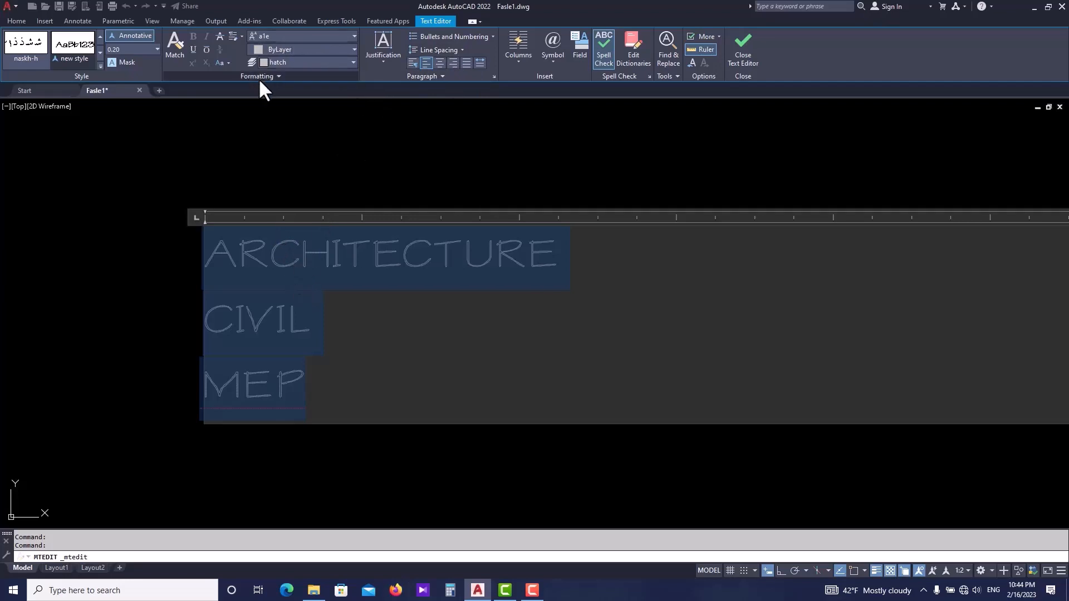
- Change the selected text's font to aikad
{"action": "left_click", "coordinate": [316, 35]}
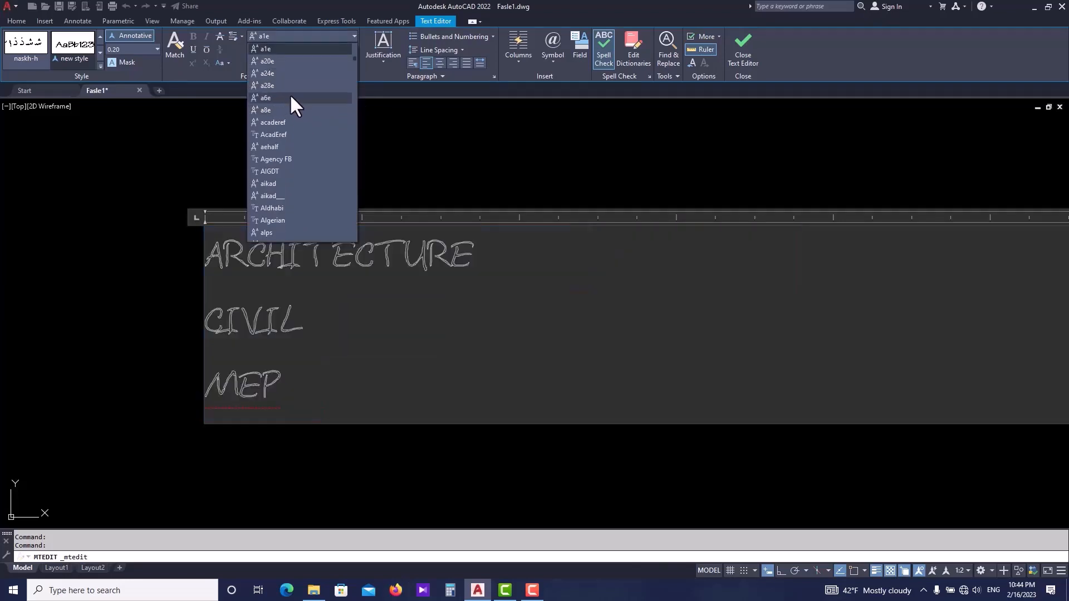
{"action": "left_click", "coordinate": [290, 98]}
{"action": "left_click", "coordinate": [312, 35]}
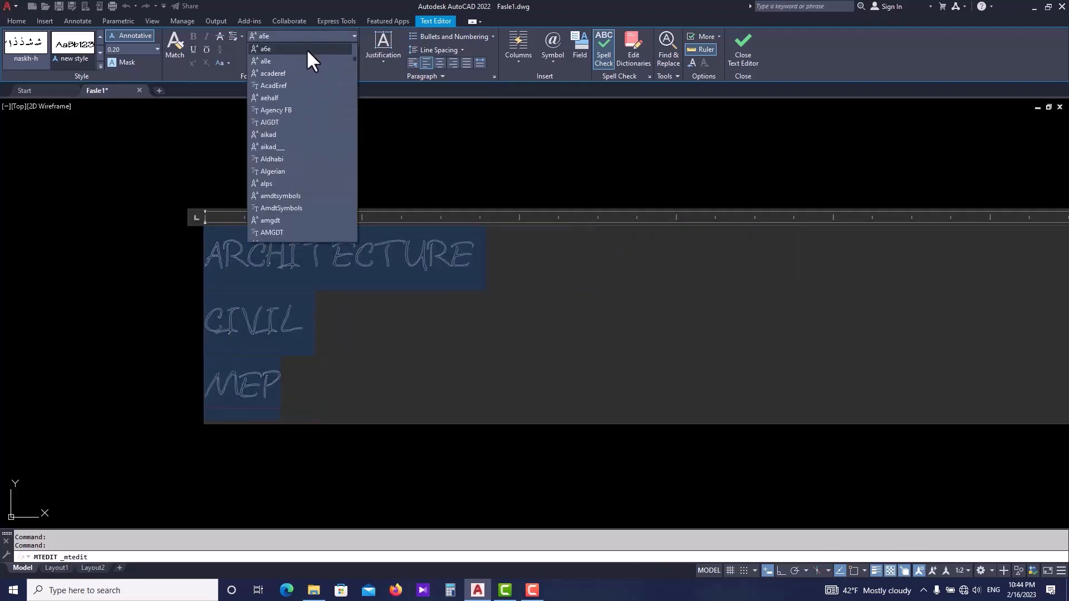
{"action": "left_click", "coordinate": [279, 134]}
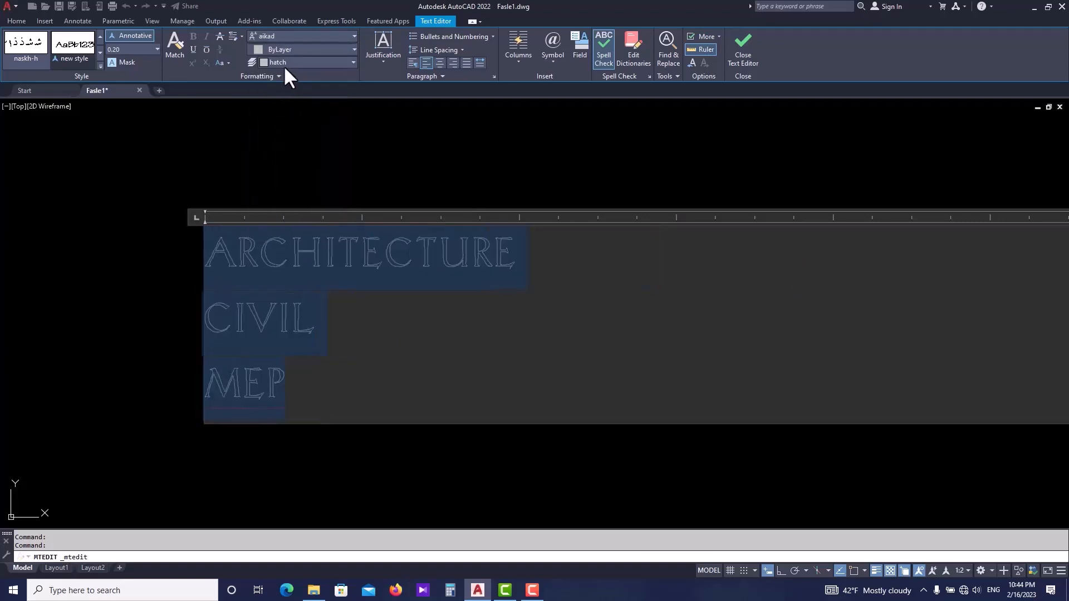
{"action": "left_click", "coordinate": [301, 50]}
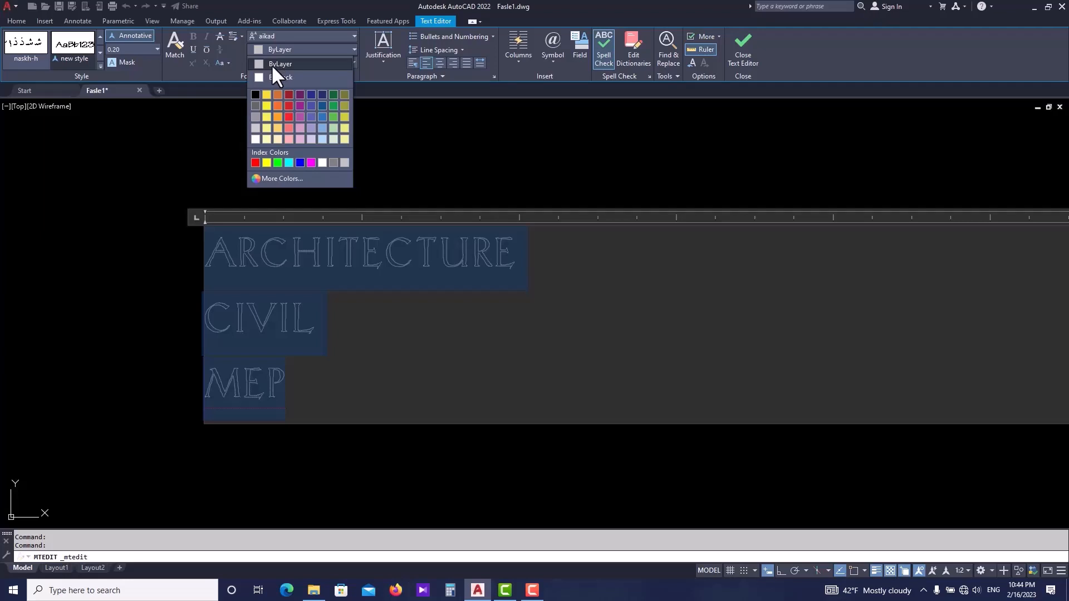
{"action": "left_click", "coordinate": [367, 145]}
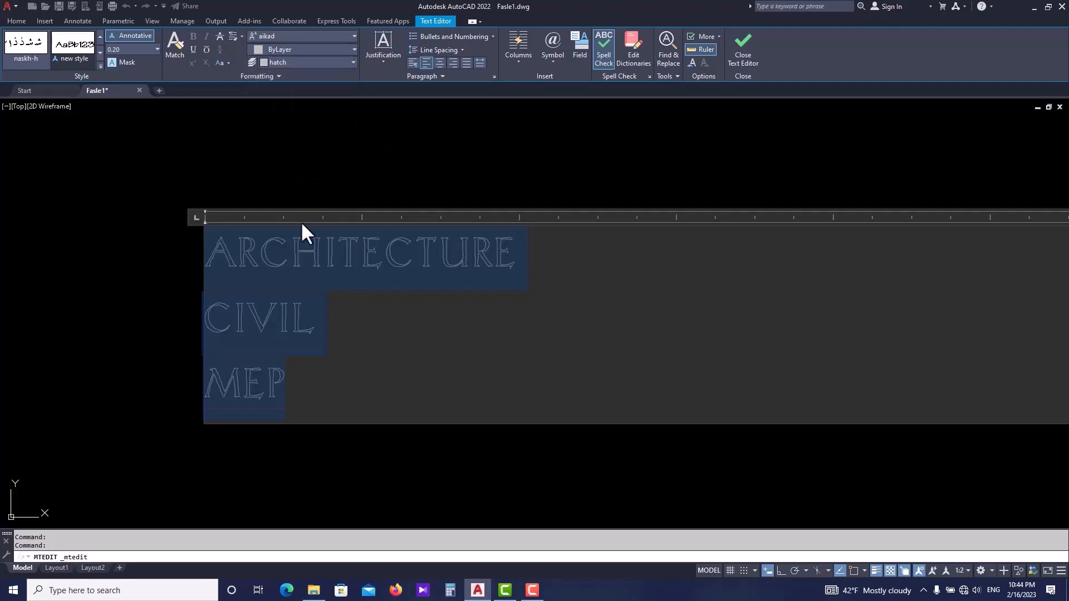
- Colour the selected text red, close the editor, and undo that text edit
{"action": "left_click", "coordinate": [323, 49]}
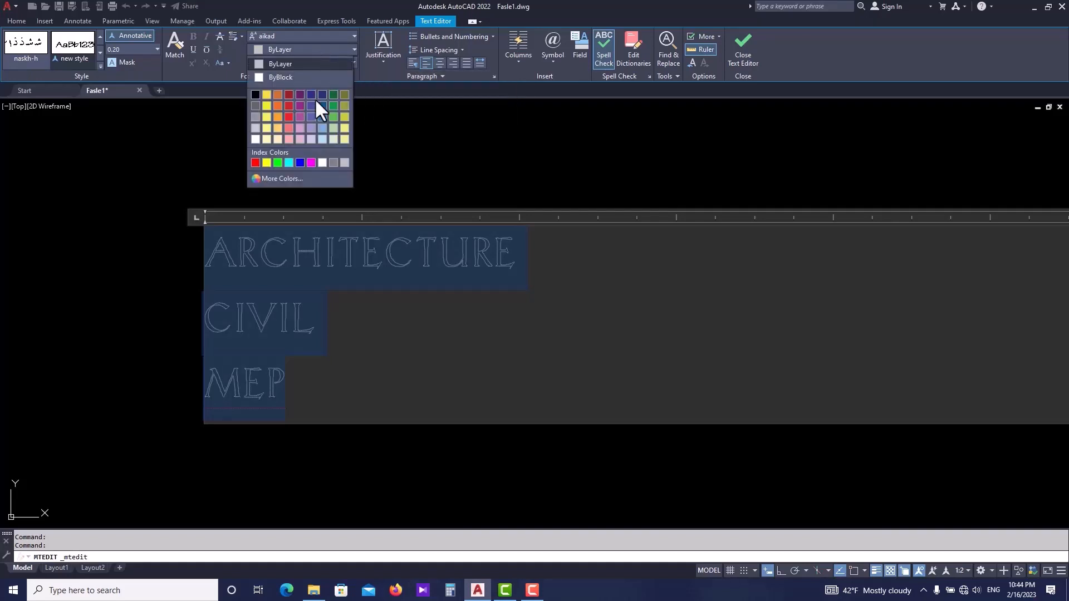
{"action": "left_click", "coordinate": [287, 114]}
{"action": "left_click", "coordinate": [331, 226]}
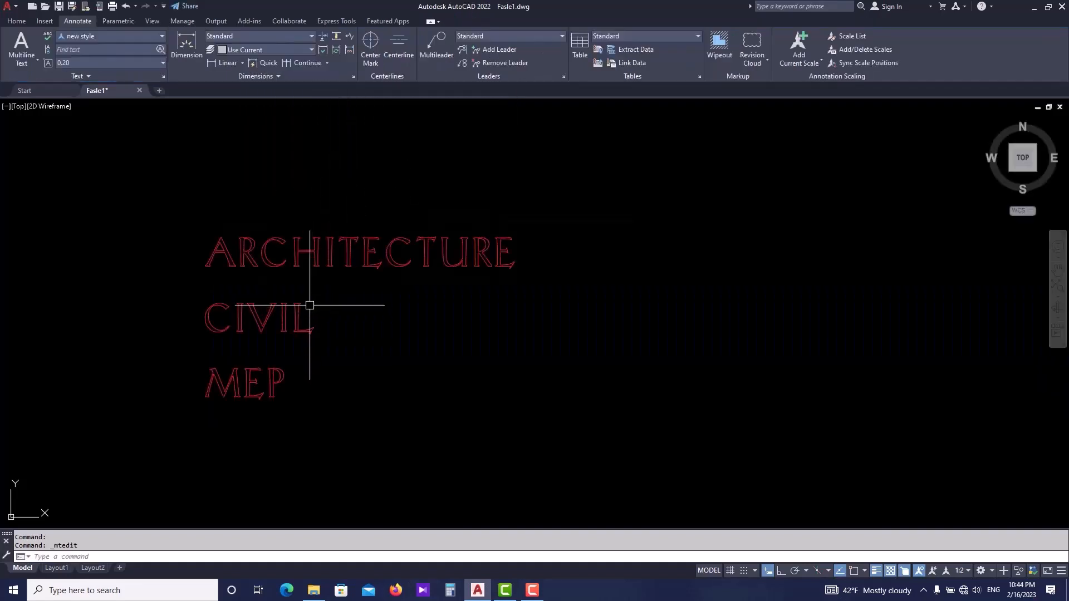
{"action": "key", "text": "ctrl+z"}
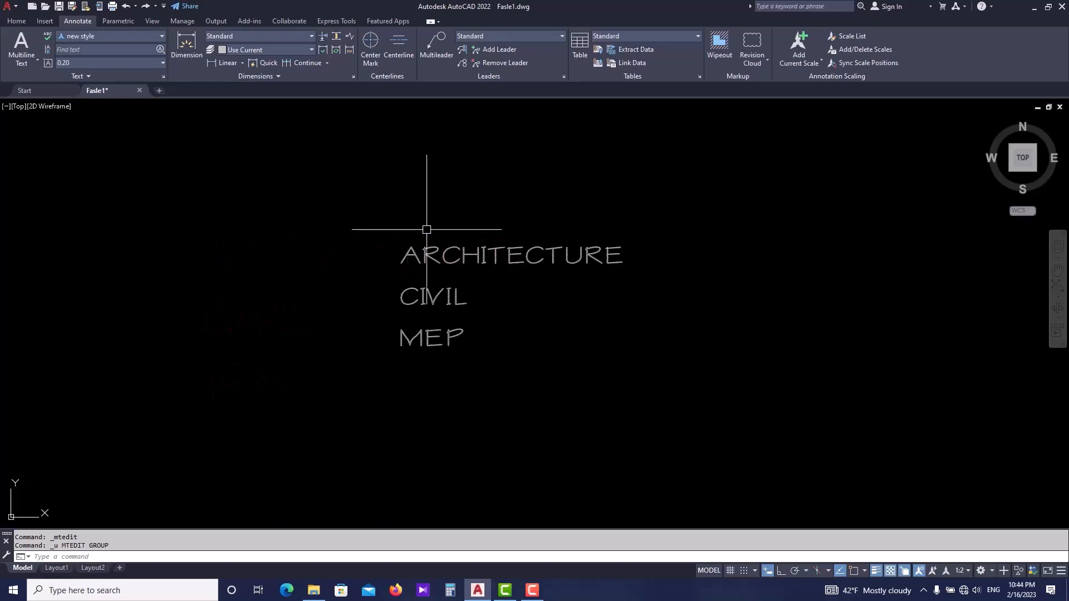
- Reopen the multiline text, select all of it and change its font to aikad__, trying AcadEref first
{"action": "left_click", "coordinate": [521, 249]}
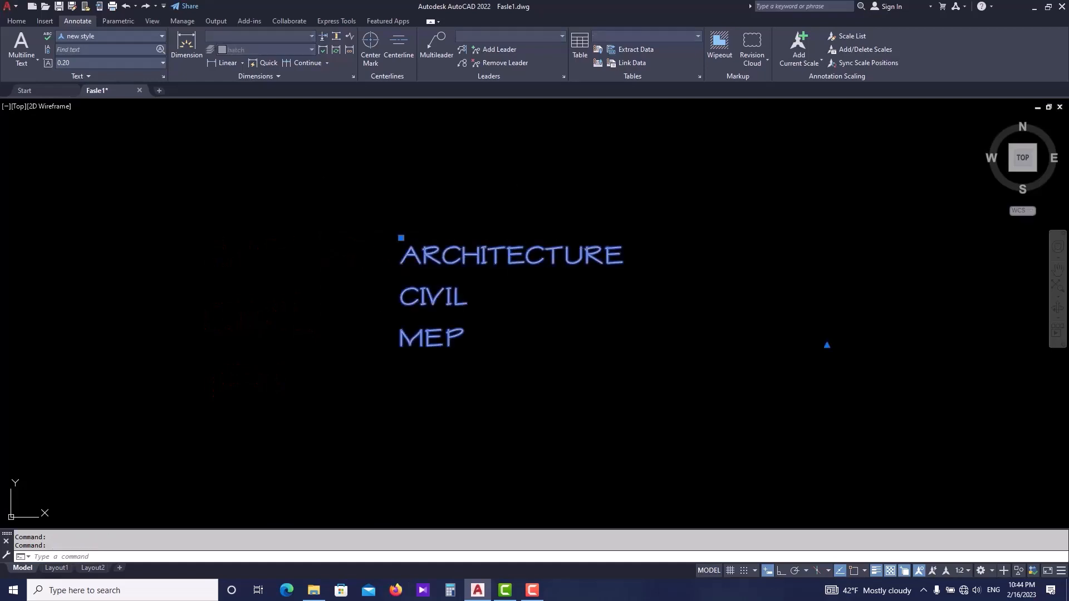
{"action": "double_click", "coordinate": [516, 277]}
{"action": "key", "text": "ctrl+a"}
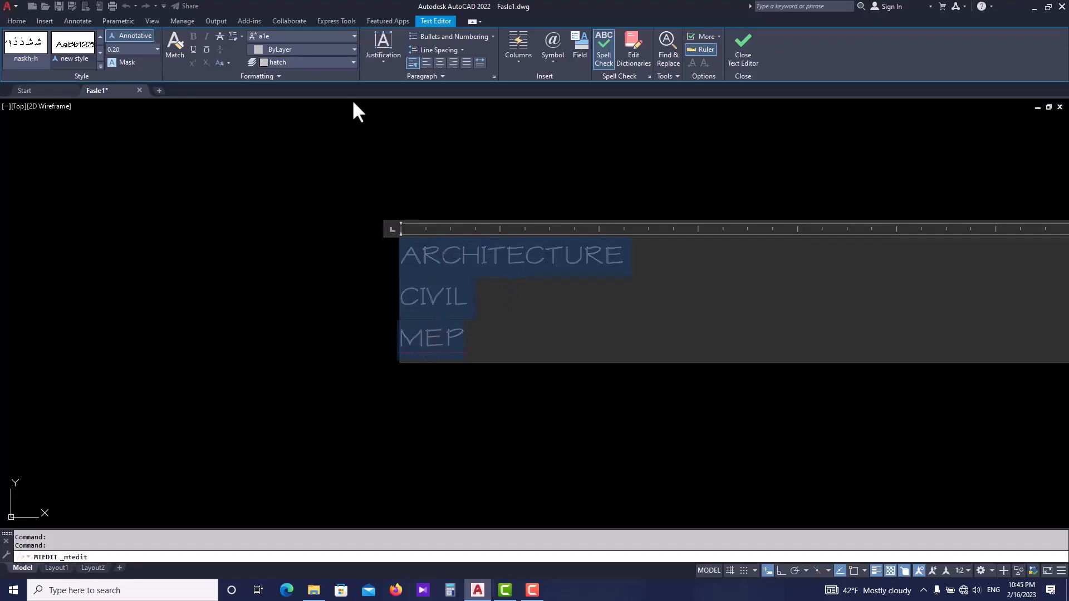
{"action": "left_click", "coordinate": [342, 47]}
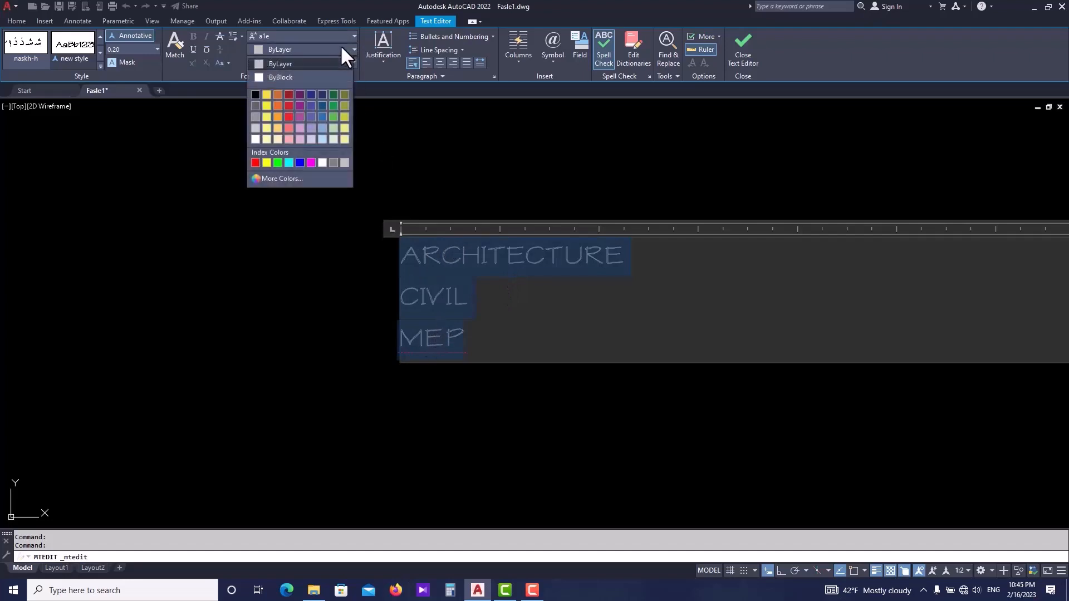
{"action": "left_click", "coordinate": [334, 36]}
{"action": "left_click", "coordinate": [332, 36]}
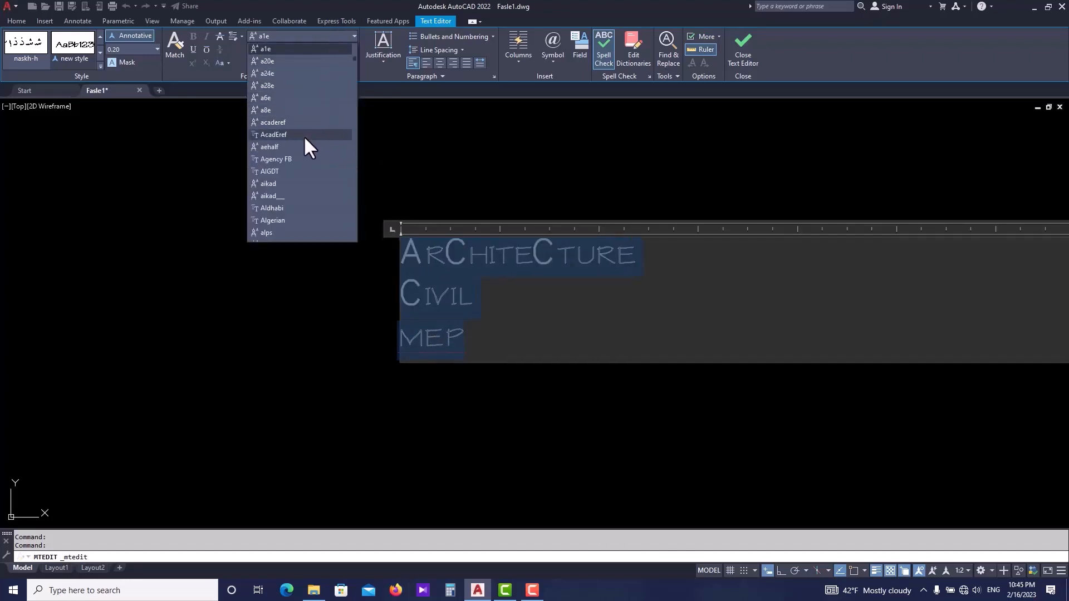
{"action": "left_click", "coordinate": [305, 134]}
{"action": "left_click", "coordinate": [322, 34]}
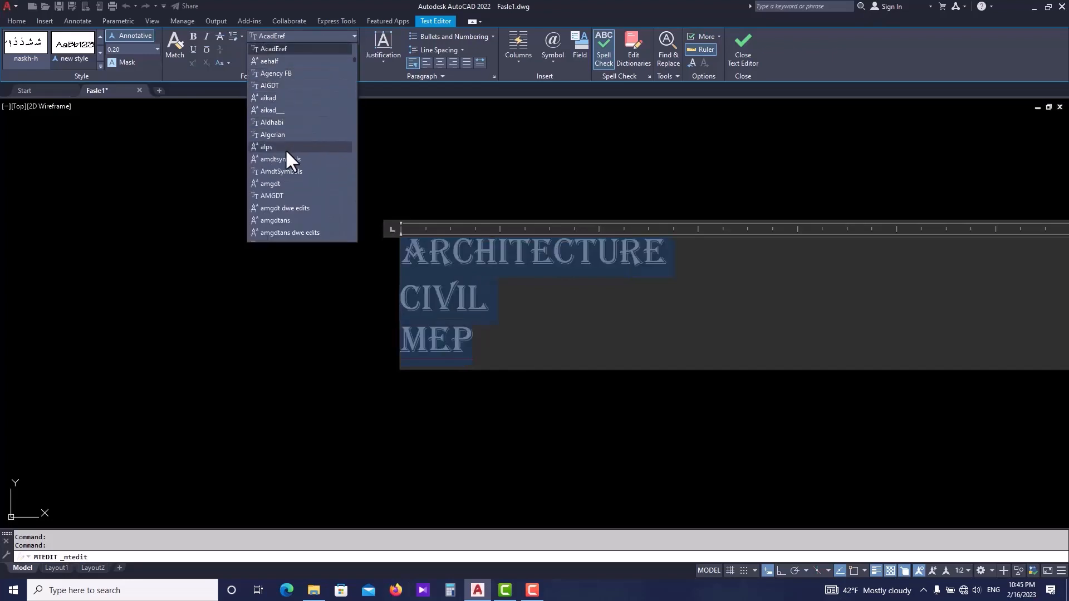
{"action": "left_click", "coordinate": [273, 110]}
{"action": "left_click", "coordinate": [298, 229]}
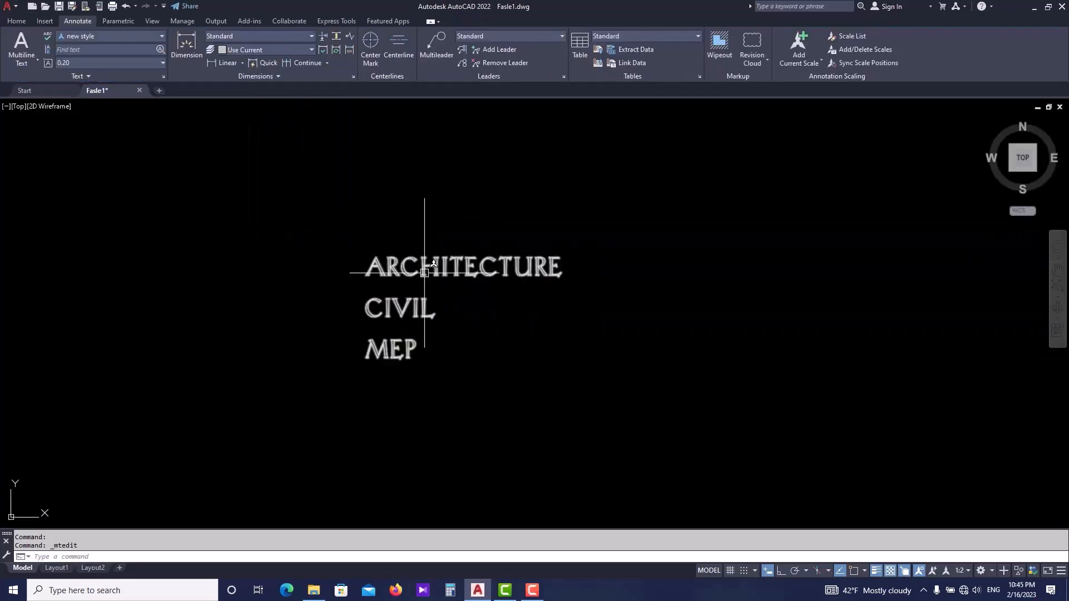
- Reopen the text for editing, select all three lines, and apply then remove strikethrough
{"action": "left_click", "coordinate": [412, 335]}
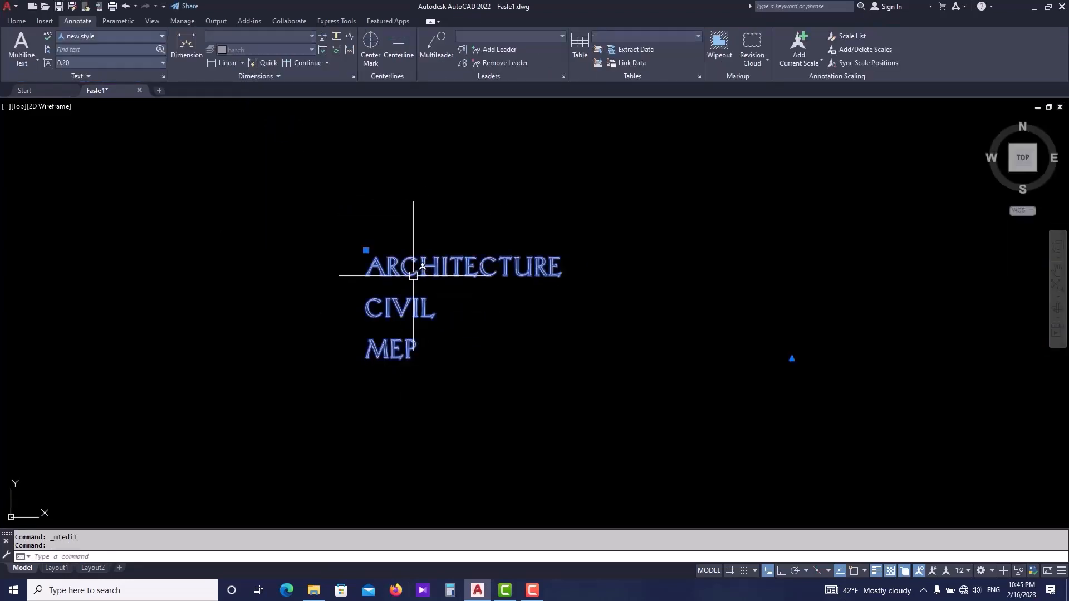
{"action": "double_click", "coordinate": [419, 268]}
{"action": "left_click_drag", "start_coordinate": [447, 345], "coordinate": [373, 272]}
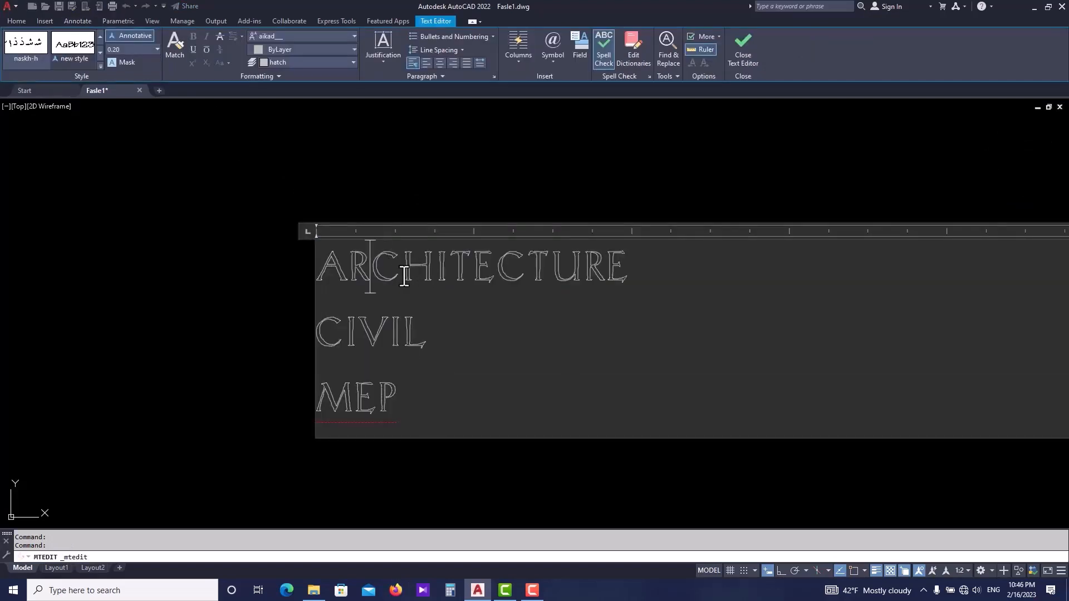
{"action": "left_click", "coordinate": [386, 396]}
{"action": "left_click_drag", "start_coordinate": [386, 396], "coordinate": [322, 301]}
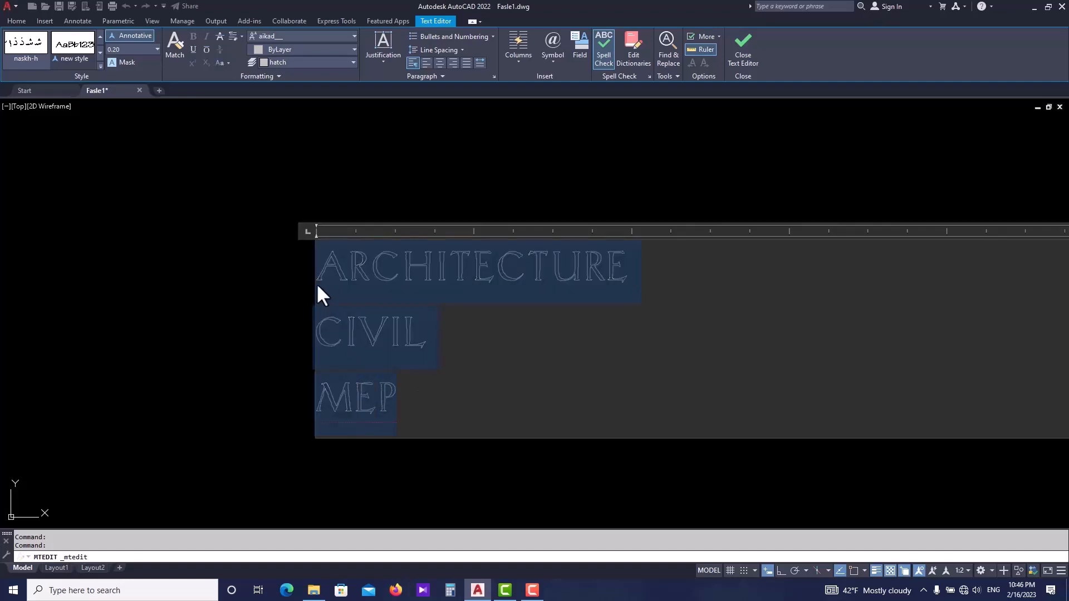
{"action": "left_click", "coordinate": [217, 36]}
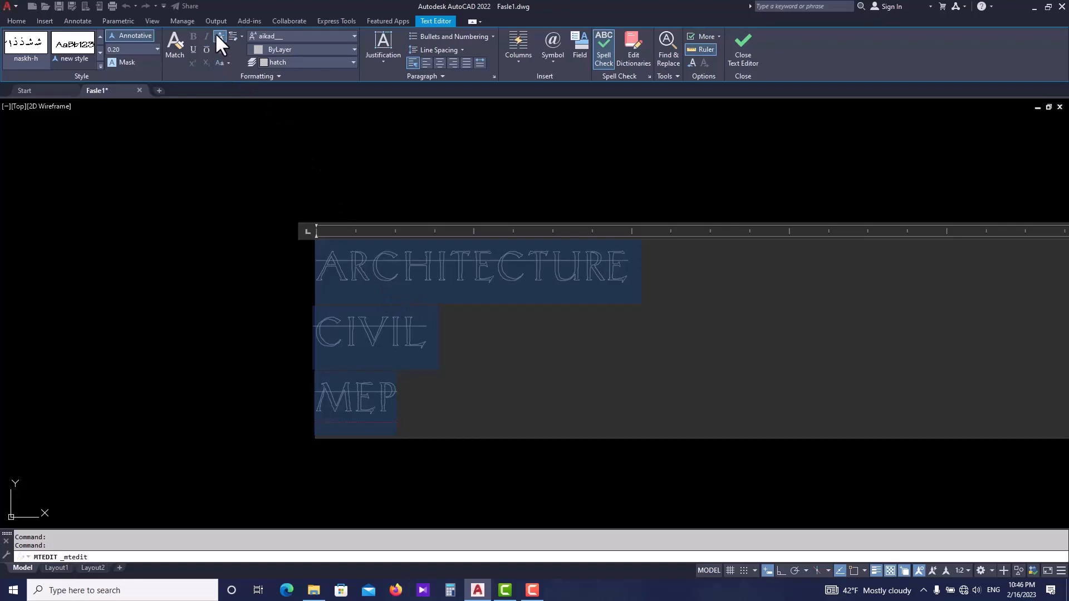
{"action": "left_click", "coordinate": [216, 35]}
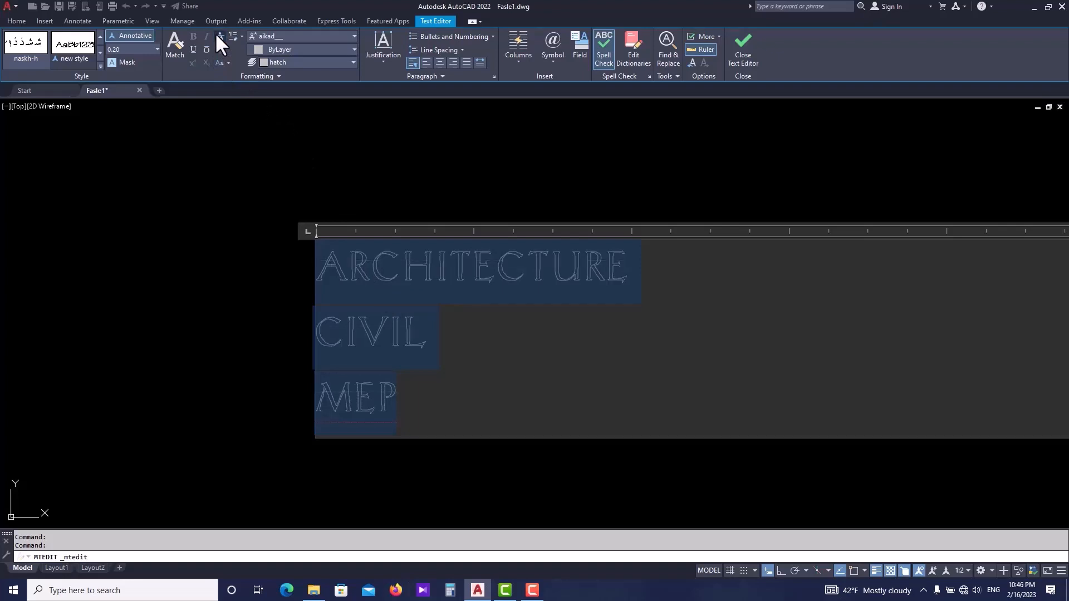
- Apply and remove underline, then apply and remove overline on the selected lines
{"action": "left_click", "coordinate": [193, 49]}
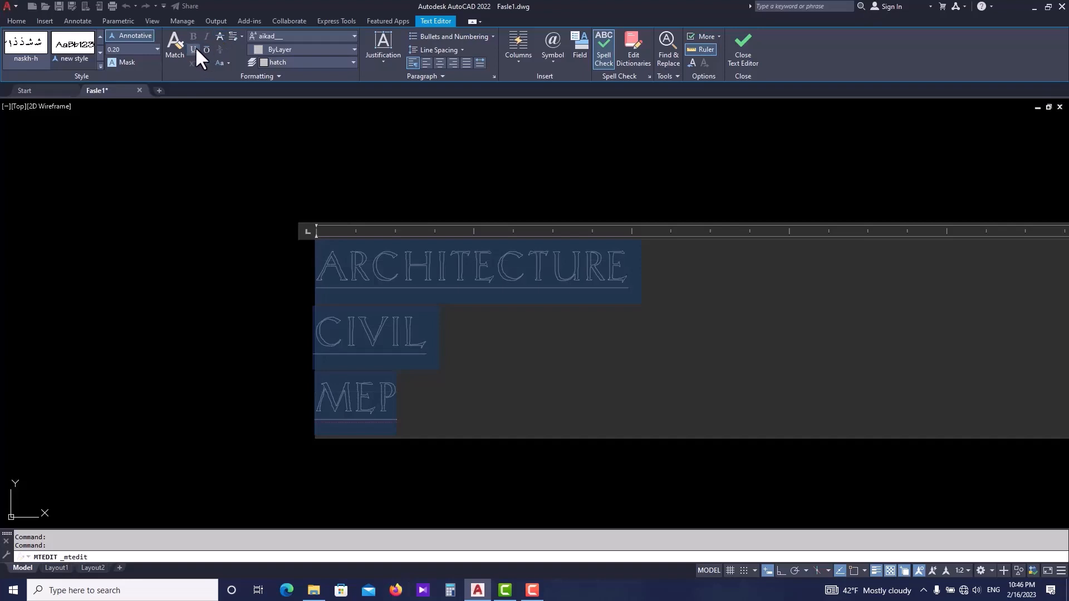
{"action": "left_click", "coordinate": [193, 49]}
{"action": "left_click", "coordinate": [206, 49]}
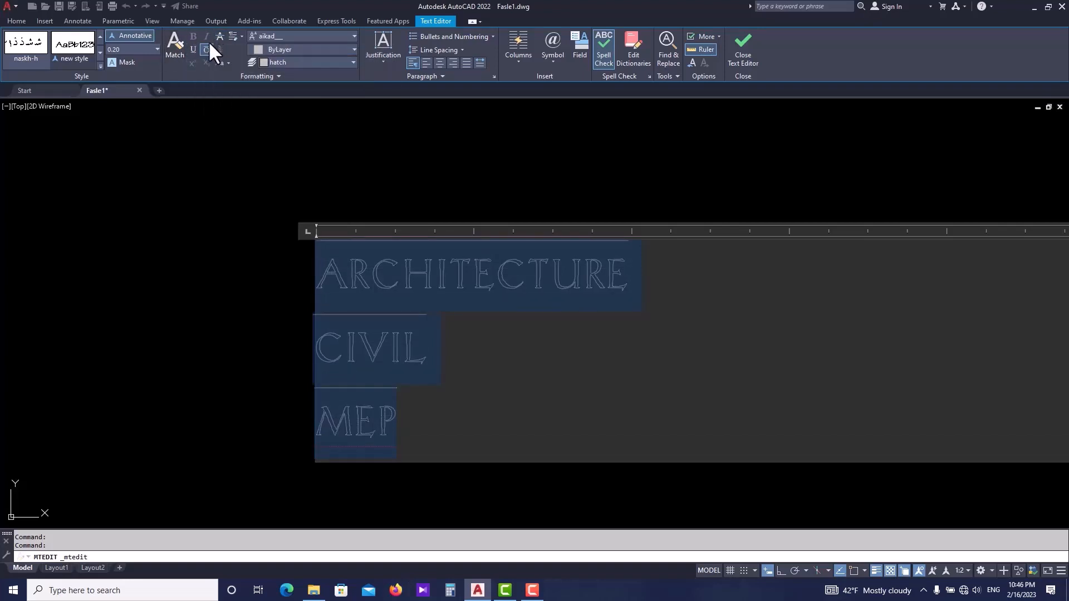
{"action": "left_click", "coordinate": [206, 47]}
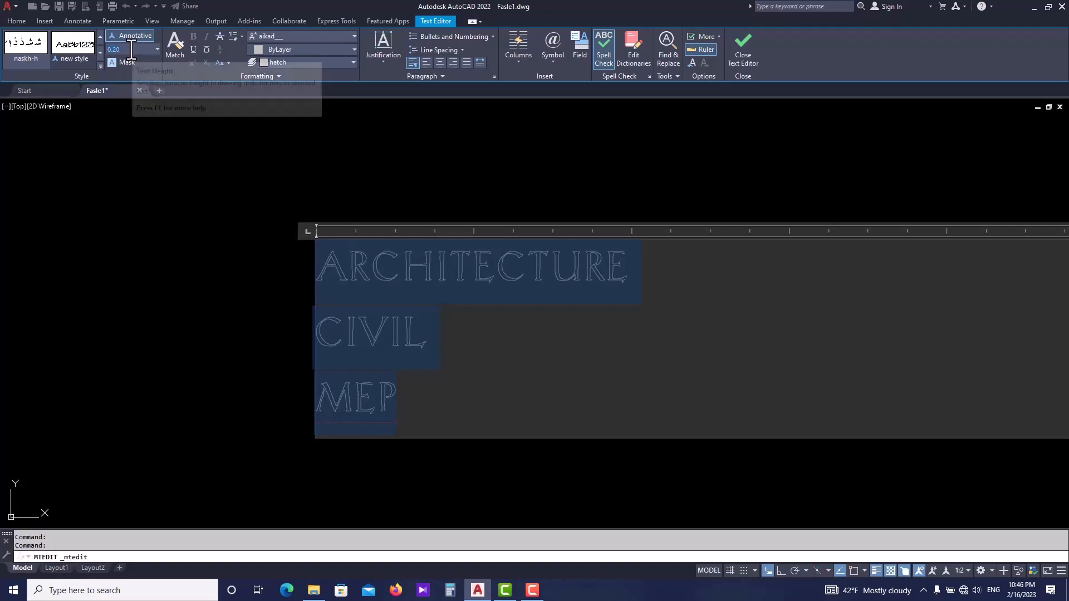
- Set the selected text's height to 0.3
{"action": "type", "text": "0."}
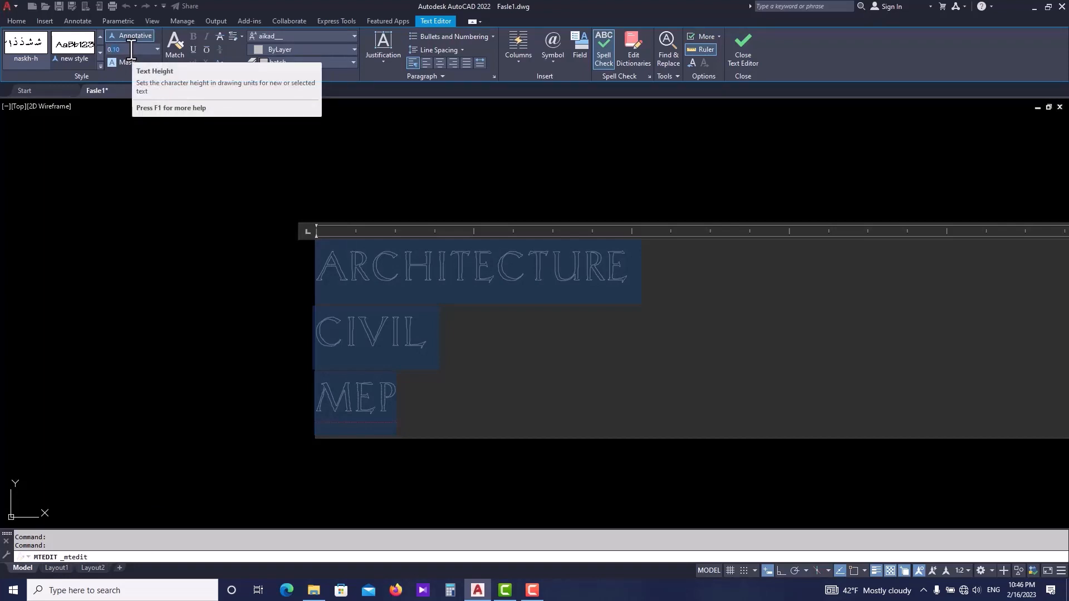
{"action": "type", "text": "3"}
{"action": "key", "text": "Return"}
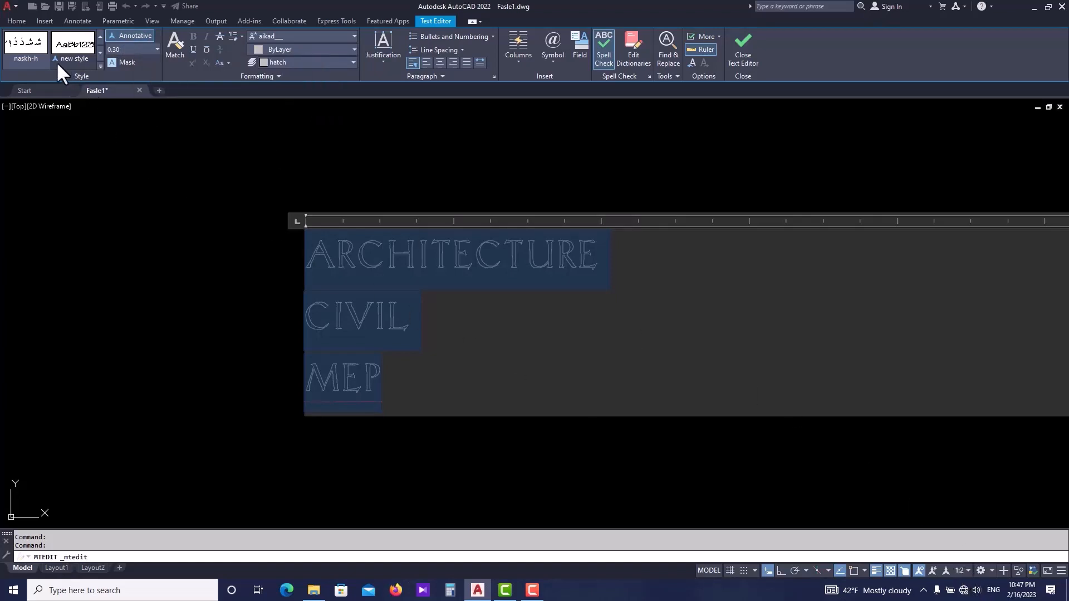
- Close the text editor
{"action": "left_click", "coordinate": [81, 51]}
{"action": "left_click", "coordinate": [745, 63]}
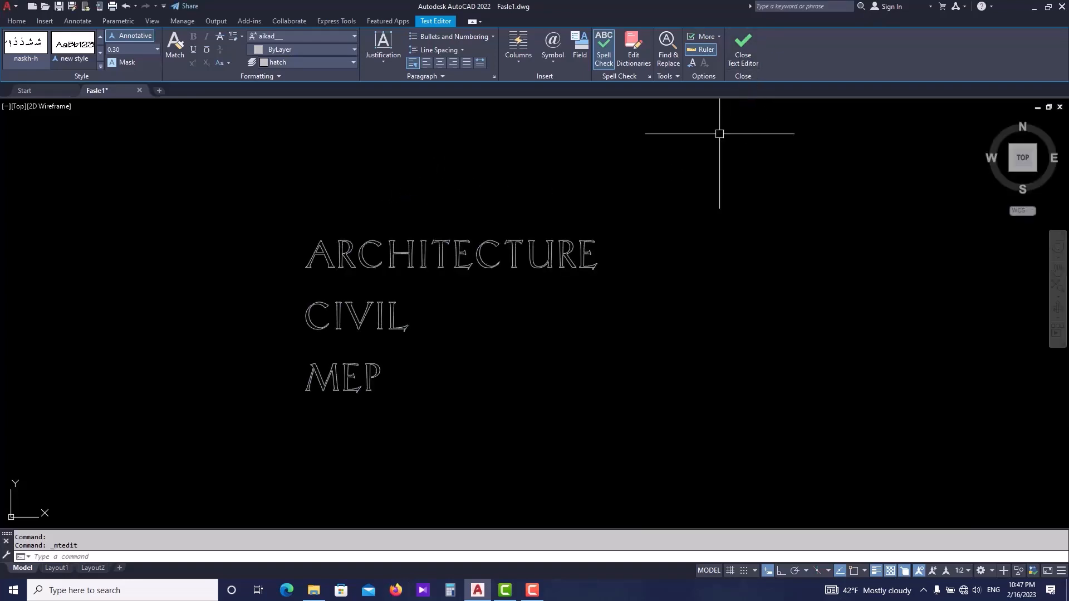
{"action": "scroll", "coordinate": [440, 279], "scroll_direction": "down", "scroll_amount": 3}
{"action": "middle_click_drag", "start_coordinate": [489, 296], "coordinate": [372, 294]}
{"action": "scroll", "coordinate": [294, 284], "scroll_direction": "down", "scroll_amount": 2}
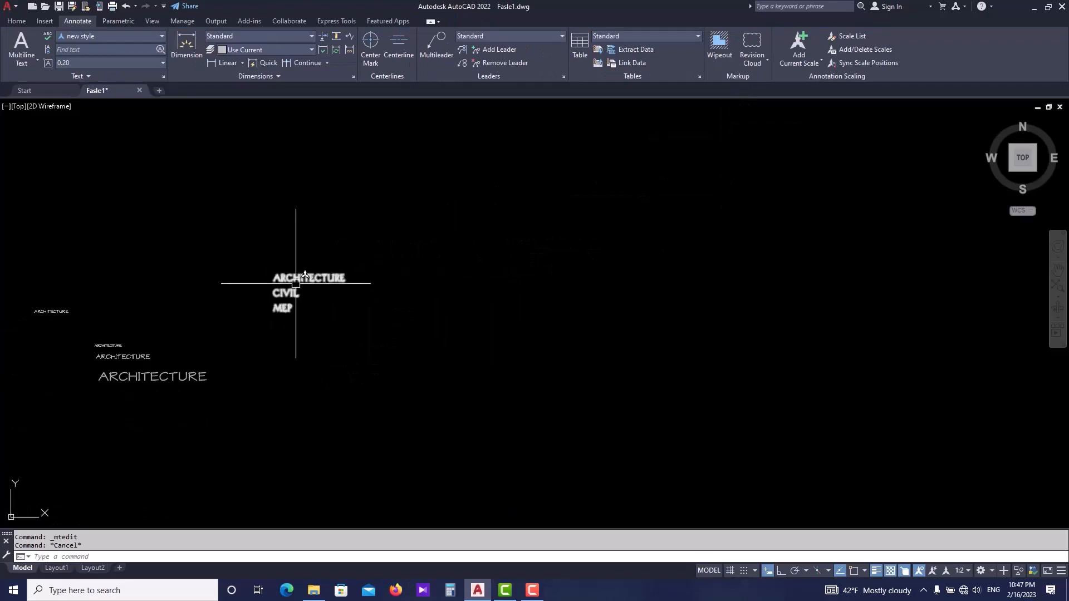
{"action": "key", "text": "Escape"}
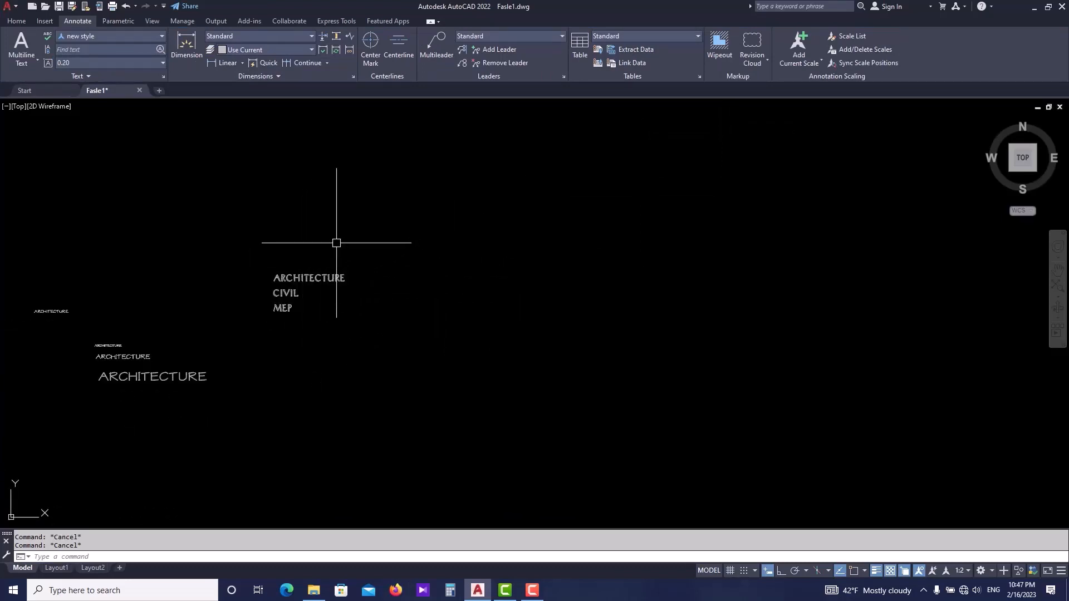
- Create a new multiline text box with the MTEXT command and set its style to Standard
{"action": "type", "text": "mt"}
{"action": "key", "text": "Return"}
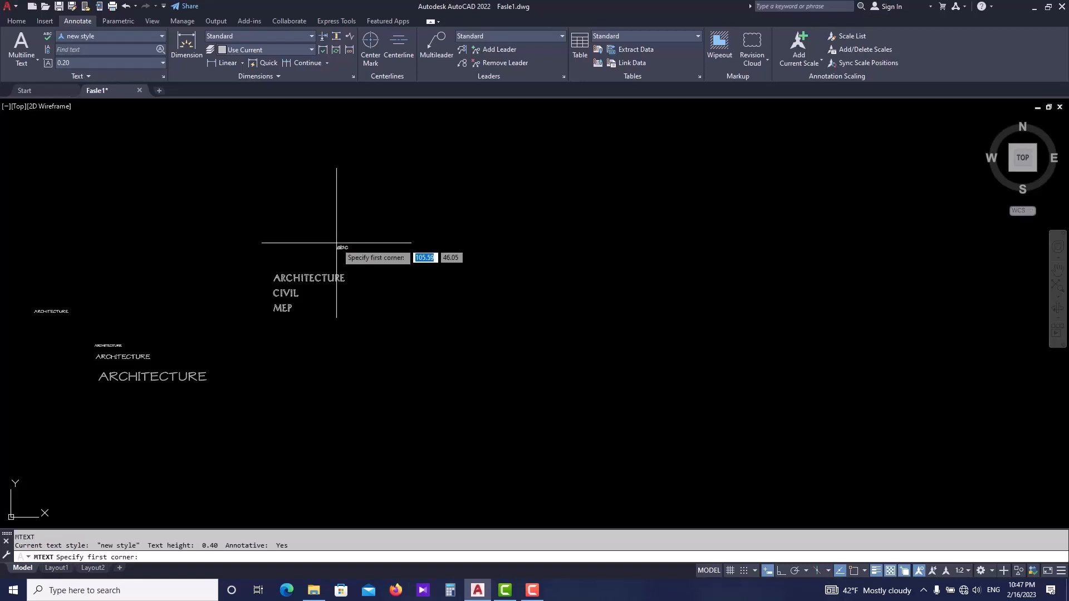
{"action": "left_click", "coordinate": [423, 265]}
{"action": "left_click", "coordinate": [528, 303]}
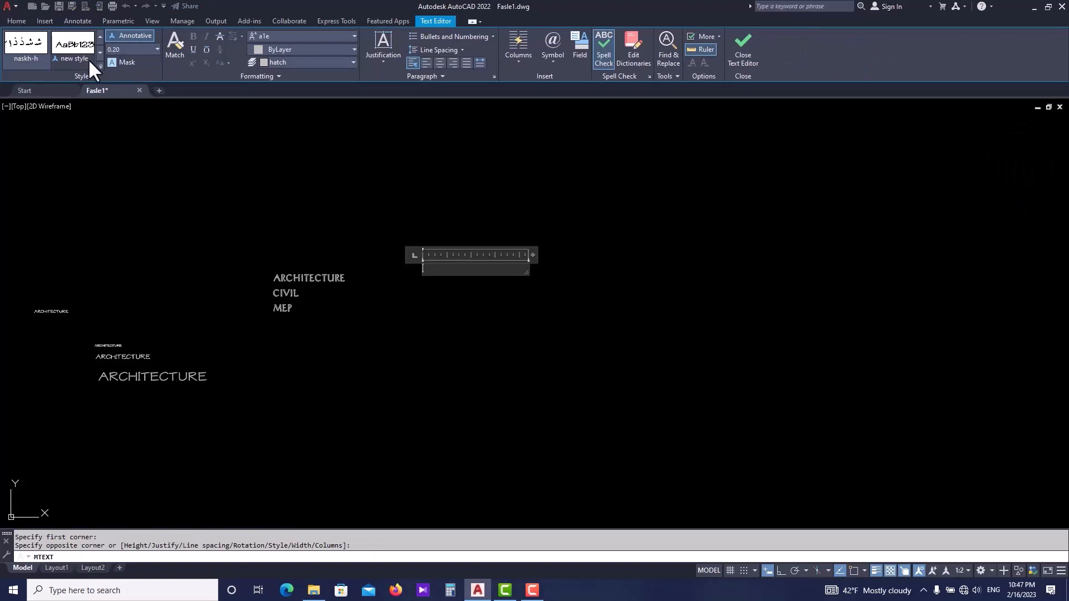
{"action": "left_click", "coordinate": [98, 63]}
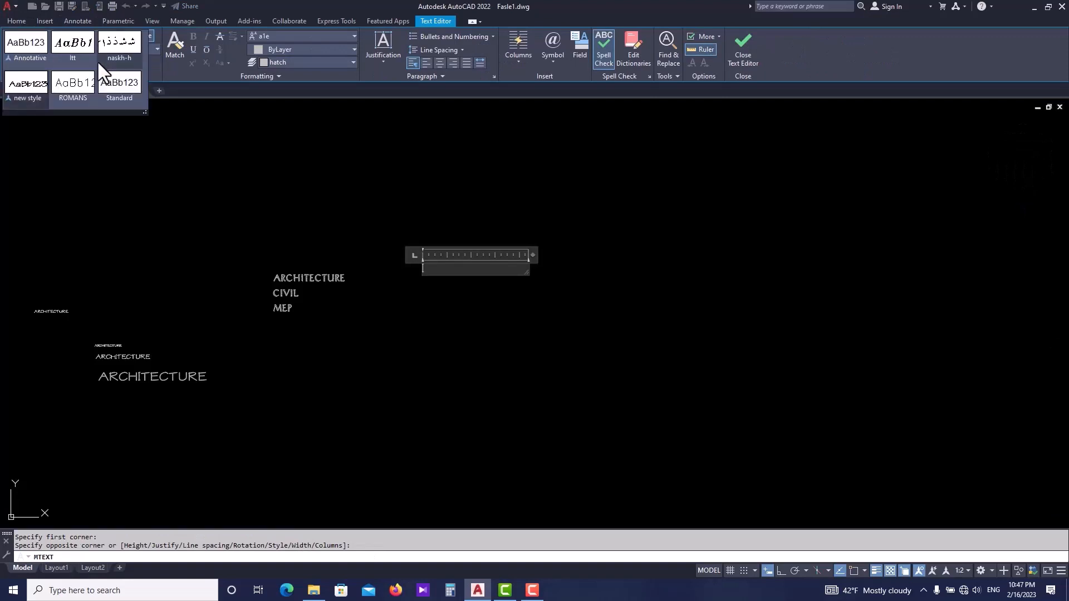
{"action": "left_click", "coordinate": [119, 83]}
{"action": "scroll", "coordinate": [436, 252], "scroll_direction": "up", "scroll_amount": 6}
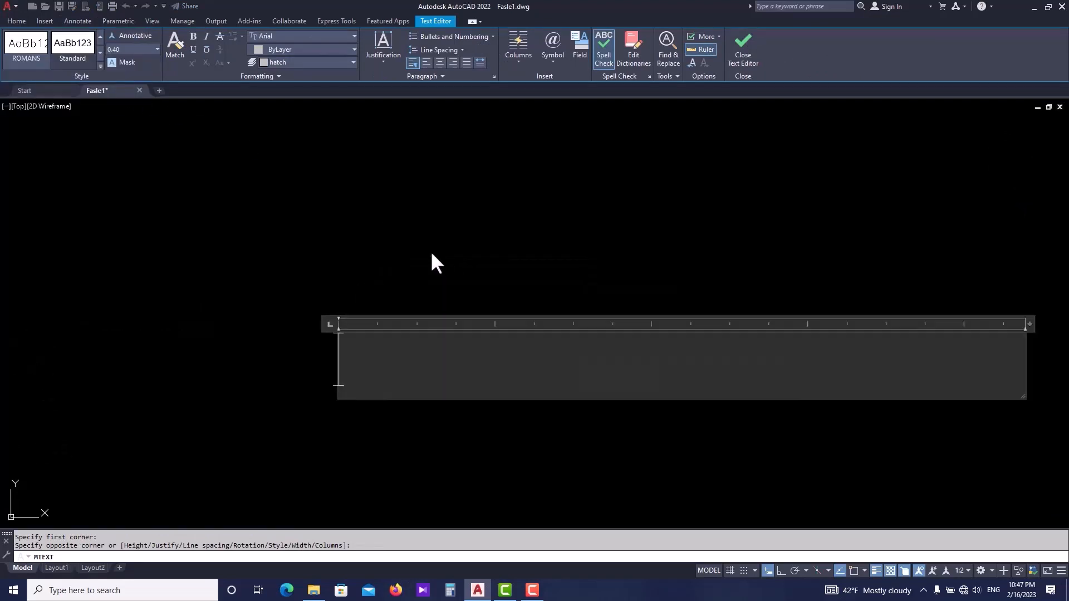
- Insert the degree symbol and the plus/minus symbol into the new text
{"action": "left_click", "coordinate": [554, 63]}
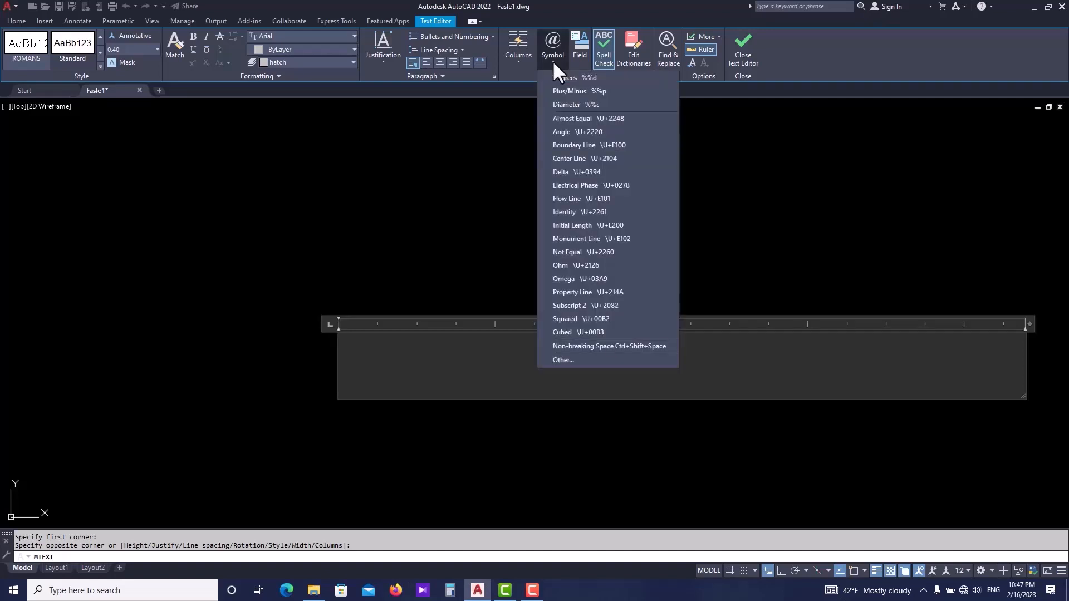
{"action": "left_click", "coordinate": [585, 79]}
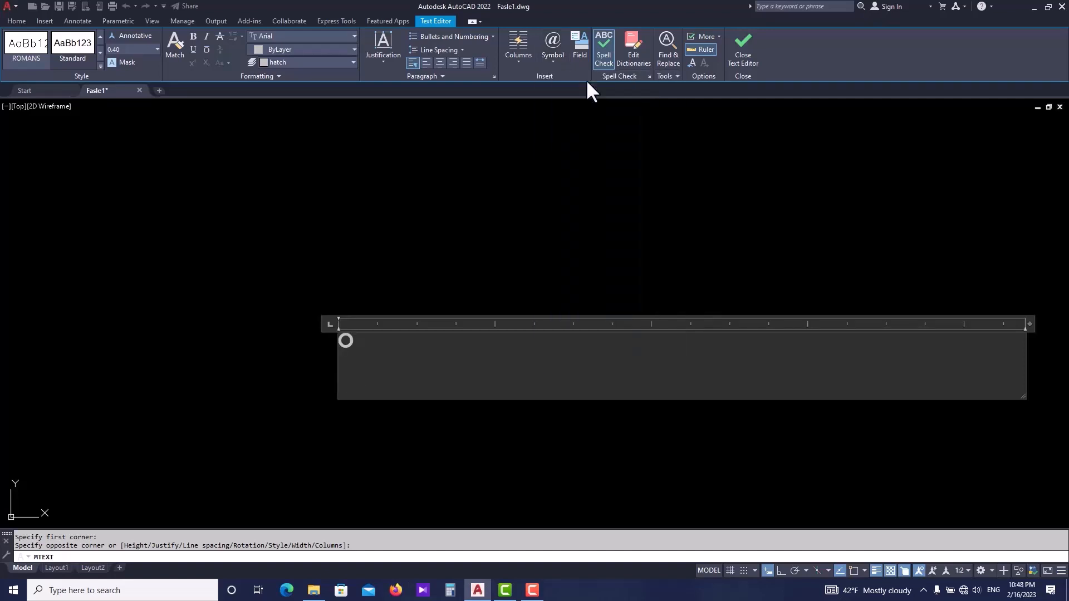
{"action": "left_click", "coordinate": [556, 64]}
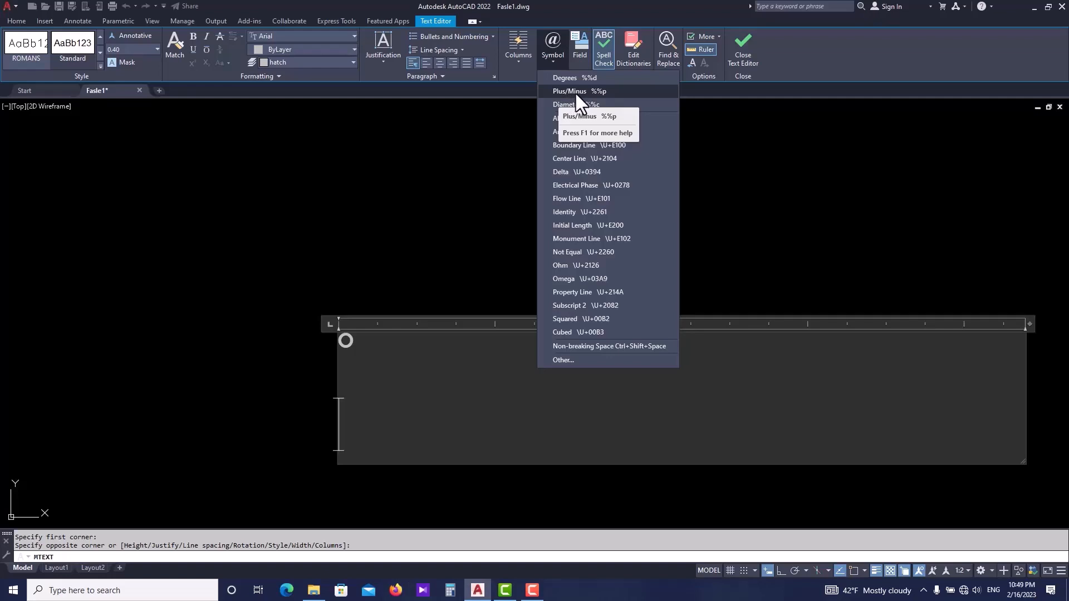
{"action": "left_click", "coordinate": [574, 91]}
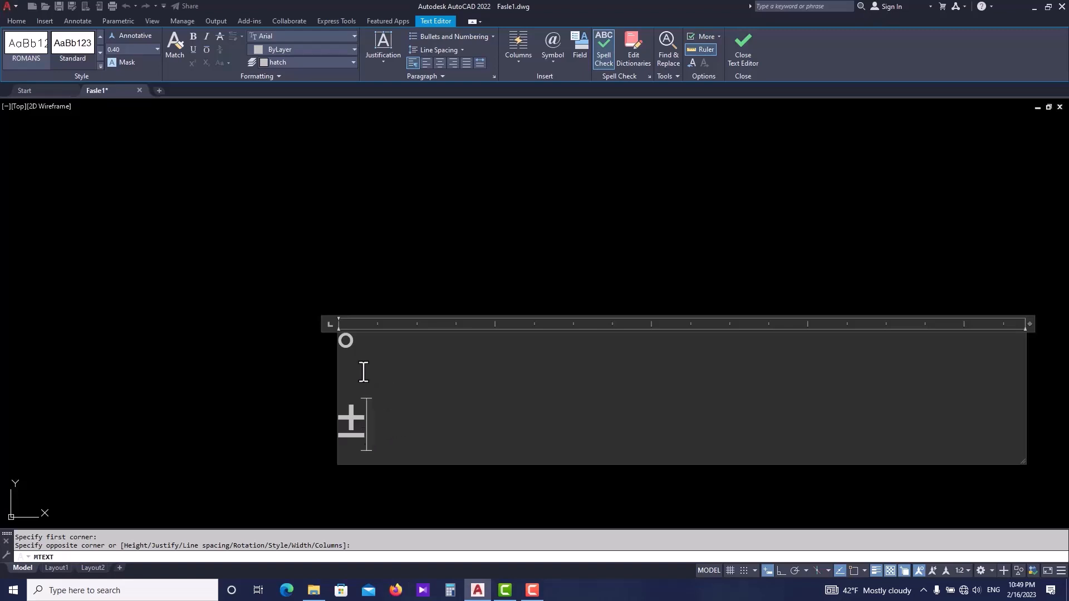
- Start a new line and insert the diameter symbol
{"action": "left_click", "coordinate": [546, 63]}
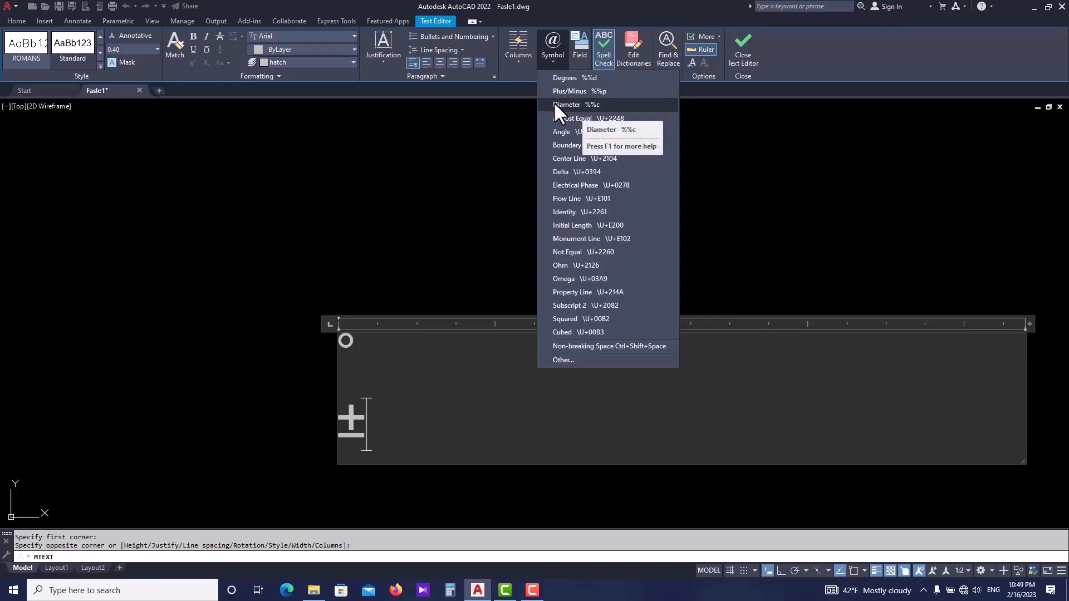
{"action": "left_click", "coordinate": [408, 416]}
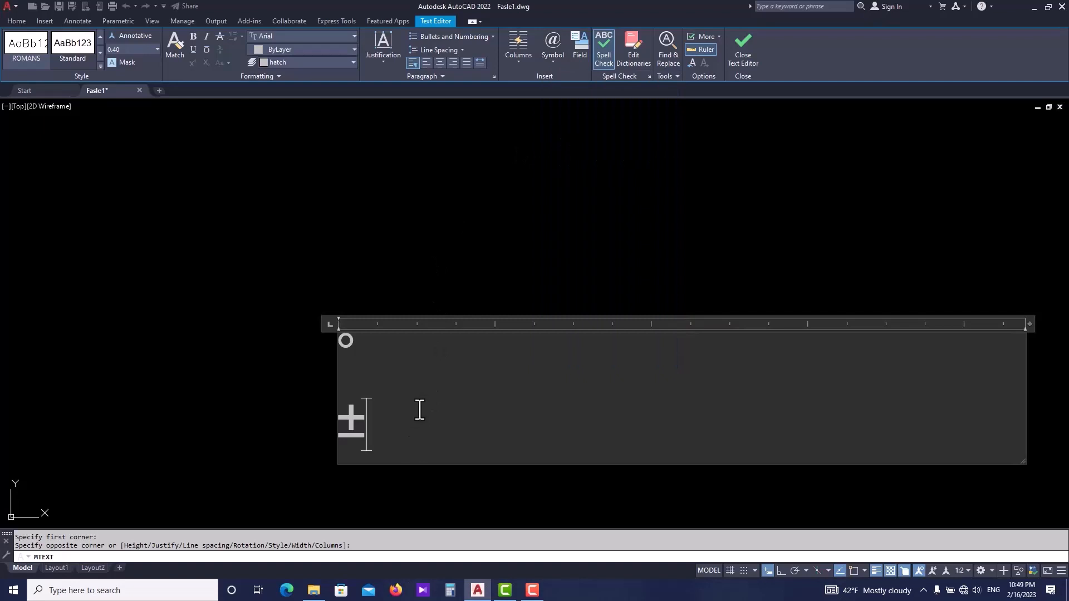
{"action": "key", "text": "Return"}
{"action": "scroll", "coordinate": [470, 278], "scroll_direction": "down", "scroll_amount": 3}
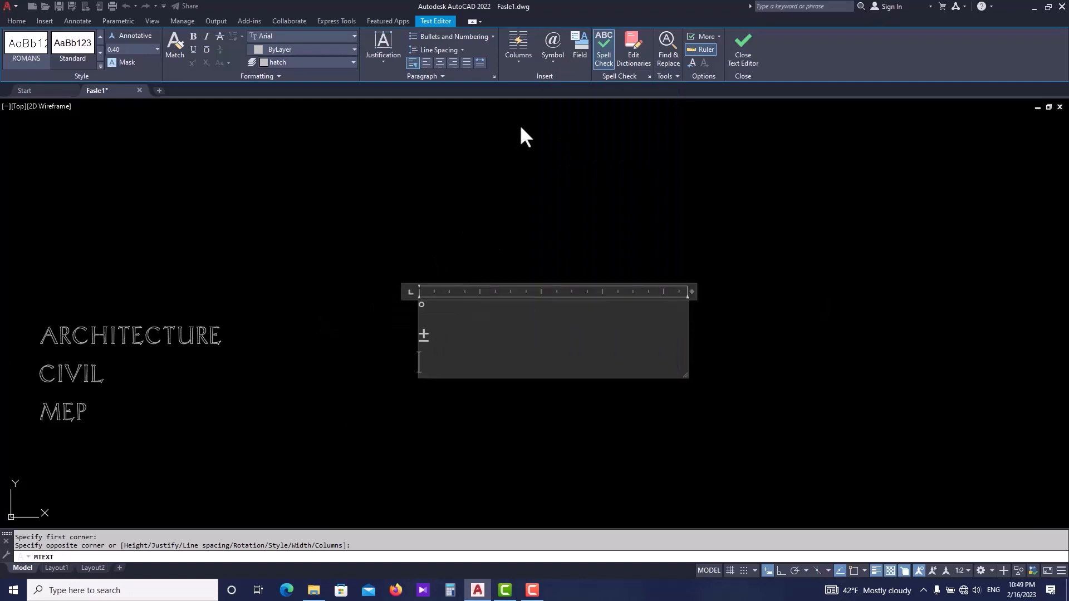
{"action": "left_click", "coordinate": [553, 61]}
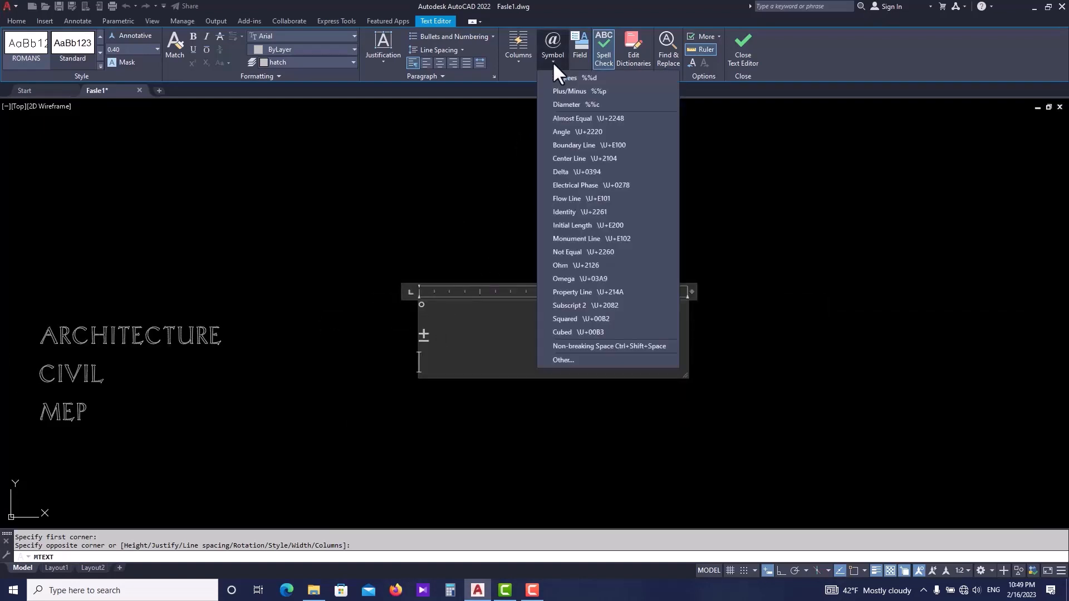
{"action": "left_click", "coordinate": [575, 108]}
{"action": "scroll", "coordinate": [427, 361], "scroll_direction": "up", "scroll_amount": 5}
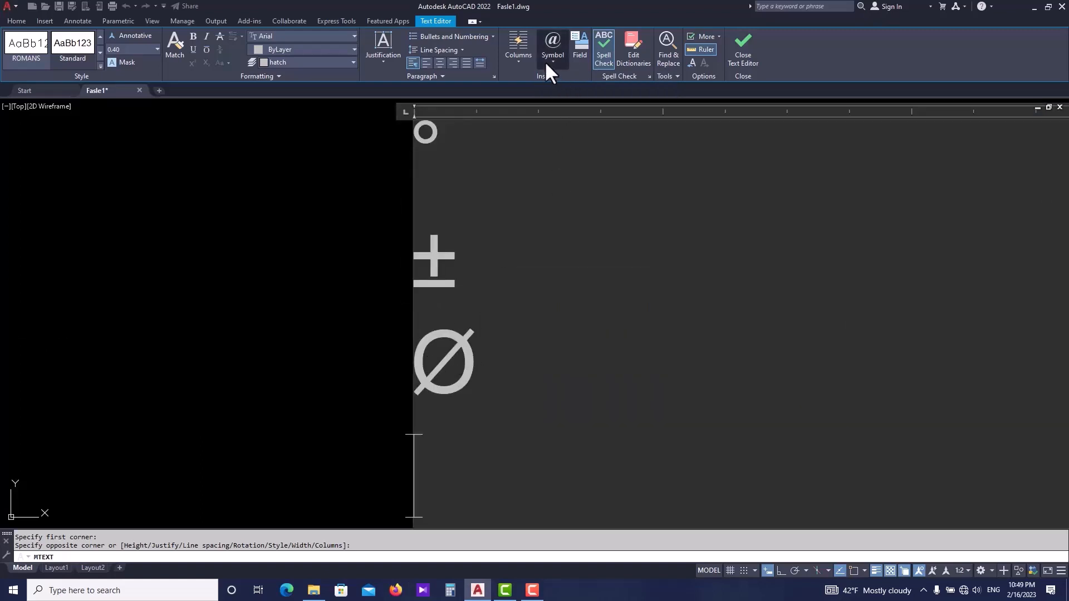
- Insert the angle symbol on a new line of the text
{"action": "left_click", "coordinate": [548, 63]}
{"action": "left_click", "coordinate": [574, 132]}
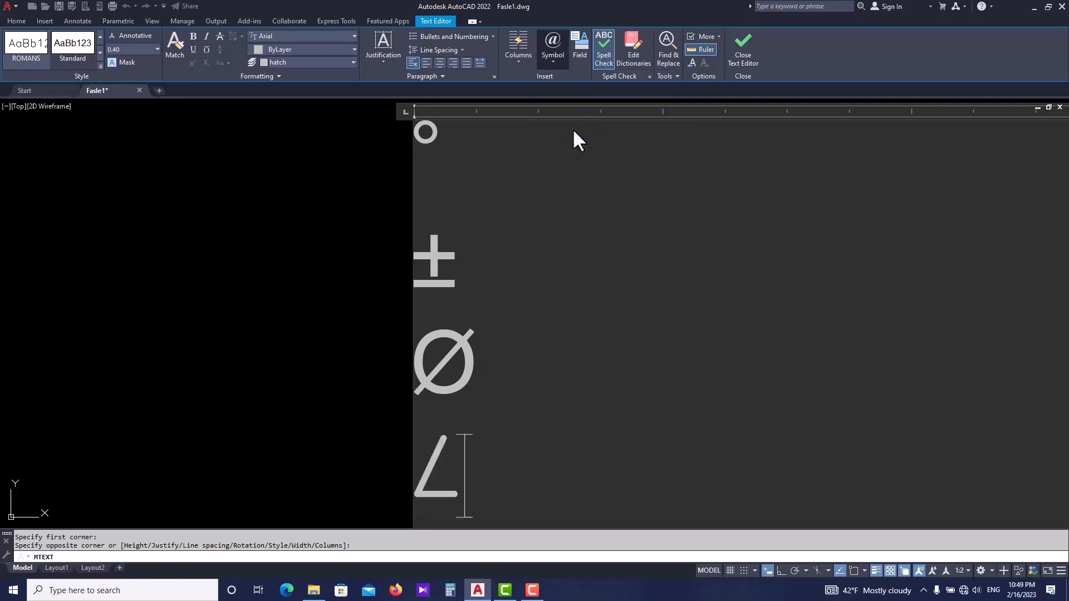
{"action": "scroll", "coordinate": [544, 190], "scroll_direction": "down", "scroll_amount": 2}
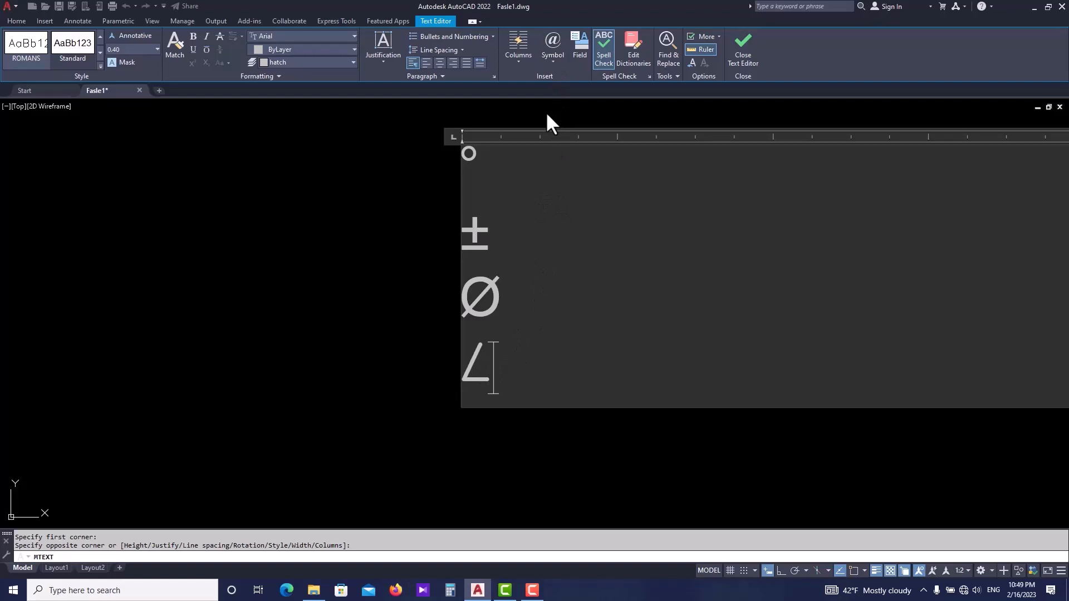
- Start a new line, insert the squared symbol, and start another line
{"action": "key", "text": "Return"}
{"action": "left_click", "coordinate": [548, 58]}
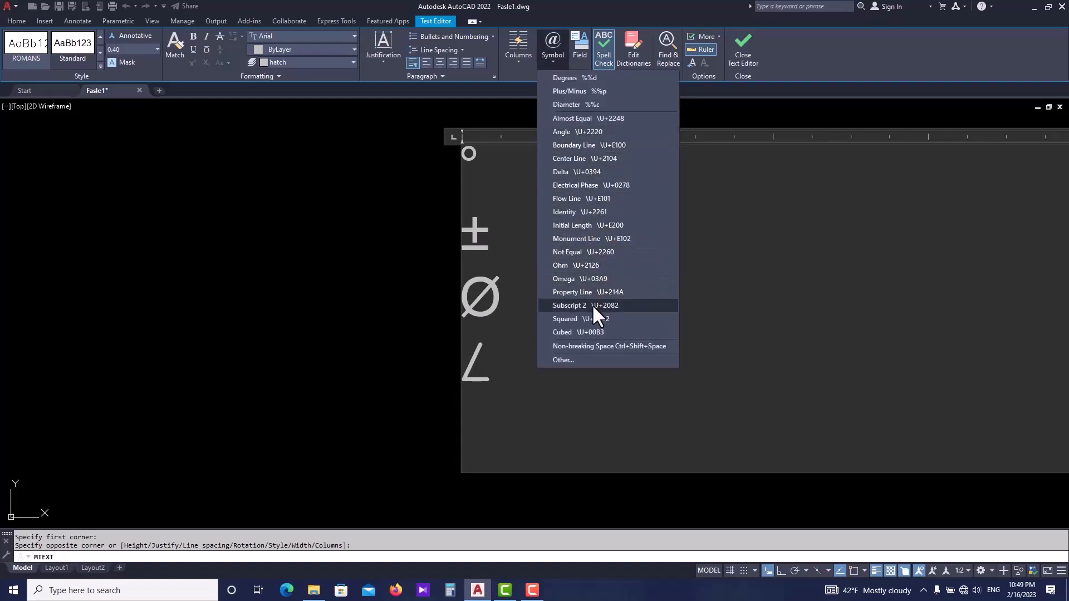
{"action": "left_click", "coordinate": [565, 320]}
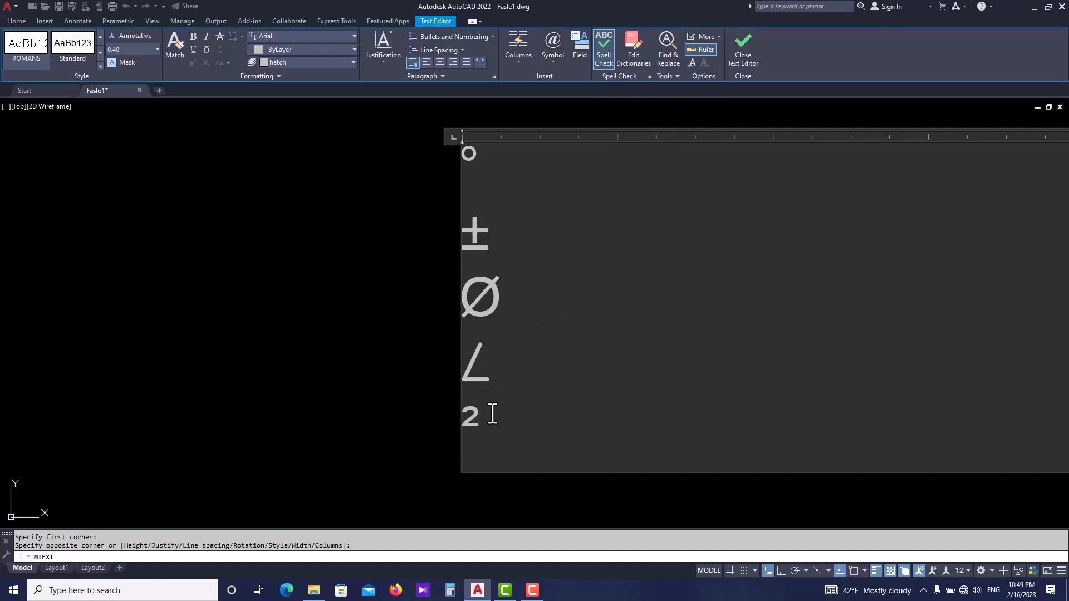
{"action": "key", "text": "Return"}
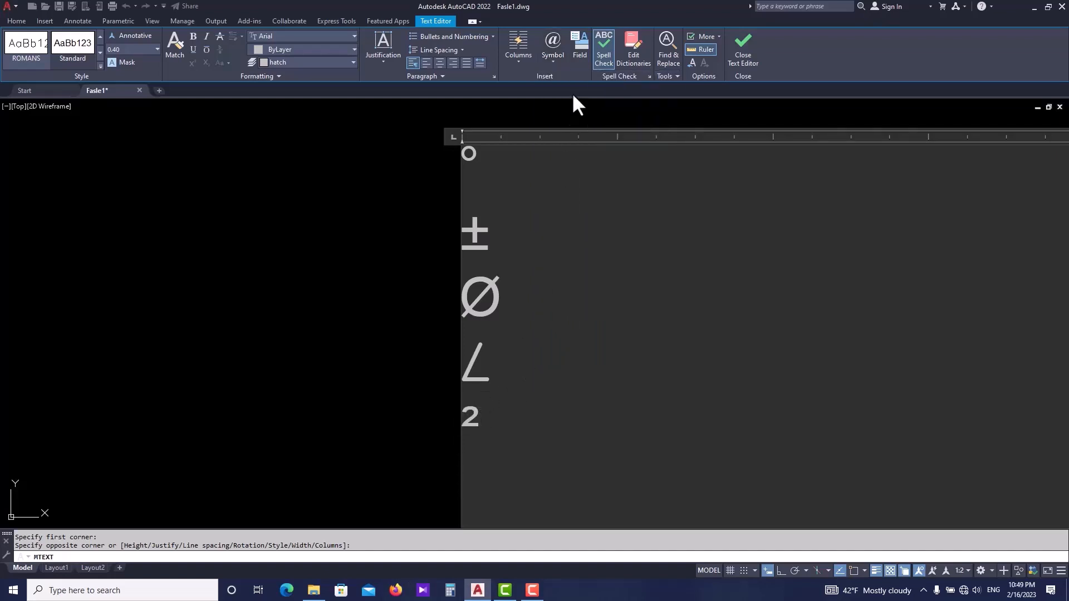
- Insert the cubed symbol on the new line
{"action": "left_click", "coordinate": [554, 65]}
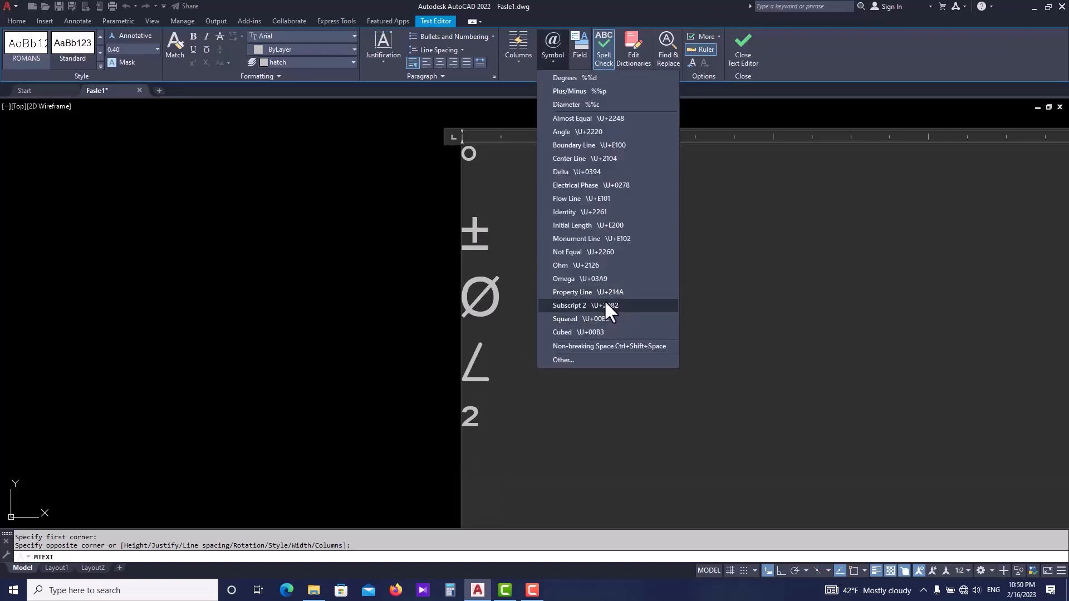
{"action": "left_click", "coordinate": [591, 332]}
{"action": "scroll", "coordinate": [508, 281], "scroll_direction": "down", "scroll_amount": 4}
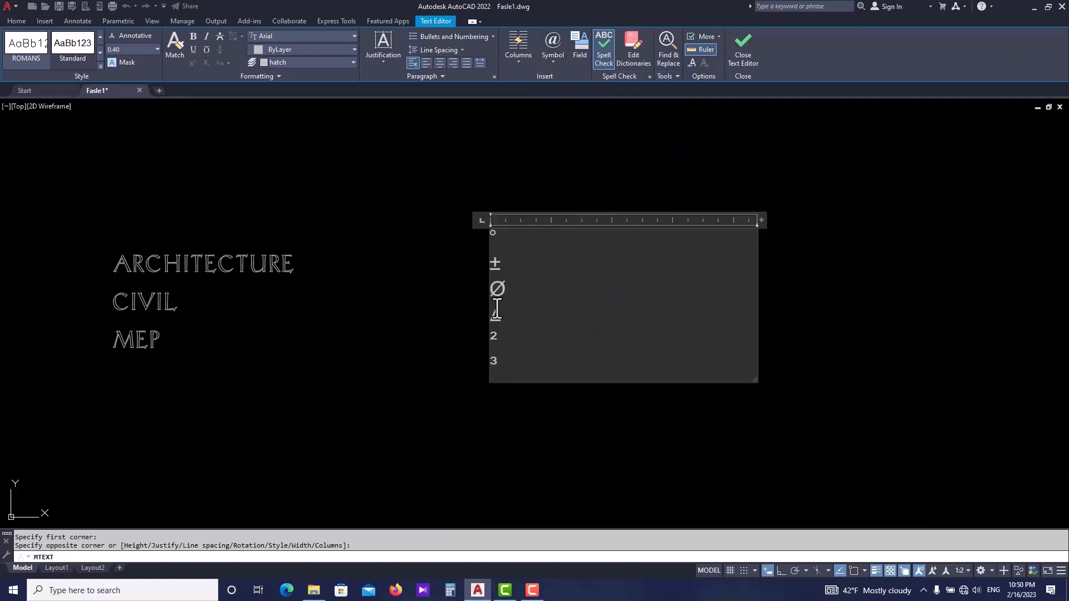
{"action": "scroll", "coordinate": [517, 329], "scroll_direction": "up", "scroll_amount": 4}
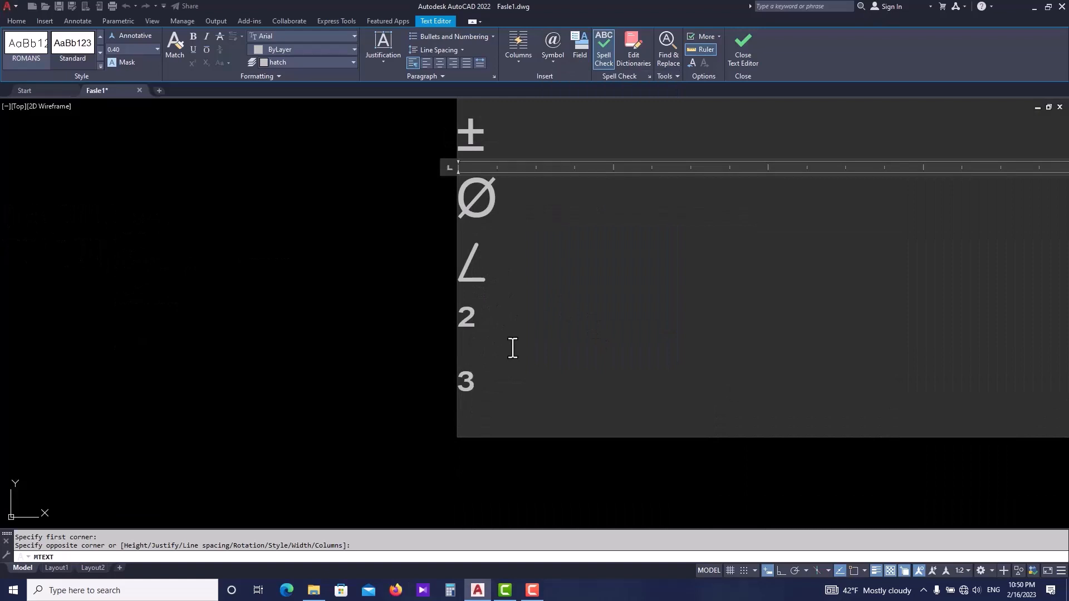
- Dismiss the symbol list and exit the text editor
{"action": "left_click", "coordinate": [559, 61]}
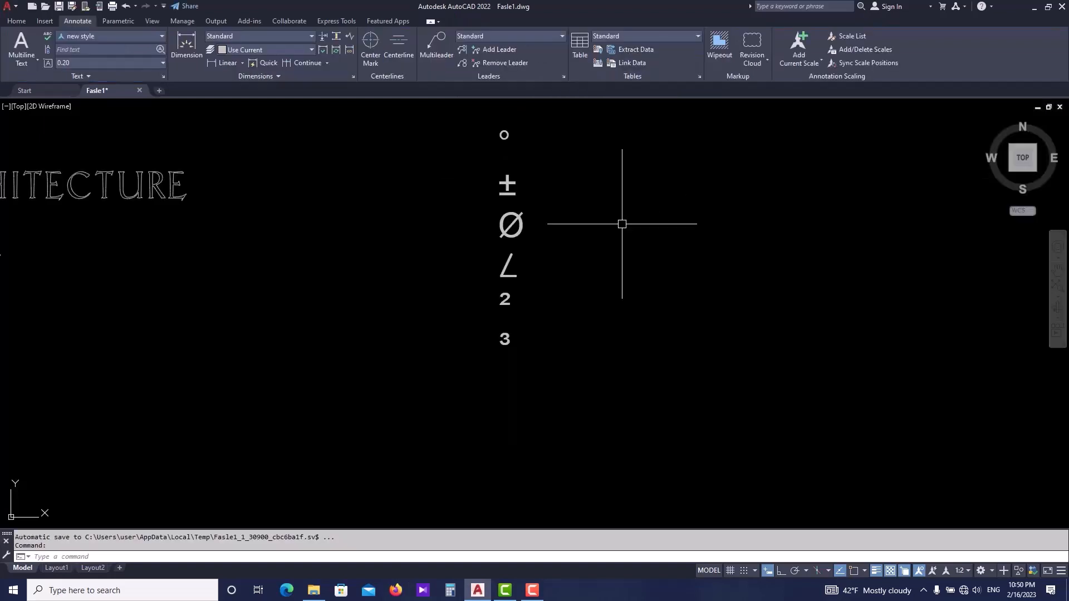
{"action": "middle_click_drag", "start_coordinate": [588, 195], "coordinate": [565, 246]}
{"action": "scroll", "coordinate": [475, 243], "scroll_direction": "up", "scroll_amount": 2}
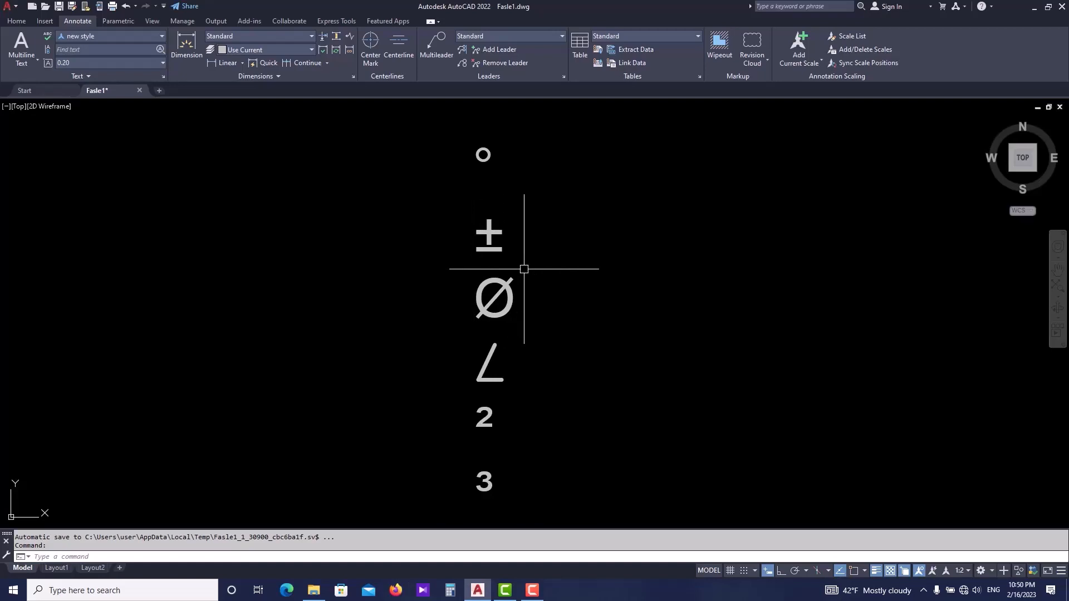
- Draw a circle with radius 0.2 to the left of the symbol text
{"action": "scroll", "coordinate": [571, 263], "scroll_direction": "down", "scroll_amount": 2}
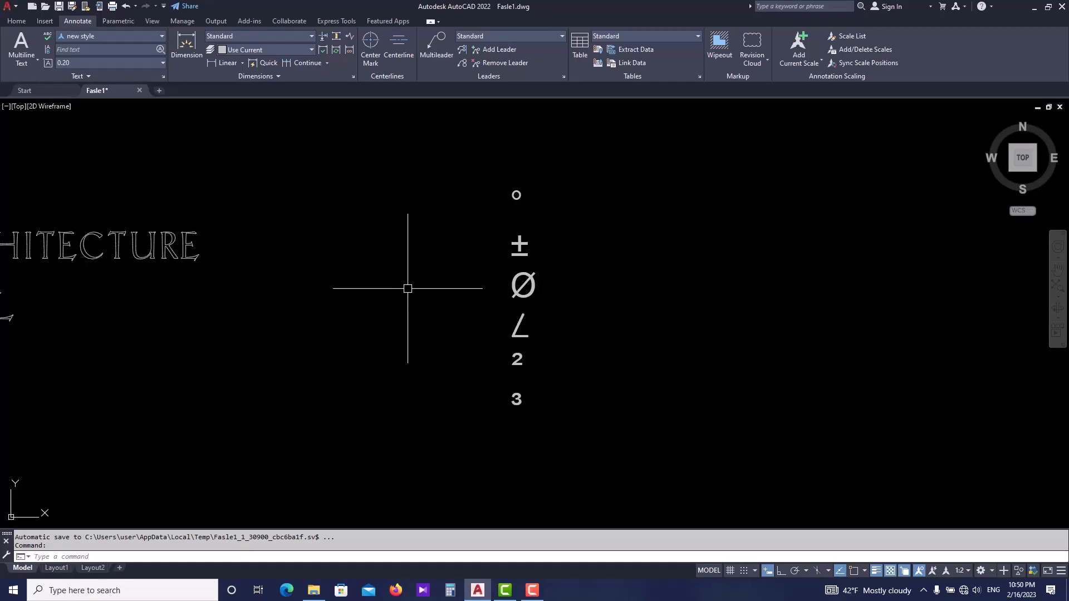
{"action": "middle_click_drag", "start_coordinate": [366, 283], "coordinate": [394, 274]}
{"action": "key", "text": "Escape"}
{"action": "scroll", "coordinate": [391, 355], "scroll_direction": "down", "scroll_amount": 2}
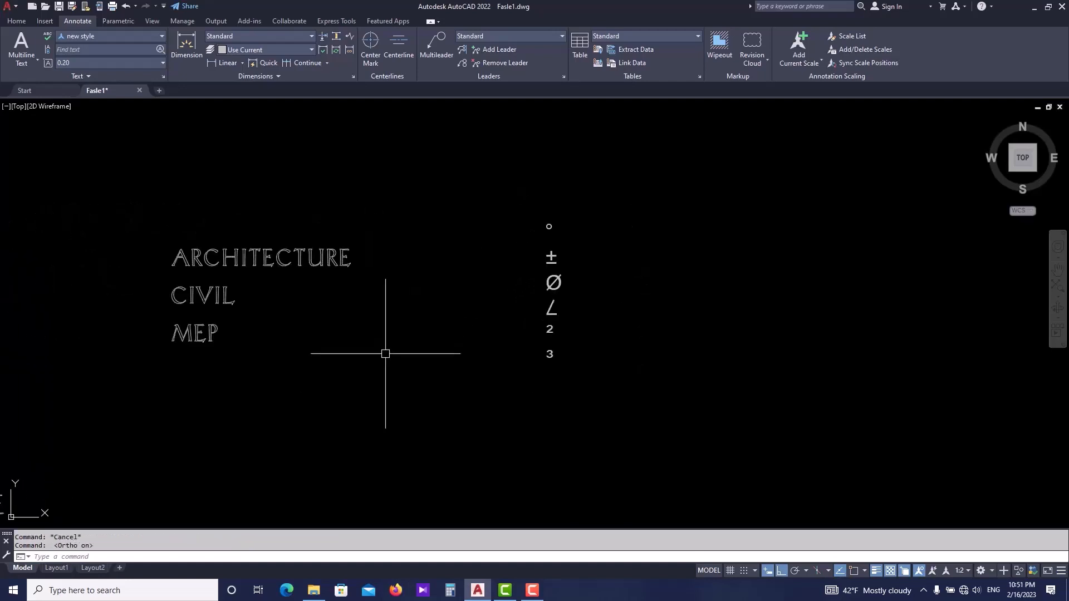
{"action": "scroll", "coordinate": [361, 341], "scroll_direction": "up", "scroll_amount": 4}
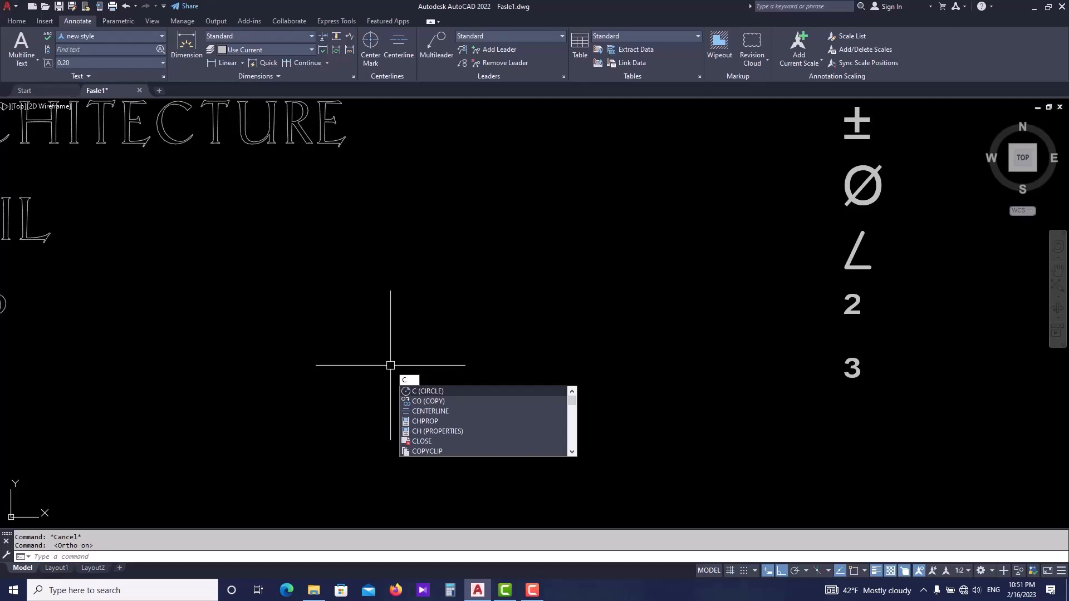
{"action": "key", "text": "Return"}
{"action": "left_click", "coordinate": [397, 374]}
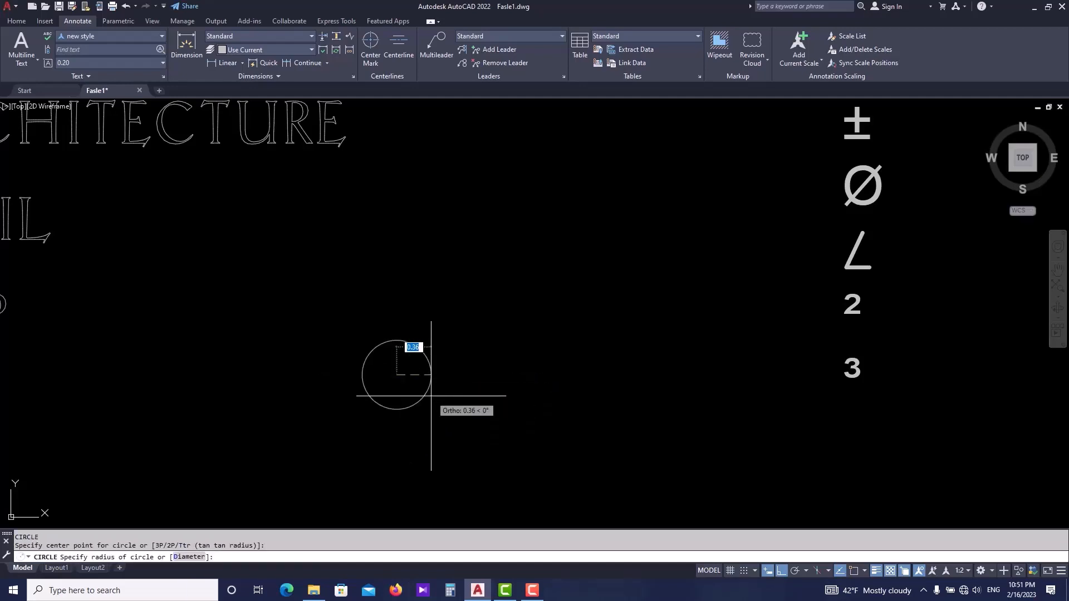
{"action": "key", "text": "BackSpace"}
{"action": "key", "text": "Return"}
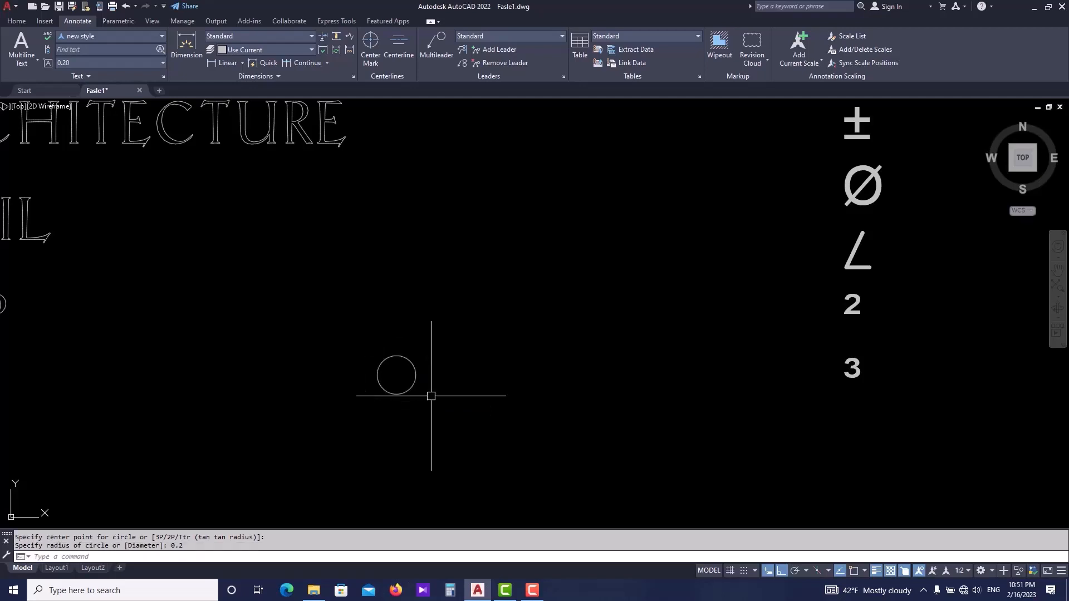
- Offset the circle outward through a picked point to create a larger concentric circle
{"action": "scroll", "coordinate": [418, 368], "scroll_direction": "up", "scroll_amount": 3}
{"action": "left_click", "coordinate": [426, 366]}
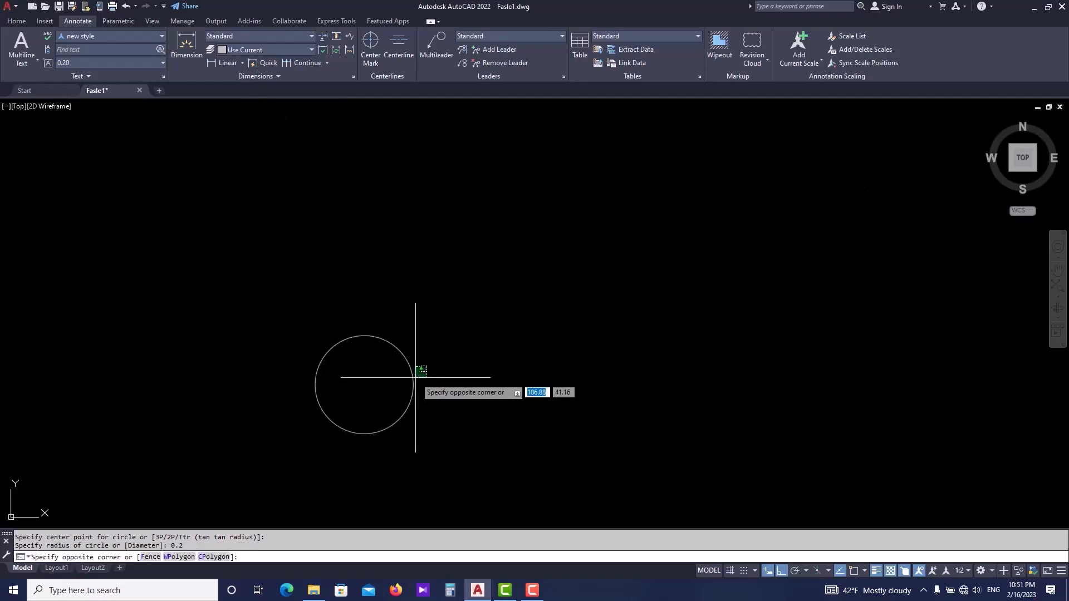
{"action": "key", "text": "Escape"}
{"action": "type", "text": "o"}
{"action": "key", "text": "Return"}
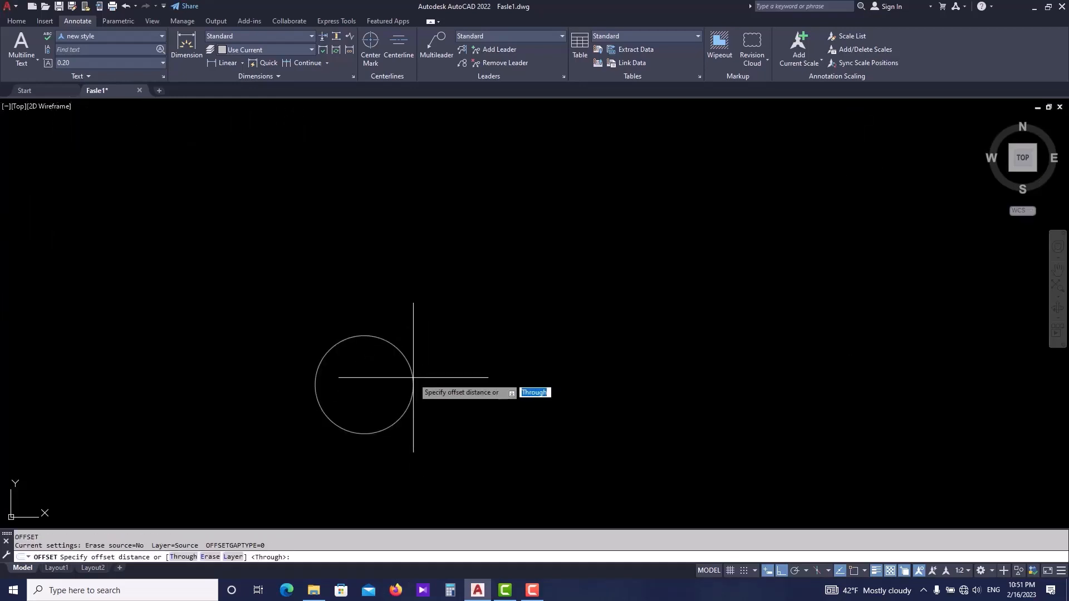
{"action": "key", "text": "Return"}
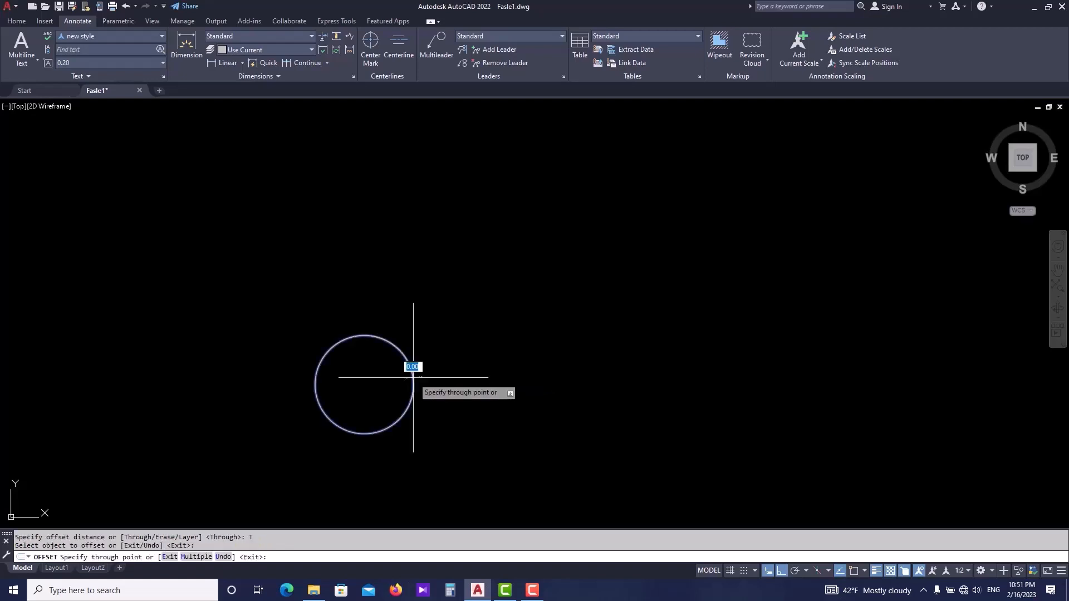
{"action": "left_click", "coordinate": [415, 372]}
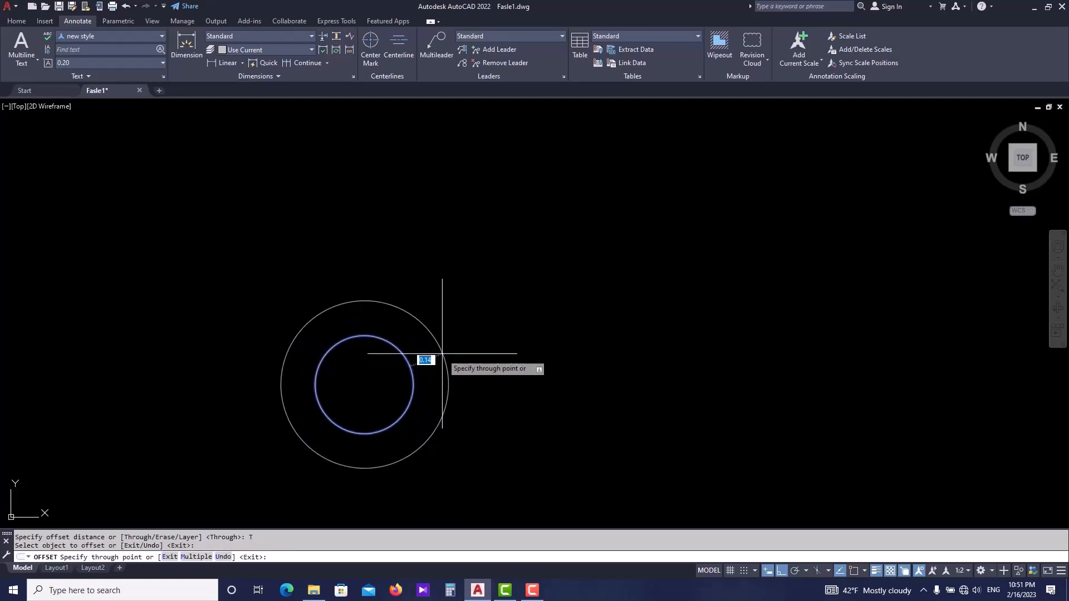
{"action": "left_click", "coordinate": [442, 353]}
{"action": "key", "text": "Escape"}
{"action": "key", "text": "Escape"}
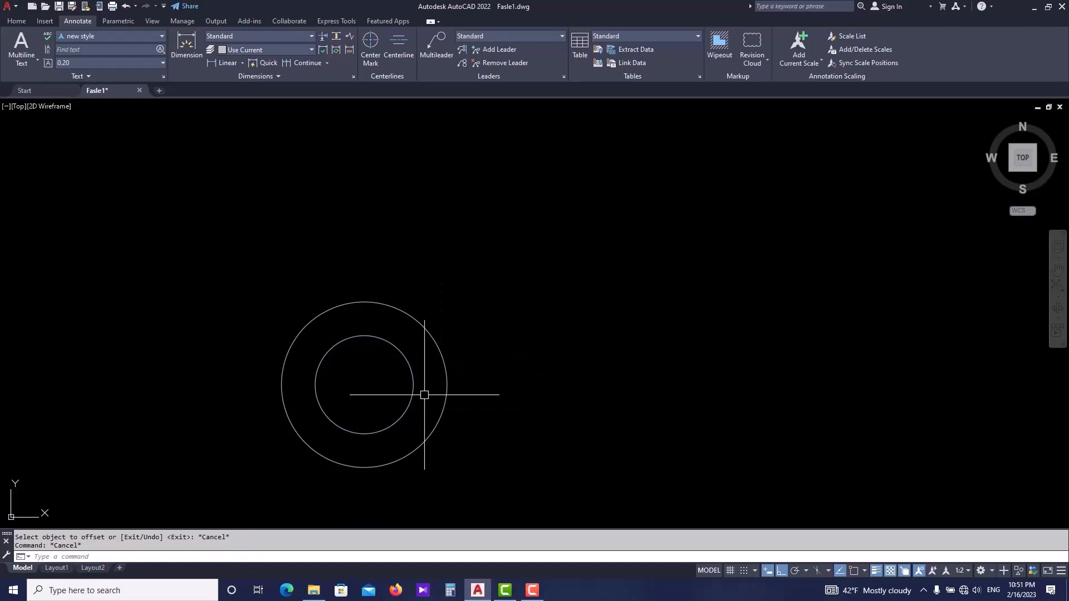
- Turn on all object snap modes and draw a vertical line through the circles' centre
{"action": "type", "text": "L"}
{"action": "key", "text": "Return"}
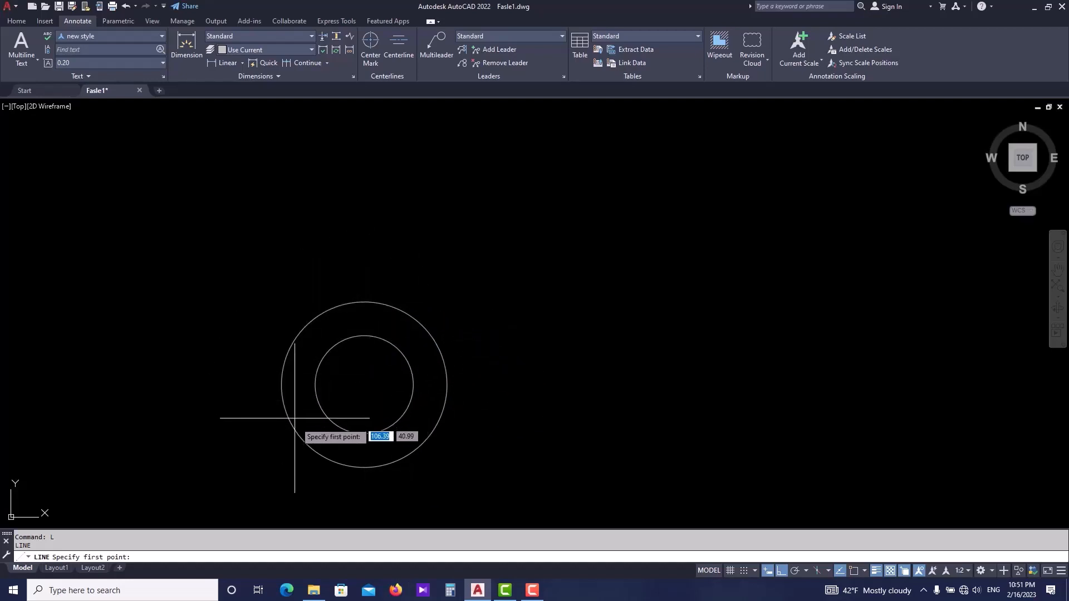
{"action": "left_click", "coordinate": [854, 568]}
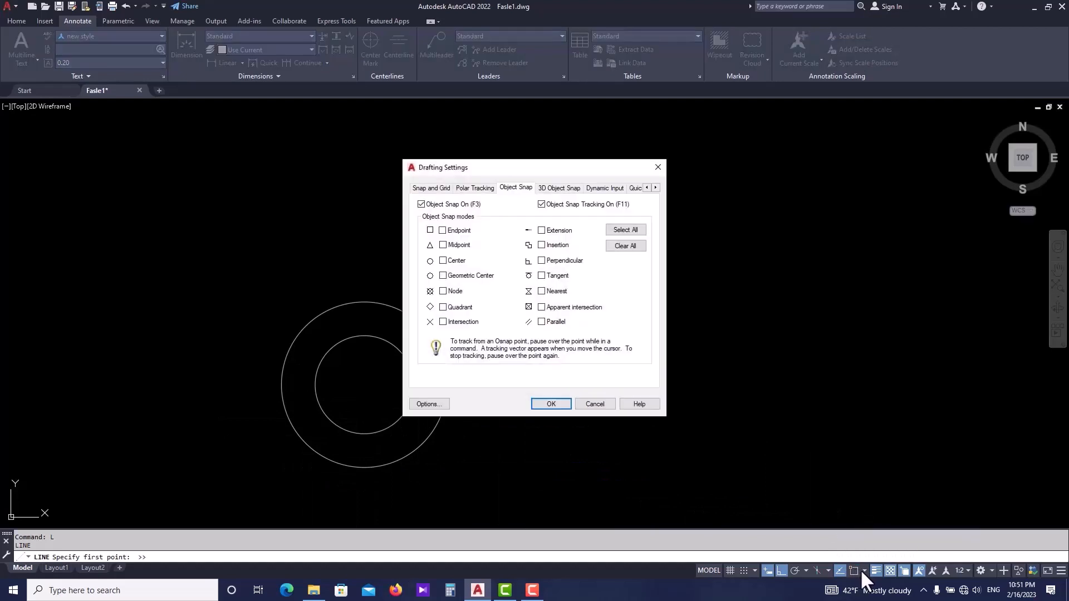
{"action": "left_click", "coordinate": [626, 230]}
{"action": "left_click", "coordinate": [548, 405]}
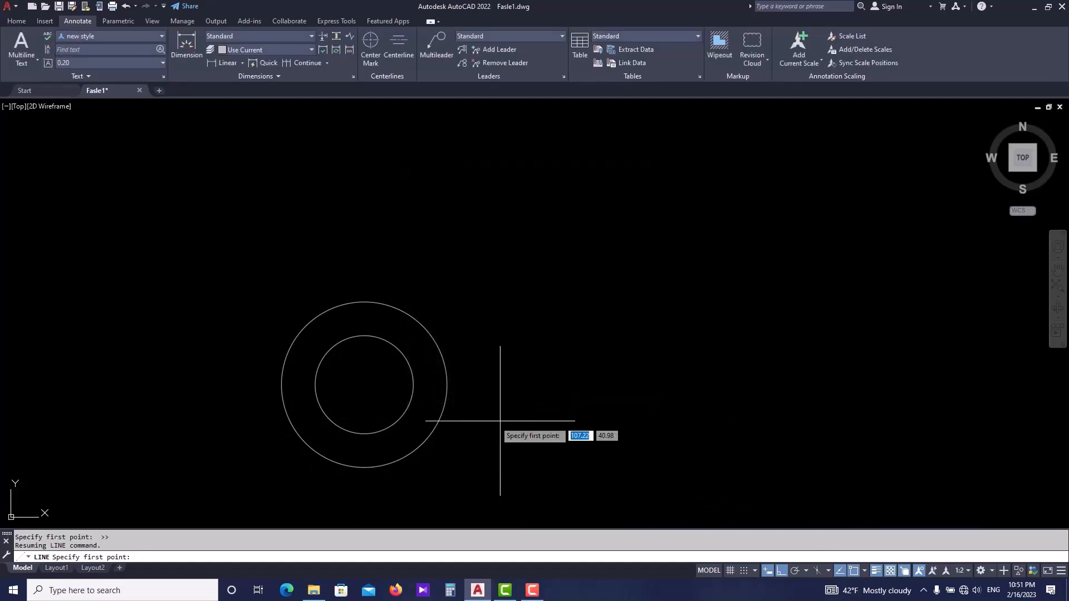
{"action": "left_click", "coordinate": [364, 467]}
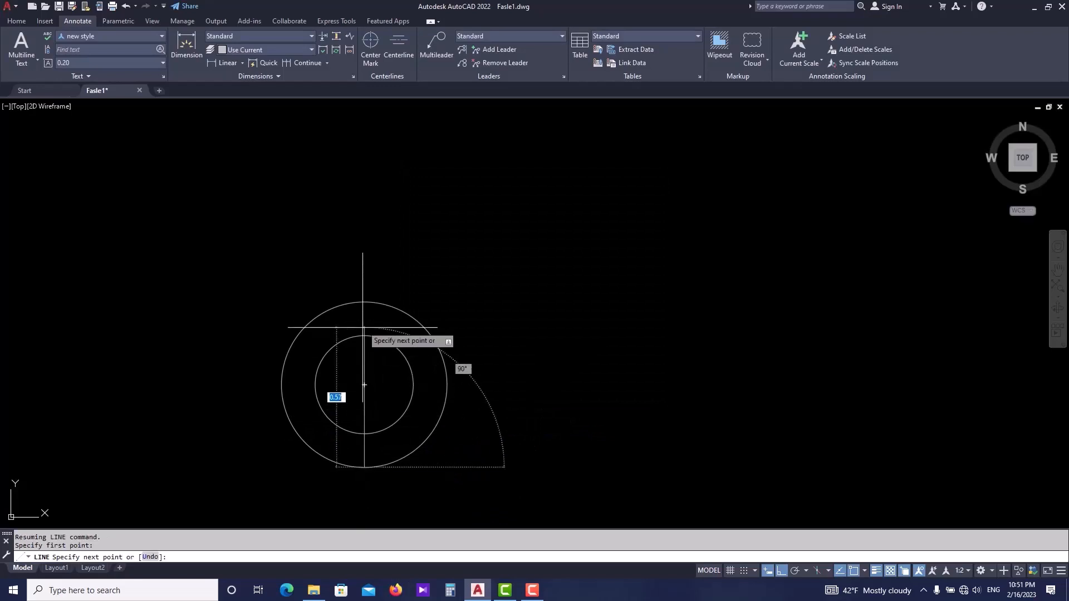
{"action": "key", "text": "Escape"}
- Draw a horizontal line from the outer circle's left quadrant through the centre, extending far to the right
{"action": "key", "text": "Return"}
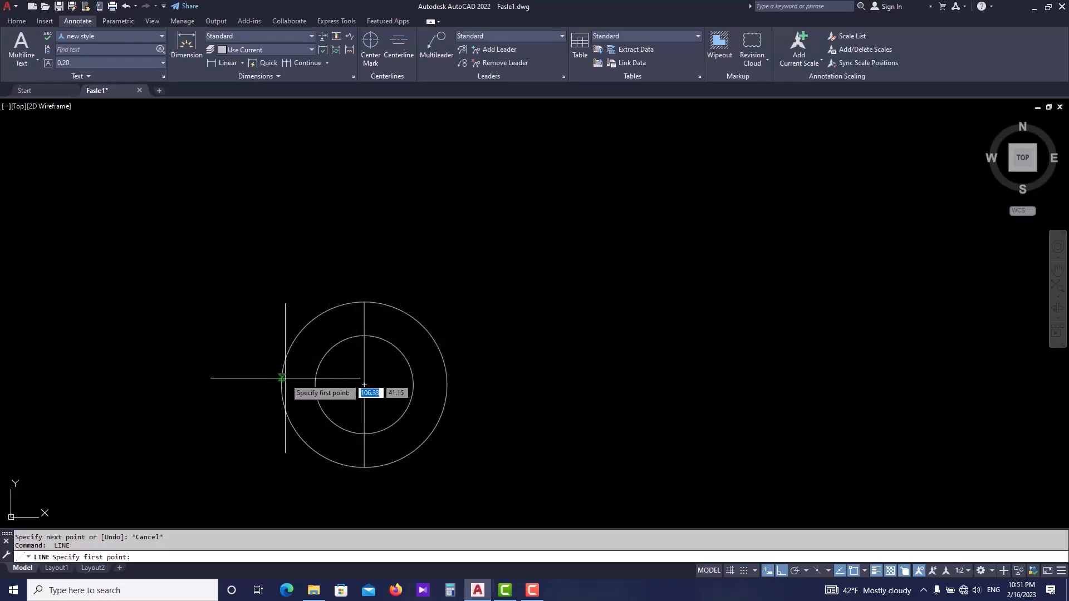
{"action": "left_click", "coordinate": [282, 384]}
{"action": "scroll", "coordinate": [679, 382], "scroll_direction": "down", "scroll_amount": 2}
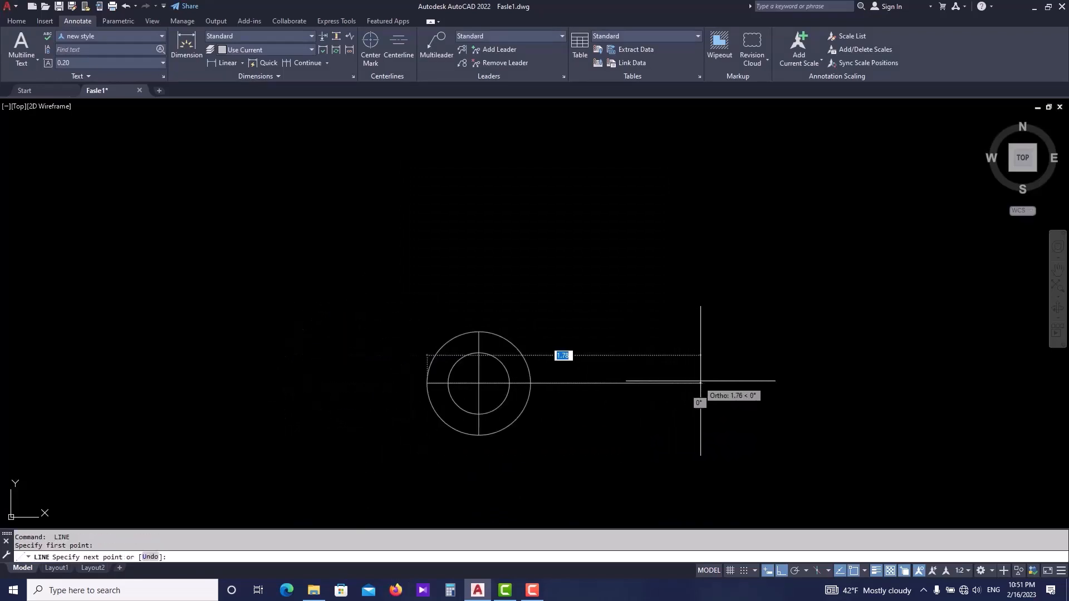
{"action": "left_click", "coordinate": [751, 382]}
{"action": "key", "text": "Escape"}
{"action": "key", "text": "Escape"}
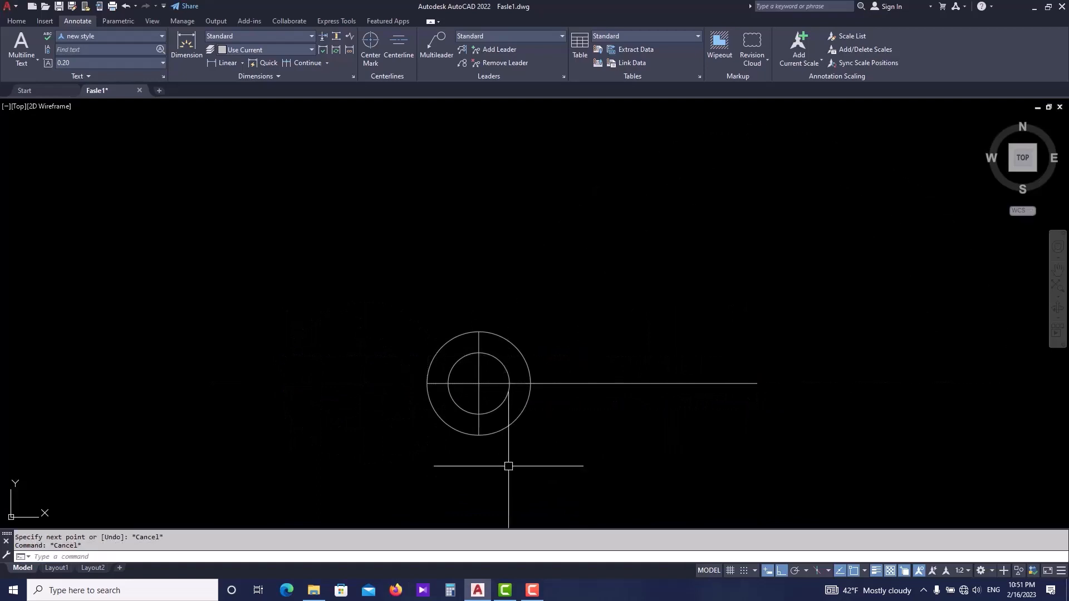
- Erase the outer offset circle
{"action": "scroll", "coordinate": [510, 377], "scroll_direction": "up", "scroll_amount": 2}
{"action": "left_click", "coordinate": [523, 340]}
{"action": "type", "text": "e"}
{"action": "key", "text": "Return"}
{"action": "middle_click_drag", "start_coordinate": [562, 423], "coordinate": [392, 410]}
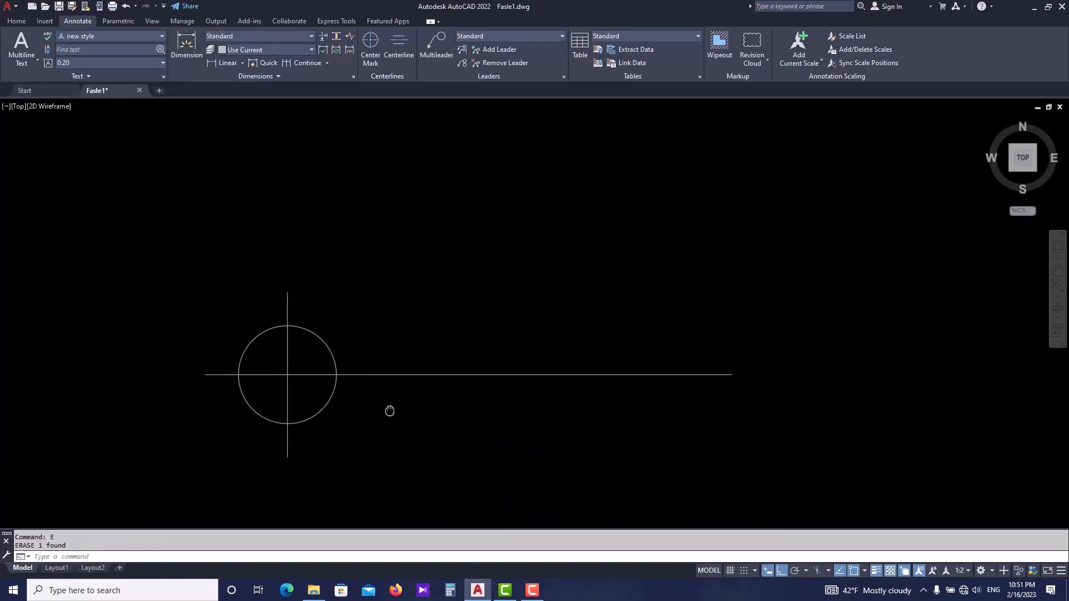
{"action": "scroll", "coordinate": [390, 411], "scroll_direction": "down", "scroll_amount": 2}
{"action": "key", "text": "Escape"}
{"action": "scroll", "coordinate": [406, 417], "scroll_direction": "up", "scroll_amount": 2}
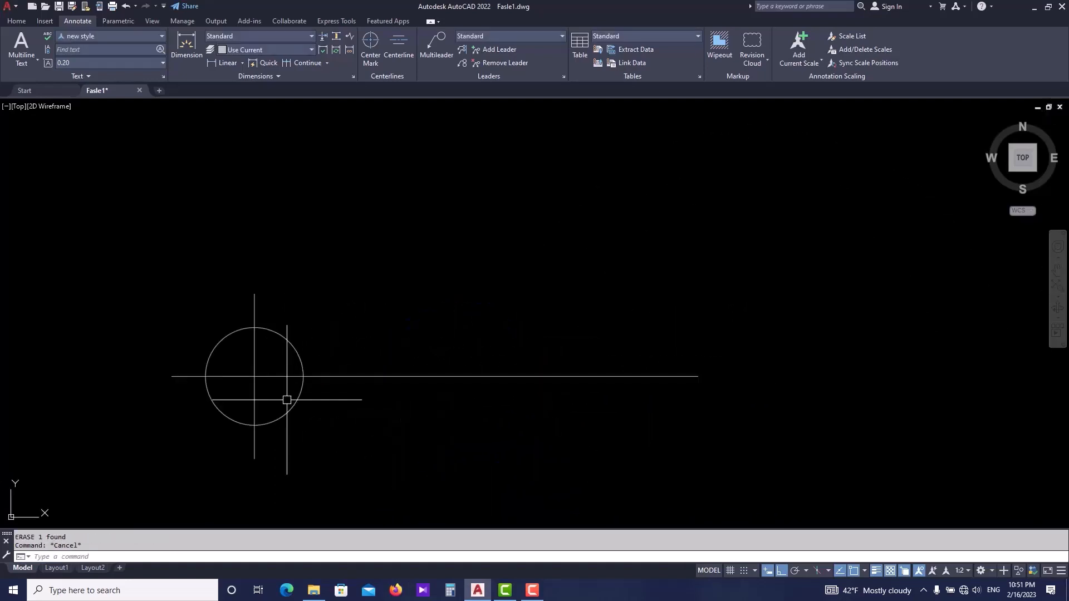
- Hatch the circle's upper-left and lower-right quarters with a SOLID pattern in ByLayer colour
{"action": "right_click", "coordinate": [285, 399]}
{"action": "key", "text": "Escape"}
{"action": "type", "text": "H"}
{"action": "key", "text": "Return"}
{"action": "left_click", "coordinate": [104, 47]}
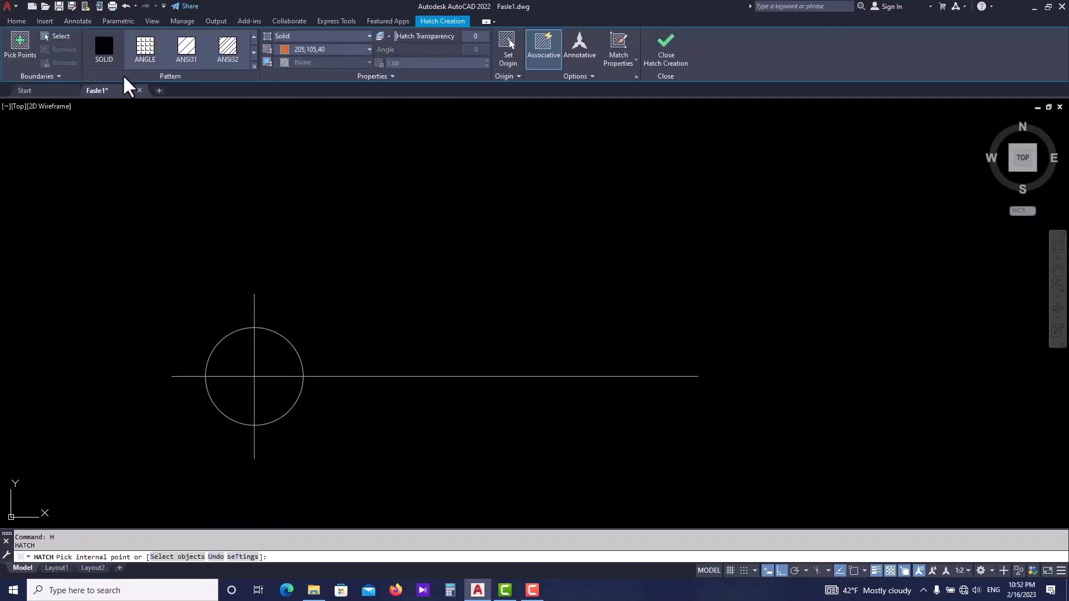
{"action": "left_click", "coordinate": [305, 38]}
{"action": "left_click", "coordinate": [307, 49]}
{"action": "left_click", "coordinate": [311, 50]}
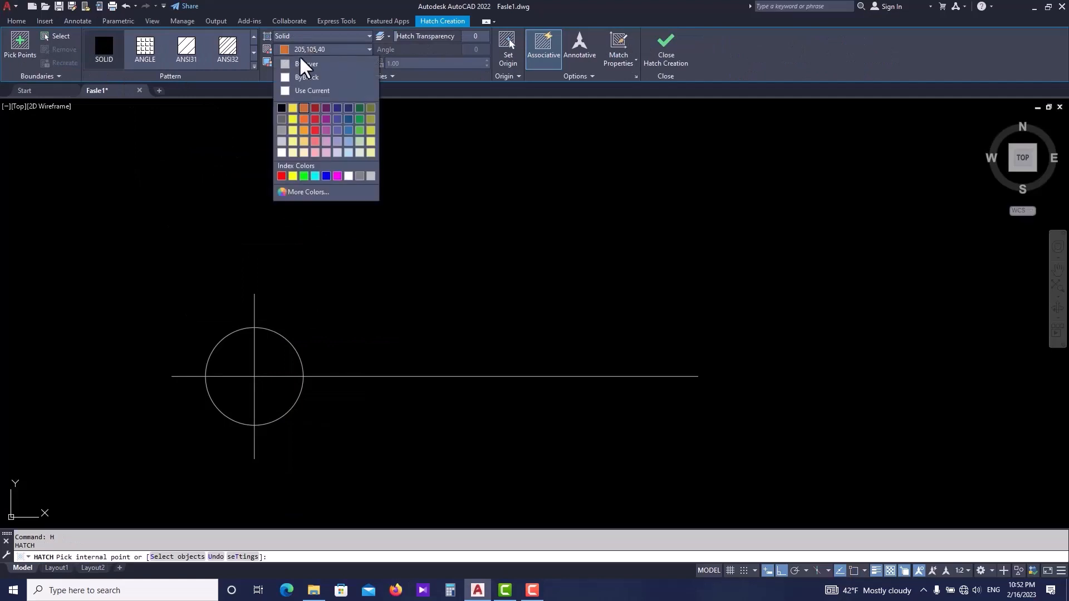
{"action": "left_click", "coordinate": [286, 64]}
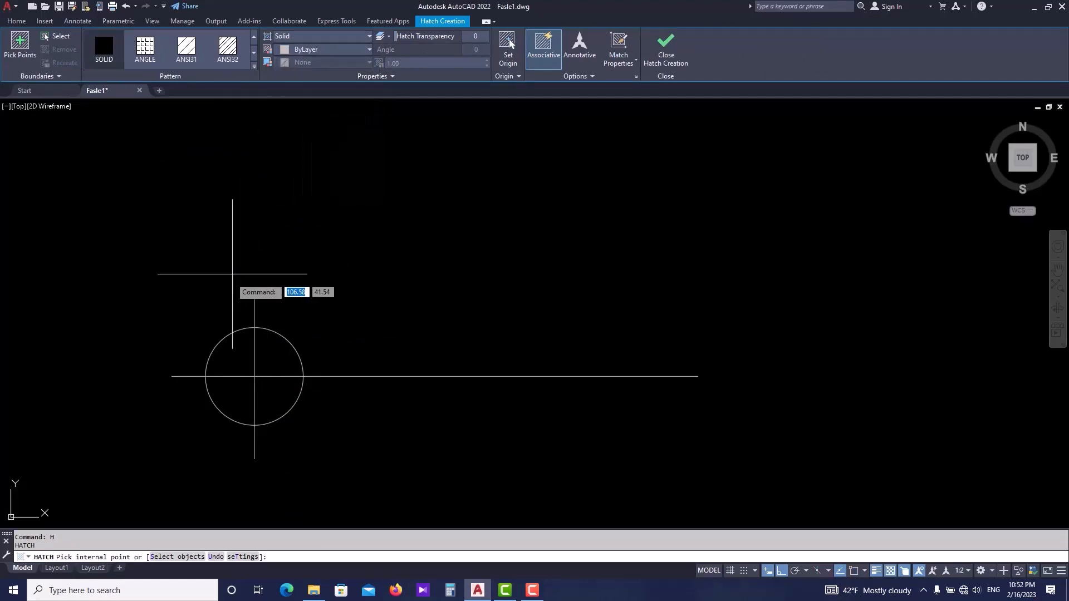
{"action": "left_click", "coordinate": [245, 362]}
{"action": "left_click", "coordinate": [273, 393]}
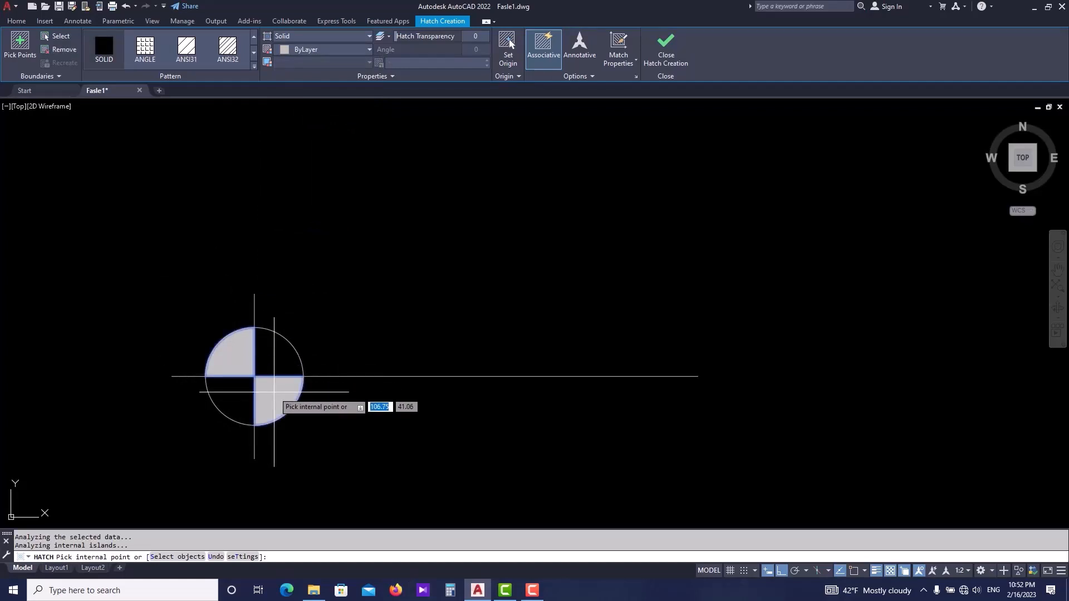
{"action": "key", "text": "Return"}
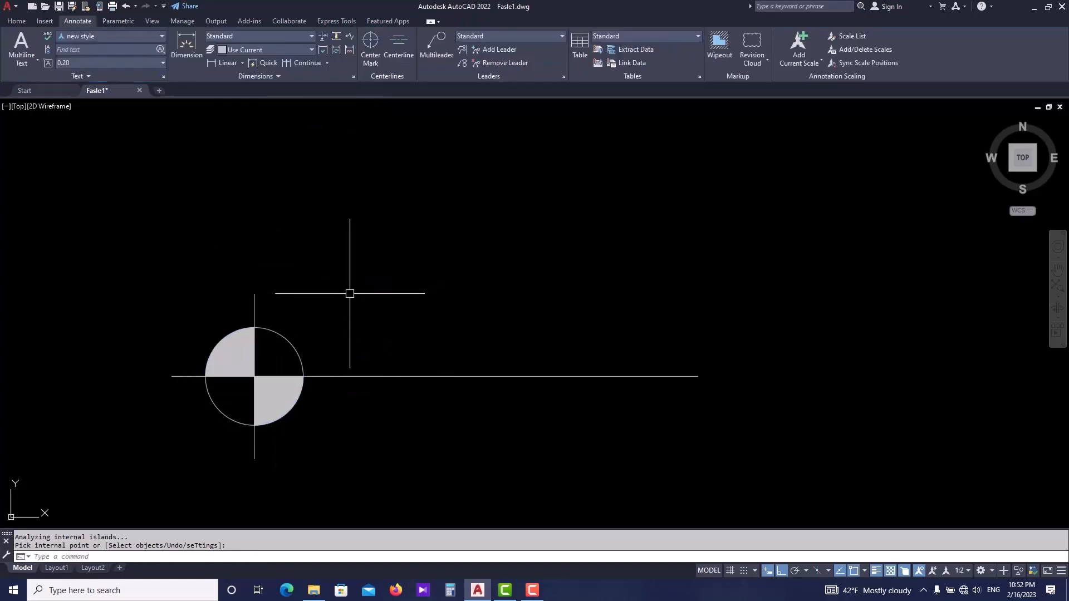
{"action": "key", "text": "Escape"}
{"action": "key", "text": "Return"}
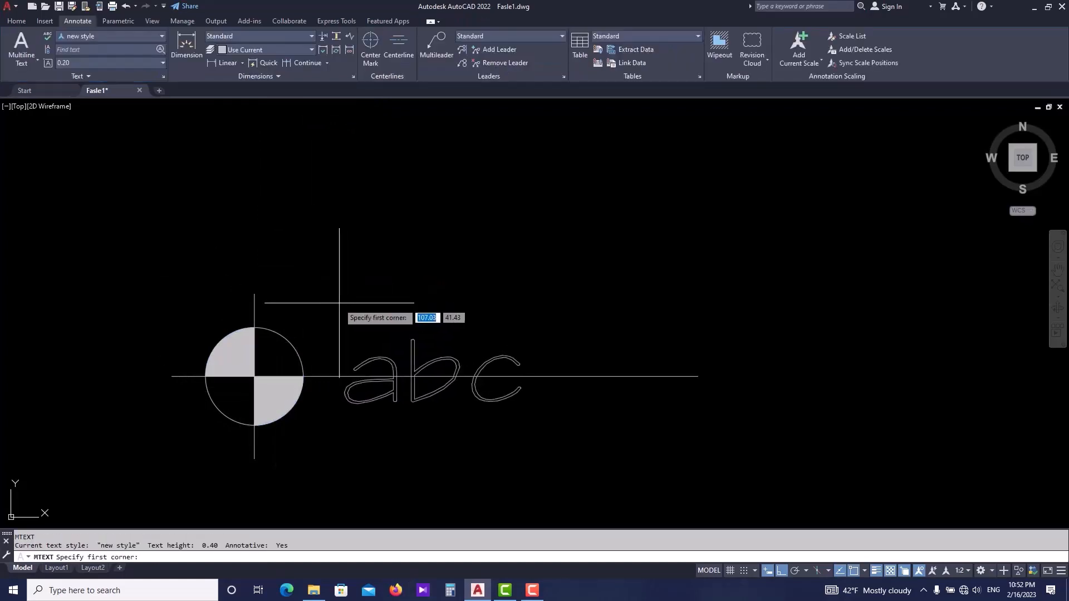
{"action": "left_click", "coordinate": [320, 303]}
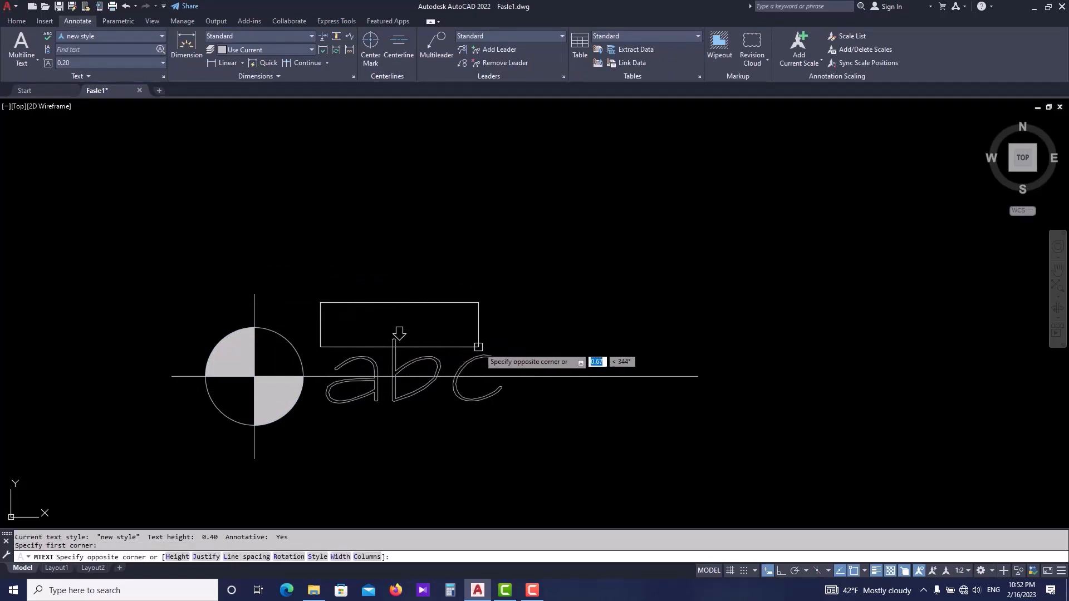
{"action": "left_click", "coordinate": [687, 361]}
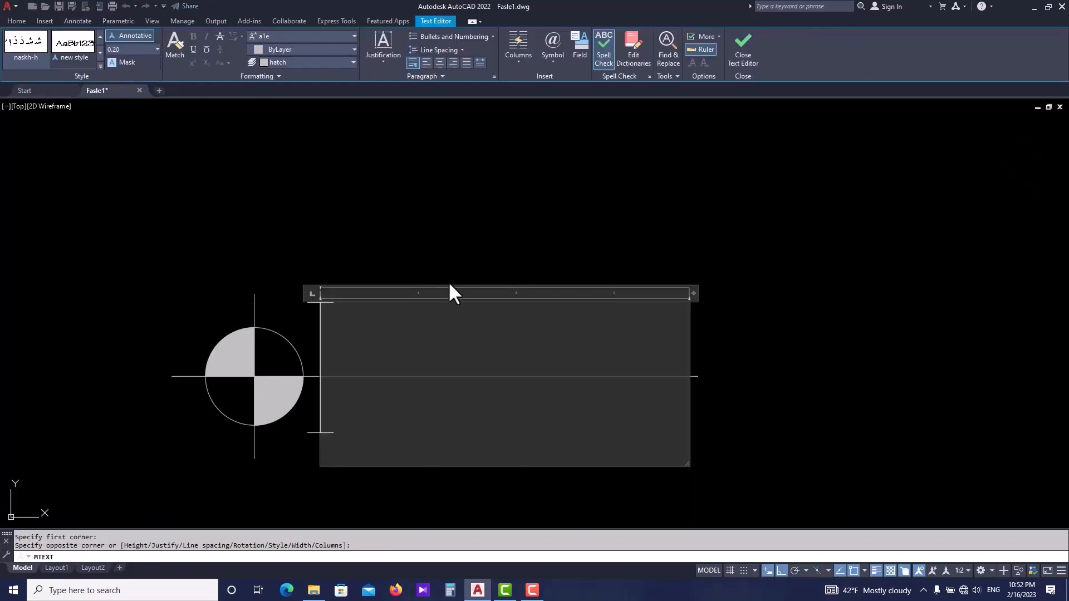
{"action": "key", "text": "Escape"}
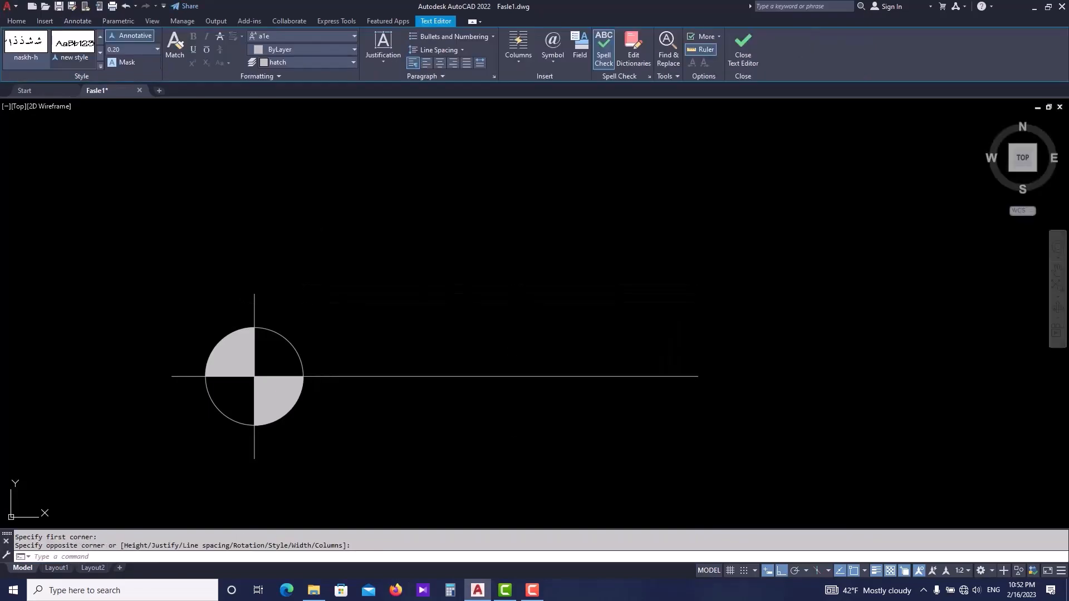
- Set the drawing's annotation scale to 1:1
{"action": "left_click", "coordinate": [962, 570]}
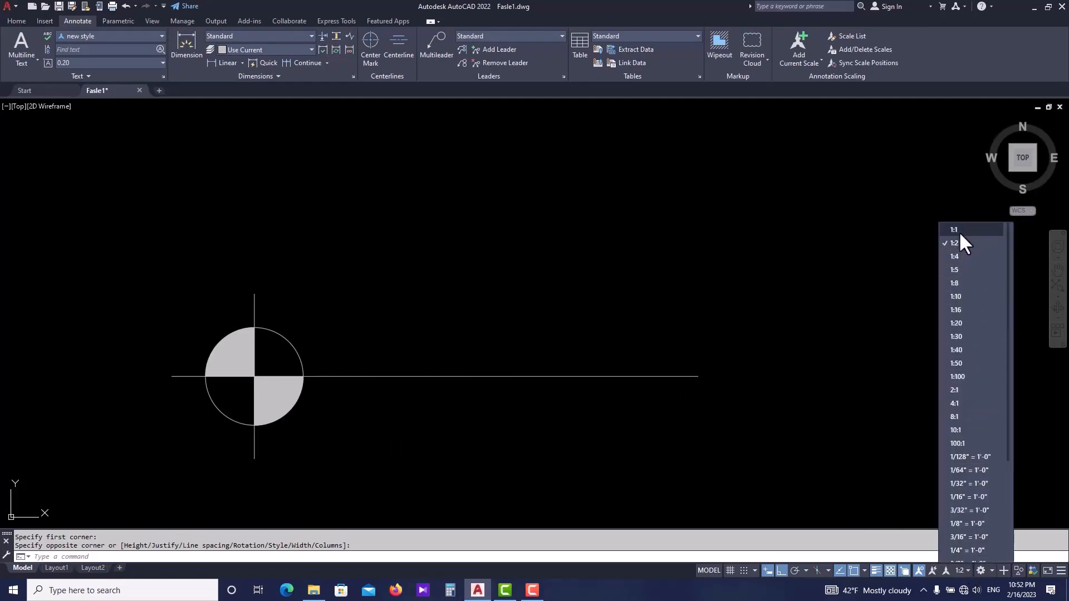
{"action": "left_click", "coordinate": [959, 231]}
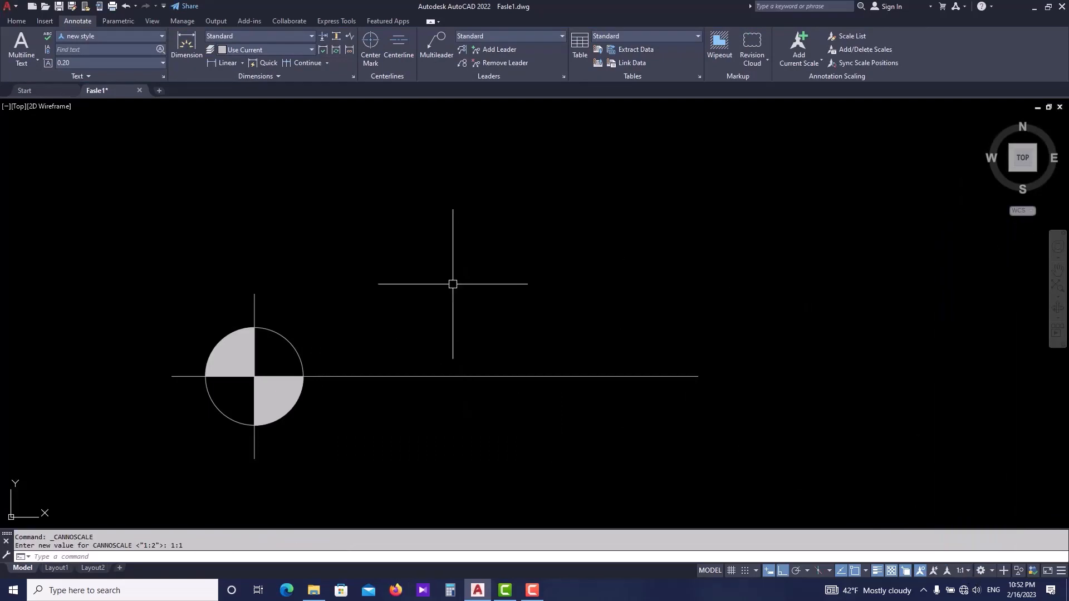
- Draw a multiline text box above the horizontal line, right of the circle, and insert the Plus/Minus symbol into it
{"action": "type", "text": "mt"}
{"action": "key", "text": "Return"}
{"action": "left_click", "coordinate": [321, 274]}
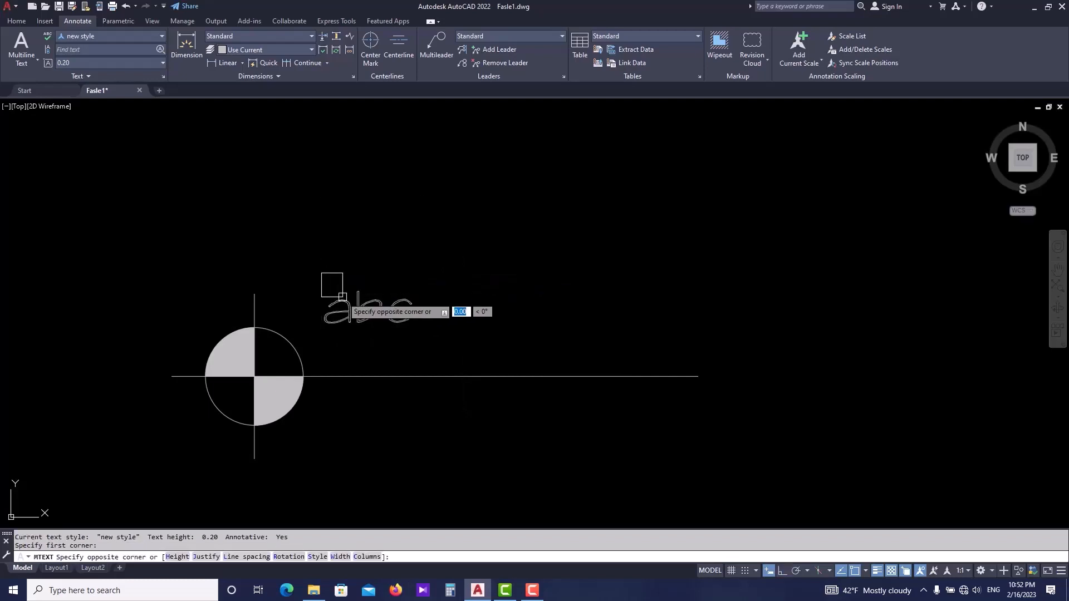
{"action": "left_click", "coordinate": [685, 364]}
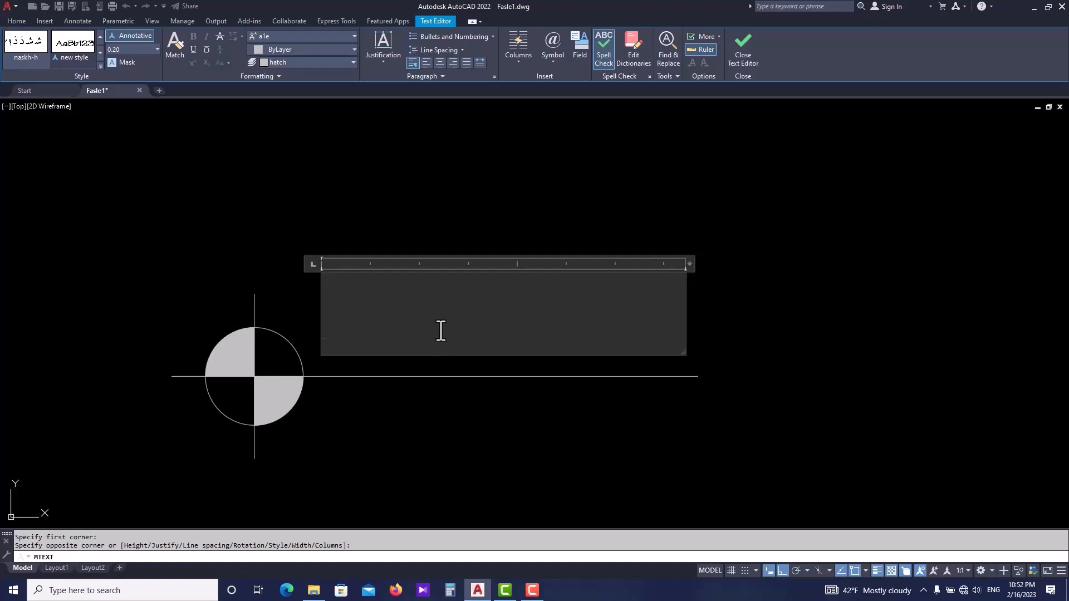
{"action": "left_click", "coordinate": [553, 57]}
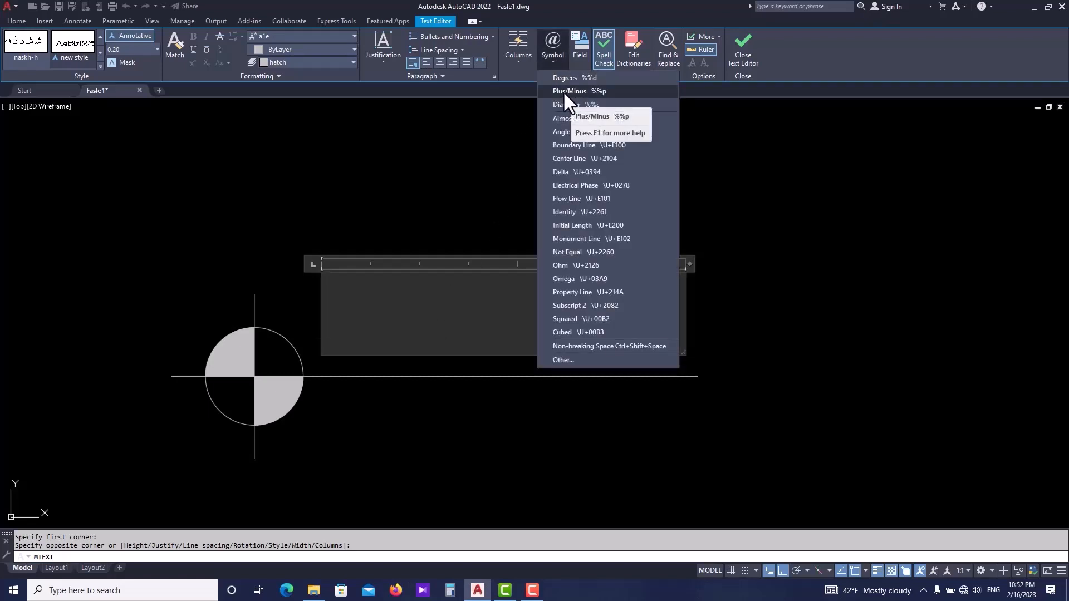
{"action": "left_click", "coordinate": [582, 91]}
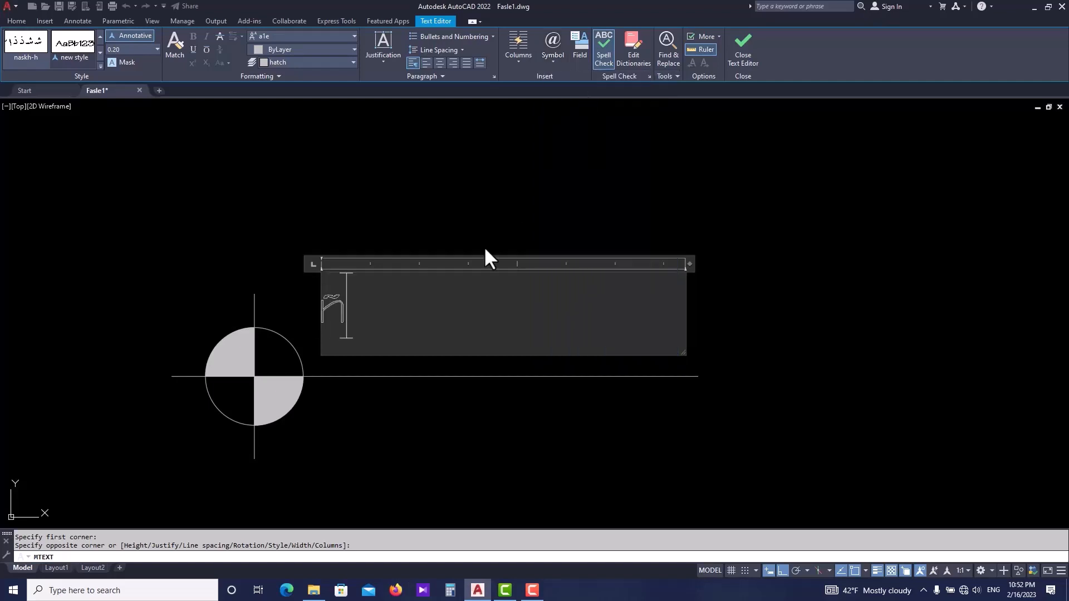
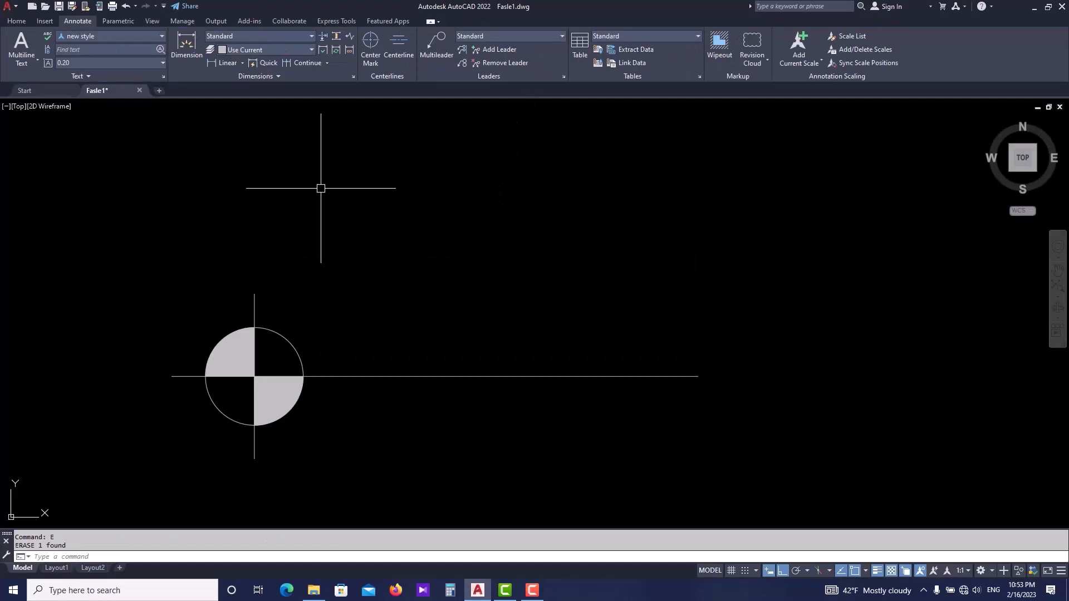
- Make Standard the current text style
{"action": "left_click", "coordinate": [112, 36]}
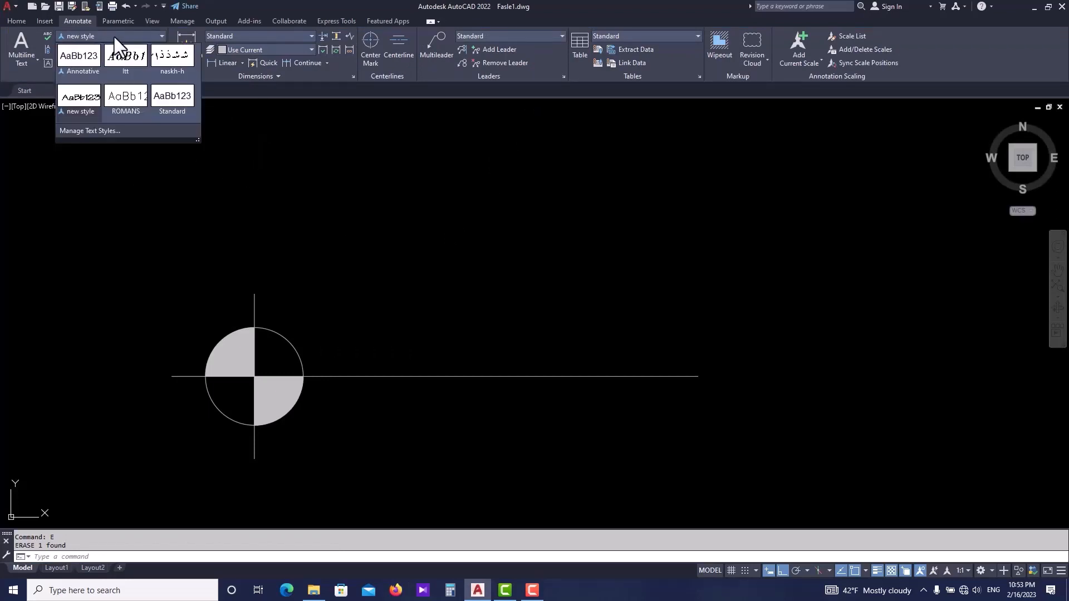
{"action": "left_click", "coordinate": [169, 103]}
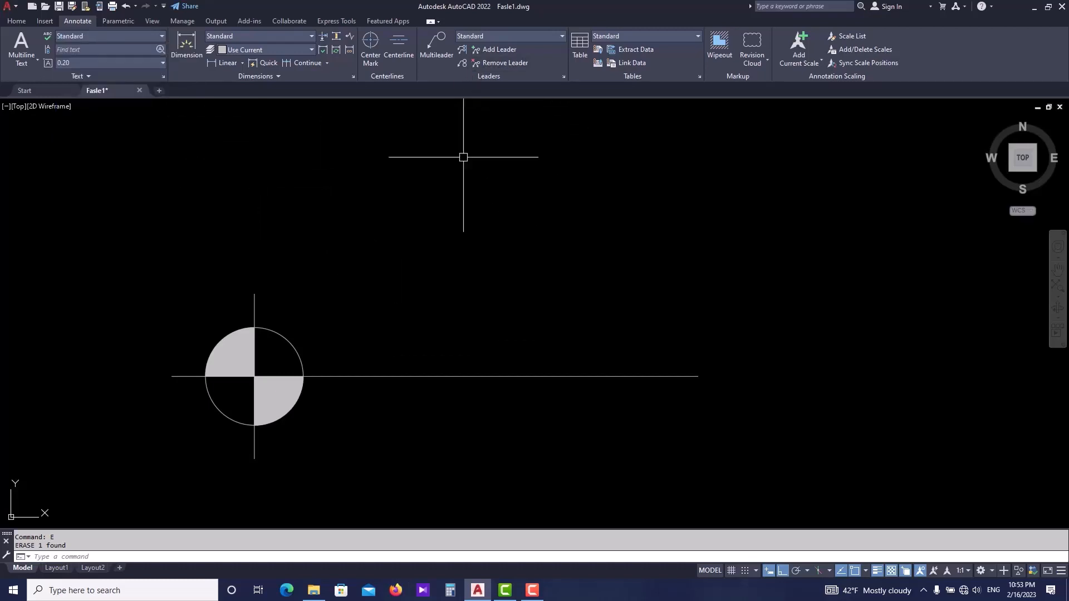
- Draw a multiline text box above the horizontal line right of the circle and insert the Plus/Minus symbol
{"action": "type", "text": "mt"}
{"action": "key", "text": "Return"}
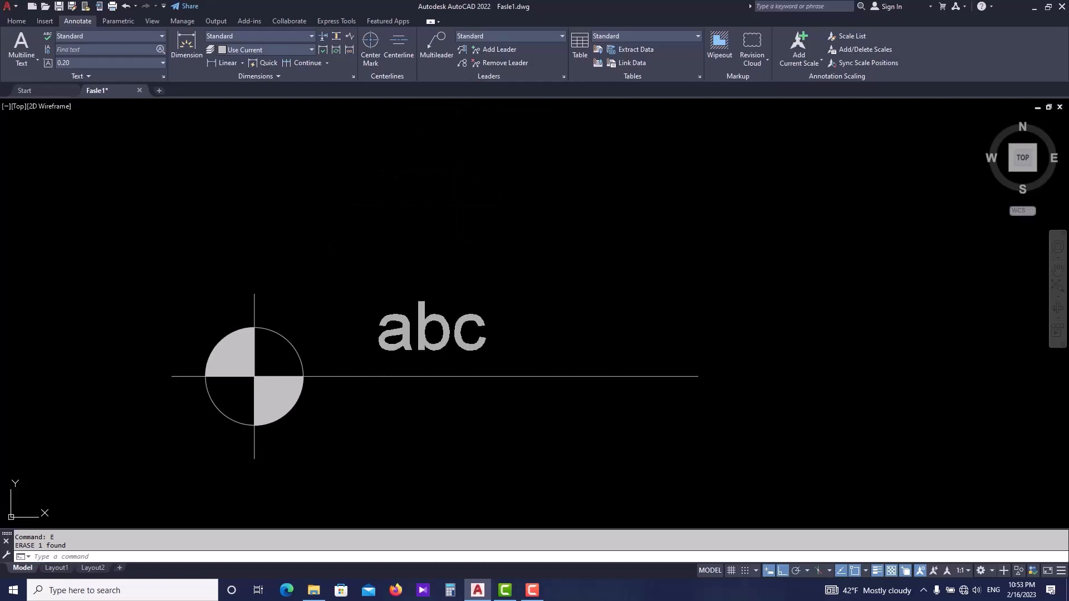
{"action": "left_click", "coordinate": [314, 295]}
{"action": "left_click", "coordinate": [678, 376]}
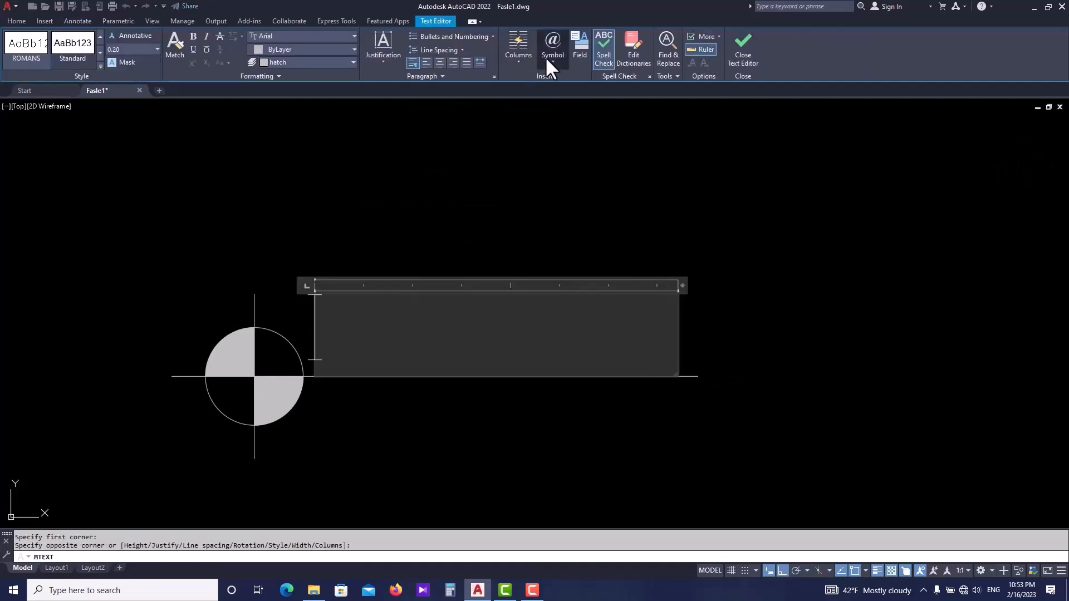
{"action": "left_click", "coordinate": [547, 56]}
{"action": "left_click", "coordinate": [587, 92]}
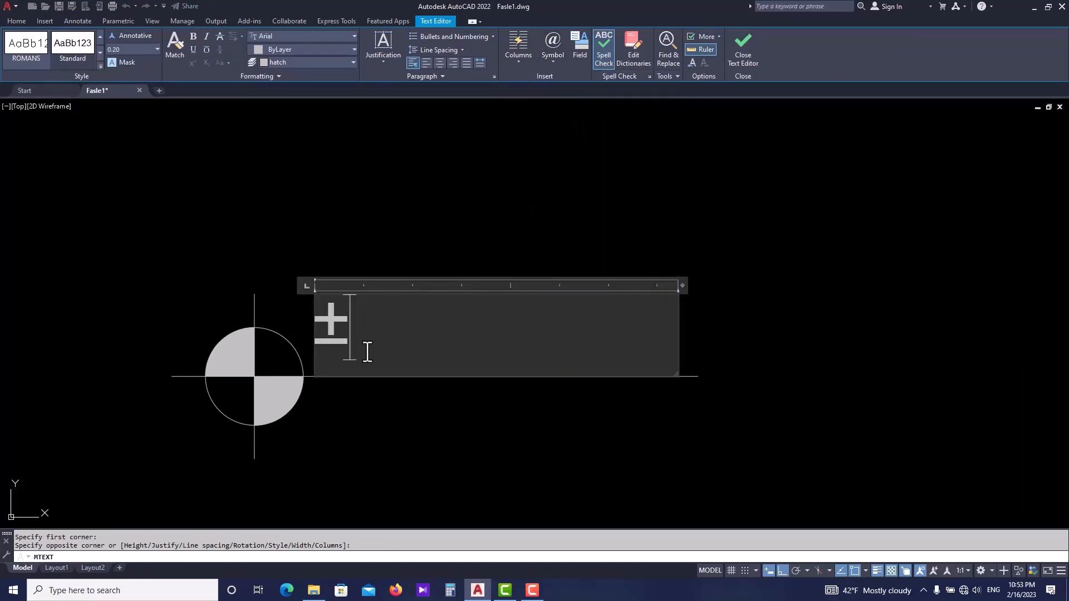
- Complete the text as ±0.00
{"action": "type", "text": "0"}
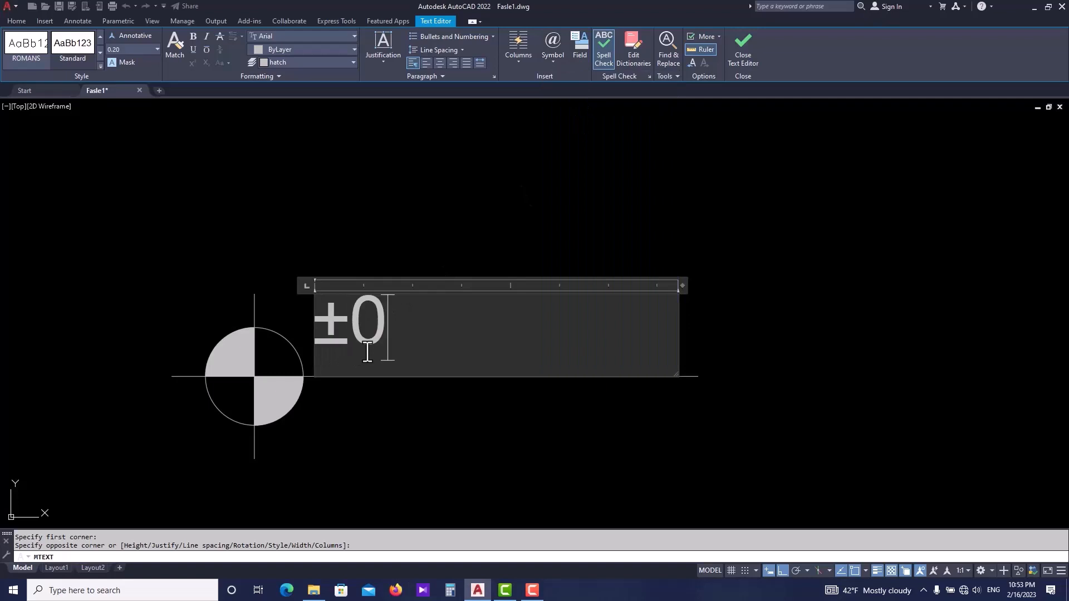
{"action": "type", "text": ".00"}
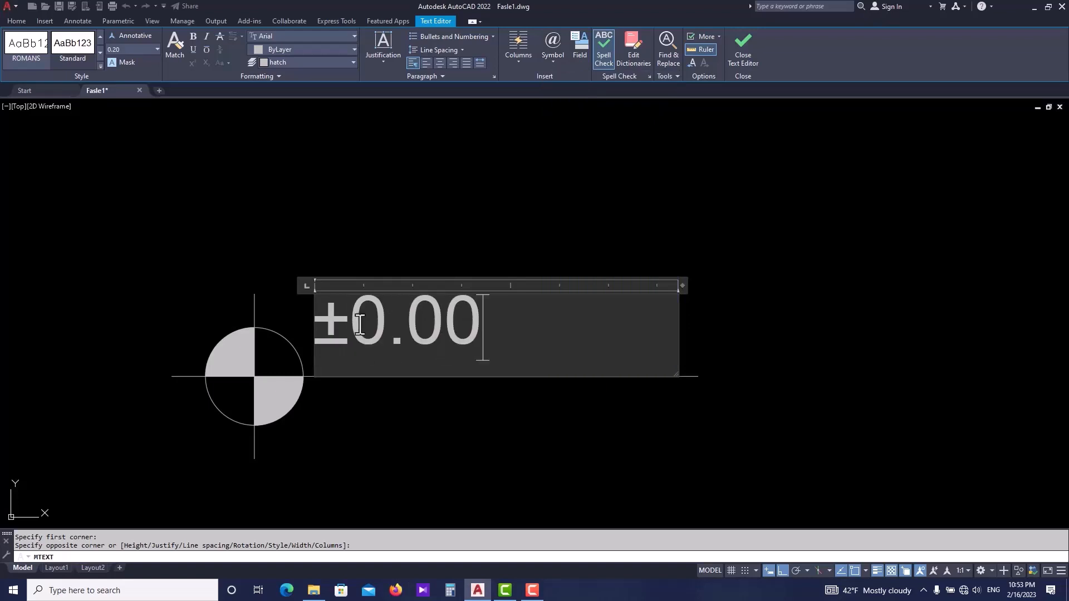
- Close the text editor and move the ±0.00 text down to sit just above the horizontal line beside the circle
{"action": "left_click", "coordinate": [393, 172]}
{"action": "scroll", "coordinate": [536, 301], "scroll_direction": "down", "scroll_amount": 2}
{"action": "middle_click_drag", "start_coordinate": [537, 300], "coordinate": [532, 322]}
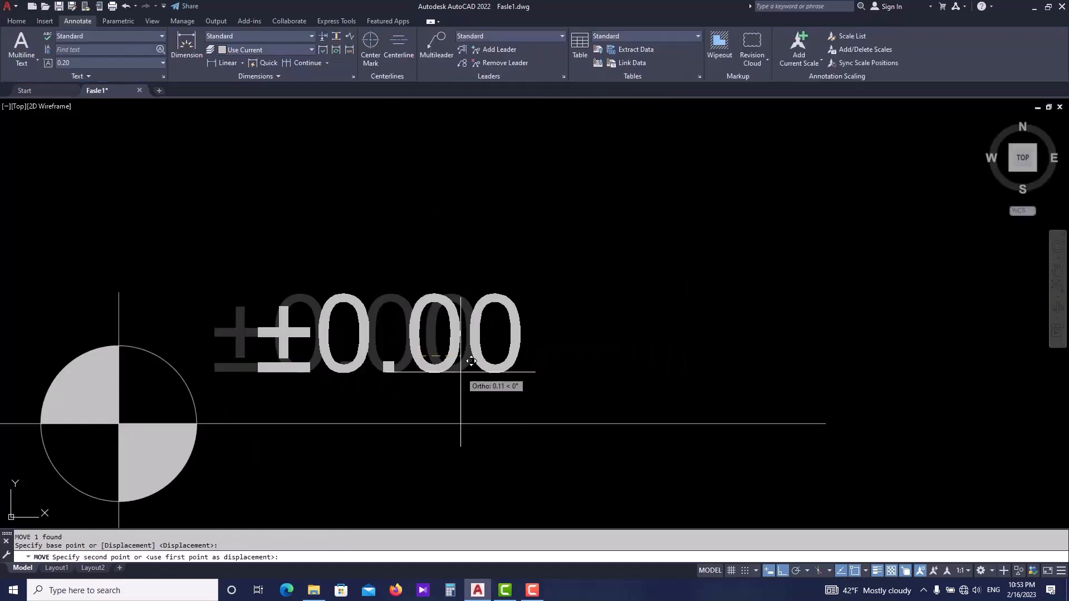
{"action": "key", "text": "F8"}
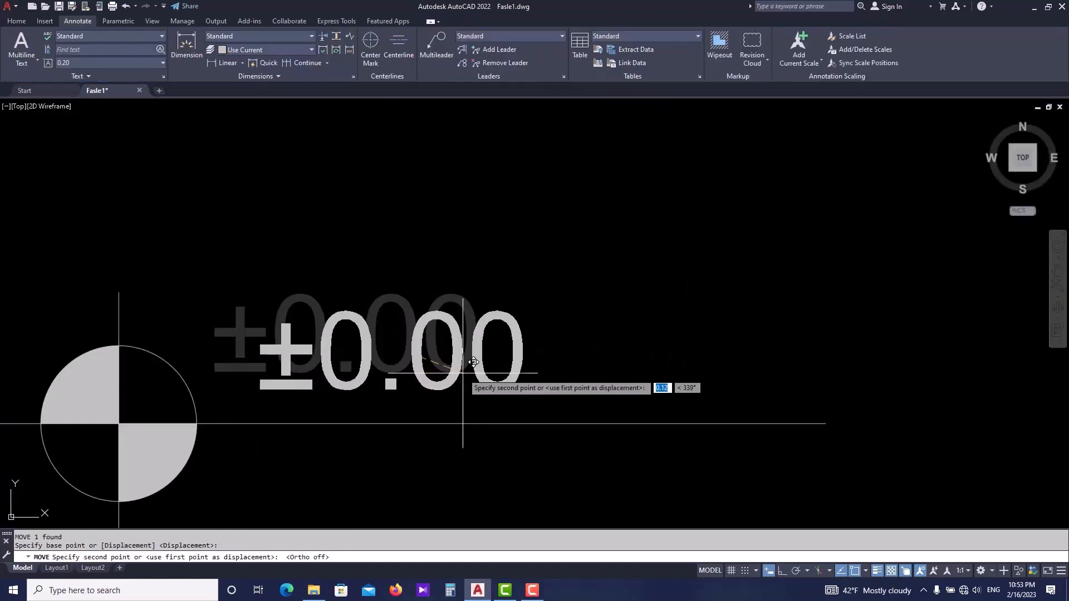
{"action": "left_click", "coordinate": [463, 373]}
- Shorten the horizontal line so it ends just past the ±0.00 text
{"action": "scroll", "coordinate": [509, 325], "scroll_direction": "down", "scroll_amount": 2}
{"action": "left_click", "coordinate": [613, 359]}
{"action": "scroll", "coordinate": [585, 368], "scroll_direction": "up", "scroll_amount": 2}
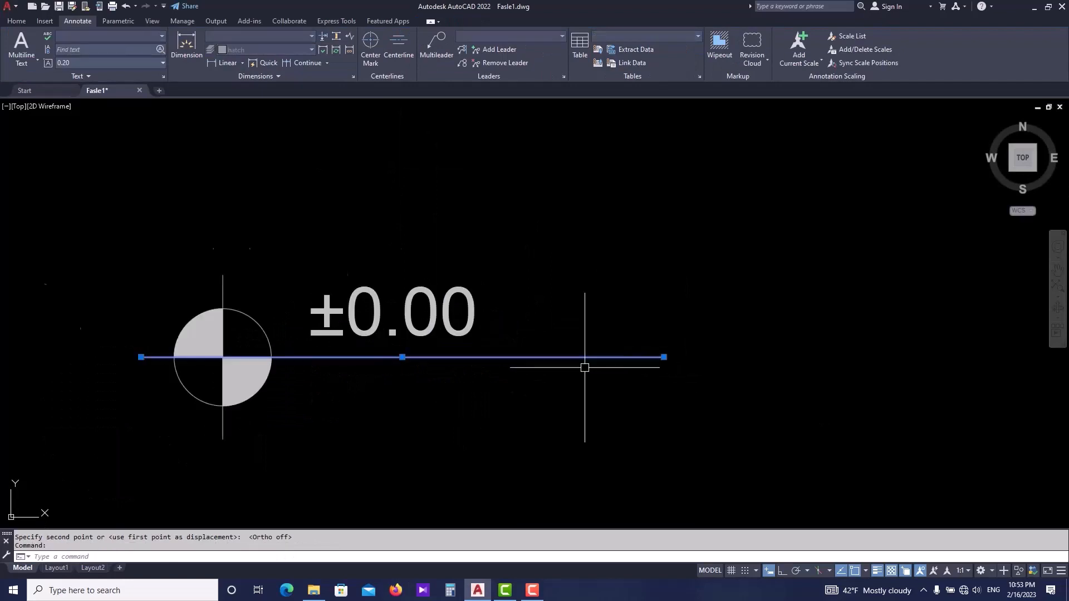
{"action": "left_click", "coordinate": [710, 350]}
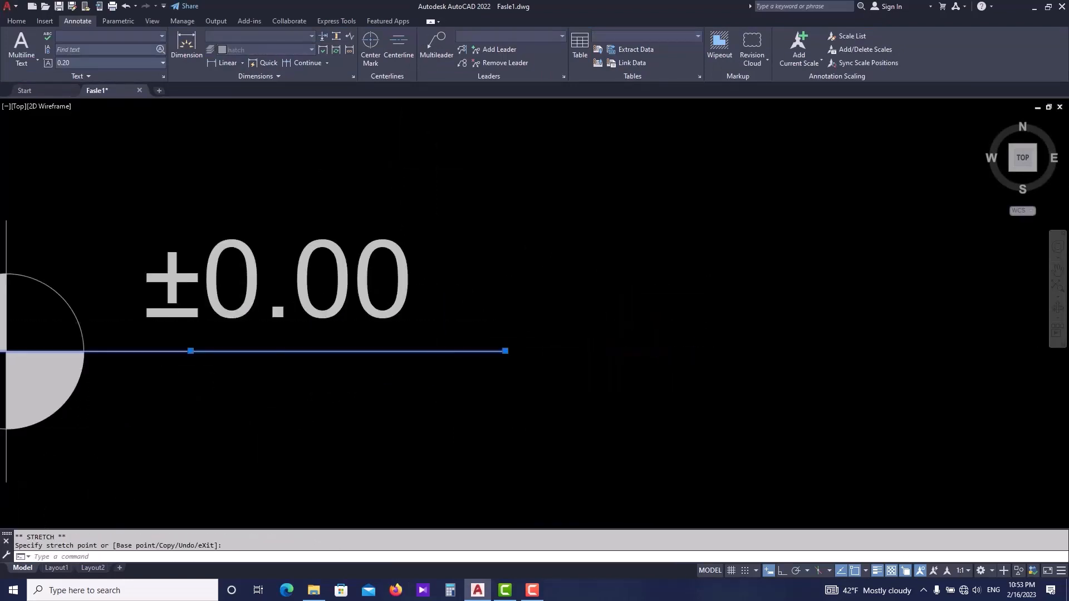
{"action": "scroll", "coordinate": [557, 334], "scroll_direction": "down", "scroll_amount": 2}
{"action": "scroll", "coordinate": [513, 310], "scroll_direction": "up", "scroll_amount": 2}
{"action": "key", "text": "Escape"}
- Create a block named k from the circle symbol, lines and text, with its base point at the circle's centre
{"action": "left_click", "coordinate": [449, 221]}
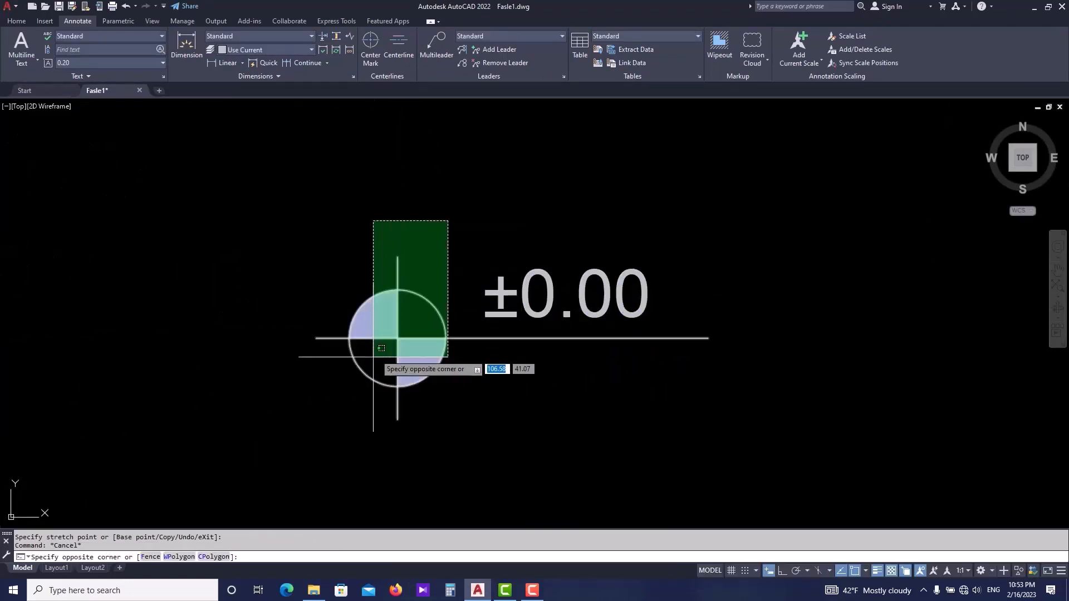
{"action": "left_click", "coordinate": [262, 444]}
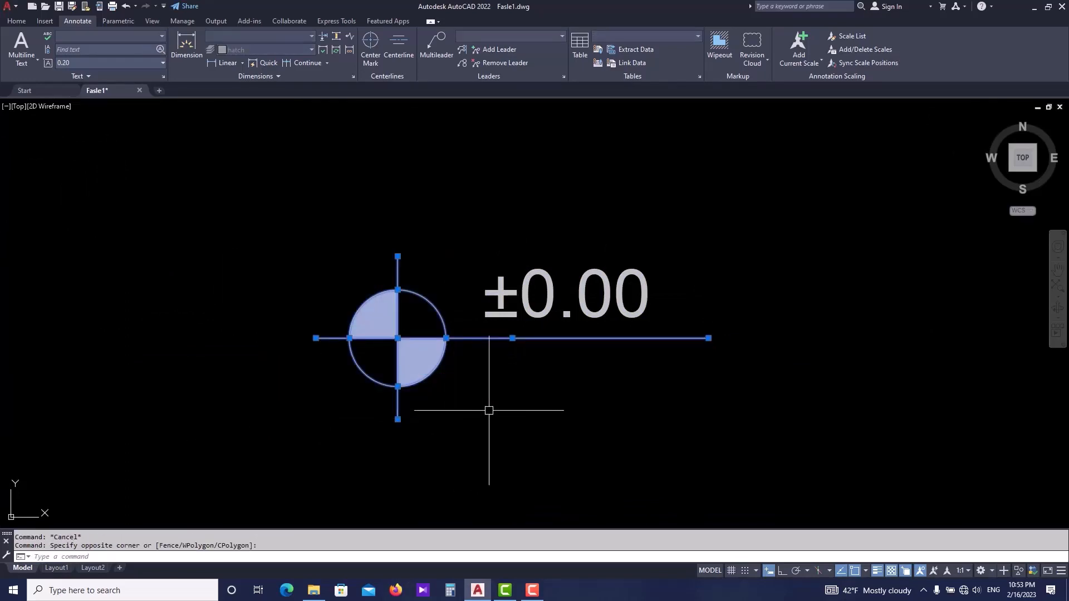
{"action": "key", "text": "Return"}
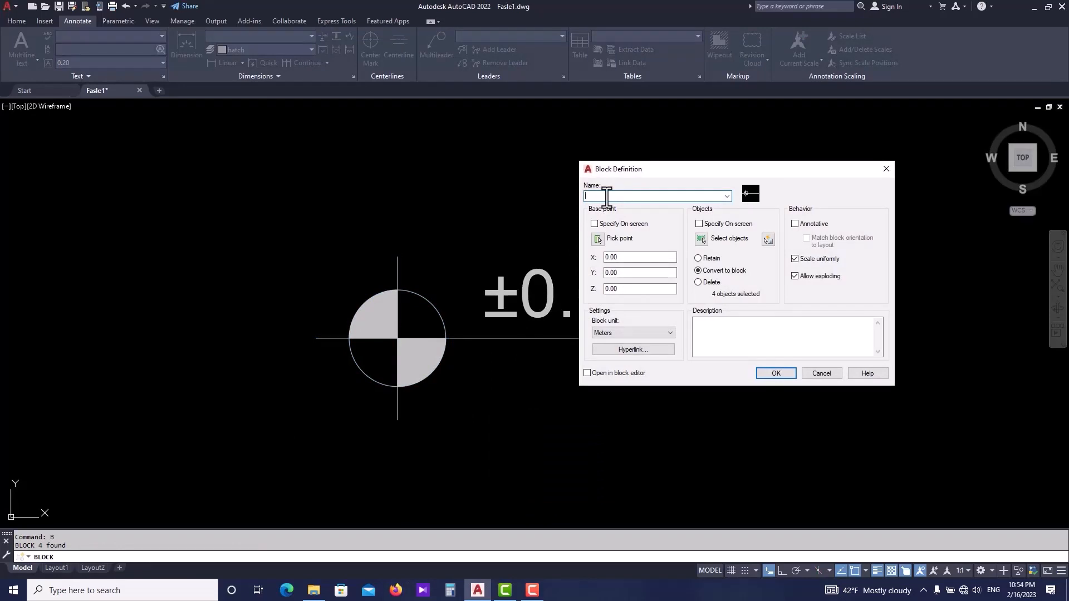
{"action": "left_click", "coordinate": [598, 239]}
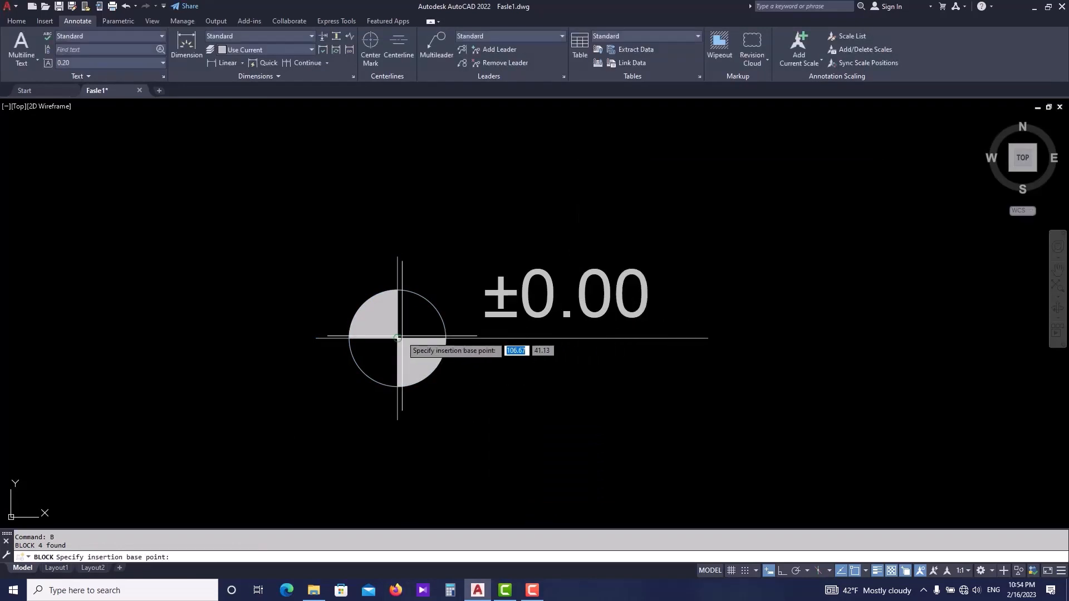
{"action": "left_click", "coordinate": [397, 338]}
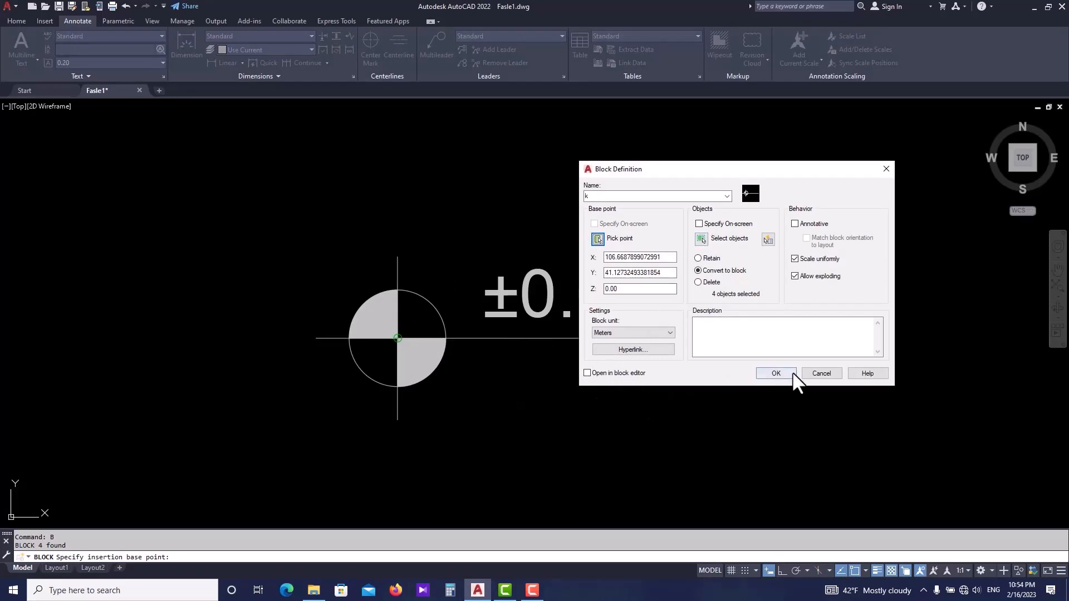
{"action": "left_click", "coordinate": [779, 374]}
- Copy the k block from its circle centre onto the floor plan, beside the corridor left of the central courtyard
{"action": "scroll", "coordinate": [526, 371], "scroll_direction": "down", "scroll_amount": 5}
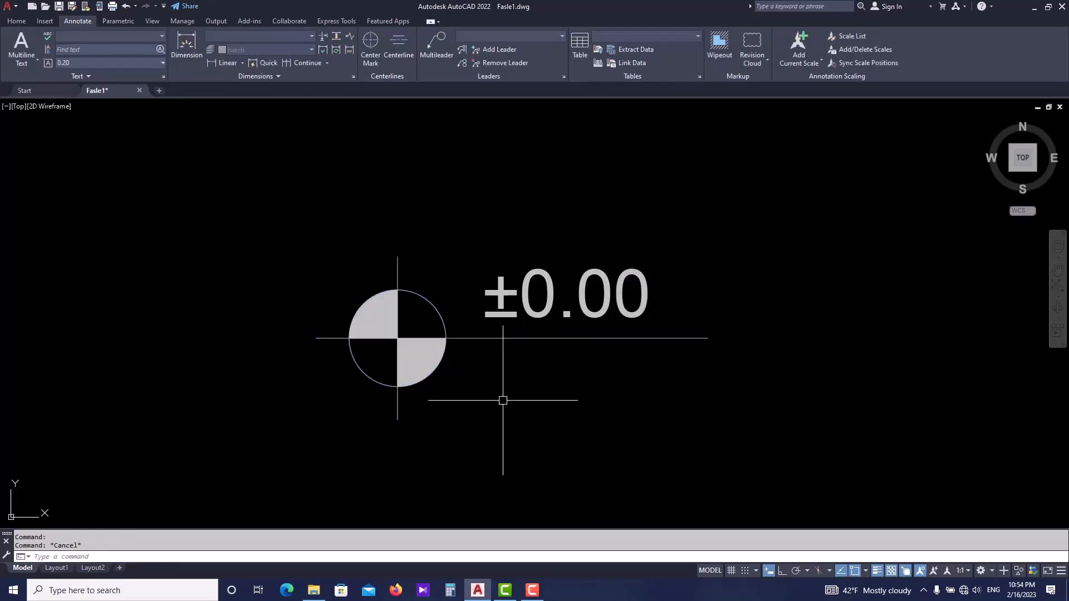
{"action": "key", "text": "Escape"}
{"action": "left_click_drag", "start_coordinate": [652, 313], "coordinate": [407, 403]}
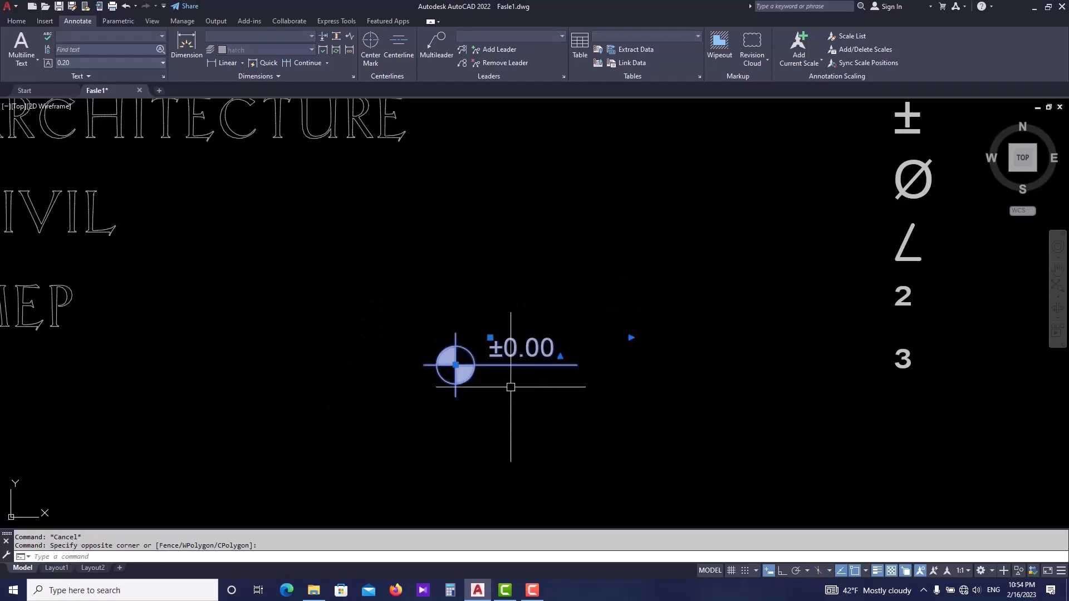
{"action": "right_click", "coordinate": [529, 396]}
{"action": "left_click", "coordinate": [557, 439]}
{"action": "left_click", "coordinate": [513, 367]}
{"action": "scroll", "coordinate": [513, 379], "scroll_direction": "down", "scroll_amount": 5}
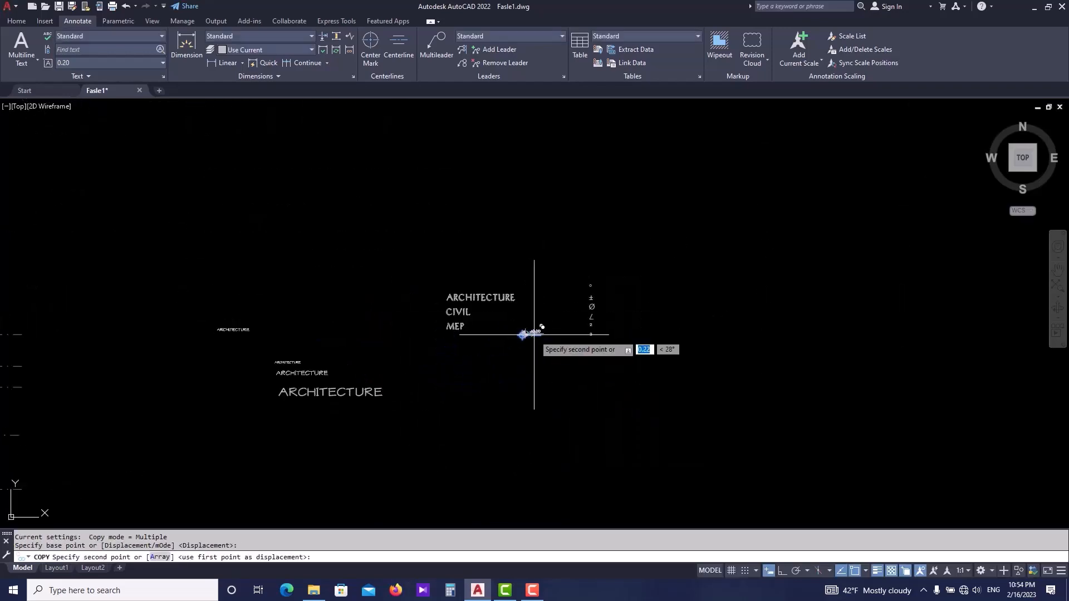
{"action": "scroll", "coordinate": [418, 370], "scroll_direction": "left", "scroll_amount": 10}
{"action": "scroll", "coordinate": [414, 365], "scroll_direction": "left", "scroll_amount": 10}
{"action": "scroll", "coordinate": [423, 367], "scroll_direction": "down", "scroll_amount": 4}
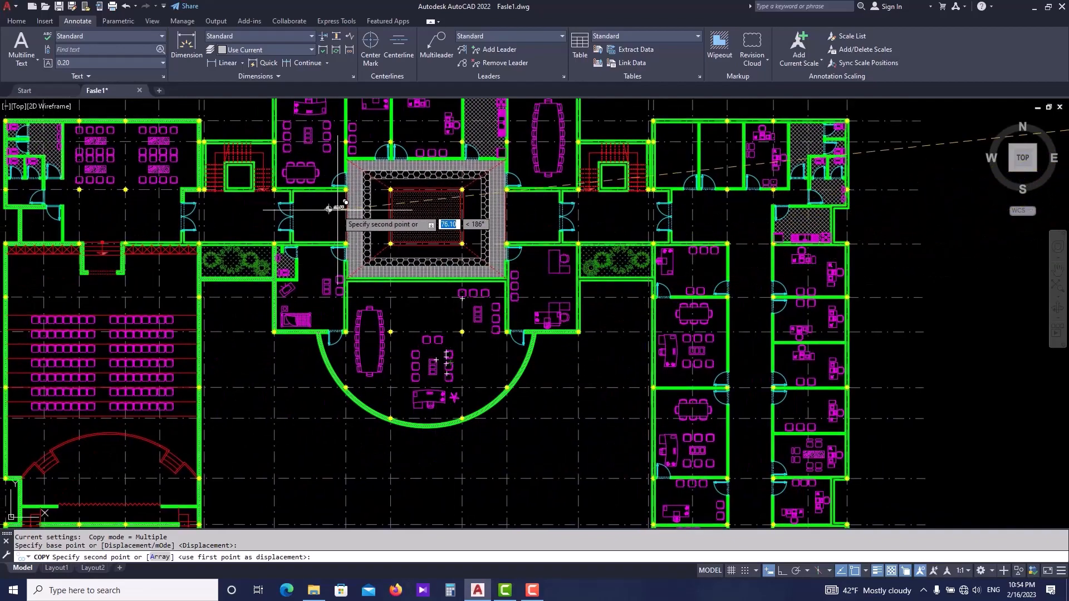
{"action": "scroll", "coordinate": [296, 210], "scroll_direction": "up", "scroll_amount": 6}
{"action": "left_click", "coordinate": [348, 233]}
- Place further copies of the level mark right of the courtyard and below the stair near the auditorium
{"action": "scroll", "coordinate": [345, 262], "scroll_direction": "down", "scroll_amount": 2}
{"action": "scroll", "coordinate": [463, 297], "scroll_direction": "right", "scroll_amount": 10}
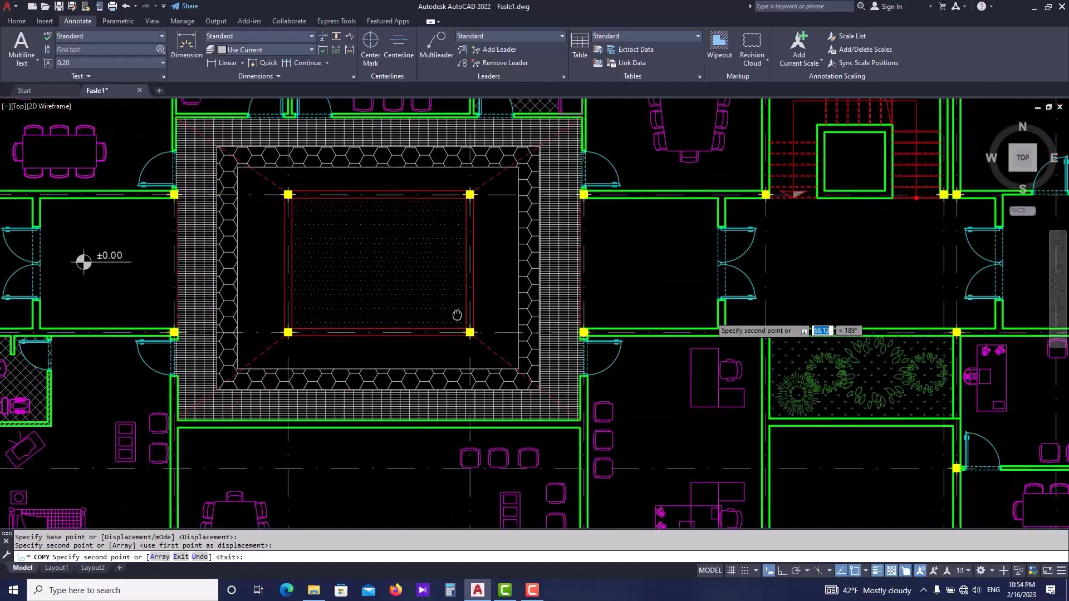
{"action": "left_click", "coordinate": [657, 259]}
{"action": "scroll", "coordinate": [473, 307], "scroll_direction": "down", "scroll_amount": 6}
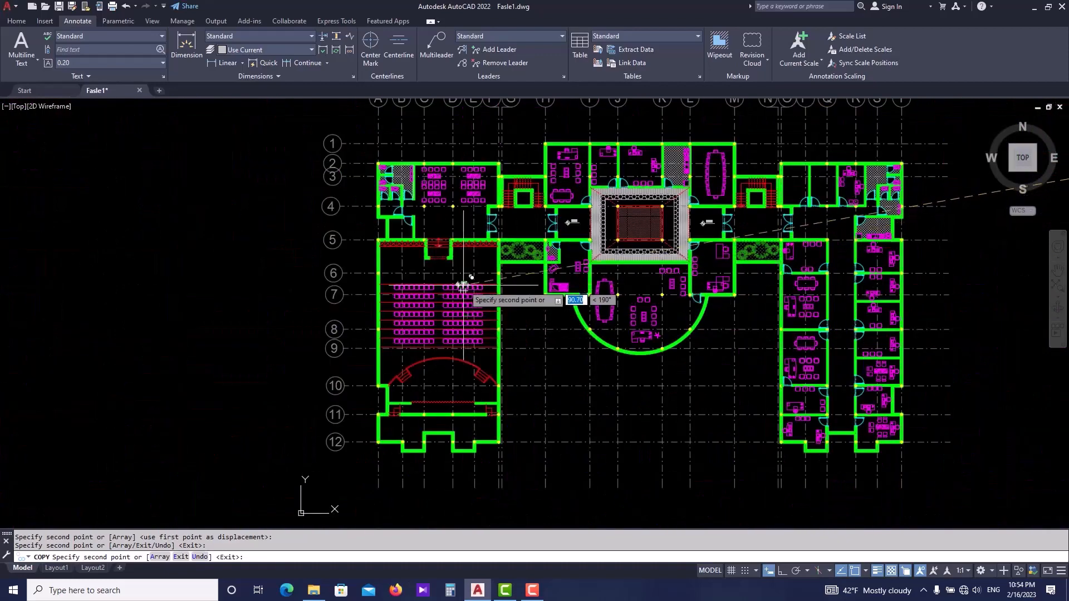
{"action": "scroll", "coordinate": [465, 281], "scroll_direction": "up", "scroll_amount": 6}
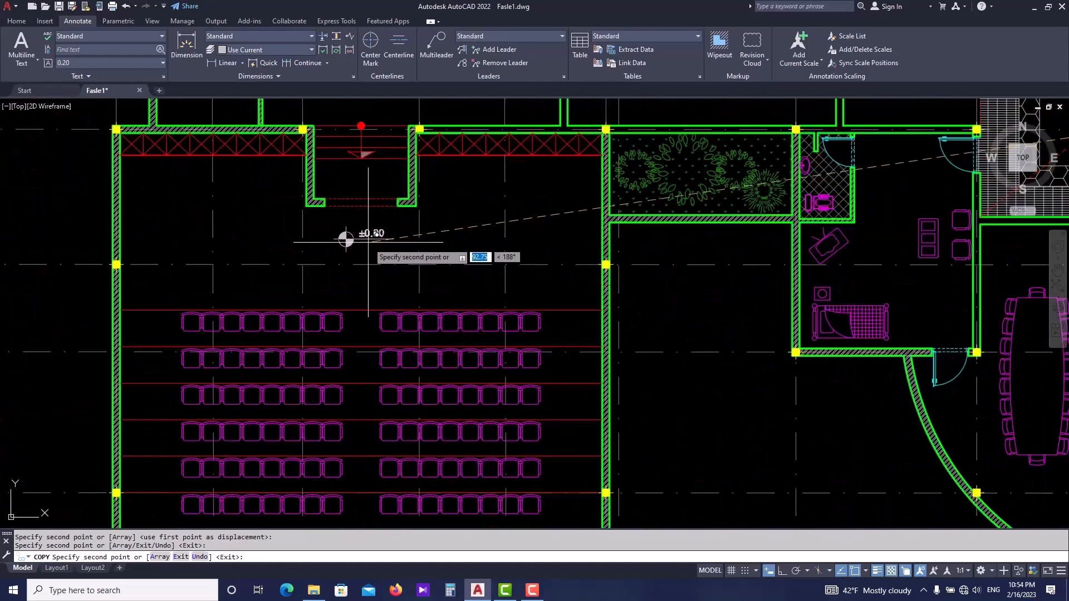
{"action": "key", "text": "Escape"}
- Switch to the Calculator app and compute 0.18 × 4
{"action": "scroll", "coordinate": [362, 243], "scroll_direction": "up", "scroll_amount": 6}
{"action": "scroll", "coordinate": [336, 174], "scroll_direction": "down", "scroll_amount": 3}
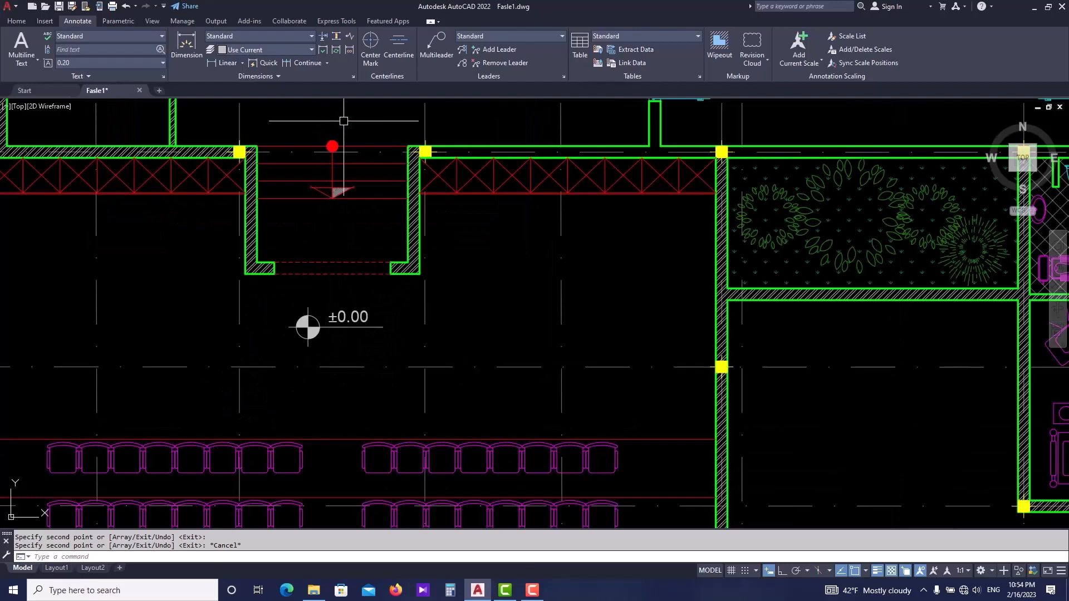
{"action": "scroll", "coordinate": [344, 145], "scroll_direction": "down", "scroll_amount": 3}
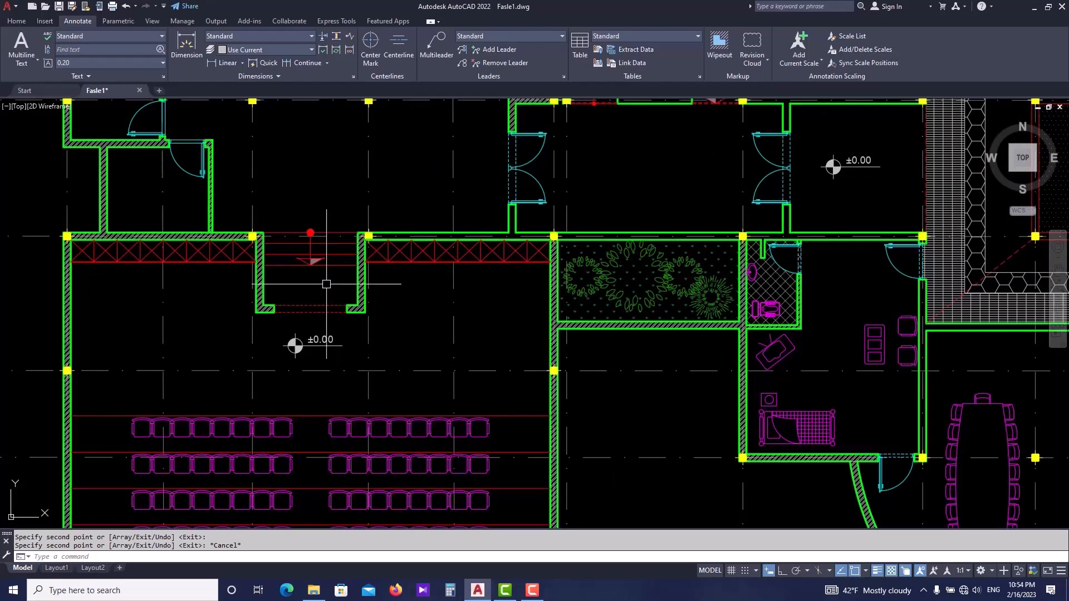
{"action": "scroll", "coordinate": [344, 238], "scroll_direction": "up", "scroll_amount": 7}
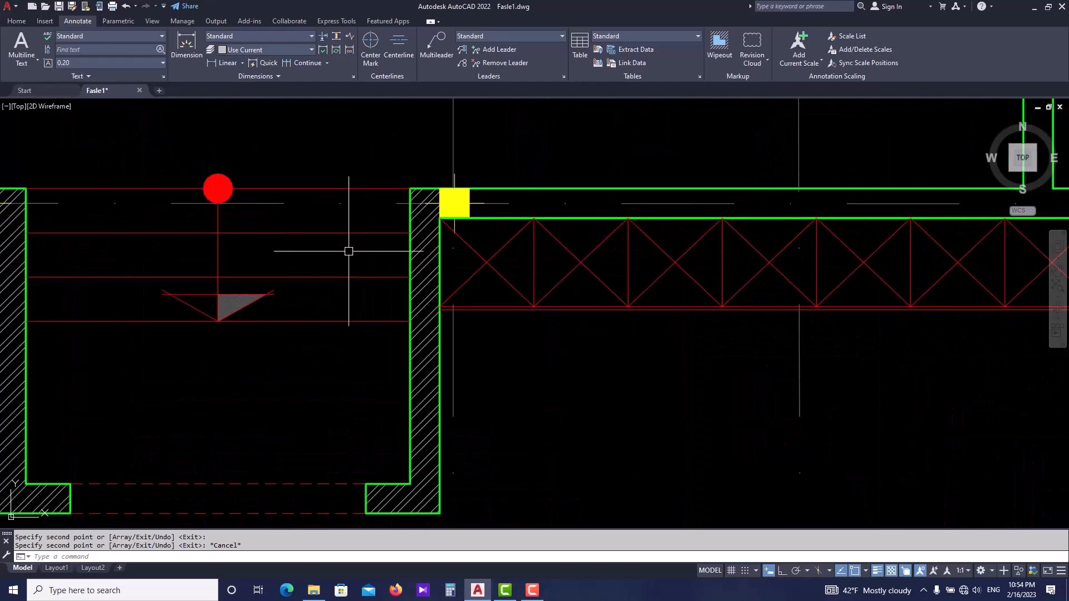
{"action": "left_click", "coordinate": [450, 590]}
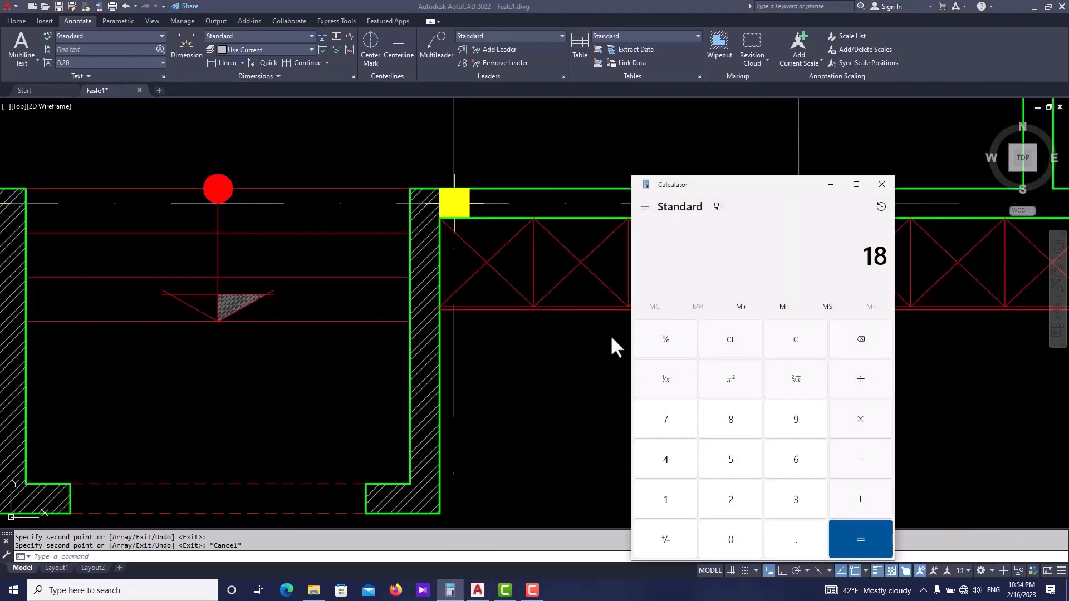
{"action": "type", "text": "0.18 × 4"}
{"action": "key", "text": "Return"}
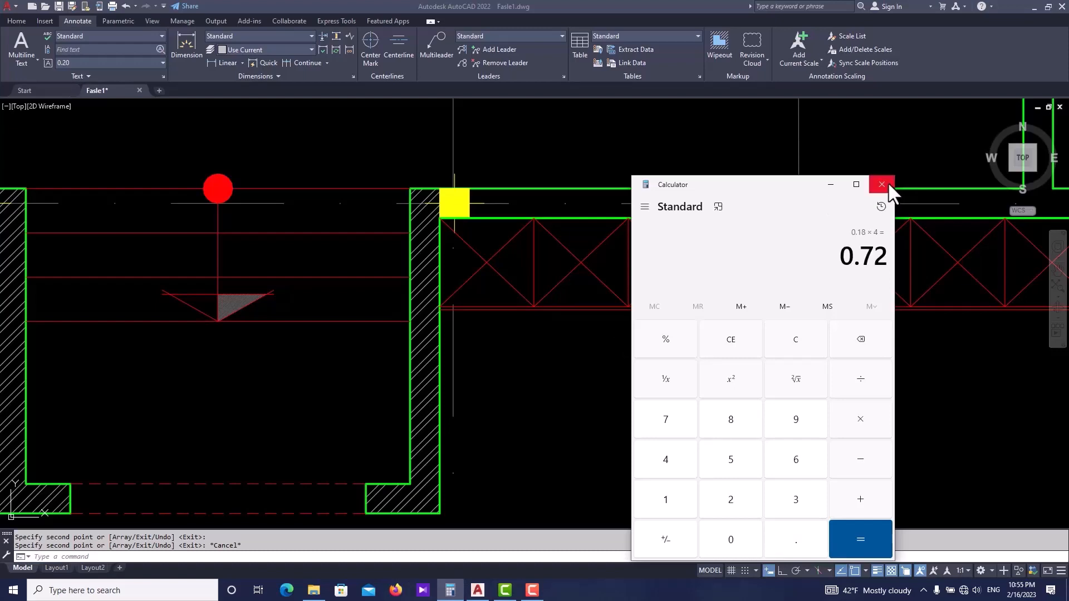
{"action": "left_click", "coordinate": [887, 183]}
- Edit the level text below the auditorium stair to read -0.72
{"action": "scroll", "coordinate": [490, 301], "scroll_direction": "down", "scroll_amount": 5}
{"action": "scroll", "coordinate": [415, 405], "scroll_direction": "up", "scroll_amount": 5}
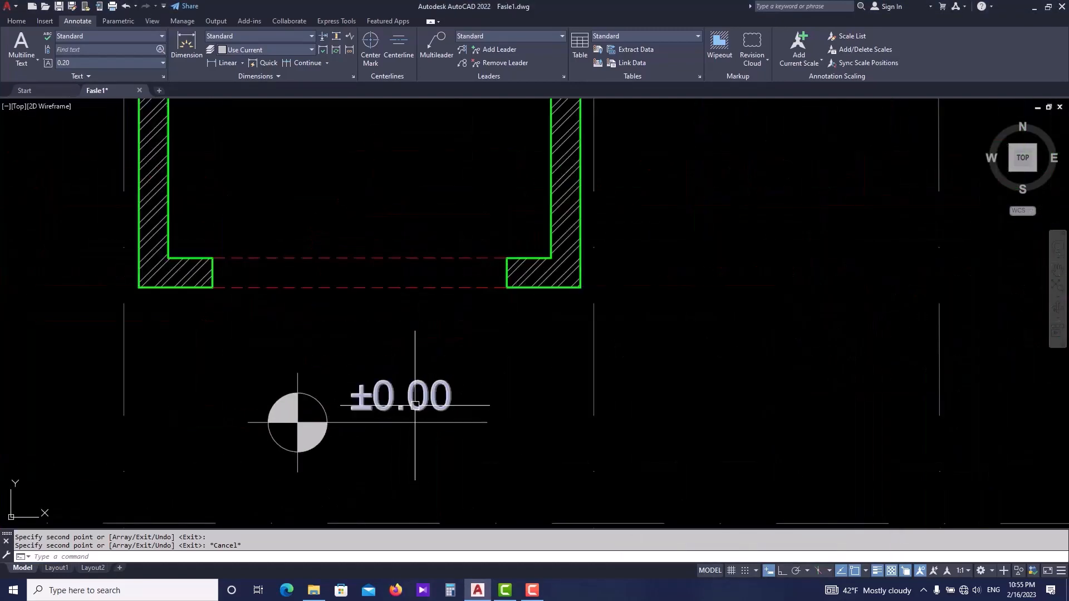
{"action": "left_click", "coordinate": [414, 405]}
{"action": "double_click", "coordinate": [407, 399]}
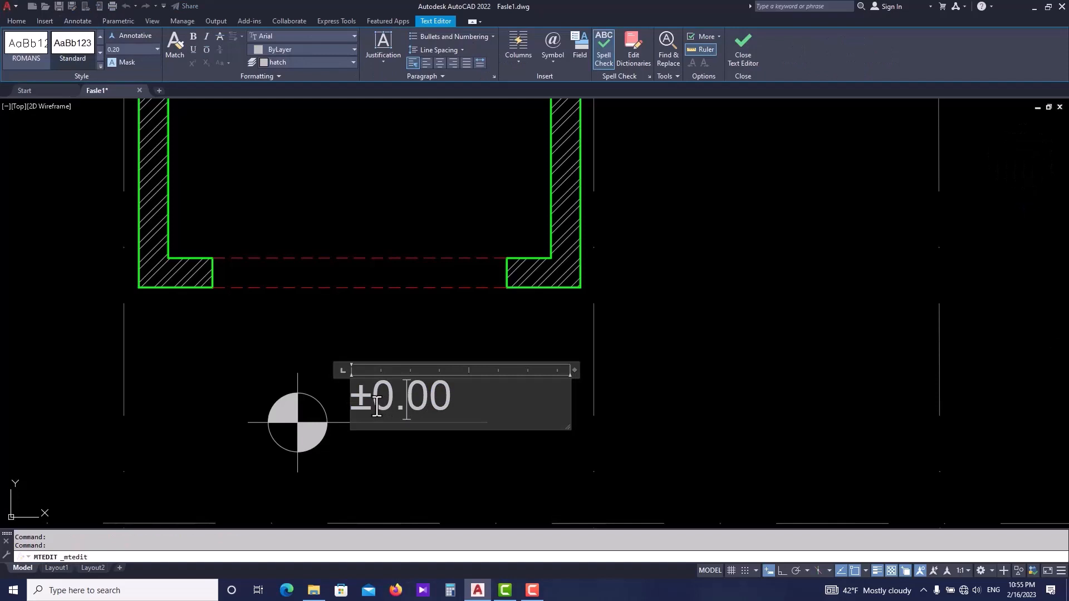
{"action": "left_click_drag", "start_coordinate": [372, 404], "coordinate": [349, 404]}
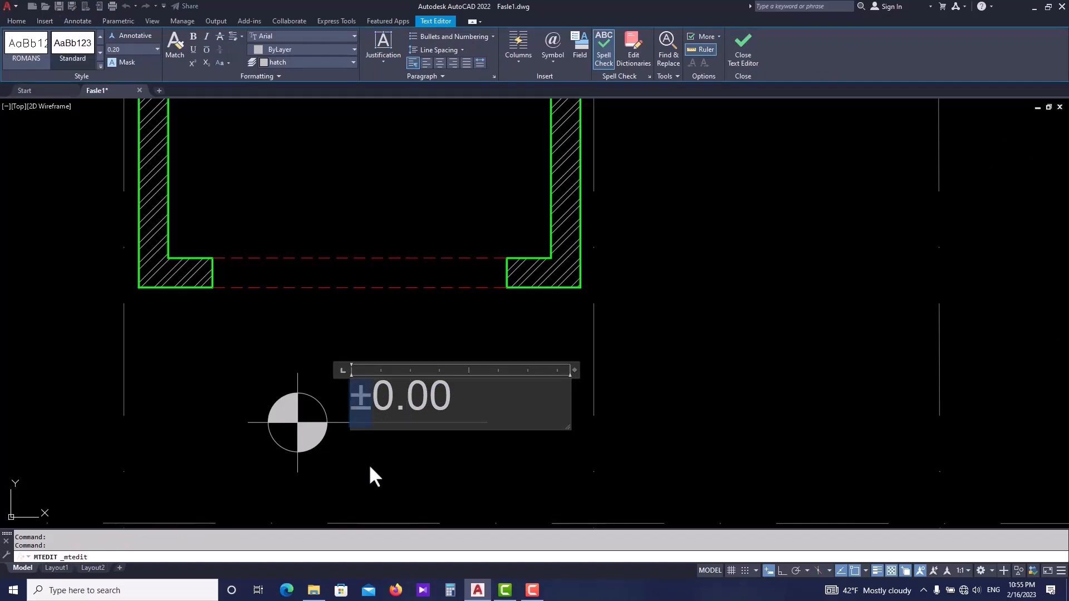
{"action": "key", "text": "Delete"}
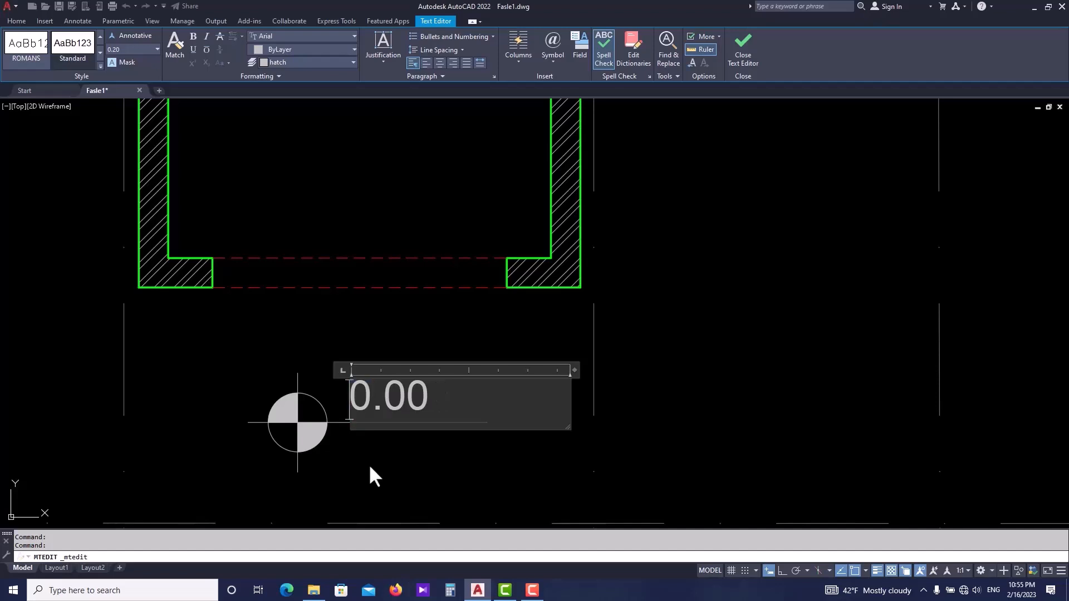
{"action": "type", "text": "-"}
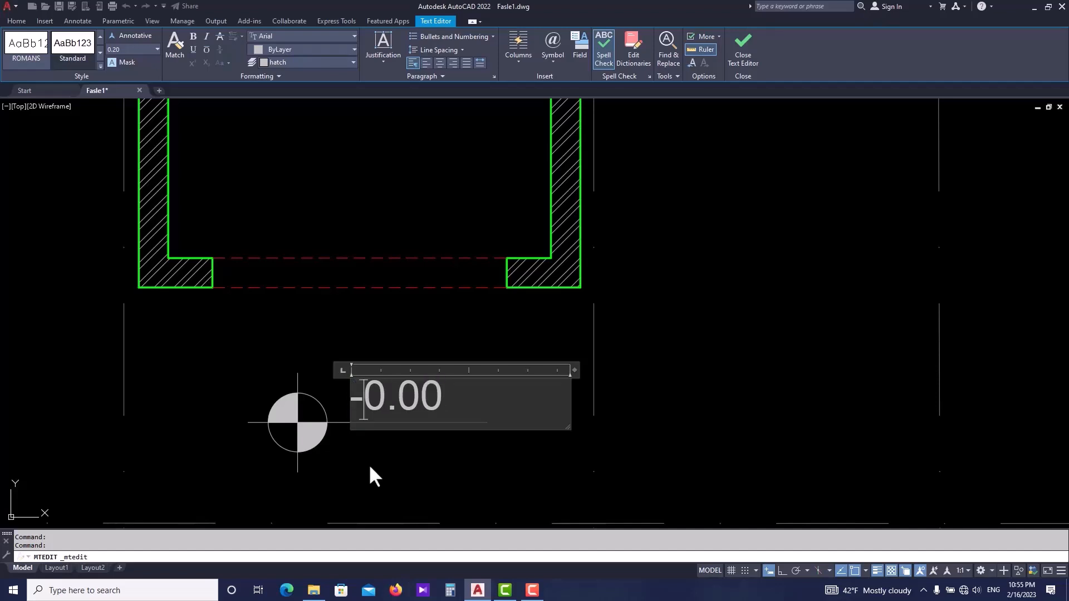
{"action": "left_click_drag", "start_coordinate": [449, 403], "coordinate": [406, 395]}
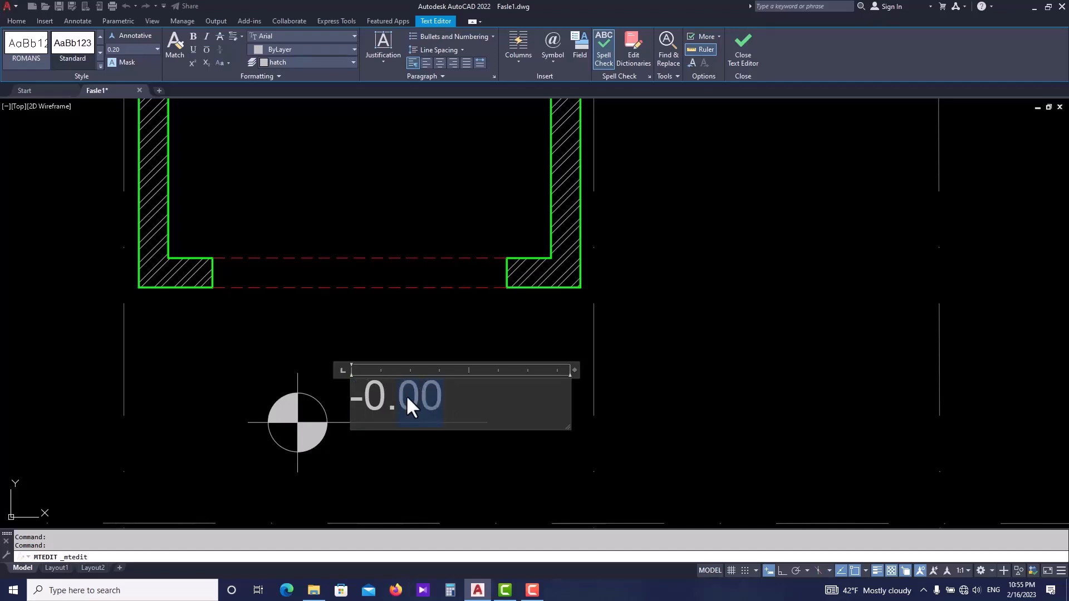
{"action": "type", "text": "72"}
{"action": "left_click", "coordinate": [413, 344]}
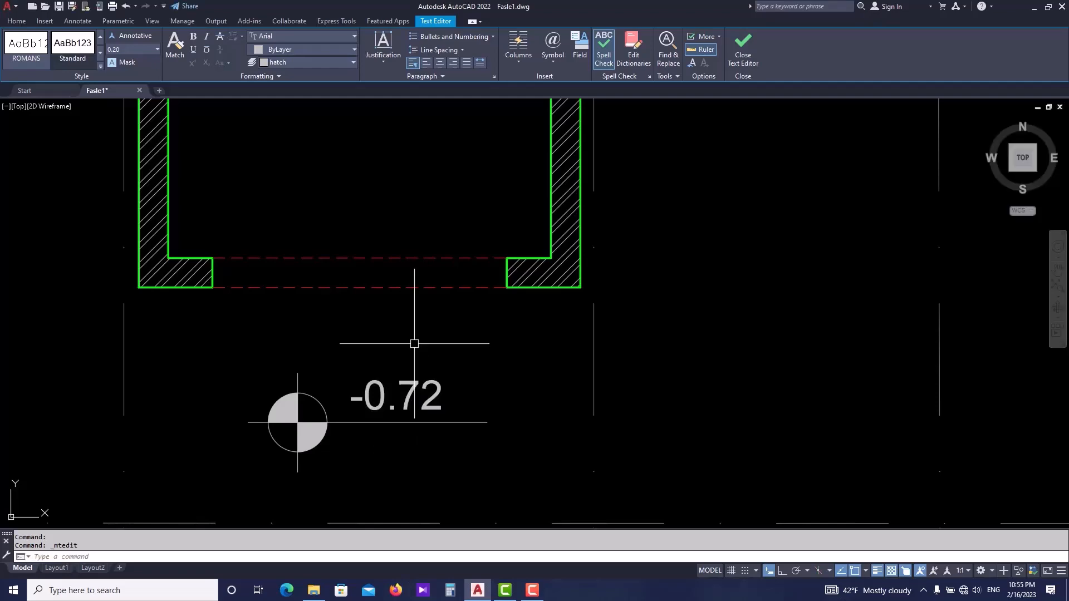
{"action": "key", "text": "Escape"}
{"action": "scroll", "coordinate": [424, 367], "scroll_direction": "down", "scroll_amount": 4}
{"action": "scroll", "coordinate": [402, 315], "scroll_direction": "down", "scroll_amount": 8}
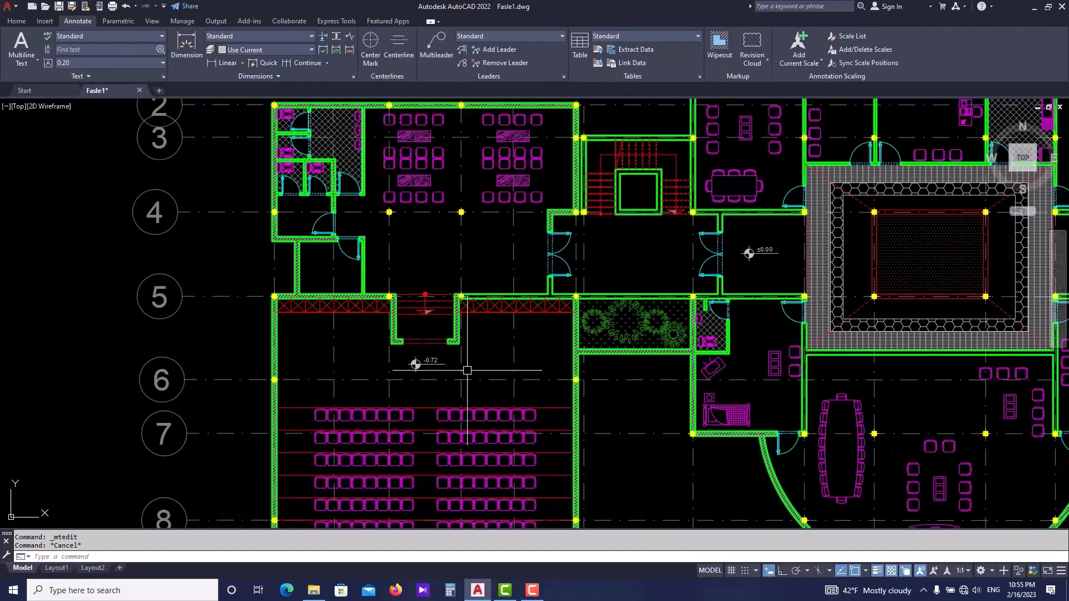
{"action": "scroll", "coordinate": [413, 276], "scroll_direction": "up", "scroll_amount": 5}
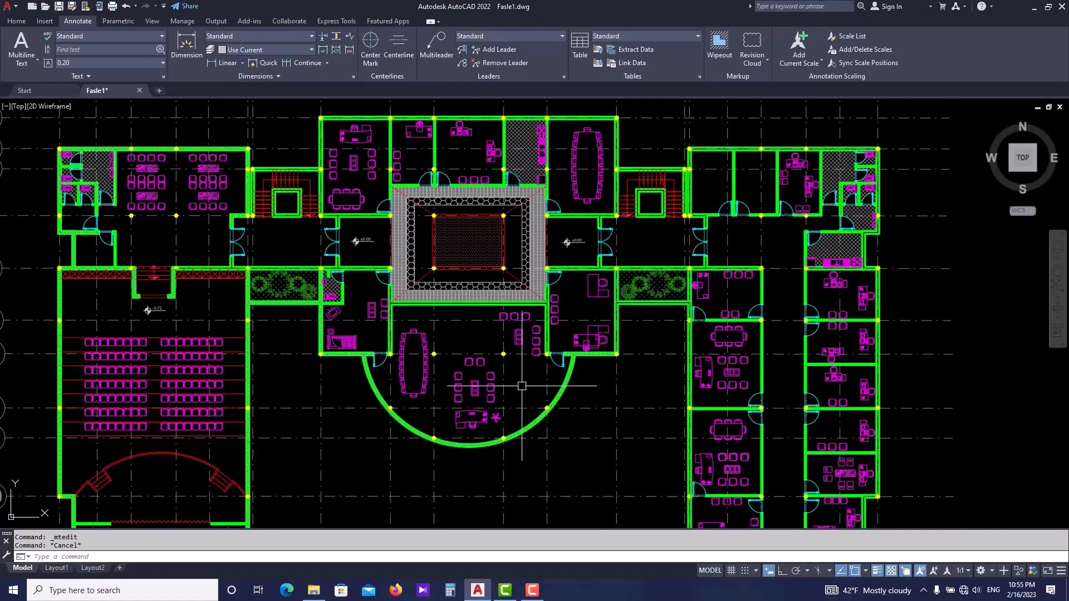
- Review the level marks across the floor plan and navigate to the ARCHITECTURE, CIVIL, MEP multiline text sample
{"action": "scroll", "coordinate": [222, 306], "scroll_direction": "up", "scroll_amount": 4}
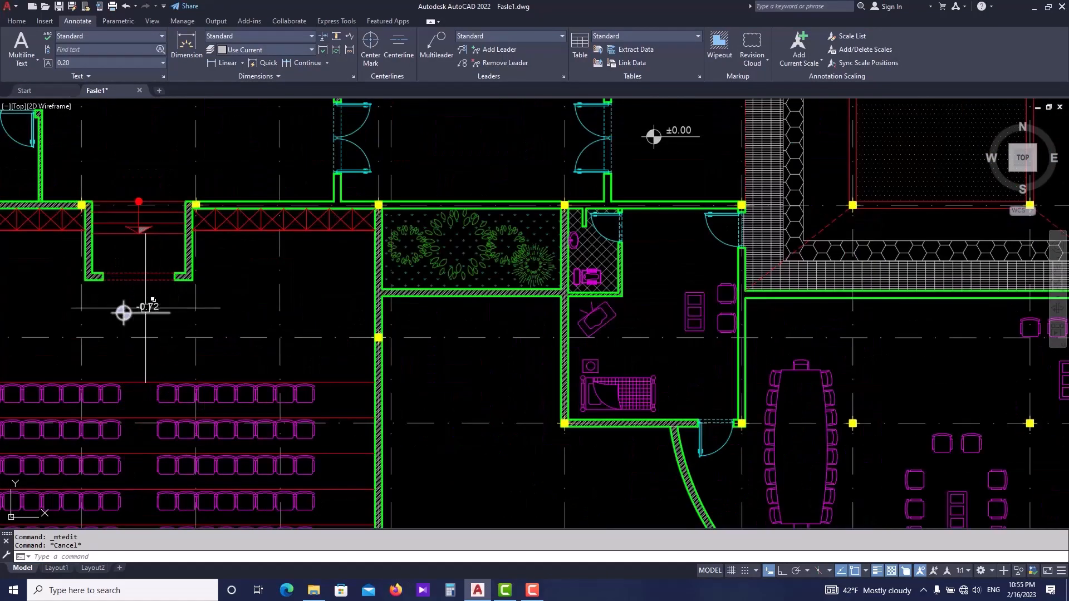
{"action": "scroll", "coordinate": [191, 305], "scroll_direction": "down", "scroll_amount": 2}
{"action": "scroll", "coordinate": [191, 304], "scroll_direction": "up", "scroll_amount": 1}
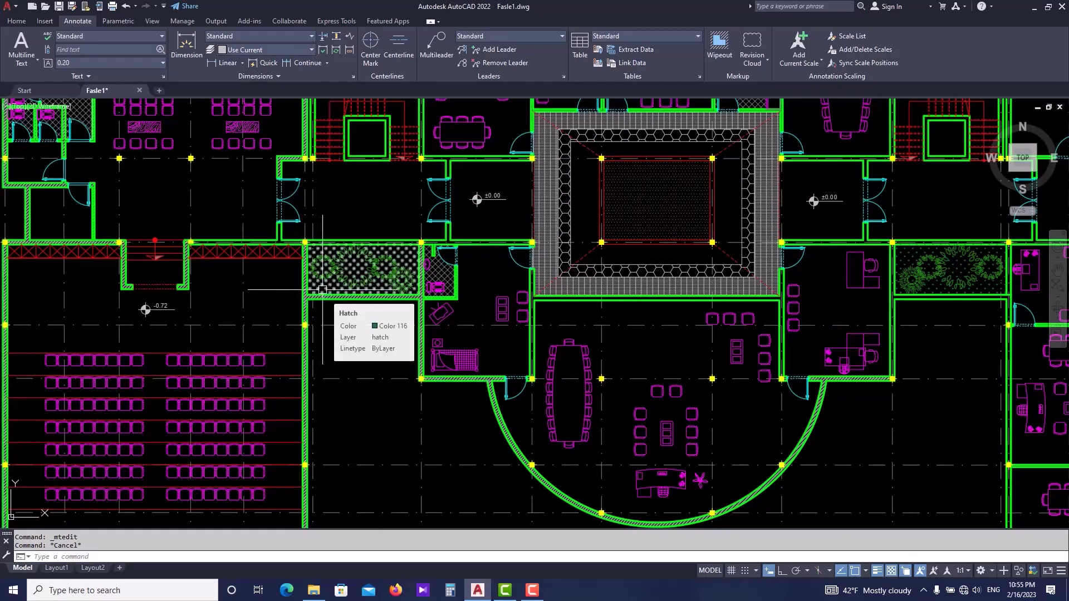
{"action": "scroll", "coordinate": [322, 289], "scroll_direction": "down", "scroll_amount": 5}
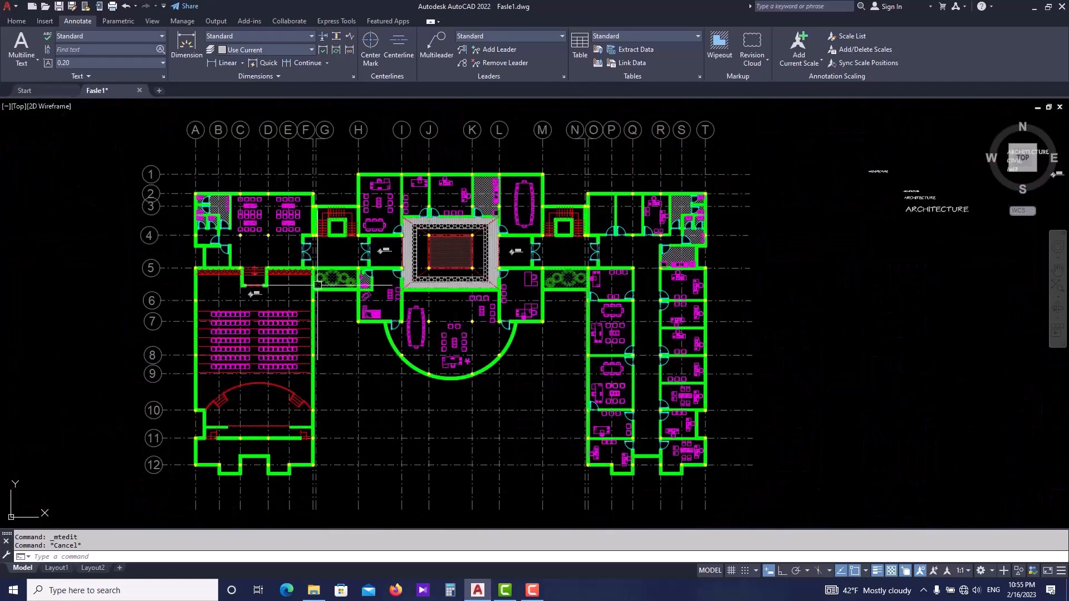
{"action": "middle_click_drag", "start_coordinate": [742, 346], "coordinate": [397, 346]}
{"action": "middle_click_drag", "start_coordinate": [762, 319], "coordinate": [501, 372]}
{"action": "scroll", "coordinate": [477, 269], "scroll_direction": "up", "scroll_amount": 8}
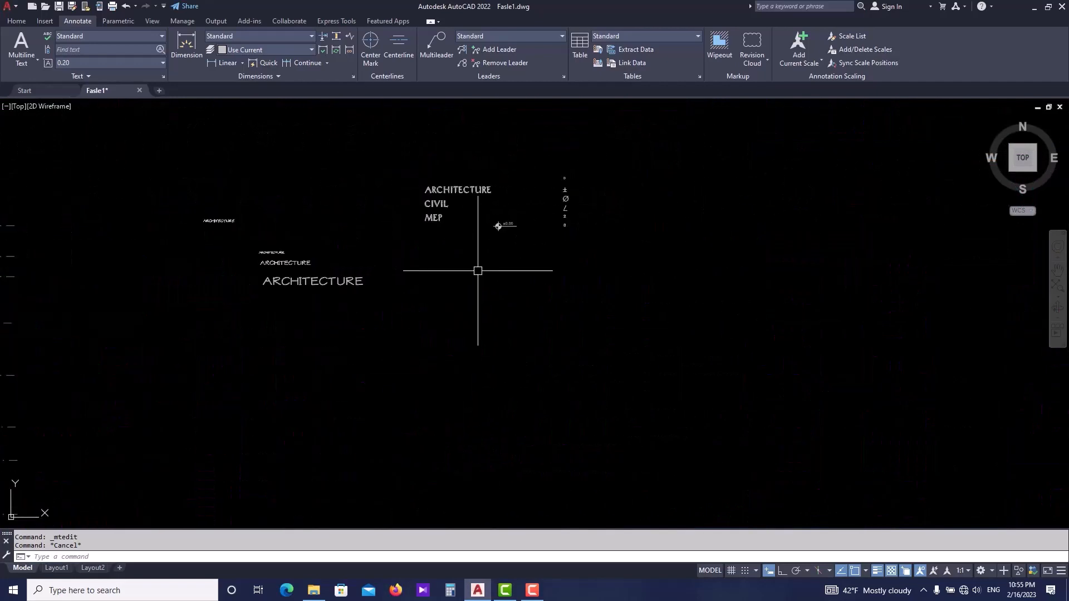
{"action": "middle_click_drag", "start_coordinate": [445, 296], "coordinate": [432, 324]}
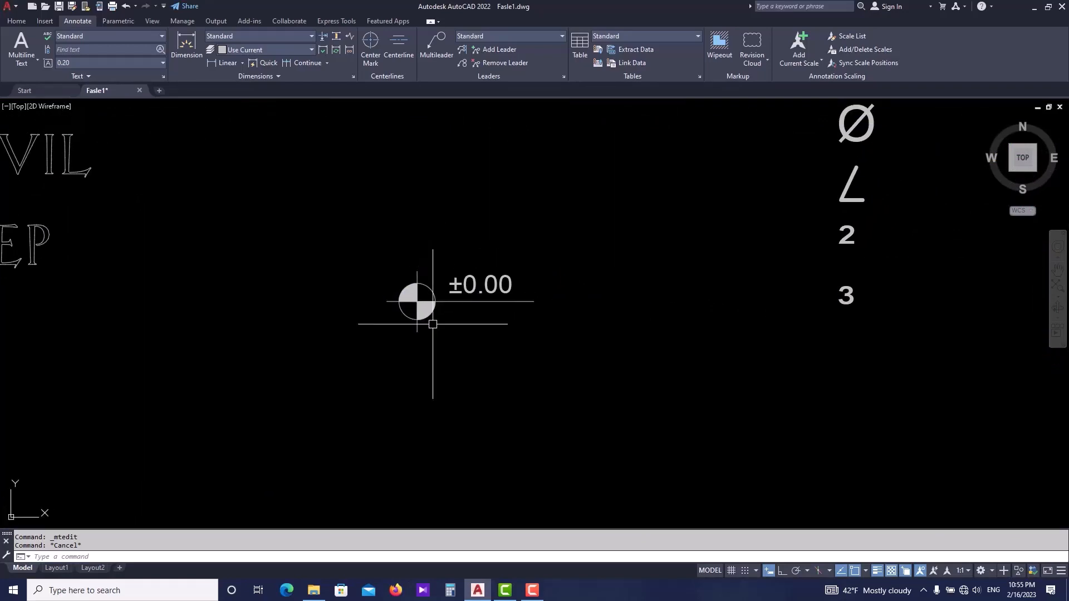
{"action": "scroll", "coordinate": [433, 324], "scroll_direction": "down", "scroll_amount": 3}
{"action": "left_click", "coordinate": [531, 591]}
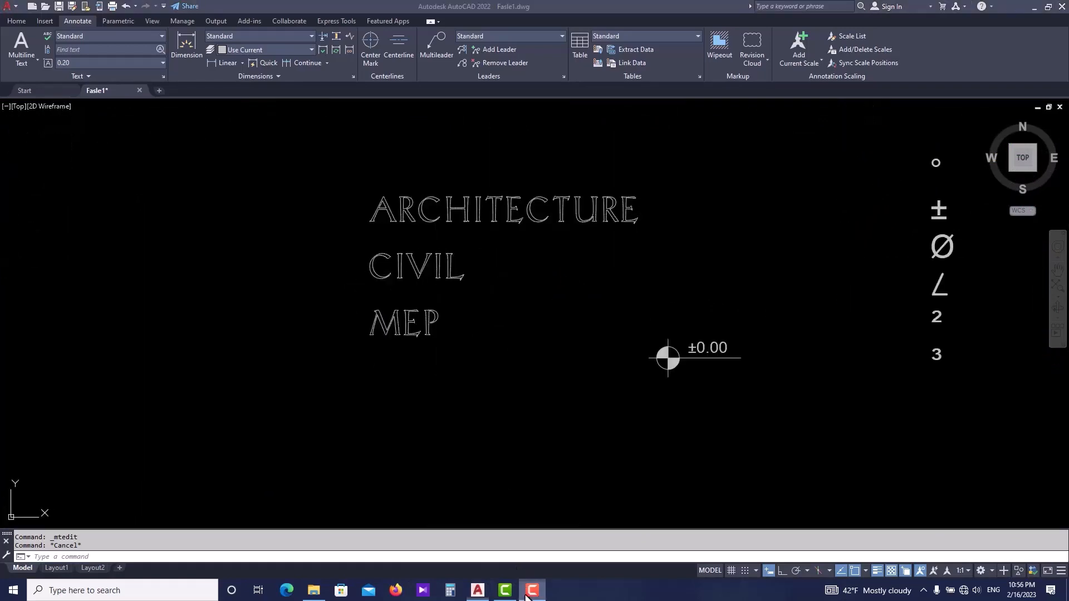
- Turn on a red background mask for the ARCHITECTURE, CIVIL, MEP multiline text
{"action": "left_click", "coordinate": [429, 278]}
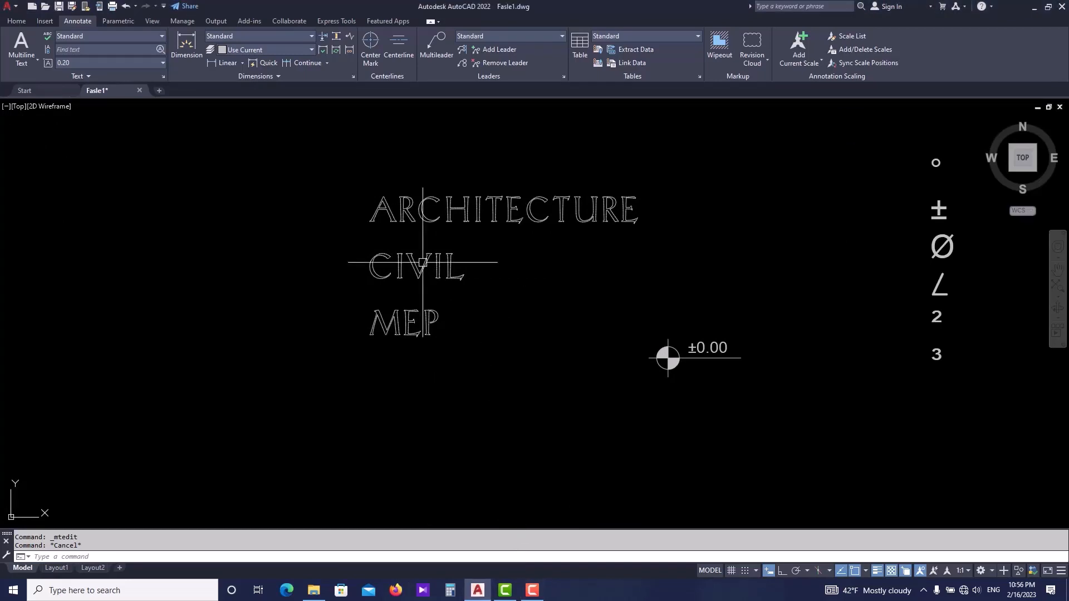
{"action": "key", "text": "ctrl+a"}
{"action": "middle_click_drag", "start_coordinate": [423, 263], "coordinate": [412, 287]}
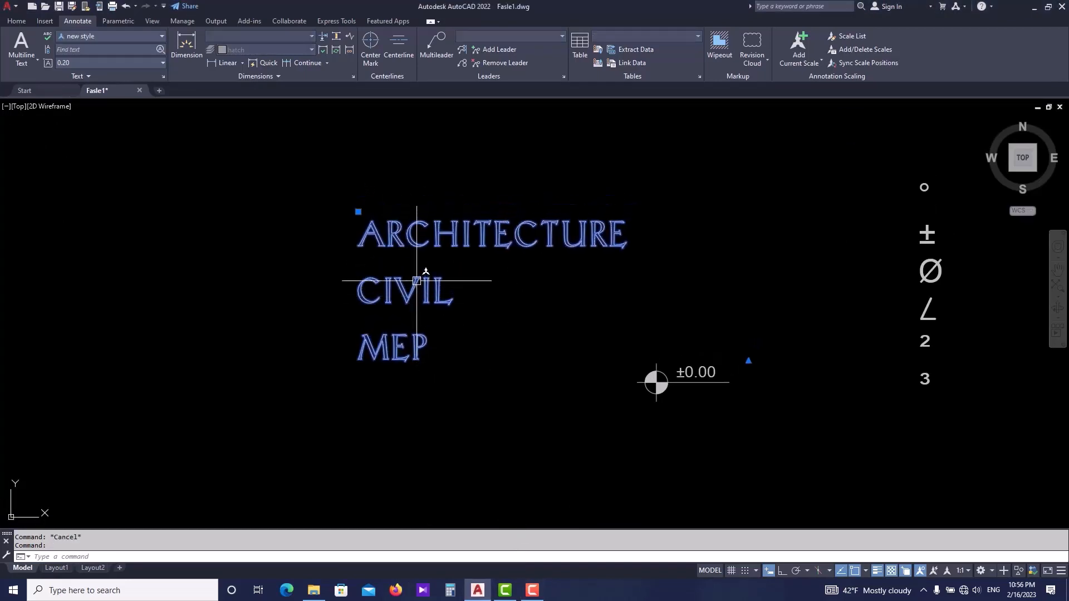
{"action": "double_click", "coordinate": [416, 283]}
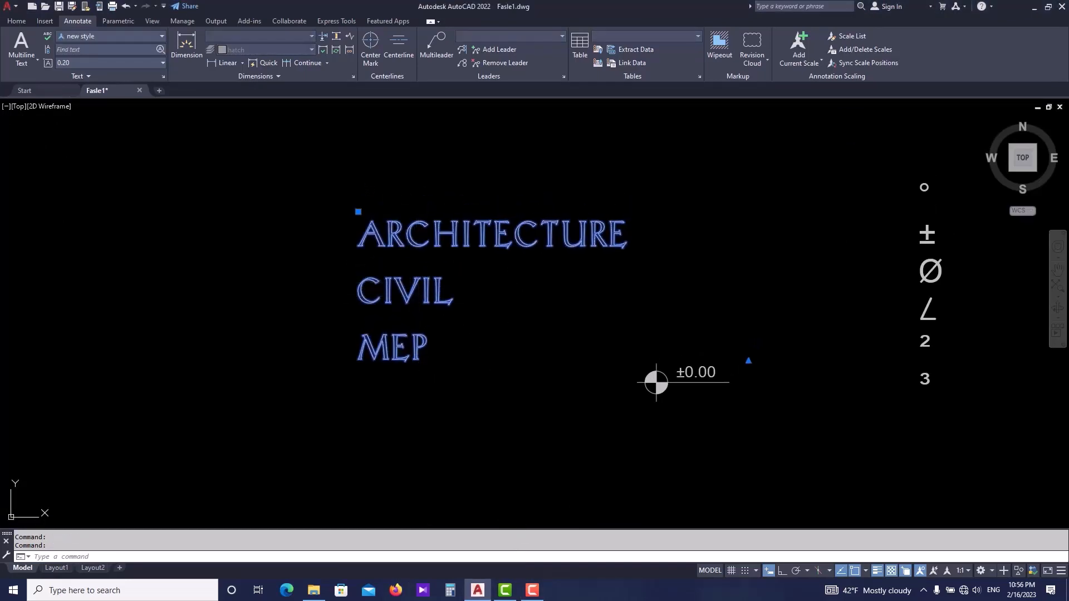
{"action": "left_click_drag", "start_coordinate": [451, 365], "coordinate": [333, 266]}
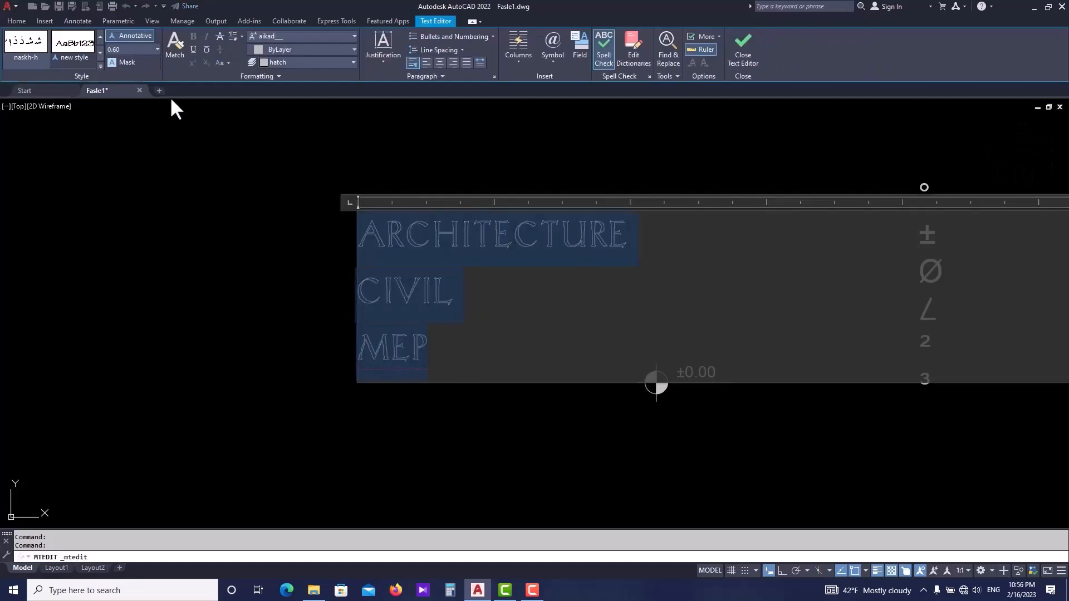
{"action": "left_click", "coordinate": [127, 63]}
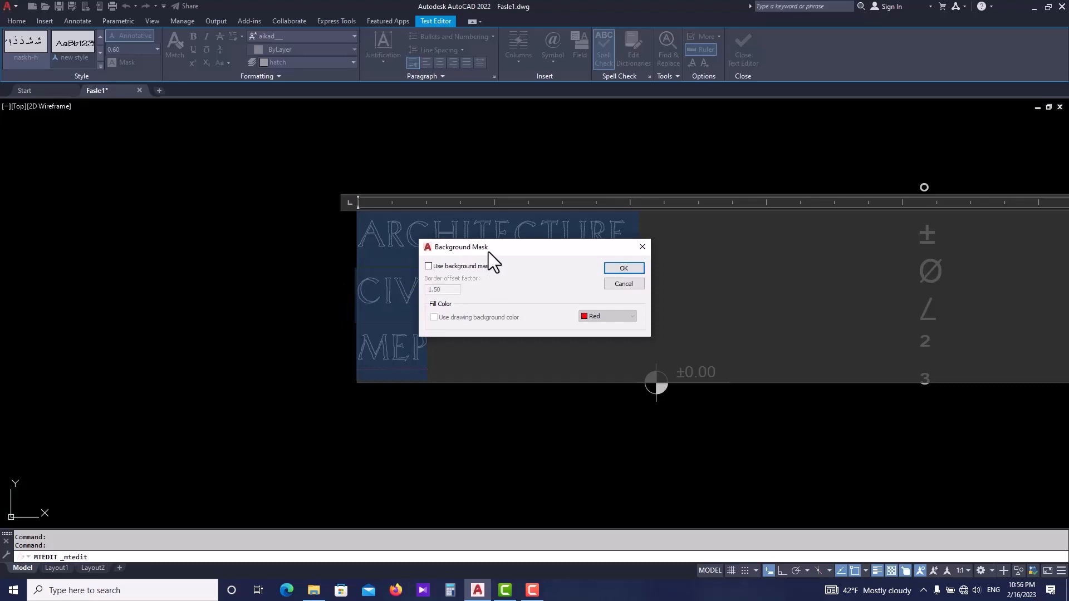
{"action": "left_click", "coordinate": [428, 266]}
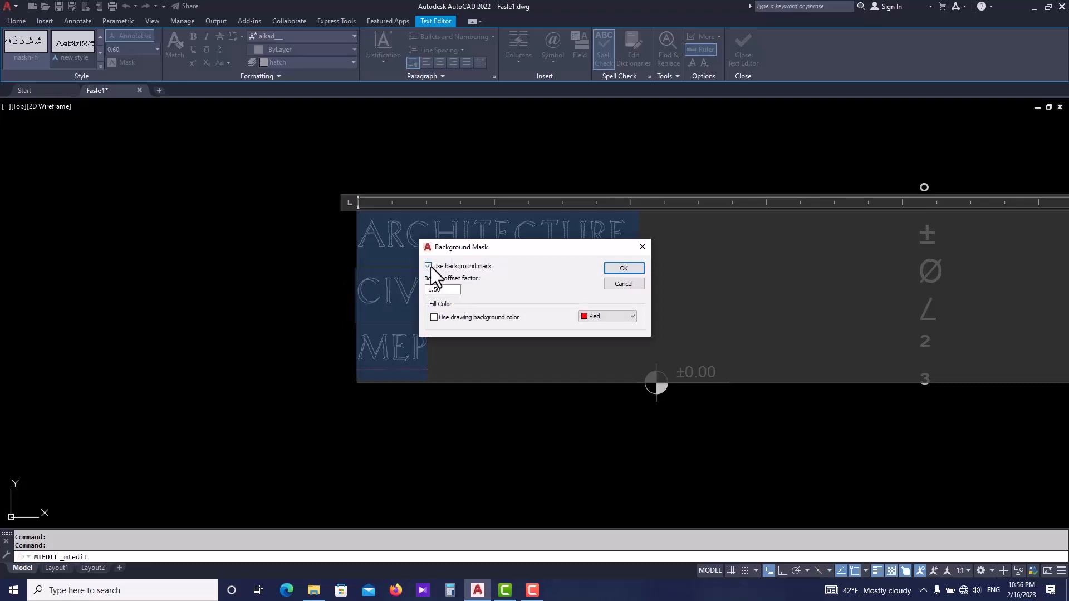
{"action": "left_click_drag", "start_coordinate": [514, 254], "coordinate": [195, 256]}
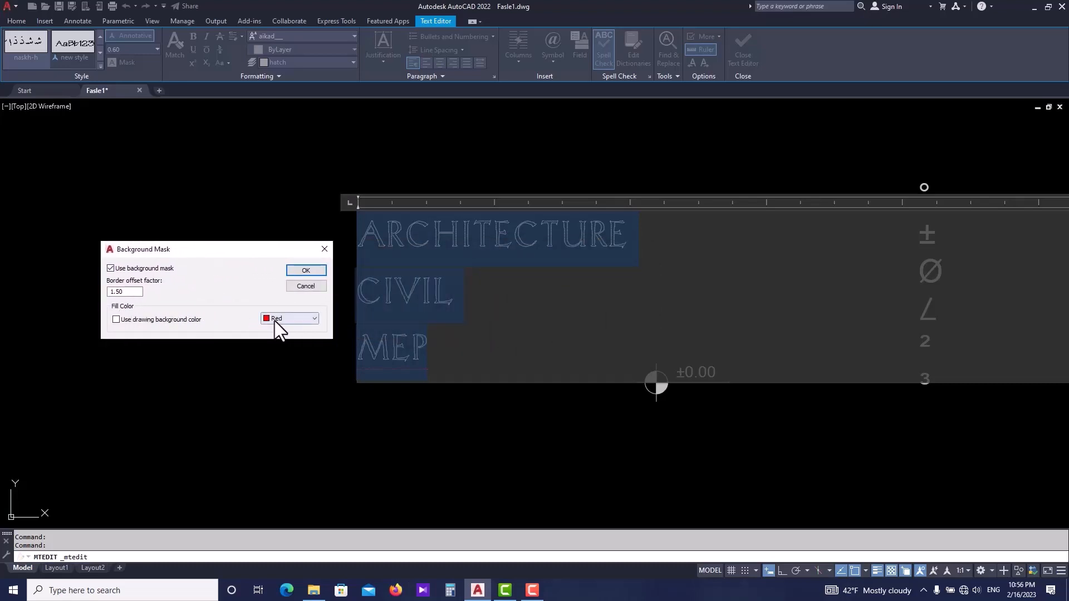
{"action": "left_click", "coordinate": [303, 271]}
{"action": "left_click", "coordinate": [272, 355]}
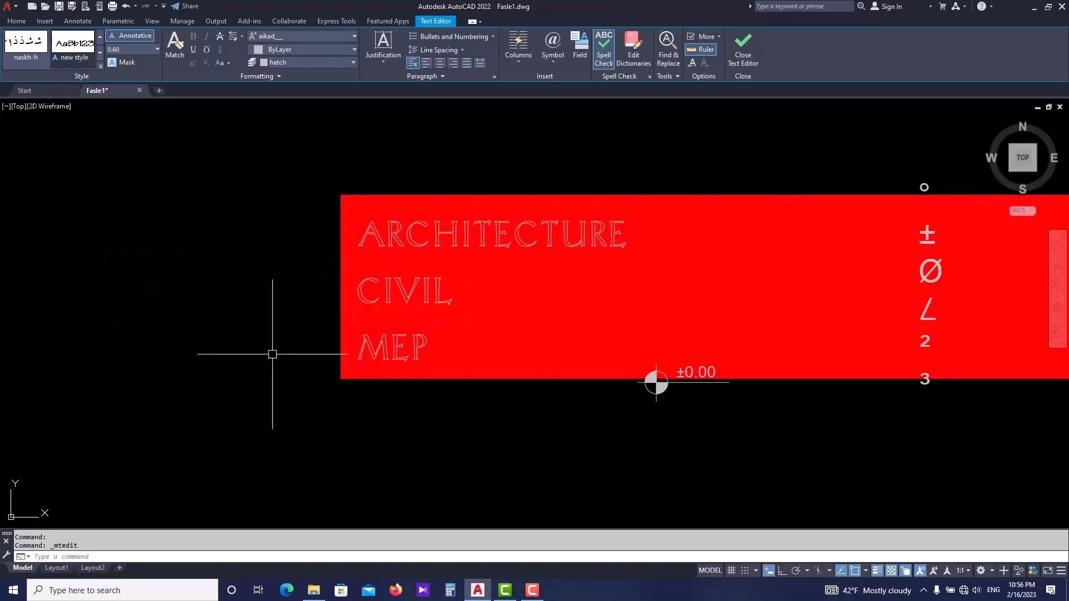
- Set the text's background mask border offset factor to 5
{"action": "scroll", "coordinate": [277, 323], "scroll_direction": "down", "scroll_amount": 2}
{"action": "scroll", "coordinate": [376, 322], "scroll_direction": "up", "scroll_amount": 2}
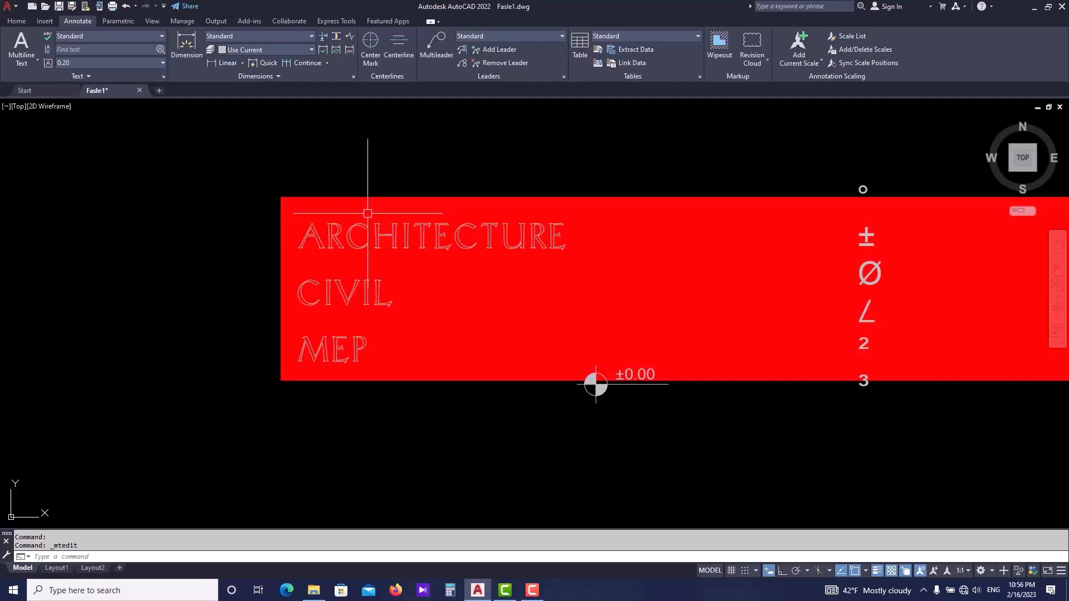
{"action": "left_click", "coordinate": [345, 201]}
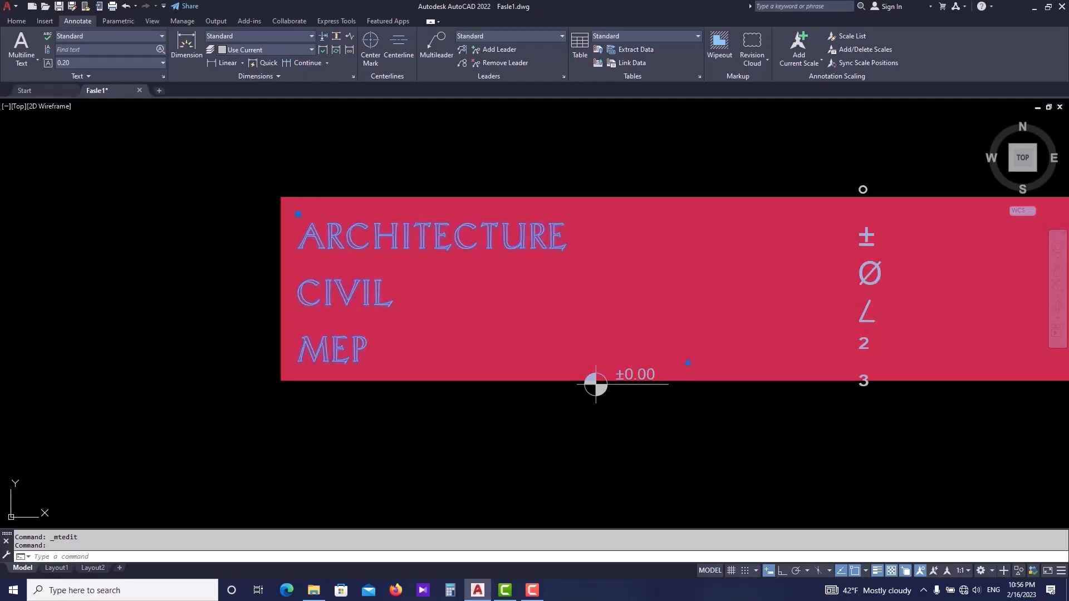
{"action": "double_click", "coordinate": [382, 363]}
{"action": "left_click_drag", "start_coordinate": [382, 363], "coordinate": [291, 239]}
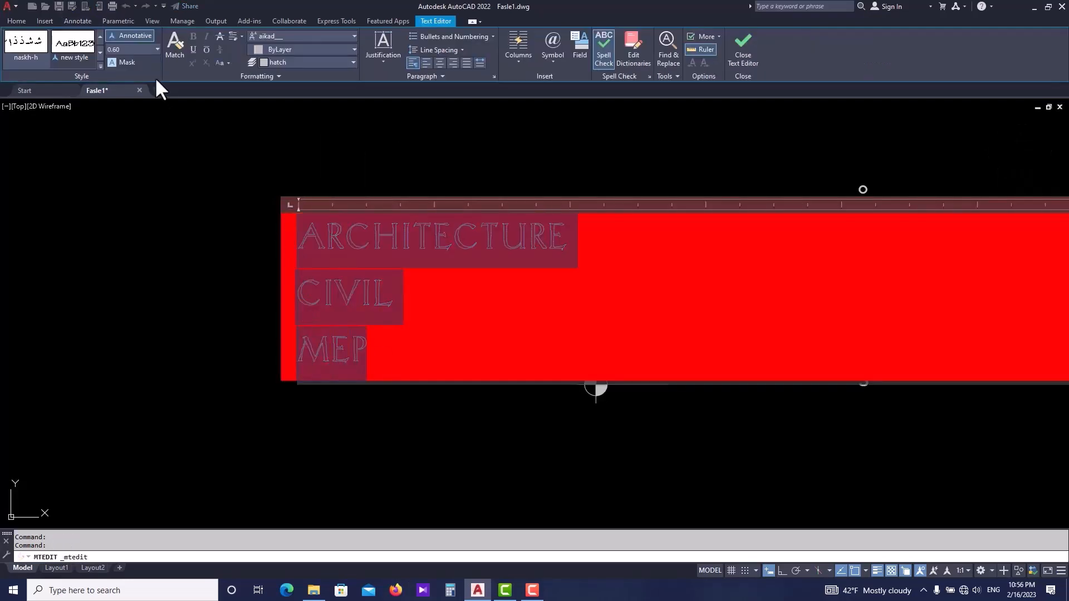
{"action": "left_click", "coordinate": [127, 61]}
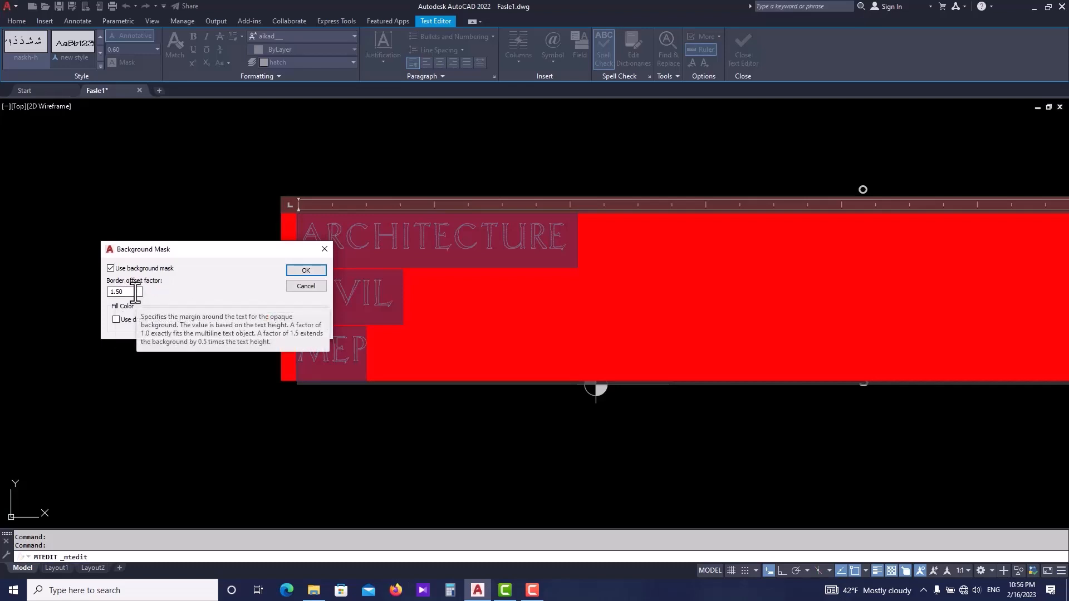
{"action": "left_click_drag", "start_coordinate": [202, 246], "coordinate": [423, 370]}
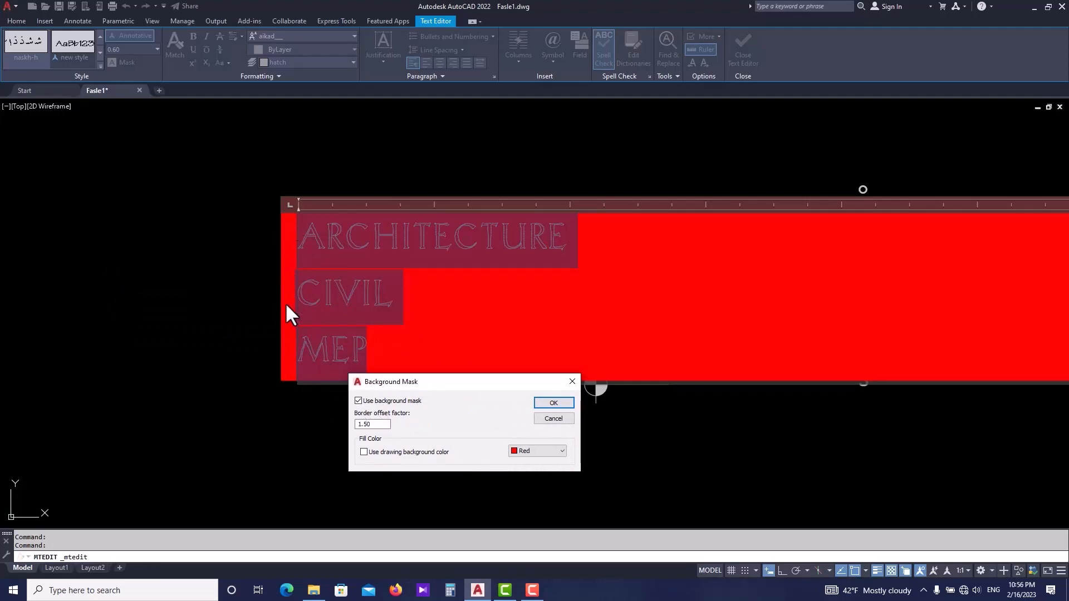
{"action": "left_click_drag", "start_coordinate": [379, 425], "coordinate": [358, 426]}
{"action": "type", "text": "5"}
{"action": "key", "text": "Return"}
- Change the background mask fill colour to Cyan
{"action": "scroll", "coordinate": [292, 363], "scroll_direction": "down", "scroll_amount": 4}
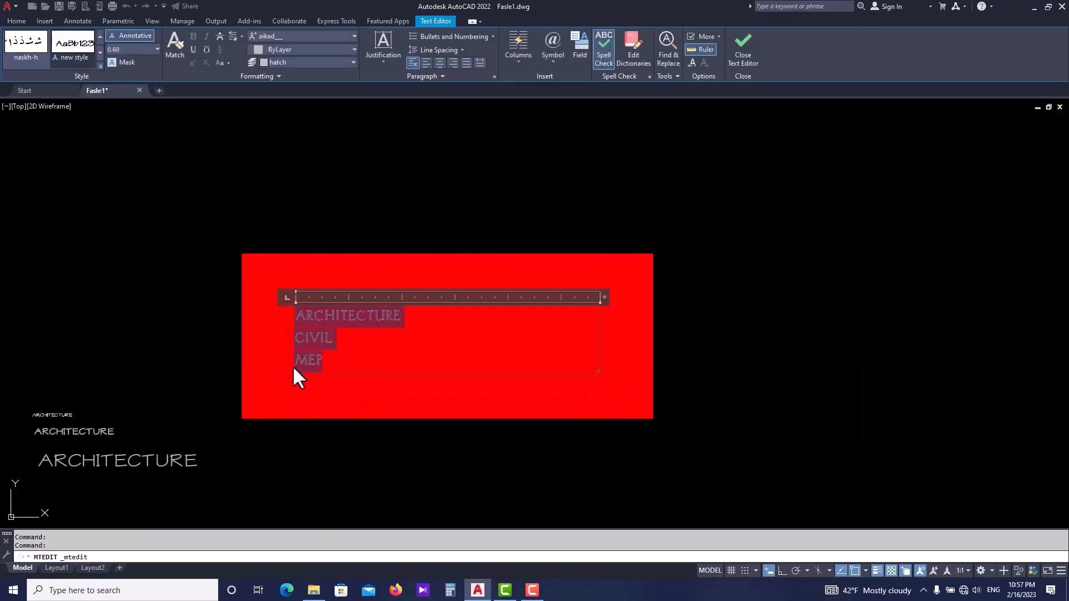
{"action": "scroll", "coordinate": [292, 356], "scroll_direction": "up", "scroll_amount": 4}
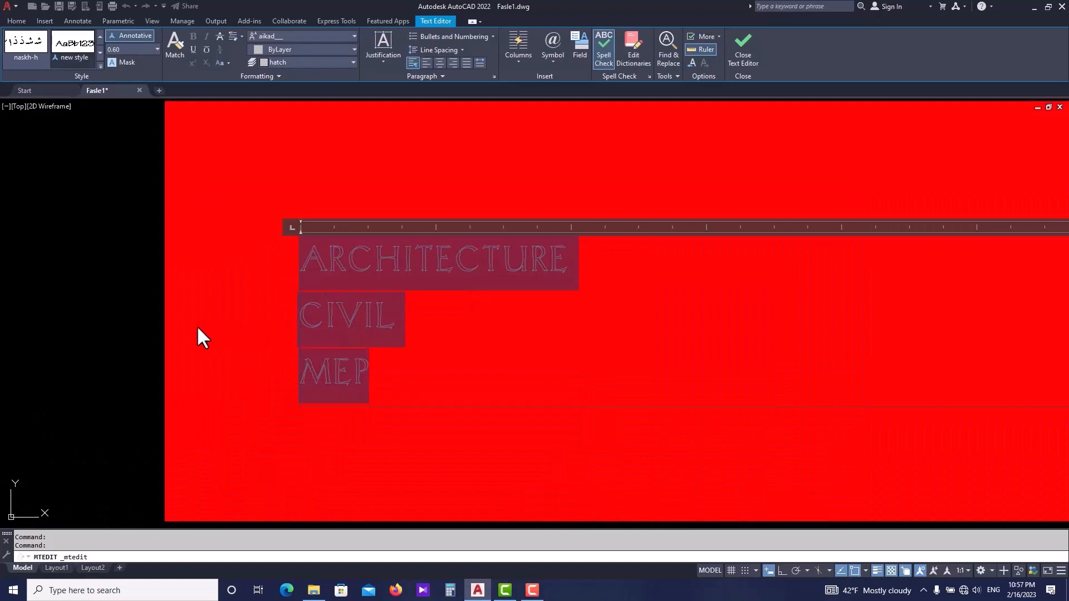
{"action": "scroll", "coordinate": [165, 326], "scroll_direction": "down", "scroll_amount": 2}
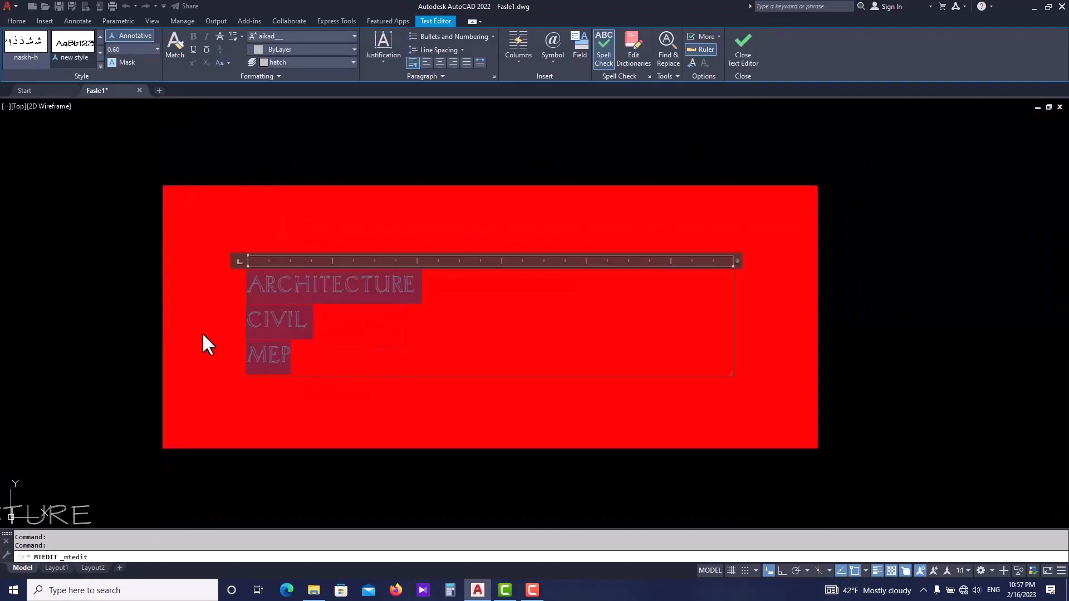
{"action": "scroll", "coordinate": [164, 329], "scroll_direction": "up", "scroll_amount": 4}
{"action": "scroll", "coordinate": [308, 316], "scroll_direction": "down", "scroll_amount": 2}
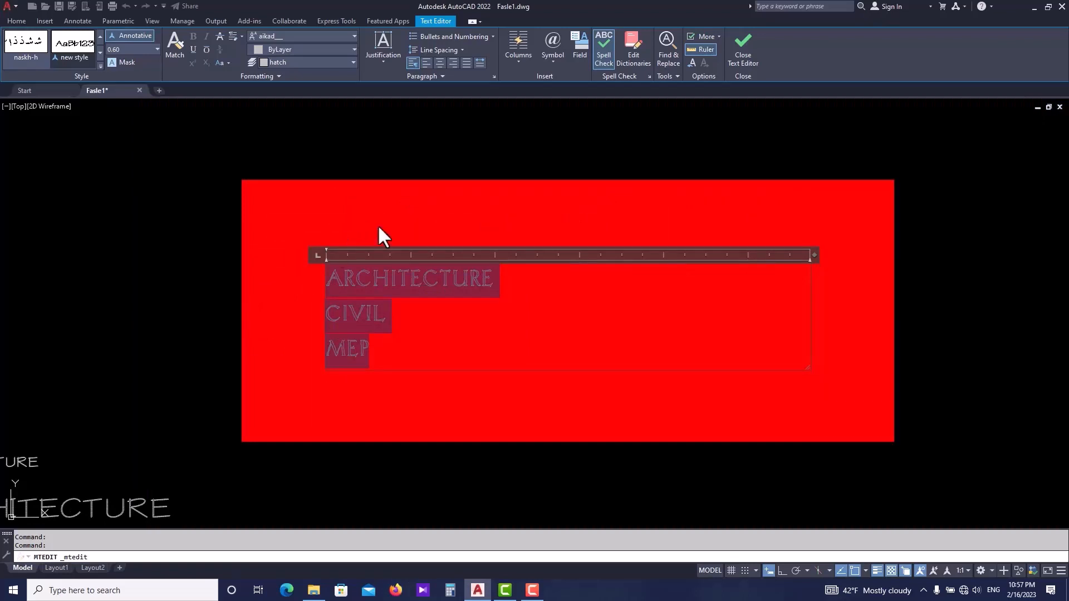
{"action": "left_click", "coordinate": [123, 62]}
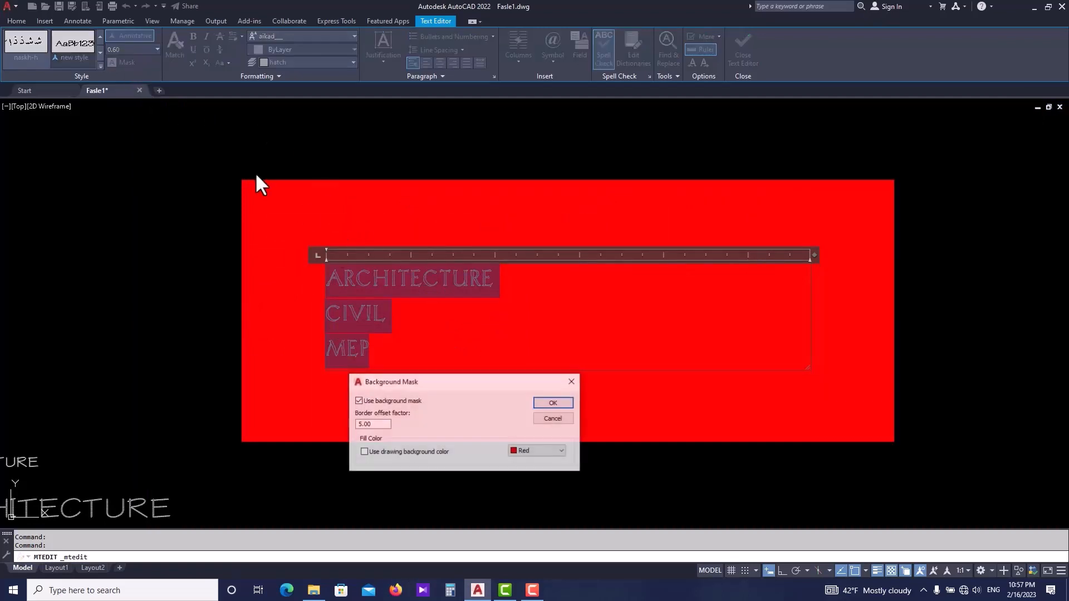
{"action": "left_click", "coordinate": [519, 451]}
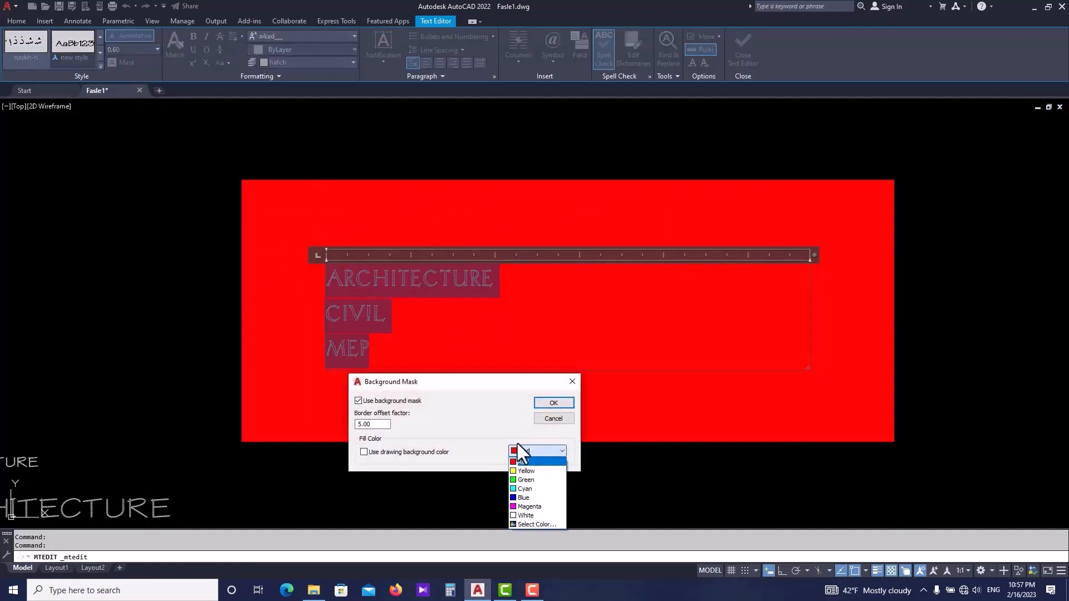
{"action": "left_click", "coordinate": [534, 489]}
{"action": "left_click", "coordinate": [545, 403]}
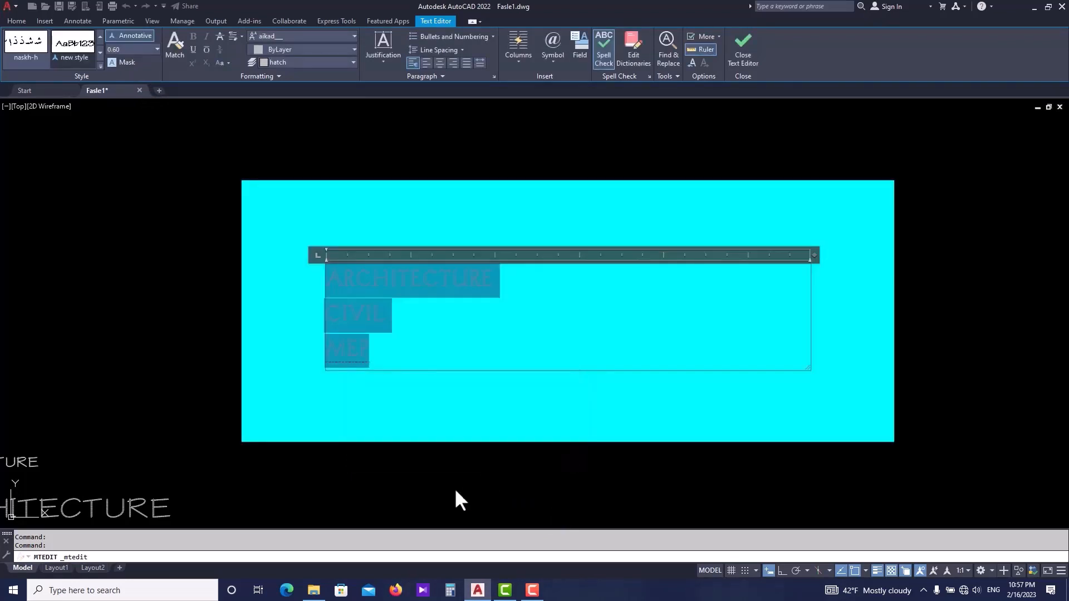
- Set the background mask border offset factor to 1.5
{"action": "left_click", "coordinate": [127, 65]}
{"action": "left_click_drag", "start_coordinate": [390, 424], "coordinate": [310, 421]}
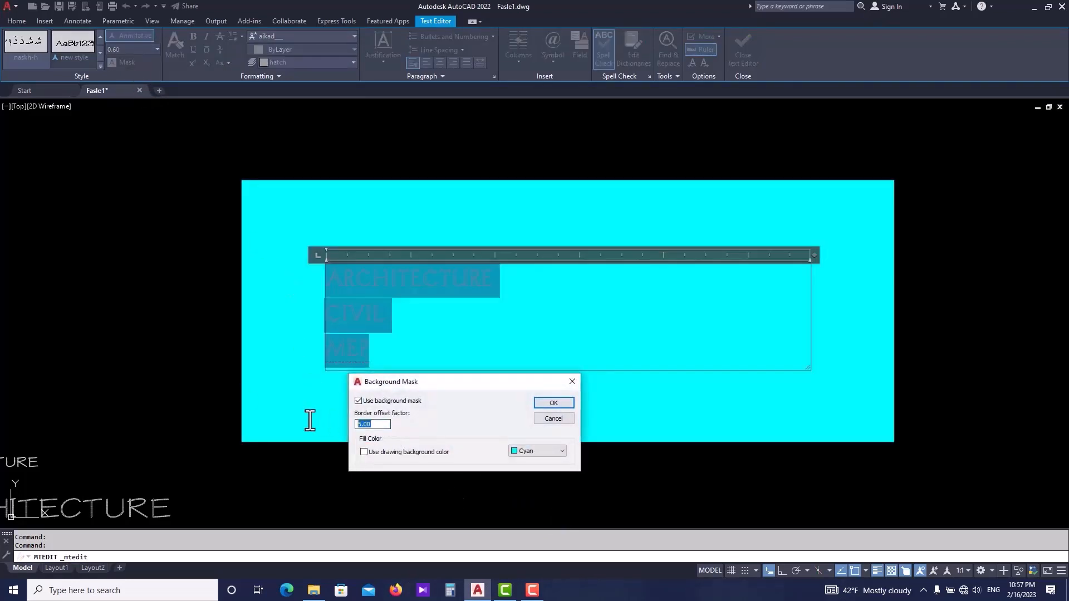
{"action": "type", "text": "1.5"}
{"action": "key", "text": "Return"}
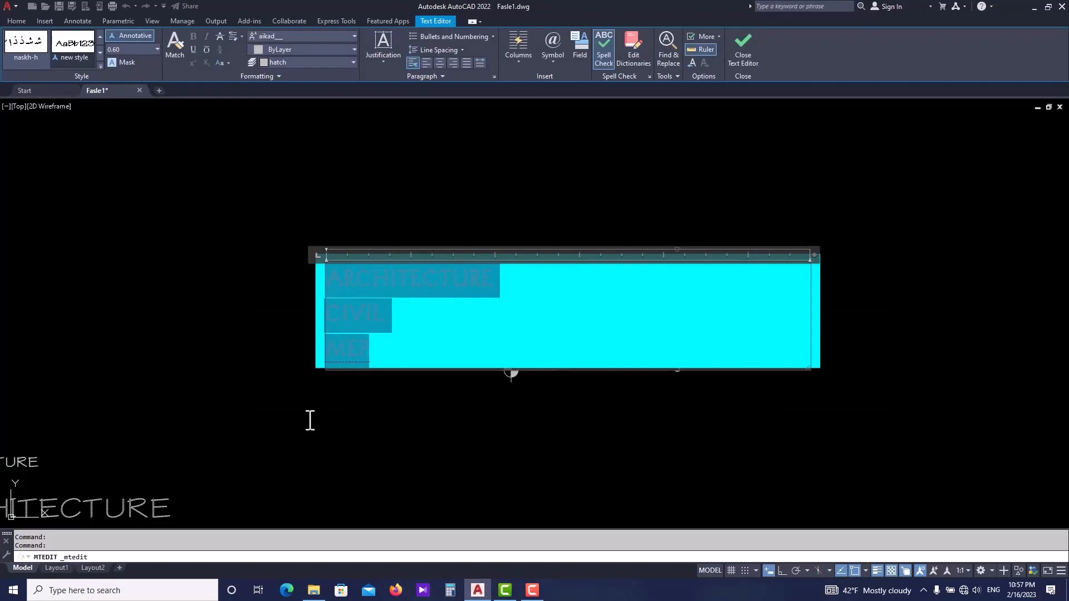
- Switch the background mask to use the drawing background colour and close the text editor
{"action": "scroll", "coordinate": [330, 338], "scroll_direction": "up", "scroll_amount": 4}
{"action": "scroll", "coordinate": [378, 352], "scroll_direction": "down", "scroll_amount": 4}
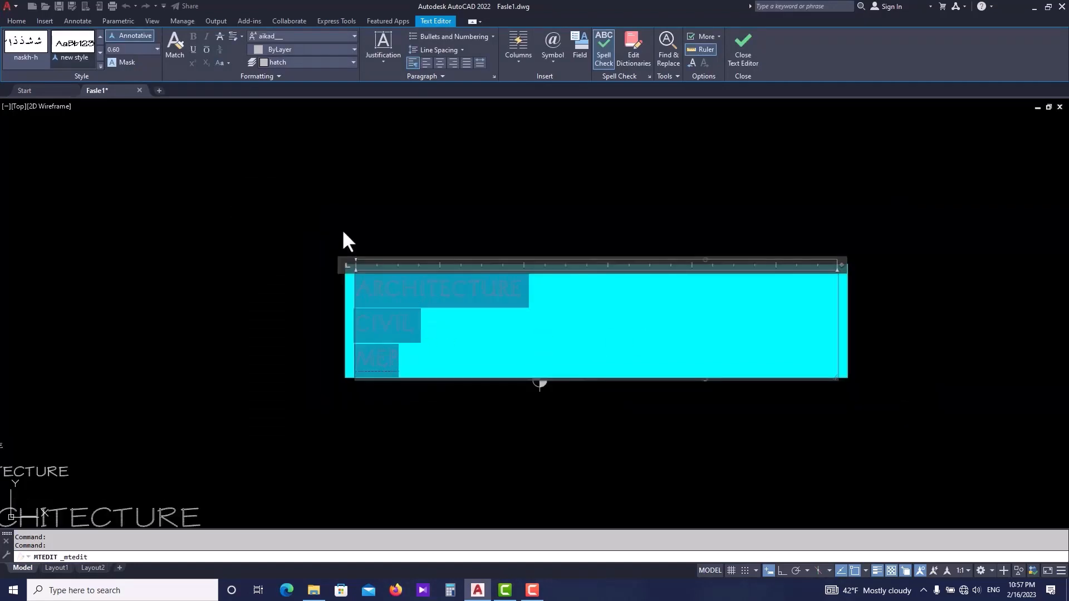
{"action": "left_click", "coordinate": [125, 62]}
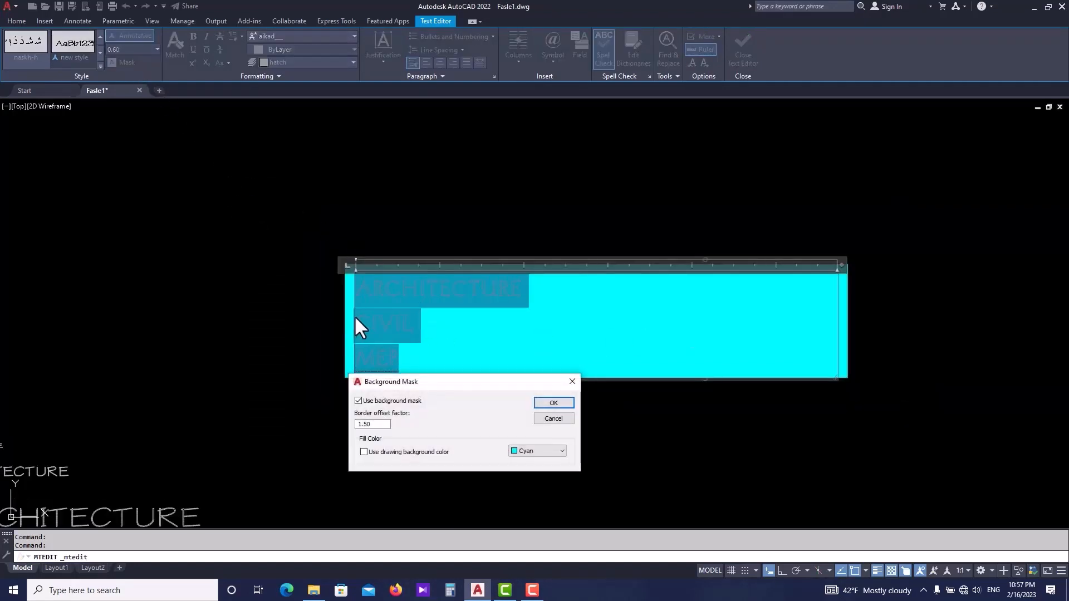
{"action": "left_click", "coordinate": [364, 452]}
{"action": "left_click", "coordinate": [544, 405]}
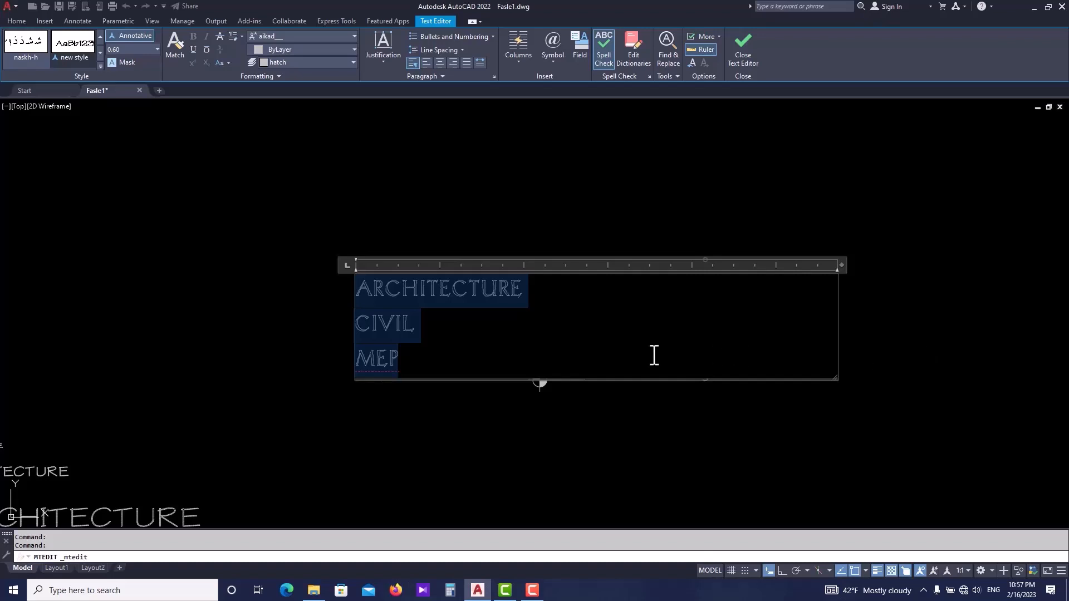
{"action": "left_click", "coordinate": [881, 354]}
- Reopen the multiline text ARCHITECTURE / CIVIL / MEP, select all of it and turn off its background mask
{"action": "left_click", "coordinate": [542, 381]}
{"action": "left_click", "coordinate": [390, 215]}
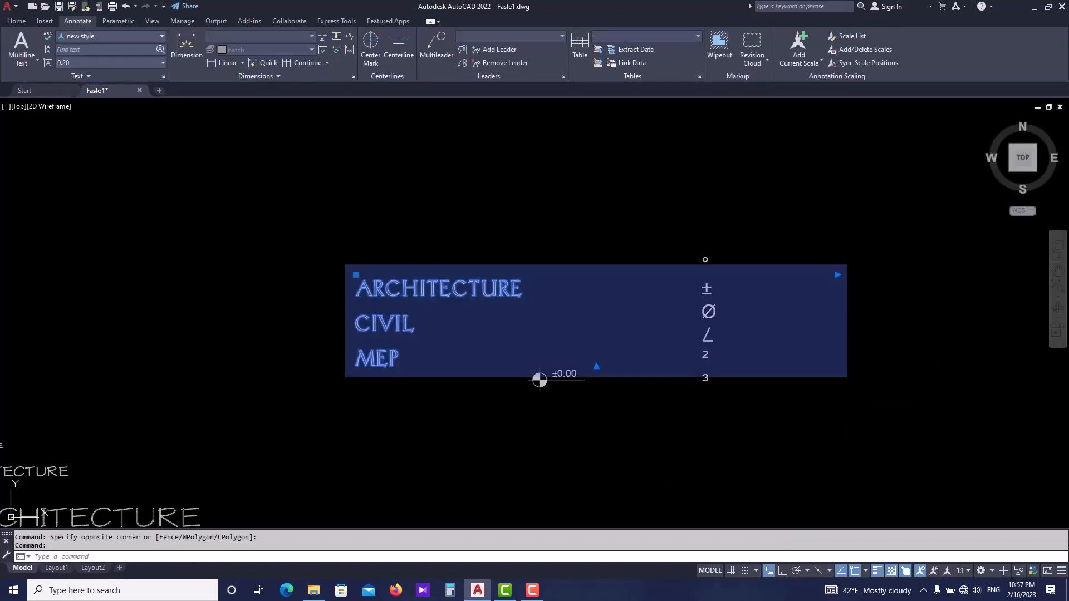
{"action": "double_click", "coordinate": [461, 321]}
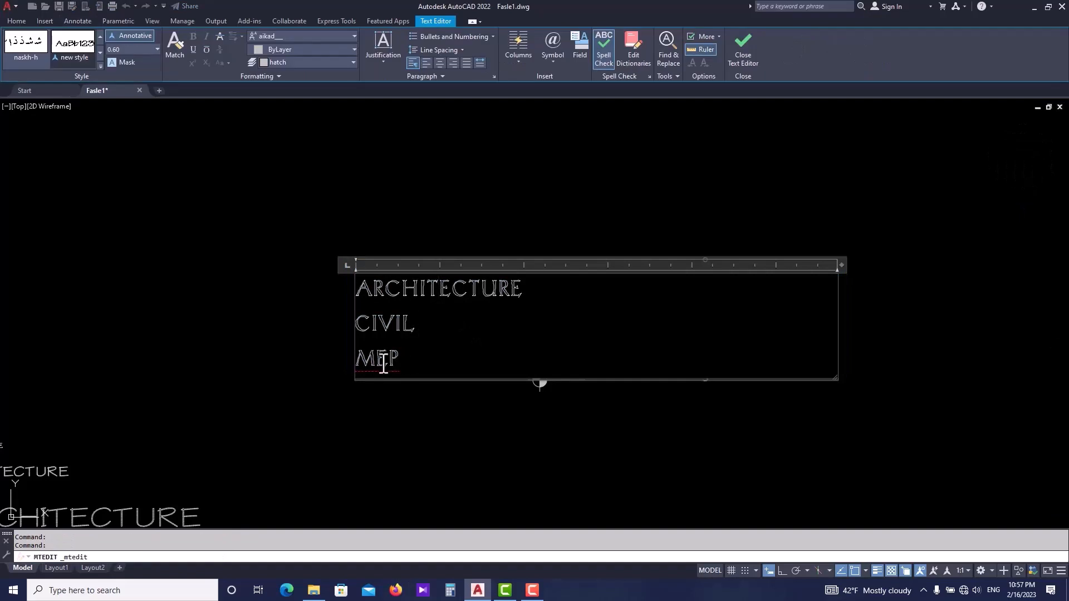
{"action": "left_click_drag", "start_coordinate": [400, 363], "coordinate": [212, 249]}
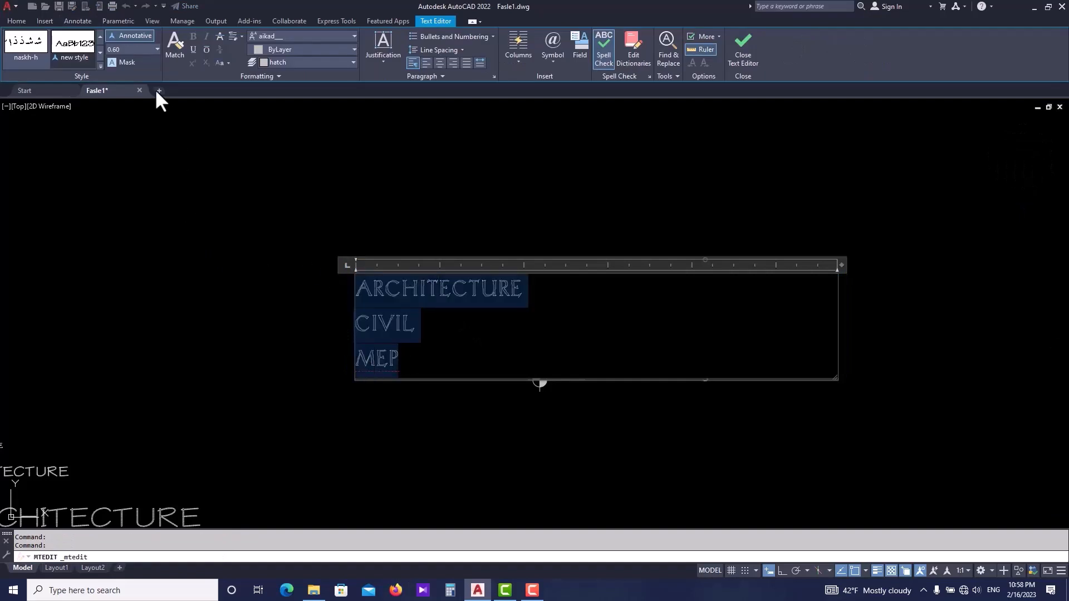
{"action": "left_click", "coordinate": [122, 61]}
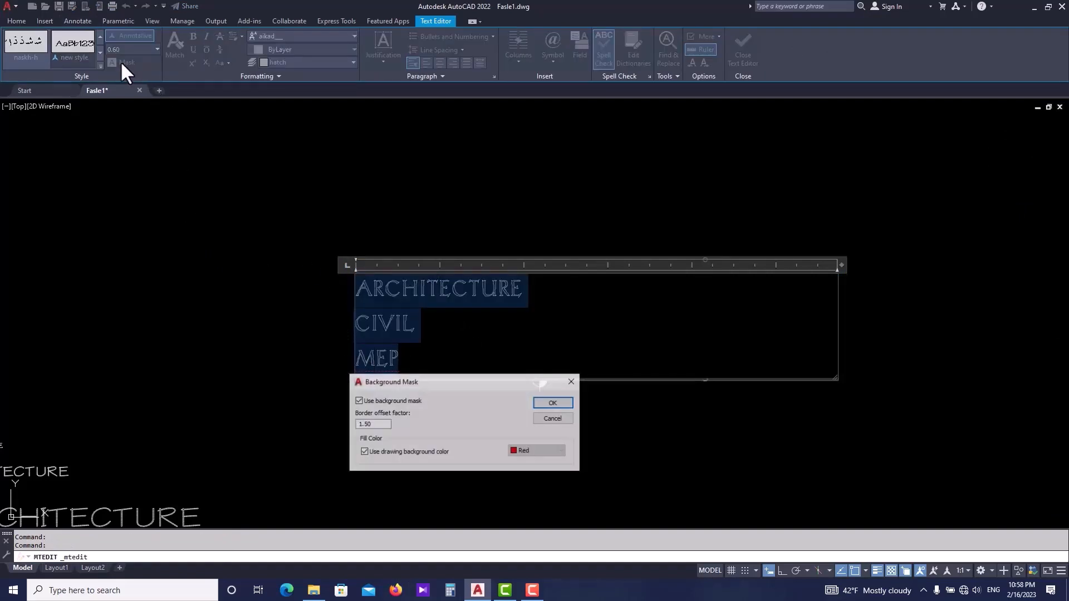
{"action": "left_click", "coordinate": [365, 452]}
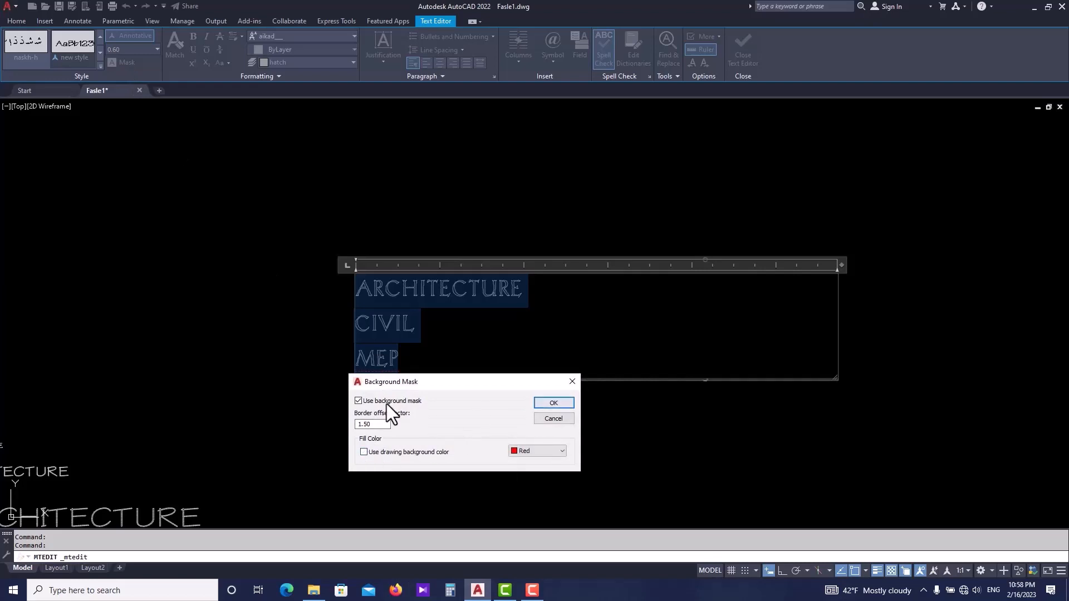
{"action": "left_click", "coordinate": [369, 403]}
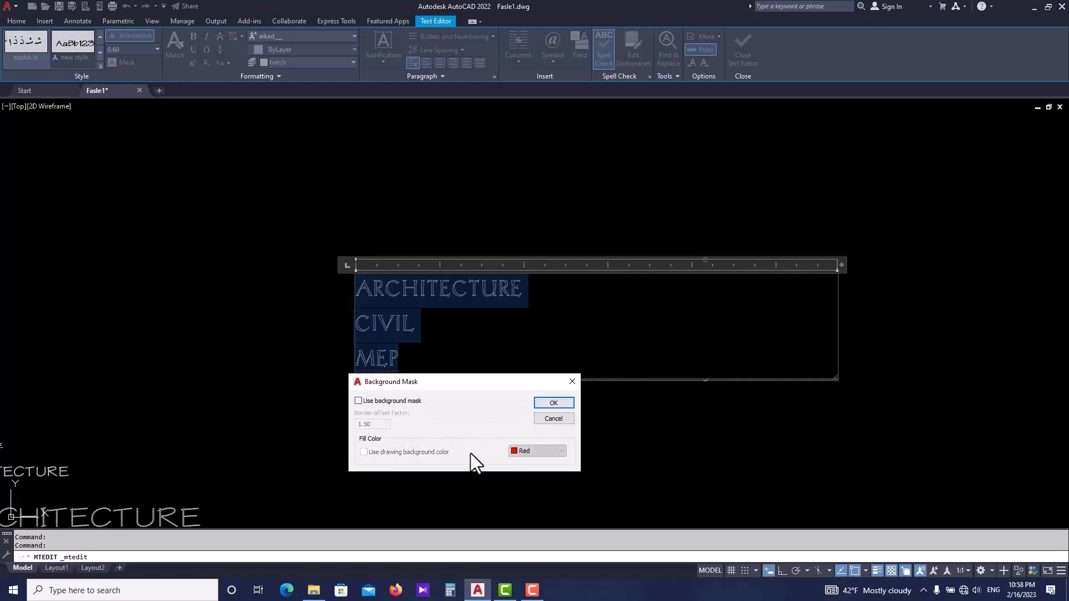
{"action": "left_click", "coordinate": [554, 403]}
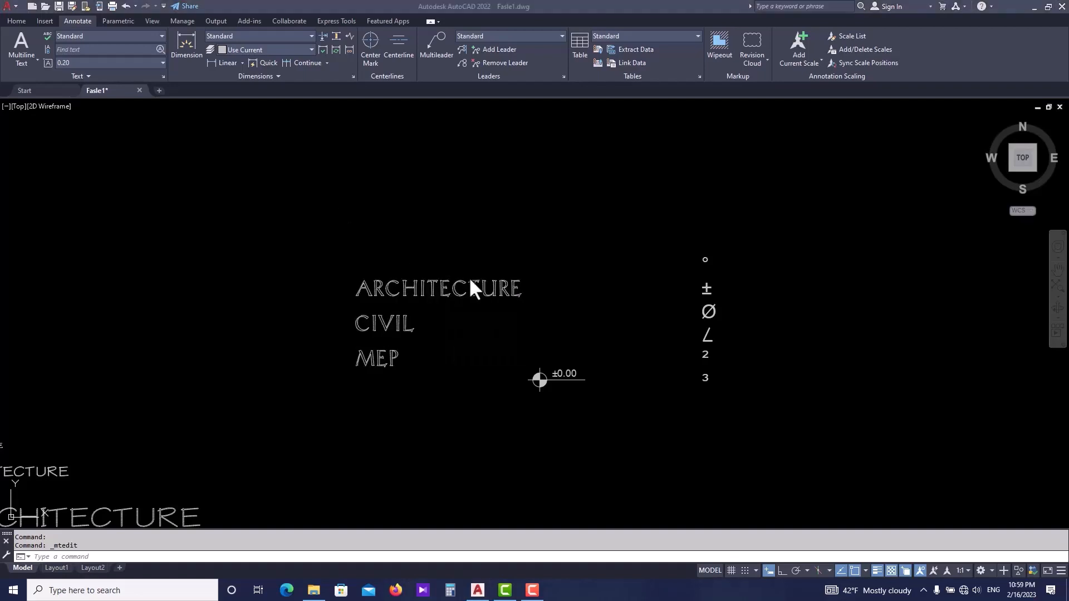
{"action": "scroll", "coordinate": [470, 277], "scroll_direction": "down", "scroll_amount": 2}
{"action": "scroll", "coordinate": [467, 277], "scroll_direction": "down", "scroll_amount": 2}
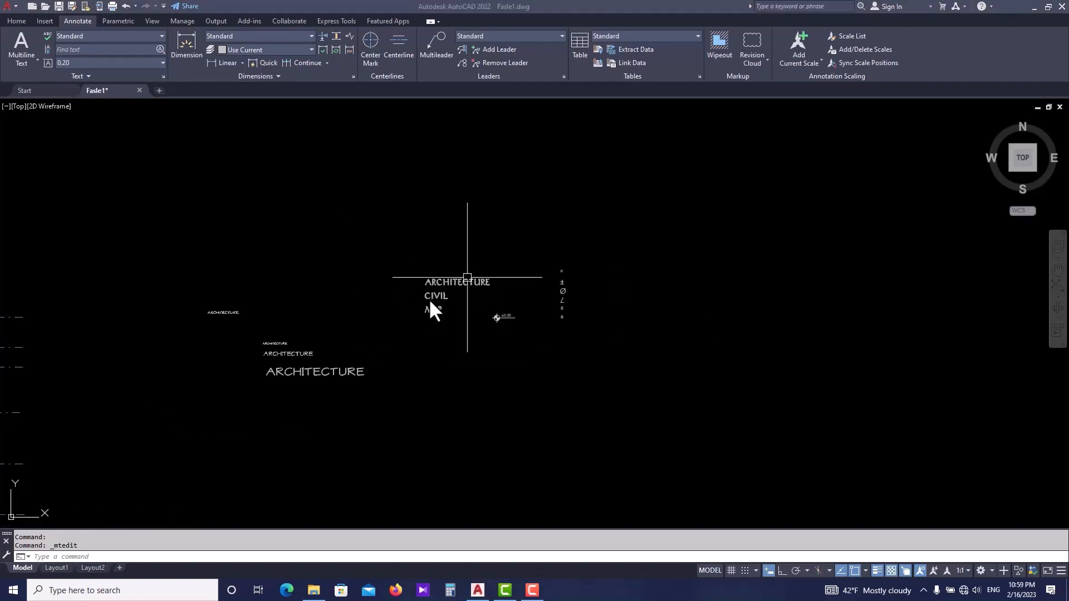
{"action": "left_click", "coordinate": [385, 266]}
{"action": "scroll", "coordinate": [349, 264], "scroll_direction": "down", "scroll_amount": 2}
{"action": "middle_click_drag", "start_coordinate": [334, 309], "coordinate": [429, 278]}
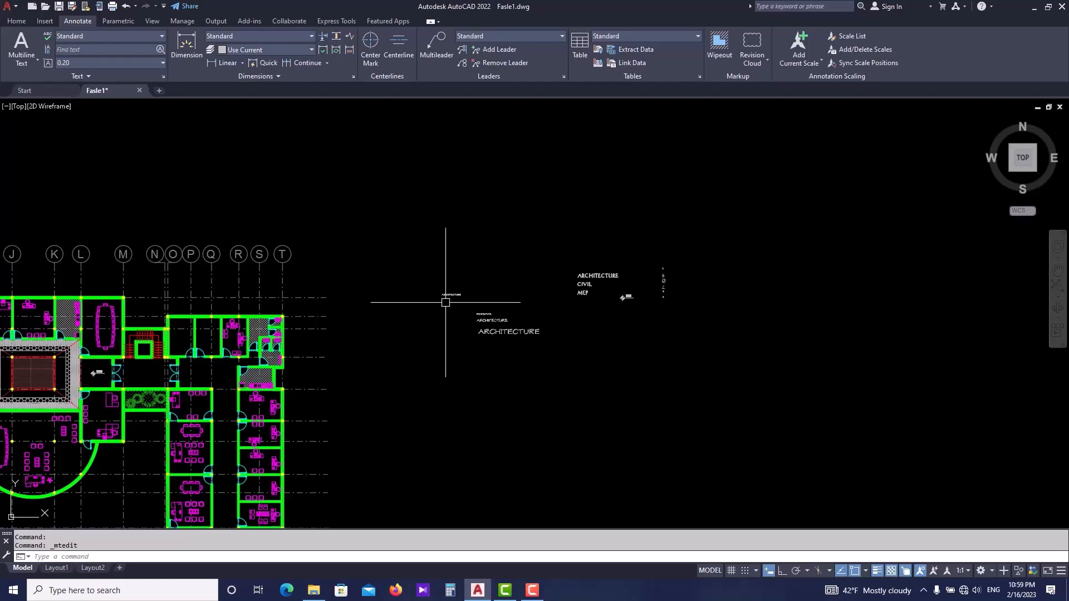
{"action": "scroll", "coordinate": [446, 303], "scroll_direction": "down", "scroll_amount": 3}
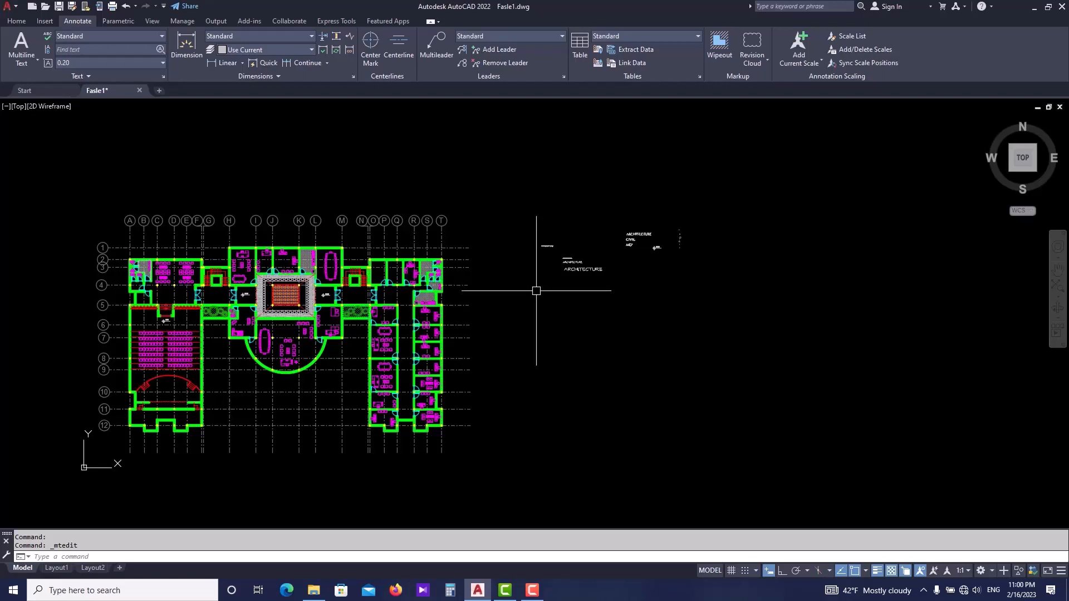
{"action": "mouse_move", "coordinate": [536, 291]}
{"action": "middle_mouse_down"}
{"action": "mouse_move", "coordinate": [511, 306]}
{"action": "mouse_move", "coordinate": [551, 305]}
{"action": "middle_mouse_up"}
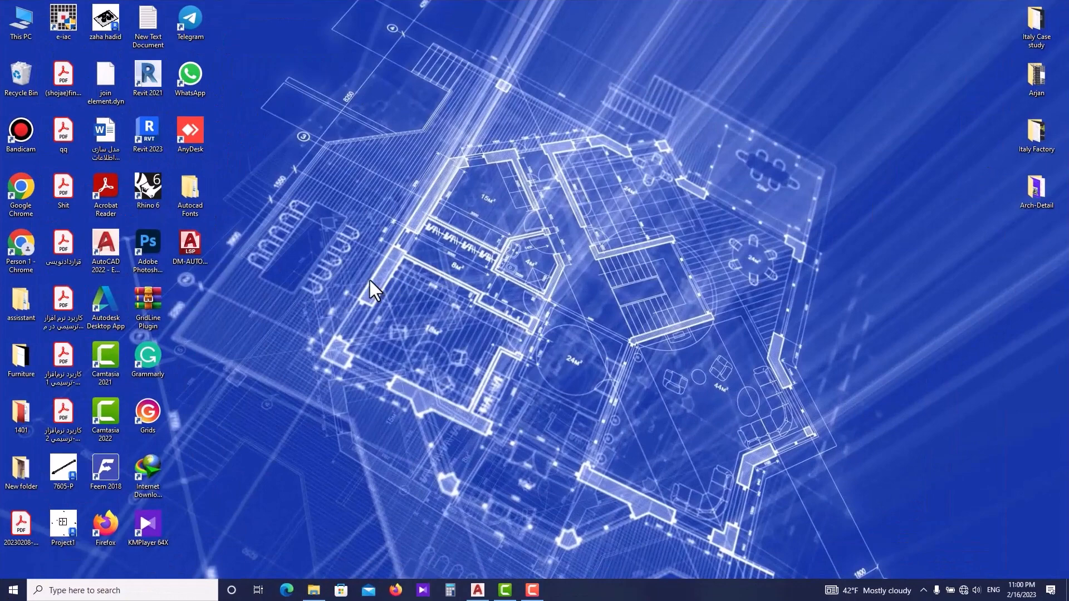
- Browse the font files inside the Fonts subfolder of the desktop Autocad Fonts folder, then close it
{"action": "double_click", "coordinate": [196, 200]}
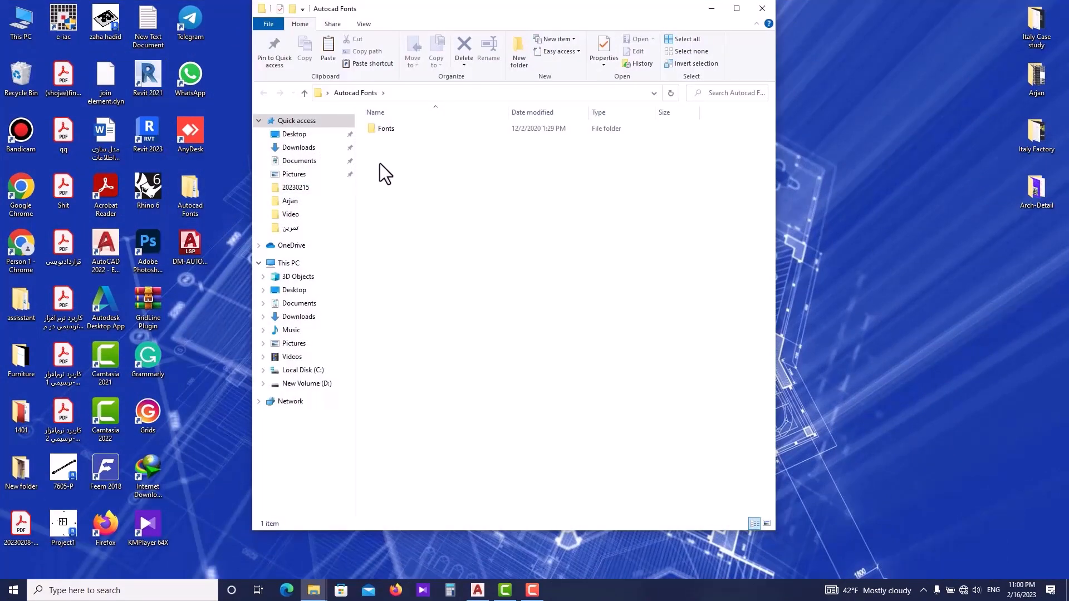
{"action": "double_click", "coordinate": [392, 131]}
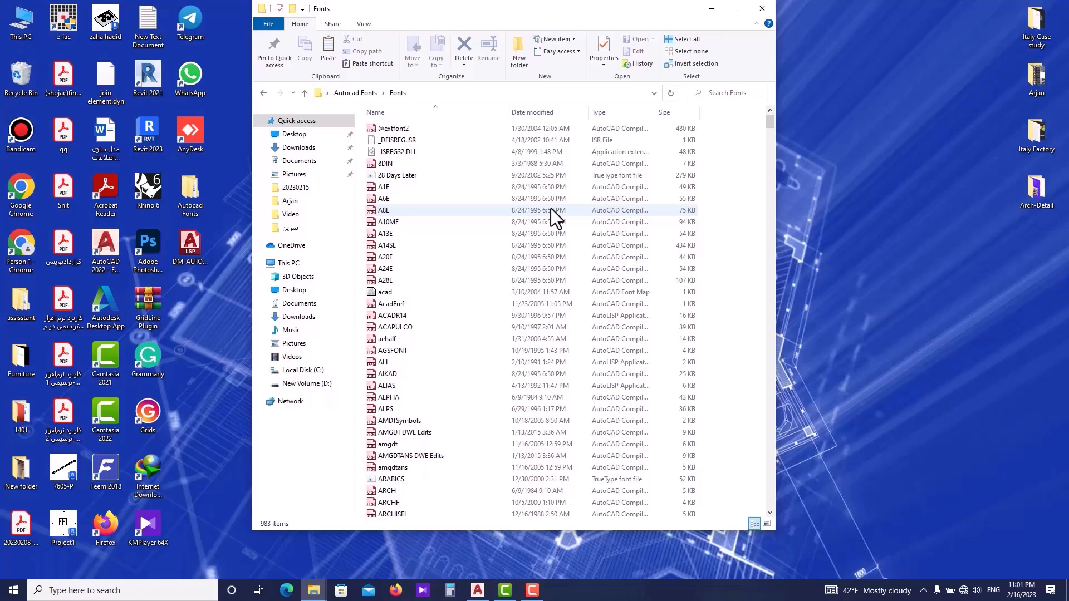
{"action": "scroll", "coordinate": [441, 185], "scroll_direction": "down", "scroll_amount": 5}
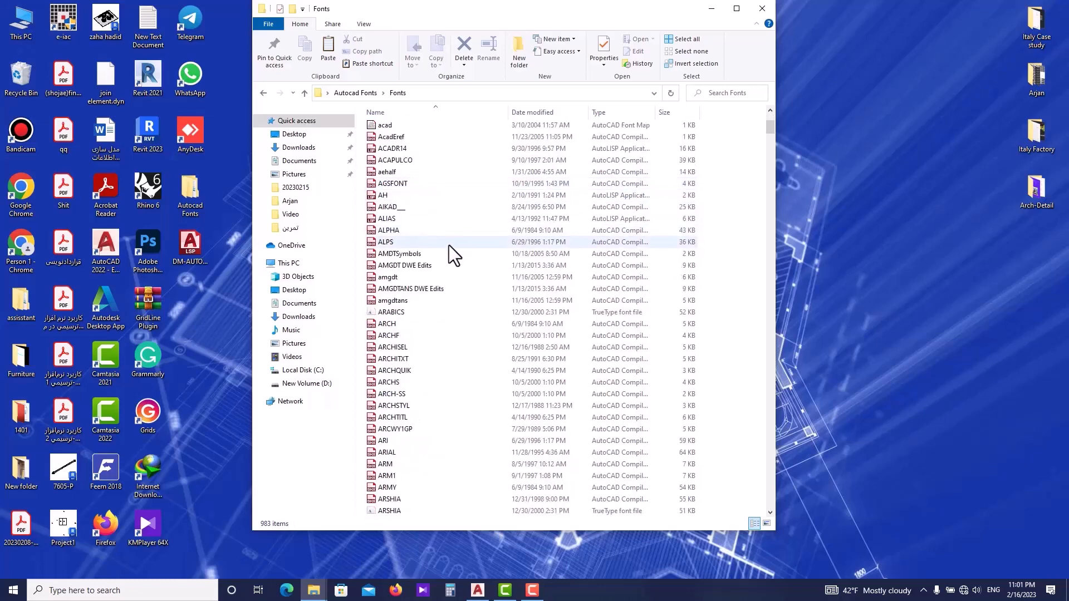
{"action": "scroll", "coordinate": [469, 334], "scroll_direction": "down", "scroll_amount": 20}
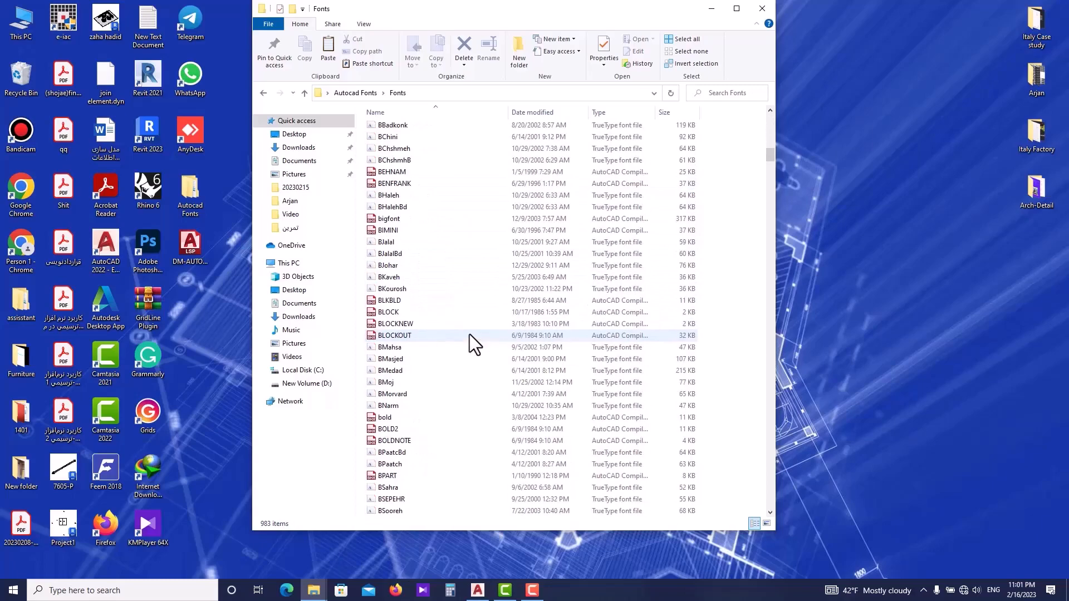
{"action": "scroll", "coordinate": [479, 345], "scroll_direction": "down", "scroll_amount": 20}
{"action": "left_click_drag", "start_coordinate": [770, 183], "coordinate": [746, 113]}
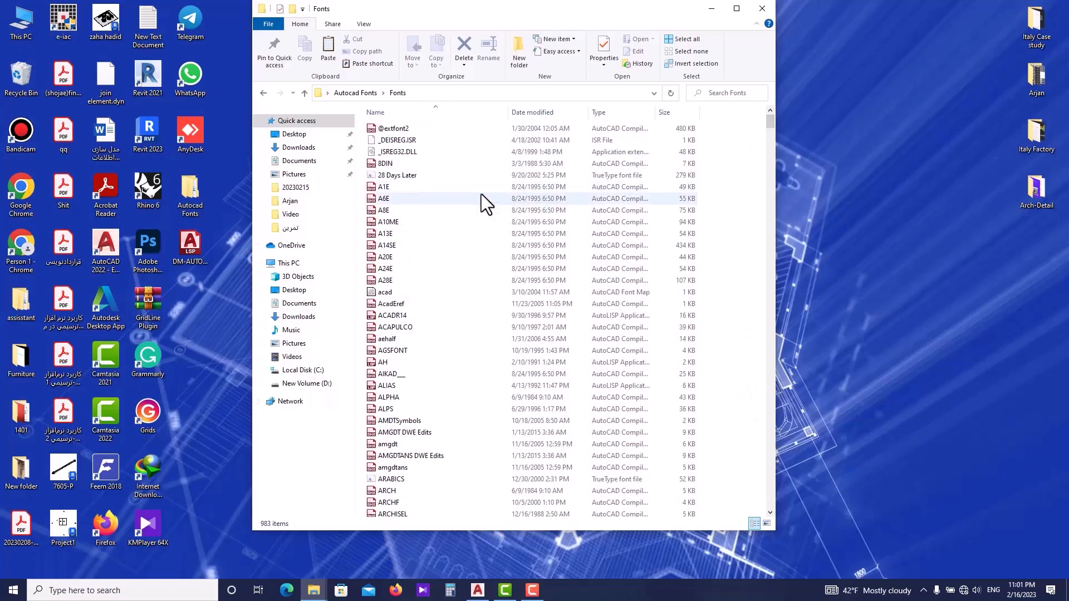
{"action": "left_click", "coordinate": [762, 8]}
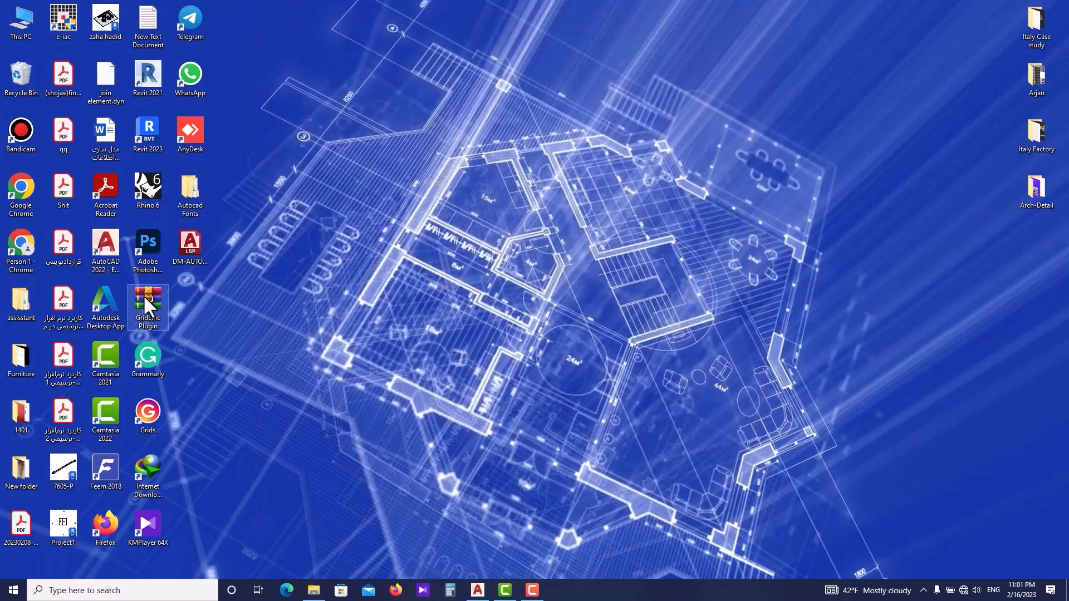
- Open the AutoCAD 2022 installation folder through the desktop shortcut's properties
{"action": "right_click", "coordinate": [112, 252]}
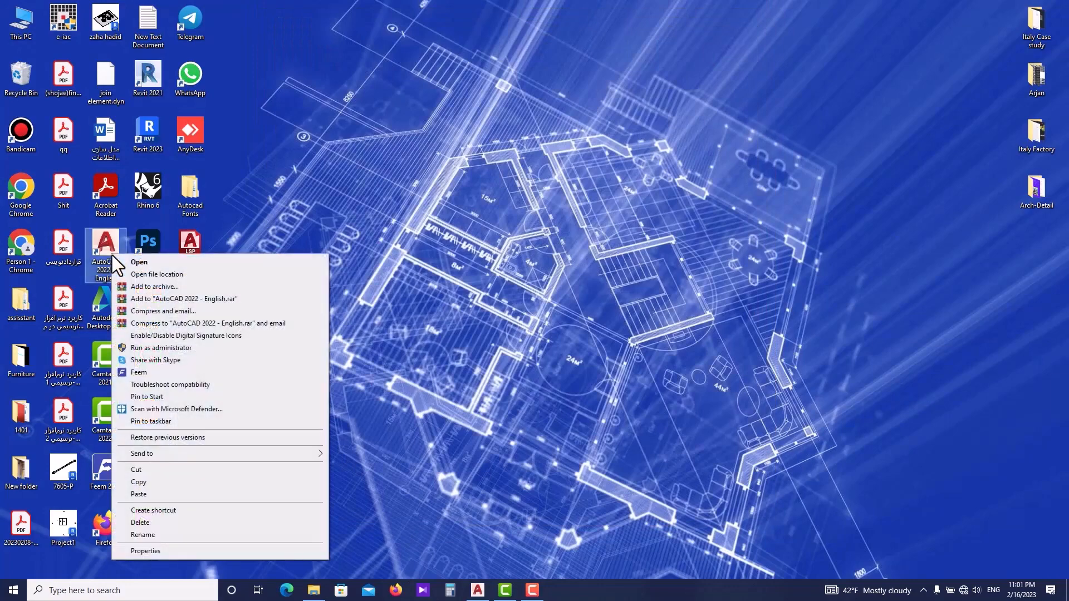
{"action": "left_click", "coordinate": [187, 550]}
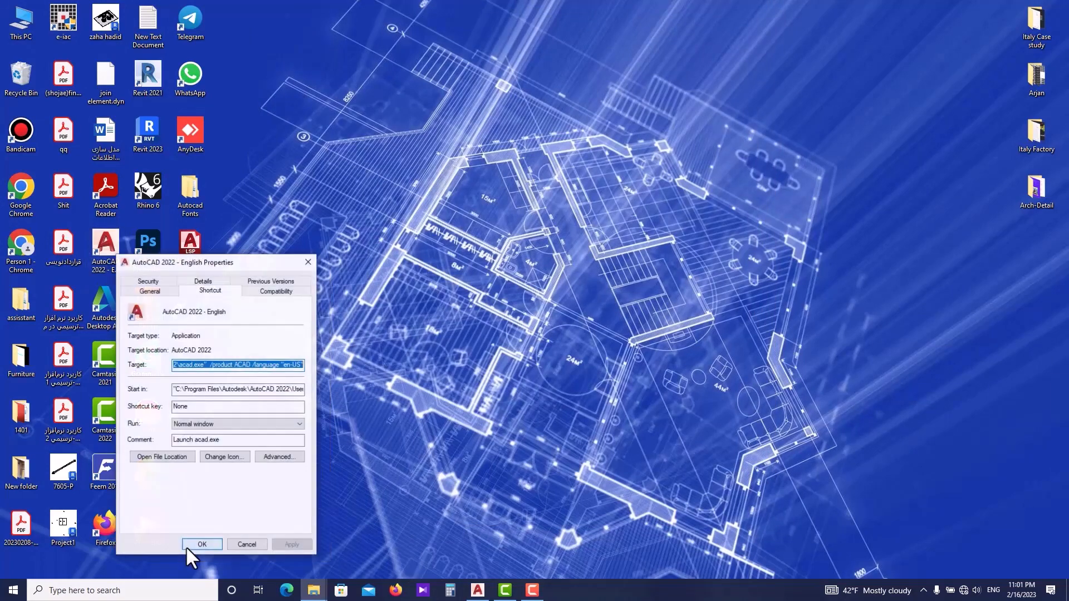
{"action": "left_click", "coordinate": [162, 457]}
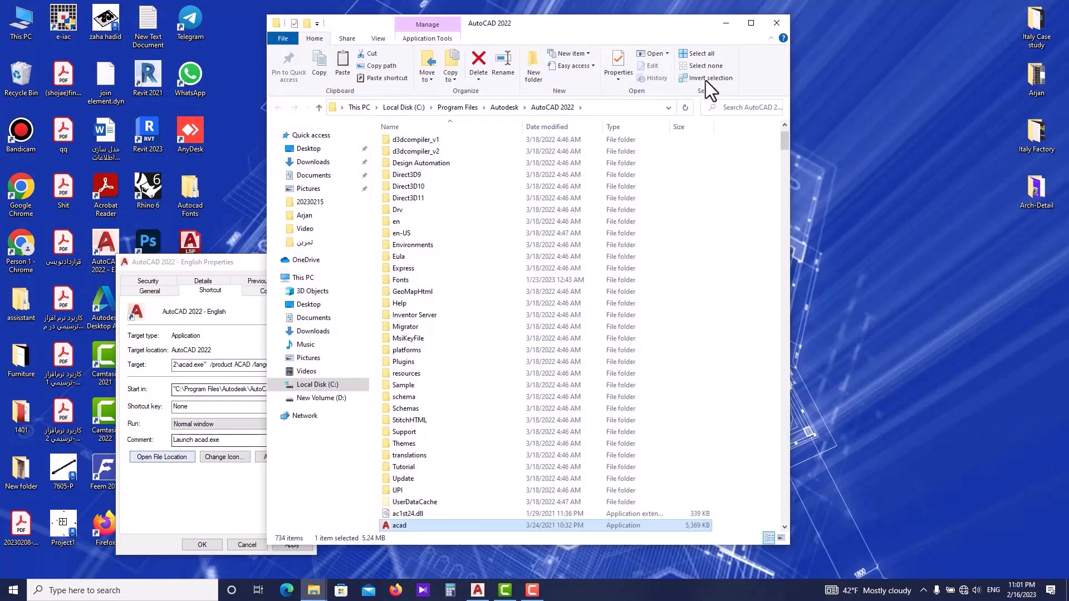
- Copy all font files from the desktop Autocad Fonts folder into the AutoCAD 2022 Fonts folder, skipping existing files, and close the windows
{"action": "double_click", "coordinate": [189, 192]}
{"action": "left_click", "coordinate": [416, 158]}
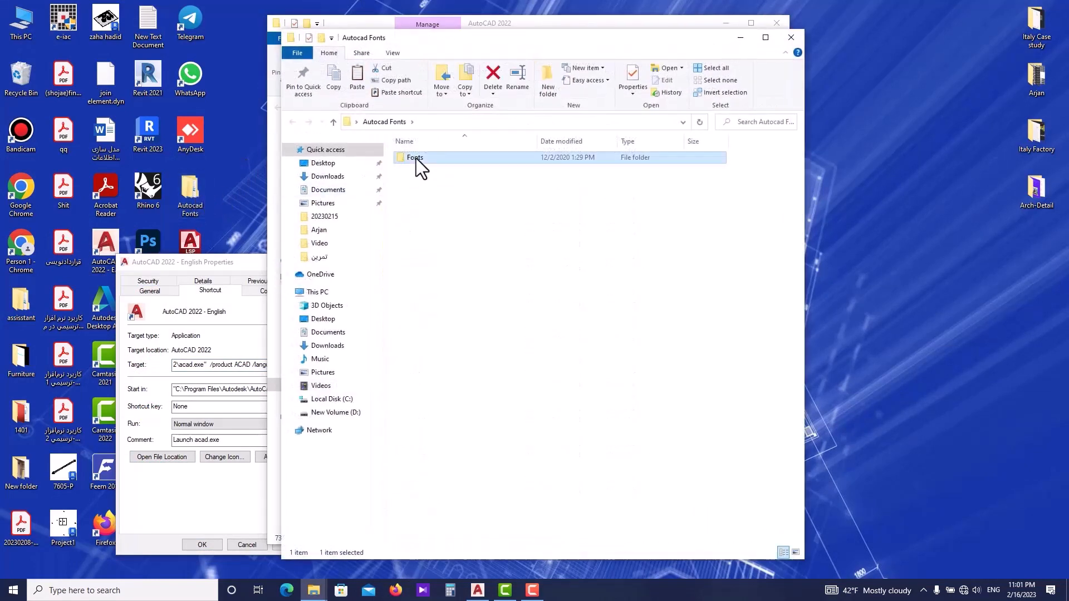
{"action": "double_click", "coordinate": [416, 158]}
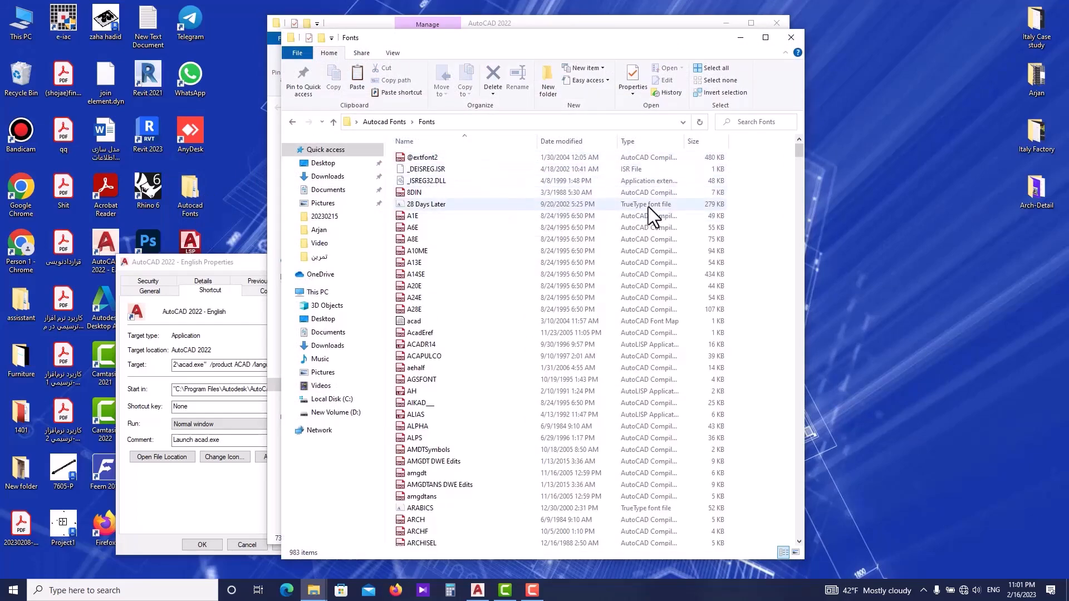
{"action": "key", "text": "ctrl+a"}
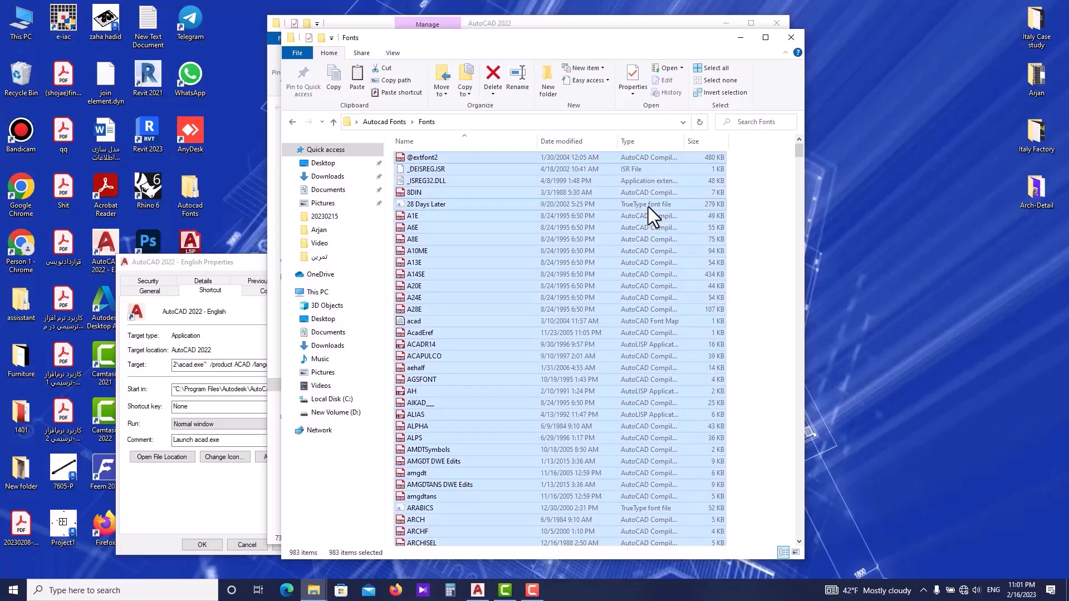
{"action": "left_click", "coordinate": [738, 39]}
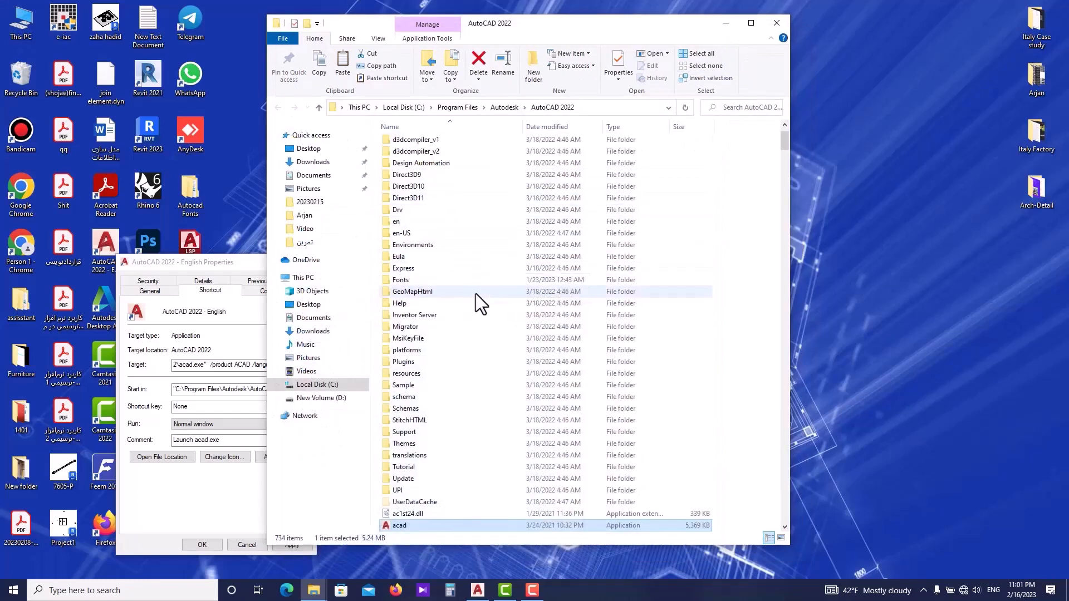
{"action": "double_click", "coordinate": [392, 280]}
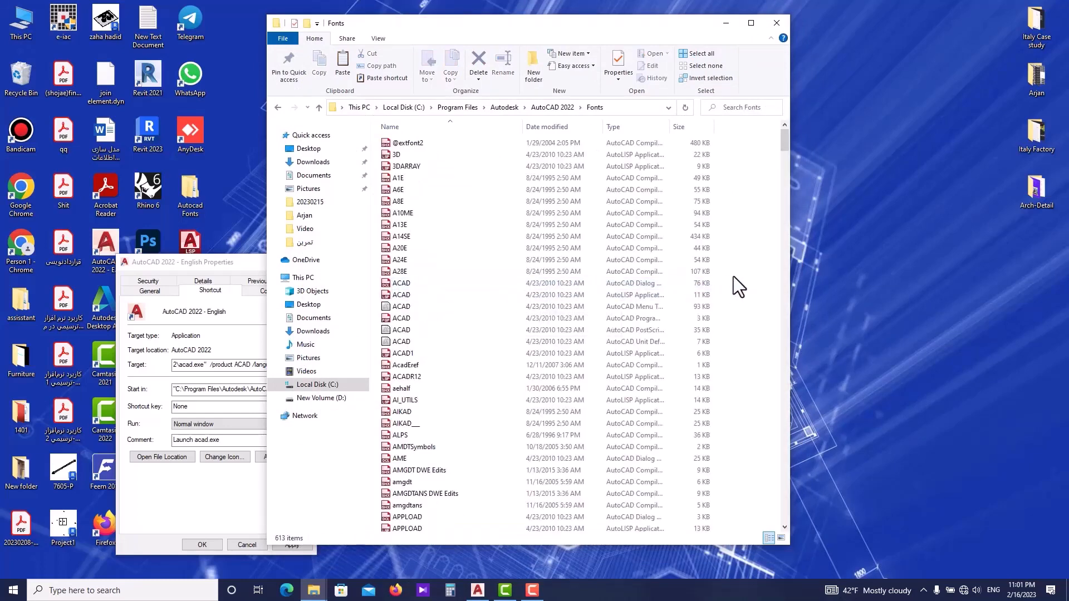
{"action": "key", "text": "ctrl+v"}
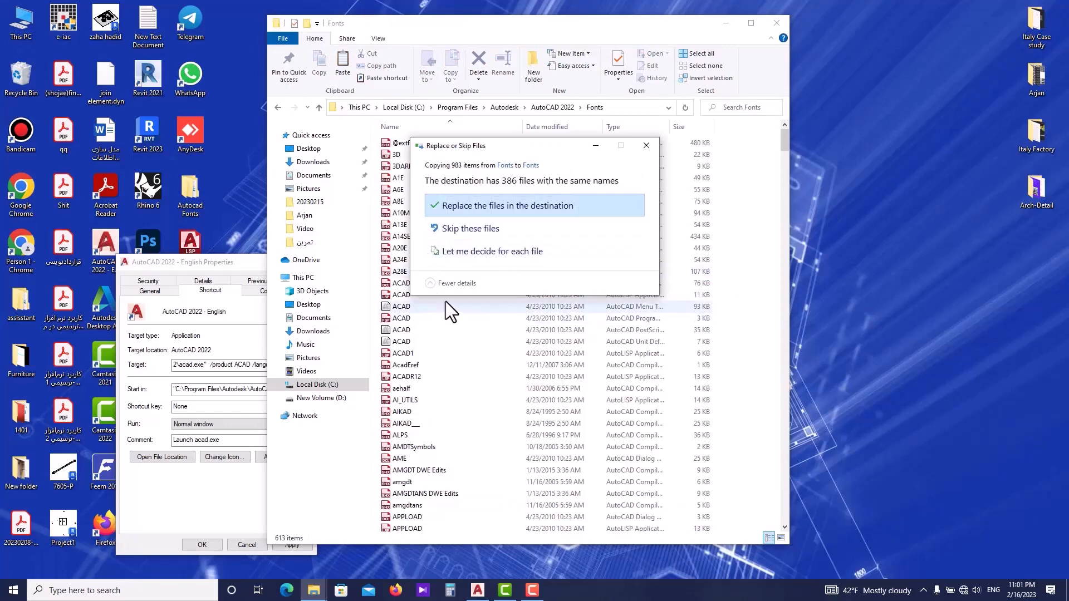
{"action": "left_click", "coordinate": [481, 229]}
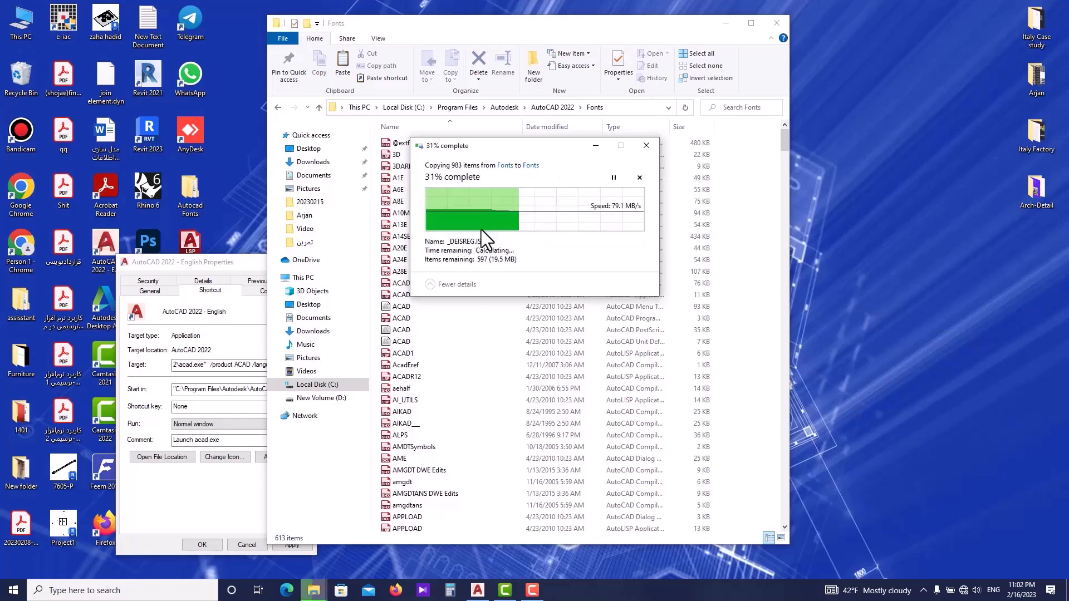
{"action": "left_click", "coordinate": [578, 245]}
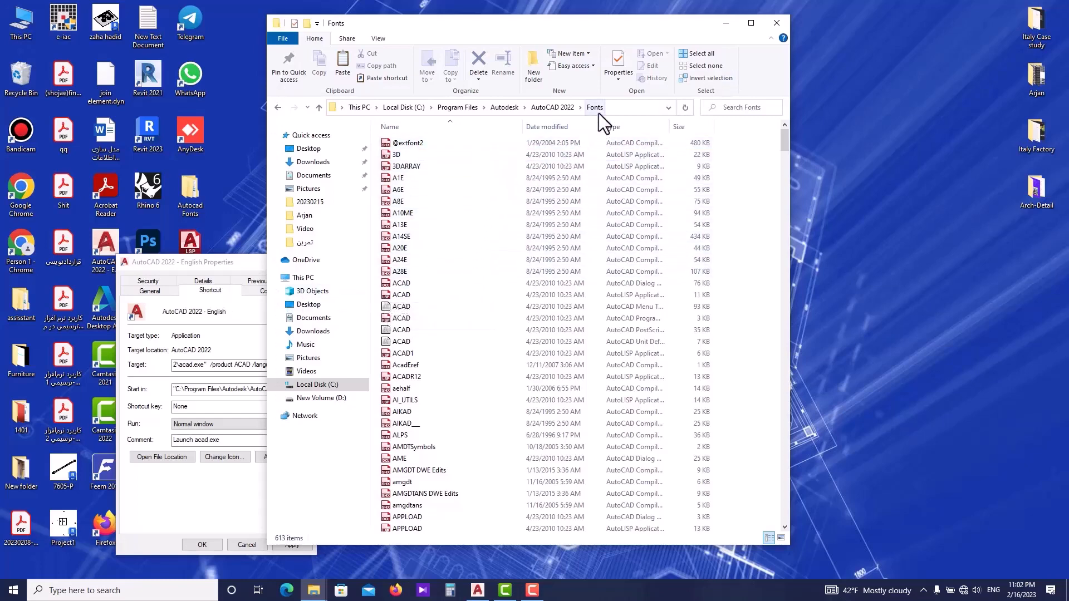
{"action": "left_click", "coordinate": [777, 23]}
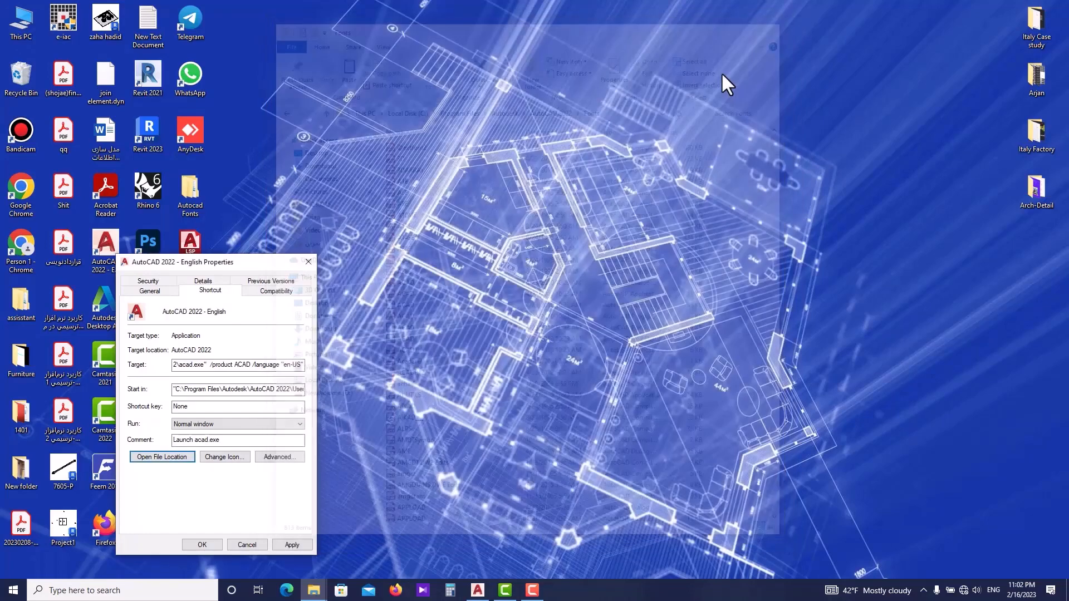
{"action": "left_click", "coordinate": [315, 261]}
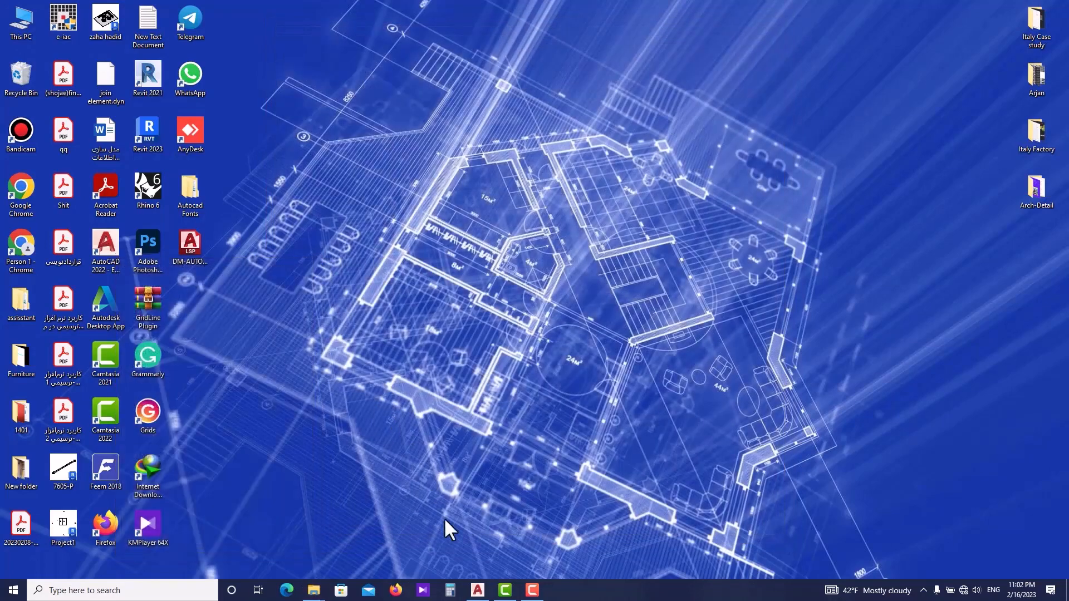
- Switch back to AutoCAD and open the APPLOAD Load/Unload Applications dialog, then close it
{"action": "left_click", "coordinate": [477, 591]}
{"action": "middle_click_drag", "start_coordinate": [599, 346], "coordinate": [577, 345]}
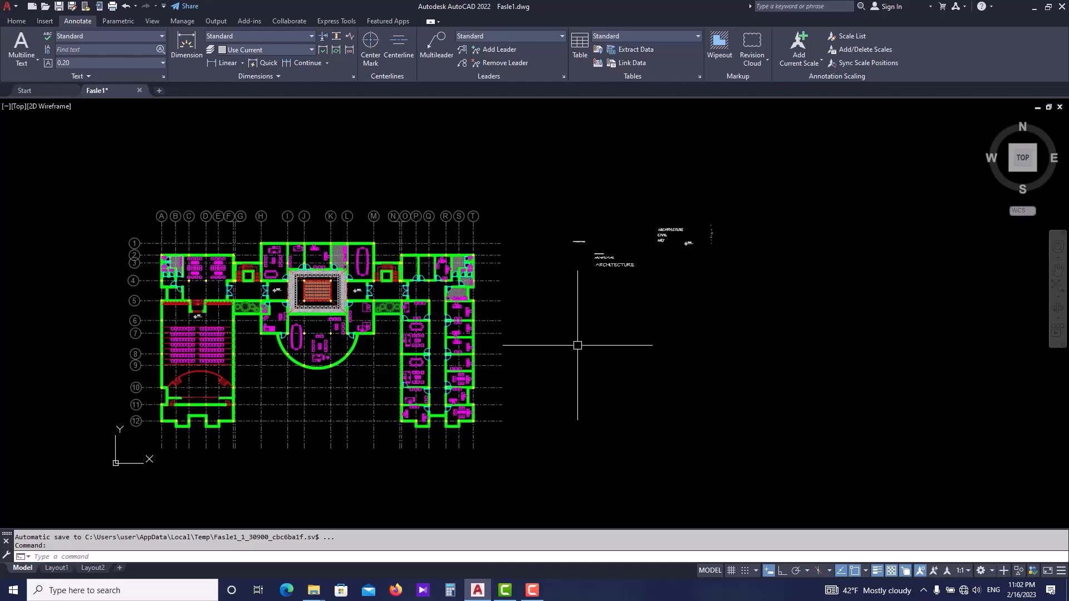
{"action": "type", "text": "APP"}
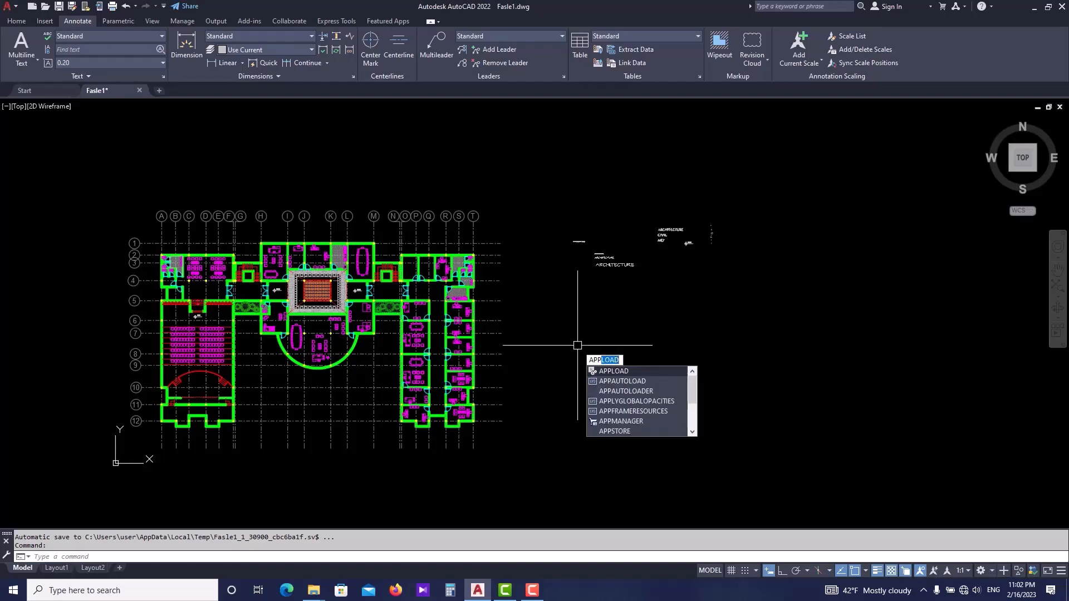
{"action": "key", "text": "Return"}
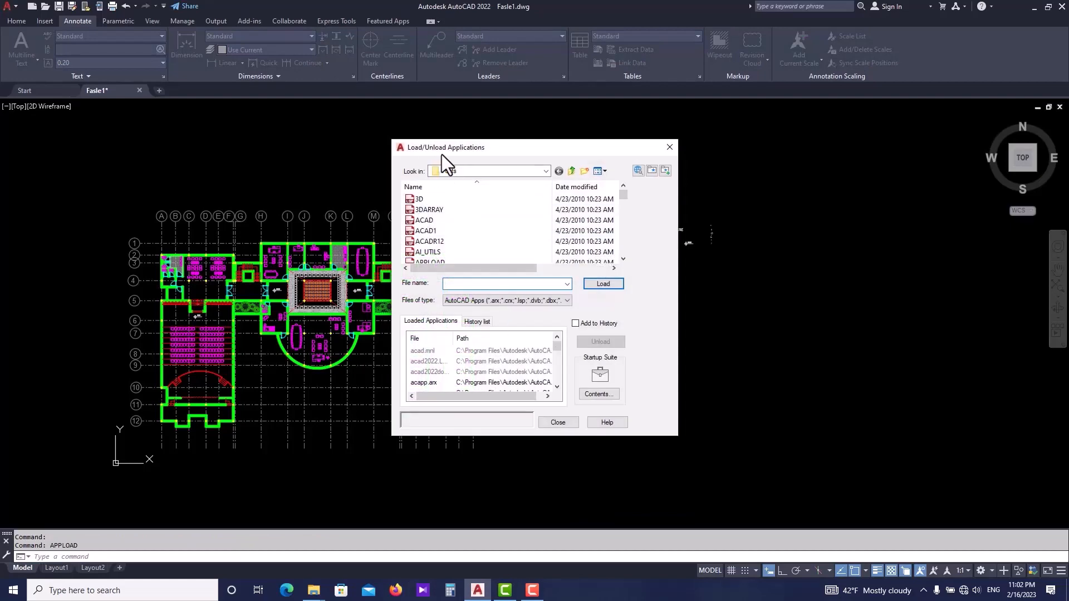
{"action": "left_click", "coordinate": [670, 147]}
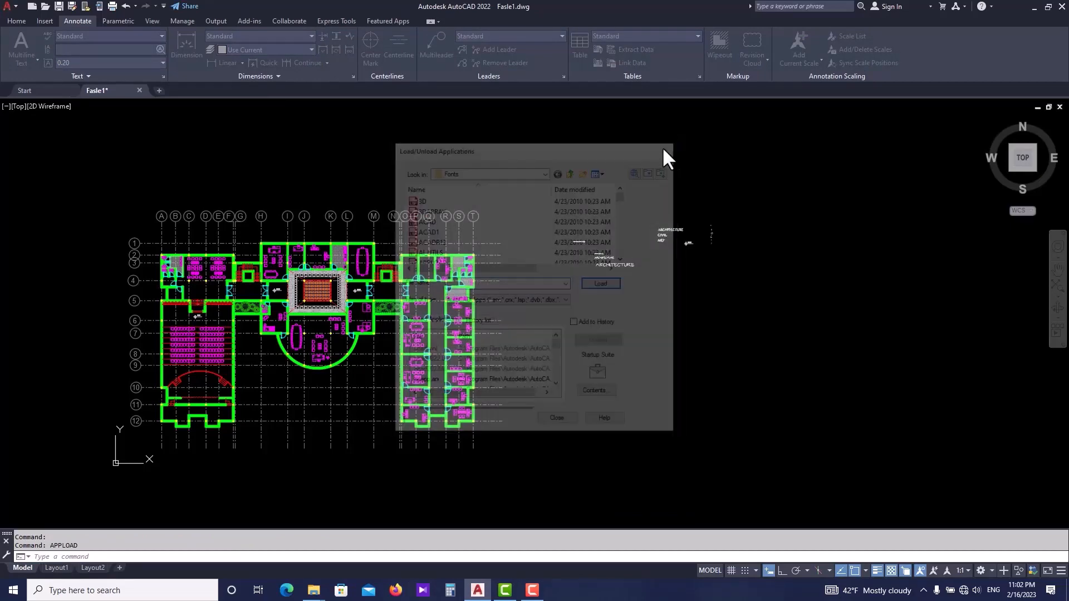
- Load the KATEB application from the AutoCAD 2022 Fonts folder, then close the dialog and the text window
{"action": "left_click", "coordinate": [182, 22]}
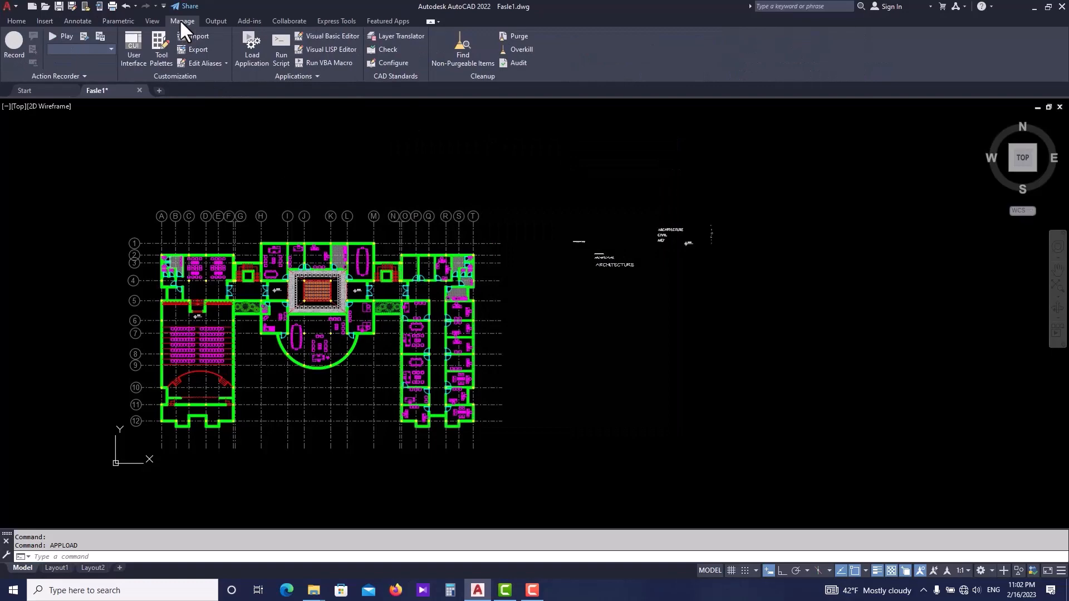
{"action": "left_click", "coordinate": [254, 53]}
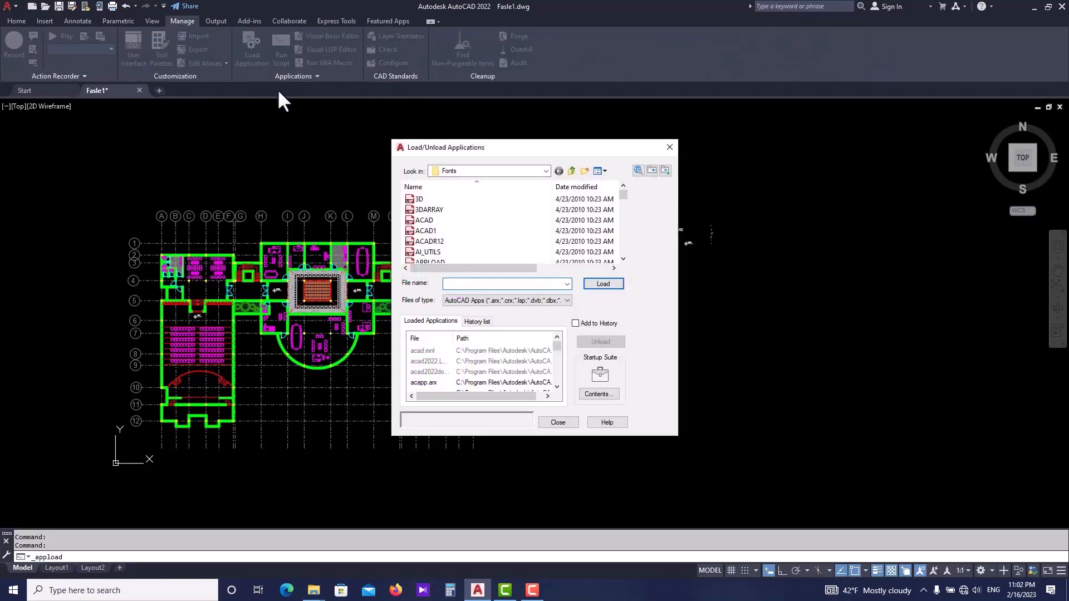
{"action": "left_click_drag", "start_coordinate": [478, 149], "coordinate": [621, 161]}
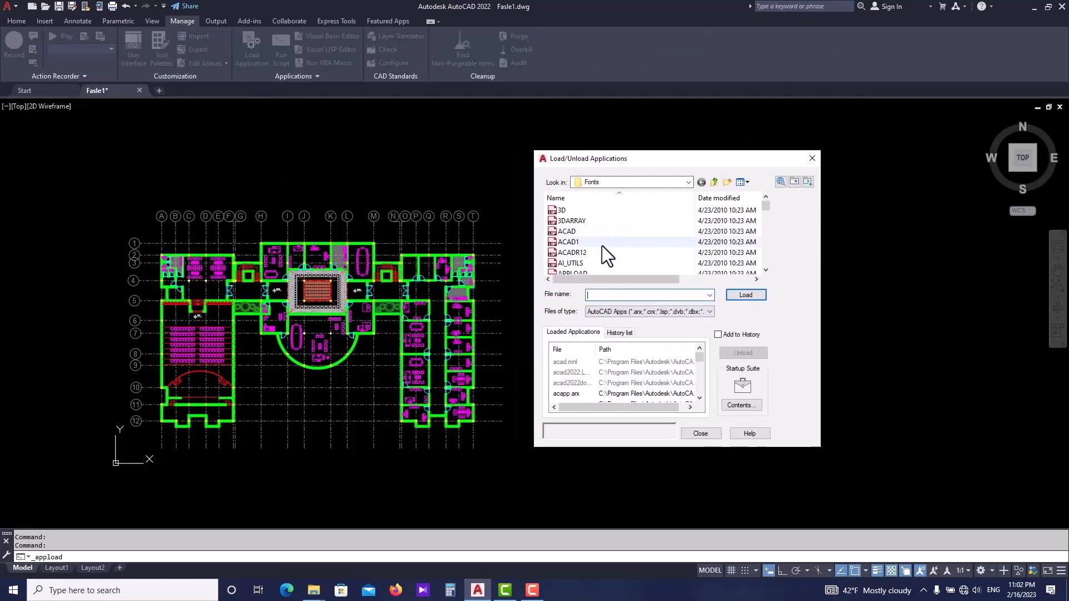
{"action": "left_click", "coordinate": [634, 182]}
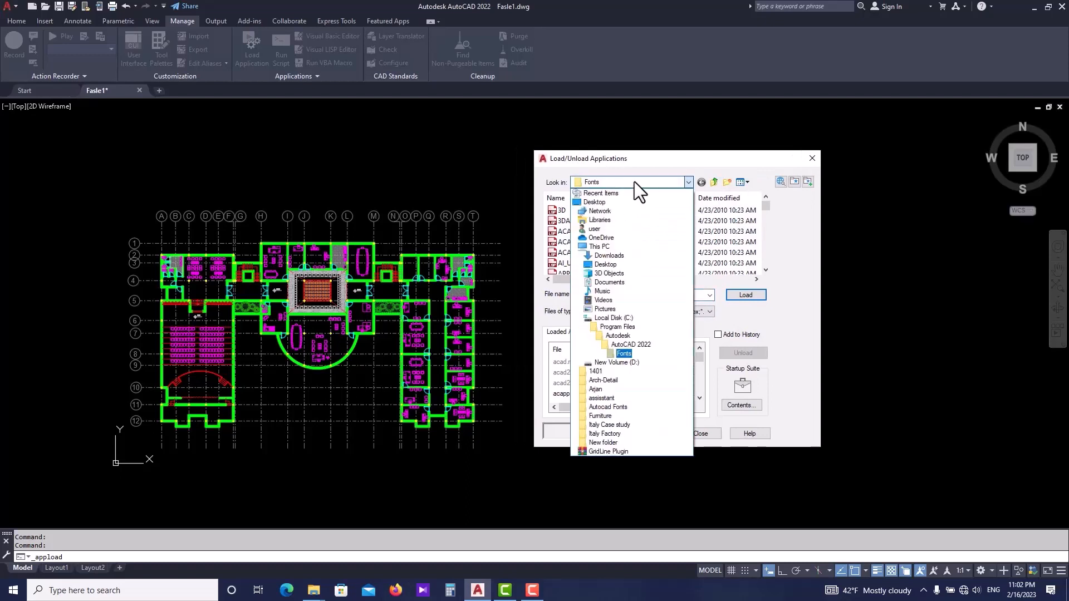
{"action": "left_click", "coordinate": [632, 353]}
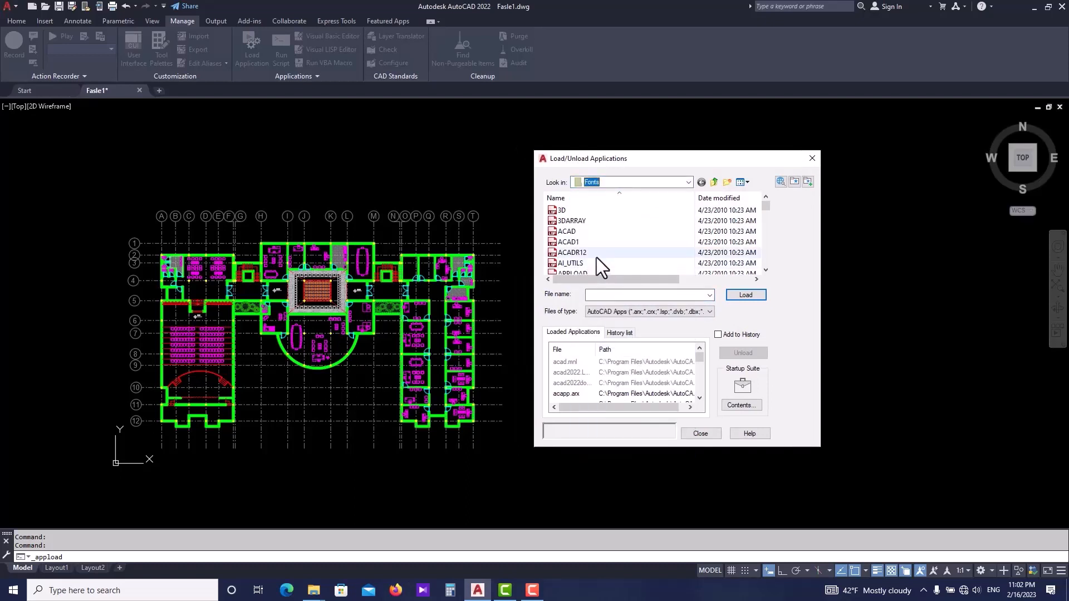
{"action": "scroll", "coordinate": [589, 231], "scroll_direction": "down", "scroll_amount": 10}
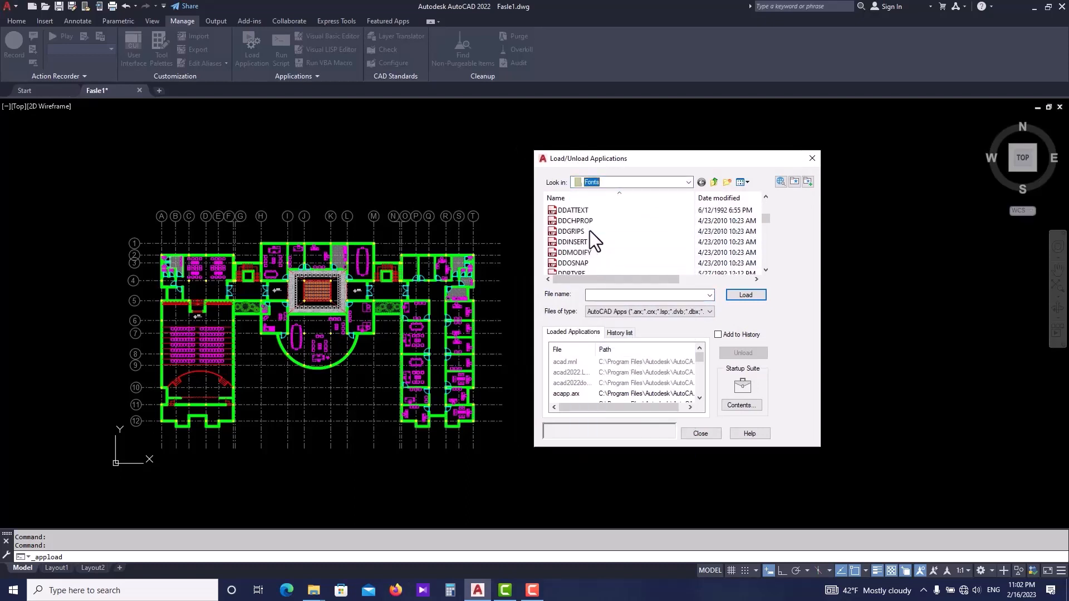
{"action": "scroll", "coordinate": [589, 230], "scroll_direction": "down", "scroll_amount": 10}
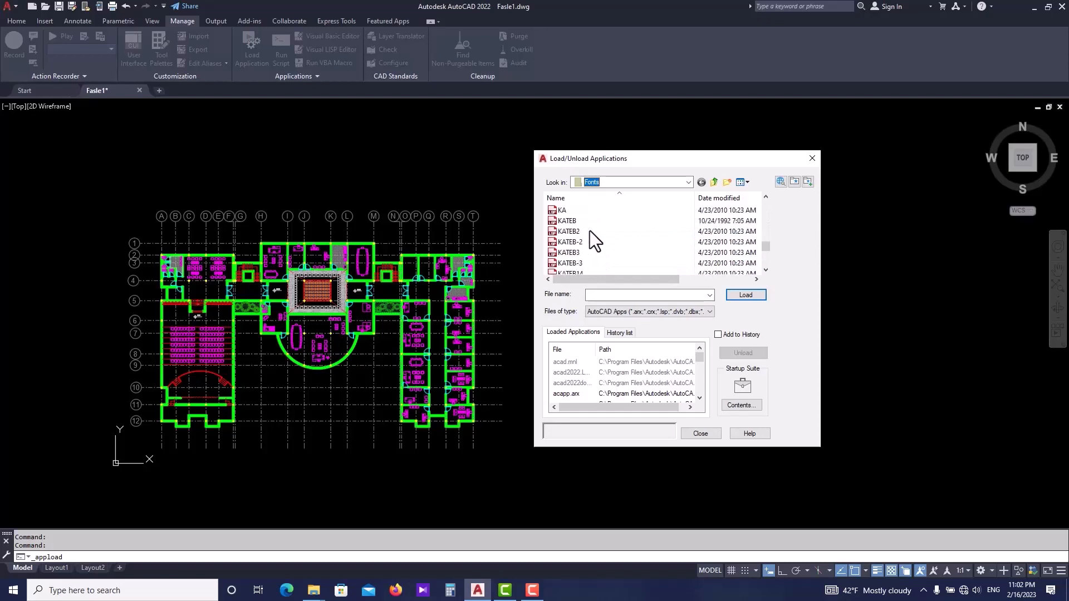
{"action": "left_click", "coordinate": [568, 223]}
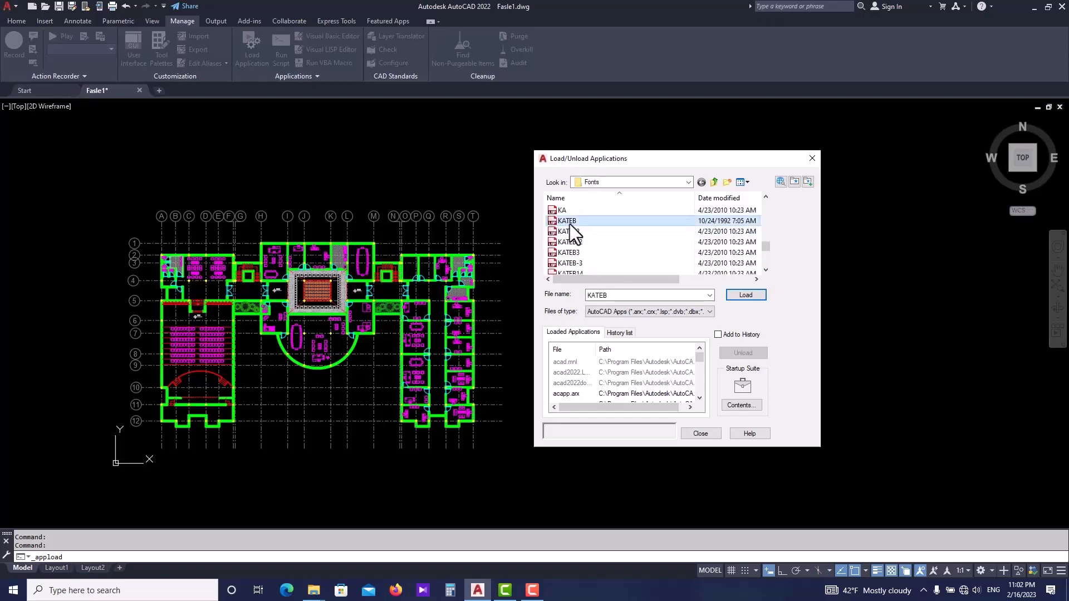
{"action": "left_click", "coordinate": [736, 296]}
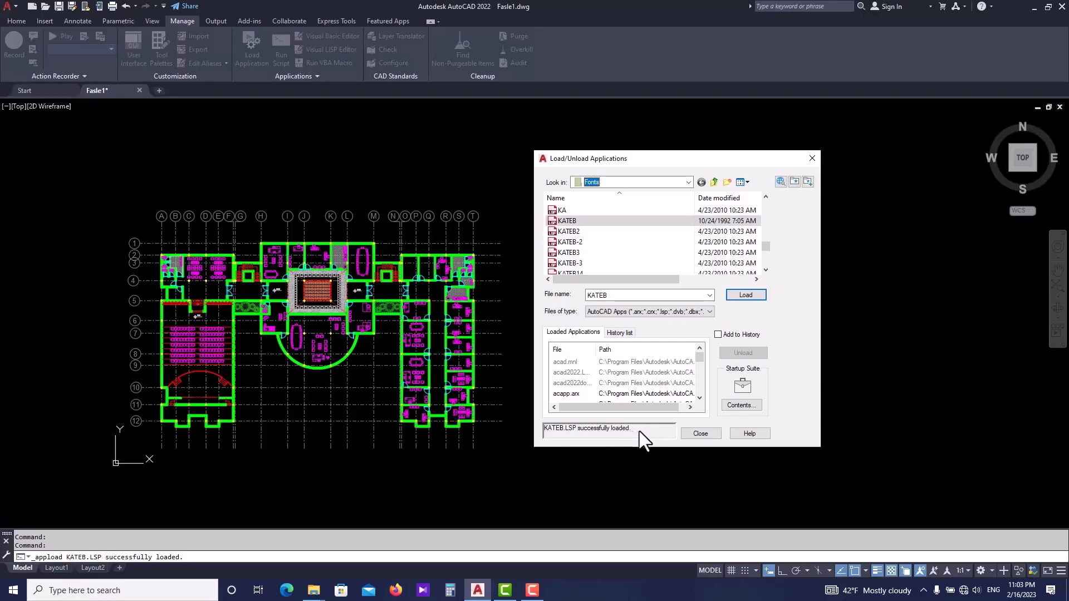
{"action": "left_click", "coordinate": [703, 436]}
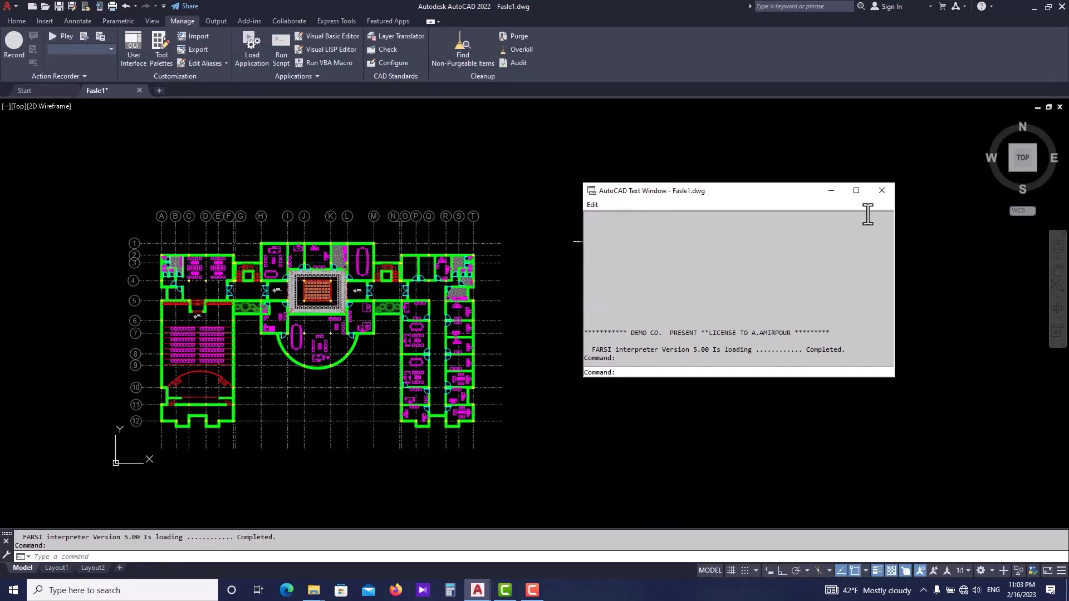
{"action": "left_click", "coordinate": [877, 195]}
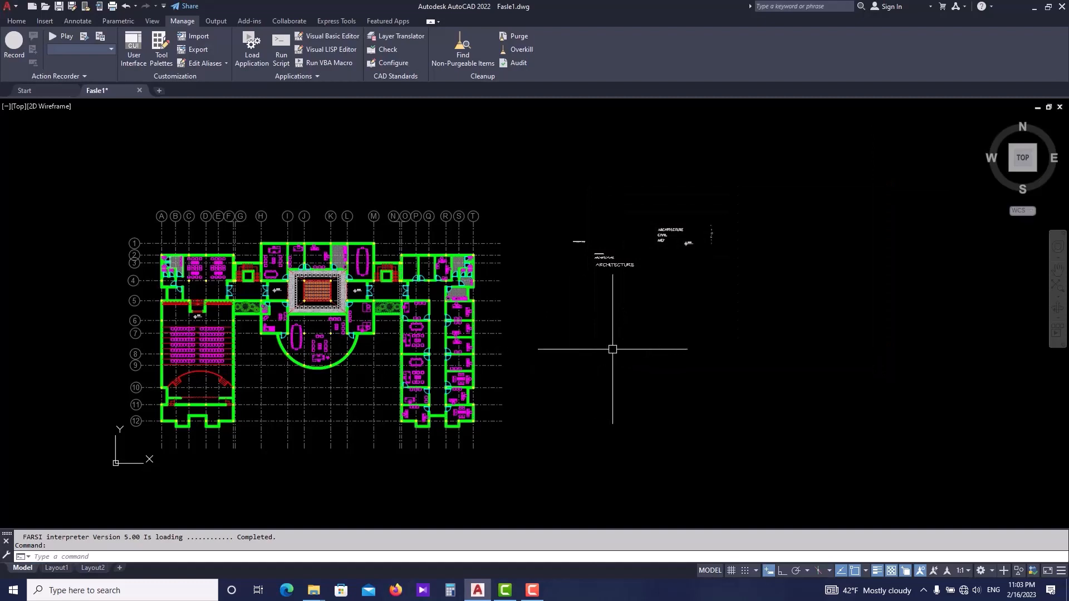
{"action": "type", "text": "K"}
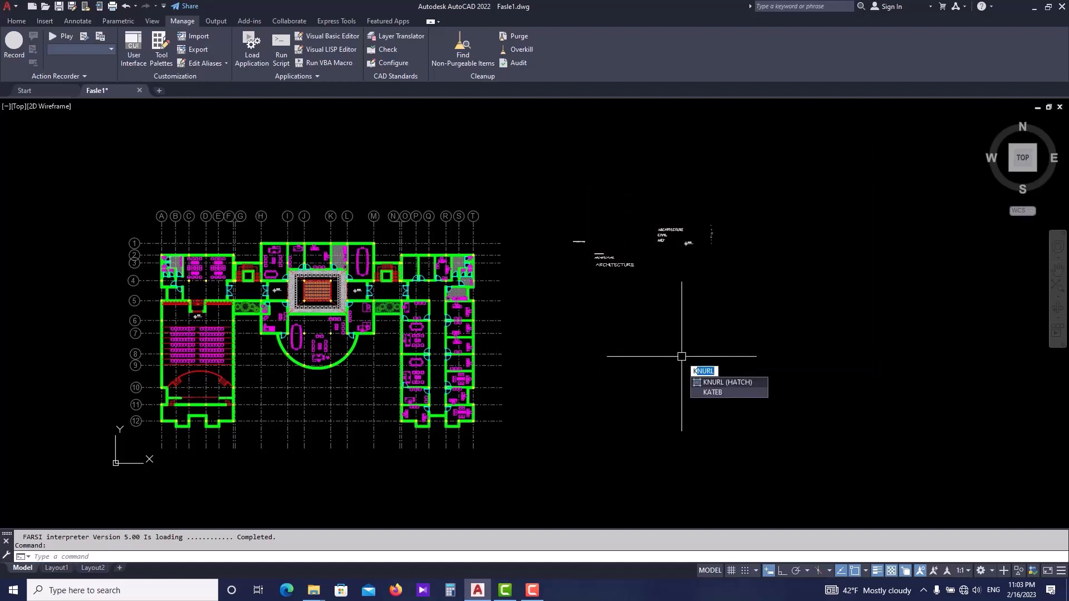
{"action": "type", "text": "A"}
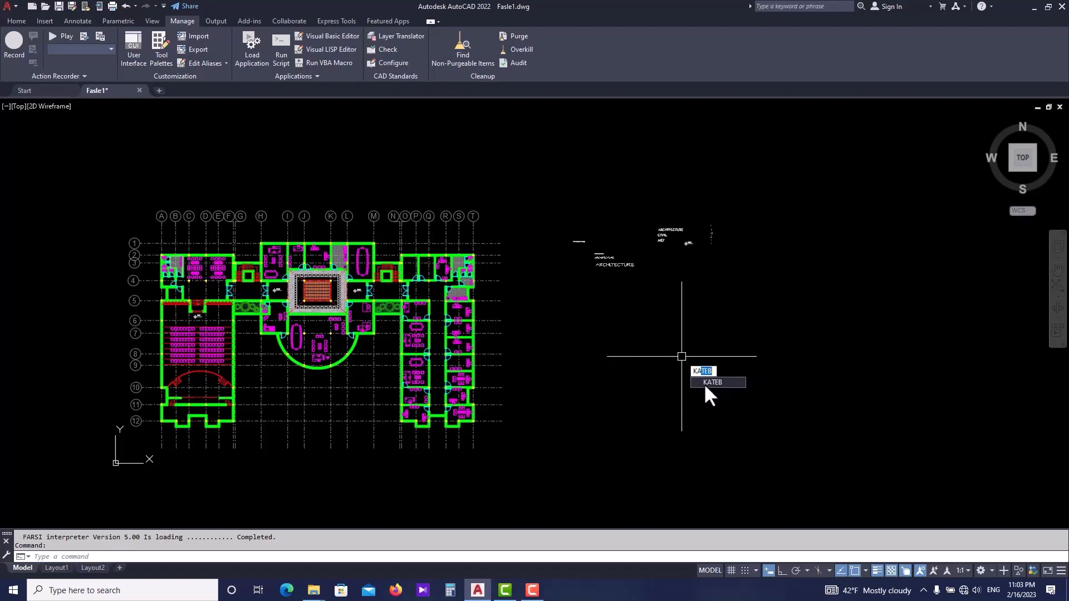
{"action": "key", "text": "Escape"}
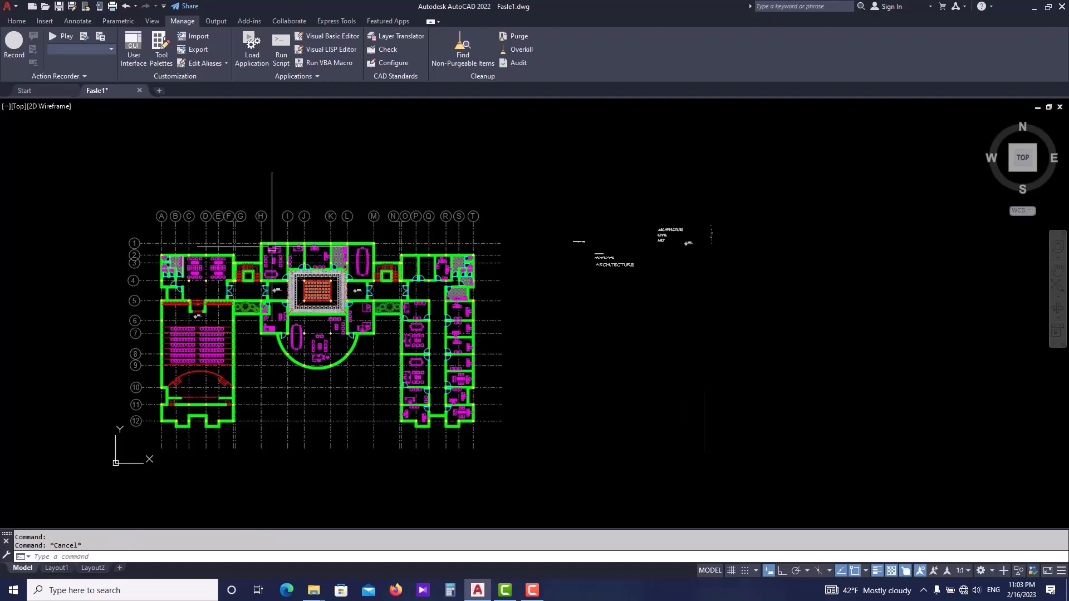
- Create a new text style named KATEB
{"action": "left_click", "coordinate": [16, 21]}
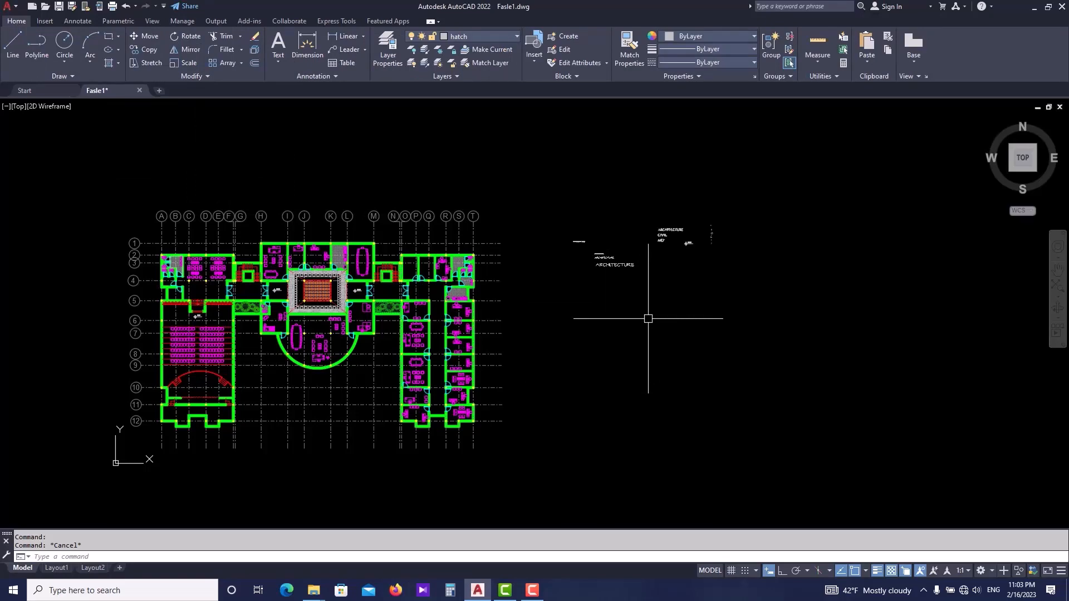
{"action": "type", "text": "ST"}
{"action": "key", "text": "Return"}
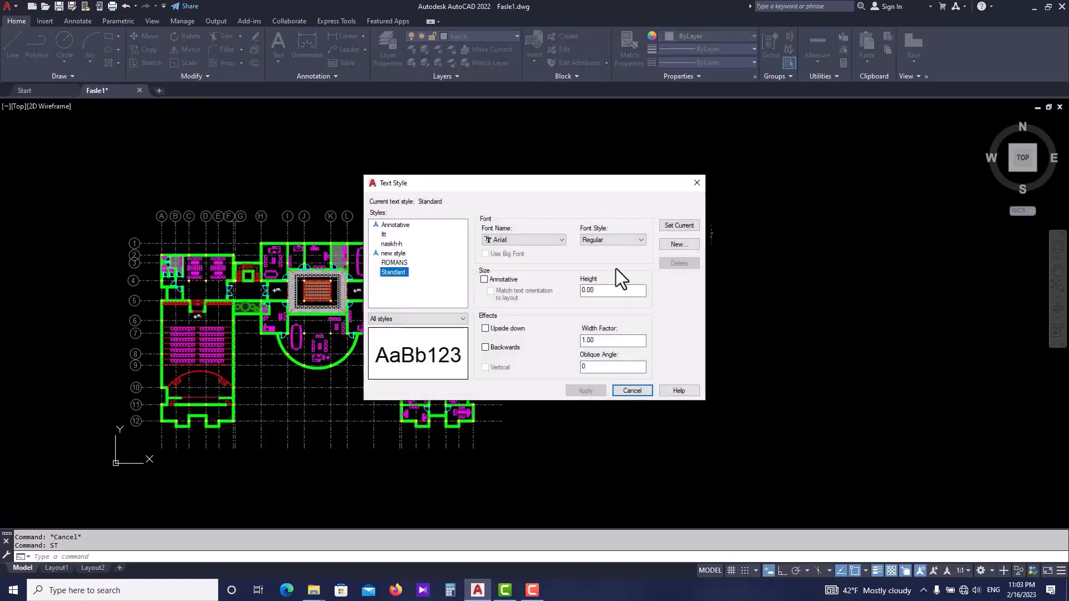
{"action": "left_click", "coordinate": [678, 245]}
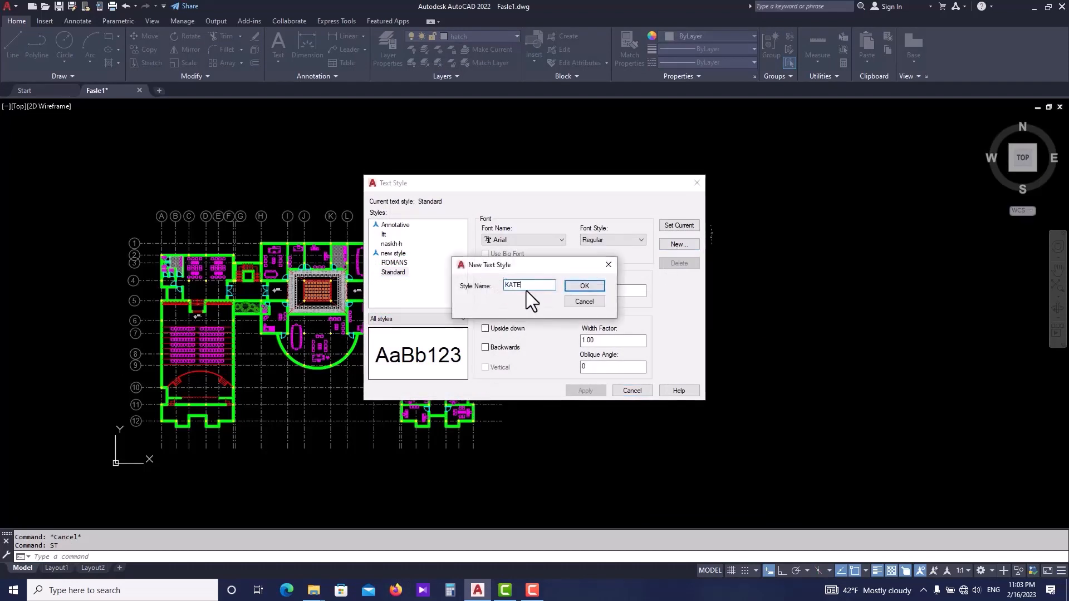
{"action": "type", "text": "KATEB"}
{"action": "left_click", "coordinate": [594, 288]}
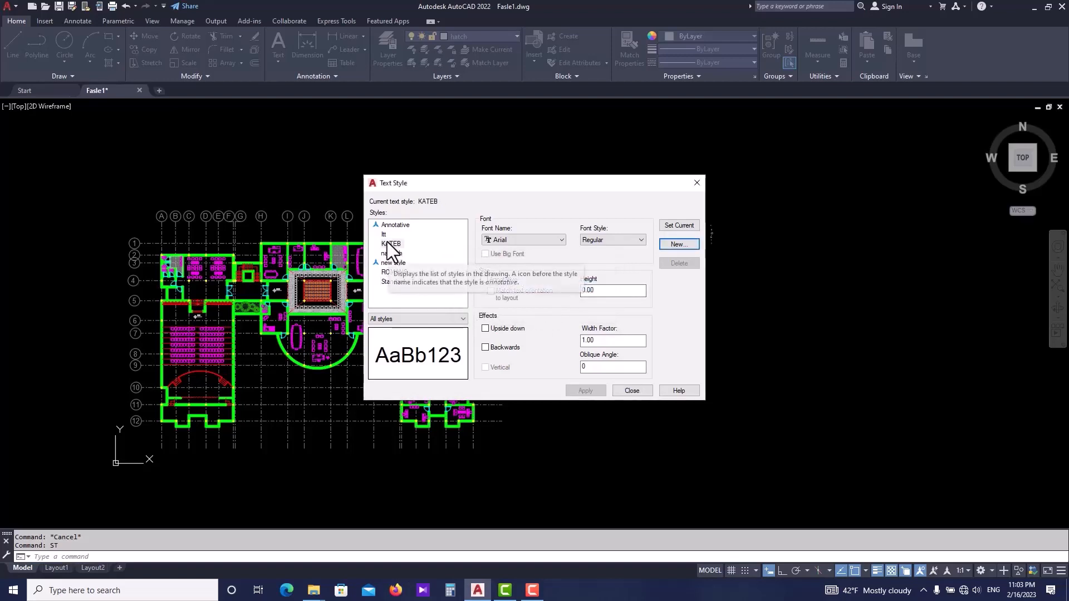
- Browse the font list for the KATEB style, trying script fonts such as s20e.shx
{"action": "left_click", "coordinate": [512, 239]}
{"action": "scroll", "coordinate": [520, 267], "scroll_direction": "down", "scroll_amount": 6}
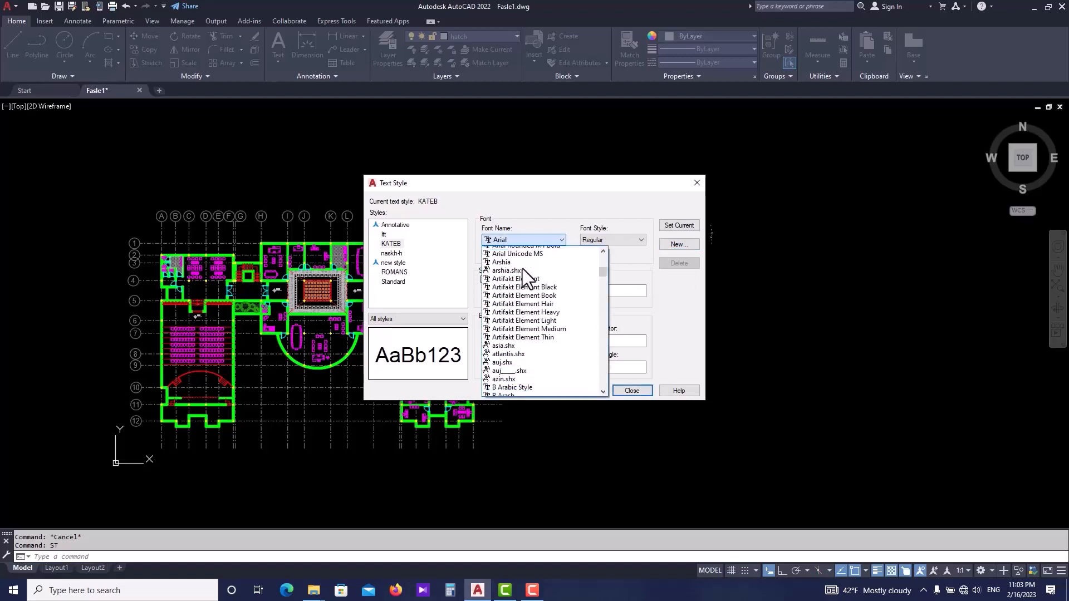
{"action": "scroll", "coordinate": [523, 276], "scroll_direction": "up", "scroll_amount": 3}
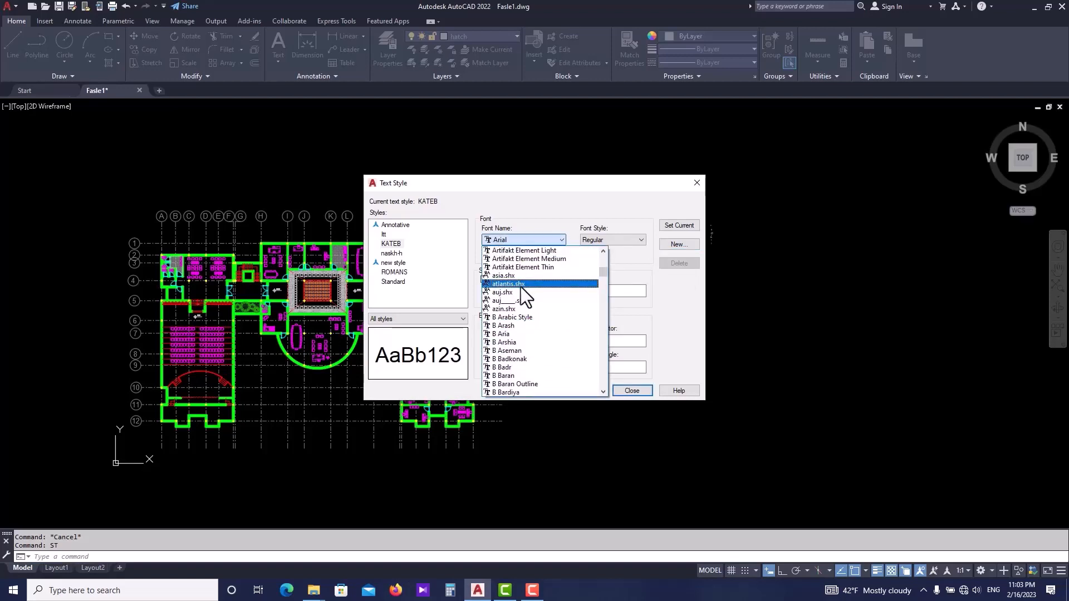
{"action": "scroll", "coordinate": [526, 290], "scroll_direction": "down", "scroll_amount": 4}
{"action": "scroll", "coordinate": [526, 290], "scroll_direction": "down", "scroll_amount": 8}
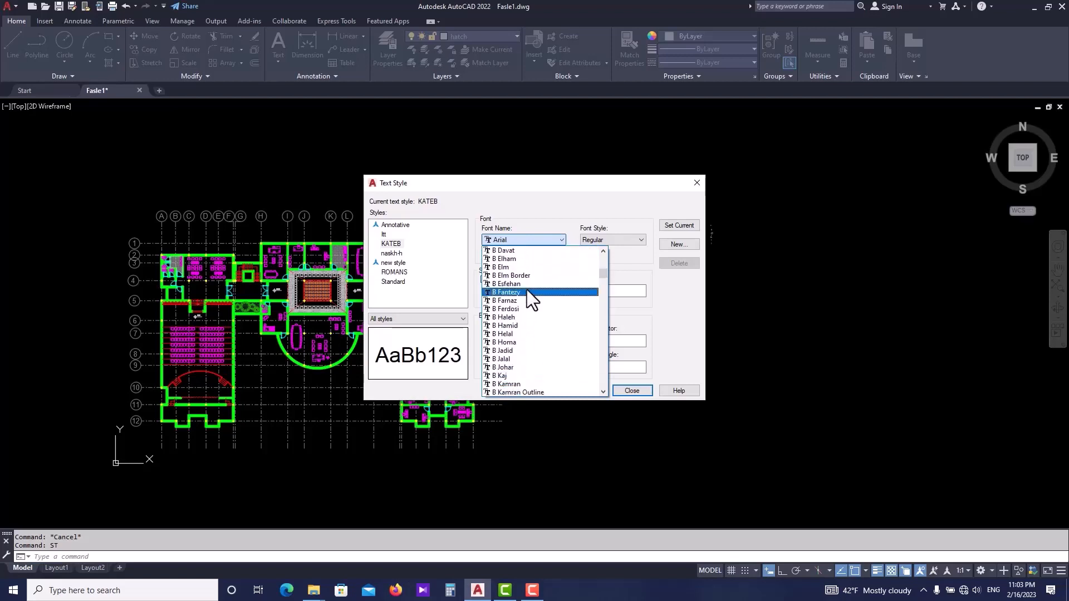
{"action": "key", "text": "s"}
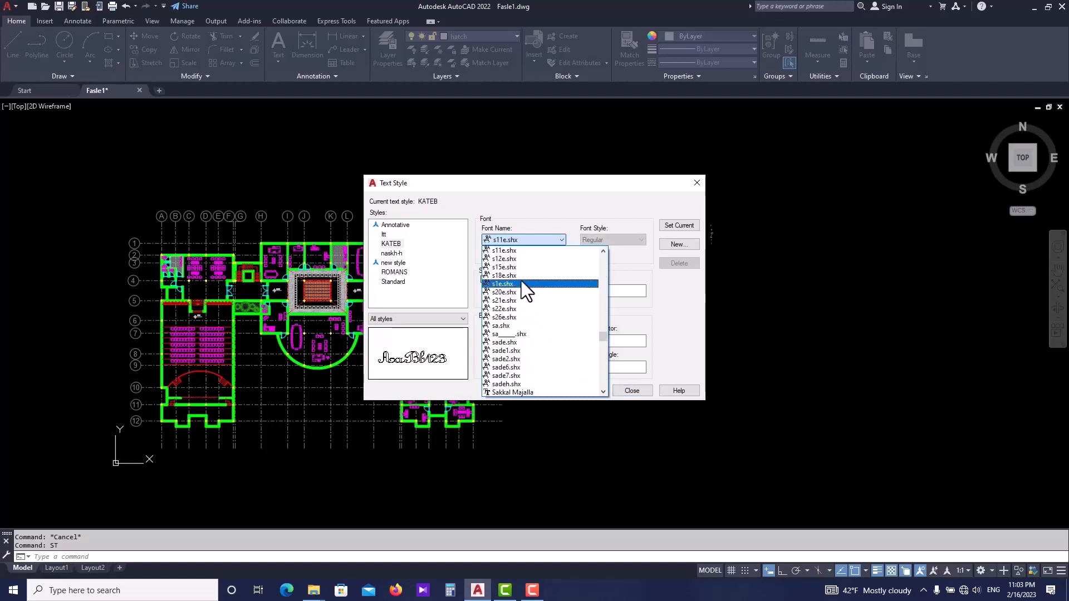
{"action": "left_click", "coordinate": [515, 291]}
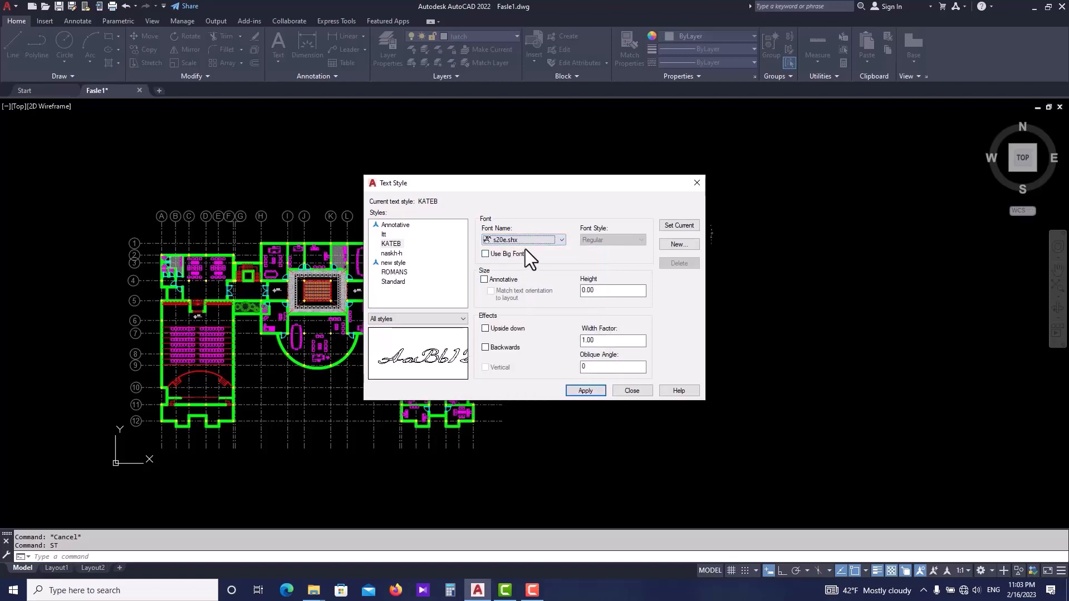
{"action": "scroll", "coordinate": [527, 239], "scroll_direction": "down", "scroll_amount": 1}
{"action": "left_click", "coordinate": [540, 239]}
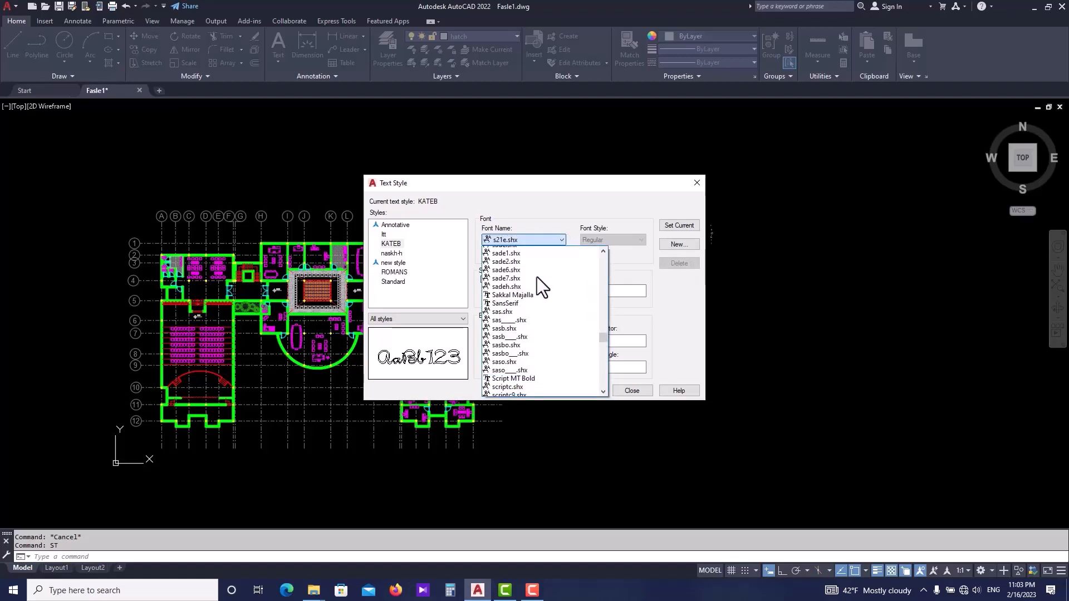
{"action": "scroll", "coordinate": [536, 277], "scroll_direction": "down", "scroll_amount": 5}
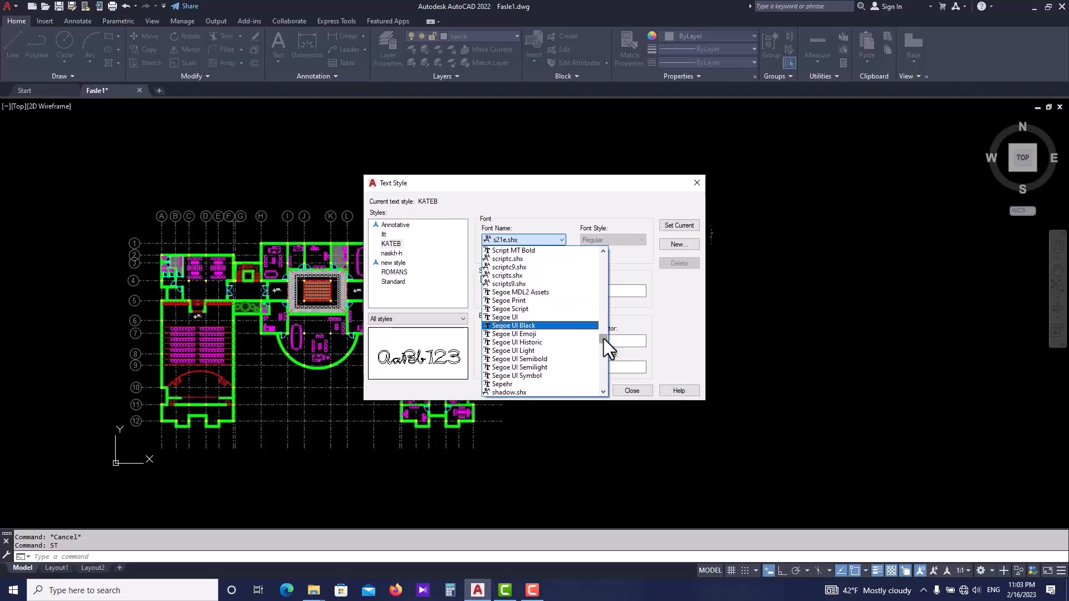
{"action": "left_click_drag", "start_coordinate": [603, 339], "coordinate": [597, 307]}
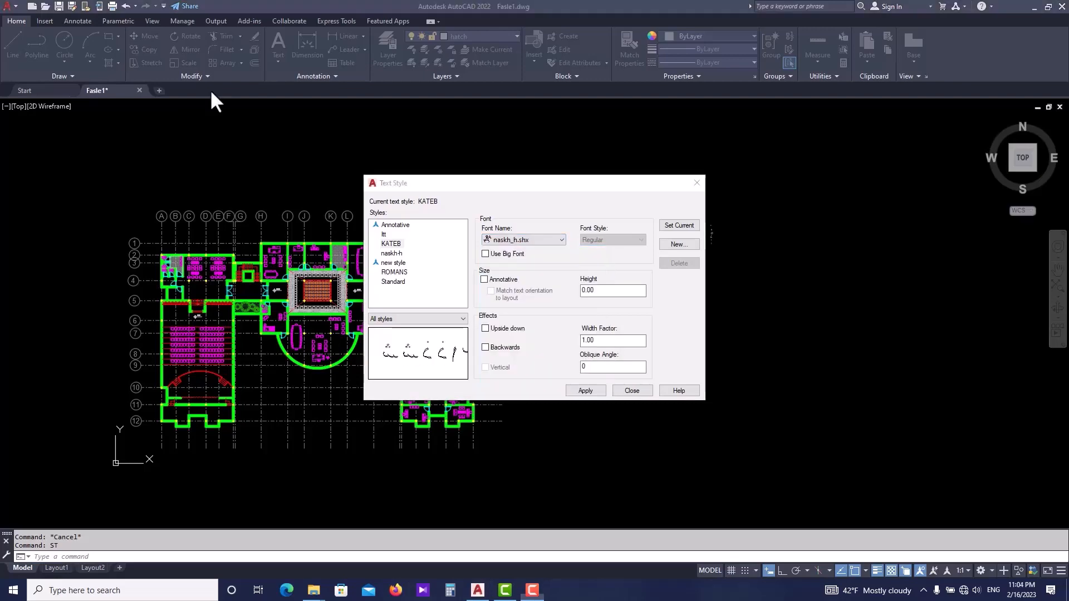
- Set the KATEB style's font to naskh-h.shx and turn on the Backwards effect
{"action": "left_click", "coordinate": [542, 241]}
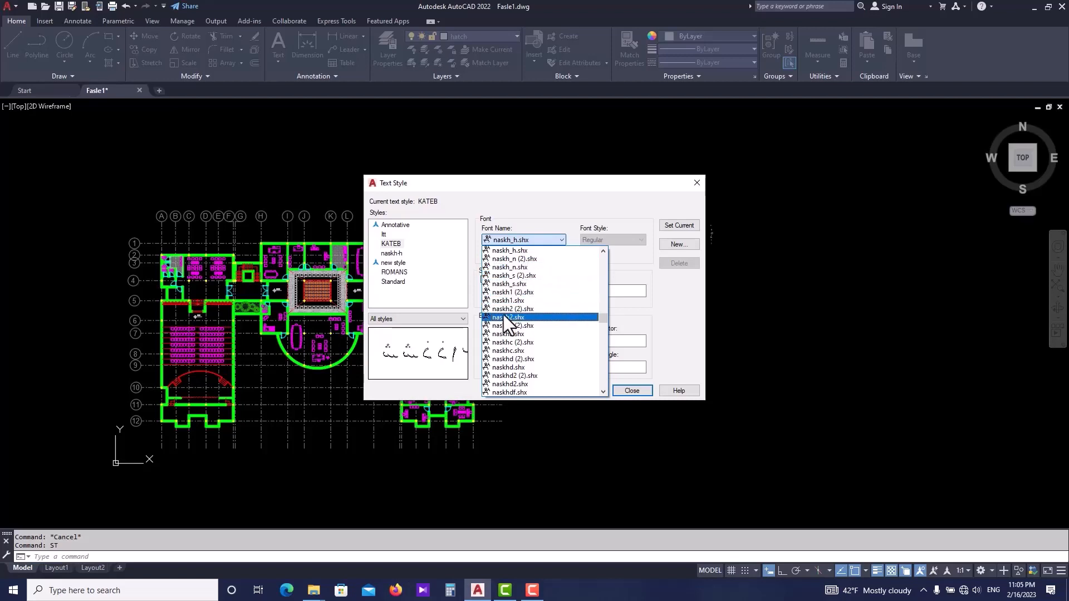
{"action": "scroll", "coordinate": [506, 288], "scroll_direction": "up", "scroll_amount": 1}
{"action": "scroll", "coordinate": [506, 289], "scroll_direction": "down", "scroll_amount": 5}
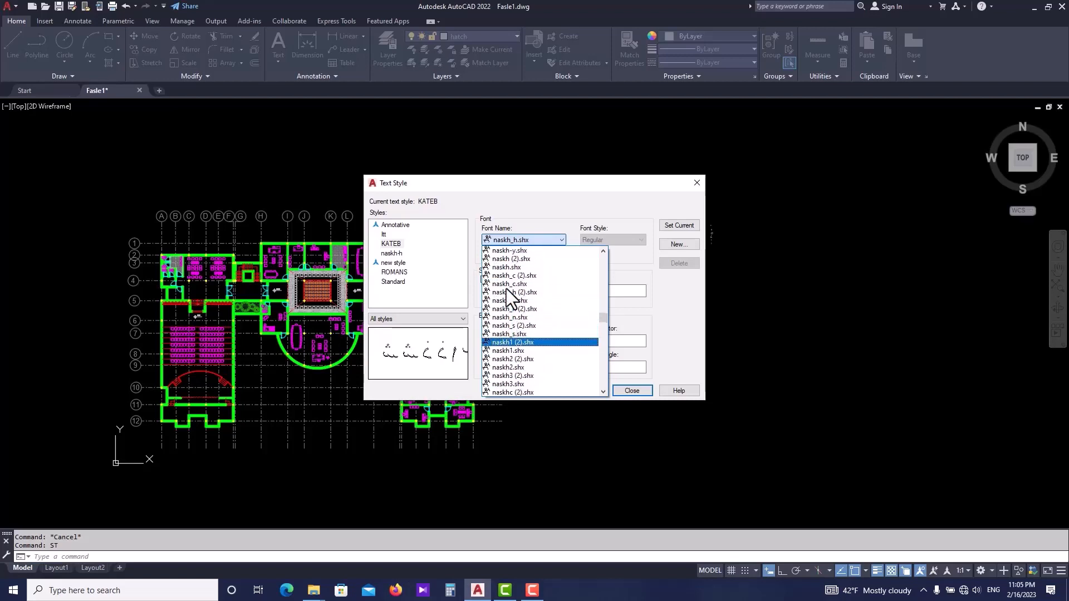
{"action": "left_click", "coordinate": [507, 288]}
{"action": "key", "text": "Up"}
{"action": "key", "text": "Up"}
{"action": "key", "text": "Up"}
{"action": "key", "text": "Up"}
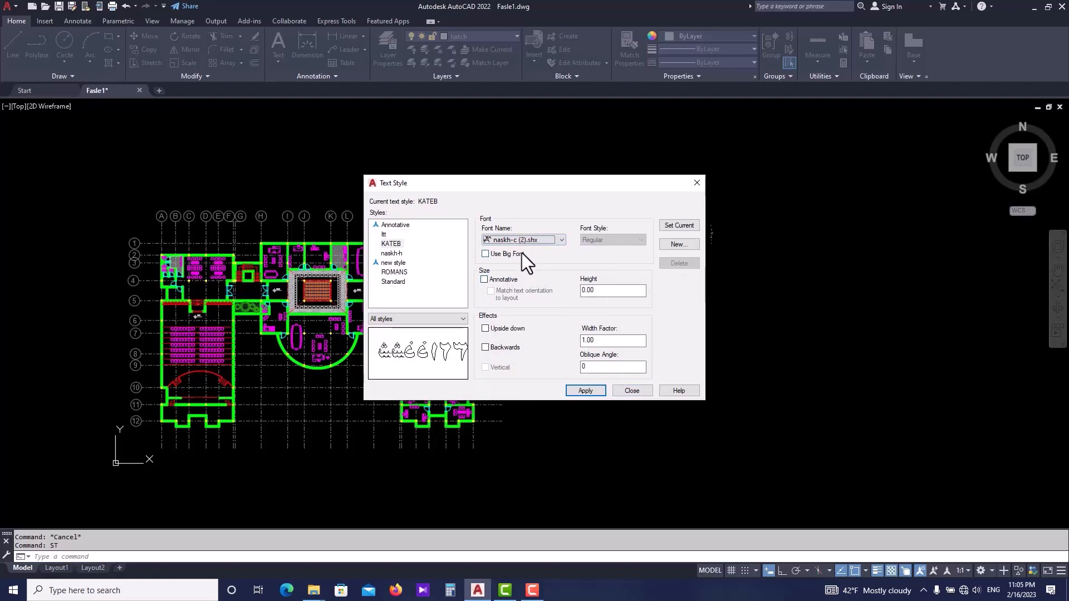
{"action": "key", "text": "Up"}
{"action": "key", "text": "Up"}
{"action": "key", "text": "Up"}
{"action": "key", "text": "Up"}
{"action": "key", "text": "Down"}
{"action": "key", "text": "Down"}
{"action": "key", "text": "Down"}
{"action": "key", "text": "Down"}
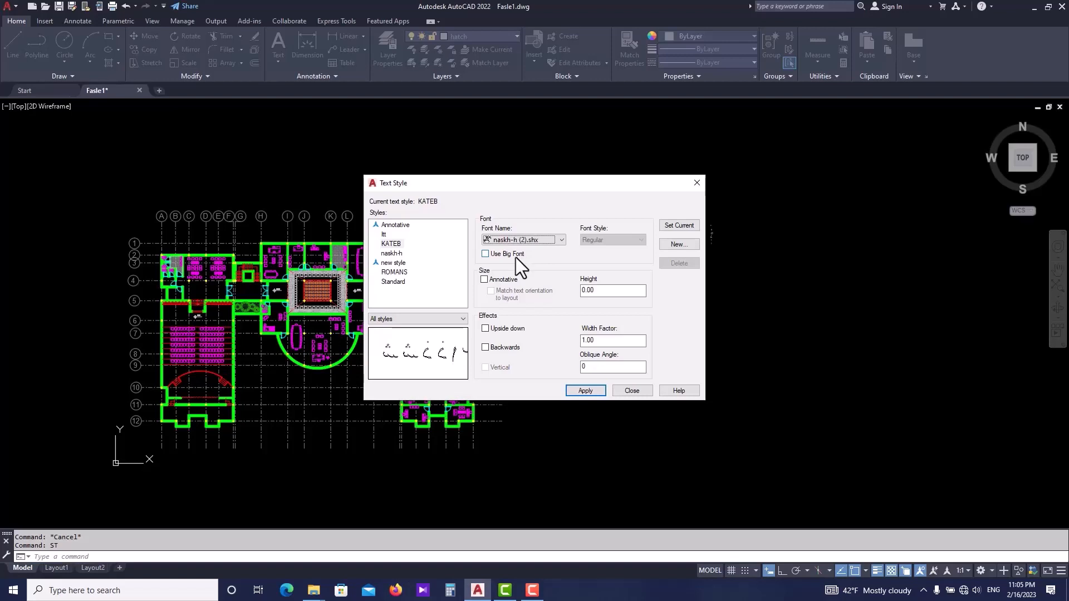
{"action": "key", "text": "Down"}
{"action": "left_click", "coordinate": [486, 347]}
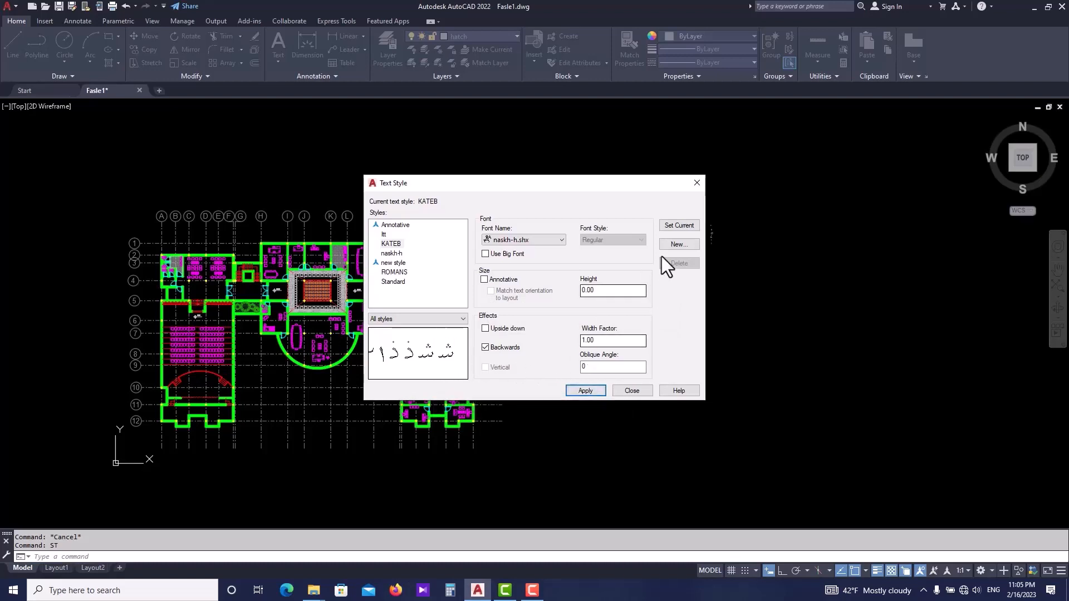
- Set KATEB as the current text style, save the style changes, and close the Text Style dialog
{"action": "left_click", "coordinate": [676, 227]}
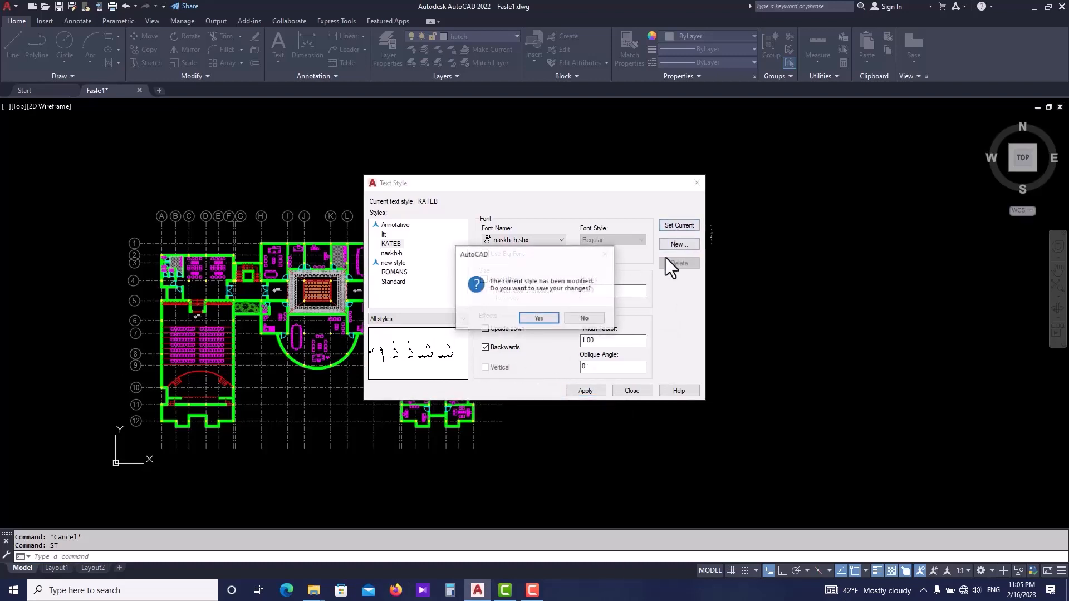
{"action": "left_click", "coordinate": [534, 317]}
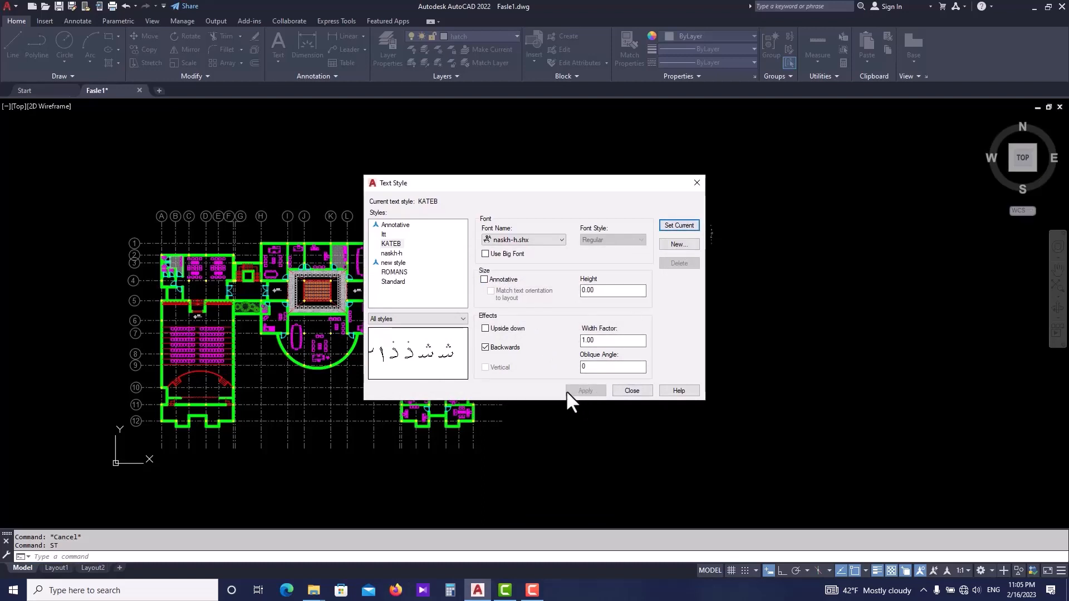
{"action": "left_click", "coordinate": [632, 390]}
- Run the KATEB command with ortho on and pick a start point, accepting the default height and rotation
{"action": "middle_click_drag", "start_coordinate": [711, 406], "coordinate": [625, 375]}
{"action": "scroll", "coordinate": [602, 337], "scroll_direction": "up", "scroll_amount": 2}
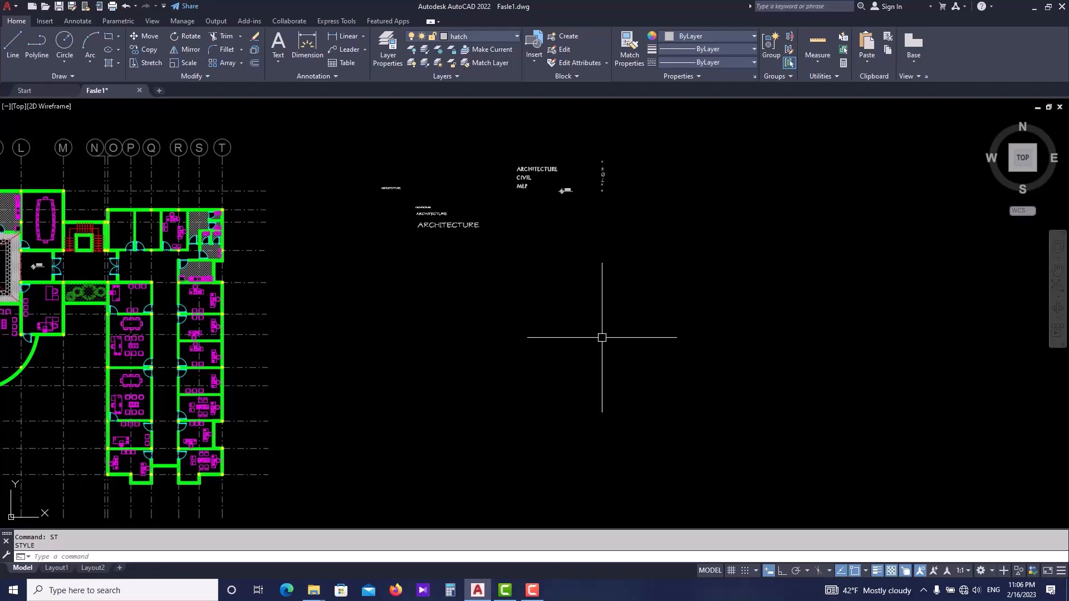
{"action": "type", "text": "ka"}
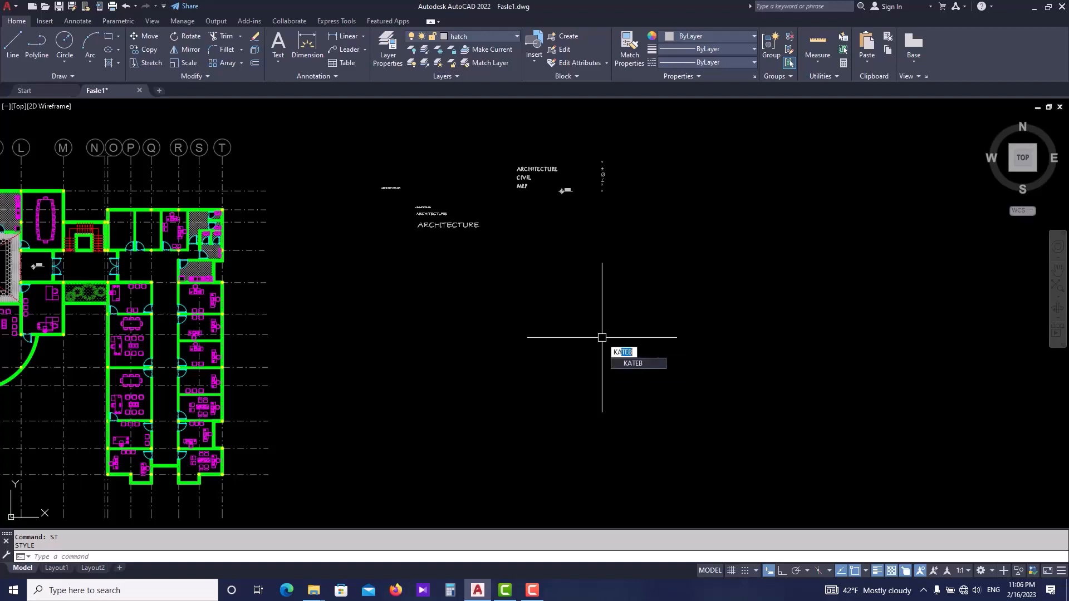
{"action": "key", "text": "Return"}
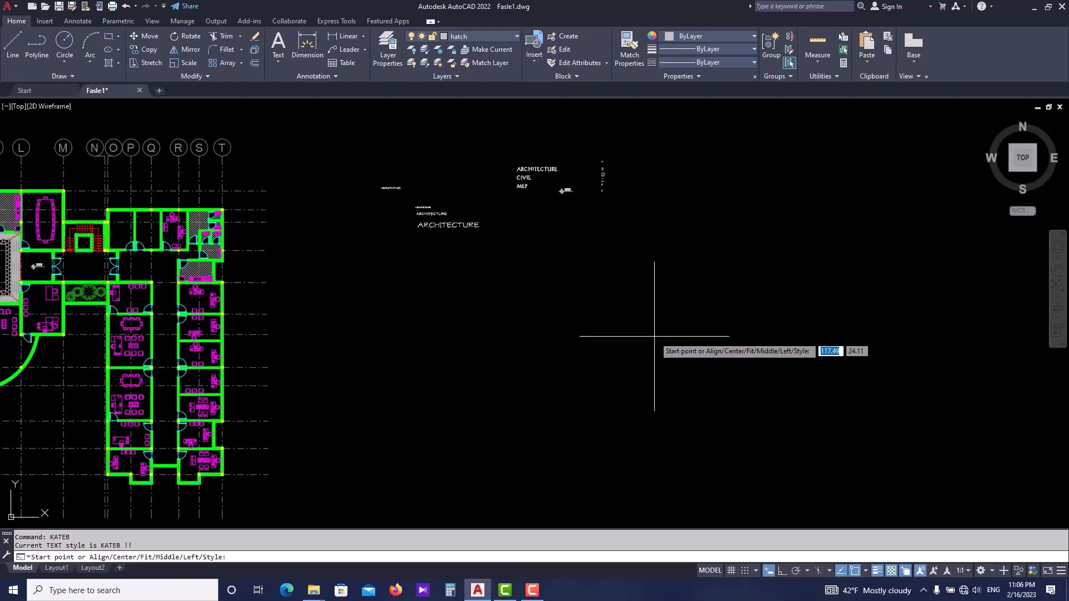
{"action": "key", "text": "F8"}
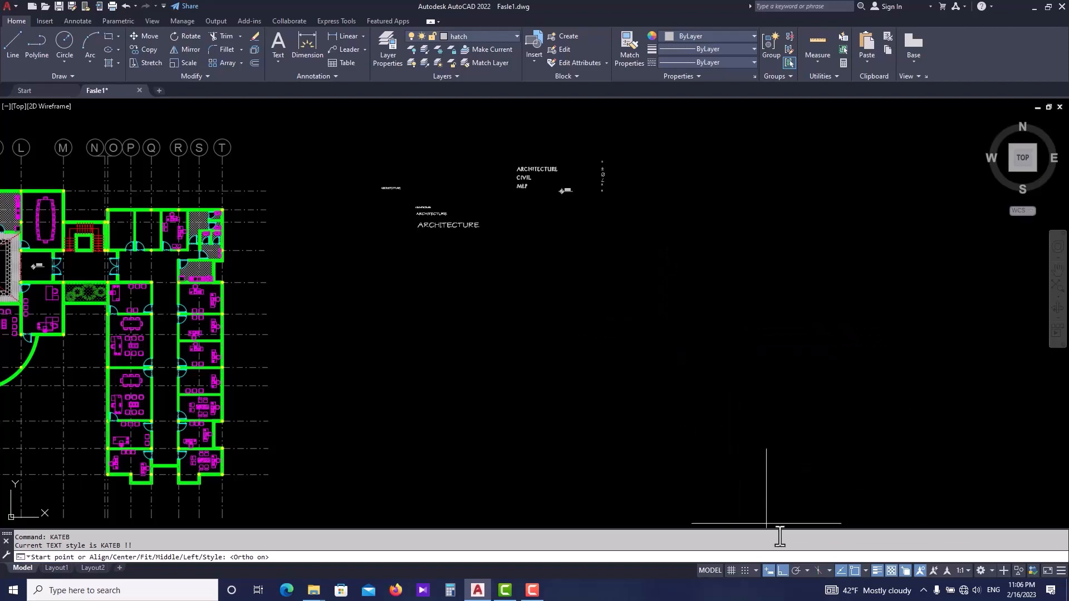
{"action": "left_click", "coordinate": [757, 360]}
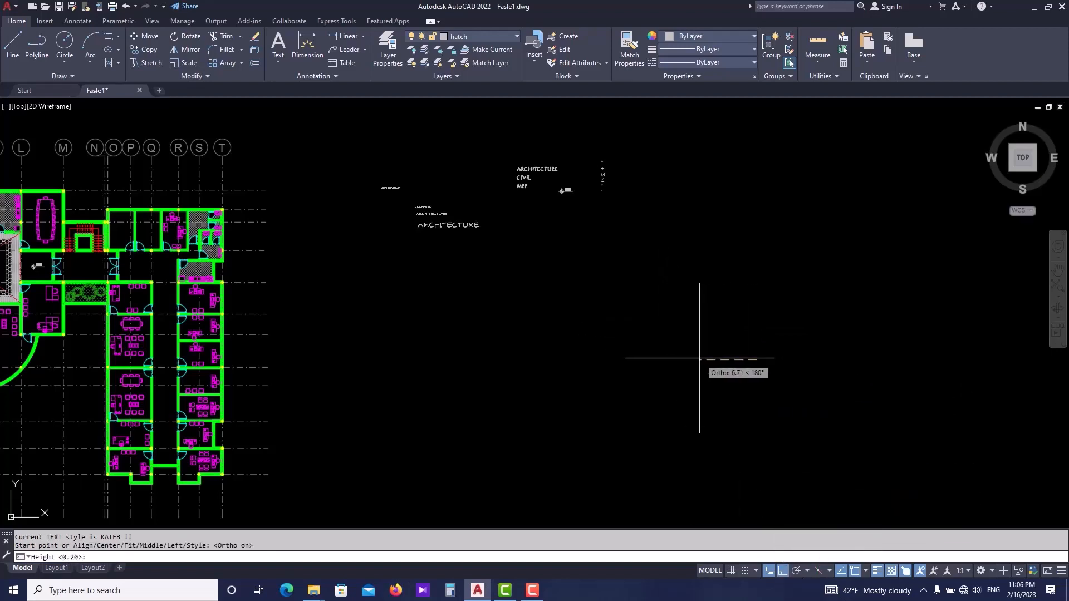
{"action": "key", "text": "Return"}
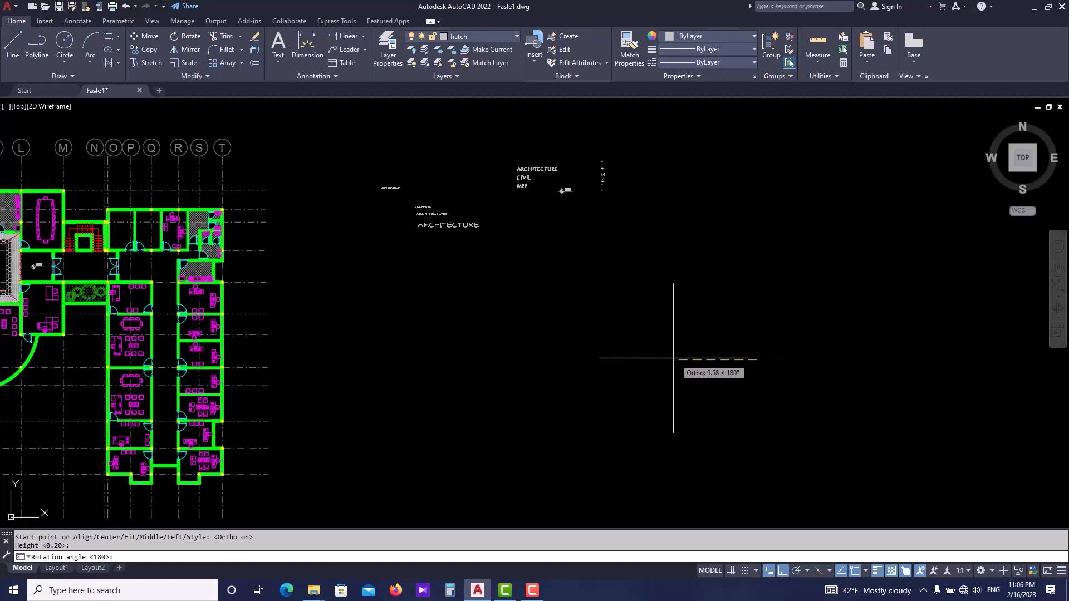
{"action": "key", "text": "Return"}
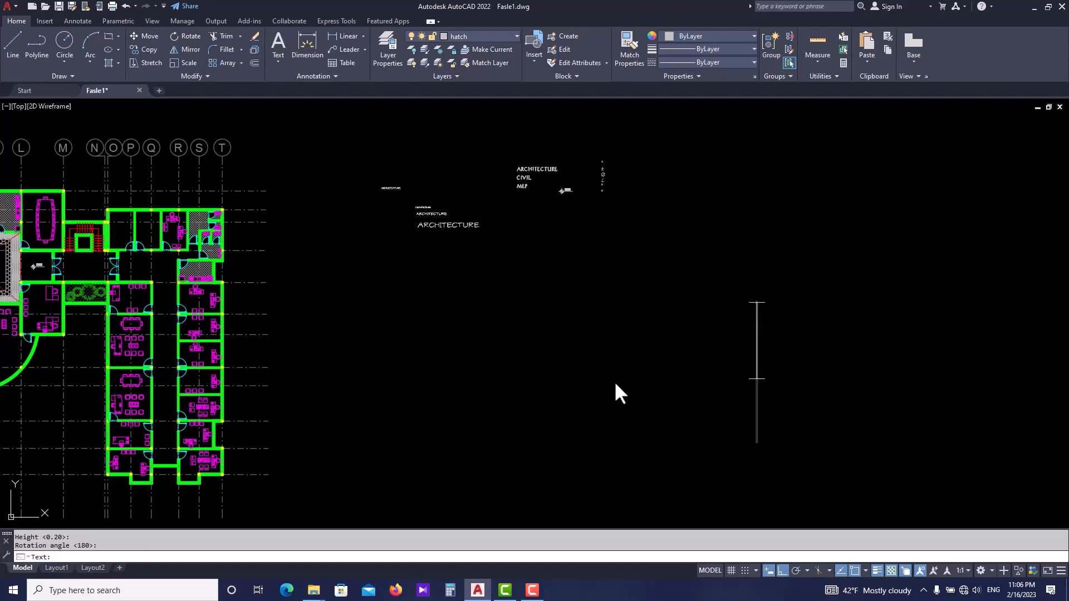
- Enter the Persian word معماری as the text and finish the command
{"action": "scroll", "coordinate": [632, 366], "scroll_direction": "down", "scroll_amount": 1}
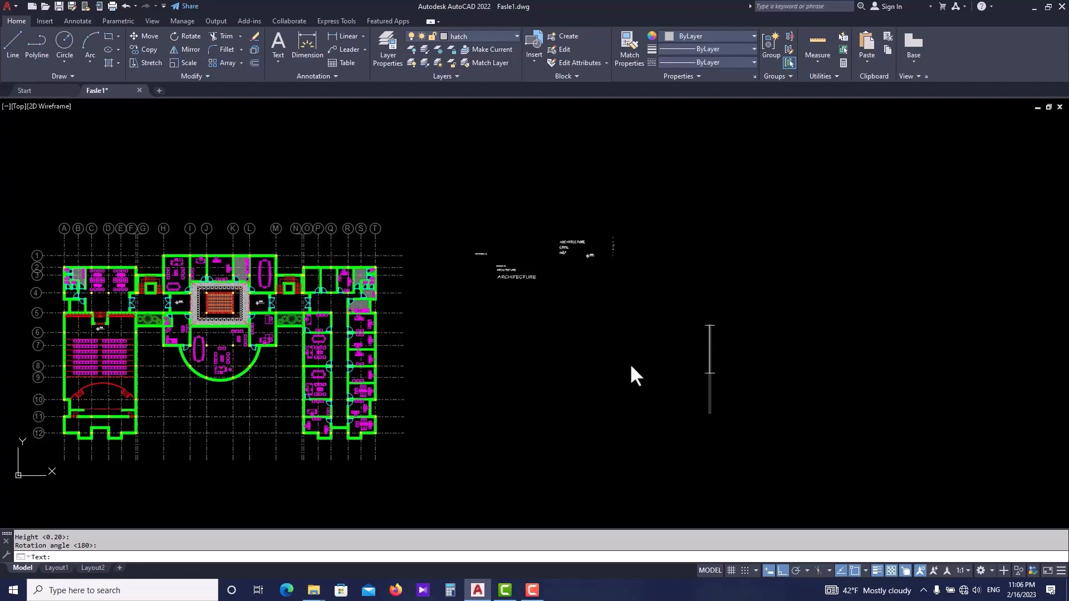
{"action": "type", "text": "aعمآري"}
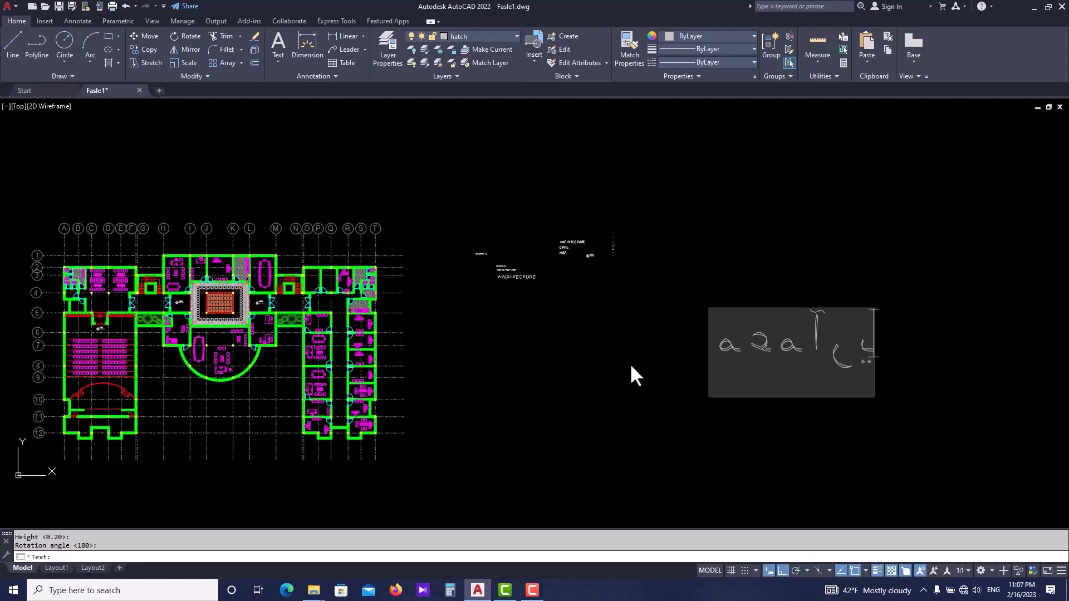
{"action": "key", "text": "BackSpace"}
{"action": "key", "text": "BackSpace"}
{"action": "key", "text": "BackSpace"}
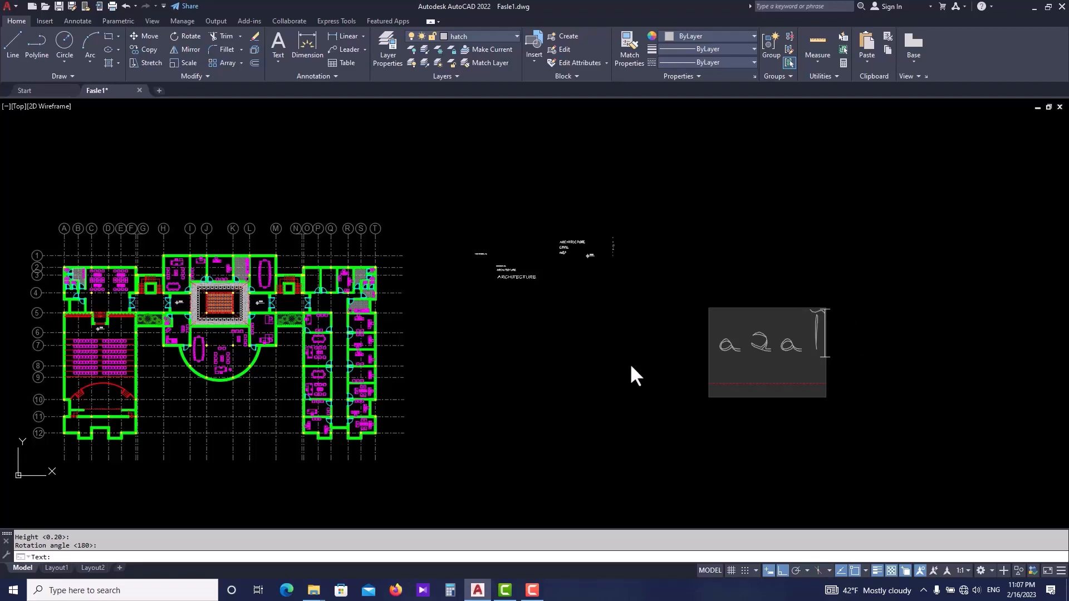
{"action": "key", "text": "BackSpace"}
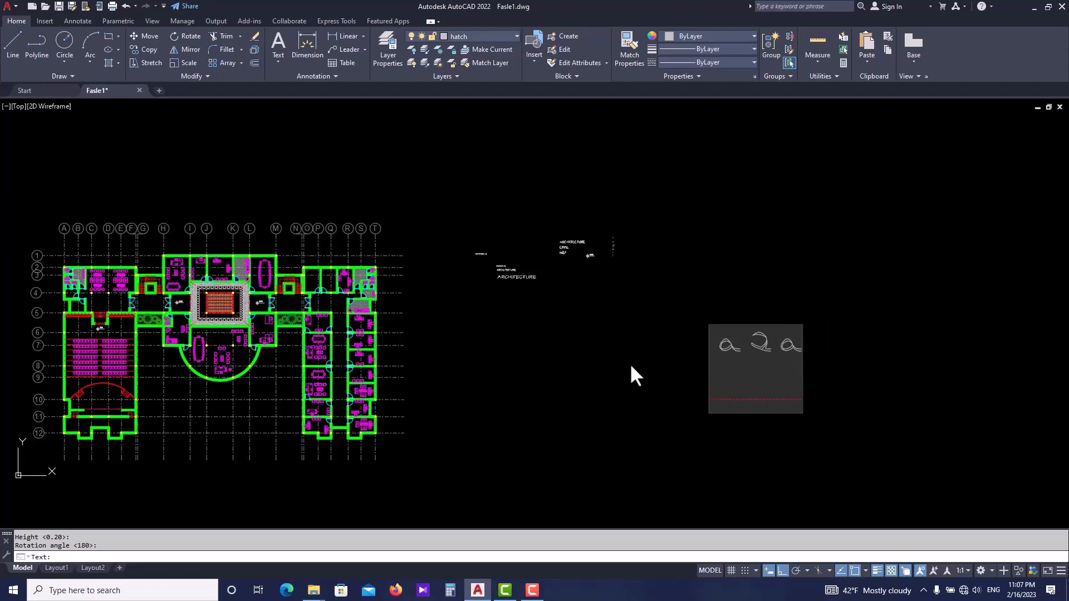
{"action": "type", "text": "1"}
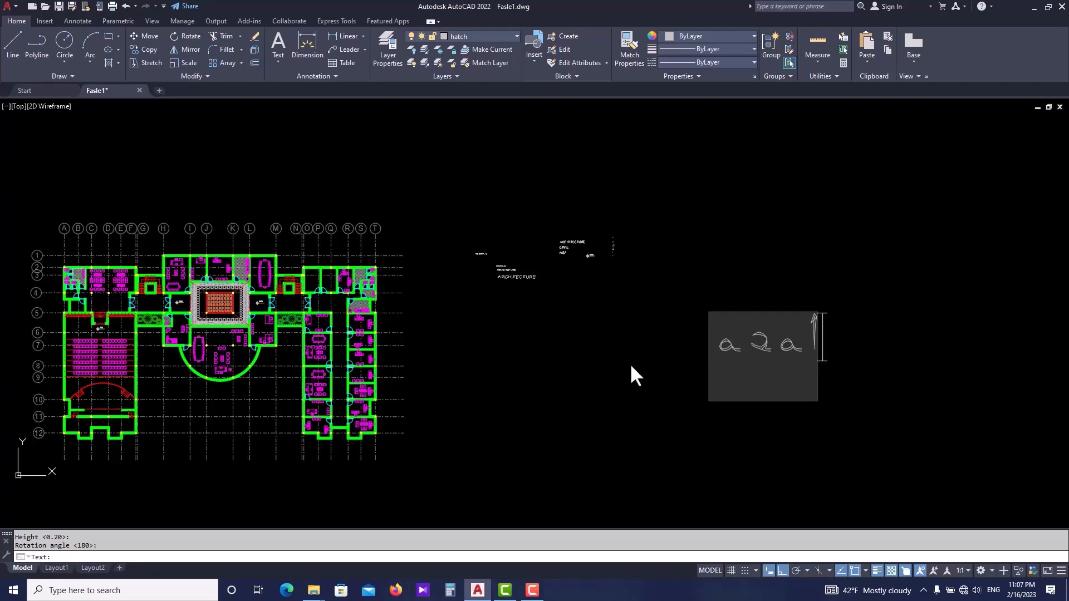
{"action": "type", "text": "ری"}
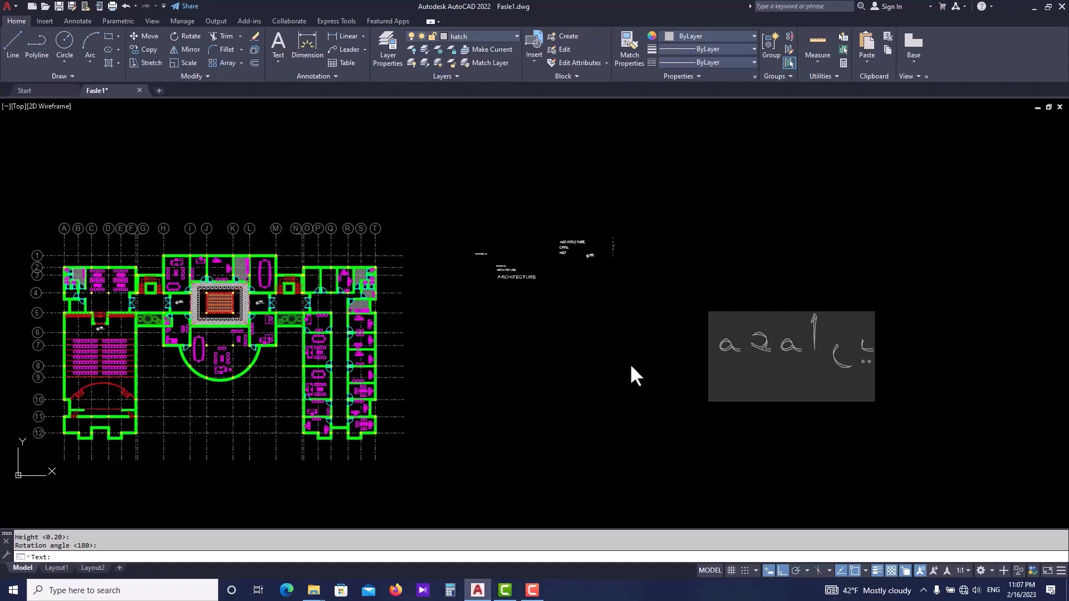
{"action": "key", "text": "Return"}
{"action": "key", "text": "Return"}
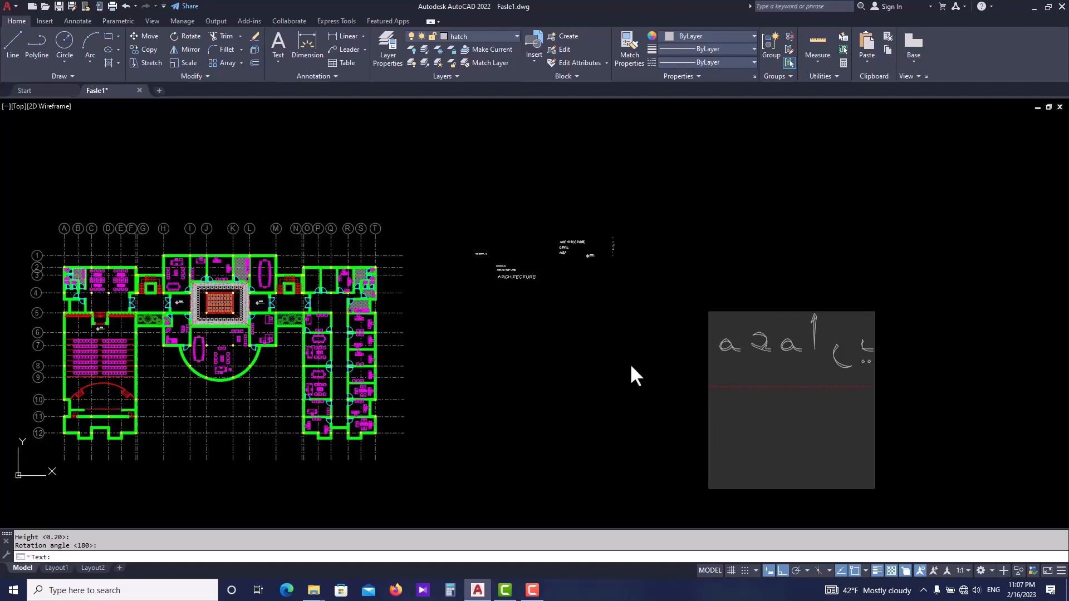
- Scale the معماری text down about a base point near its baseline
{"action": "scroll", "coordinate": [630, 363], "scroll_direction": "up", "scroll_amount": 2}
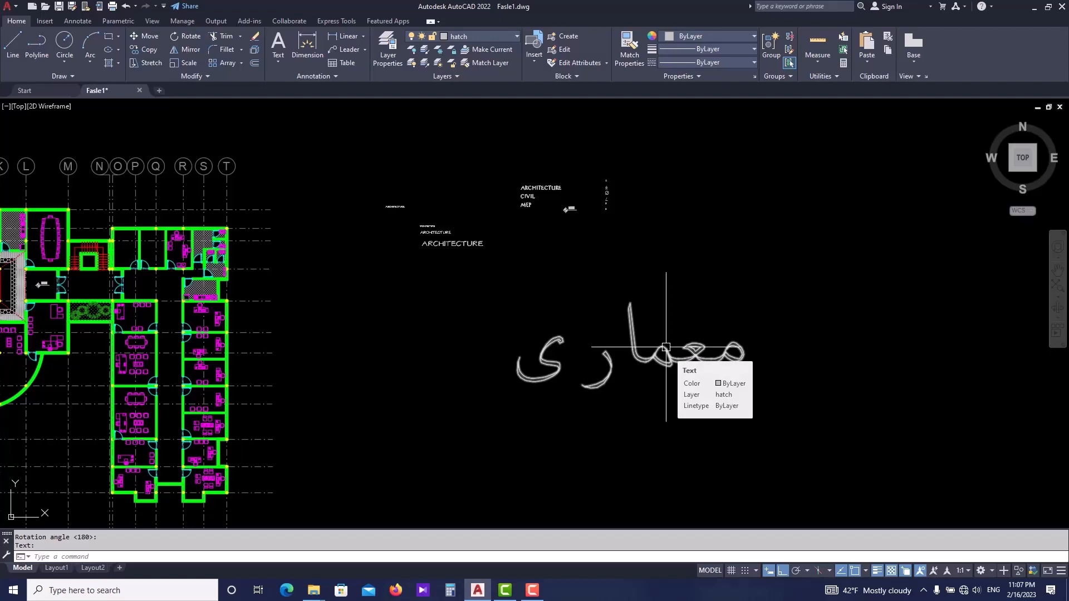
{"action": "left_click", "coordinate": [695, 332]}
{"action": "left_click", "coordinate": [665, 382]}
{"action": "type", "text": "s"}
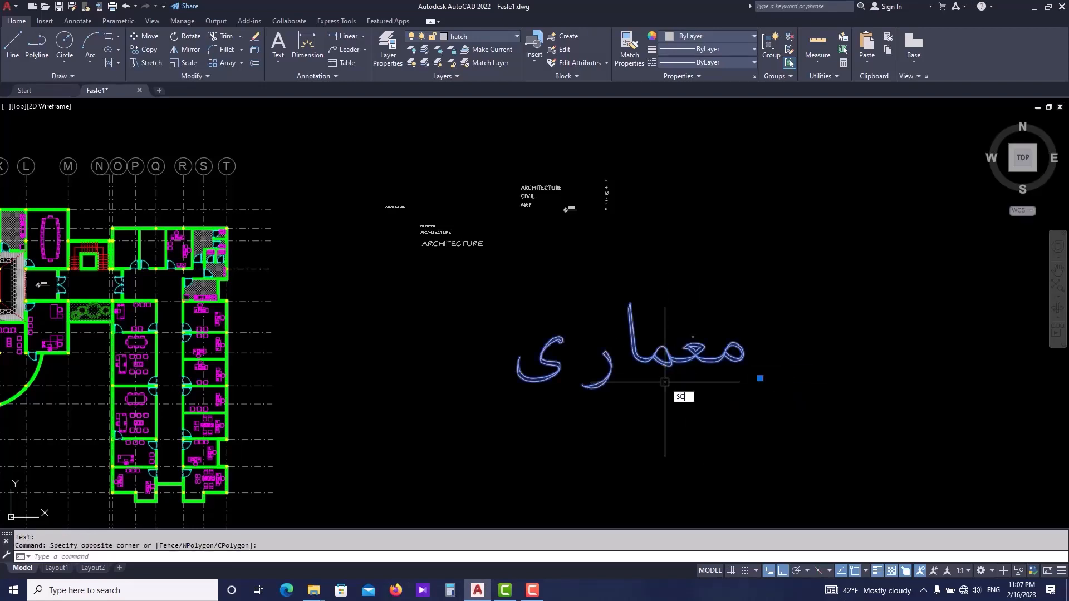
{"action": "type", "text": "c"}
{"action": "key", "text": "Return"}
{"action": "left_click", "coordinate": [665, 382]}
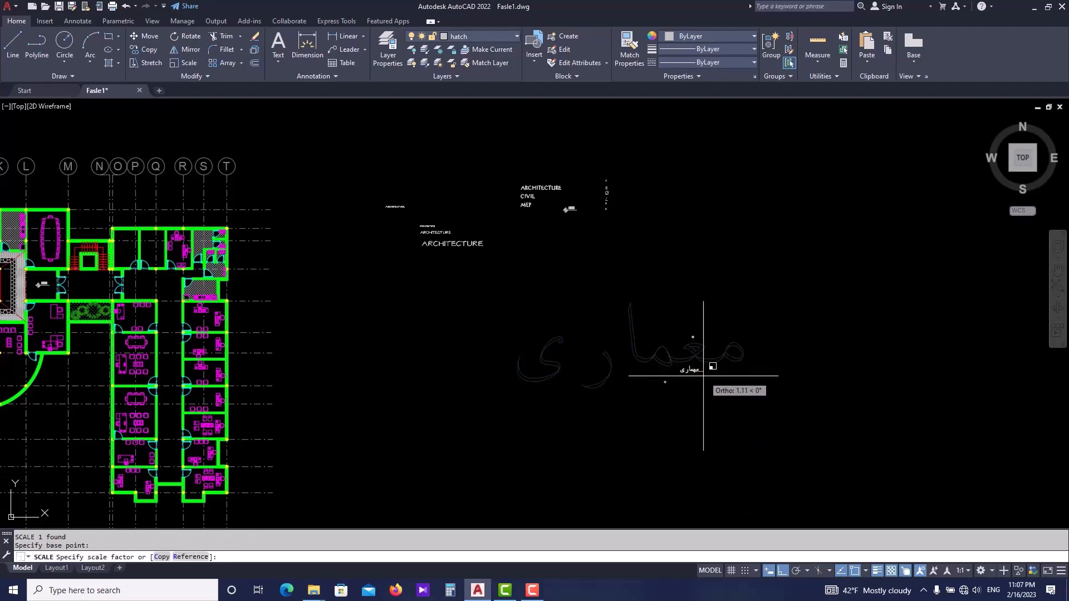
{"action": "left_click", "coordinate": [729, 375]}
{"action": "scroll", "coordinate": [704, 373], "scroll_direction": "up", "scroll_amount": 1}
{"action": "key", "text": "Escape"}
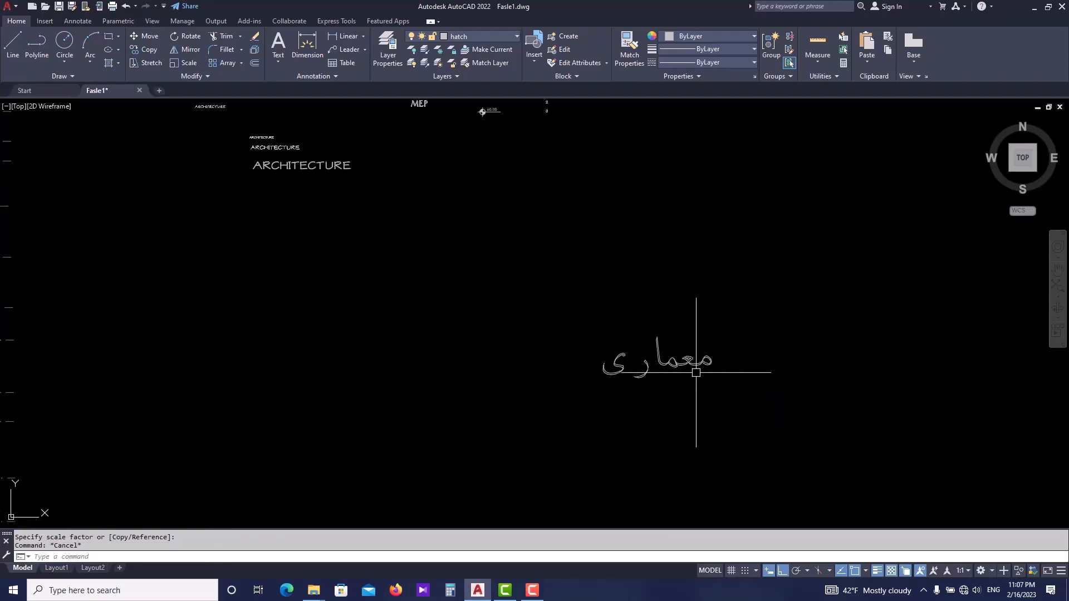
{"action": "left_click", "coordinate": [696, 373]}
{"action": "double_click", "coordinate": [680, 364]}
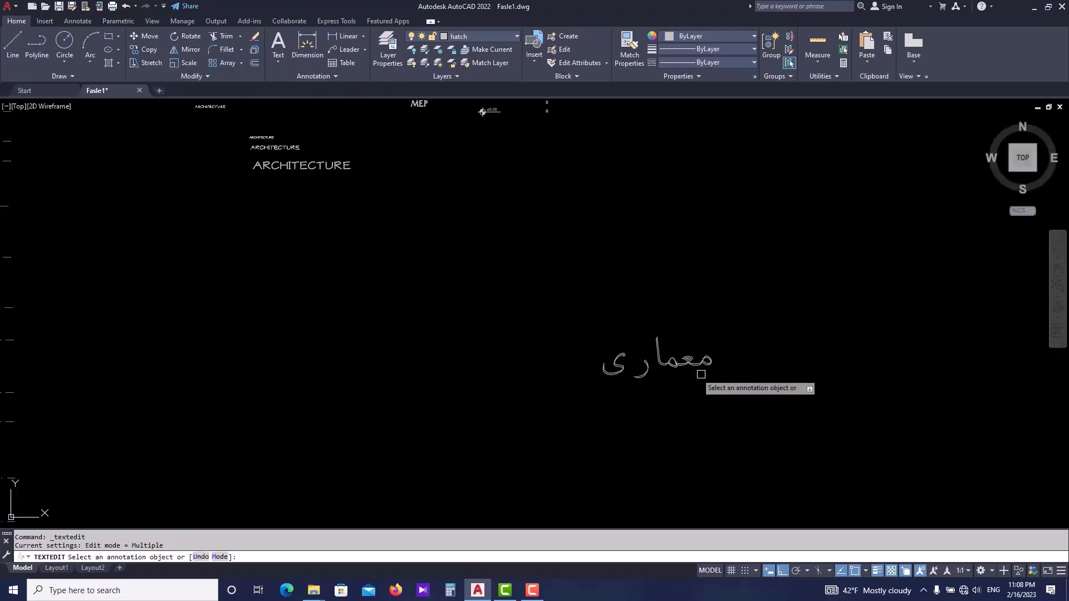
{"action": "key", "text": "Escape"}
{"action": "scroll", "coordinate": [684, 348], "scroll_direction": "up", "scroll_amount": 2}
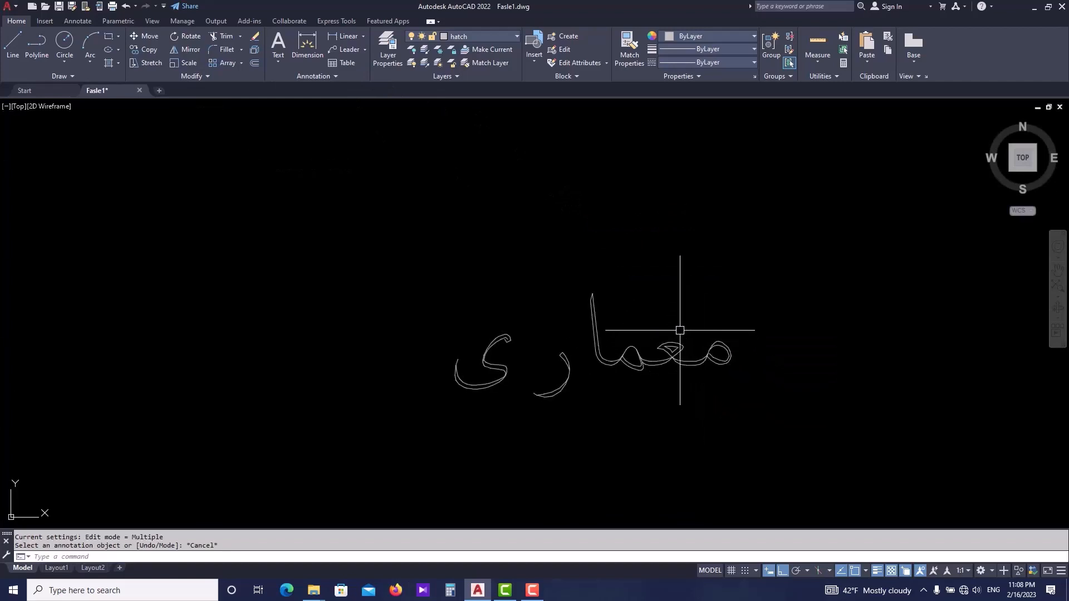
{"action": "left_click", "coordinate": [687, 344]}
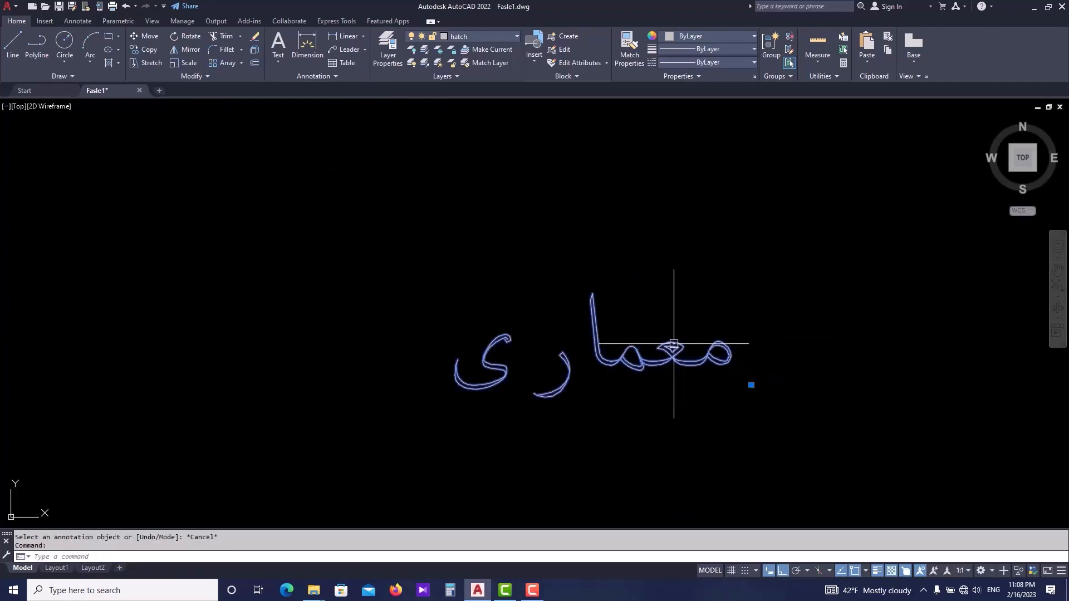
{"action": "middle_click_drag", "start_coordinate": [647, 312], "coordinate": [575, 309]}
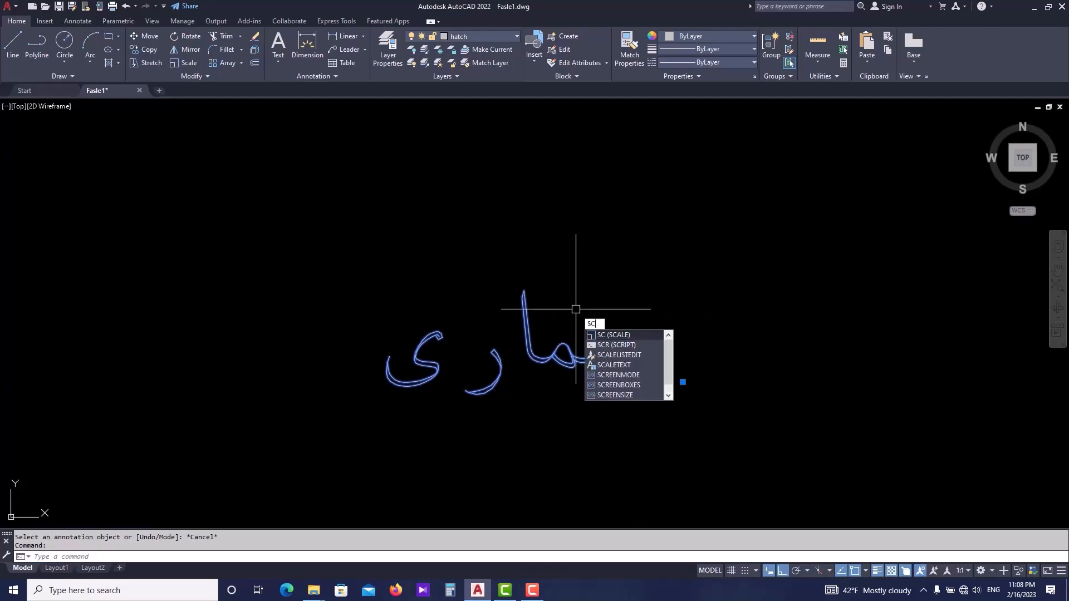
{"action": "key", "text": "Escape"}
- Try to rotate the معماری text about a point on its baseline
{"action": "left_click", "coordinate": [585, 290]}
{"action": "left_click", "coordinate": [554, 375]}
{"action": "type", "text": "ro"}
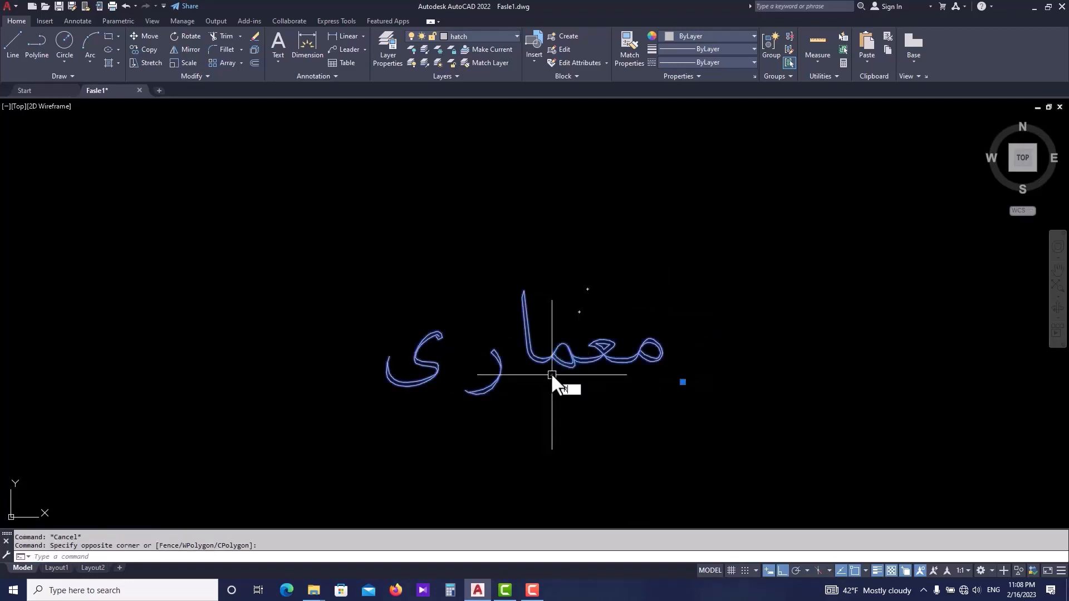
{"action": "key", "text": "Return"}
{"action": "left_click", "coordinate": [552, 375]}
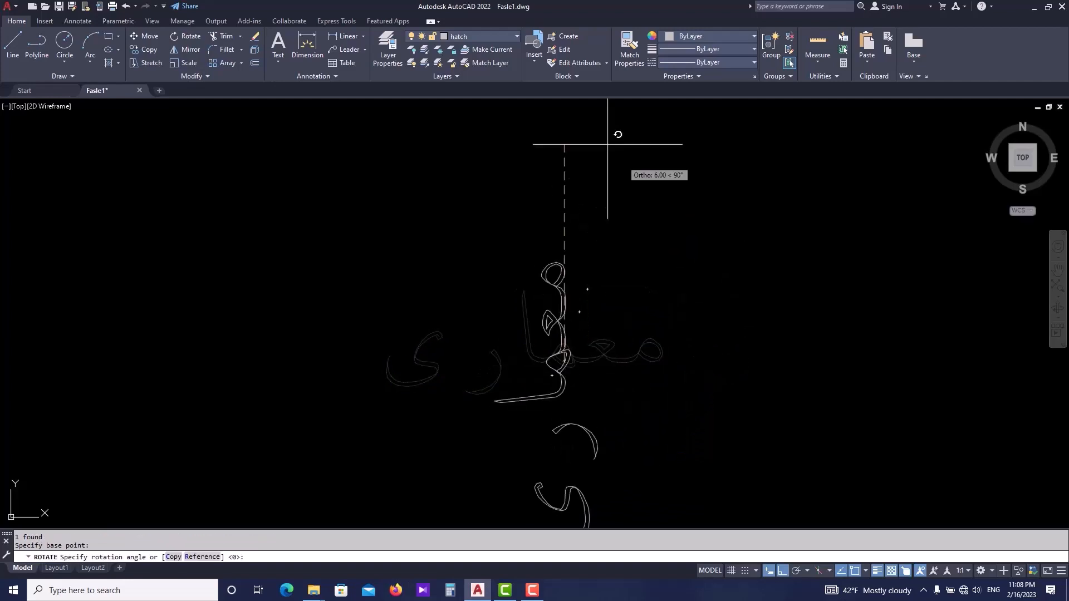
{"action": "scroll", "coordinate": [680, 322], "scroll_direction": "down", "scroll_amount": 6}
{"action": "key", "text": "Escape"}
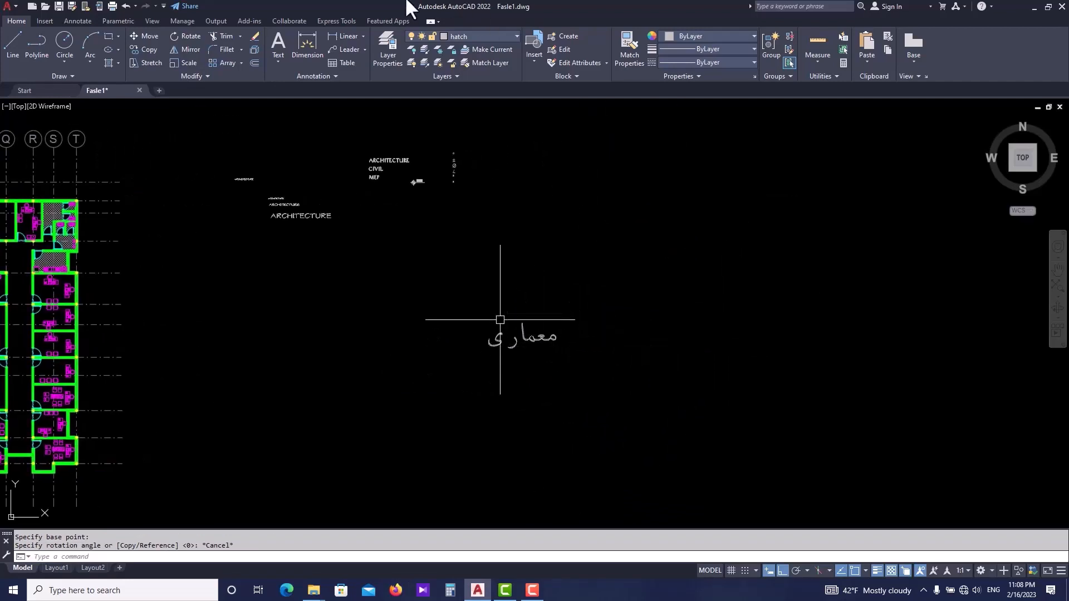
{"action": "scroll", "coordinate": [531, 333], "scroll_direction": "up", "scroll_amount": 2}
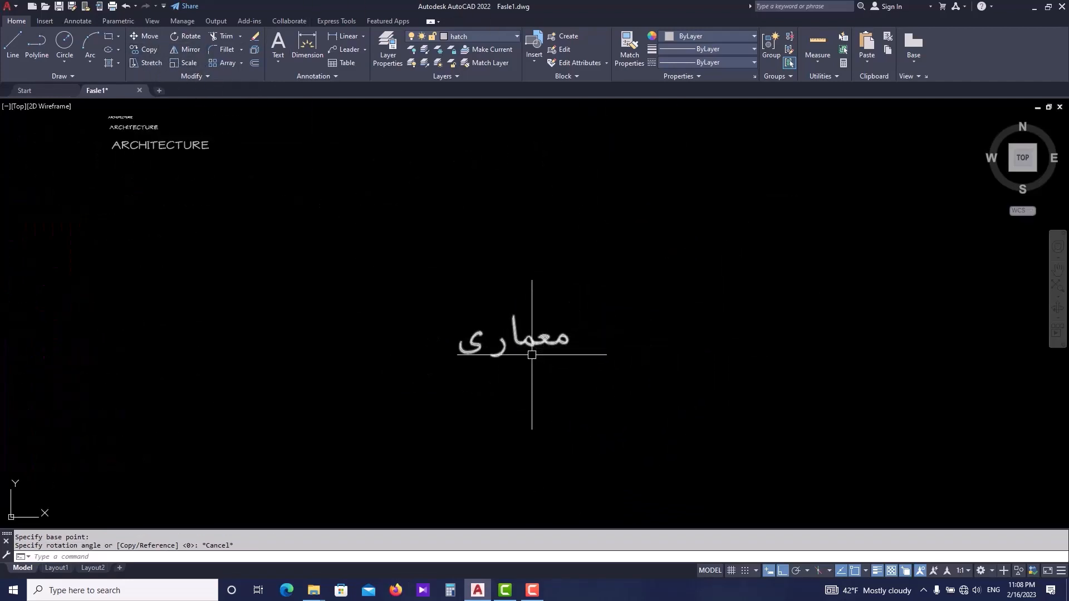
{"action": "key", "text": "Escape"}
{"action": "key", "text": "Escape"}
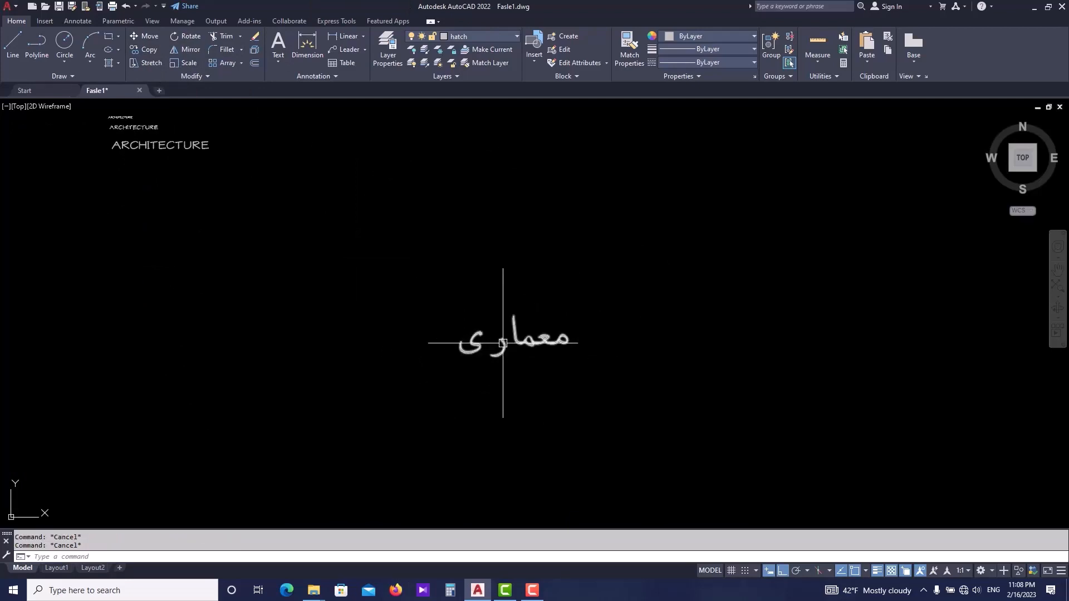
- Write the Persian word عمران below the معماری text with the KATEB command, keeping the default height and rotation
{"action": "scroll", "coordinate": [468, 359], "scroll_direction": "down", "scroll_amount": 3}
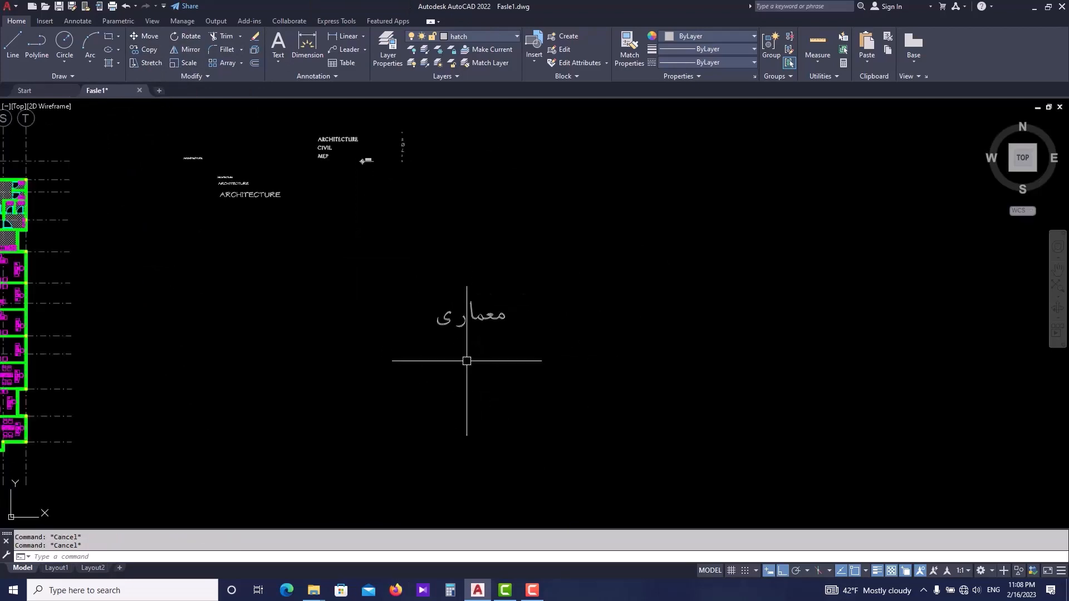
{"action": "type", "text": "kateb"}
{"action": "key", "text": "Return"}
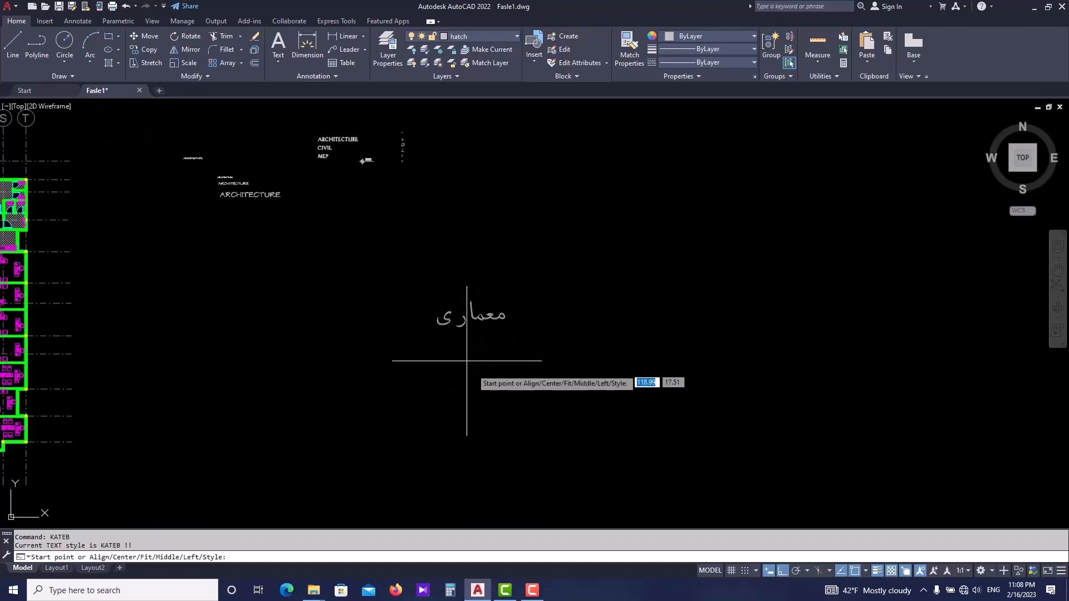
{"action": "left_click", "coordinate": [519, 396]}
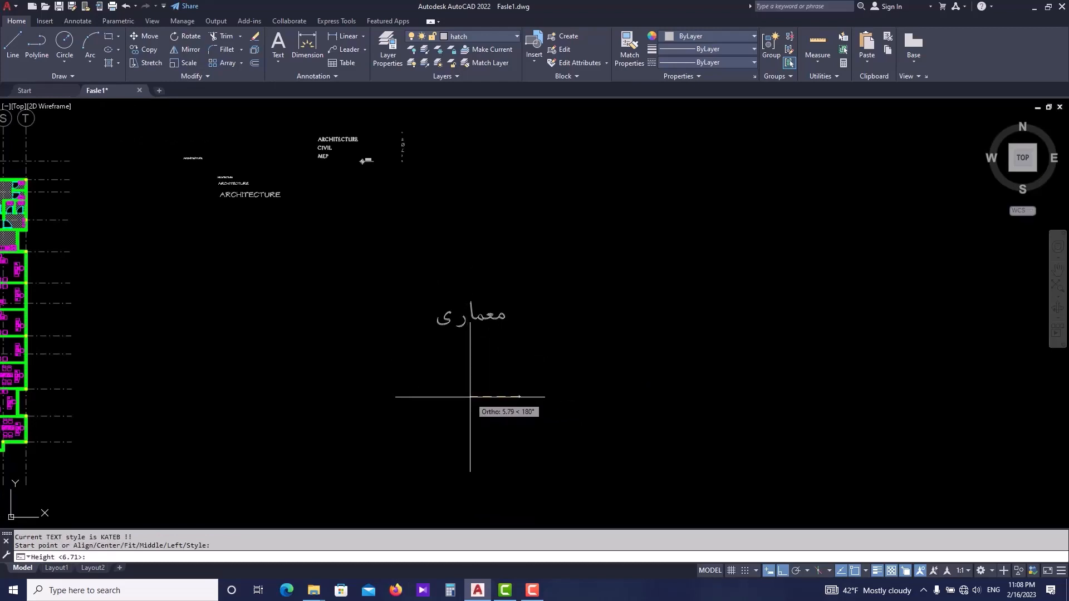
{"action": "key", "text": "Return"}
{"action": "key", "text": "Return"}
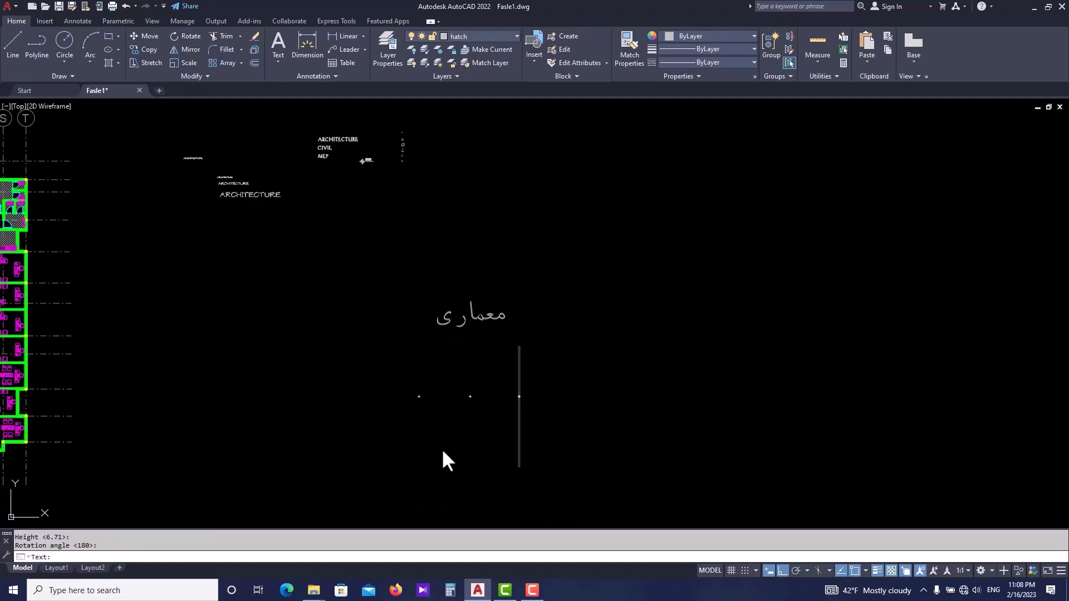
{"action": "type", "text": "ulv"}
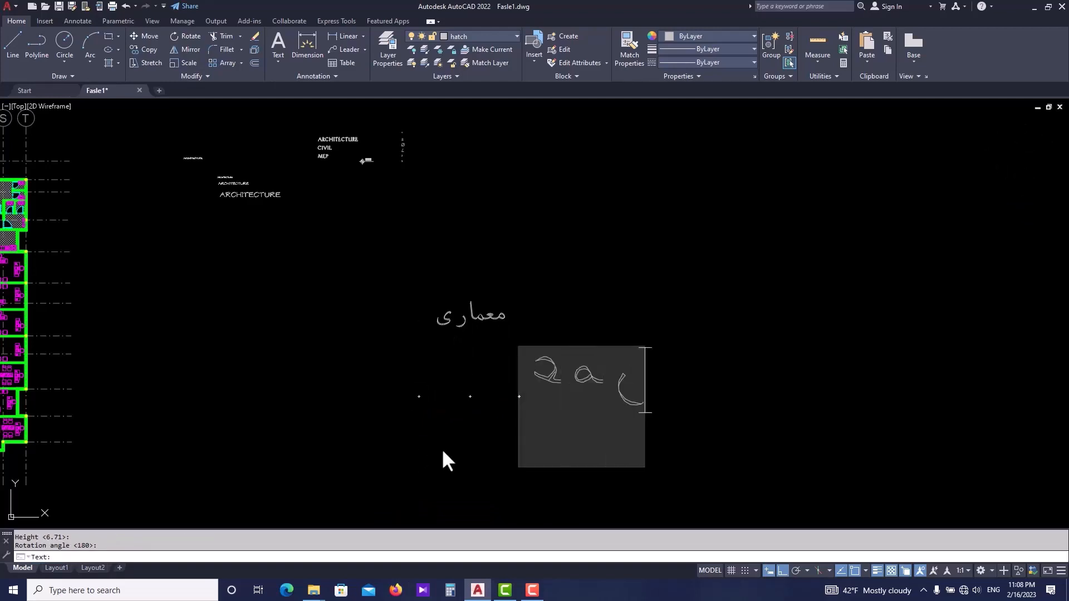
{"action": "type", "text": "h"}
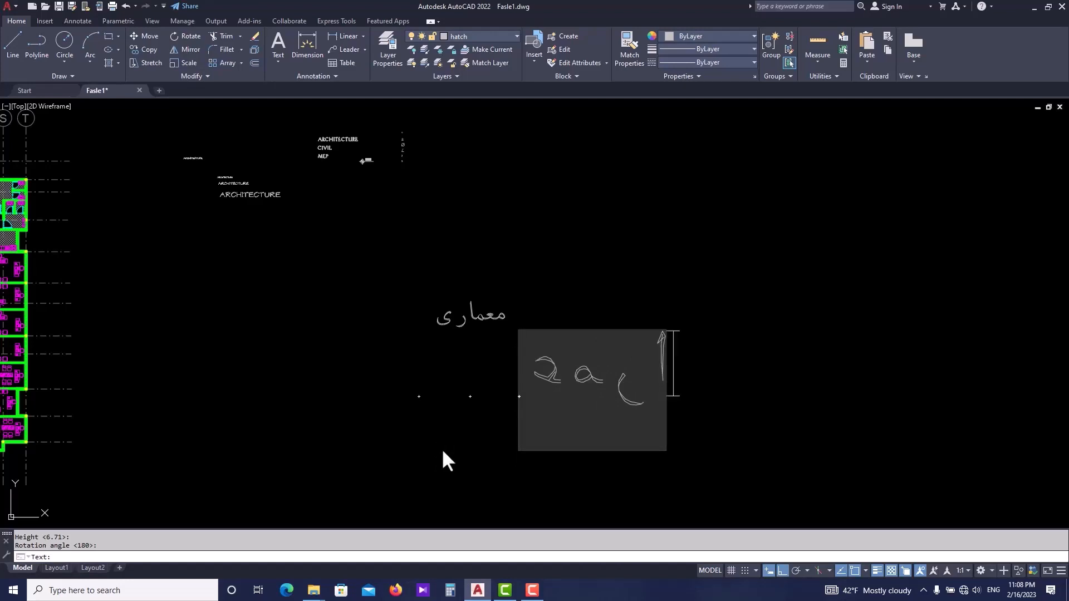
{"action": "type", "text": "k"}
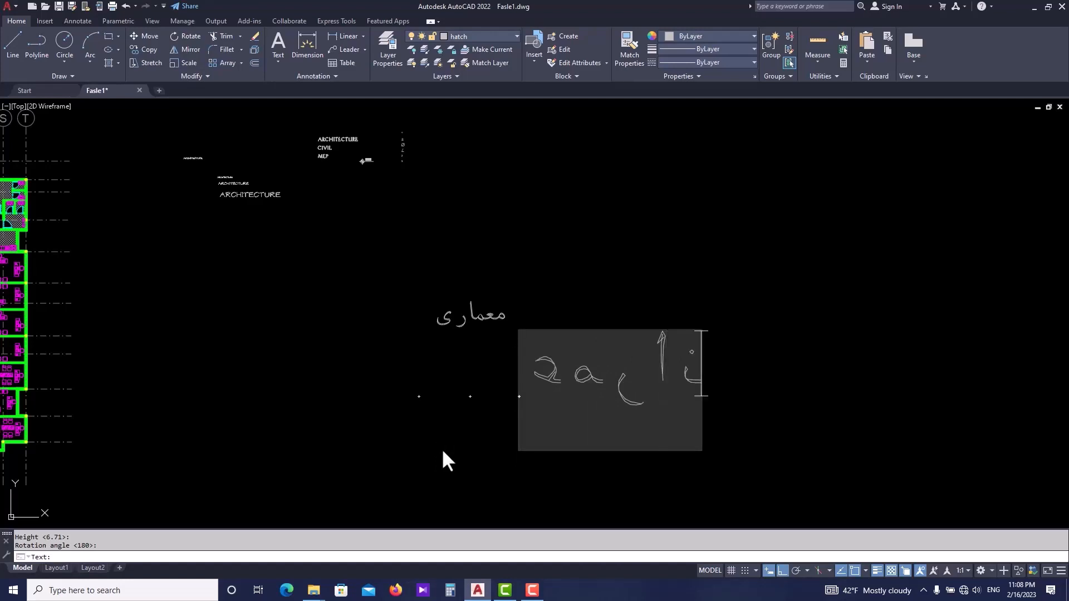
{"action": "key", "text": "Return"}
{"action": "key", "text": "Return"}
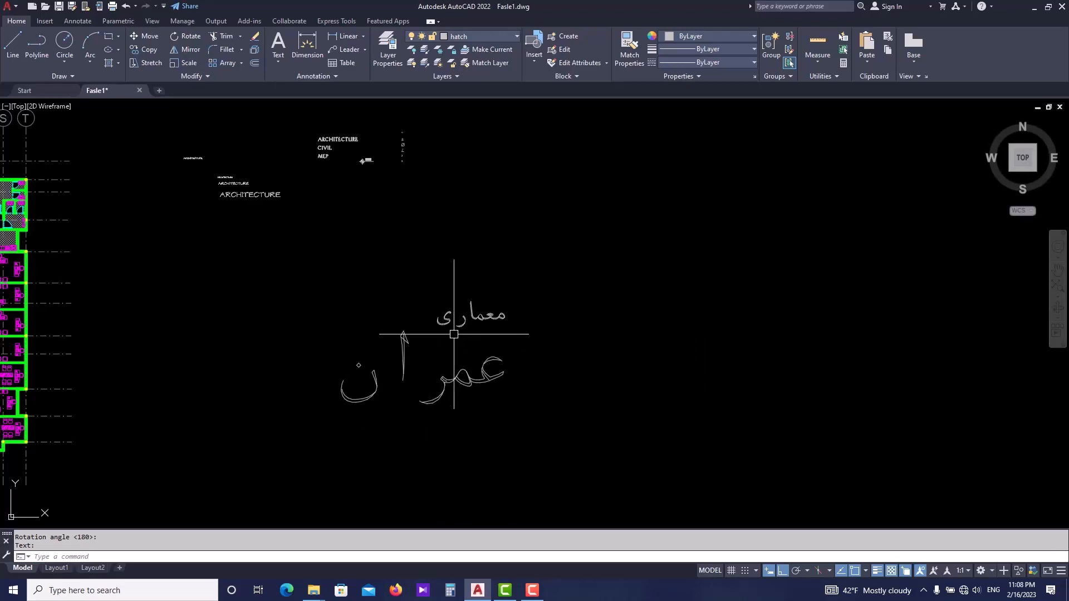
- Match the properties of the معماری text onto the عمران text
{"action": "scroll", "coordinate": [419, 384], "scroll_direction": "up", "scroll_amount": 2}
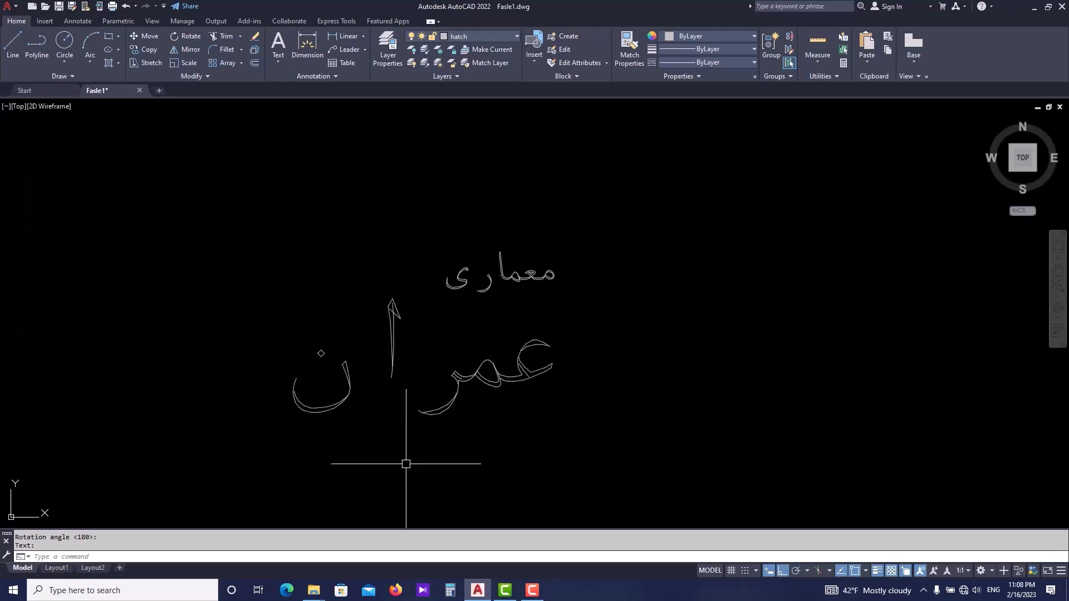
{"action": "double_click", "coordinate": [484, 399]}
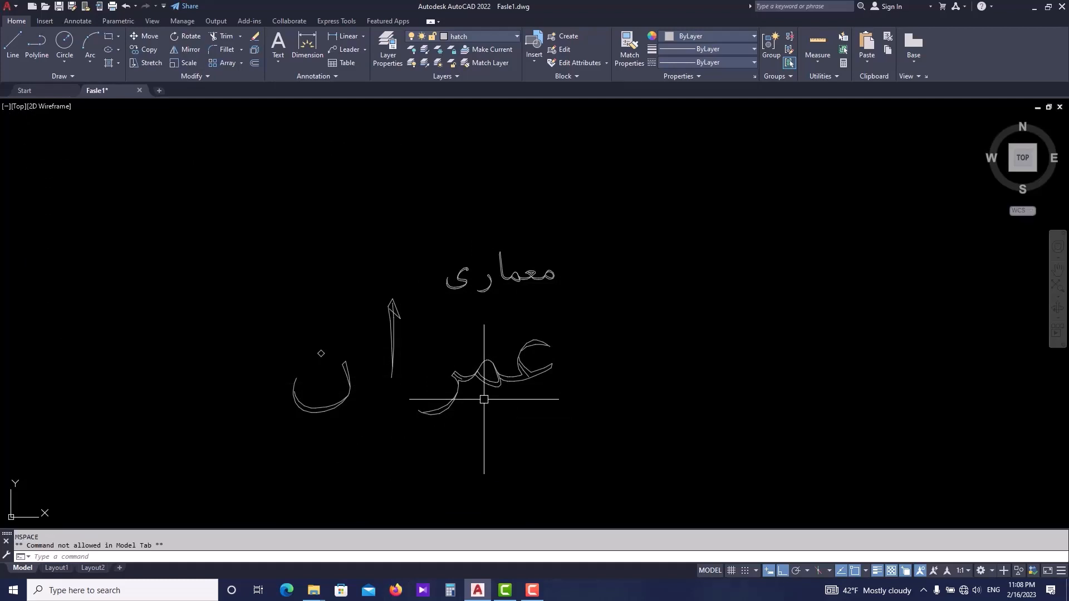
{"action": "type", "text": "m"}
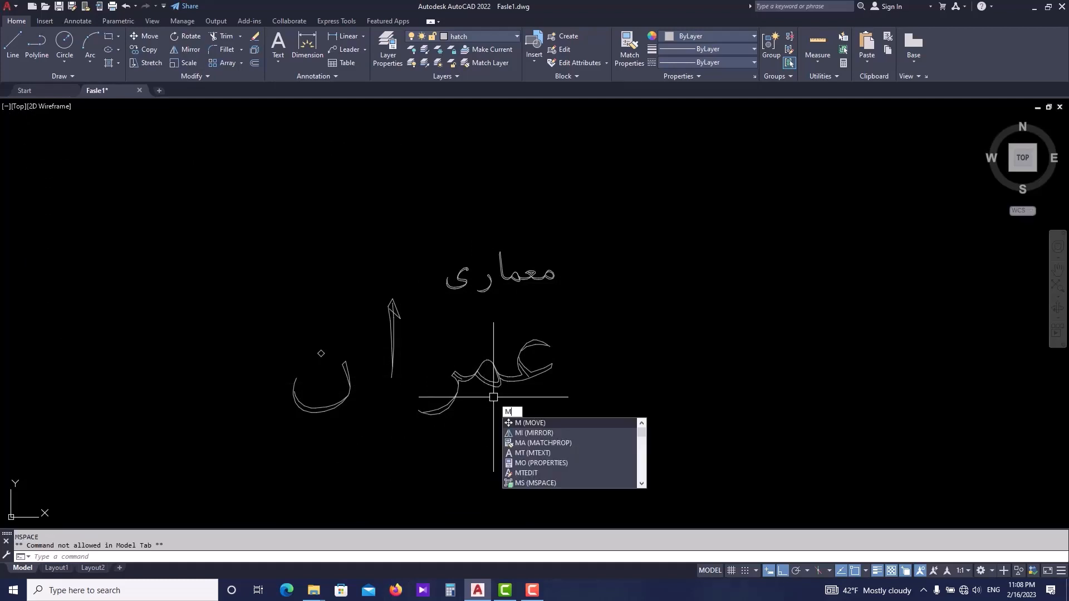
{"action": "key", "text": "Return"}
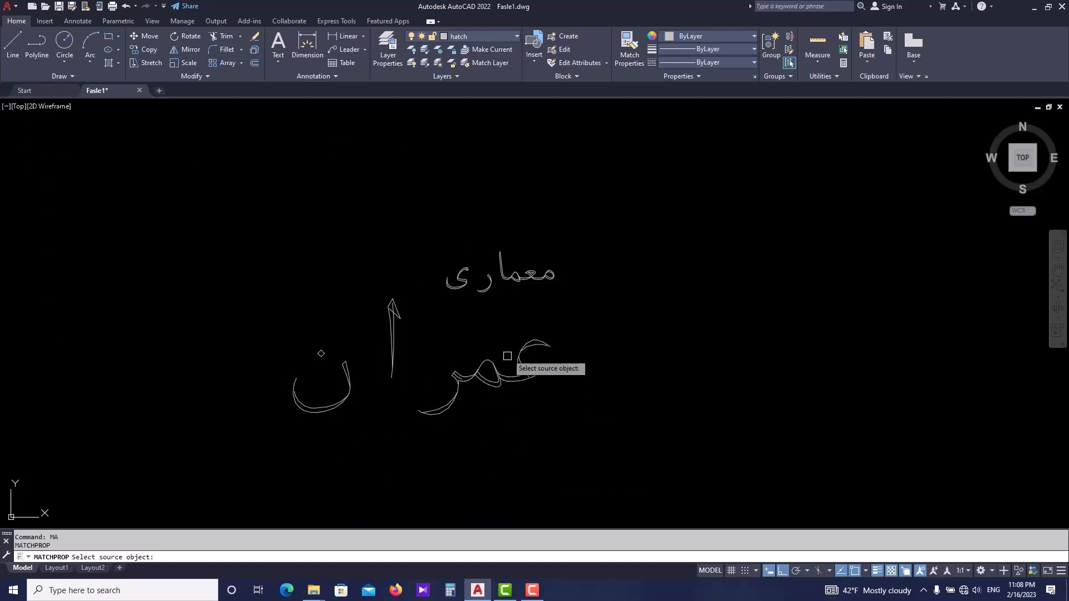
{"action": "left_click", "coordinate": [502, 278]}
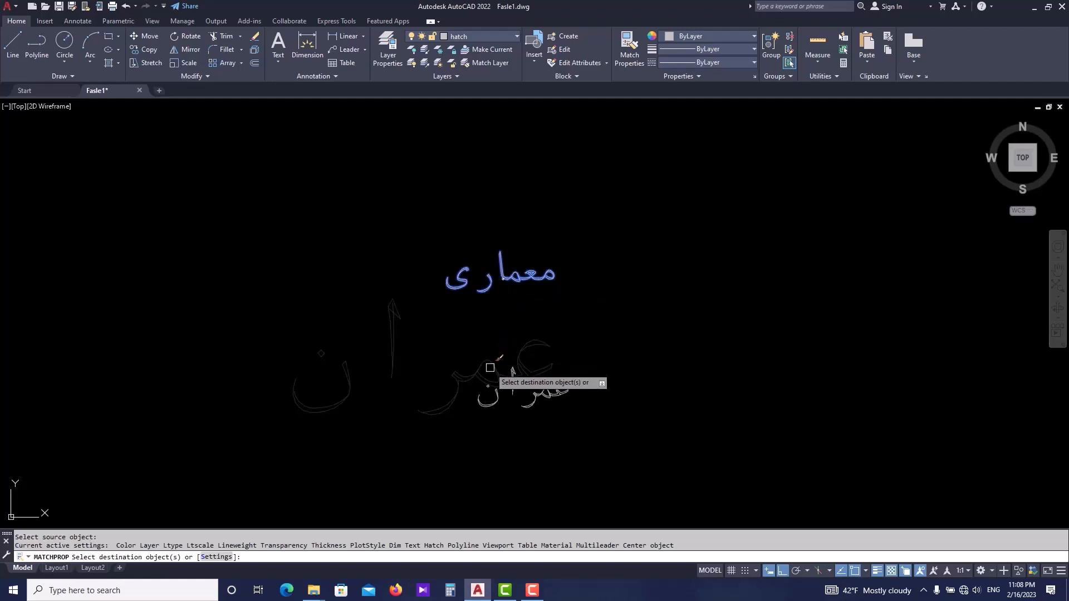
{"action": "scroll", "coordinate": [451, 445], "scroll_direction": "down", "scroll_amount": 4}
{"action": "key", "text": "Escape"}
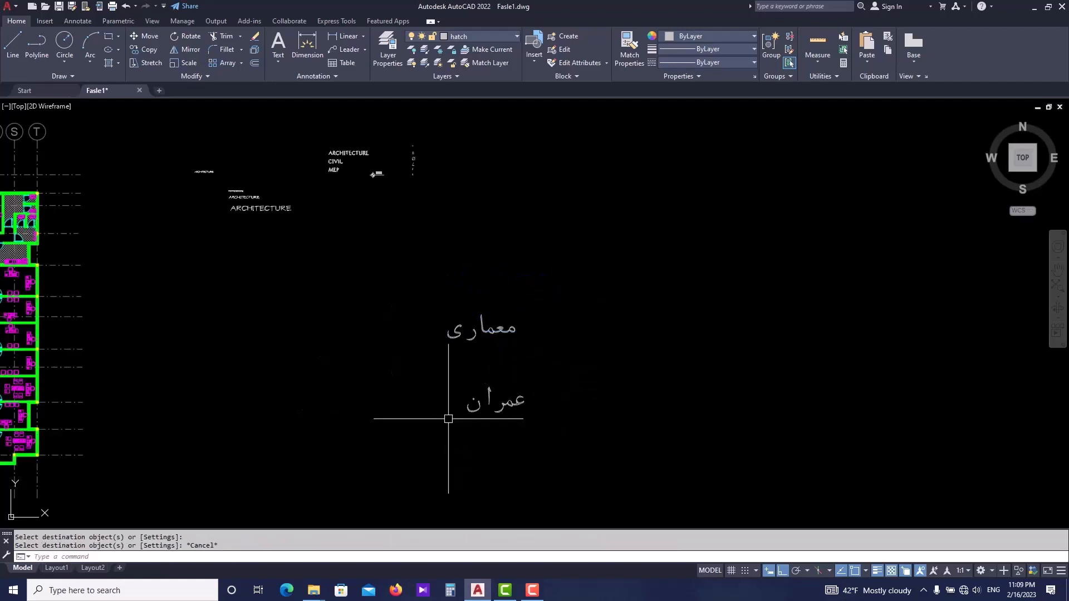
- Save the drawing
{"action": "key", "text": "ctrl+s"}
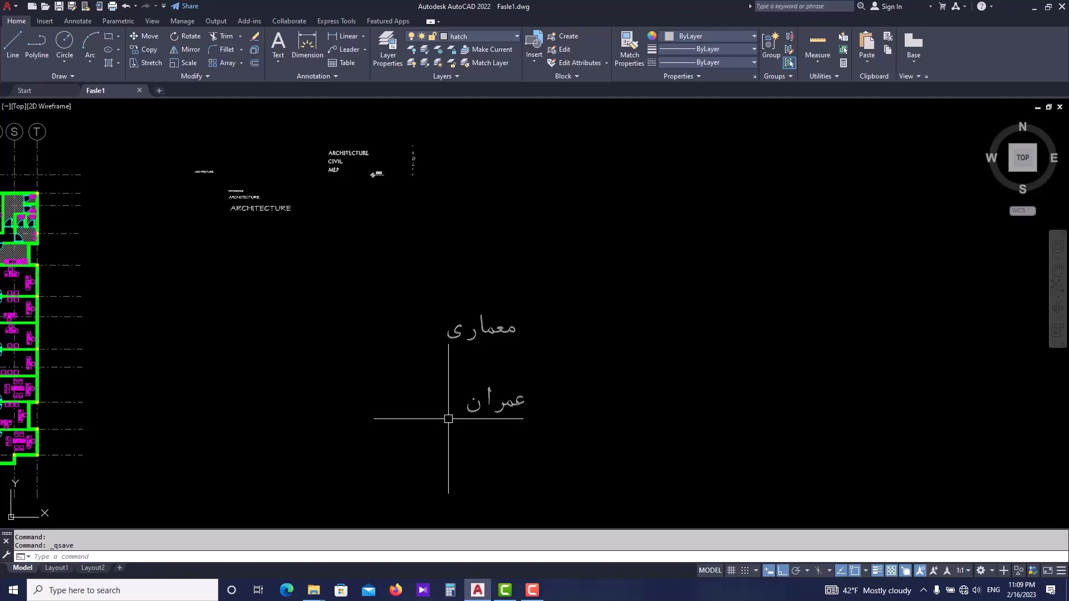
{"action": "scroll", "coordinate": [429, 412], "scroll_direction": "down", "scroll_amount": 2}
{"action": "scroll", "coordinate": [485, 417], "scroll_direction": "up", "scroll_amount": 2}
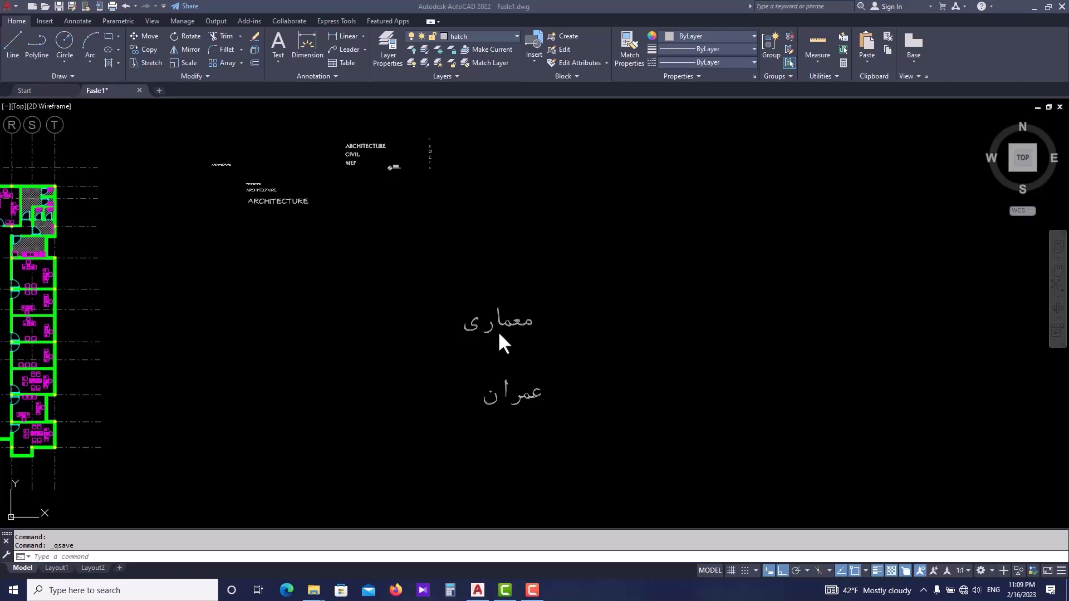
- Pan and zoom around the floor plan to examine its rooms and grid lines
{"action": "scroll", "coordinate": [499, 334], "scroll_direction": "up", "scroll_amount": 4}
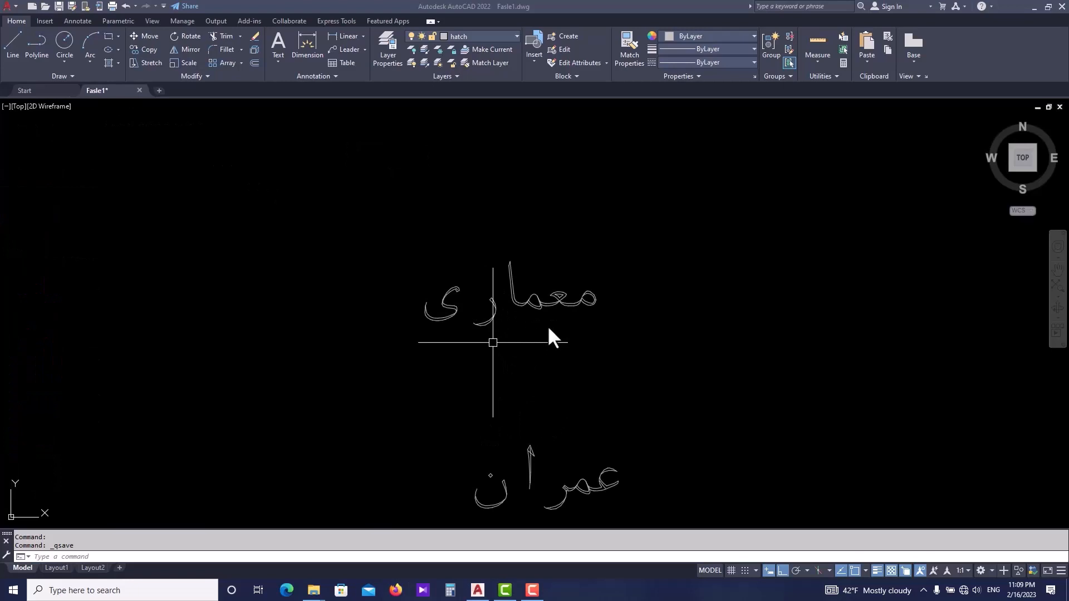
{"action": "scroll", "coordinate": [524, 359], "scroll_direction": "down", "scroll_amount": 2}
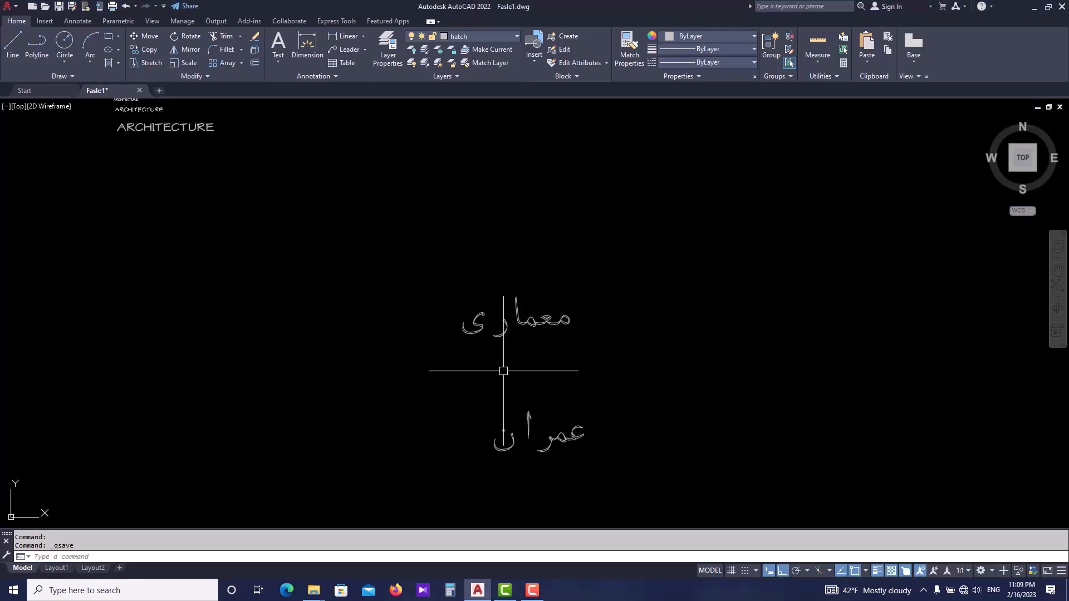
{"action": "middle_click_drag", "start_coordinate": [484, 369], "coordinate": [520, 373]}
{"action": "scroll", "coordinate": [523, 371], "scroll_direction": "down", "scroll_amount": 2}
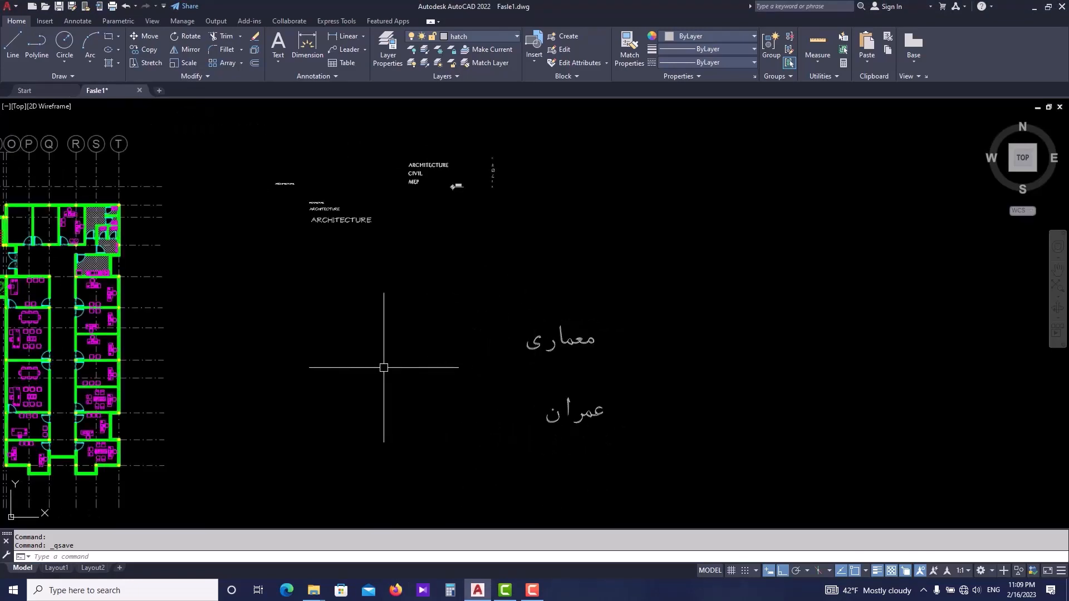
{"action": "middle_click_drag", "start_coordinate": [382, 366], "coordinate": [658, 269]}
{"action": "scroll", "coordinate": [659, 270], "scroll_direction": "down", "scroll_amount": 2}
{"action": "scroll", "coordinate": [466, 309], "scroll_direction": "up", "scroll_amount": 2}
{"action": "middle_click_drag", "start_coordinate": [464, 356], "coordinate": [503, 345]}
{"action": "scroll", "coordinate": [423, 440], "scroll_direction": "up", "scroll_amount": 3}
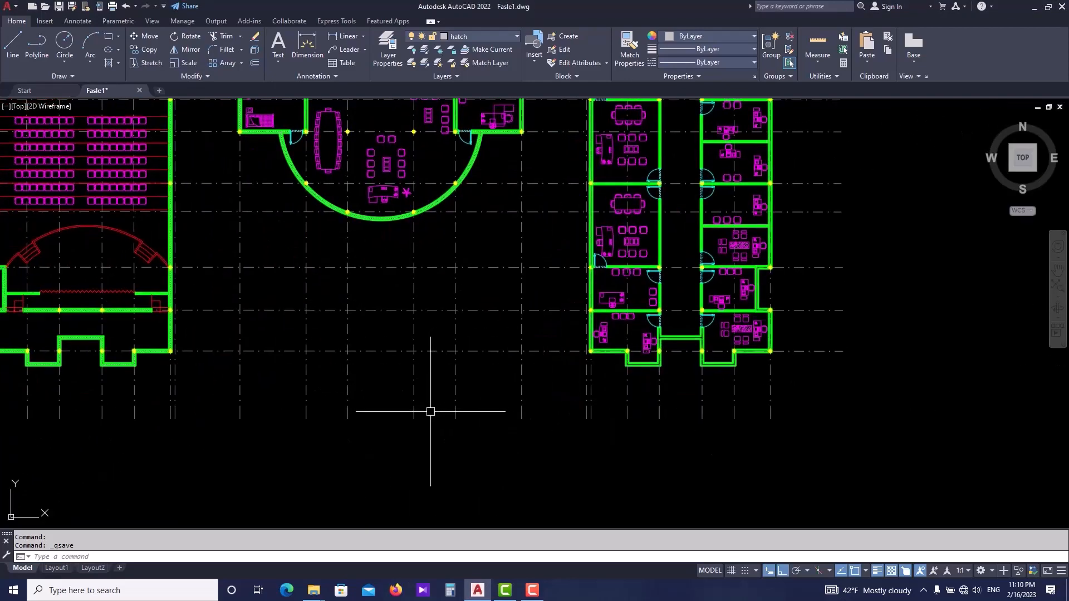
{"action": "scroll", "coordinate": [396, 437], "scroll_direction": "down", "scroll_amount": 3}
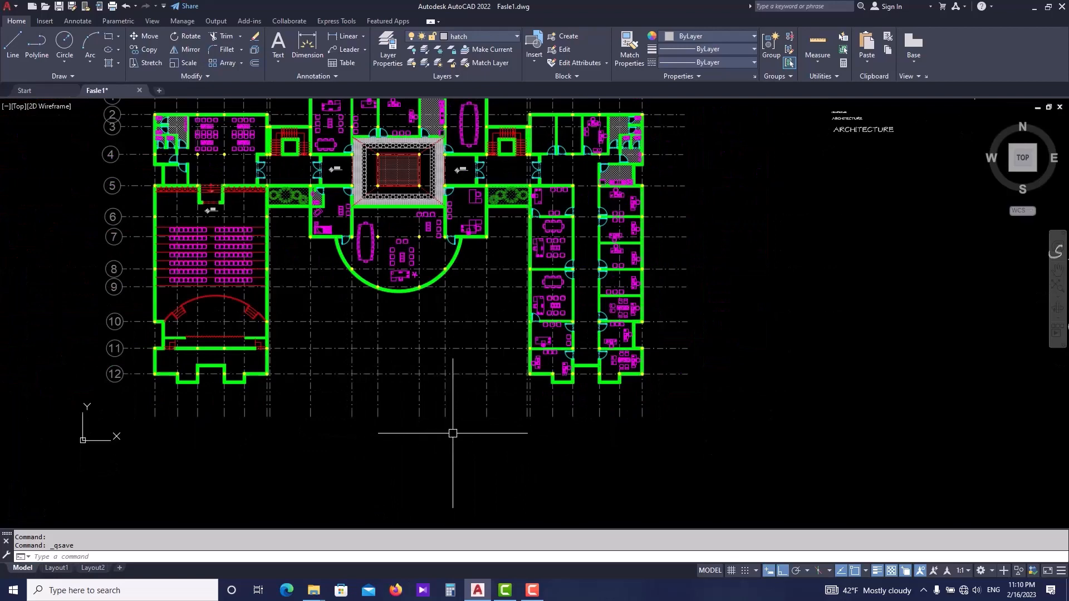
{"action": "scroll", "coordinate": [502, 390], "scroll_direction": "up", "scroll_amount": 5}
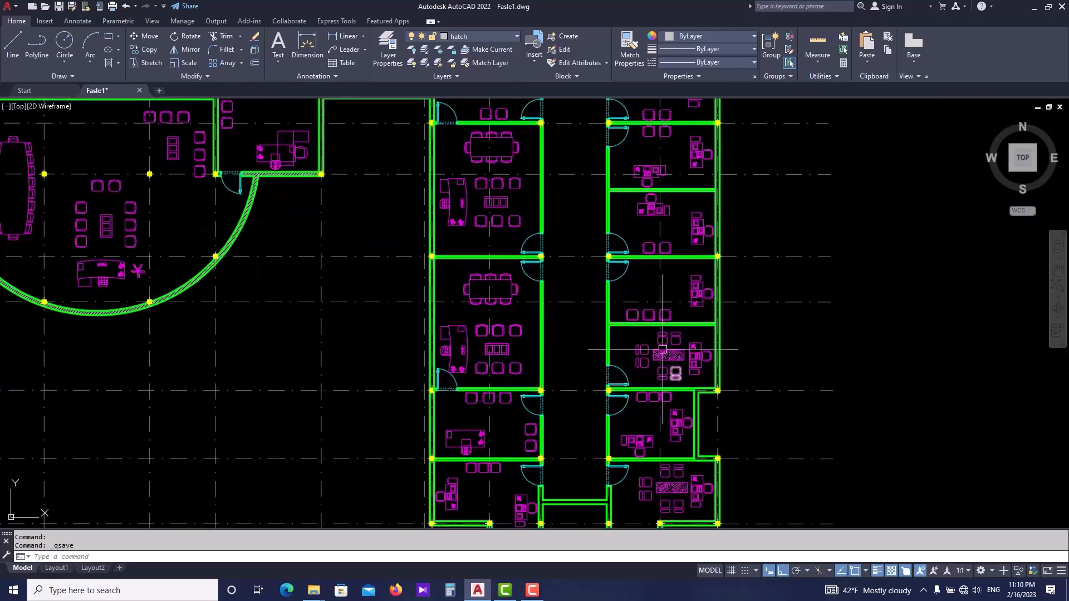
{"action": "middle_click_drag", "start_coordinate": [673, 208], "coordinate": [655, 365]}
{"action": "scroll", "coordinate": [645, 290], "scroll_direction": "down", "scroll_amount": 2}
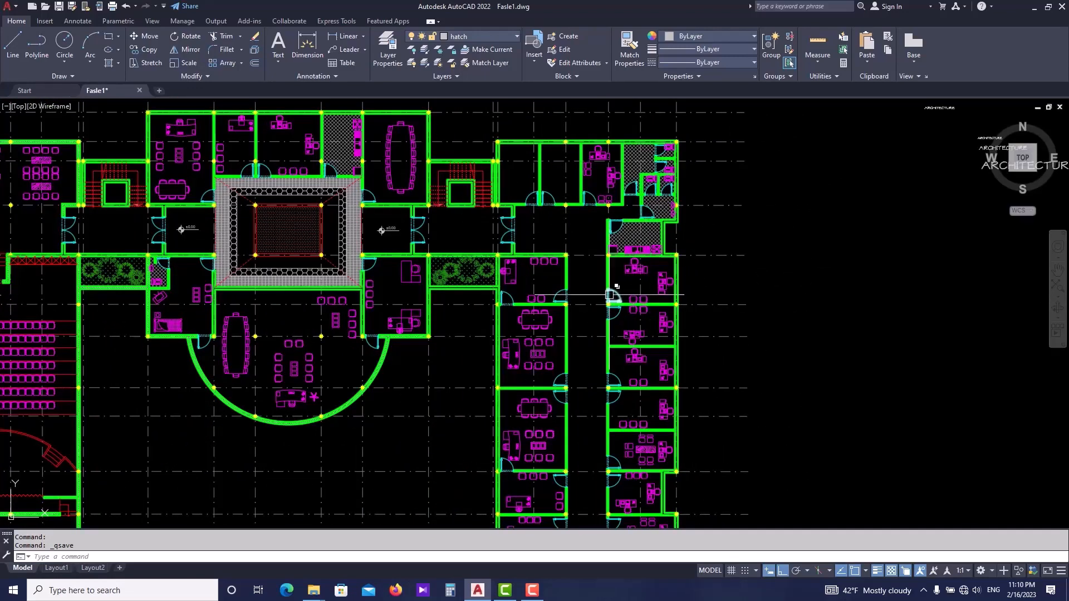
{"action": "scroll", "coordinate": [608, 250], "scroll_direction": "down", "scroll_amount": 1}
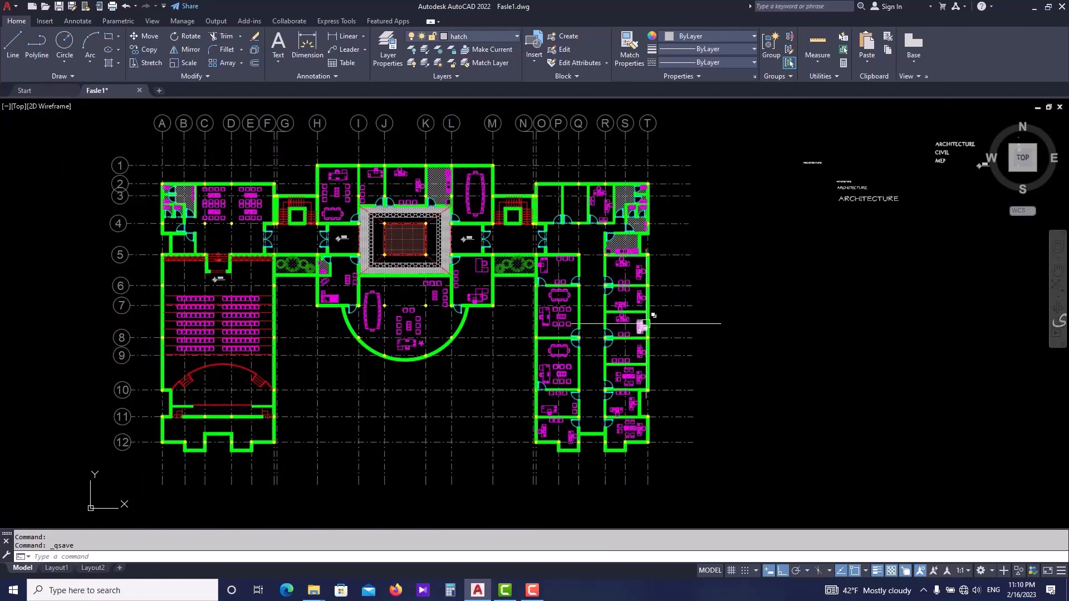
{"action": "mouse_move", "coordinate": [645, 324]}
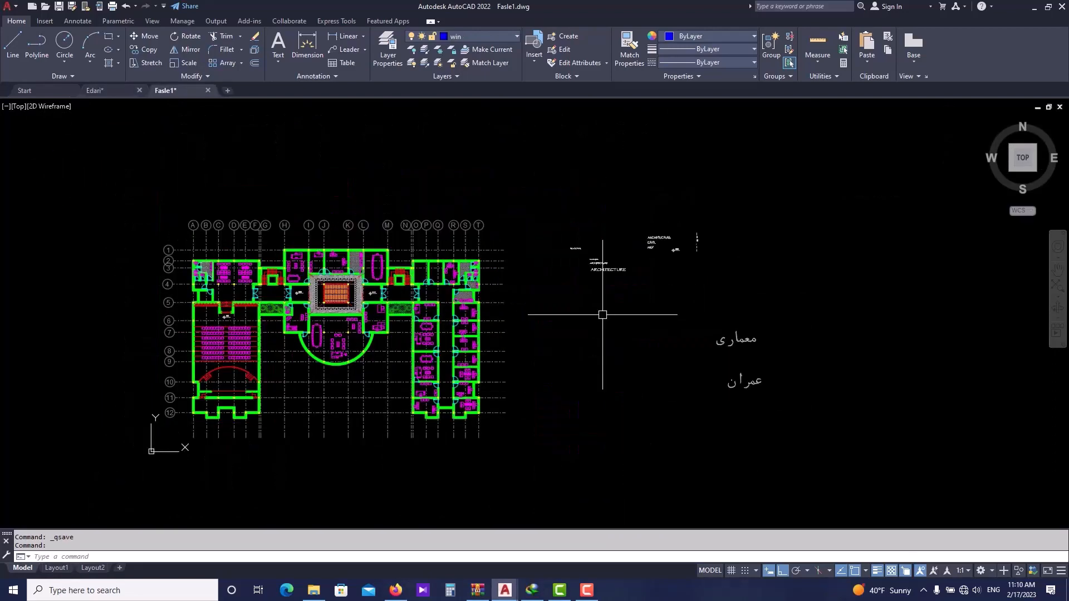
{"action": "scroll", "coordinate": [602, 314], "scroll_direction": "up", "scroll_amount": 2}
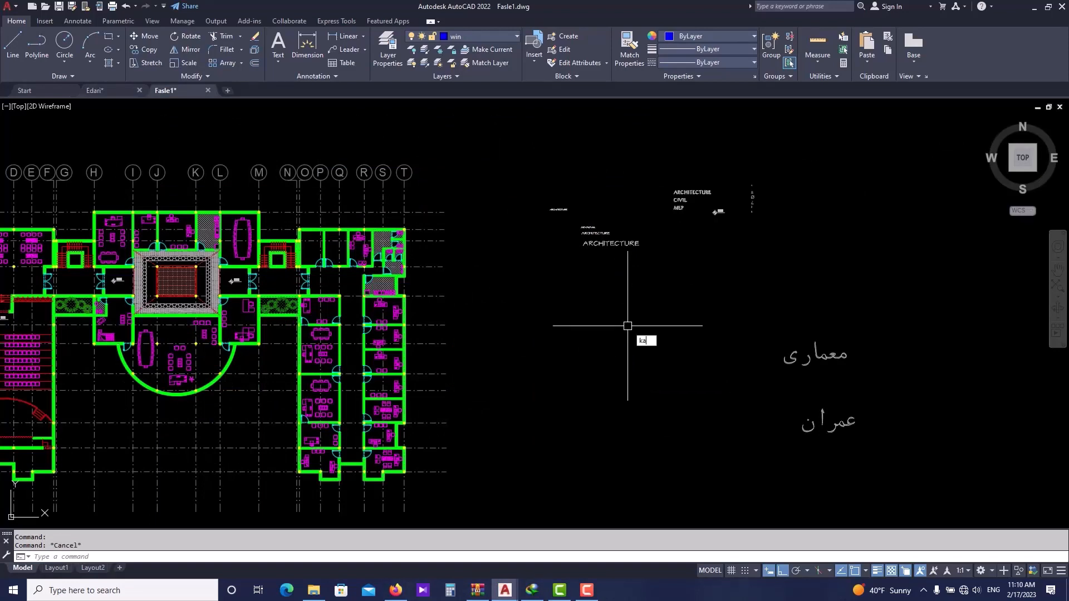
{"action": "type", "text": "teb"}
{"action": "key", "text": "Return"}
{"action": "scroll", "coordinate": [679, 335], "scroll_direction": "up", "scroll_amount": 2}
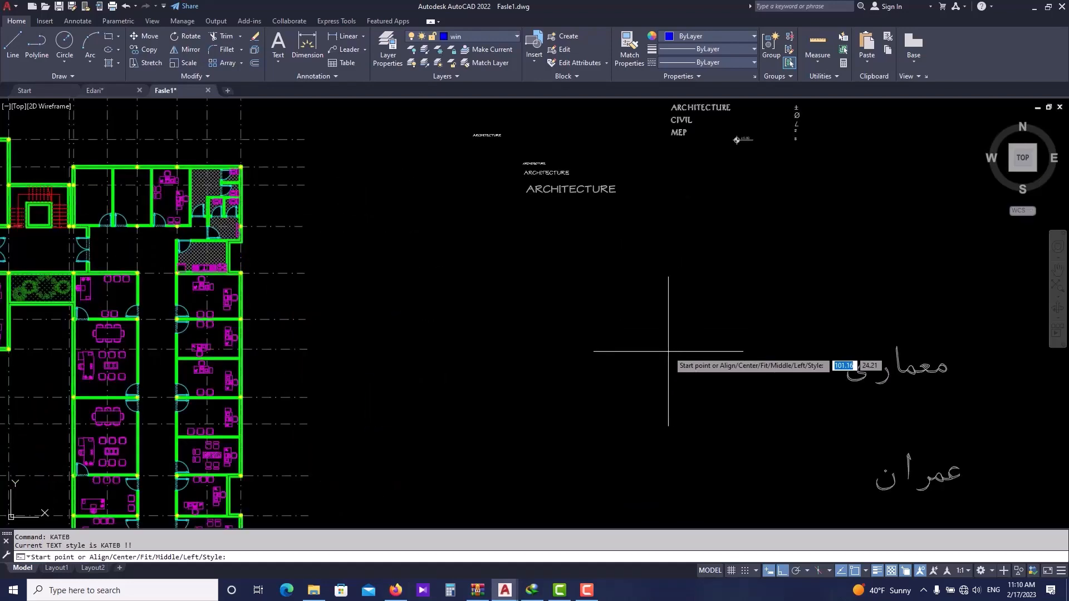
{"action": "left_click", "coordinate": [665, 348]}
{"action": "key", "text": "Return"}
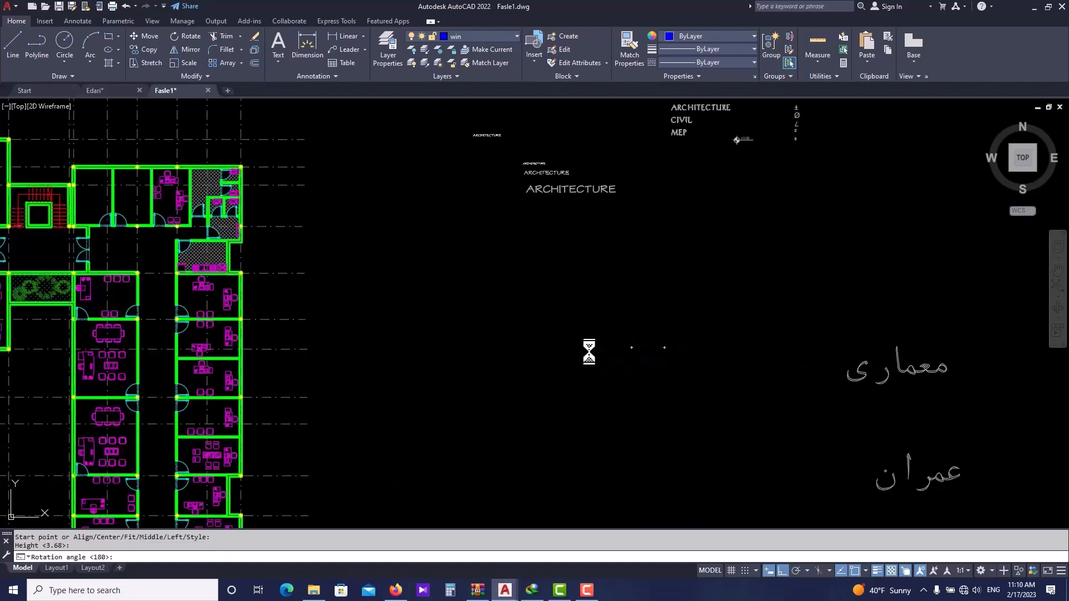
{"action": "key", "text": "Return"}
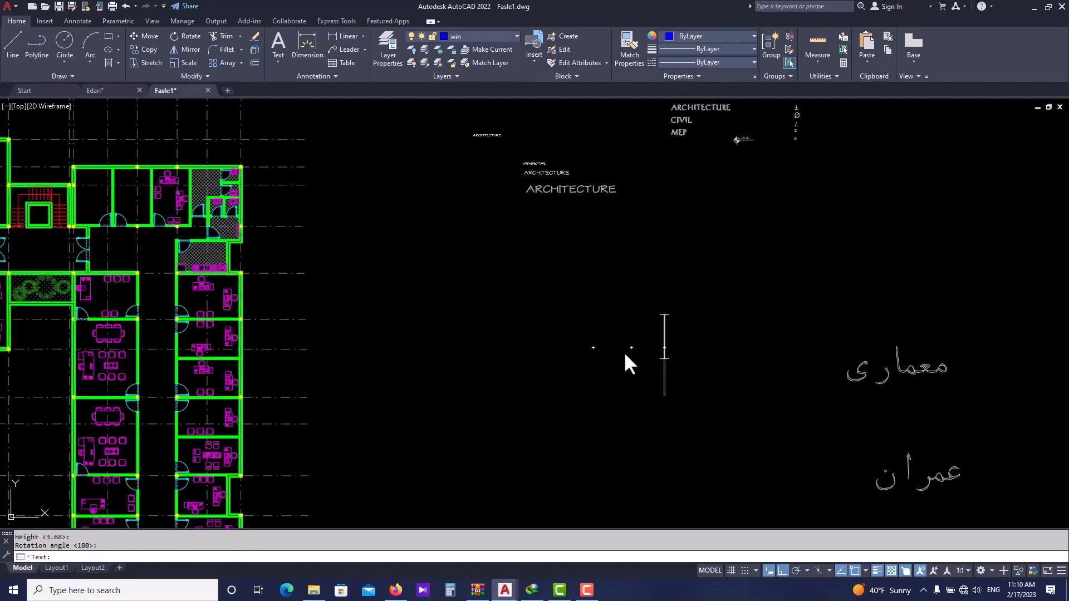
{"action": "key", "text": "Return"}
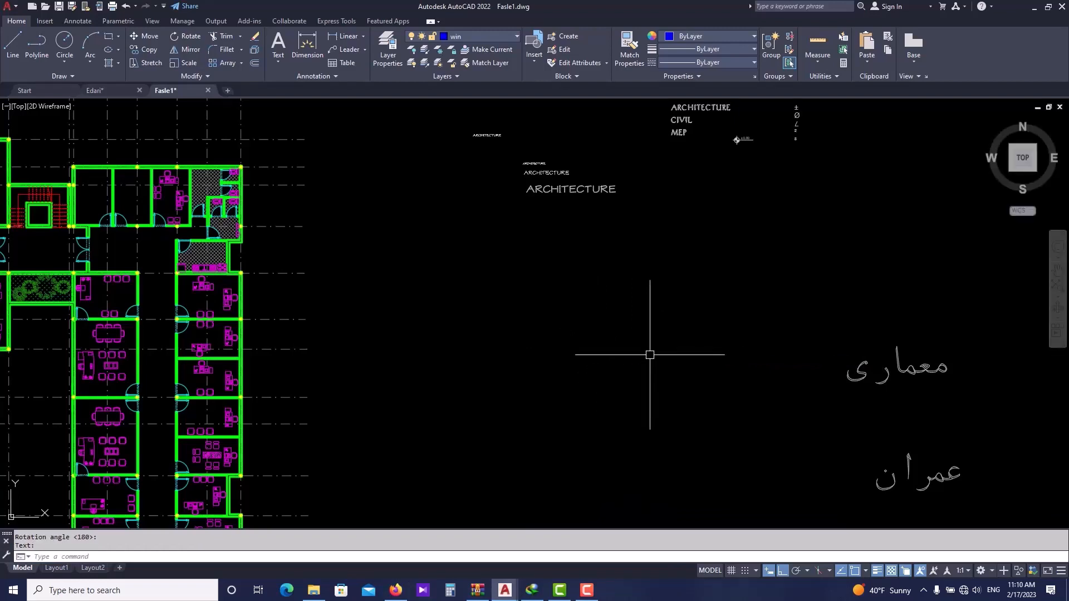
{"action": "left_click", "coordinate": [649, 355]}
{"action": "left_click", "coordinate": [618, 377]}
{"action": "left_click", "coordinate": [670, 356]}
{"action": "left_click", "coordinate": [645, 389]}
{"action": "scroll", "coordinate": [662, 399], "scroll_direction": "up", "scroll_amount": 2}
{"action": "left_click", "coordinate": [689, 389]}
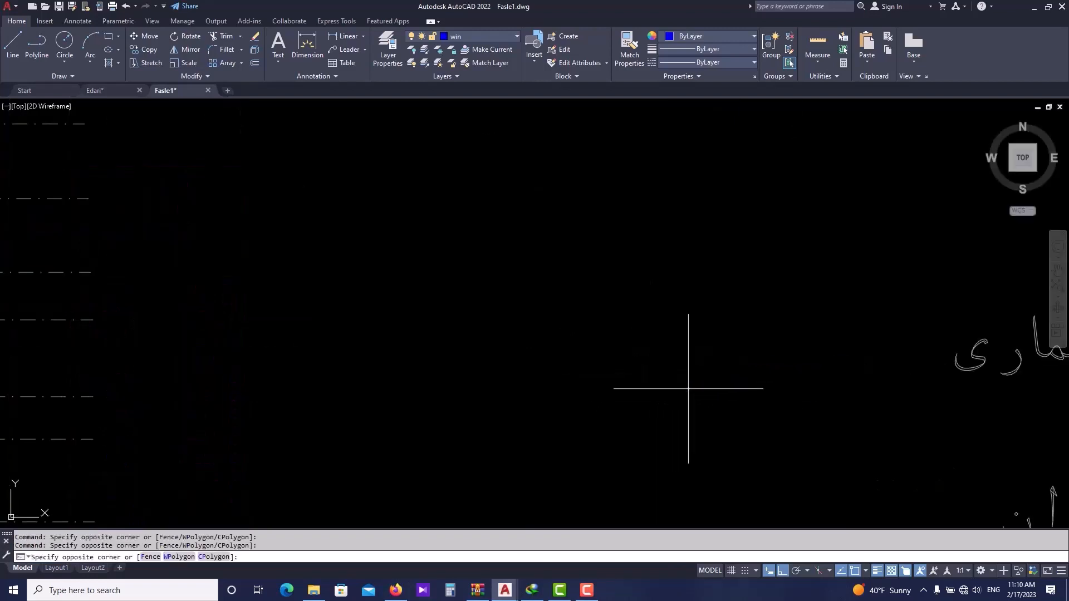
{"action": "left_click", "coordinate": [645, 392]}
{"action": "left_click", "coordinate": [637, 356]}
{"action": "left_click", "coordinate": [692, 322]}
{"action": "left_click", "coordinate": [706, 353]}
{"action": "left_click", "coordinate": [656, 359]}
{"action": "left_click", "coordinate": [638, 309]}
{"action": "left_click", "coordinate": [560, 333]}
{"action": "left_click", "coordinate": [562, 389]}
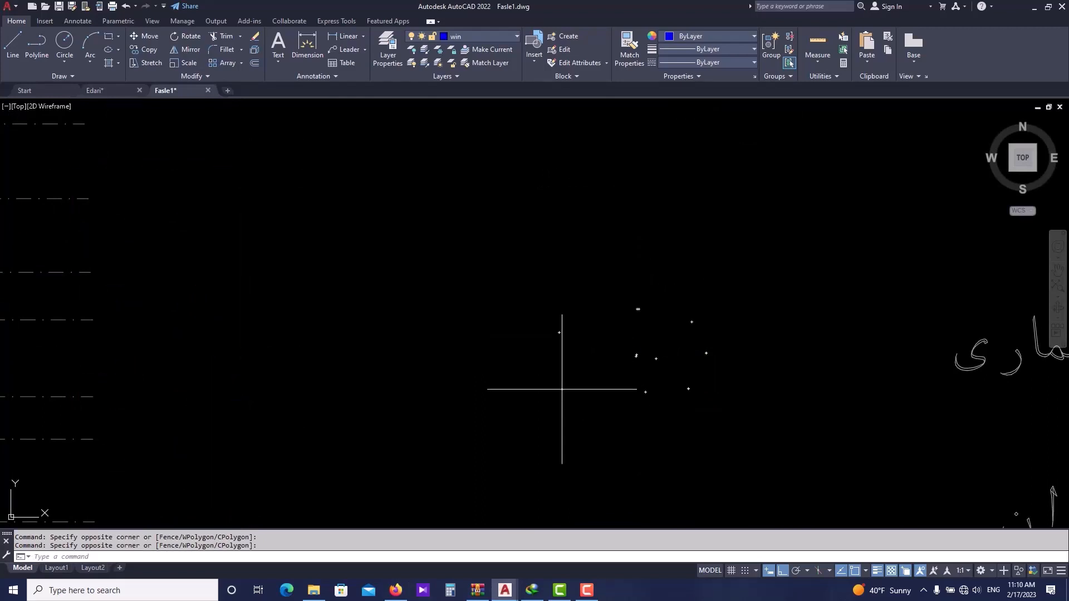
{"action": "left_click", "coordinate": [613, 408]}
{"action": "left_click", "coordinate": [646, 441]}
{"action": "left_click", "coordinate": [560, 437]}
{"action": "left_click", "coordinate": [551, 376]}
{"action": "left_click", "coordinate": [499, 380]}
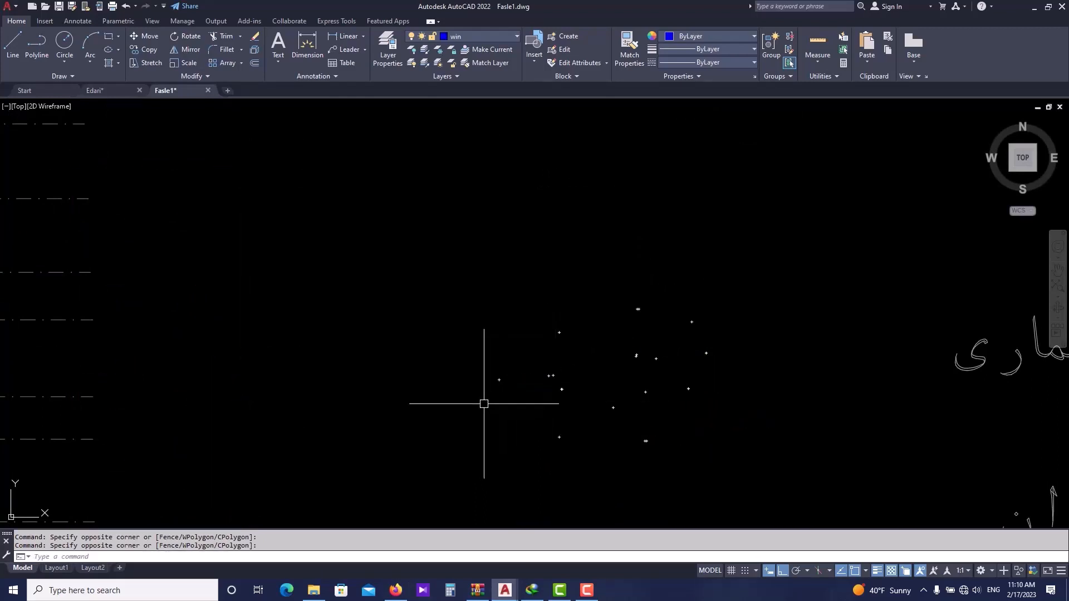
{"action": "left_click", "coordinate": [481, 407]}
{"action": "left_click", "coordinate": [485, 432]}
{"action": "left_click", "coordinate": [439, 444]}
{"action": "left_click", "coordinate": [422, 335]}
{"action": "left_click", "coordinate": [401, 338]}
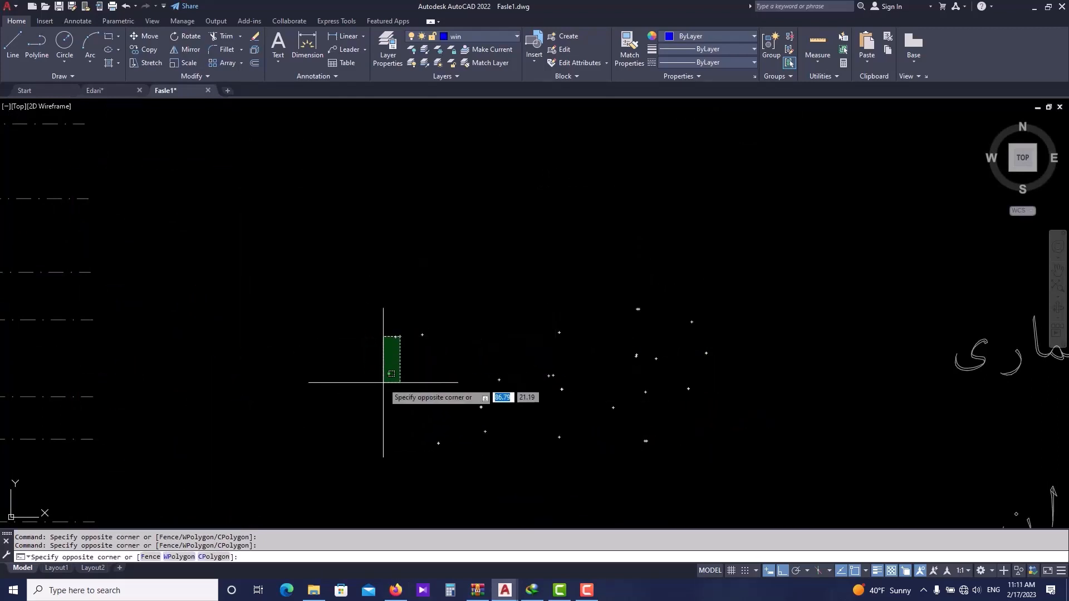
{"action": "left_click", "coordinate": [383, 336]}
{"action": "scroll", "coordinate": [384, 355], "scroll_direction": "down", "scroll_amount": 2}
{"action": "scroll", "coordinate": [470, 336], "scroll_direction": "down", "scroll_amount": 2}
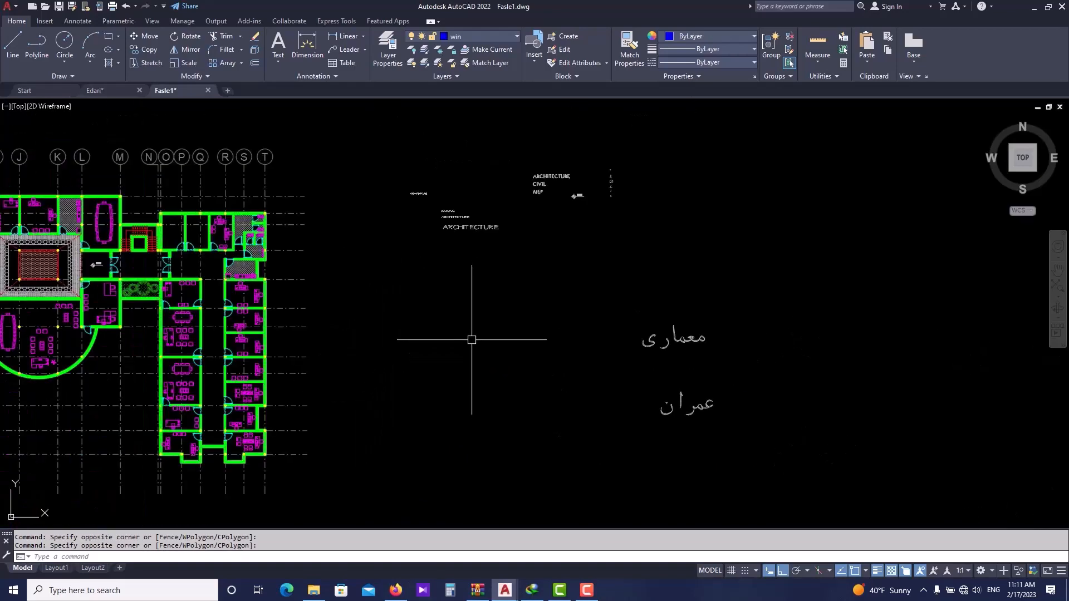
{"action": "scroll", "coordinate": [470, 336], "scroll_direction": "up", "scroll_amount": 2}
{"action": "scroll", "coordinate": [471, 333], "scroll_direction": "down", "scroll_amount": 2}
{"action": "scroll", "coordinate": [471, 333], "scroll_direction": "up", "scroll_amount": 2}
{"action": "left_click", "coordinate": [499, 323]}
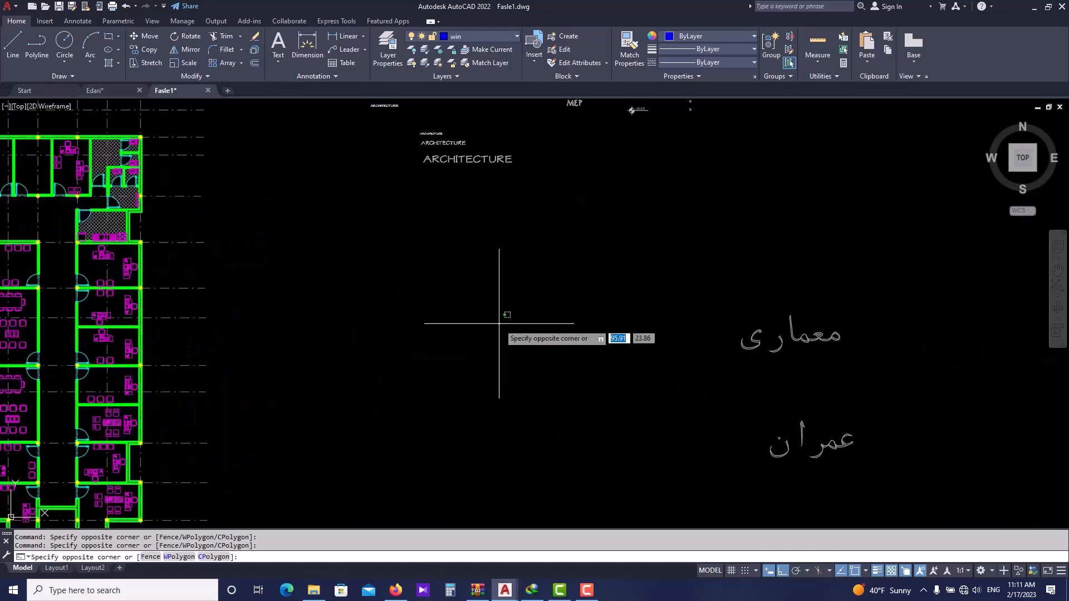
{"action": "left_click", "coordinate": [475, 358]}
{"action": "left_click", "coordinate": [561, 390]}
{"action": "left_click", "coordinate": [568, 384]}
{"action": "left_click", "coordinate": [491, 389]}
{"action": "left_click", "coordinate": [525, 351]}
{"action": "left_click", "coordinate": [549, 360]}
{"action": "left_click", "coordinate": [606, 332]}
{"action": "left_click", "coordinate": [532, 329]}
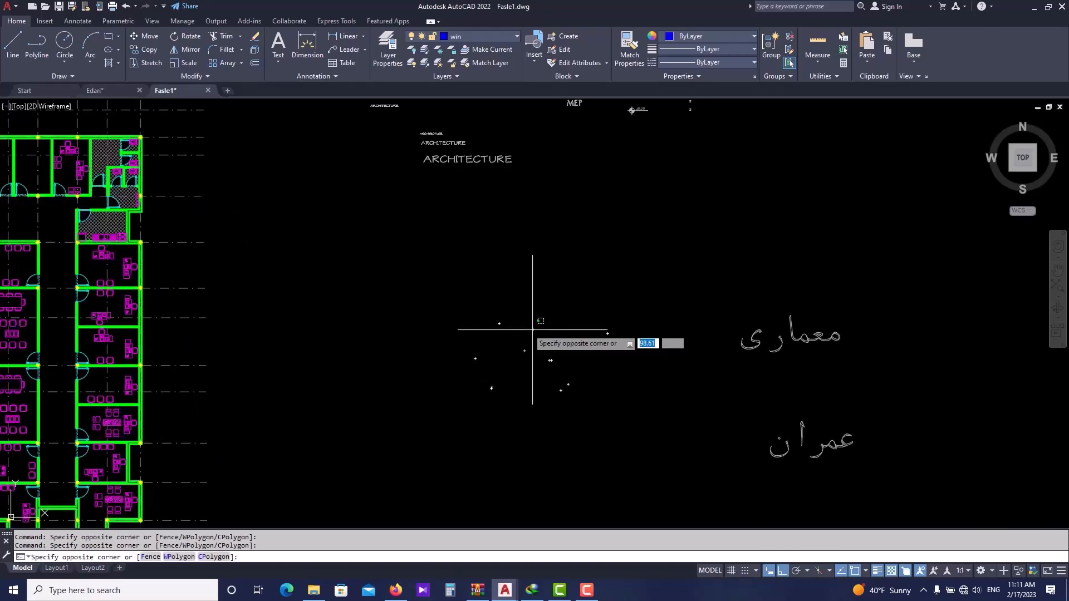
{"action": "left_click", "coordinate": [473, 322]}
{"action": "middle_click_drag", "start_coordinate": [410, 377], "coordinate": [390, 336]}
{"action": "left_click", "coordinate": [448, 344]}
{"action": "left_click", "coordinate": [551, 338]}
{"action": "left_click", "coordinate": [608, 366]}
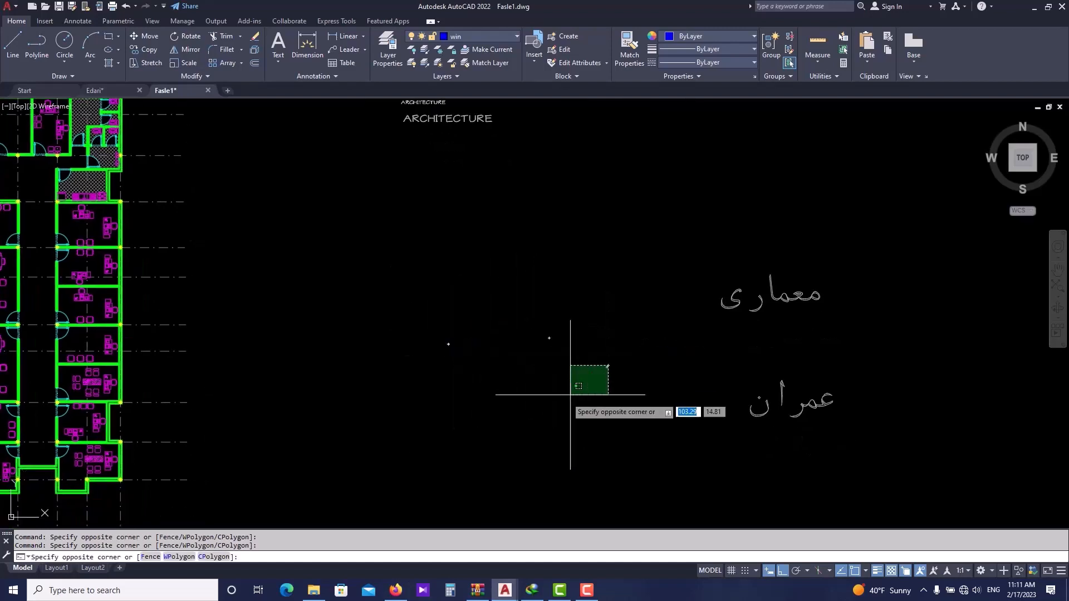
{"action": "left_click", "coordinate": [530, 406]}
{"action": "middle_click_drag", "start_coordinate": [486, 369], "coordinate": [471, 393]}
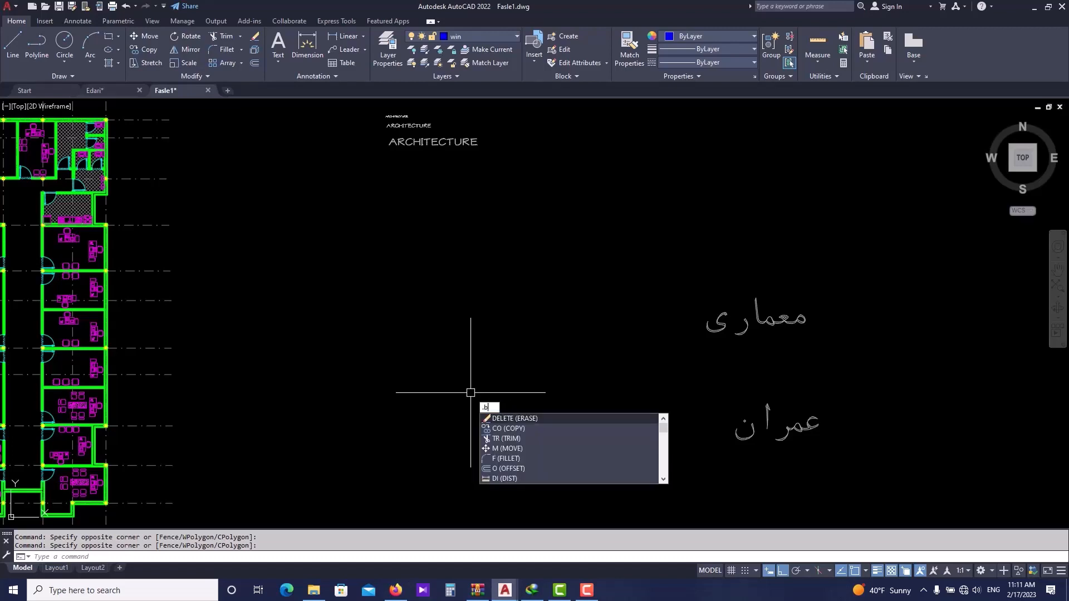
- Turn BLIPMODE off so clicks no longer leave marker crosses in the drawing
{"action": "type", "text": "l"}
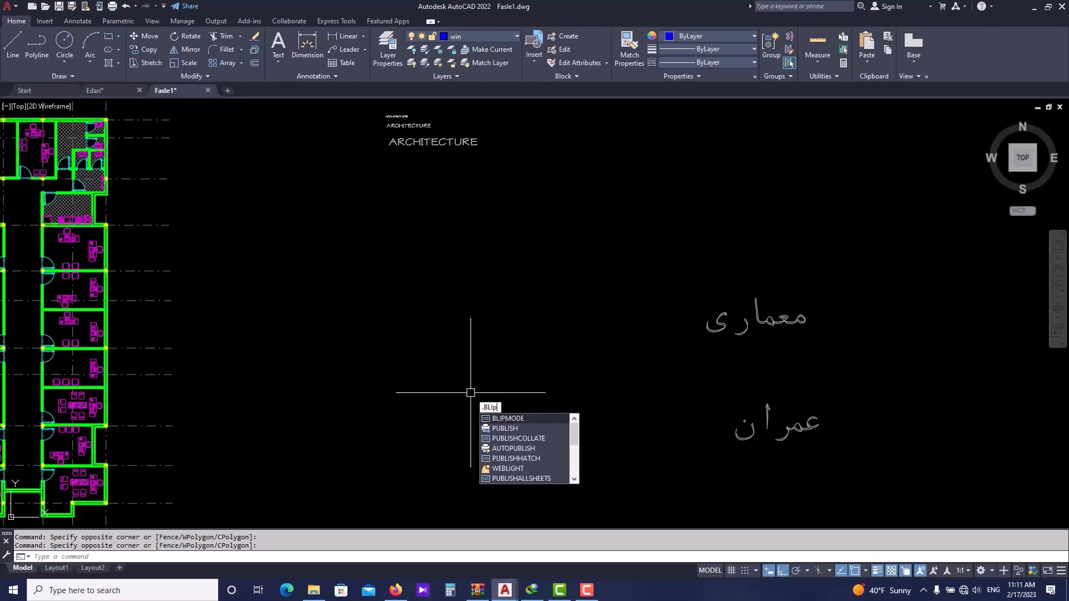
{"action": "left_click", "coordinate": [500, 418]}
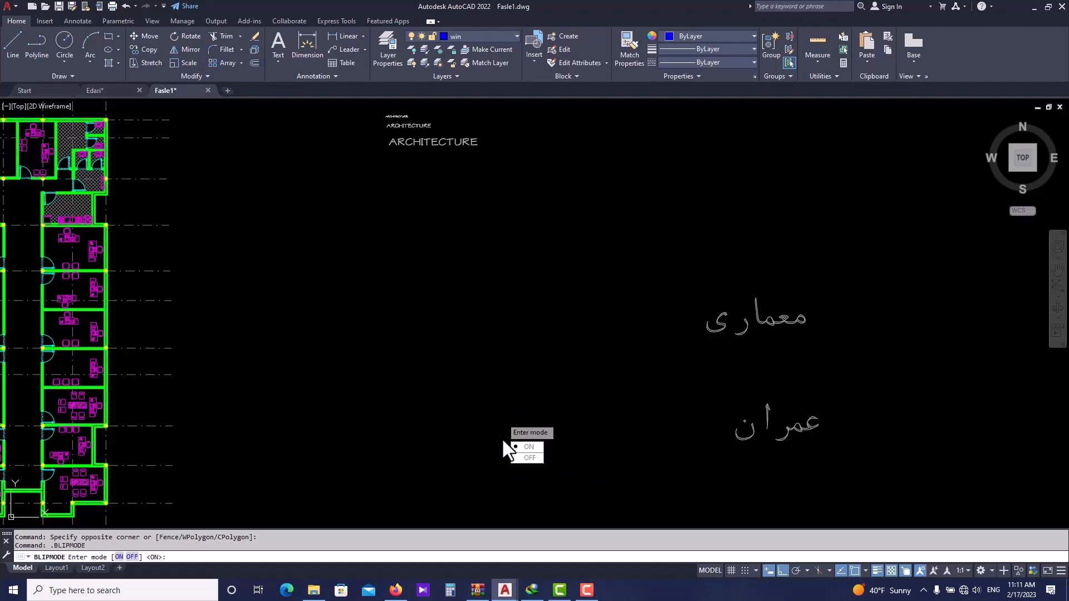
{"action": "left_click", "coordinate": [526, 458]}
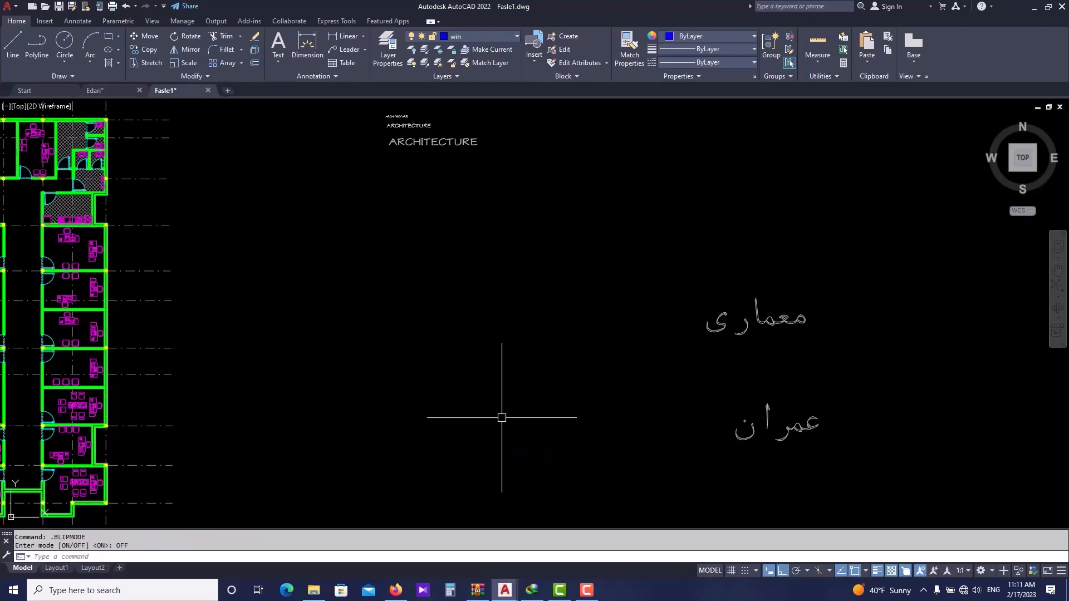
{"action": "scroll", "coordinate": [468, 365], "scroll_direction": "down", "scroll_amount": 3}
{"action": "scroll", "coordinate": [470, 345], "scroll_direction": "up", "scroll_amount": 3}
{"action": "key", "text": "Escape"}
- Try writing the Persian word معماری with the KATEB command, keeping the default height and rotation
{"action": "type", "text": "k"}
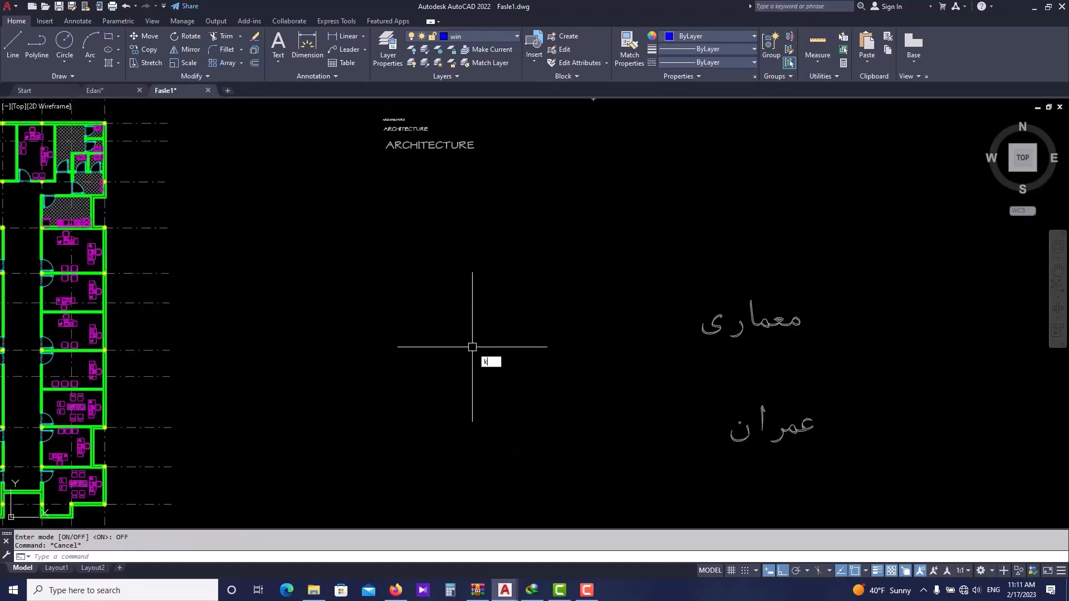
{"action": "type", "text": "ateb"}
{"action": "key", "text": "Return"}
{"action": "key", "text": "Escape"}
{"action": "type", "text": "ka"}
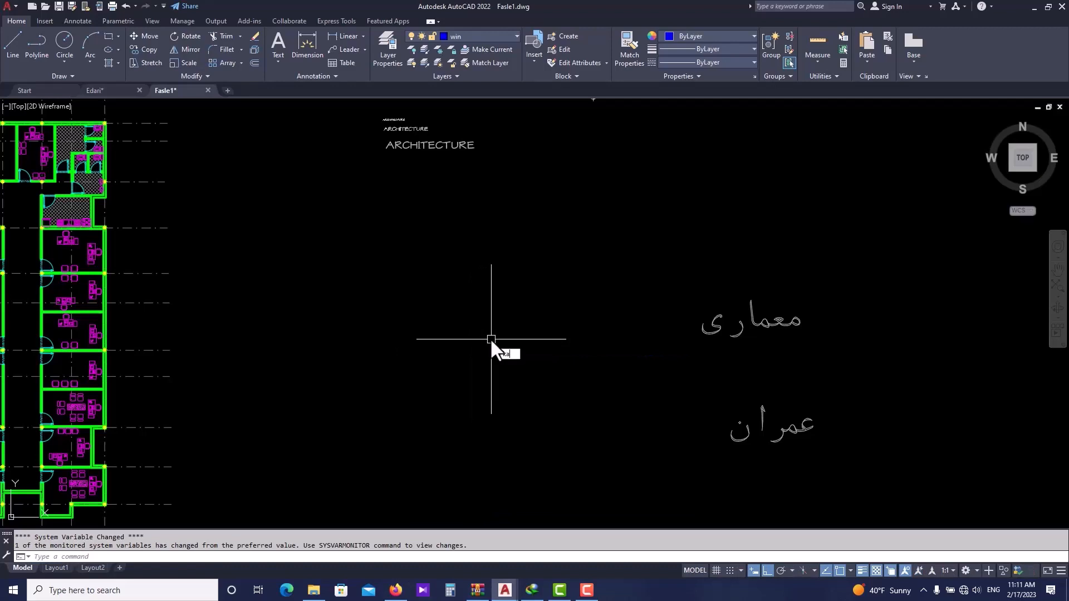
{"action": "type", "text": "teb"}
{"action": "key", "text": "Return"}
{"action": "key", "text": "Return"}
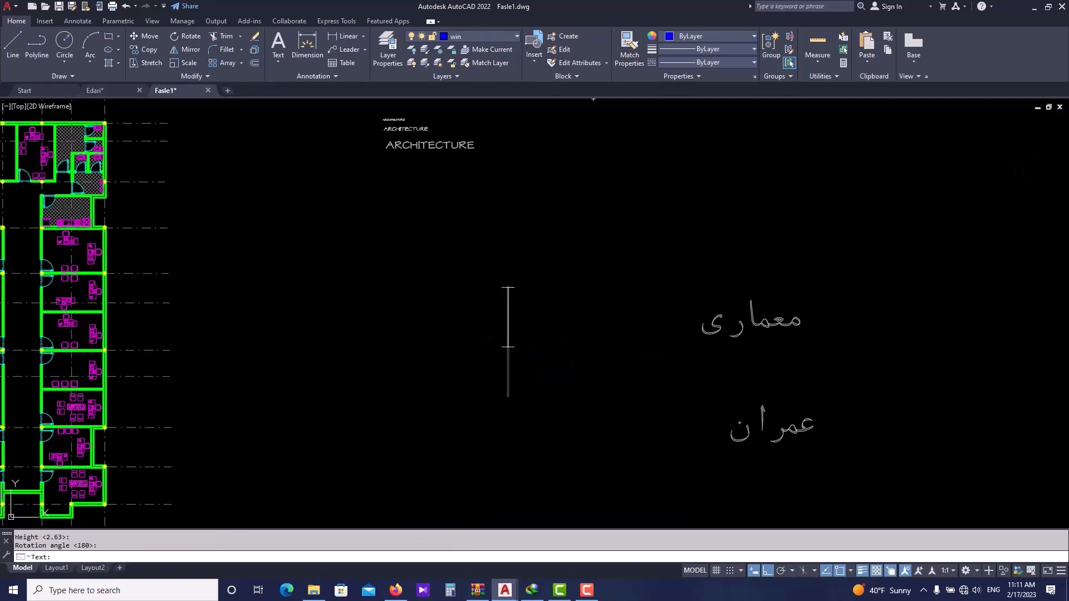
{"action": "type", "text": "مع"}
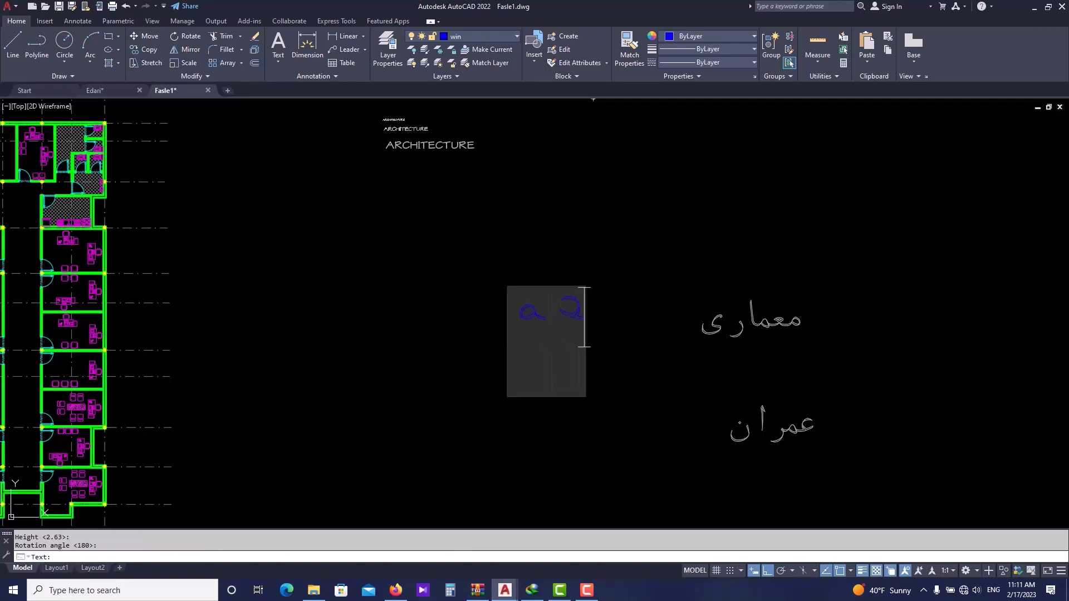
{"action": "type", "text": "ماری"}
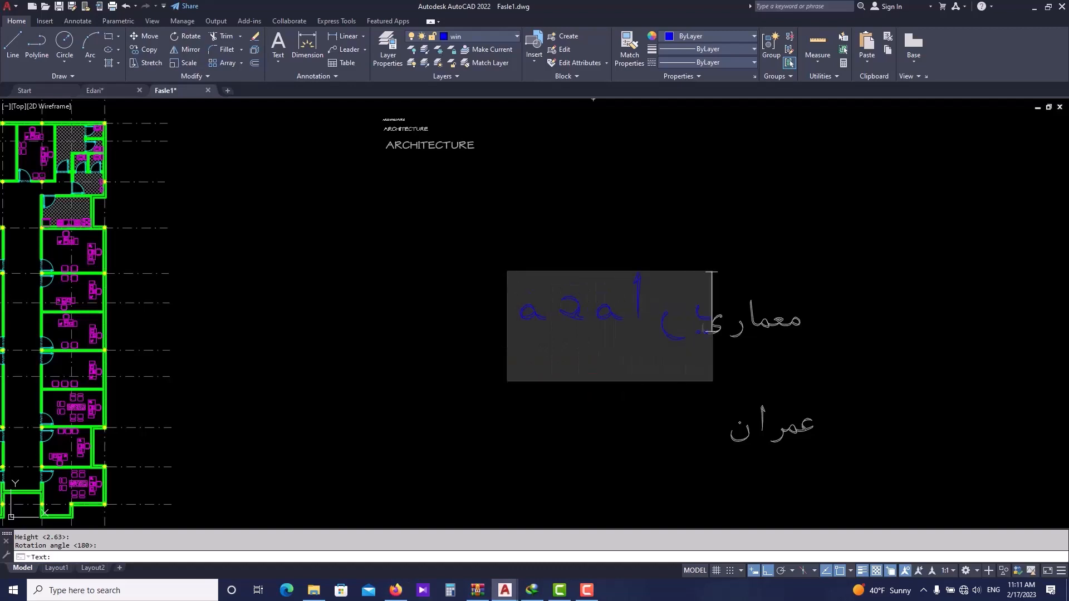
{"action": "key", "text": "Return"}
{"action": "key", "text": "Return"}
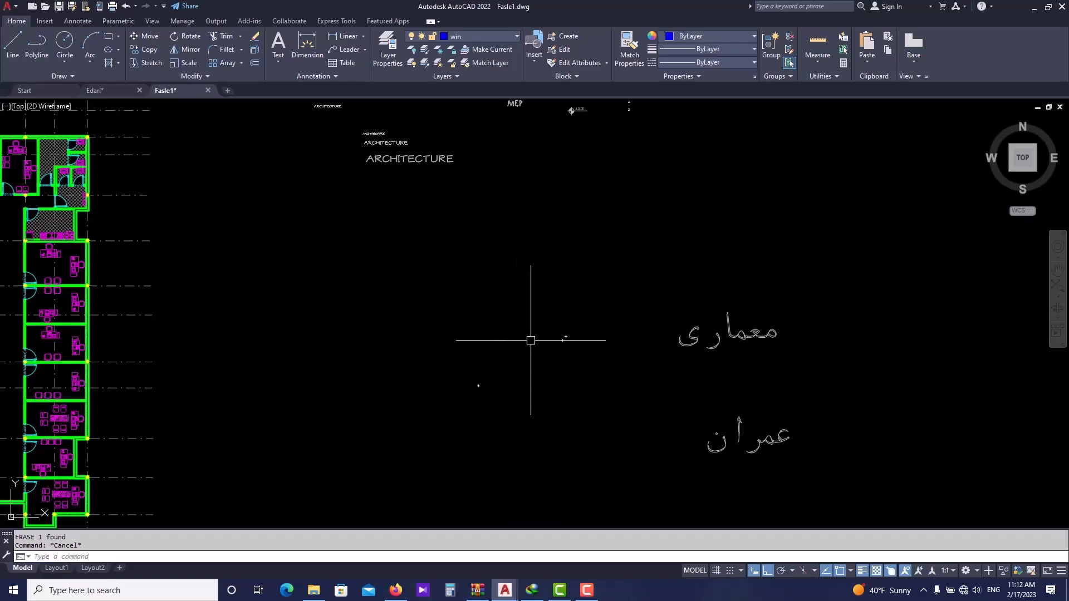
- Turn BLIPMODE off again with the BLIPMODE command
{"action": "scroll", "coordinate": [550, 360], "scroll_direction": "up", "scroll_amount": 2}
{"action": "scroll", "coordinate": [488, 345], "scroll_direction": "down", "scroll_amount": 2}
{"action": "key", "text": "Escape"}
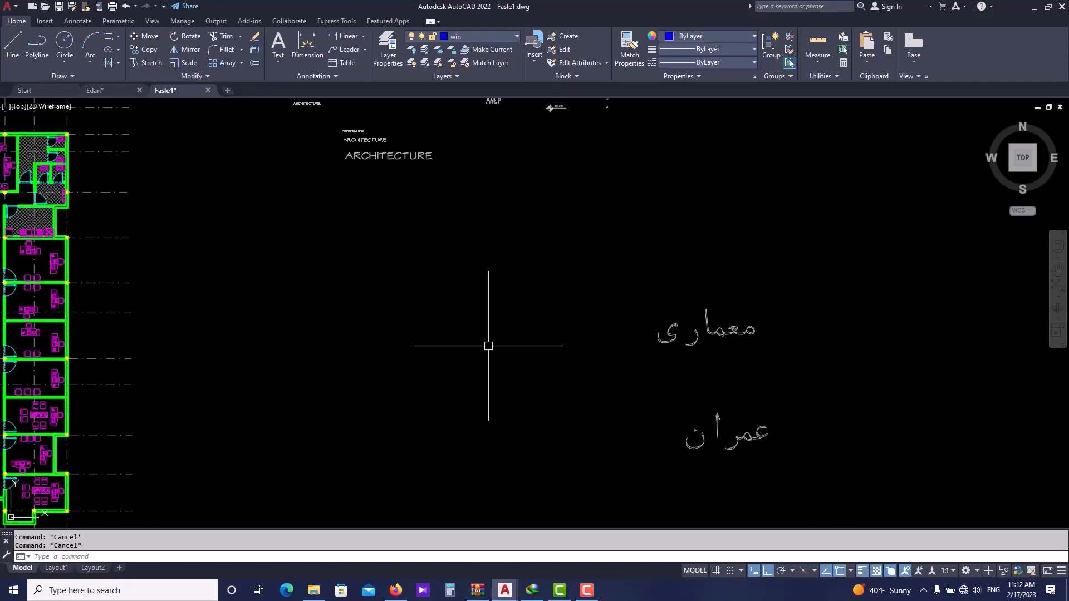
{"action": "key", "text": "Up"}
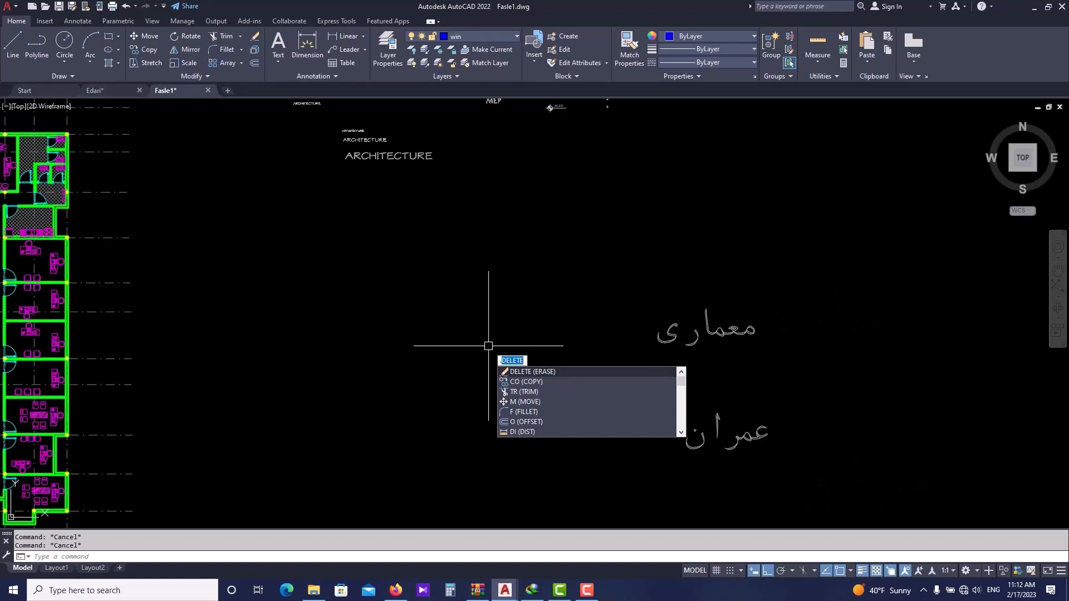
{"action": "type", "text": ".BLIP"}
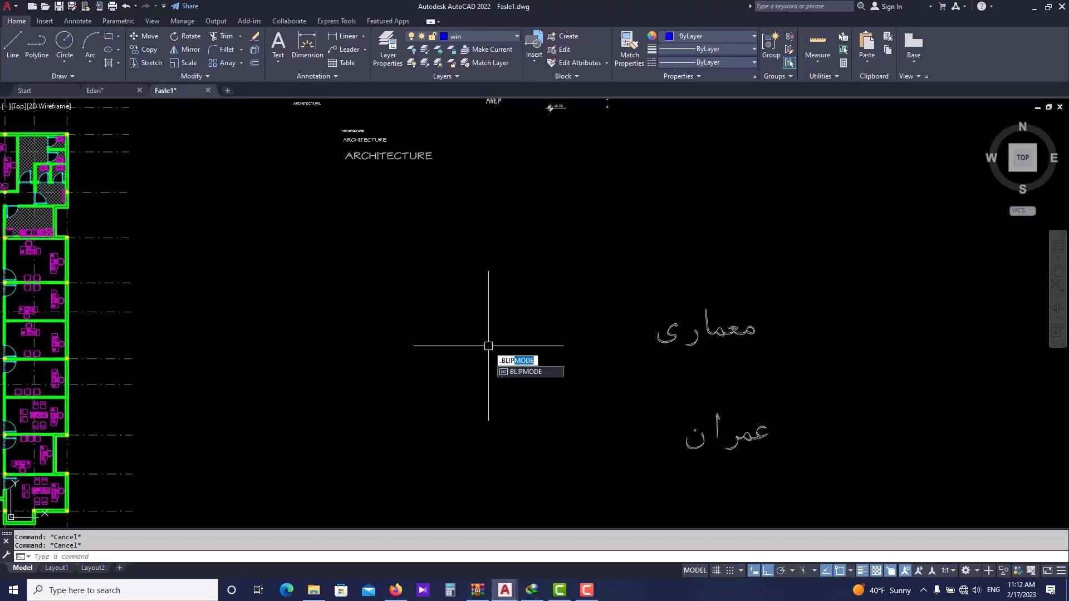
{"action": "left_click", "coordinate": [529, 370]}
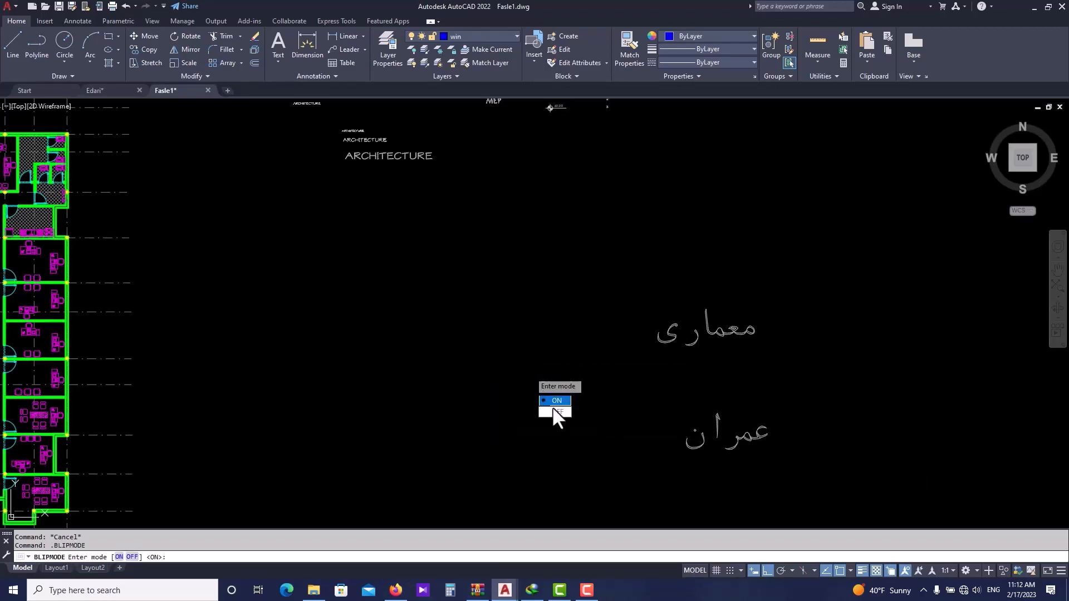
{"action": "left_click", "coordinate": [552, 407]}
{"action": "scroll", "coordinate": [527, 368], "scroll_direction": "down", "scroll_amount": 4}
{"action": "left_click", "coordinate": [464, 365]}
{"action": "left_click", "coordinate": [486, 349]}
{"action": "left_click", "coordinate": [504, 382]}
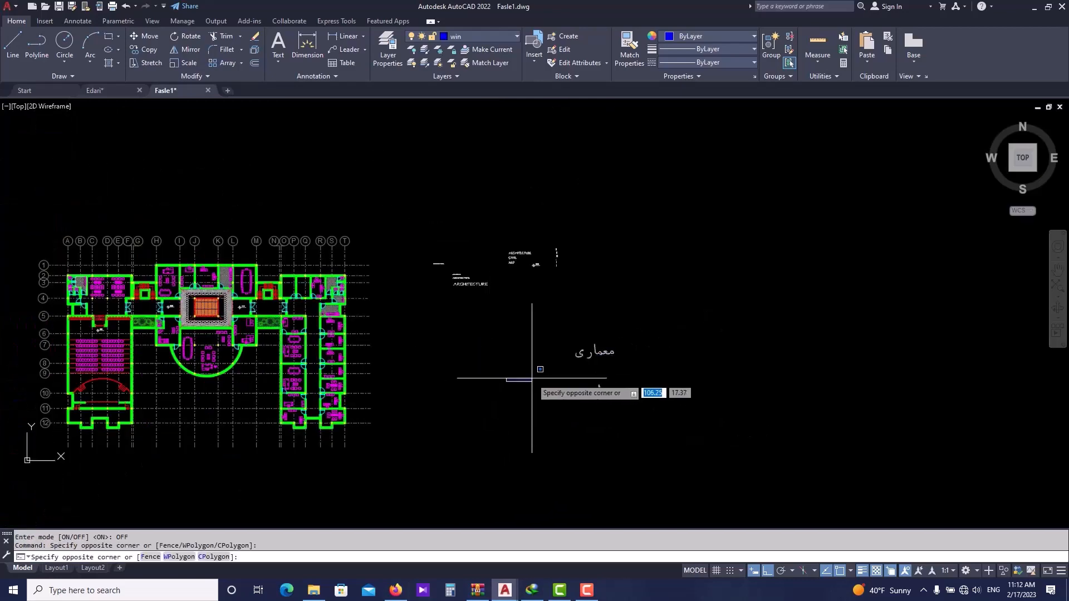
{"action": "scroll", "coordinate": [548, 377], "scroll_direction": "up", "scroll_amount": 4}
{"action": "left_click", "coordinate": [466, 329]}
{"action": "scroll", "coordinate": [392, 309], "scroll_direction": "down", "scroll_amount": 2}
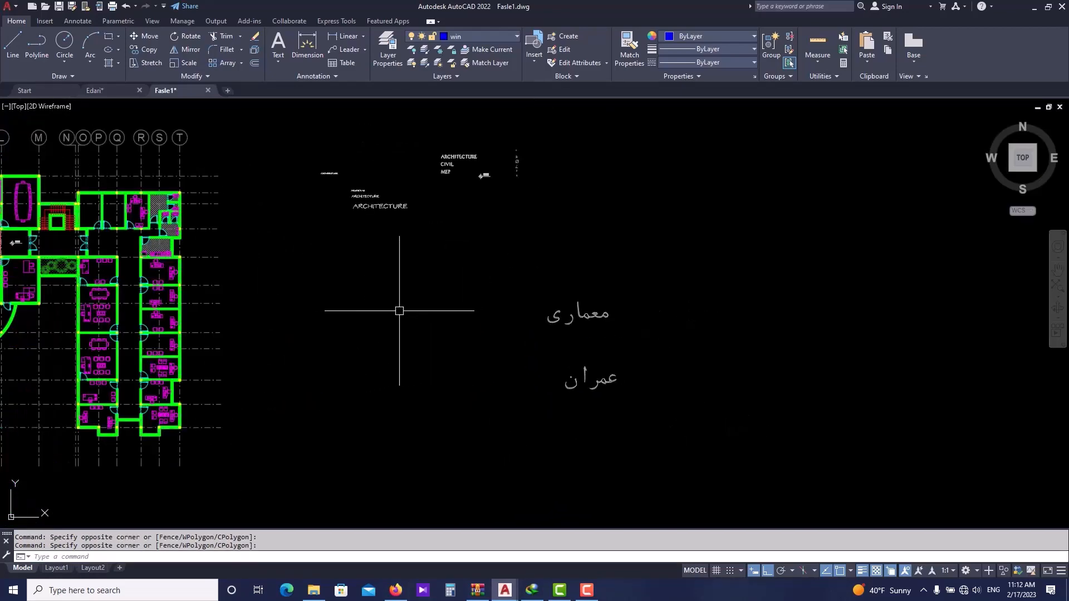
{"action": "scroll", "coordinate": [418, 322], "scroll_direction": "down", "scroll_amount": 3}
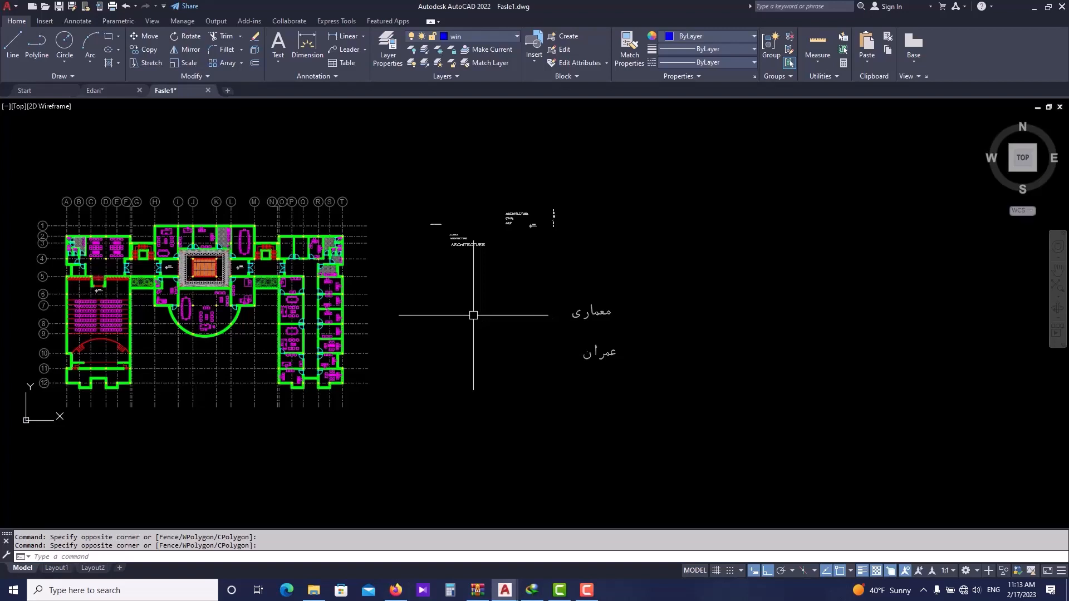
{"action": "middle_click_drag", "start_coordinate": [412, 303], "coordinate": [463, 309]}
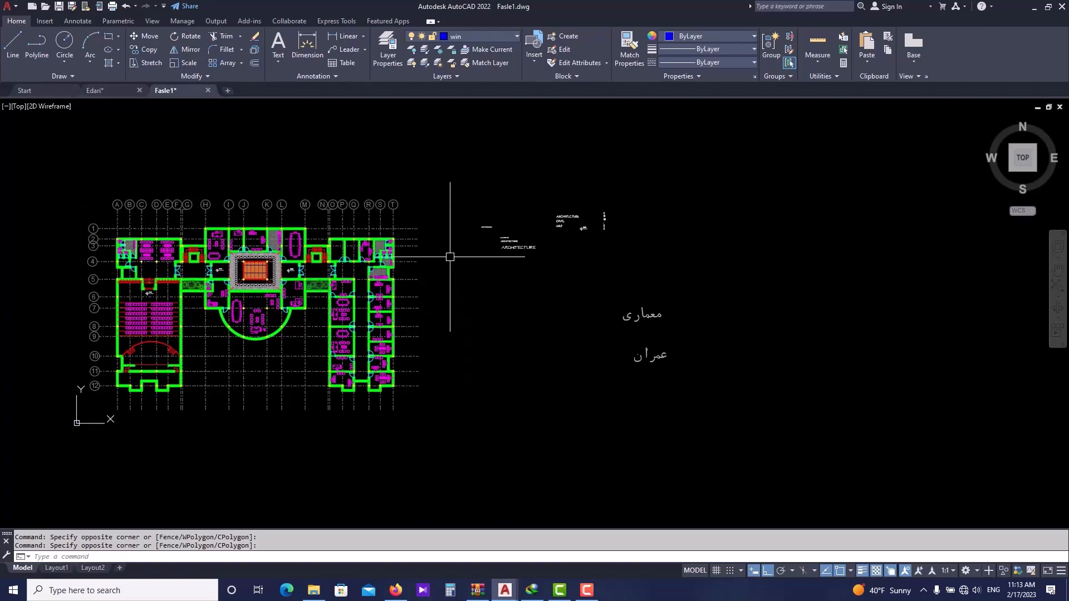
- Load the KATEB.LSP application from the Fonts folder with APPLOAD and close the dialog
{"action": "type", "text": "ppload"}
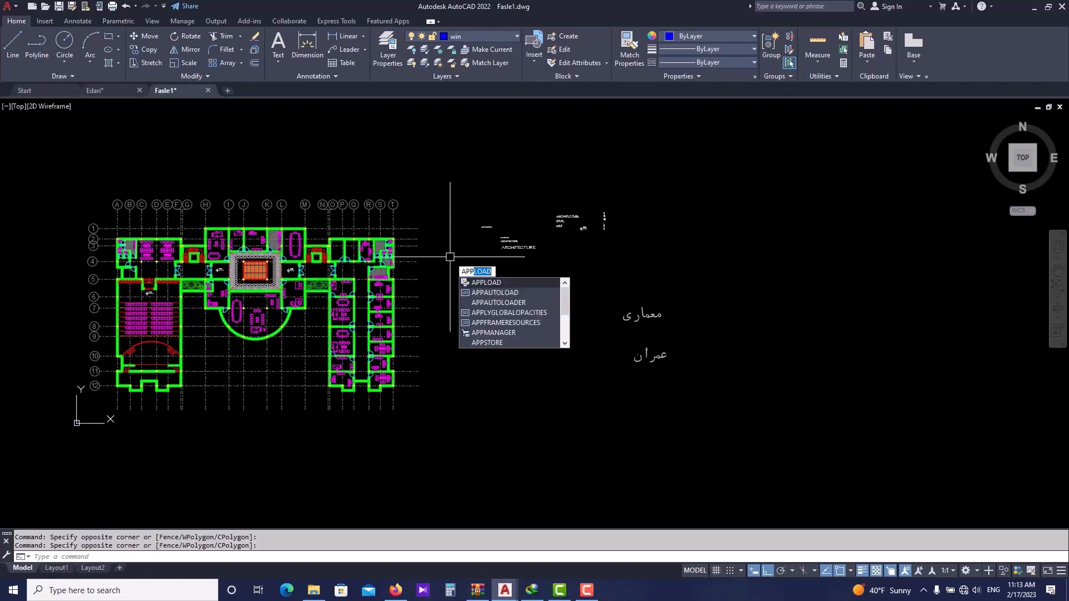
{"action": "key", "text": "Return"}
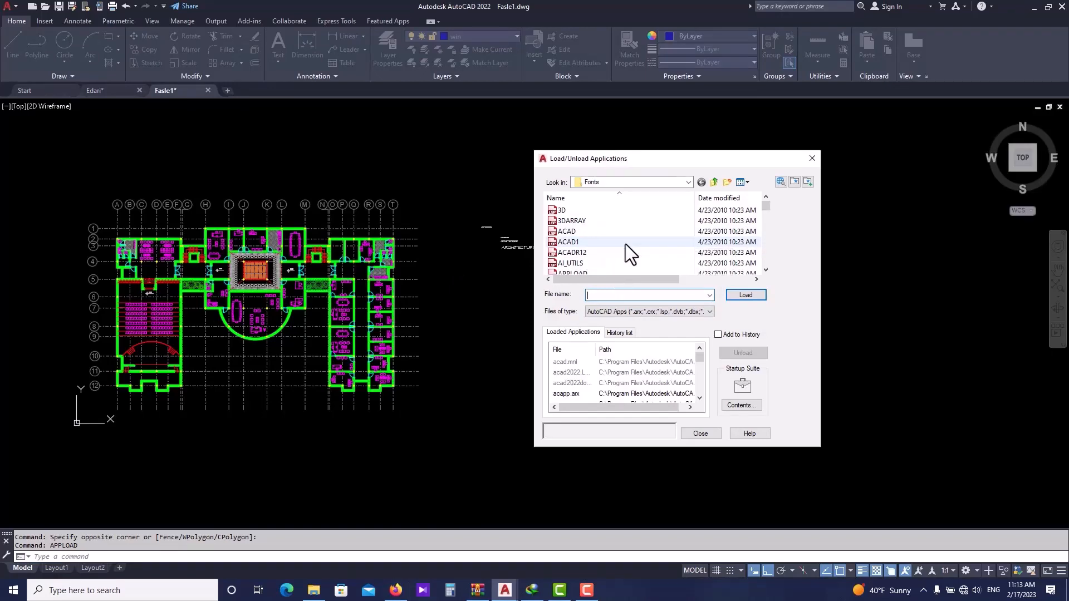
{"action": "scroll", "coordinate": [626, 244], "scroll_direction": "down", "scroll_amount": 15}
{"action": "double_click", "coordinate": [580, 229]}
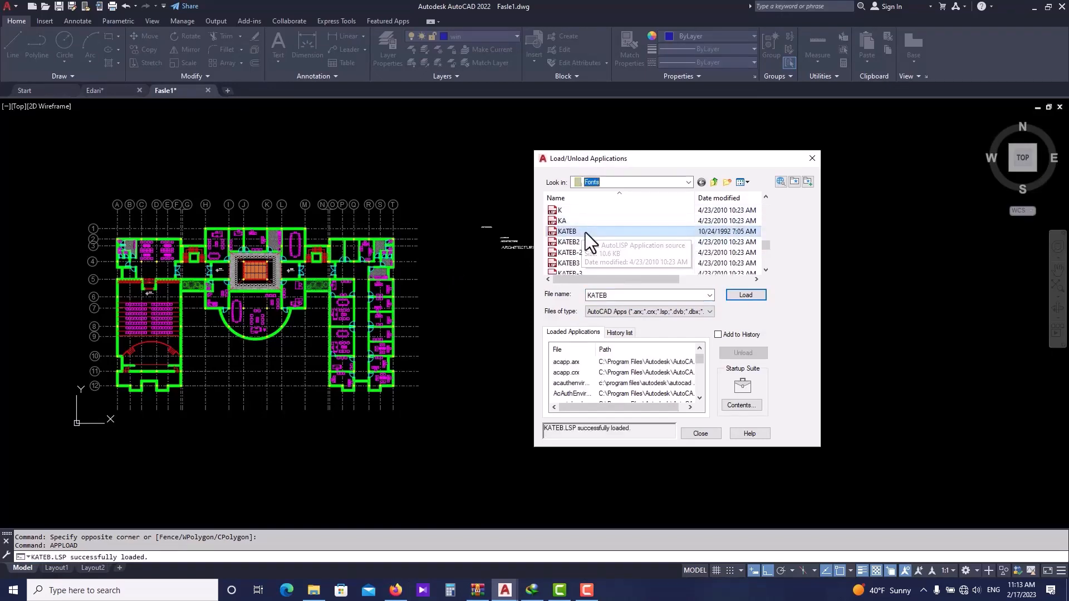
{"action": "left_click", "coordinate": [746, 293]}
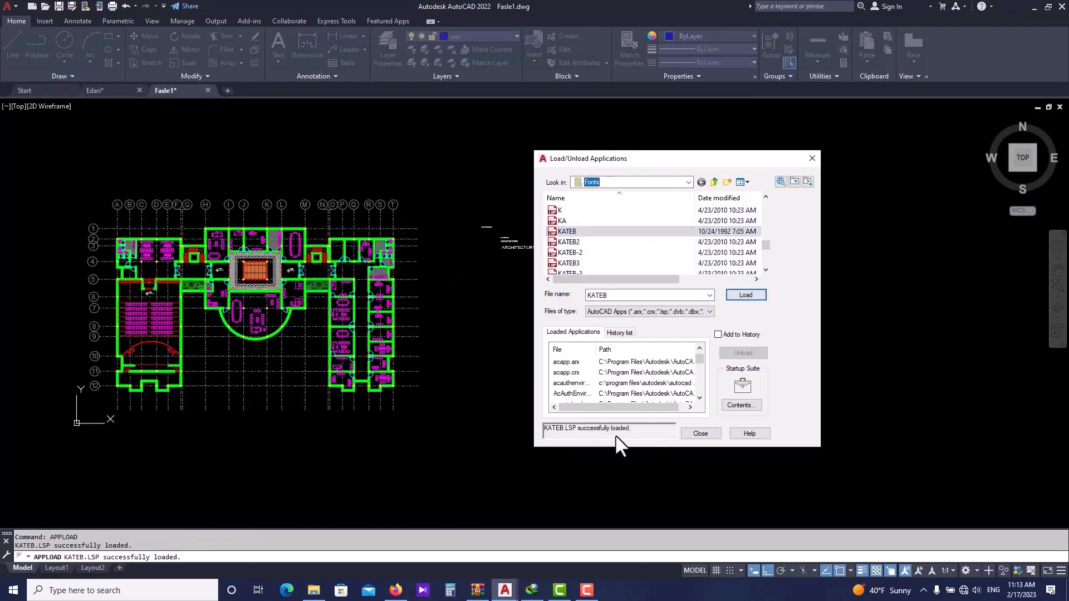
{"action": "left_click", "coordinate": [875, 195]}
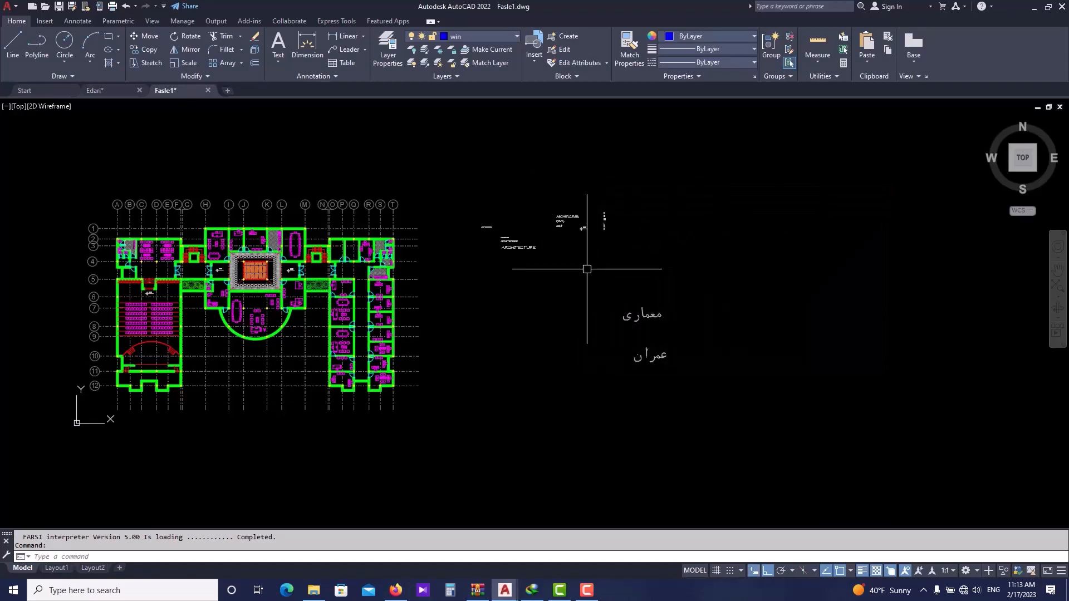
{"action": "key", "text": "Escape"}
{"action": "scroll", "coordinate": [587, 269], "scroll_direction": "up", "scroll_amount": 1}
{"action": "scroll", "coordinate": [509, 289], "scroll_direction": "down", "scroll_amount": 1}
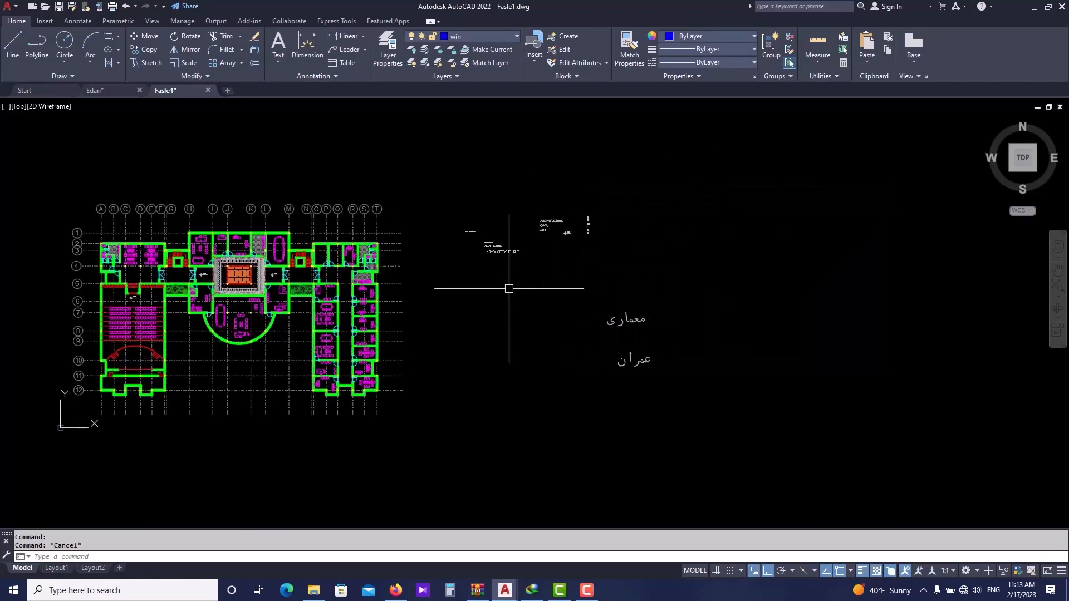
{"action": "scroll", "coordinate": [626, 306], "scroll_direction": "down", "scroll_amount": 1}
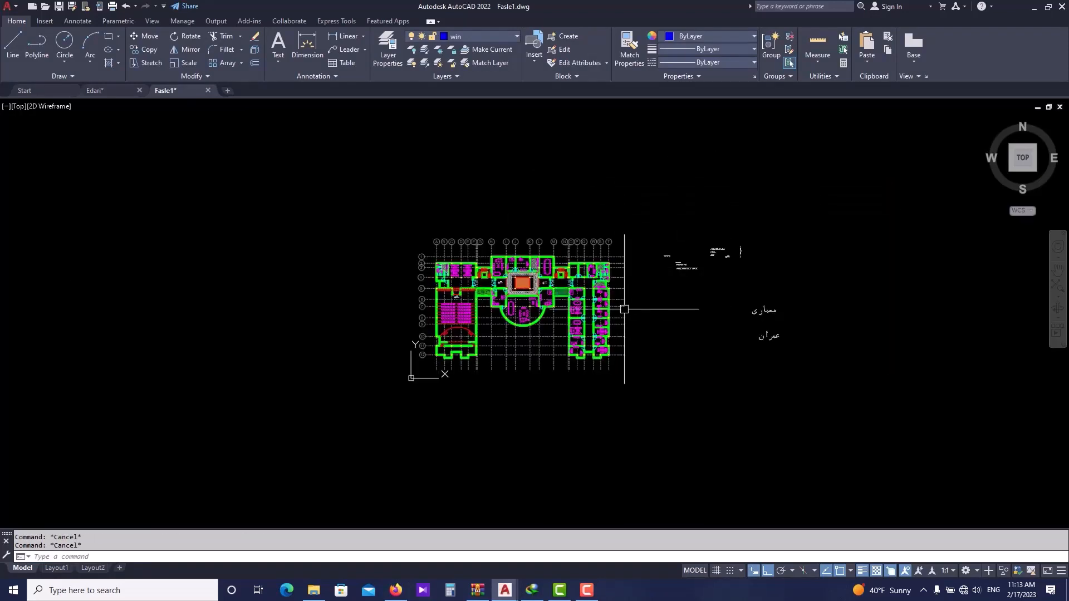
{"action": "scroll", "coordinate": [616, 310], "scroll_direction": "up", "scroll_amount": 1}
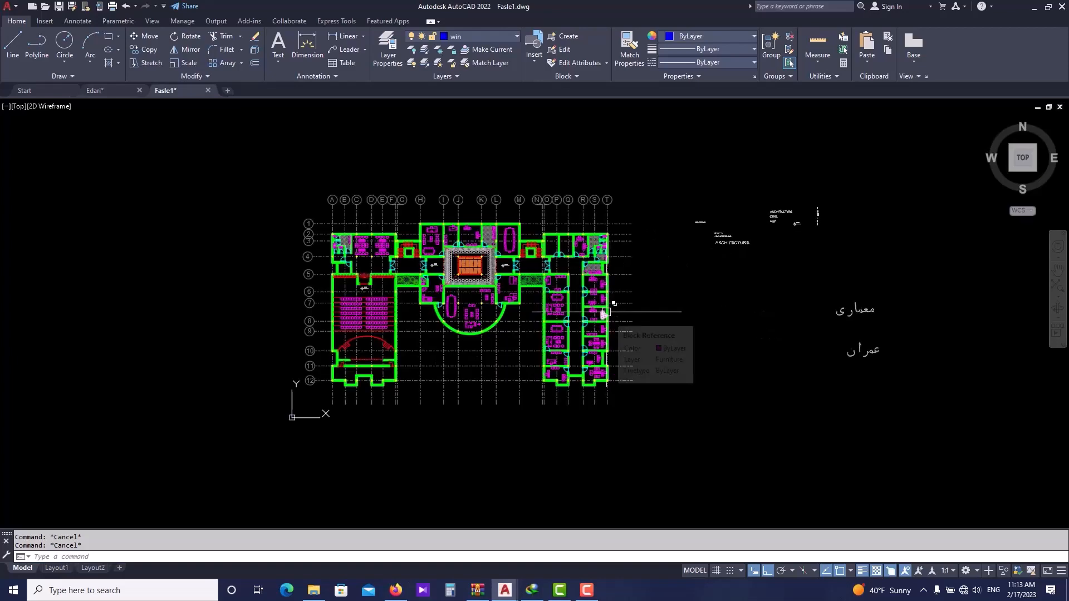
{"action": "scroll", "coordinate": [549, 305], "scroll_direction": "up", "scroll_amount": 2}
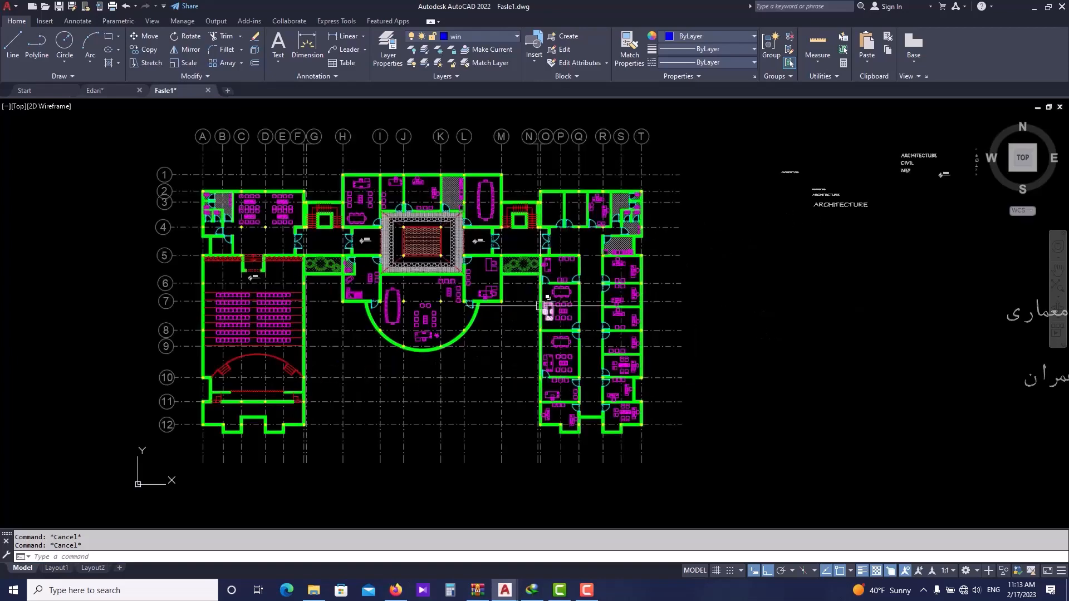
{"action": "mouse_move", "coordinate": [535, 304]}
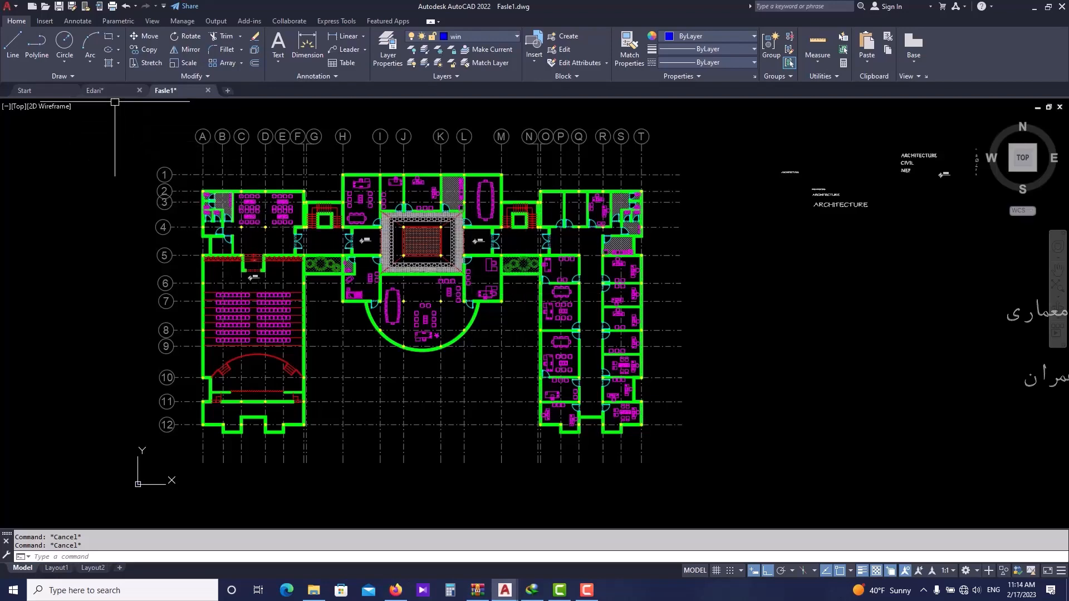
- Switch to the Edari drawing and examine its floor plan and existing level marks up close
{"action": "left_click", "coordinate": [95, 90]}
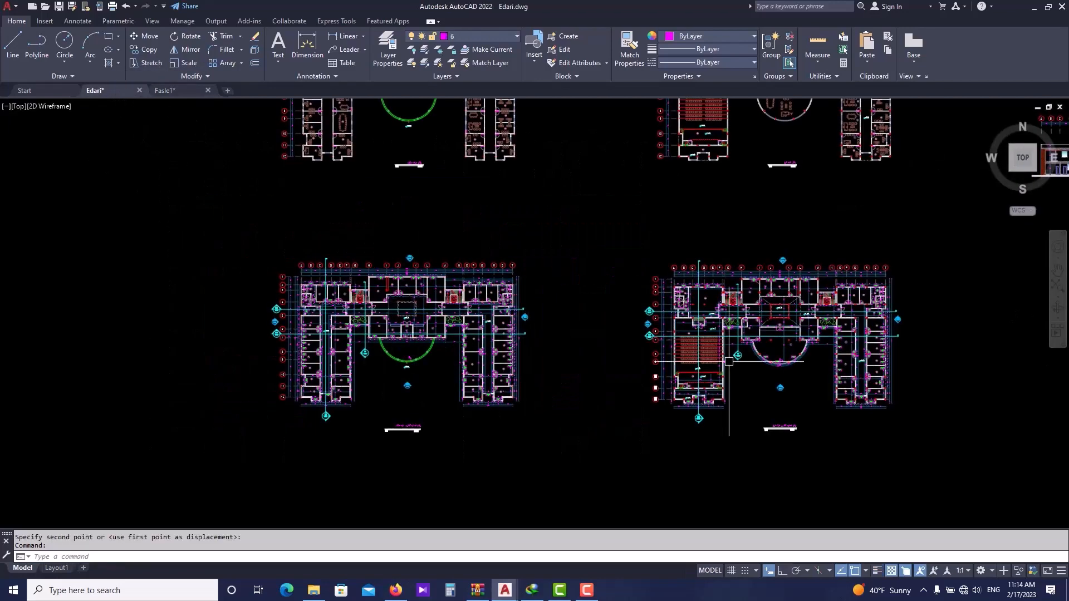
{"action": "left_click", "coordinate": [716, 382]}
{"action": "scroll", "coordinate": [337, 343], "scroll_direction": "up", "scroll_amount": 4}
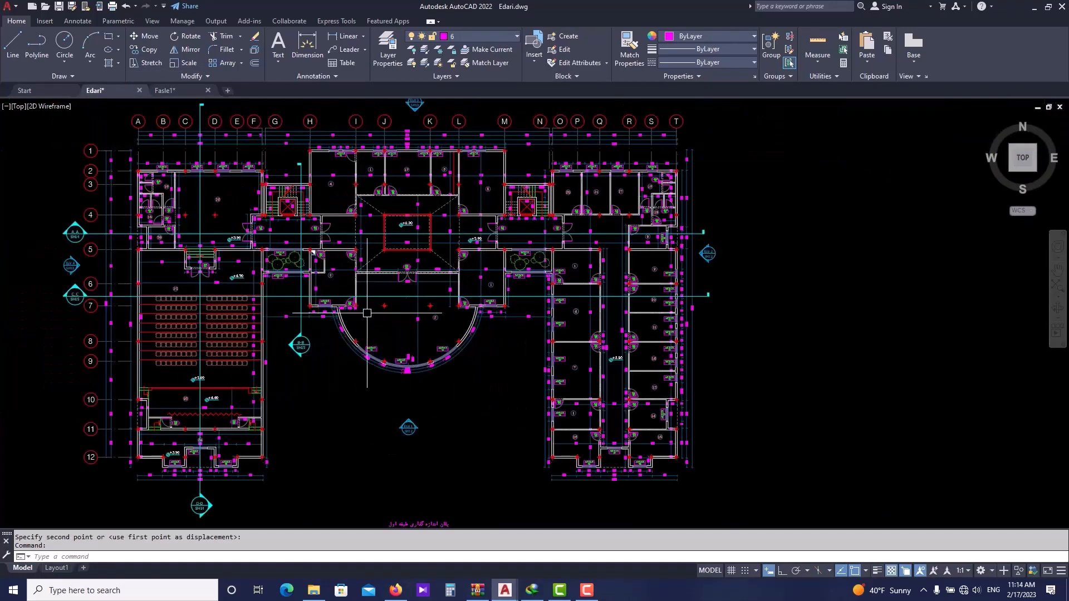
{"action": "middle_click_drag", "start_coordinate": [367, 284], "coordinate": [439, 310]}
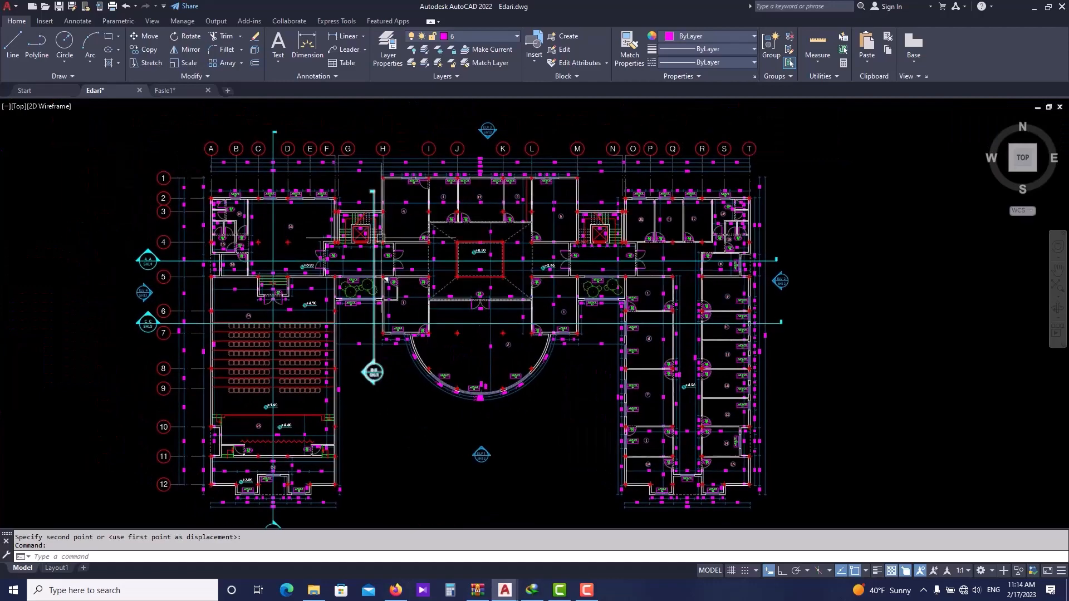
{"action": "scroll", "coordinate": [403, 242], "scroll_direction": "up", "scroll_amount": 3}
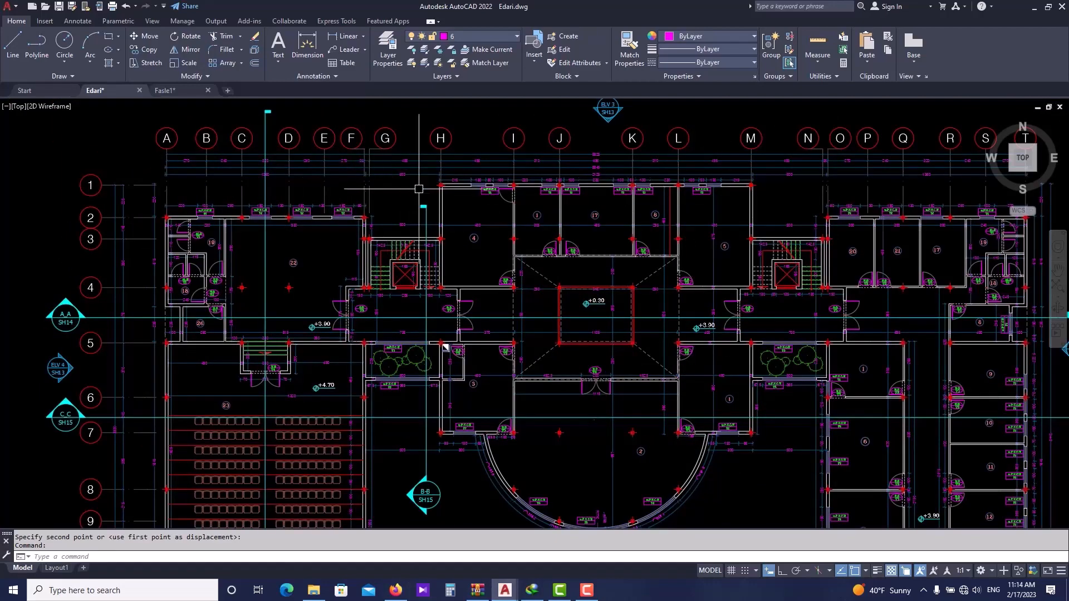
- Pan and zoom across the whole Edari floor plan to review the level marks in each area
{"action": "middle_click_drag", "start_coordinate": [628, 294], "coordinate": [514, 242]}
{"action": "scroll", "coordinate": [513, 243], "scroll_direction": "down", "scroll_amount": 3}
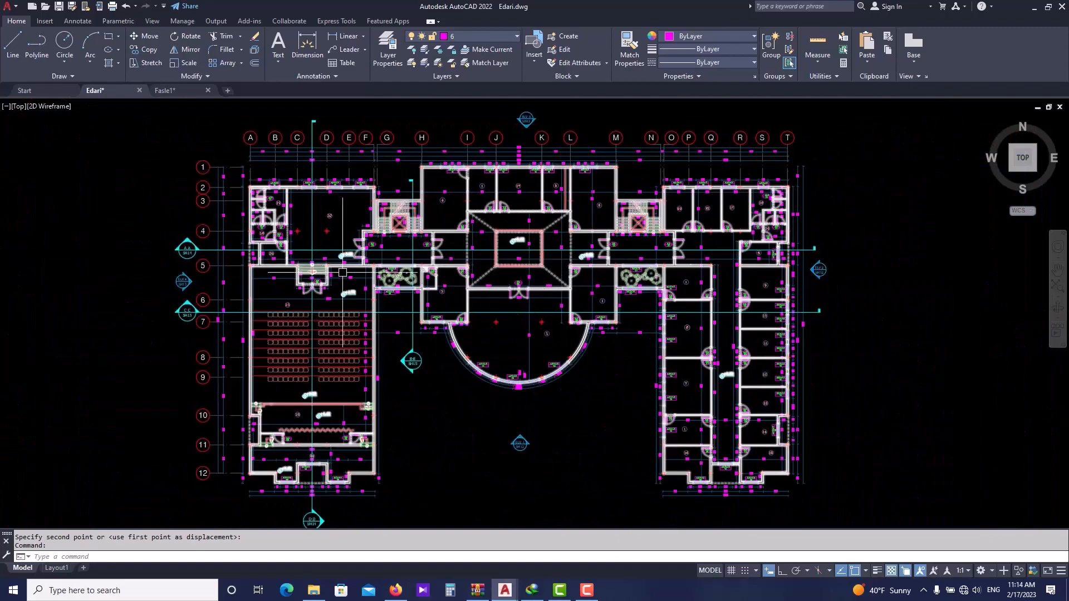
{"action": "scroll", "coordinate": [357, 413], "scroll_direction": "up", "scroll_amount": 4}
{"action": "middle_click_drag", "start_coordinate": [356, 231], "coordinate": [346, 360]}
{"action": "scroll", "coordinate": [496, 329], "scroll_direction": "down", "scroll_amount": 4}
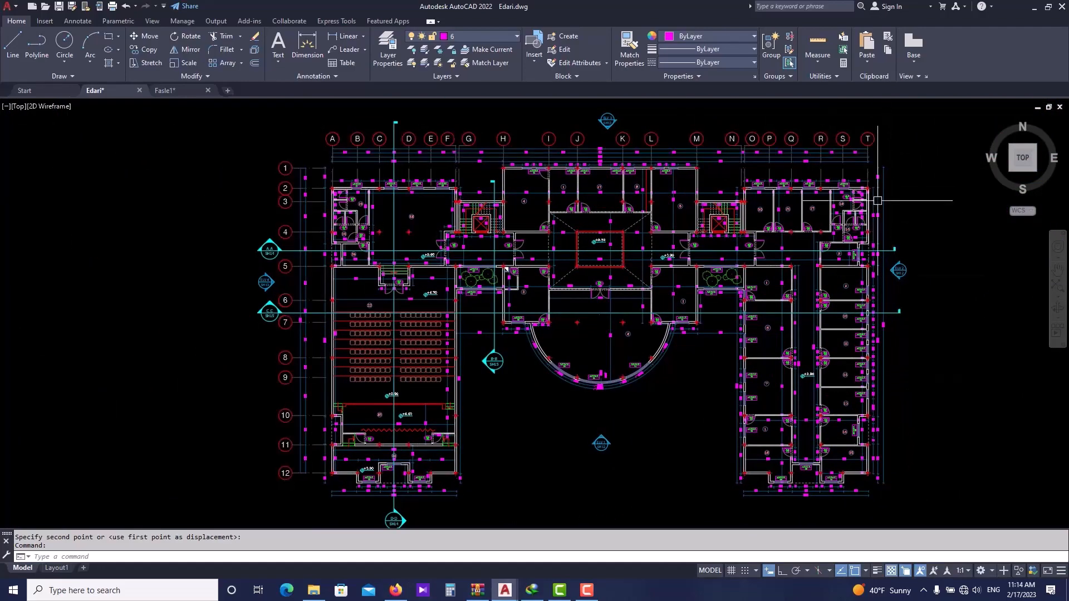
{"action": "left_click", "coordinate": [277, 224]}
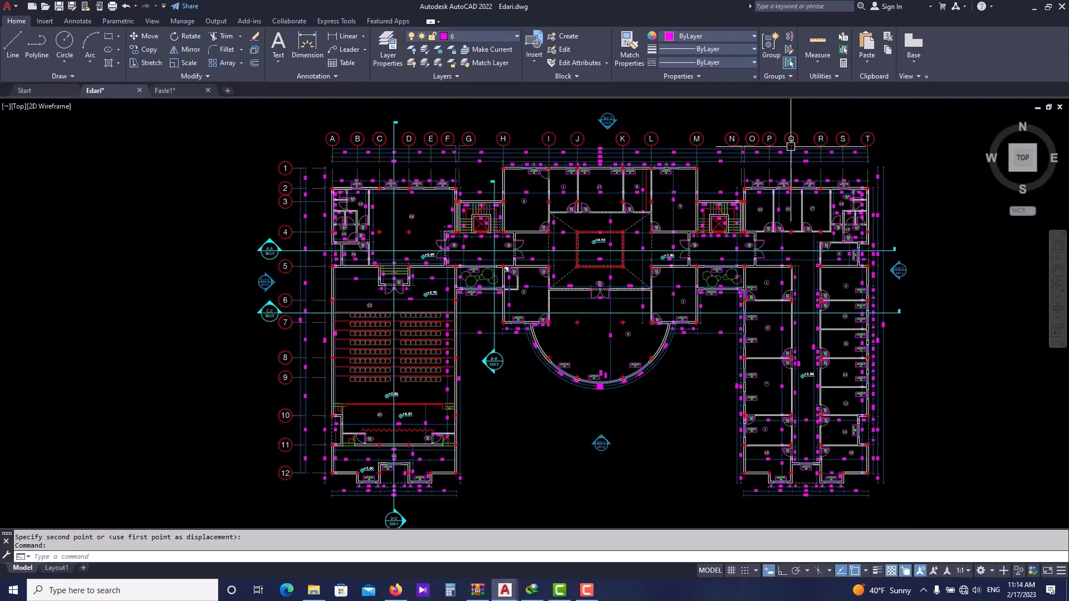
{"action": "scroll", "coordinate": [724, 262], "scroll_direction": "up", "scroll_amount": 2}
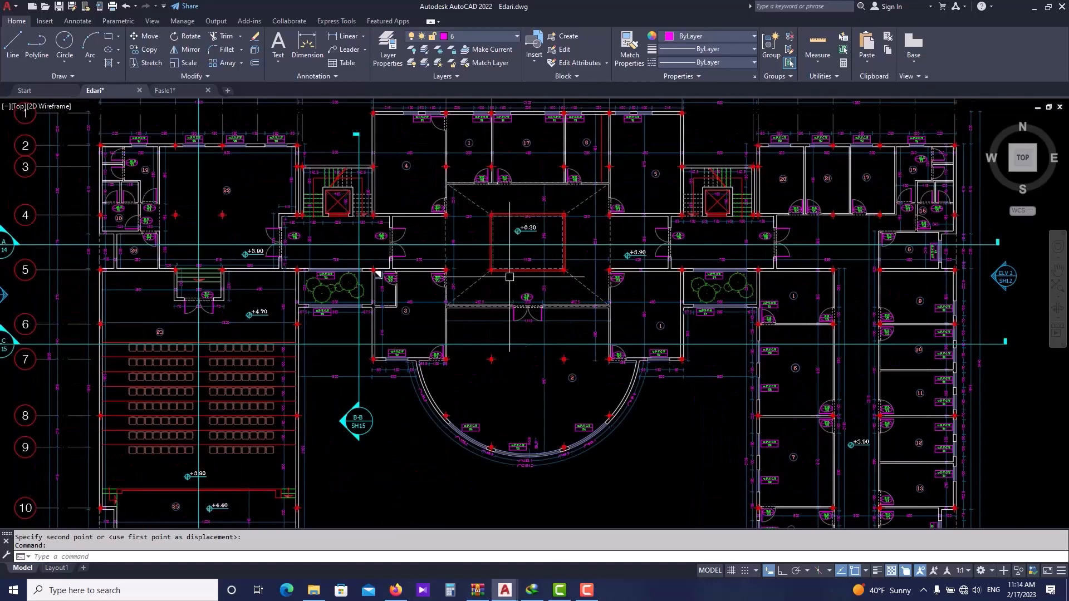
{"action": "middle_click_drag", "start_coordinate": [489, 273], "coordinate": [490, 302]}
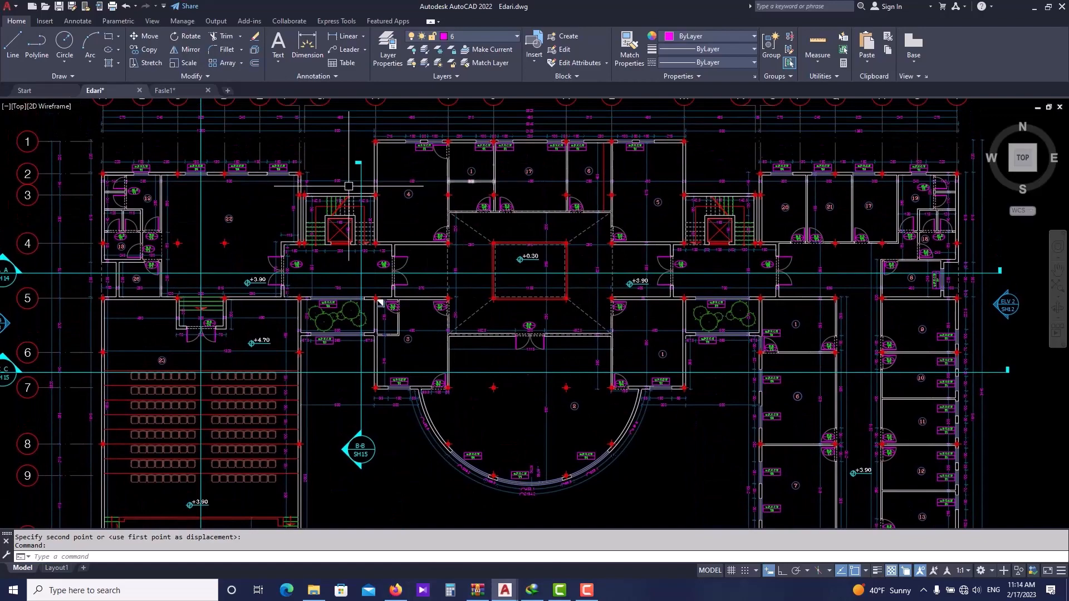
{"action": "left_click", "coordinate": [761, 194]}
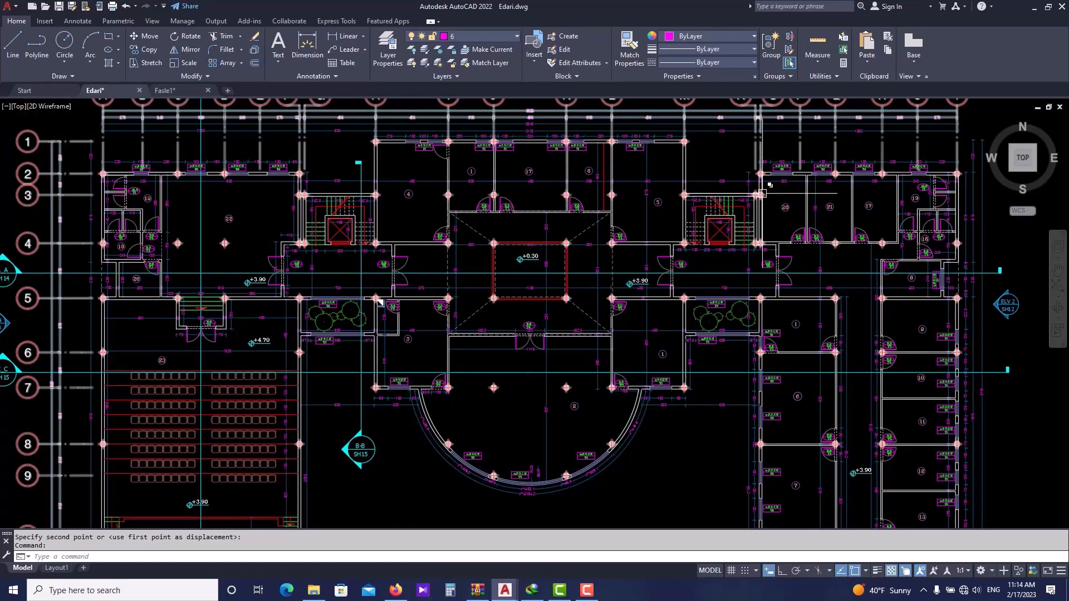
{"action": "scroll", "coordinate": [546, 239], "scroll_direction": "down", "scroll_amount": 3}
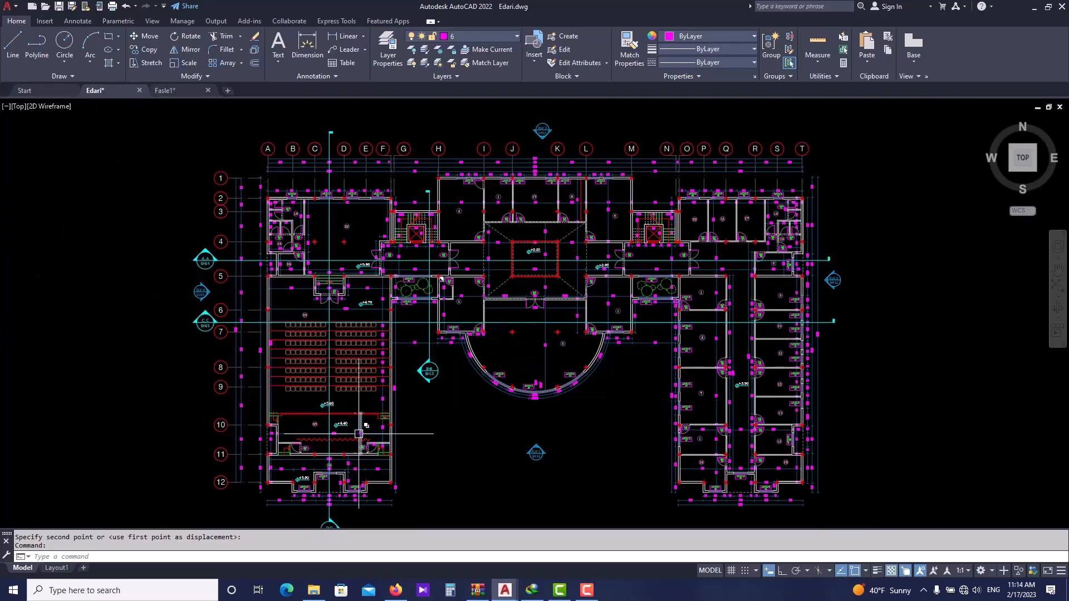
{"action": "scroll", "coordinate": [359, 434], "scroll_direction": "up", "scroll_amount": 4}
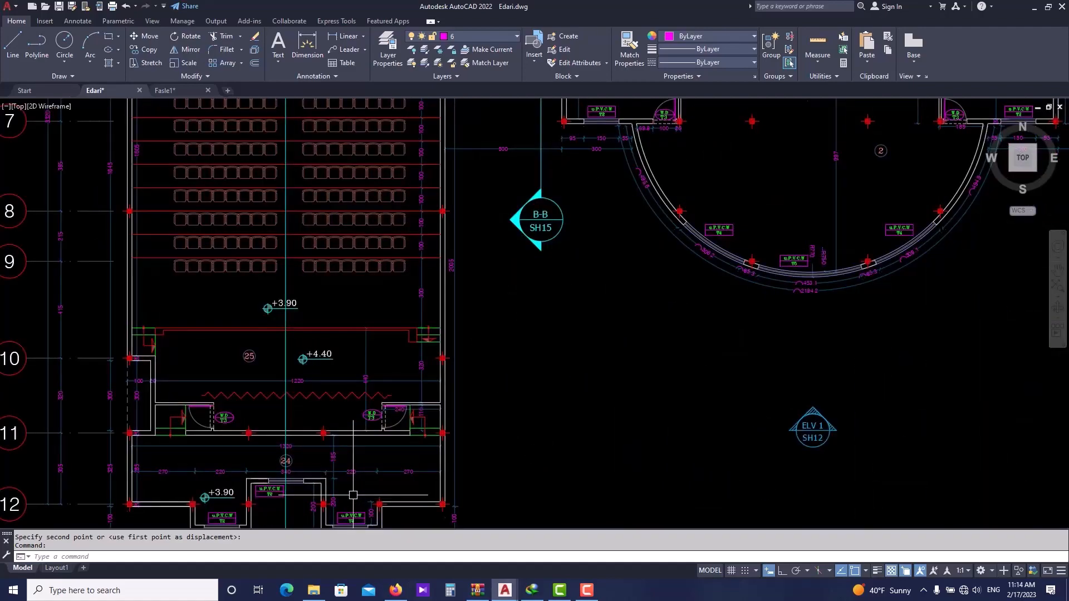
{"action": "scroll", "coordinate": [243, 290], "scroll_direction": "down", "scroll_amount": 8}
{"action": "middle_click_drag", "start_coordinate": [245, 167], "coordinate": [248, 238]}
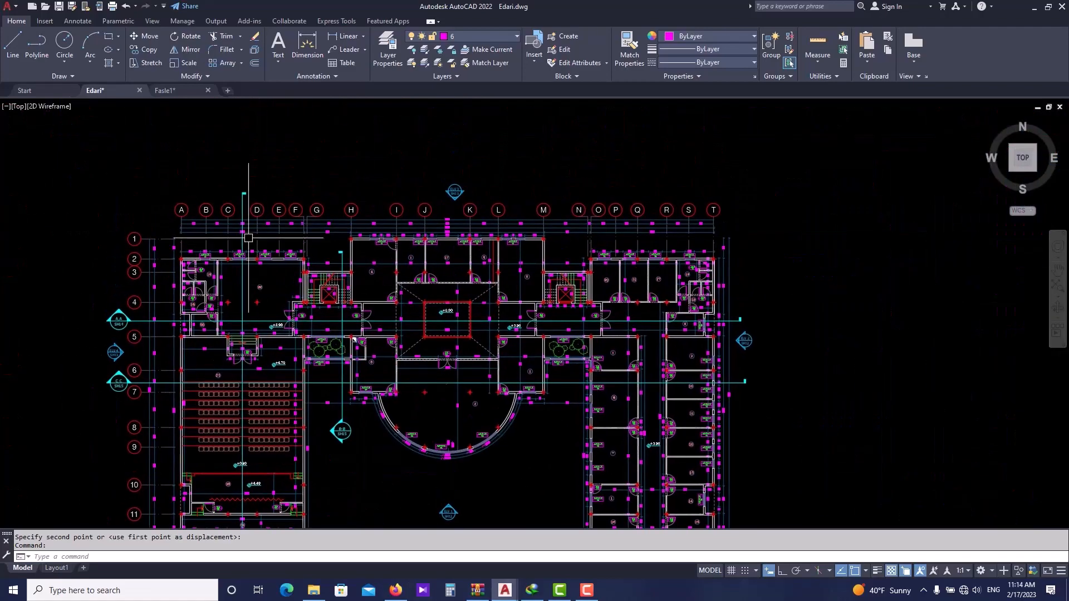
{"action": "scroll", "coordinate": [199, 235], "scroll_direction": "up", "scroll_amount": 3}
{"action": "middle_click_drag", "start_coordinate": [841, 221], "coordinate": [756, 224]}
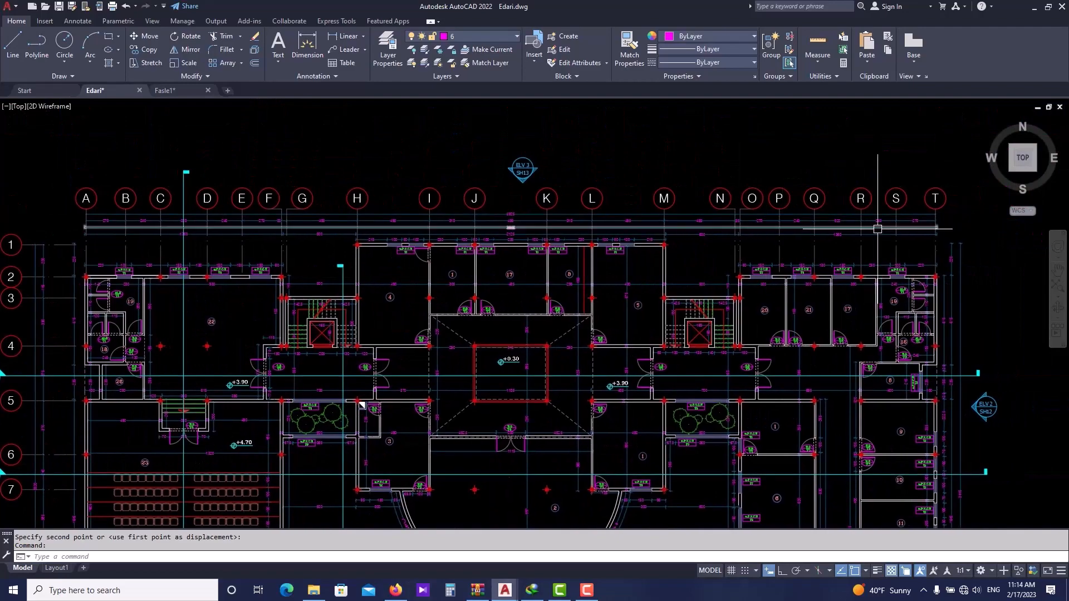
{"action": "scroll", "coordinate": [878, 228], "scroll_direction": "down", "scroll_amount": 3}
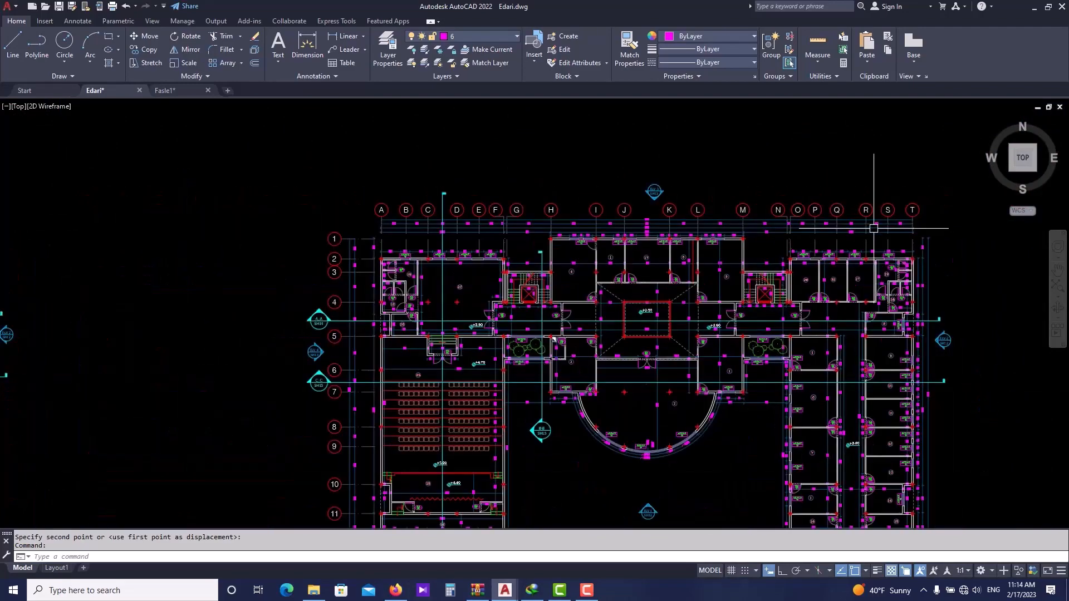
{"action": "mouse_move", "coordinate": [751, 351]}
{"action": "middle_mouse_down"}
{"action": "mouse_move", "coordinate": [694, 341]}
{"action": "mouse_move", "coordinate": [643, 295]}
{"action": "middle_mouse_up"}
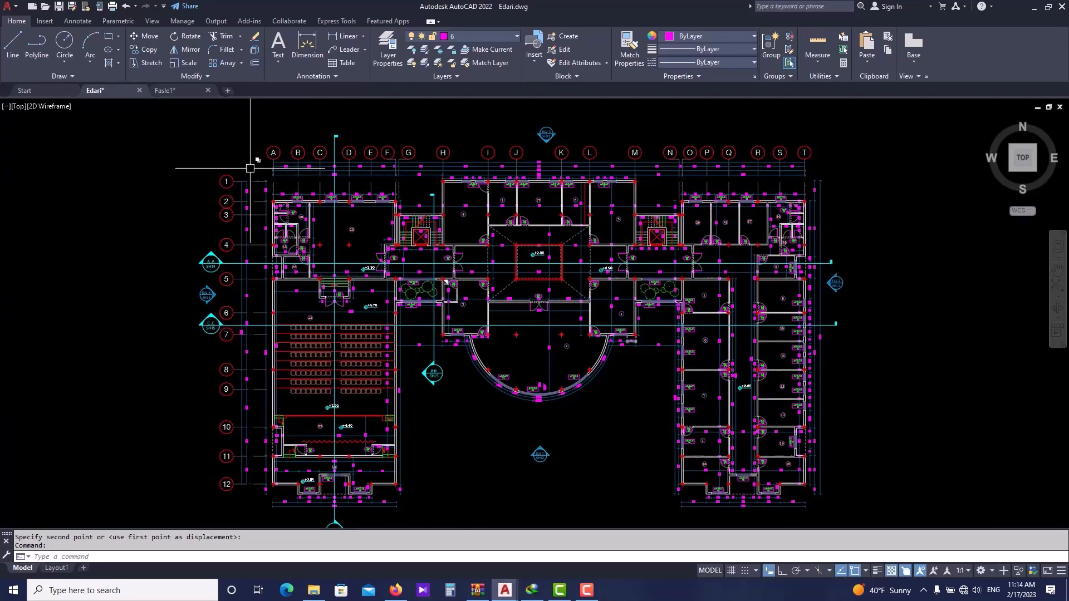
- Switch to the Fasle1 drawing and open the Dimension Style Manager with the D command
{"action": "left_click", "coordinate": [167, 90]}
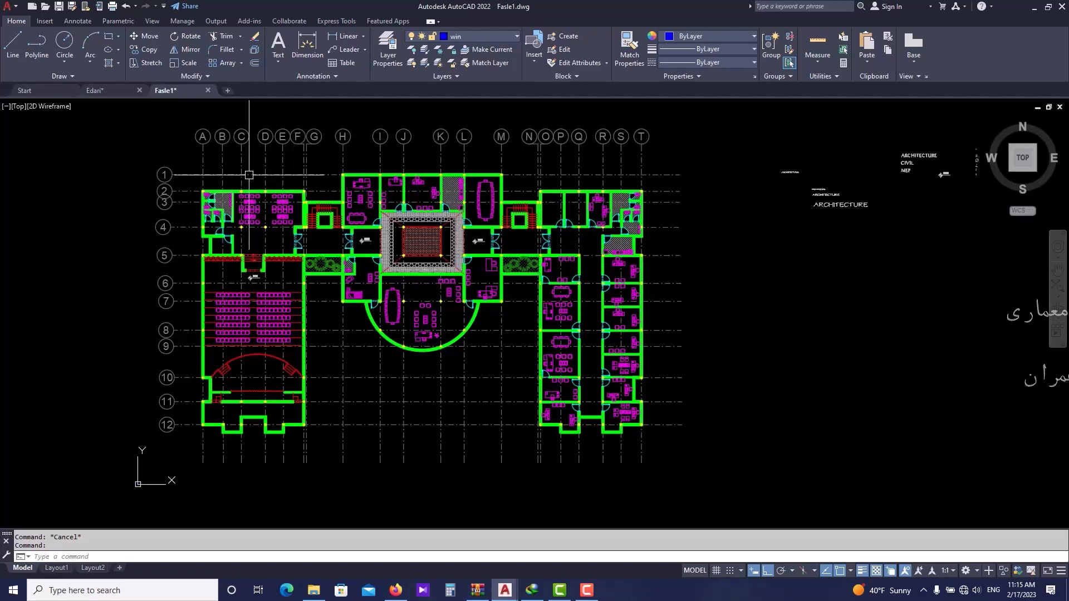
{"action": "left_click", "coordinate": [79, 21]}
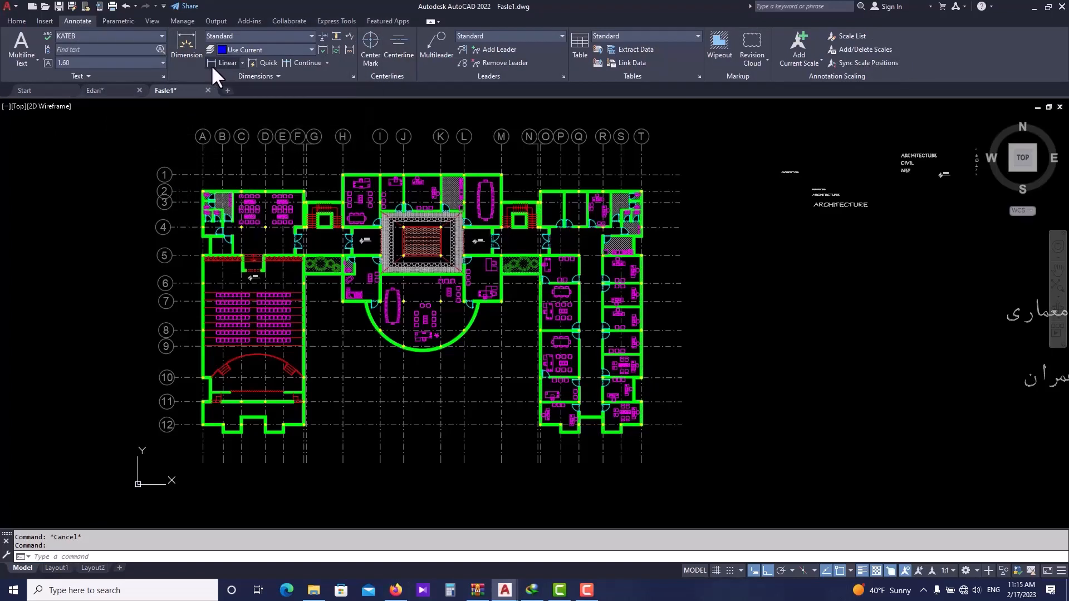
{"action": "left_click", "coordinate": [242, 63]}
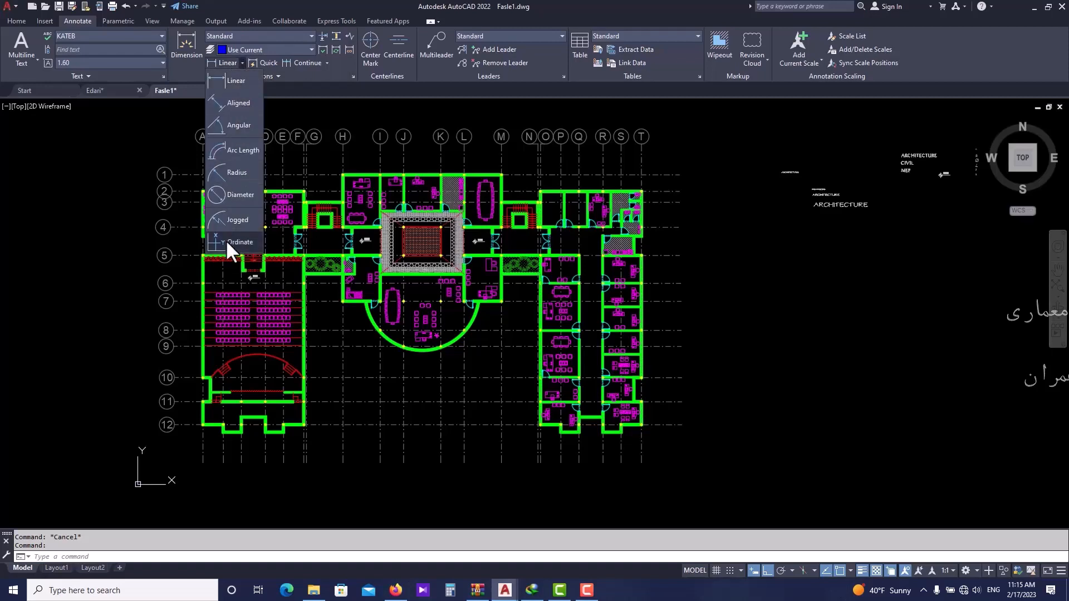
{"action": "left_click", "coordinate": [242, 62]}
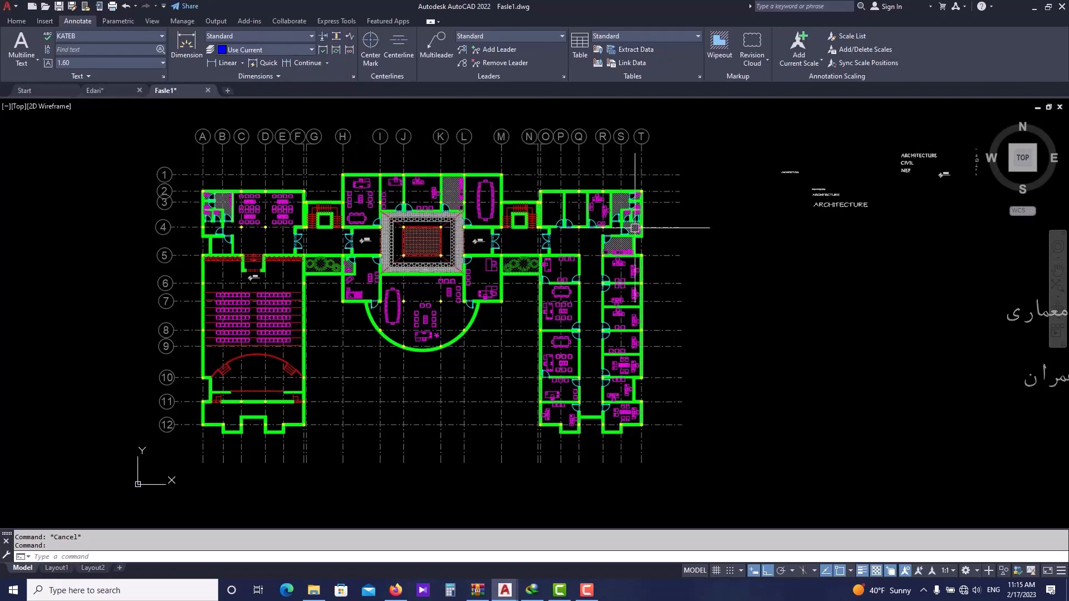
{"action": "type", "text": "D"}
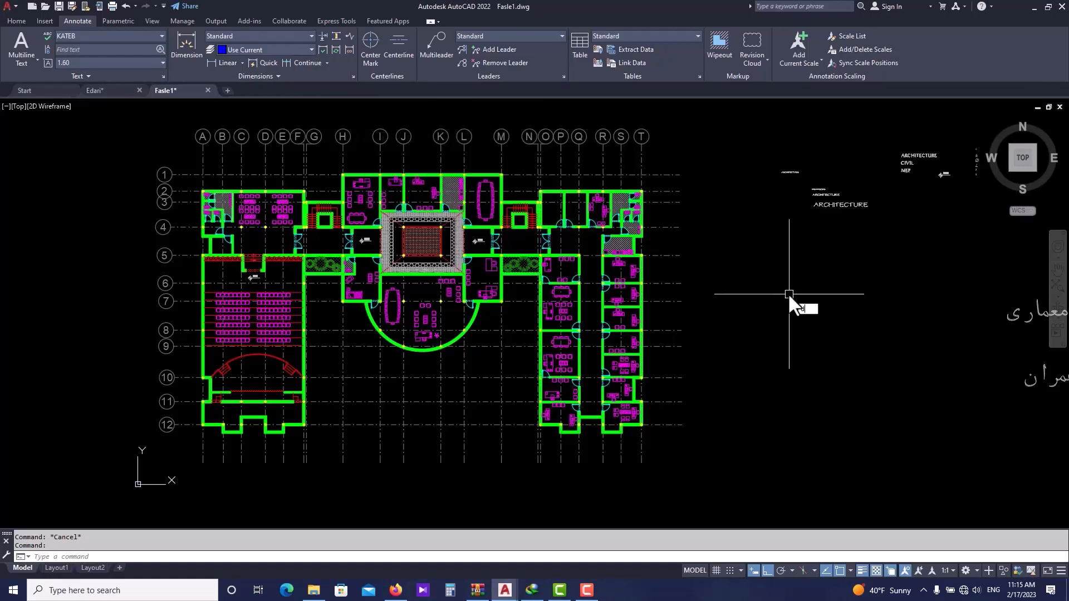
{"action": "key", "text": "Return"}
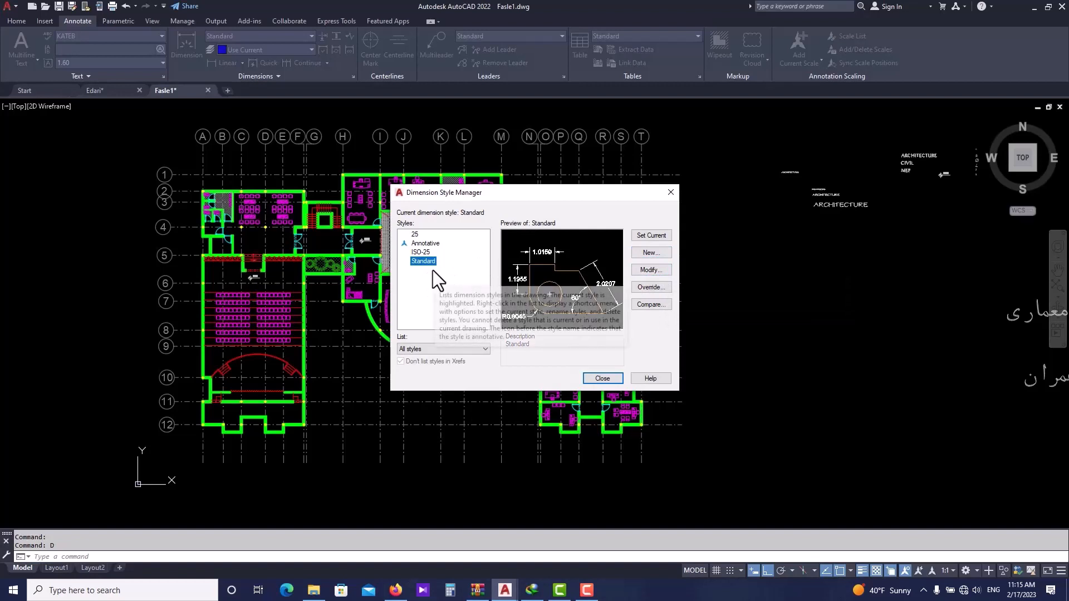
- Create a new dimension style named new style Dim, starting from Standard
{"action": "left_click", "coordinate": [647, 253]}
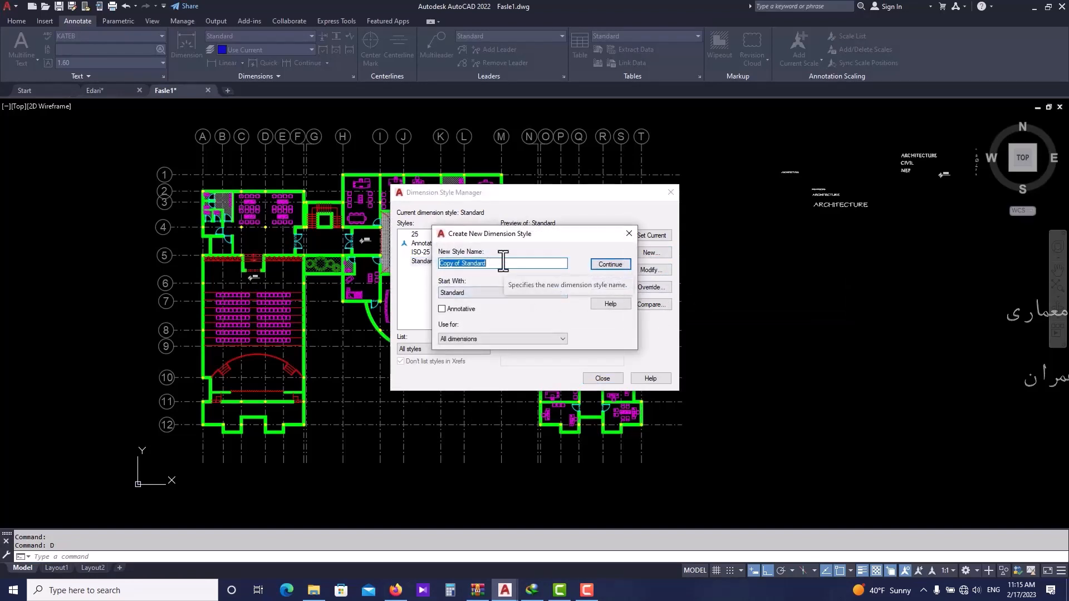
{"action": "type", "text": "ne"}
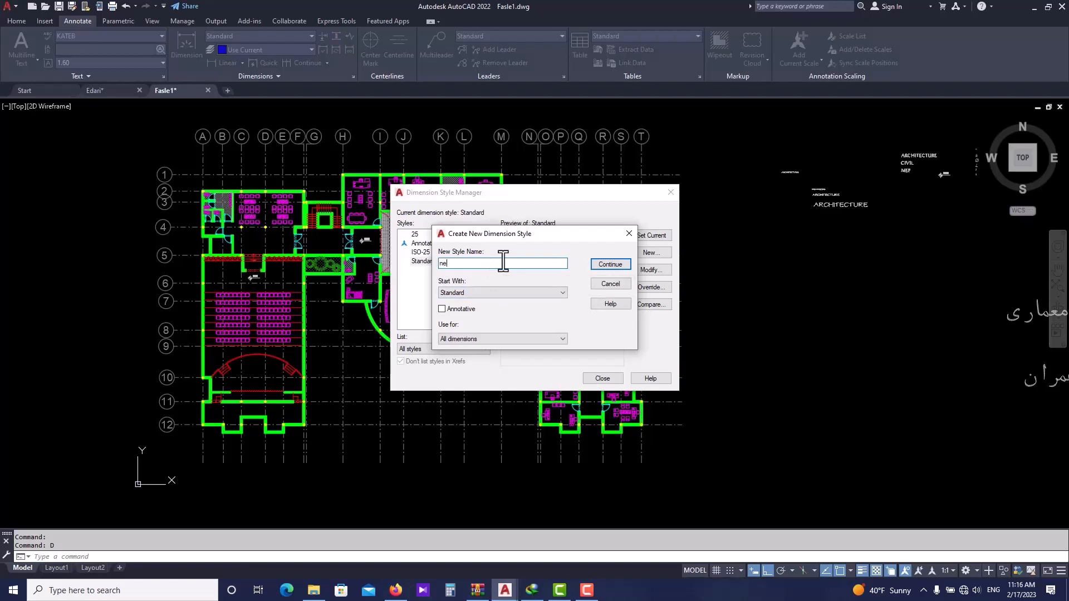
{"action": "type", "text": "w style Dim"}
{"action": "left_click", "coordinate": [611, 263]}
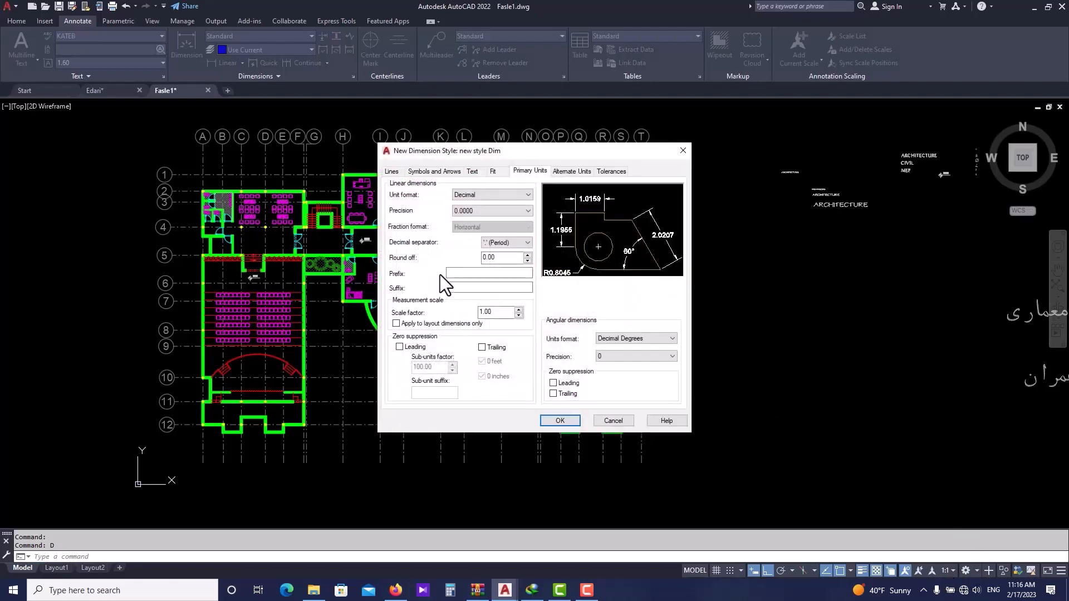
- Set the dimension line colour of the new style to Red
{"action": "left_click_drag", "start_coordinate": [500, 152], "coordinate": [440, 155]}
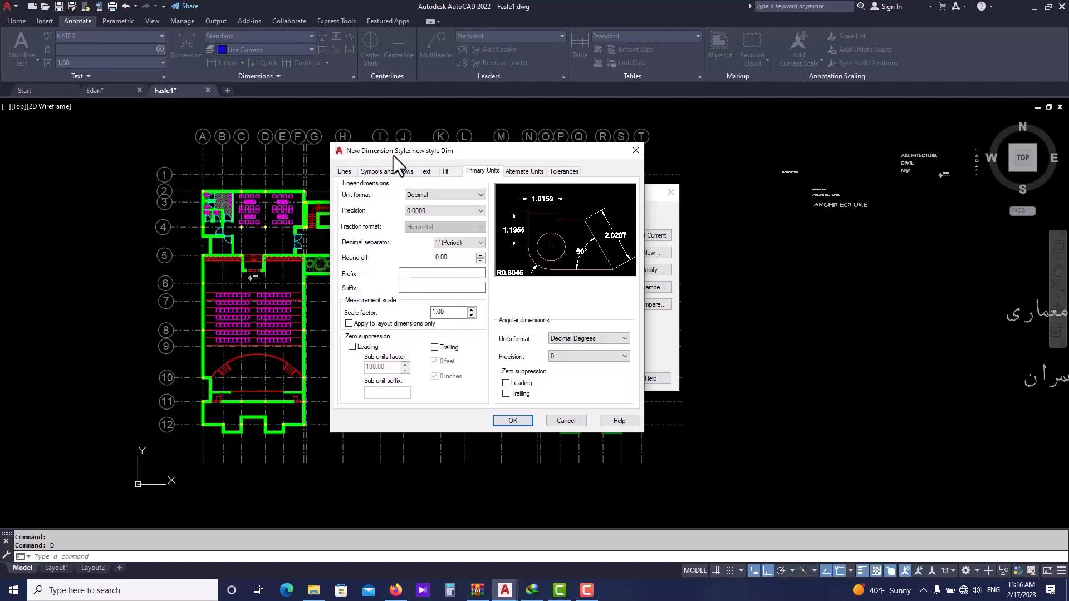
{"action": "left_click", "coordinate": [347, 172]}
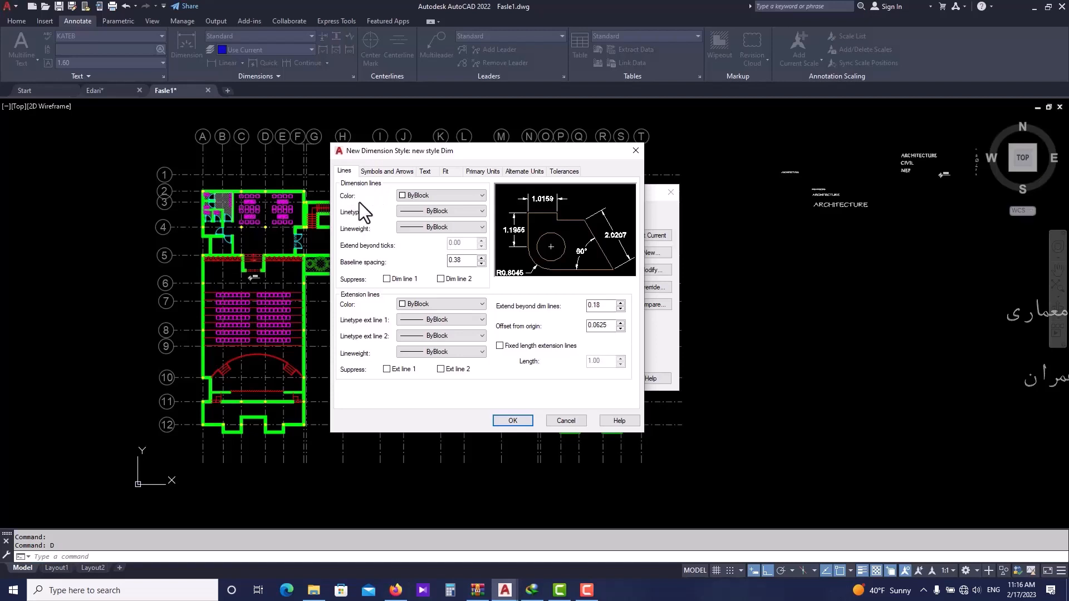
{"action": "left_click", "coordinate": [412, 196]}
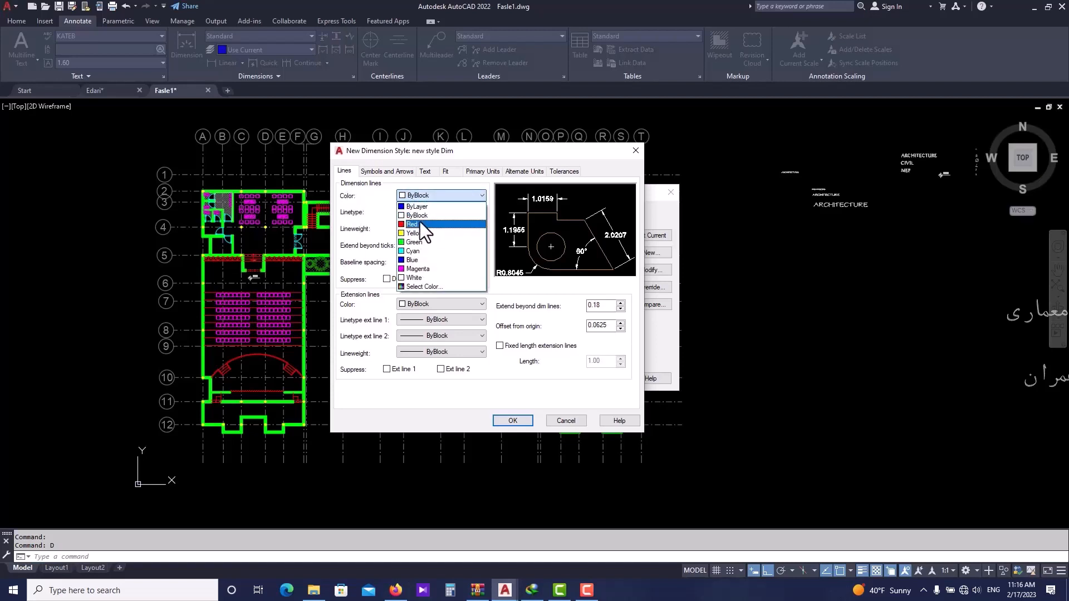
{"action": "left_click", "coordinate": [421, 225]}
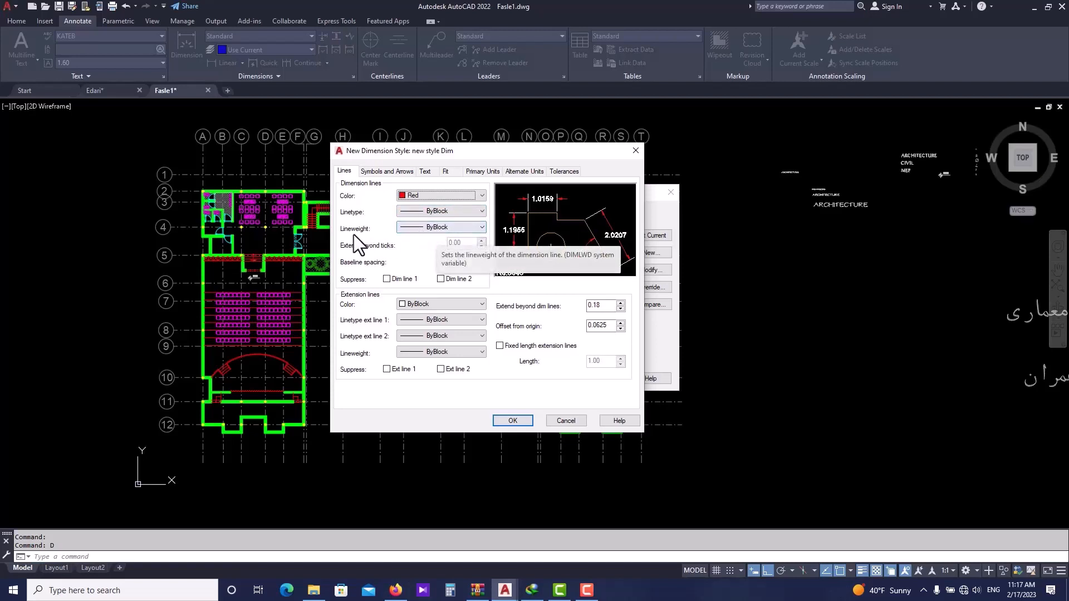
{"action": "left_click", "coordinate": [413, 230]}
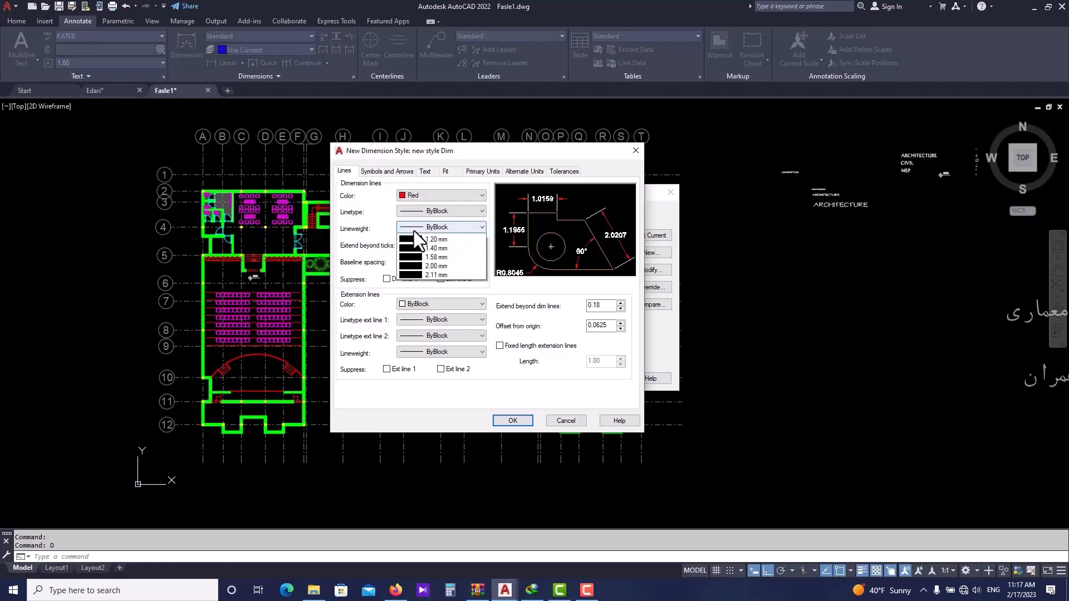
{"action": "left_click", "coordinate": [413, 230]}
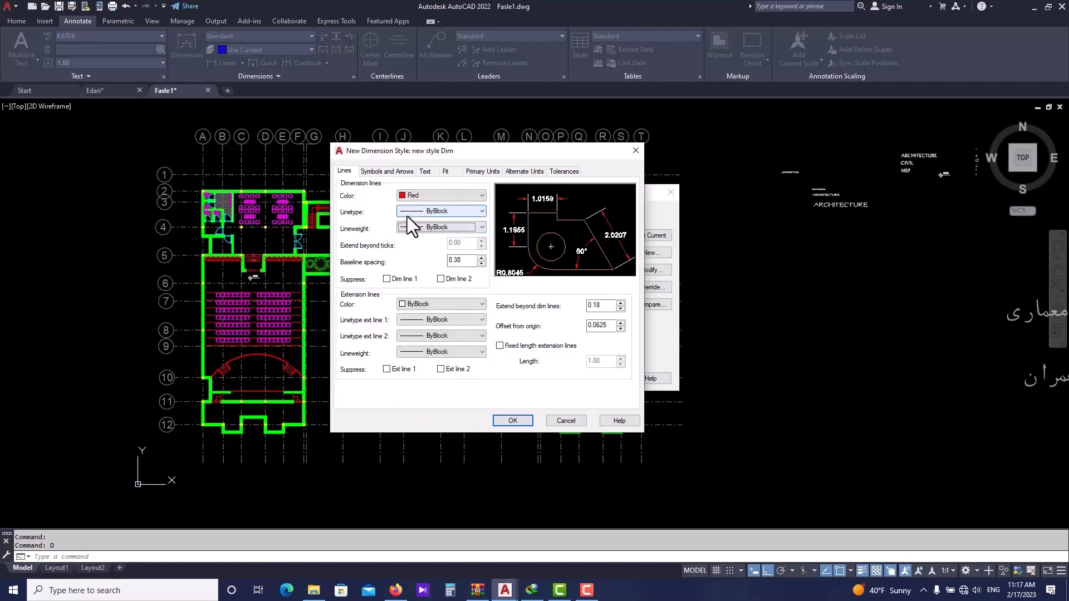
{"action": "left_click", "coordinate": [408, 224]}
{"action": "left_click", "coordinate": [372, 228]}
{"action": "left_click", "coordinate": [386, 280]}
{"action": "left_click", "coordinate": [386, 280]}
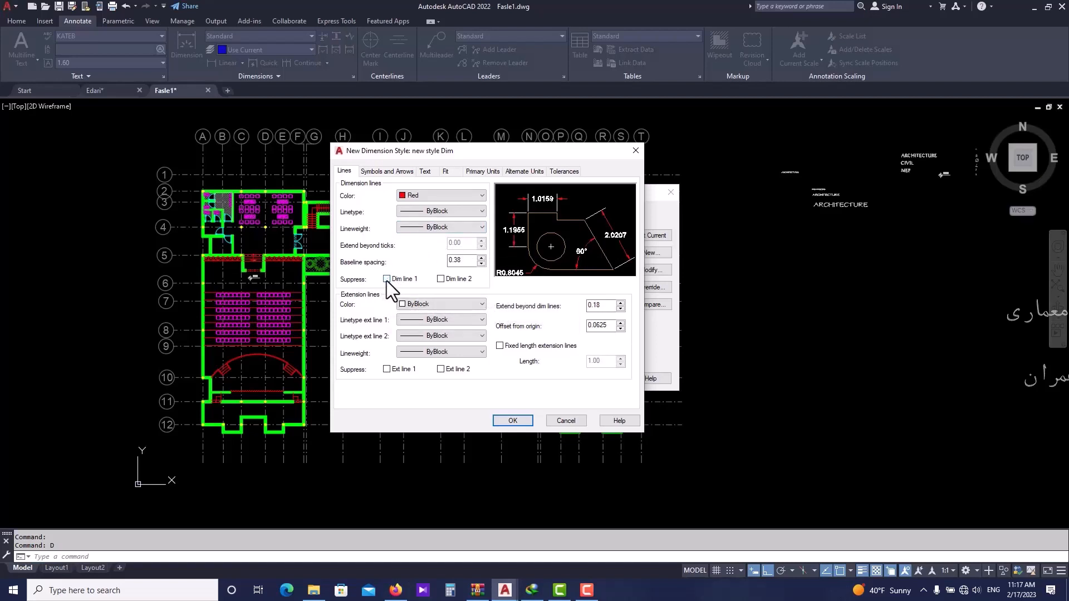
{"action": "left_click", "coordinate": [440, 279]}
{"action": "left_click", "coordinate": [440, 280]}
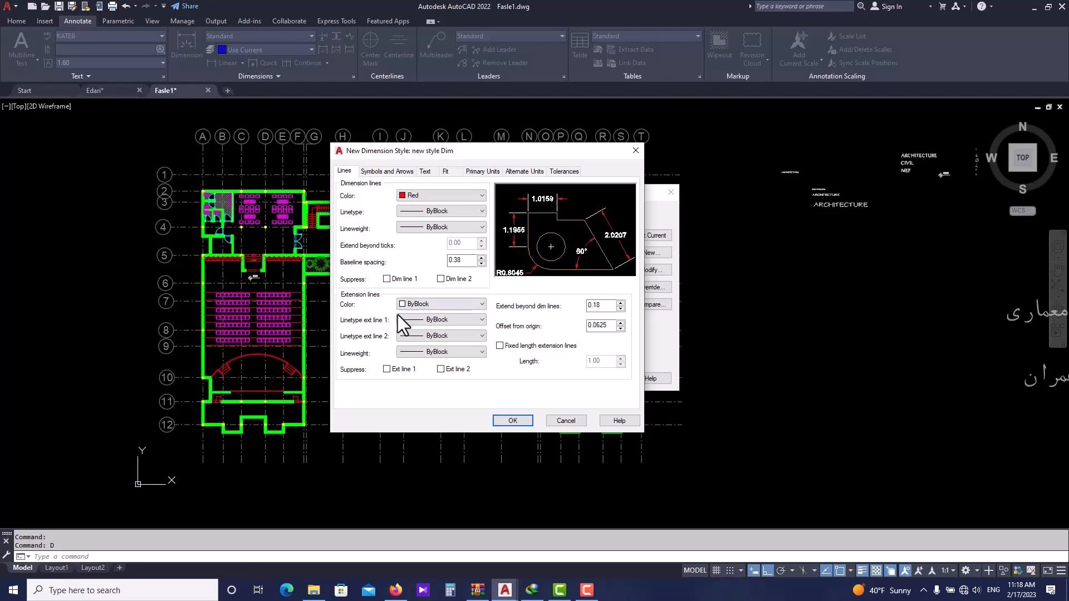
- Set the extension line colour of the new dimension style to Magenta
{"action": "left_click", "coordinate": [430, 307]}
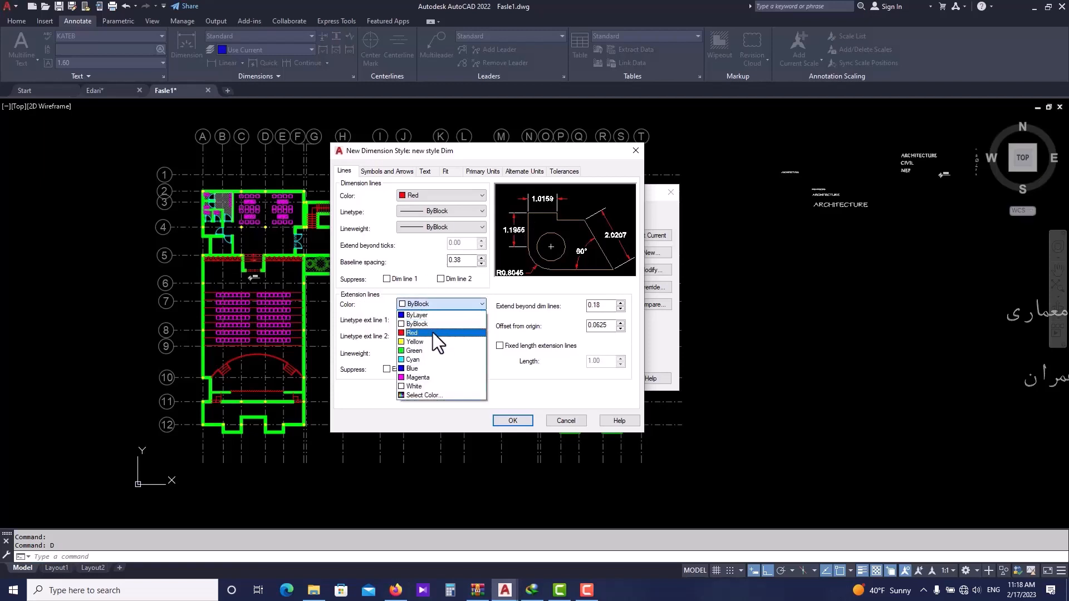
{"action": "left_click", "coordinate": [443, 377]}
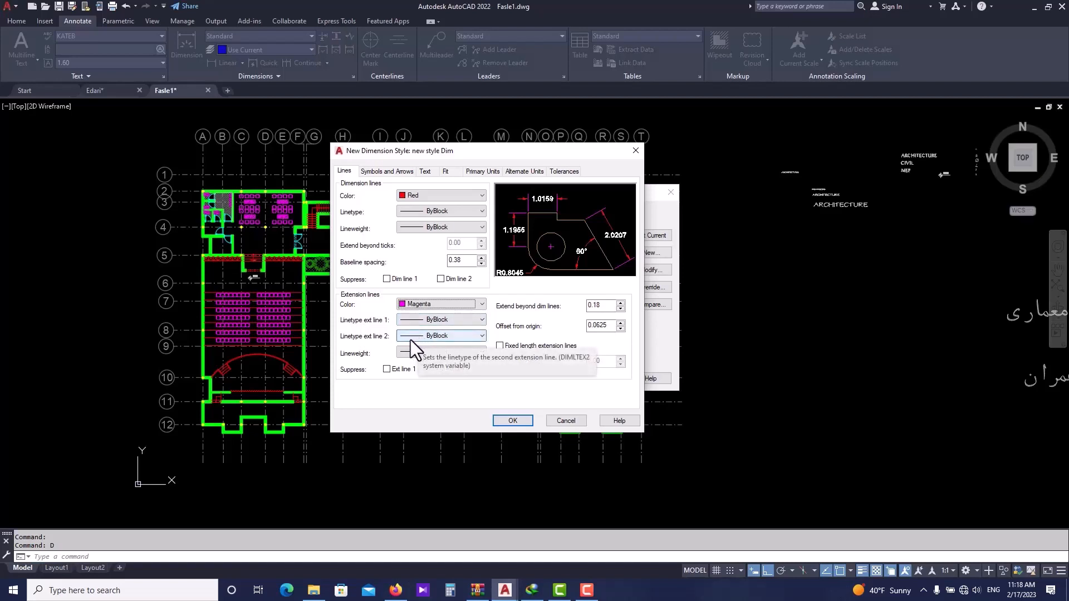
{"action": "left_click", "coordinate": [387, 369]}
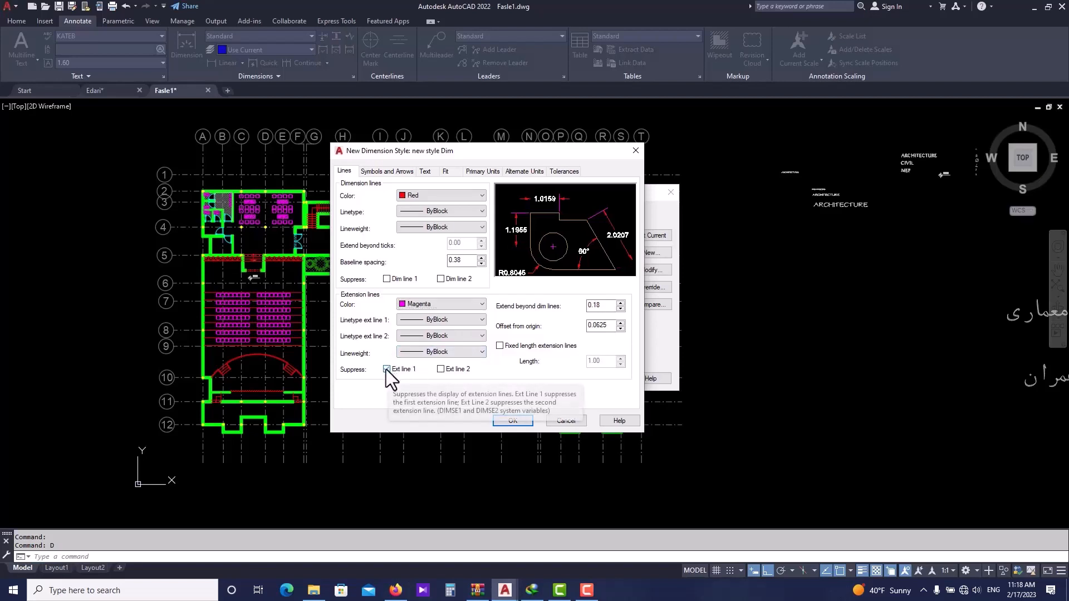
{"action": "left_click", "coordinate": [387, 369]}
{"action": "left_click", "coordinate": [441, 369]}
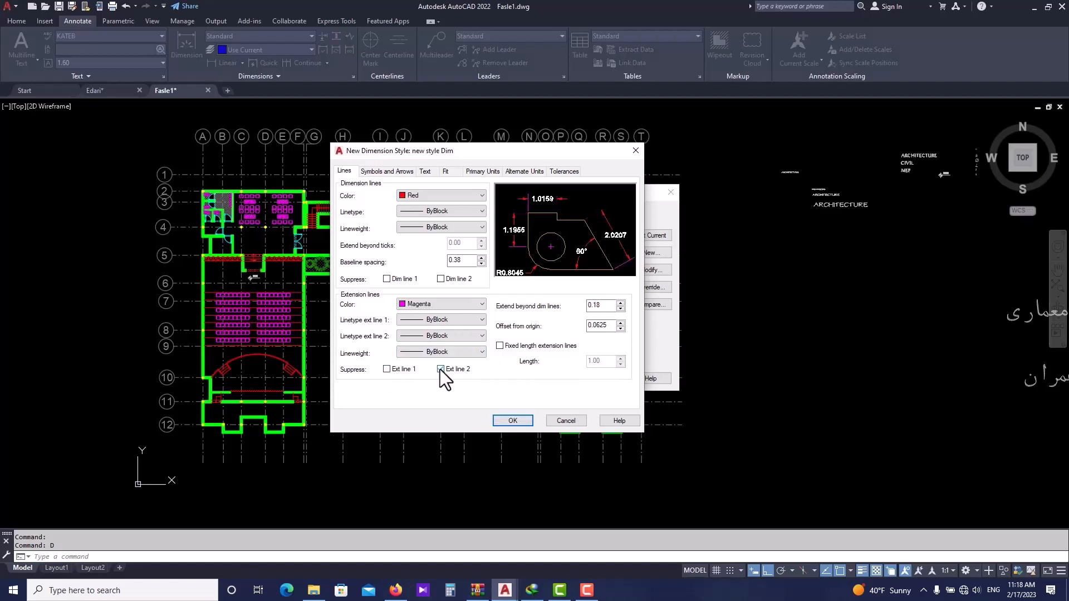
{"action": "left_click", "coordinate": [441, 370]}
{"action": "left_click", "coordinate": [386, 369]}
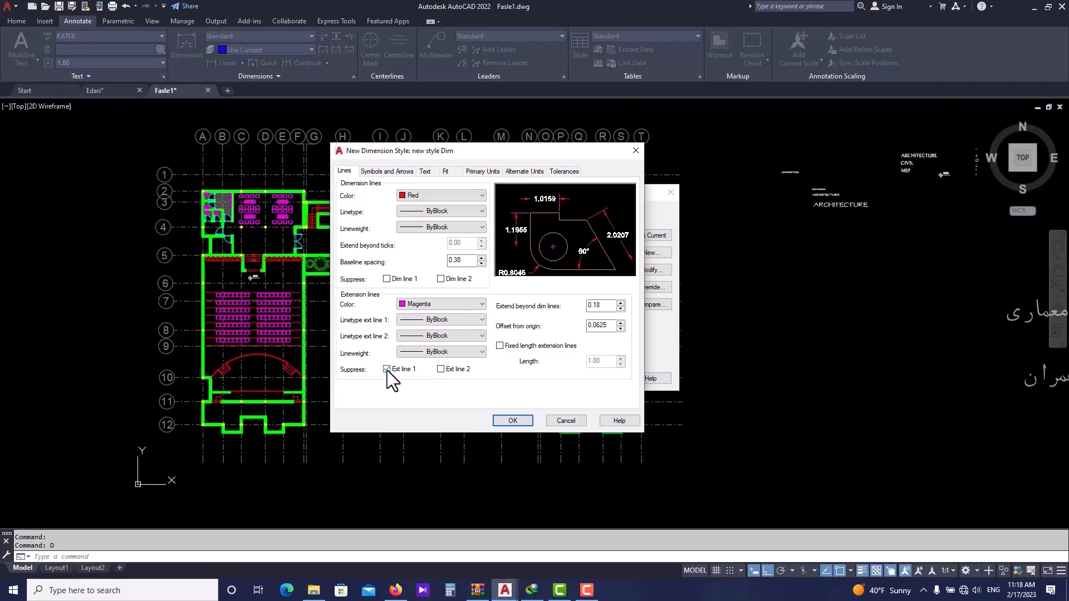
{"action": "left_click", "coordinate": [386, 370]}
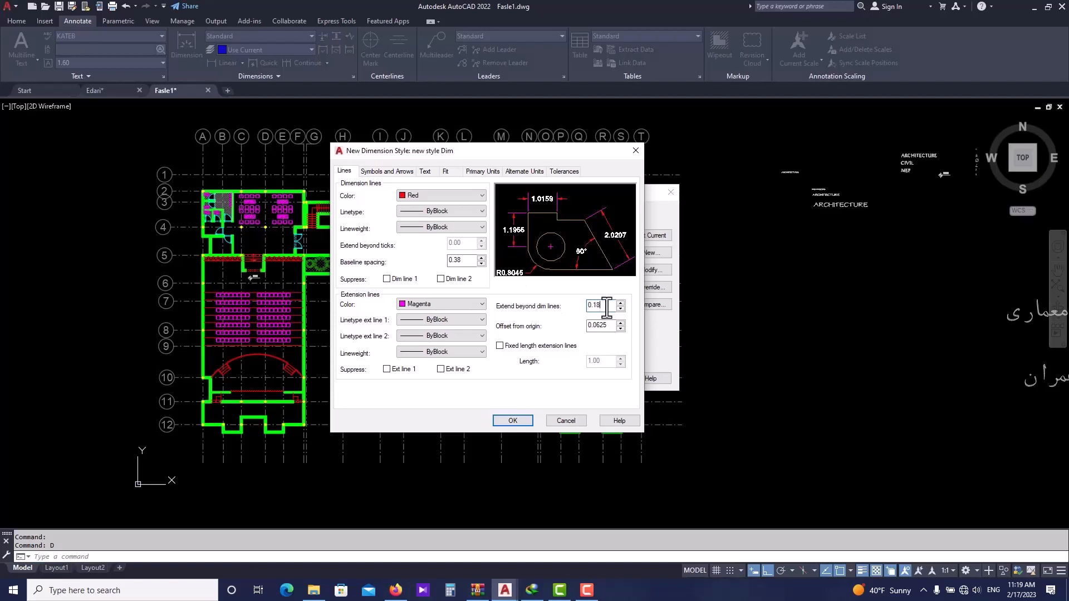
- Set the extension lines to extend 0.20 beyond dimension lines and change the offset from origin
{"action": "left_click_drag", "start_coordinate": [610, 305], "coordinate": [541, 301]}
{"action": "type", "text": "1.00"}
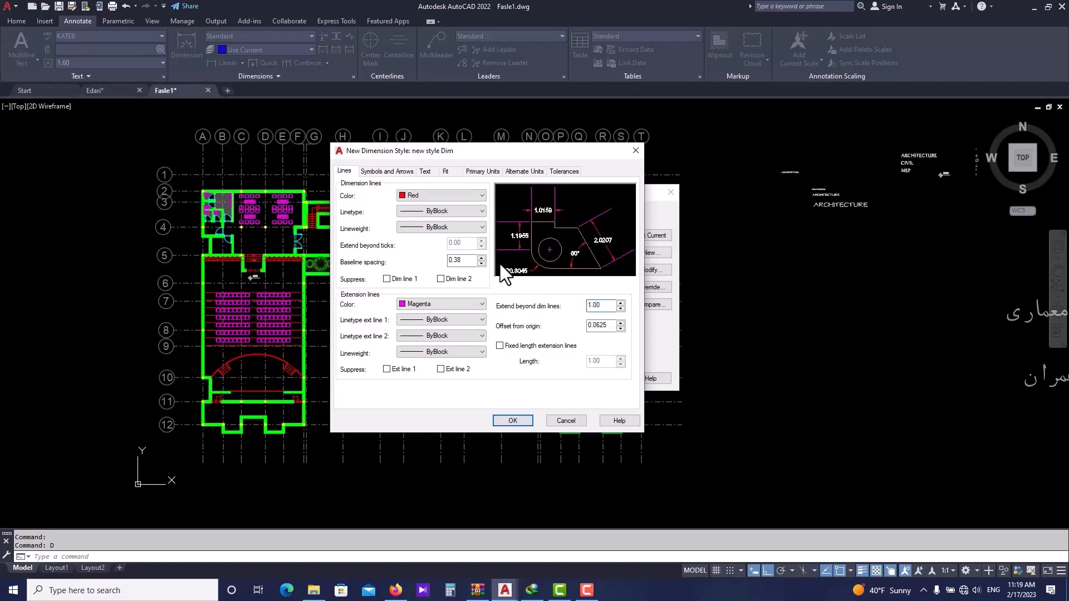
{"action": "left_click_drag", "start_coordinate": [613, 305], "coordinate": [562, 309]}
{"action": "type", "text": "0.2"}
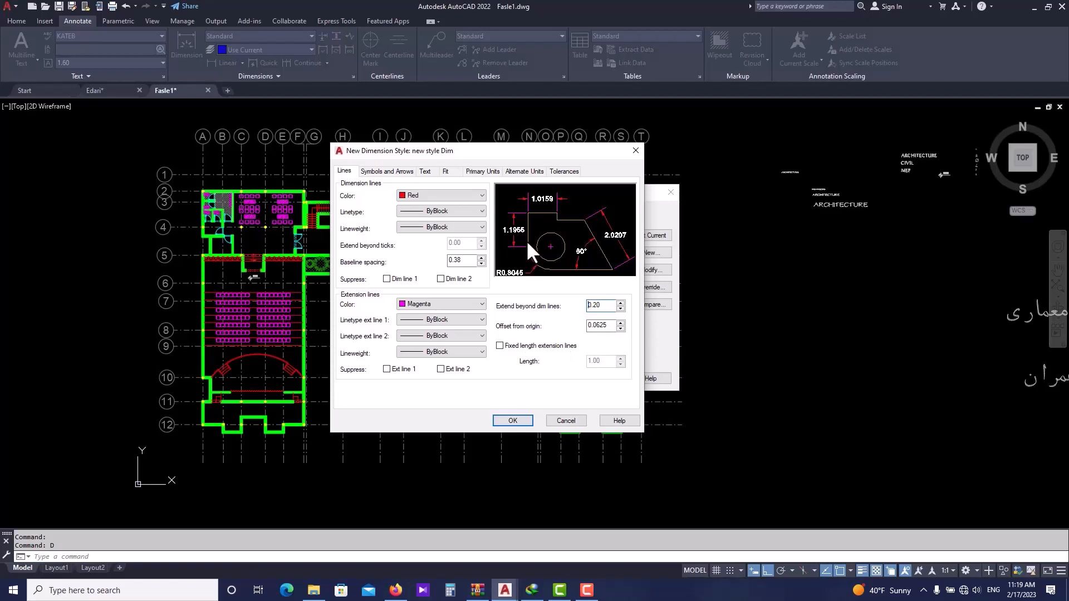
{"action": "key", "text": "Tab"}
{"action": "type", "text": "0."}
{"action": "left_click_drag", "start_coordinate": [604, 329], "coordinate": [564, 319]}
{"action": "type", "text": "0"}
{"action": "left_click", "coordinate": [605, 325]}
{"action": "key", "text": "BackSpace"}
{"action": "key", "text": "BackSpace"}
{"action": "type", "text": "20"}
- Set both arrowheads to Oblique with an arrow size of 0.10
{"action": "left_click", "coordinate": [392, 173]}
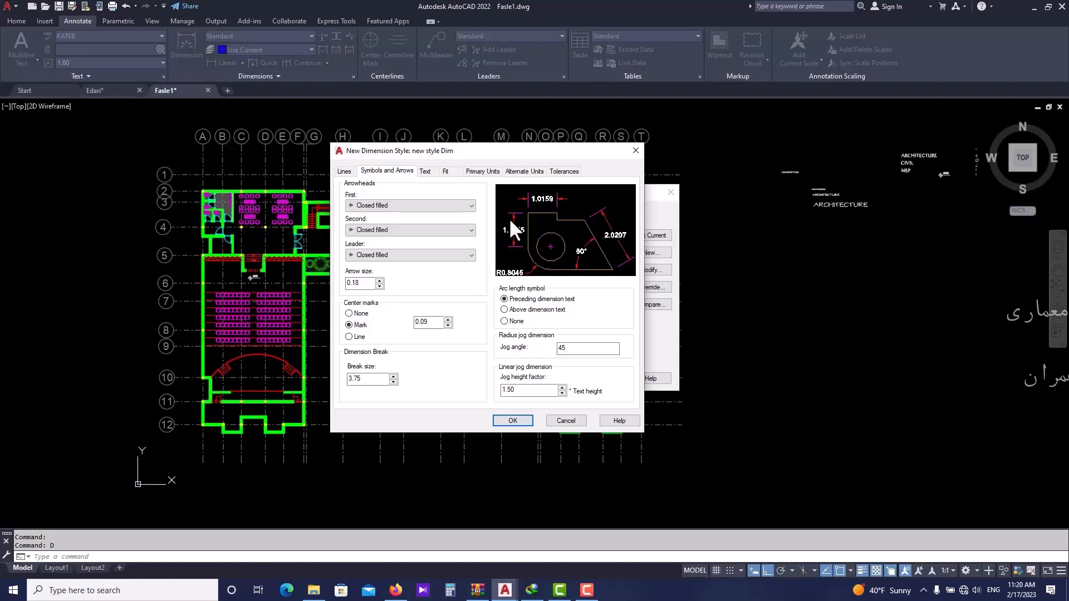
{"action": "left_click", "coordinate": [428, 206]}
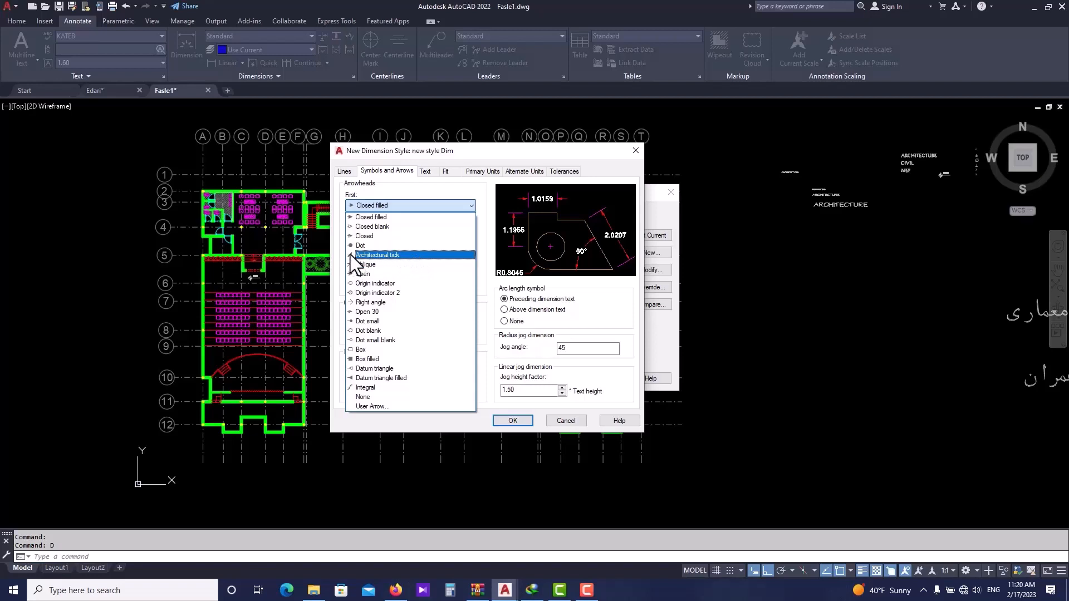
{"action": "left_click", "coordinate": [369, 256]}
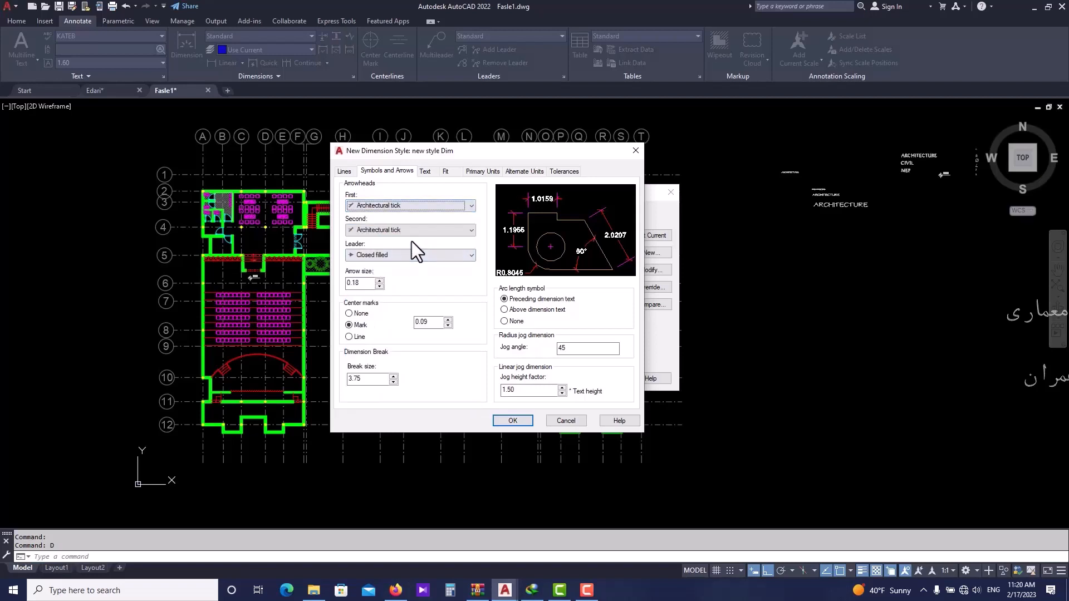
{"action": "left_click", "coordinate": [408, 207]}
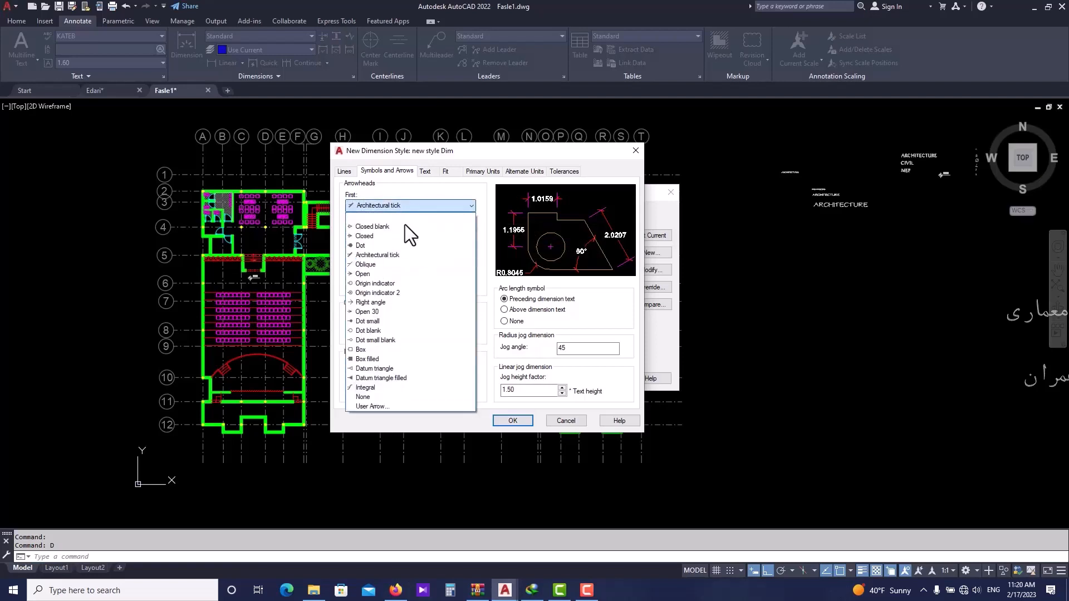
{"action": "left_click", "coordinate": [360, 265]}
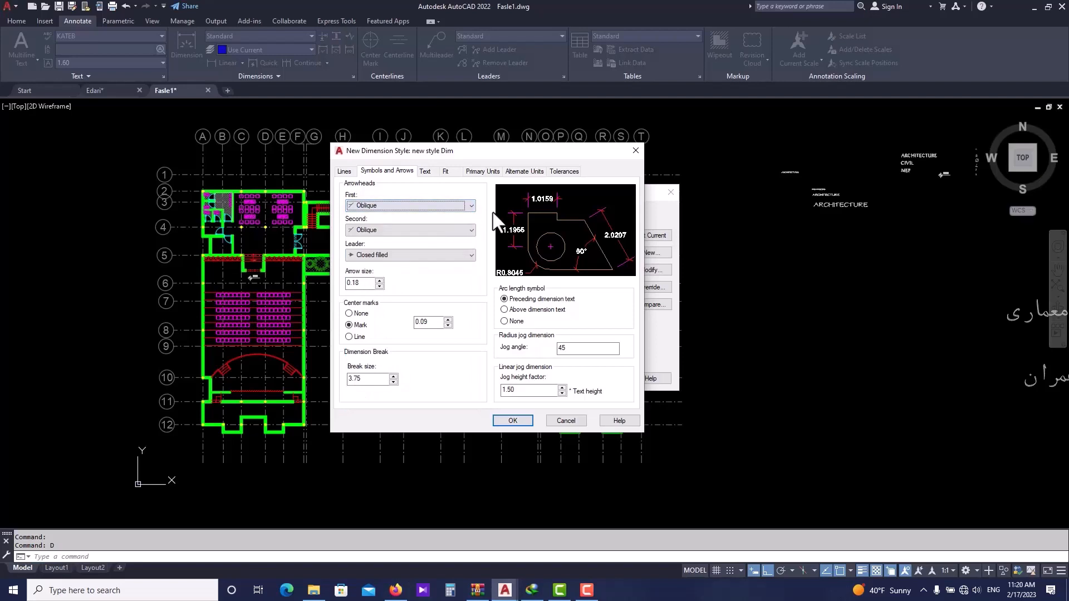
{"action": "left_click", "coordinate": [428, 205]}
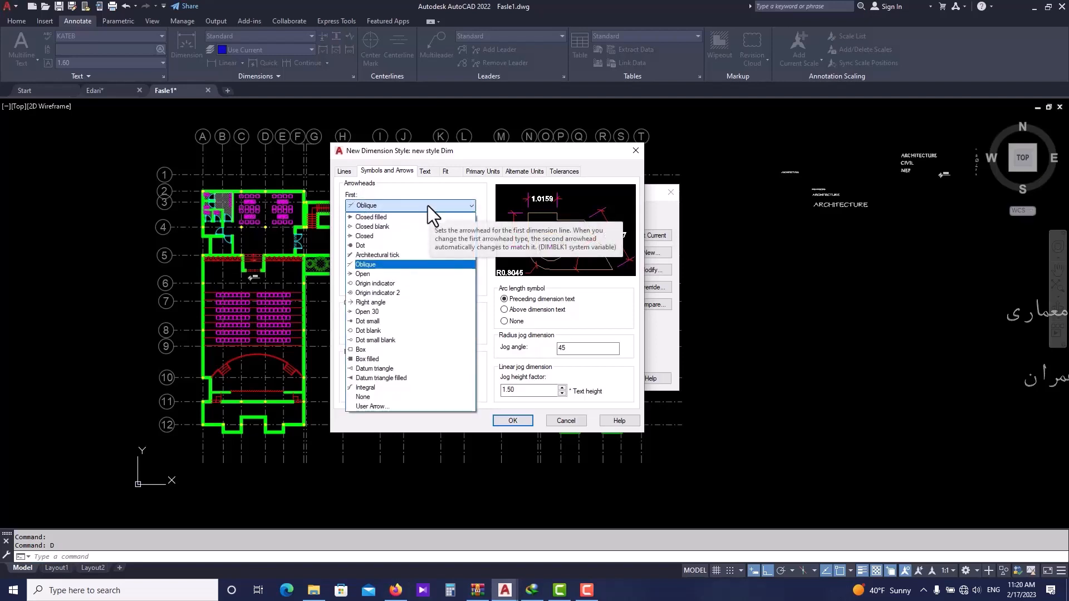
{"action": "left_click", "coordinate": [372, 245]}
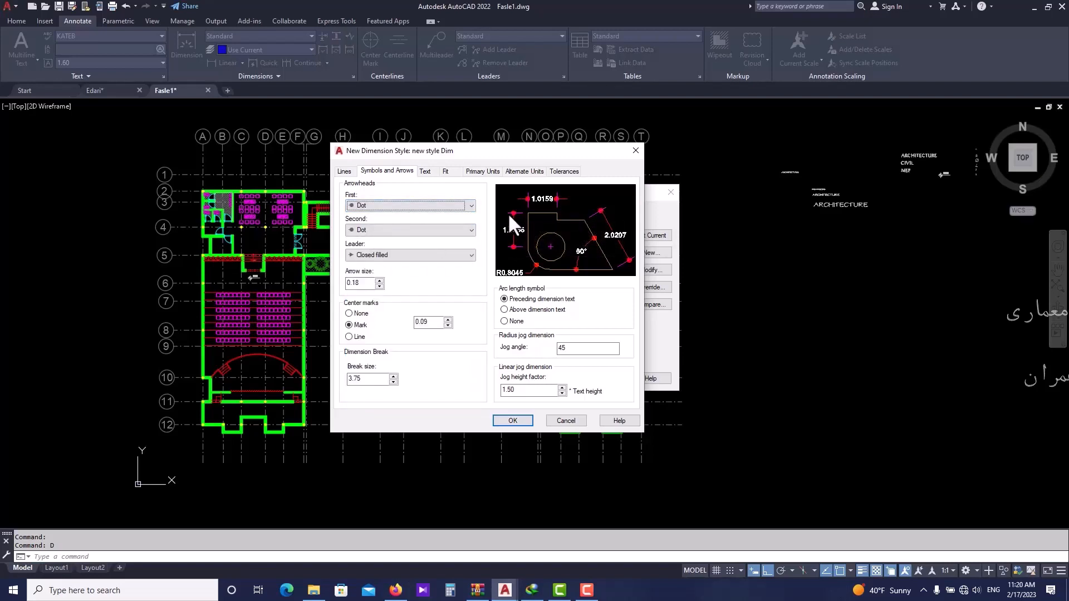
{"action": "left_click", "coordinate": [435, 206]}
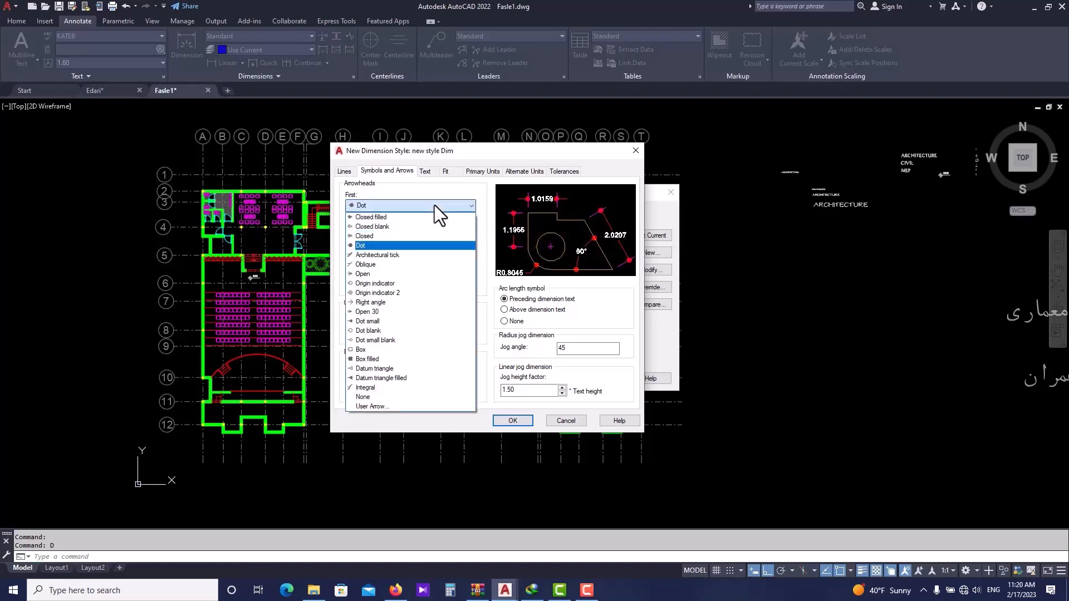
{"action": "left_click", "coordinate": [404, 264]}
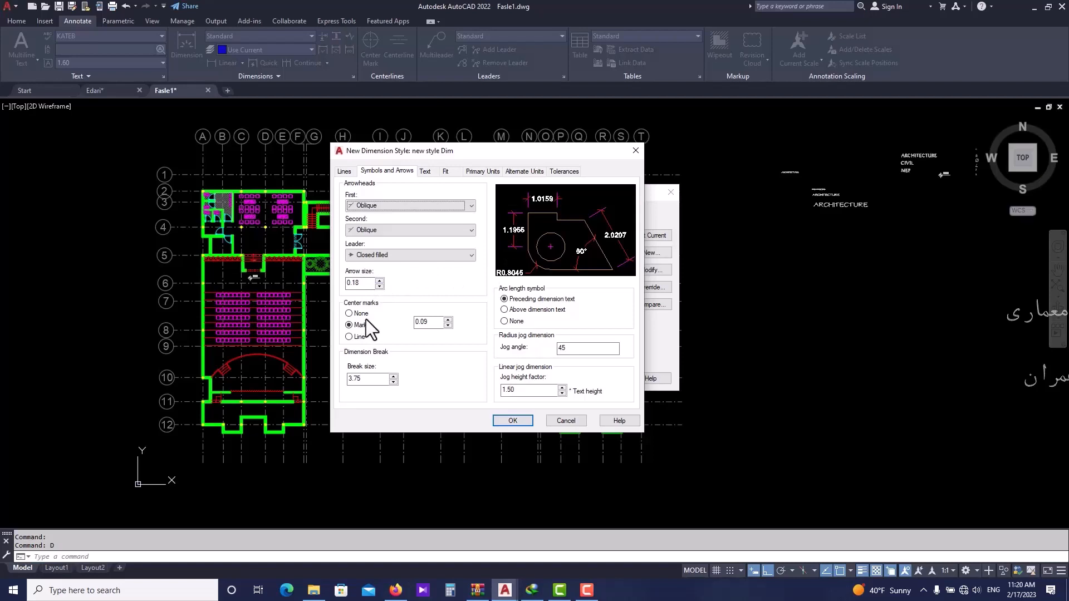
{"action": "double_click", "coordinate": [359, 283]}
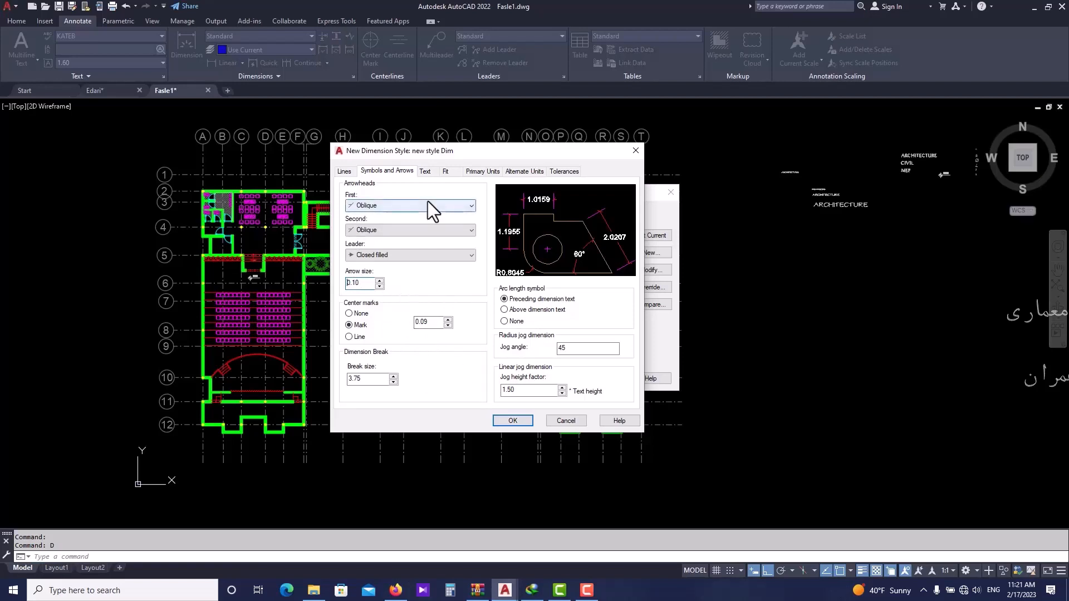
- Keep the Standard text style for dimension text and set its colour to Cyan
{"action": "left_click", "coordinate": [425, 171]}
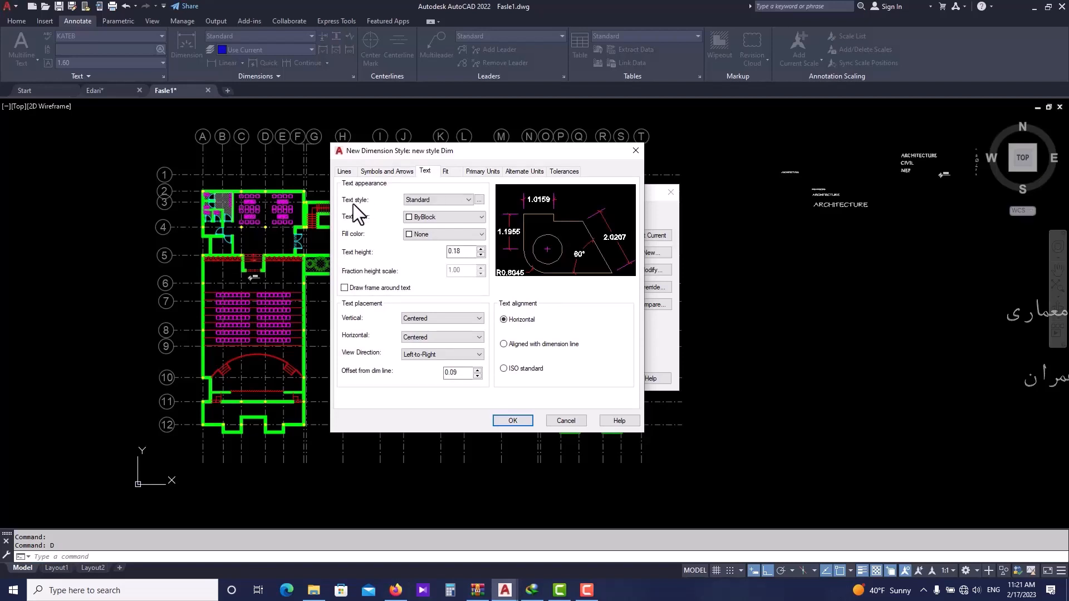
{"action": "left_click", "coordinate": [448, 200]}
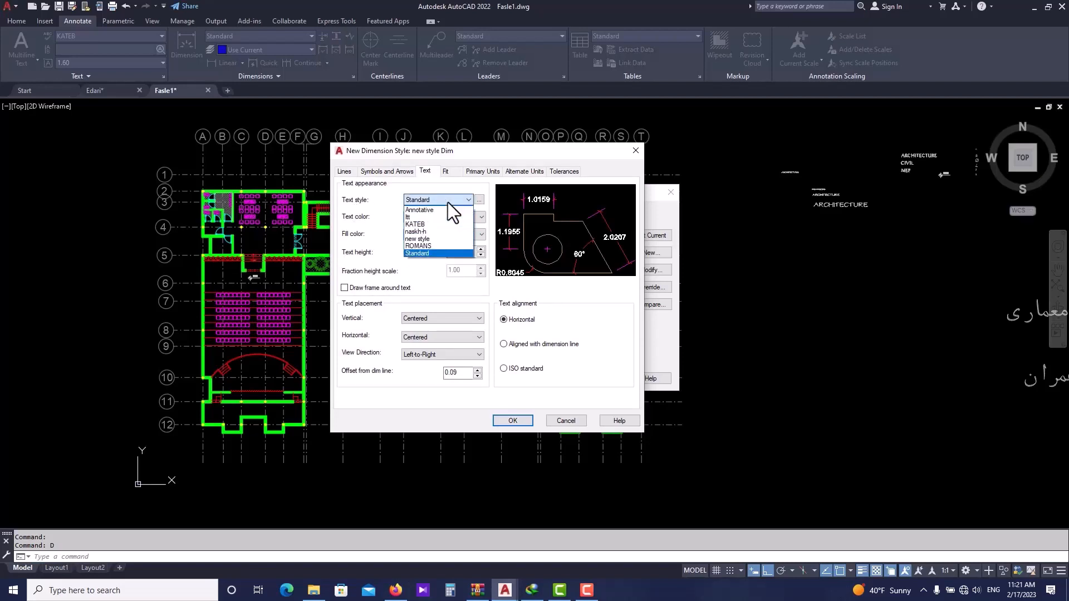
{"action": "left_click", "coordinate": [438, 239]}
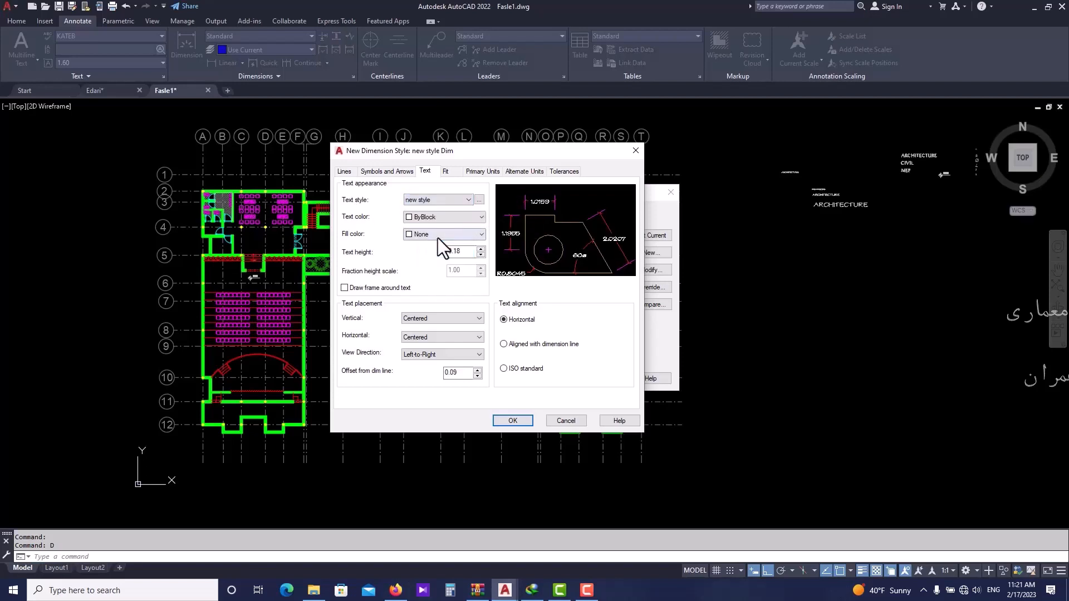
{"action": "left_click", "coordinate": [455, 199]}
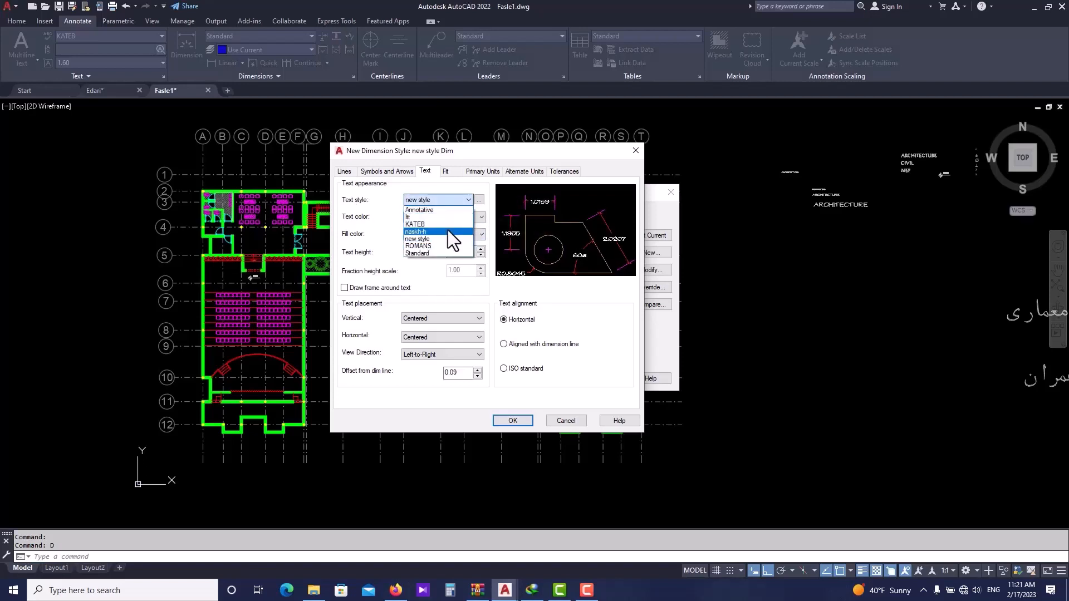
{"action": "left_click", "coordinate": [445, 254]}
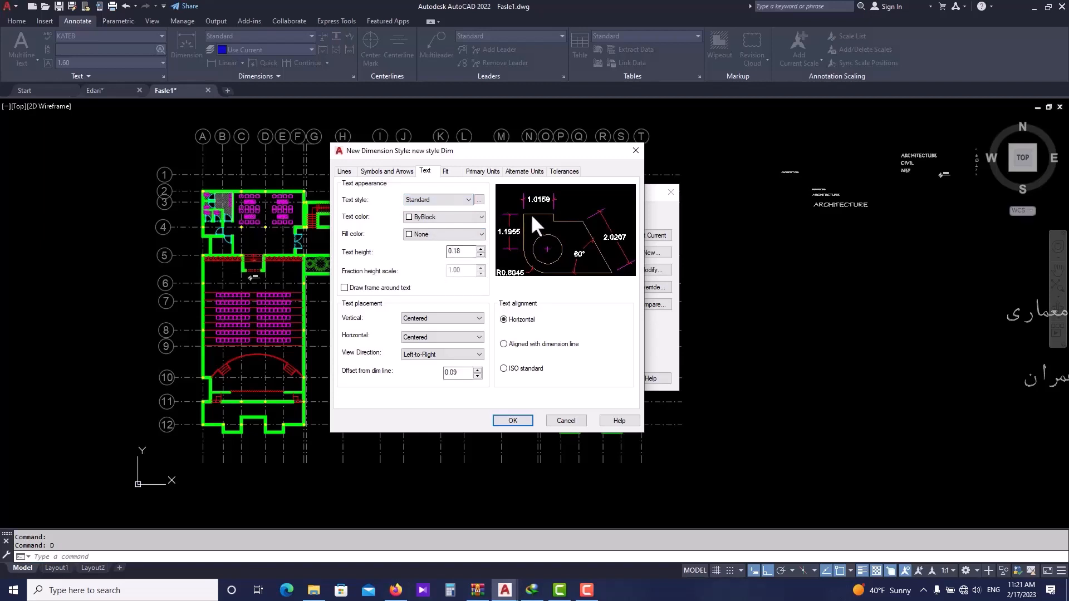
{"action": "left_click", "coordinate": [436, 216]}
{"action": "left_click", "coordinate": [434, 215]}
{"action": "left_click", "coordinate": [456, 216]}
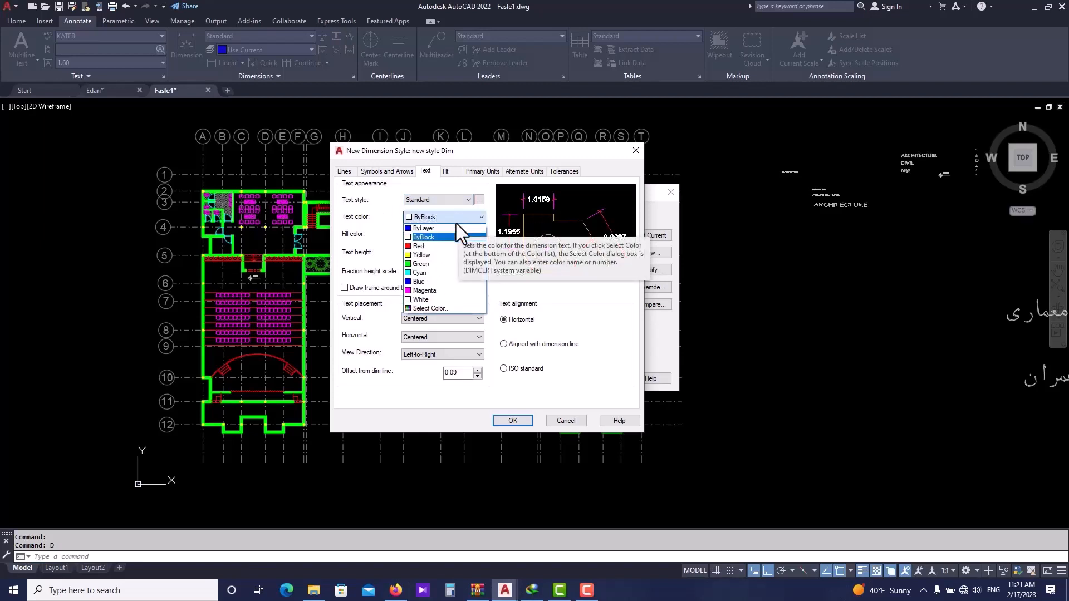
{"action": "left_click", "coordinate": [452, 271]}
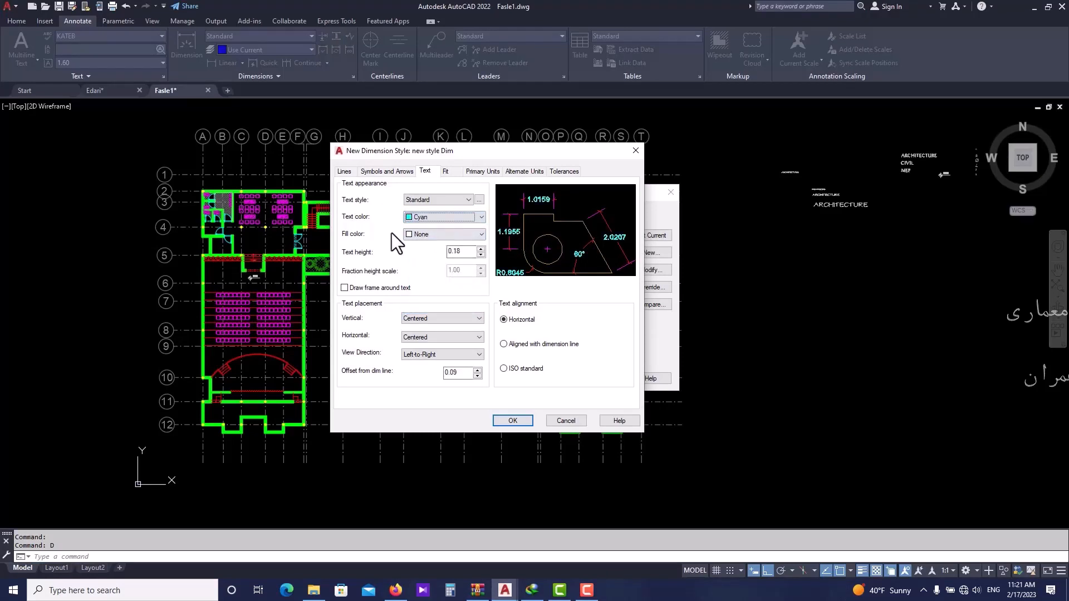
- Set the dimension text height to 0.10, leaving the fill colour at None
{"action": "left_click", "coordinate": [429, 233]}
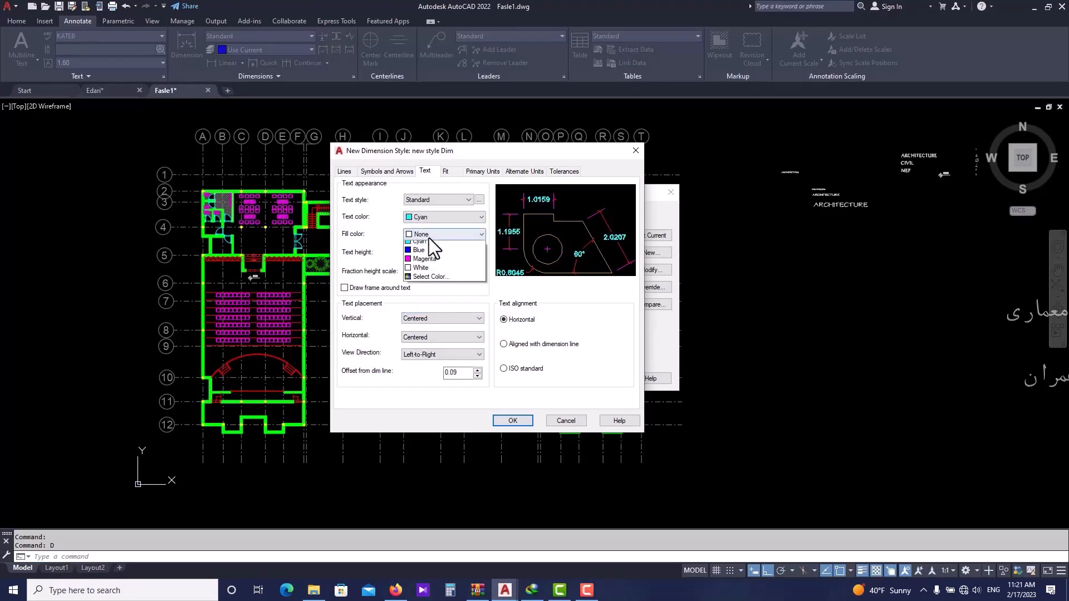
{"action": "left_click", "coordinate": [430, 262]}
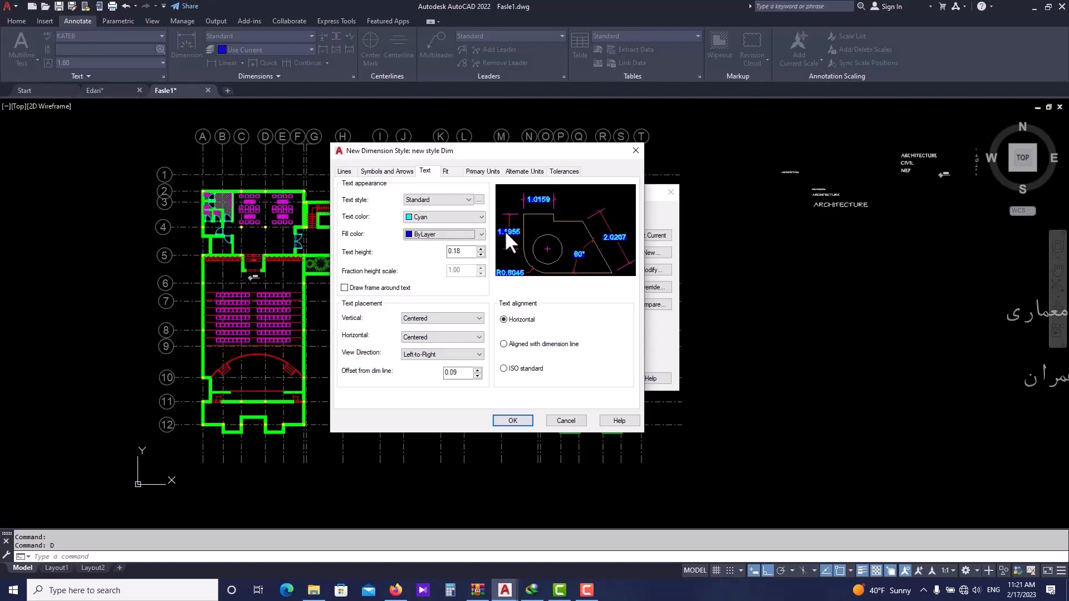
{"action": "left_click", "coordinate": [468, 234]}
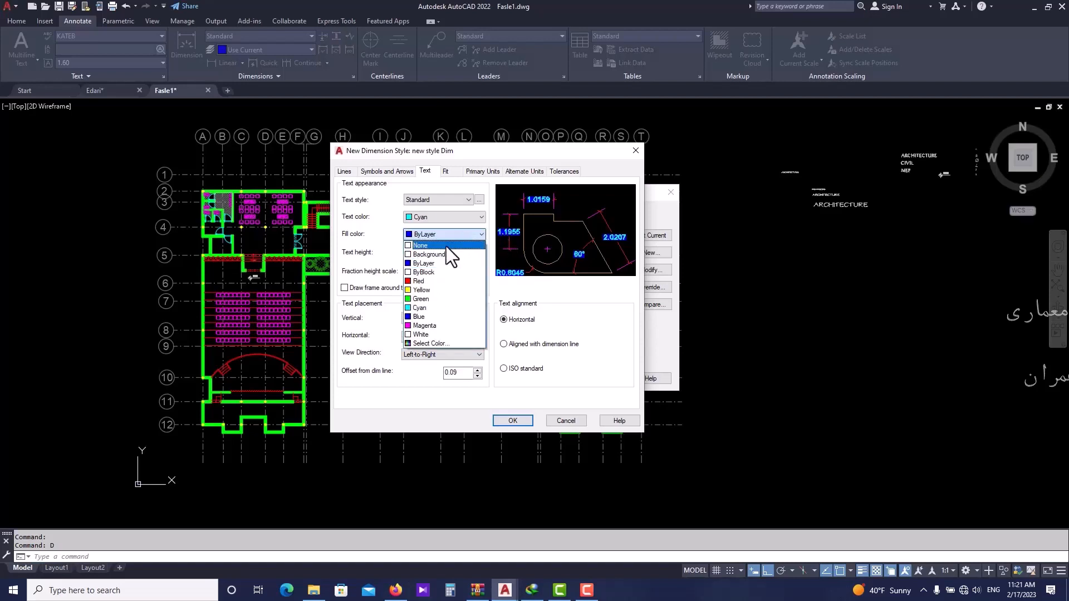
{"action": "left_click", "coordinate": [446, 246]}
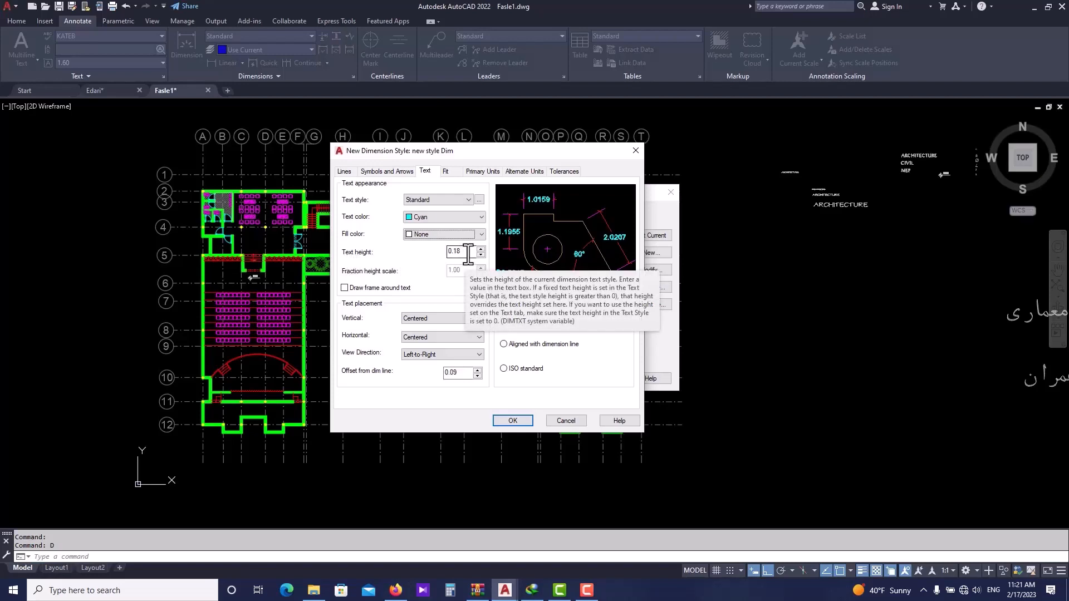
{"action": "left_click_drag", "start_coordinate": [469, 253], "coordinate": [444, 254]}
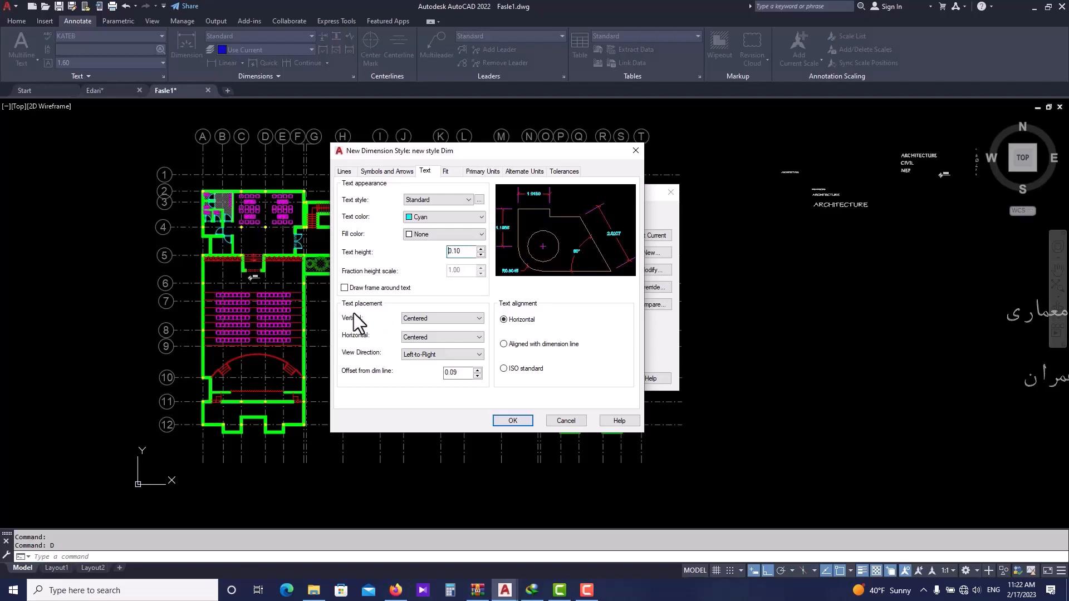
{"action": "left_click", "coordinate": [420, 320]}
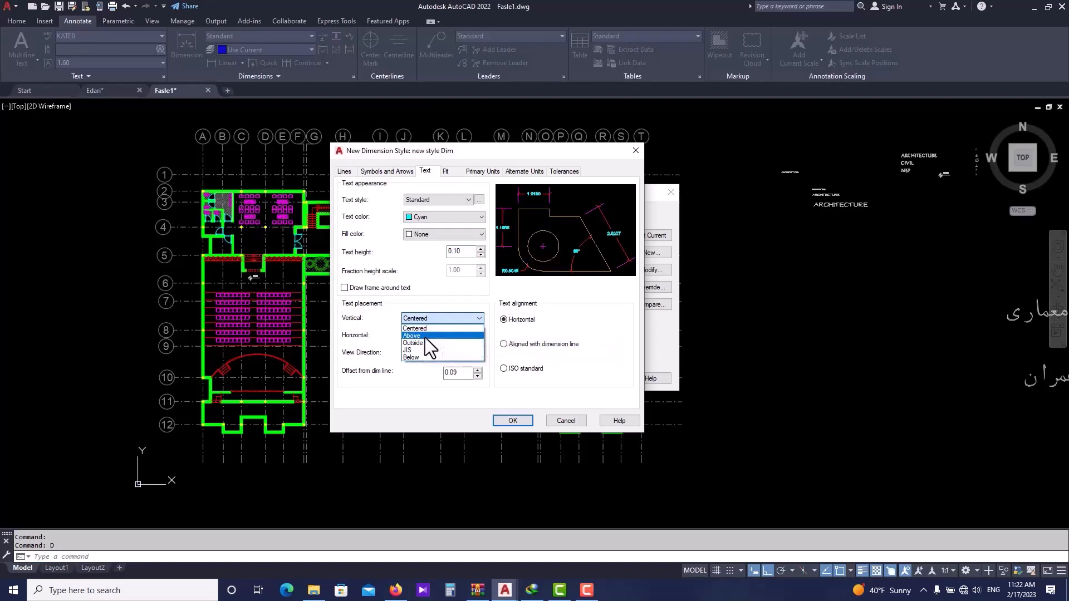
{"action": "left_click", "coordinate": [426, 337]}
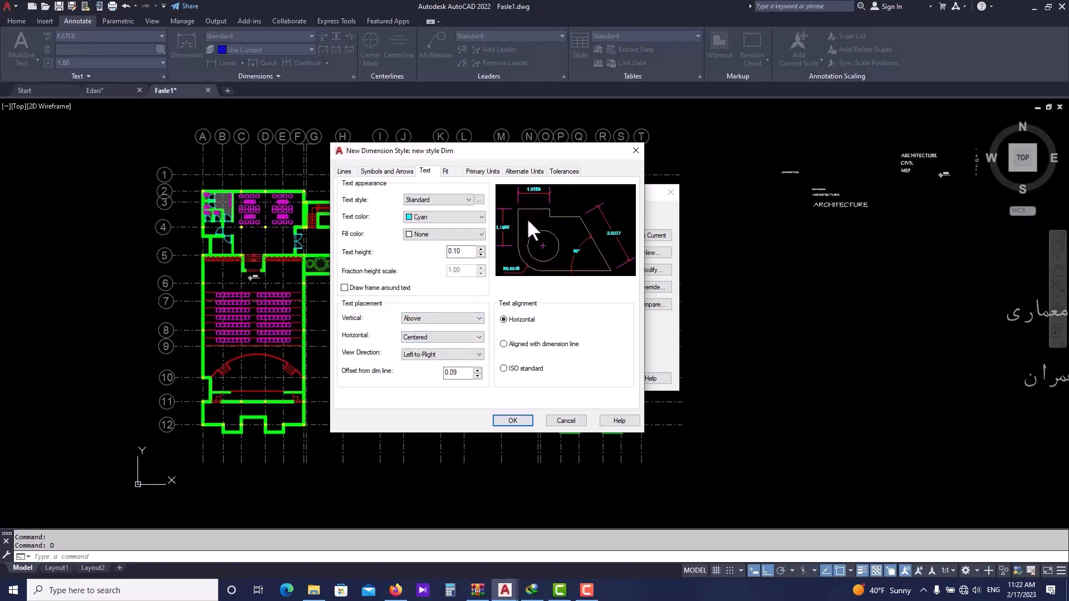
{"action": "left_click", "coordinate": [443, 318]}
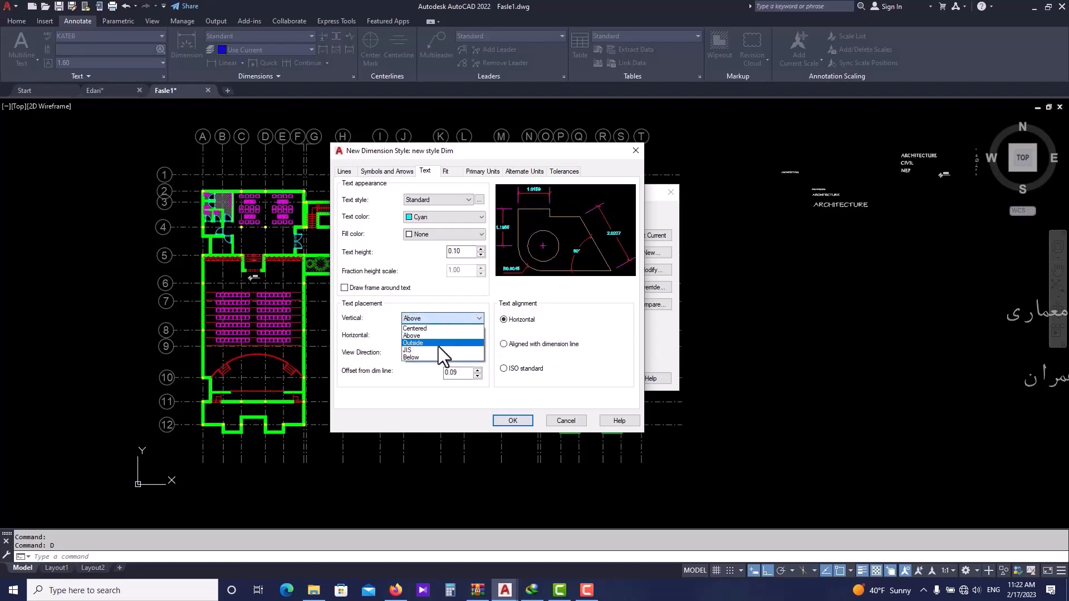
{"action": "left_click", "coordinate": [433, 318]}
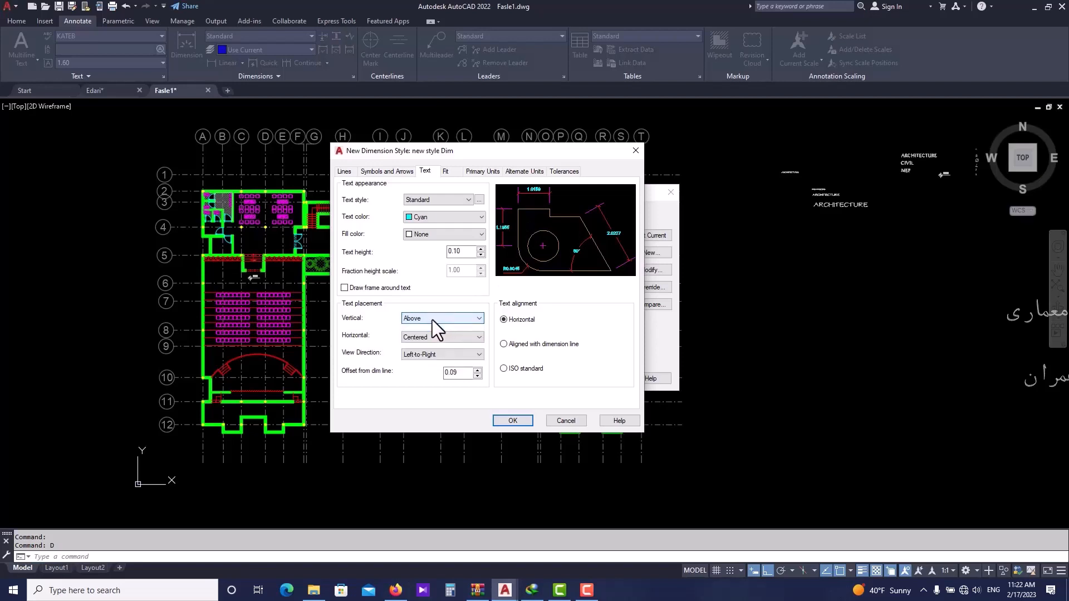
{"action": "left_click", "coordinate": [432, 319]}
{"action": "left_click", "coordinate": [429, 328]}
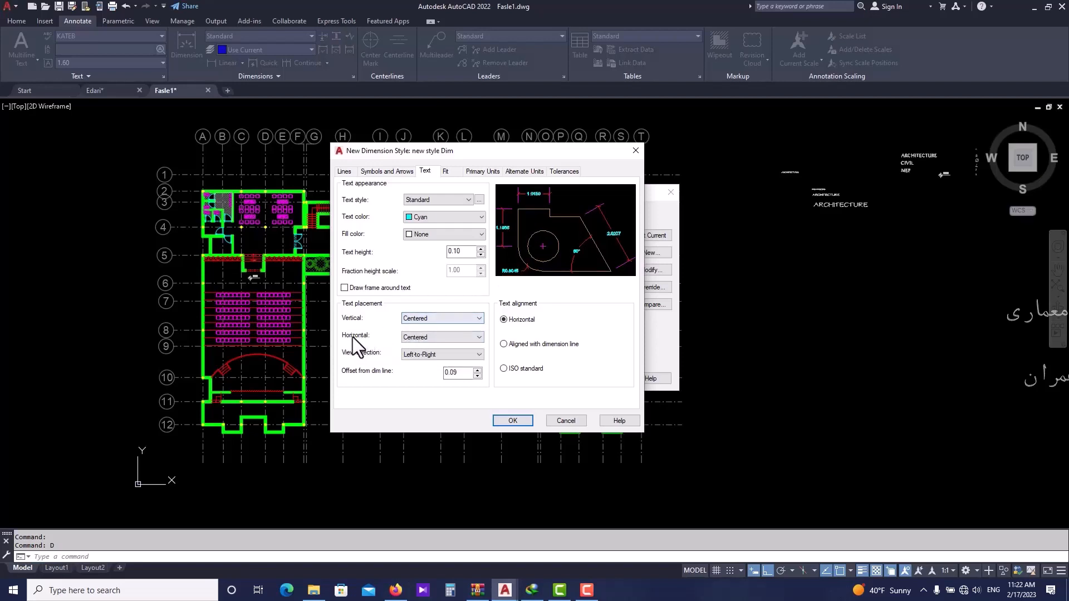
- Keep the dimension text centred horizontally, Left-to-Right, 0.09 from the dimension line, with horizontal text alignment
{"action": "left_click", "coordinate": [424, 338]}
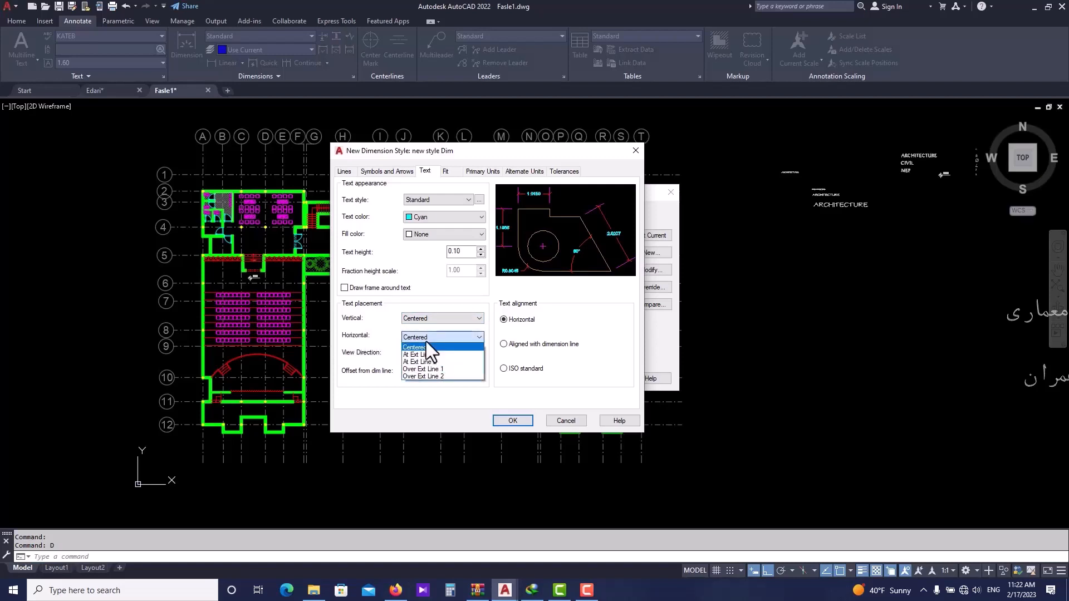
{"action": "left_click", "coordinate": [407, 347]}
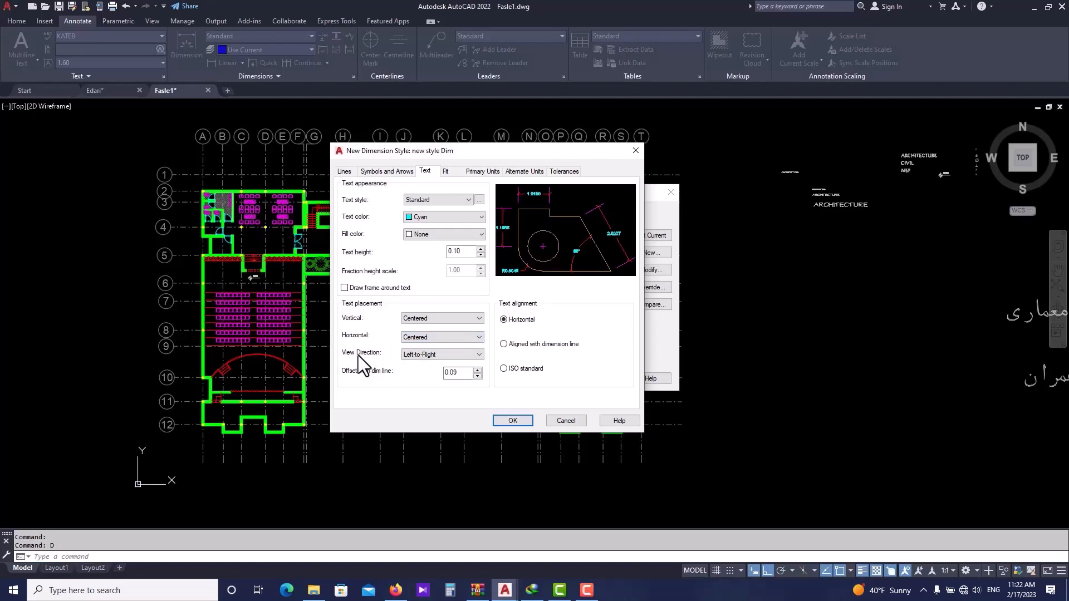
{"action": "left_click", "coordinate": [411, 357]}
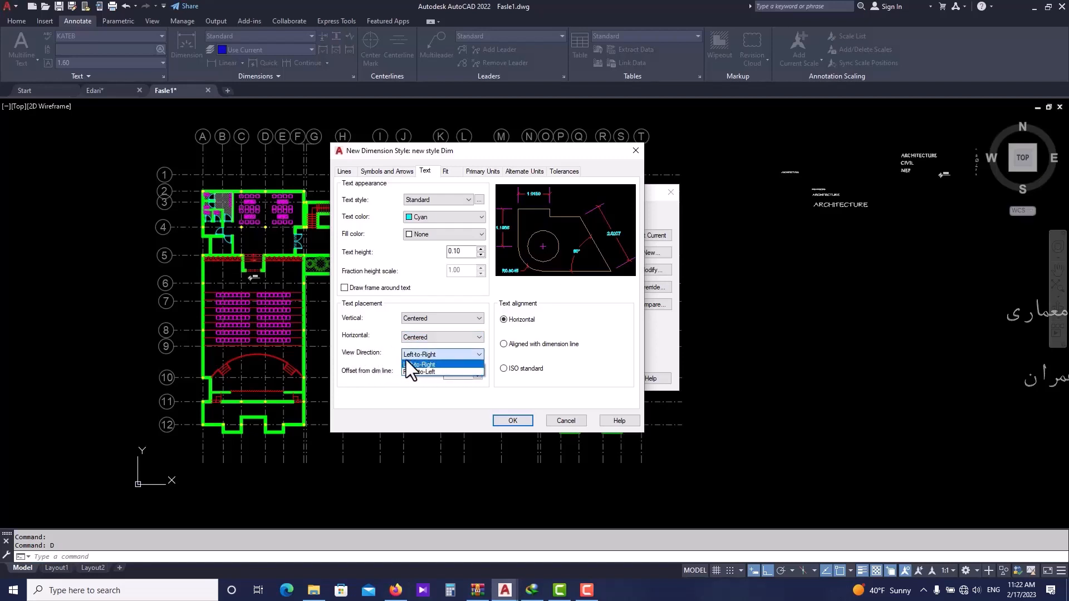
{"action": "left_click", "coordinate": [425, 357]}
{"action": "left_click", "coordinate": [428, 357]}
{"action": "left_click", "coordinate": [398, 379]}
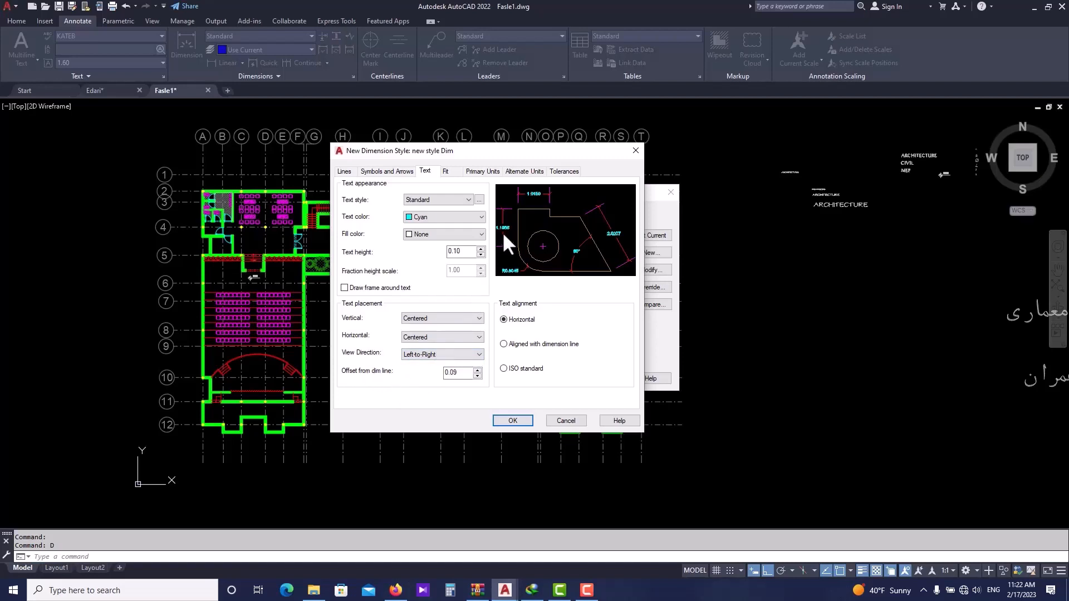
{"action": "double_click", "coordinate": [438, 375]}
{"action": "double_click", "coordinate": [447, 373]}
{"action": "left_click", "coordinate": [504, 345]}
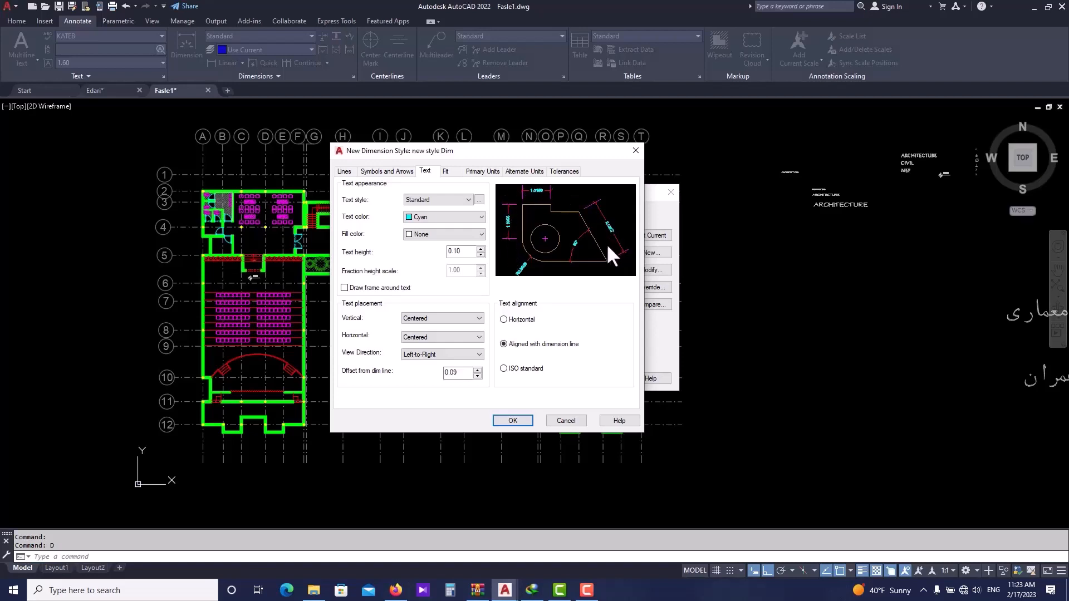
{"action": "left_click", "coordinate": [504, 319]}
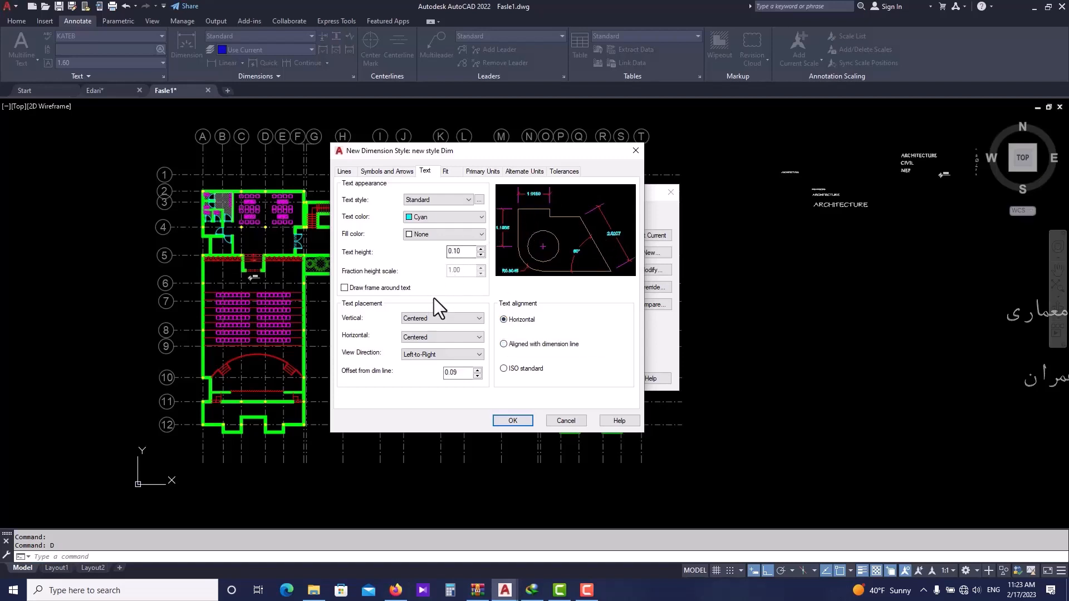
- Keep the dimension scale set to Annotative in the fit settings
{"action": "left_click", "coordinate": [451, 175]}
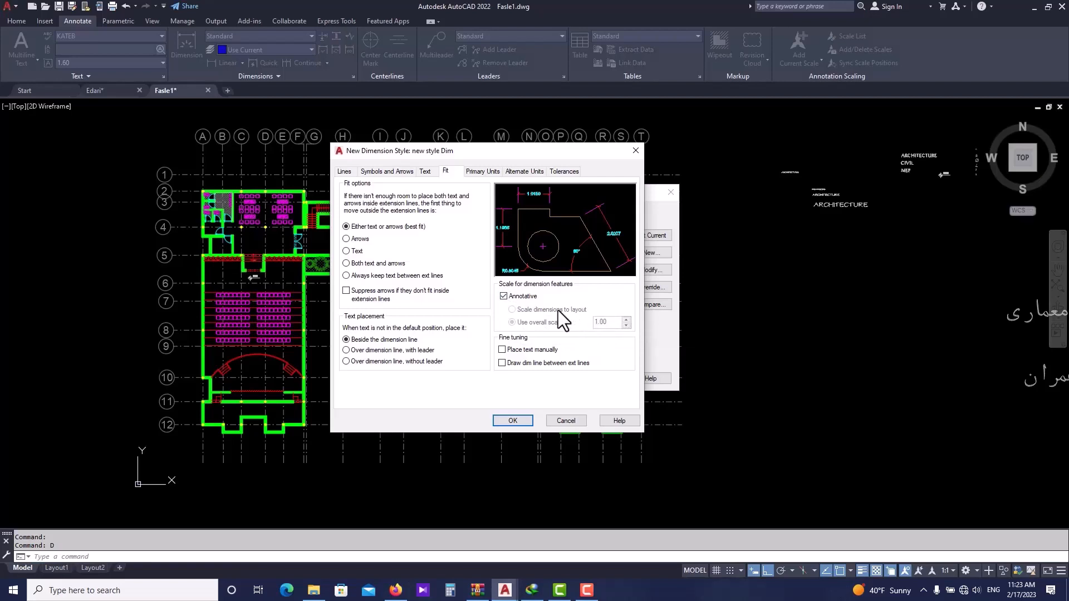
{"action": "left_click", "coordinate": [506, 299]}
{"action": "left_click", "coordinate": [503, 297]}
- Set the linear dimension unit format to Decimal with a precision of 0.00
{"action": "left_click", "coordinate": [489, 175]}
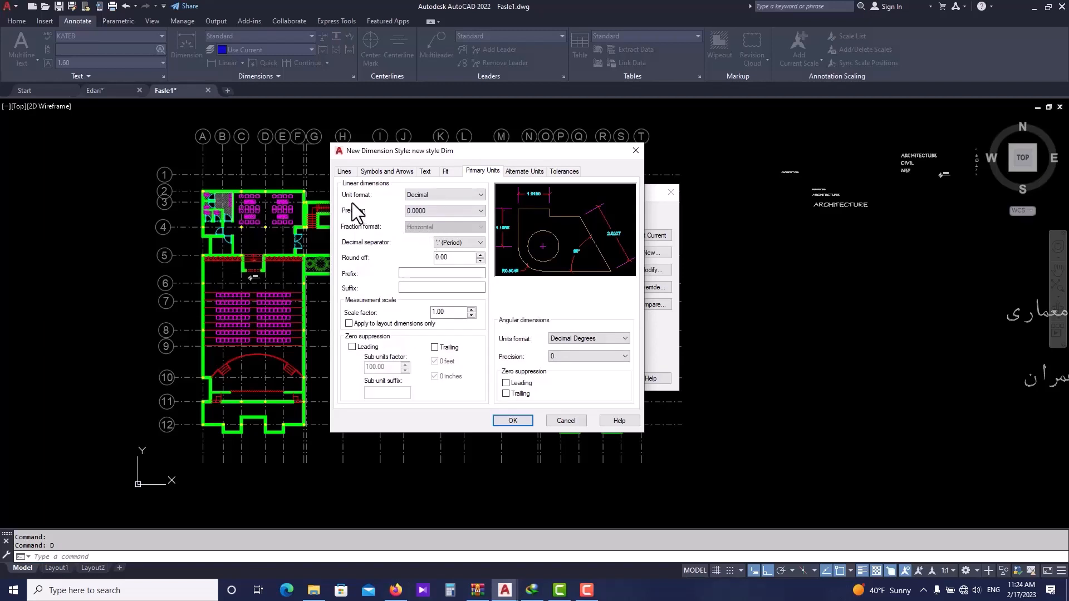
{"action": "left_click", "coordinate": [430, 196]}
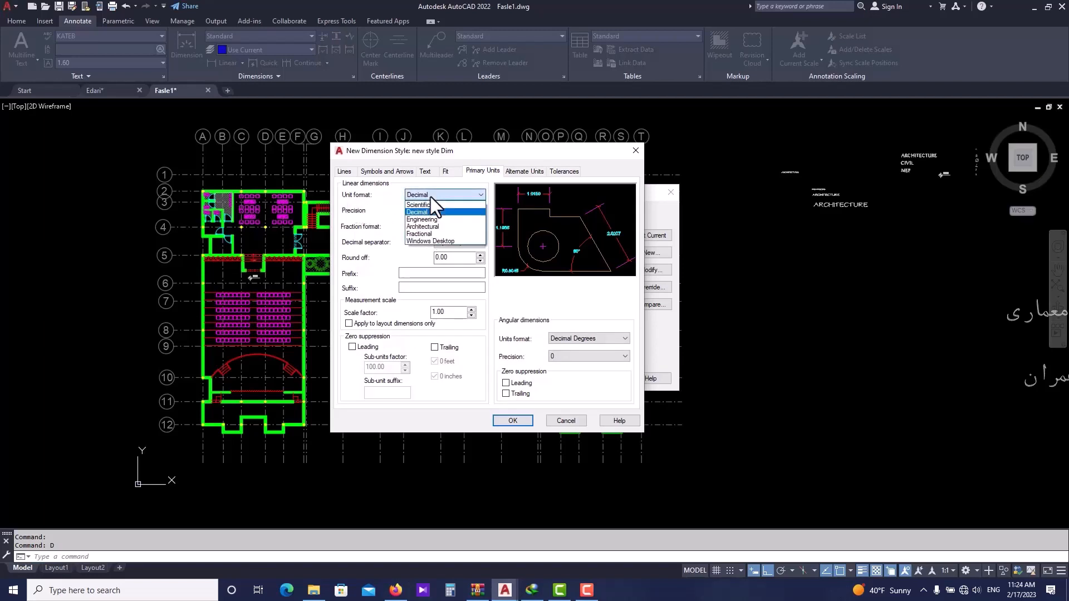
{"action": "left_click", "coordinate": [430, 196]}
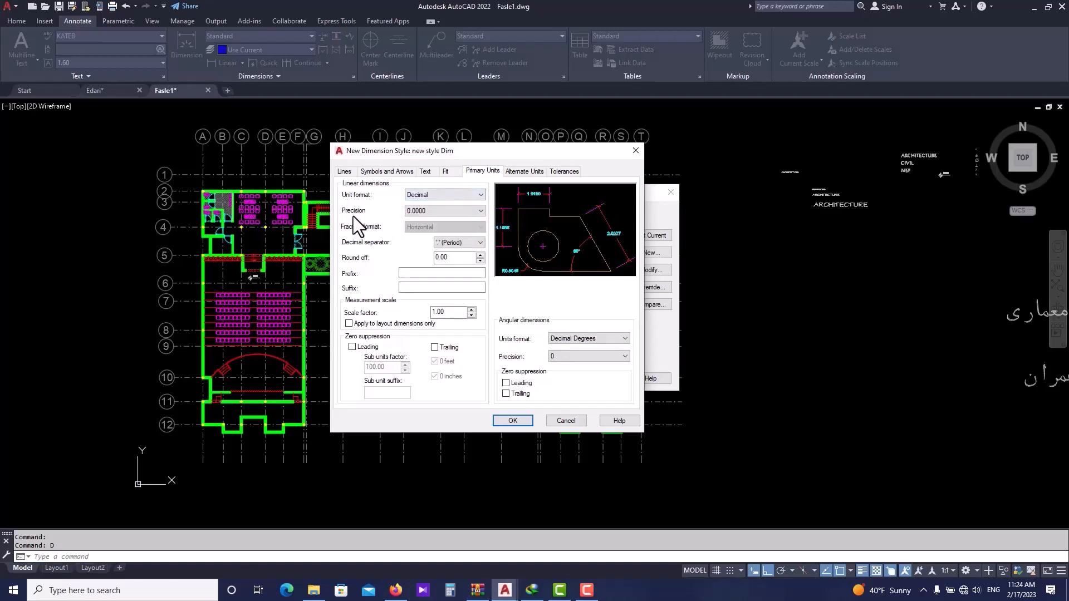
{"action": "left_click", "coordinate": [456, 215]}
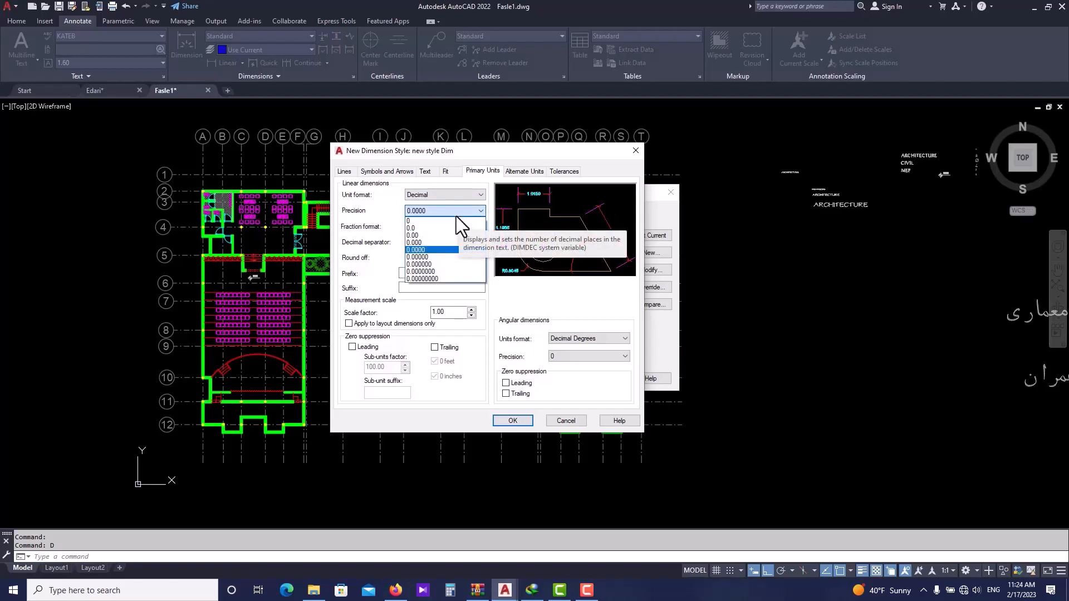
{"action": "left_click", "coordinate": [436, 234]}
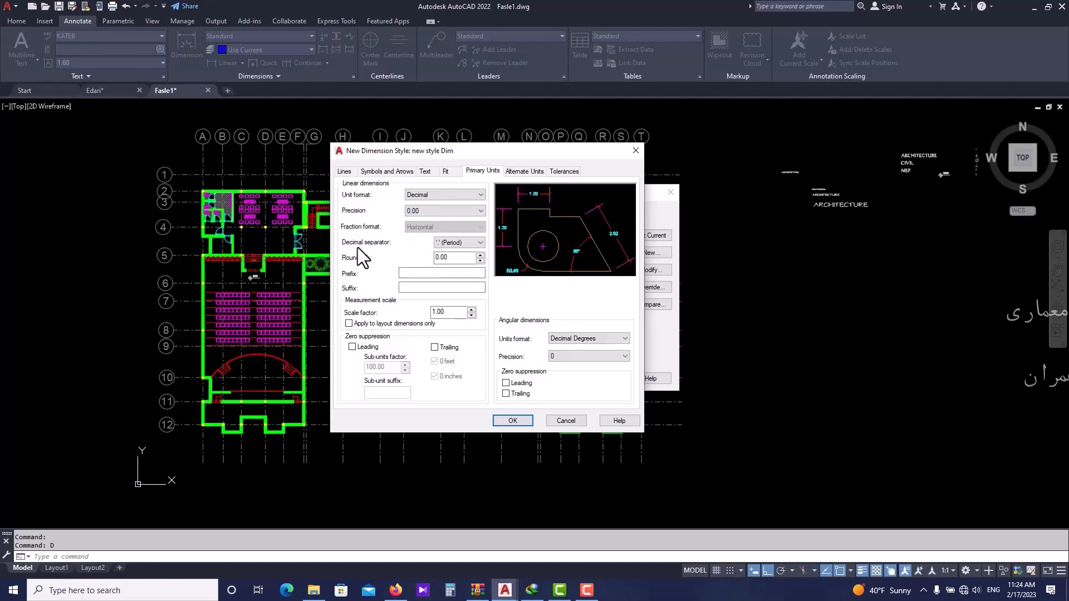
{"action": "left_click", "coordinate": [451, 245]}
{"action": "left_click", "coordinate": [451, 260]}
{"action": "left_click", "coordinate": [462, 243]}
{"action": "left_click", "coordinate": [462, 266]}
{"action": "left_click", "coordinate": [467, 241]}
{"action": "left_click", "coordinate": [460, 253]}
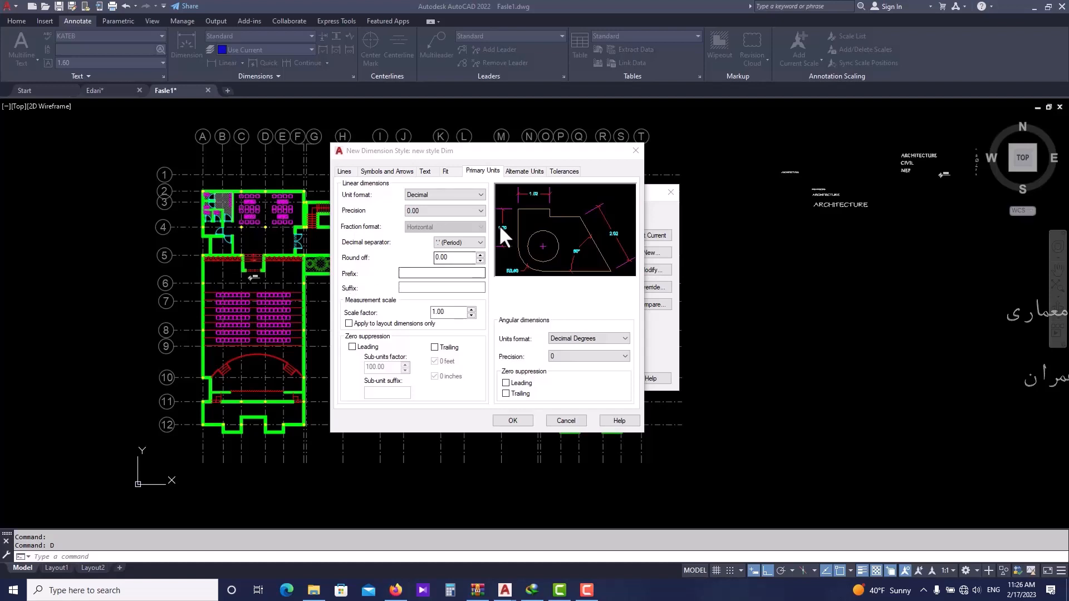
- Add an m suffix to the dimension text and confirm the new dimension style
{"action": "left_click", "coordinate": [445, 286]}
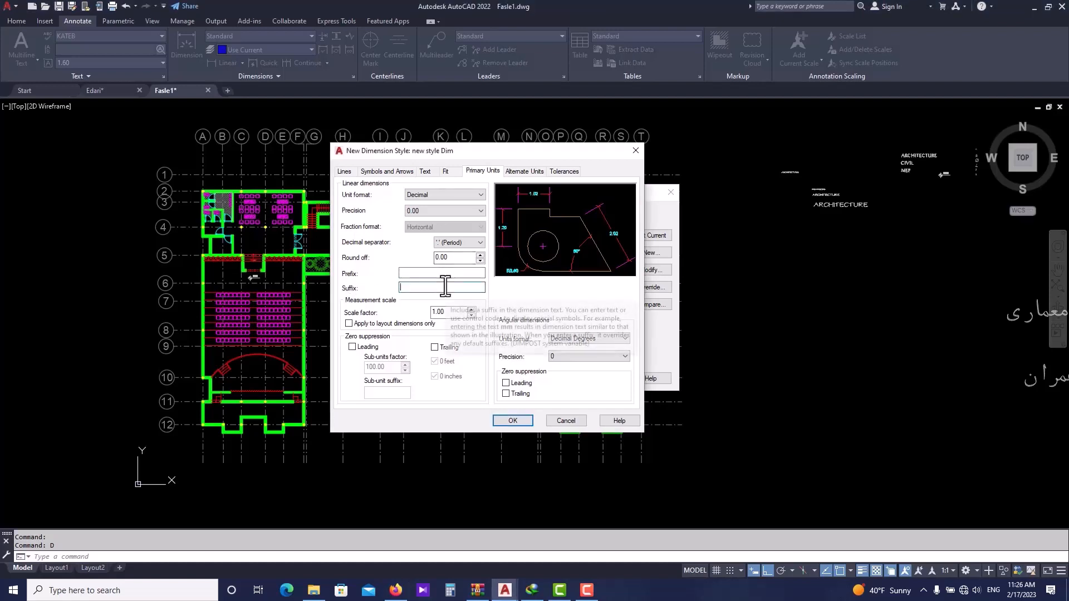
{"action": "type", "text": "m"}
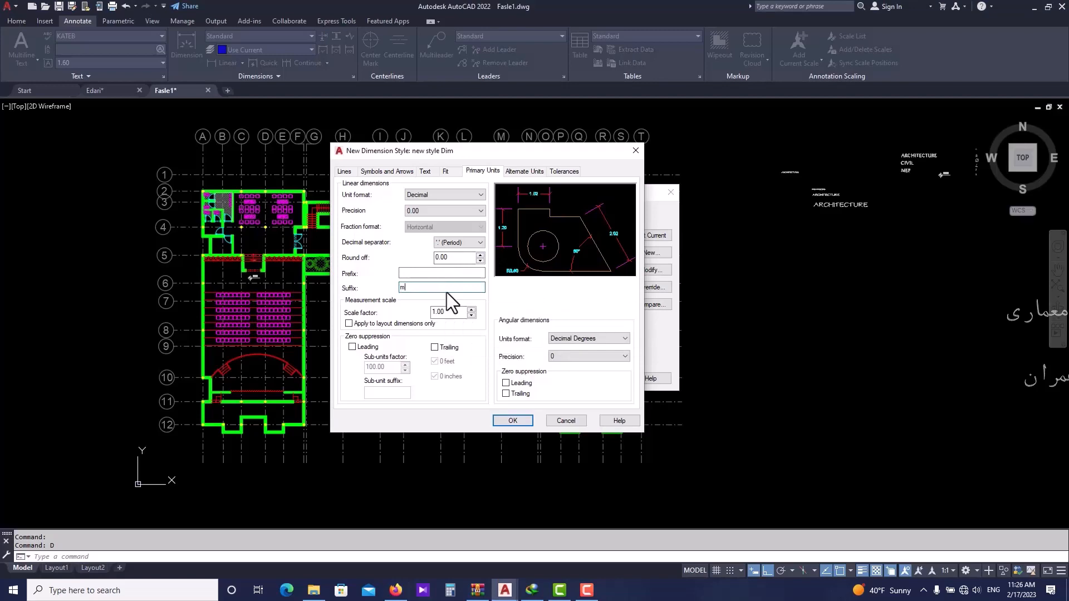
{"action": "key", "text": "Return"}
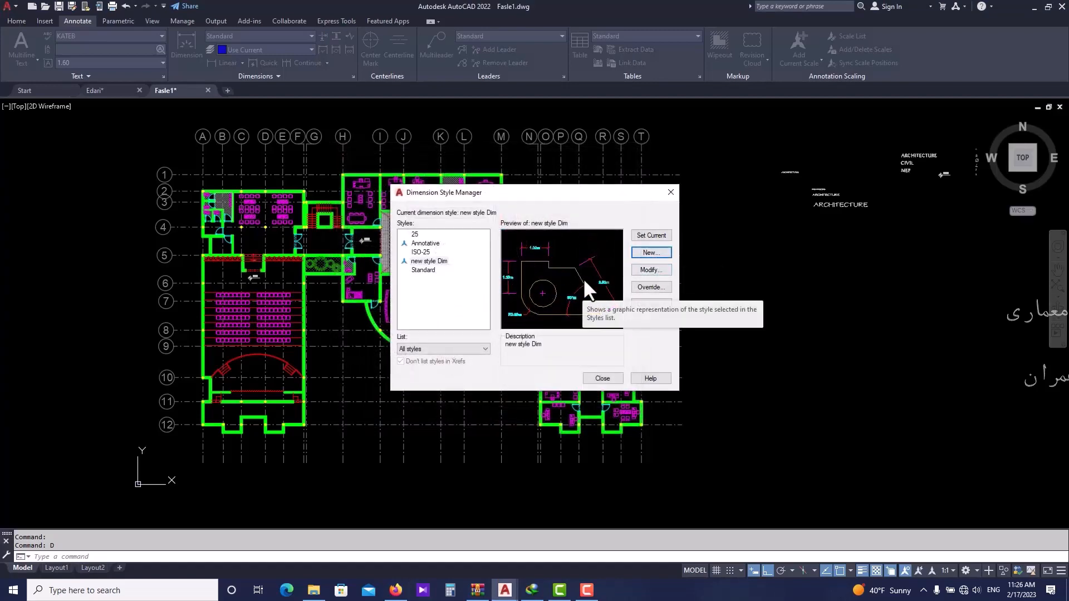
- Modify the new style Dim to remove the m suffix from its dimension text
{"action": "left_click", "coordinate": [651, 273]}
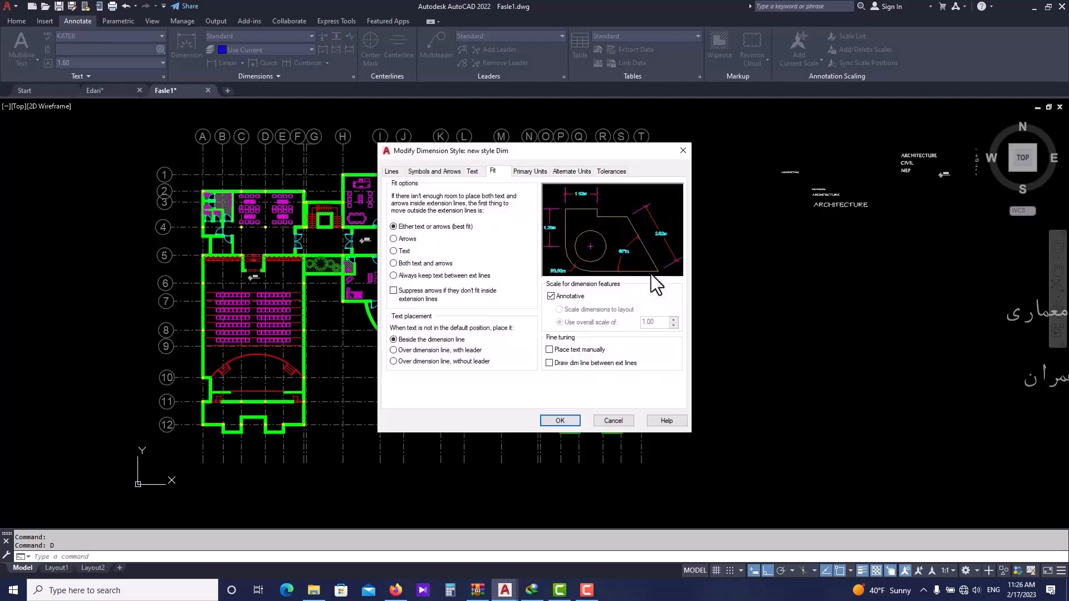
{"action": "left_click_drag", "start_coordinate": [557, 151], "coordinate": [519, 162]}
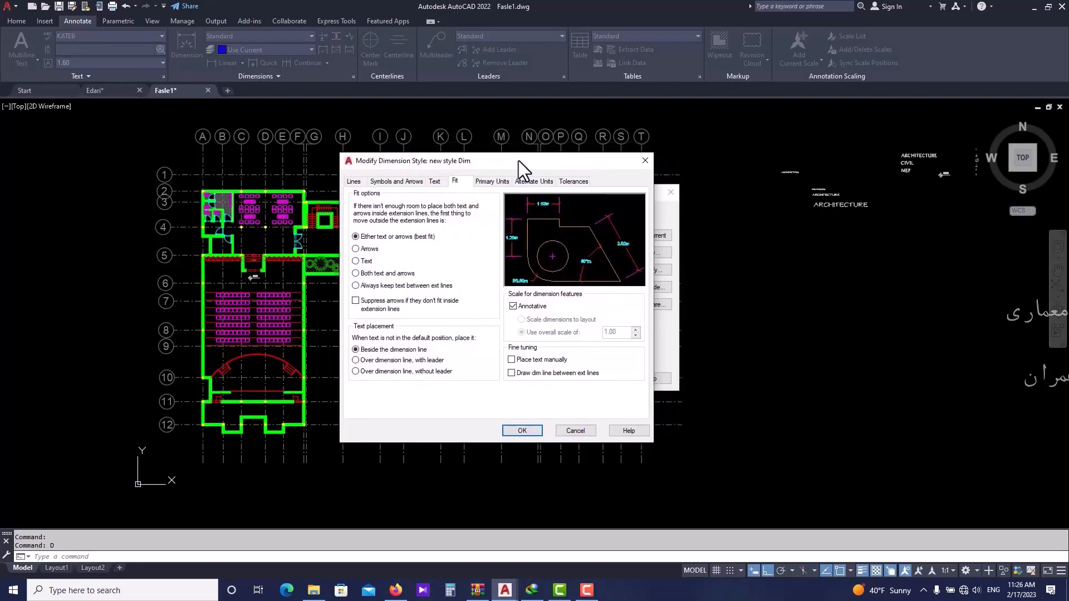
{"action": "left_click", "coordinate": [484, 182]}
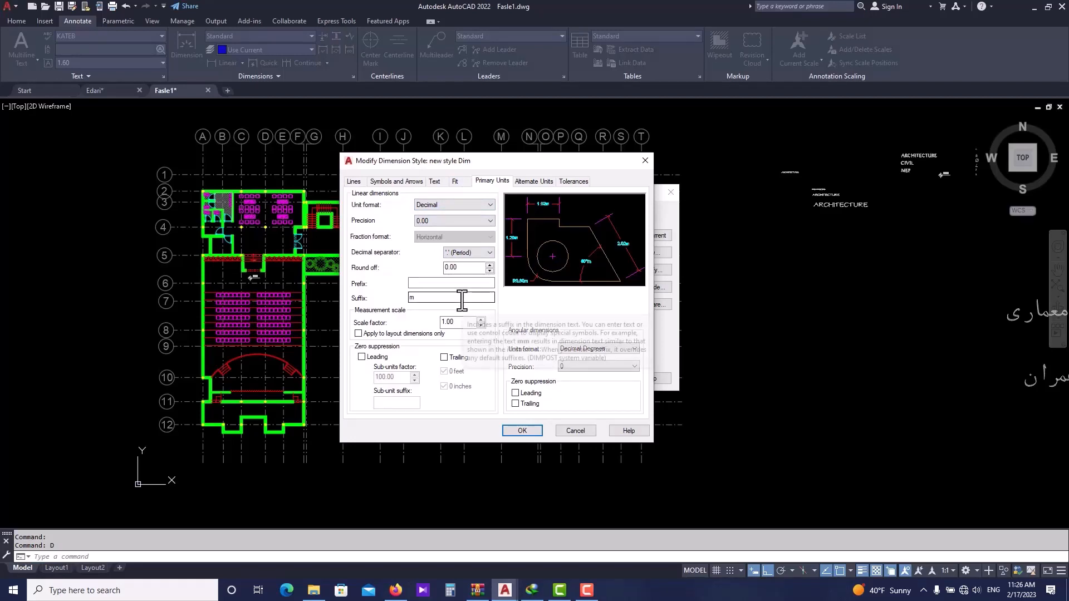
{"action": "key", "text": "BackSpace"}
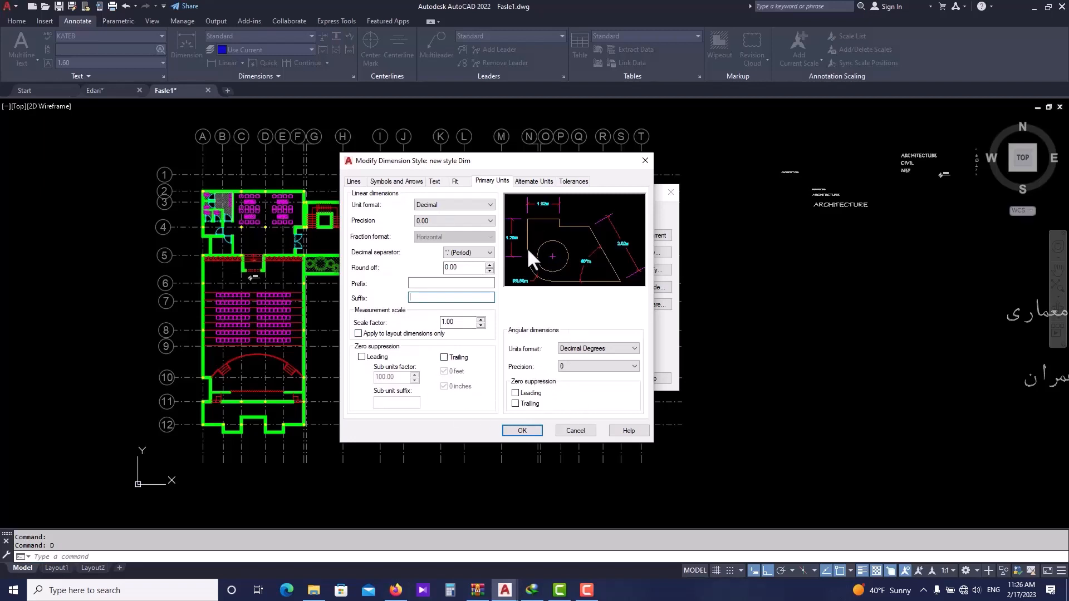
{"action": "left_click", "coordinate": [534, 183]}
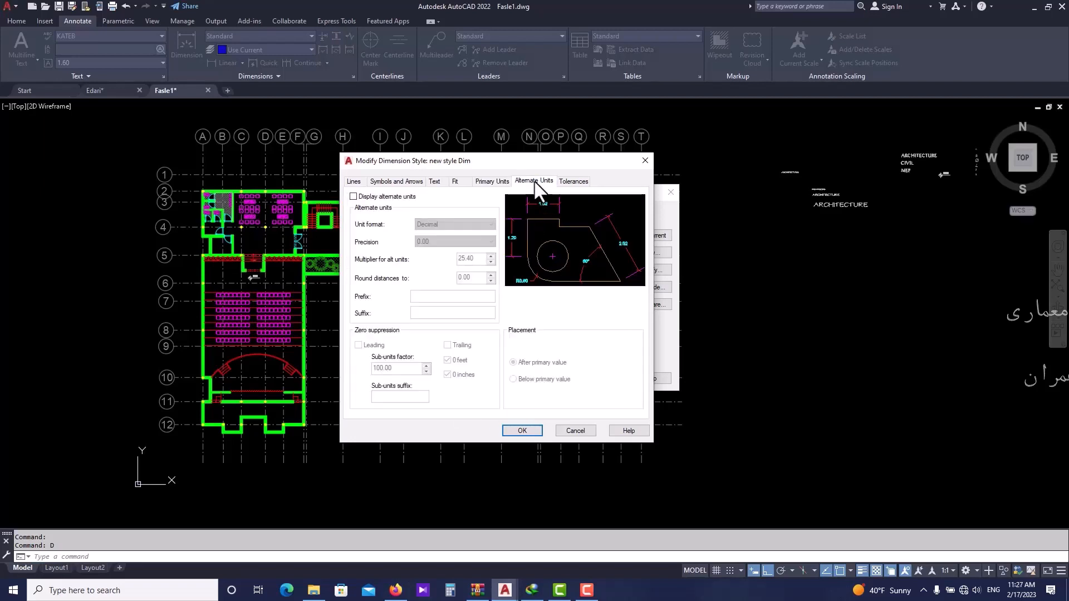
{"action": "left_click", "coordinate": [572, 183]}
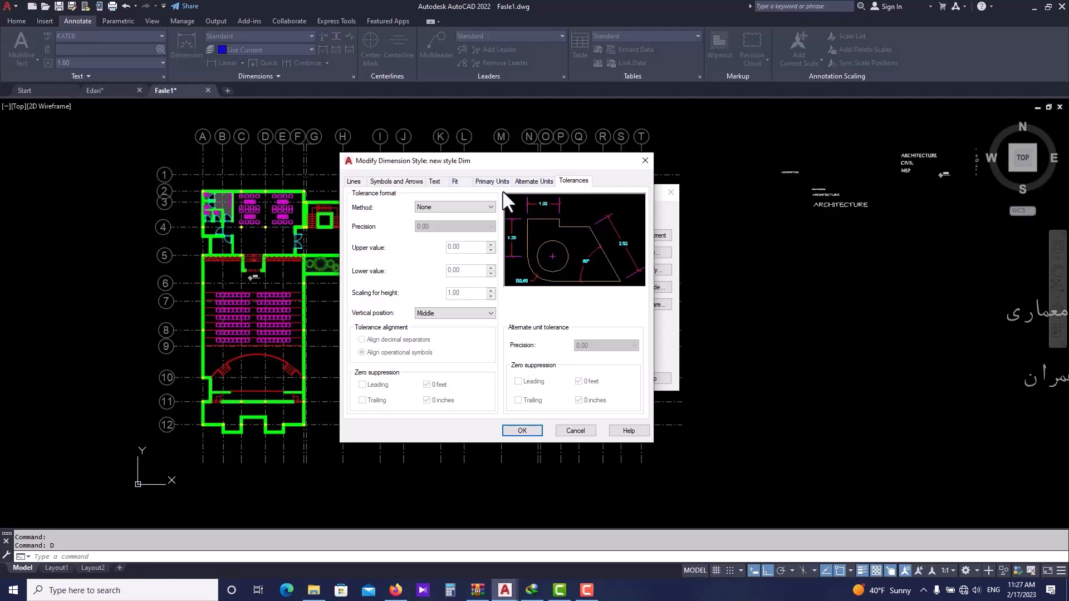
{"action": "left_click", "coordinate": [523, 431]}
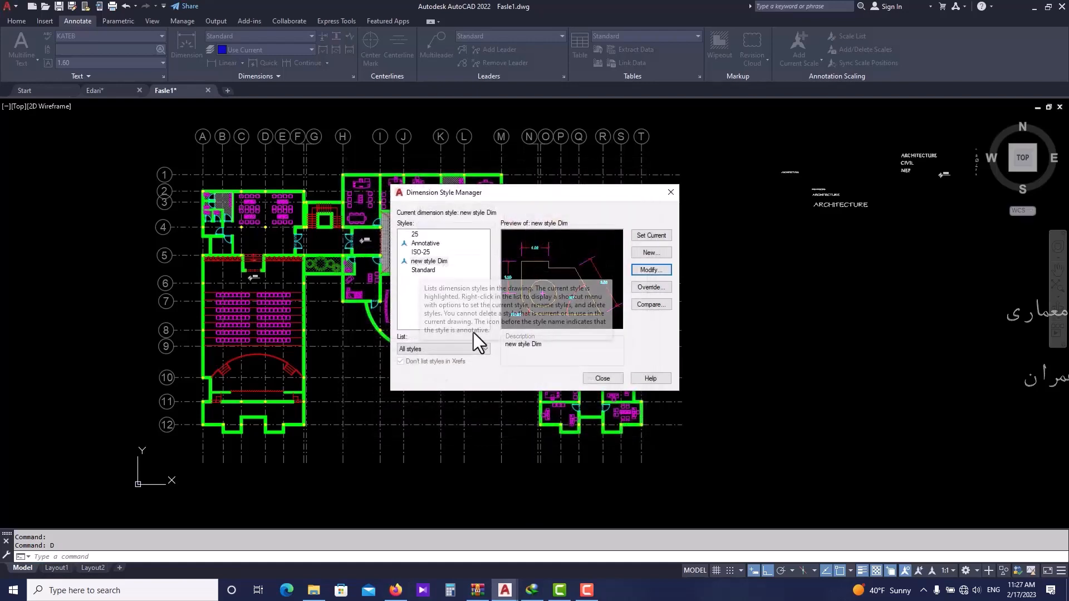
- Set new style Dim as the current dimension style and close the style manager
{"action": "left_click", "coordinate": [437, 260]}
{"action": "left_click", "coordinate": [637, 239]}
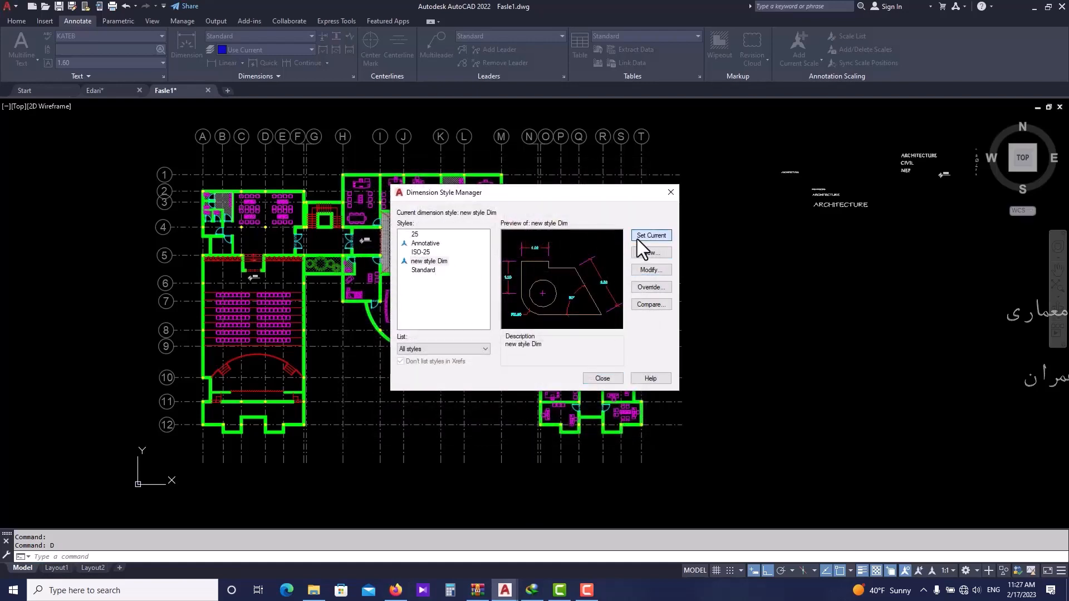
{"action": "left_click", "coordinate": [602, 380]}
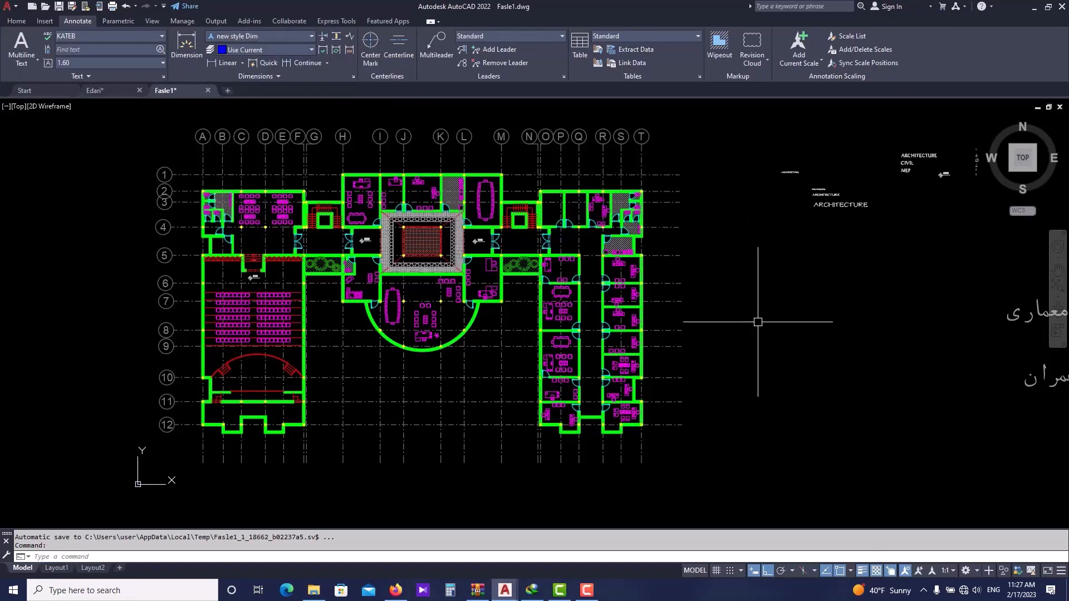
- Start a Linear dimension, accepting a 1:1 annotation scale
{"action": "middle_click_drag", "start_coordinate": [756, 322], "coordinate": [730, 326]}
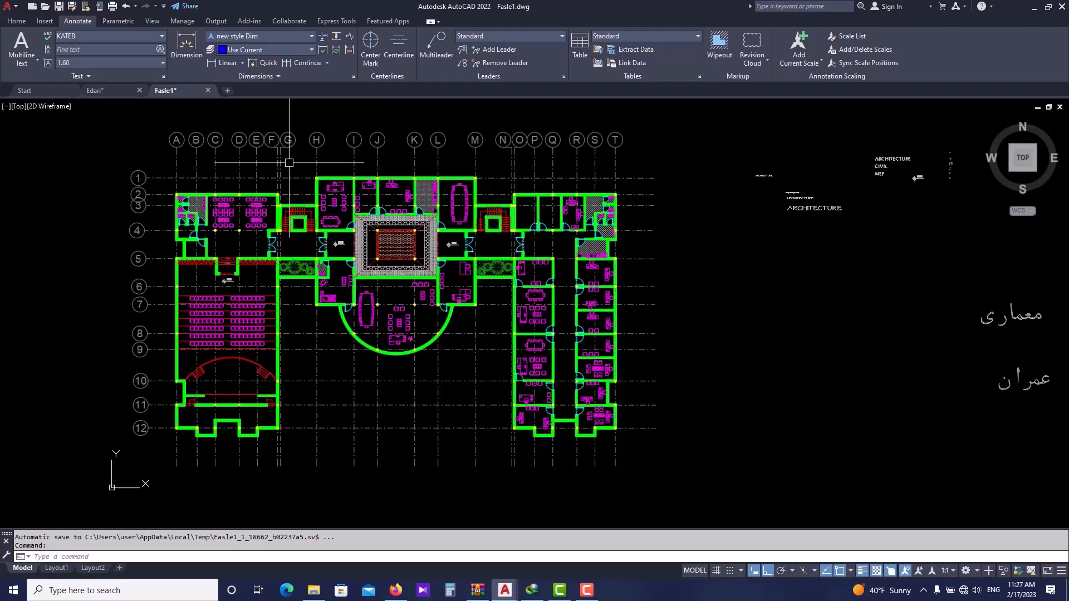
{"action": "scroll", "coordinate": [273, 167], "scroll_direction": "up", "scroll_amount": 1}
{"action": "scroll", "coordinate": [245, 181], "scroll_direction": "up", "scroll_amount": 1}
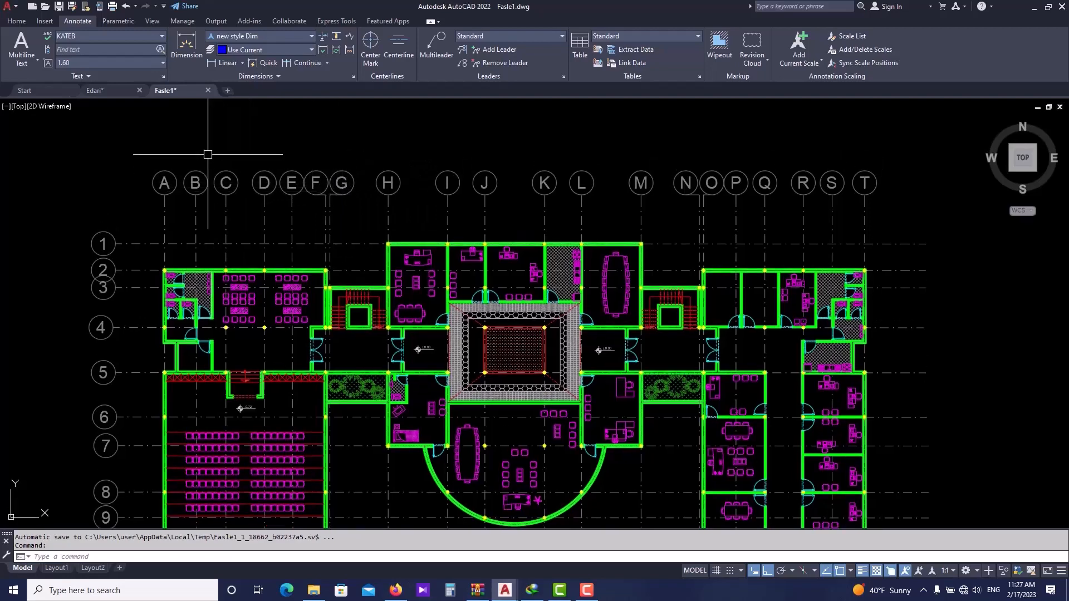
{"action": "scroll", "coordinate": [208, 132], "scroll_direction": "up", "scroll_amount": 2}
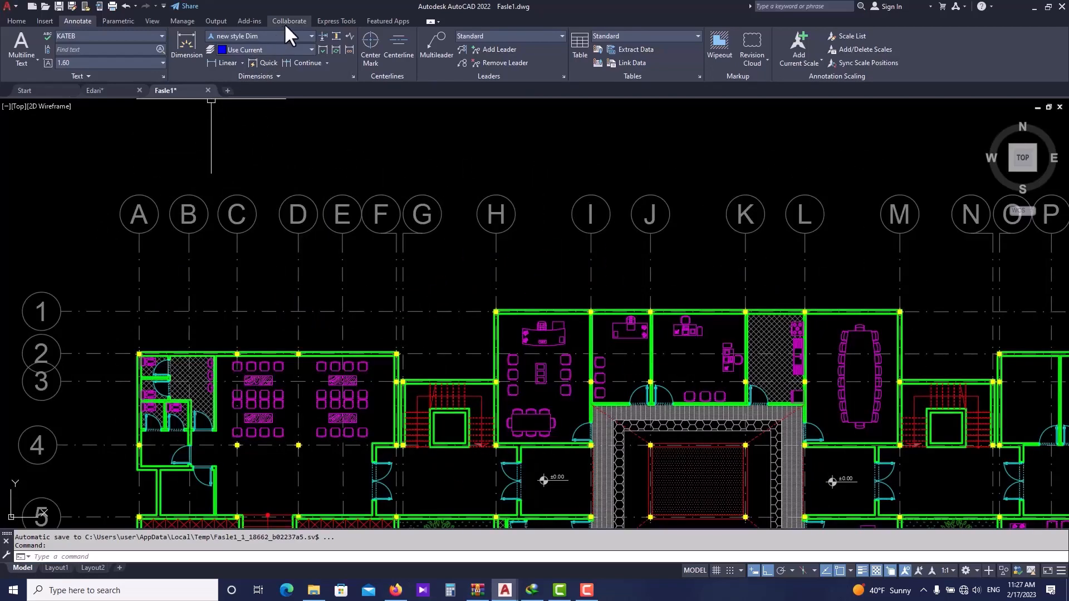
{"action": "left_click", "coordinate": [242, 63]}
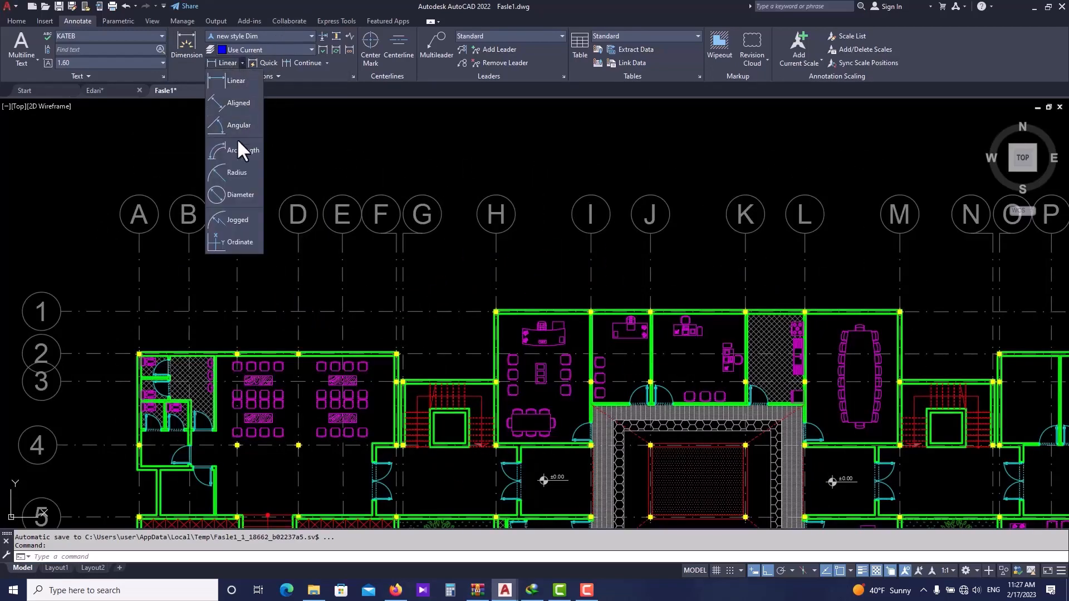
{"action": "left_click", "coordinate": [238, 81]}
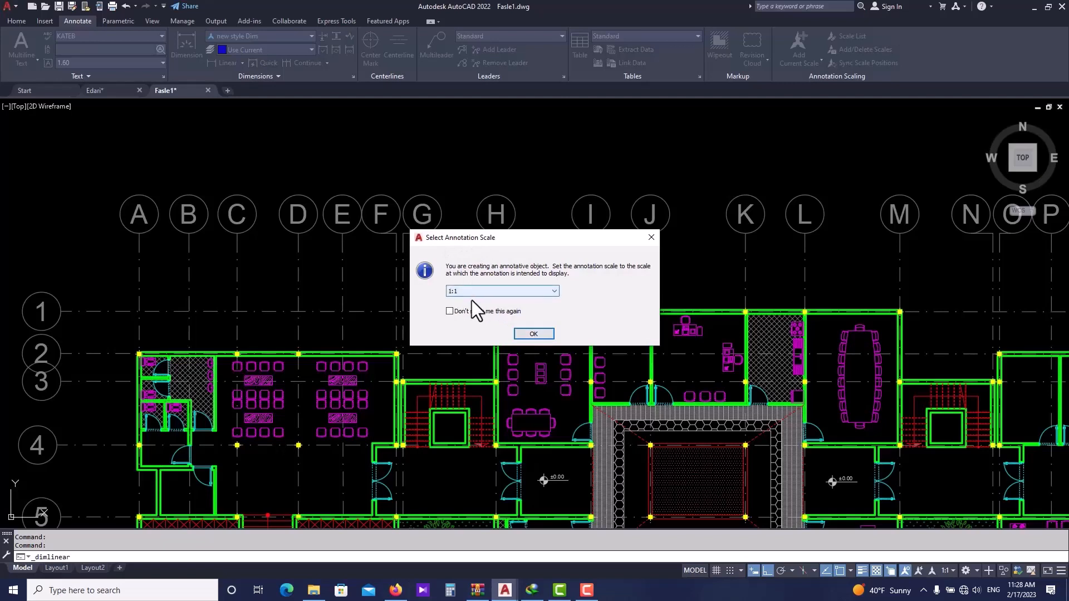
{"action": "left_click", "coordinate": [533, 334]}
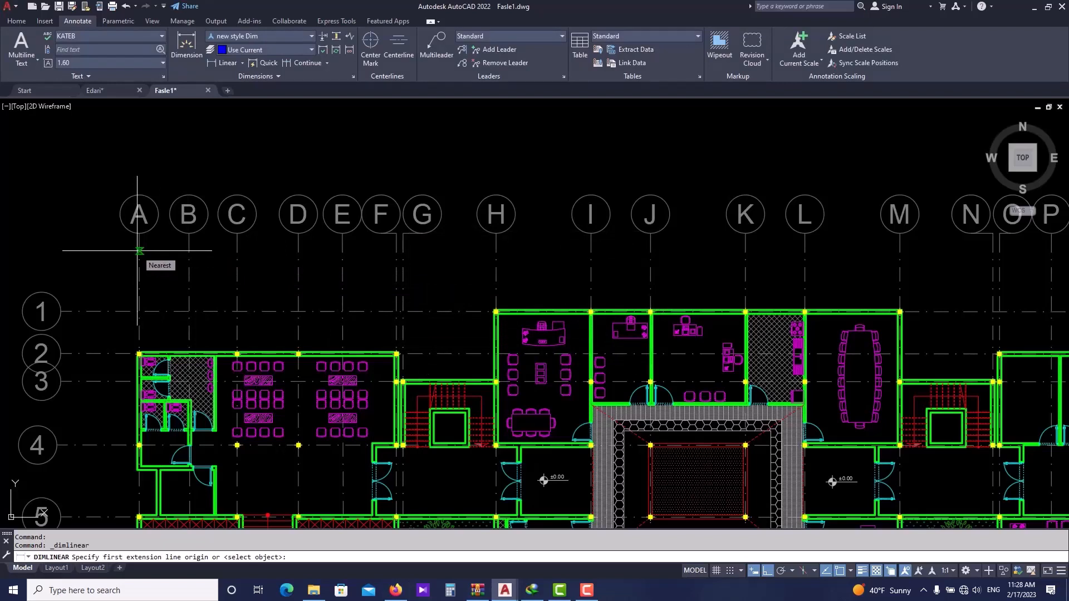
- Place a linear dimension along the top wall from grid line A to grid line T, above the plan
{"action": "scroll", "coordinate": [137, 251], "scroll_direction": "down", "scroll_amount": 2}
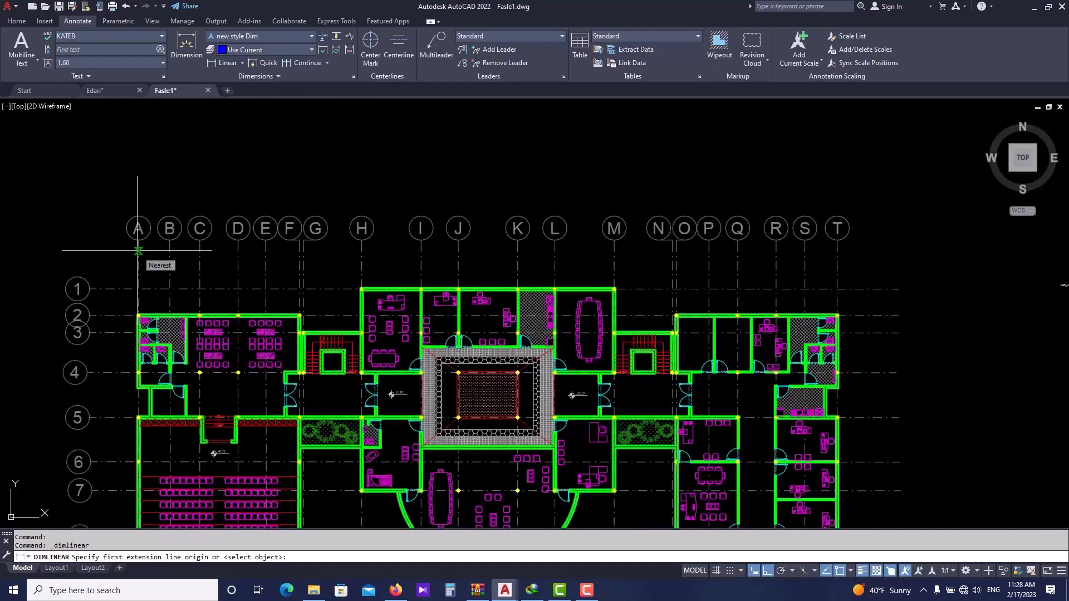
{"action": "scroll", "coordinate": [138, 251], "scroll_direction": "up", "scroll_amount": 5}
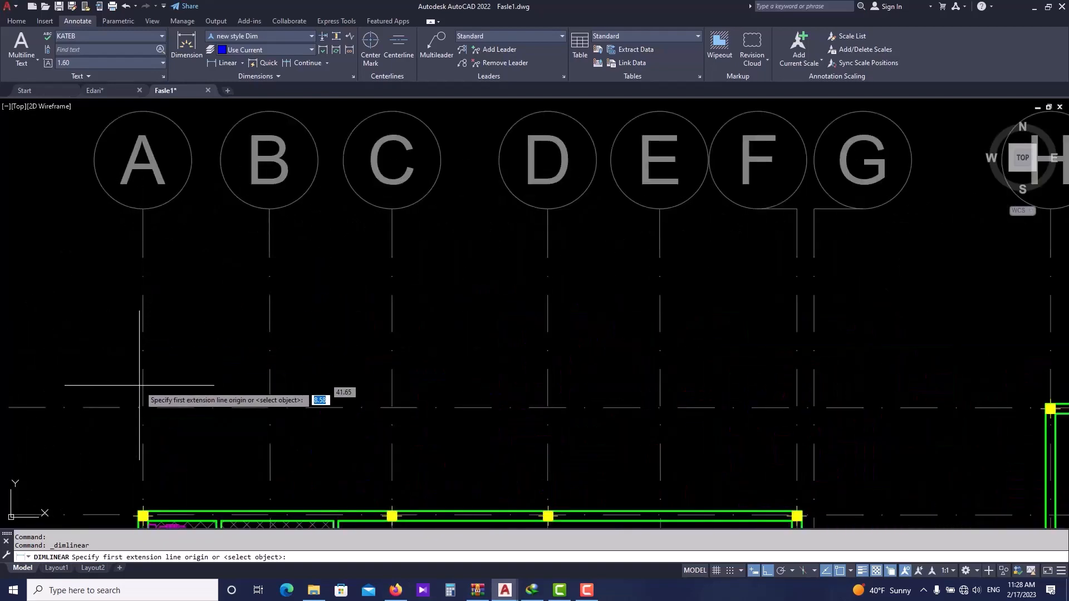
{"action": "left_click", "coordinate": [143, 516]}
{"action": "scroll", "coordinate": [150, 354], "scroll_direction": "down", "scroll_amount": 5}
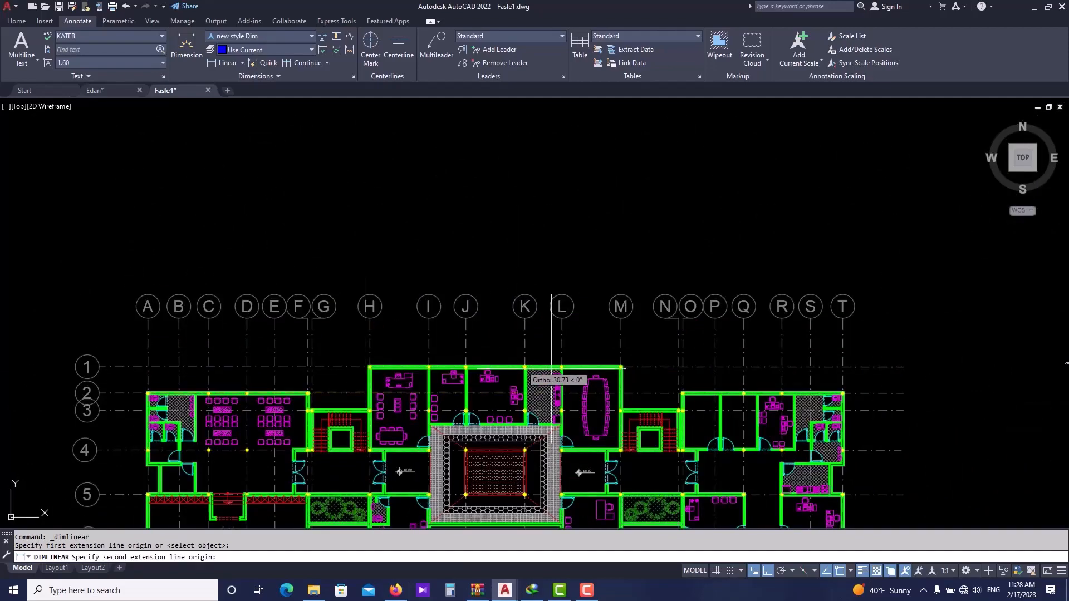
{"action": "scroll", "coordinate": [843, 396], "scroll_direction": "up", "scroll_amount": 8}
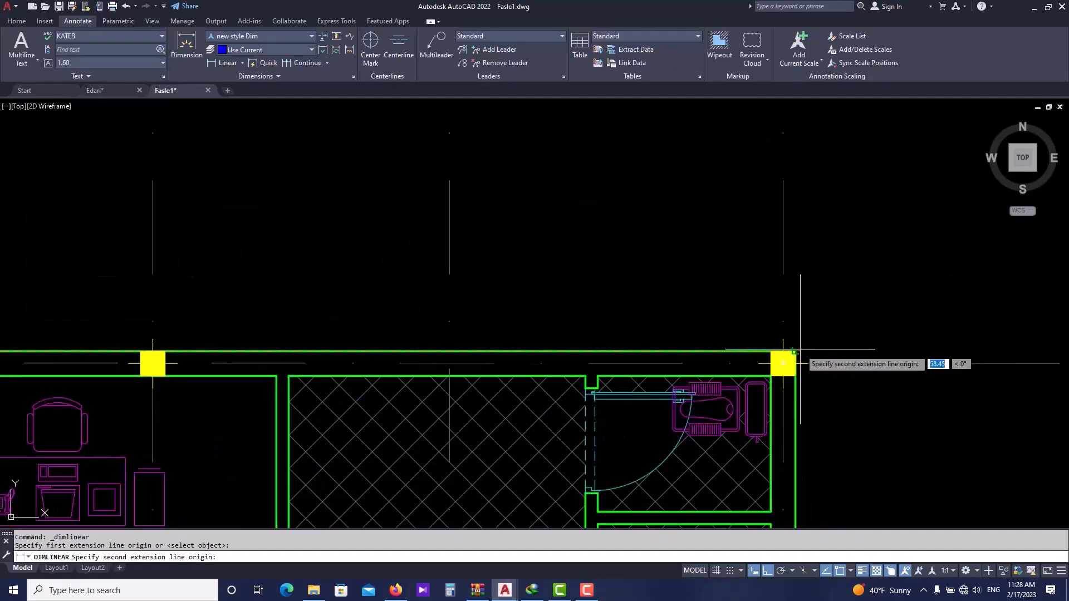
{"action": "left_click", "coordinate": [795, 352]}
{"action": "scroll", "coordinate": [795, 320], "scroll_direction": "down", "scroll_amount": 8}
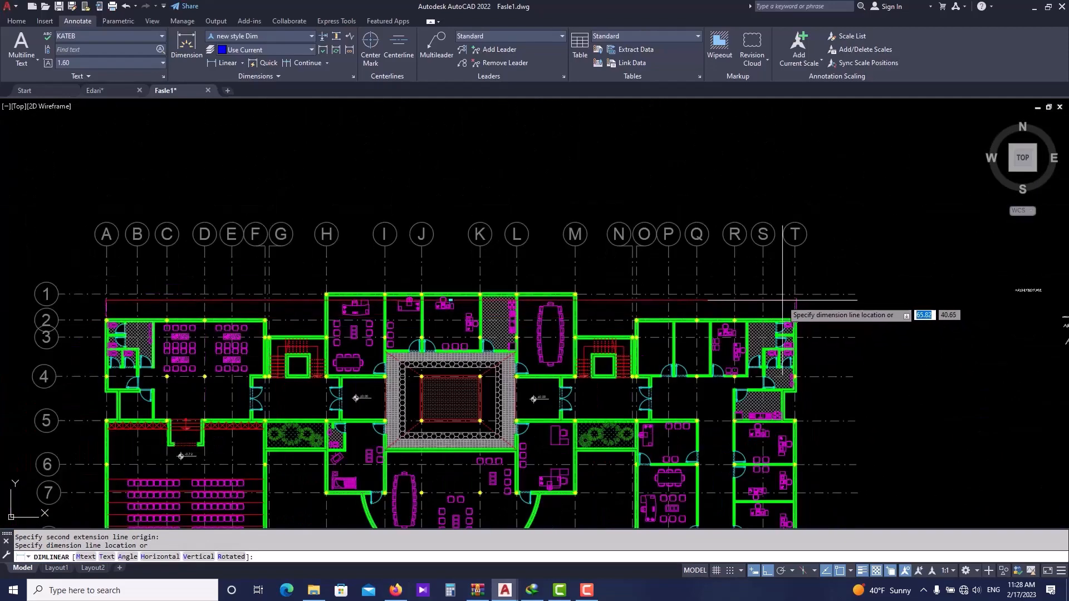
{"action": "scroll", "coordinate": [781, 276], "scroll_direction": "up", "scroll_amount": 3}
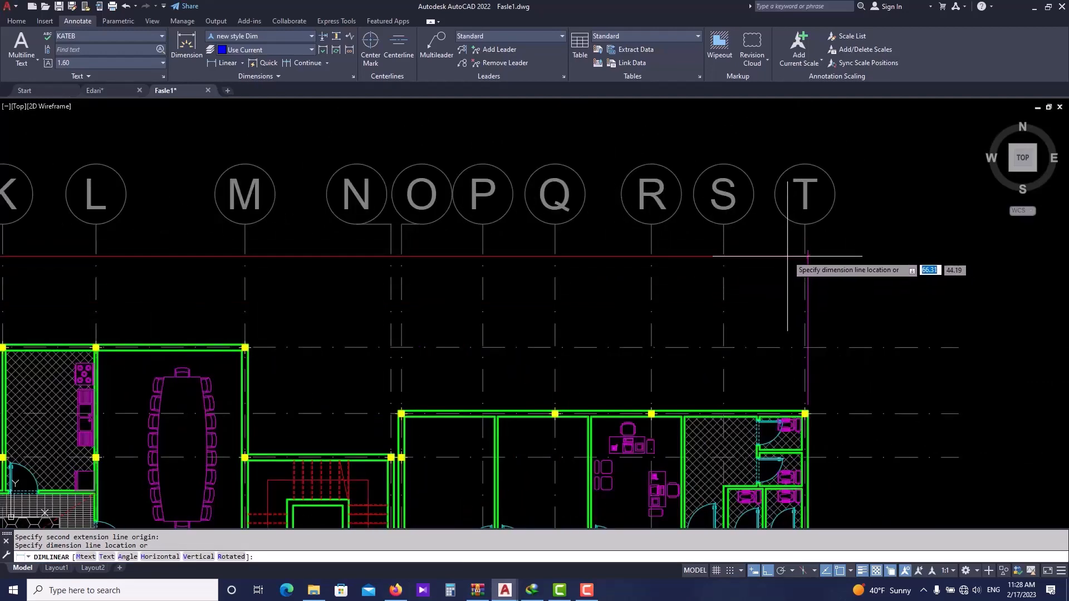
{"action": "left_click", "coordinate": [785, 251]}
{"action": "scroll", "coordinate": [786, 251], "scroll_direction": "down", "scroll_amount": 2}
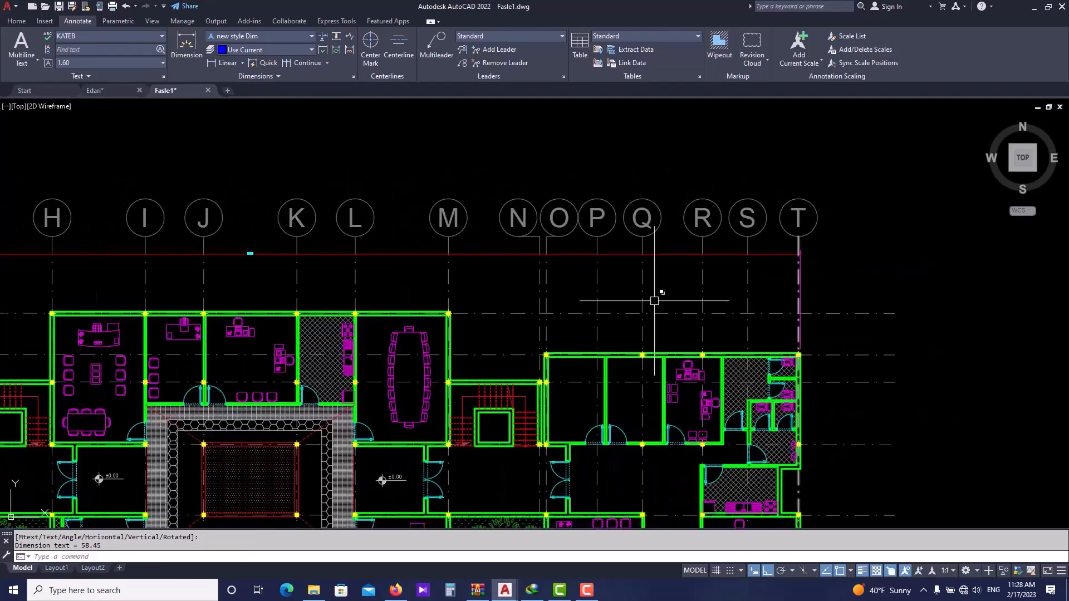
- Erase the overall dimension just placed along the top of the plan
{"action": "middle_click_drag", "start_coordinate": [525, 298], "coordinate": [664, 289]}
{"action": "scroll", "coordinate": [440, 286], "scroll_direction": "down", "scroll_amount": 1}
{"action": "scroll", "coordinate": [444, 267], "scroll_direction": "up", "scroll_amount": 1}
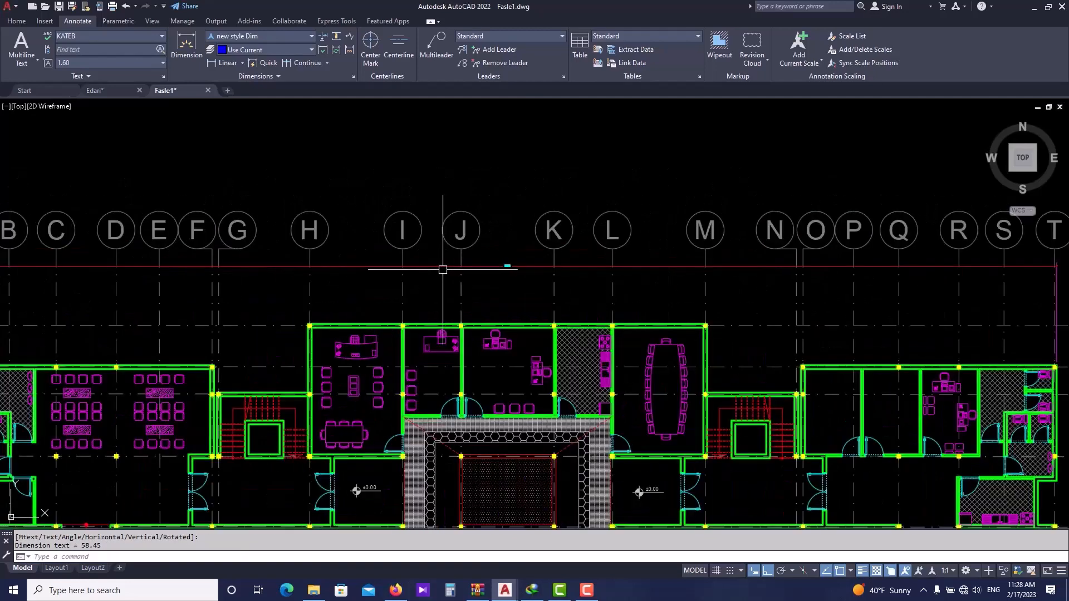
{"action": "scroll", "coordinate": [520, 265], "scroll_direction": "up", "scroll_amount": 1}
{"action": "scroll", "coordinate": [512, 272], "scroll_direction": "down", "scroll_amount": 1}
{"action": "scroll", "coordinate": [429, 281], "scroll_direction": "down", "scroll_amount": 1}
{"action": "scroll", "coordinate": [162, 282], "scroll_direction": "up", "scroll_amount": 1}
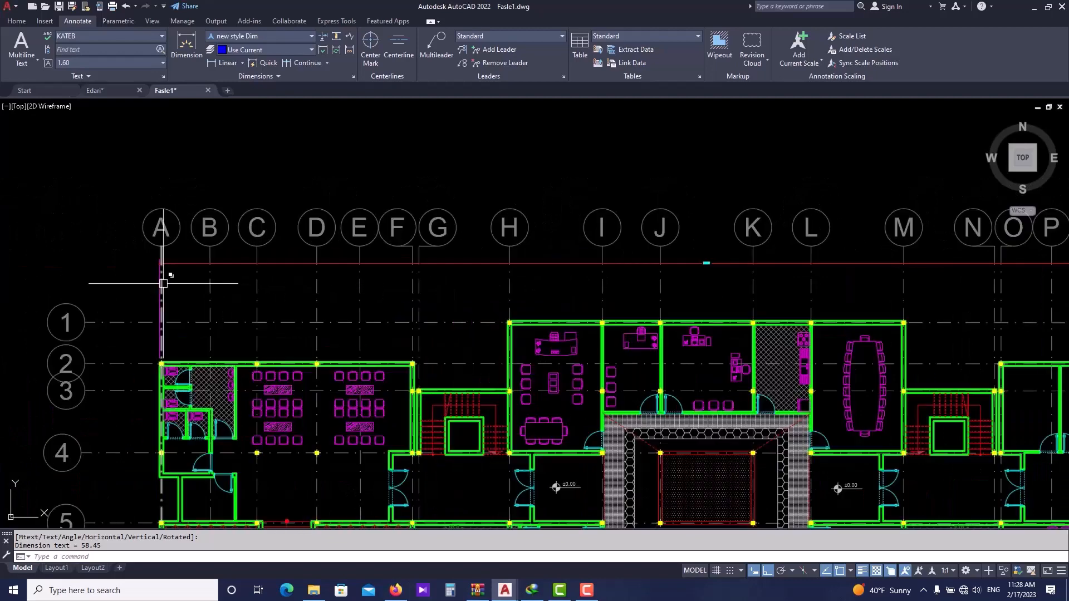
{"action": "middle_click_drag", "start_coordinate": [309, 297], "coordinate": [193, 296]}
{"action": "scroll", "coordinate": [193, 296], "scroll_direction": "down", "scroll_amount": 1}
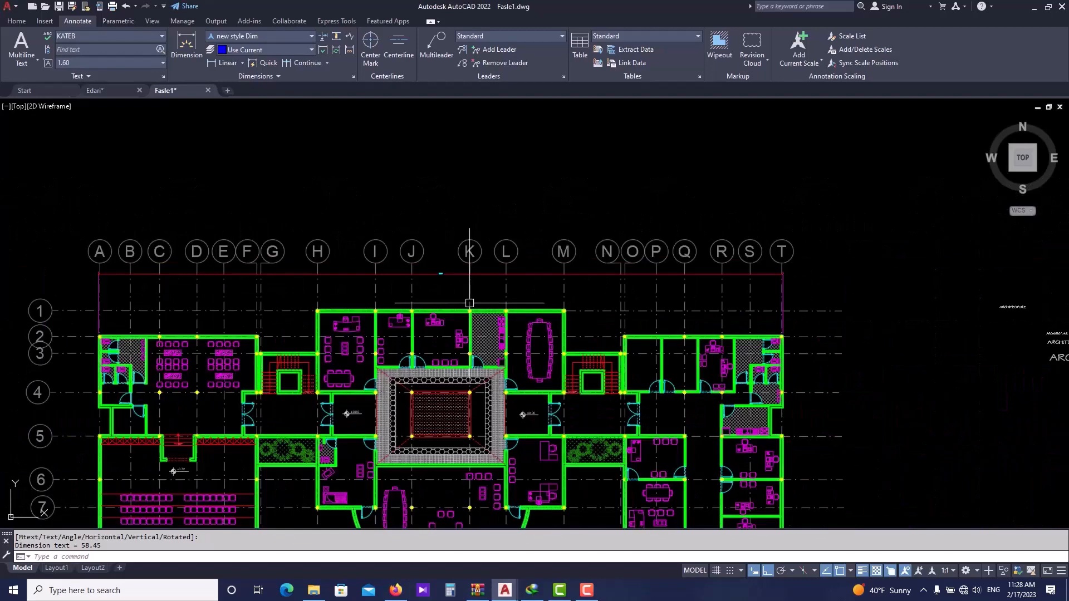
{"action": "left_click", "coordinate": [513, 273]}
{"action": "type", "text": "e"}
{"action": "key", "text": "Return"}
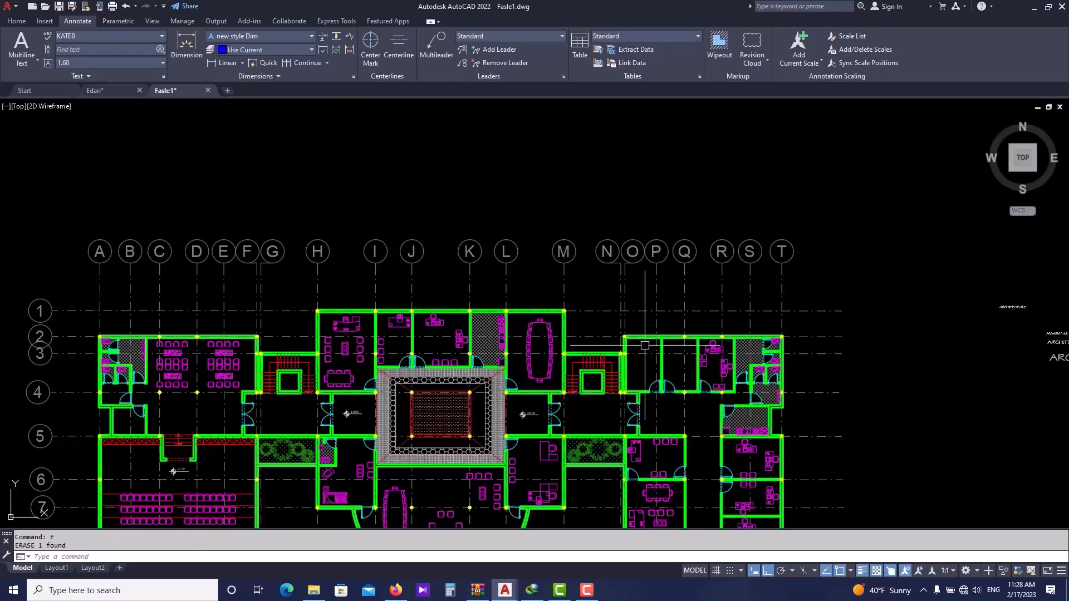
- Set the annotation scale to 1:2
{"action": "left_click", "coordinate": [949, 571]}
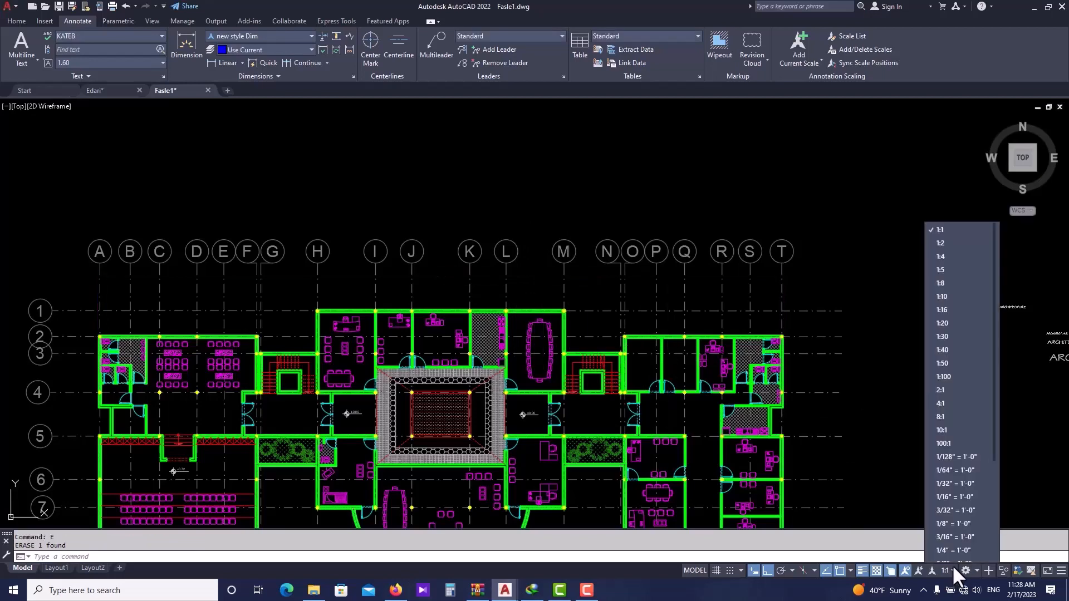
{"action": "left_click", "coordinate": [963, 244]}
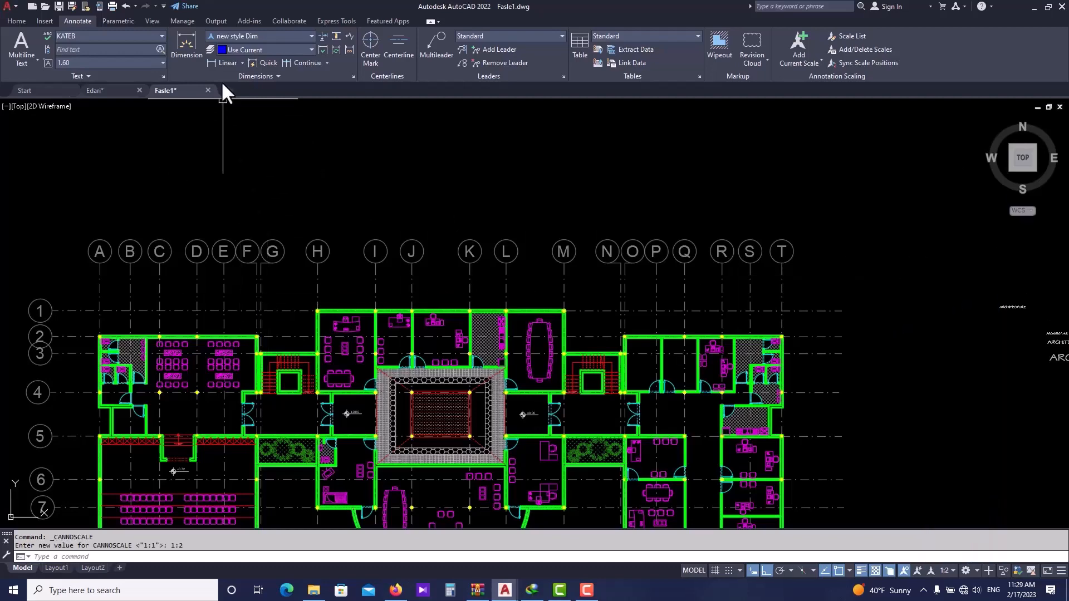
- Dimension the overall length from grid line A to grid line T with a Linear dimension above the plan
{"action": "left_click", "coordinate": [226, 61]}
{"action": "scroll", "coordinate": [52, 329], "scroll_direction": "up", "scroll_amount": 10}
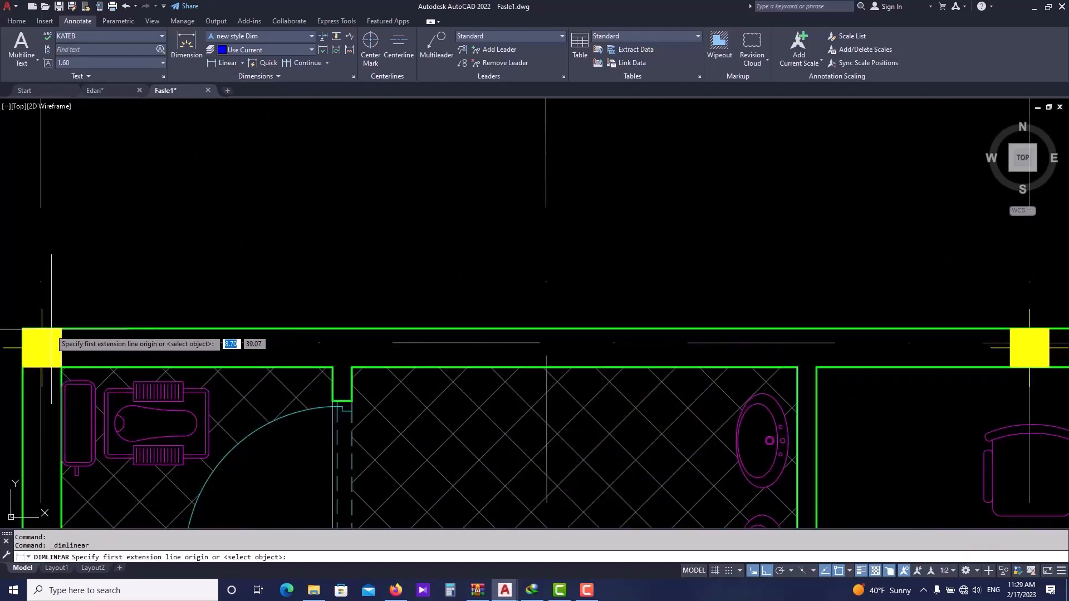
{"action": "scroll", "coordinate": [51, 329], "scroll_direction": "down", "scroll_amount": 4}
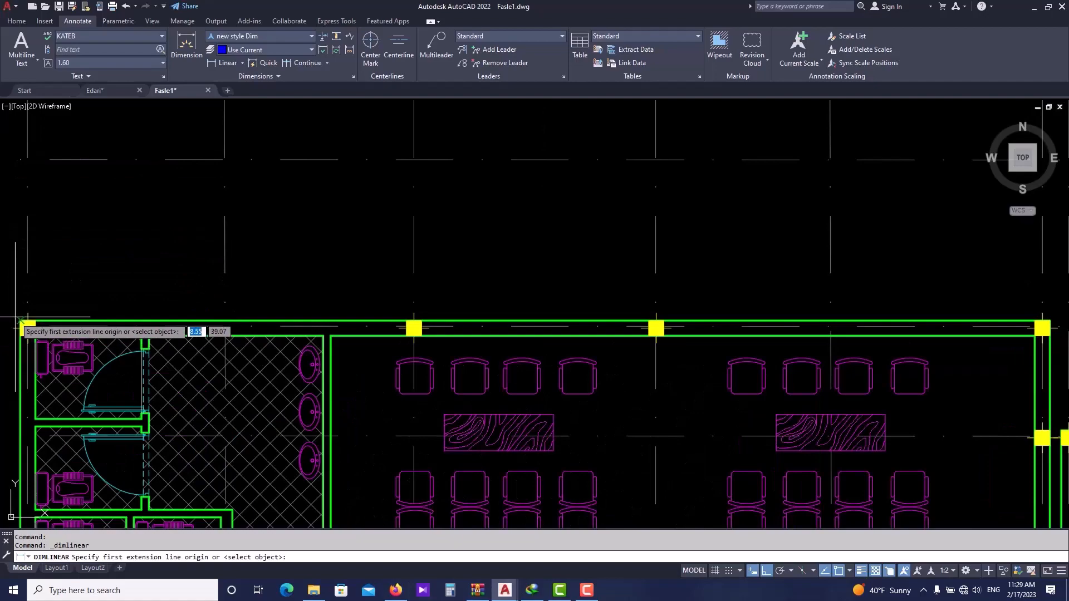
{"action": "left_click", "coordinate": [25, 321]}
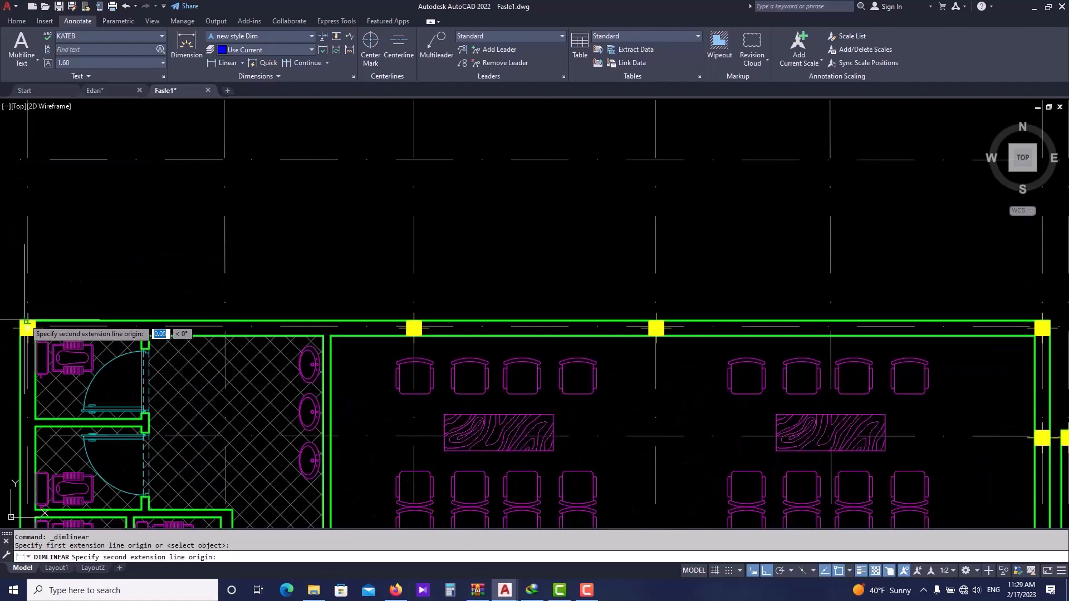
{"action": "scroll", "coordinate": [25, 320], "scroll_direction": "down", "scroll_amount": 6}
{"action": "middle_click_drag", "start_coordinate": [948, 325], "coordinate": [542, 323]}
{"action": "scroll", "coordinate": [706, 326], "scroll_direction": "up", "scroll_amount": 8}
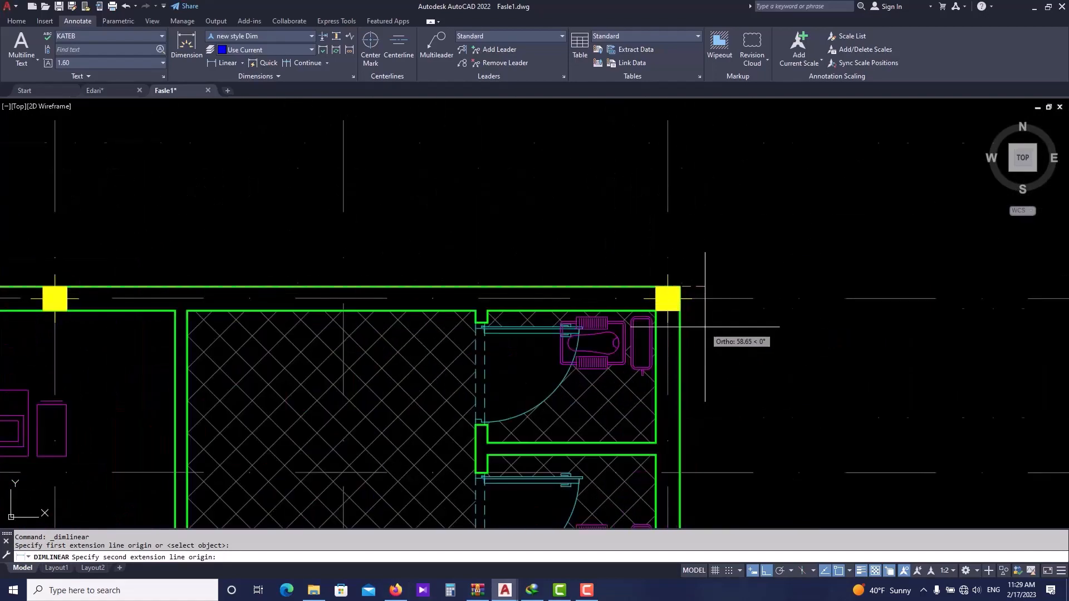
{"action": "left_click", "coordinate": [680, 286]}
{"action": "scroll", "coordinate": [657, 287], "scroll_direction": "down", "scroll_amount": 6}
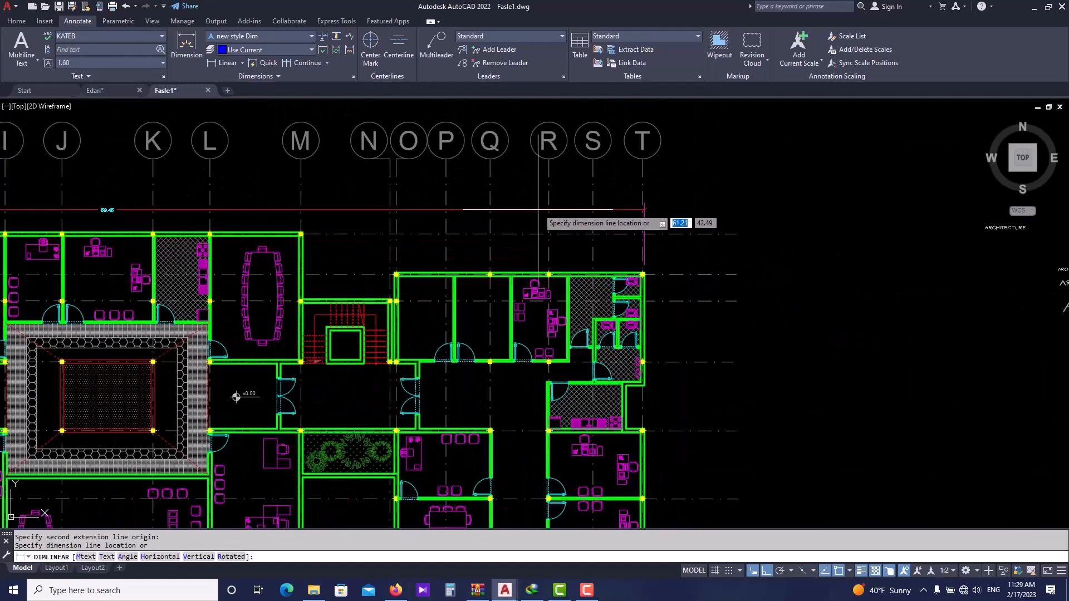
{"action": "left_click", "coordinate": [537, 210]}
{"action": "scroll", "coordinate": [83, 206], "scroll_direction": "up", "scroll_amount": 7}
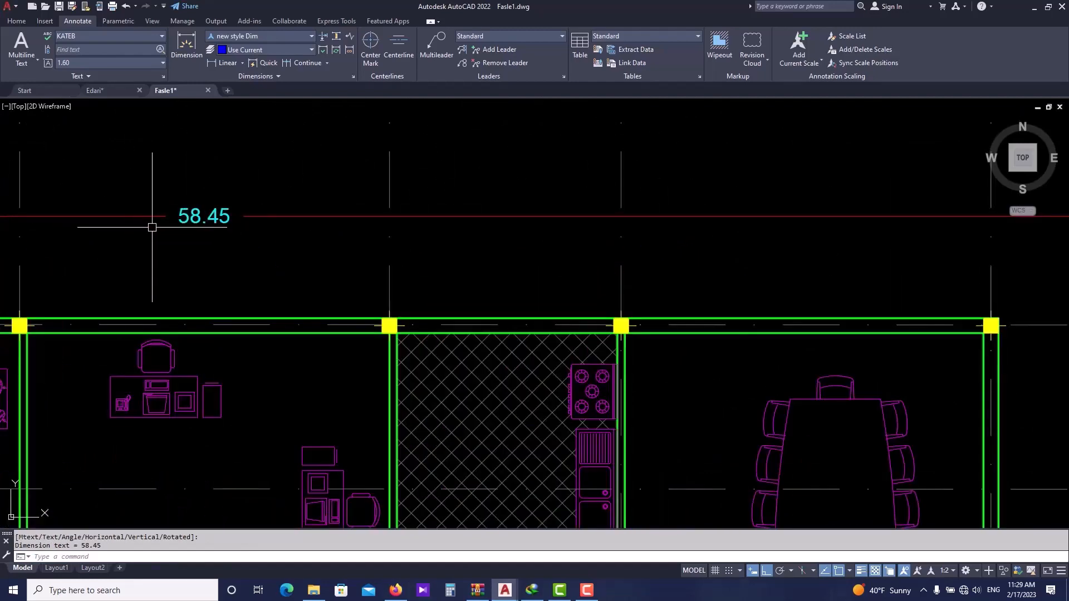
{"action": "scroll", "coordinate": [152, 227], "scroll_direction": "down", "scroll_amount": 8}
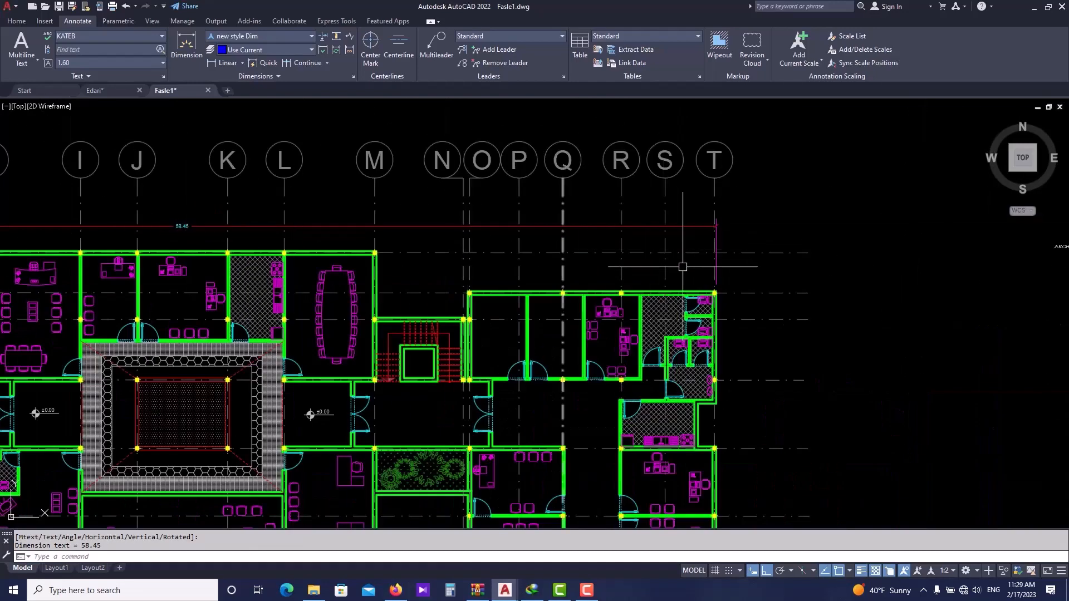
{"action": "middle_click_drag", "start_coordinate": [682, 267], "coordinate": [740, 266]}
{"action": "scroll", "coordinate": [771, 225], "scroll_direction": "down", "scroll_amount": 3}
{"action": "left_click", "coordinate": [431, 229]}
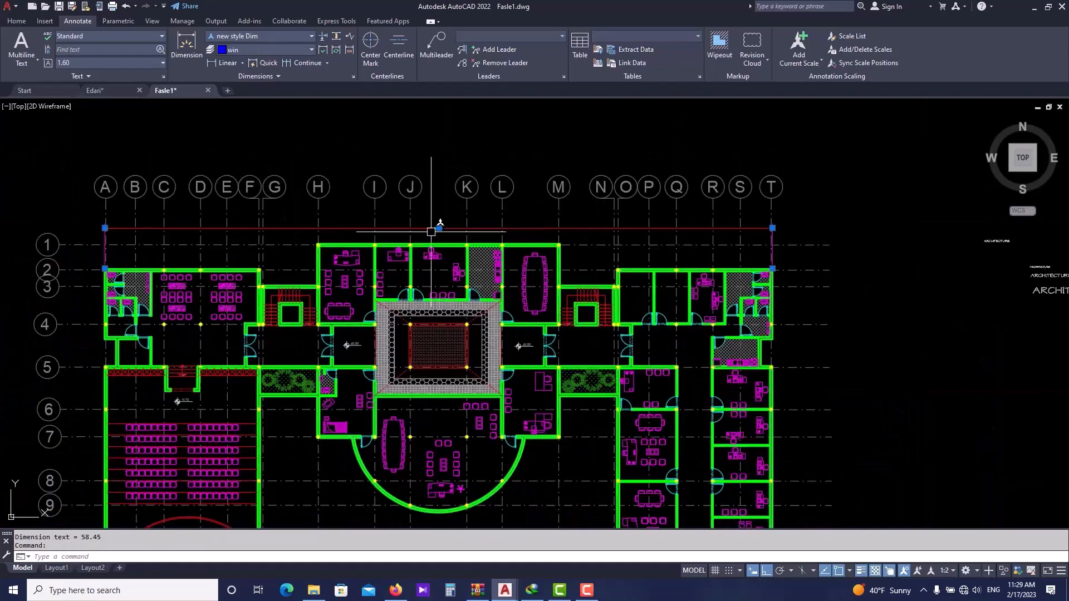
{"action": "scroll", "coordinate": [431, 231], "scroll_direction": "up", "scroll_amount": 4}
{"action": "left_click", "coordinate": [437, 215]}
{"action": "scroll", "coordinate": [438, 283], "scroll_direction": "down", "scroll_amount": 4}
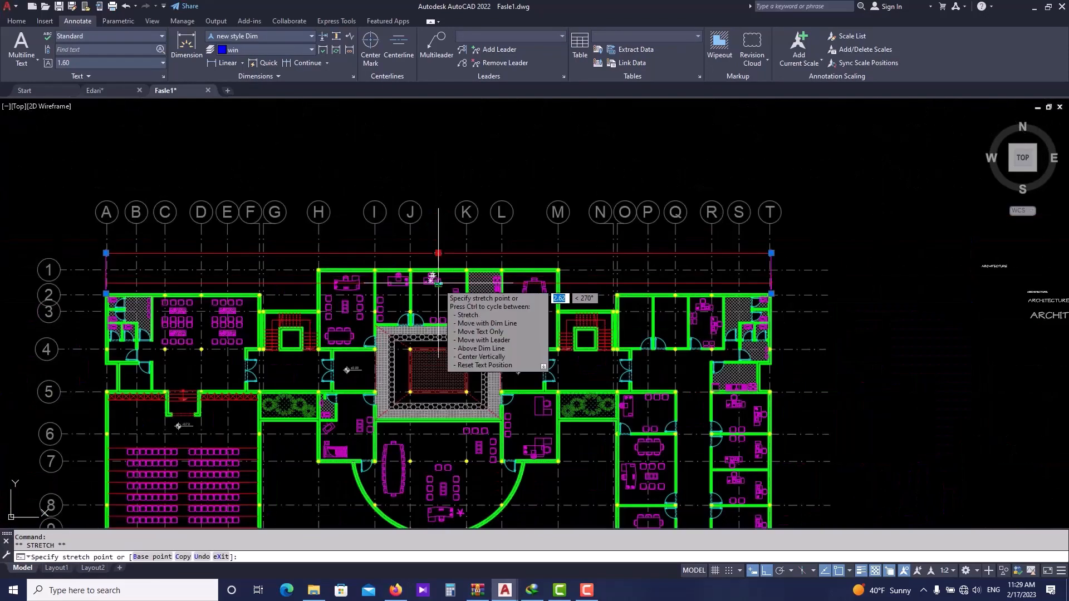
{"action": "scroll", "coordinate": [439, 283], "scroll_direction": "up", "scroll_amount": 4}
{"action": "scroll", "coordinate": [438, 282], "scroll_direction": "up", "scroll_amount": 3}
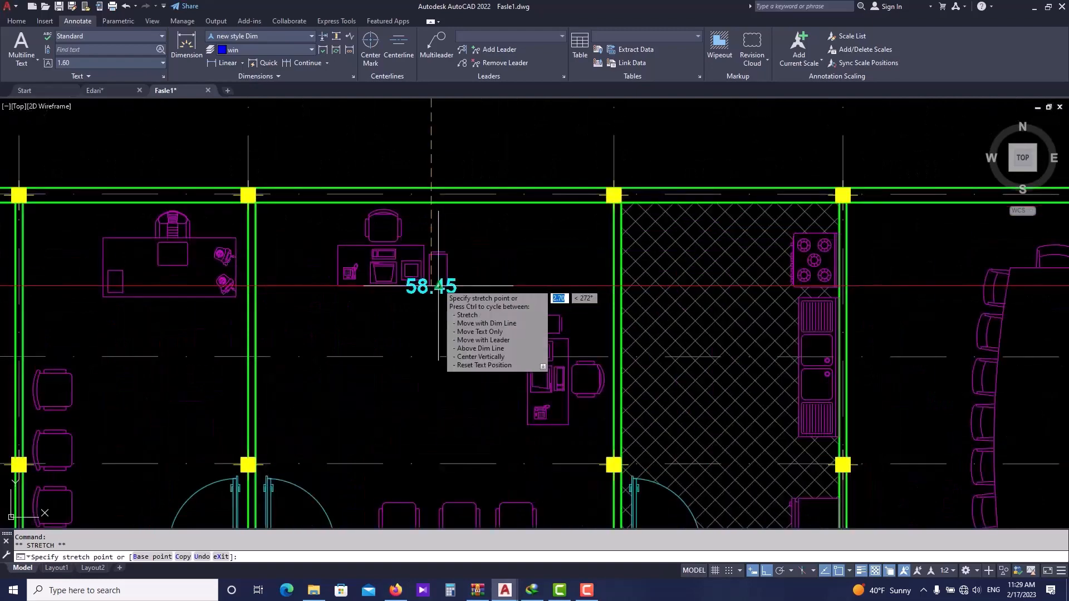
{"action": "key", "text": "Escape"}
{"action": "scroll", "coordinate": [798, 270], "scroll_direction": "down", "scroll_amount": 5}
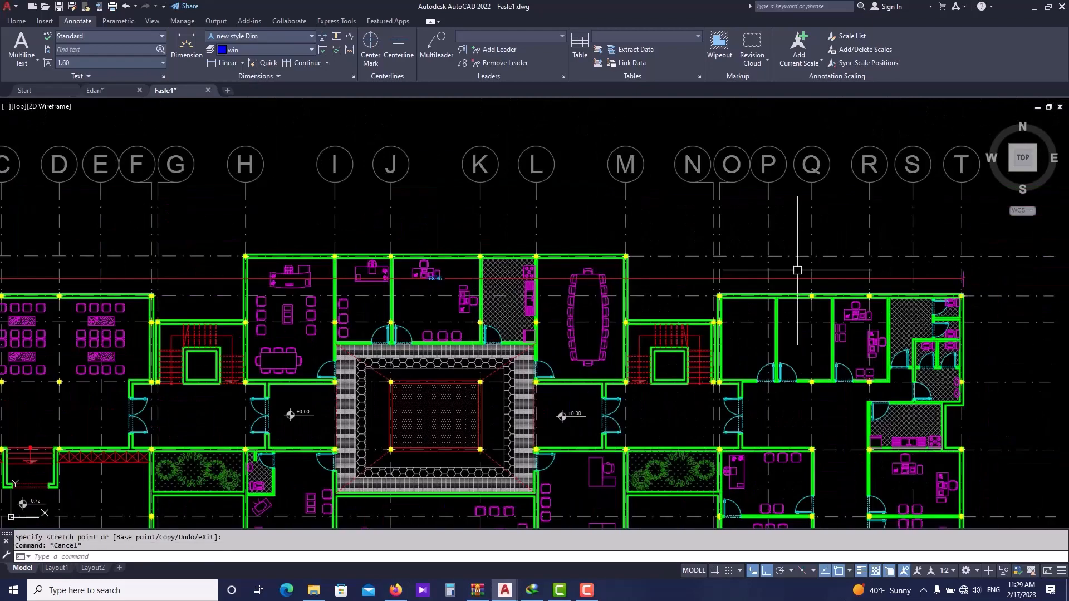
- Try to move the overall top dimension using the MV command
{"action": "left_click", "coordinate": [914, 278]}
{"action": "middle_click_drag", "start_coordinate": [933, 279], "coordinate": [821, 295]}
{"action": "type", "text": "m"}
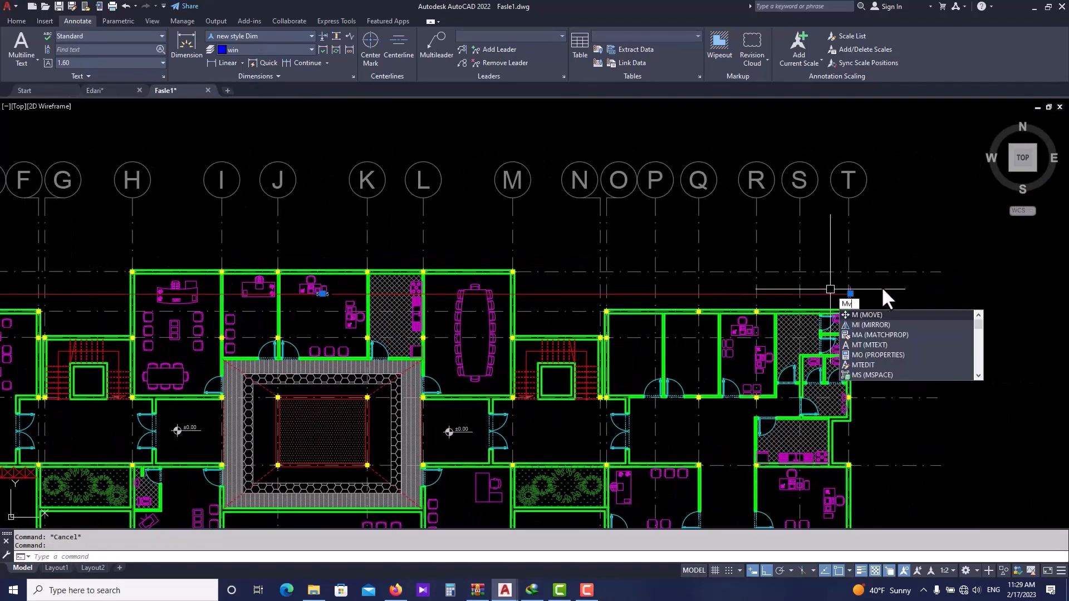
{"action": "type", "text": "v"}
{"action": "scroll", "coordinate": [793, 339], "scroll_direction": "up", "scroll_amount": 5}
{"action": "key", "text": "Return"}
{"action": "key", "text": "Escape"}
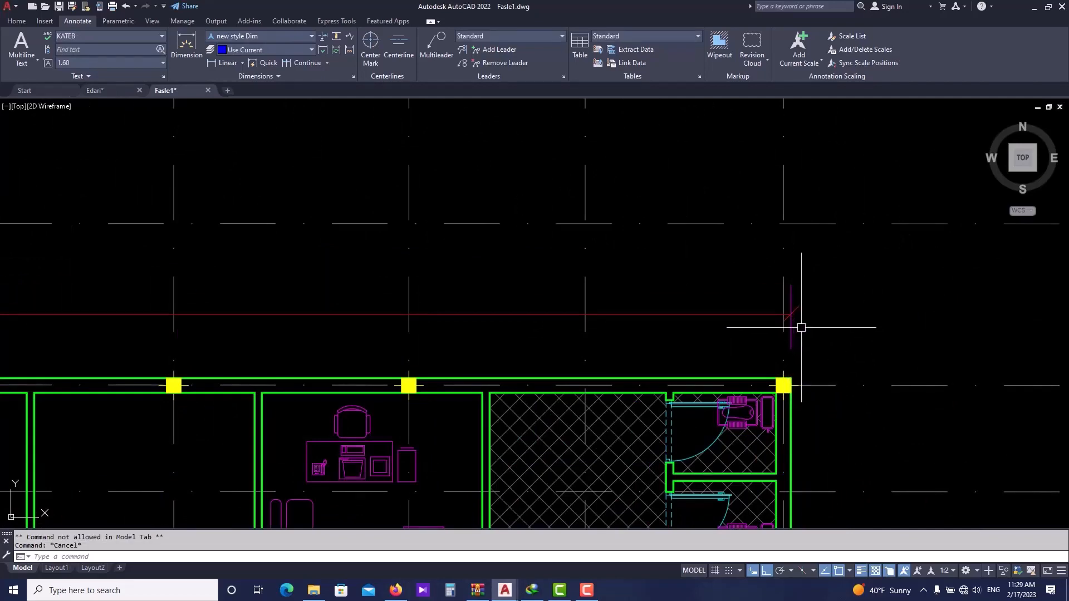
- Move the overall top dimension upward, just below the grid bubbles
{"action": "scroll", "coordinate": [801, 328], "scroll_direction": "down", "scroll_amount": 3}
{"action": "scroll", "coordinate": [835, 325], "scroll_direction": "up", "scroll_amount": 4}
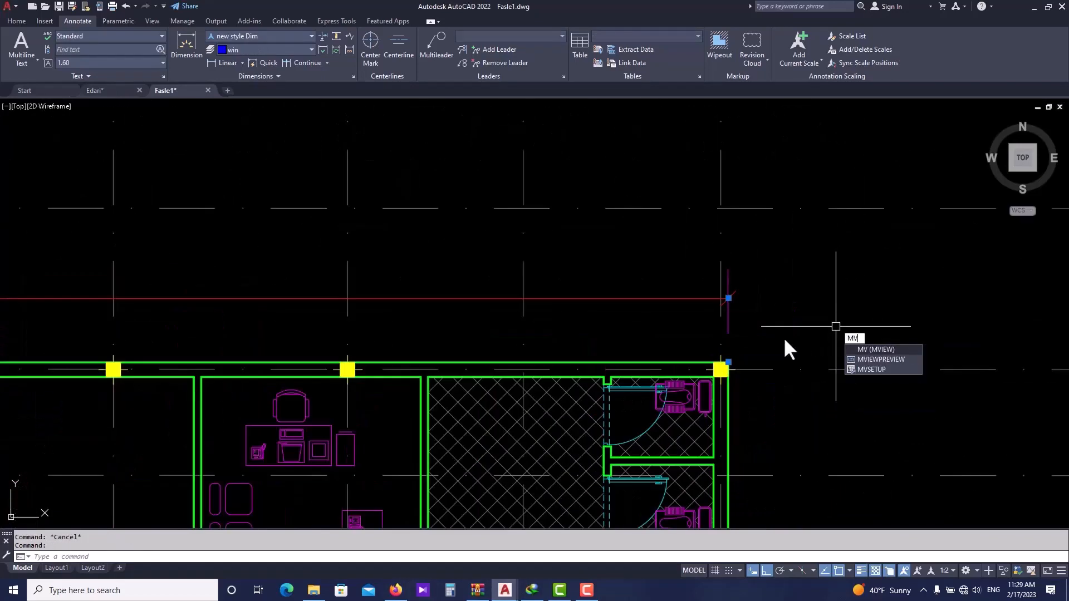
{"action": "left_click", "coordinate": [724, 361]}
{"action": "type", "text": "m"}
{"action": "key", "text": "Return"}
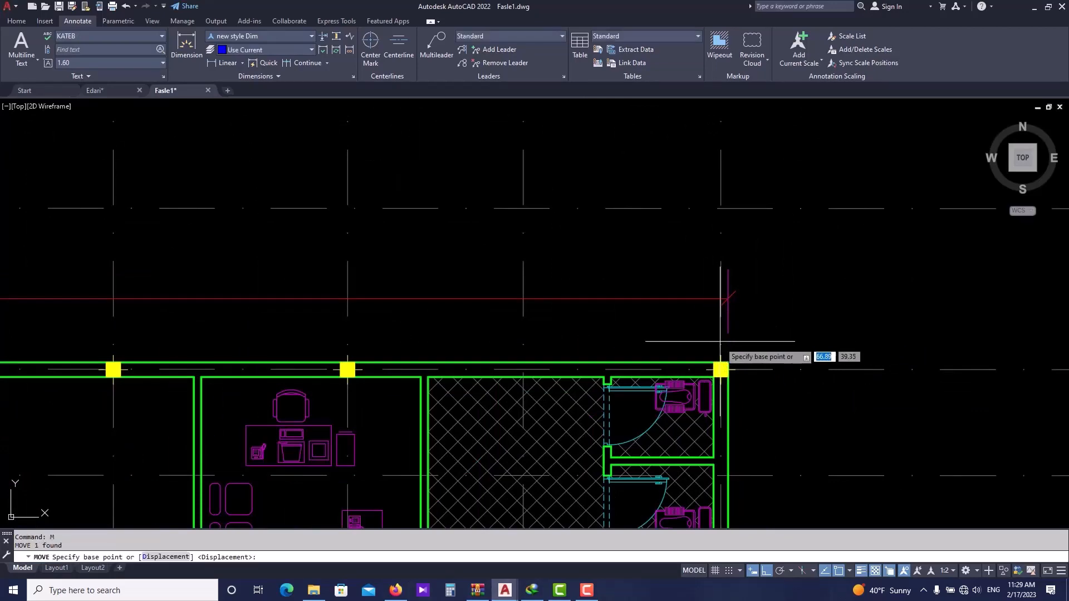
{"action": "left_click", "coordinate": [729, 362]}
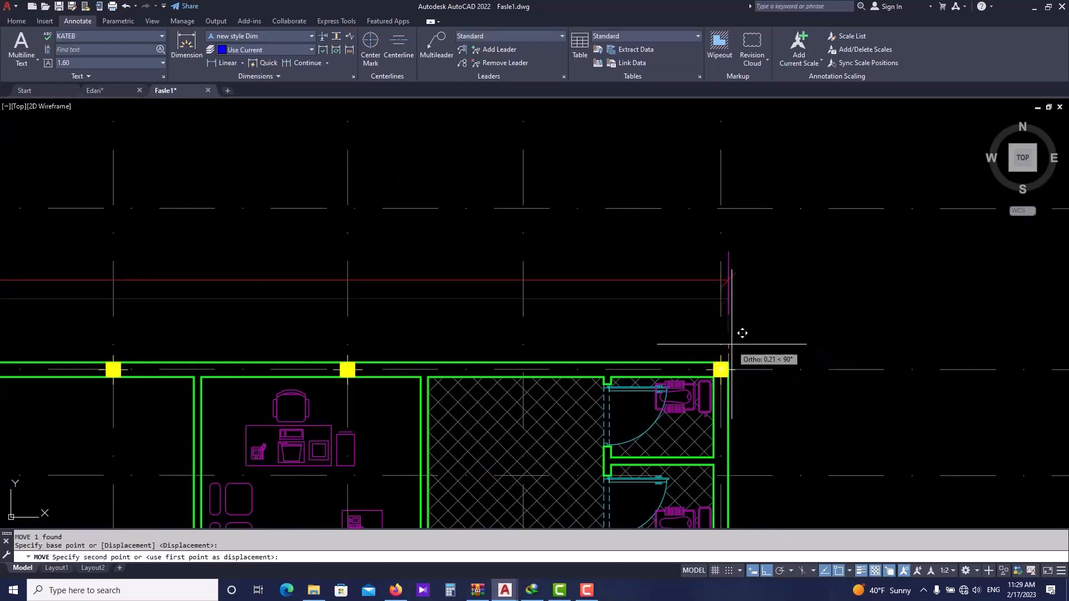
{"action": "scroll", "coordinate": [735, 334], "scroll_direction": "down", "scroll_amount": 3}
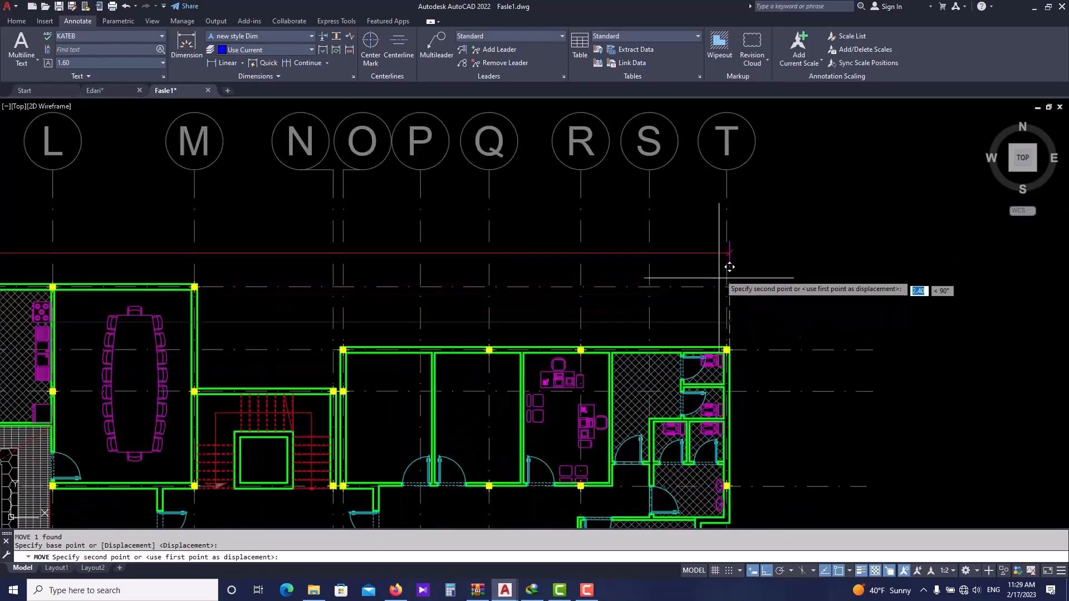
{"action": "left_click", "coordinate": [739, 215]}
{"action": "scroll", "coordinate": [779, 215], "scroll_direction": "down", "scroll_amount": 4}
{"action": "scroll", "coordinate": [462, 225], "scroll_direction": "up", "scroll_amount": 3}
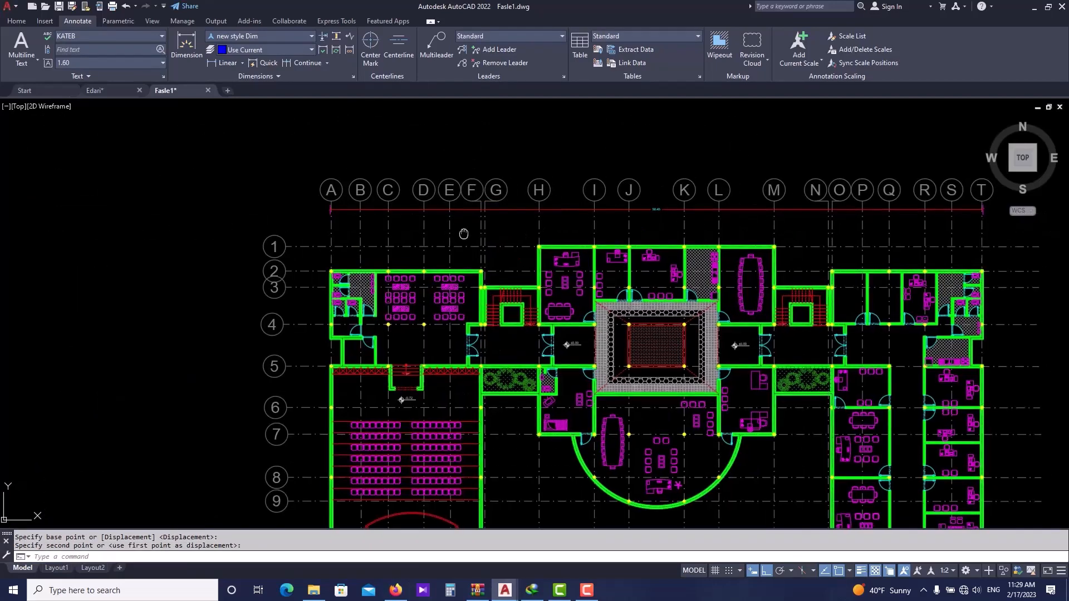
{"action": "left_click", "coordinate": [222, 62]}
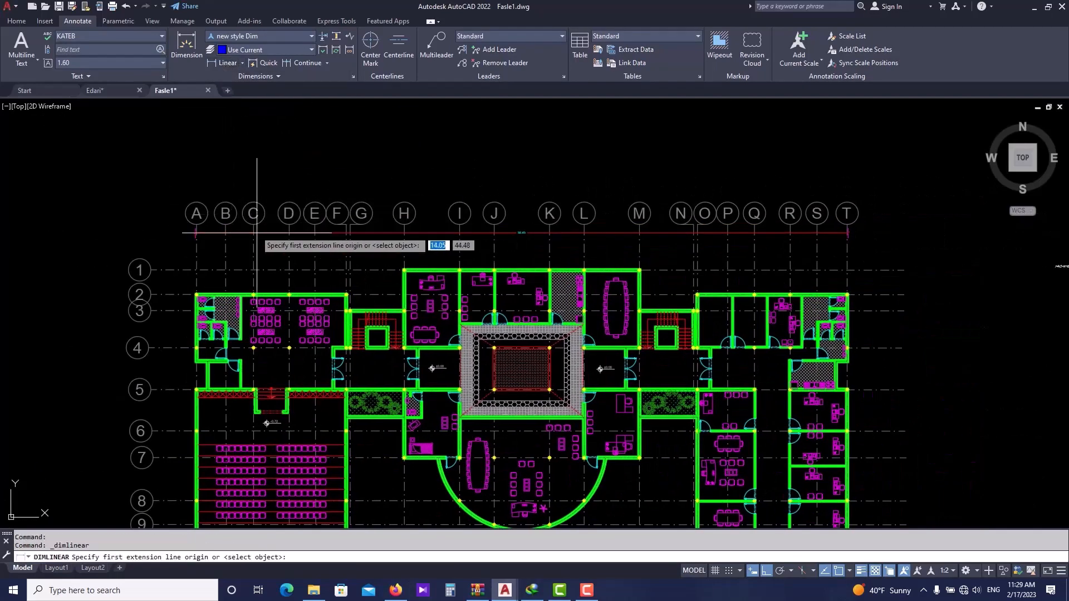
{"action": "scroll", "coordinate": [262, 239], "scroll_direction": "up", "scroll_amount": 5}
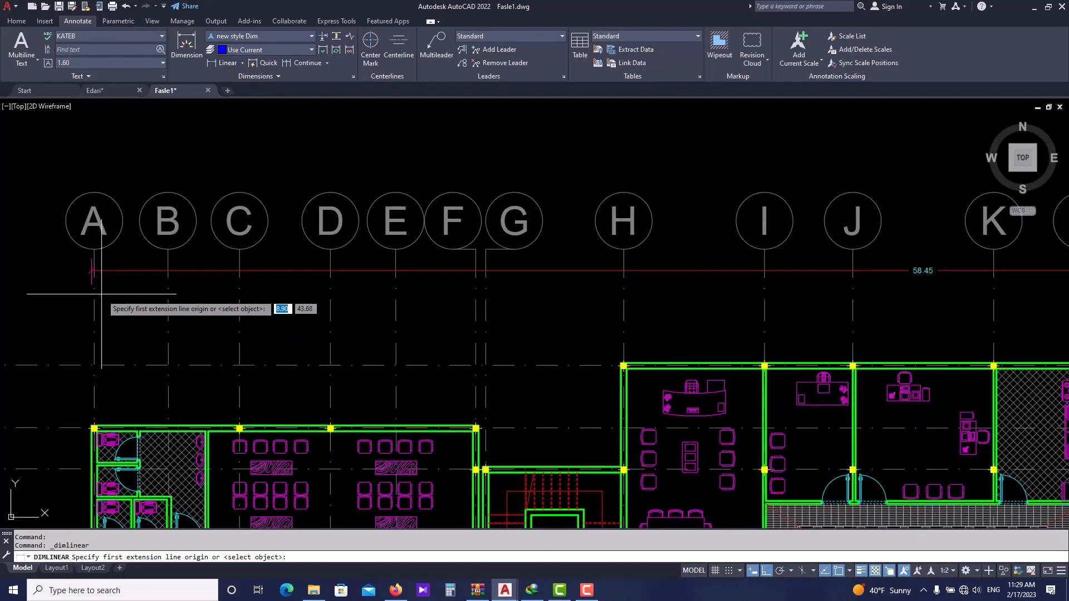
{"action": "scroll", "coordinate": [145, 280], "scroll_direction": "down", "scroll_amount": 5}
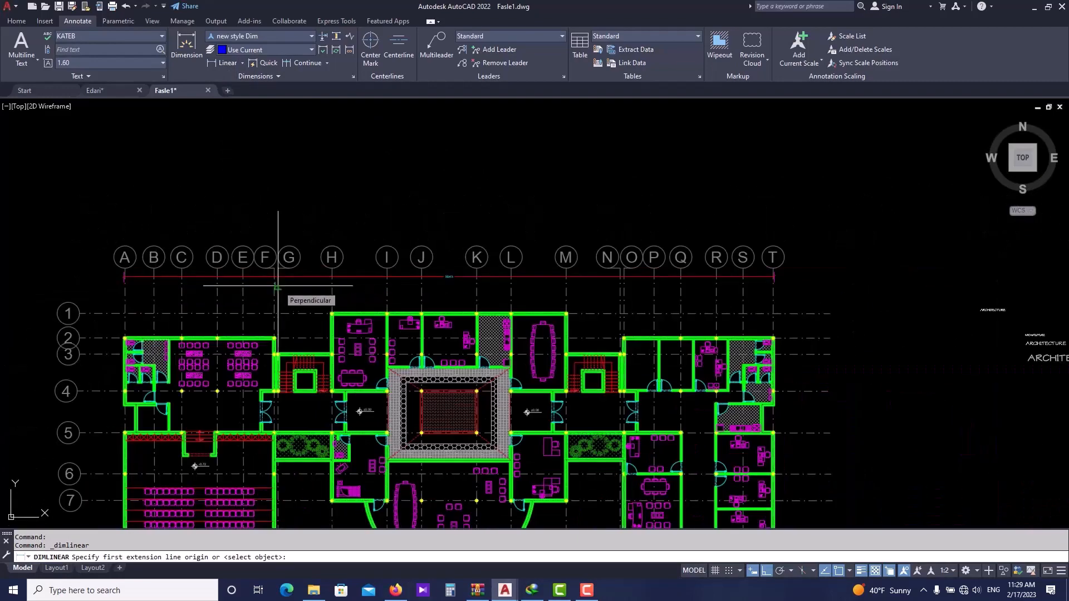
{"action": "key", "text": "Escape"}
- Move the overall top dimension onto the Dim&Axis layer and make Dim&Axis the current layer
{"action": "left_click", "coordinate": [308, 278]}
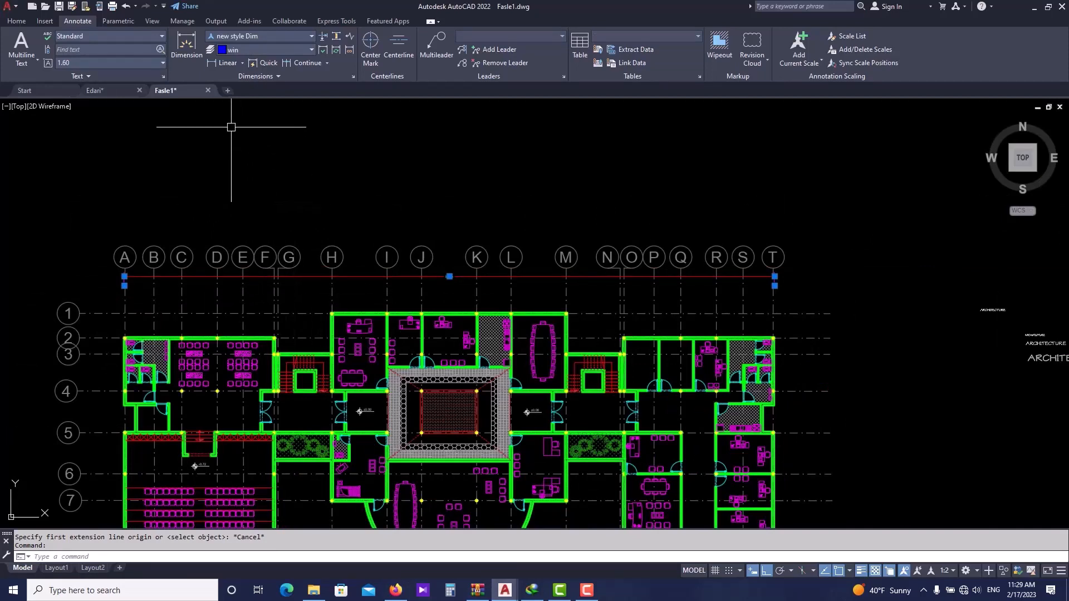
{"action": "left_click", "coordinate": [26, 19]}
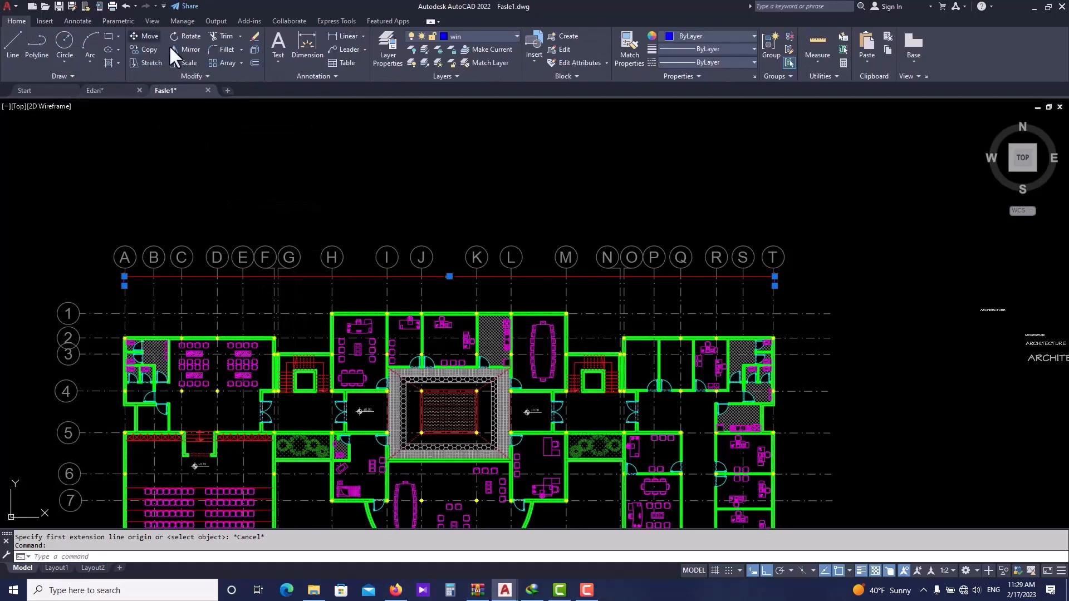
{"action": "left_click", "coordinate": [470, 37]}
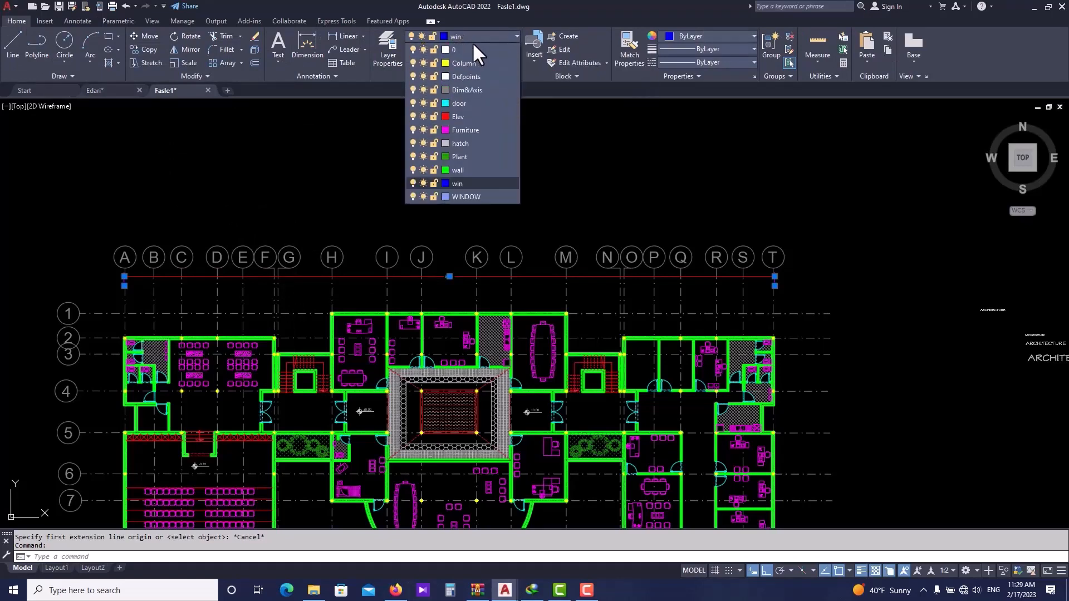
{"action": "left_click", "coordinate": [476, 90]}
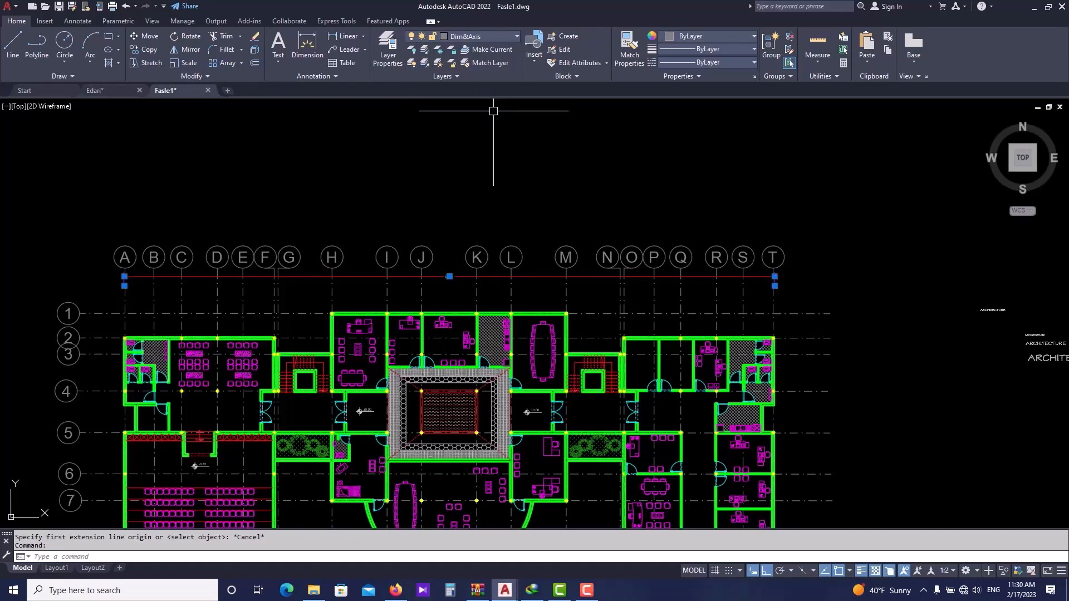
{"action": "key", "text": "Escape"}
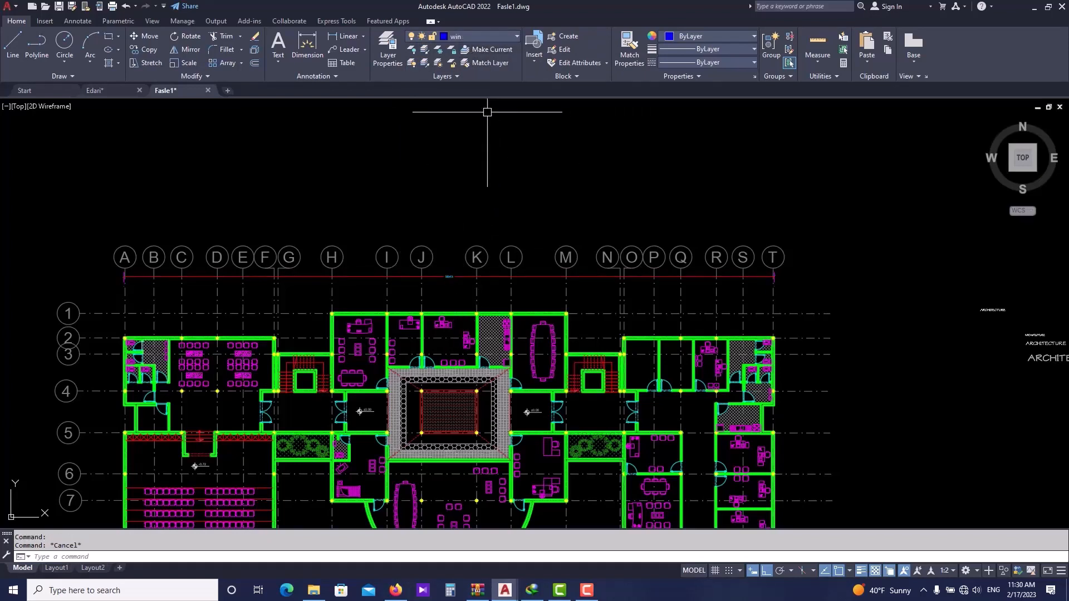
{"action": "left_click", "coordinate": [490, 38]}
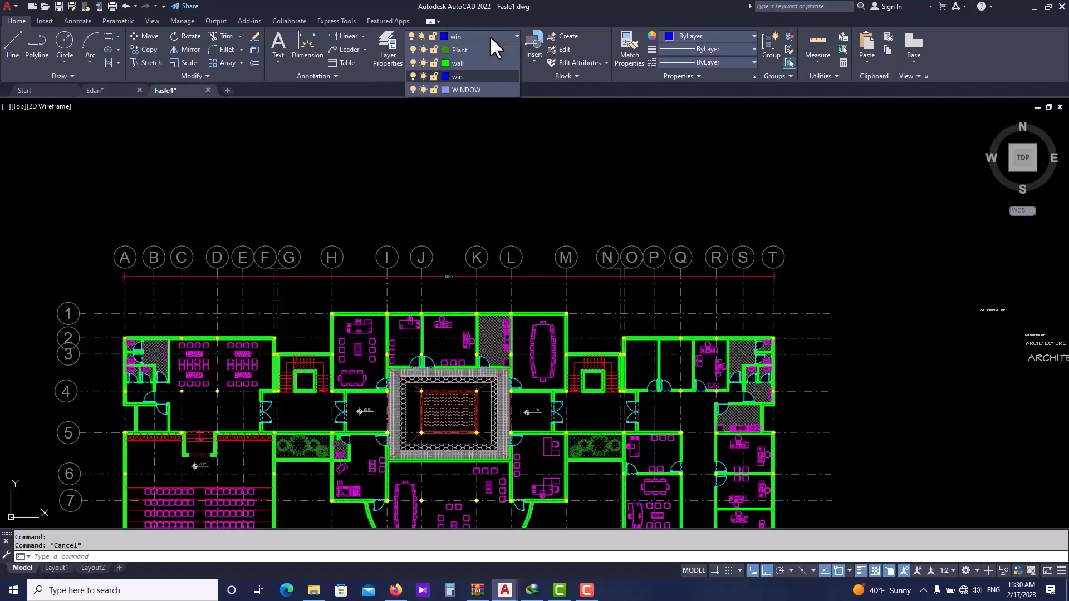
{"action": "left_click", "coordinate": [487, 90]}
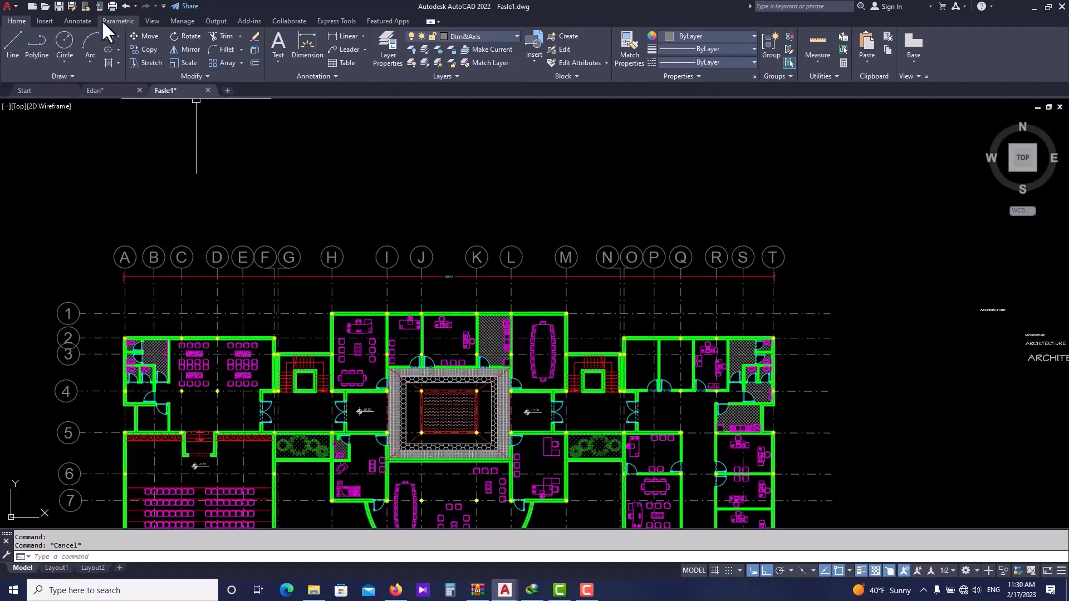
- Add Linear dimensions between grid lines A–B and B–C just below the overall top dimension
{"action": "left_click", "coordinate": [79, 20]}
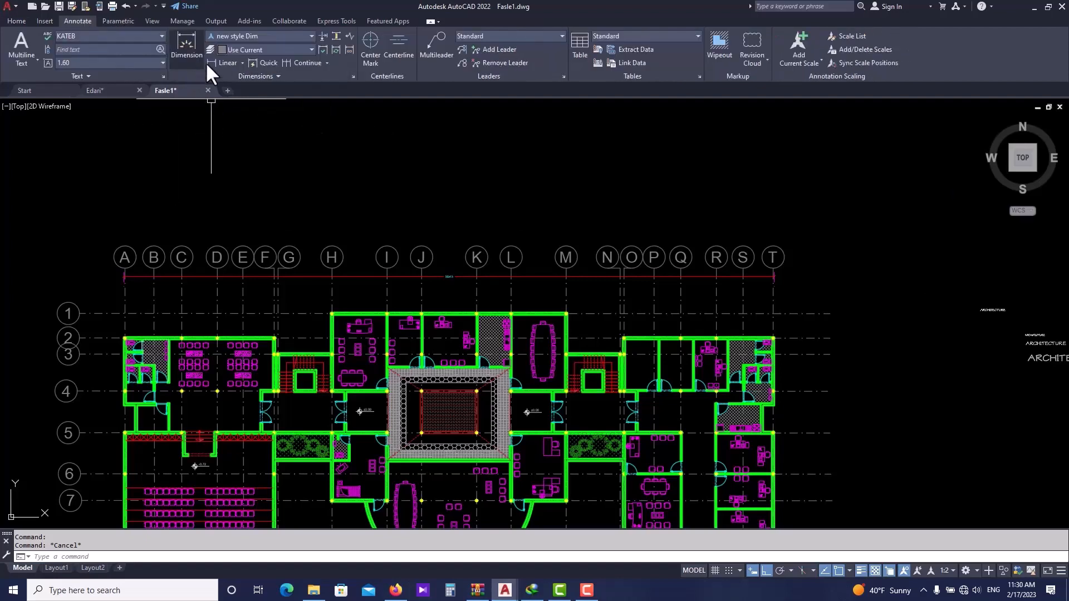
{"action": "left_click", "coordinate": [221, 63]}
{"action": "scroll", "coordinate": [178, 234], "scroll_direction": "up", "scroll_amount": 3}
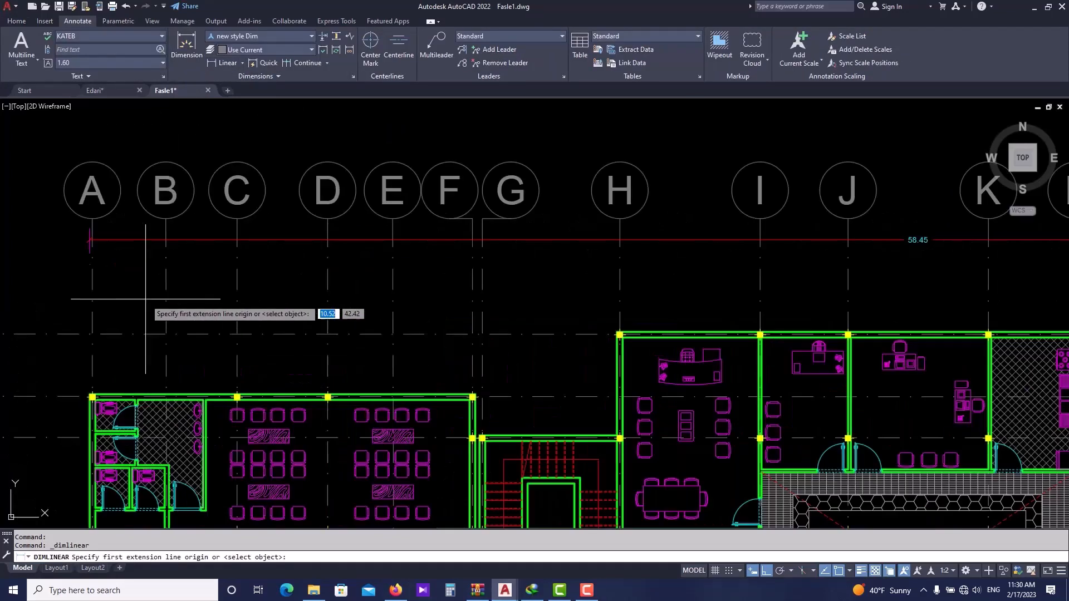
{"action": "scroll", "coordinate": [101, 276], "scroll_direction": "up", "scroll_amount": 2}
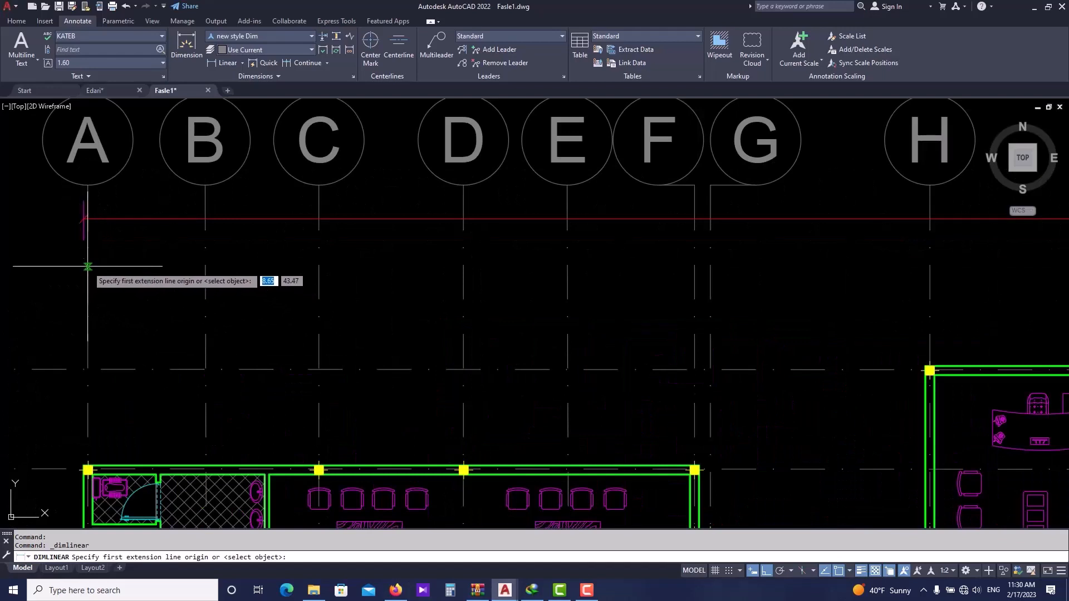
{"action": "left_click", "coordinate": [88, 260]}
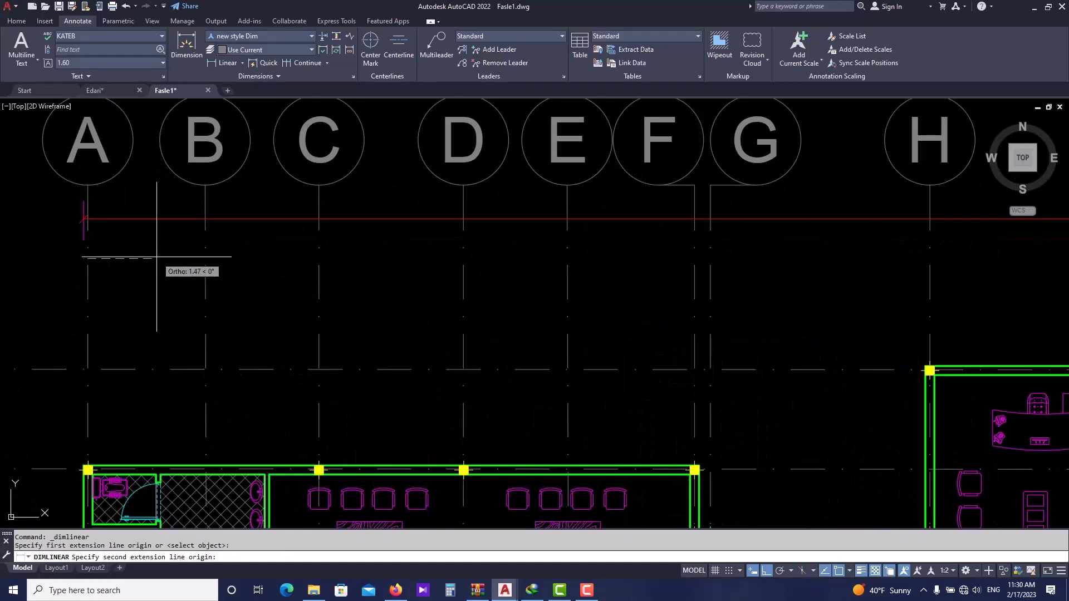
{"action": "left_click", "coordinate": [205, 259]}
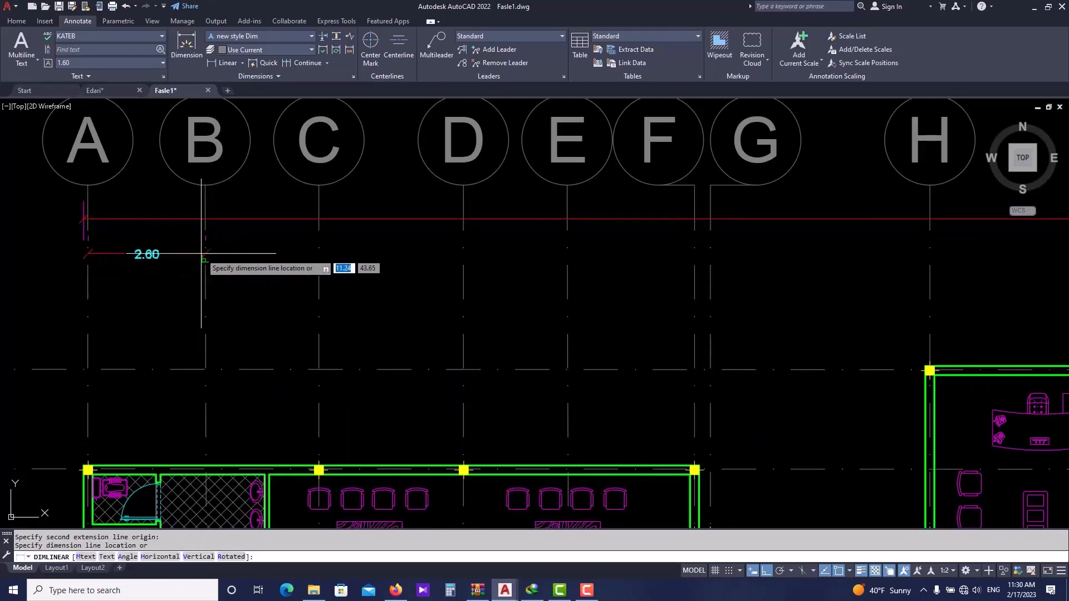
{"action": "left_click", "coordinate": [202, 258]}
{"action": "scroll", "coordinate": [210, 262], "scroll_direction": "up", "scroll_amount": 4}
{"action": "key", "text": "space"}
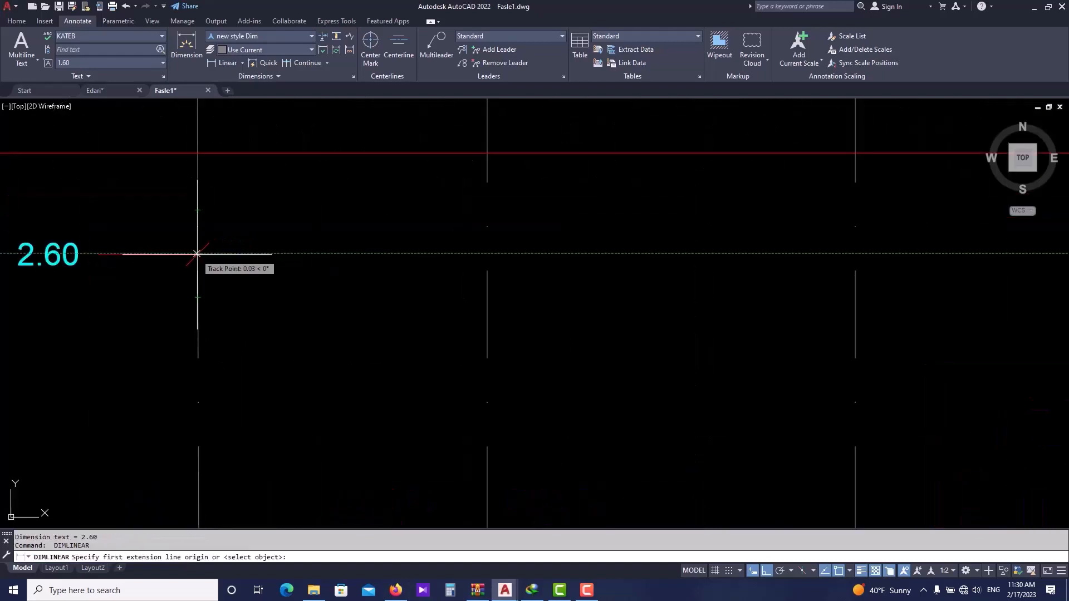
{"action": "left_click", "coordinate": [198, 254]}
{"action": "left_click", "coordinate": [487, 254]}
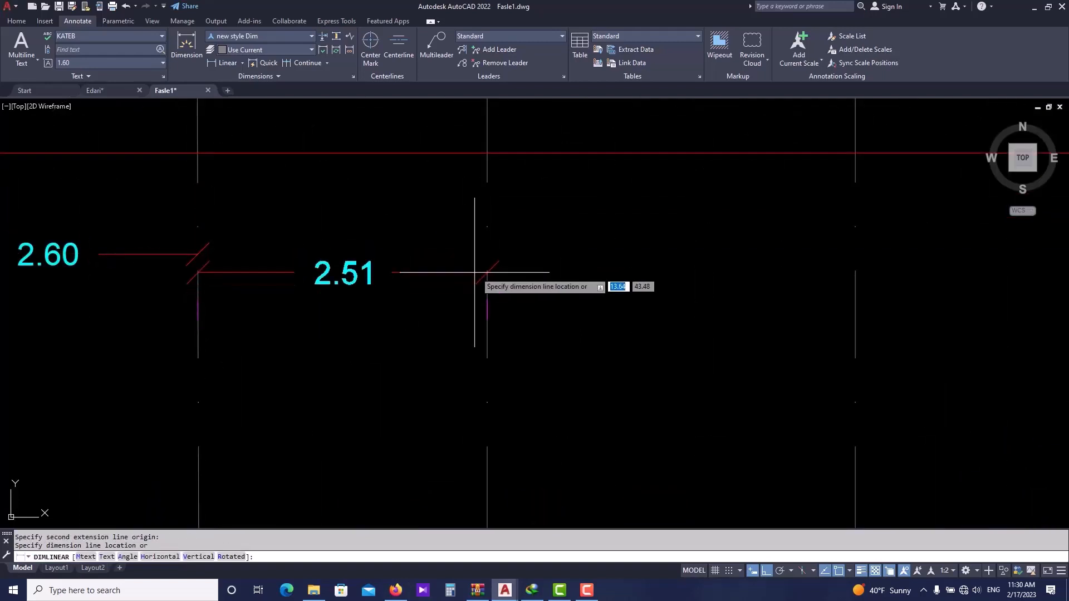
{"action": "left_click", "coordinate": [487, 255]}
- Continue the dimension chain from grid line C along the following grid lines up to G
{"action": "scroll", "coordinate": [342, 299], "scroll_direction": "down", "scroll_amount": 8}
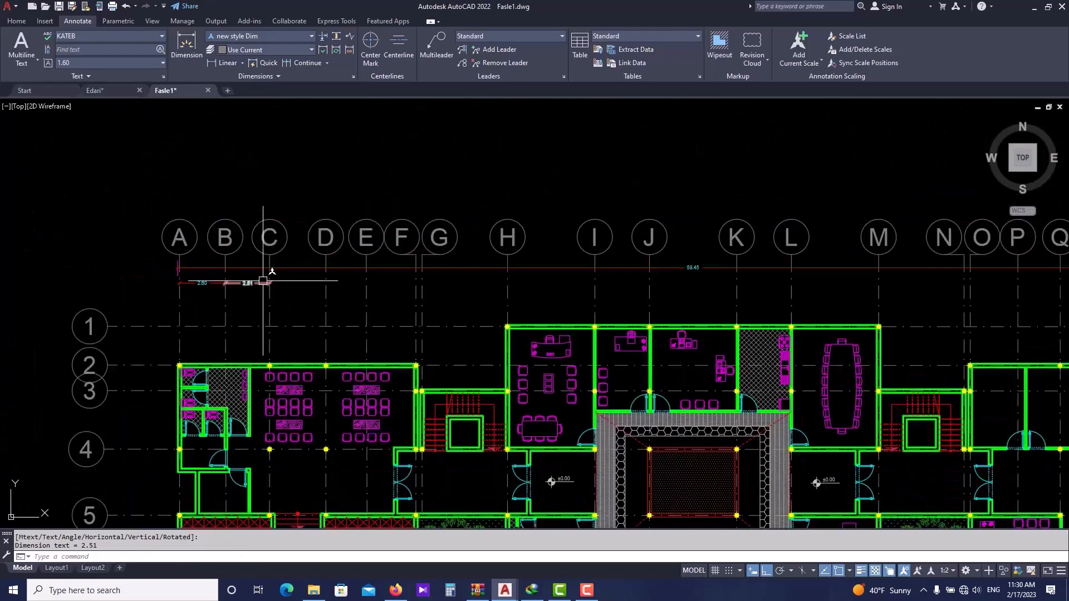
{"action": "middle_click_drag", "start_coordinate": [693, 270], "coordinate": [544, 274]}
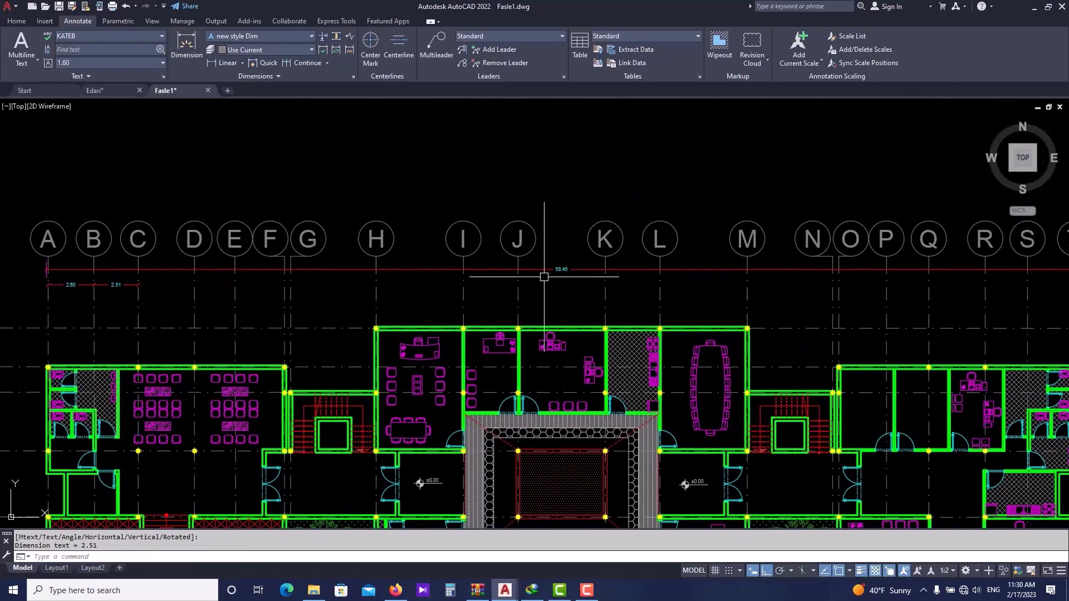
{"action": "scroll", "coordinate": [726, 276], "scroll_direction": "down", "scroll_amount": 2}
{"action": "scroll", "coordinate": [370, 289], "scroll_direction": "up", "scroll_amount": 4}
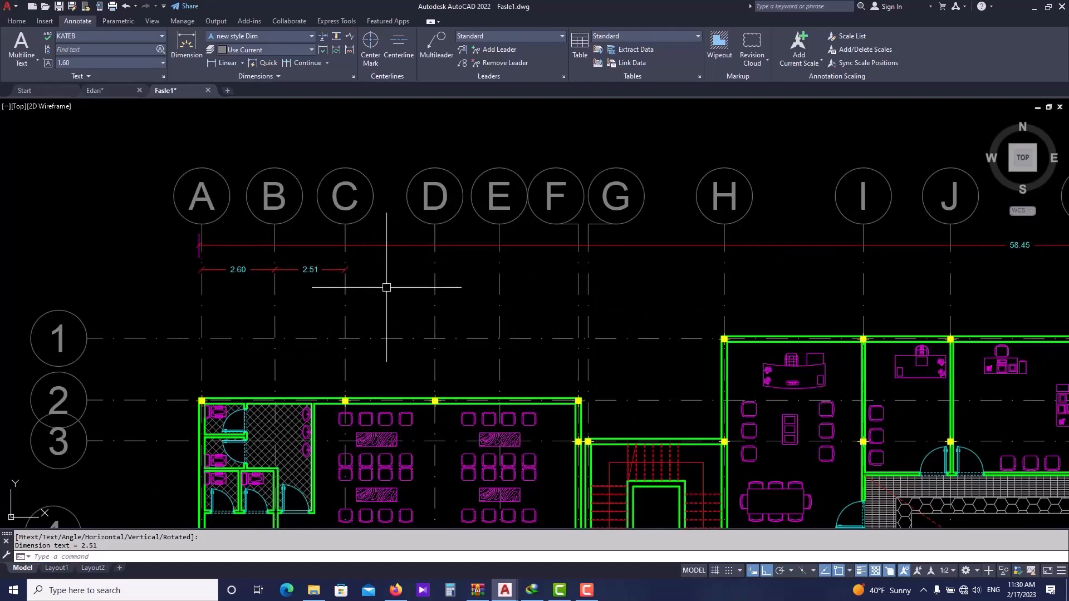
{"action": "left_click", "coordinate": [308, 62]}
{"action": "scroll", "coordinate": [429, 290], "scroll_direction": "up", "scroll_amount": 2}
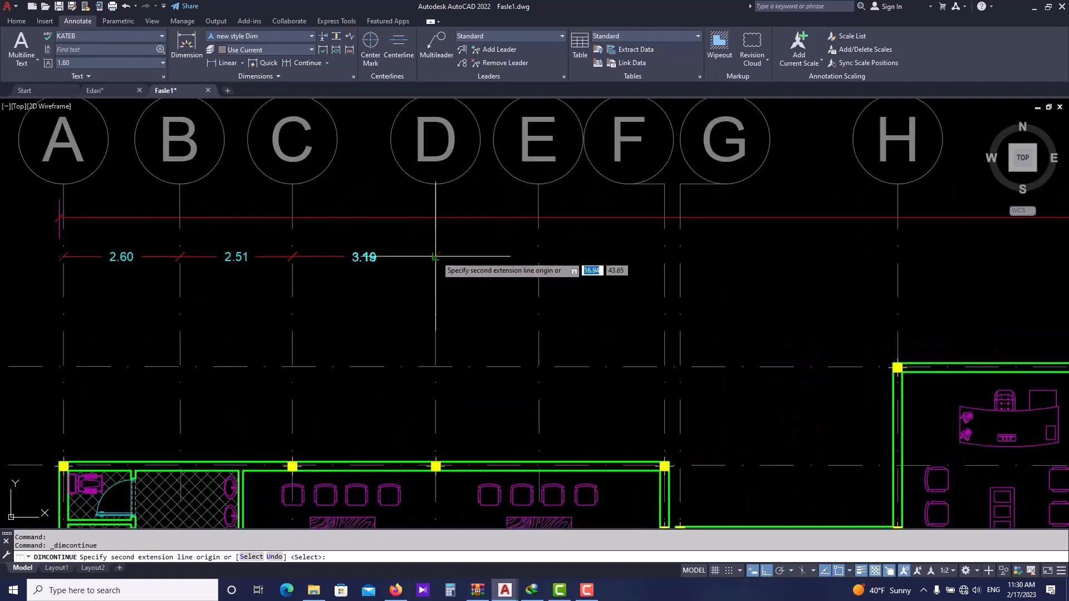
{"action": "left_click", "coordinate": [433, 279]}
{"action": "middle_click_drag", "start_coordinate": [622, 280], "coordinate": [553, 276]}
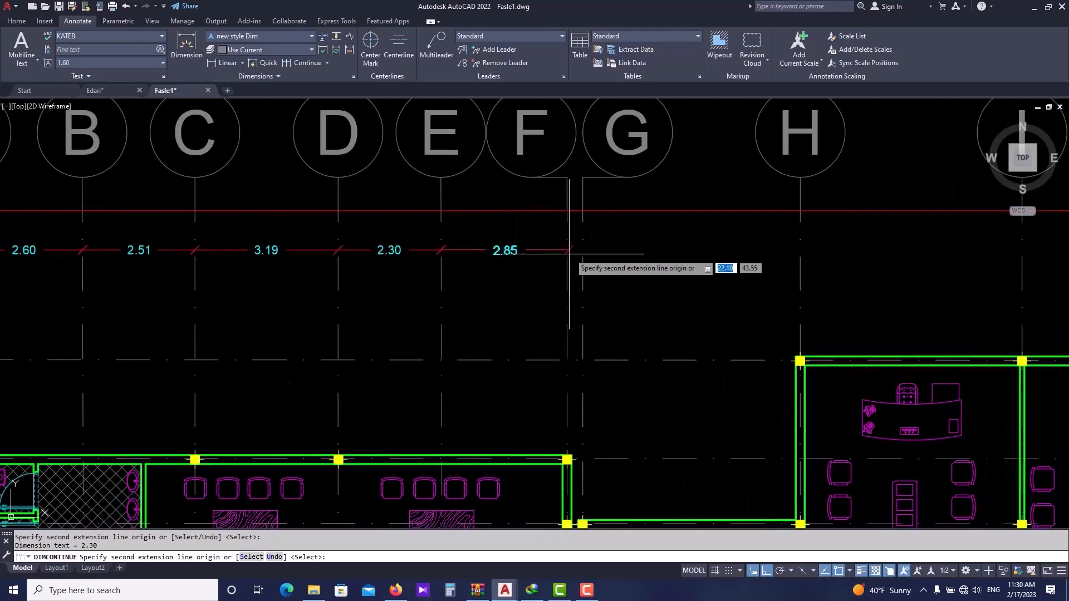
{"action": "left_click", "coordinate": [582, 250]}
{"action": "middle_click_drag", "start_coordinate": [798, 251], "coordinate": [559, 246]}
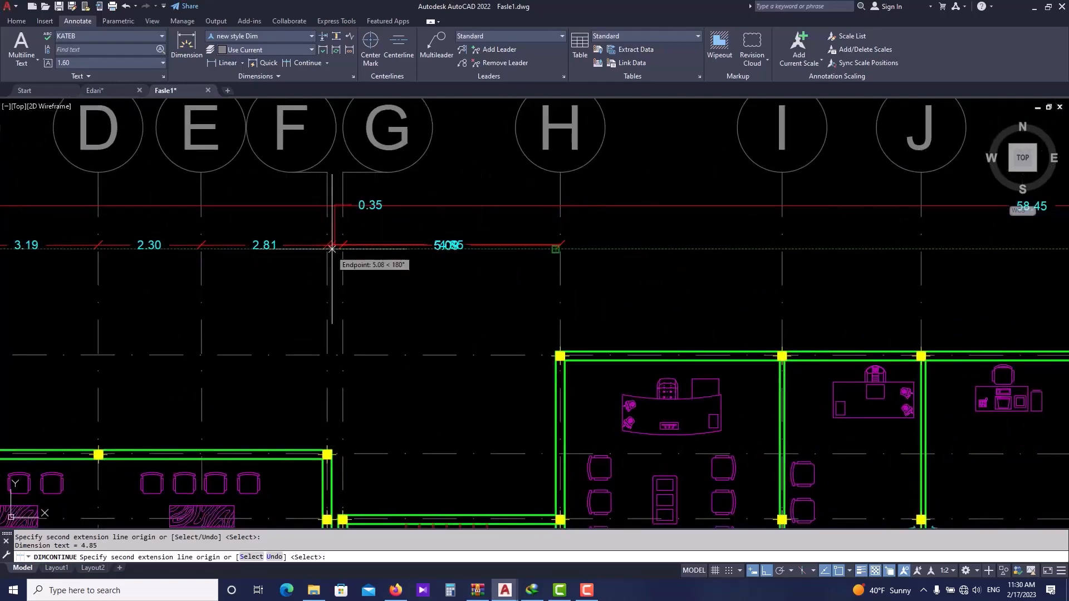
{"action": "scroll", "coordinate": [332, 248], "scroll_direction": "up", "scroll_amount": 2}
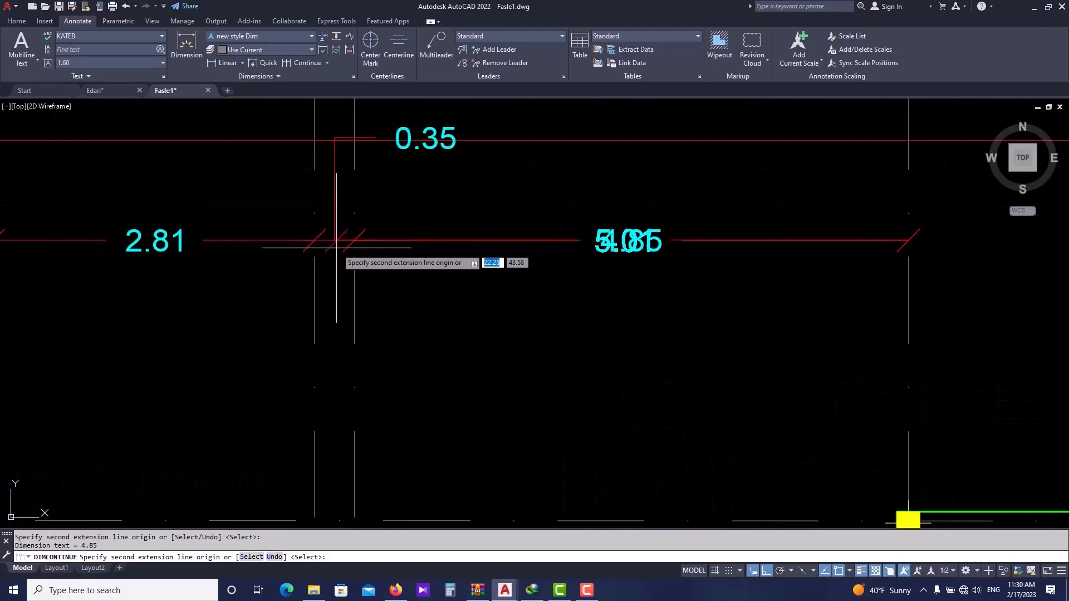
{"action": "scroll", "coordinate": [324, 245], "scroll_direction": "down", "scroll_amount": 1}
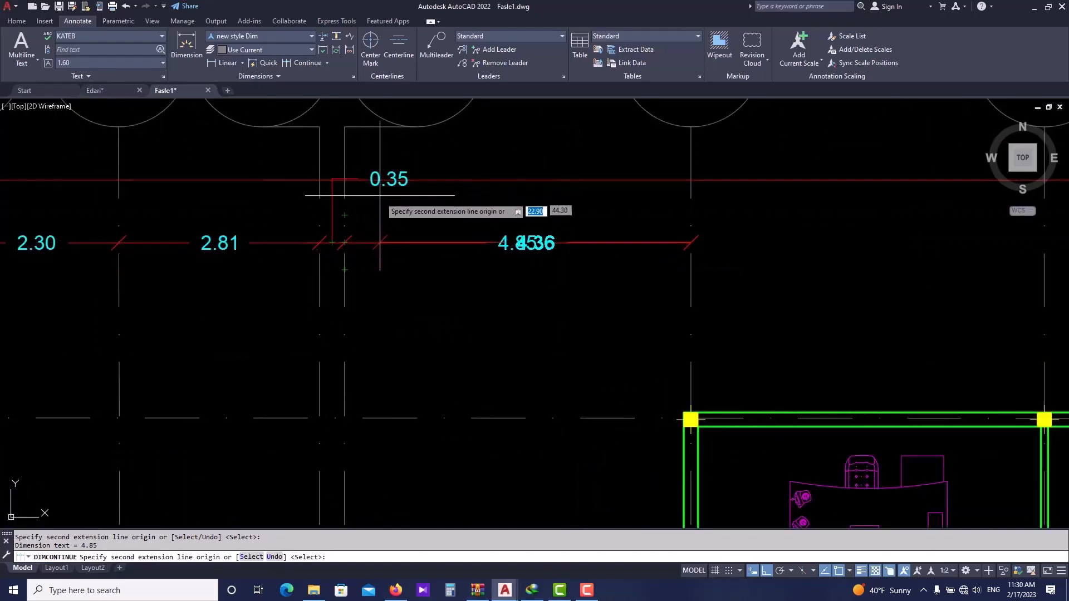
{"action": "scroll", "coordinate": [378, 229], "scroll_direction": "down", "scroll_amount": 2}
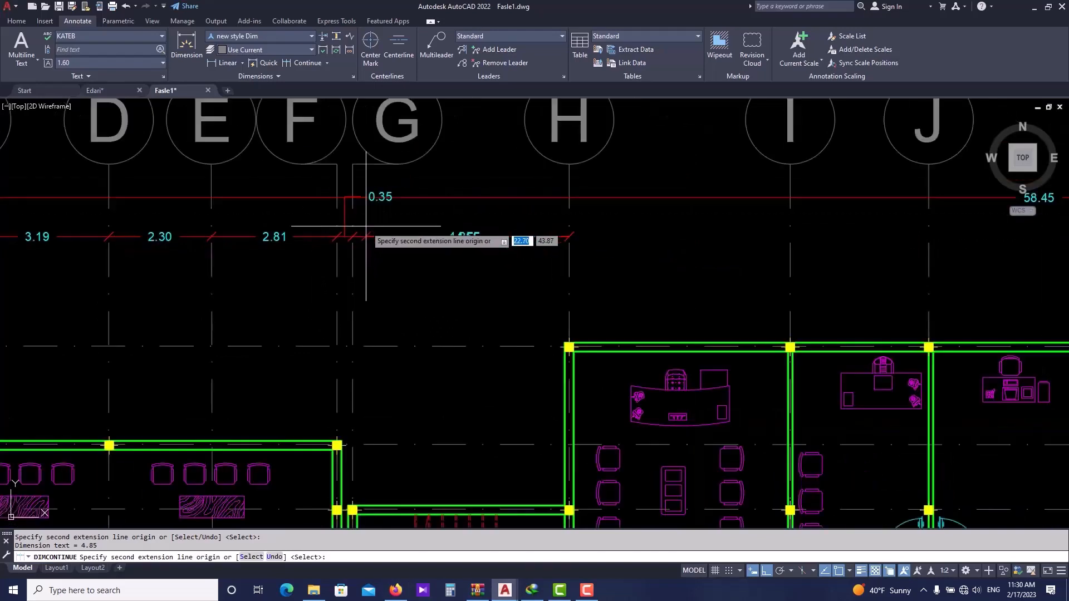
{"action": "middle_click_drag", "start_coordinate": [591, 238], "coordinate": [453, 238]}
- Continue the dimension chain from grid line G across the remaining grid lines up to N, then exit
{"action": "scroll", "coordinate": [469, 235], "scroll_direction": "up", "scroll_amount": 1}
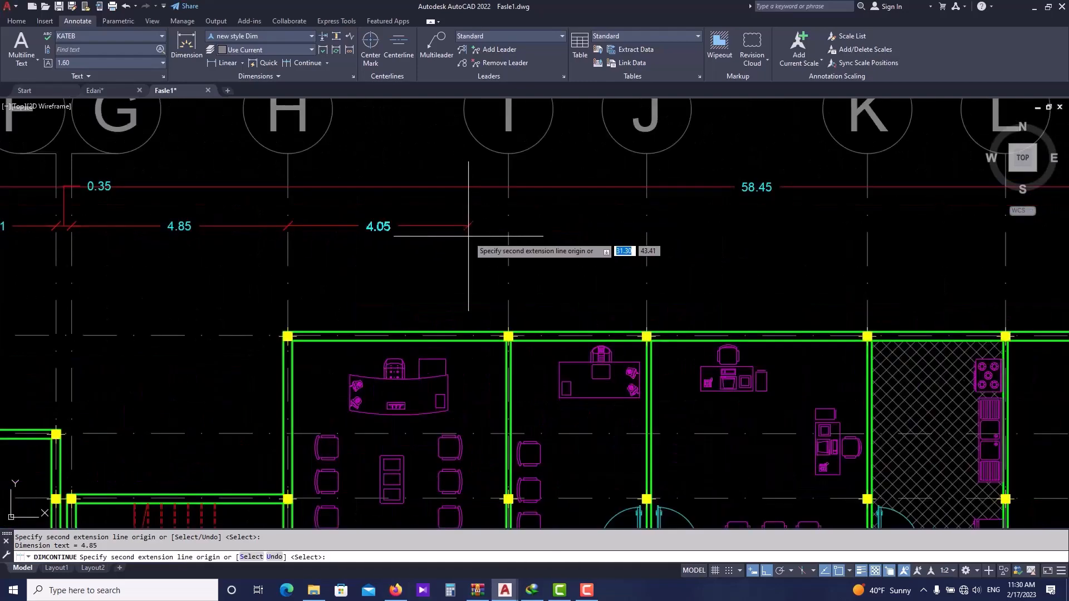
{"action": "left_click", "coordinate": [508, 226]}
{"action": "middle_click_drag", "start_coordinate": [607, 247], "coordinate": [477, 244]}
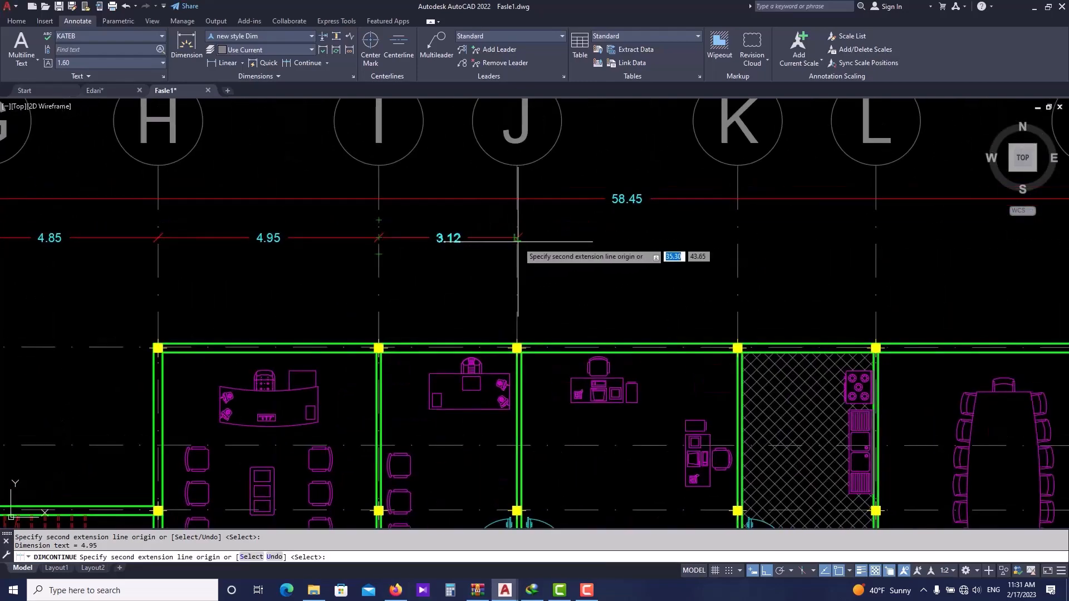
{"action": "left_click", "coordinate": [515, 240]}
{"action": "scroll", "coordinate": [518, 239], "scroll_direction": "down", "scroll_amount": 1}
{"action": "middle_click_drag", "start_coordinate": [606, 259], "coordinate": [485, 259]}
{"action": "left_click", "coordinate": [539, 245]}
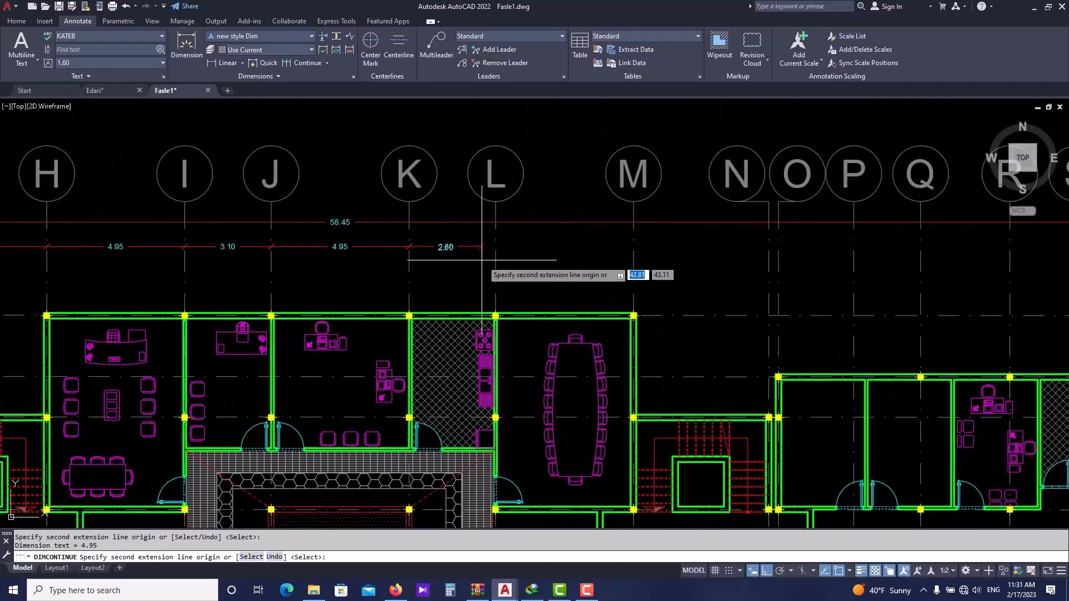
{"action": "left_click", "coordinate": [496, 247]}
{"action": "left_click", "coordinate": [633, 247]}
{"action": "middle_click_drag", "start_coordinate": [634, 247], "coordinate": [411, 254]}
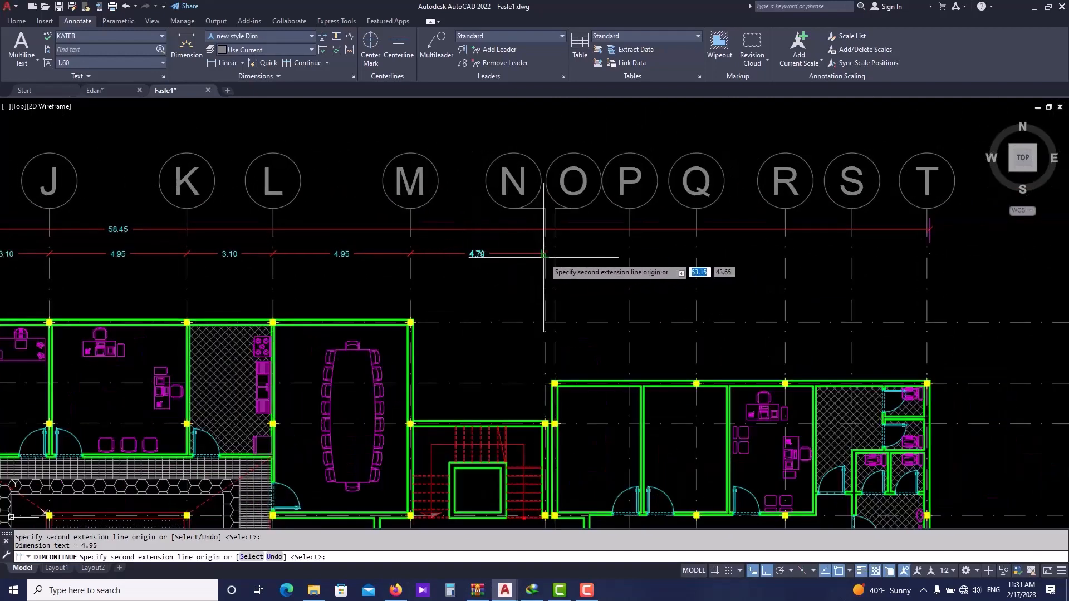
{"action": "left_click", "coordinate": [544, 255]}
{"action": "scroll", "coordinate": [537, 257], "scroll_direction": "down", "scroll_amount": 2}
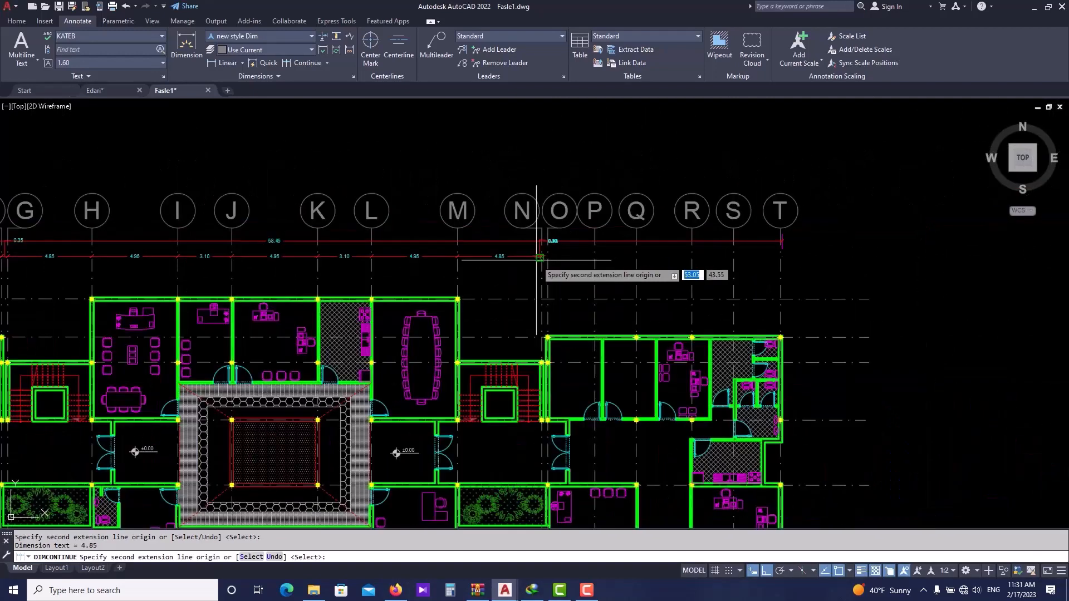
{"action": "key", "text": "Escape"}
- Try to Quick Dimension all grid lines with a continuous chain above the plan, then undo it
{"action": "scroll", "coordinate": [436, 287], "scroll_direction": "down", "scroll_amount": 2}
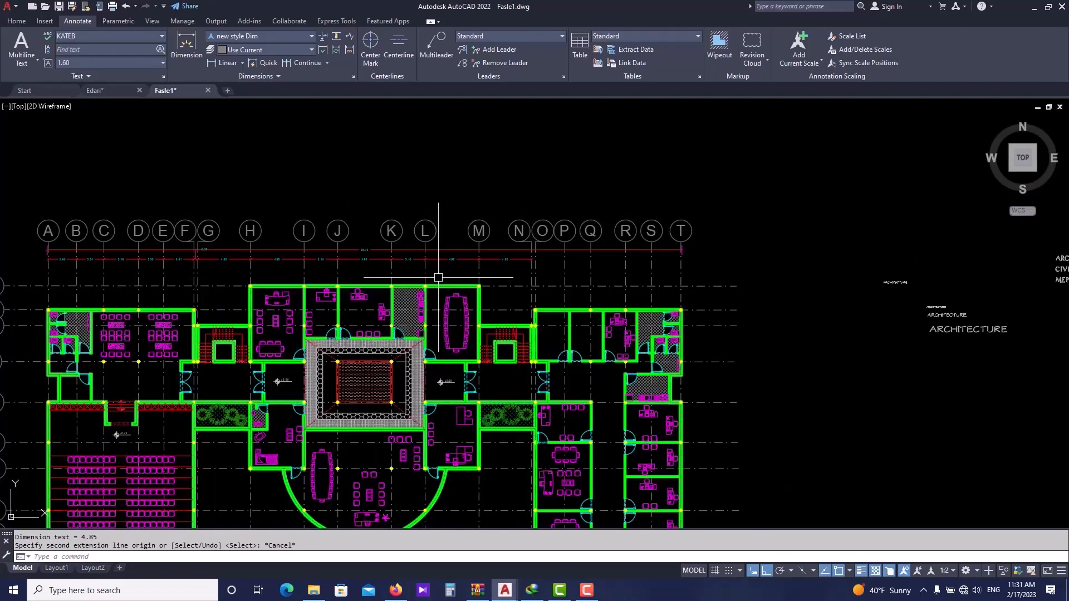
{"action": "middle_click_drag", "start_coordinate": [366, 261], "coordinate": [378, 258]}
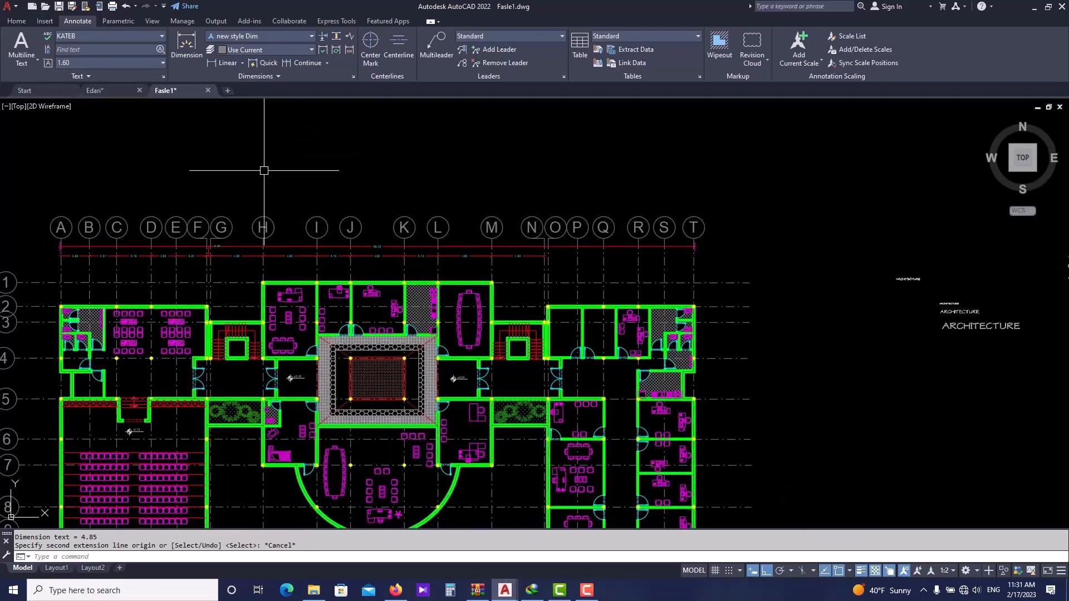
{"action": "left_click", "coordinate": [270, 60]}
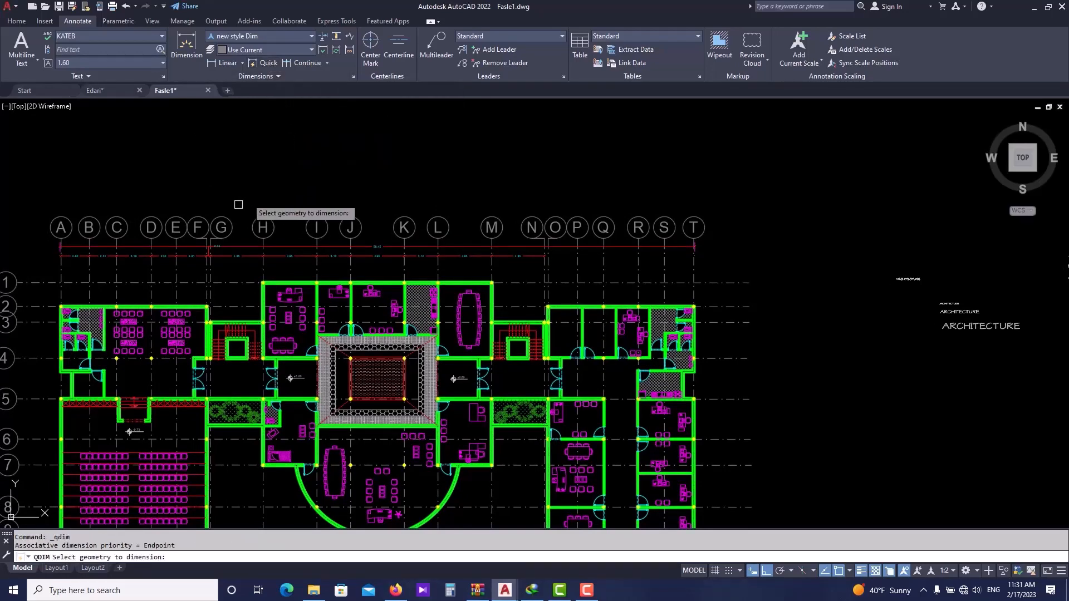
{"action": "scroll", "coordinate": [64, 263], "scroll_direction": "up", "scroll_amount": 2}
{"action": "scroll", "coordinate": [448, 269], "scroll_direction": "down", "scroll_amount": 2}
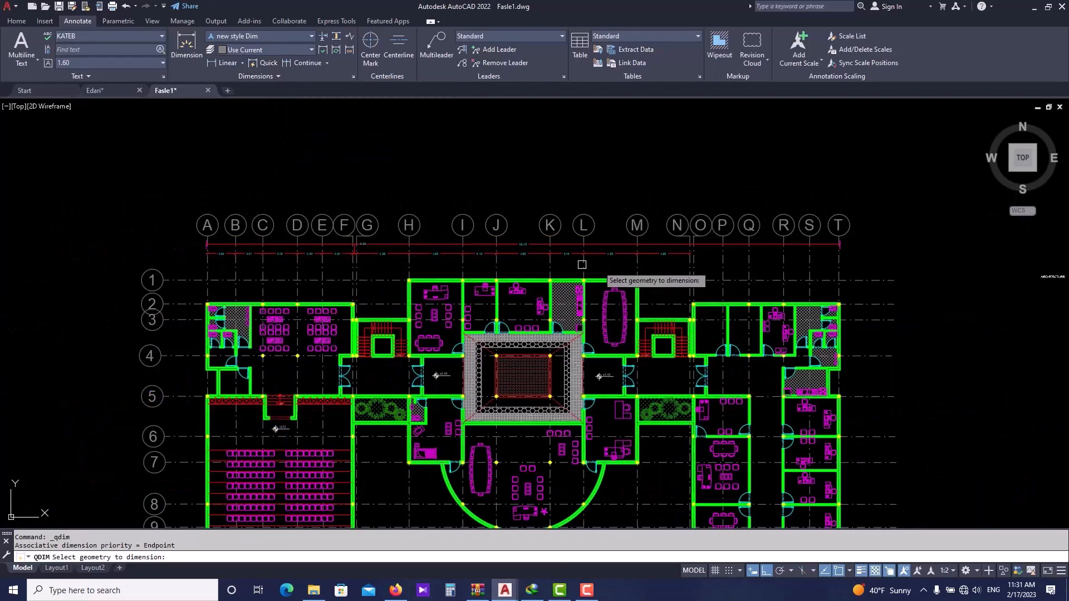
{"action": "left_click", "coordinate": [863, 266]}
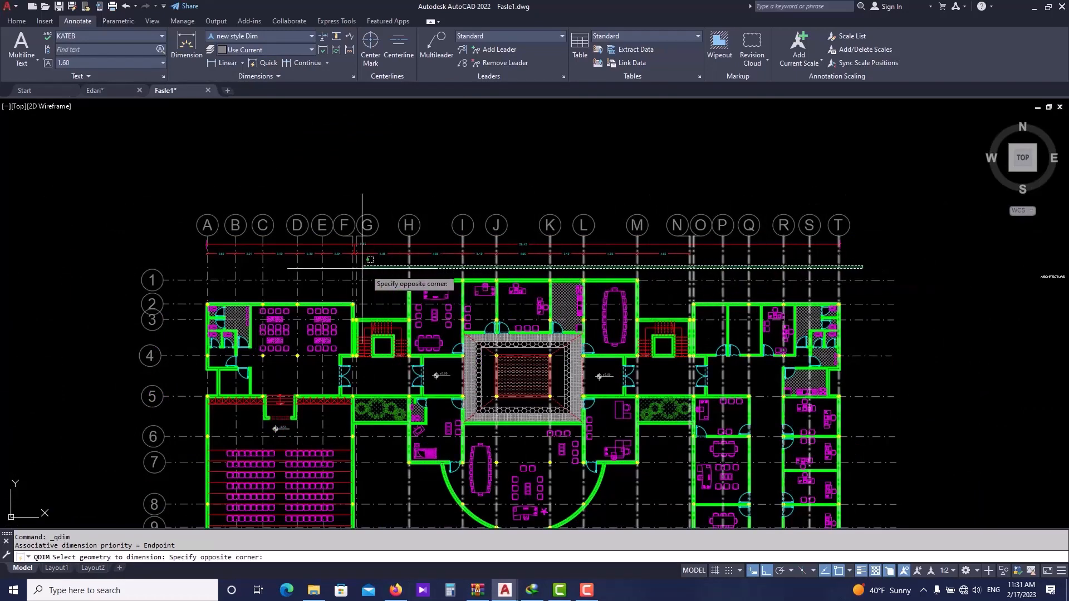
{"action": "left_click", "coordinate": [199, 268]}
{"action": "key", "text": "Return"}
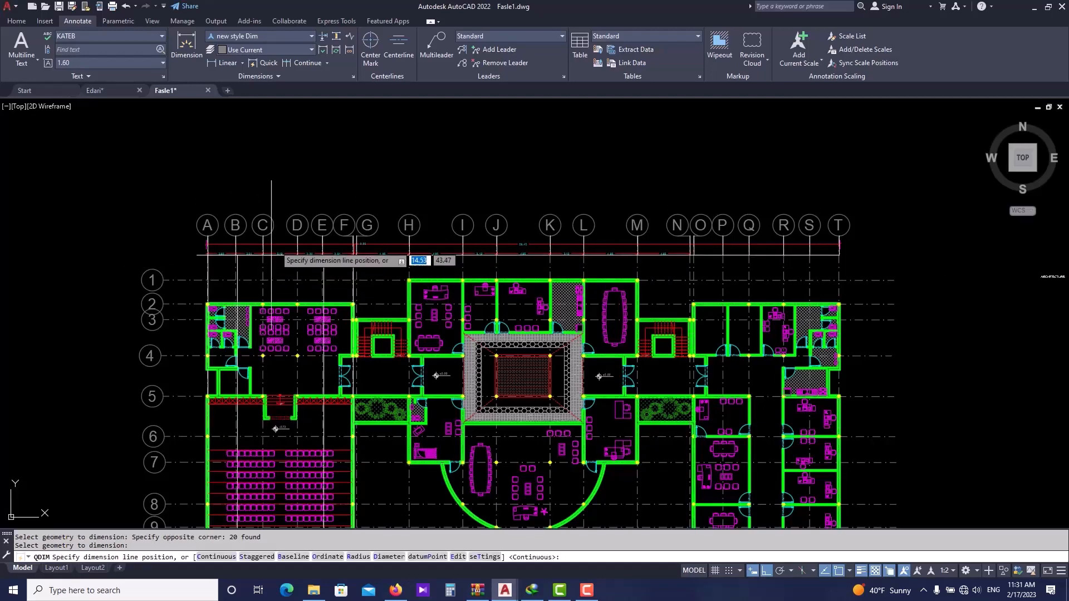
{"action": "scroll", "coordinate": [301, 264], "scroll_direction": "up", "scroll_amount": 1}
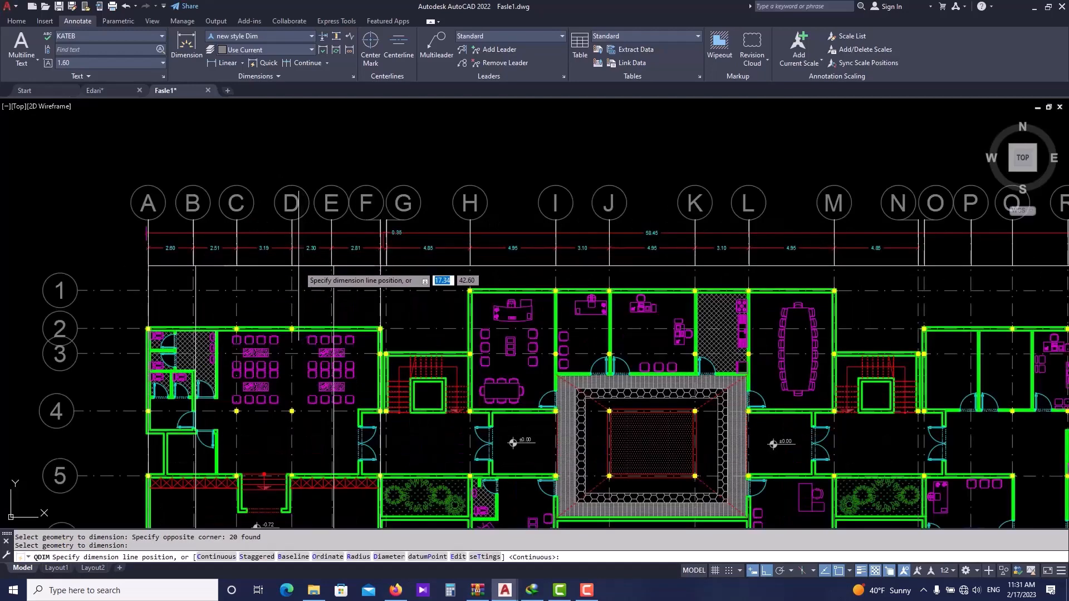
{"action": "left_click", "coordinate": [298, 266]}
{"action": "middle_click_drag", "start_coordinate": [579, 297], "coordinate": [379, 285]}
{"action": "scroll", "coordinate": [703, 281], "scroll_direction": "down", "scroll_amount": 1}
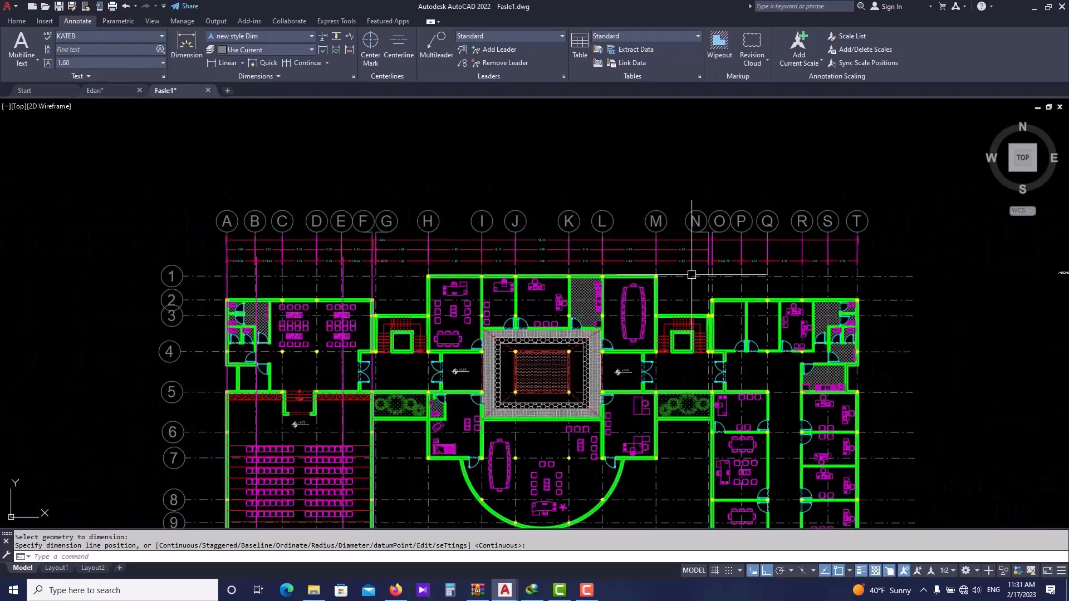
{"action": "scroll", "coordinate": [382, 214], "scroll_direction": "down", "scroll_amount": 1}
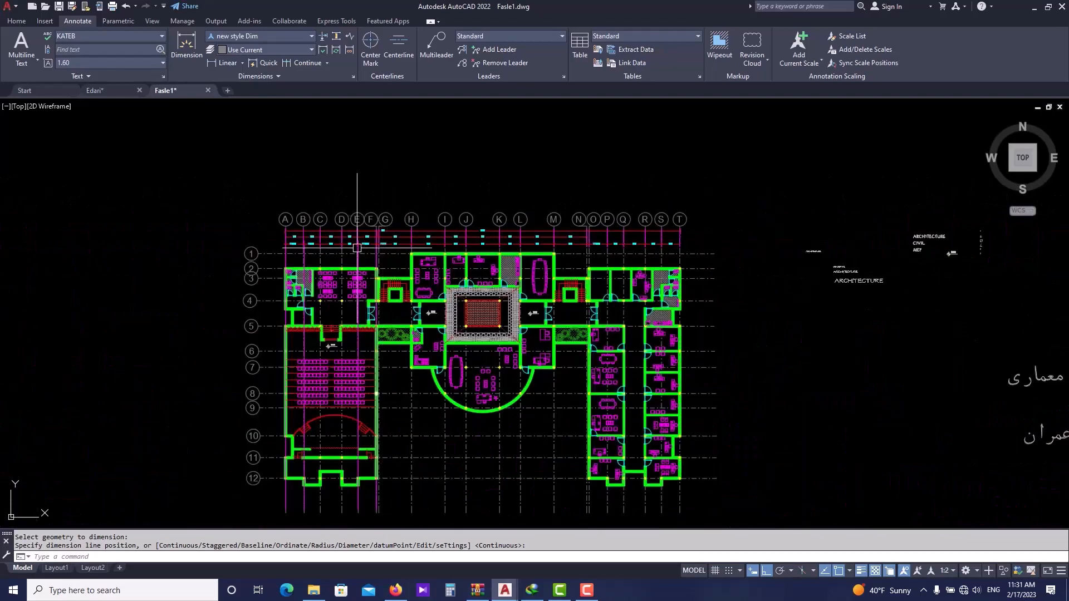
{"action": "scroll", "coordinate": [357, 248], "scroll_direction": "up", "scroll_amount": 1}
{"action": "scroll", "coordinate": [281, 214], "scroll_direction": "up", "scroll_amount": 1}
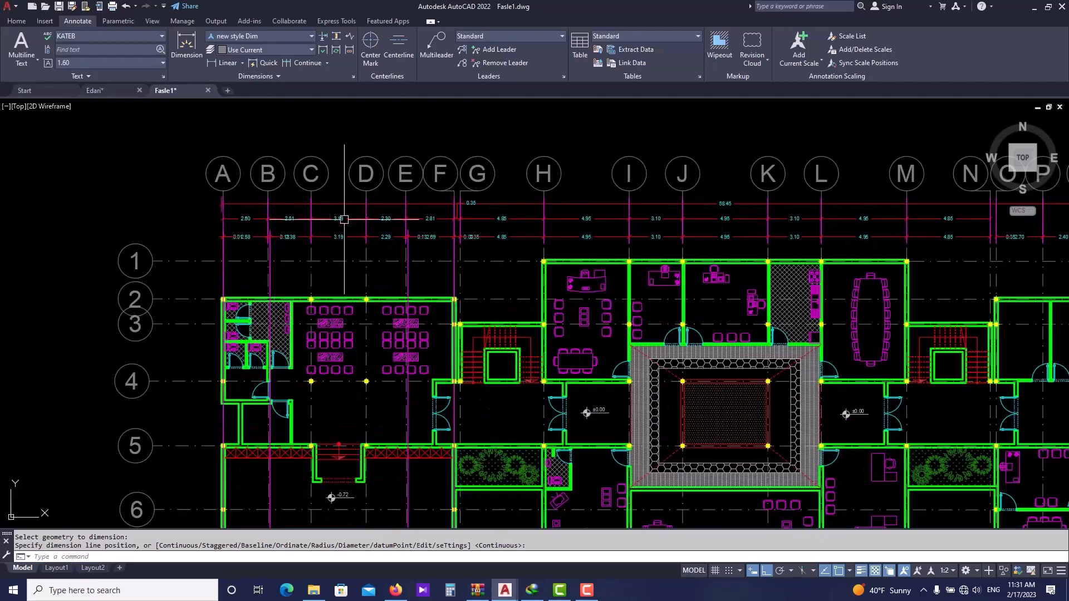
{"action": "key", "text": "ctrl+z"}
{"action": "key", "text": "ctrl+z"}
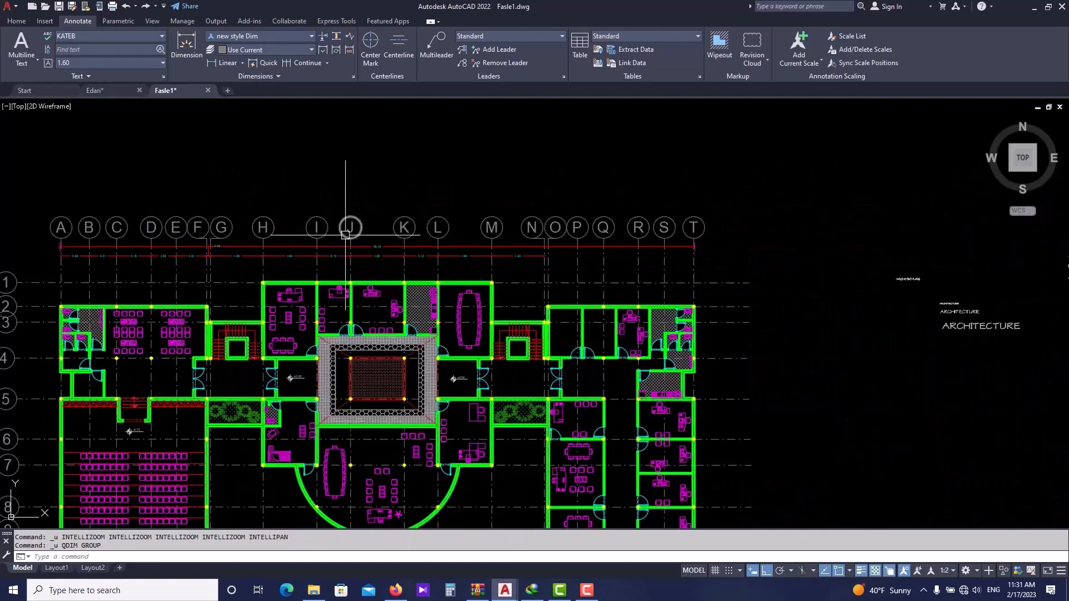
{"action": "key", "text": "Escape"}
{"action": "key", "text": "Escape"}
- Set the extension line offset from origin of the new style Dim dimension style to 0.1
{"action": "middle_click_drag", "start_coordinate": [346, 235], "coordinate": [391, 237]}
{"action": "scroll", "coordinate": [252, 262], "scroll_direction": "up", "scroll_amount": 2}
{"action": "middle_click_drag", "start_coordinate": [249, 271], "coordinate": [390, 260]}
{"action": "left_click", "coordinate": [460, 240]}
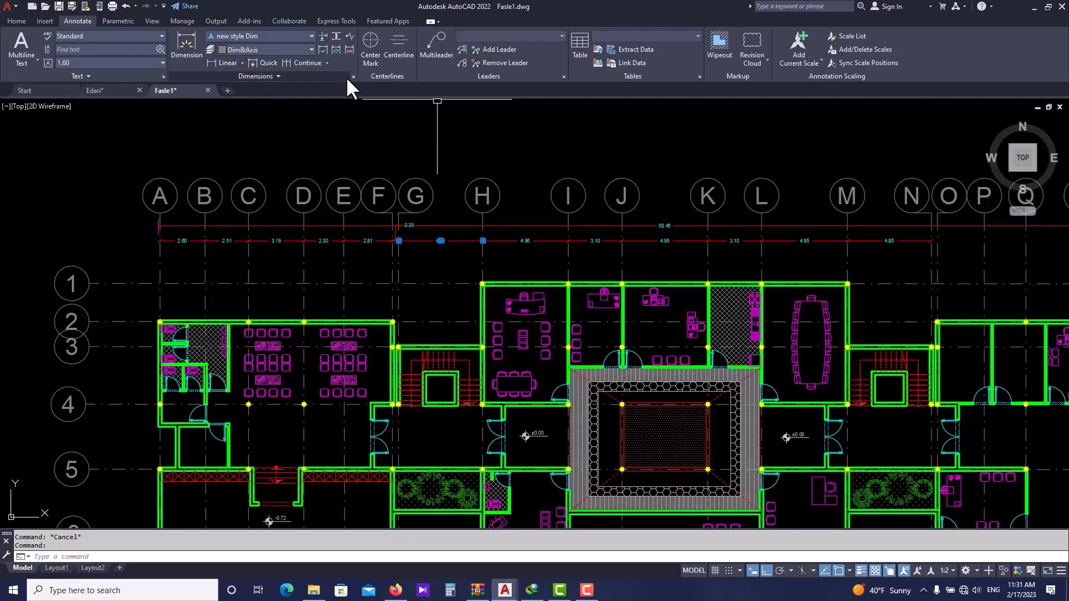
{"action": "type", "text": "D"}
{"action": "key", "text": "Return"}
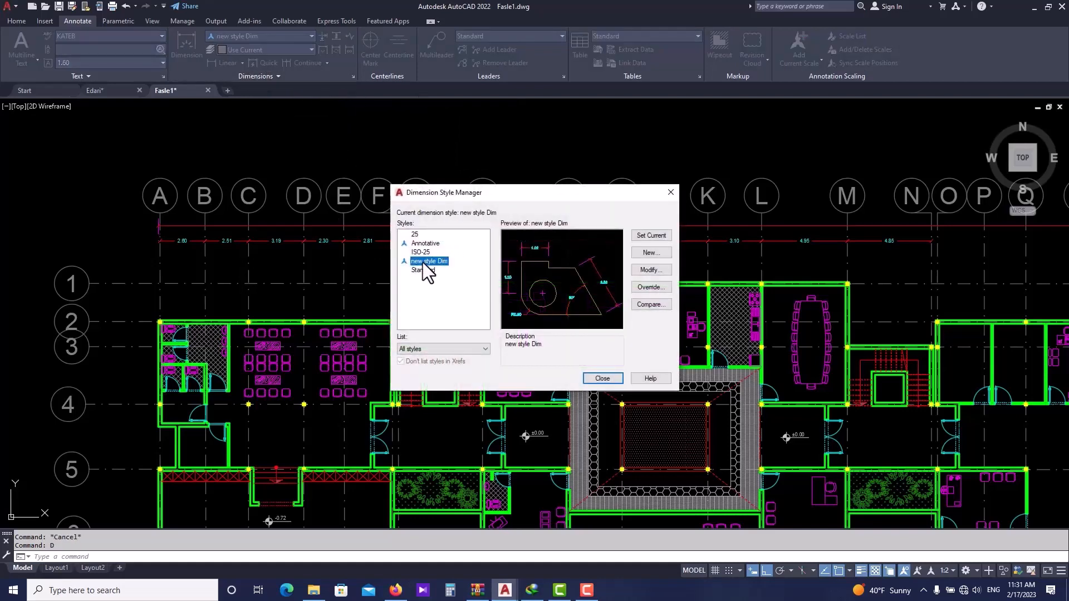
{"action": "left_click", "coordinate": [658, 272]}
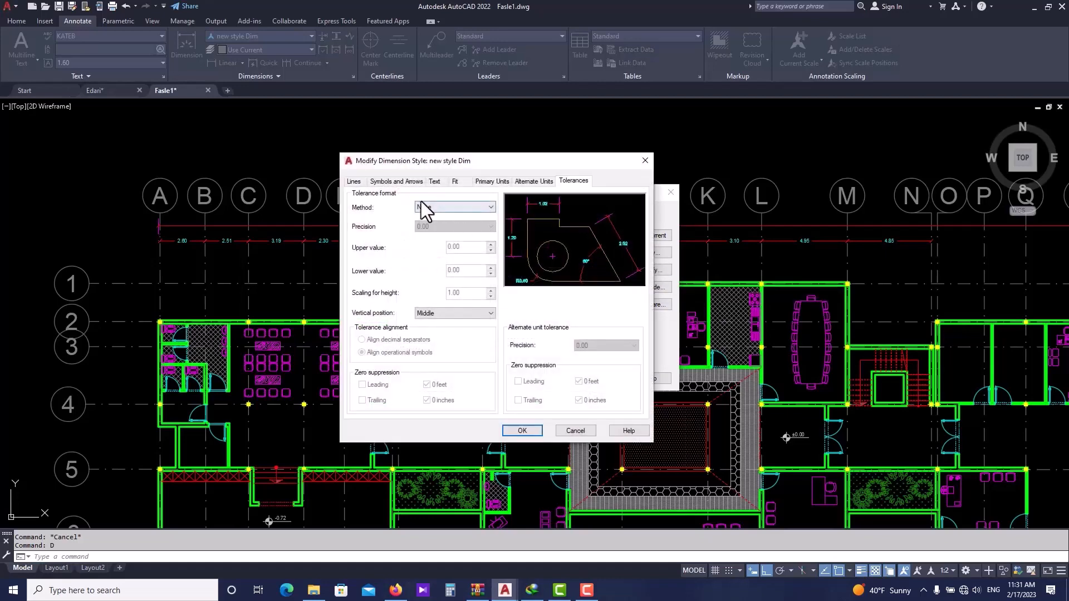
{"action": "left_click", "coordinate": [358, 182]}
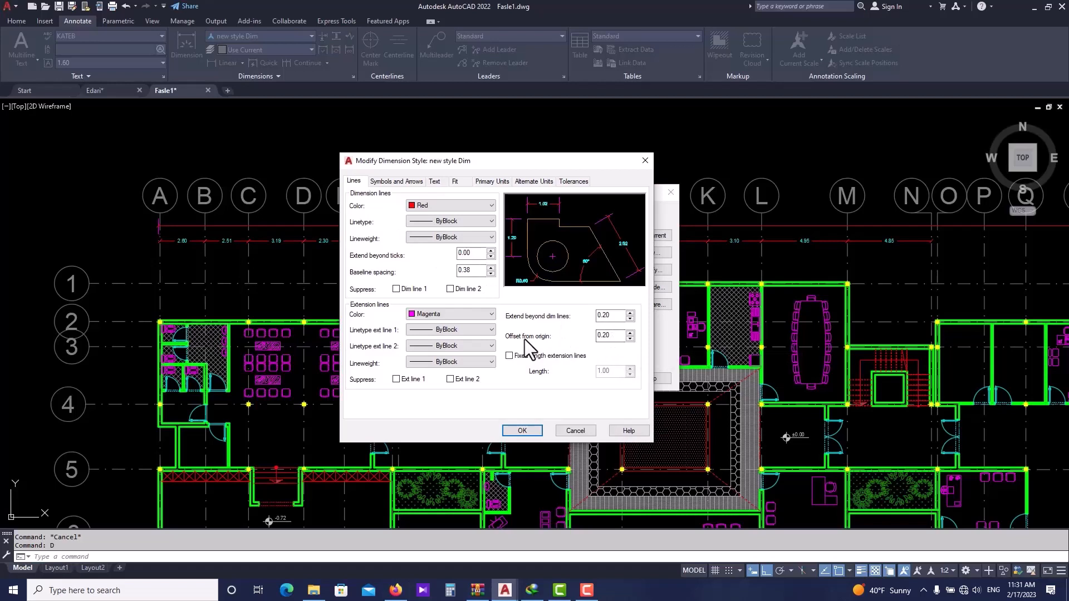
{"action": "left_click_drag", "start_coordinate": [608, 335], "coordinate": [583, 337]}
{"action": "type", "text": "0.1"}
{"action": "left_click", "coordinate": [522, 431]}
{"action": "left_click", "coordinate": [602, 378]}
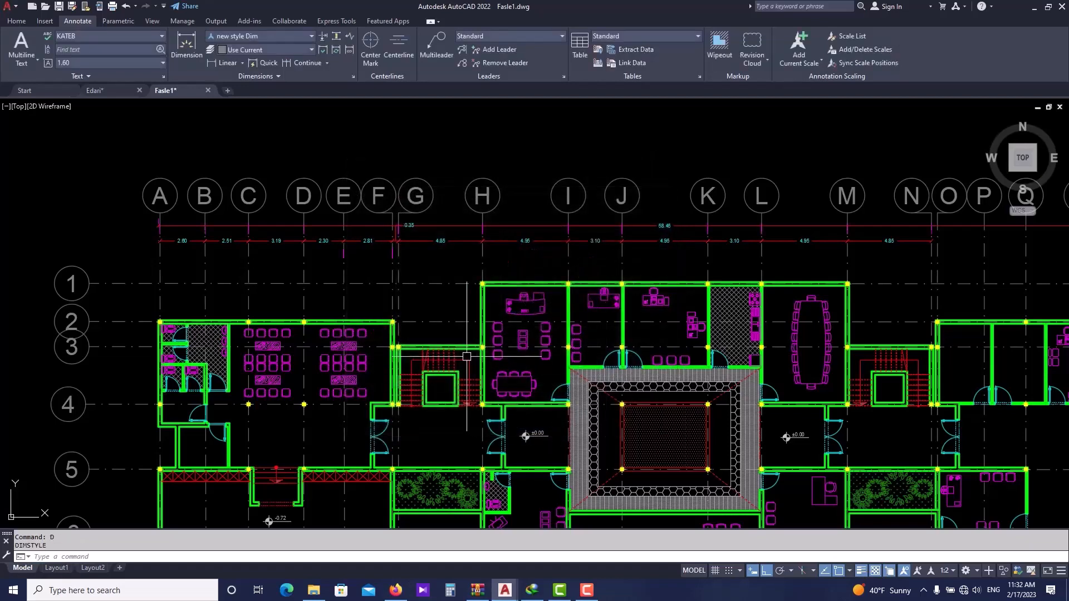
- Erase the grid-line dimension chain and the short dimension beneath the overall top dimension
{"action": "scroll", "coordinate": [384, 256], "scroll_direction": "up", "scroll_amount": 2}
{"action": "scroll", "coordinate": [387, 258], "scroll_direction": "down", "scroll_amount": 2}
{"action": "middle_click_drag", "start_coordinate": [684, 274], "coordinate": [623, 273]}
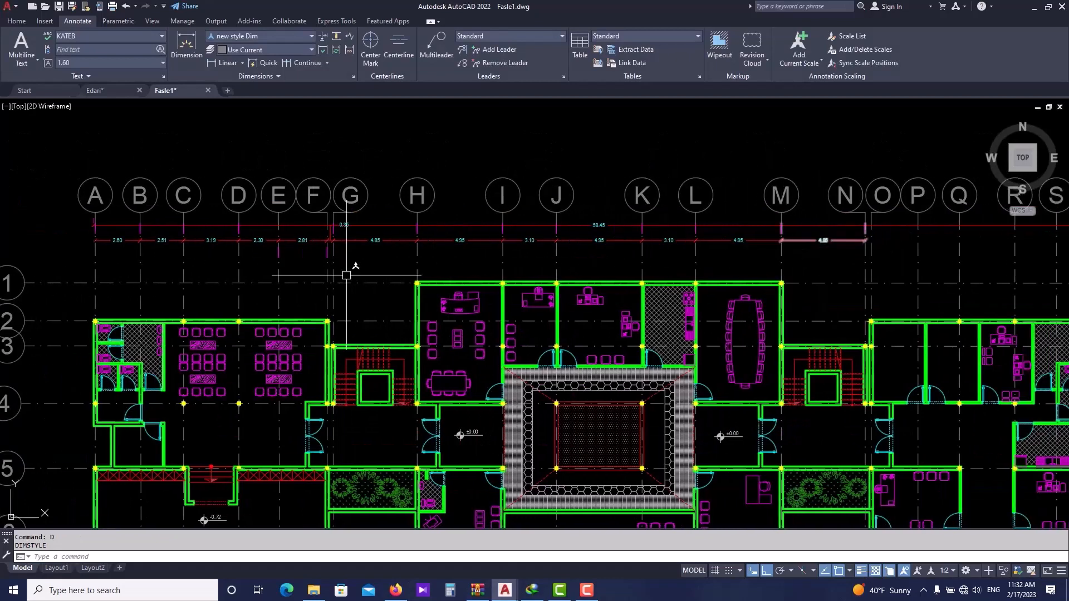
{"action": "left_click", "coordinate": [84, 251]}
{"action": "left_click", "coordinate": [854, 236]}
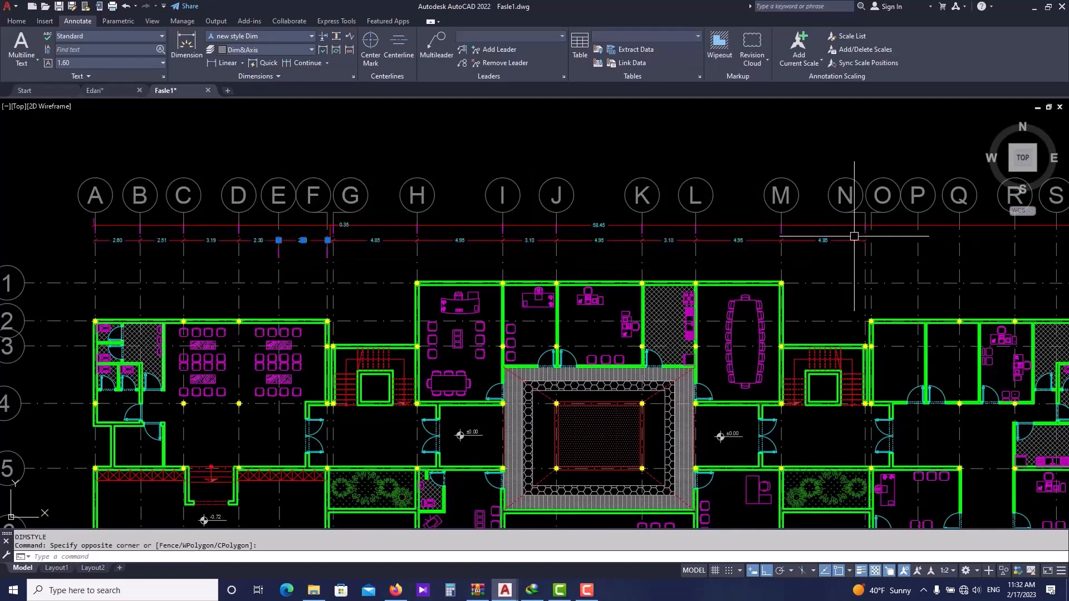
{"action": "left_click", "coordinate": [855, 238]}
{"action": "left_click", "coordinate": [836, 235]}
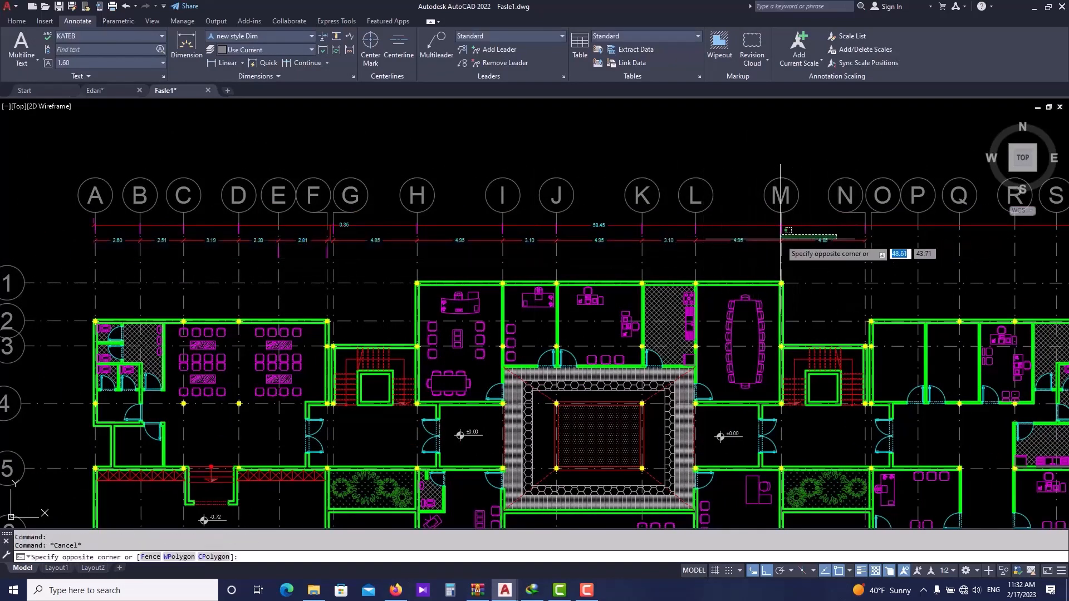
{"action": "left_click", "coordinate": [116, 240]}
{"action": "type", "text": "E"}
{"action": "key", "text": "Return"}
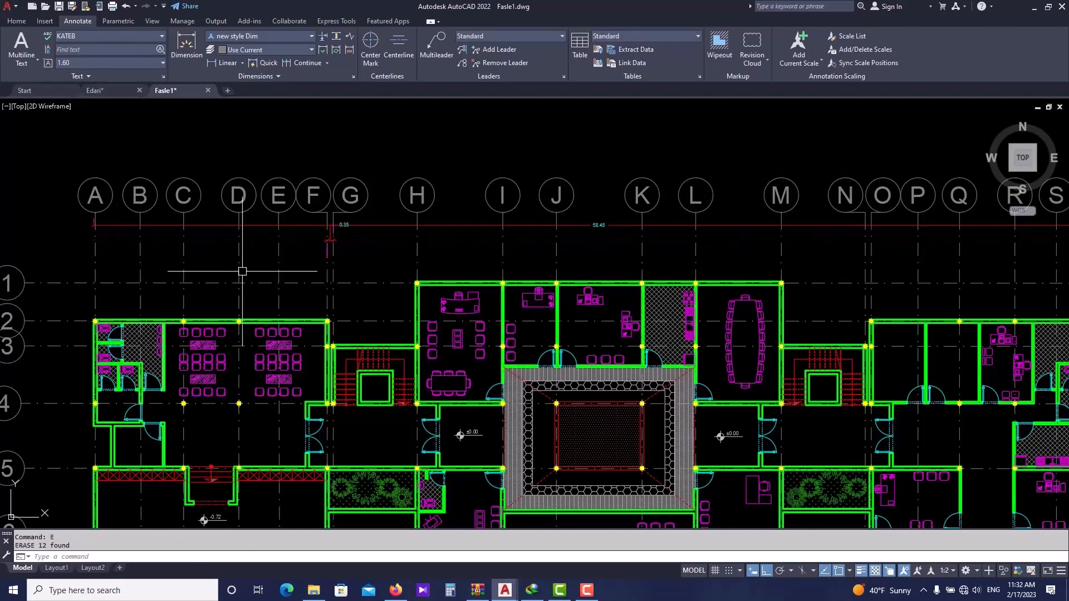
{"action": "scroll", "coordinate": [336, 235], "scroll_direction": "up", "scroll_amount": 4}
{"action": "type", "text": "E"}
{"action": "key", "text": "Return"}
{"action": "scroll", "coordinate": [396, 255], "scroll_direction": "down", "scroll_amount": 6}
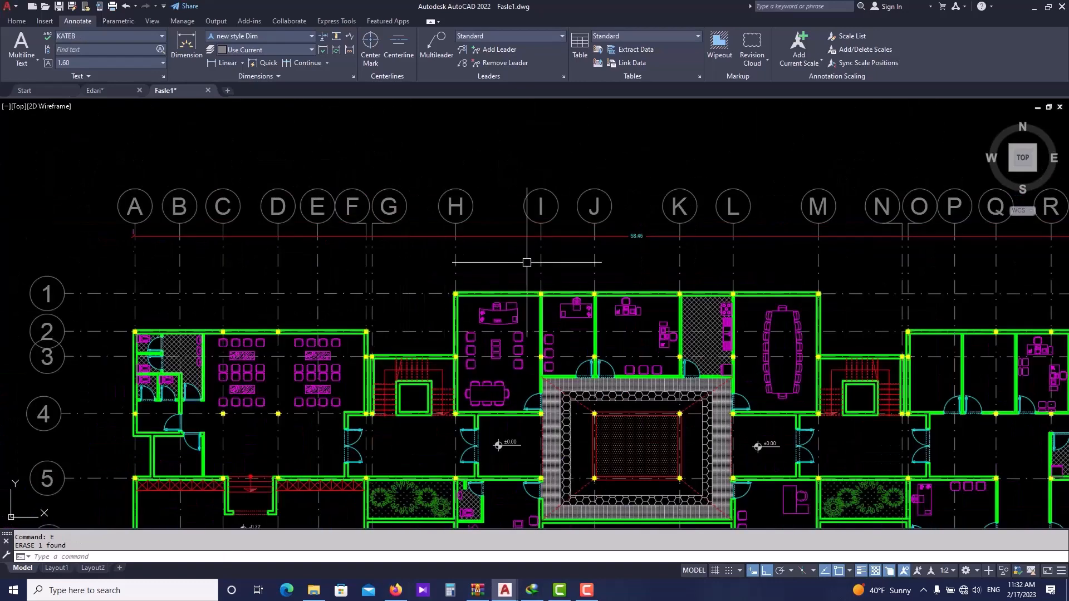
- Quick Dimension all grid lines A to T as a continuous chain just below the overall top dimension
{"action": "middle_click_drag", "start_coordinate": [275, 243], "coordinate": [333, 245]}
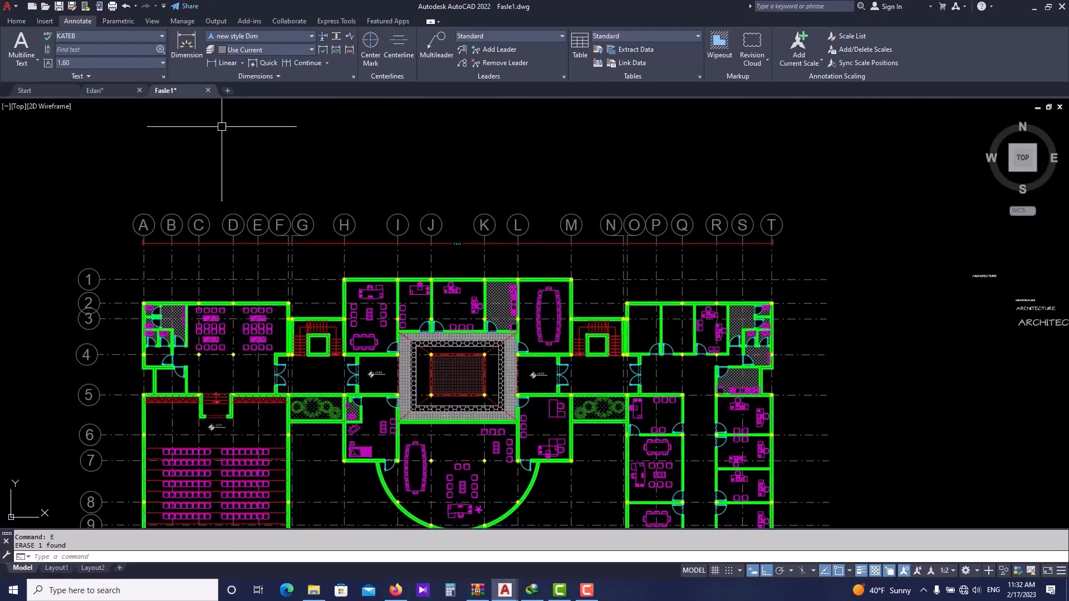
{"action": "left_click", "coordinate": [266, 63]}
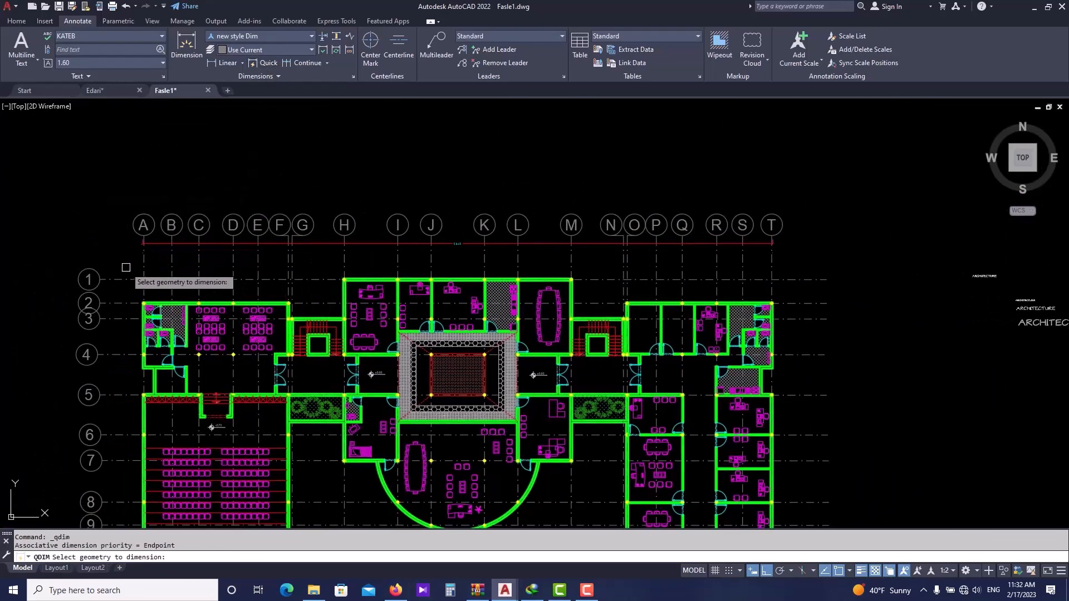
{"action": "left_click", "coordinate": [794, 257]}
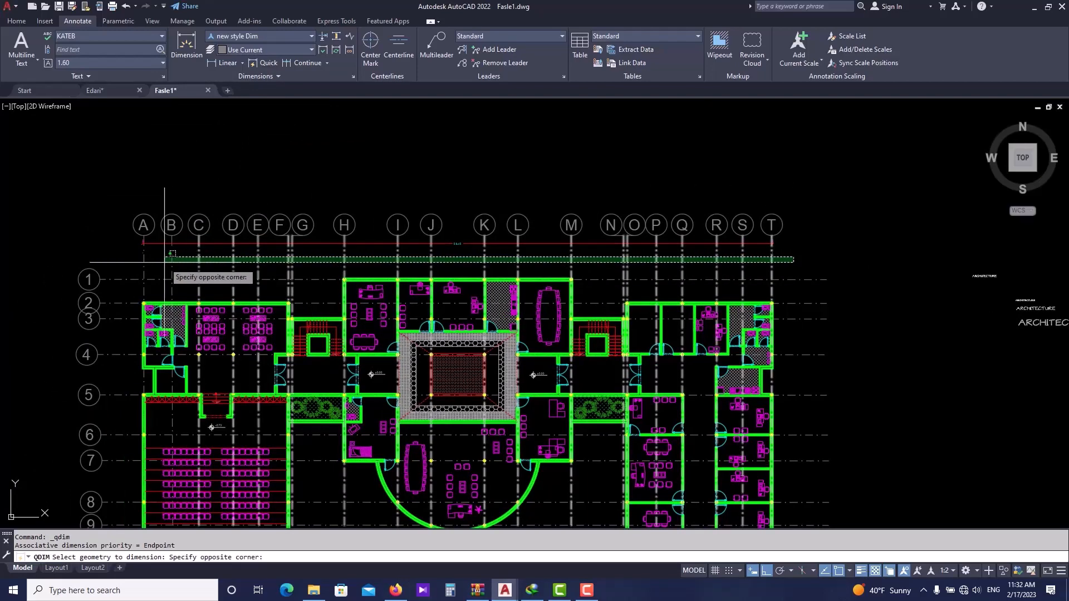
{"action": "left_click", "coordinate": [131, 261]}
{"action": "key", "text": "Return"}
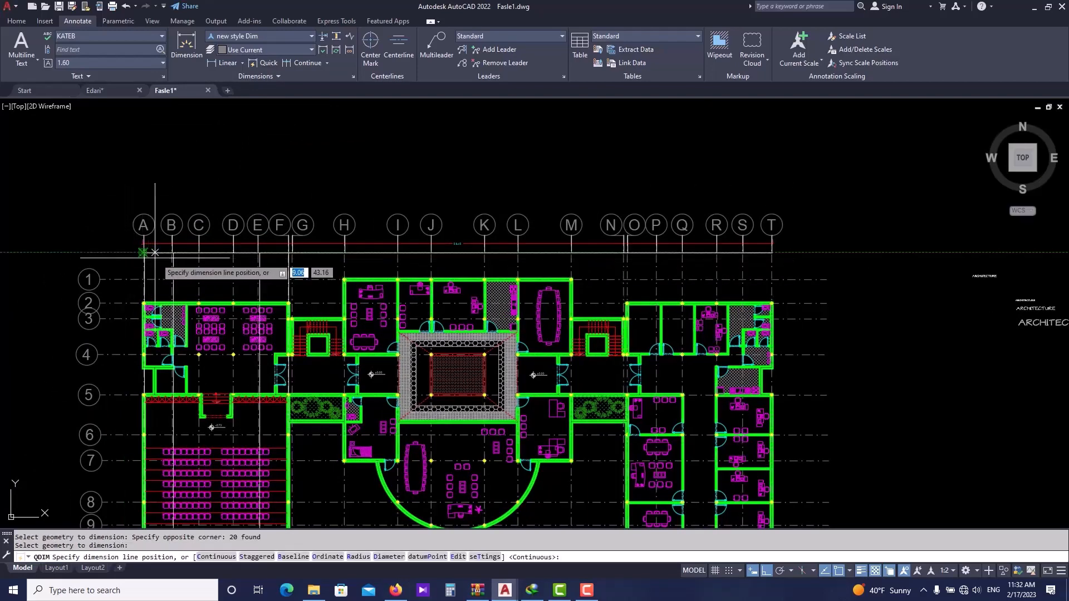
{"action": "scroll", "coordinate": [171, 260], "scroll_direction": "up", "scroll_amount": 2}
{"action": "left_click", "coordinate": [177, 245]}
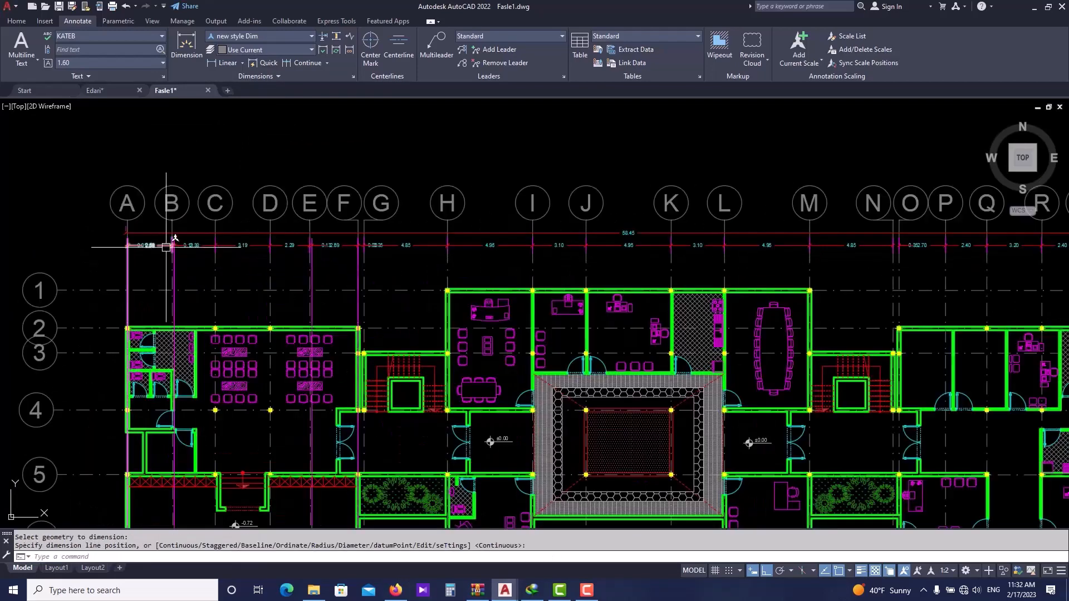
{"action": "scroll", "coordinate": [332, 264], "scroll_direction": "down", "scroll_amount": 2}
{"action": "key", "text": "Escape"}
{"action": "key", "text": "Escape"}
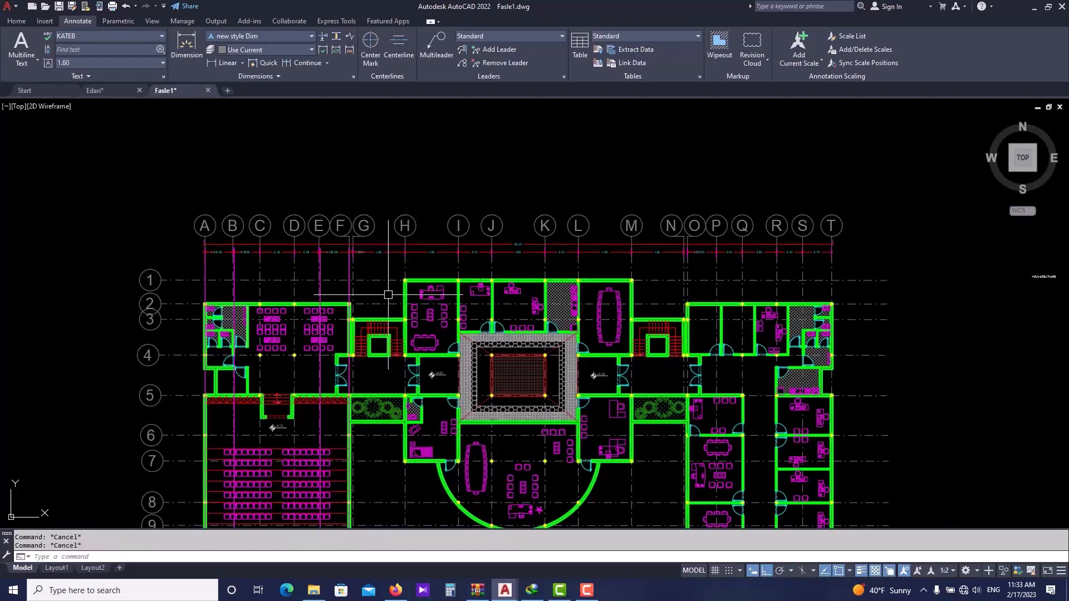
{"action": "scroll", "coordinate": [318, 294], "scroll_direction": "up", "scroll_amount": 2}
{"action": "scroll", "coordinate": [323, 296], "scroll_direction": "up", "scroll_amount": 2}
{"action": "scroll", "coordinate": [329, 312], "scroll_direction": "down", "scroll_amount": 4}
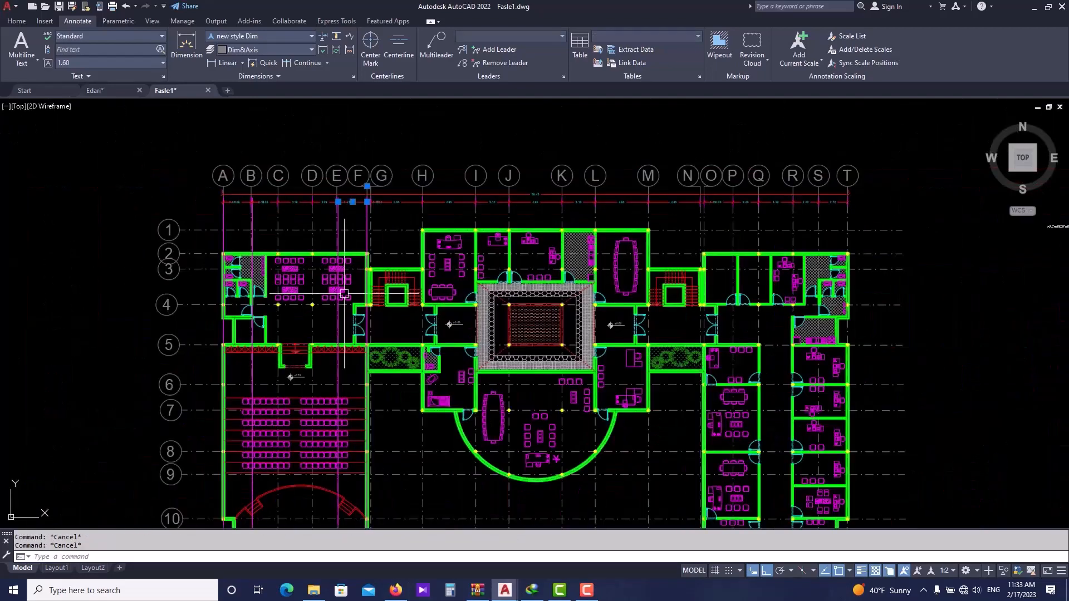
{"action": "scroll", "coordinate": [338, 329], "scroll_direction": "up", "scroll_amount": 5}
{"action": "left_click", "coordinate": [335, 317]}
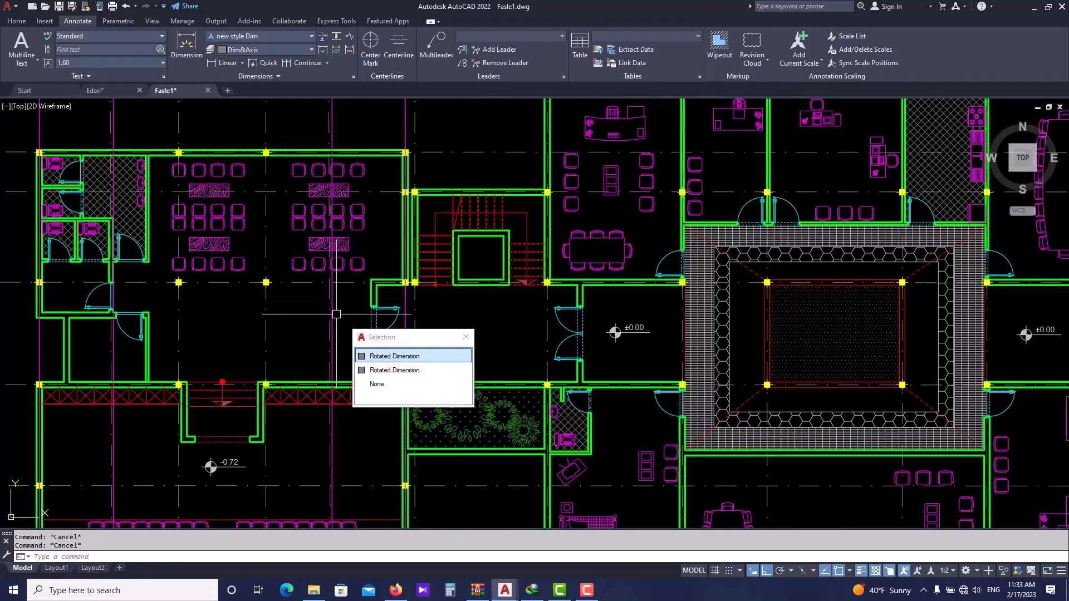
{"action": "scroll", "coordinate": [329, 309], "scroll_direction": "up", "scroll_amount": 4}
{"action": "left_click", "coordinate": [323, 304]}
{"action": "scroll", "coordinate": [334, 273], "scroll_direction": "down", "scroll_amount": 5}
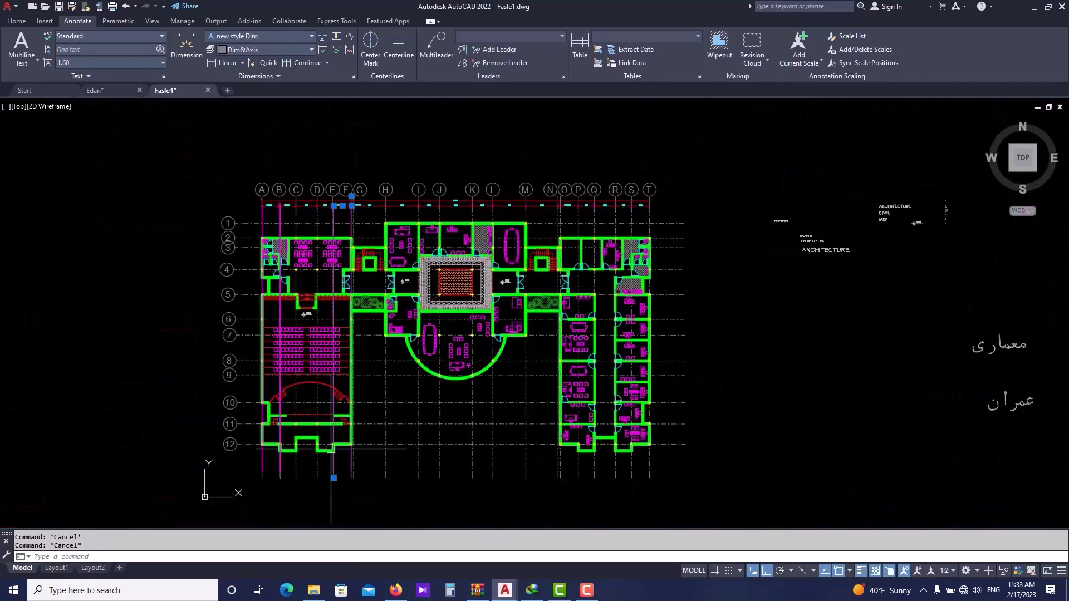
{"action": "left_click", "coordinate": [334, 478]}
{"action": "scroll", "coordinate": [323, 226], "scroll_direction": "up", "scroll_amount": 5}
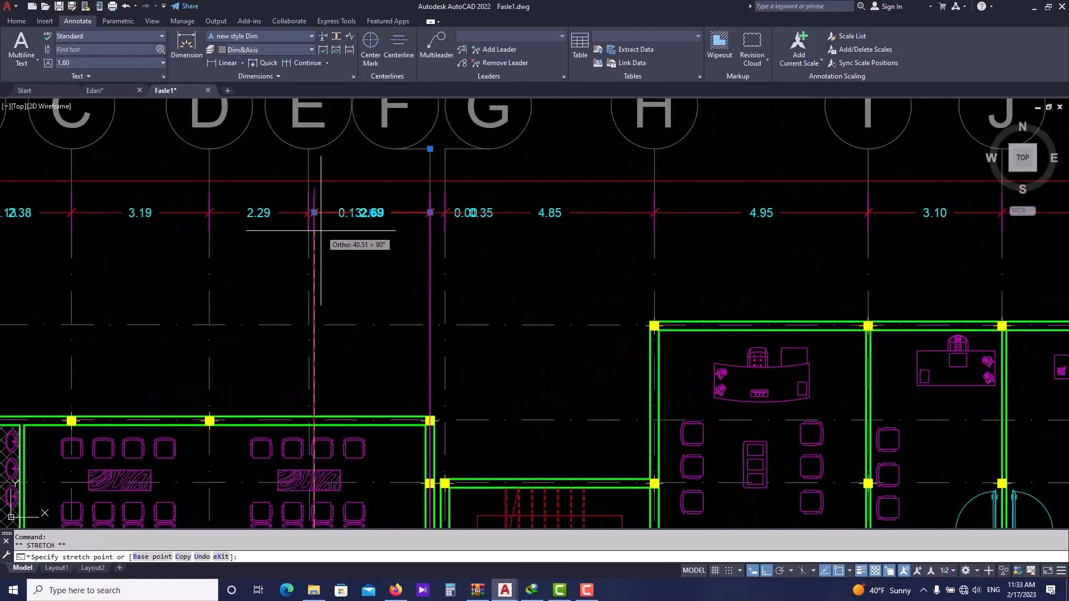
{"action": "key", "text": "Escape"}
{"action": "scroll", "coordinate": [337, 184], "scroll_direction": "down", "scroll_amount": 5}
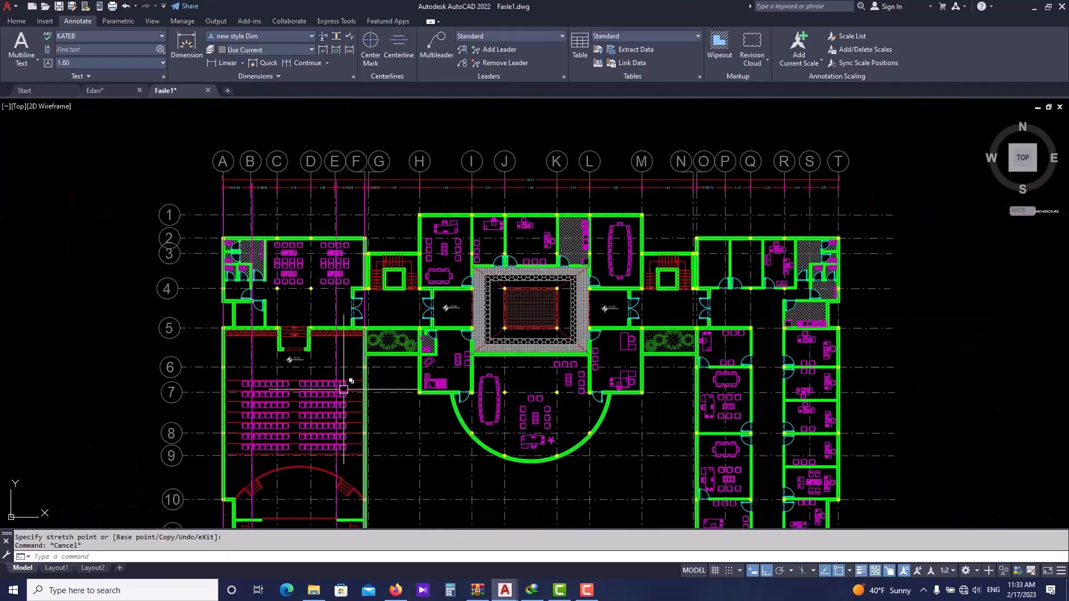
{"action": "left_click", "coordinate": [334, 367]}
{"action": "key", "text": "Escape"}
{"action": "scroll", "coordinate": [318, 203], "scroll_direction": "down", "scroll_amount": 3}
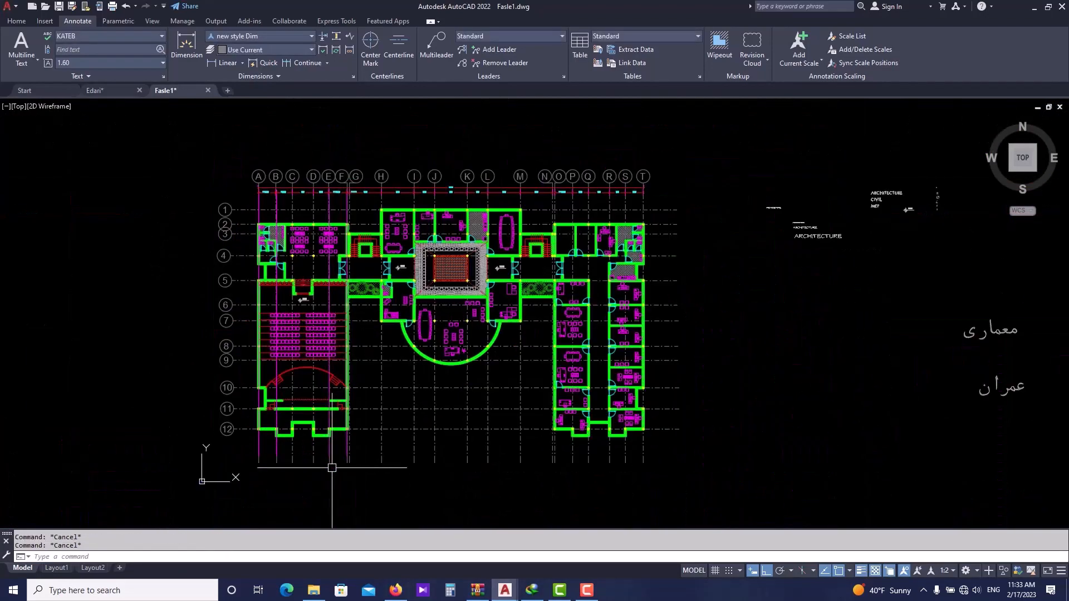
{"action": "left_click", "coordinate": [331, 453]}
{"action": "left_click", "coordinate": [330, 462]}
{"action": "scroll", "coordinate": [329, 196], "scroll_direction": "up", "scroll_amount": 5}
{"action": "left_click", "coordinate": [329, 196]}
{"action": "key", "text": "Escape"}
{"action": "scroll", "coordinate": [329, 183], "scroll_direction": "down", "scroll_amount": 3}
{"action": "left_click", "coordinate": [346, 284]}
{"action": "scroll", "coordinate": [351, 303], "scroll_direction": "down", "scroll_amount": 3}
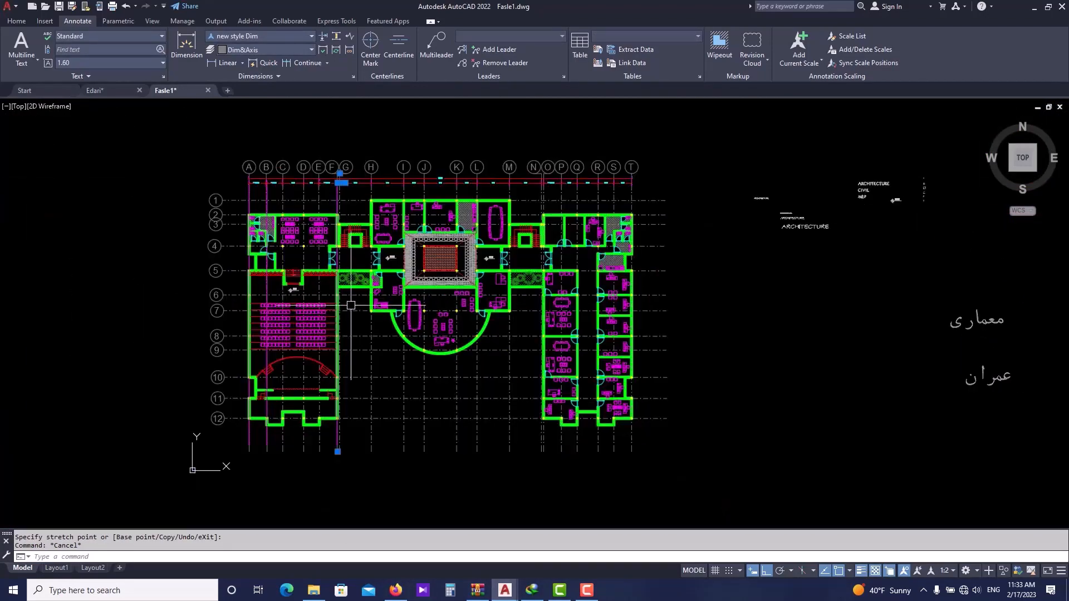
{"action": "key", "text": "Escape"}
- Try to stretch the long extension line near grid G up toward the dimension chain using its grip
{"action": "scroll", "coordinate": [341, 434], "scroll_direction": "up", "scroll_amount": 6}
{"action": "left_click", "coordinate": [360, 439]}
{"action": "scroll", "coordinate": [359, 438], "scroll_direction": "down", "scroll_amount": 3}
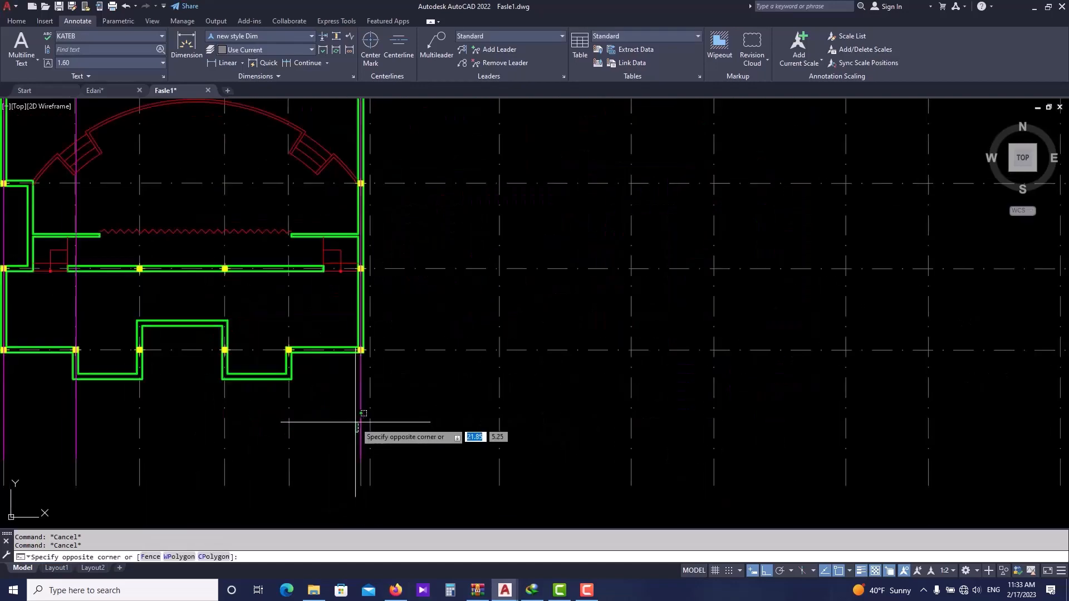
{"action": "left_click", "coordinate": [366, 454]}
{"action": "left_click", "coordinate": [420, 466]}
{"action": "scroll", "coordinate": [390, 390], "scroll_direction": "down", "scroll_amount": 4}
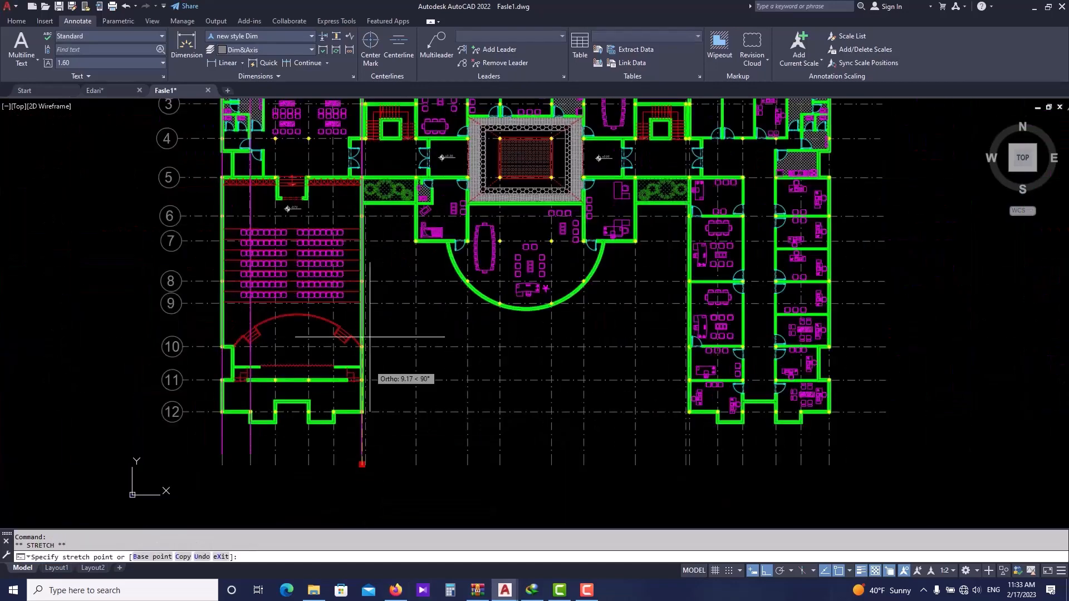
{"action": "scroll", "coordinate": [371, 401], "scroll_direction": "up", "scroll_amount": 6}
{"action": "scroll", "coordinate": [356, 169], "scroll_direction": "down", "scroll_amount": 5}
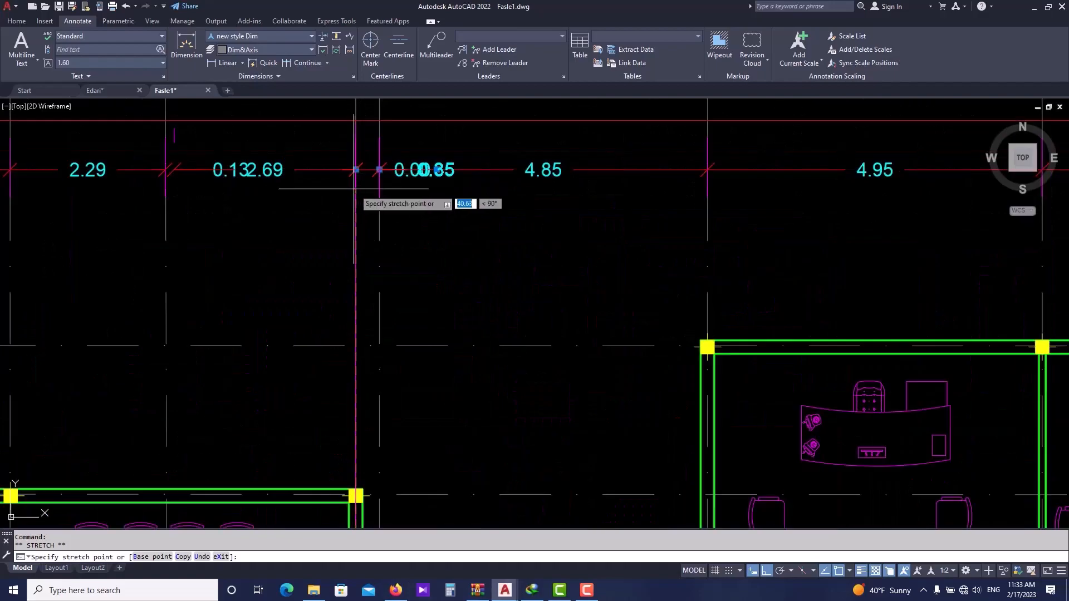
{"action": "key", "text": "Escape"}
{"action": "scroll", "coordinate": [369, 191], "scroll_direction": "up", "scroll_amount": 3}
{"action": "left_click", "coordinate": [373, 191]}
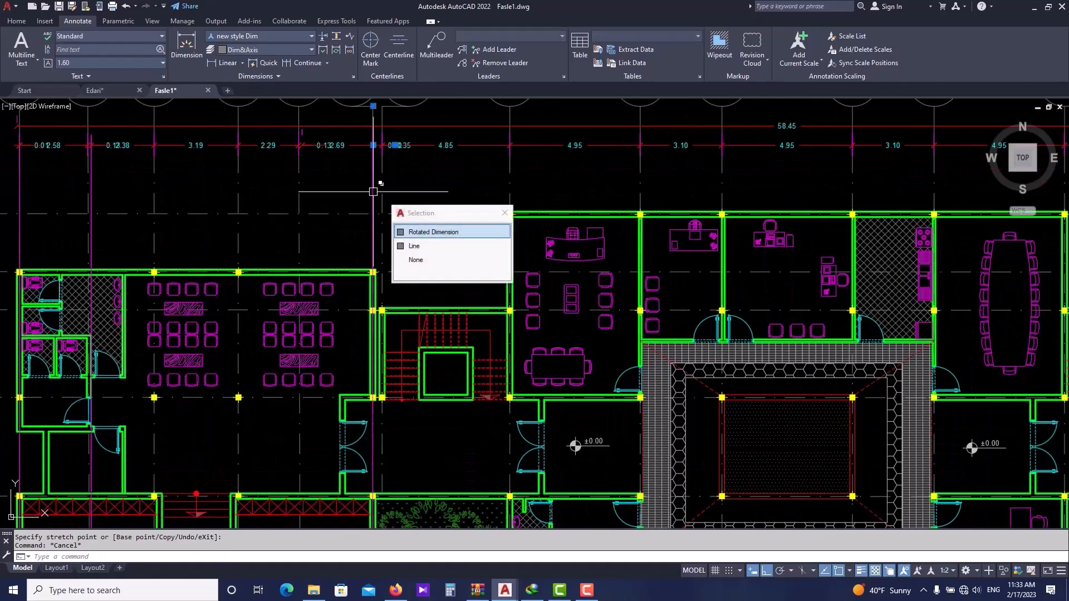
{"action": "left_click", "coordinate": [412, 232]}
{"action": "scroll", "coordinate": [379, 220], "scroll_direction": "down", "scroll_amount": 3}
{"action": "left_click", "coordinate": [378, 464]}
{"action": "scroll", "coordinate": [365, 167], "scroll_direction": "up", "scroll_amount": 6}
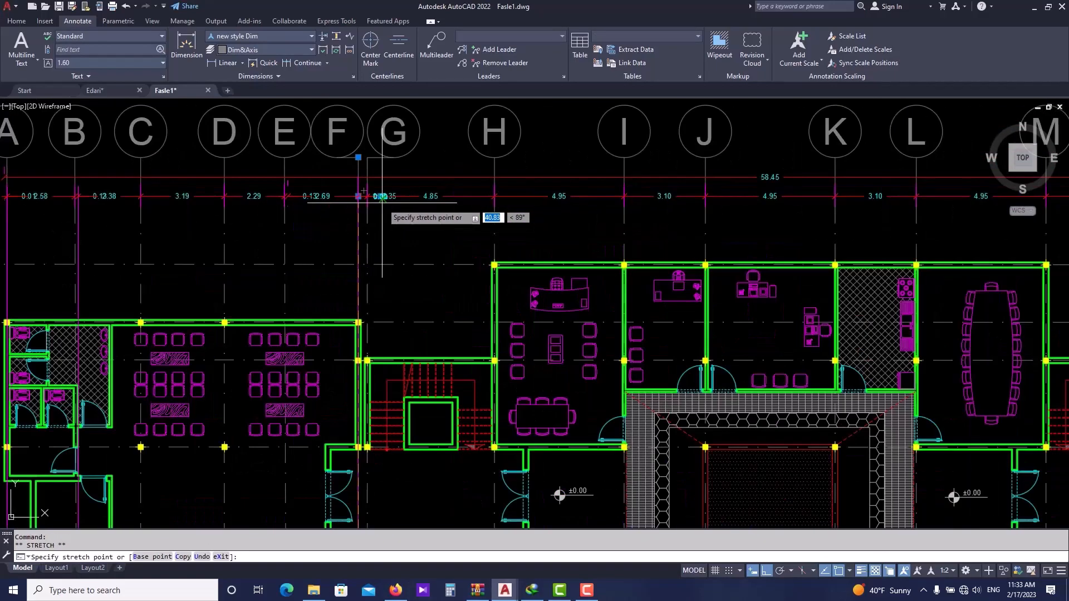
{"action": "key", "text": "Escape"}
- Stretch the long extension line origins at grids A and B up toward the top dimension chain using their grips
{"action": "scroll", "coordinate": [362, 179], "scroll_direction": "down", "scroll_amount": 6}
{"action": "scroll", "coordinate": [362, 179], "scroll_direction": "up", "scroll_amount": 1}
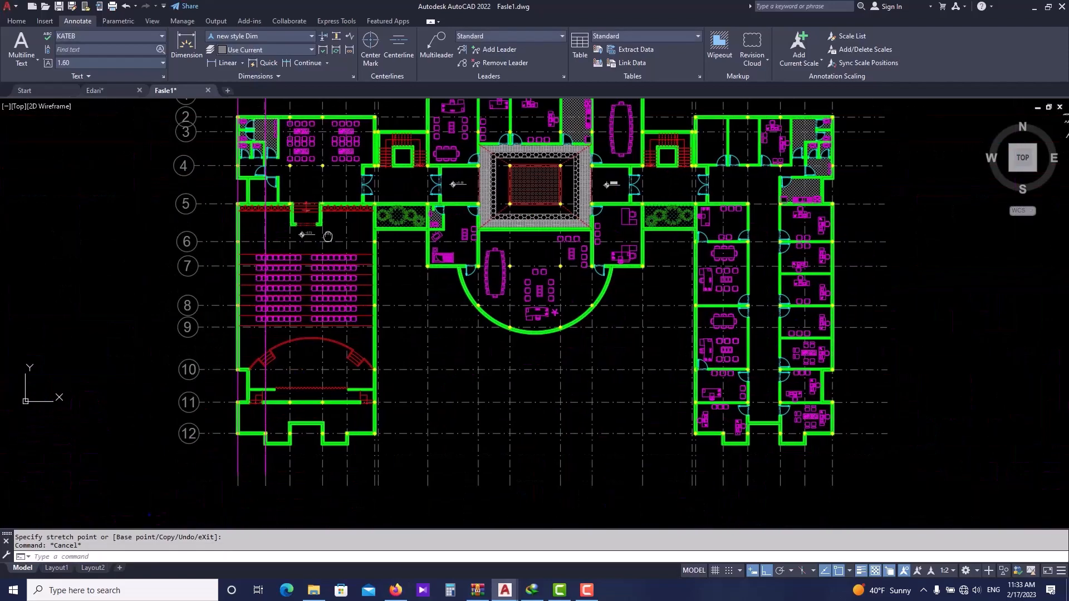
{"action": "left_click", "coordinate": [268, 474]}
{"action": "left_click", "coordinate": [326, 507]}
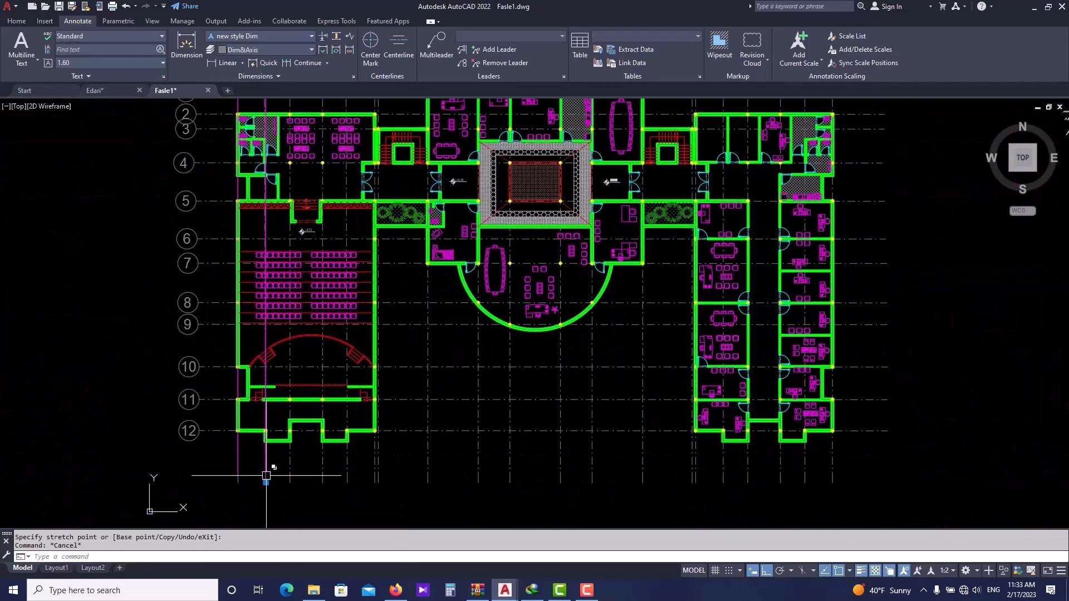
{"action": "left_click", "coordinate": [266, 482]}
{"action": "left_click", "coordinate": [266, 130]}
{"action": "scroll", "coordinate": [306, 491], "scroll_direction": "up", "scroll_amount": 2}
{"action": "left_click", "coordinate": [241, 478]}
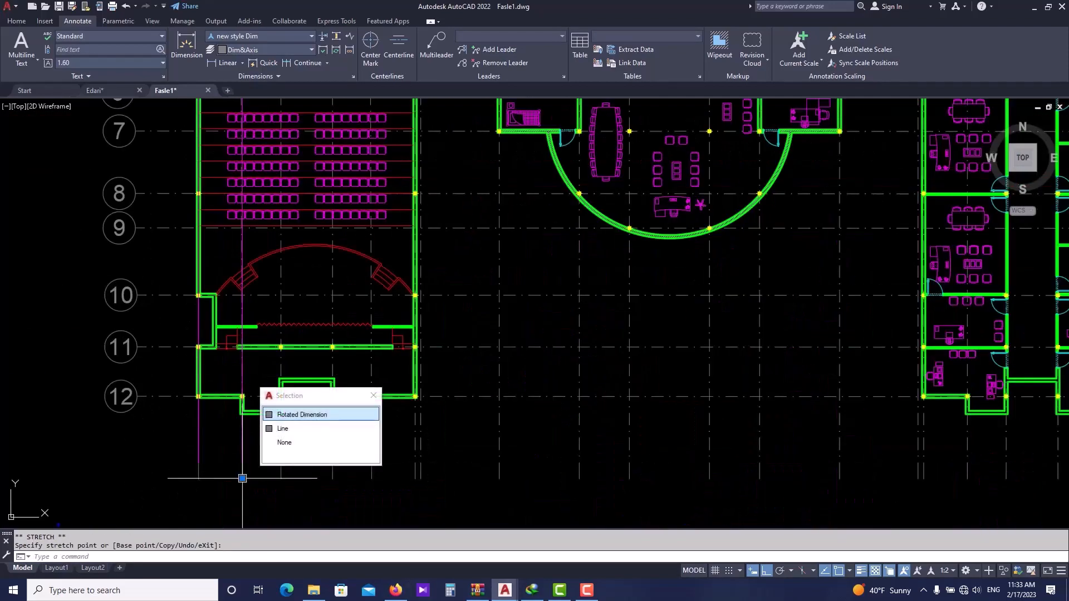
{"action": "left_click", "coordinate": [301, 415]}
{"action": "left_click", "coordinate": [242, 477]}
{"action": "middle_click_drag", "start_coordinate": [243, 158], "coordinate": [251, 421]}
{"action": "scroll", "coordinate": [267, 200], "scroll_direction": "up", "scroll_amount": 2}
{"action": "middle_click_drag", "start_coordinate": [268, 202], "coordinate": [281, 252]}
{"action": "scroll", "coordinate": [248, 204], "scroll_direction": "up", "scroll_amount": 2}
{"action": "left_click", "coordinate": [263, 223]}
{"action": "key", "text": "Escape"}
{"action": "scroll", "coordinate": [284, 188], "scroll_direction": "down", "scroll_amount": 5}
{"action": "left_click", "coordinate": [250, 373]}
{"action": "left_click", "coordinate": [250, 455]}
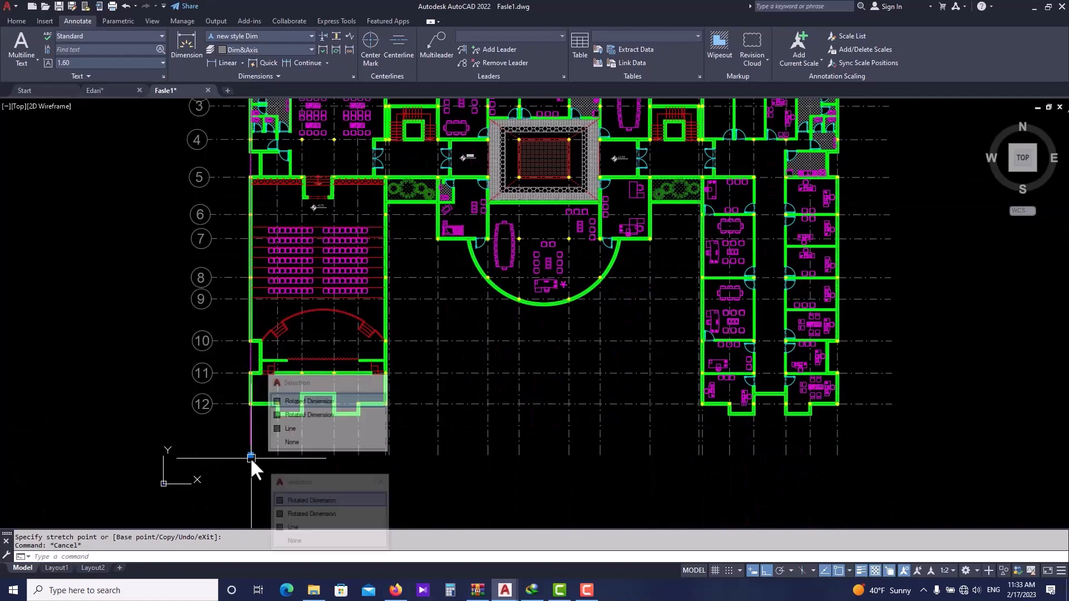
{"action": "middle_click_drag", "start_coordinate": [244, 144], "coordinate": [268, 363]}
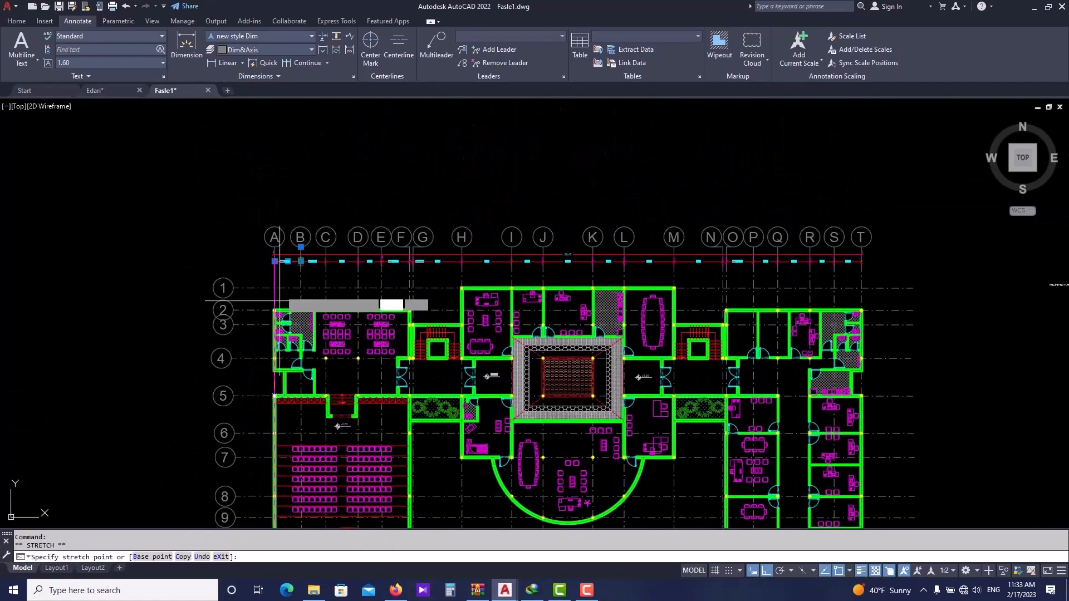
{"action": "scroll", "coordinate": [280, 240], "scroll_direction": "up", "scroll_amount": 5}
{"action": "left_click", "coordinate": [257, 342]}
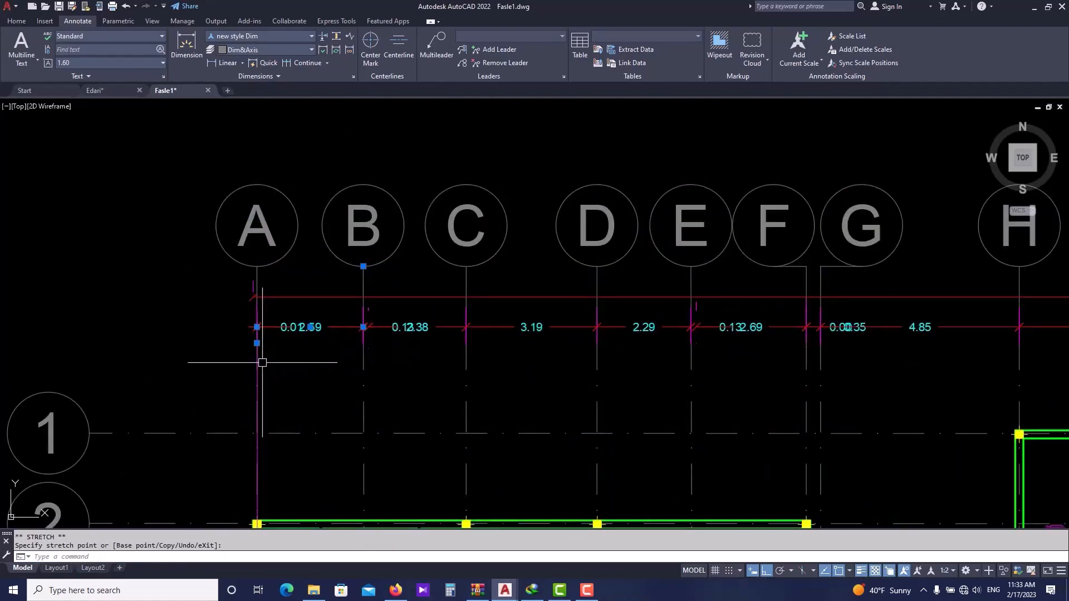
{"action": "scroll", "coordinate": [263, 363], "scroll_direction": "down", "scroll_amount": 6}
{"action": "scroll", "coordinate": [246, 406], "scroll_direction": "up", "scroll_amount": 4}
{"action": "left_click", "coordinate": [244, 444]}
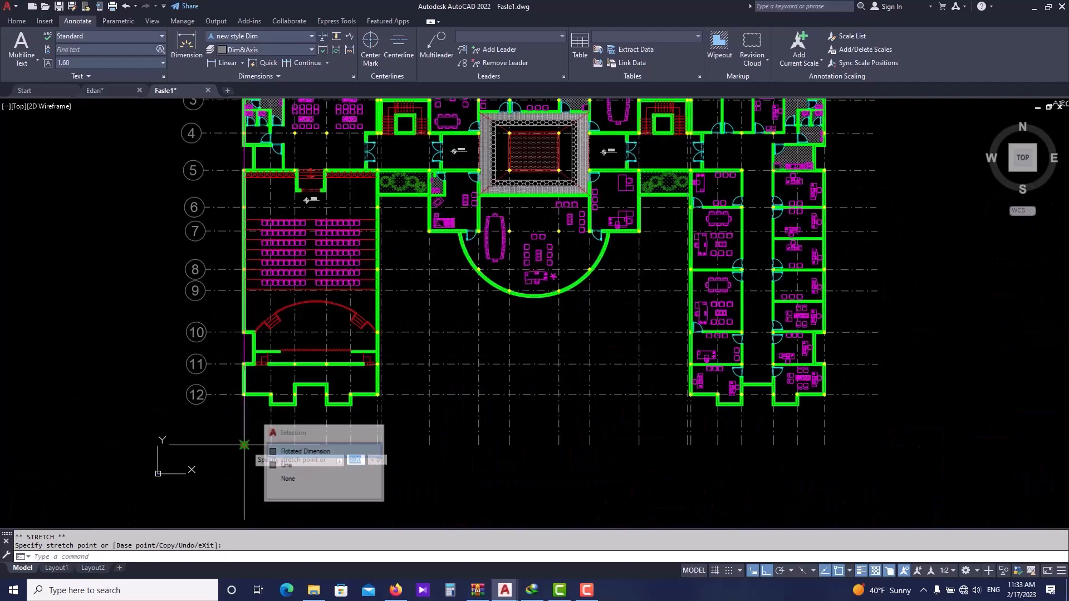
{"action": "middle_click_drag", "start_coordinate": [221, 243], "coordinate": [241, 447]}
{"action": "scroll", "coordinate": [258, 289], "scroll_direction": "up", "scroll_amount": 6}
{"action": "middle_click_drag", "start_coordinate": [273, 205], "coordinate": [267, 310]}
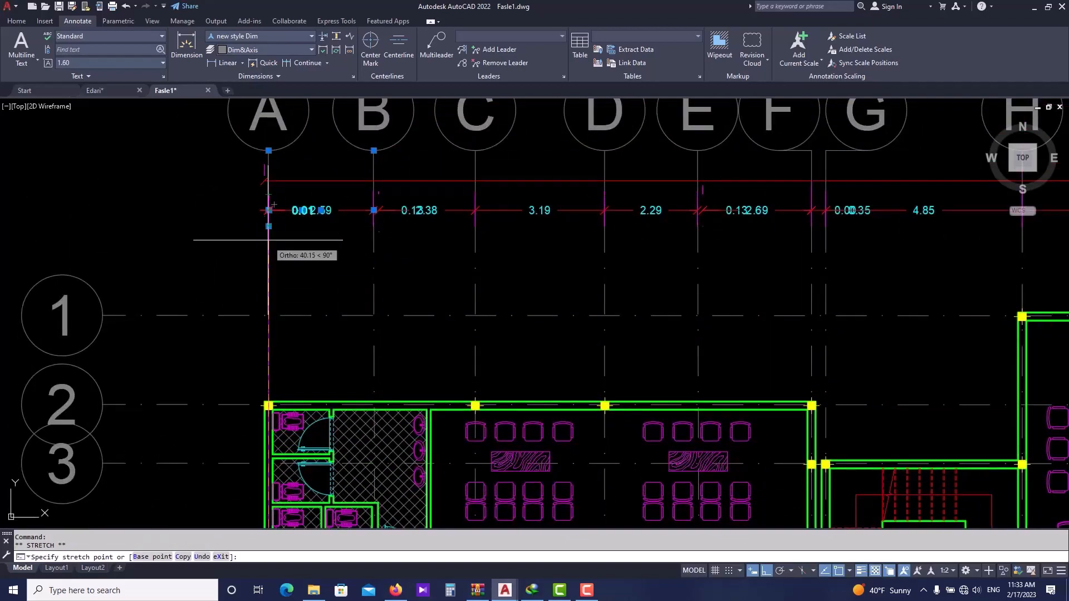
{"action": "key", "text": "Escape"}
{"action": "scroll", "coordinate": [223, 239], "scroll_direction": "down", "scroll_amount": 6}
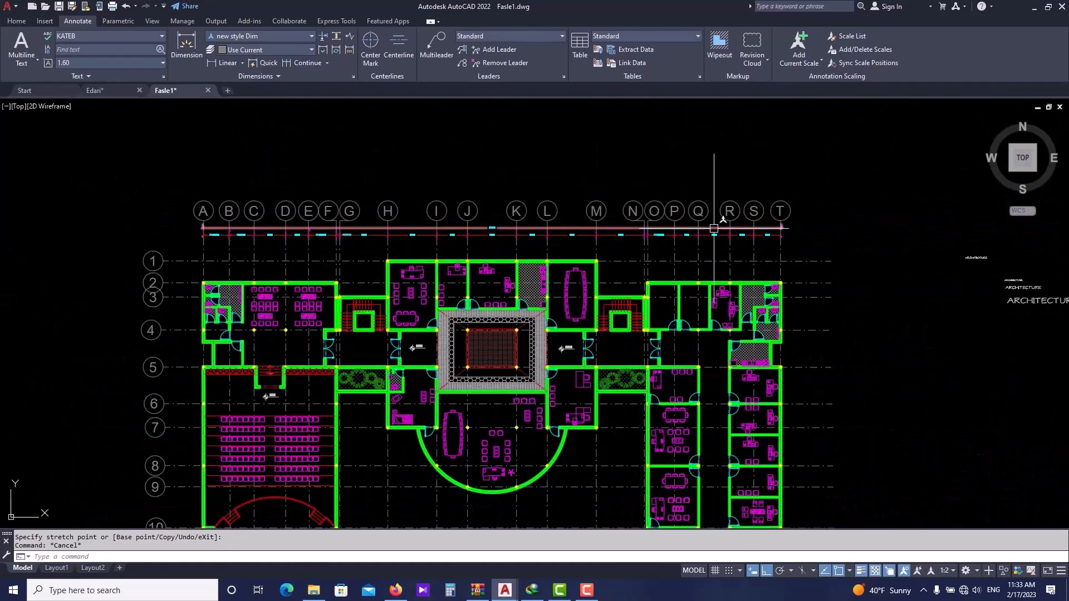
{"action": "key", "text": "Escape"}
{"action": "scroll", "coordinate": [334, 265], "scroll_direction": "up", "scroll_amount": 2}
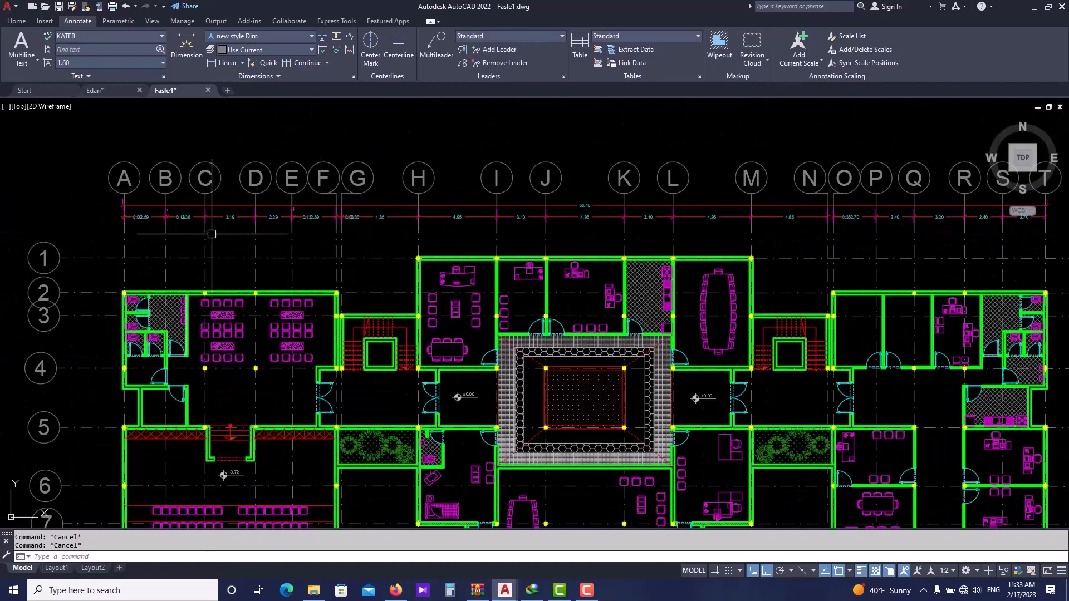
{"action": "scroll", "coordinate": [283, 228], "scroll_direction": "up", "scroll_amount": 4}
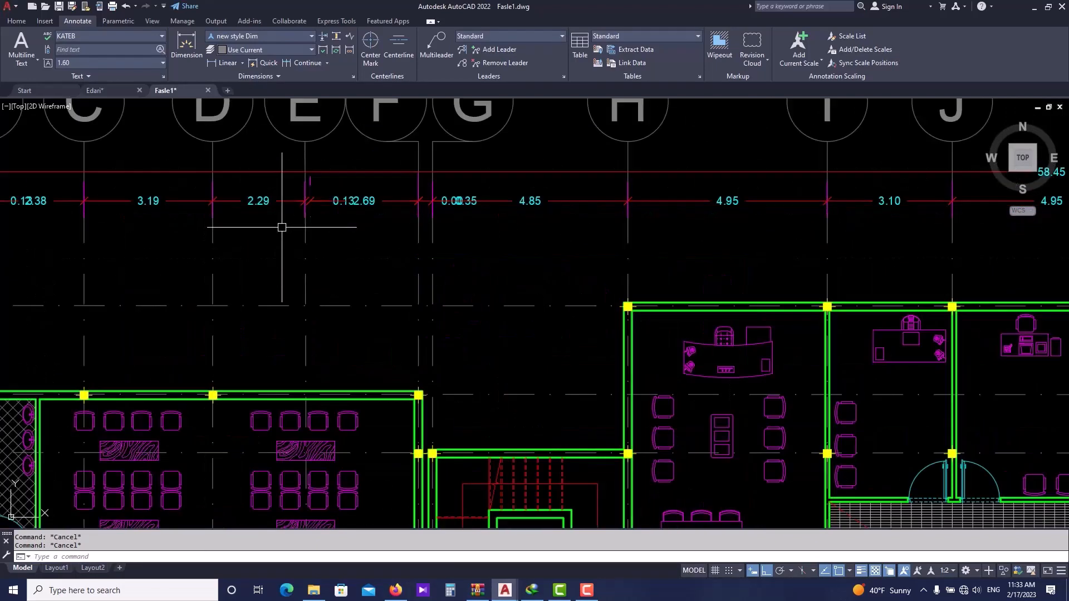
{"action": "scroll", "coordinate": [351, 215], "scroll_direction": "up", "scroll_amount": 4}
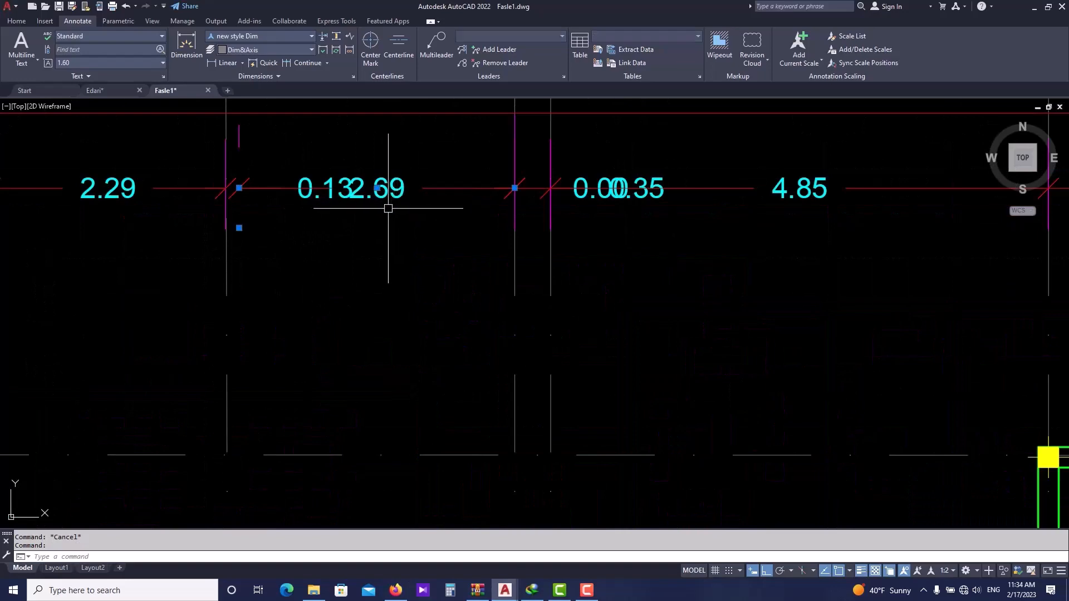
- Erase the overlapping small dimensions in the chain between grids E and G
{"action": "key", "text": "Escape"}
{"action": "left_click", "coordinate": [275, 186]}
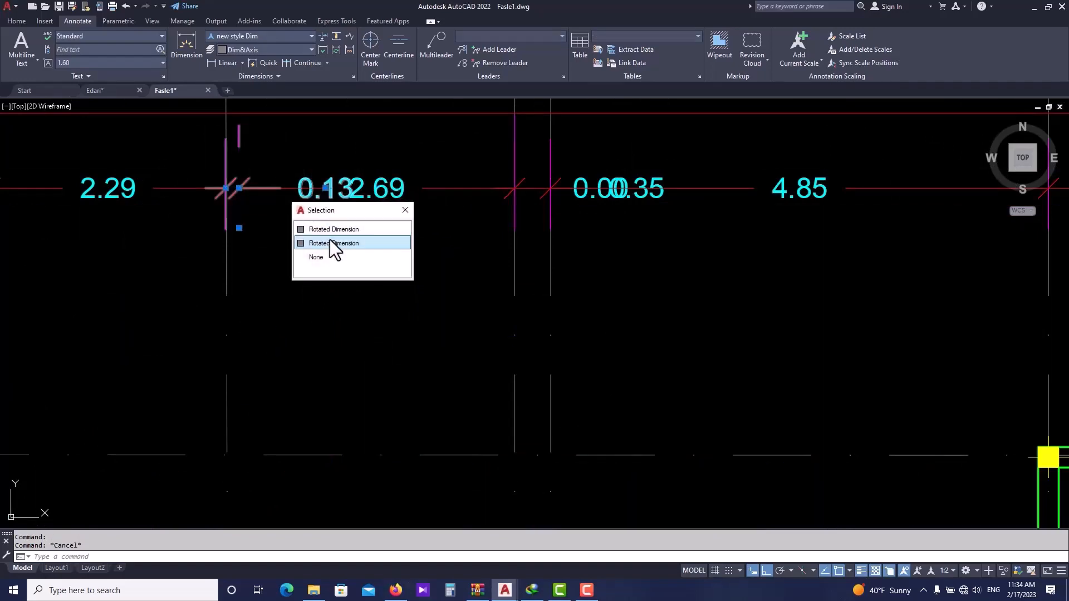
{"action": "left_click", "coordinate": [334, 247]}
{"action": "left_click", "coordinate": [325, 189]}
{"action": "left_click", "coordinate": [326, 149]}
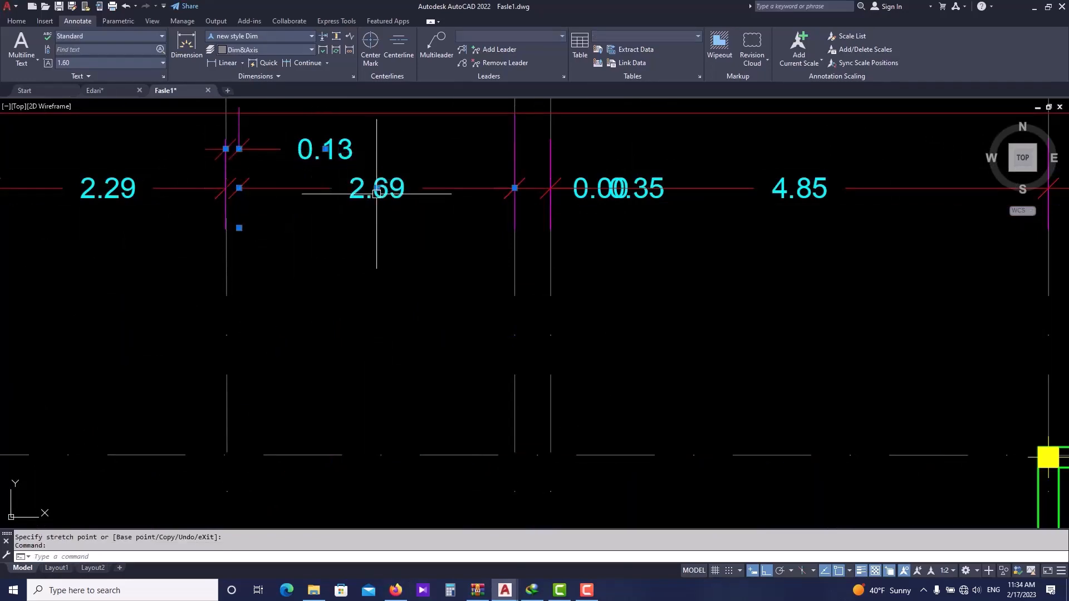
{"action": "left_click", "coordinate": [360, 219]}
{"action": "key", "text": "Escape"}
{"action": "left_click", "coordinate": [327, 156]}
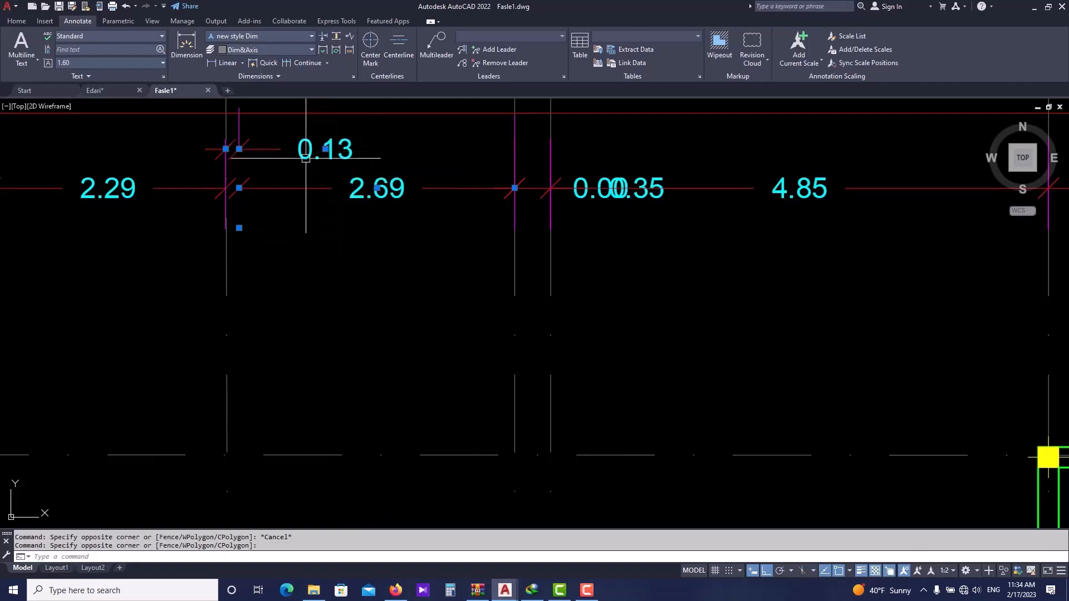
{"action": "middle_click_drag", "start_coordinate": [239, 163], "coordinate": [307, 238]}
{"action": "scroll", "coordinate": [246, 200], "scroll_direction": "down", "scroll_amount": 3}
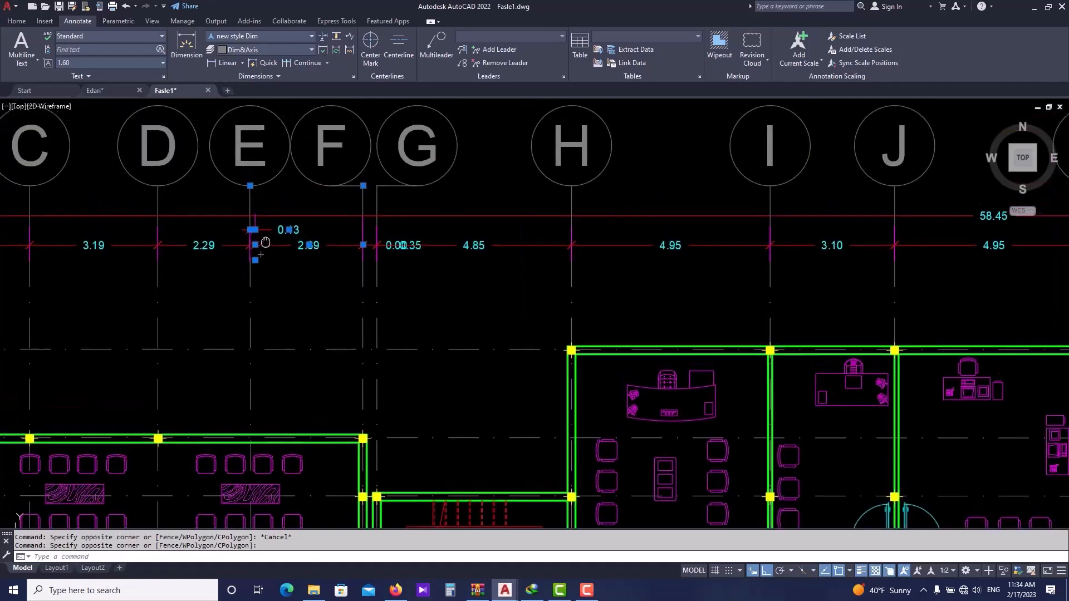
{"action": "type", "text": "E"}
{"action": "key", "text": "Return"}
{"action": "right_click", "coordinate": [406, 251]}
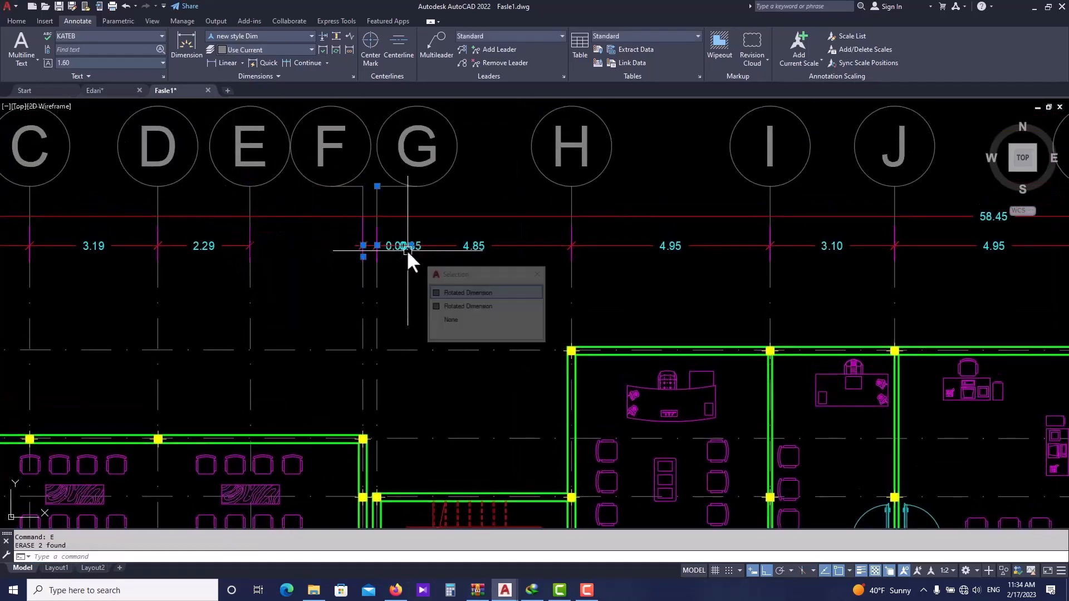
{"action": "left_click", "coordinate": [470, 294]}
- Add a linear dimension between the extension lines at grids E and F on the chain line
{"action": "scroll", "coordinate": [559, 289], "scroll_direction": "down", "scroll_amount": 2}
{"action": "left_click", "coordinate": [240, 63]}
{"action": "scroll", "coordinate": [433, 266], "scroll_direction": "up", "scroll_amount": 4}
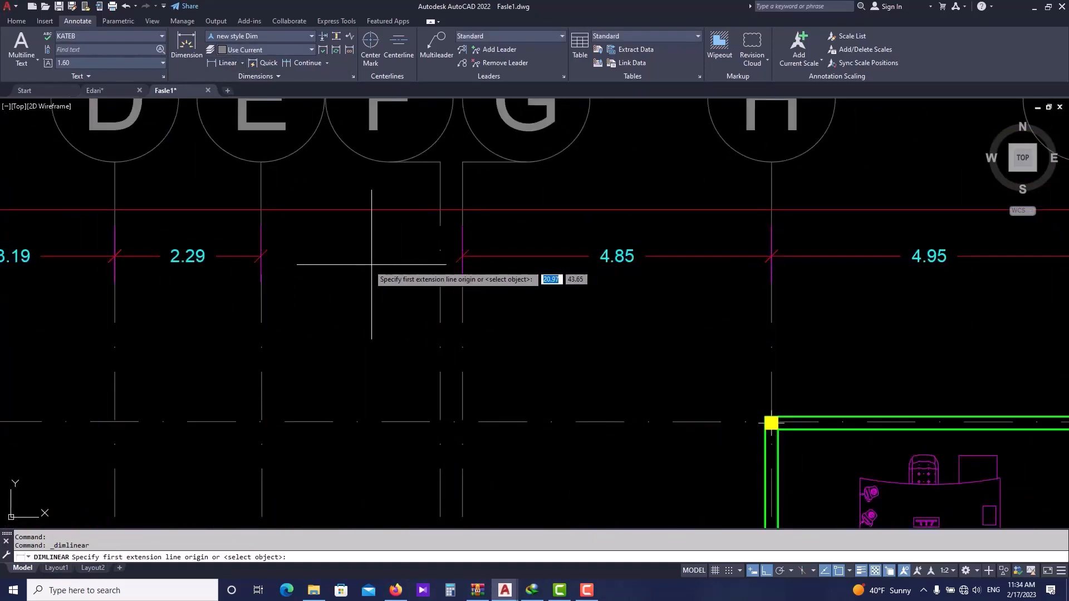
{"action": "left_click", "coordinate": [261, 256]}
{"action": "left_click", "coordinate": [441, 255]}
{"action": "left_click", "coordinate": [445, 255]}
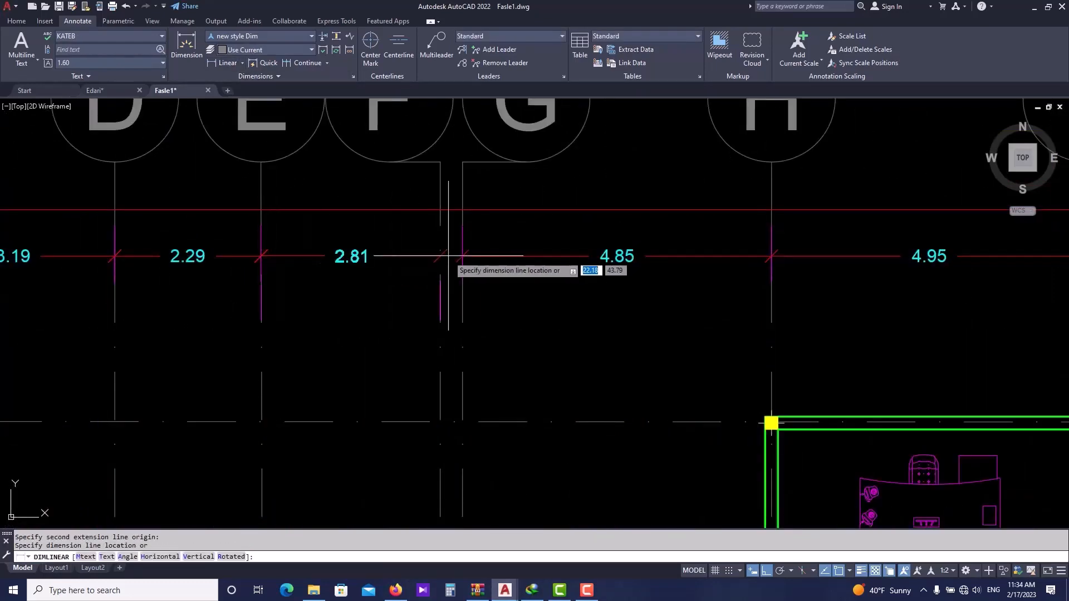
{"action": "left_click", "coordinate": [303, 62]}
{"action": "scroll", "coordinate": [451, 255], "scroll_direction": "up", "scroll_amount": 4}
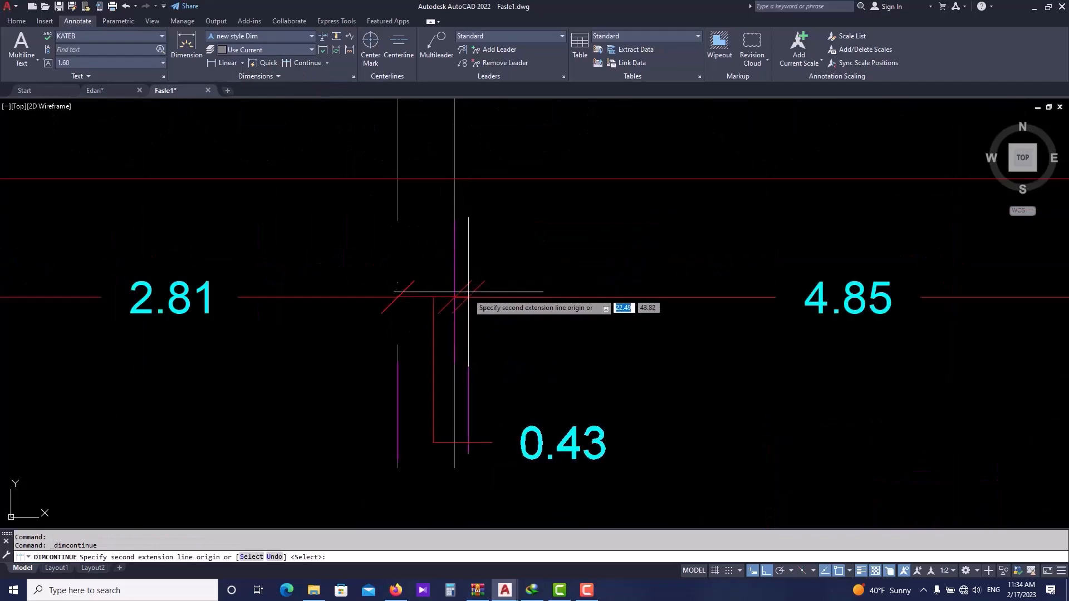
{"action": "key", "text": "Escape"}
{"action": "key", "text": "Escape"}
{"action": "scroll", "coordinate": [463, 281], "scroll_direction": "down", "scroll_amount": 10}
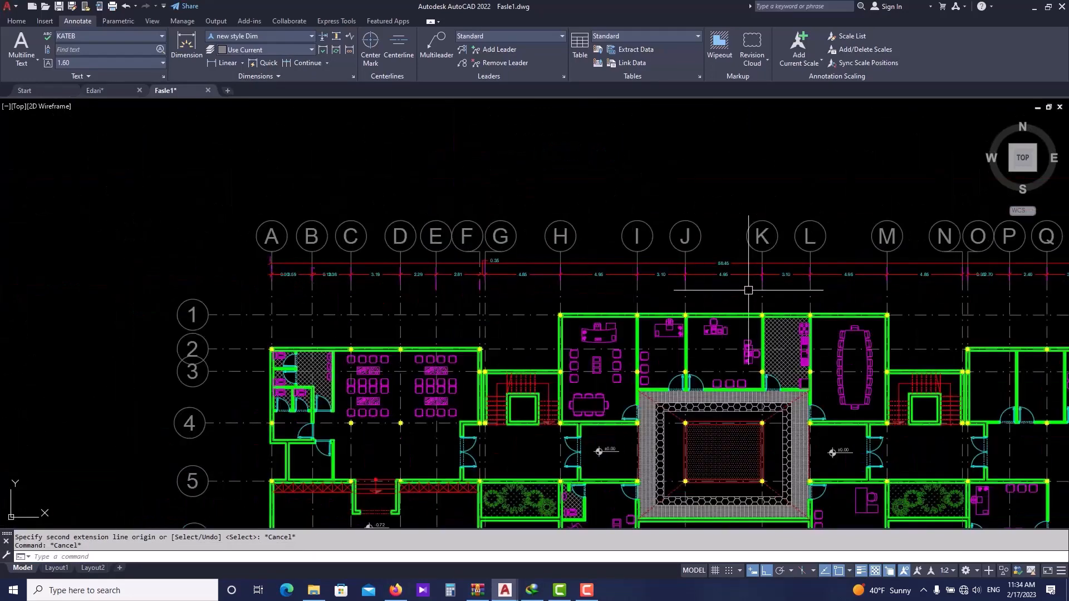
- Continue the dimension chain from the extension line at grid N to the next one near grid O
{"action": "middle_click_drag", "start_coordinate": [748, 290], "coordinate": [468, 279]}
{"action": "scroll", "coordinate": [731, 263], "scroll_direction": "up", "scroll_amount": 6}
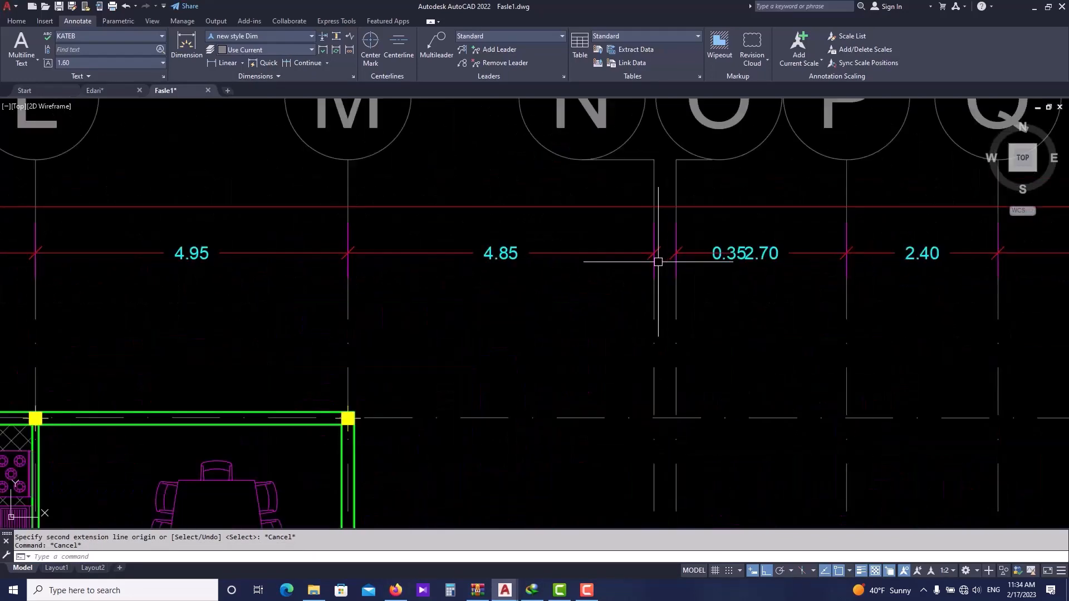
{"action": "key", "text": "Escape"}
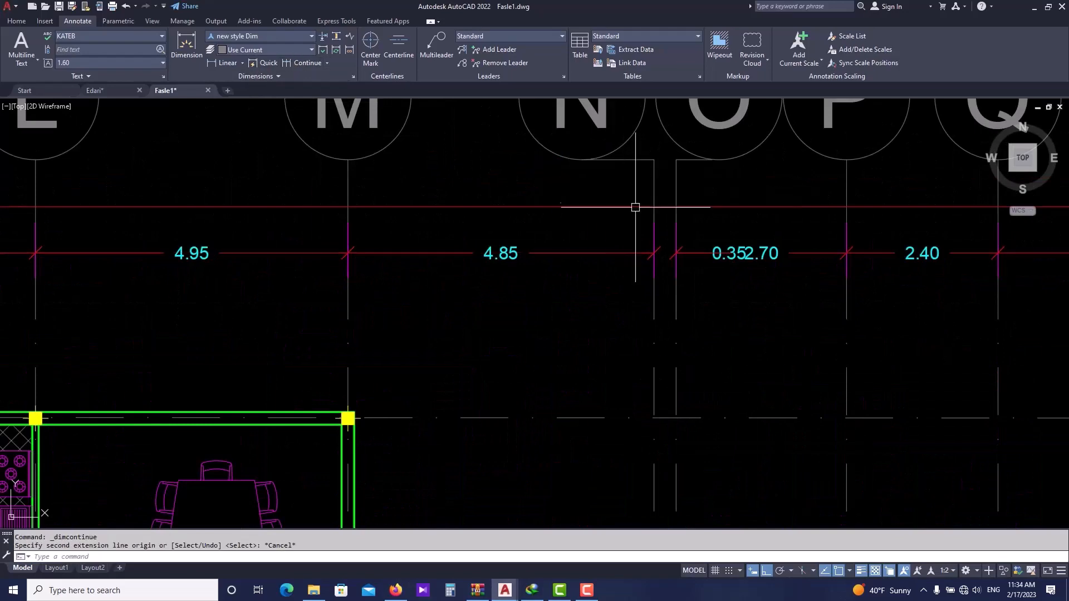
{"action": "left_click", "coordinate": [633, 246]}
{"action": "left_click", "coordinate": [628, 250]}
{"action": "key", "text": "Escape"}
{"action": "scroll", "coordinate": [627, 252], "scroll_direction": "up", "scroll_amount": 2}
{"action": "middle_click_drag", "start_coordinate": [628, 252], "coordinate": [391, 256]}
{"action": "left_click", "coordinate": [305, 65]}
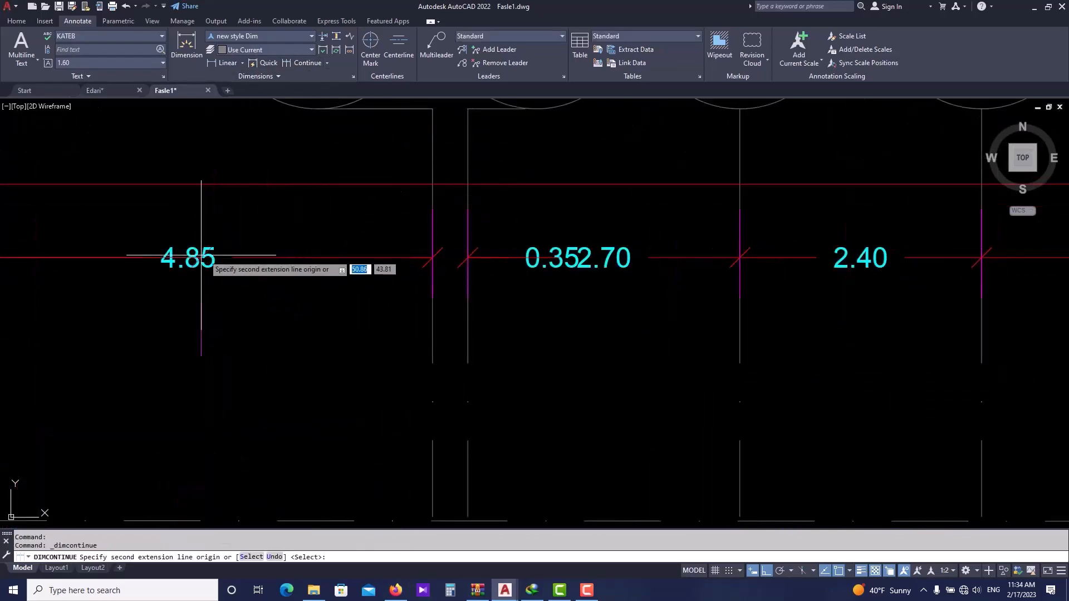
{"action": "left_click", "coordinate": [251, 557]}
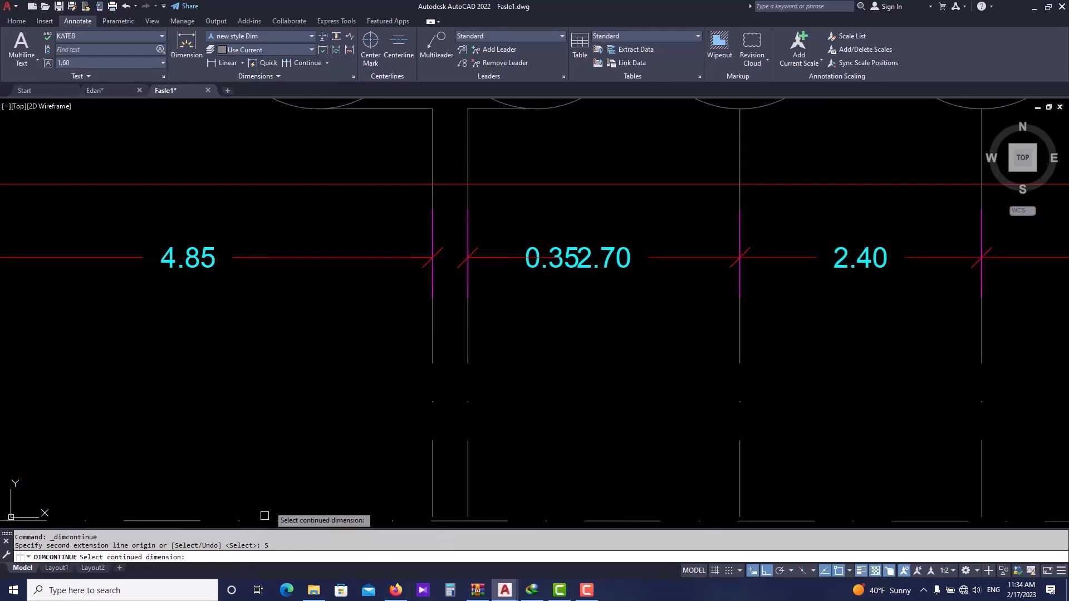
{"action": "left_click", "coordinate": [431, 258]}
{"action": "left_click", "coordinate": [463, 257]}
{"action": "scroll", "coordinate": [465, 262], "scroll_direction": "down", "scroll_amount": 8}
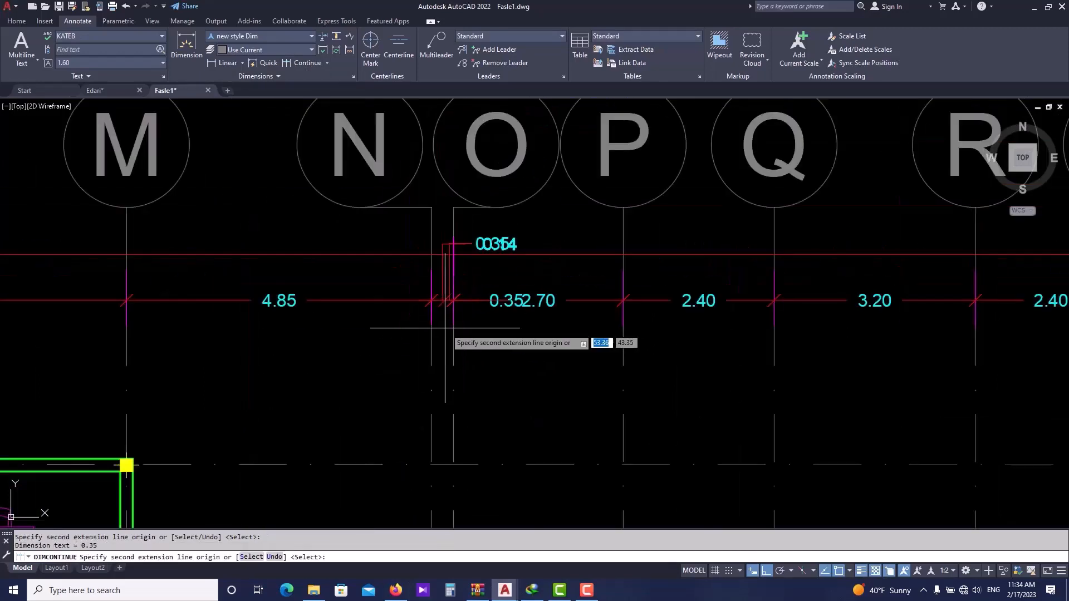
{"action": "key", "text": "Escape"}
{"action": "middle_click_drag", "start_coordinate": [264, 367], "coordinate": [540, 350]}
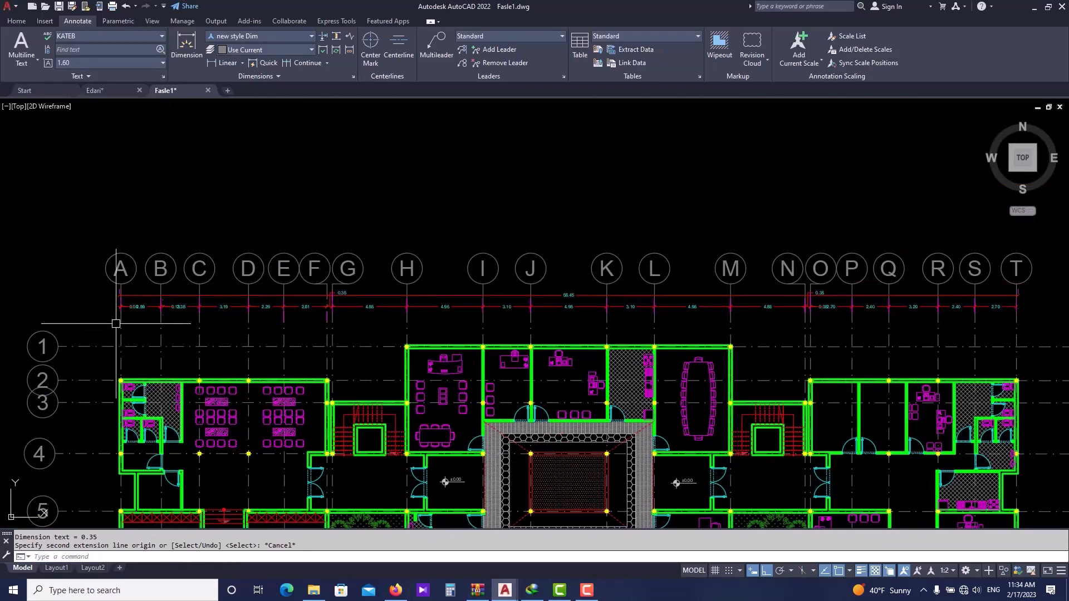
- Erase the small overlapping dimension at grid B in the top dimension chain
{"action": "scroll", "coordinate": [115, 323], "scroll_direction": "up", "scroll_amount": 2}
{"action": "scroll", "coordinate": [212, 306], "scroll_direction": "up", "scroll_amount": 2}
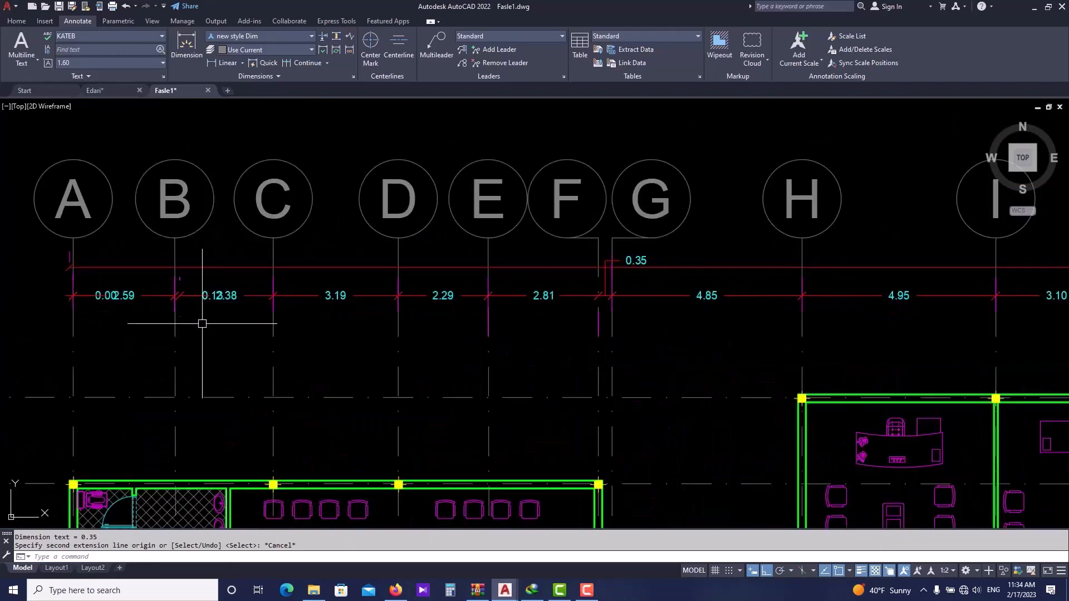
{"action": "scroll", "coordinate": [191, 295], "scroll_direction": "up", "scroll_amount": 2}
{"action": "left_click", "coordinate": [191, 295]}
{"action": "scroll", "coordinate": [185, 303], "scroll_direction": "up", "scroll_amount": 2}
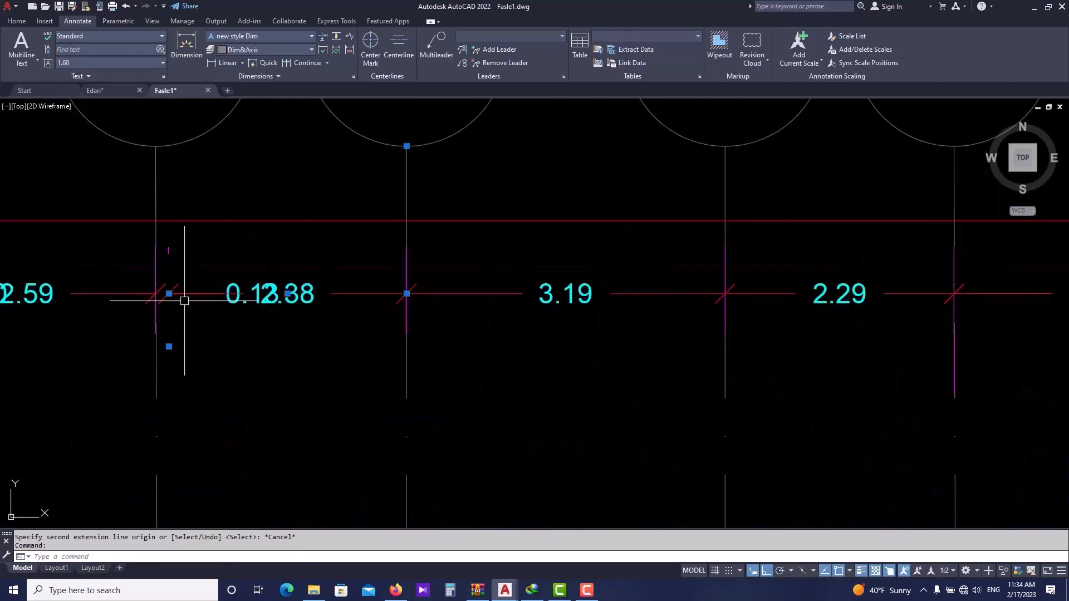
{"action": "left_click", "coordinate": [169, 293]}
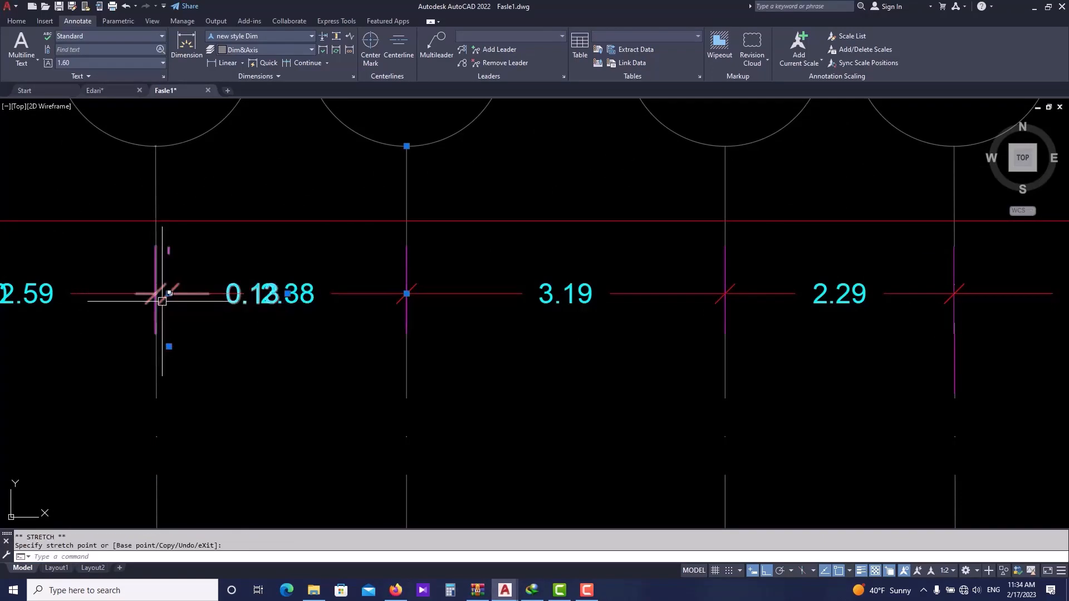
{"action": "key", "text": "Escape"}
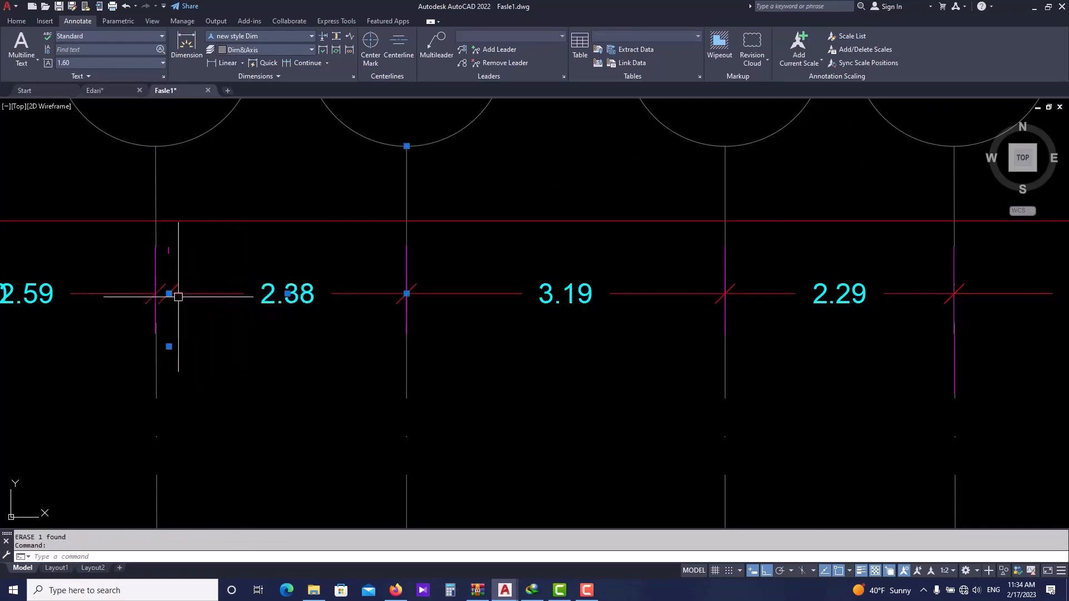
- Erase the zero-length dimension at grid A in the top dimension chain
{"action": "left_click", "coordinate": [168, 347]}
{"action": "key", "text": "Escape"}
{"action": "scroll", "coordinate": [212, 300], "scroll_direction": "down", "scroll_amount": 6}
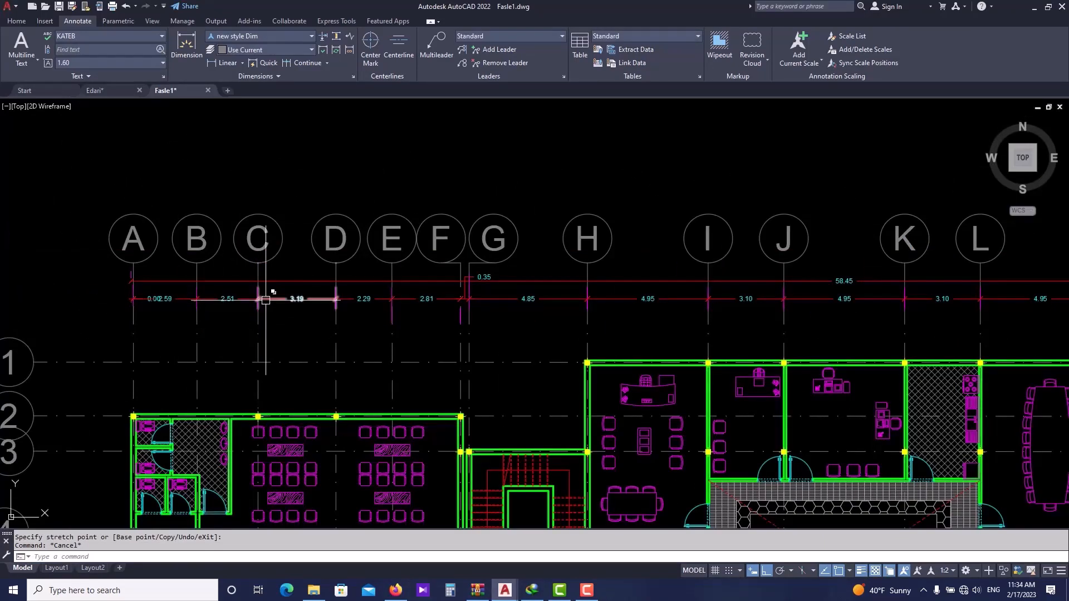
{"action": "scroll", "coordinate": [233, 251], "scroll_direction": "down", "scroll_amount": 4}
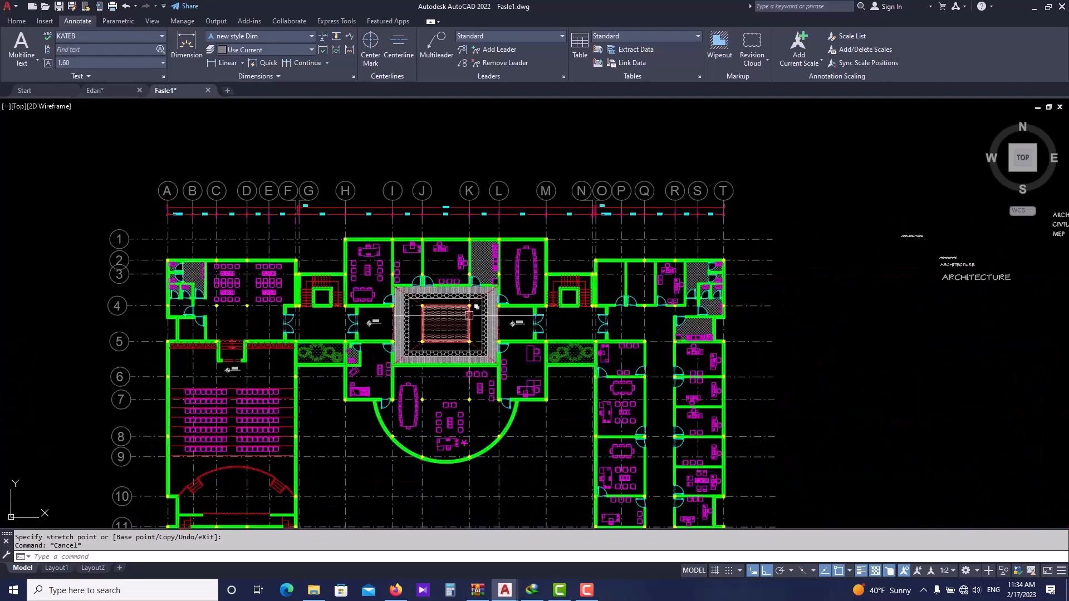
{"action": "middle_click_drag", "start_coordinate": [280, 126], "coordinate": [330, 198]}
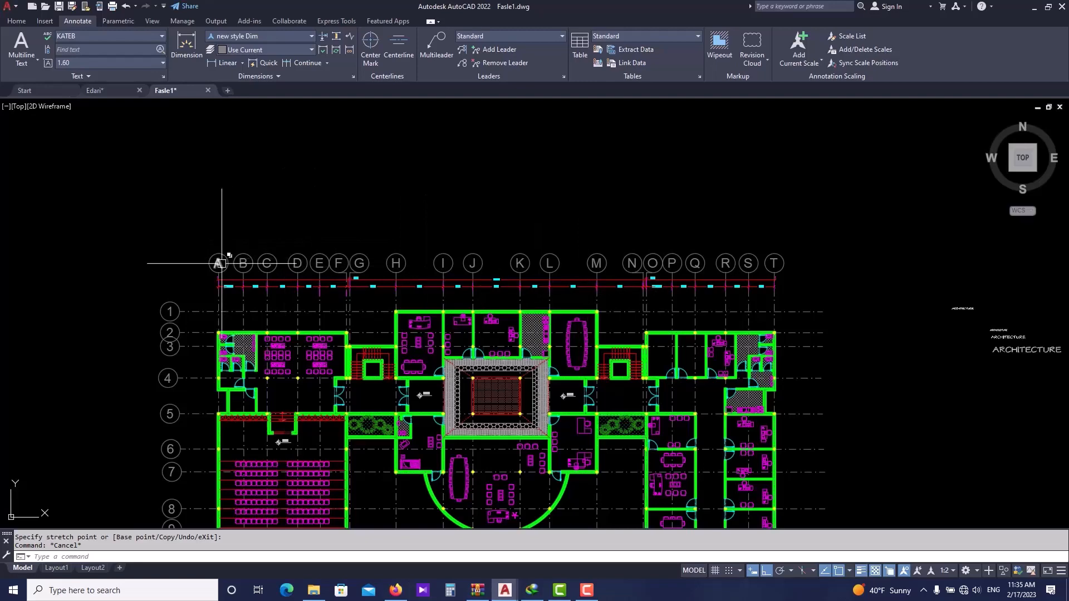
{"action": "scroll", "coordinate": [218, 283], "scroll_direction": "up", "scroll_amount": 4}
{"action": "middle_click_drag", "start_coordinate": [450, 323], "coordinate": [306, 239]}
{"action": "scroll", "coordinate": [100, 206], "scroll_direction": "up", "scroll_amount": 6}
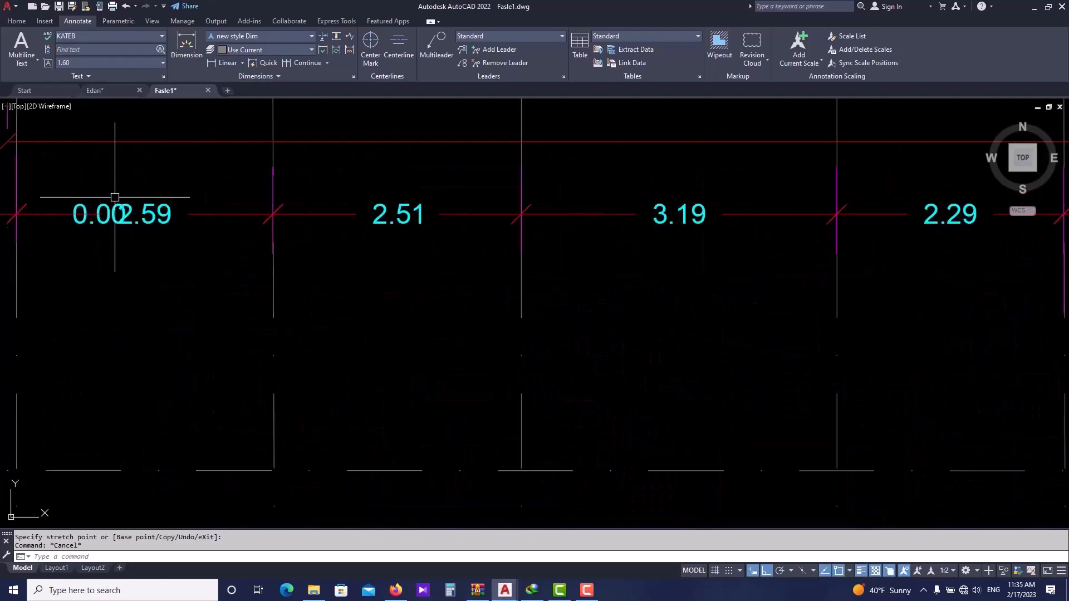
{"action": "left_click", "coordinate": [112, 210]}
{"action": "type", "text": "e"}
{"action": "key", "text": "Return"}
- Erase the small overlapping dimension between grids N and O in the top dimension chain
{"action": "middle_click_drag", "start_coordinate": [107, 246], "coordinate": [158, 244]}
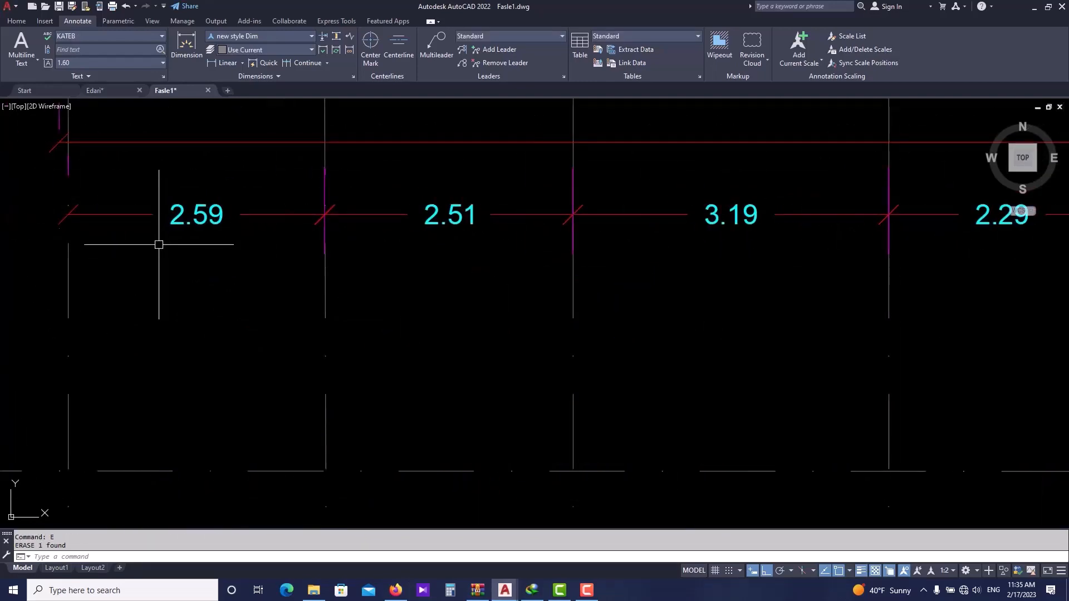
{"action": "scroll", "coordinate": [159, 244], "scroll_direction": "down", "scroll_amount": 4}
{"action": "scroll", "coordinate": [395, 305], "scroll_direction": "down", "scroll_amount": 4}
{"action": "middle_click_drag", "start_coordinate": [627, 297], "coordinate": [362, 296]}
{"action": "scroll", "coordinate": [764, 269], "scroll_direction": "up", "scroll_amount": 4}
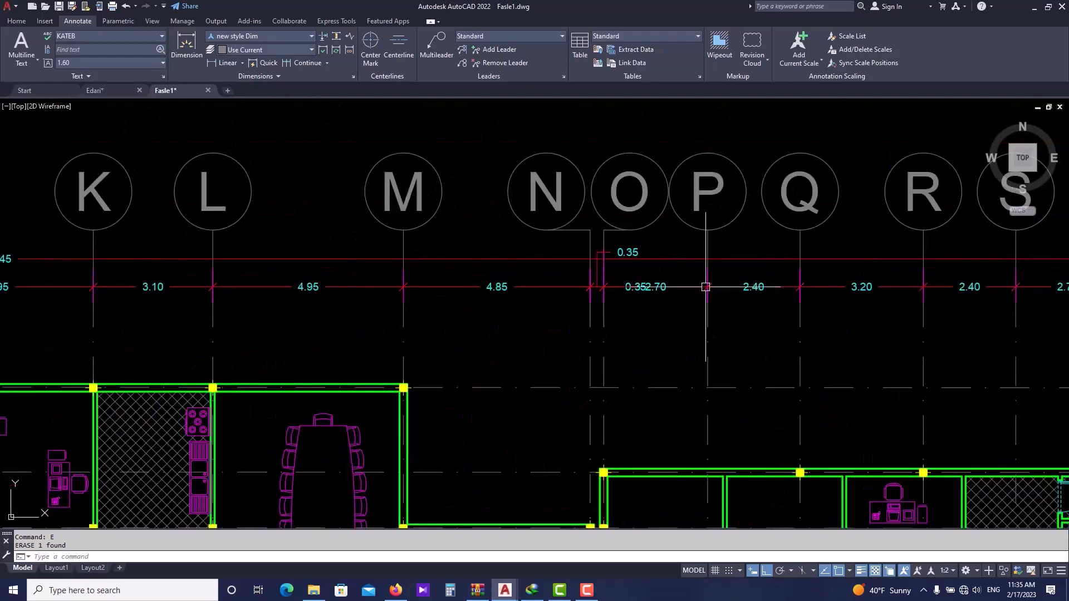
{"action": "scroll", "coordinate": [674, 287], "scroll_direction": "up", "scroll_amount": 4}
{"action": "left_click", "coordinate": [569, 270]}
{"action": "left_click", "coordinate": [578, 271]}
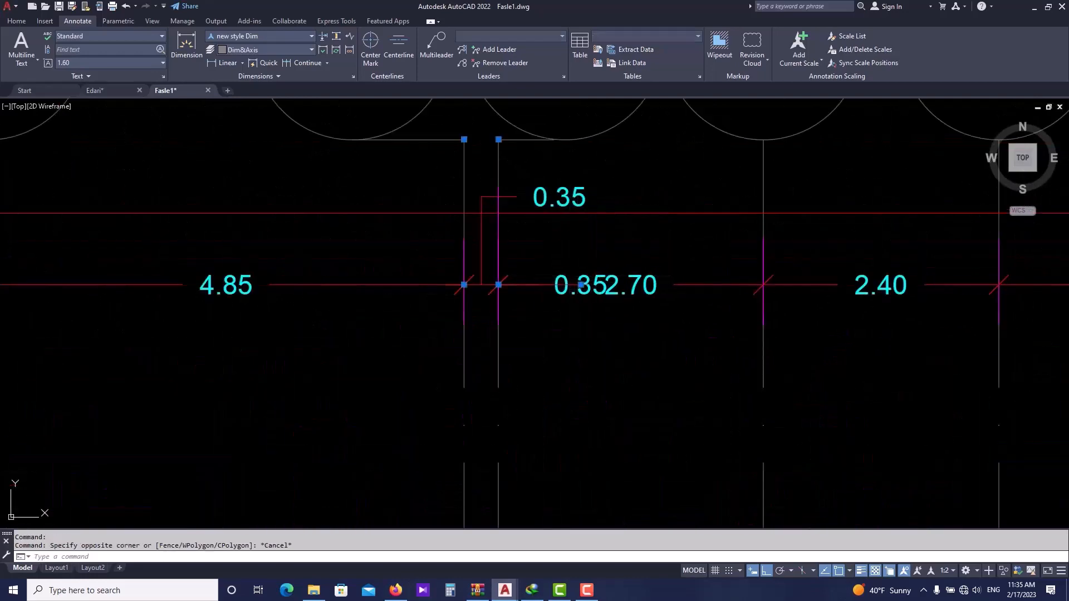
{"action": "key", "text": "Escape"}
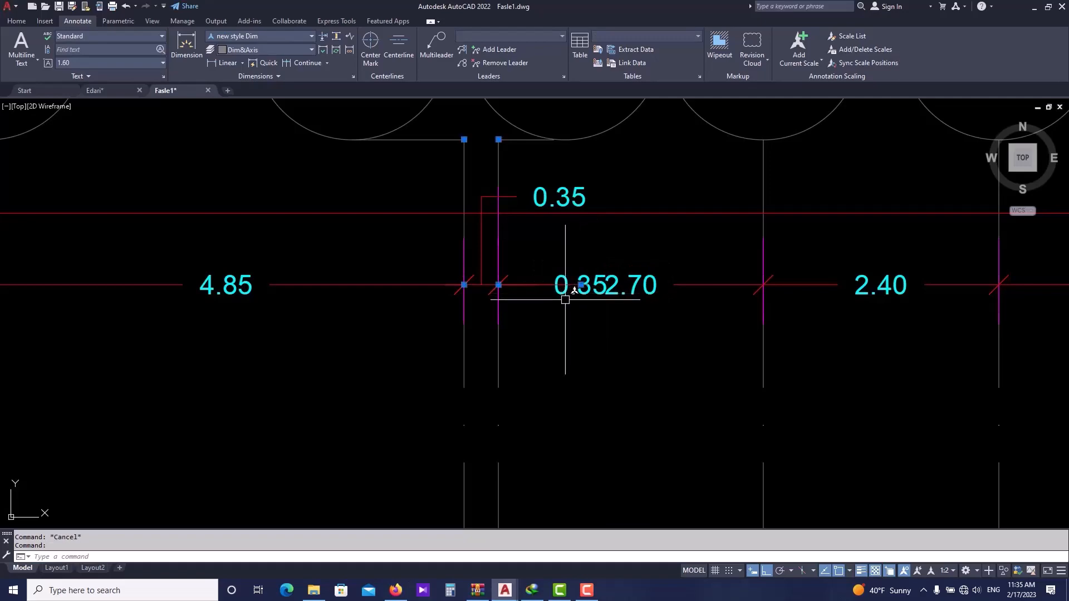
{"action": "scroll", "coordinate": [565, 299], "scroll_direction": "down", "scroll_amount": 4}
{"action": "scroll", "coordinate": [537, 299], "scroll_direction": "up", "scroll_amount": 4}
{"action": "type", "text": "E"}
{"action": "key", "text": "Return"}
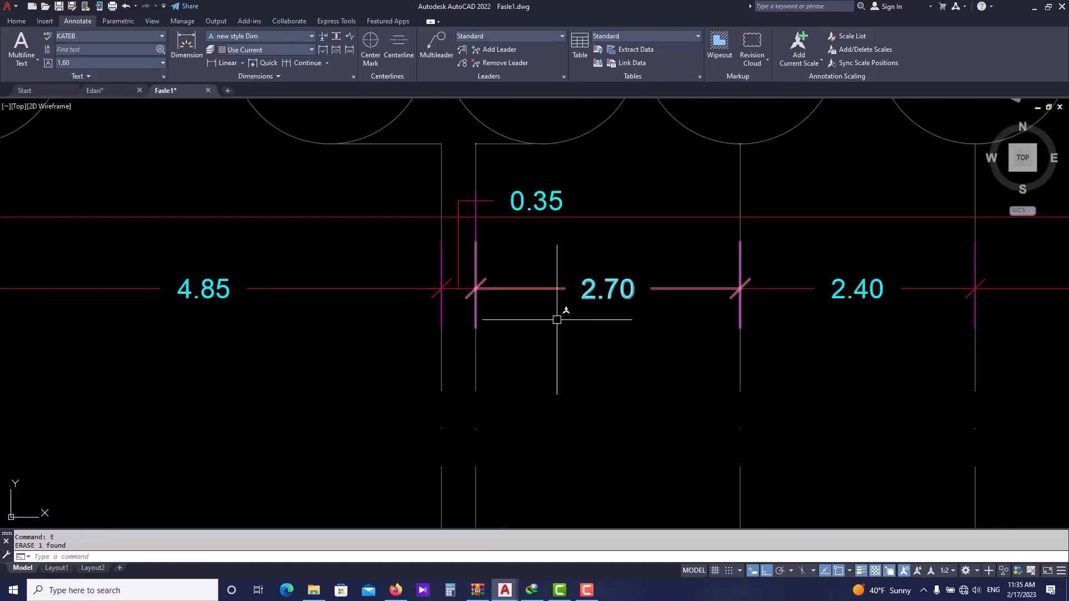
- Review the top dimension chains across the whole floor plan
{"action": "scroll", "coordinate": [553, 299], "scroll_direction": "down", "scroll_amount": 6}
{"action": "scroll", "coordinate": [549, 306], "scroll_direction": "down", "scroll_amount": 1}
{"action": "scroll", "coordinate": [538, 314], "scroll_direction": "up", "scroll_amount": 3}
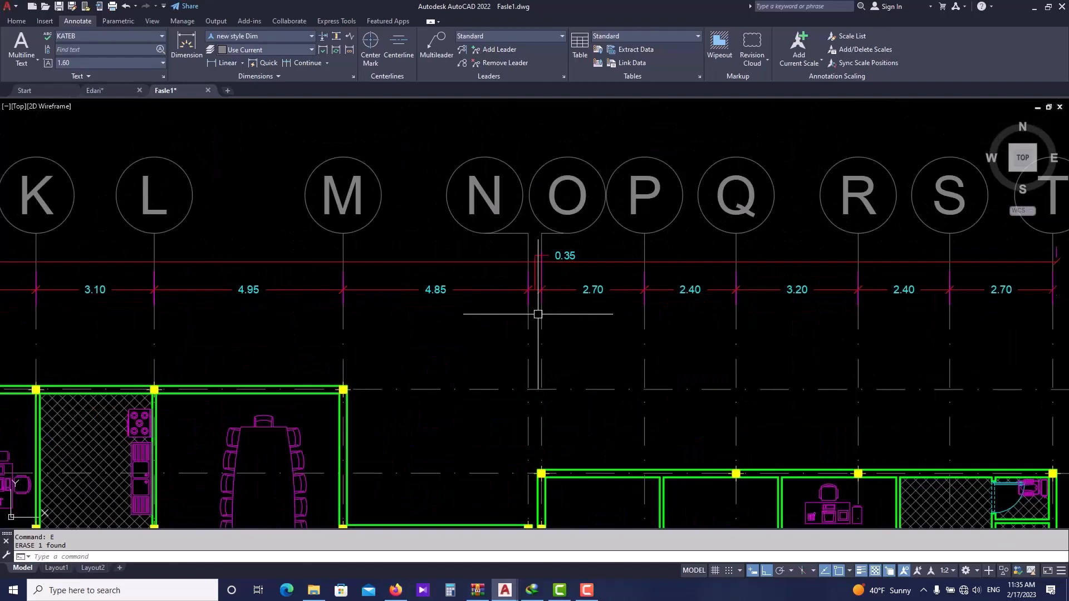
{"action": "scroll", "coordinate": [538, 314], "scroll_direction": "up", "scroll_amount": 4}
{"action": "scroll", "coordinate": [528, 303], "scroll_direction": "down", "scroll_amount": 6}
{"action": "scroll", "coordinate": [500, 305], "scroll_direction": "up", "scroll_amount": 4}
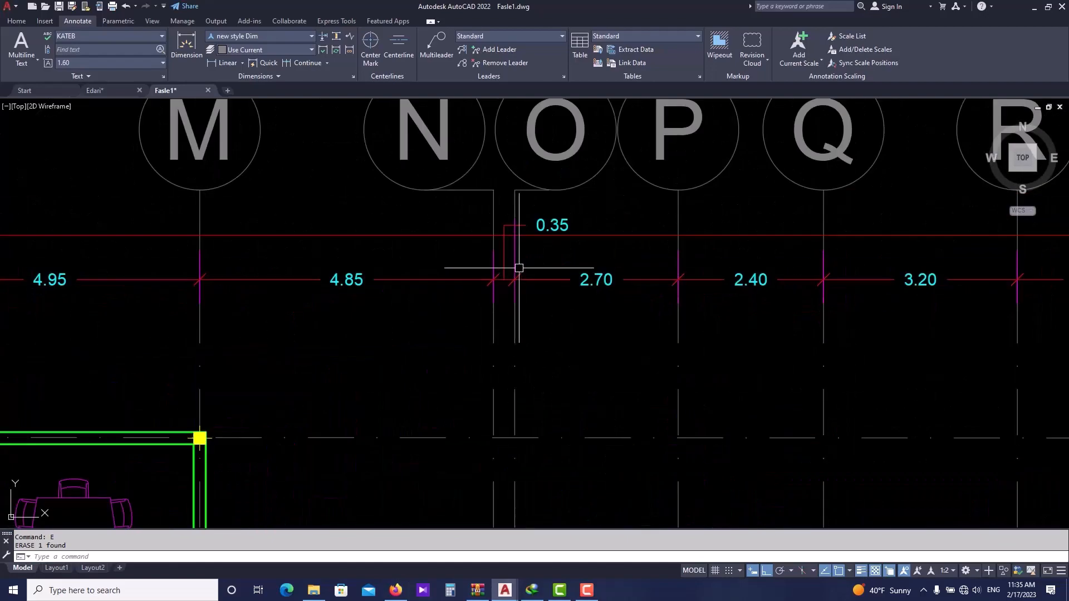
{"action": "scroll", "coordinate": [508, 282], "scroll_direction": "down", "scroll_amount": 6}
{"action": "scroll", "coordinate": [436, 377], "scroll_direction": "down", "scroll_amount": 5}
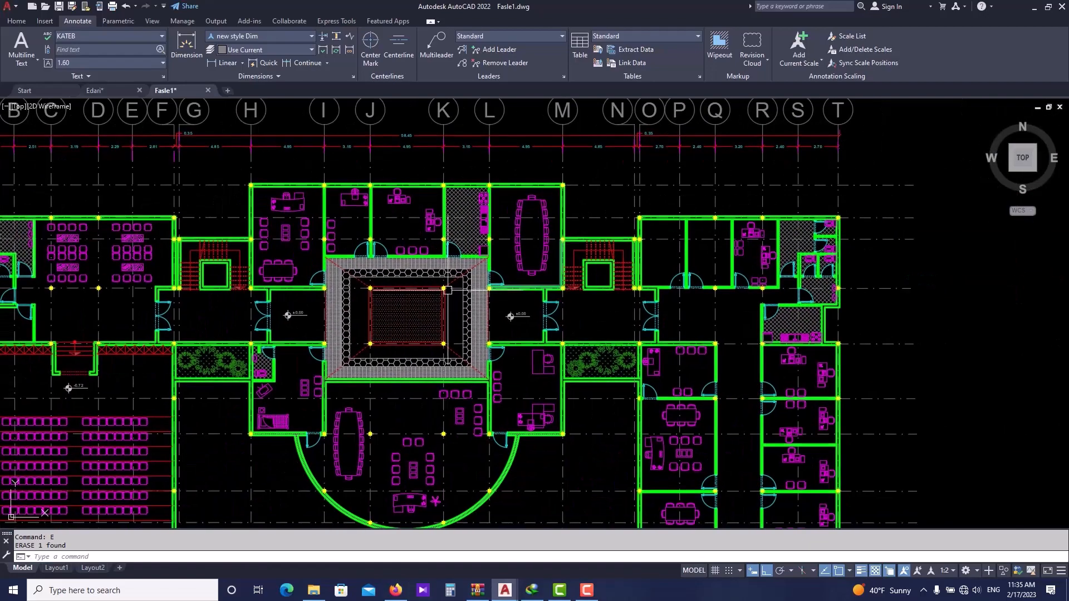
{"action": "scroll", "coordinate": [214, 245], "scroll_direction": "up", "scroll_amount": 2}
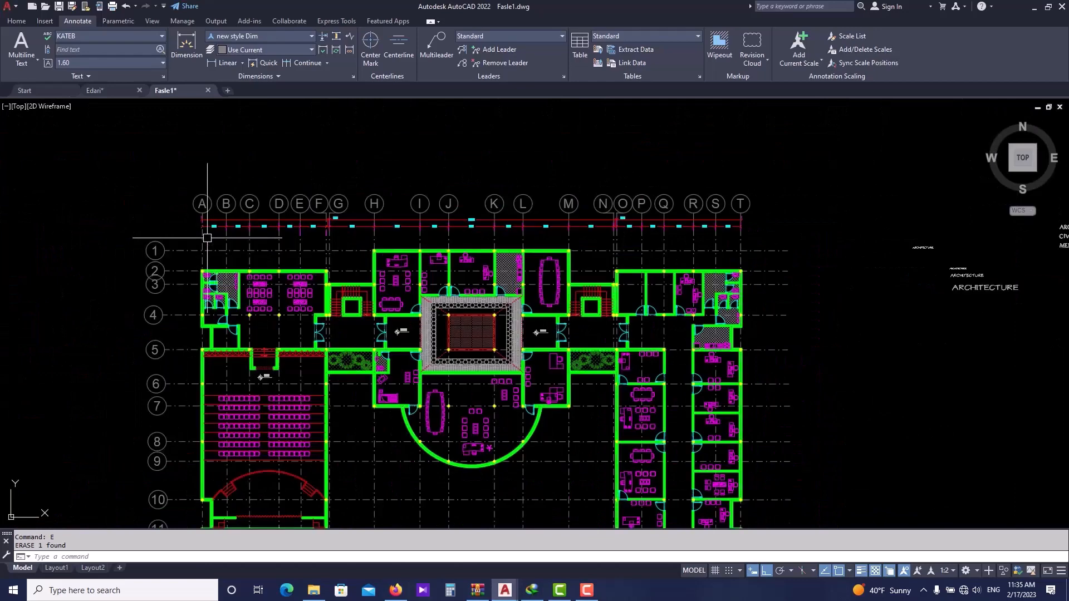
{"action": "scroll", "coordinate": [207, 238], "scroll_direction": "up", "scroll_amount": 2}
{"action": "scroll", "coordinate": [200, 278], "scroll_direction": "down", "scroll_amount": 2}
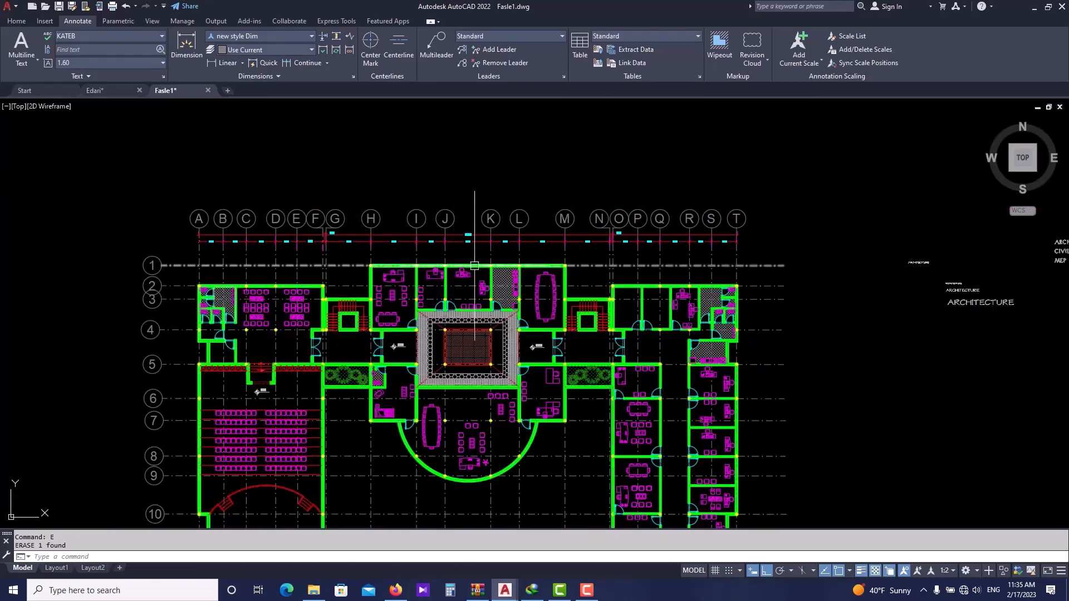
{"action": "scroll", "coordinate": [294, 263], "scroll_direction": "up", "scroll_amount": 4}
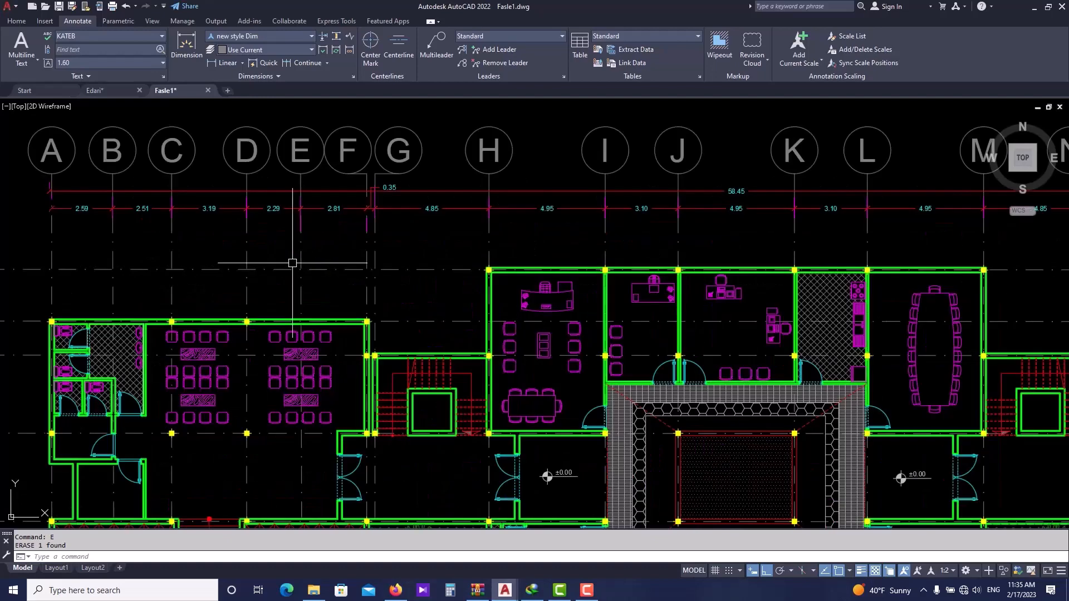
- Add a linear dimension from the outer wall corner at grid A to the wall corner near grid F
{"action": "left_click", "coordinate": [227, 63]}
{"action": "scroll", "coordinate": [53, 305], "scroll_direction": "up", "scroll_amount": 4}
{"action": "left_click", "coordinate": [48, 346]}
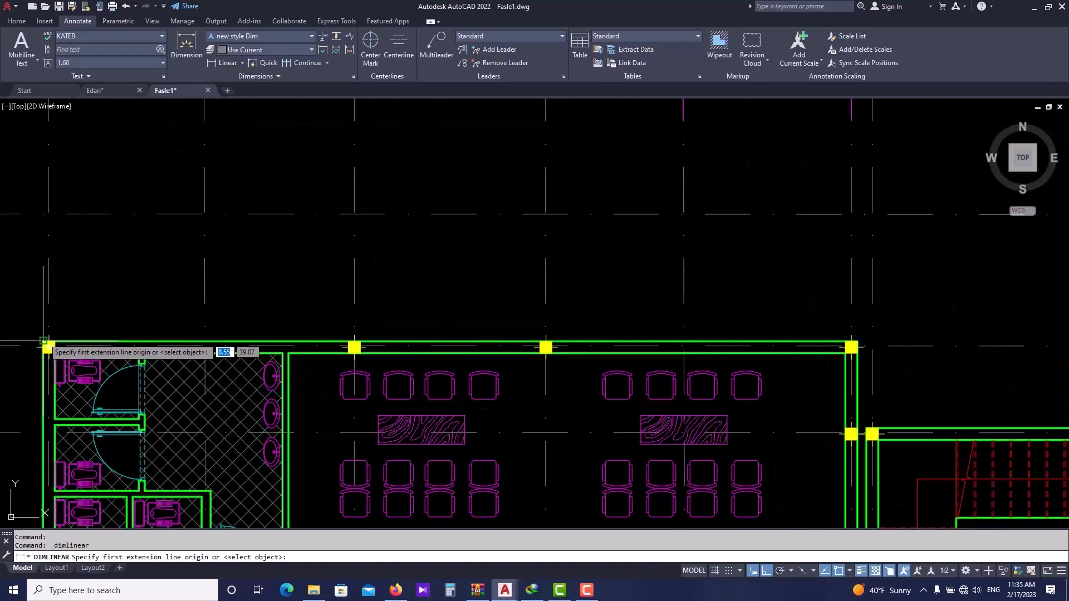
{"action": "middle_click_drag", "start_coordinate": [852, 345], "coordinate": [508, 323]}
{"action": "left_click", "coordinate": [581, 331]}
{"action": "left_click", "coordinate": [614, 298]}
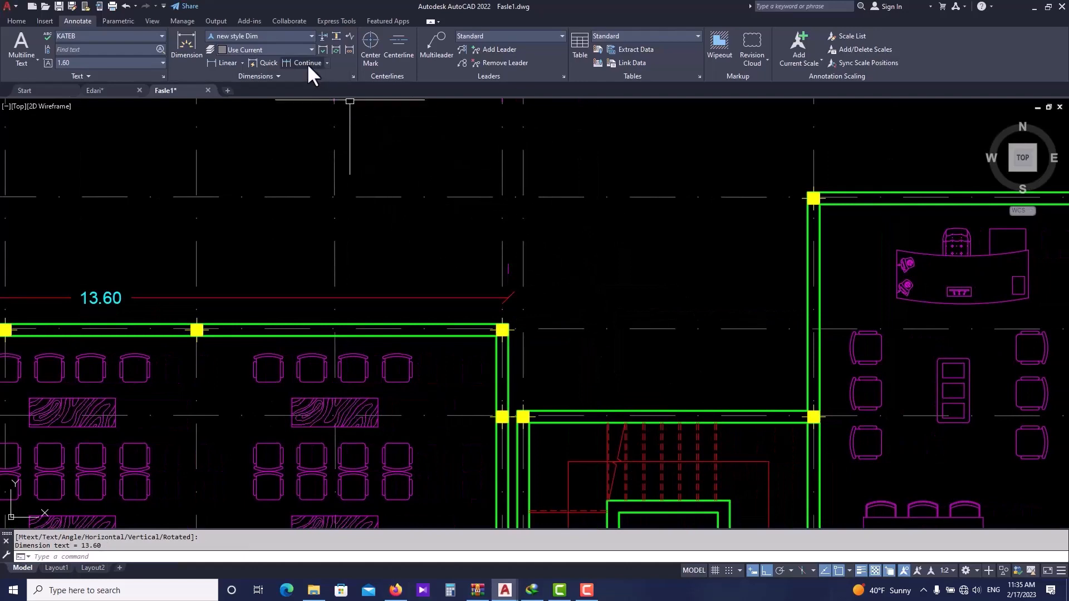
- Move the 13.60 dimension up to sit just below the top dimension chain
{"action": "key", "text": "Escape"}
{"action": "left_click", "coordinate": [414, 280]}
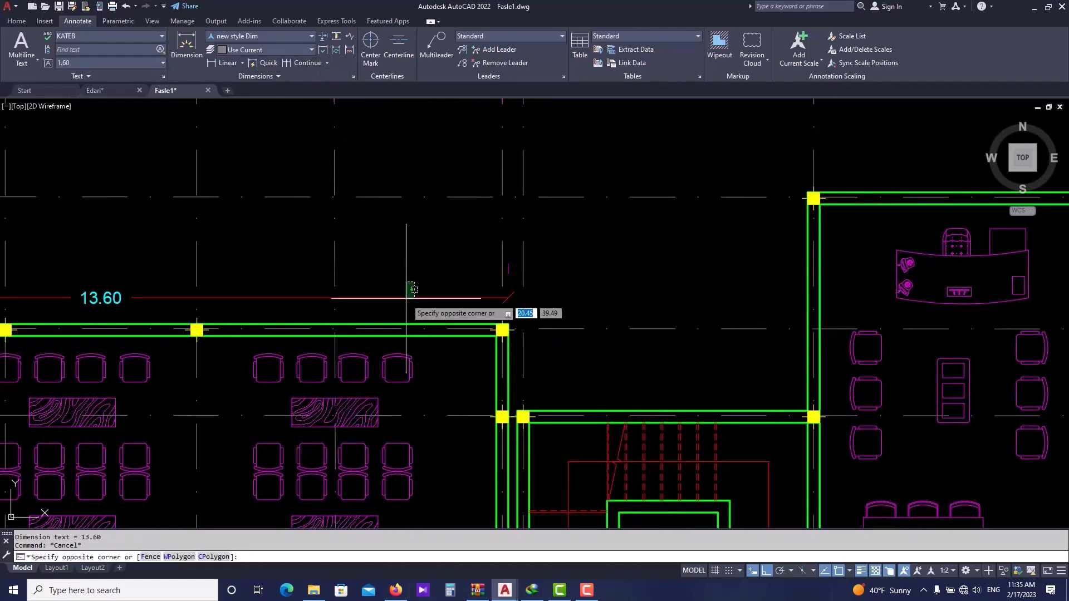
{"action": "left_click", "coordinate": [406, 299]}
{"action": "key", "text": "Return"}
{"action": "left_click", "coordinate": [437, 301]}
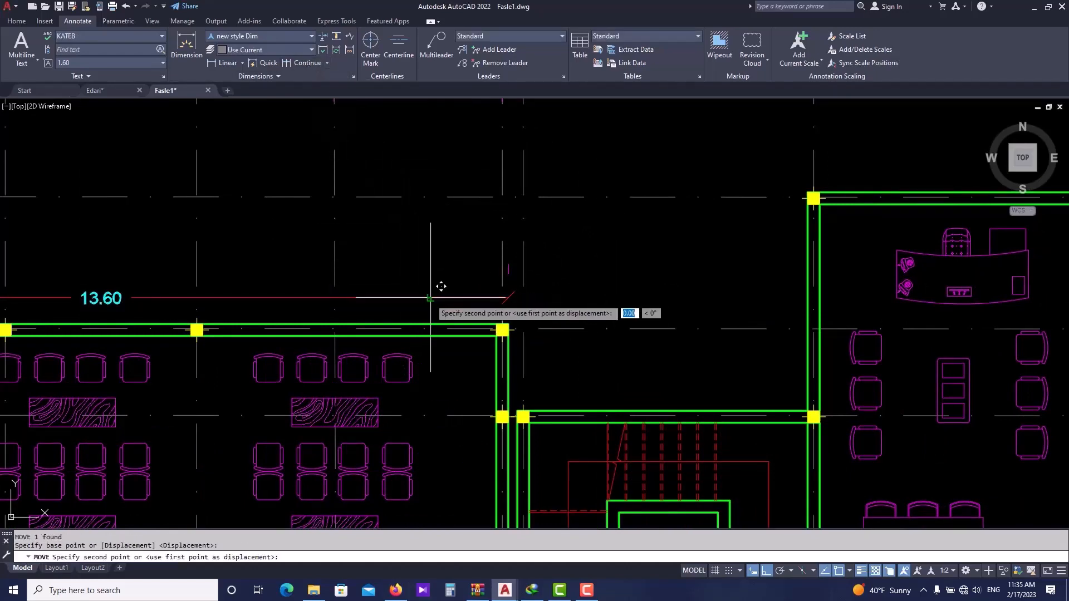
{"action": "scroll", "coordinate": [430, 284], "scroll_direction": "down", "scroll_amount": 2}
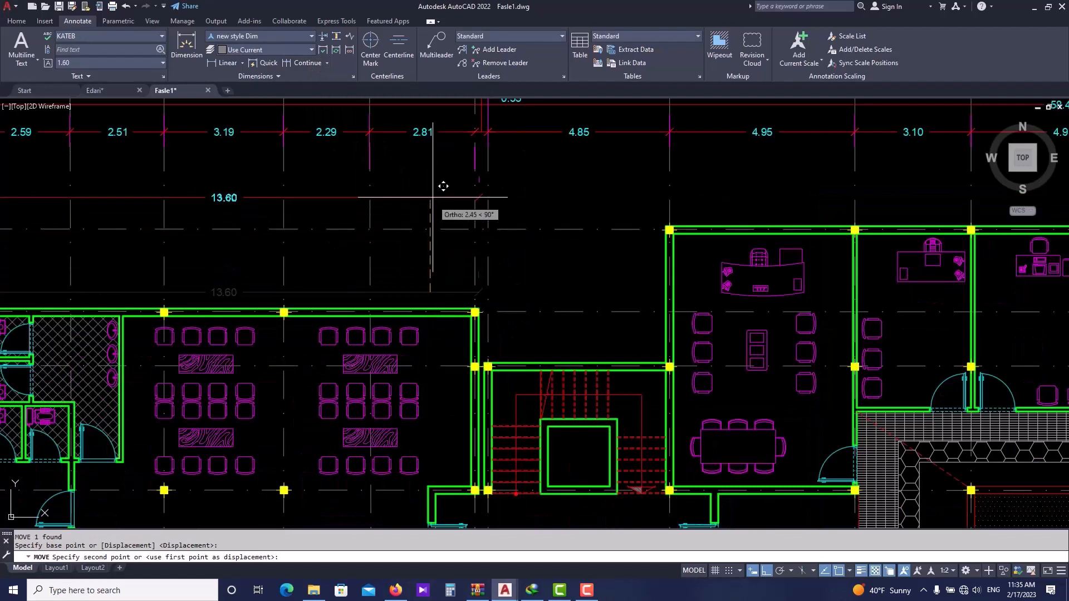
{"action": "left_click", "coordinate": [433, 146]}
- Continue the second dimension chain from the 13.60 dimension along the outer wall corners to the building's right end
{"action": "left_click", "coordinate": [306, 62]}
{"action": "middle_click_drag", "start_coordinate": [533, 206], "coordinate": [483, 206]}
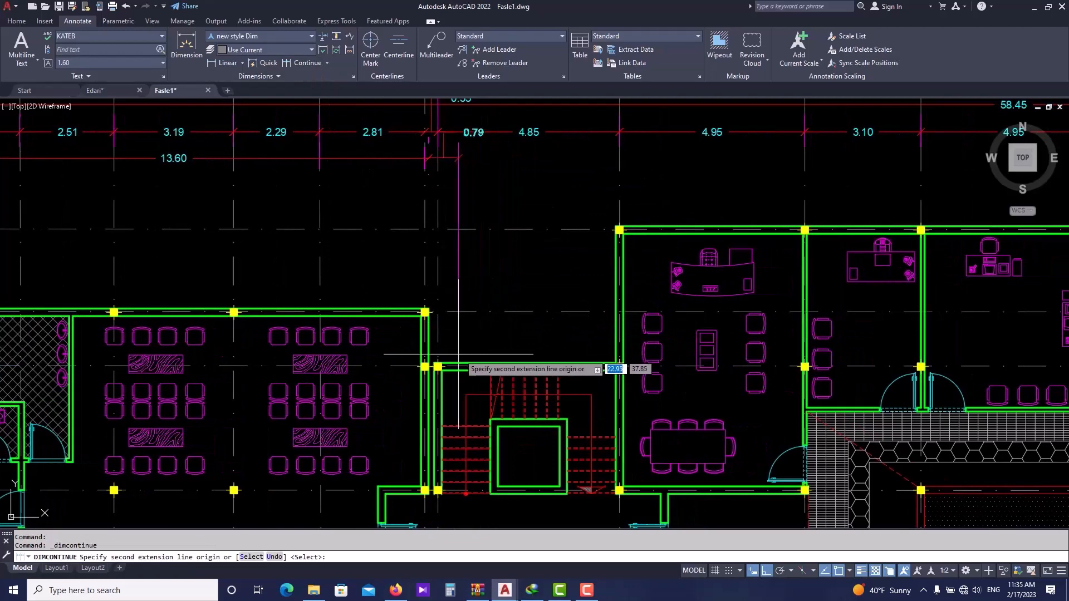
{"action": "scroll", "coordinate": [454, 353], "scroll_direction": "up", "scroll_amount": 2}
{"action": "scroll", "coordinate": [451, 353], "scroll_direction": "down", "scroll_amount": 3}
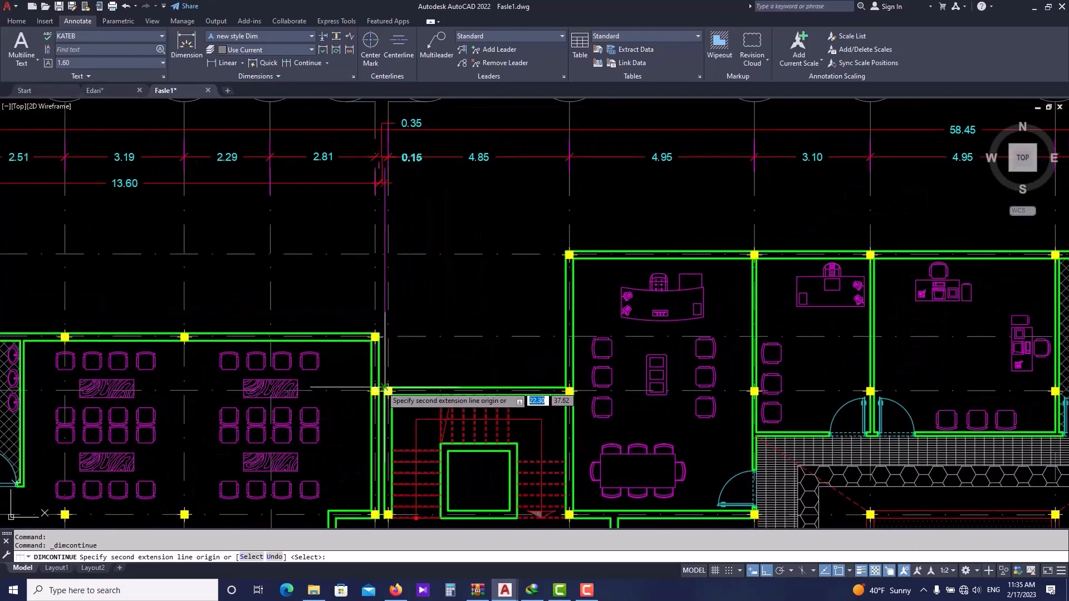
{"action": "left_click", "coordinate": [388, 183]}
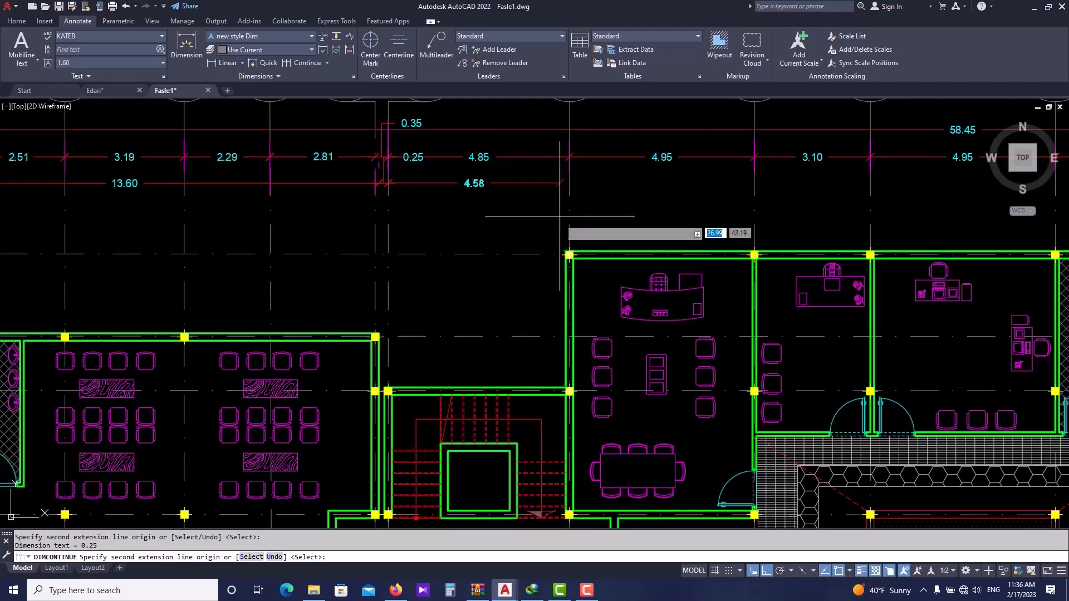
{"action": "left_click", "coordinate": [564, 246]}
{"action": "scroll", "coordinate": [671, 235], "scroll_direction": "down", "scroll_amount": 3}
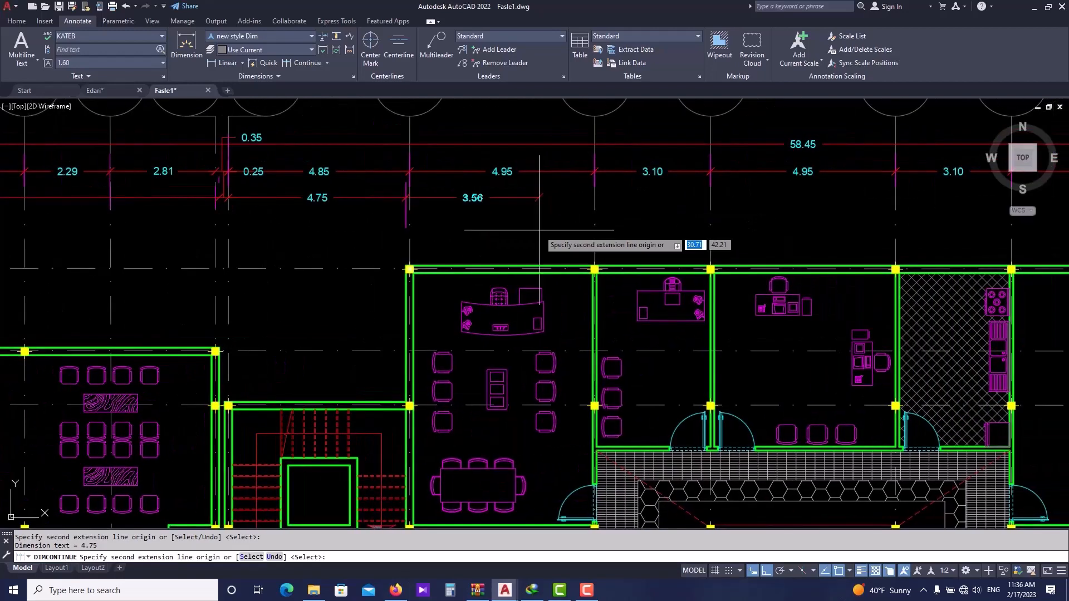
{"action": "scroll", "coordinate": [663, 245], "scroll_direction": "up", "scroll_amount": 4}
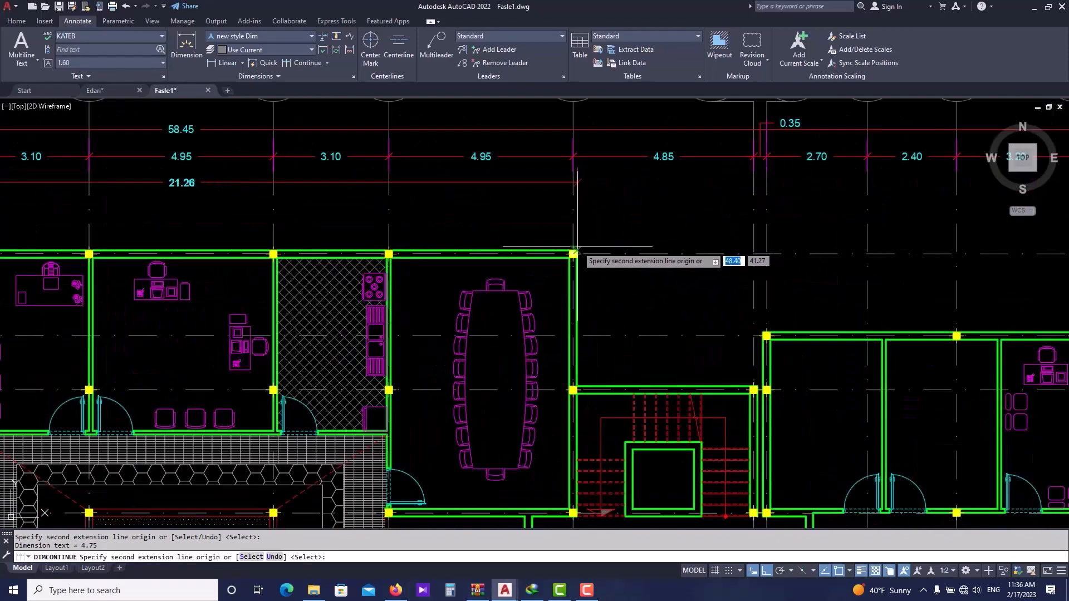
{"action": "left_click", "coordinate": [575, 252]}
{"action": "middle_click_drag", "start_coordinate": [704, 244], "coordinate": [540, 243]}
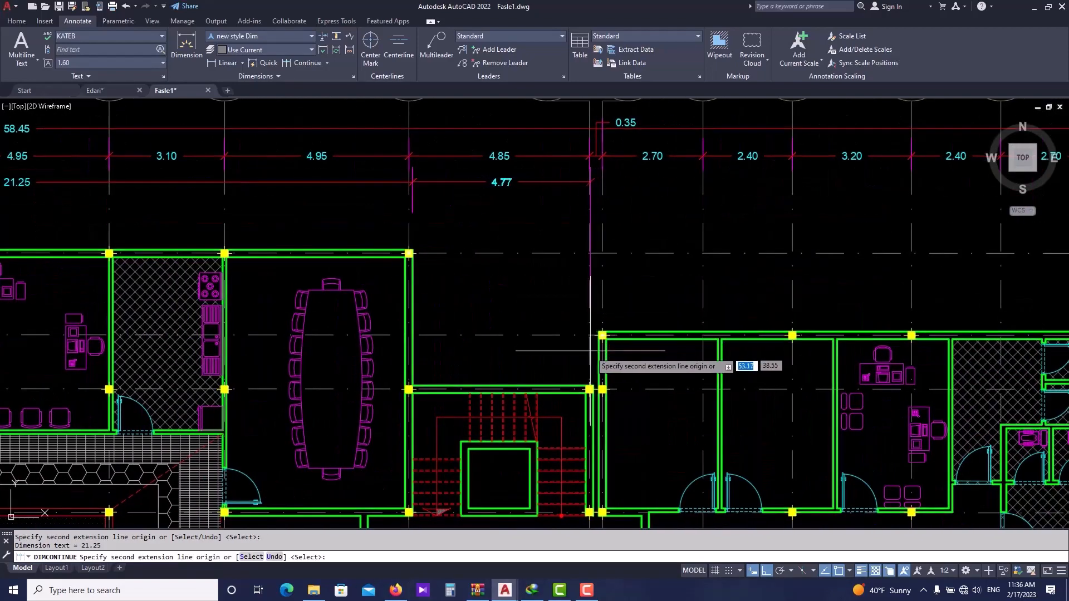
{"action": "left_click", "coordinate": [590, 388]}
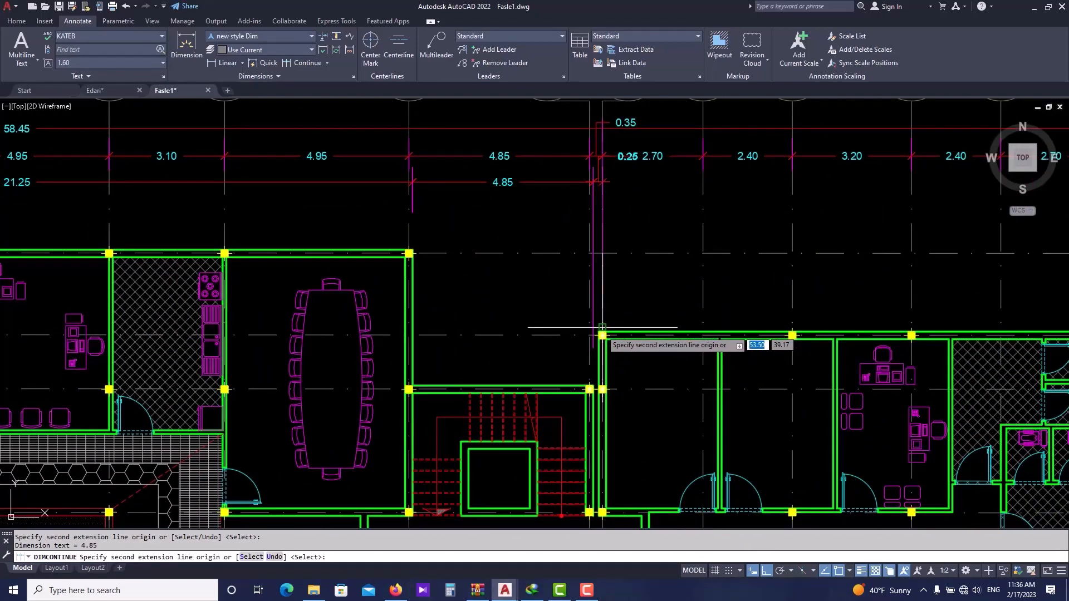
{"action": "left_click", "coordinate": [602, 334]}
{"action": "scroll", "coordinate": [601, 334], "scroll_direction": "down", "scroll_amount": 3}
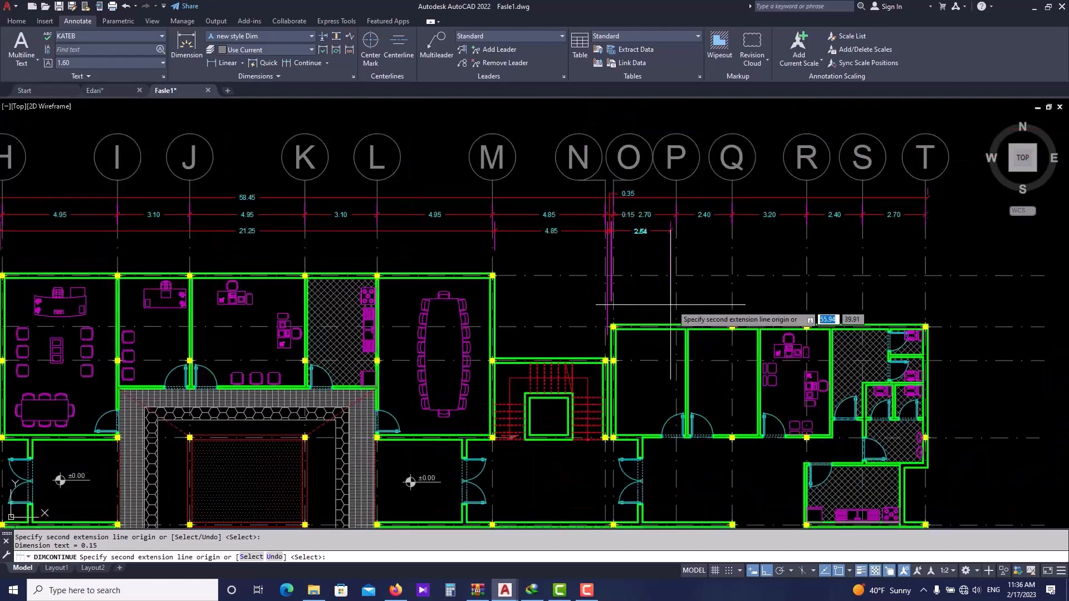
{"action": "scroll", "coordinate": [599, 301], "scroll_direction": "up", "scroll_amount": 1}
{"action": "scroll", "coordinate": [786, 314], "scroll_direction": "up", "scroll_amount": 2}
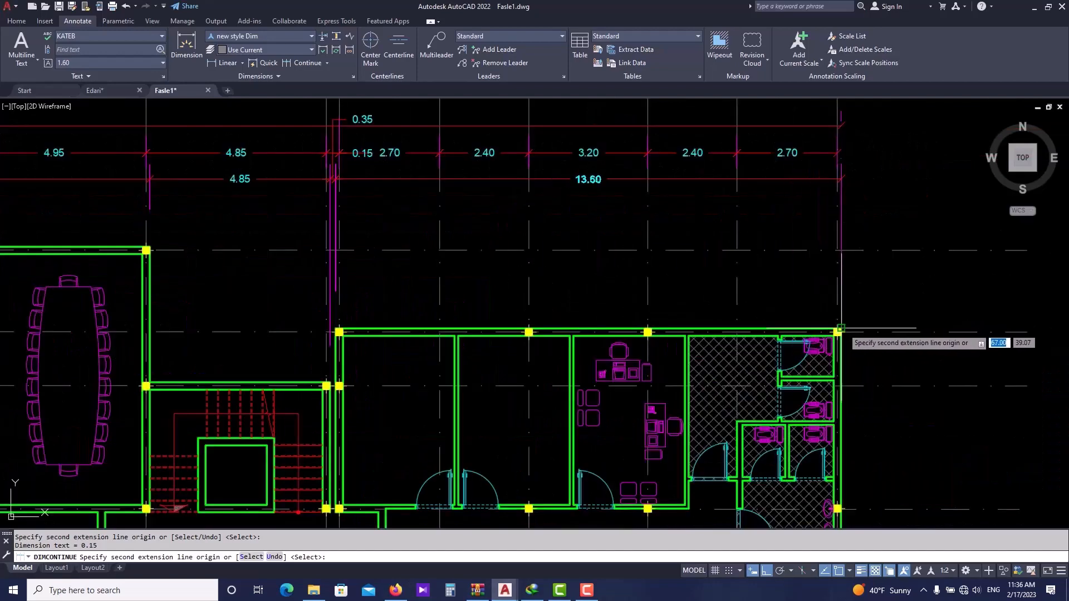
{"action": "left_click", "coordinate": [842, 329]}
{"action": "key", "text": "Escape"}
- Try to stretch the 0.15 dimension's extension line grip down to the wall corner at grid N
{"action": "left_click", "coordinate": [333, 336]}
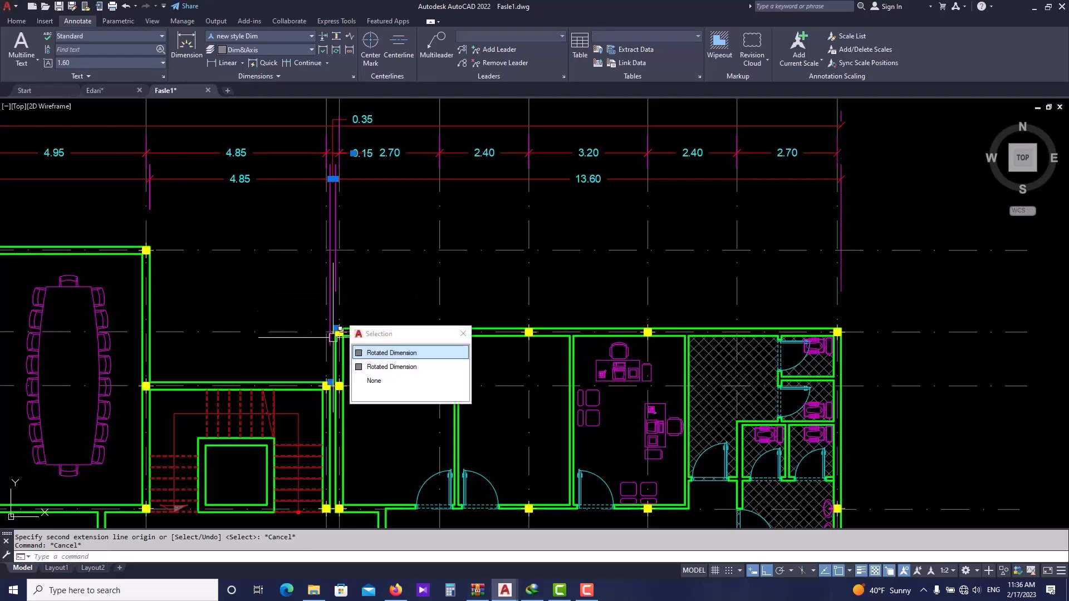
{"action": "left_click", "coordinate": [336, 328]}
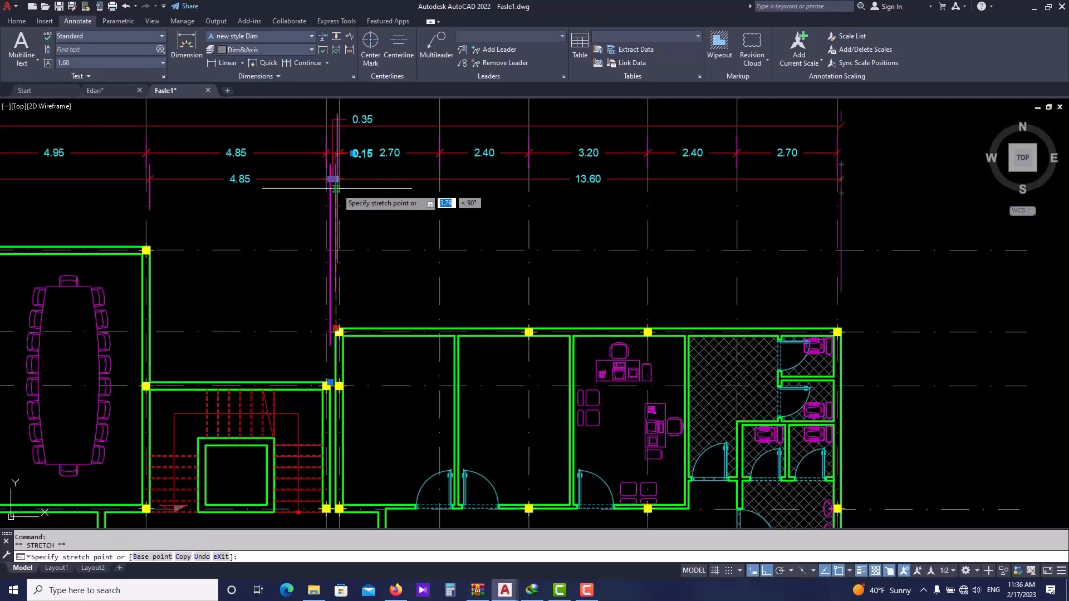
{"action": "left_click", "coordinate": [336, 189]}
{"action": "left_click", "coordinate": [340, 332]}
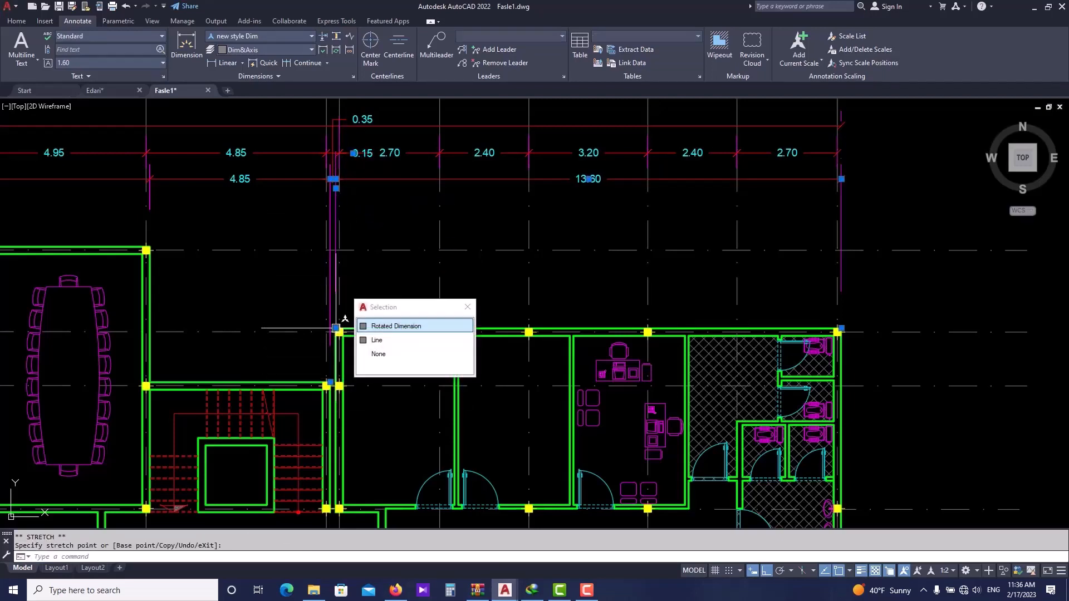
{"action": "key", "text": "Escape"}
{"action": "key", "text": "Escape"}
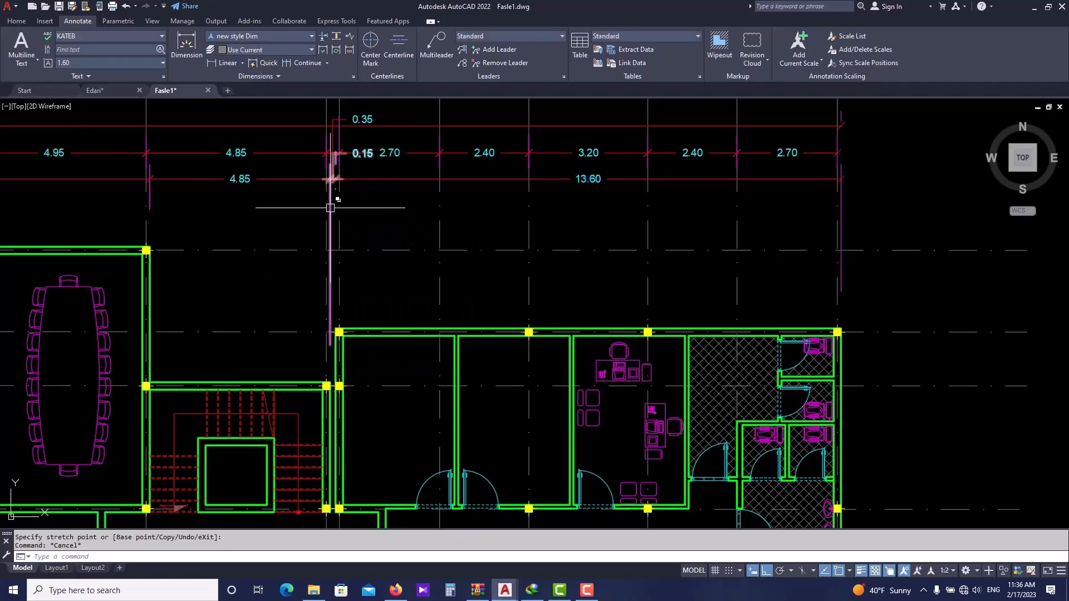
{"action": "left_click", "coordinate": [332, 208]}
{"action": "key", "text": "Escape"}
{"action": "middle_click_drag", "start_coordinate": [337, 255], "coordinate": [356, 293]}
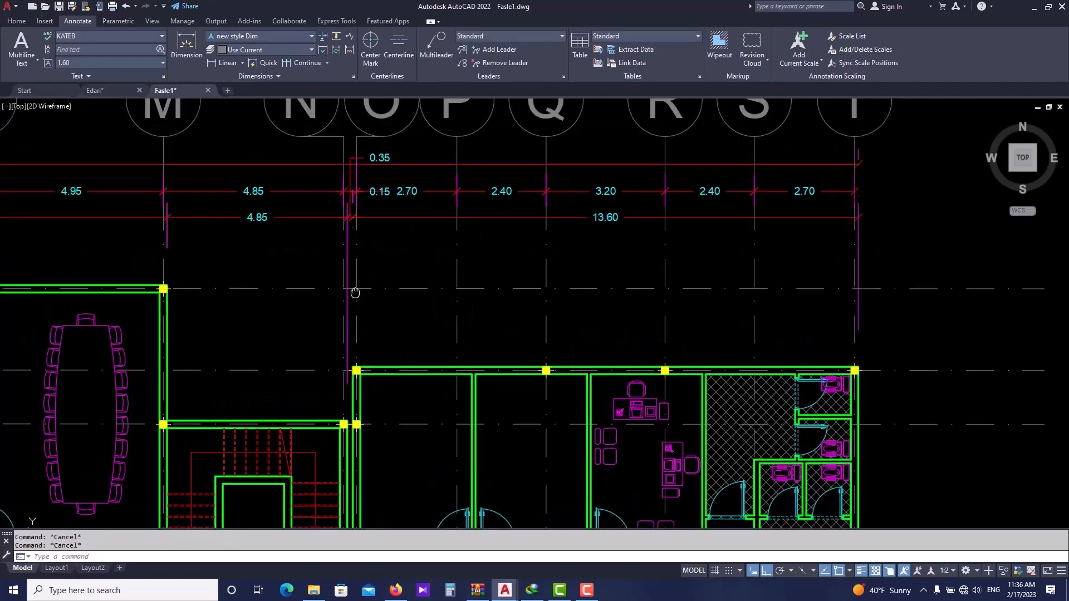
- Try to stretch the 4.85 dimension's extension line down to the wall corner at grid N
{"action": "scroll", "coordinate": [487, 273], "scroll_direction": "down", "scroll_amount": 2}
{"action": "scroll", "coordinate": [697, 269], "scroll_direction": "up", "scroll_amount": 4}
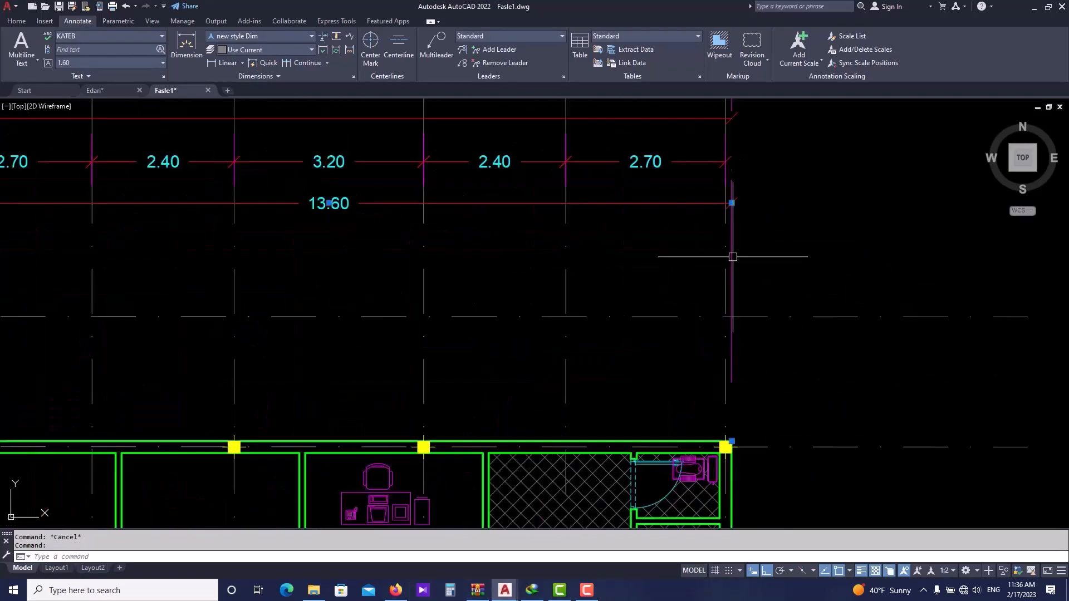
{"action": "scroll", "coordinate": [484, 284], "scroll_direction": "down", "scroll_amount": 2}
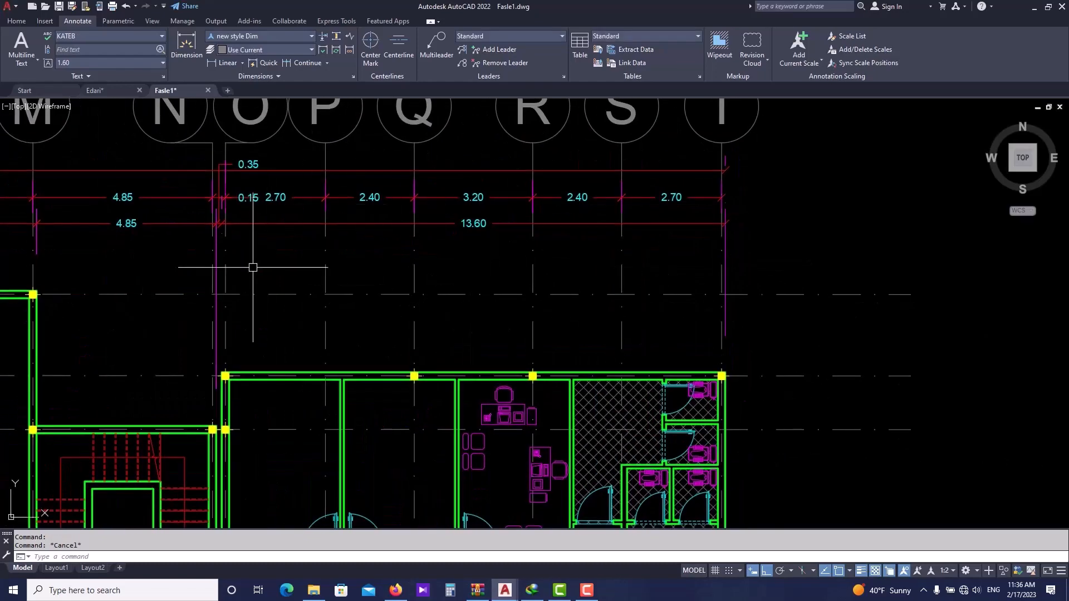
{"action": "left_click", "coordinate": [217, 316]}
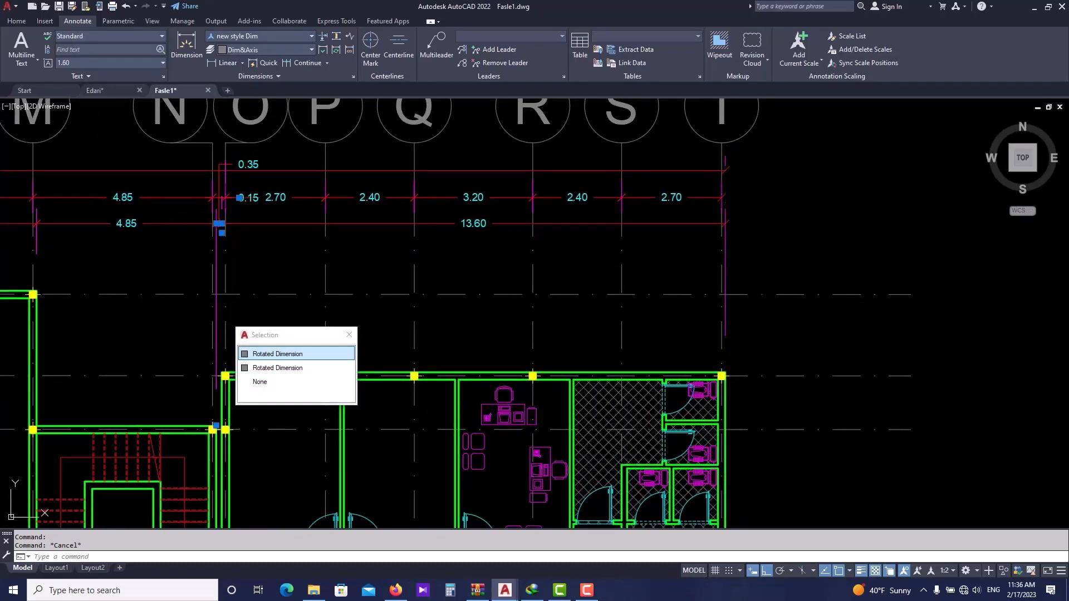
{"action": "left_click", "coordinate": [217, 426]}
{"action": "left_click", "coordinate": [221, 248]}
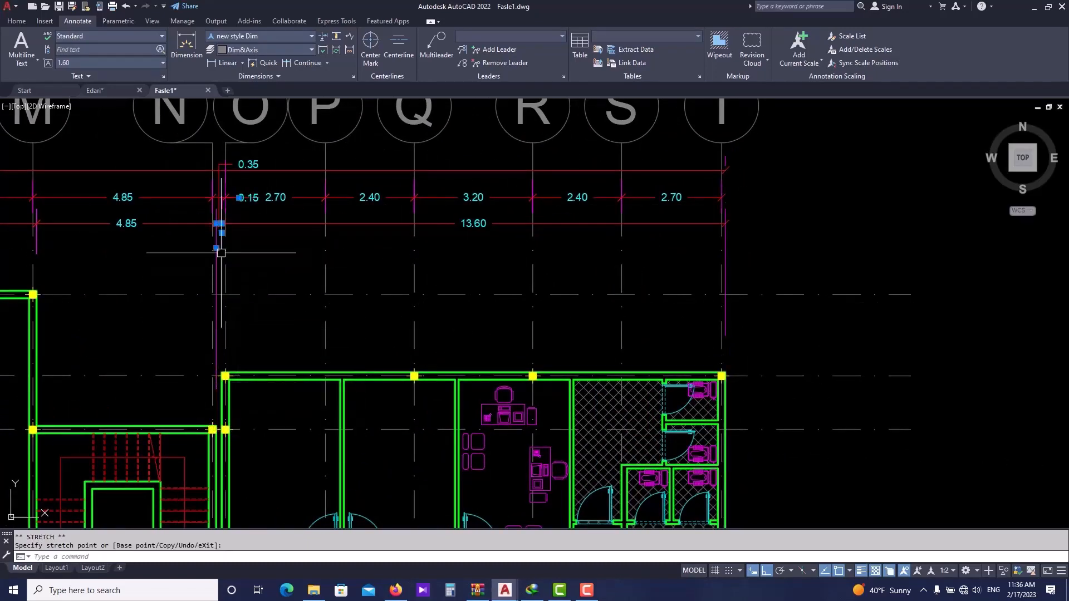
{"action": "left_click", "coordinate": [217, 309]}
{"action": "left_click", "coordinate": [216, 426]}
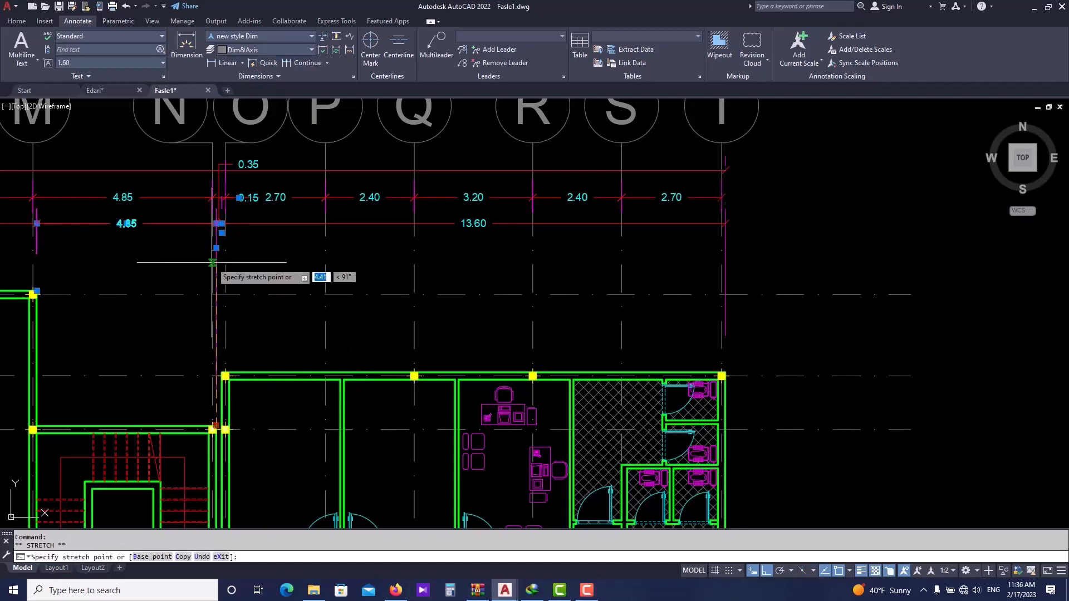
{"action": "key", "text": "Escape"}
{"action": "scroll", "coordinate": [389, 305], "scroll_direction": "down", "scroll_amount": 2}
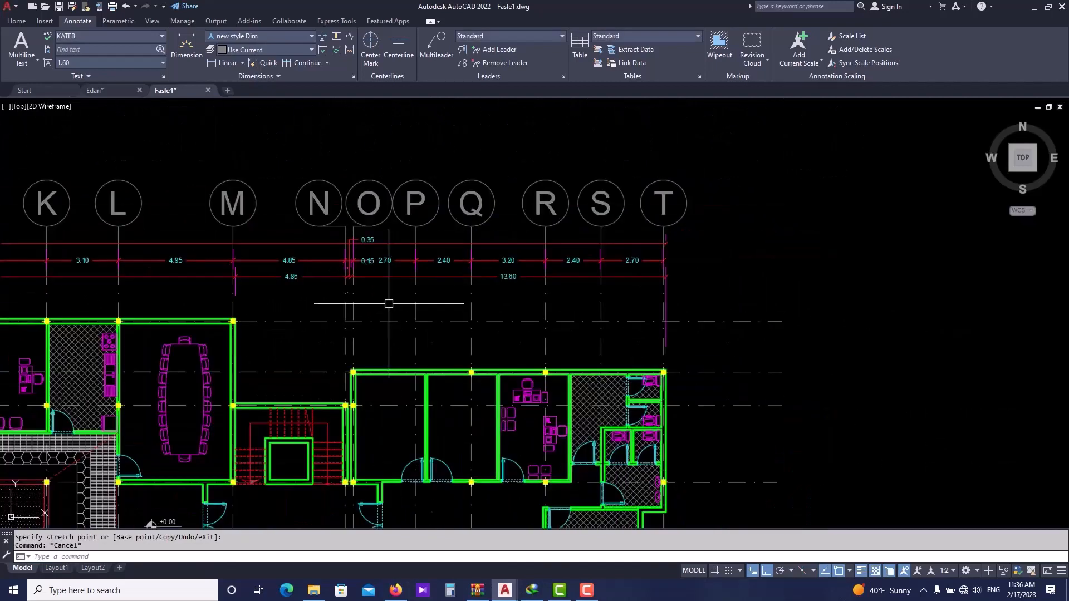
{"action": "middle_click_drag", "start_coordinate": [310, 294], "coordinate": [403, 275]}
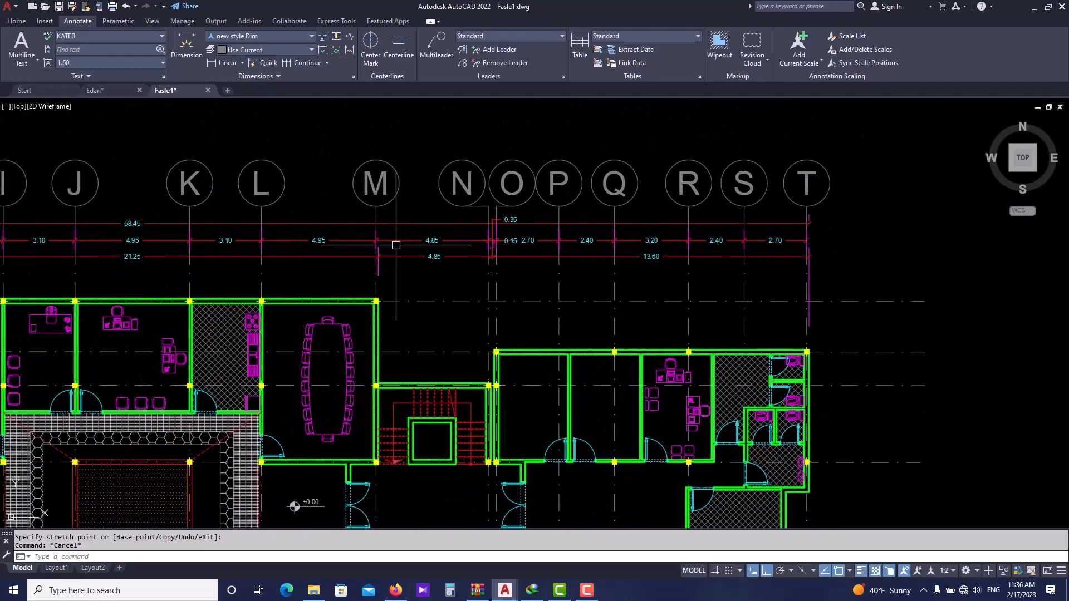
- Suppress both extension lines in the new style Dim dimension style
{"action": "left_click", "coordinate": [17, 21]}
{"action": "left_click", "coordinate": [453, 36]}
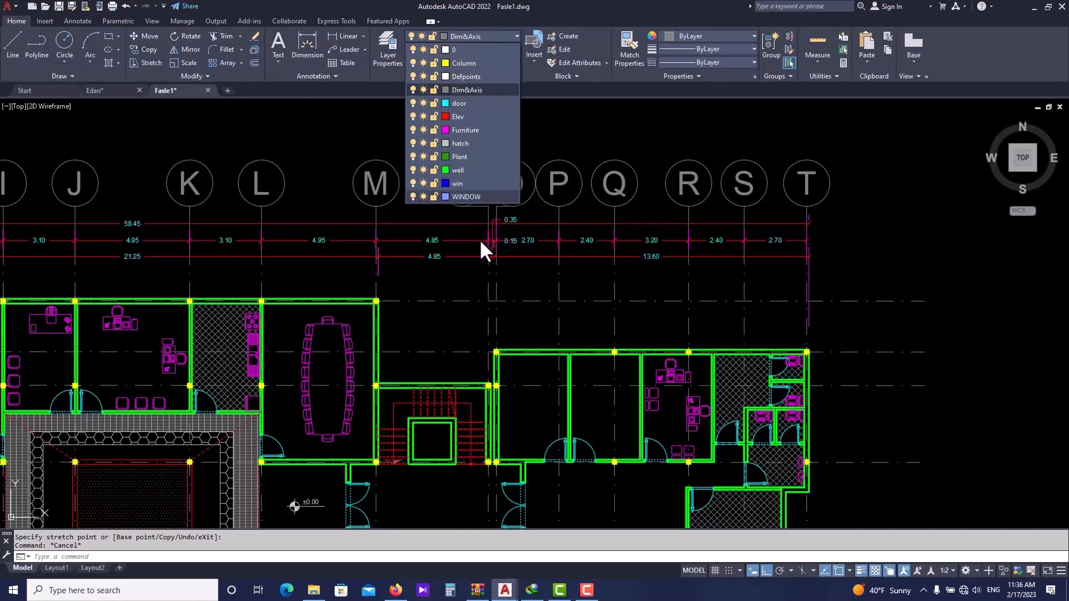
{"action": "left_click", "coordinate": [409, 447]}
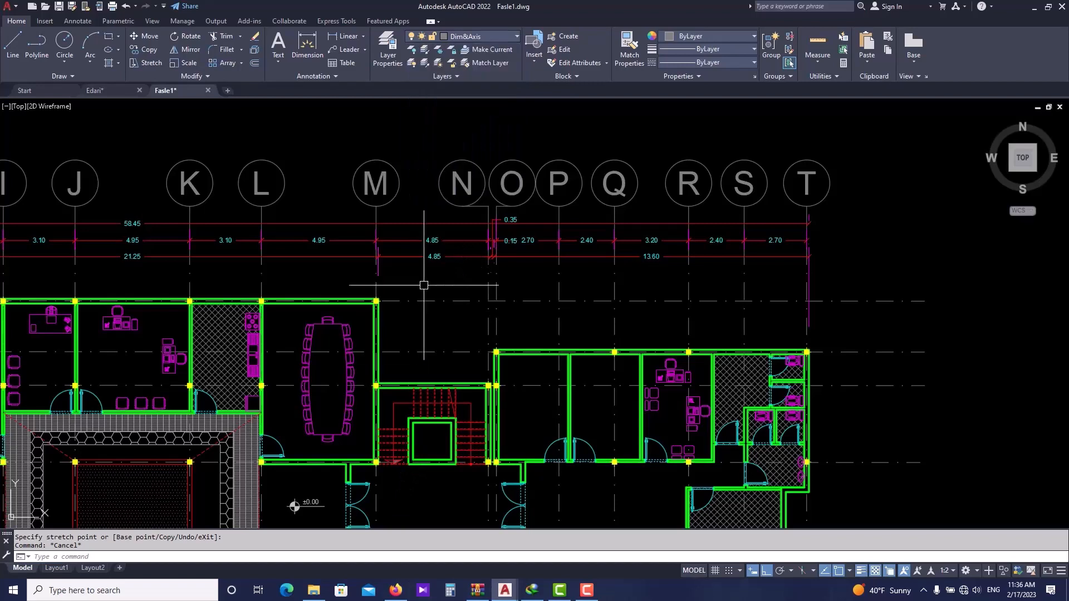
{"action": "left_click", "coordinate": [453, 253]}
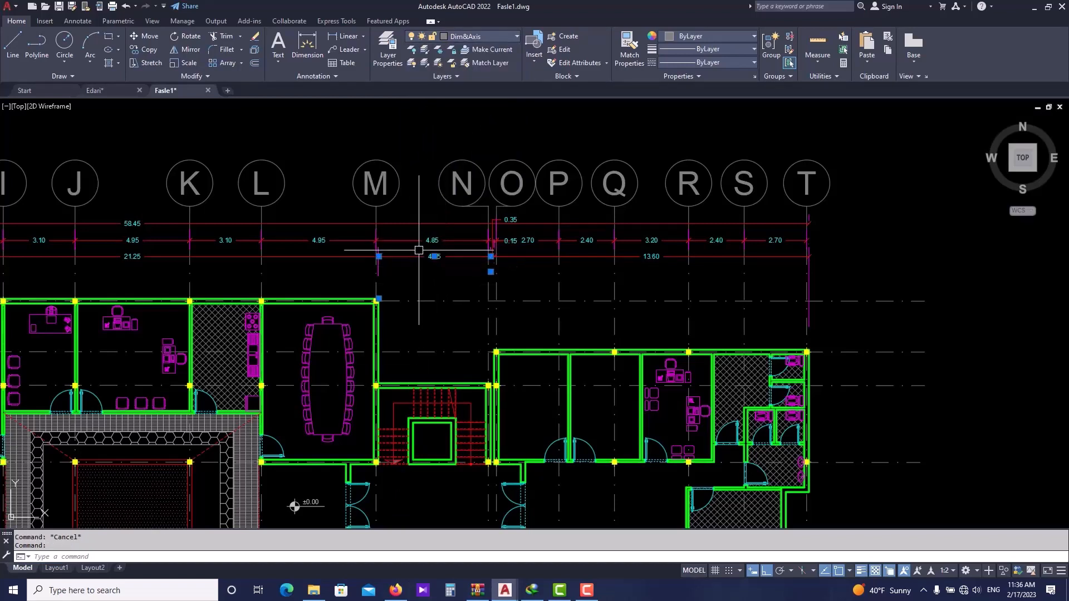
{"action": "left_click", "coordinate": [91, 22]}
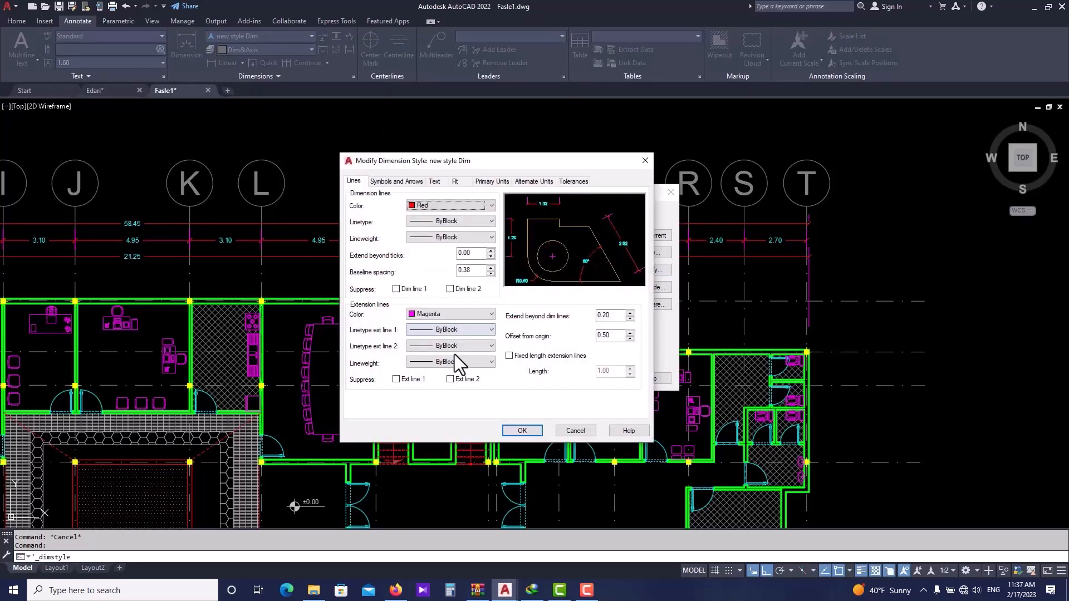
{"action": "left_click", "coordinate": [397, 380]}
{"action": "left_click", "coordinate": [450, 379]}
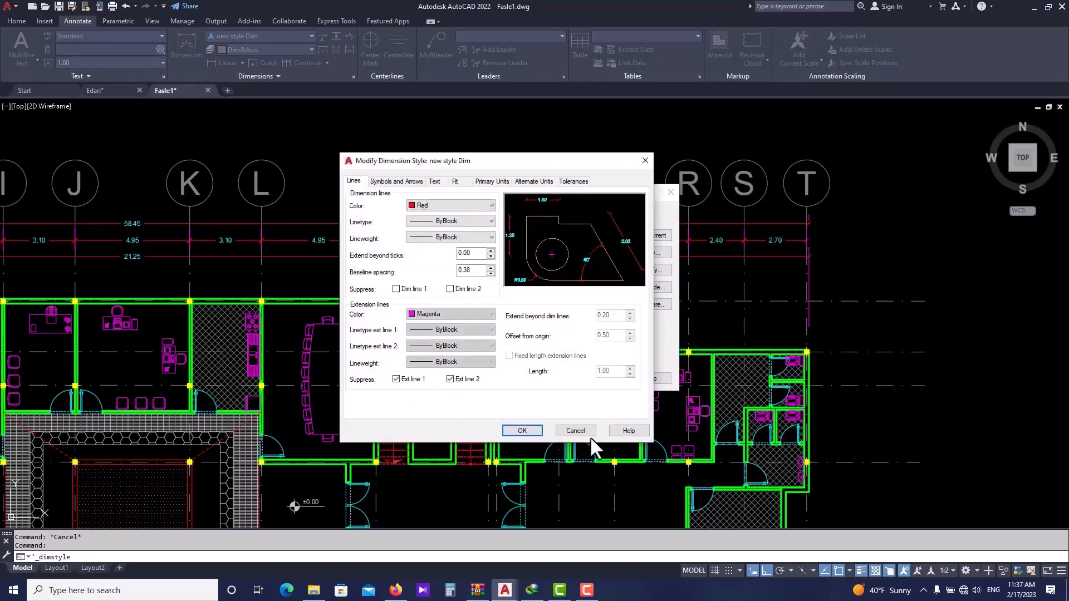
{"action": "left_click", "coordinate": [523, 431]}
{"action": "left_click", "coordinate": [598, 379]}
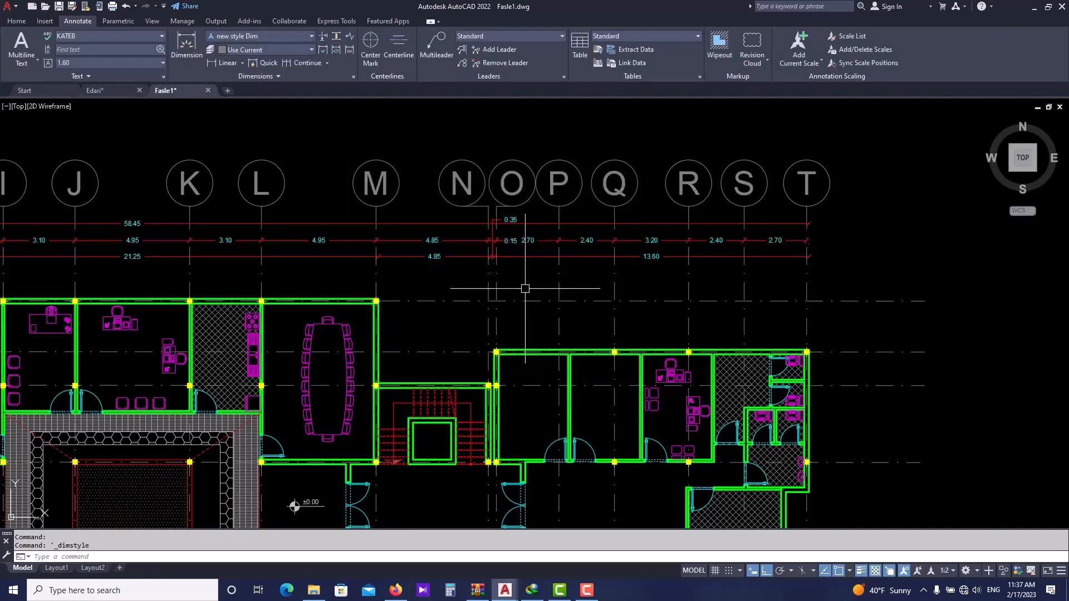
- Review the top dimension chains across the whole floor plan after the style change
{"action": "scroll", "coordinate": [557, 292], "scroll_direction": "down", "scroll_amount": 2}
{"action": "middle_click_drag", "start_coordinate": [279, 272], "coordinate": [606, 257]}
{"action": "scroll", "coordinate": [217, 243], "scroll_direction": "up", "scroll_amount": 4}
{"action": "middle_click_drag", "start_coordinate": [674, 308], "coordinate": [321, 278]}
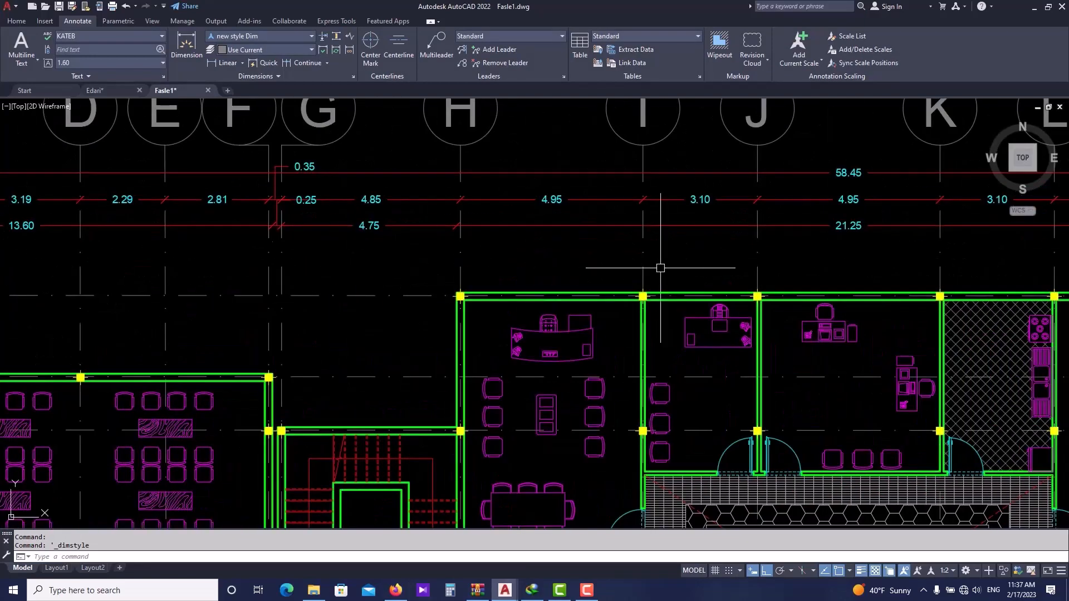
{"action": "middle_click_drag", "start_coordinate": [668, 268], "coordinate": [312, 297]}
{"action": "scroll", "coordinate": [538, 281], "scroll_direction": "down", "scroll_amount": 2}
{"action": "middle_click_drag", "start_coordinate": [795, 279], "coordinate": [471, 278]}
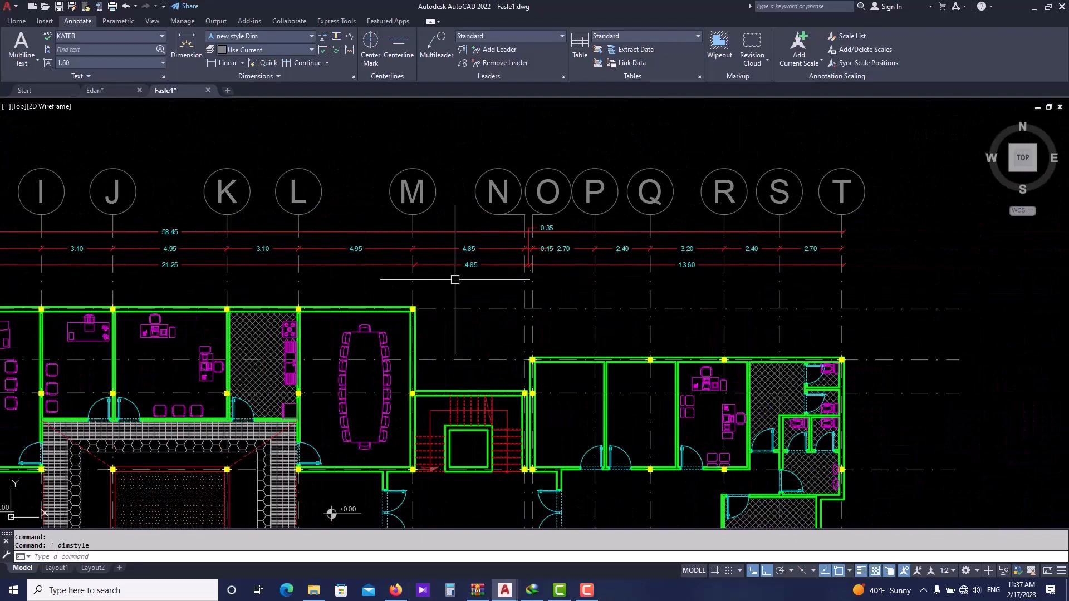
{"action": "scroll", "coordinate": [462, 284], "scroll_direction": "up", "scroll_amount": 2}
{"action": "scroll", "coordinate": [445, 282], "scroll_direction": "down", "scroll_amount": 2}
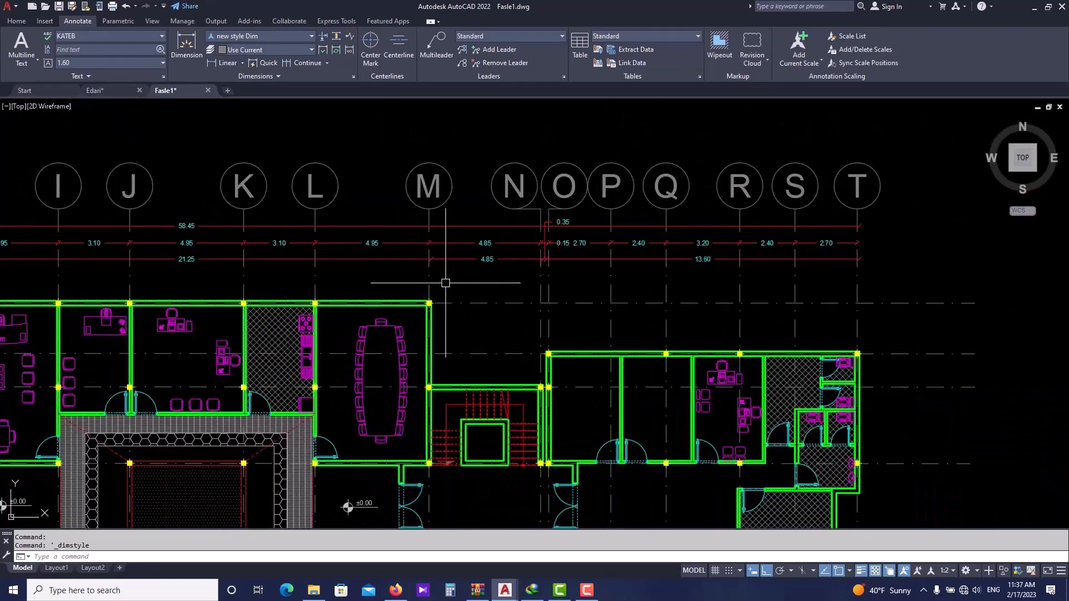
{"action": "middle_click_drag", "start_coordinate": [373, 355], "coordinate": [407, 352]}
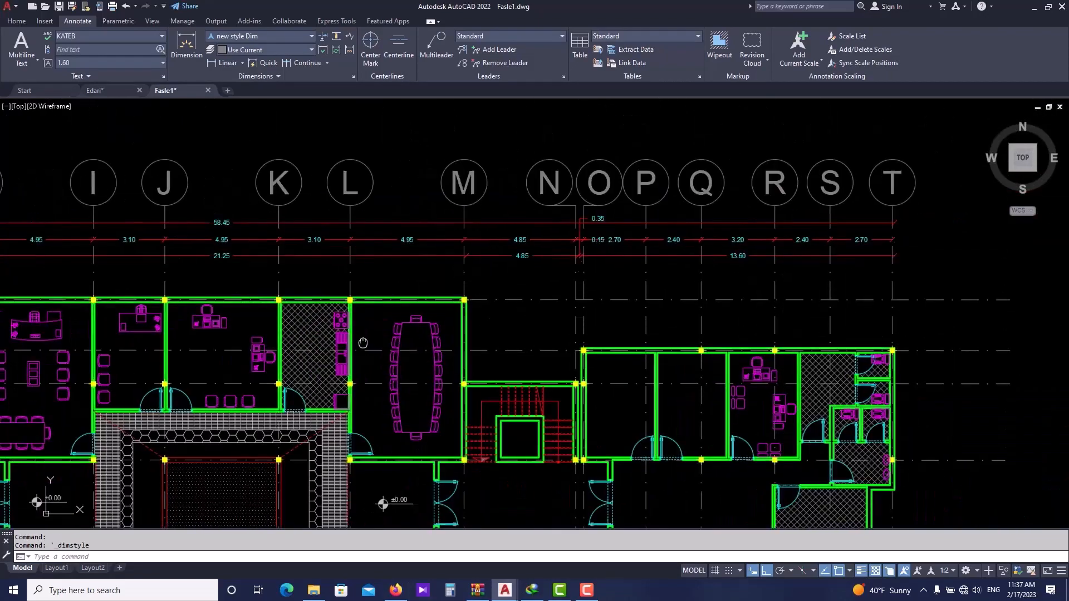
{"action": "scroll", "coordinate": [449, 306], "scroll_direction": "down", "scroll_amount": 2}
{"action": "middle_click_drag", "start_coordinate": [211, 336], "coordinate": [396, 313]}
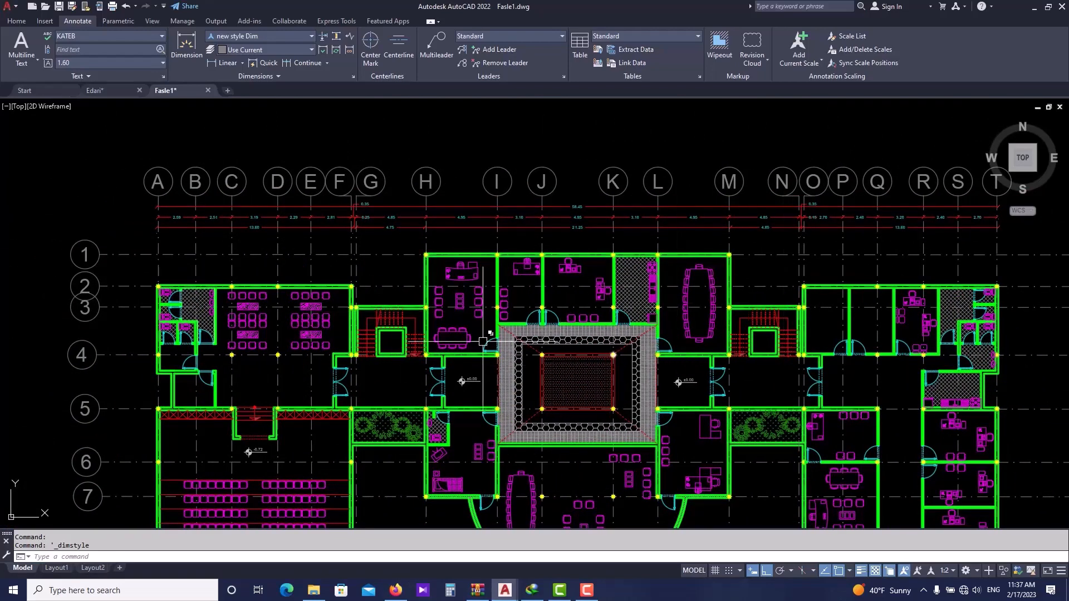
{"action": "scroll", "coordinate": [199, 286], "scroll_direction": "up", "scroll_amount": 2}
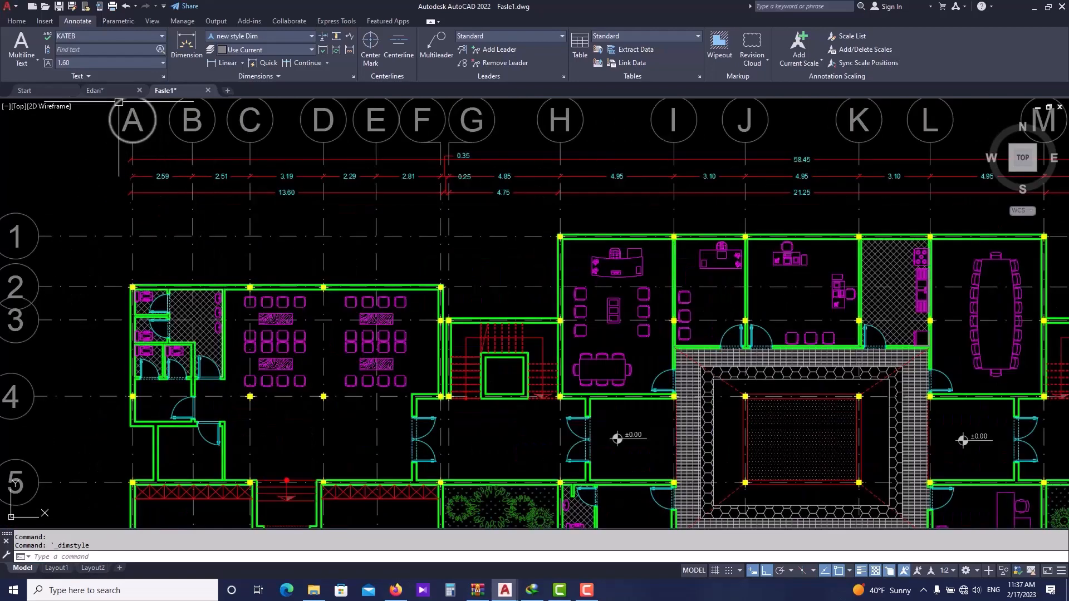
- Switch to the Edari drawing and examine its top window dimensions along the upper wall
{"action": "left_click", "coordinate": [112, 91]}
{"action": "scroll", "coordinate": [228, 193], "scroll_direction": "up", "scroll_amount": 3}
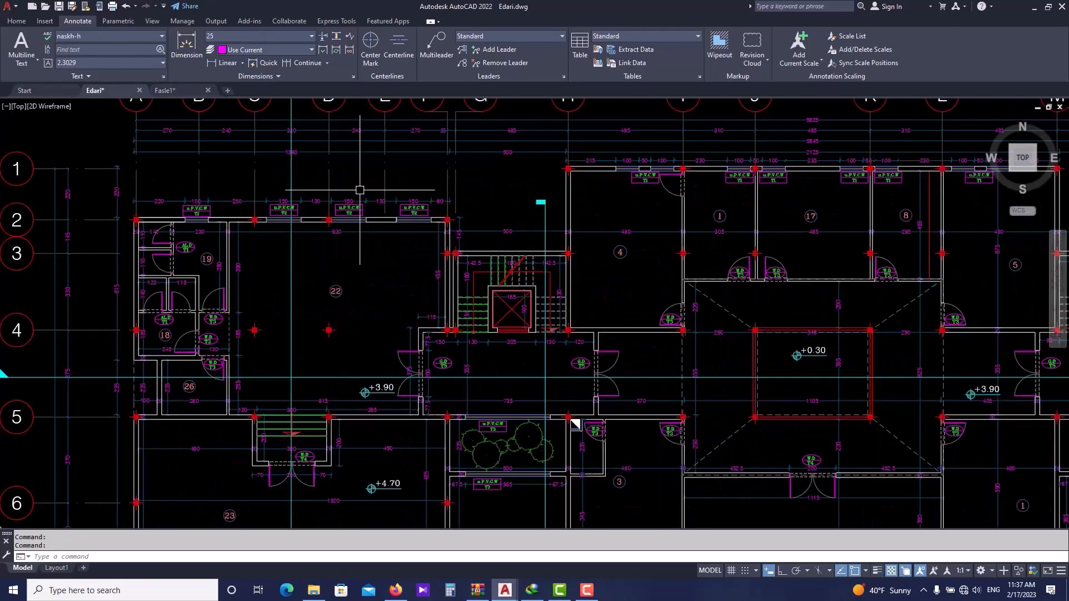
{"action": "scroll", "coordinate": [191, 173], "scroll_direction": "up", "scroll_amount": 4}
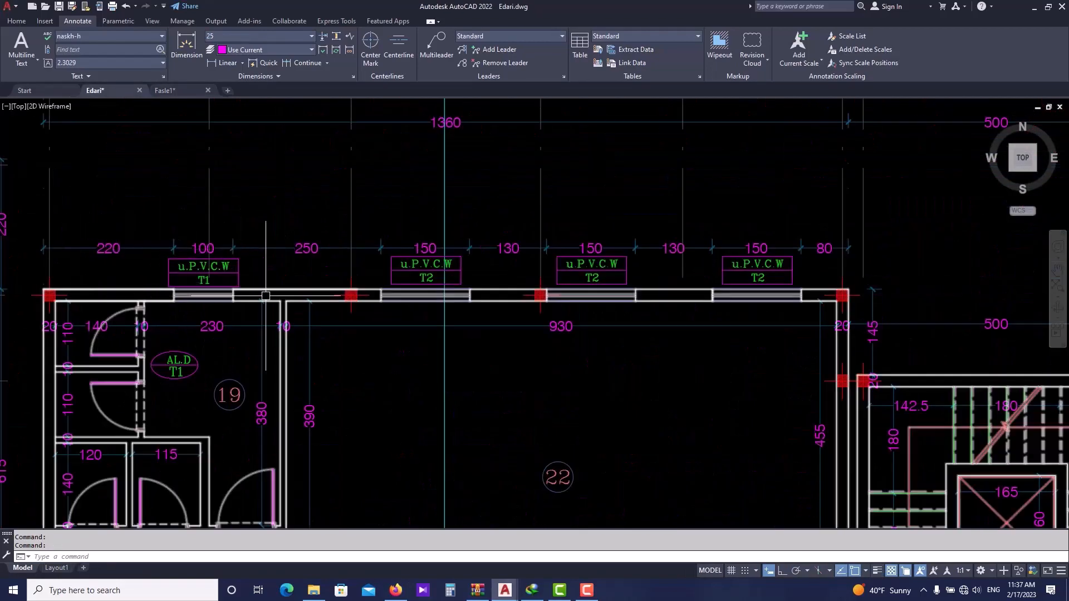
{"action": "scroll", "coordinate": [351, 300], "scroll_direction": "up", "scroll_amount": 2}
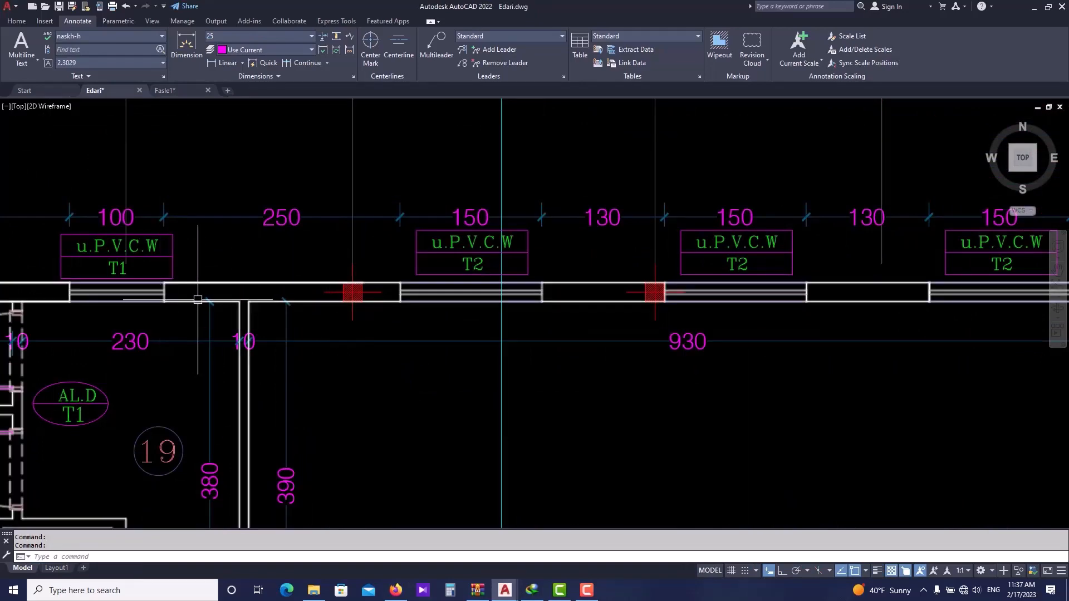
{"action": "scroll", "coordinate": [200, 299], "scroll_direction": "down", "scroll_amount": 2}
{"action": "scroll", "coordinate": [532, 300], "scroll_direction": "down", "scroll_amount": 2}
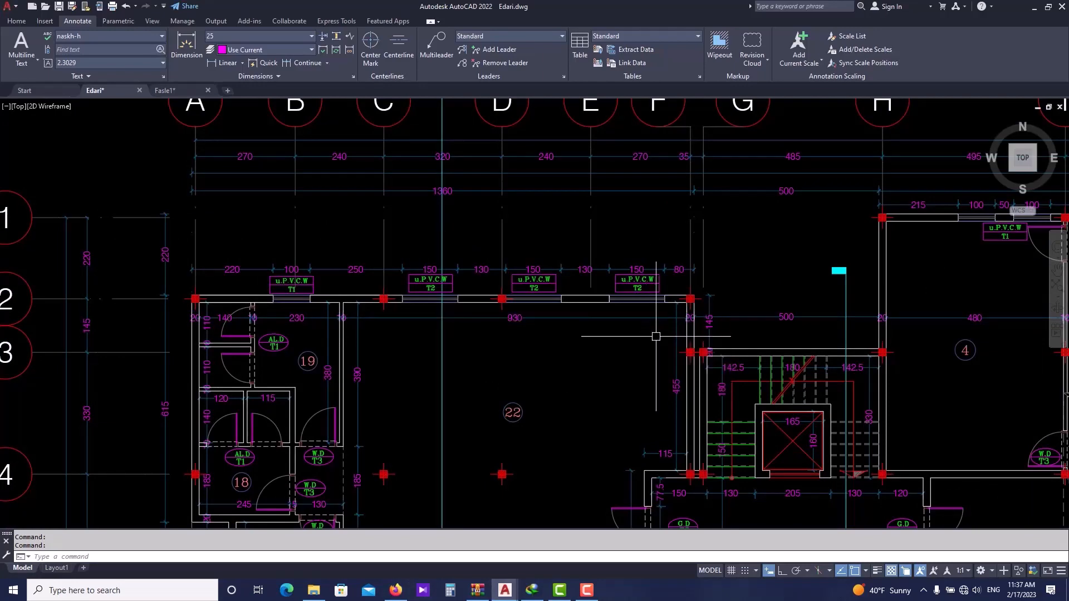
{"action": "scroll", "coordinate": [656, 334], "scroll_direction": "up", "scroll_amount": 2}
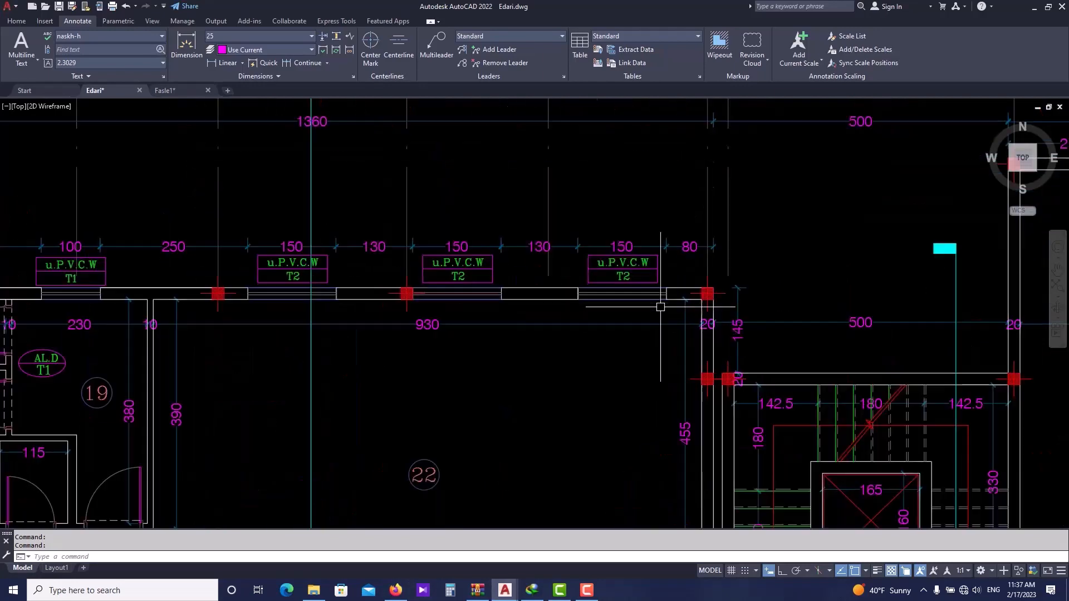
{"action": "scroll", "coordinate": [643, 296], "scroll_direction": "up", "scroll_amount": 3}
{"action": "left_click", "coordinate": [636, 290]}
{"action": "left_click", "coordinate": [637, 291]}
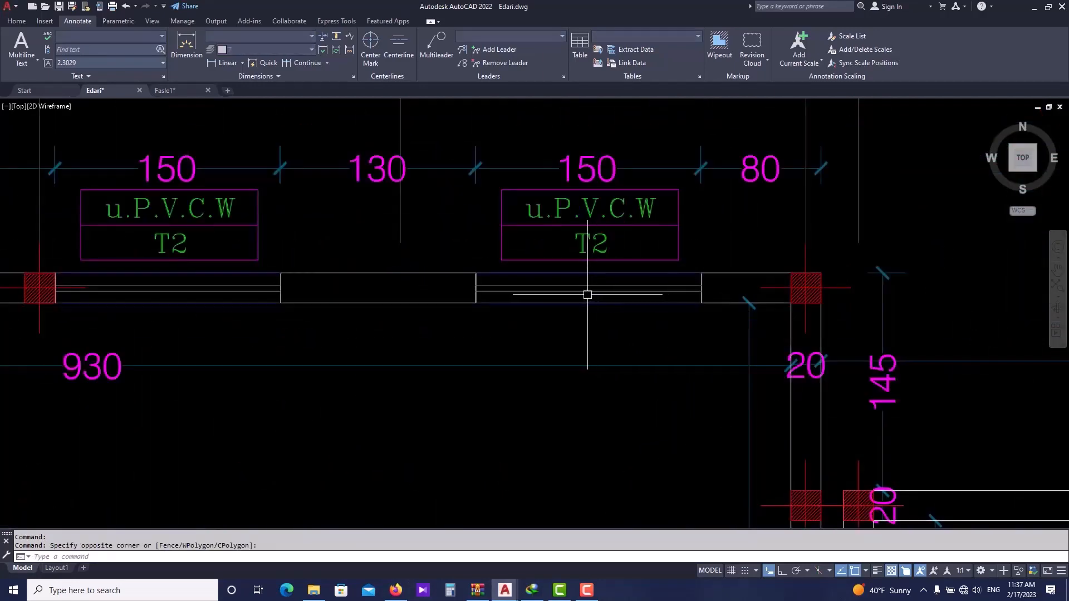
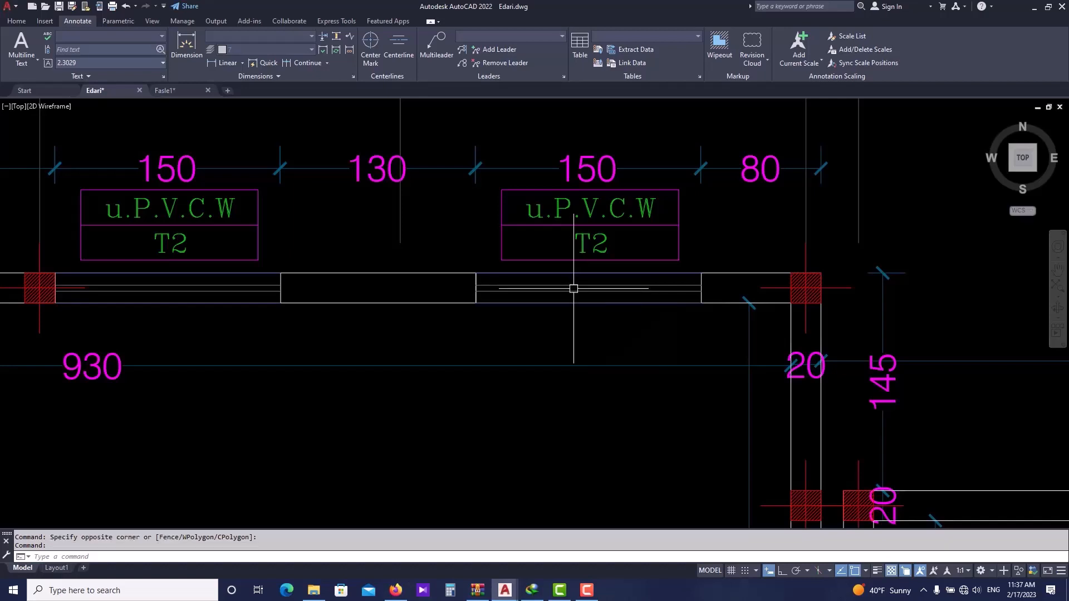
- Open the plan a block for editing in the Block Editor from a window on the top wall
{"action": "key", "text": "Escape"}
{"action": "scroll", "coordinate": [593, 297], "scroll_direction": "down", "scroll_amount": 4}
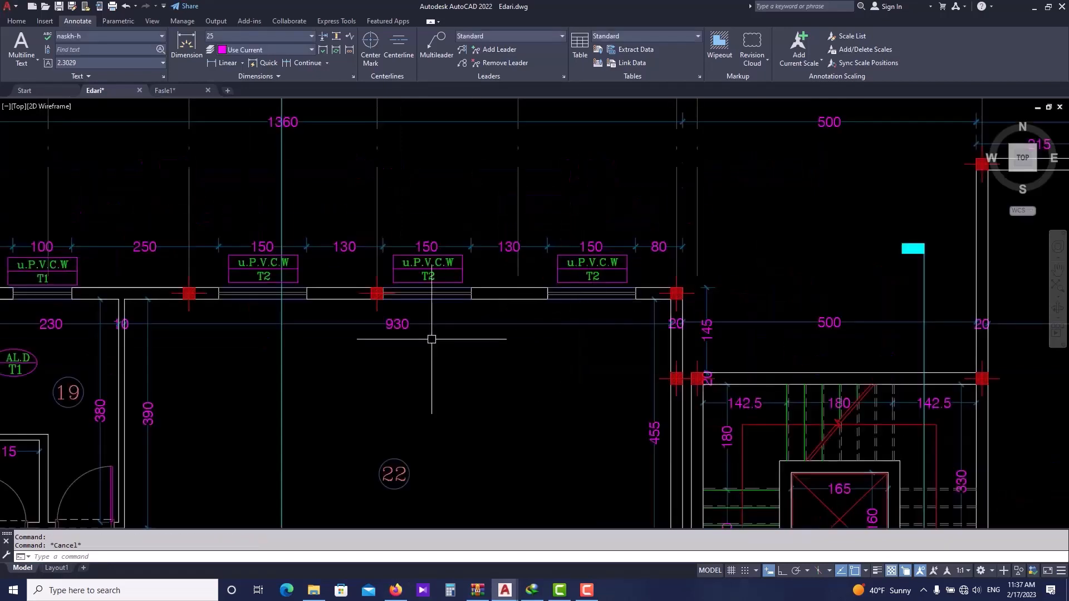
{"action": "middle_click_drag", "start_coordinate": [566, 322], "coordinate": [618, 310]}
{"action": "left_click", "coordinate": [629, 280]}
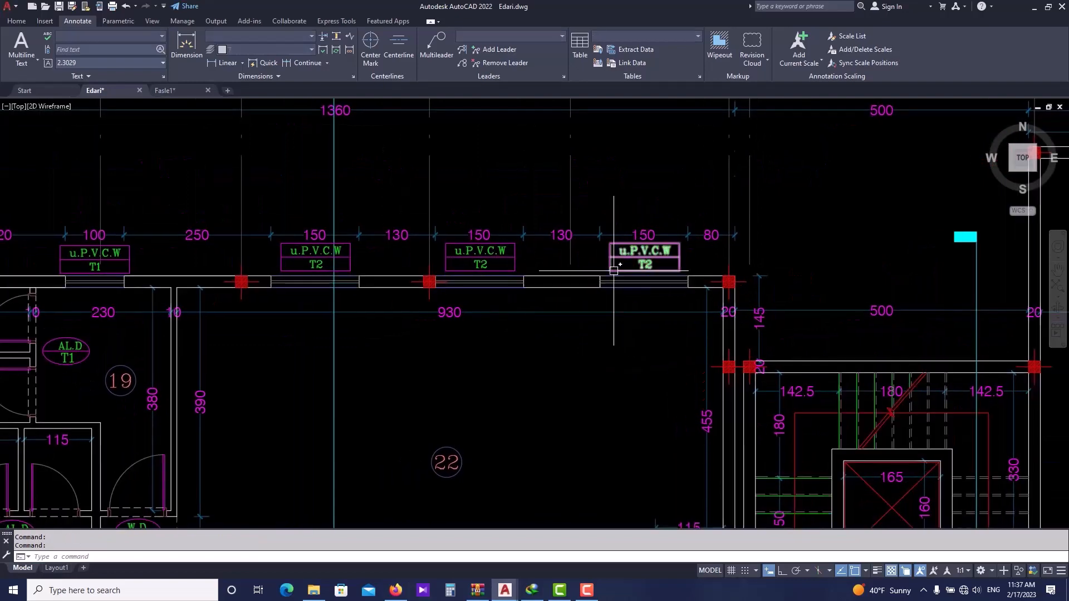
{"action": "key", "text": "Escape"}
{"action": "key", "text": "Escape"}
{"action": "double_click", "coordinate": [602, 276]}
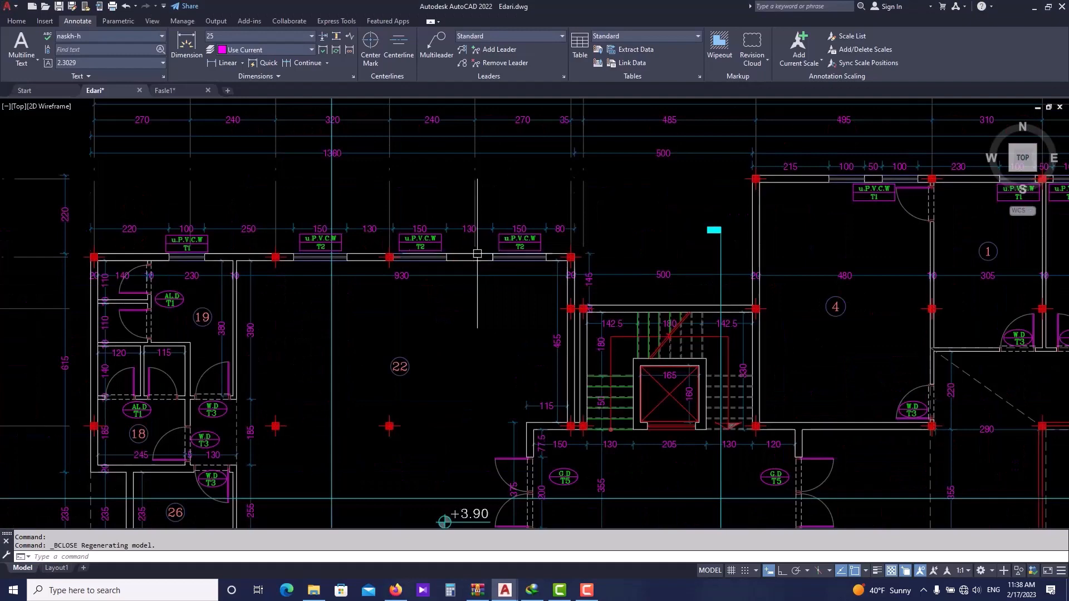
{"action": "double_click", "coordinate": [476, 258]}
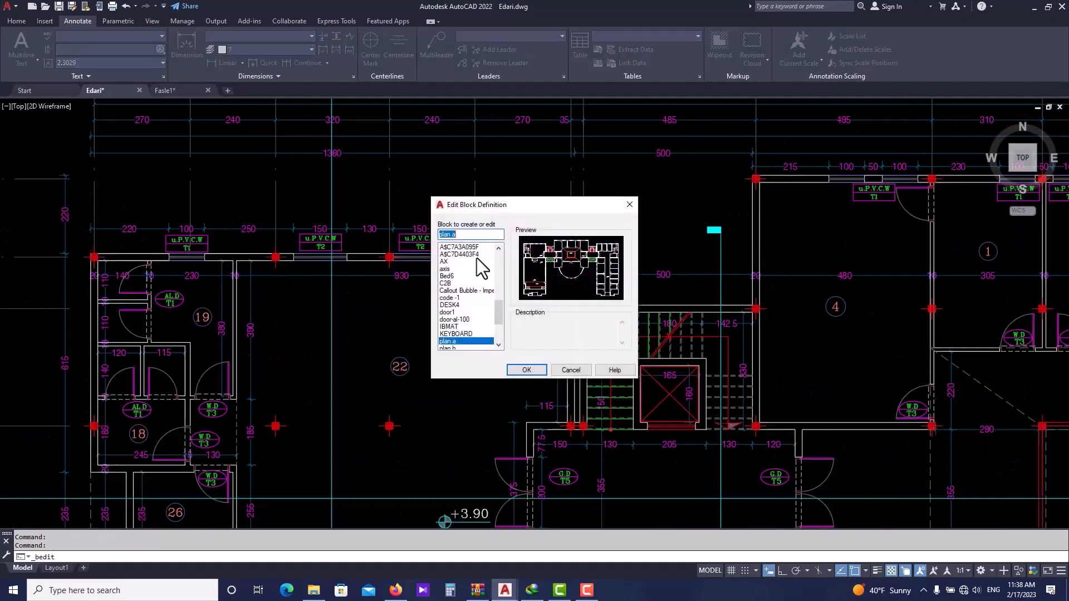
{"action": "left_click", "coordinate": [527, 370]}
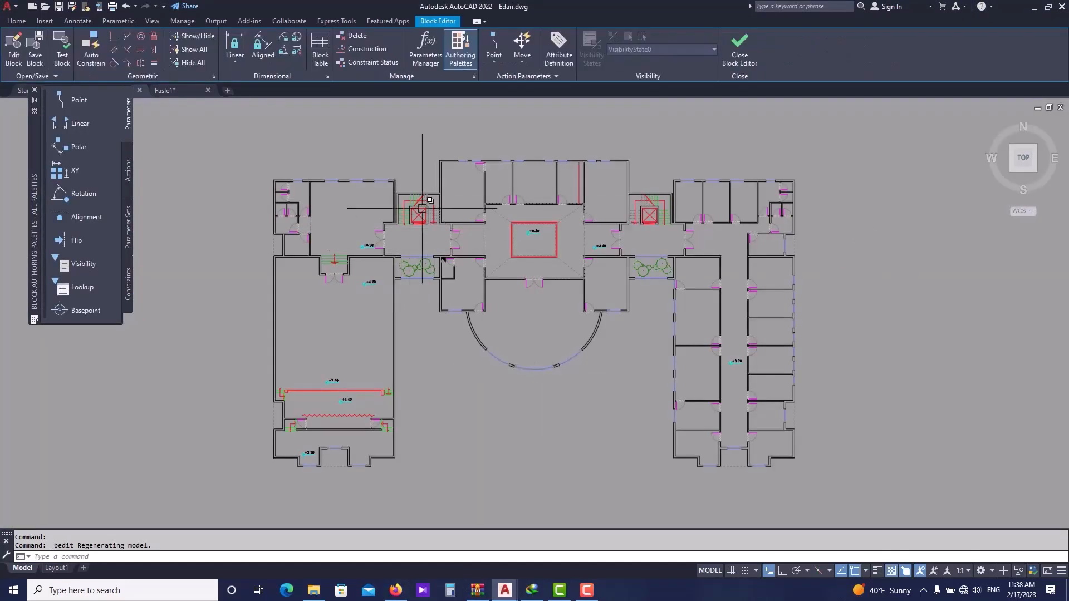
- Copy the lines of a top-wall window inside the block, then close the Block Editor
{"action": "scroll", "coordinate": [422, 208], "scroll_direction": "up", "scroll_amount": 10}
{"action": "left_click", "coordinate": [406, 178]}
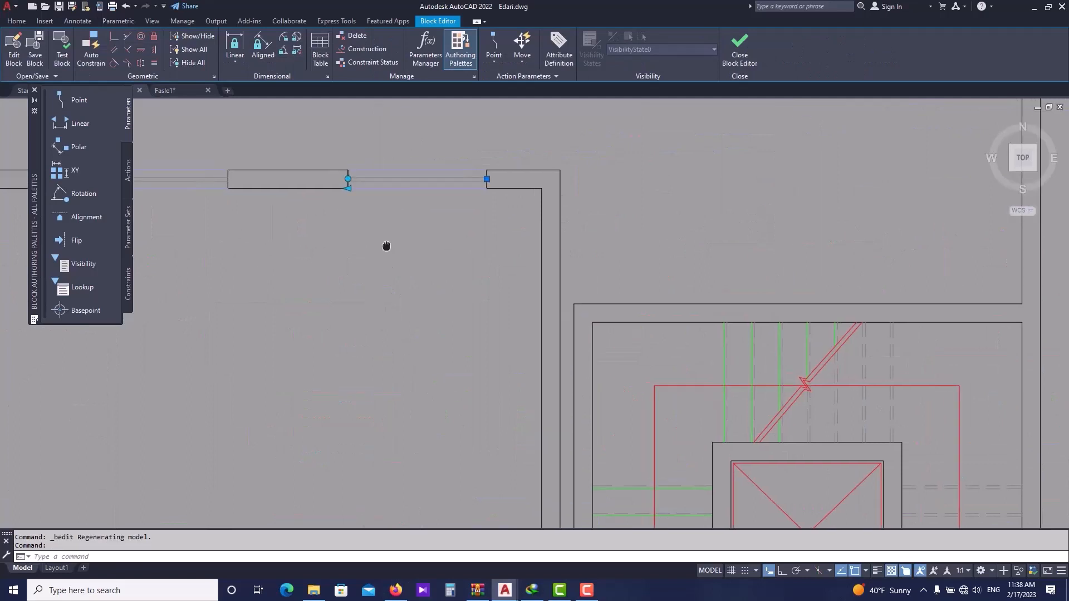
{"action": "middle_click_drag", "start_coordinate": [387, 247], "coordinate": [580, 270]}
{"action": "scroll", "coordinate": [579, 269], "scroll_direction": "down", "scroll_amount": 3}
{"action": "key", "text": "ctrl+c"}
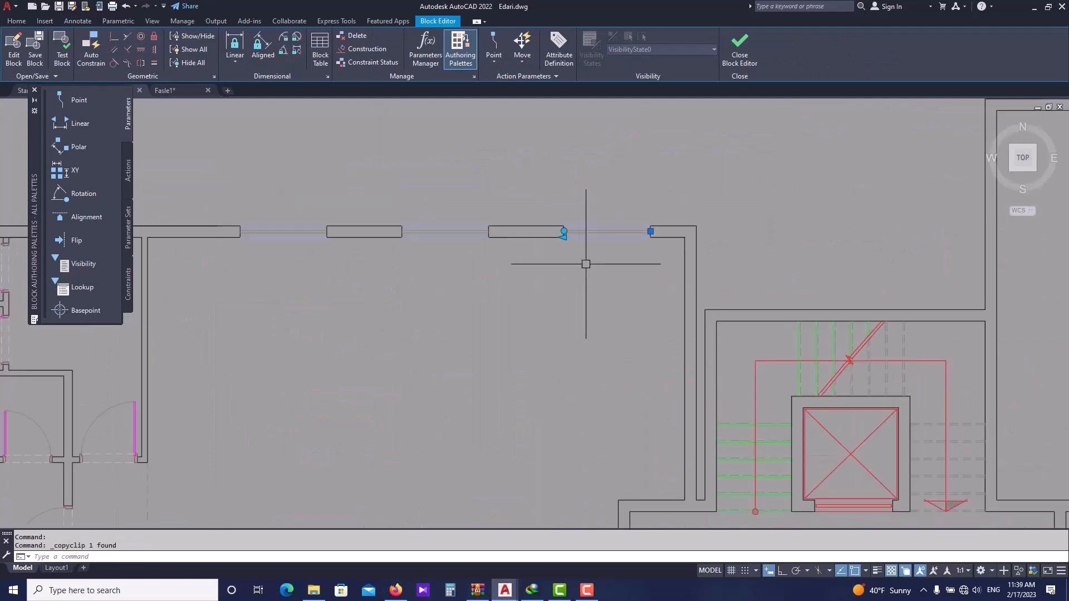
{"action": "left_click", "coordinate": [738, 66]}
{"action": "left_click", "coordinate": [571, 303]}
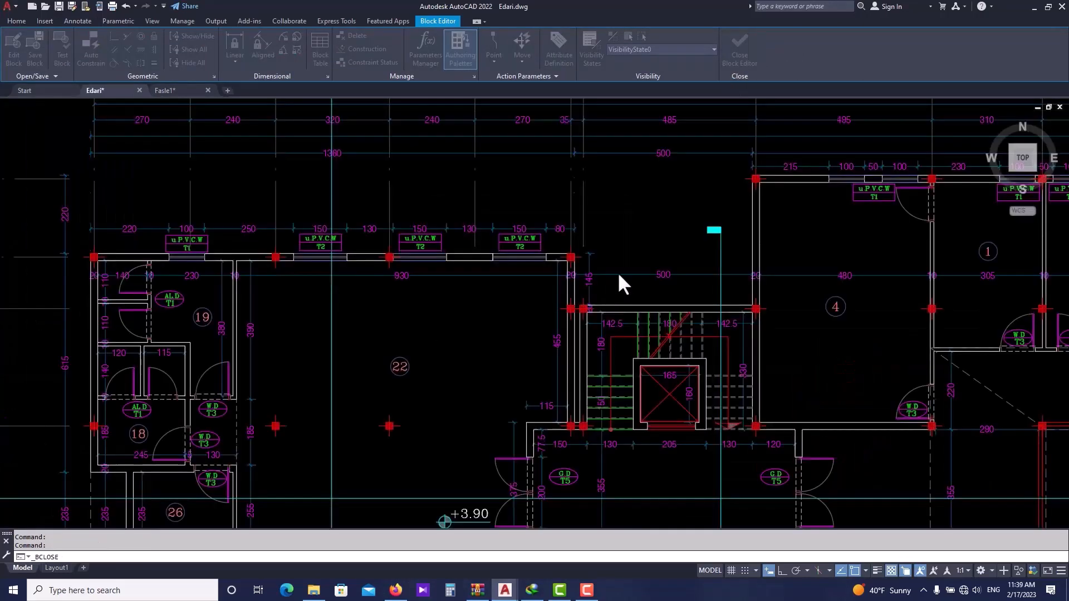
{"action": "scroll", "coordinate": [621, 273], "scroll_direction": "down", "scroll_amount": 4}
{"action": "middle_click_drag", "start_coordinate": [493, 272], "coordinate": [541, 264]}
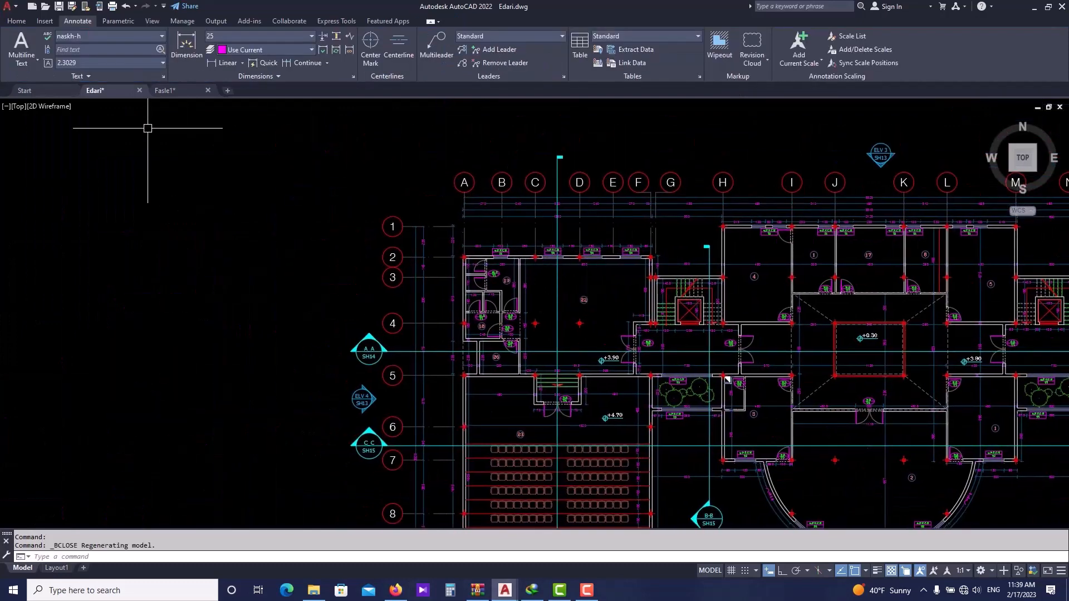
- Switch to the Fasle1 drawing and paste the copied window lines above the top wall
{"action": "left_click", "coordinate": [172, 89]}
{"action": "key", "text": "ctrl+v"}
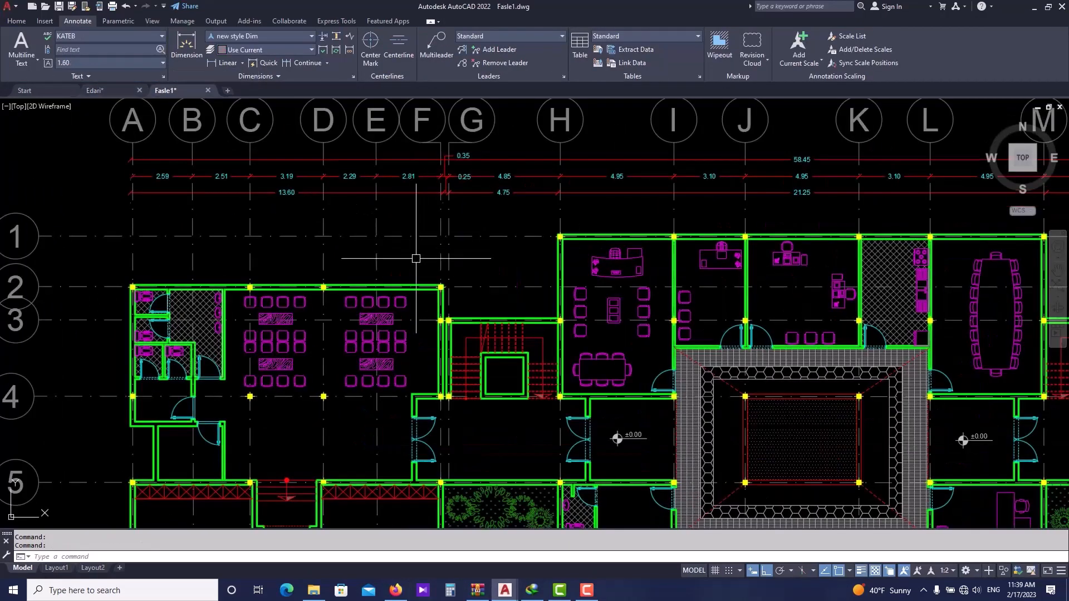
{"action": "scroll", "coordinate": [388, 267], "scroll_direction": "up", "scroll_amount": 2}
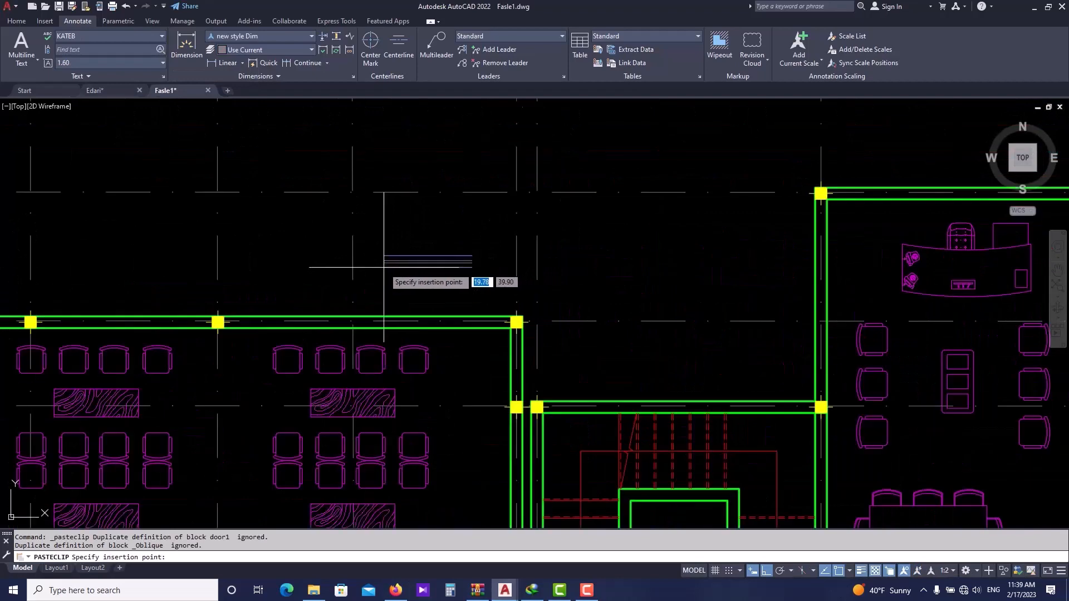
{"action": "key", "text": "Escape"}
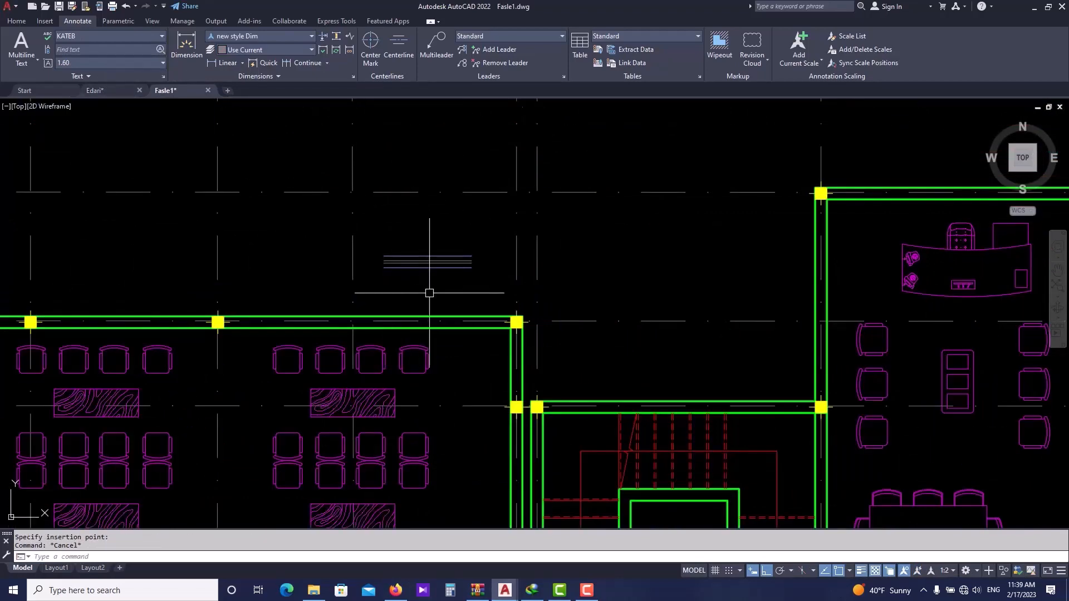
- Compare the window in the Edari drawing with the top wall corner in Fasle1
{"action": "scroll", "coordinate": [440, 295], "scroll_direction": "down", "scroll_amount": 2}
{"action": "left_click", "coordinate": [105, 85]}
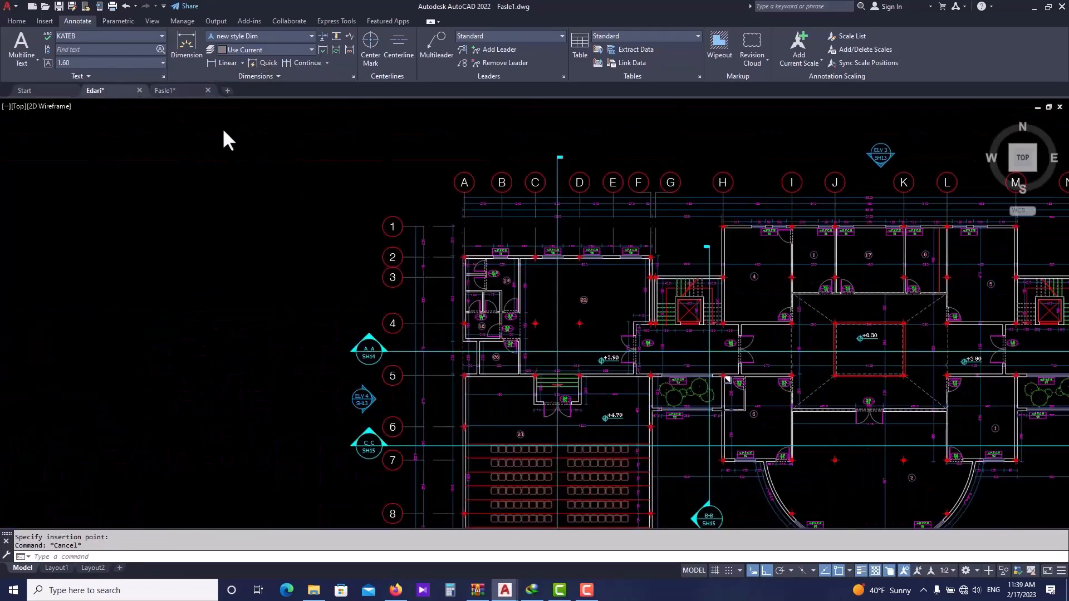
{"action": "scroll", "coordinate": [668, 228], "scroll_direction": "up", "scroll_amount": 4}
{"action": "scroll", "coordinate": [669, 228], "scroll_direction": "up", "scroll_amount": 4}
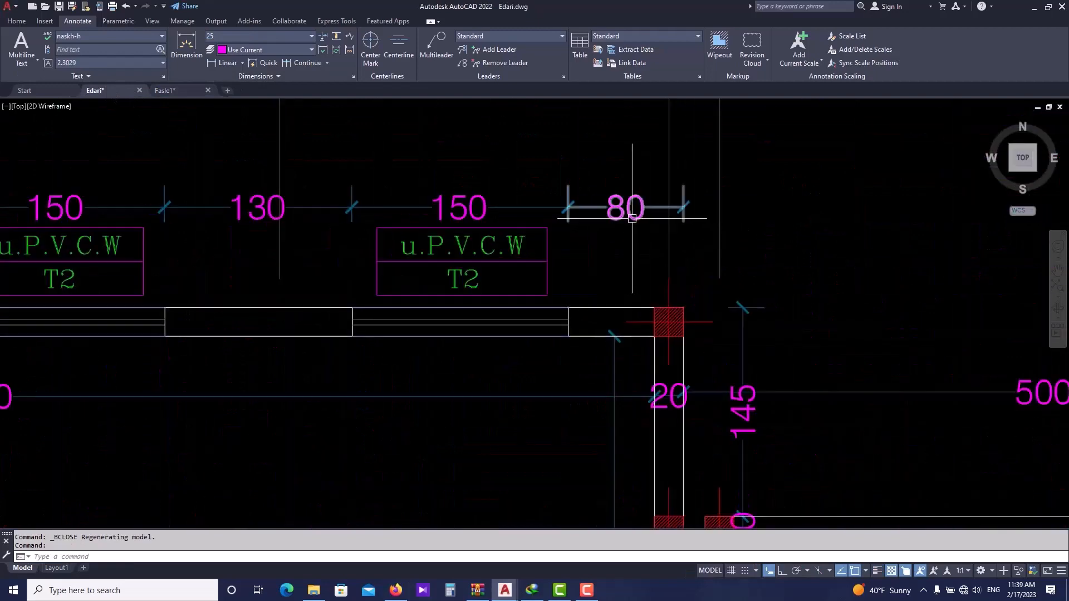
{"action": "scroll", "coordinate": [455, 216], "scroll_direction": "down", "scroll_amount": 2}
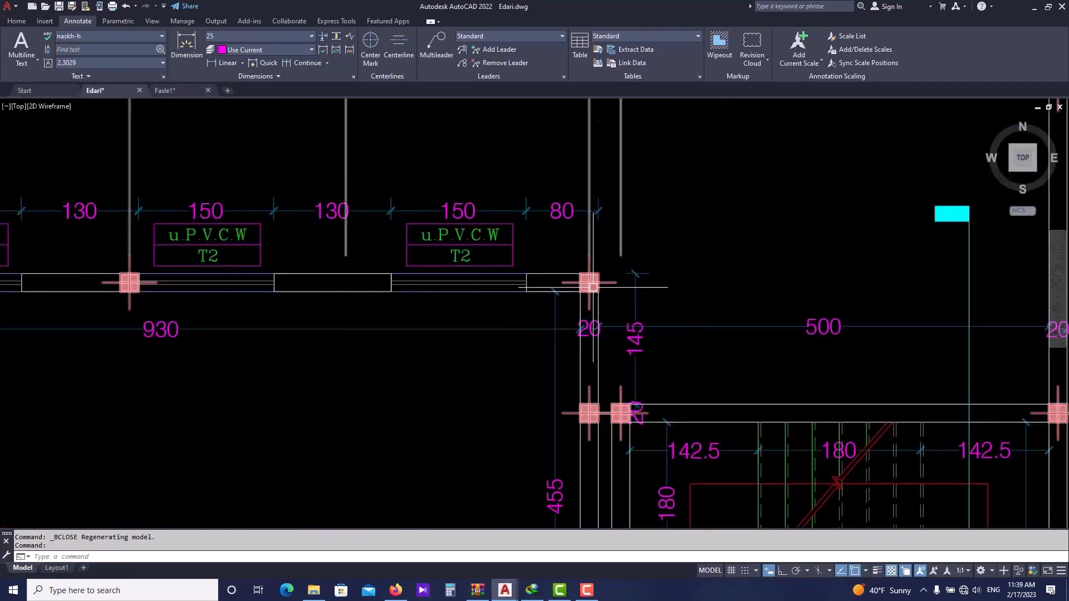
{"action": "left_click", "coordinate": [182, 91]}
{"action": "scroll", "coordinate": [508, 301], "scroll_direction": "up", "scroll_amount": 3}
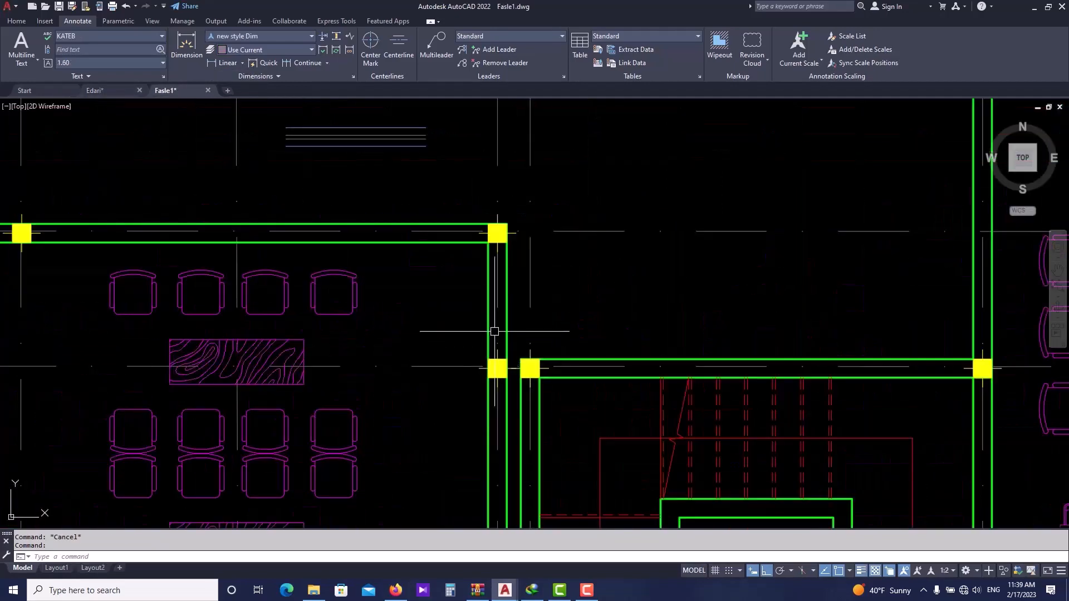
{"action": "scroll", "coordinate": [524, 246], "scroll_direction": "down", "scroll_amount": 4}
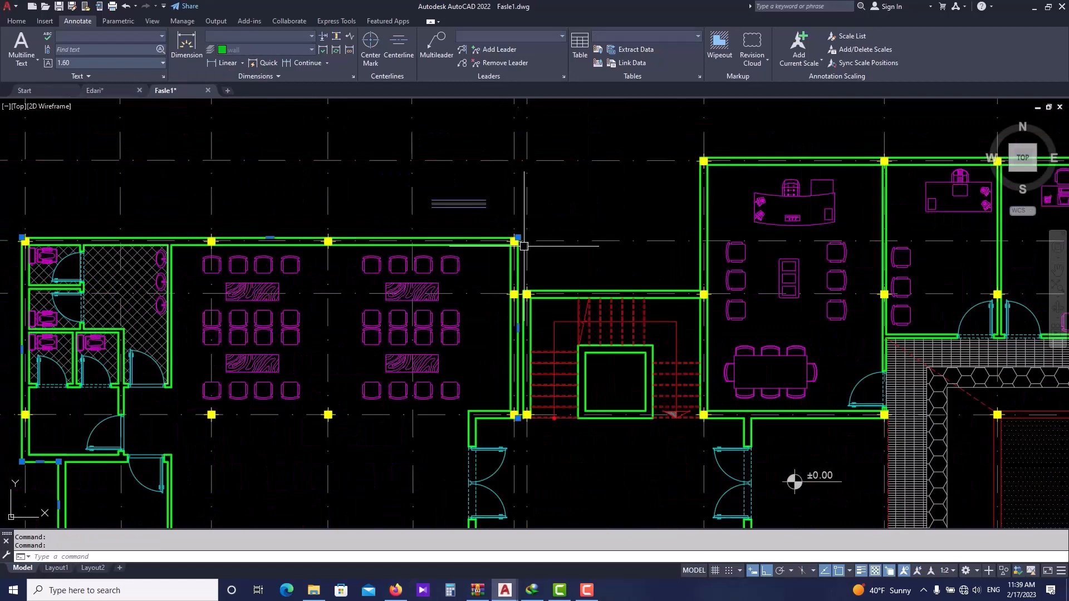
{"action": "type", "text": "o"}
{"action": "key", "text": "Return"}
{"action": "type", "text": "0.8"}
{"action": "key", "text": "Return"}
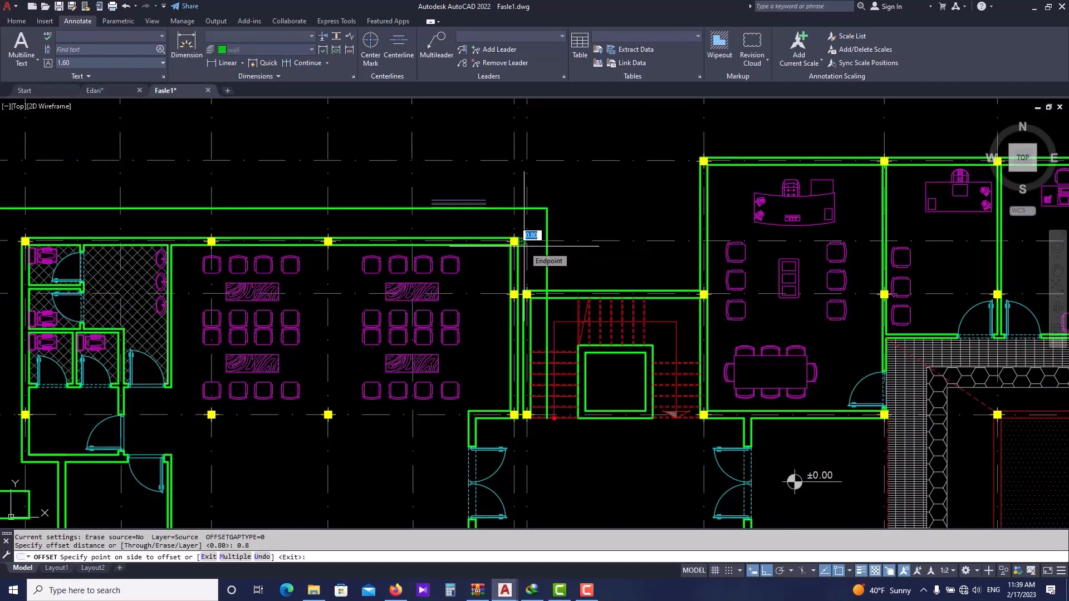
{"action": "key", "text": "Escape"}
- Offset the vertical wall line at the top wall's corner 0.8 toward the room to mark the window edge
{"action": "scroll", "coordinate": [527, 245], "scroll_direction": "up", "scroll_amount": 2}
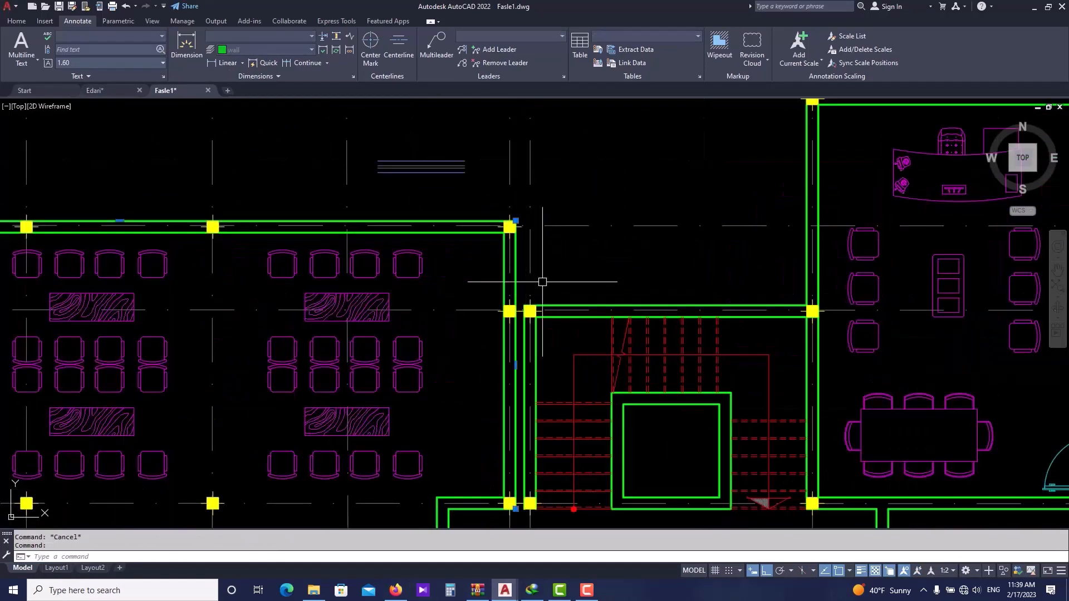
{"action": "scroll", "coordinate": [519, 265], "scroll_direction": "up", "scroll_amount": 2}
{"action": "left_click", "coordinate": [513, 234]}
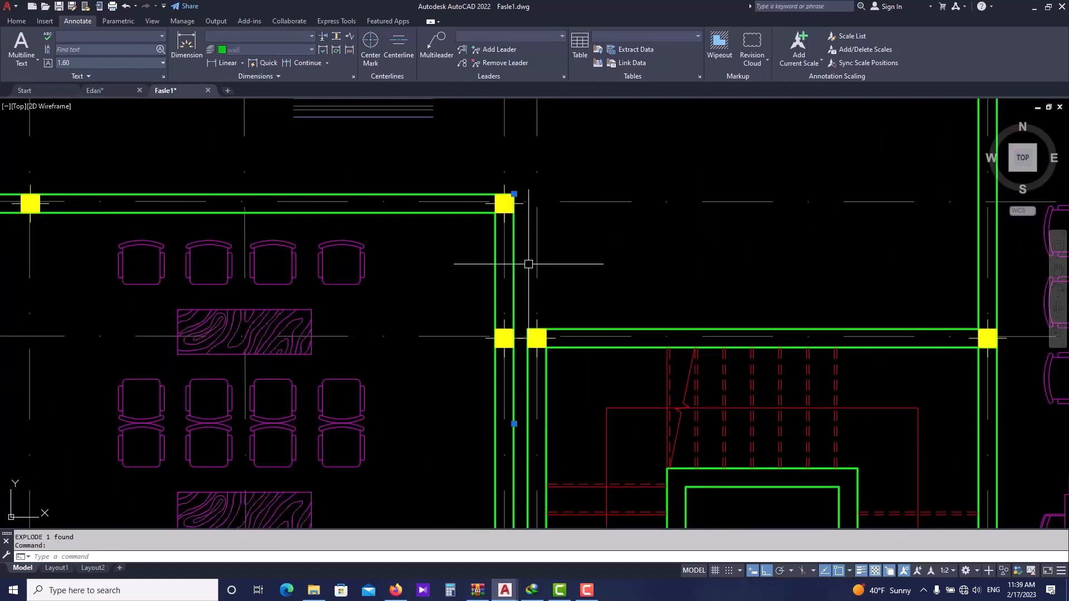
{"action": "type", "text": "o"}
{"action": "key", "text": "Return"}
{"action": "type", "text": "0.8"}
{"action": "key", "text": "Return"}
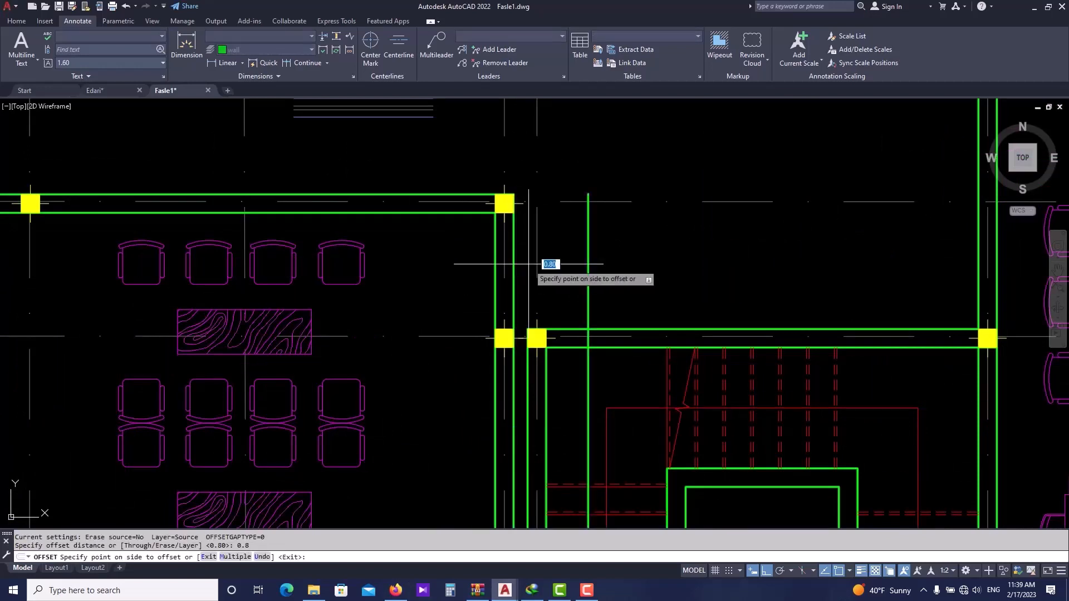
{"action": "left_click", "coordinate": [408, 254]}
{"action": "key", "text": "Escape"}
- Select the pasted window lines and put them on the win layer
{"action": "scroll", "coordinate": [400, 203], "scroll_direction": "up", "scroll_amount": 2}
{"action": "middle_click_drag", "start_coordinate": [400, 203], "coordinate": [411, 254]}
{"action": "middle_click_drag", "start_coordinate": [463, 129], "coordinate": [466, 209]}
{"action": "left_click", "coordinate": [581, 175]}
{"action": "left_click", "coordinate": [441, 231]}
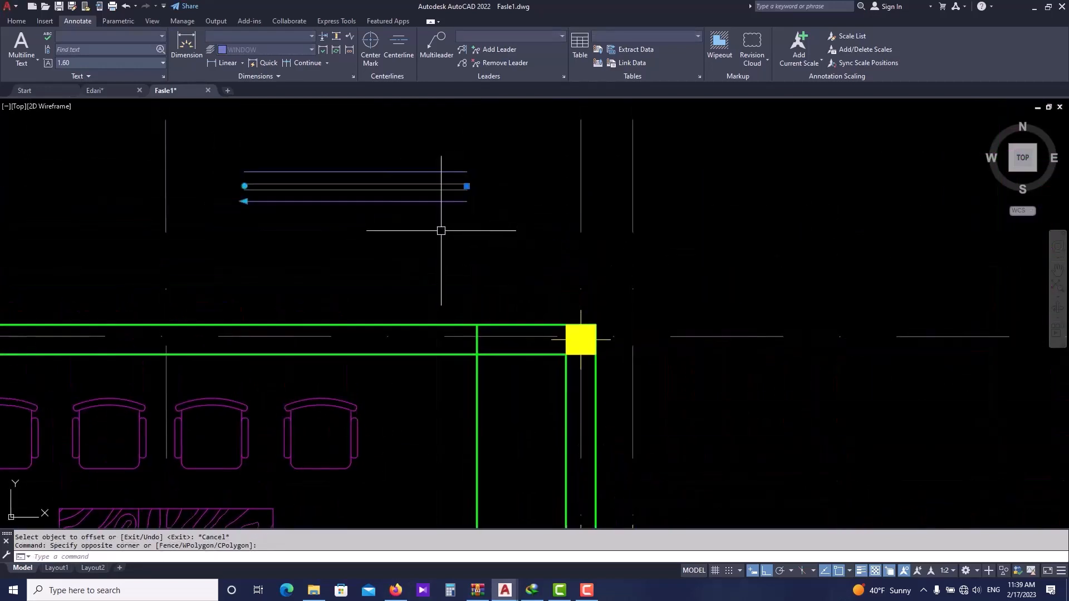
{"action": "type", "text": "m"}
{"action": "key", "text": "Return"}
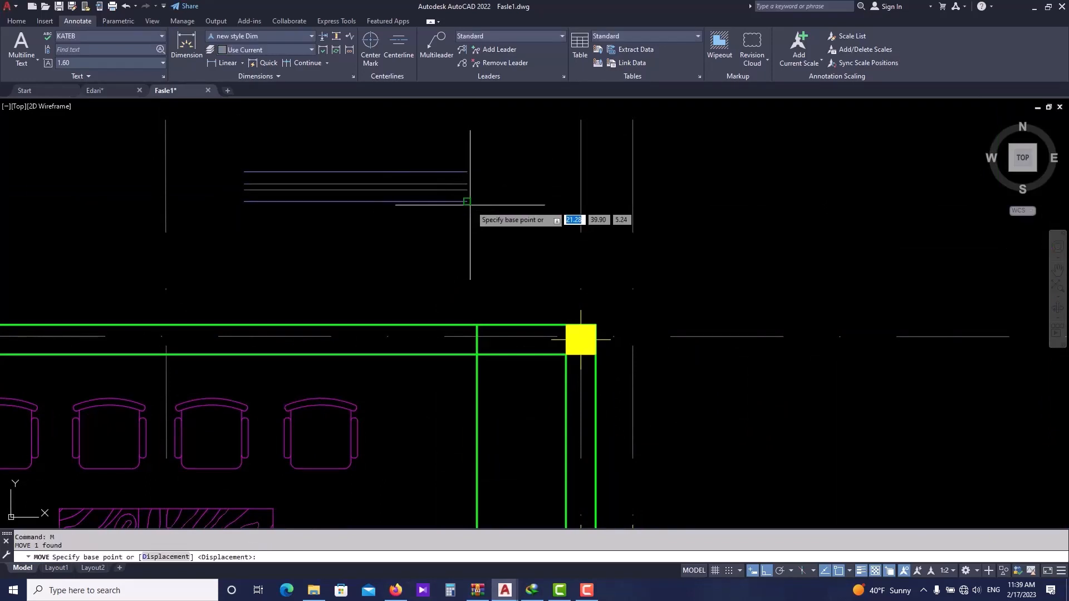
{"action": "key", "text": "Escape"}
{"action": "left_click", "coordinate": [481, 147]}
{"action": "left_click", "coordinate": [422, 227]}
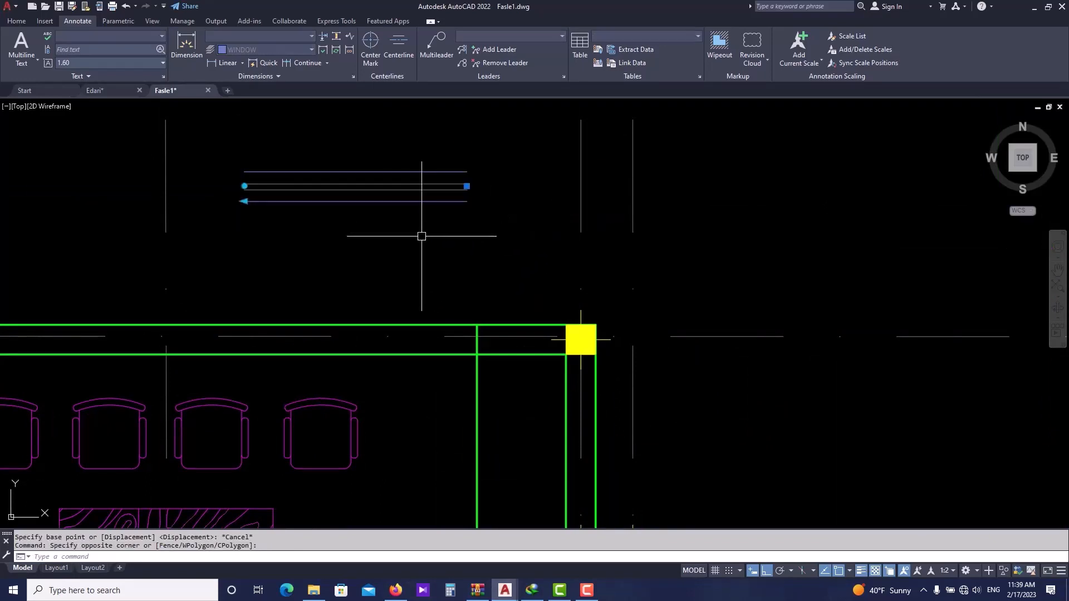
{"action": "left_click", "coordinate": [16, 21]}
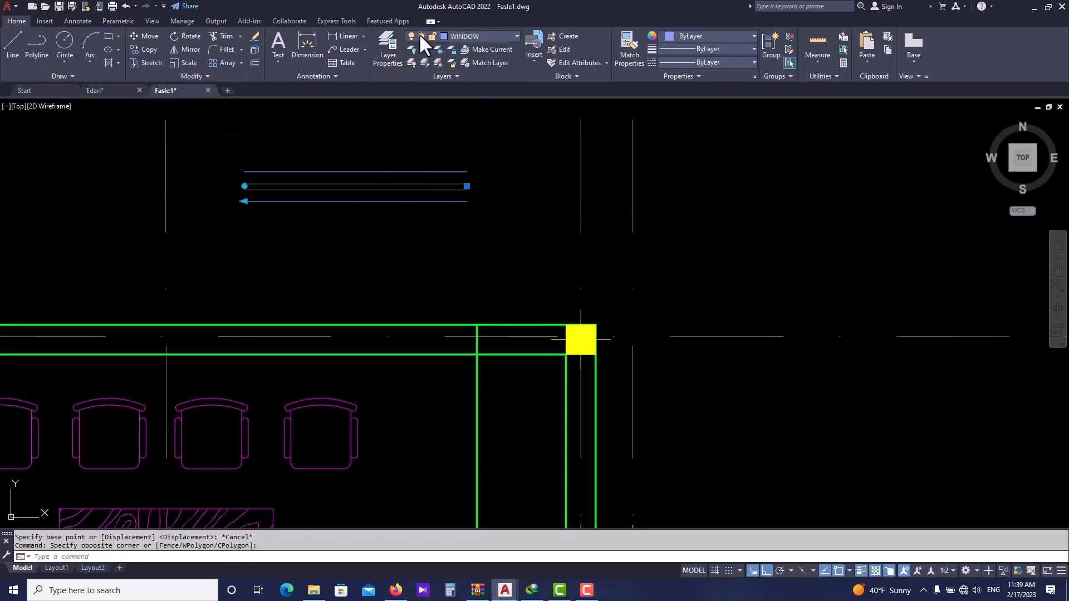
{"action": "left_click", "coordinate": [473, 35]}
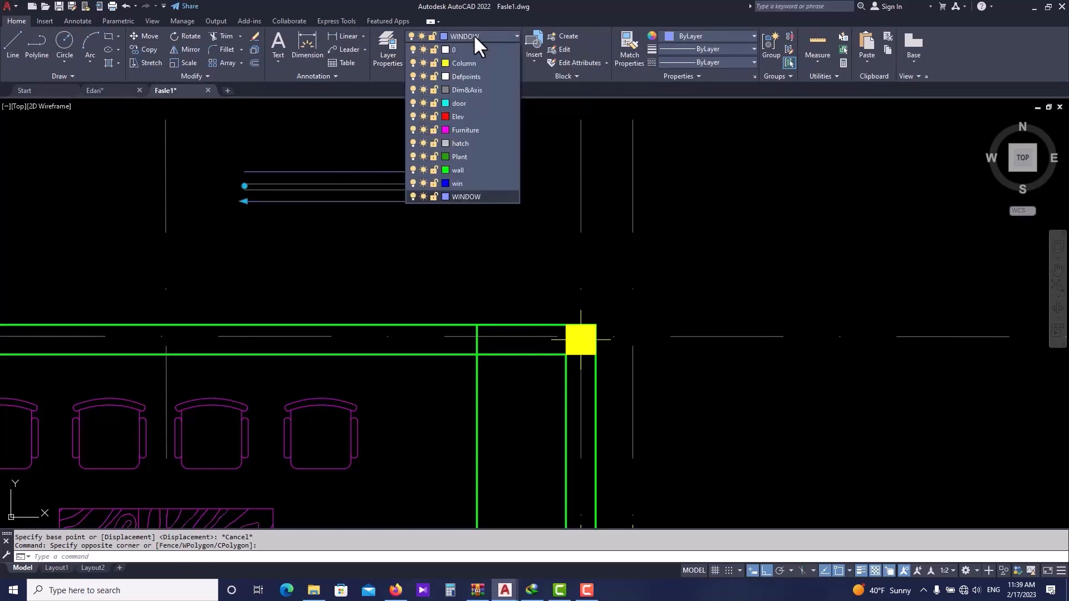
{"action": "left_click", "coordinate": [462, 183]}
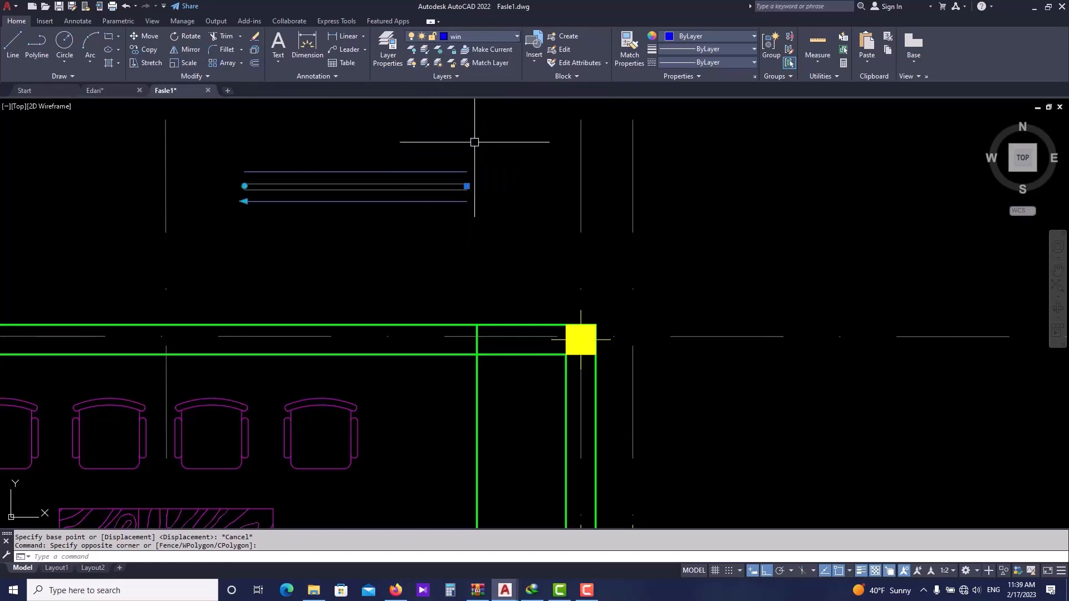
- Move the pasted window lines down into the top wall next to the corner column
{"action": "scroll", "coordinate": [402, 177], "scroll_direction": "up", "scroll_amount": 2}
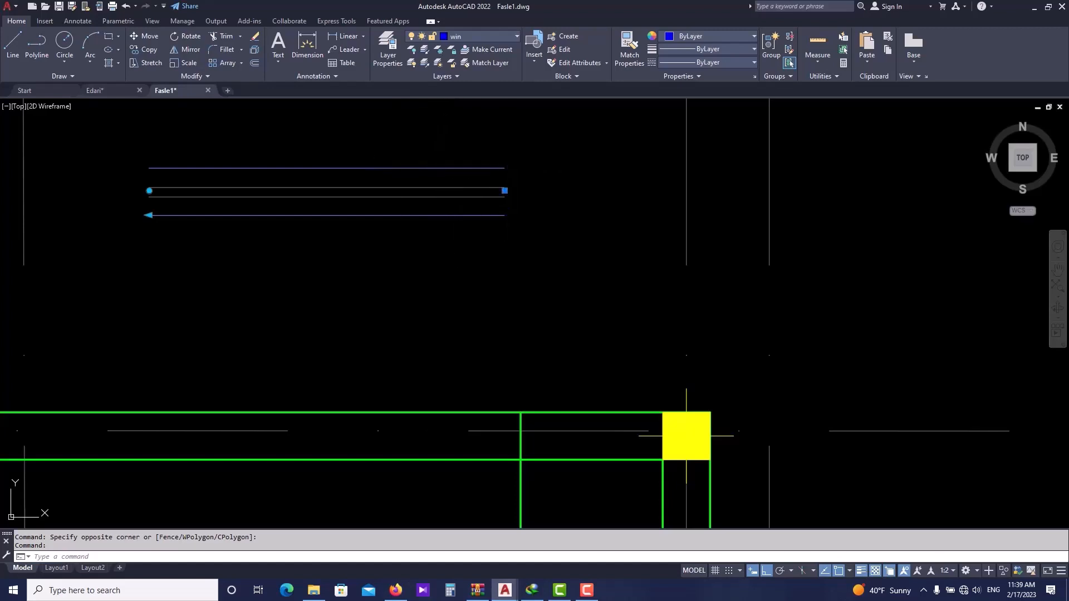
{"action": "left_click", "coordinate": [500, 256]}
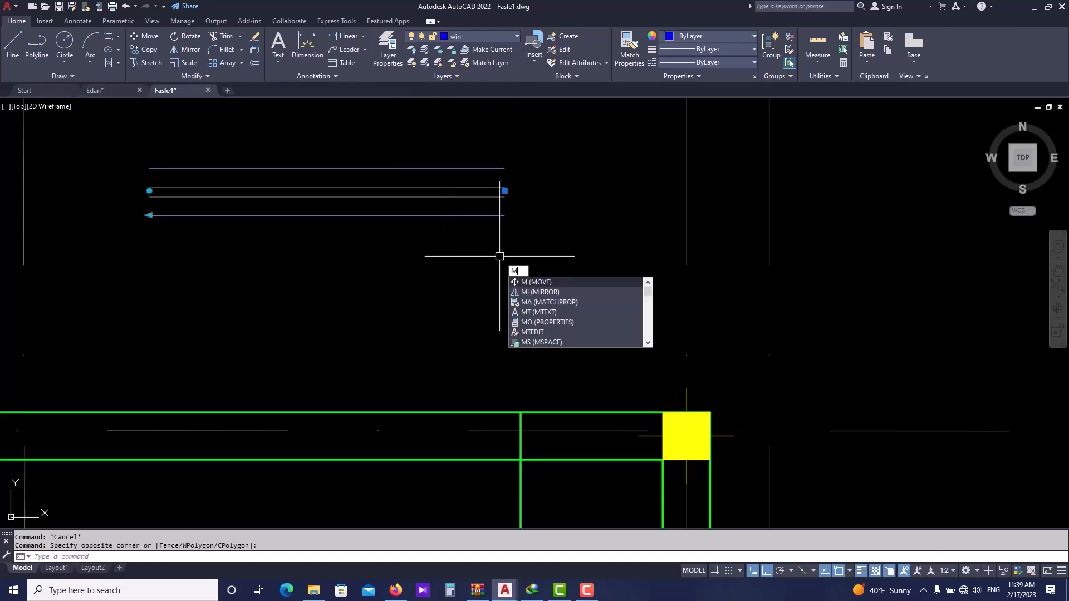
{"action": "key", "text": "Return"}
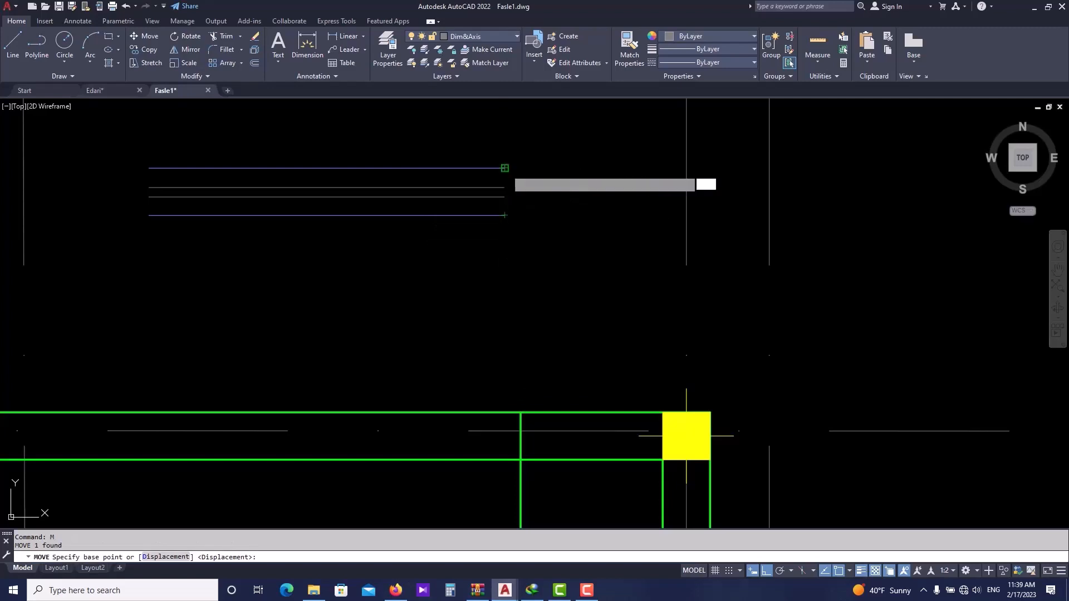
{"action": "left_click", "coordinate": [505, 167]}
{"action": "key", "text": "Escape"}
{"action": "key", "text": "Escape"}
{"action": "scroll", "coordinate": [530, 362], "scroll_direction": "down", "scroll_amount": 3}
{"action": "scroll", "coordinate": [530, 394], "scroll_direction": "up", "scroll_amount": 2}
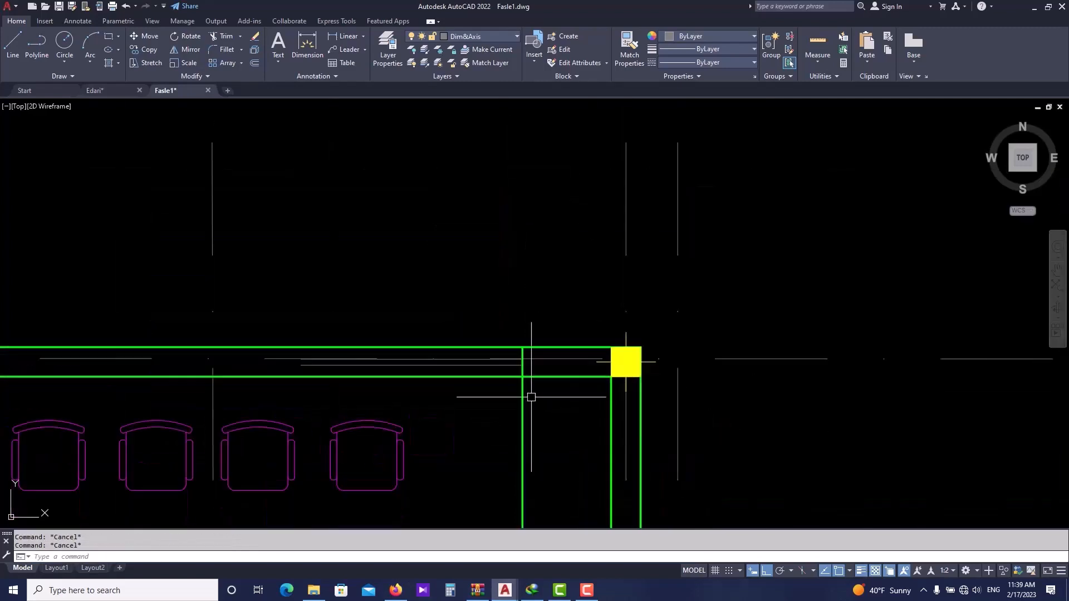
{"action": "type", "text": "L"}
{"action": "key", "text": "Return"}
{"action": "scroll", "coordinate": [313, 377], "scroll_direction": "up", "scroll_amount": 2}
{"action": "left_click", "coordinate": [298, 374]}
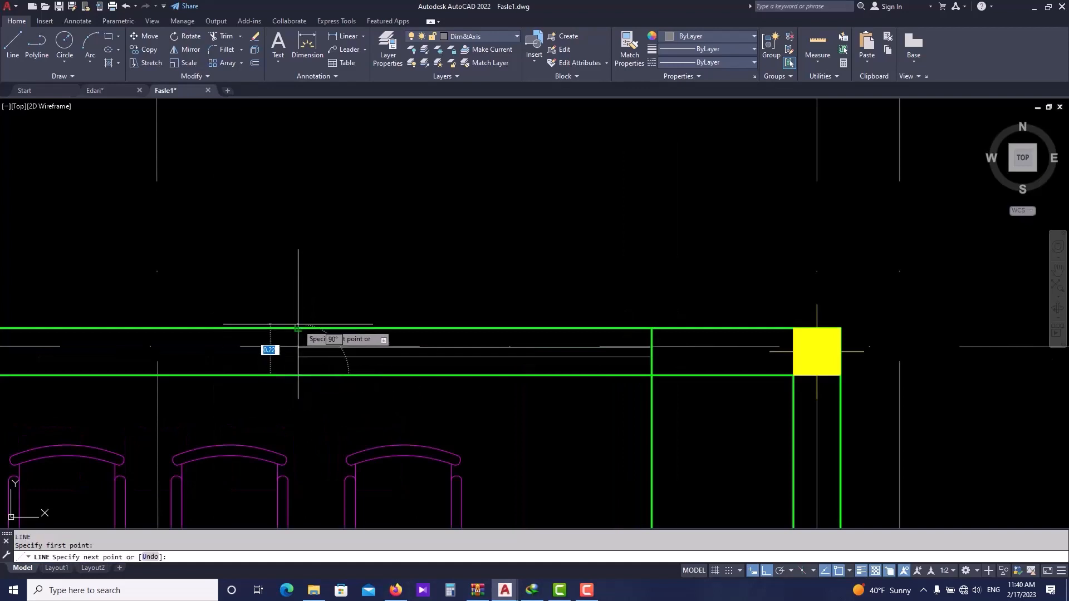
{"action": "key", "text": "Escape"}
{"action": "key", "text": "Escape"}
- Match the window line's properties to the wall line with Match Properties
{"action": "scroll", "coordinate": [278, 330], "scroll_direction": "up", "scroll_amount": 1}
{"action": "type", "text": "MA"}
{"action": "key", "text": "Return"}
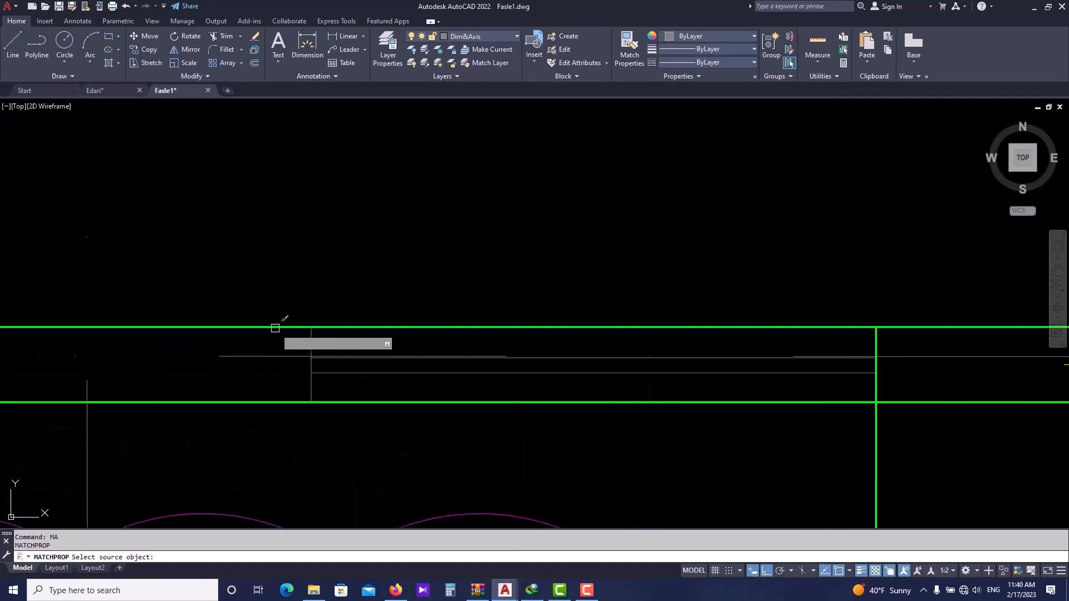
{"action": "left_click", "coordinate": [275, 327]}
{"action": "left_click", "coordinate": [312, 342]}
{"action": "key", "text": "Escape"}
{"action": "scroll", "coordinate": [335, 374], "scroll_direction": "down", "scroll_amount": 2}
{"action": "scroll", "coordinate": [542, 398], "scroll_direction": "up", "scroll_amount": 2}
{"action": "key", "text": "Escape"}
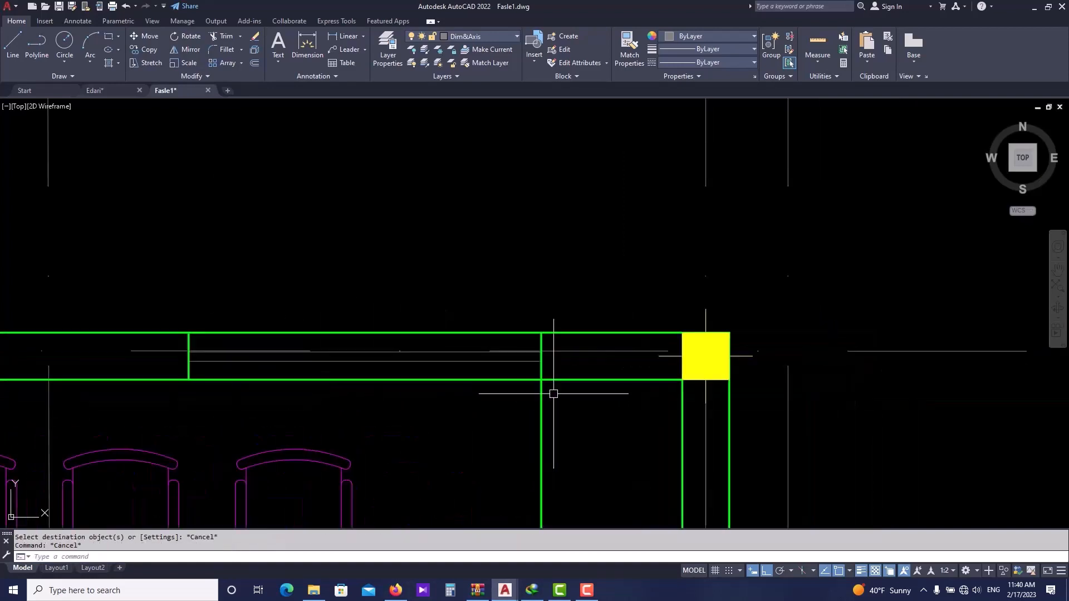
- Trim the top wall's outline lines out of the window opening next to the corner column
{"action": "type", "text": "tr"}
{"action": "key", "text": "Return"}
{"action": "left_click", "coordinate": [542, 392]}
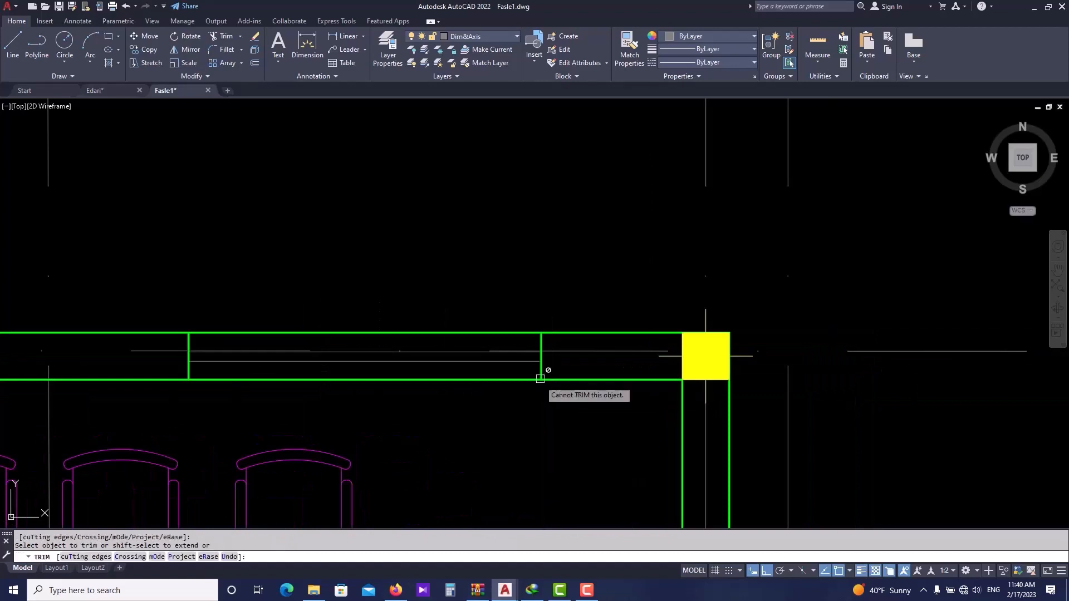
{"action": "left_click", "coordinate": [509, 380]}
{"action": "left_click", "coordinate": [552, 435]}
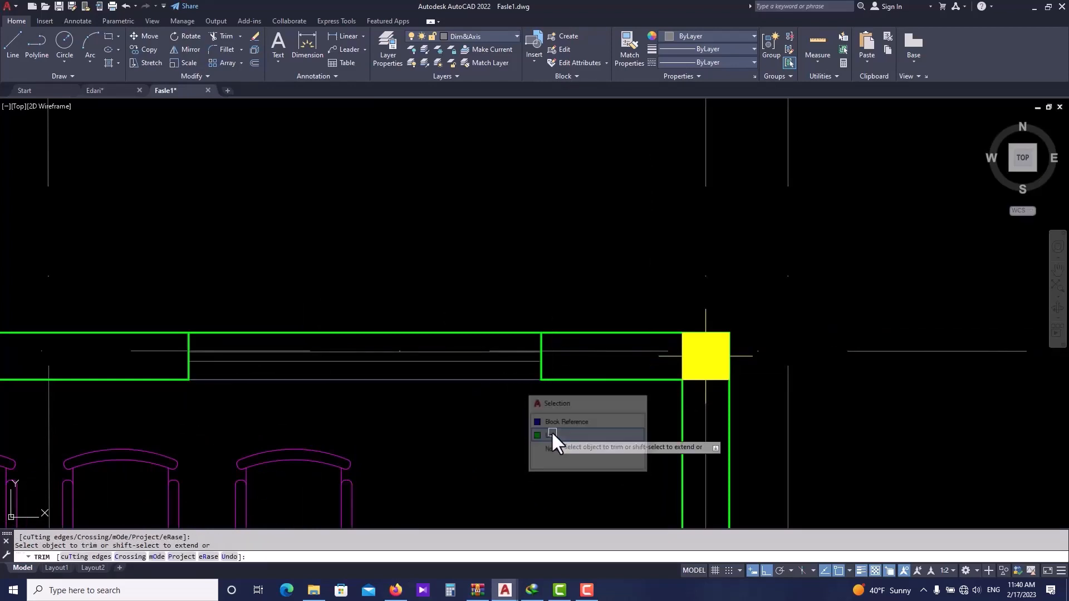
{"action": "left_click", "coordinate": [499, 342]}
{"action": "left_click", "coordinate": [535, 387]}
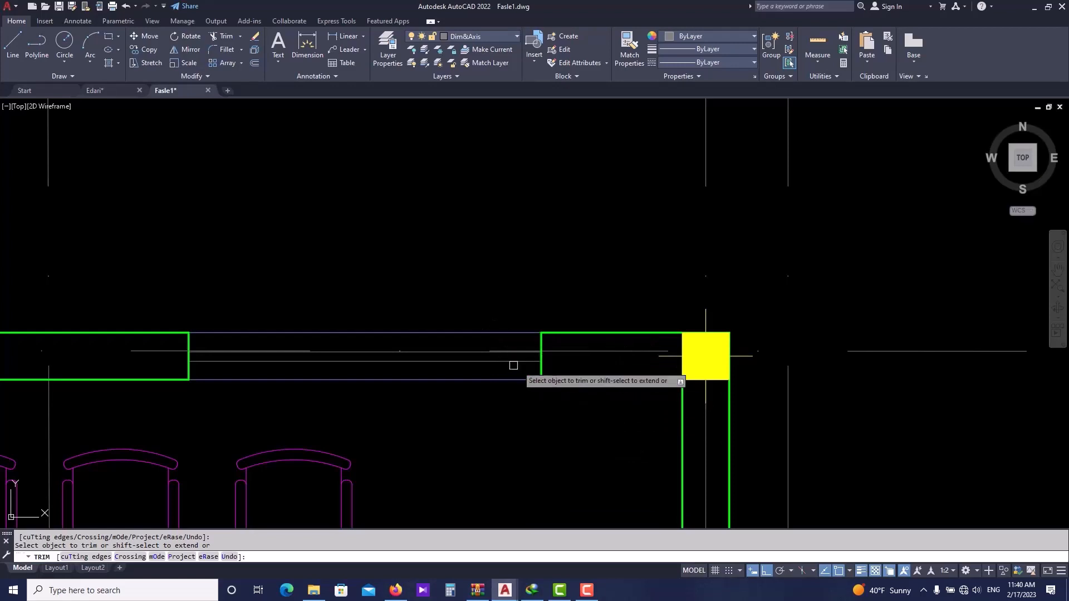
{"action": "scroll", "coordinate": [475, 384], "scroll_direction": "down", "scroll_amount": 5}
{"action": "key", "text": "Escape"}
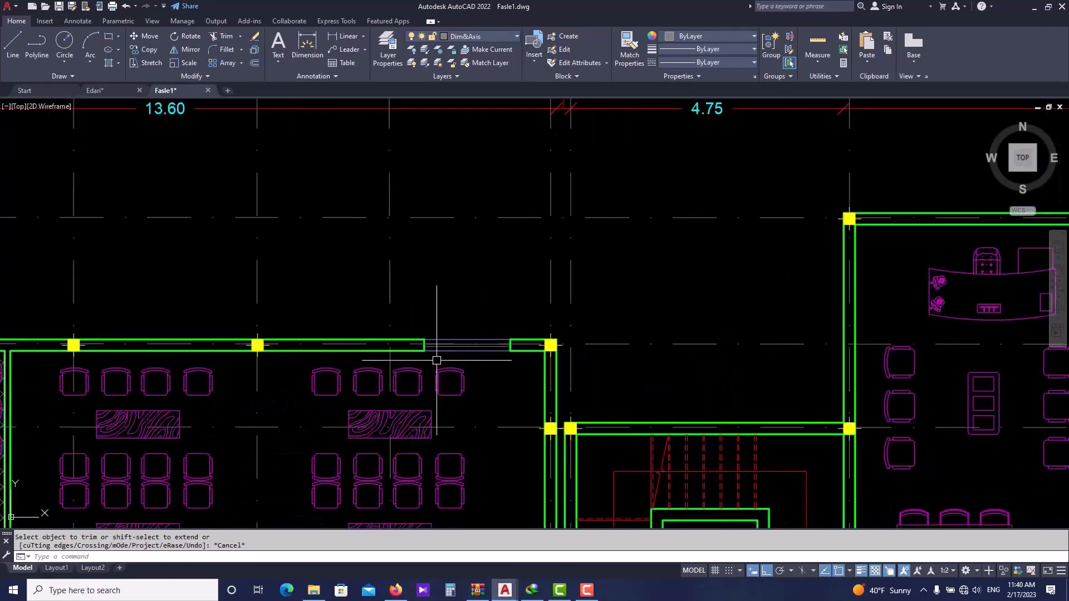
- Check the window widths along the top wall in the Edari drawing
{"action": "scroll", "coordinate": [424, 357], "scroll_direction": "up", "scroll_amount": 2}
{"action": "left_click", "coordinate": [130, 88]}
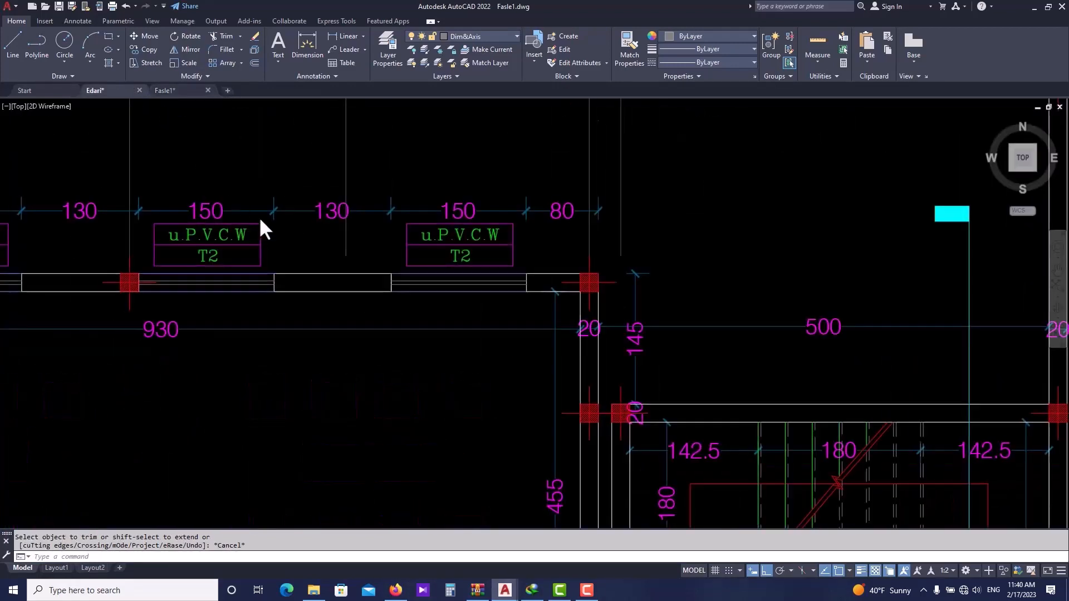
{"action": "middle_click_drag", "start_coordinate": [265, 233], "coordinate": [364, 238]}
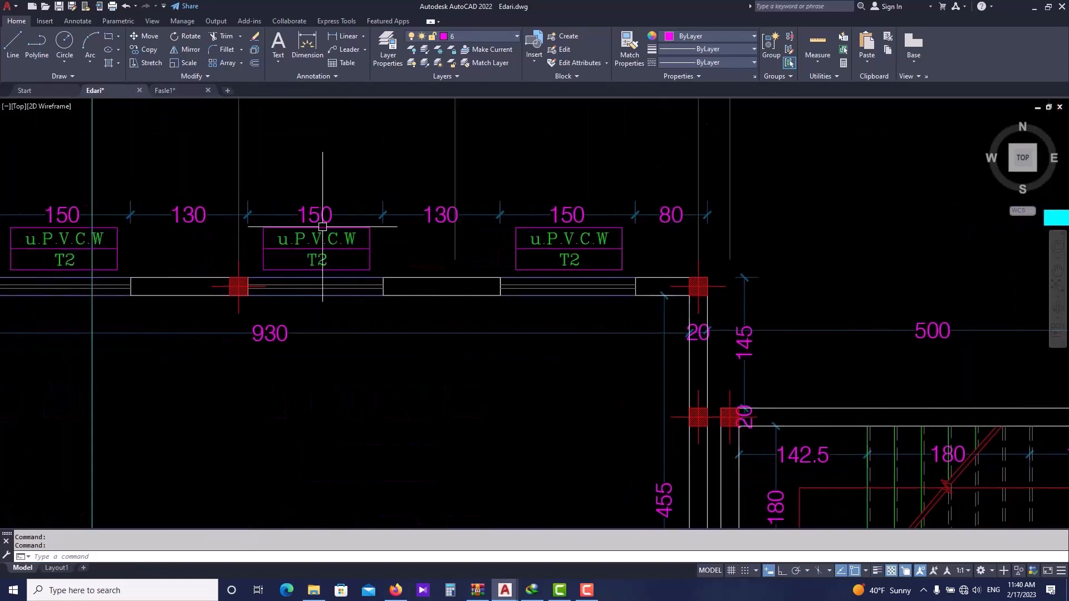
{"action": "left_click", "coordinate": [181, 93]}
{"action": "scroll", "coordinate": [501, 312], "scroll_direction": "up", "scroll_amount": 2}
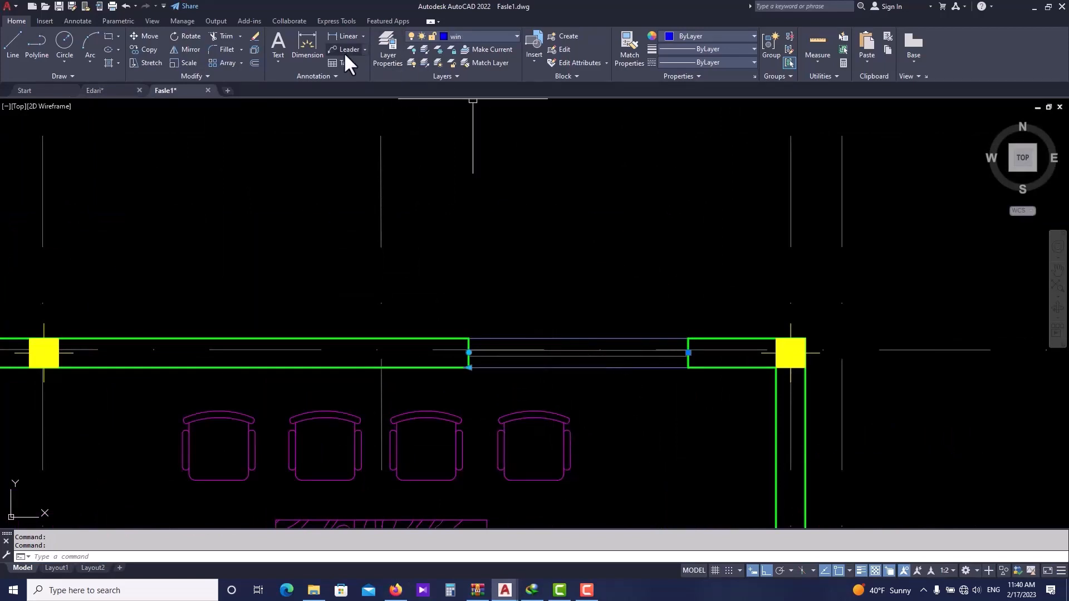
{"action": "left_click", "coordinate": [344, 37]}
{"action": "left_click", "coordinate": [469, 368]}
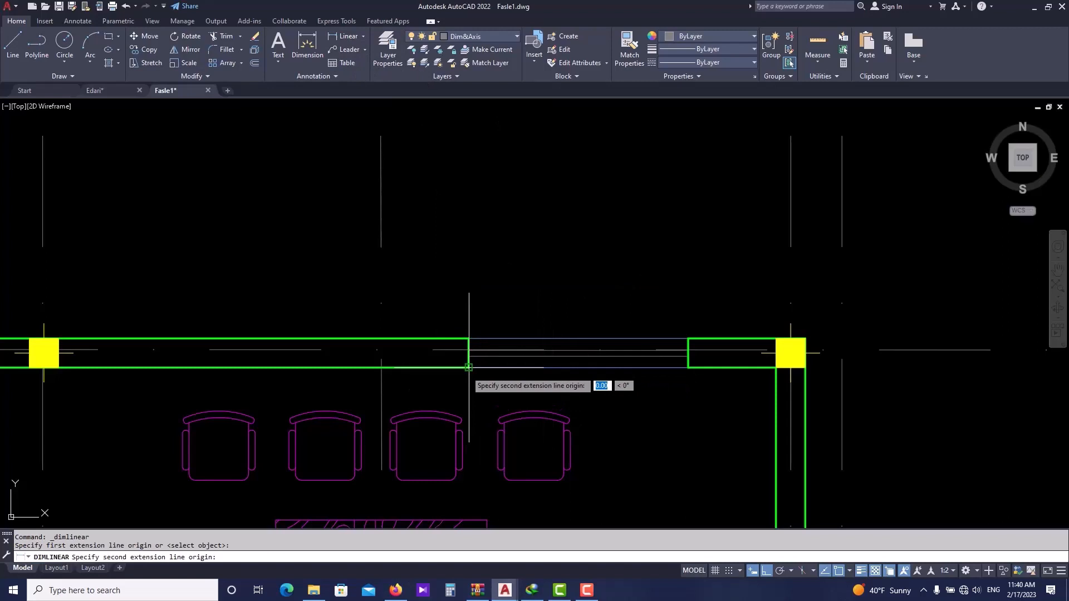
{"action": "left_click", "coordinate": [694, 367]}
{"action": "key", "text": "Escape"}
{"action": "key", "text": "Escape"}
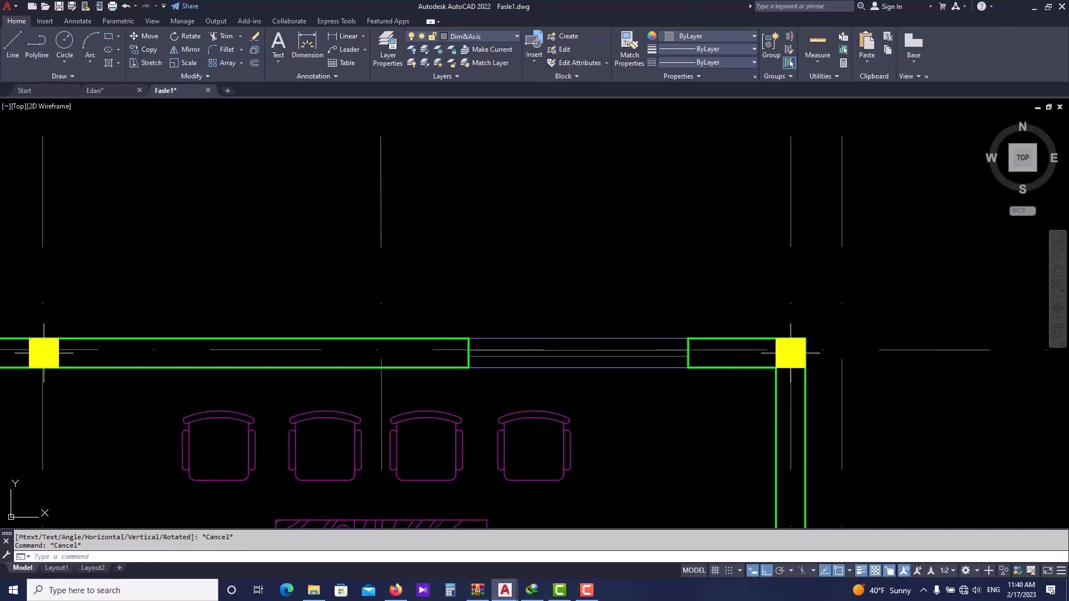
- Copy the window lines 2.80 to the left along the top wall
{"action": "left_click", "coordinate": [669, 367]}
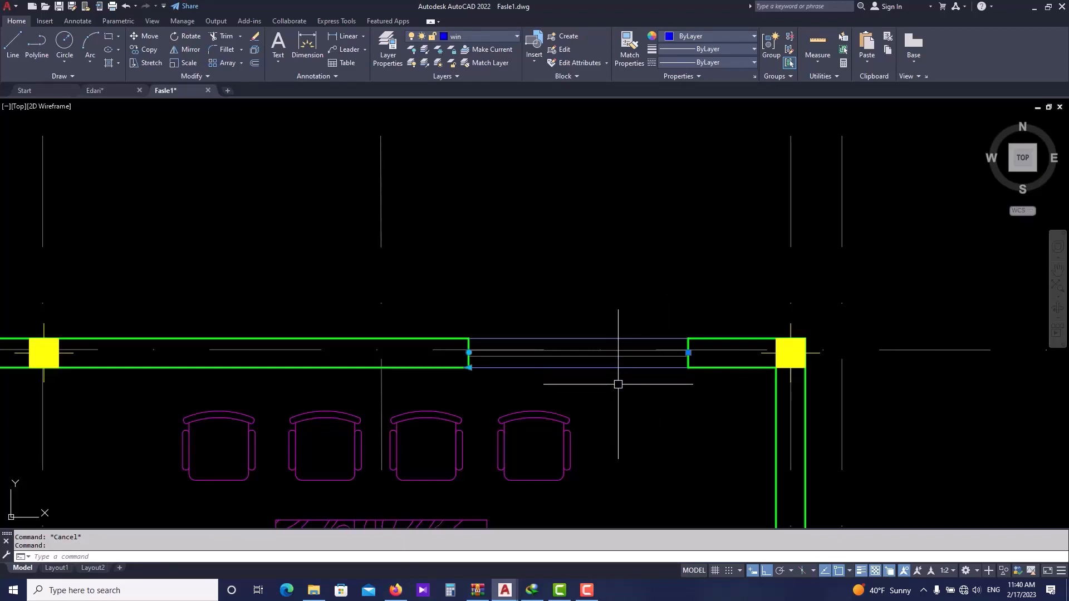
{"action": "type", "text": "o"}
{"action": "key", "text": "Return"}
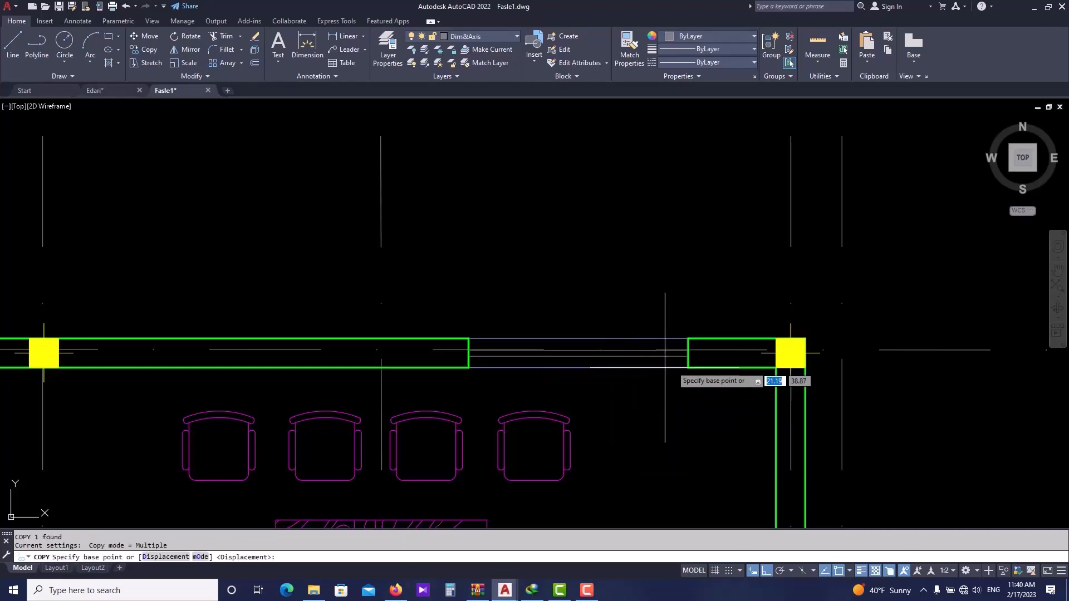
{"action": "left_click", "coordinate": [688, 367]}
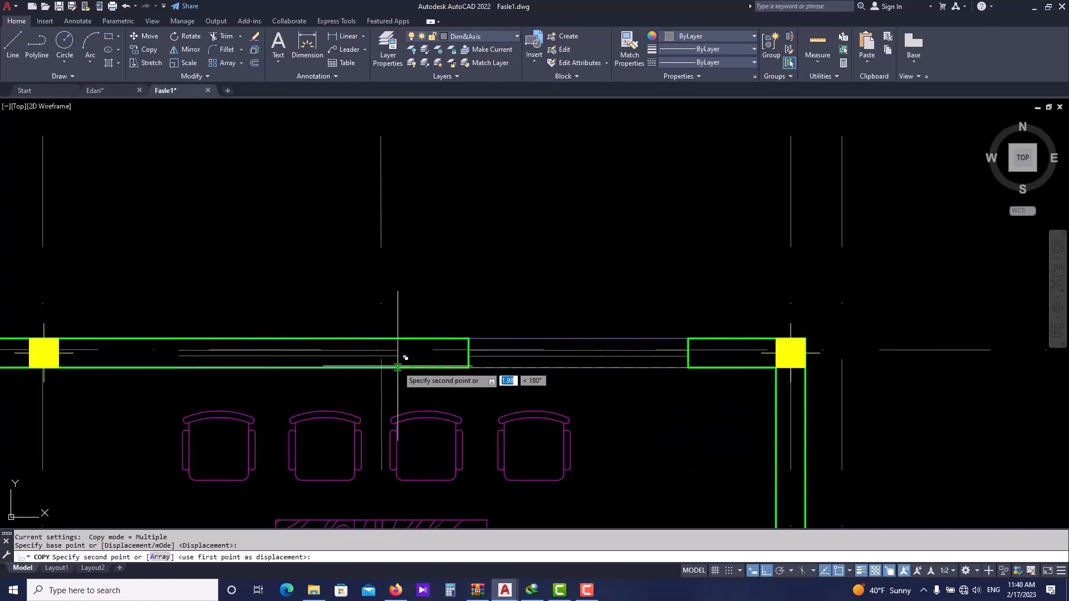
{"action": "type", "text": "2.80"}
{"action": "key", "text": "Return"}
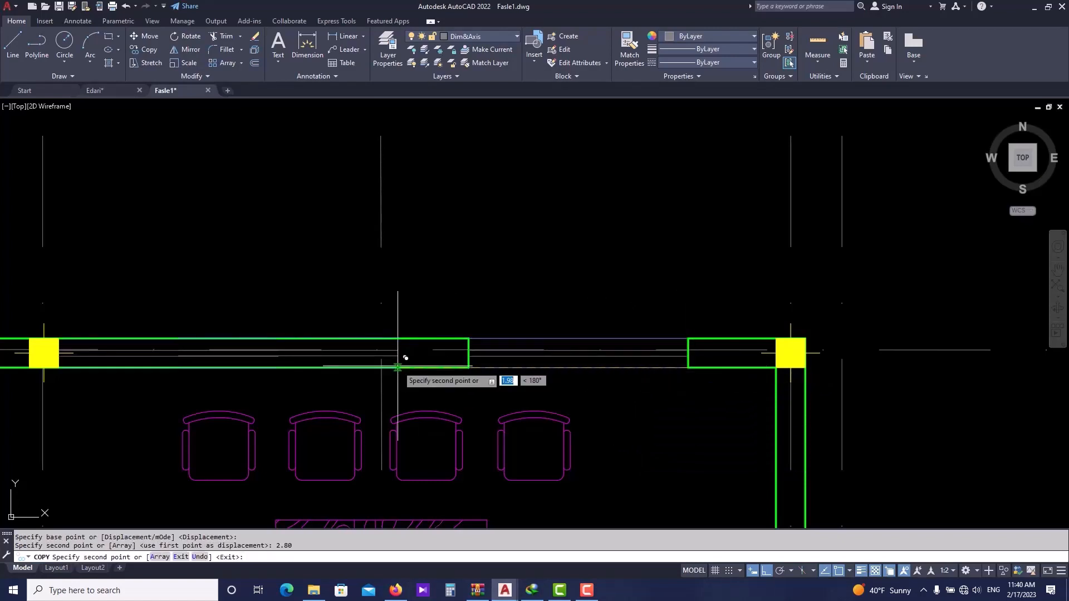
{"action": "key", "text": "Escape"}
{"action": "left_click", "coordinate": [251, 357]}
{"action": "key", "text": "Escape"}
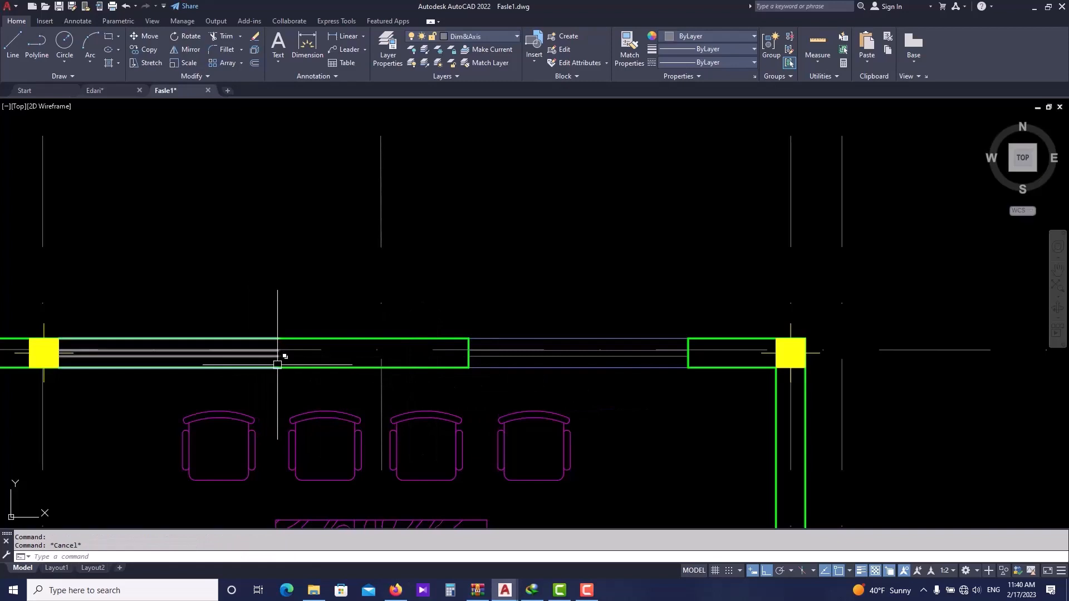
- Draw a vertical line across the top wall at the copied window's edge
{"action": "type", "text": "l"}
{"action": "key", "text": "Return"}
{"action": "left_click", "coordinate": [281, 366]}
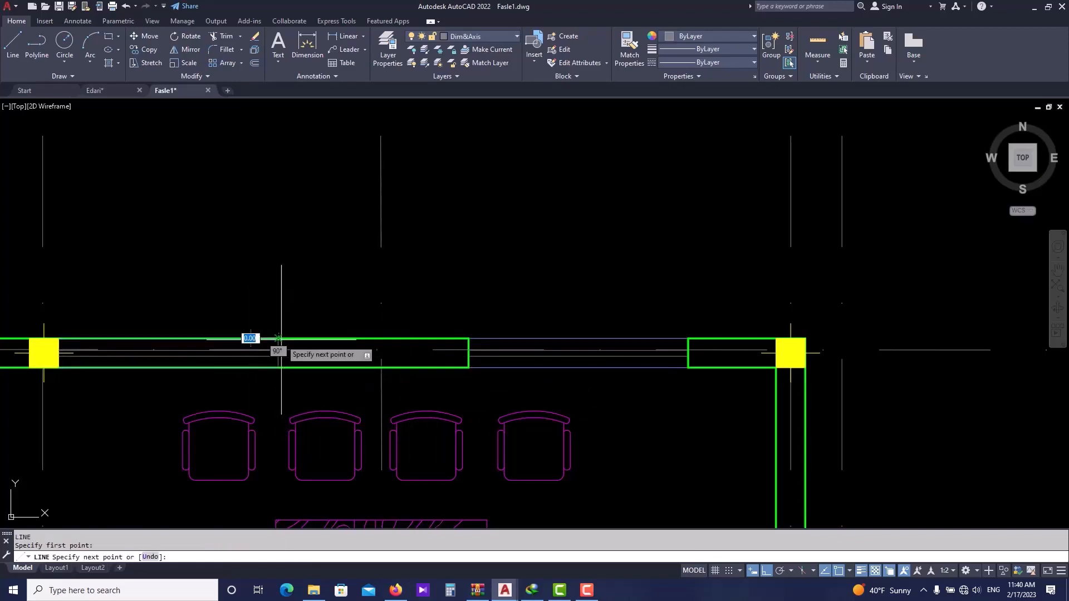
{"action": "left_click", "coordinate": [280, 338]}
{"action": "key", "text": "Escape"}
{"action": "middle_click_drag", "start_coordinate": [199, 373], "coordinate": [333, 374]}
{"action": "scroll", "coordinate": [244, 362], "scroll_direction": "up", "scroll_amount": 2}
{"action": "key", "text": "Escape"}
{"action": "key", "text": "space"}
{"action": "left_click", "coordinate": [164, 372]}
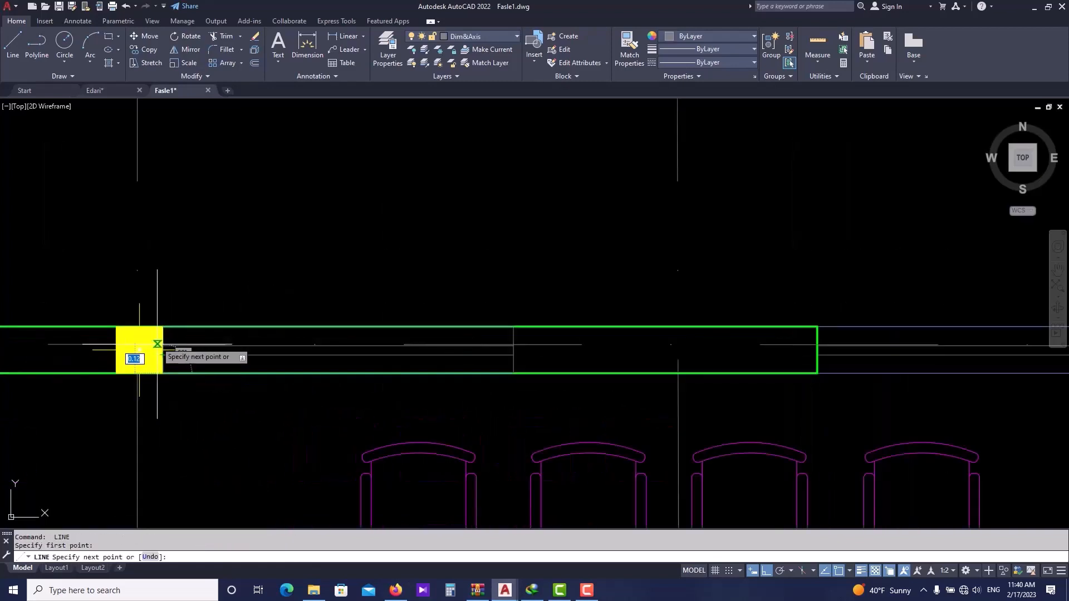
{"action": "key", "text": "Escape"}
{"action": "key", "text": "Escape"}
- Match the new edge lines' properties to the wall's vertical line with Match Properties
{"action": "type", "text": "ma"}
{"action": "key", "text": "Return"}
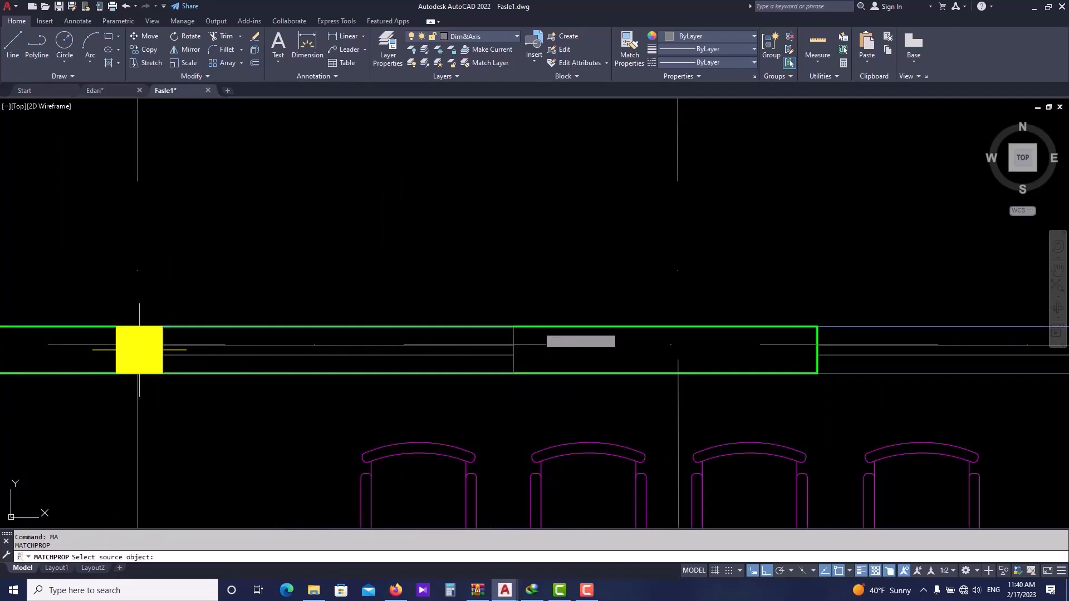
{"action": "left_click", "coordinate": [518, 333]}
{"action": "scroll", "coordinate": [164, 346], "scroll_direction": "up", "scroll_amount": 2}
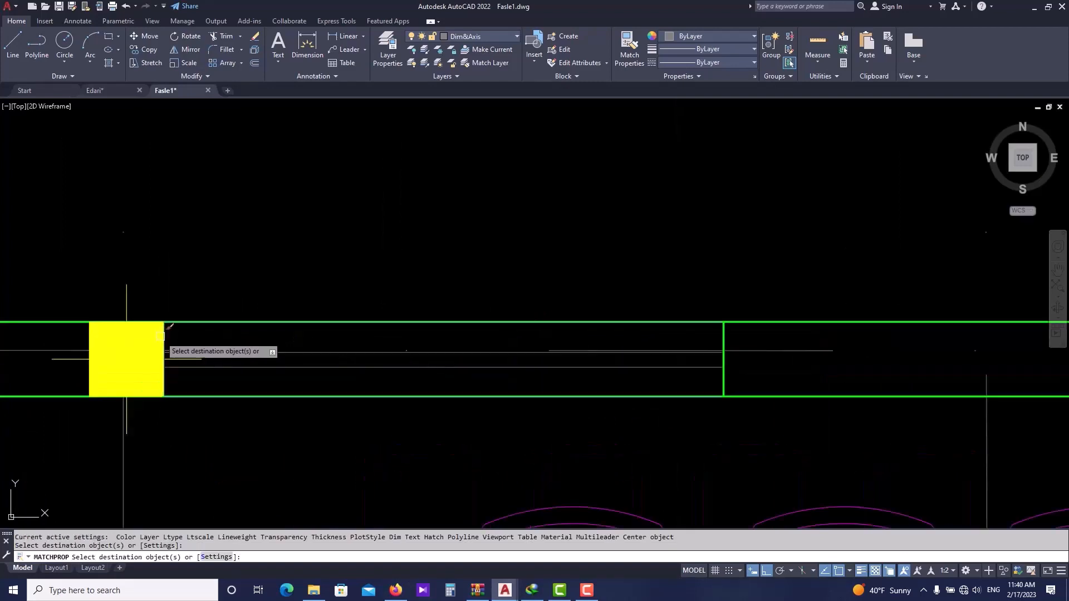
{"action": "left_click", "coordinate": [161, 336]}
{"action": "left_click", "coordinate": [204, 379]}
{"action": "key", "text": "Escape"}
{"action": "key", "text": "Escape"}
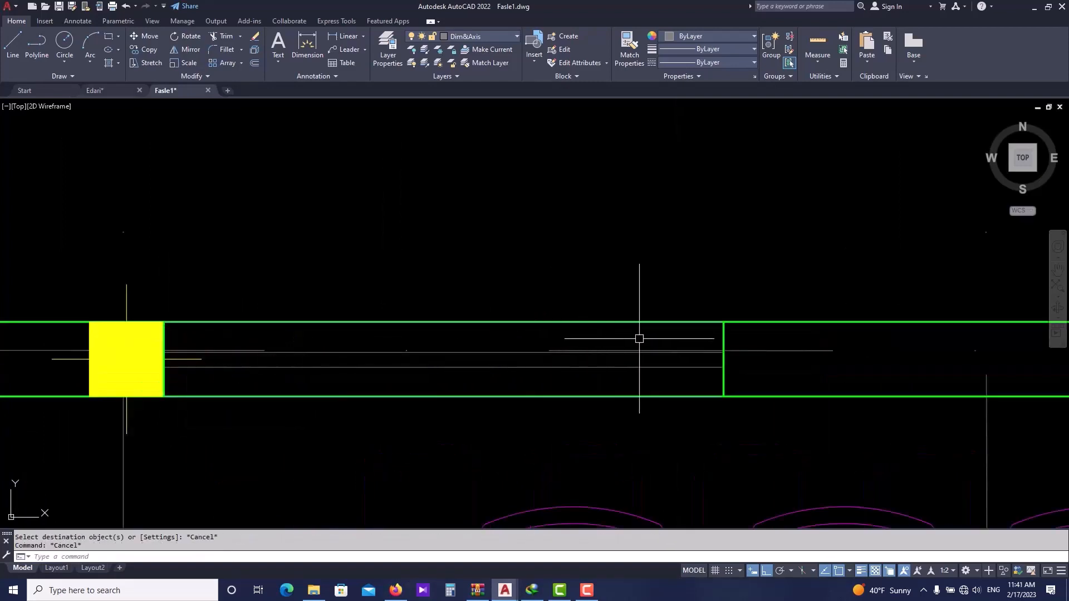
- Trim the wall outline lines out of the second window opening
{"action": "scroll", "coordinate": [640, 337], "scroll_direction": "down", "scroll_amount": 3}
{"action": "scroll", "coordinate": [709, 347], "scroll_direction": "up", "scroll_amount": 2}
{"action": "type", "text": "tr"}
{"action": "key", "text": "Return"}
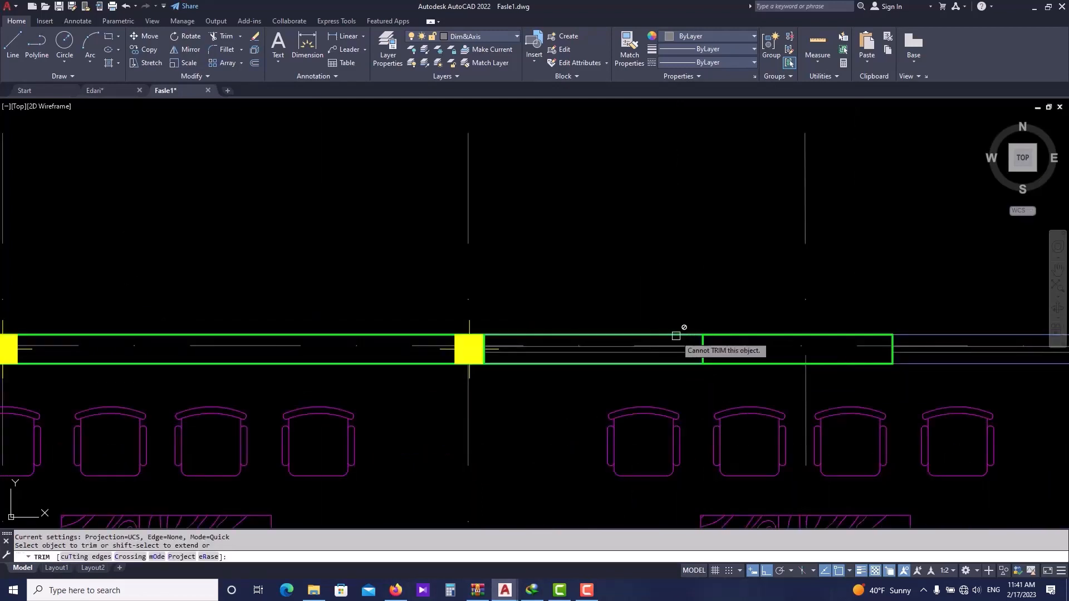
{"action": "left_click", "coordinate": [675, 337]}
{"action": "left_click", "coordinate": [724, 389]}
{"action": "left_click", "coordinate": [658, 364]}
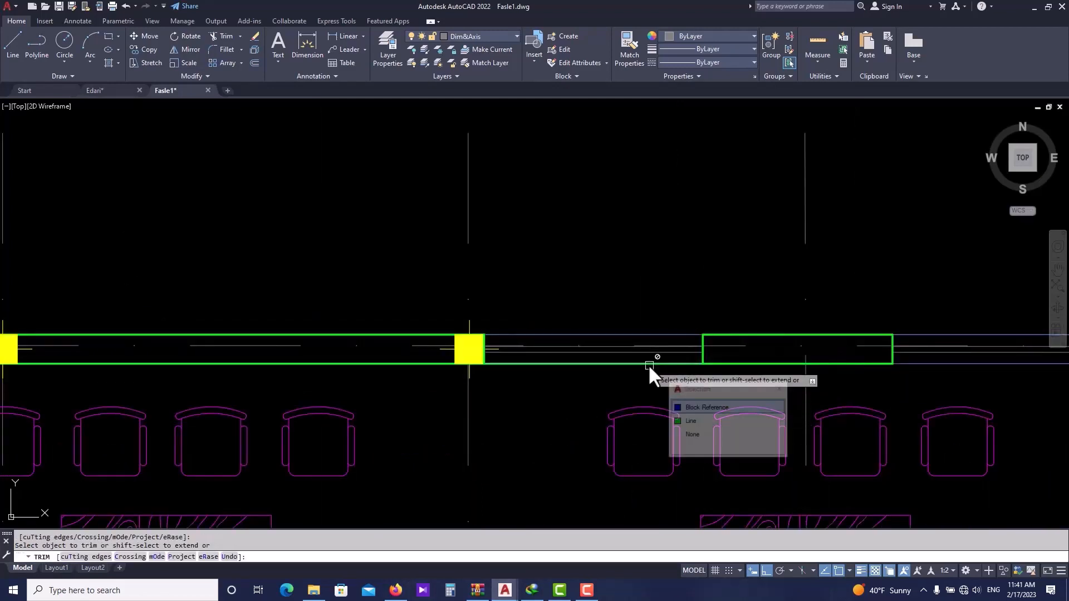
{"action": "left_click", "coordinate": [696, 429]}
{"action": "scroll", "coordinate": [640, 386], "scroll_direction": "down", "scroll_amount": 2}
{"action": "mouse_move", "coordinate": [640, 386]}
{"action": "middle_mouse_down"}
{"action": "mouse_move", "coordinate": [548, 410]}
{"action": "mouse_move", "coordinate": [517, 406]}
{"action": "middle_mouse_up"}
{"action": "key", "text": "Escape"}
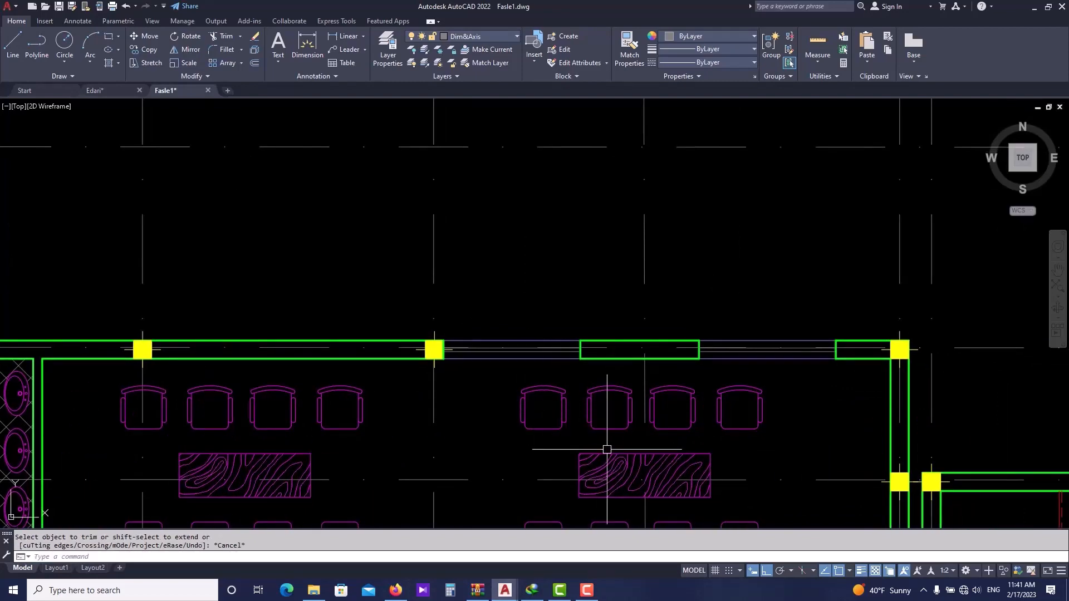
- Review the window layout of the top wall in the Edari drawing
{"action": "scroll", "coordinate": [455, 372], "scroll_direction": "down", "scroll_amount": 2}
{"action": "left_click", "coordinate": [112, 92]}
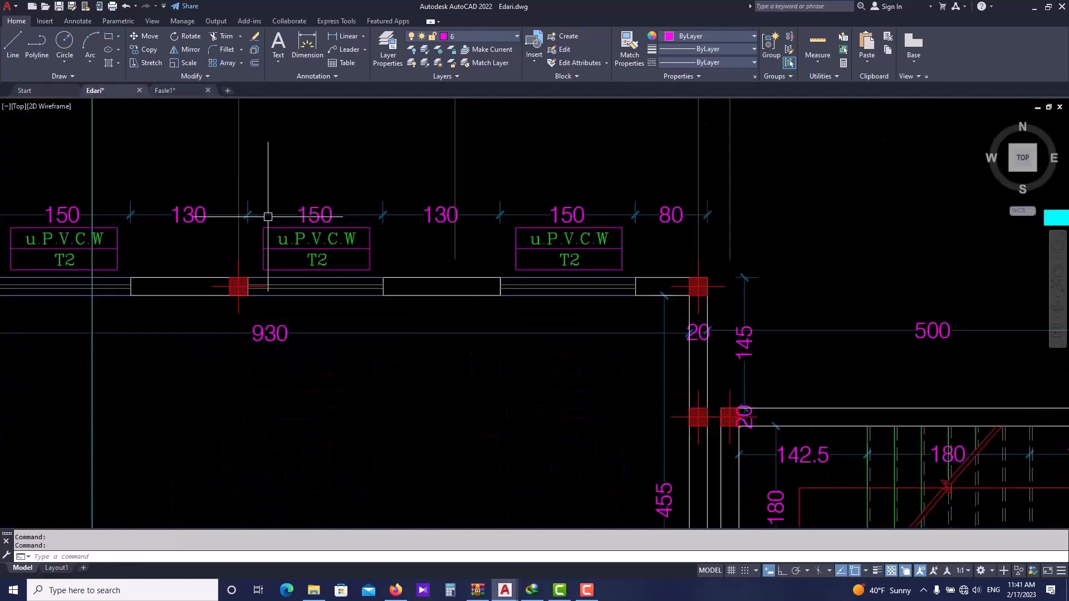
{"action": "mouse_move", "coordinate": [267, 215]}
{"action": "middle_mouse_down"}
{"action": "mouse_move", "coordinate": [325, 284]}
{"action": "mouse_move", "coordinate": [316, 281]}
{"action": "middle_mouse_up"}
{"action": "left_click", "coordinate": [167, 90]}
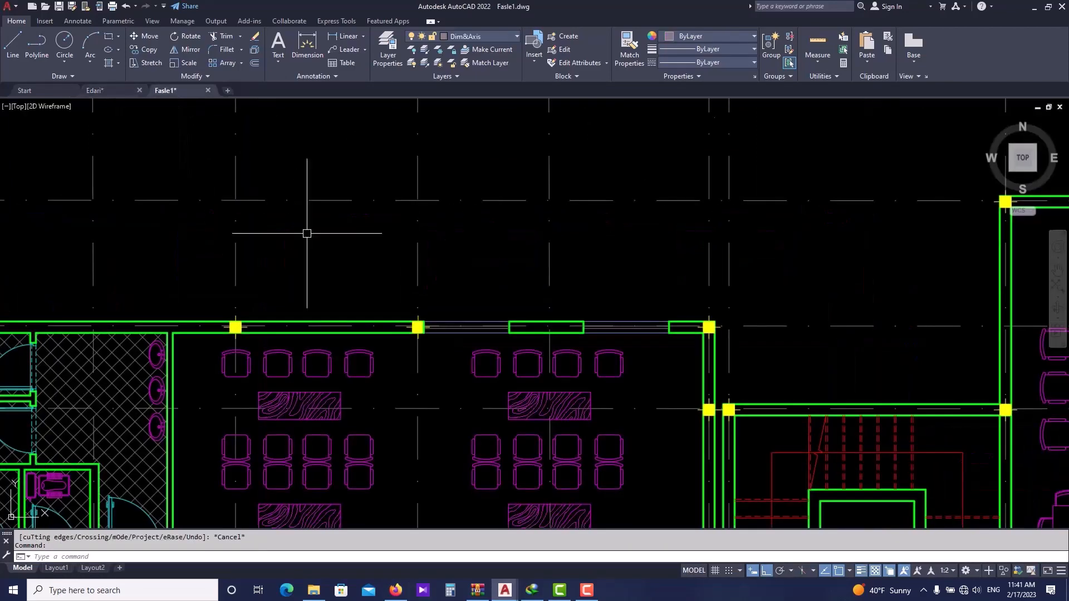
{"action": "scroll", "coordinate": [394, 322], "scroll_direction": "up", "scroll_amount": 5}
{"action": "key", "text": "Escape"}
{"action": "key", "text": "Escape"}
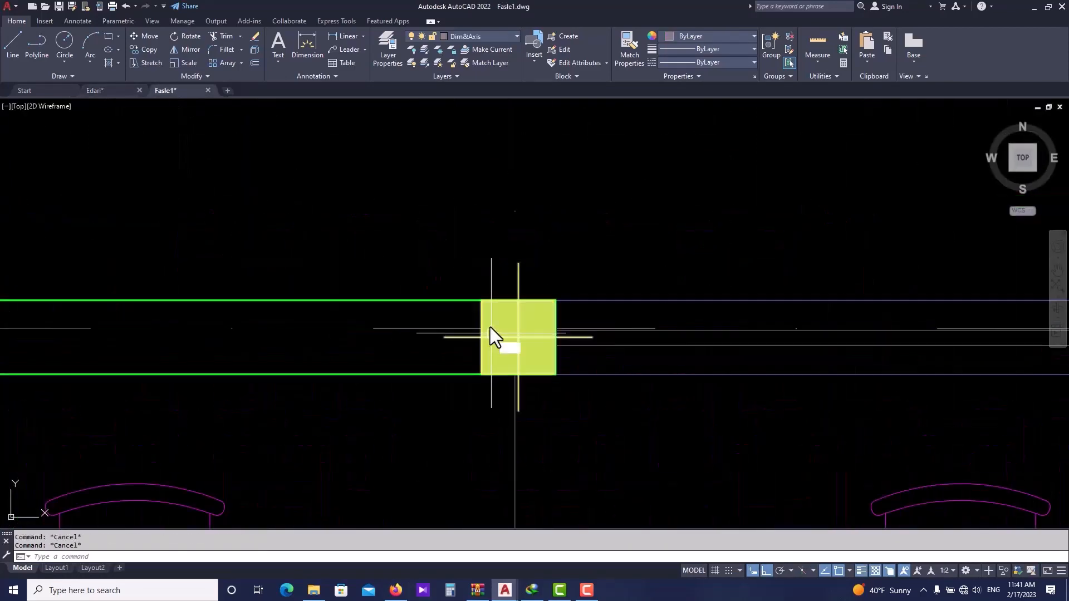
{"action": "type", "text": "l"}
{"action": "key", "text": "space"}
{"action": "left_click", "coordinate": [481, 300]}
{"action": "key", "text": "Escape"}
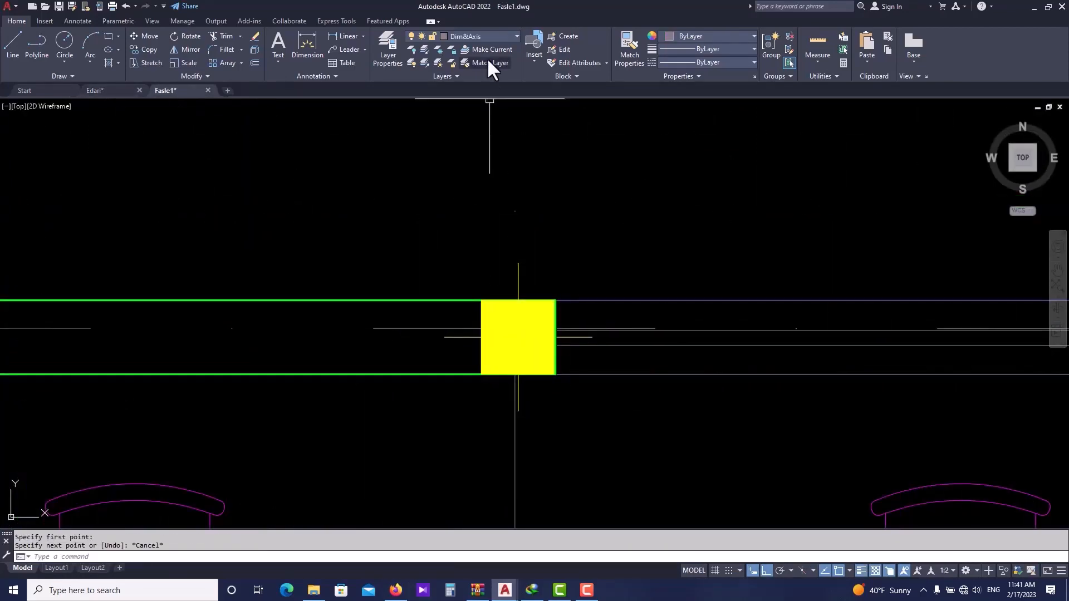
- Draw a vertical line on the wall layer along the middle column's left edge
{"action": "left_click", "coordinate": [477, 37]}
{"action": "left_click", "coordinate": [472, 166]}
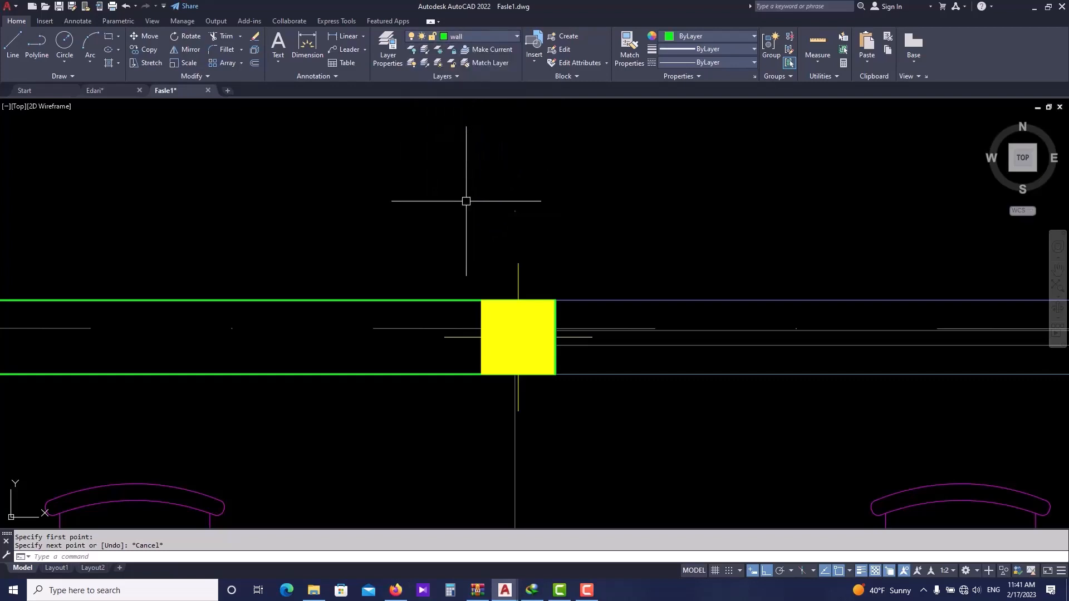
{"action": "type", "text": "l"}
{"action": "key", "text": "space"}
{"action": "left_click", "coordinate": [481, 300]}
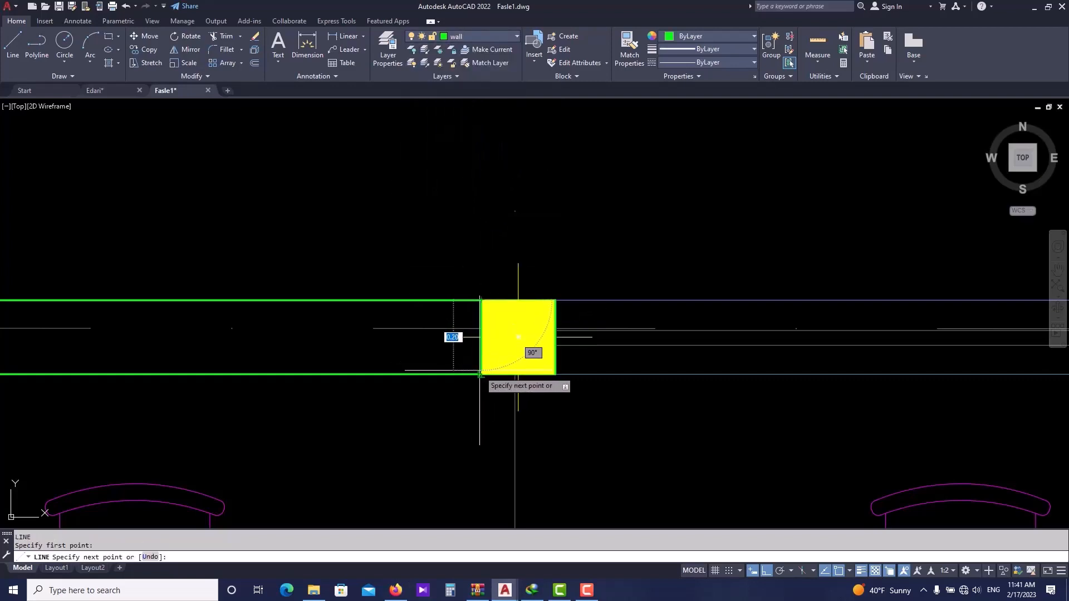
{"action": "left_click", "coordinate": [481, 374]}
{"action": "key", "text": "Escape"}
- Offset the new vertical line 0.80 to the left to mark the next window edge
{"action": "type", "text": "o"}
{"action": "key", "text": "space"}
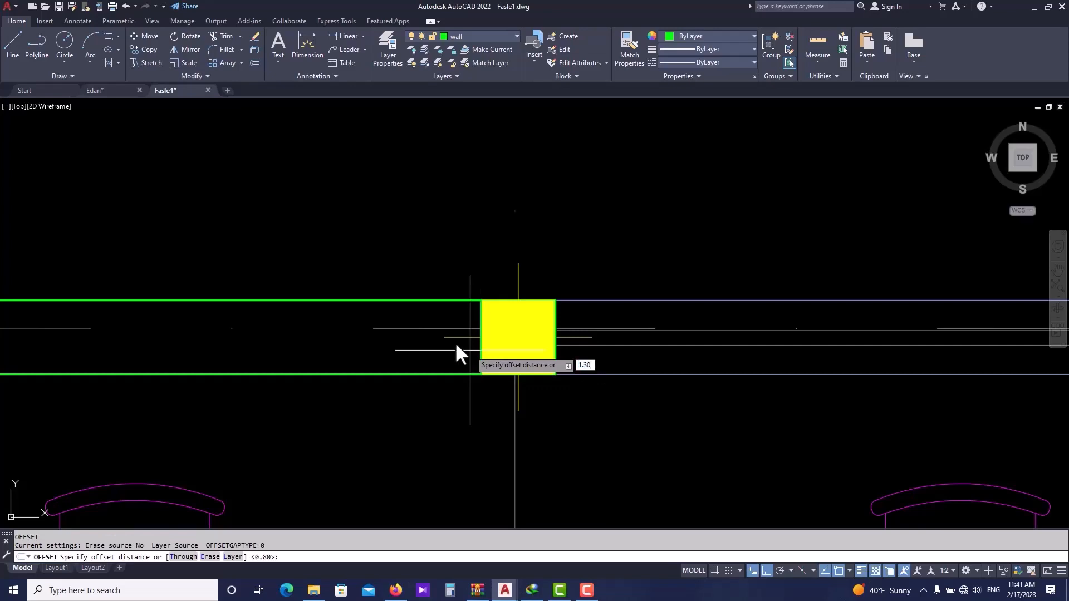
{"action": "key", "text": "space"}
{"action": "left_click", "coordinate": [481, 335]}
{"action": "left_click", "coordinate": [432, 337]}
{"action": "scroll", "coordinate": [465, 340], "scroll_direction": "down", "scroll_amount": 5}
{"action": "key", "text": "Escape"}
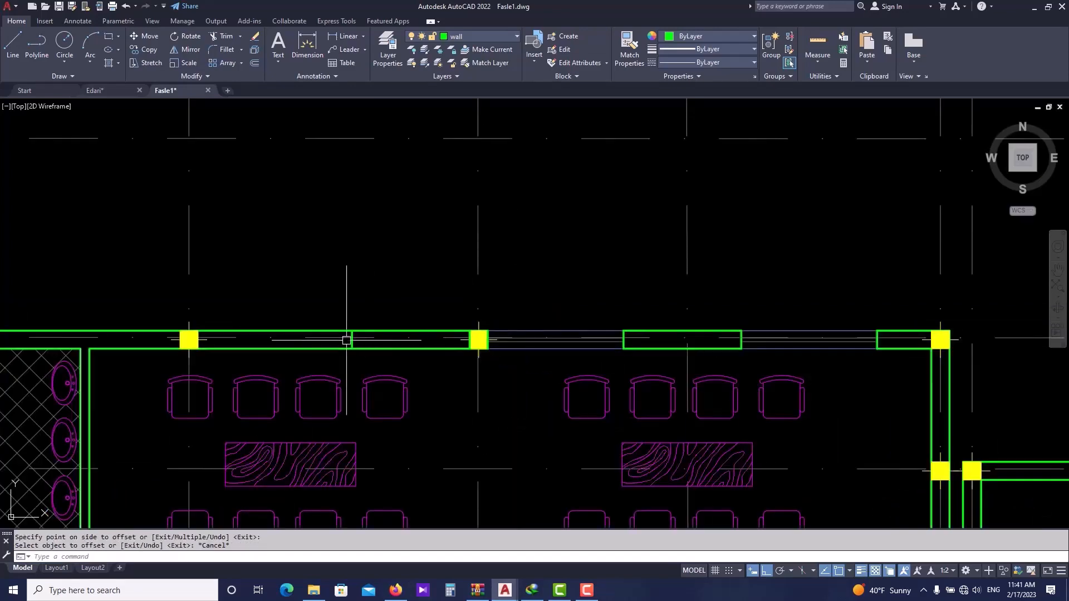
{"action": "scroll", "coordinate": [346, 340], "scroll_direction": "up", "scroll_amount": 5}
{"action": "scroll", "coordinate": [527, 346], "scroll_direction": "down", "scroll_amount": 5}
{"action": "left_click", "coordinate": [539, 337]}
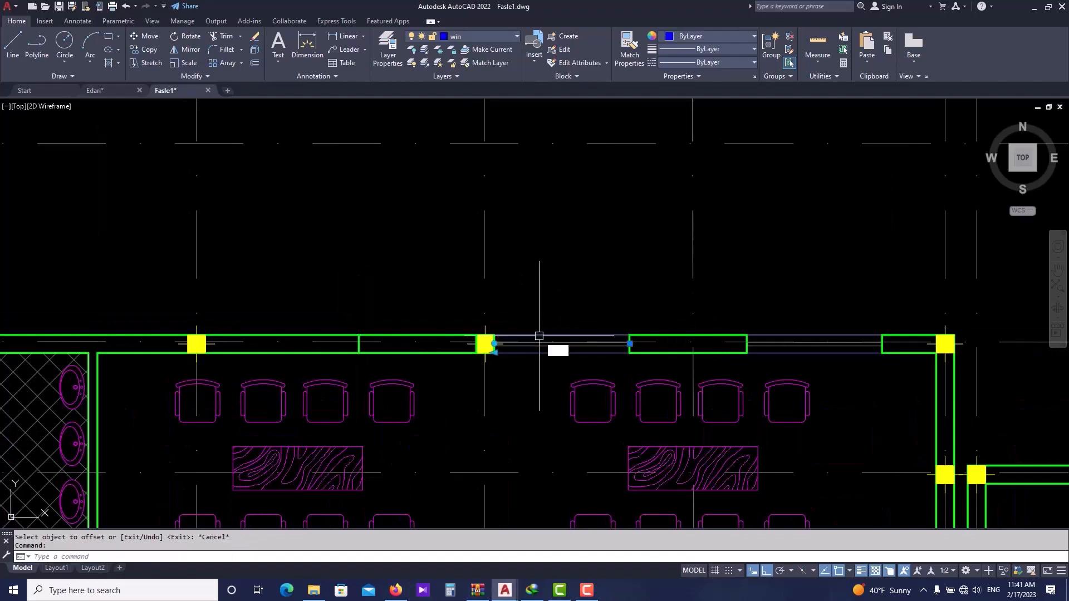
{"action": "type", "text": "co"}
{"action": "key", "text": "space"}
{"action": "left_click", "coordinate": [630, 344]}
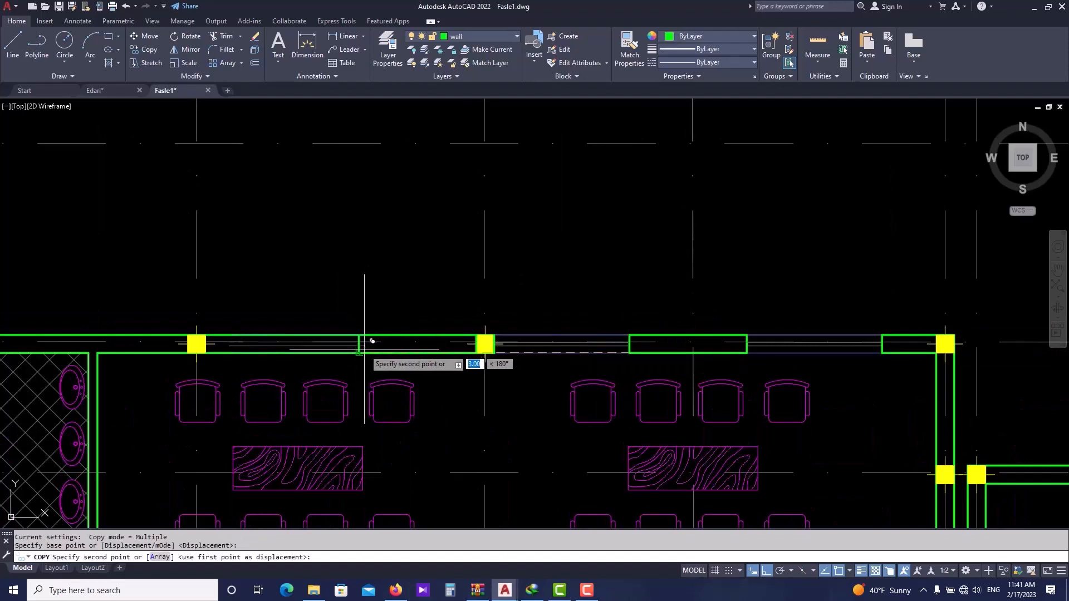
{"action": "key", "text": "Escape"}
- Examine the window dimensions along the top wall in the Edari drawing
{"action": "left_click", "coordinate": [110, 87]}
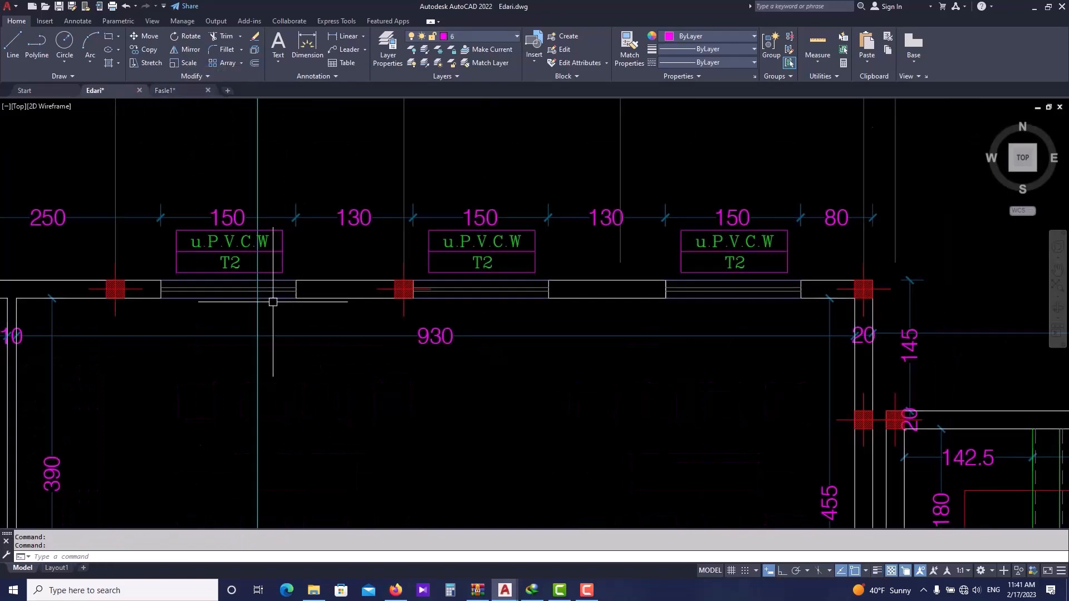
{"action": "scroll", "coordinate": [236, 301], "scroll_direction": "down", "scroll_amount": 2}
{"action": "middle_click_drag", "start_coordinate": [237, 301], "coordinate": [287, 302]}
{"action": "scroll", "coordinate": [194, 295], "scroll_direction": "up", "scroll_amount": 1}
{"action": "middle_click_drag", "start_coordinate": [195, 295], "coordinate": [250, 306]}
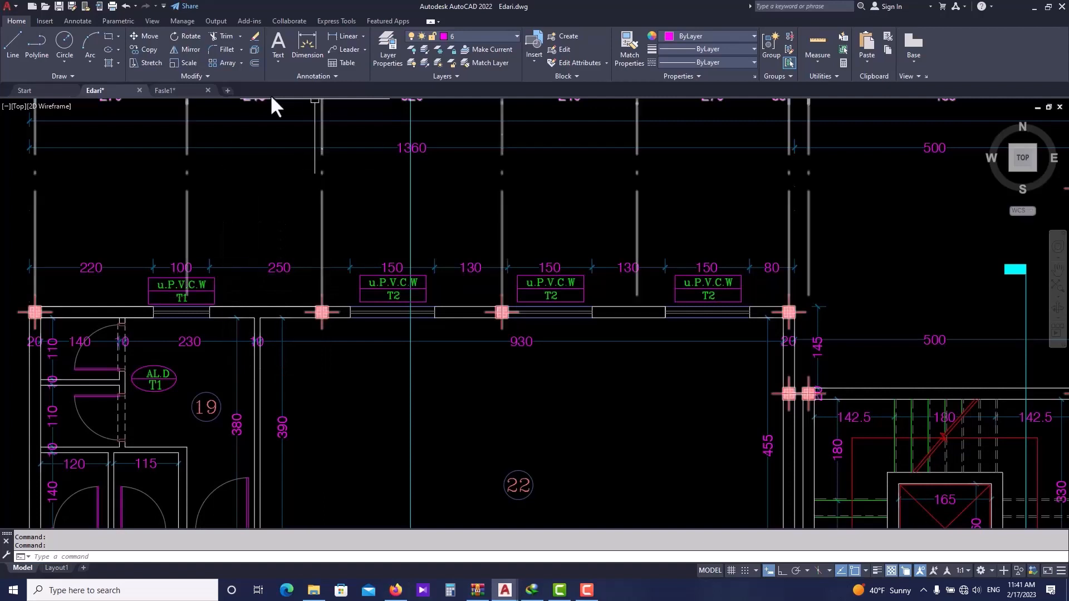
{"action": "left_click", "coordinate": [177, 90]}
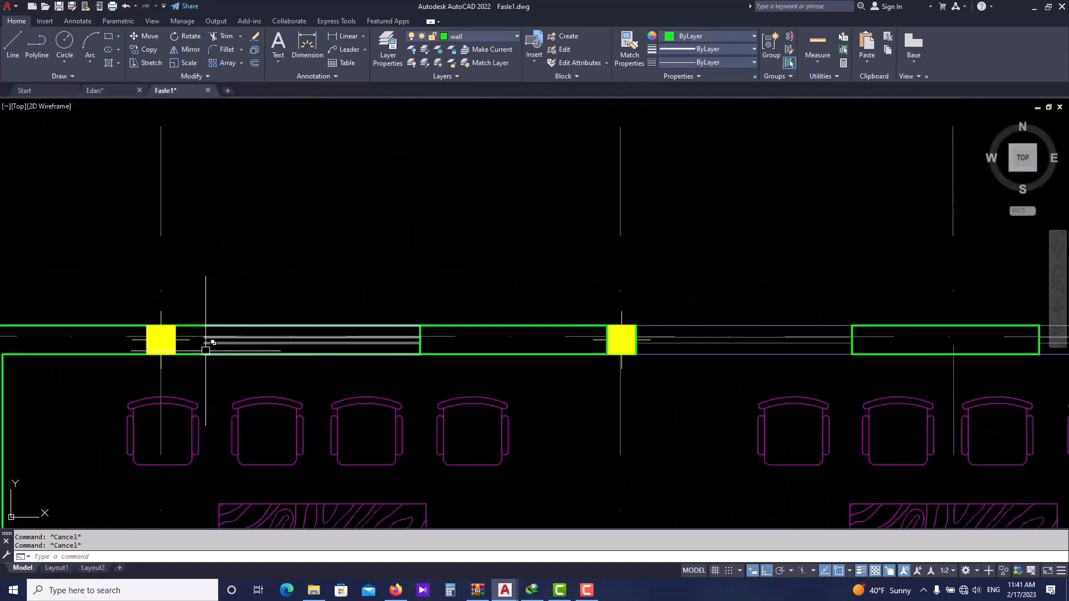
{"action": "type", "text": "l"}
{"action": "key", "text": "Return"}
{"action": "scroll", "coordinate": [205, 350], "scroll_direction": "up", "scroll_amount": 2}
{"action": "left_click", "coordinate": [204, 355]}
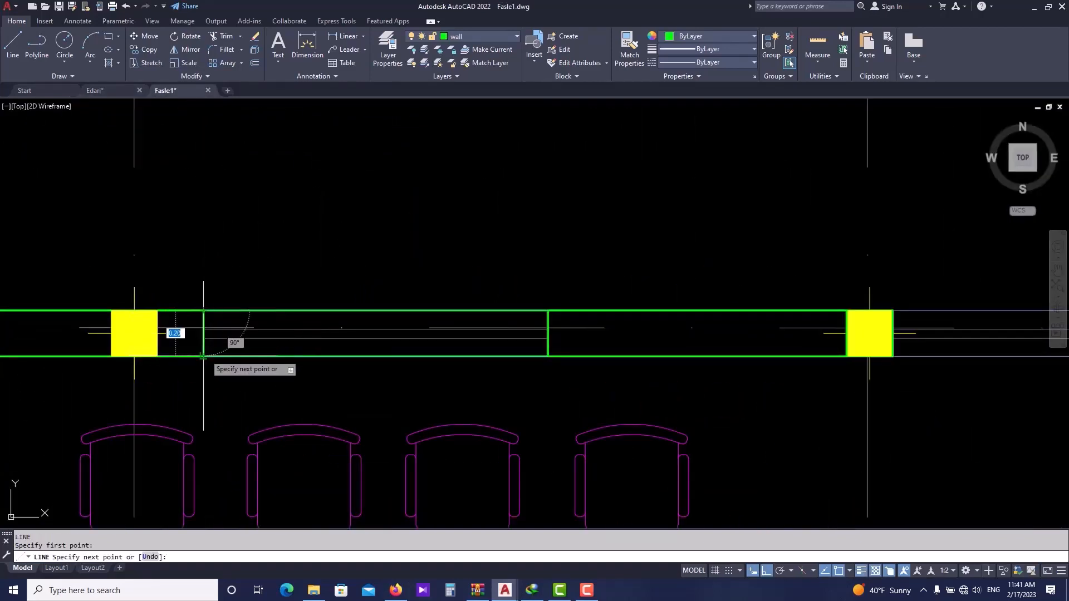
{"action": "key", "text": "Escape"}
- Trim the top wall's lines between the left column and the new vertical line to open the window gap
{"action": "type", "text": "tr"}
{"action": "key", "text": "Return"}
{"action": "left_click", "coordinate": [313, 308]}
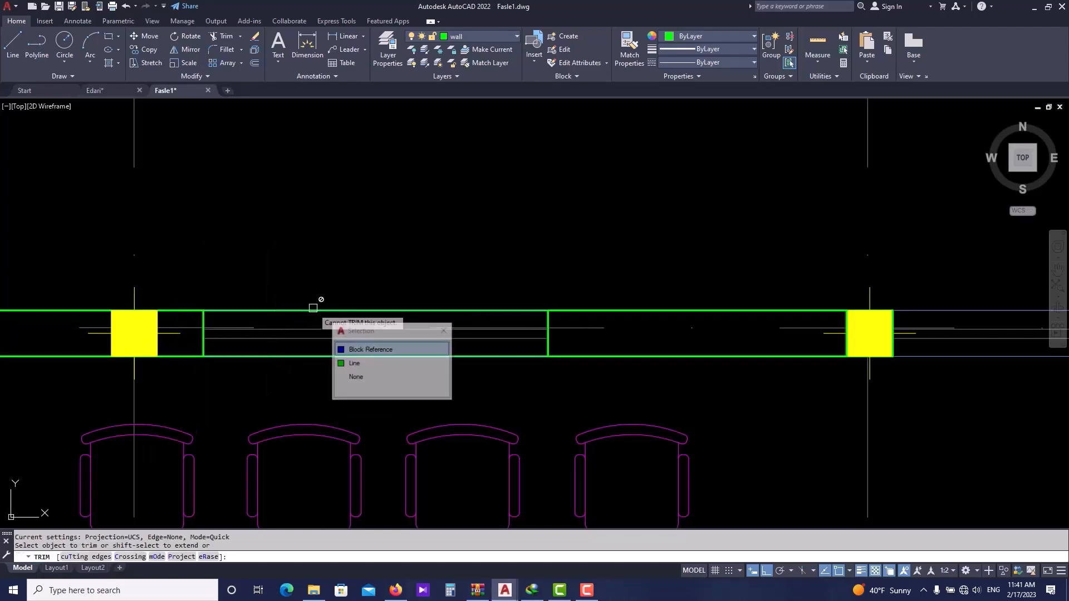
{"action": "left_click", "coordinate": [394, 363]}
{"action": "left_click", "coordinate": [367, 357]}
{"action": "left_click", "coordinate": [405, 413]}
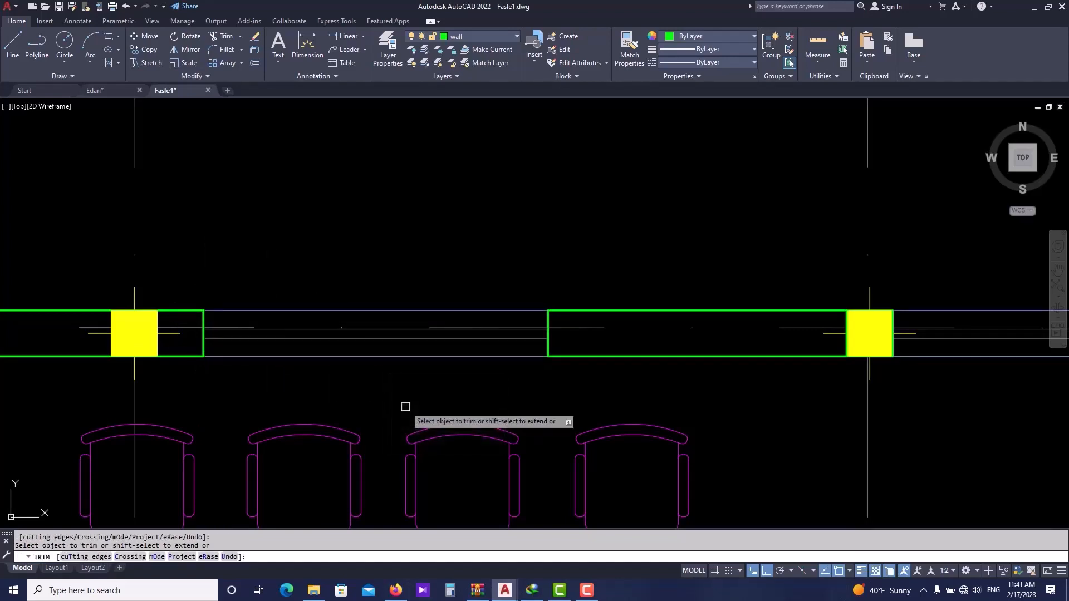
{"action": "scroll", "coordinate": [390, 384], "scroll_direction": "down", "scroll_amount": 3}
{"action": "key", "text": "Escape"}
{"action": "scroll", "coordinate": [372, 364], "scroll_direction": "up", "scroll_amount": 4}
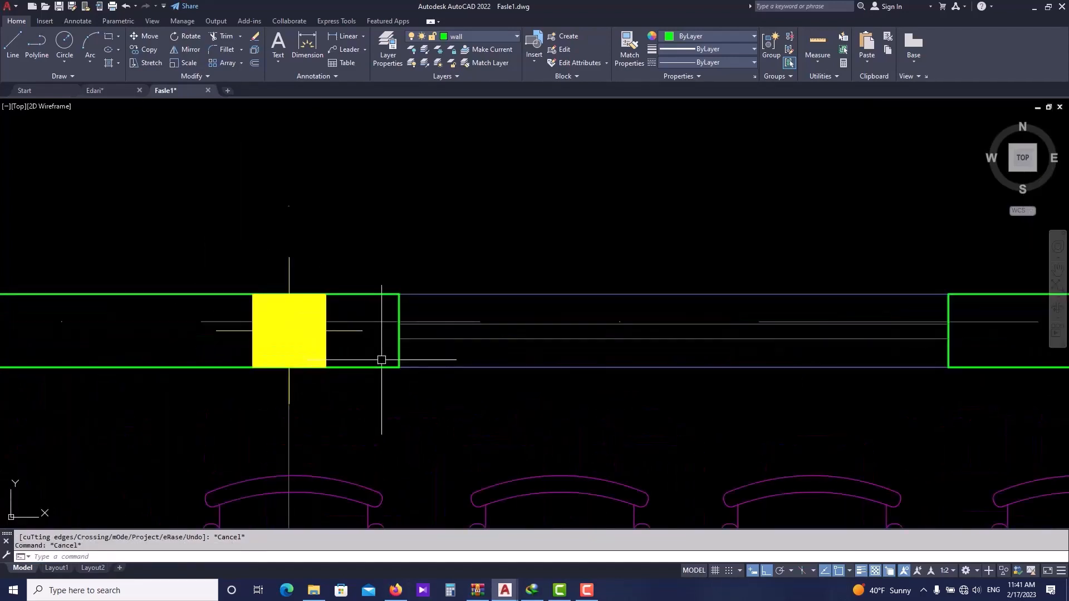
- Compare with the Edari drawing and try offsetting a wall line by 2.5
{"action": "left_click", "coordinate": [114, 90]}
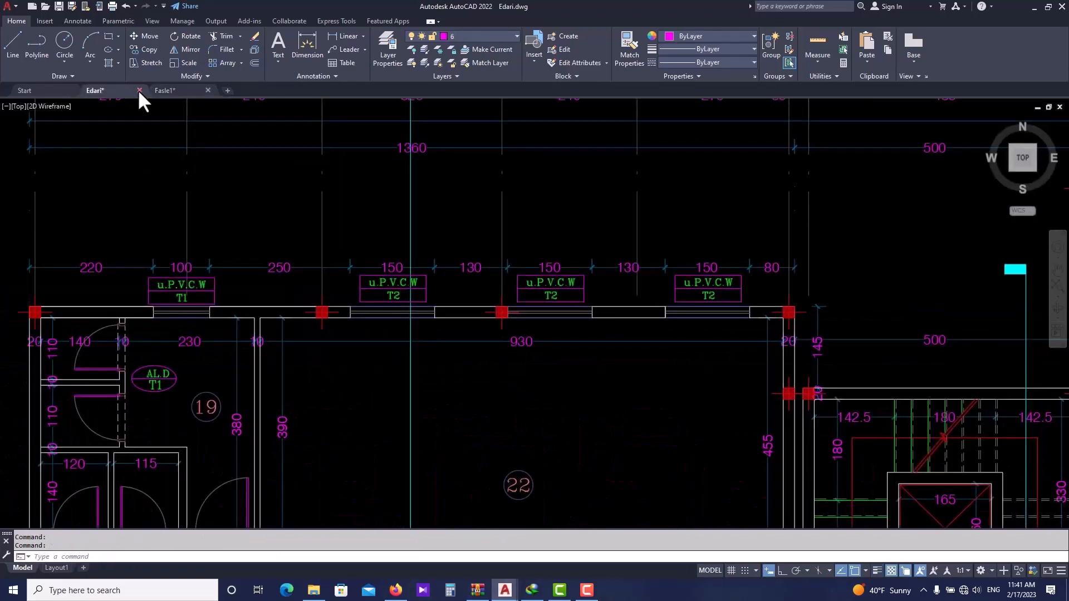
{"action": "left_click", "coordinate": [157, 89]}
{"action": "type", "text": "o"}
{"action": "key", "text": "Return"}
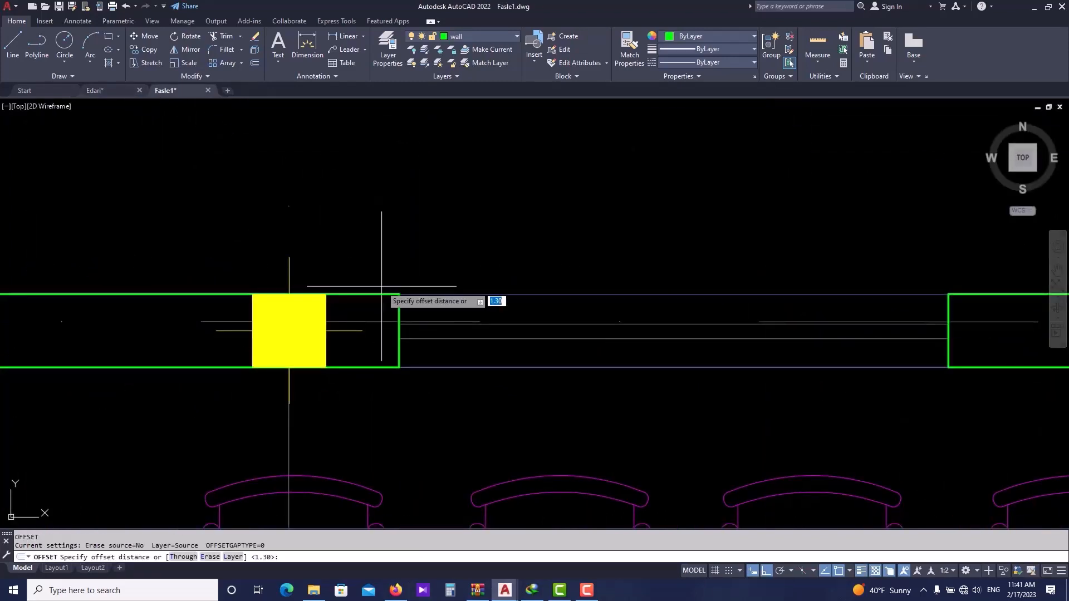
{"action": "type", "text": "2.5"}
{"action": "key", "text": "Return"}
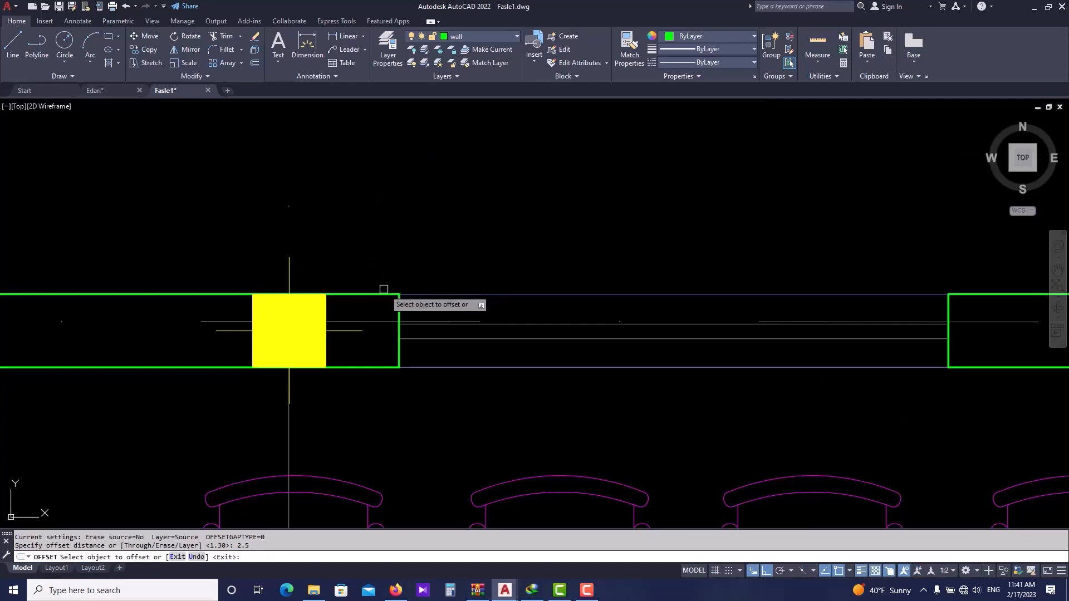
{"action": "scroll", "coordinate": [396, 304], "scroll_direction": "down", "scroll_amount": 5}
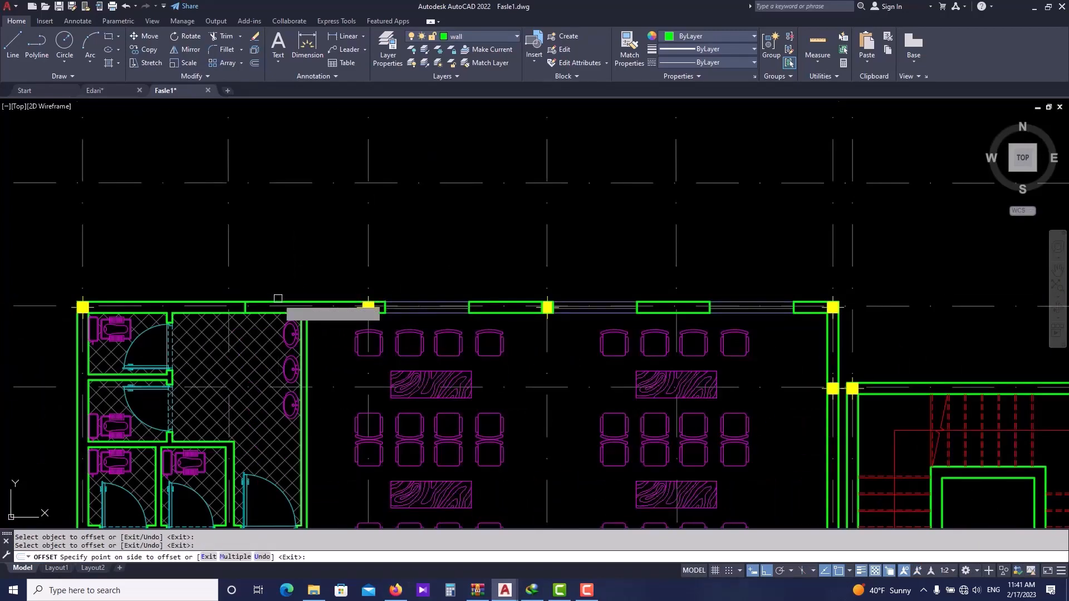
{"action": "scroll", "coordinate": [307, 303], "scroll_direction": "up", "scroll_amount": 2}
{"action": "key", "text": "Escape"}
{"action": "key", "text": "Escape"}
- Copy the window line from the middle opening to the next opening on the left along the top wall
{"action": "left_click", "coordinate": [503, 299]}
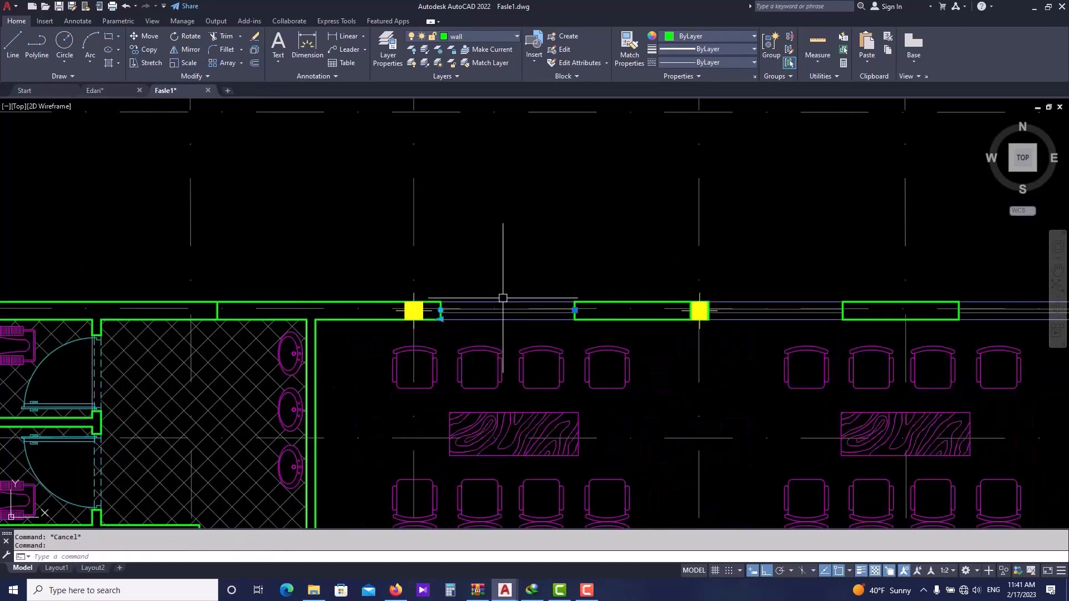
{"action": "type", "text": "co"}
{"action": "key", "text": "space"}
{"action": "left_click", "coordinate": [575, 319]}
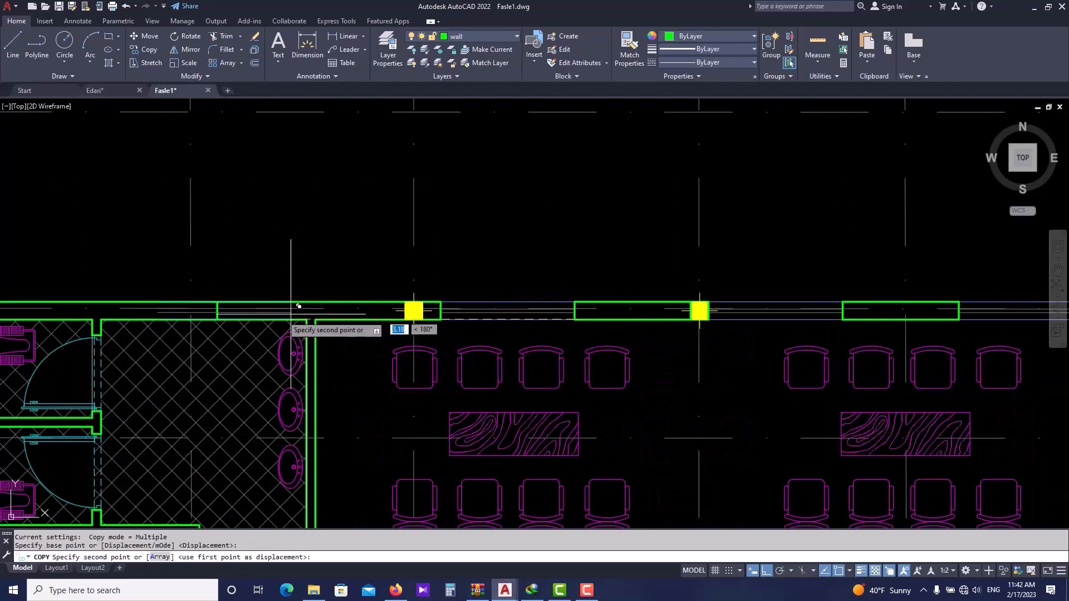
{"action": "left_click", "coordinate": [217, 319]}
{"action": "scroll", "coordinate": [155, 310], "scroll_direction": "up", "scroll_amount": 5}
{"action": "key", "text": "Escape"}
{"action": "type", "text": "l"}
{"action": "key", "text": "space"}
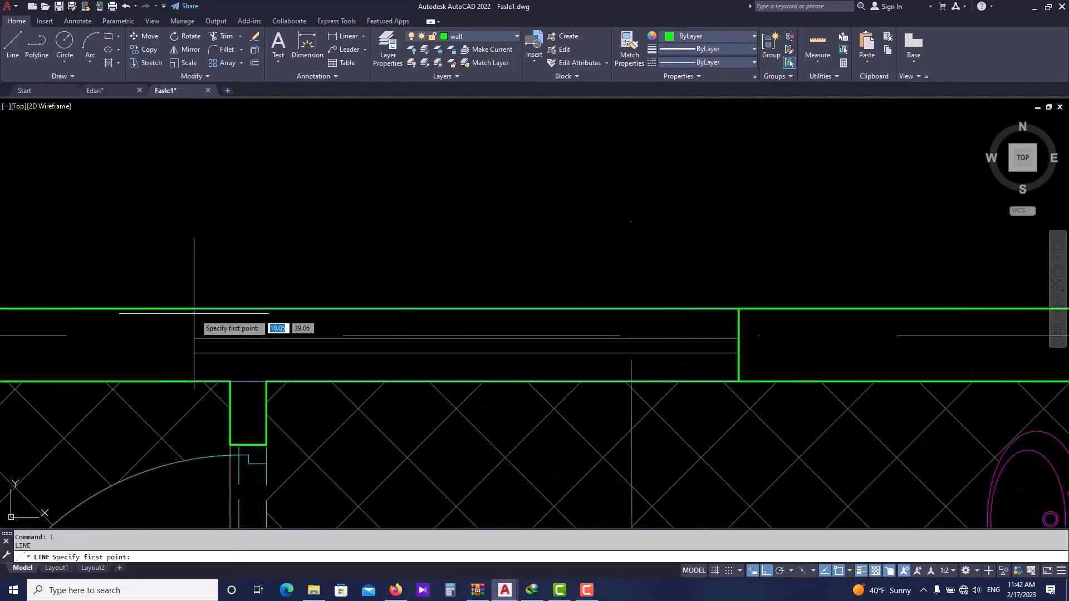
{"action": "left_click", "coordinate": [194, 380]}
{"action": "key", "text": "Escape"}
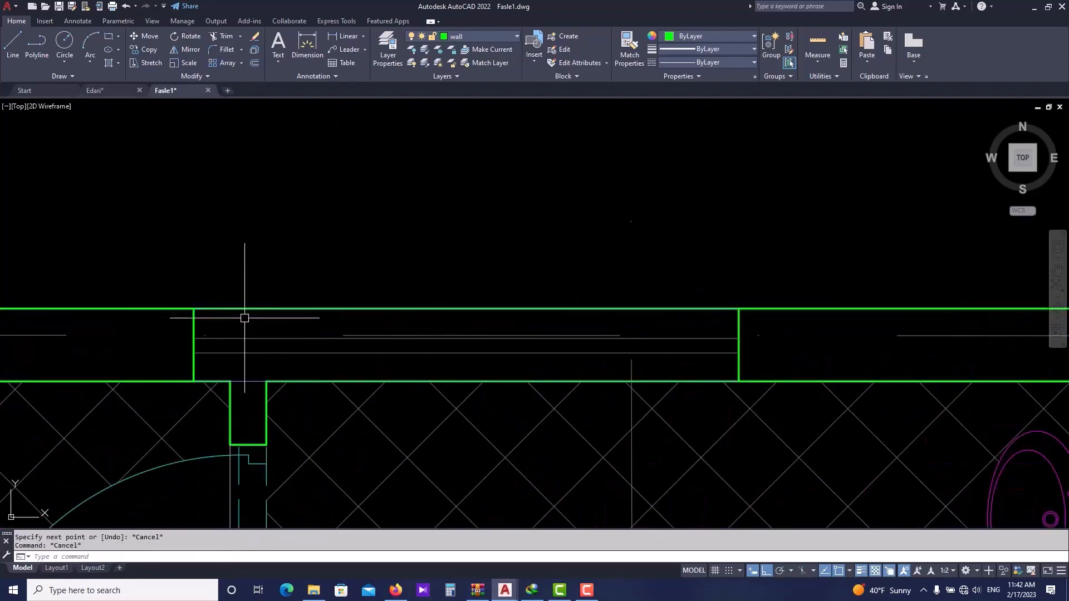
- Trim the wall lines across the left window opening of the top wall
{"action": "type", "text": "tr"}
{"action": "key", "text": "space"}
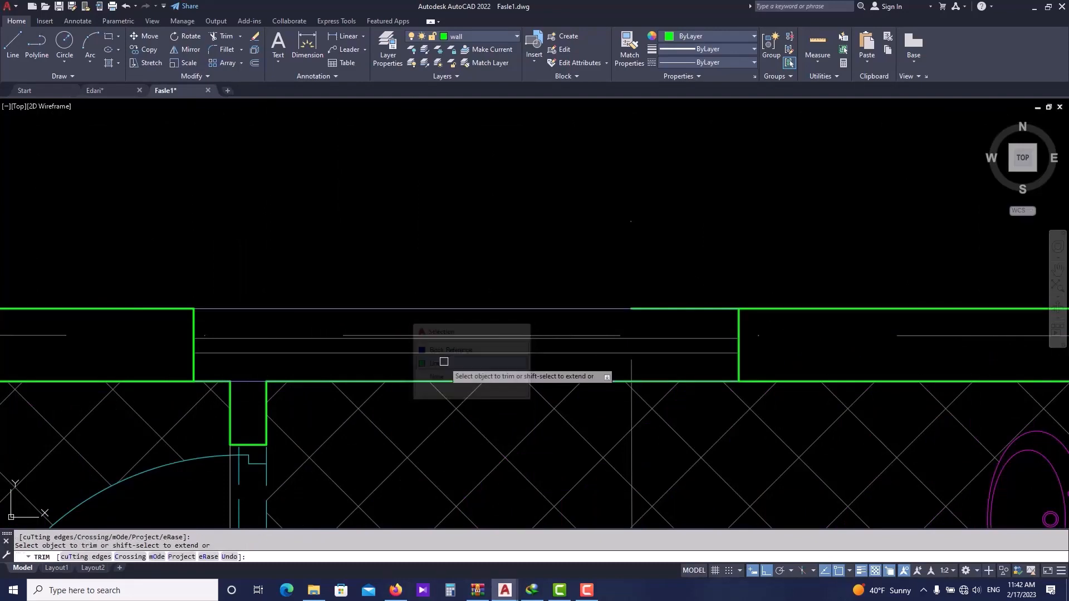
{"action": "left_click", "coordinate": [455, 377]}
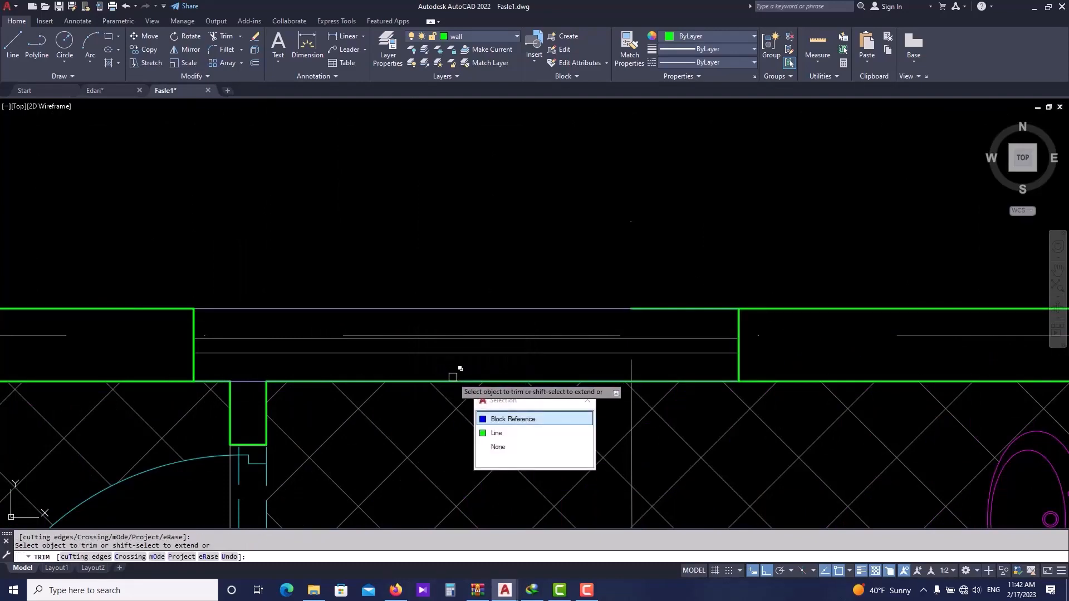
{"action": "left_click", "coordinate": [500, 431]}
{"action": "scroll", "coordinate": [475, 371], "scroll_direction": "down", "scroll_amount": 2}
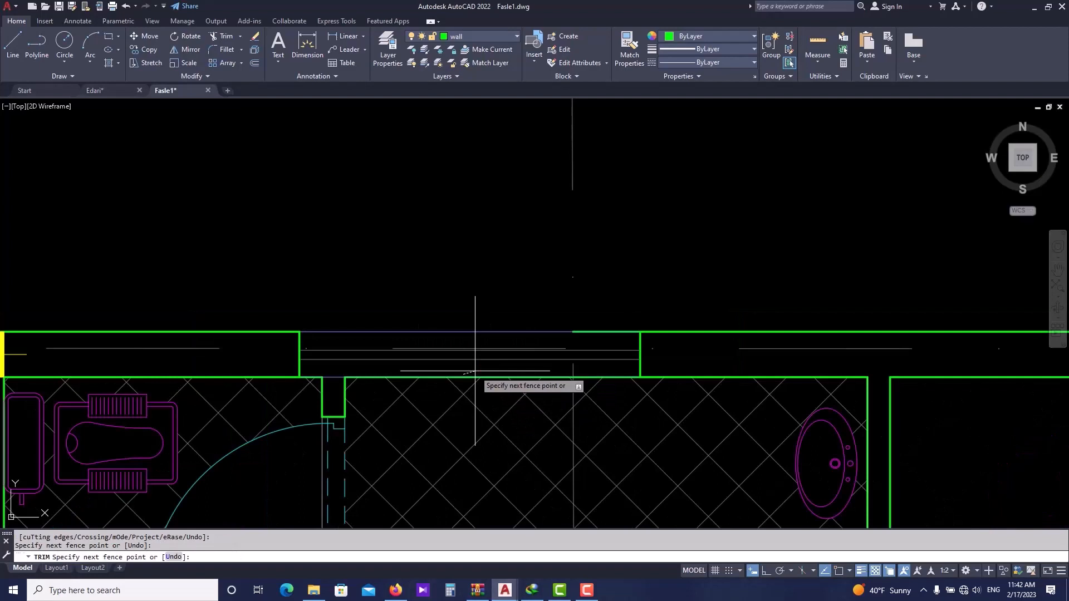
{"action": "key", "text": "Return"}
{"action": "left_click", "coordinate": [466, 377]}
{"action": "left_click", "coordinate": [520, 440]}
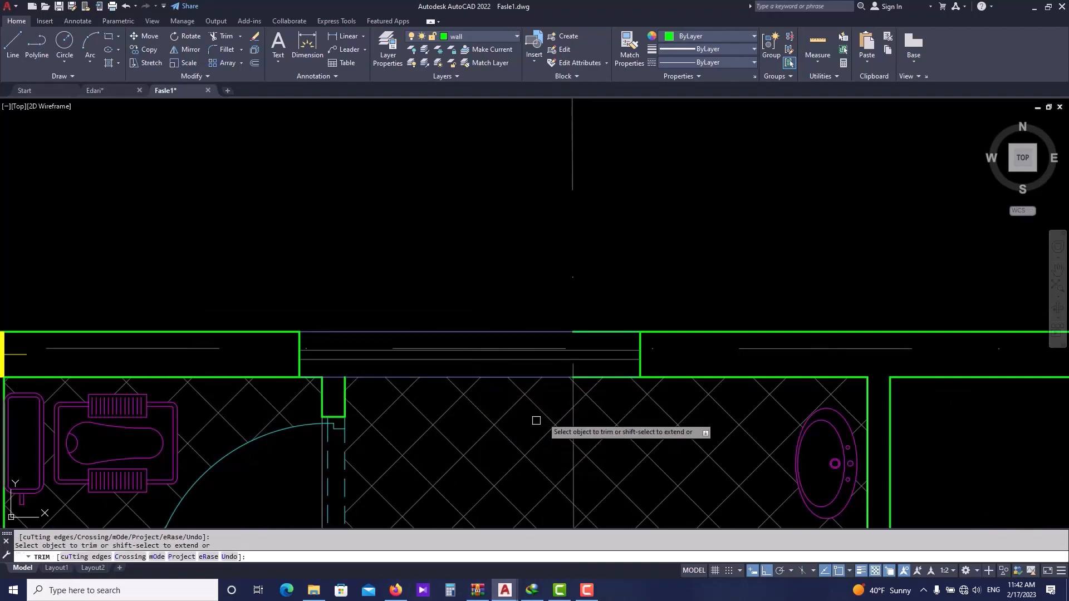
{"action": "left_click", "coordinate": [612, 377]}
{"action": "left_click", "coordinate": [650, 441]}
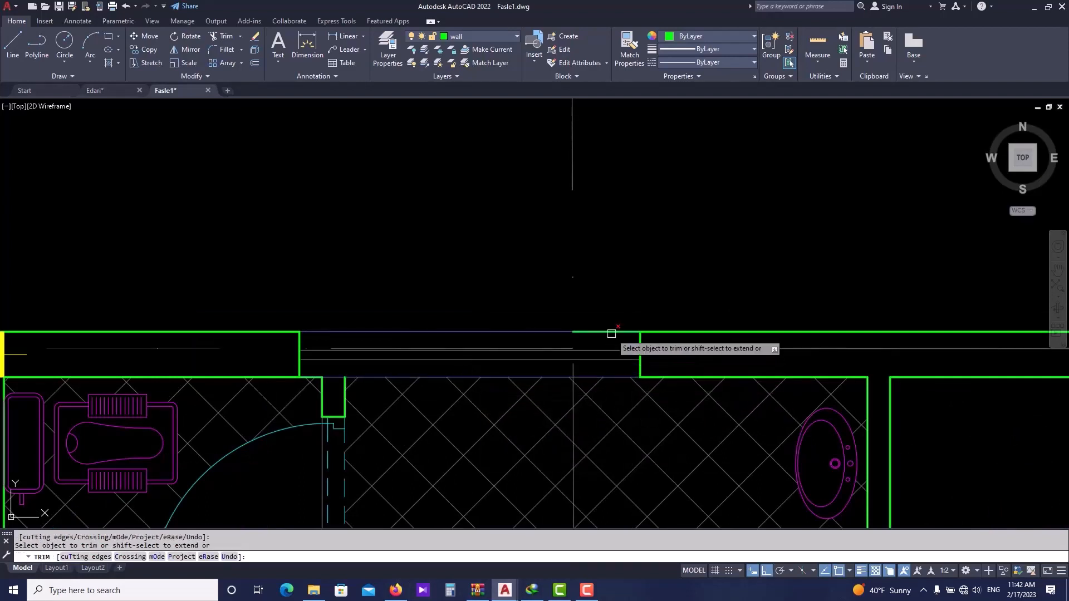
{"action": "left_click", "coordinate": [611, 333]}
{"action": "left_click", "coordinate": [652, 371]}
{"action": "key", "text": "Escape"}
- Examine the window openings along the top wall of the plan
{"action": "scroll", "coordinate": [524, 300], "scroll_direction": "down", "scroll_amount": 3}
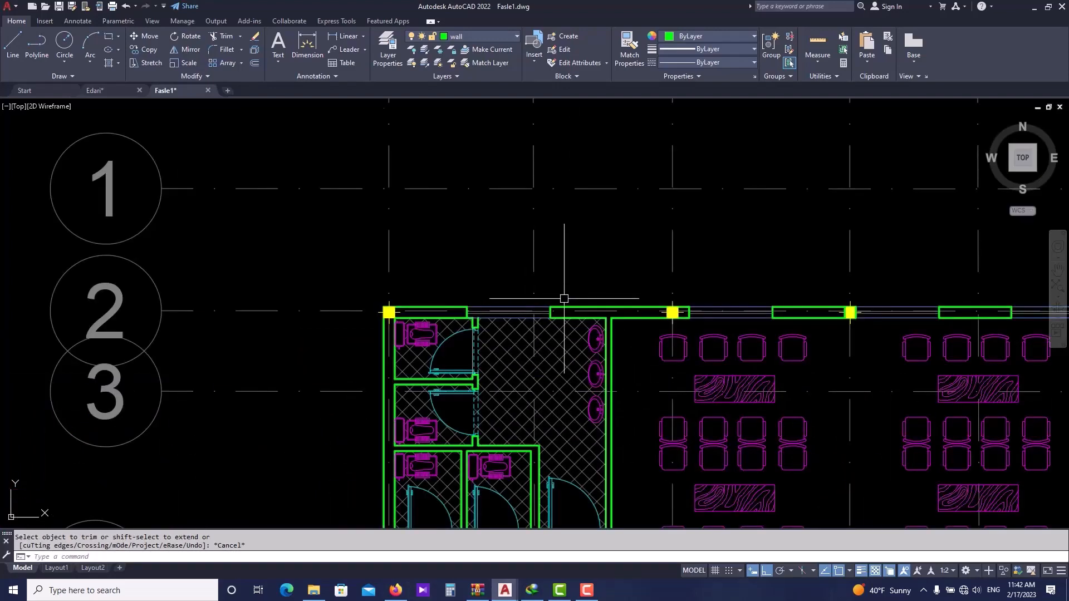
{"action": "scroll", "coordinate": [564, 299], "scroll_direction": "down", "scroll_amount": 2}
{"action": "scroll", "coordinate": [456, 248], "scroll_direction": "down", "scroll_amount": 3}
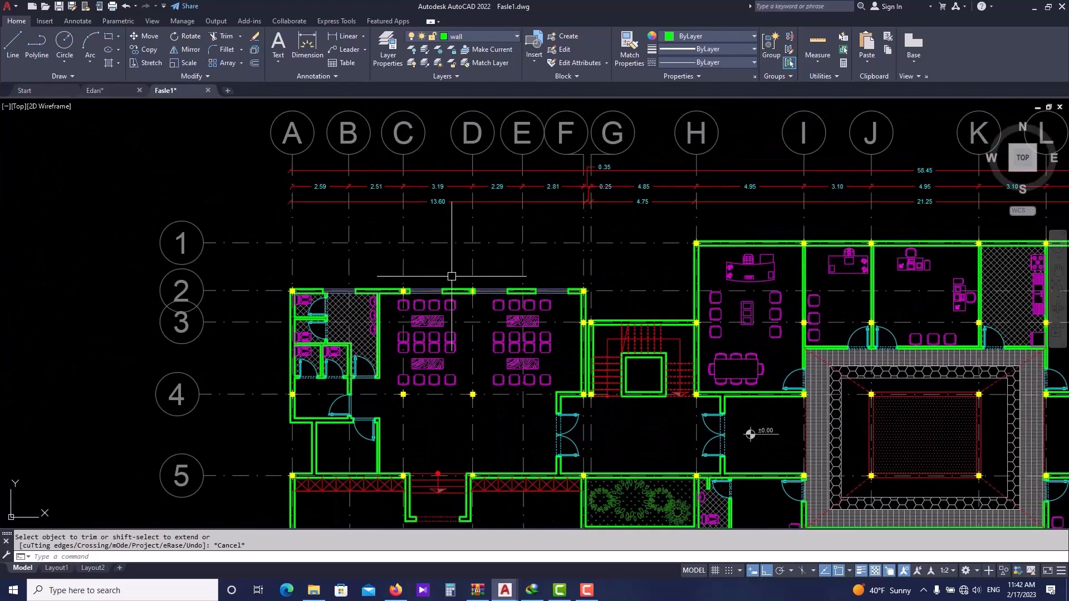
{"action": "scroll", "coordinate": [348, 263], "scroll_direction": "down", "scroll_amount": 2}
{"action": "scroll", "coordinate": [685, 212], "scroll_direction": "down", "scroll_amount": 2}
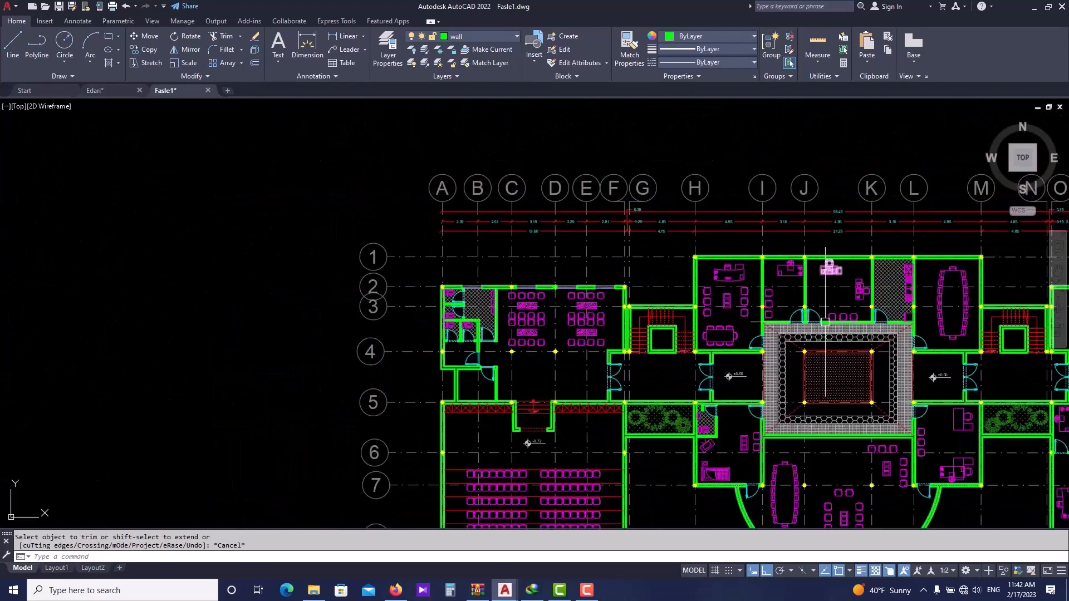
{"action": "scroll", "coordinate": [543, 290], "scroll_direction": "up", "scroll_amount": 2}
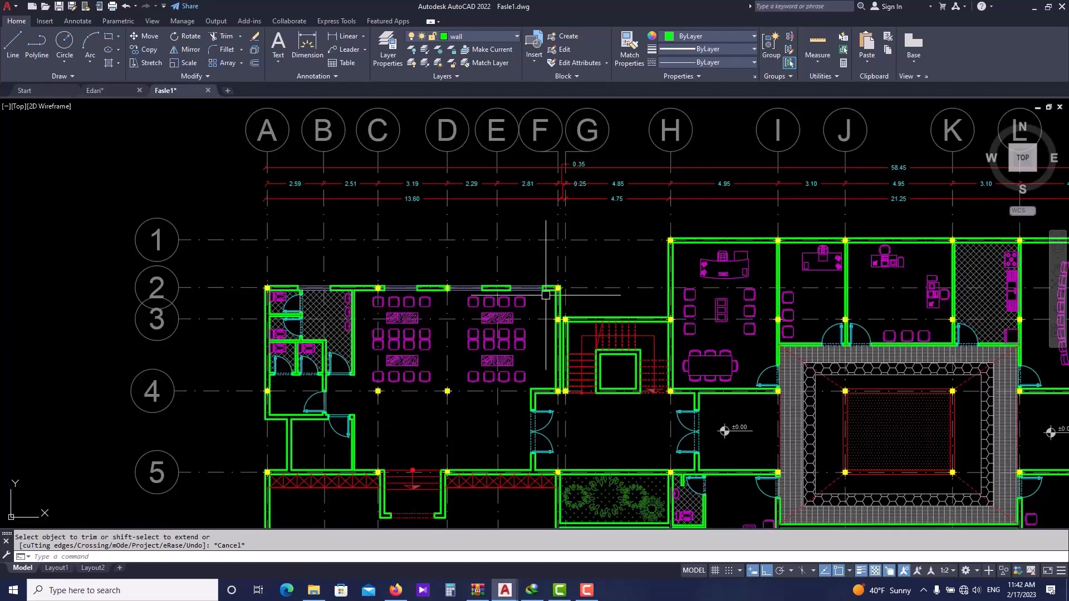
{"action": "scroll", "coordinate": [567, 275], "scroll_direction": "up", "scroll_amount": 2}
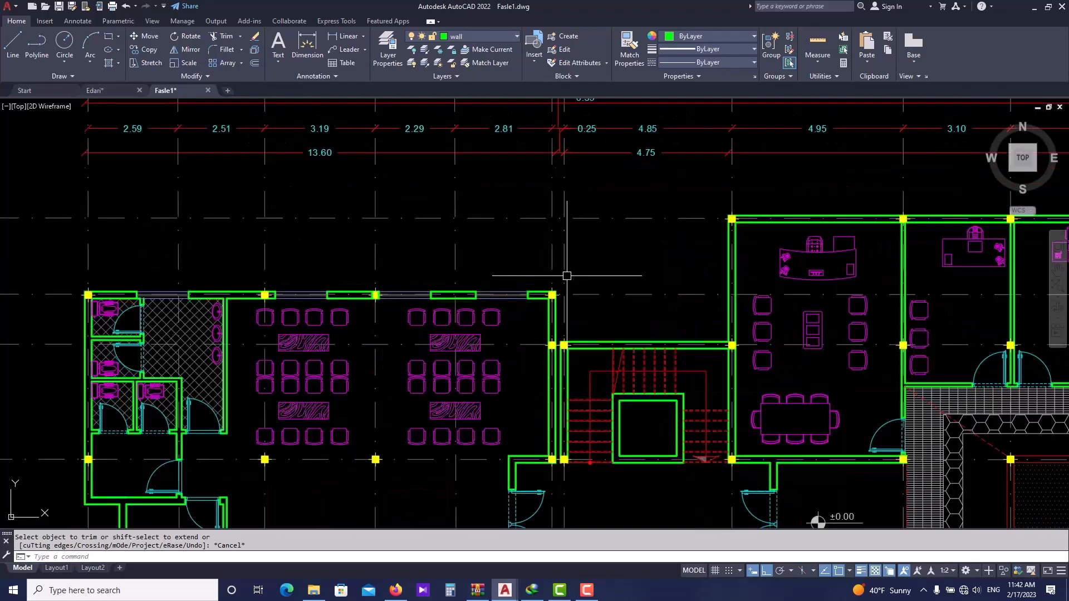
{"action": "scroll", "coordinate": [421, 312], "scroll_direction": "up", "scroll_amount": 3}
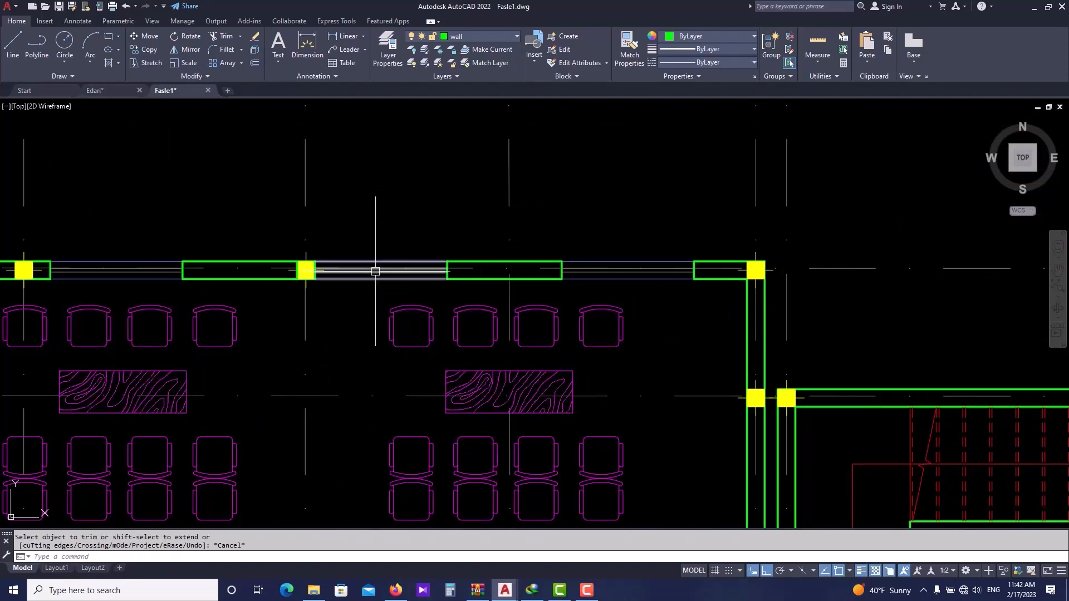
{"action": "scroll", "coordinate": [575, 280], "scroll_direction": "down", "scroll_amount": 2}
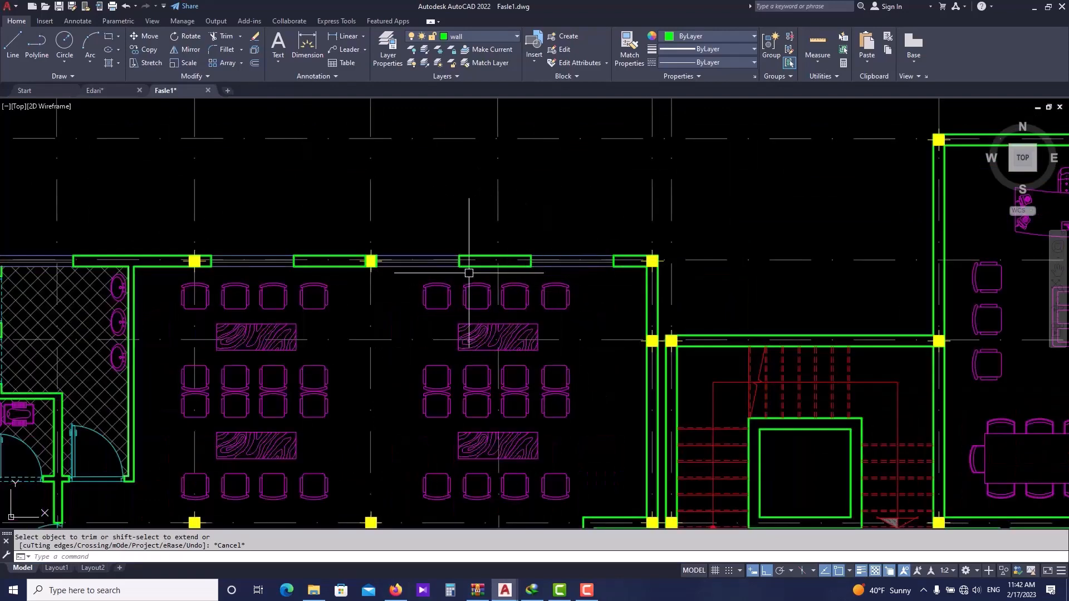
{"action": "scroll", "coordinate": [543, 276], "scroll_direction": "up", "scroll_amount": 2}
- Try to stretch the end of a window line to the opening's edge, then undo it
{"action": "left_click", "coordinate": [568, 265]}
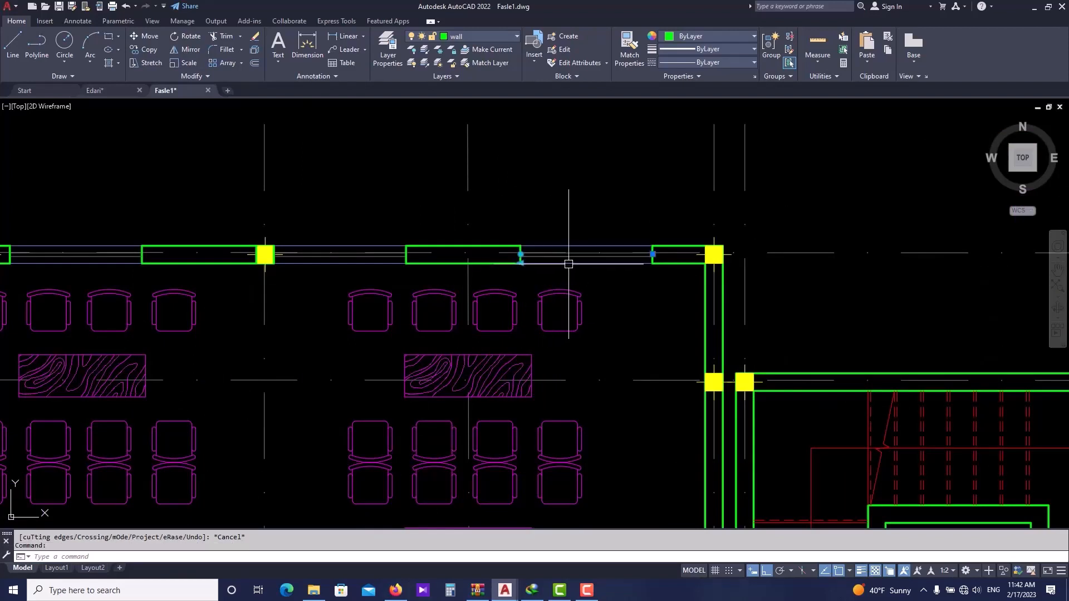
{"action": "scroll", "coordinate": [539, 261], "scroll_direction": "up", "scroll_amount": 4}
{"action": "middle_click_drag", "start_coordinate": [478, 302], "coordinate": [469, 308]}
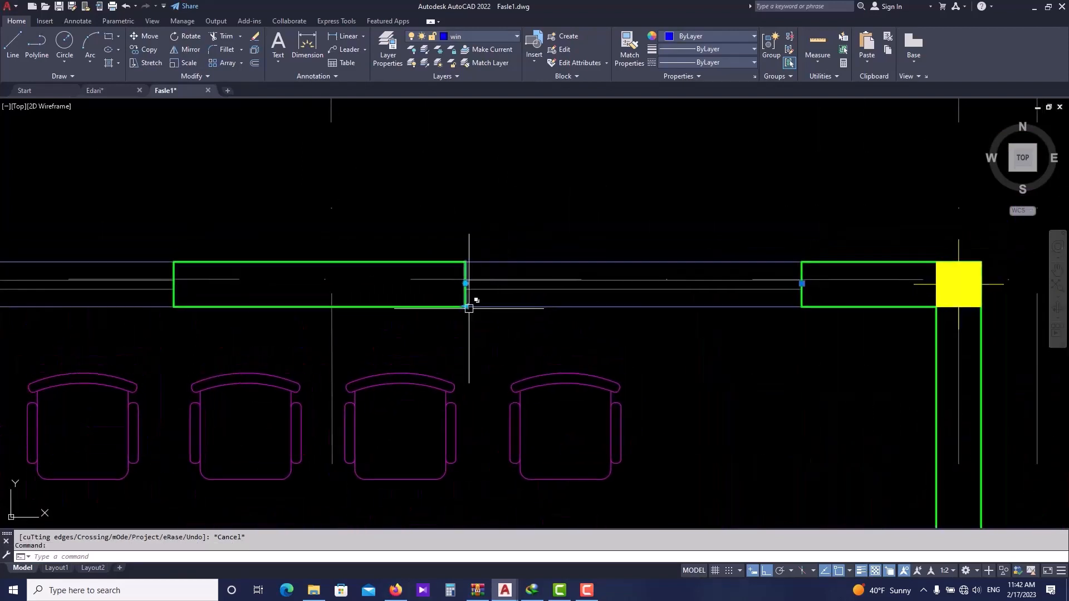
{"action": "scroll", "coordinate": [476, 312], "scroll_direction": "up", "scroll_amount": 2}
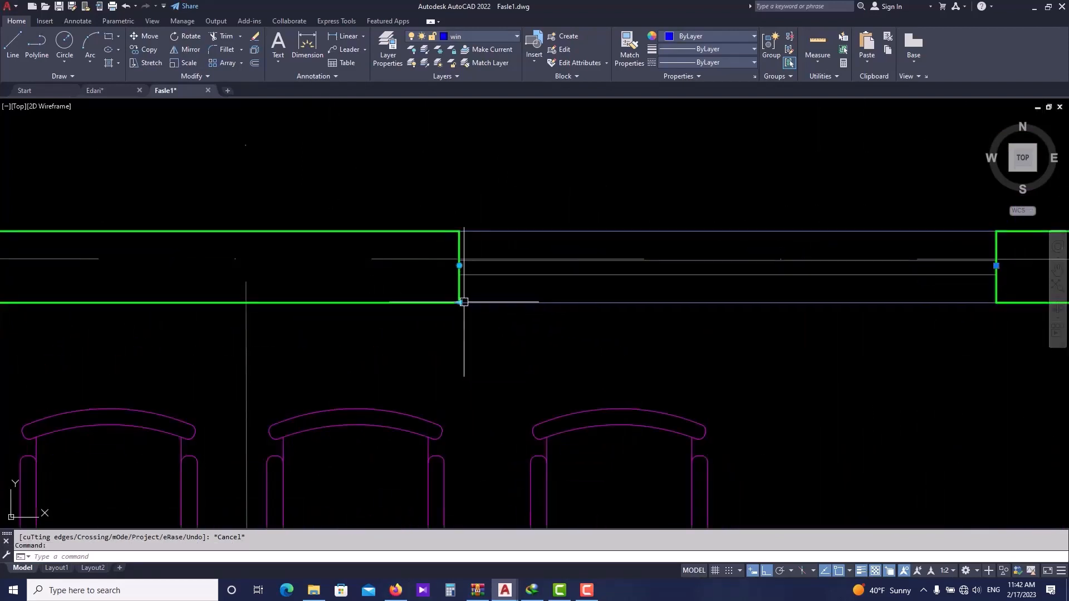
{"action": "left_click", "coordinate": [459, 302]}
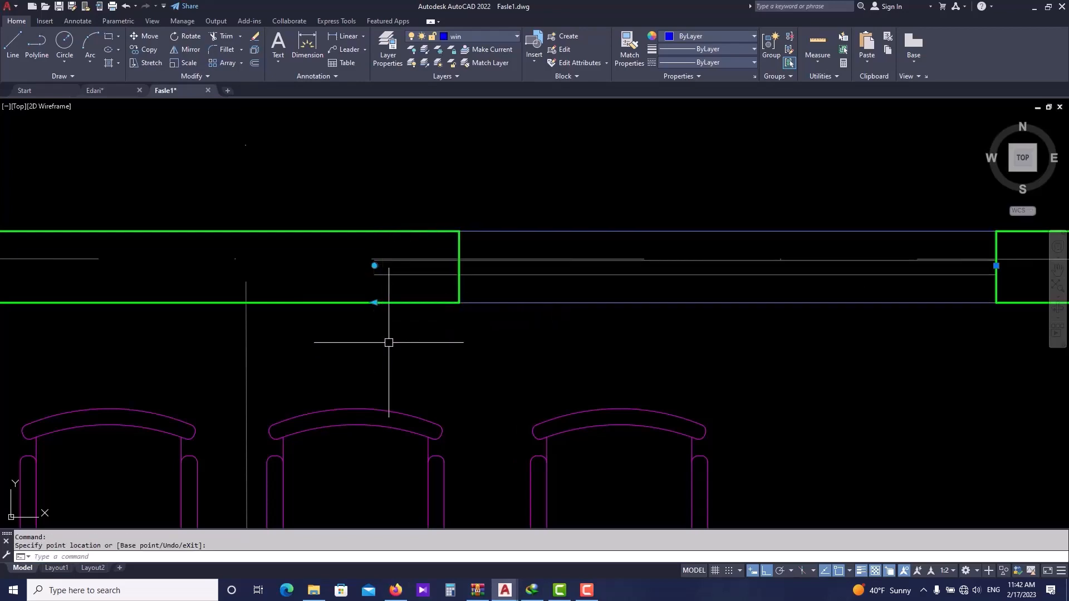
{"action": "scroll", "coordinate": [437, 297], "scroll_direction": "down", "scroll_amount": 2}
{"action": "key", "text": "ctrl+z"}
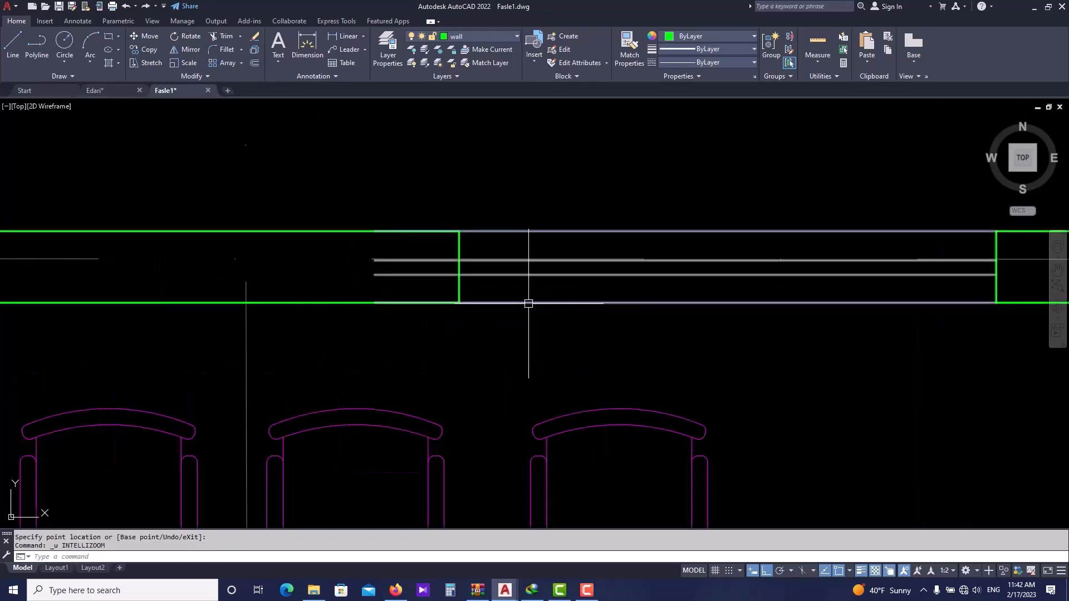
{"action": "key", "text": "ctrl+z"}
- Add a linear dimension from the top wall's left corner to the start of the first window opening, placed above the wall
{"action": "scroll", "coordinate": [560, 282], "scroll_direction": "down", "scroll_amount": 2}
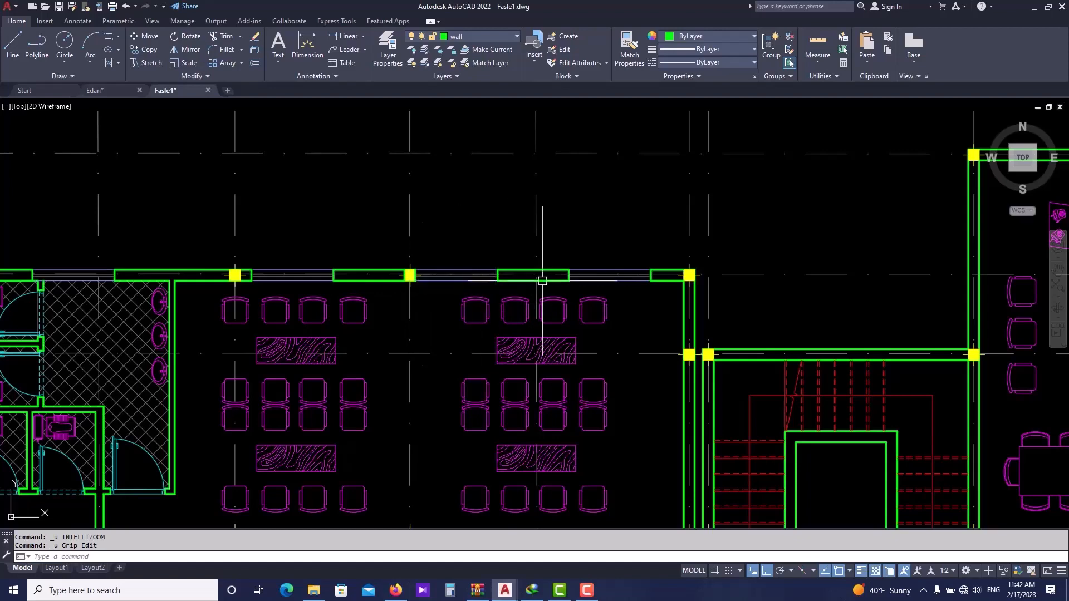
{"action": "scroll", "coordinate": [468, 303], "scroll_direction": "down", "scroll_amount": 2}
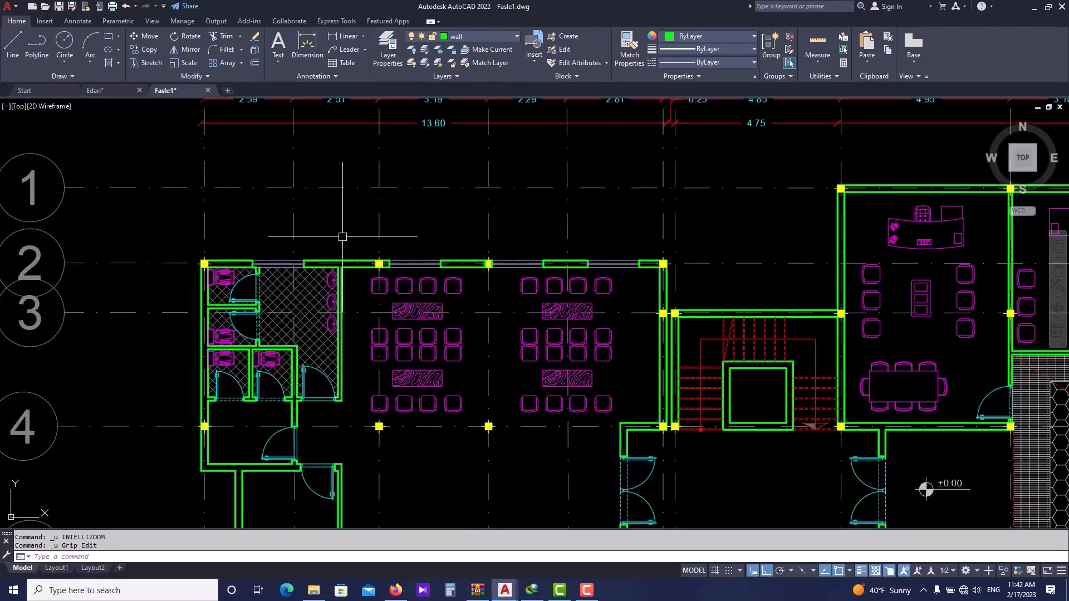
{"action": "middle_click_drag", "start_coordinate": [343, 235], "coordinate": [348, 302]}
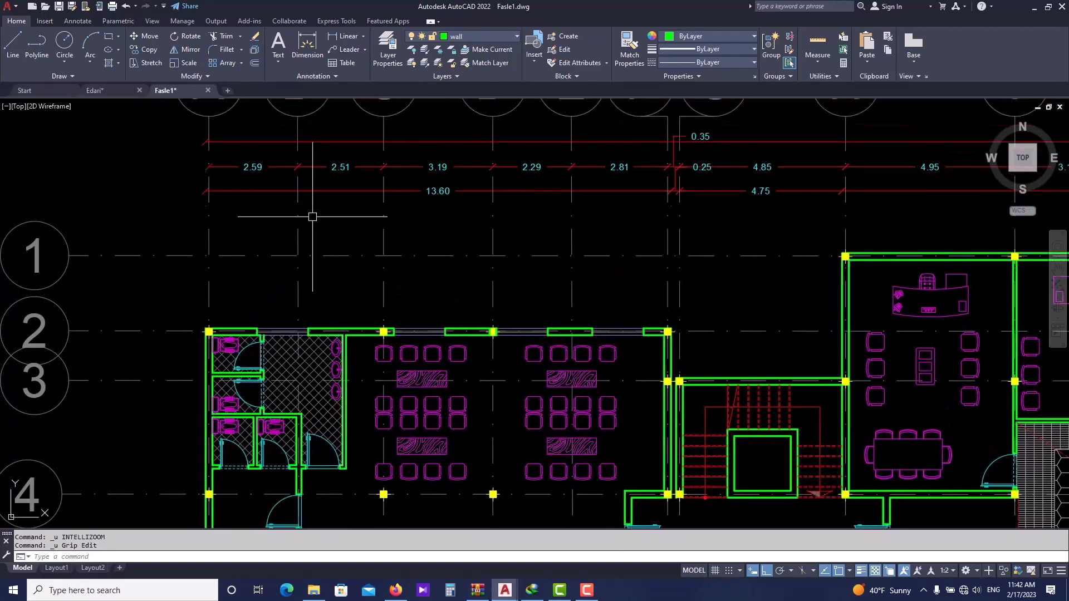
{"action": "left_click", "coordinate": [346, 36]}
{"action": "scroll", "coordinate": [210, 329], "scroll_direction": "up", "scroll_amount": 2}
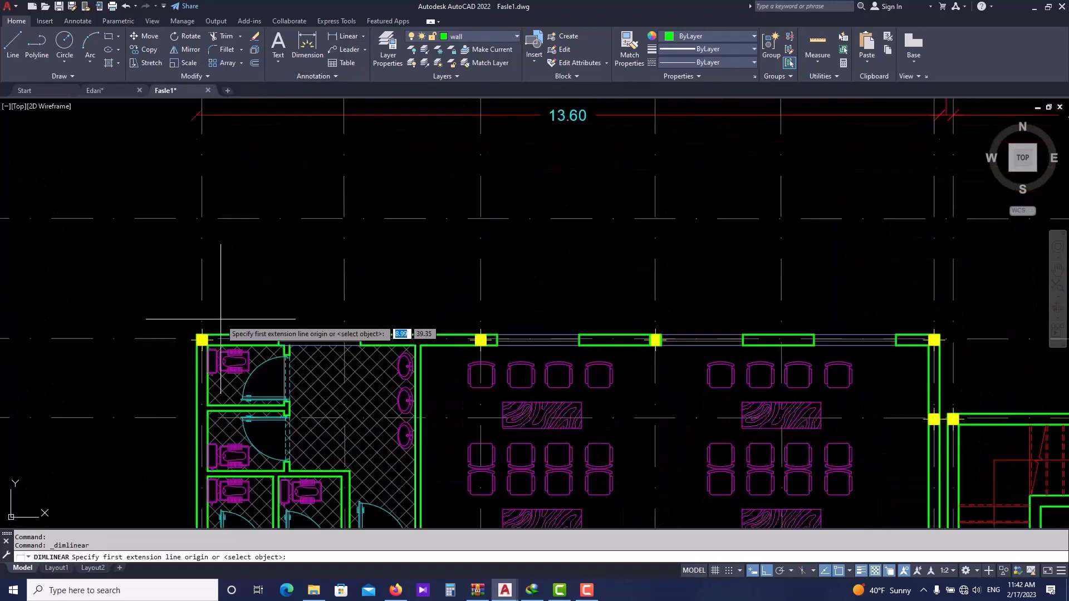
{"action": "left_click", "coordinate": [198, 336]}
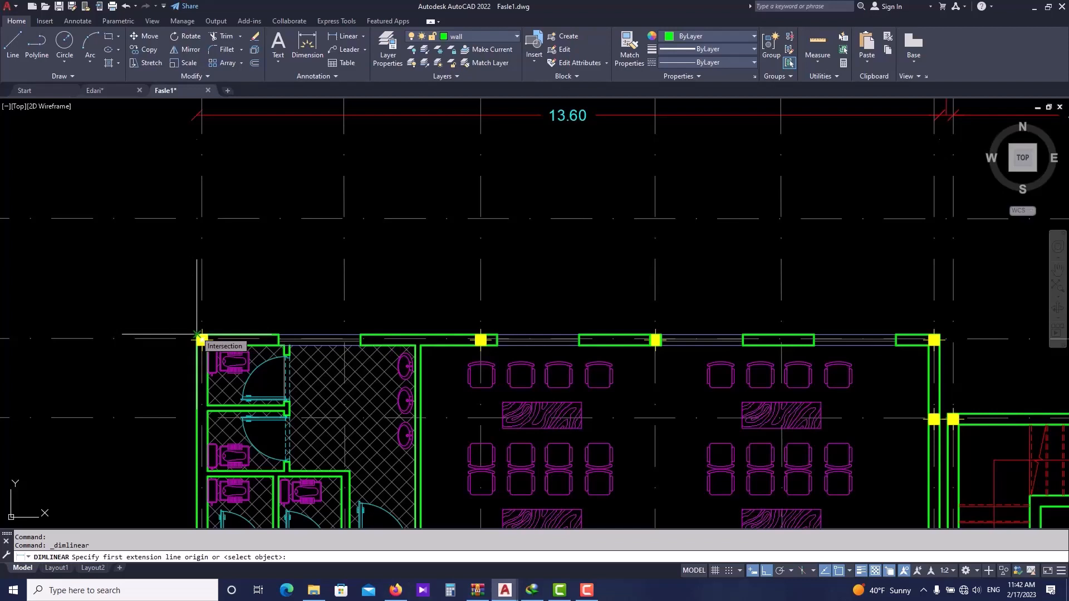
{"action": "left_click", "coordinate": [278, 335]}
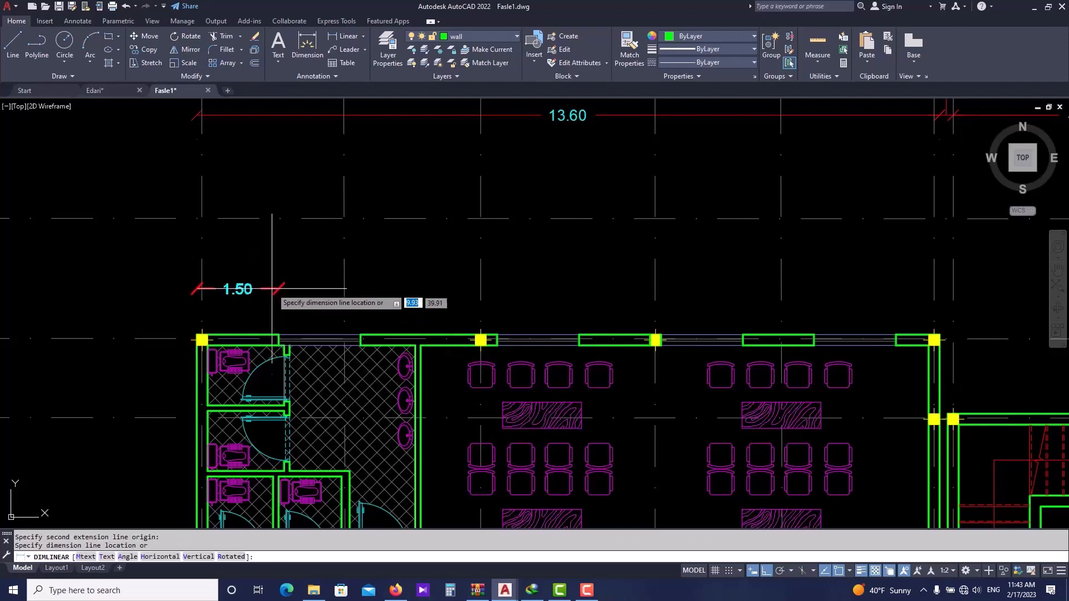
{"action": "left_click", "coordinate": [278, 159]}
- Move the new 1.50 dimension onto the Dim&Axis layer
{"action": "middle_click_drag", "start_coordinate": [276, 186], "coordinate": [286, 246]}
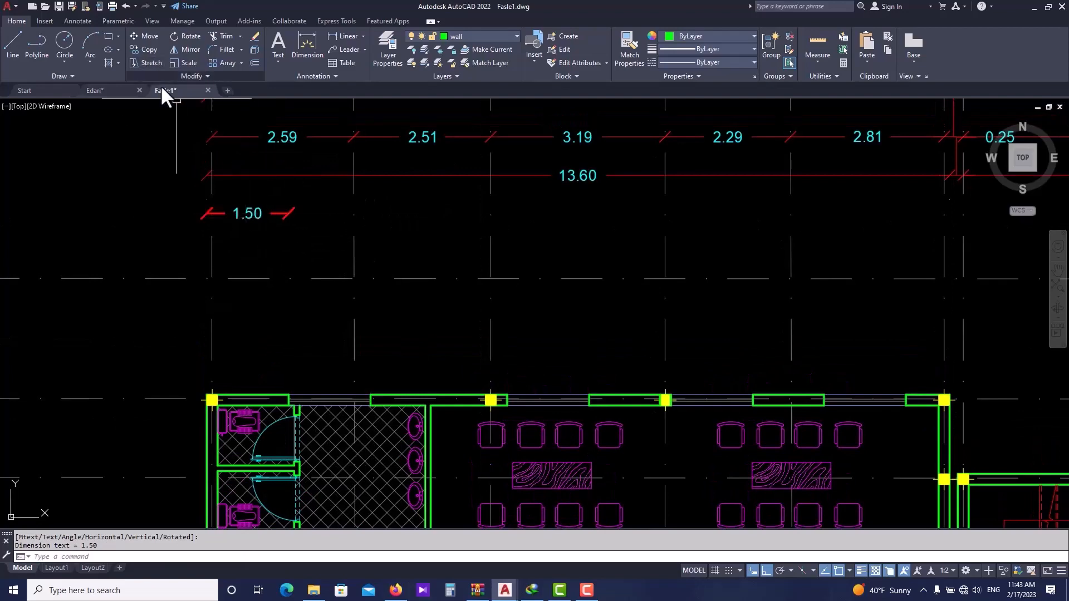
{"action": "left_click", "coordinate": [252, 211]}
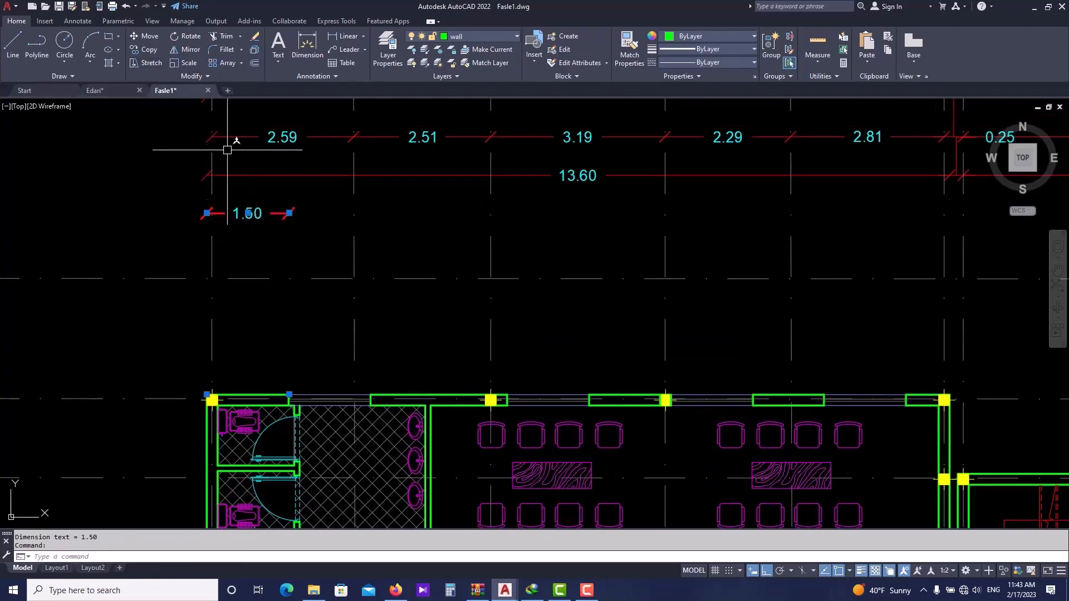
{"action": "left_click", "coordinate": [89, 21]}
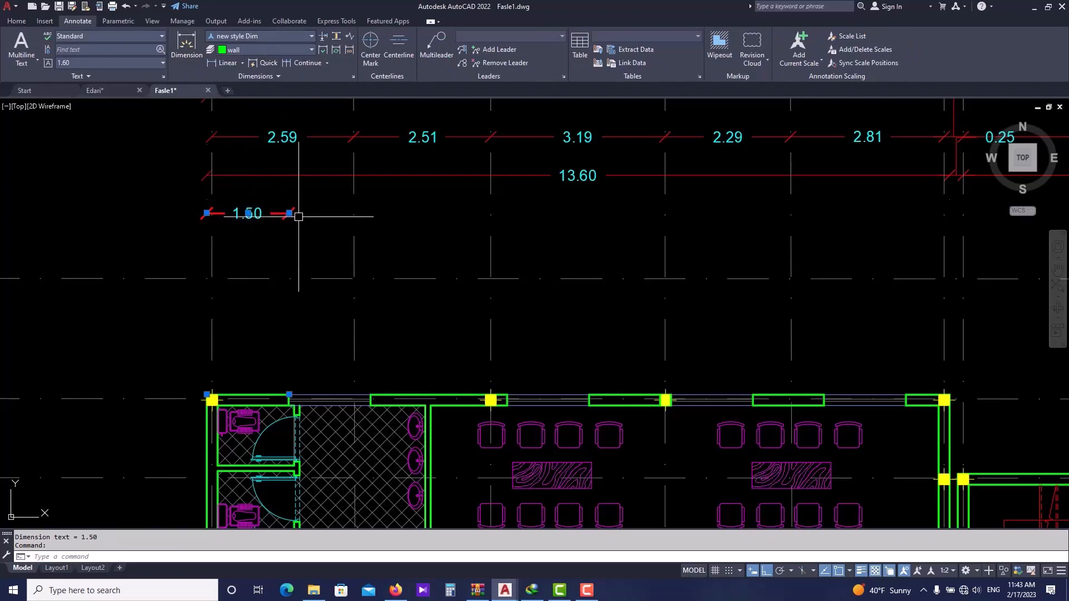
{"action": "key", "text": "Escape"}
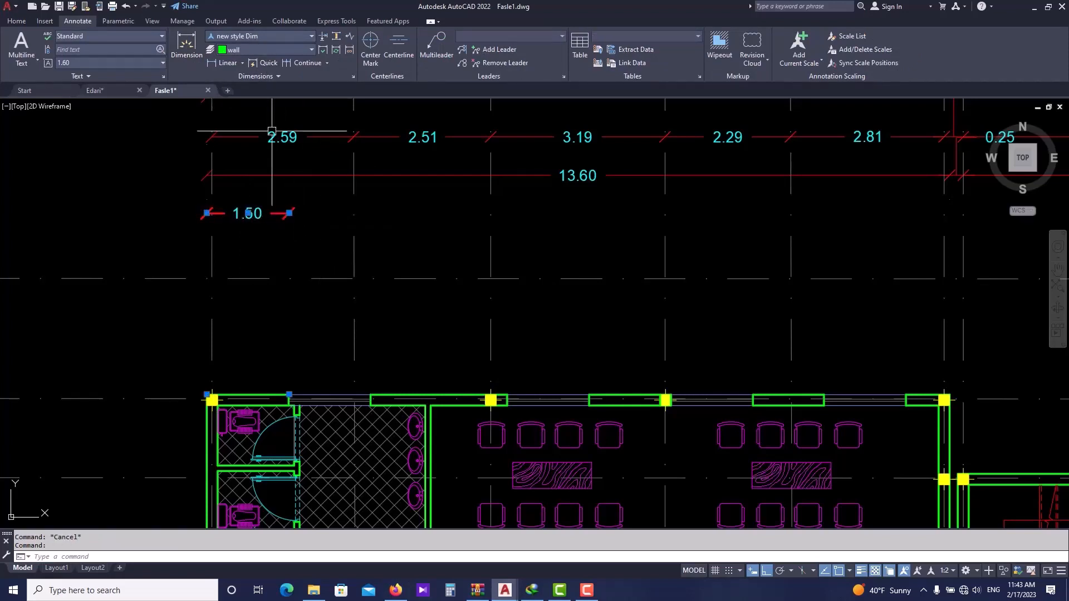
{"action": "left_click", "coordinate": [17, 22]}
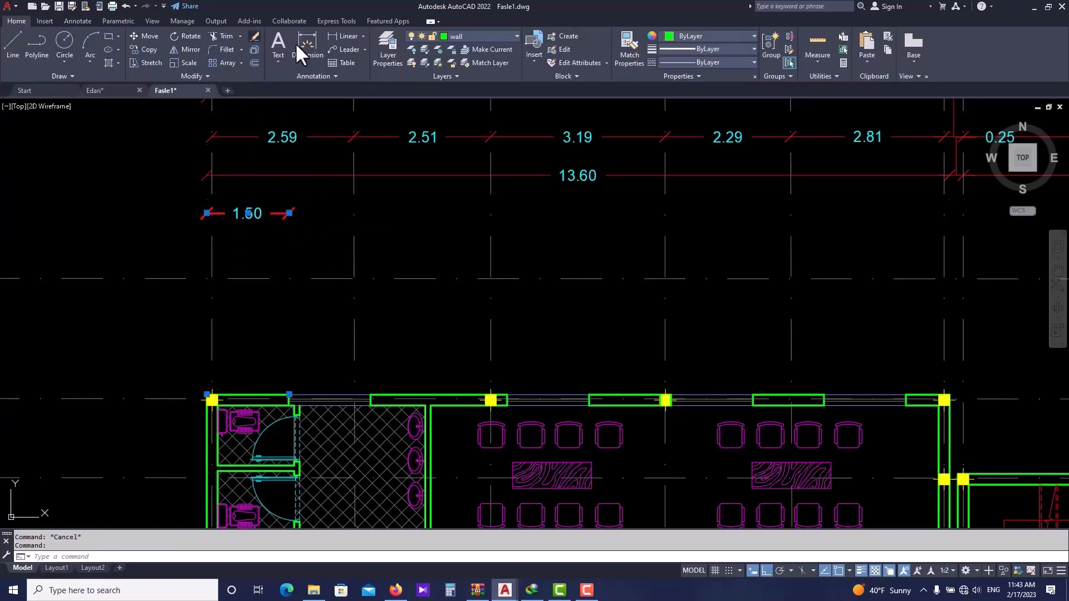
{"action": "left_click", "coordinate": [463, 35]}
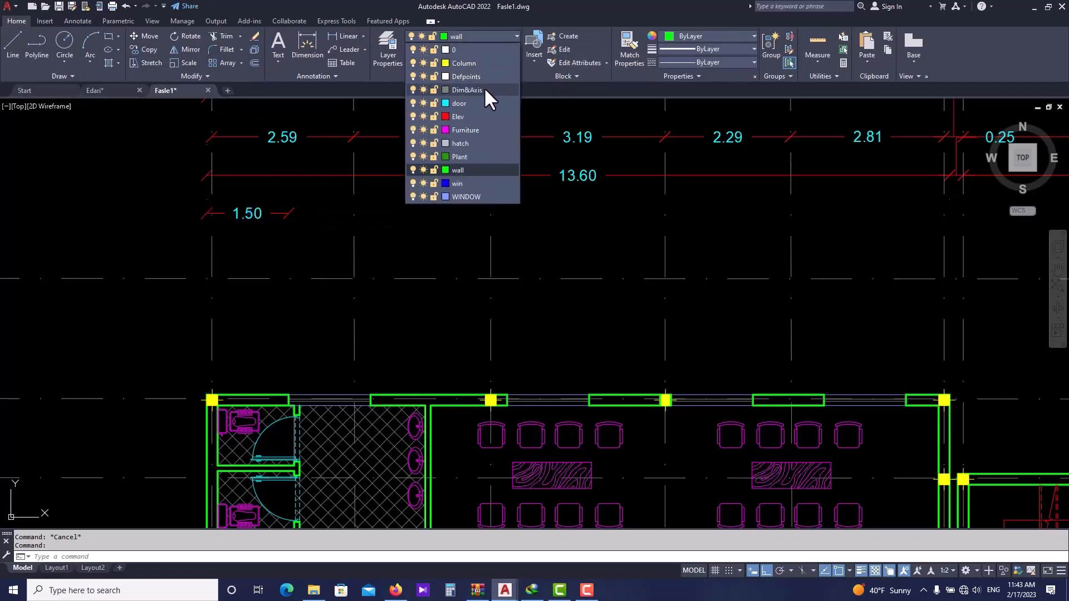
{"action": "left_click", "coordinate": [483, 88]}
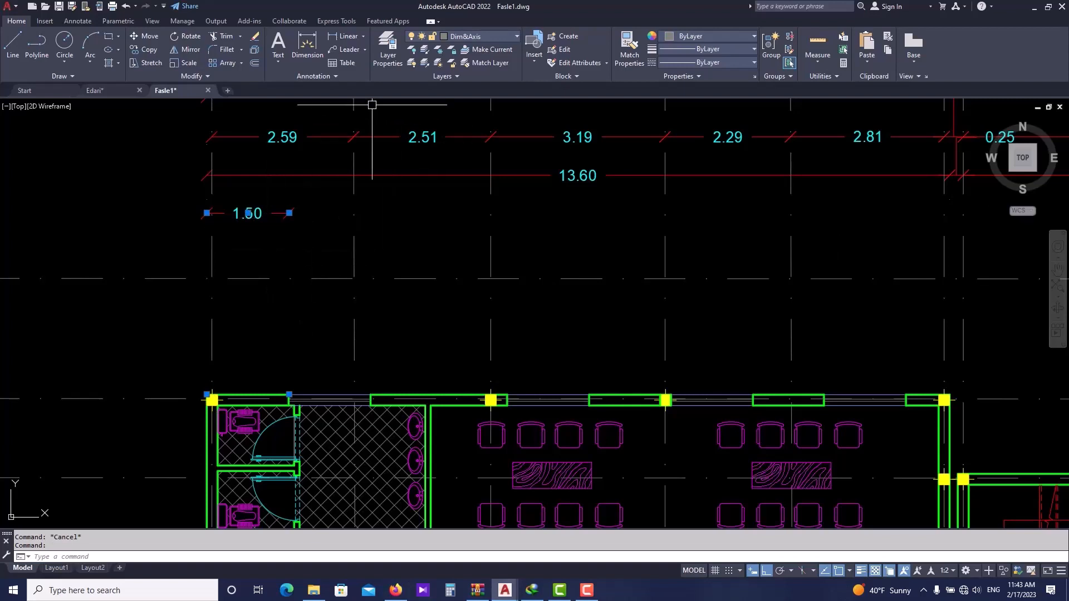
- Continue the dimension chain across each window opening and wall segment along the top wall up to the right corner
{"action": "left_click", "coordinate": [78, 21]}
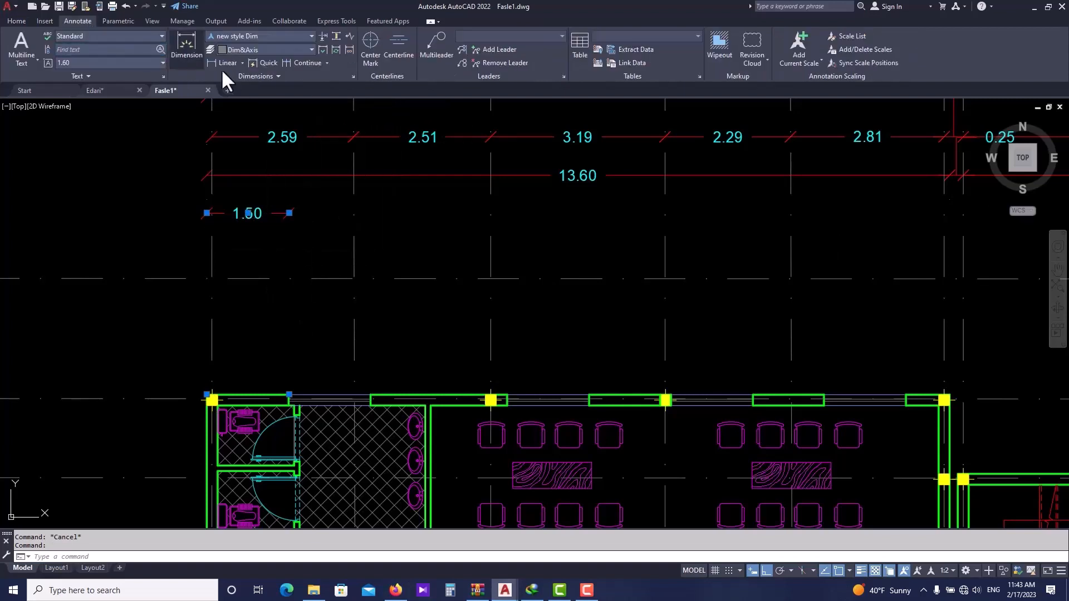
{"action": "left_click", "coordinate": [304, 63]}
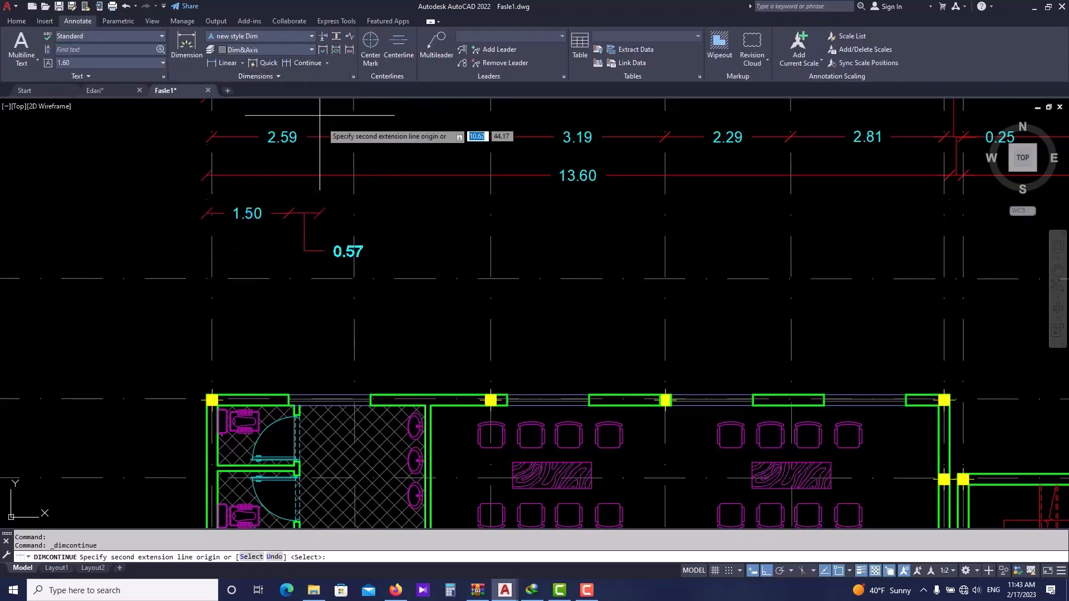
{"action": "left_click", "coordinate": [368, 392]}
{"action": "left_click", "coordinate": [491, 398]}
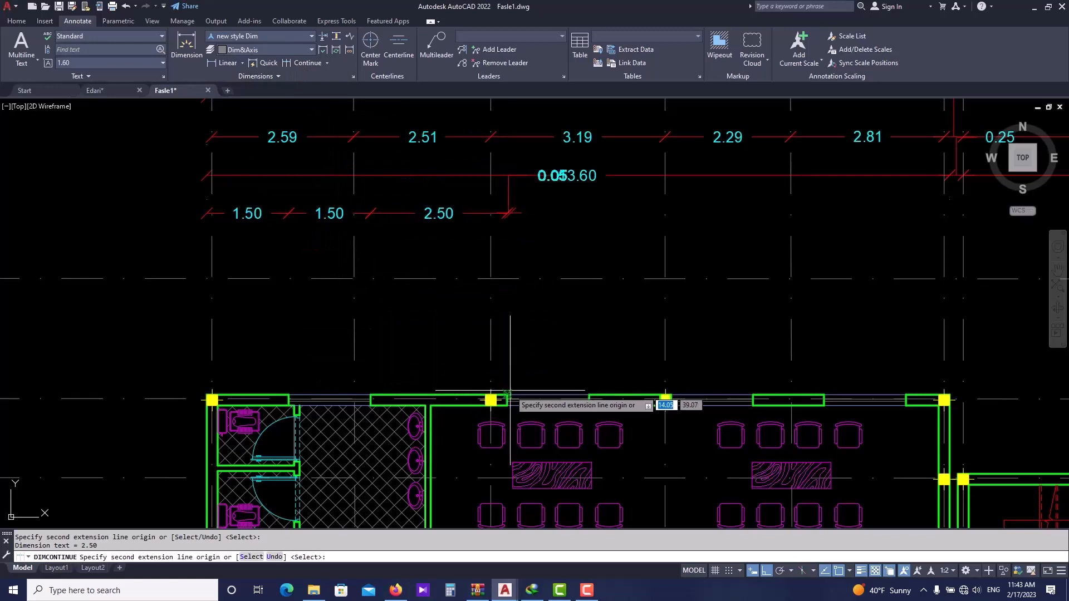
{"action": "middle_click_drag", "start_coordinate": [577, 333], "coordinate": [468, 332]}
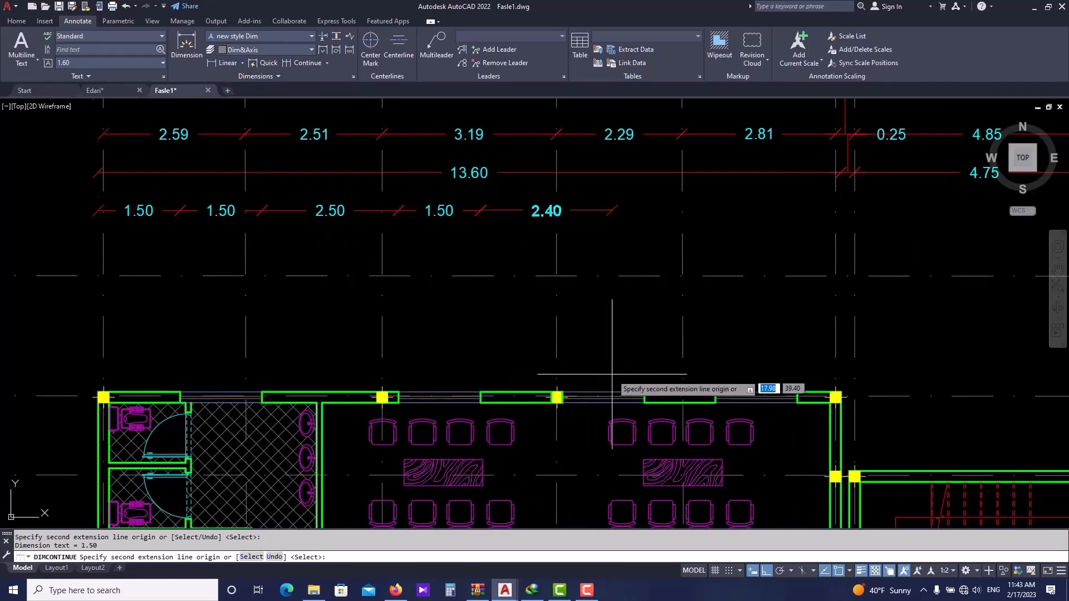
{"action": "middle_click_drag", "start_coordinate": [613, 362], "coordinate": [558, 362]}
{"action": "left_click", "coordinate": [481, 394]}
{"action": "left_click", "coordinate": [503, 392]}
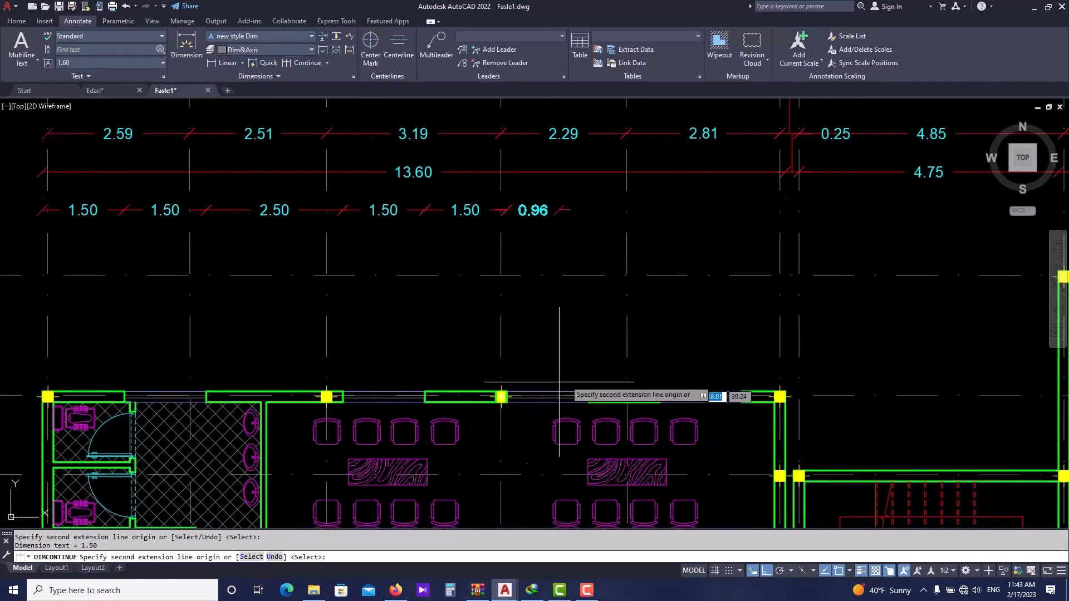
{"action": "left_click", "coordinate": [589, 394]}
{"action": "middle_click_drag", "start_coordinate": [641, 373], "coordinate": [532, 367]}
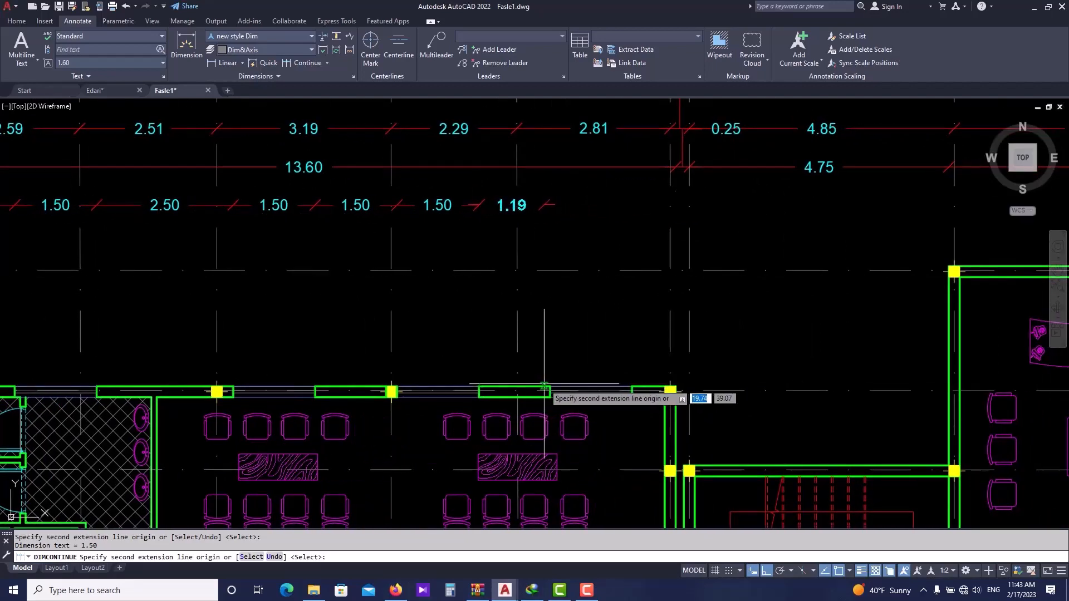
{"action": "left_click", "coordinate": [550, 392]}
{"action": "left_click", "coordinate": [669, 392]}
{"action": "middle_click_drag", "start_coordinate": [674, 393], "coordinate": [550, 392]}
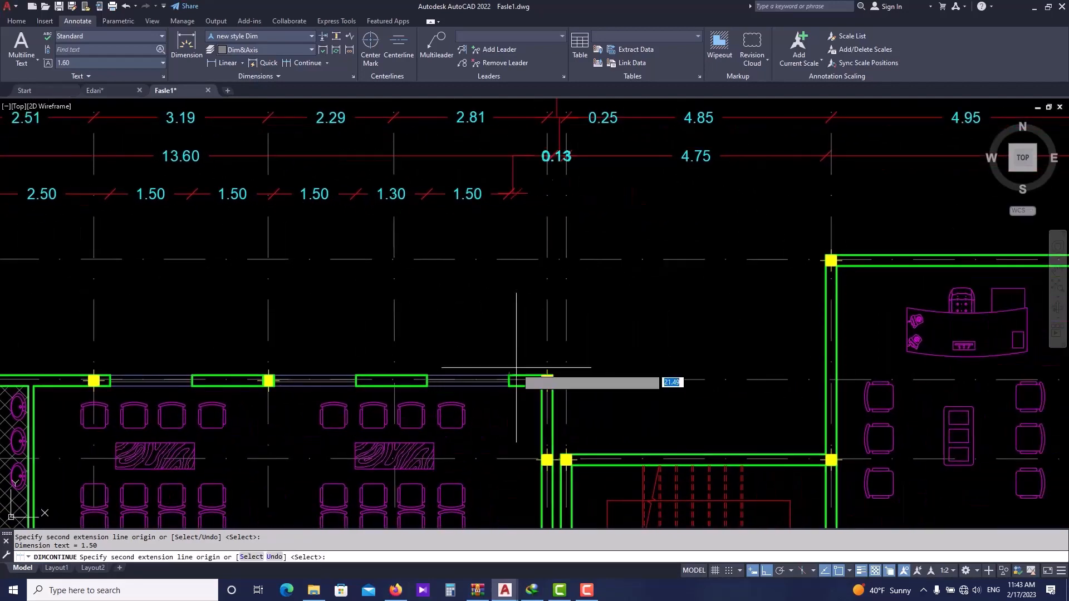
{"action": "left_click", "coordinate": [552, 375]}
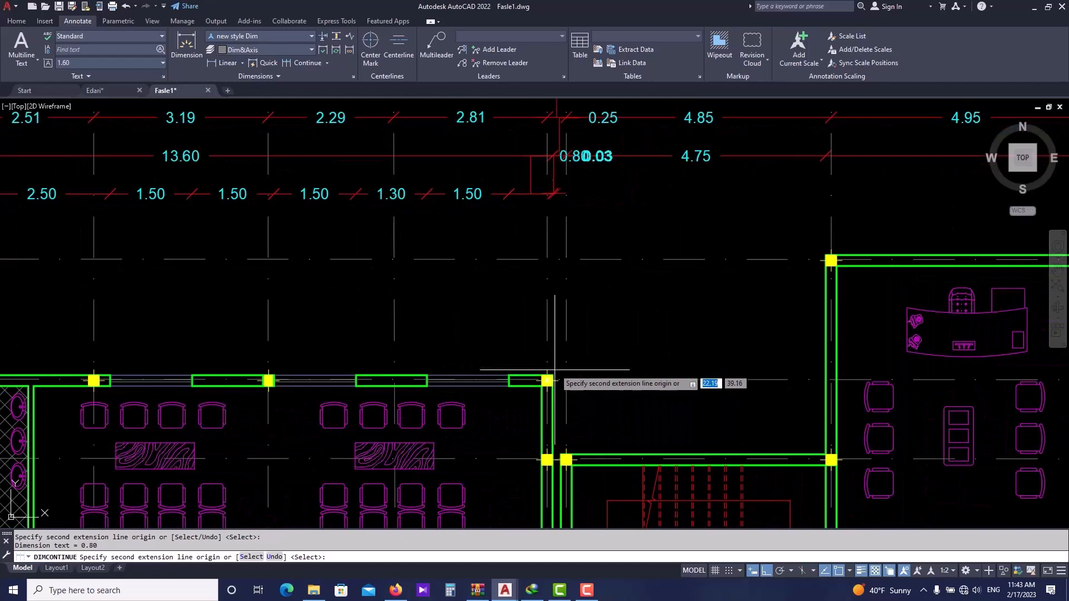
{"action": "key", "text": "Escape"}
{"action": "key", "text": "Escape"}
- Reposition the 0.80 dimension text above its dimension line with Ortho temporarily off, and switch Ortho back on
{"action": "scroll", "coordinate": [571, 145], "scroll_direction": "up", "scroll_amount": 3}
{"action": "scroll", "coordinate": [571, 145], "scroll_direction": "up", "scroll_amount": 3}
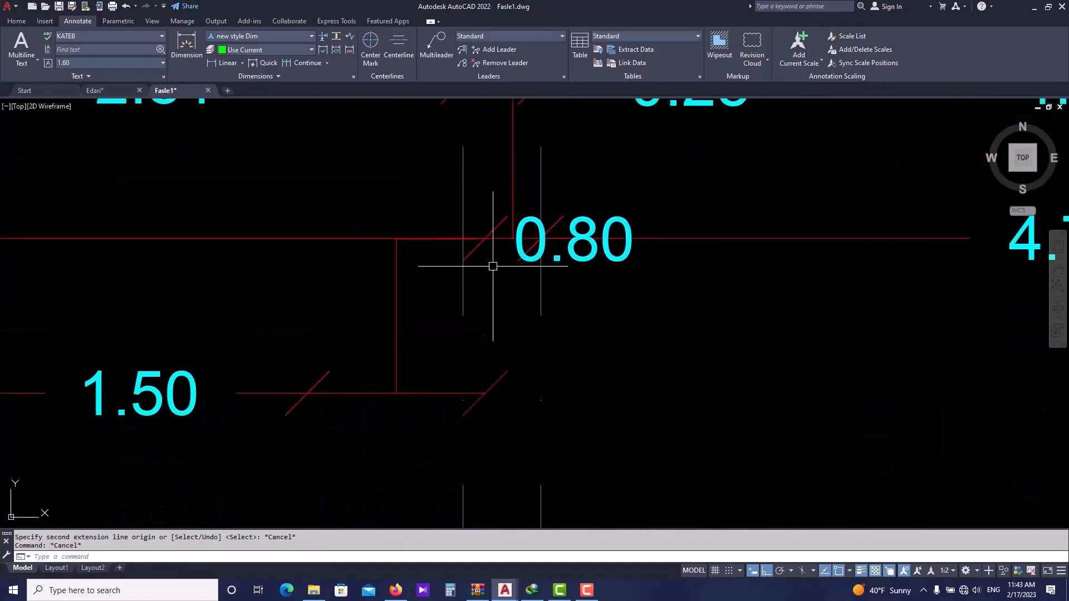
{"action": "left_click", "coordinate": [627, 258]}
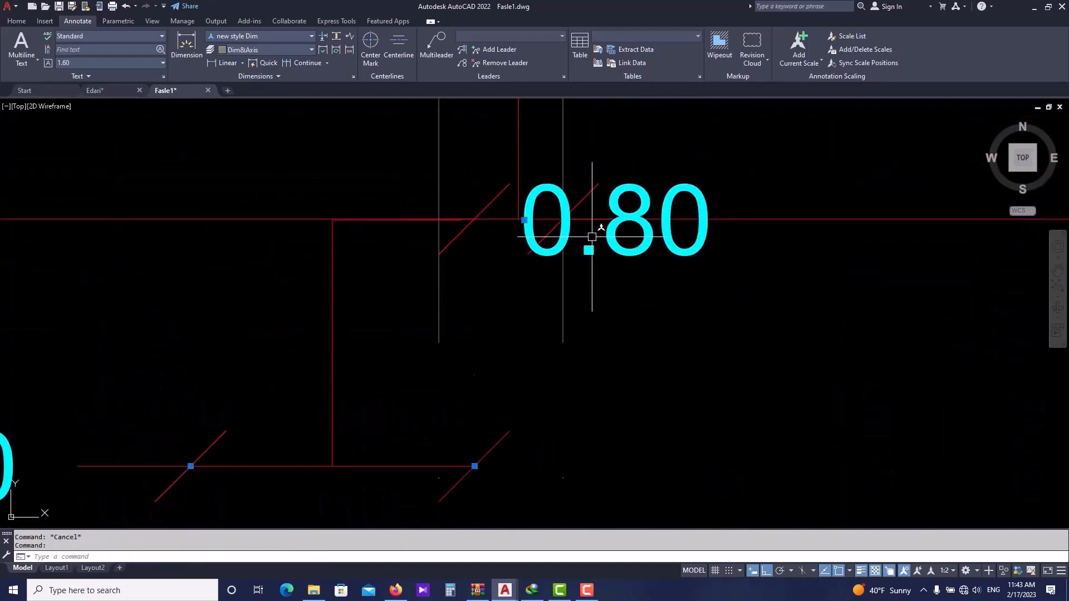
{"action": "left_click", "coordinate": [523, 220]}
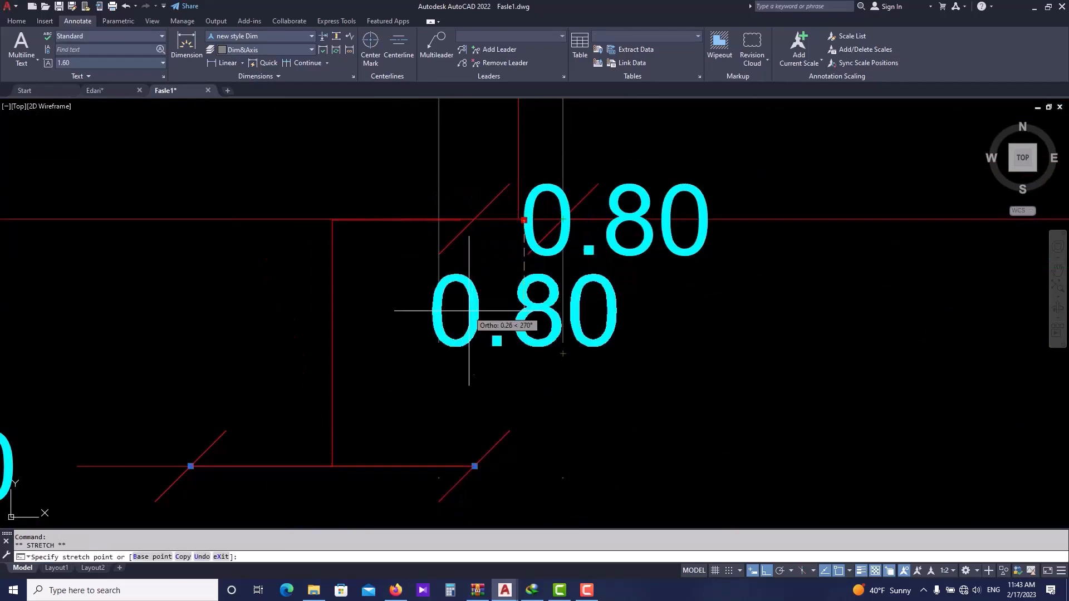
{"action": "key", "text": "F8"}
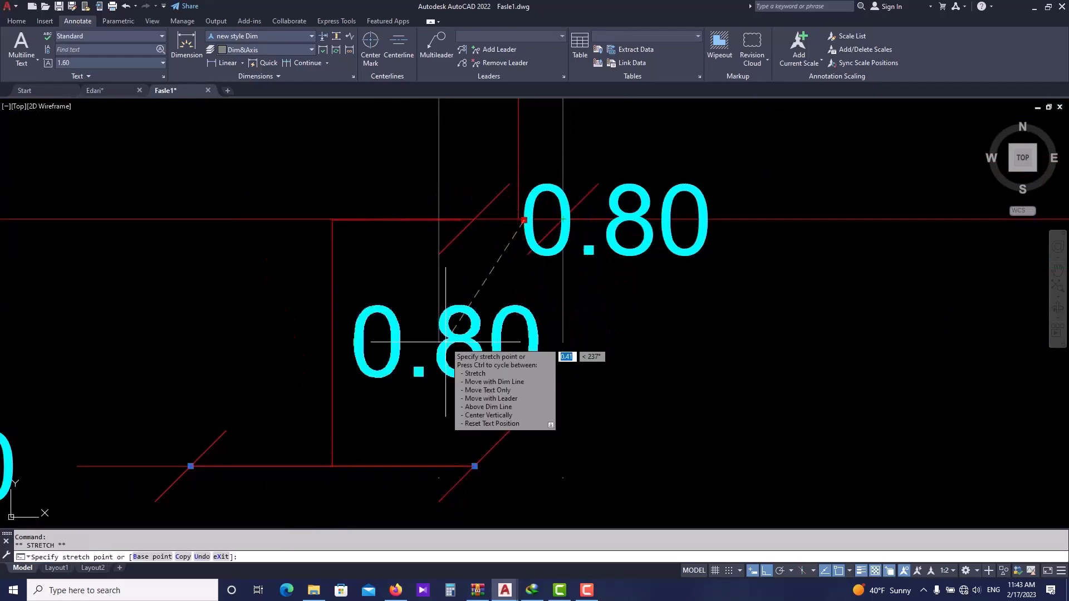
{"action": "left_click", "coordinate": [343, 335]}
{"action": "scroll", "coordinate": [343, 334], "scroll_direction": "down", "scroll_amount": 8}
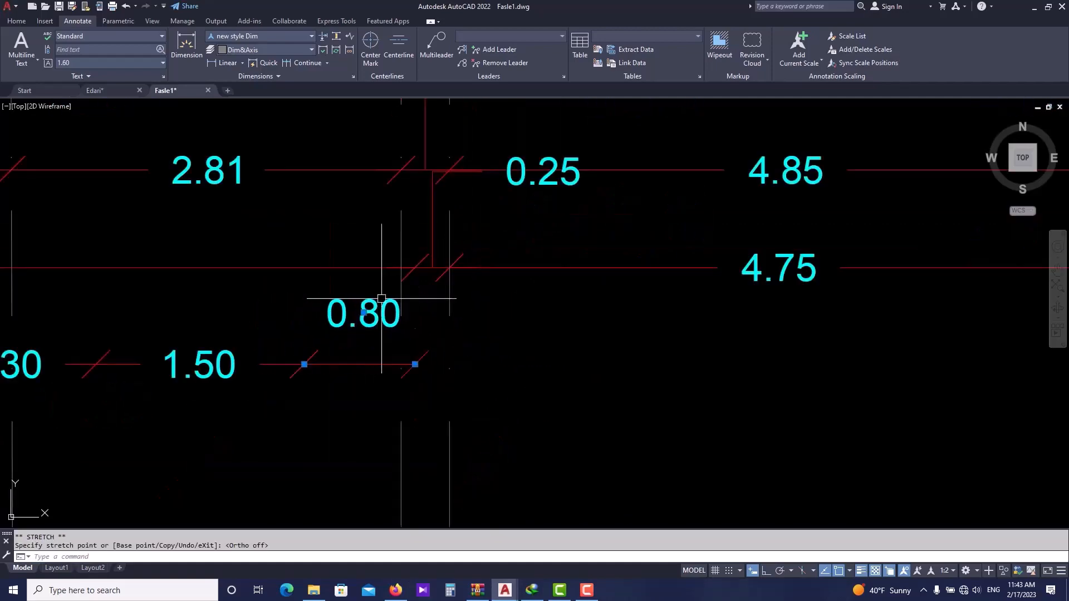
{"action": "scroll", "coordinate": [557, 332], "scroll_direction": "up", "scroll_amount": 5}
{"action": "key", "text": "Escape"}
{"action": "left_click", "coordinate": [482, 338]}
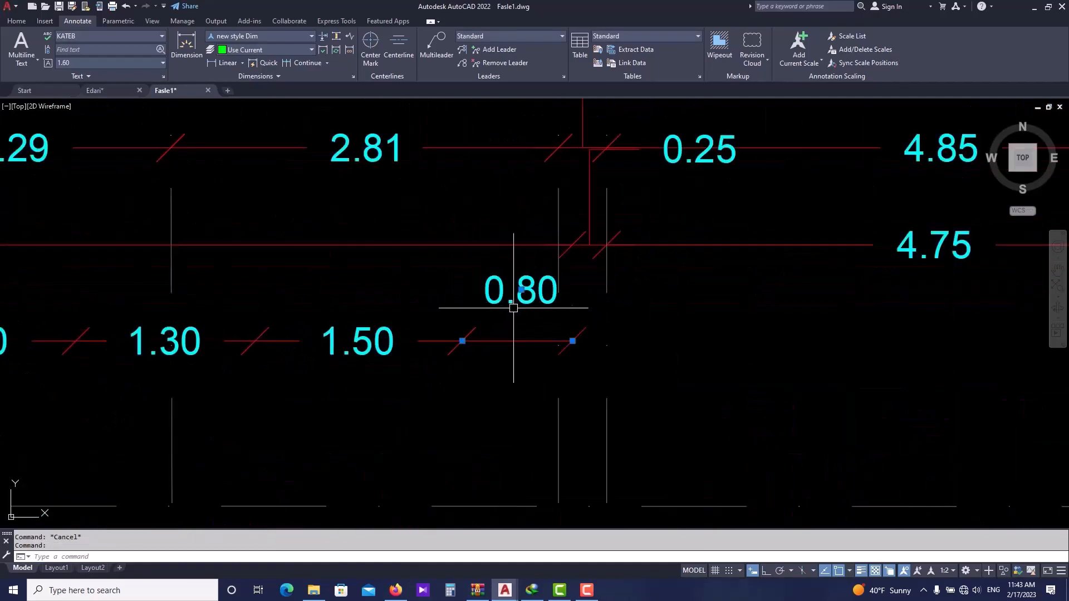
{"action": "left_click", "coordinate": [521, 290]}
{"action": "key", "text": "Escape"}
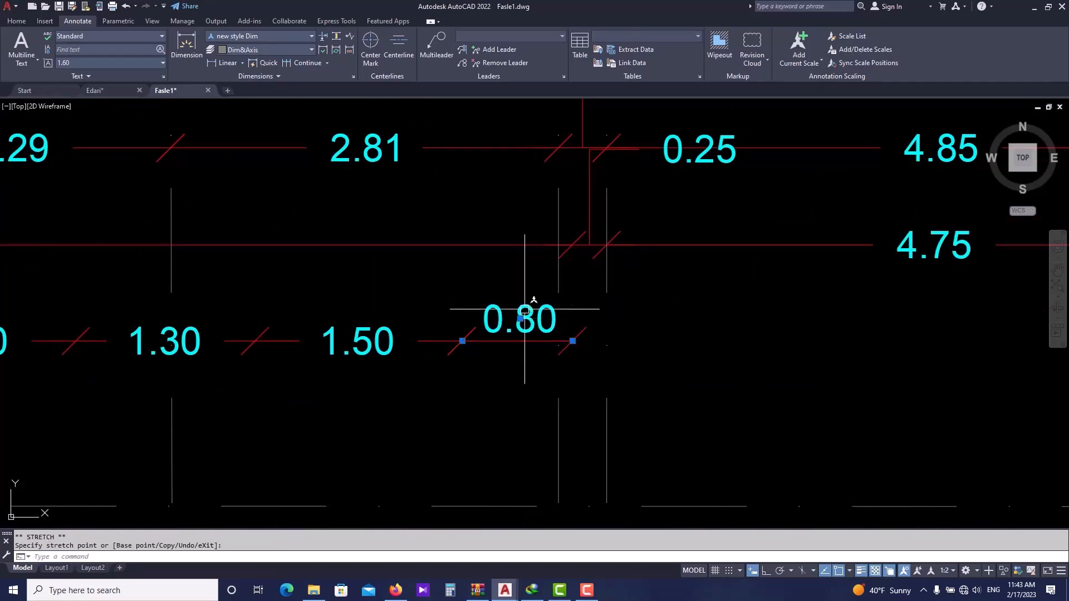
{"action": "scroll", "coordinate": [532, 312], "scroll_direction": "down", "scroll_amount": 6}
{"action": "scroll", "coordinate": [541, 315], "scroll_direction": "down", "scroll_amount": 3}
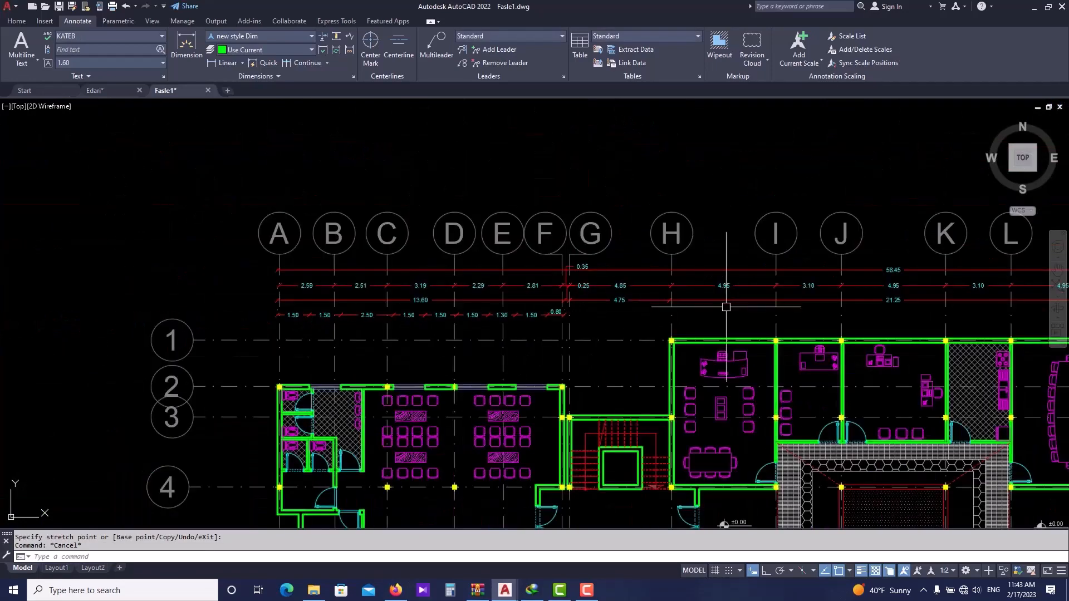
{"action": "middle_click_drag", "start_coordinate": [590, 342], "coordinate": [529, 344]}
{"action": "scroll", "coordinate": [509, 323], "scroll_direction": "up", "scroll_amount": 2}
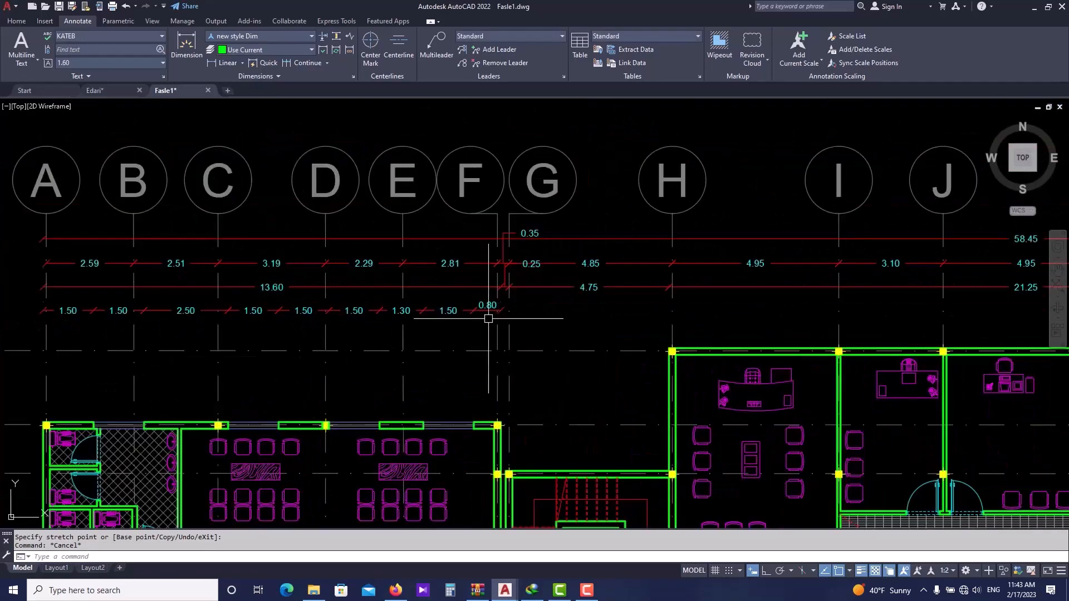
{"action": "key", "text": "F8"}
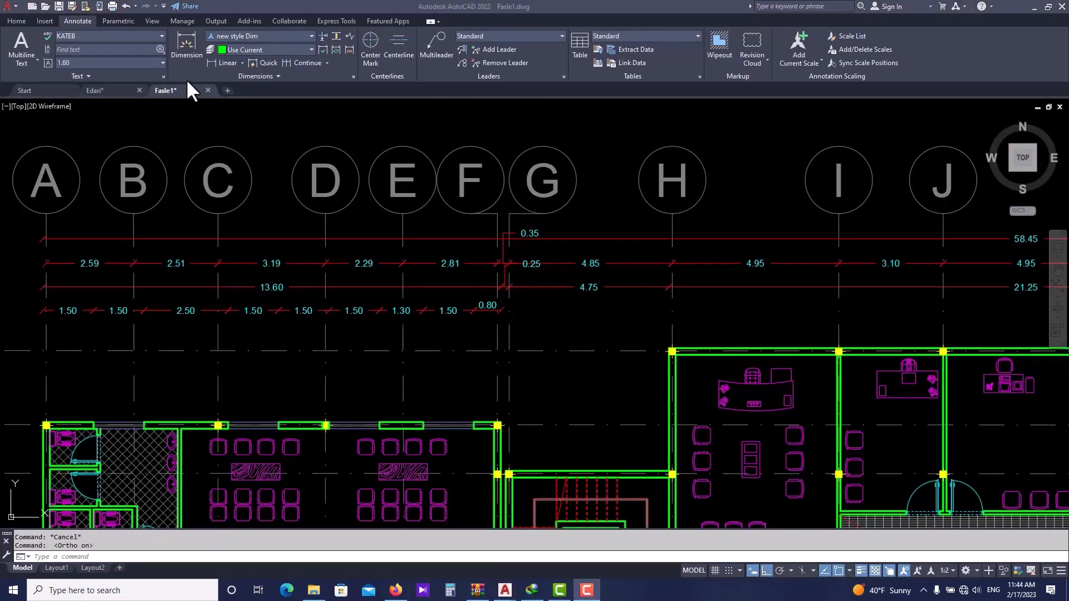
- Open the Layer Properties Manager for the drawing
{"action": "scroll", "coordinate": [423, 283], "scroll_direction": "down", "scroll_amount": 2}
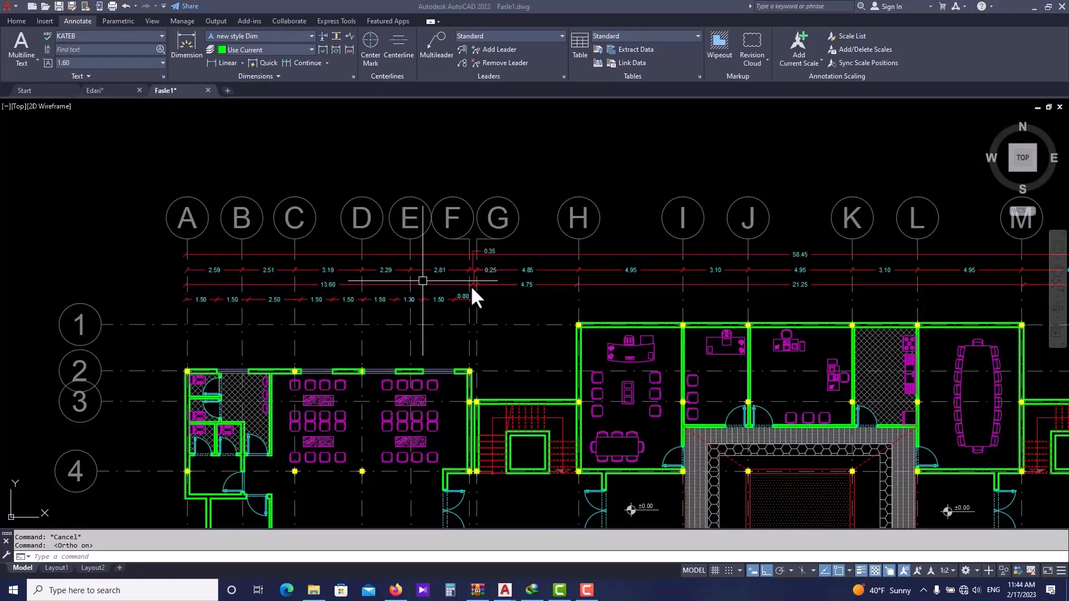
{"action": "scroll", "coordinate": [551, 318], "scroll_direction": "down", "scroll_amount": 3}
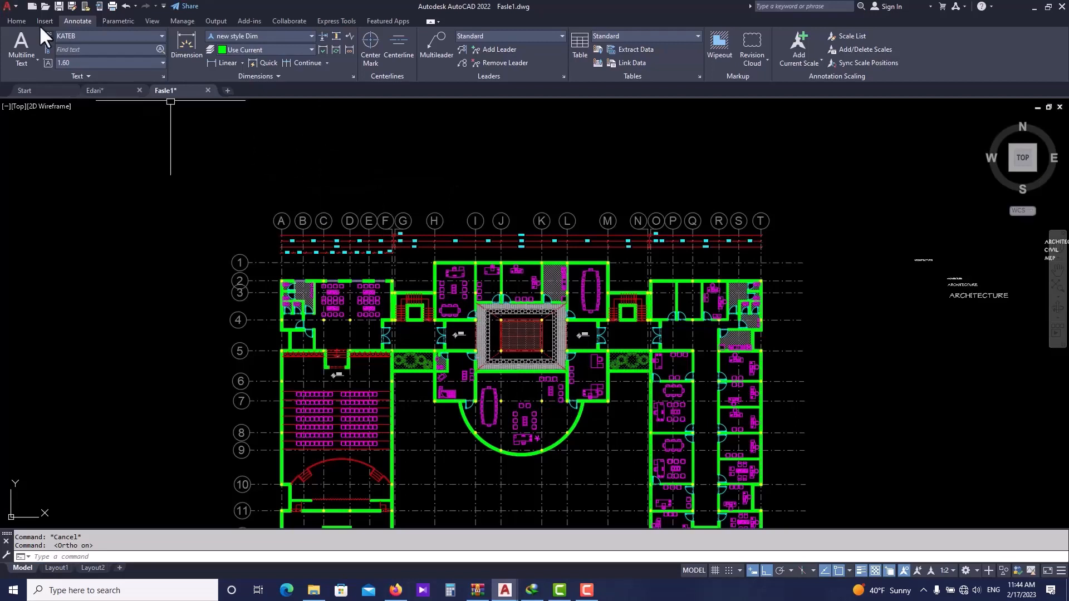
{"action": "left_click", "coordinate": [17, 22]}
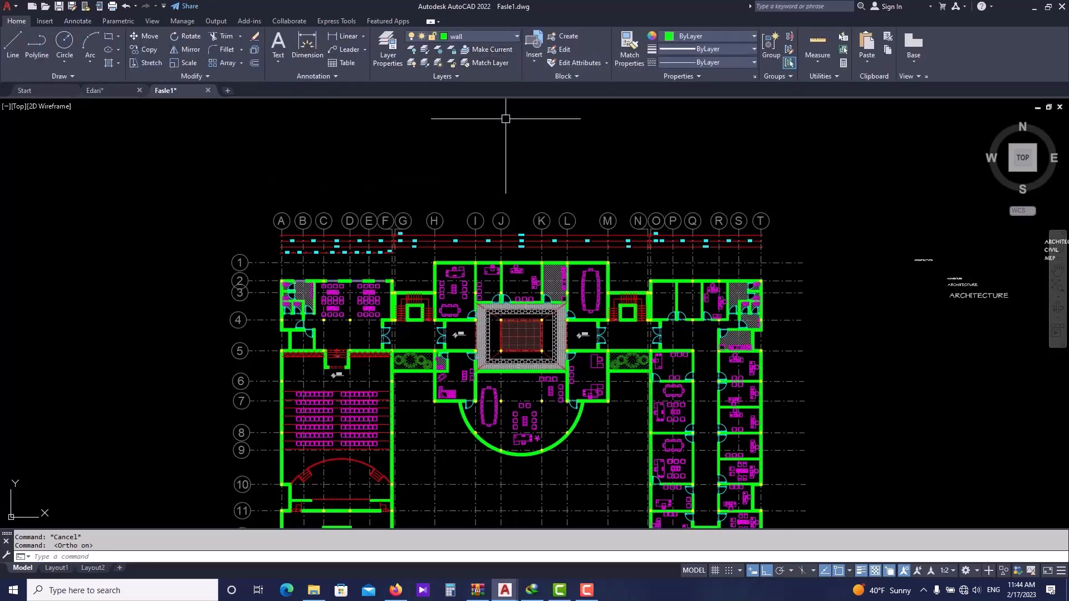
{"action": "key", "text": "Escape"}
{"action": "type", "text": "la"}
{"action": "key", "text": "Return"}
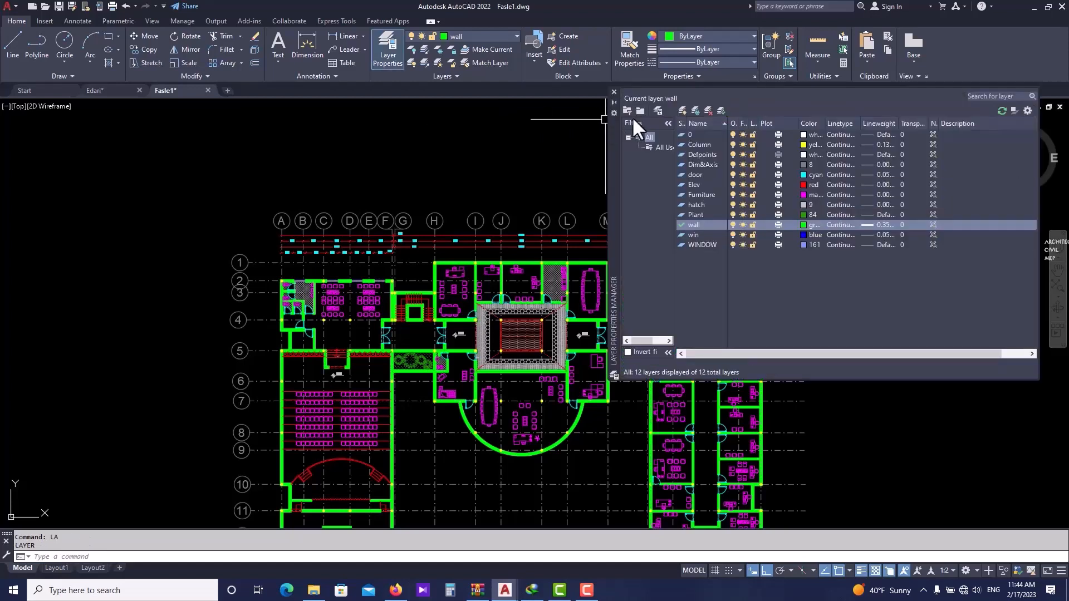
- Create a new layer named interior dim and set its colour to magenta
{"action": "left_click", "coordinate": [682, 110]}
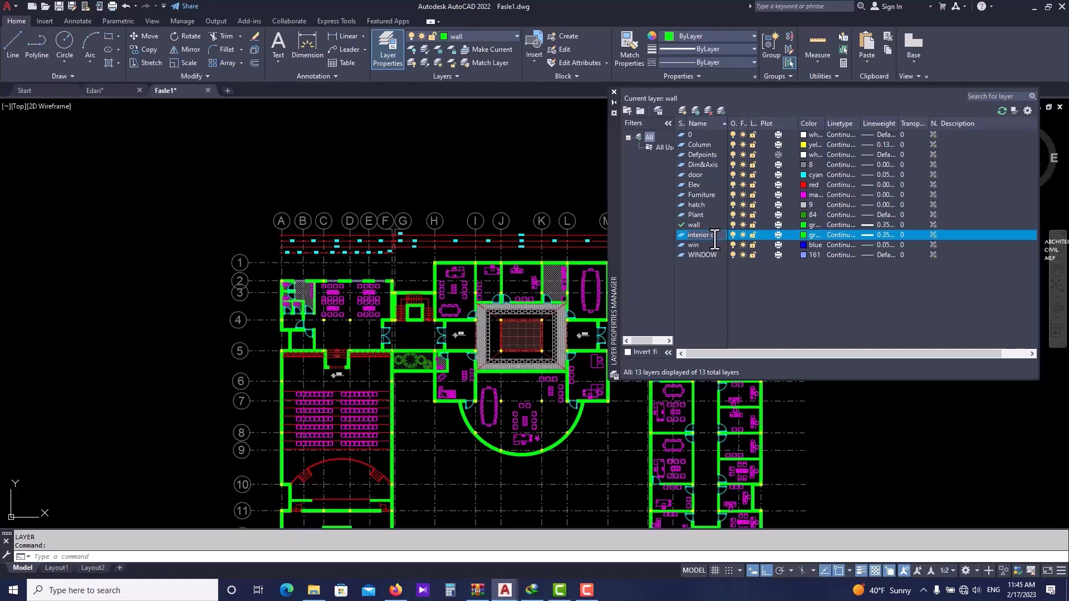
{"action": "key", "text": "Return"}
{"action": "left_click", "coordinate": [804, 235]}
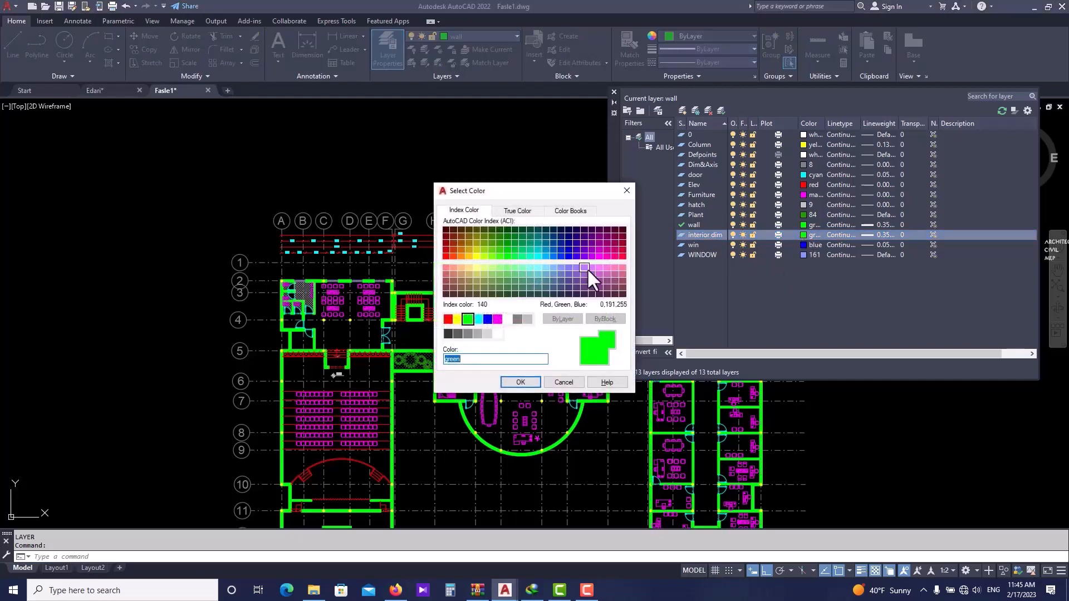
{"action": "left_click", "coordinate": [497, 319]}
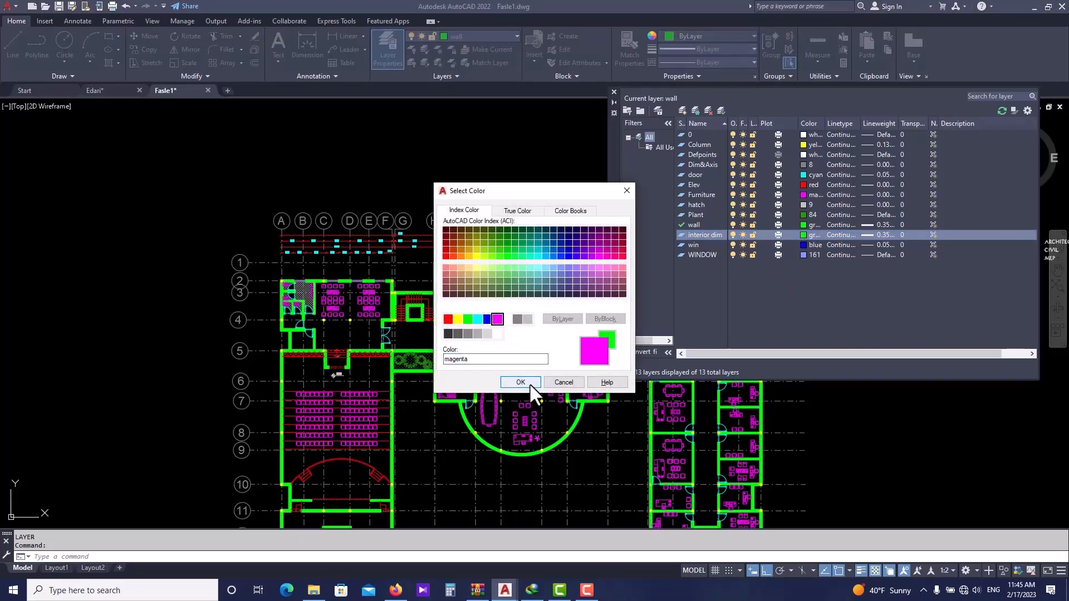
{"action": "left_click", "coordinate": [520, 382]}
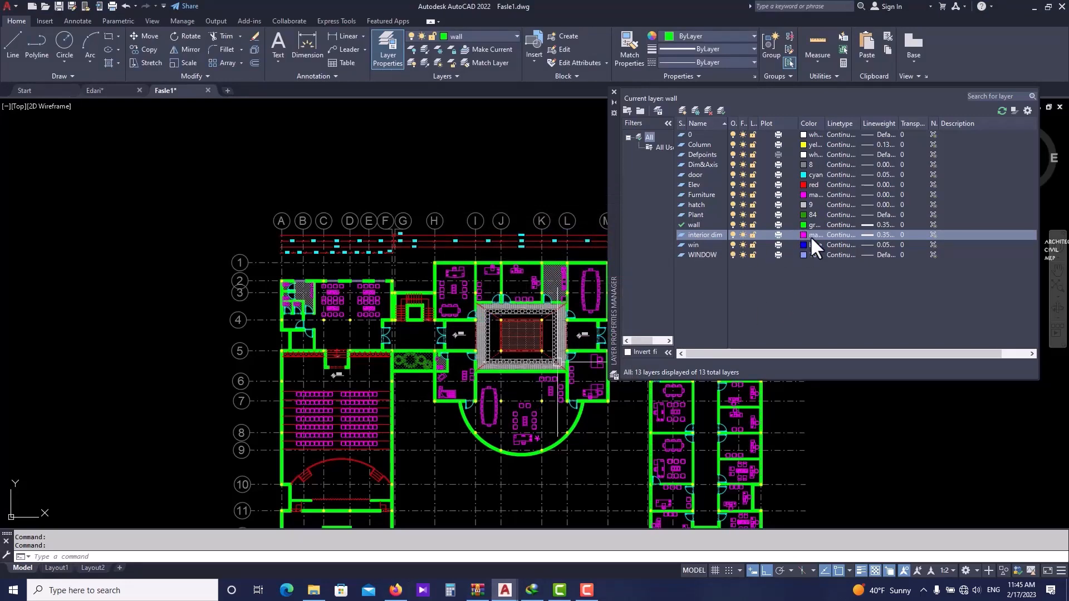
- Set the interior dim layer's lineweight to 0.00 mm and make it the current layer
{"action": "left_click", "coordinate": [864, 235]}
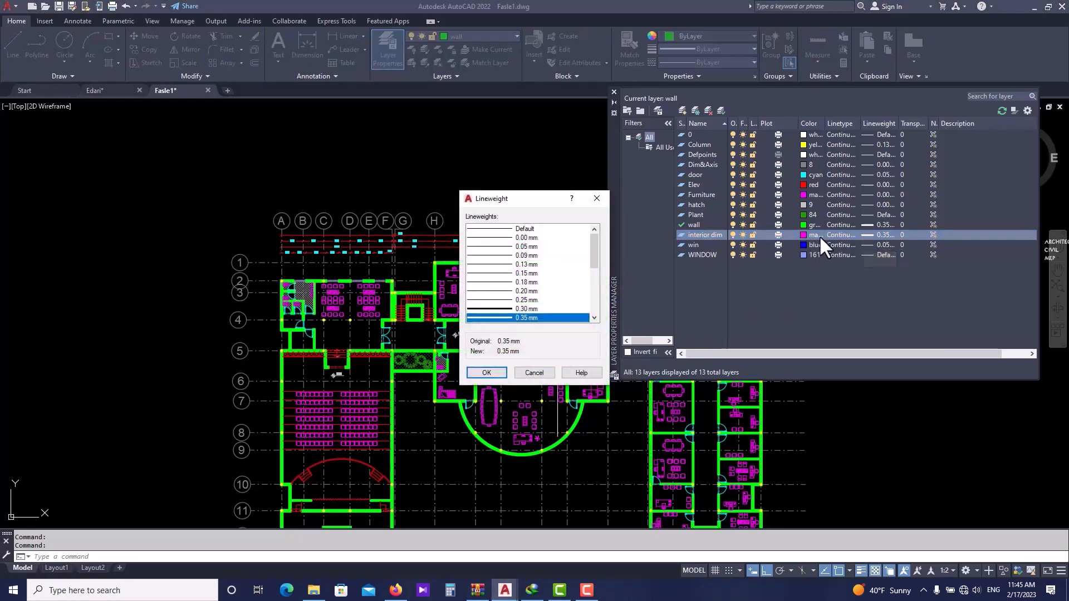
{"action": "left_click", "coordinate": [501, 230]}
{"action": "left_click", "coordinate": [523, 238]}
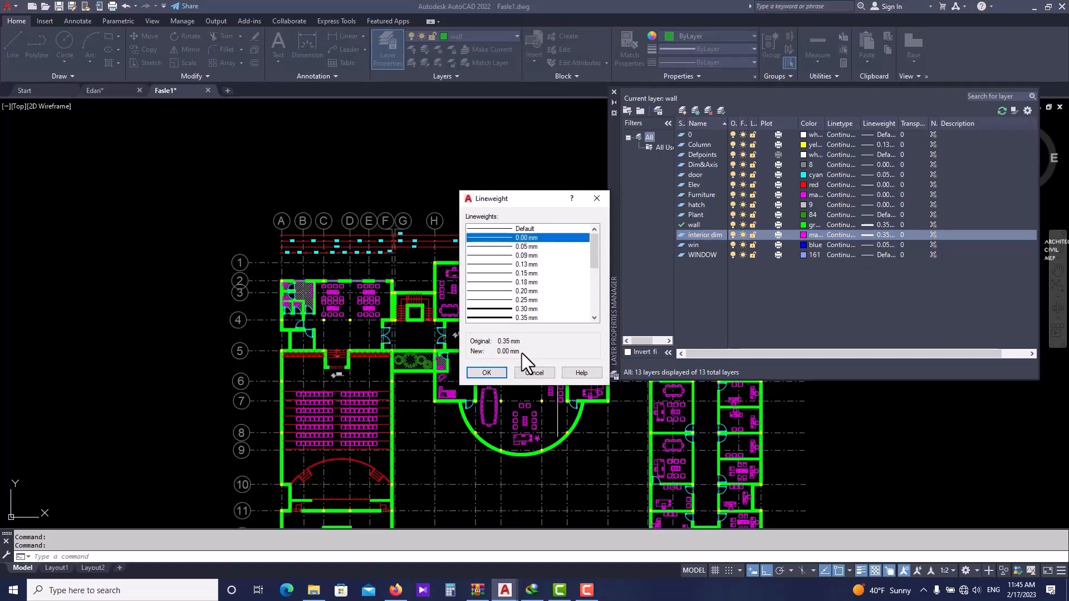
{"action": "left_click", "coordinate": [487, 373]}
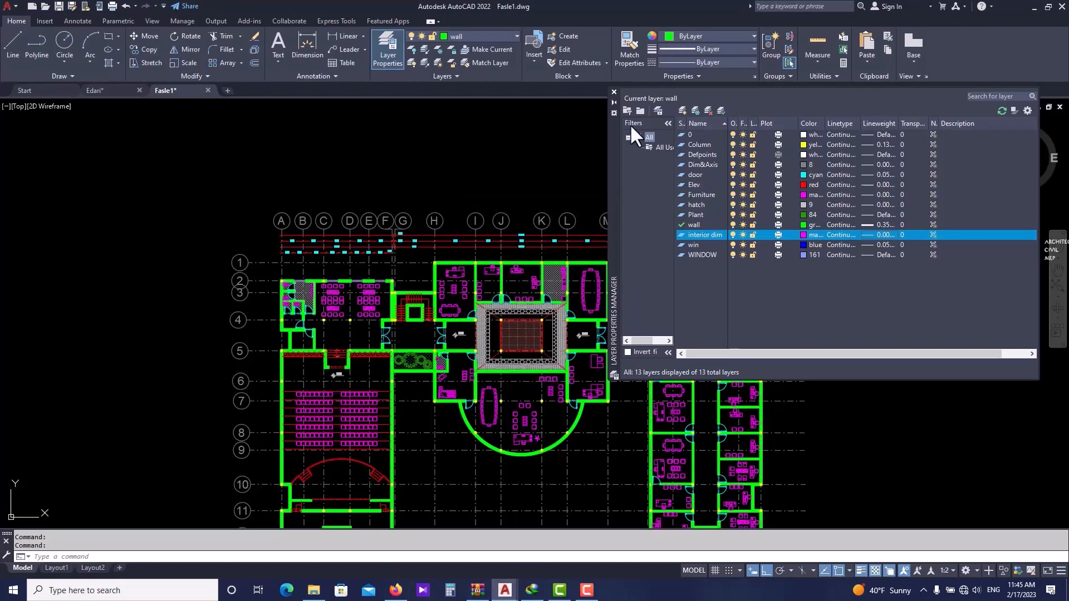
{"action": "left_click", "coordinate": [720, 111]}
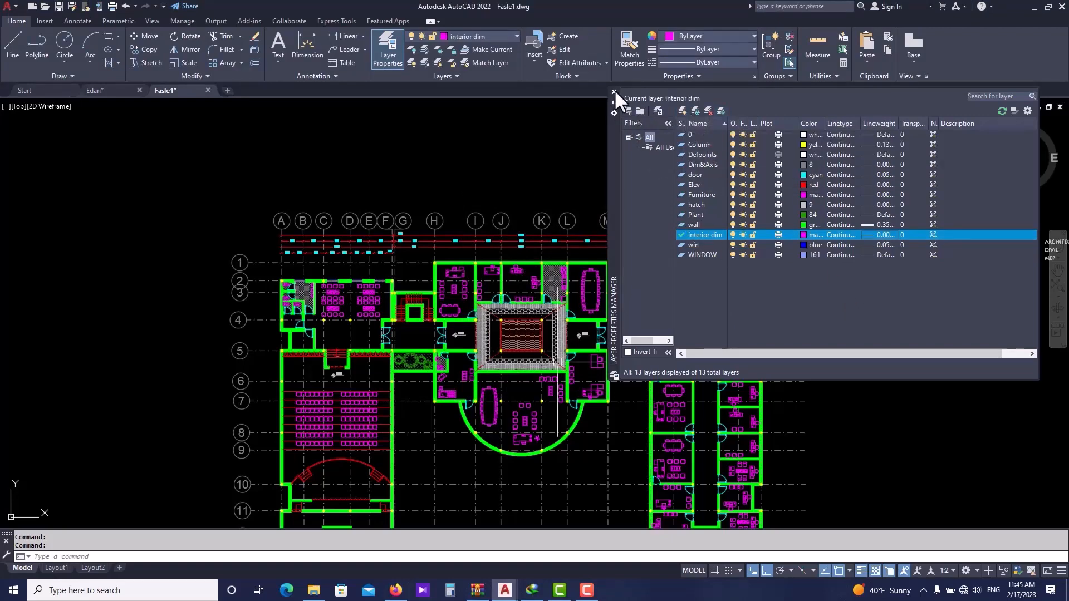
{"action": "left_click", "coordinate": [613, 92]}
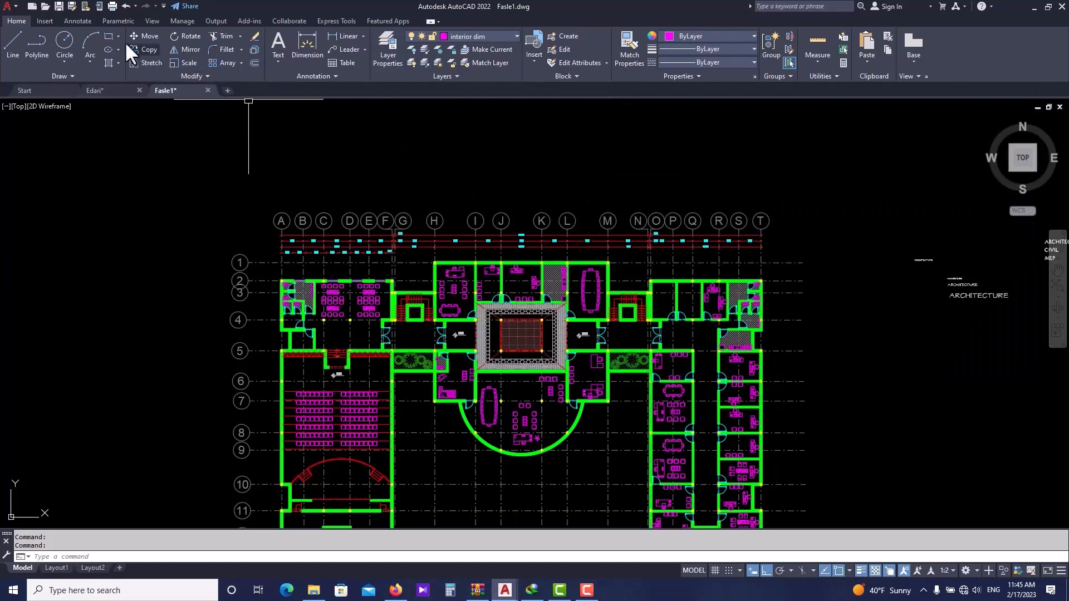
- Start a new annotative dimension style named interior dim based on new style Dim
{"action": "left_click", "coordinate": [89, 20]}
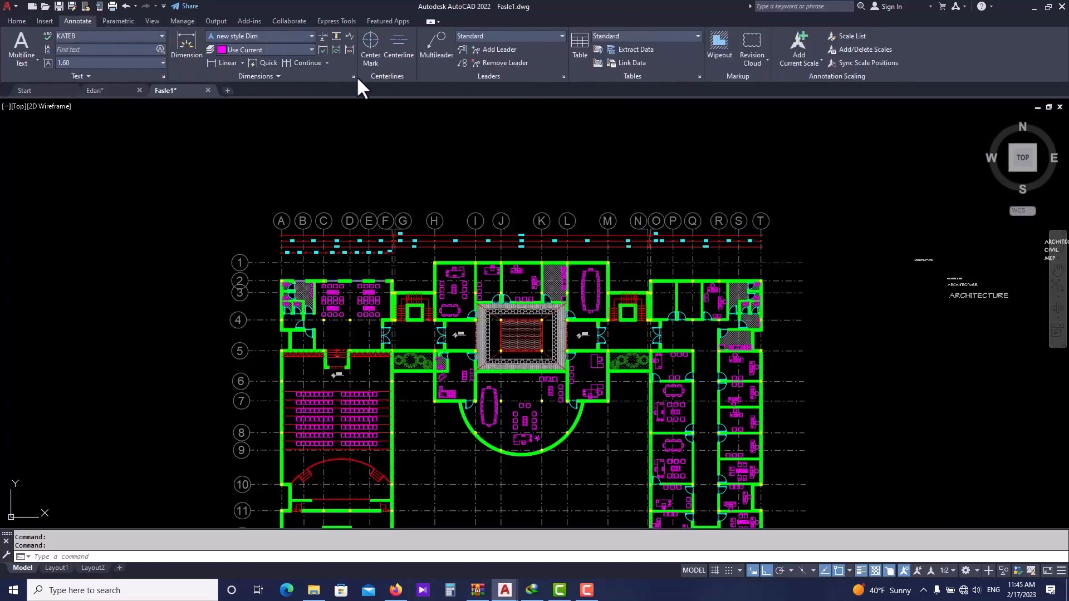
{"action": "type", "text": "D"}
{"action": "key", "text": "Return"}
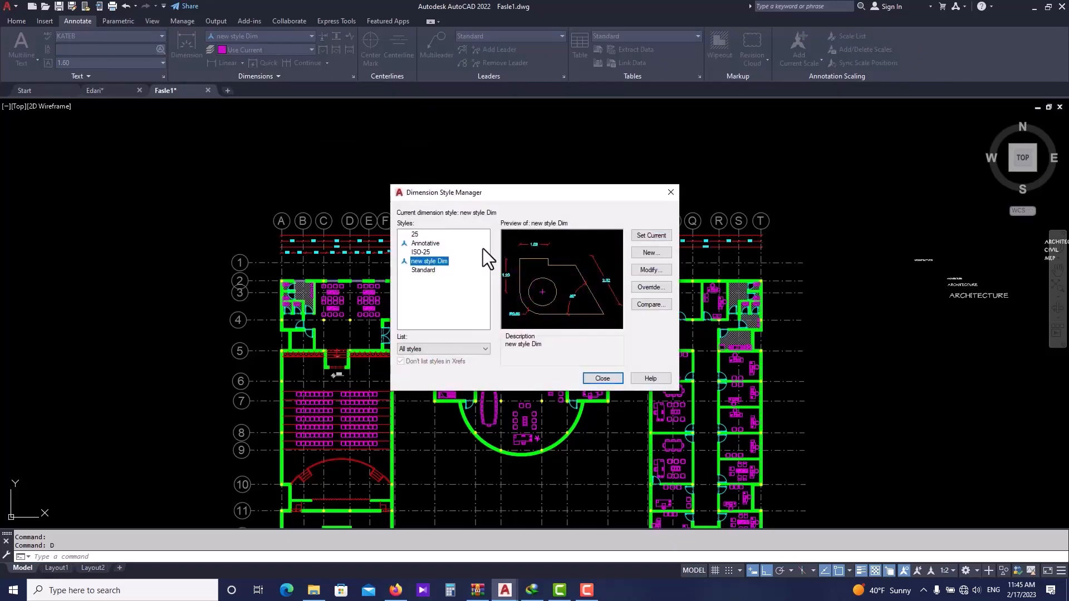
{"action": "left_click", "coordinate": [651, 253]}
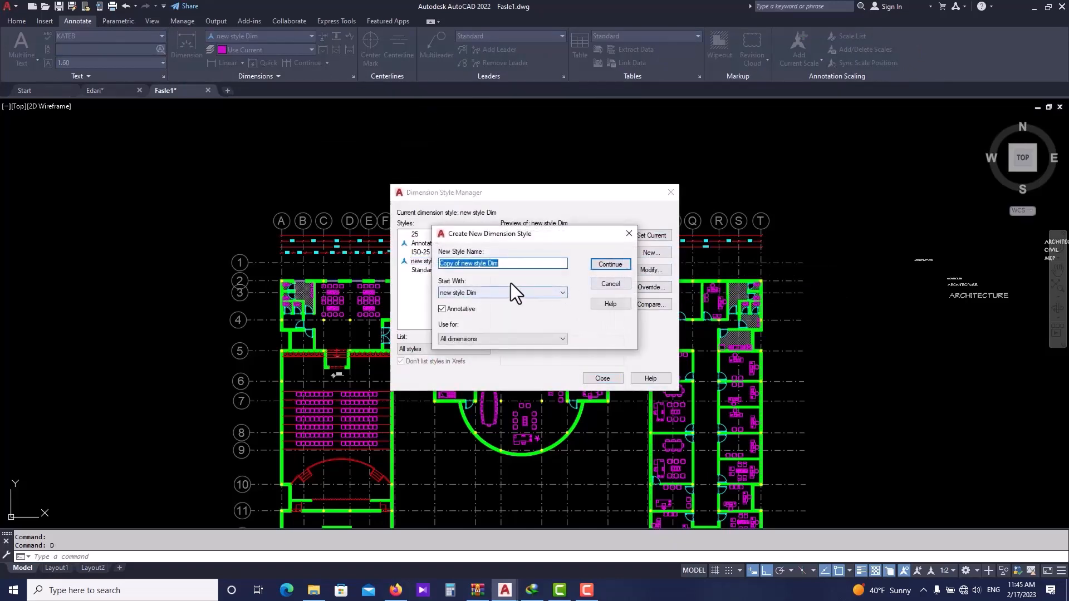
{"action": "key", "text": "BackSpace"}
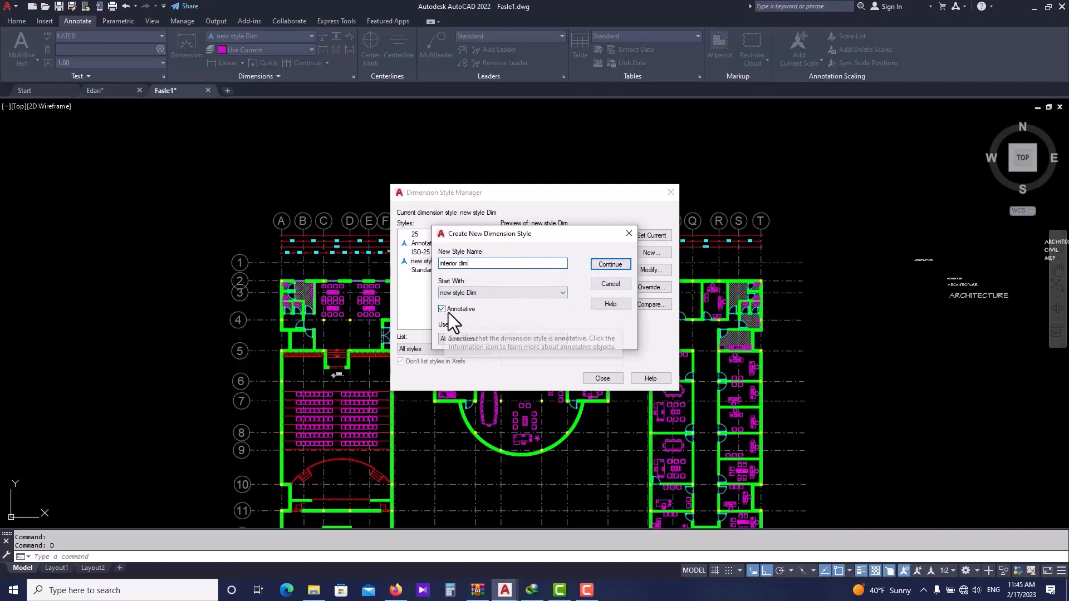
{"action": "left_click", "coordinate": [610, 265]}
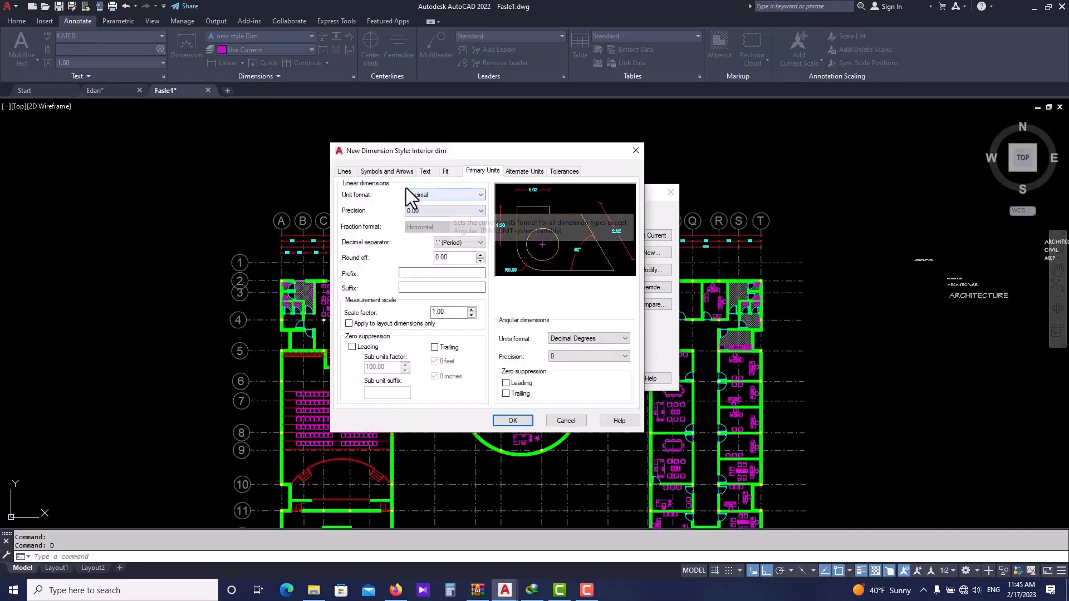
- Set the dimension line colour of the interior dim style to ByLayer
{"action": "left_click", "coordinate": [347, 172]}
{"action": "left_click", "coordinate": [455, 195]}
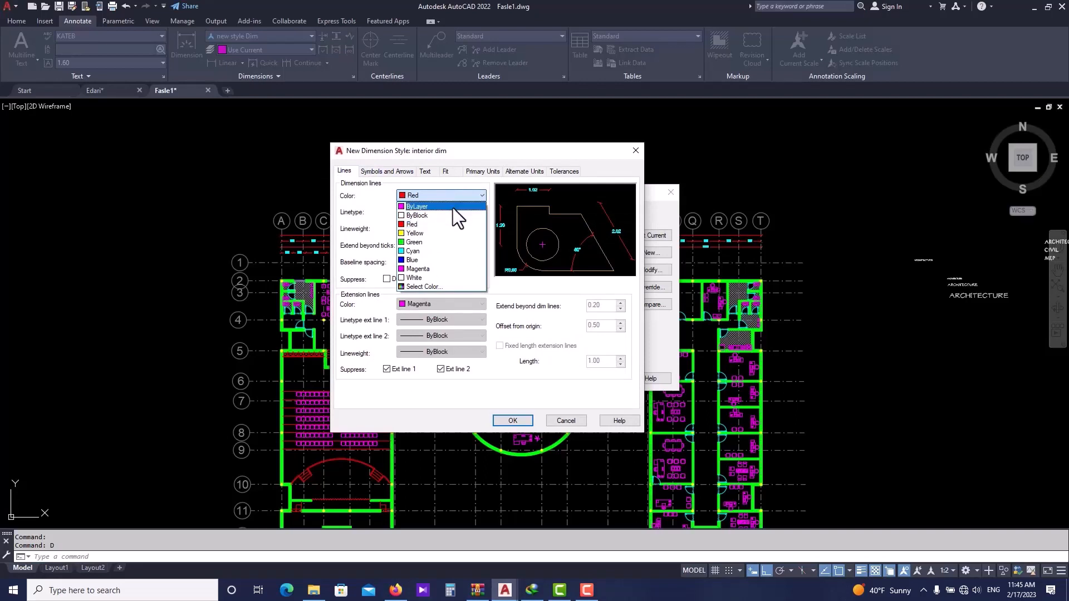
{"action": "left_click", "coordinate": [453, 208]}
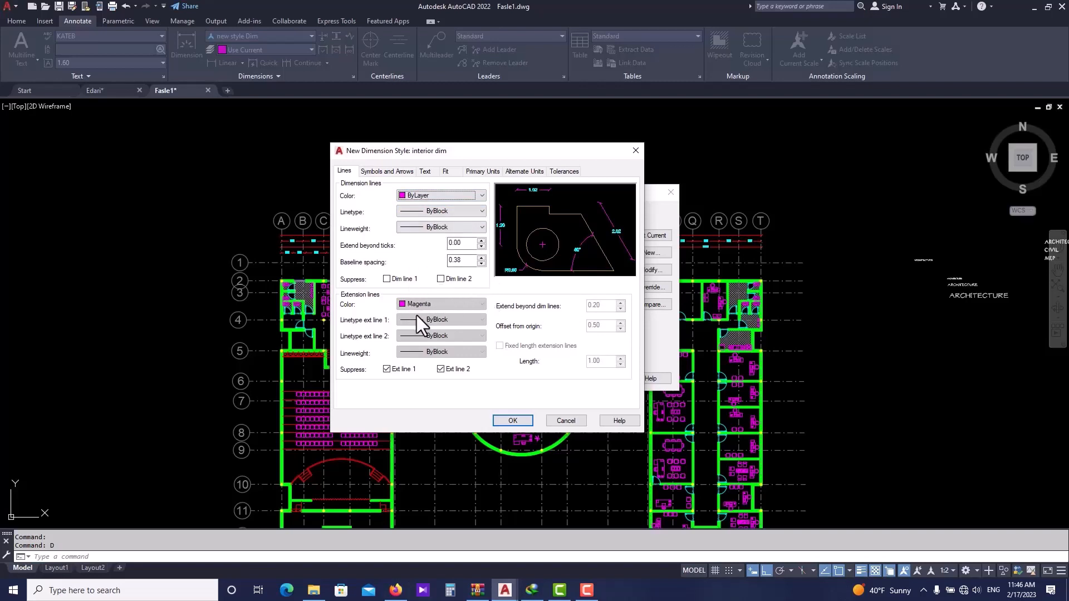
{"action": "left_click", "coordinate": [390, 370]}
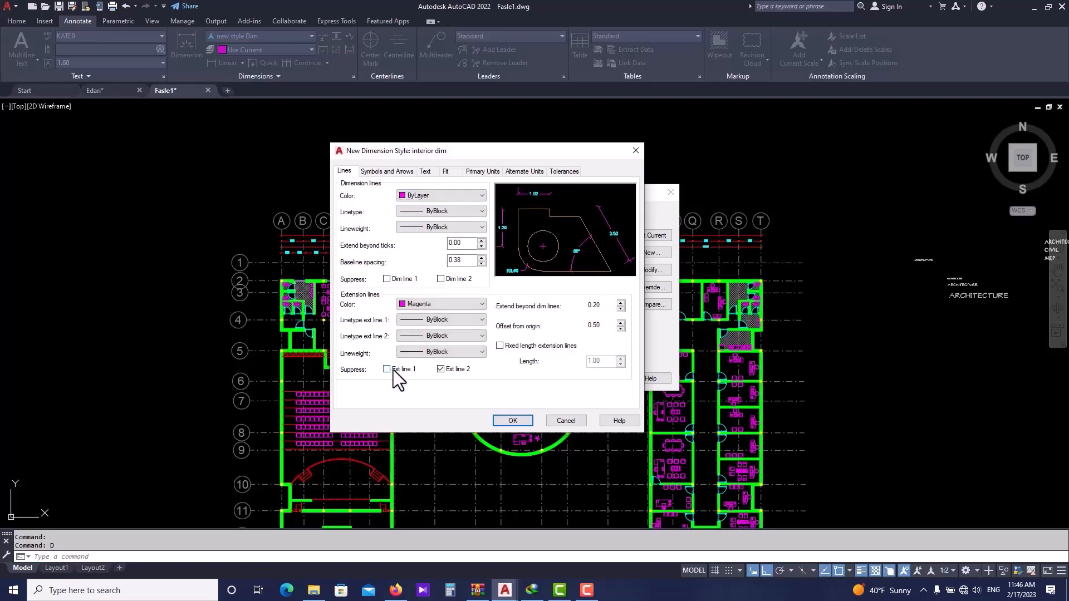
{"action": "left_click", "coordinate": [392, 369]}
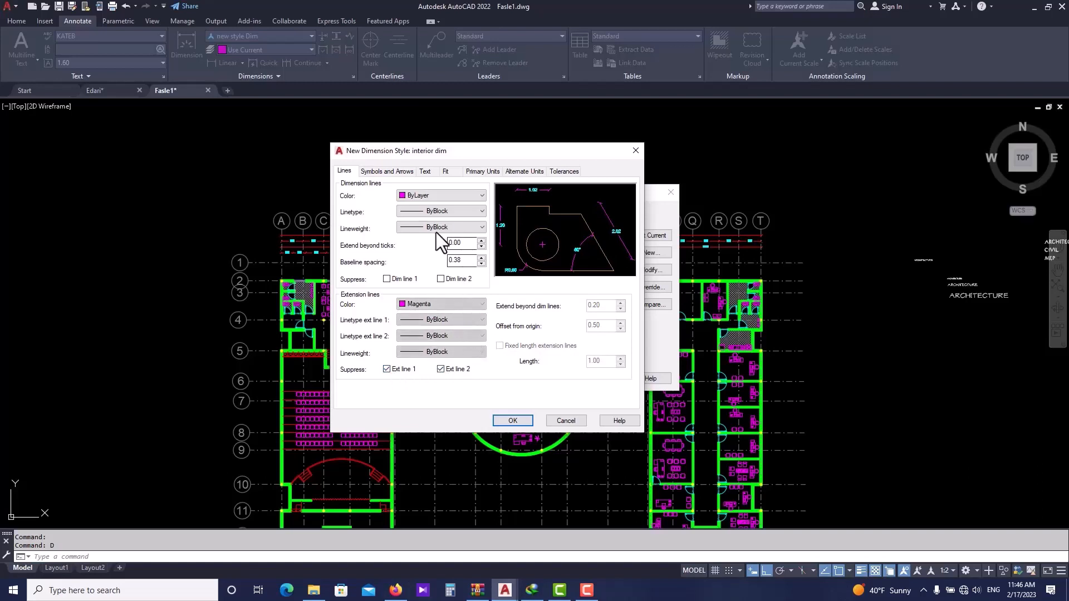
- Set the interior dim style's arrowheads to Dot
{"action": "left_click", "coordinate": [388, 172]}
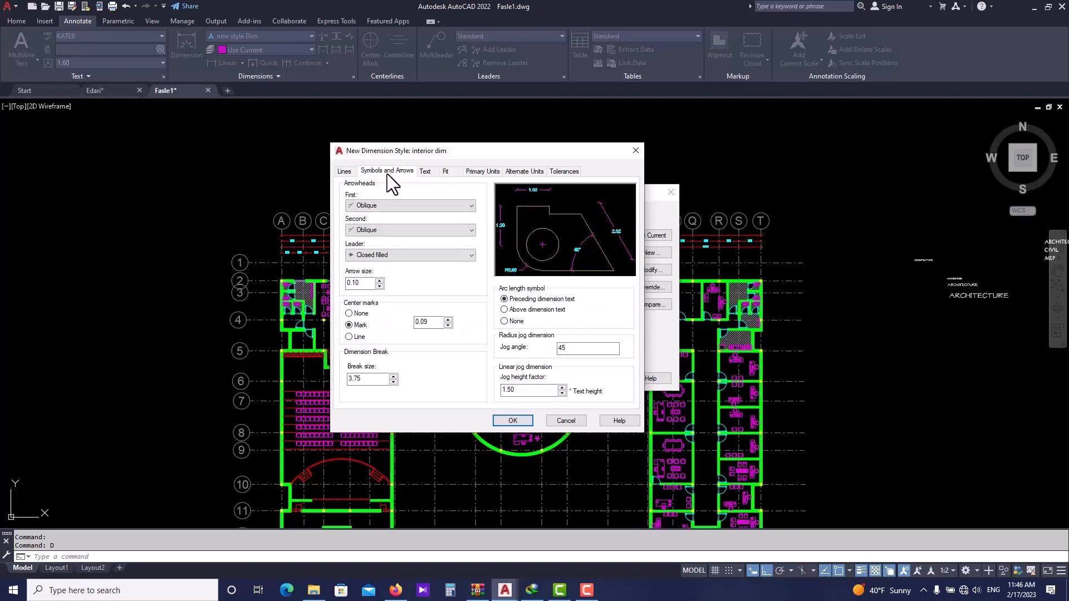
{"action": "left_click", "coordinate": [372, 208]}
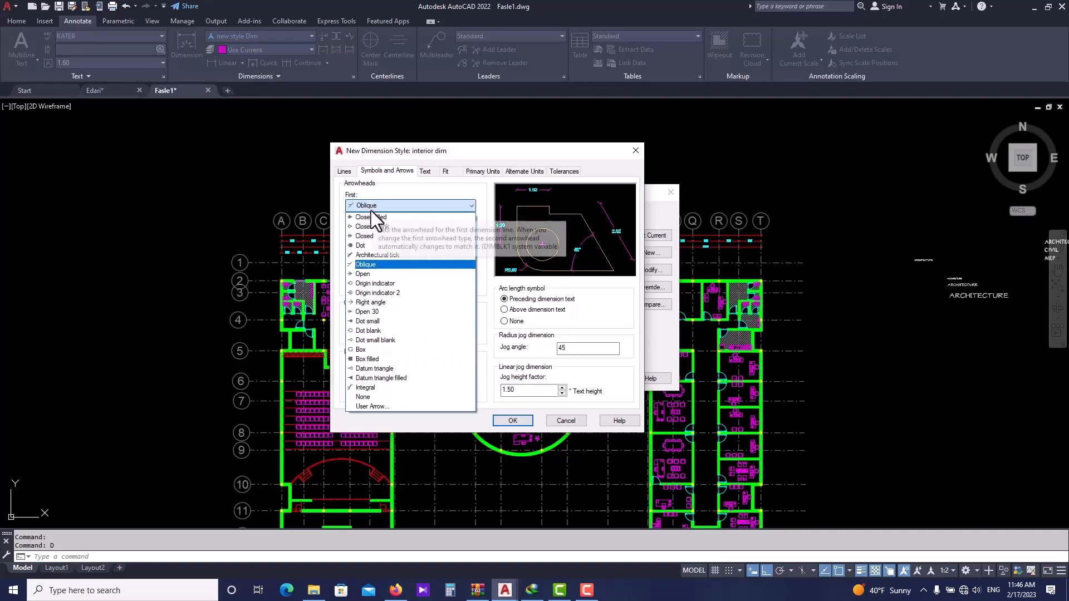
{"action": "left_click", "coordinate": [360, 246]}
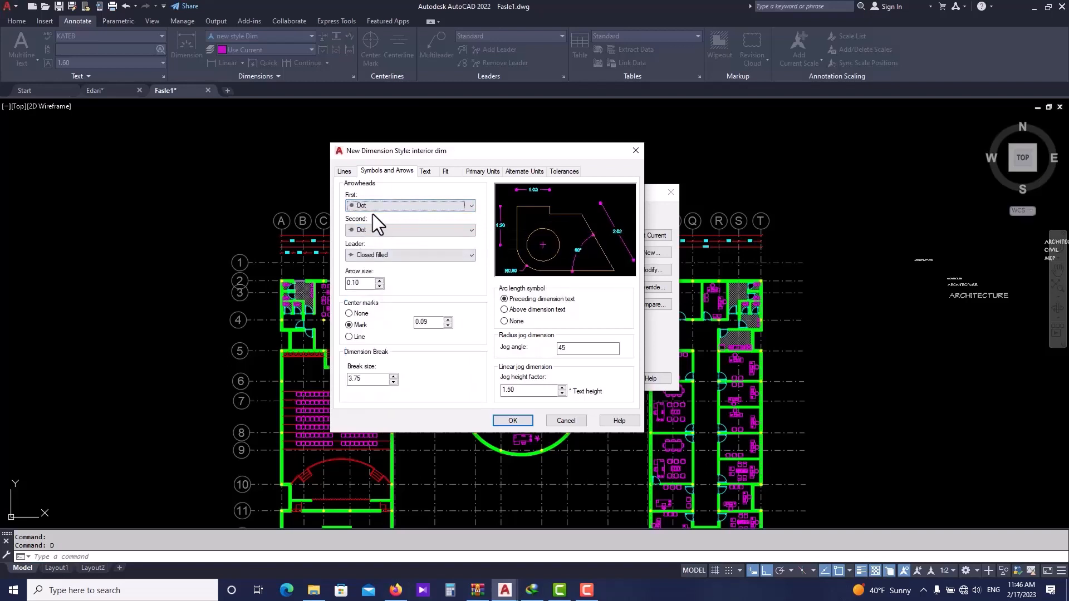
- Review the text, fit and units settings, then save the interior dim style and close the Dimension Style Manager
{"action": "left_click", "coordinate": [424, 171]}
{"action": "left_click", "coordinate": [430, 219]}
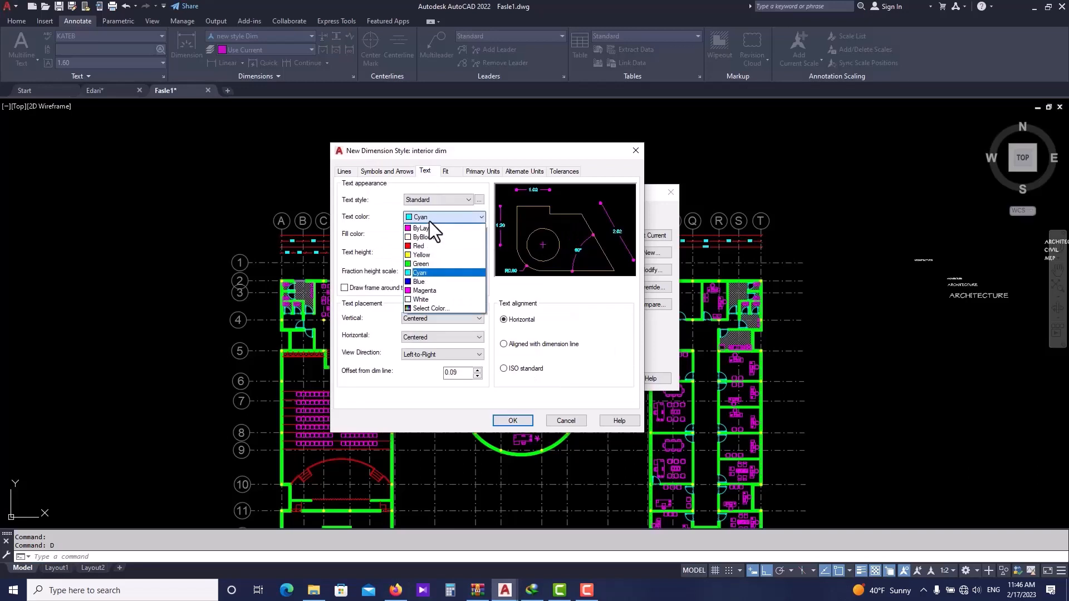
{"action": "left_click", "coordinate": [449, 168]}
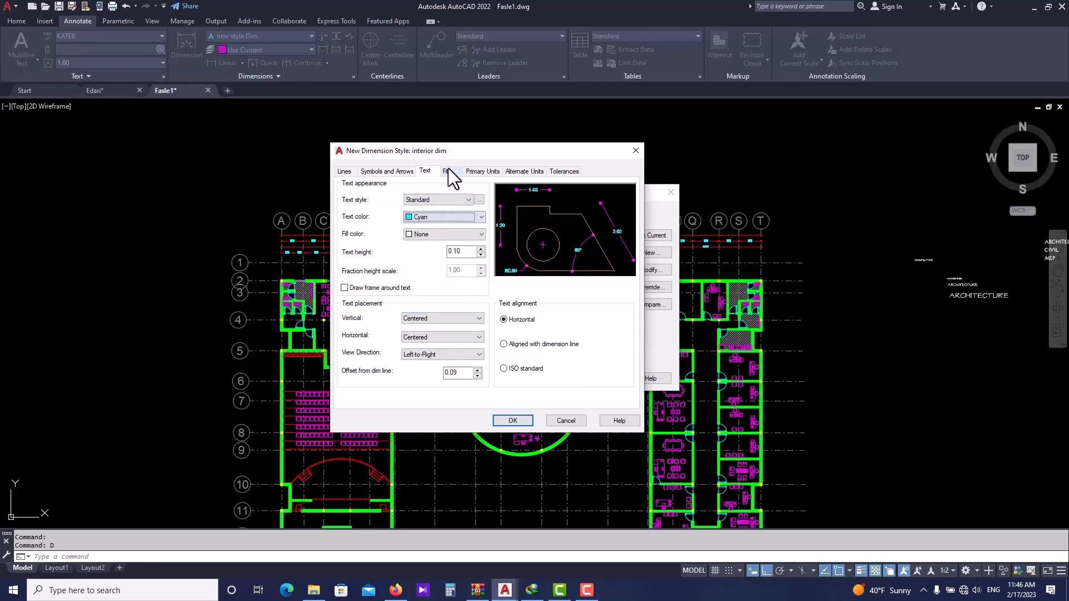
{"action": "left_click", "coordinate": [448, 172]}
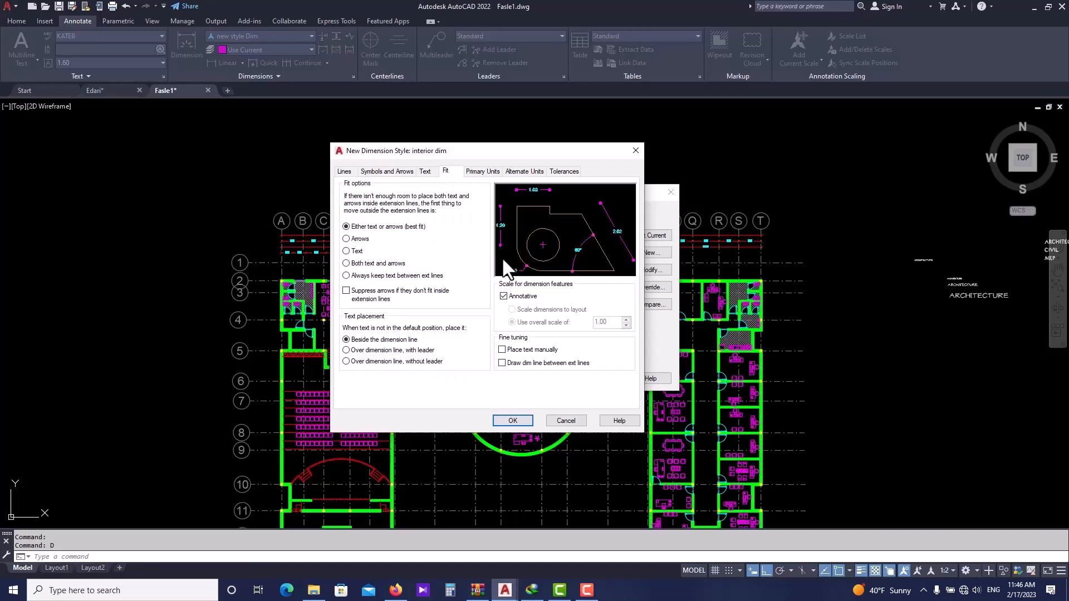
{"action": "left_click", "coordinate": [488, 171]}
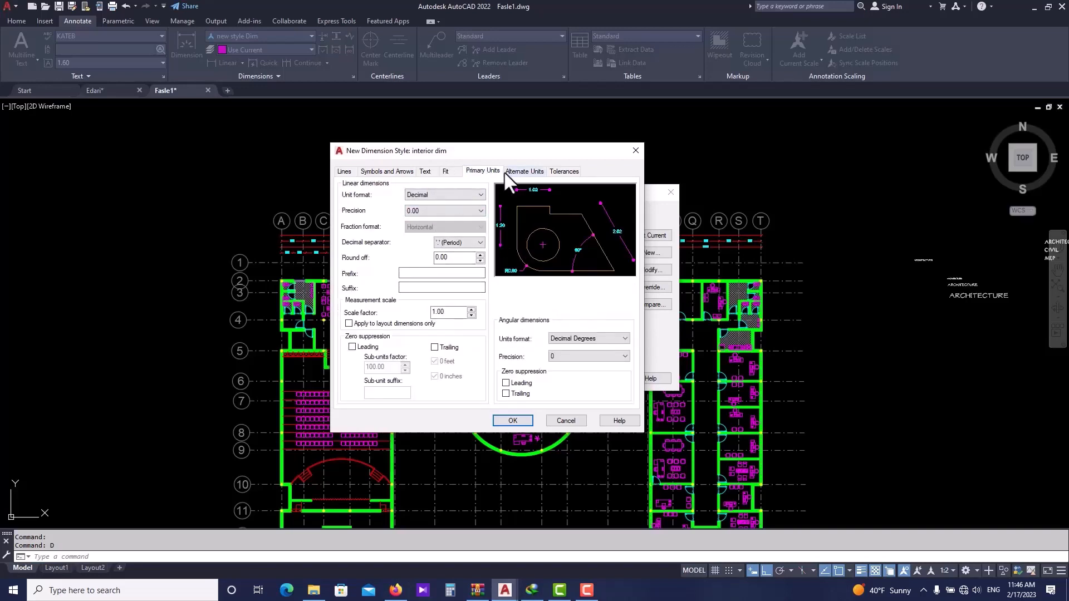
{"action": "left_click", "coordinate": [393, 171]}
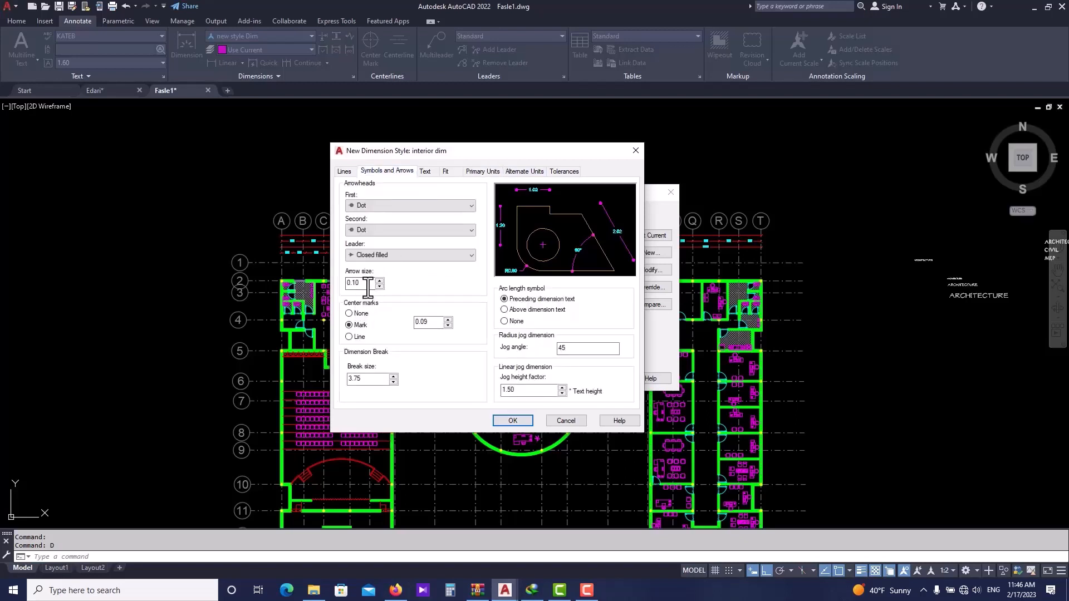
{"action": "left_click_drag", "start_coordinate": [369, 287], "coordinate": [324, 285]}
{"action": "key", "text": "Return"}
{"action": "left_click", "coordinate": [513, 421]}
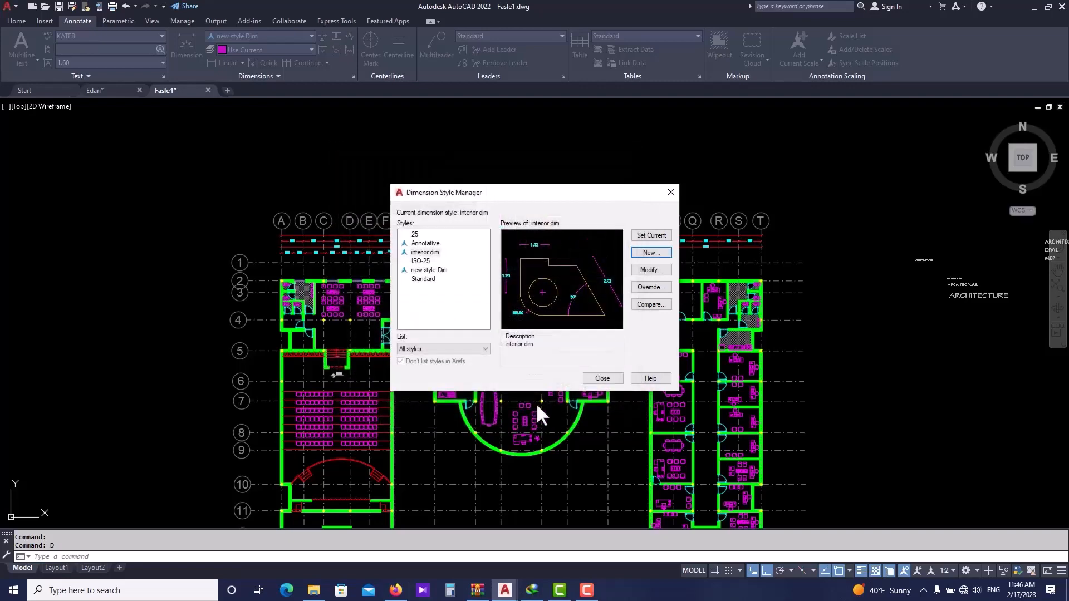
{"action": "left_click", "coordinate": [606, 379]}
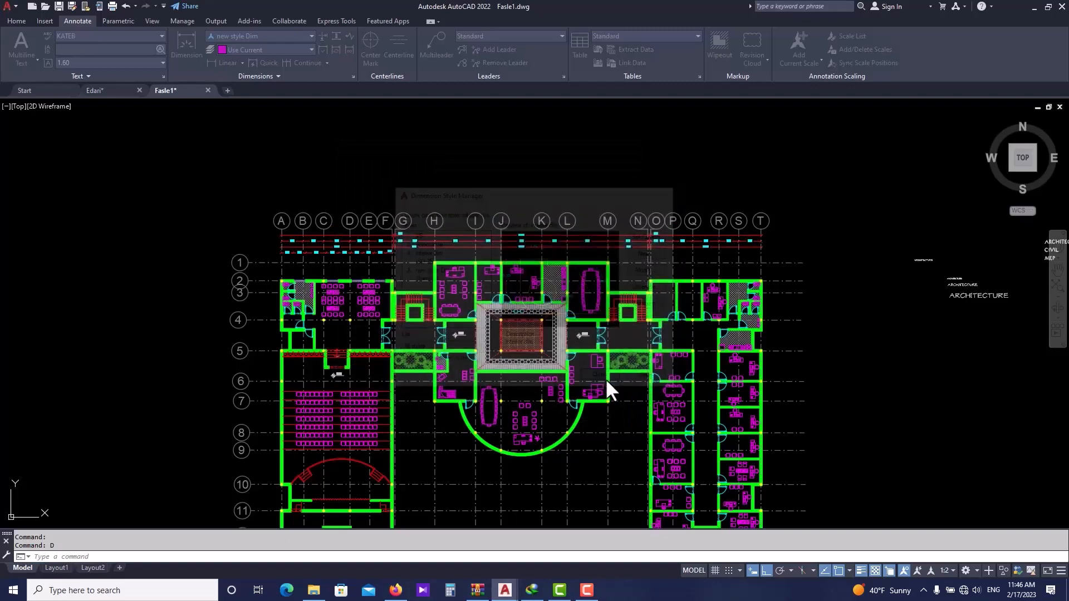
- Turn off the Furniture layer with the LAYOFF command by picking a furniture object in the plan
{"action": "middle_click_drag", "start_coordinate": [464, 314], "coordinate": [418, 262]}
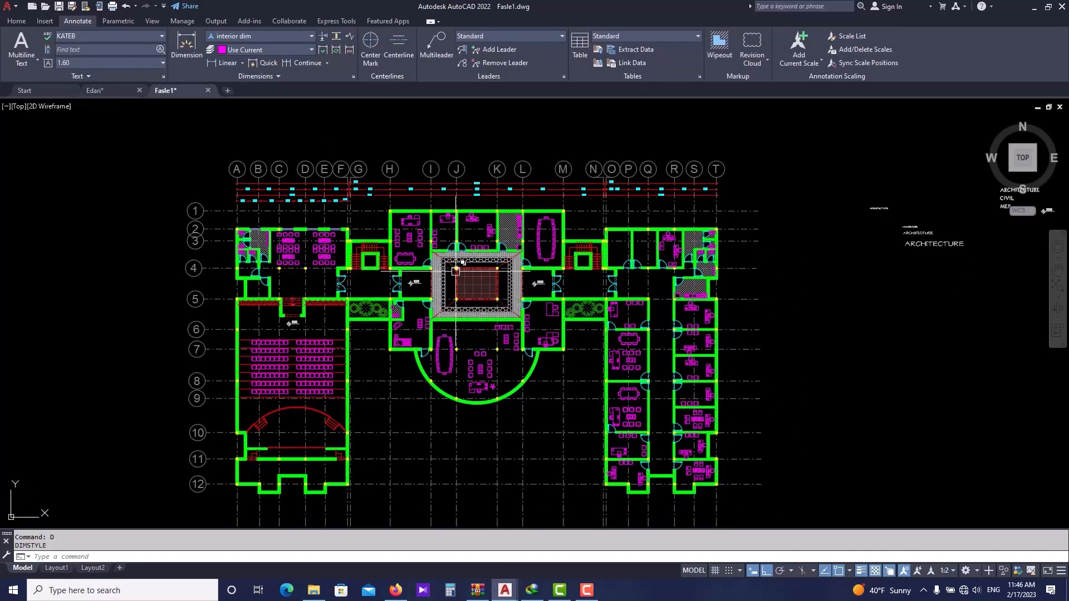
{"action": "scroll", "coordinate": [455, 272], "scroll_direction": "down", "scroll_amount": 2}
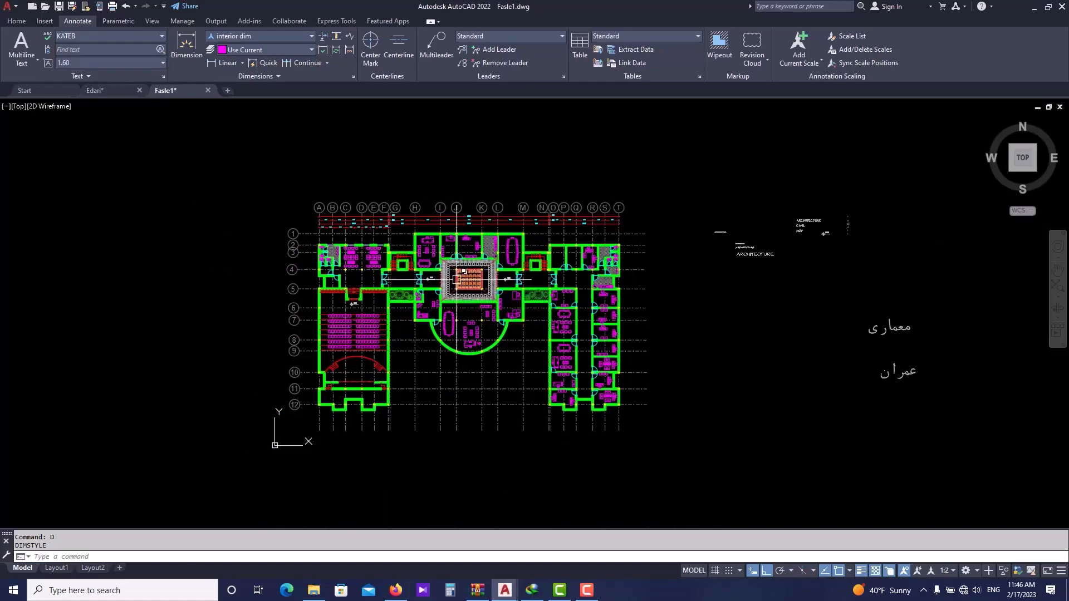
{"action": "scroll", "coordinate": [387, 287], "scroll_direction": "up", "scroll_amount": 1}
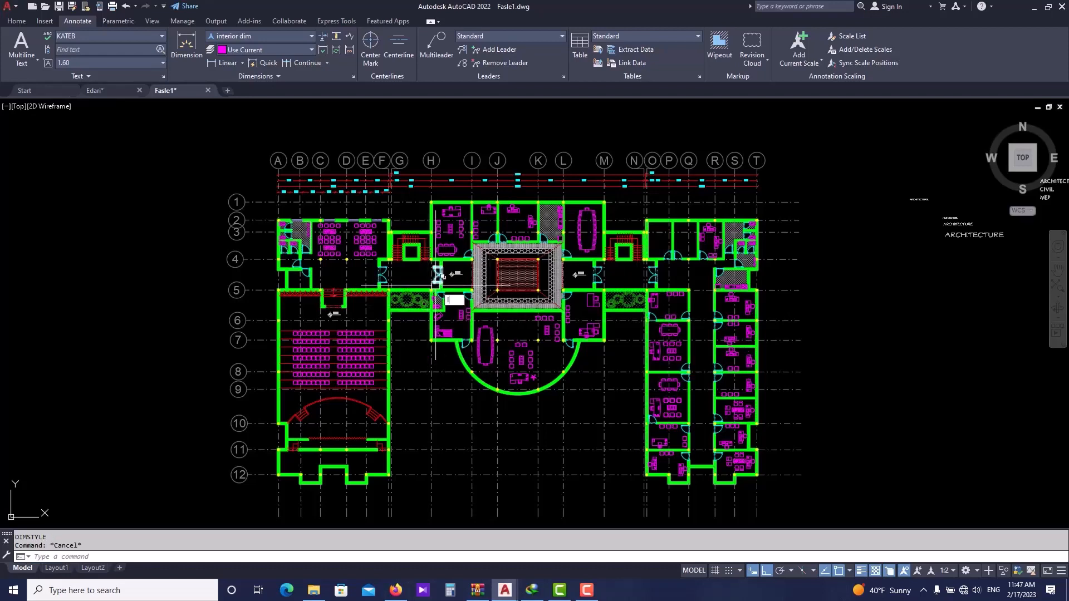
{"action": "type", "text": "LA"}
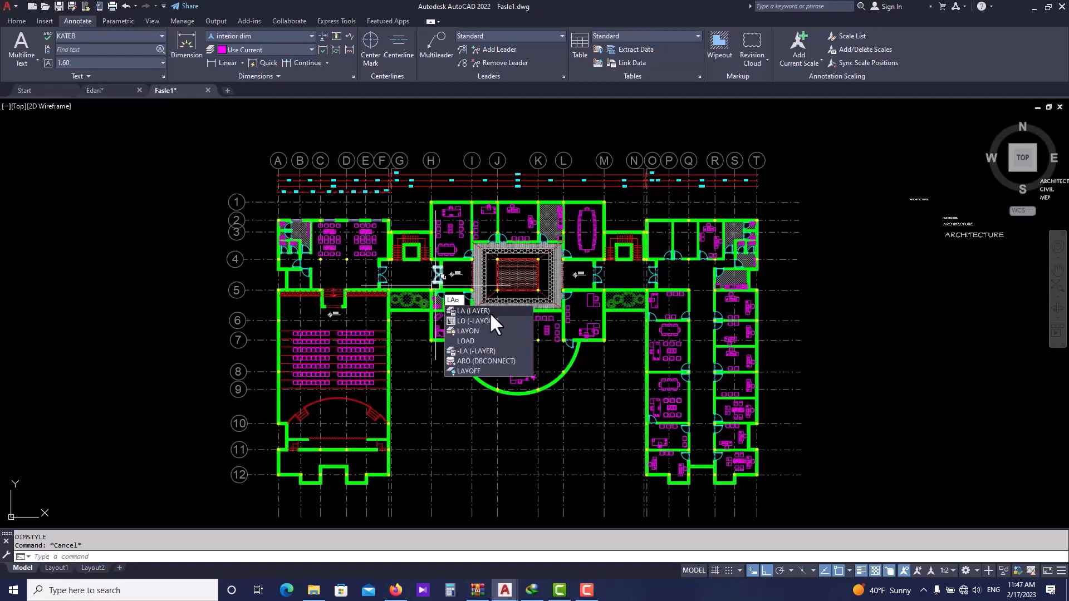
{"action": "type", "text": "o"}
{"action": "key", "text": "BackSpace"}
{"action": "type", "text": "YO"}
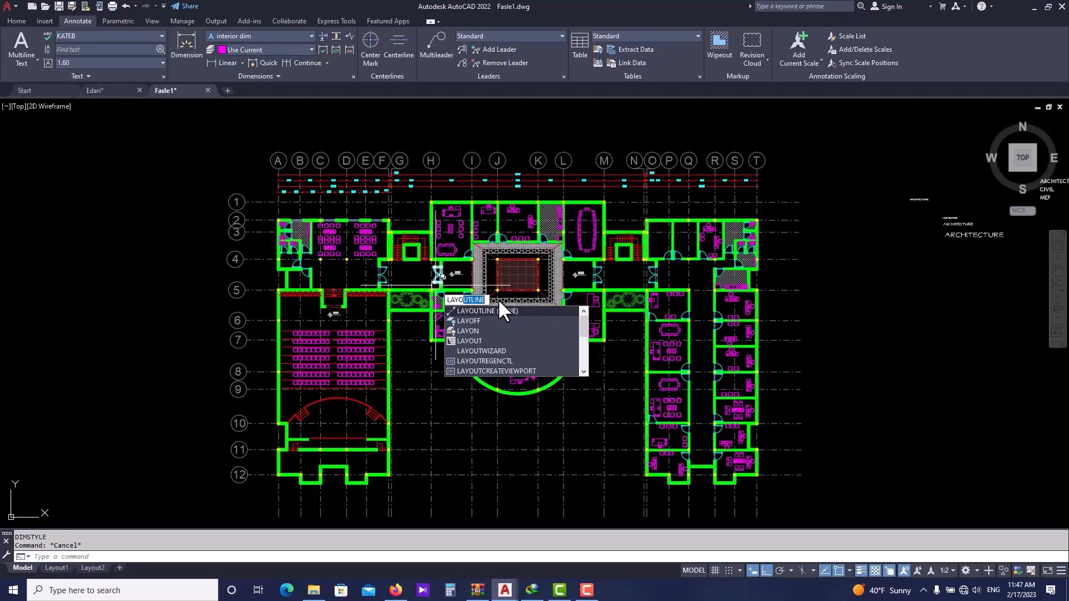
{"action": "type", "text": "FF"}
{"action": "key", "text": "Return"}
{"action": "scroll", "coordinate": [456, 316], "scroll_direction": "up", "scroll_amount": 3}
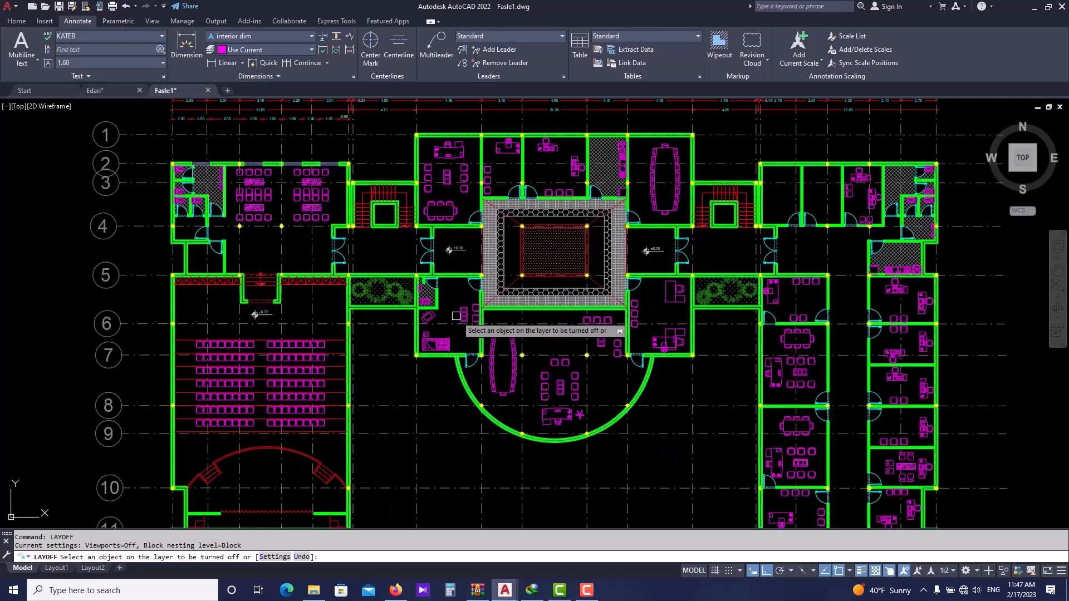
{"action": "left_click", "coordinate": [457, 316]}
{"action": "scroll", "coordinate": [496, 262], "scroll_direction": "up", "scroll_amount": 4}
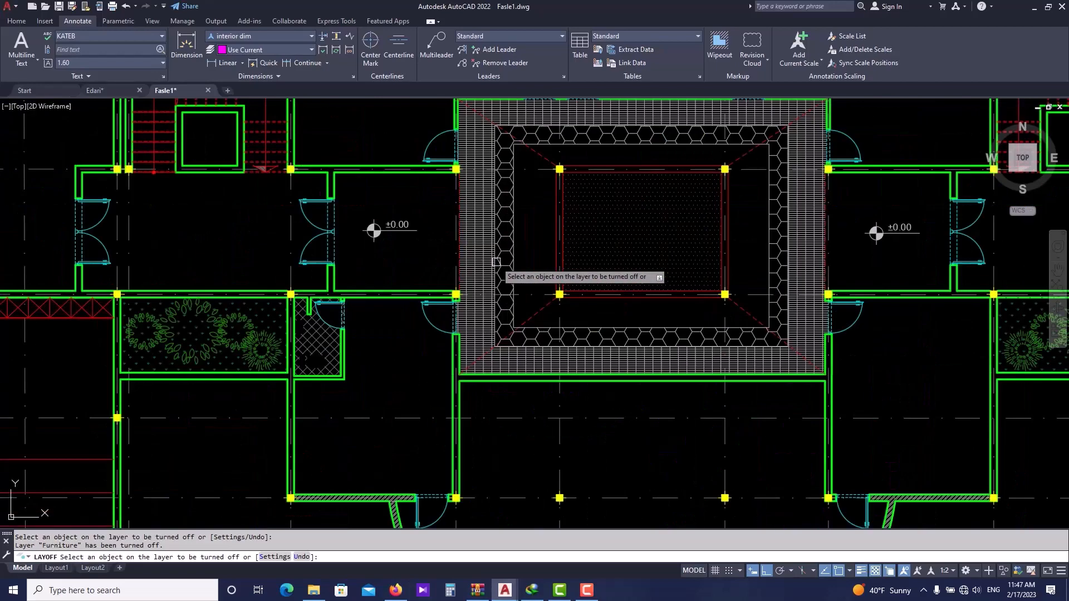
- Turn off the Plant and hatch layers by picking a planting symbol and a hatch pattern, then end LAYOFF
{"action": "scroll", "coordinate": [429, 279], "scroll_direction": "down", "scroll_amount": 2}
{"action": "scroll", "coordinate": [411, 259], "scroll_direction": "up", "scroll_amount": 4}
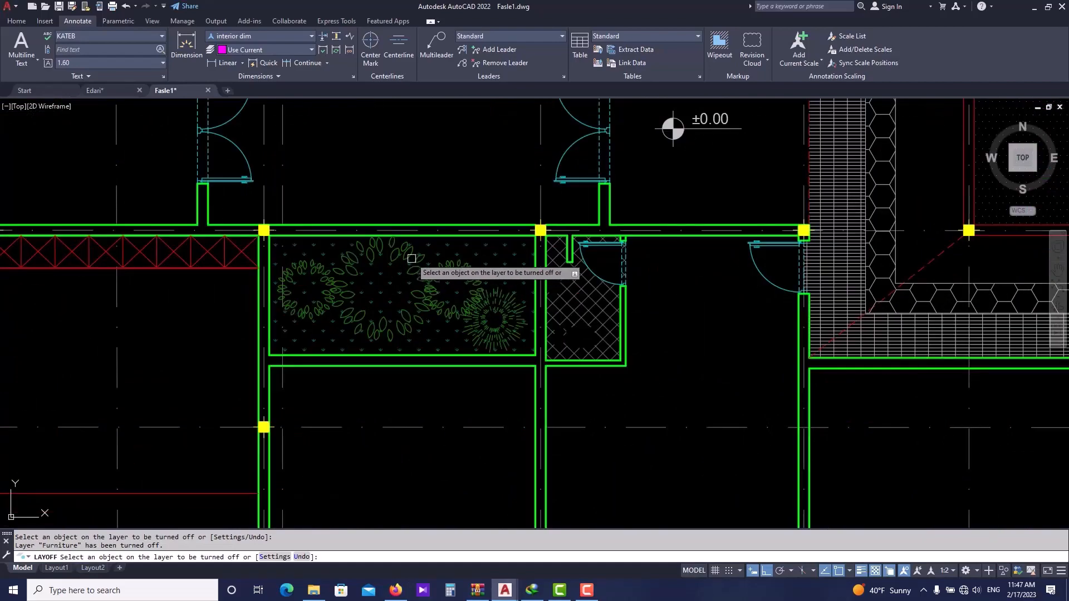
{"action": "left_click", "coordinate": [415, 260]}
{"action": "left_click", "coordinate": [470, 299]}
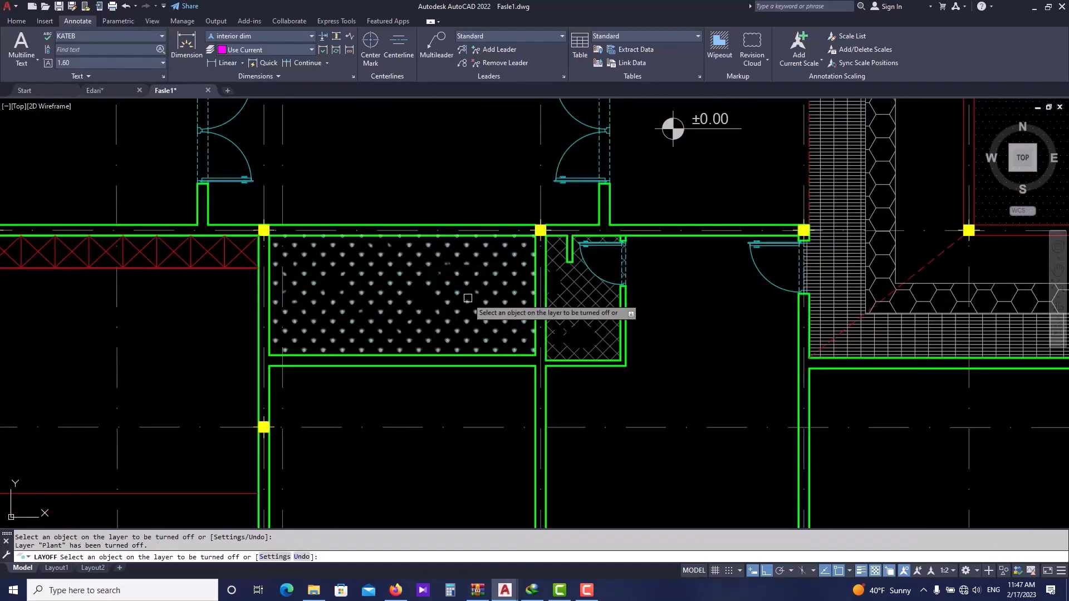
{"action": "scroll", "coordinate": [446, 290], "scroll_direction": "down", "scroll_amount": 4}
{"action": "scroll", "coordinate": [251, 186], "scroll_direction": "up", "scroll_amount": 3}
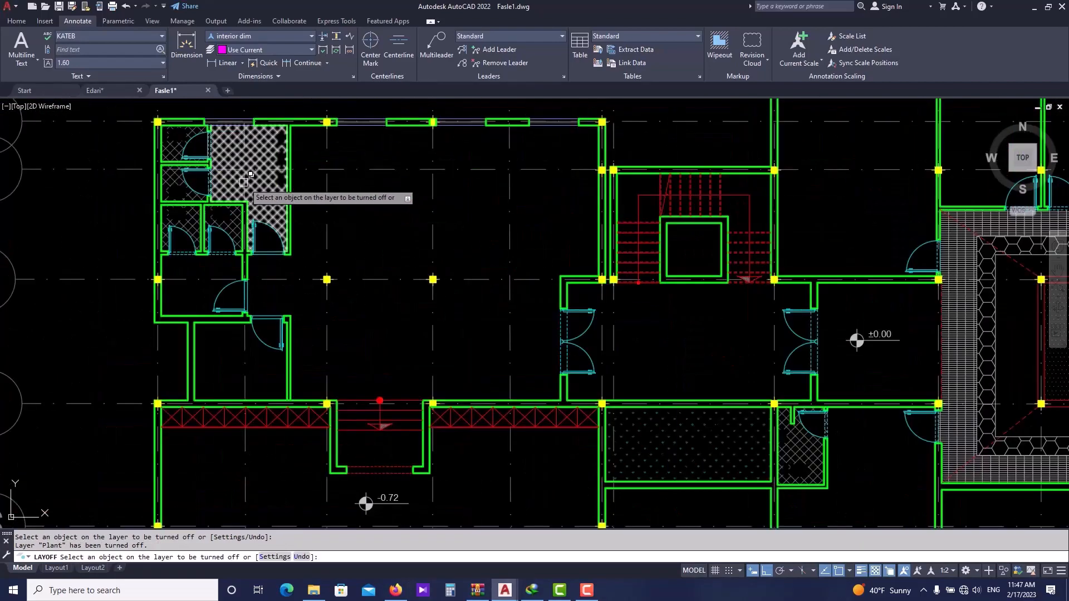
{"action": "left_click", "coordinate": [267, 154]}
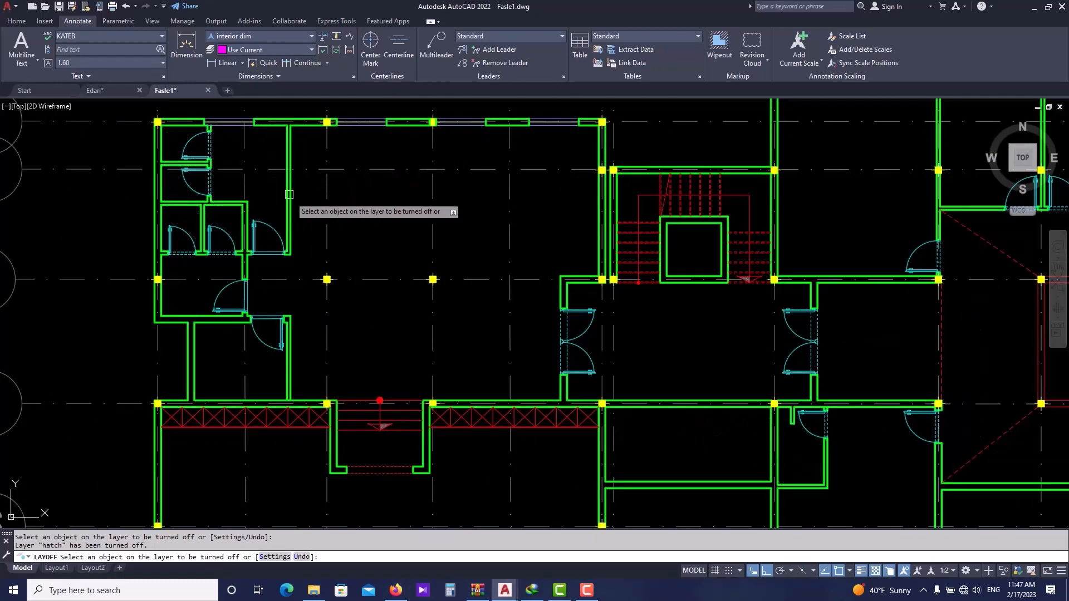
{"action": "scroll", "coordinate": [506, 298], "scroll_direction": "down", "scroll_amount": 6}
{"action": "mouse_move", "coordinate": [490, 250]}
{"action": "middle_mouse_down"}
{"action": "mouse_move", "coordinate": [560, 299]}
{"action": "mouse_move", "coordinate": [537, 332]}
{"action": "middle_mouse_up"}
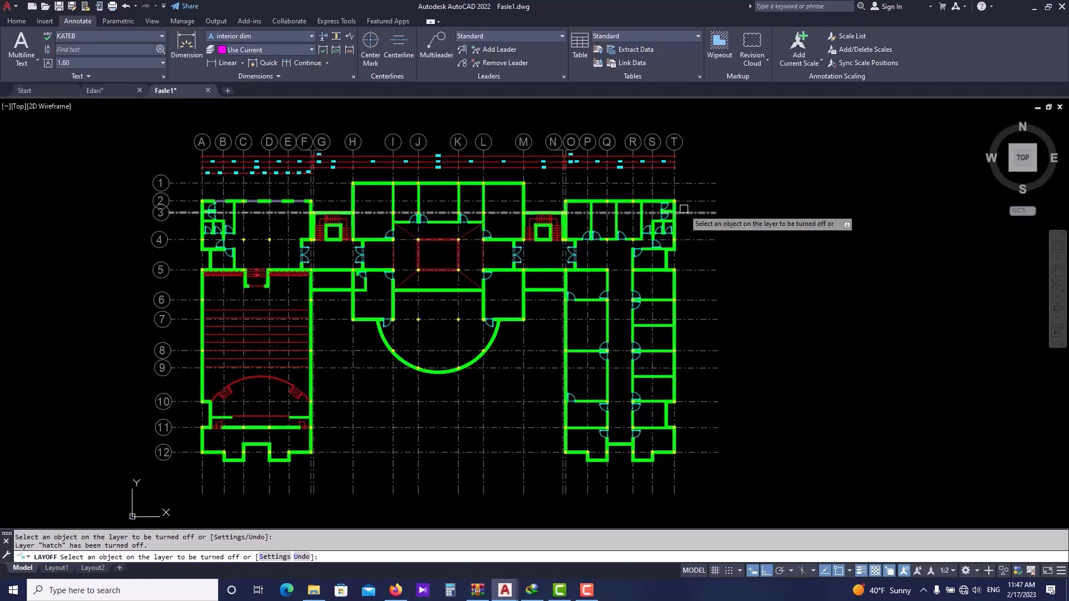
{"action": "scroll", "coordinate": [467, 312], "scroll_direction": "up", "scroll_amount": 4}
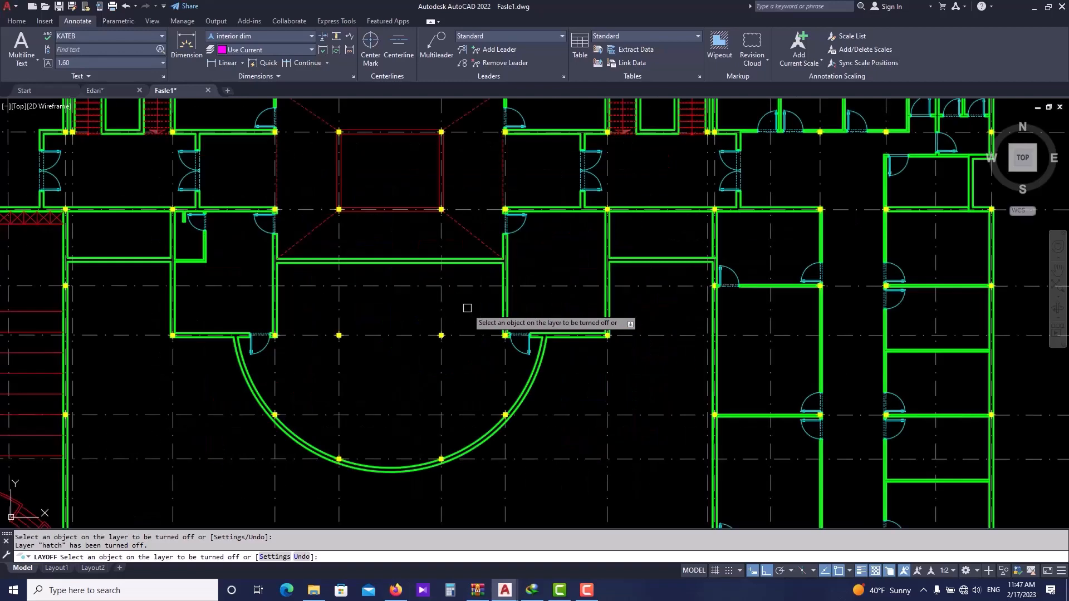
{"action": "scroll", "coordinate": [560, 303], "scroll_direction": "down", "scroll_amount": 4}
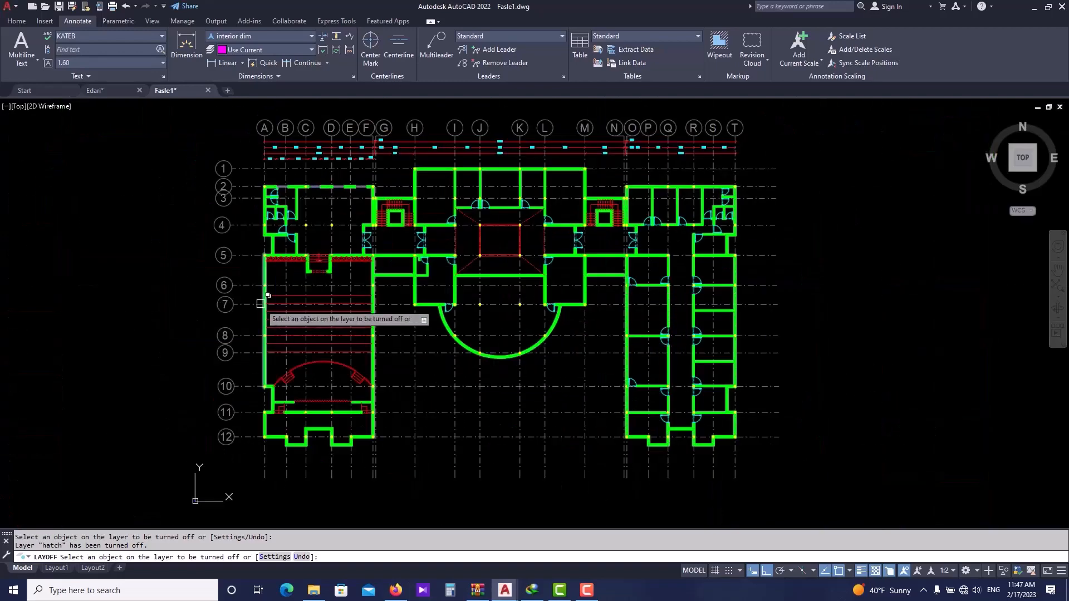
{"action": "key", "text": "Return"}
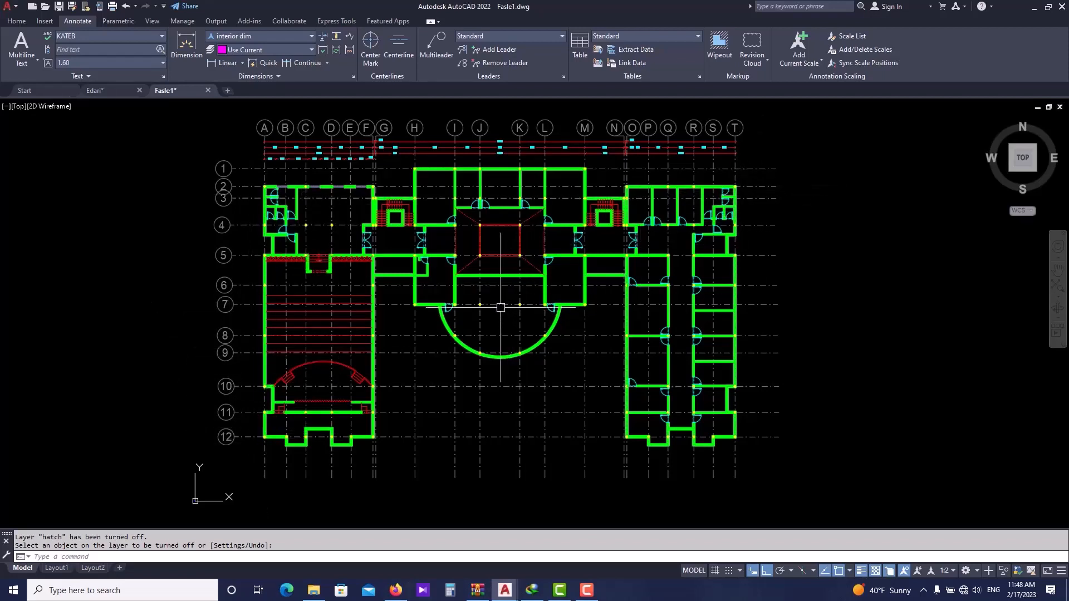
{"action": "scroll", "coordinate": [521, 305], "scroll_direction": "down", "scroll_amount": 2}
{"action": "left_click", "coordinate": [725, 175]}
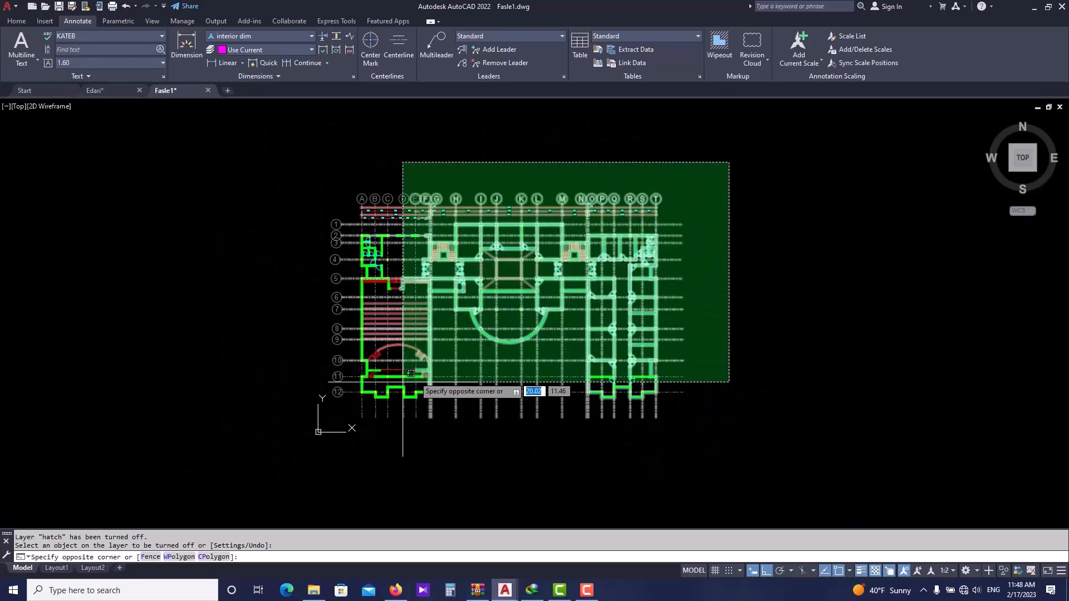
{"action": "left_click", "coordinate": [291, 437]}
{"action": "key", "text": "Escape"}
{"action": "key", "text": "Escape"}
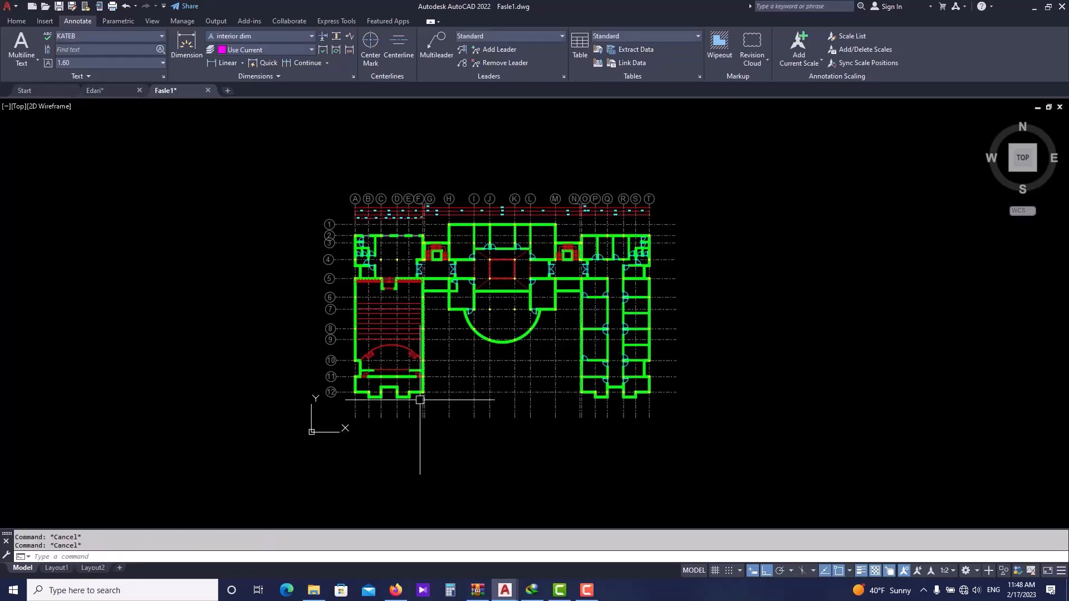
- Copy the whole floor plan to a position directly below the original
{"action": "left_click", "coordinate": [725, 172]}
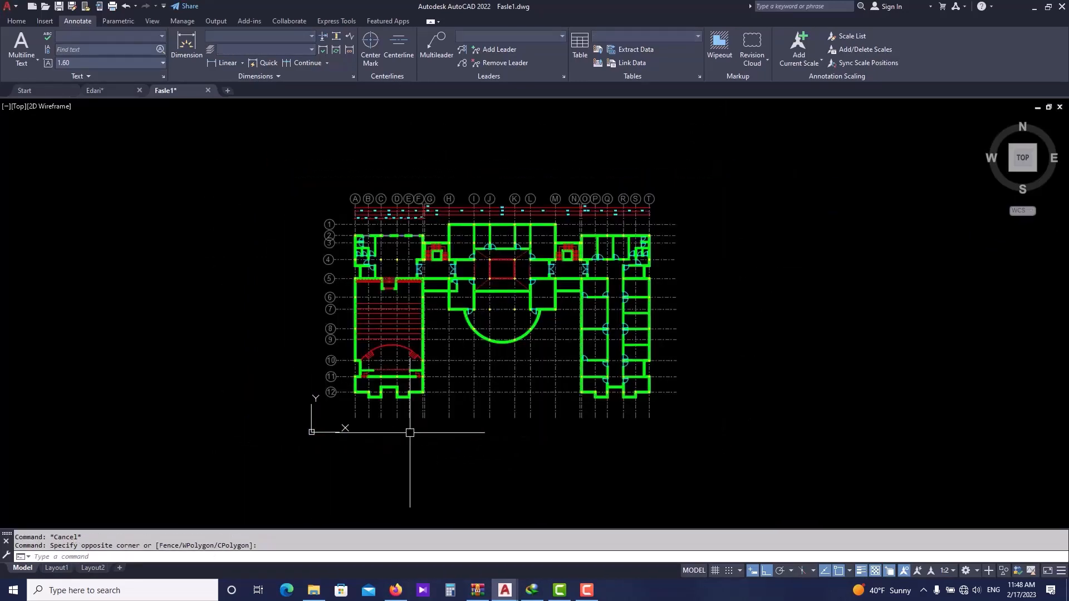
{"action": "type", "text": "o"}
{"action": "key", "text": "Return"}
{"action": "left_click", "coordinate": [477, 395]}
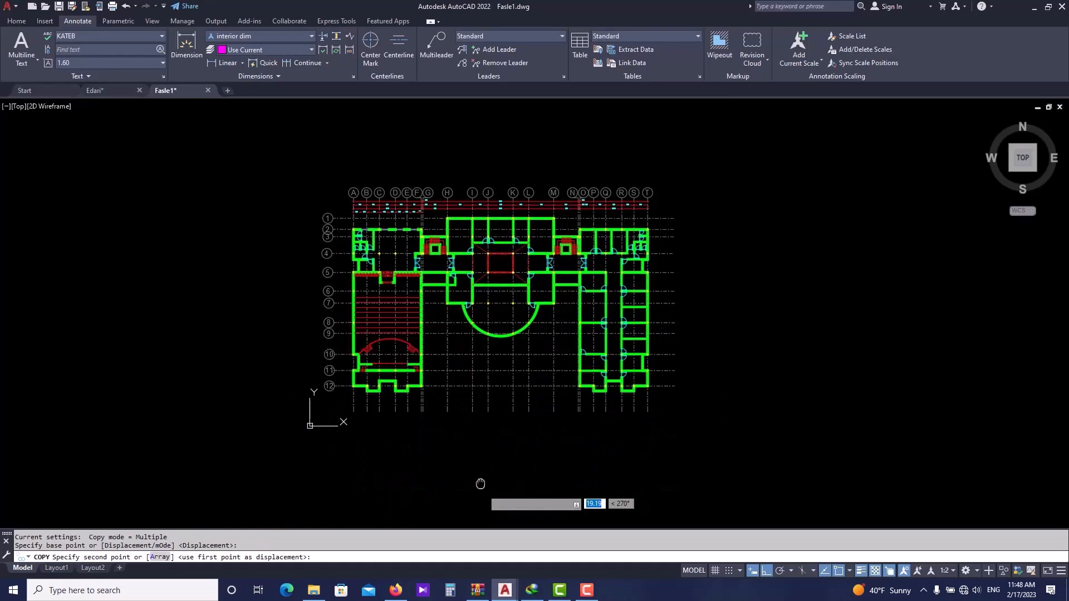
{"action": "scroll", "coordinate": [448, 289], "scroll_direction": "down", "scroll_amount": 3}
{"action": "left_click", "coordinate": [450, 415]}
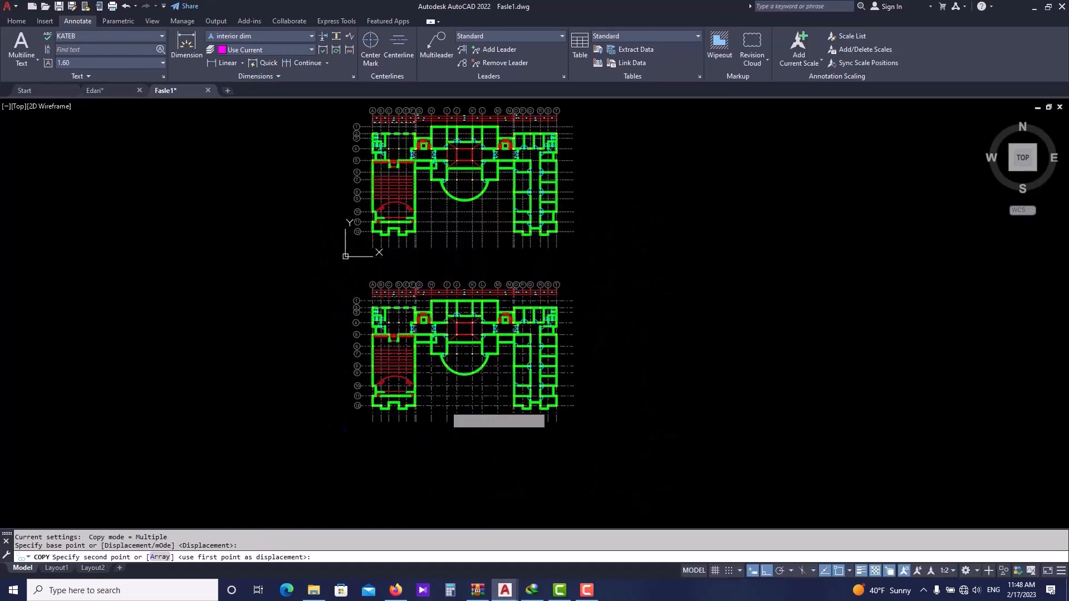
{"action": "key", "text": "Escape"}
- Delete a small stray object lying beside the plan
{"action": "scroll", "coordinate": [359, 430], "scroll_direction": "up", "scroll_amount": 12}
{"action": "left_click", "coordinate": [327, 383]}
{"action": "left_click", "coordinate": [249, 413]}
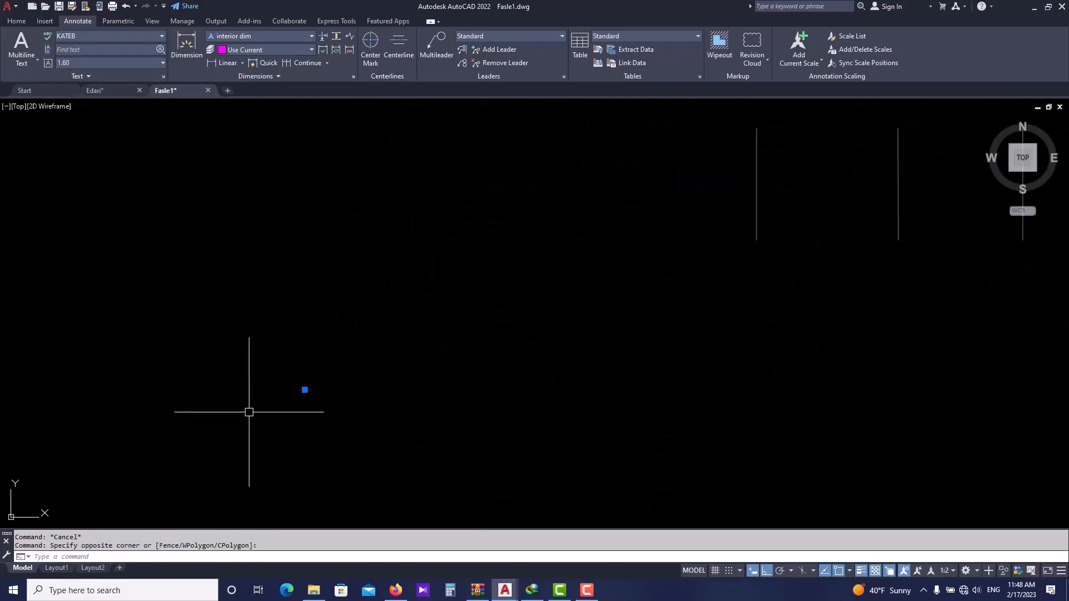
{"action": "key", "text": "Delete"}
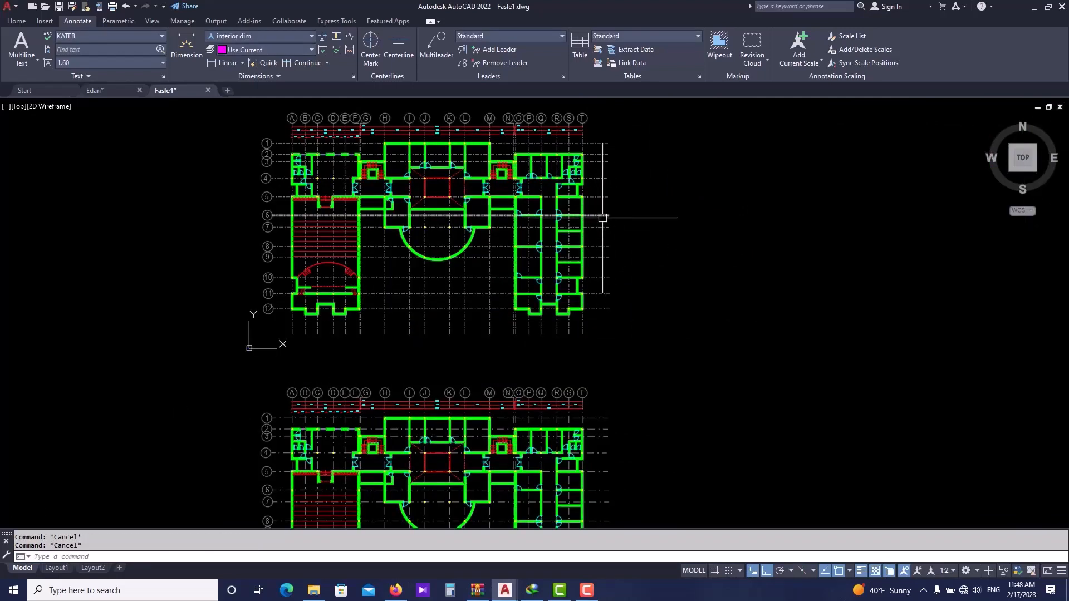
- Turn all layers back on with the LAYON command
{"action": "type", "text": "LA"}
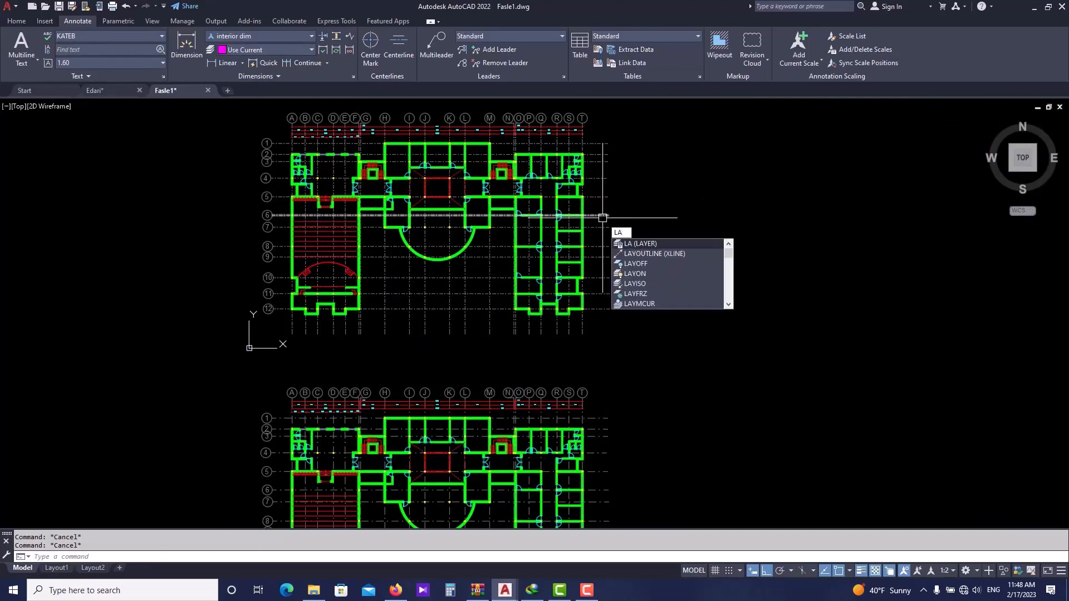
{"action": "type", "text": "YOUTLINE"}
{"action": "left_click", "coordinate": [647, 272]}
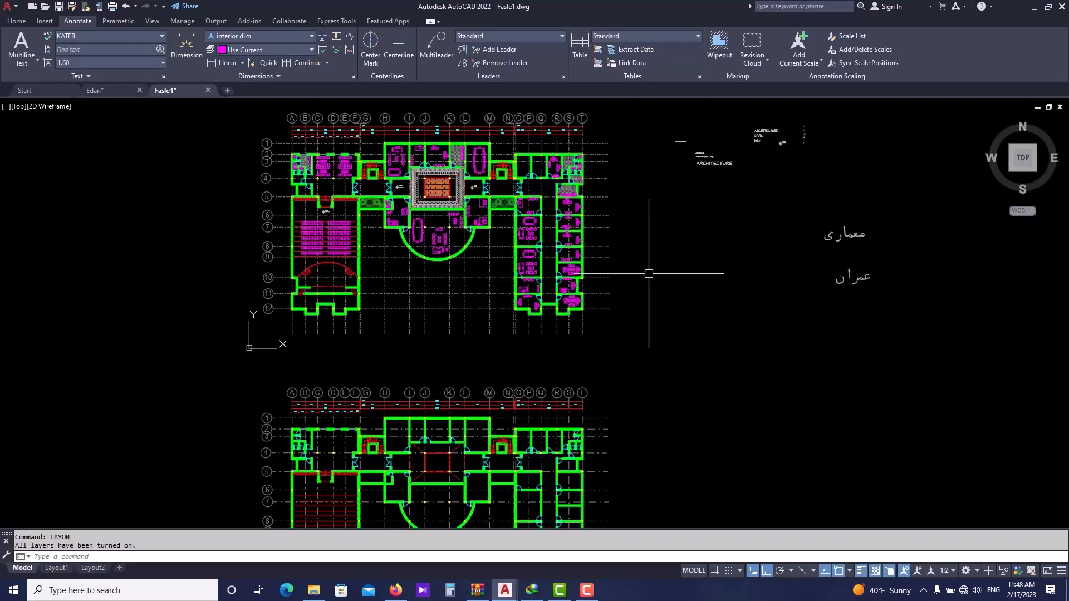
{"action": "key", "text": "Escape"}
{"action": "mouse_move", "coordinate": [414, 318]}
{"action": "middle_mouse_down"}
{"action": "mouse_move", "coordinate": [395, 243]}
{"action": "mouse_move", "coordinate": [382, 331]}
{"action": "middle_mouse_up"}
{"action": "middle_click_drag", "start_coordinate": [476, 339], "coordinate": [458, 238]}
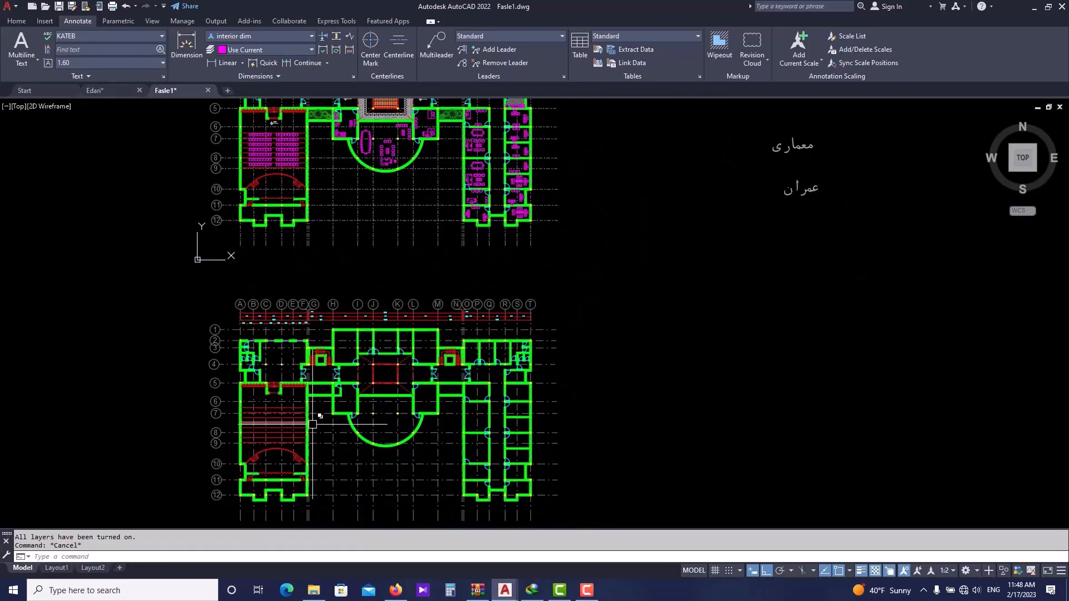
- Dimension the thickness of the left exterior wall beside the top-left rooms with a linear dimension
{"action": "scroll", "coordinate": [312, 424], "scroll_direction": "up", "scroll_amount": 2}
{"action": "scroll", "coordinate": [325, 429], "scroll_direction": "down", "scroll_amount": 2}
{"action": "scroll", "coordinate": [234, 359], "scroll_direction": "up", "scroll_amount": 4}
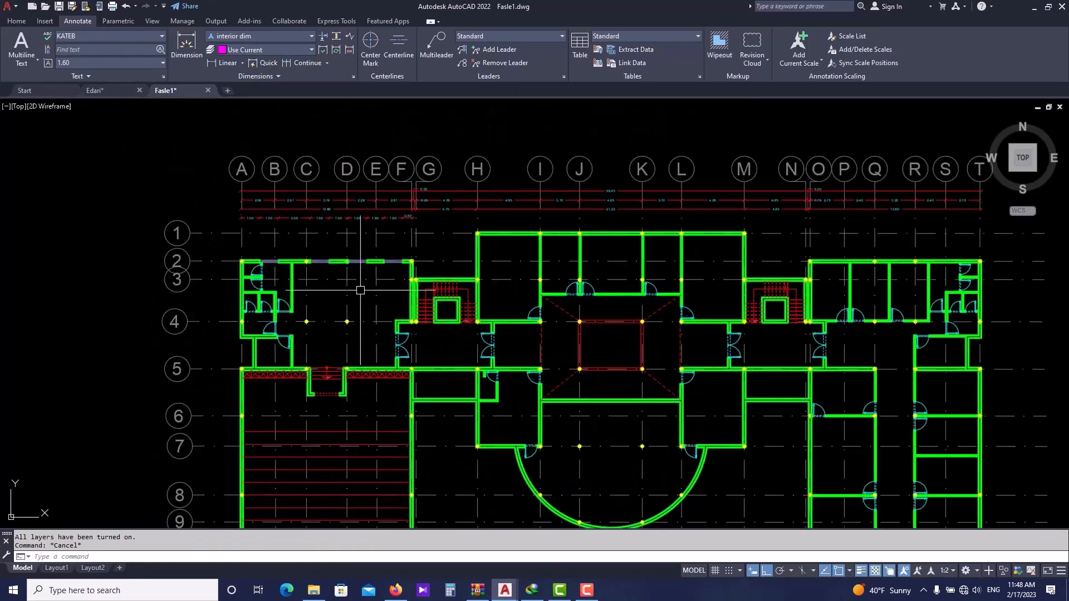
{"action": "scroll", "coordinate": [320, 276], "scroll_direction": "up", "scroll_amount": 2}
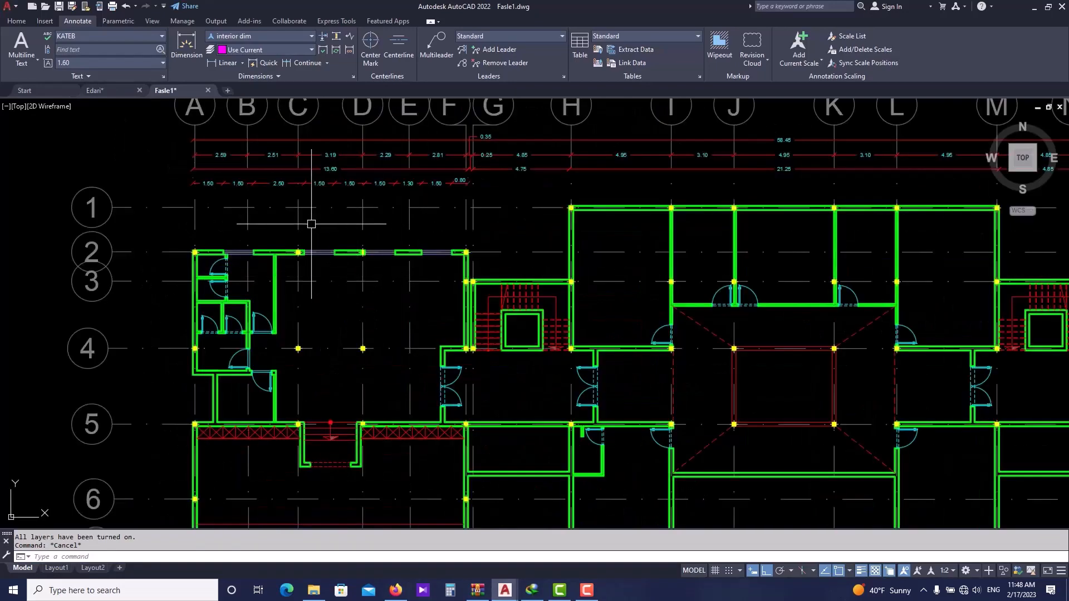
{"action": "left_click", "coordinate": [228, 63]}
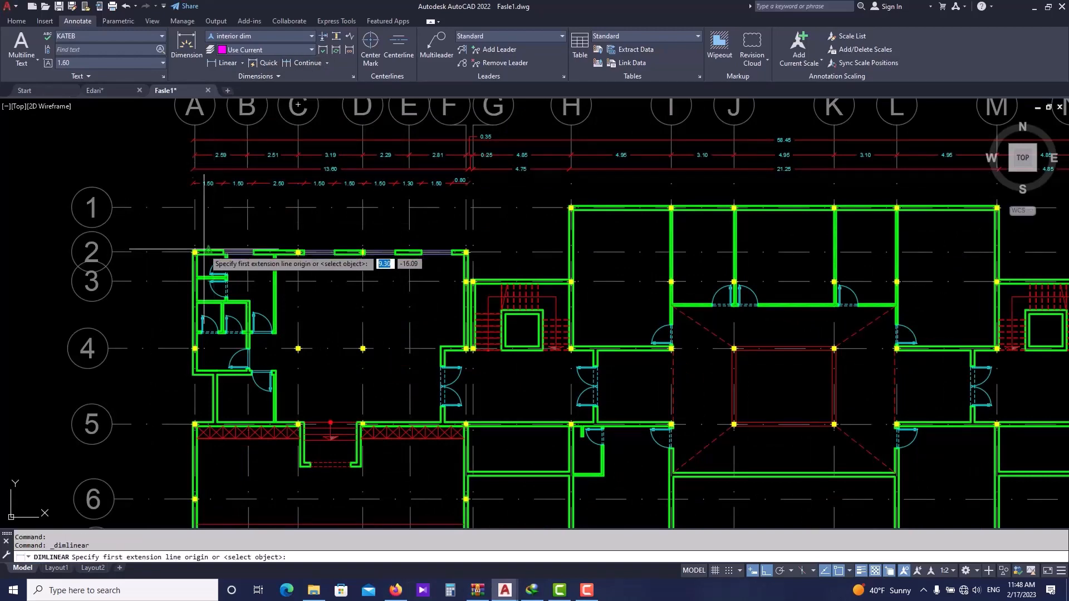
{"action": "scroll", "coordinate": [196, 298], "scroll_direction": "up", "scroll_amount": 4}
{"action": "scroll", "coordinate": [247, 328], "scroll_direction": "down", "scroll_amount": 4}
{"action": "scroll", "coordinate": [247, 329], "scroll_direction": "down", "scroll_amount": 2}
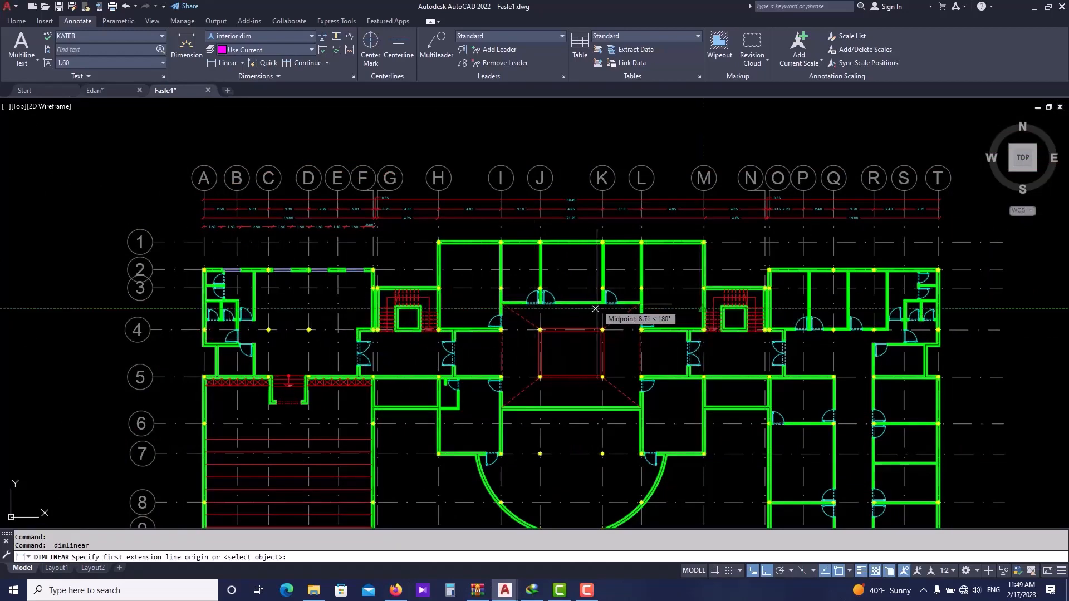
{"action": "scroll", "coordinate": [426, 308], "scroll_direction": "up", "scroll_amount": 2}
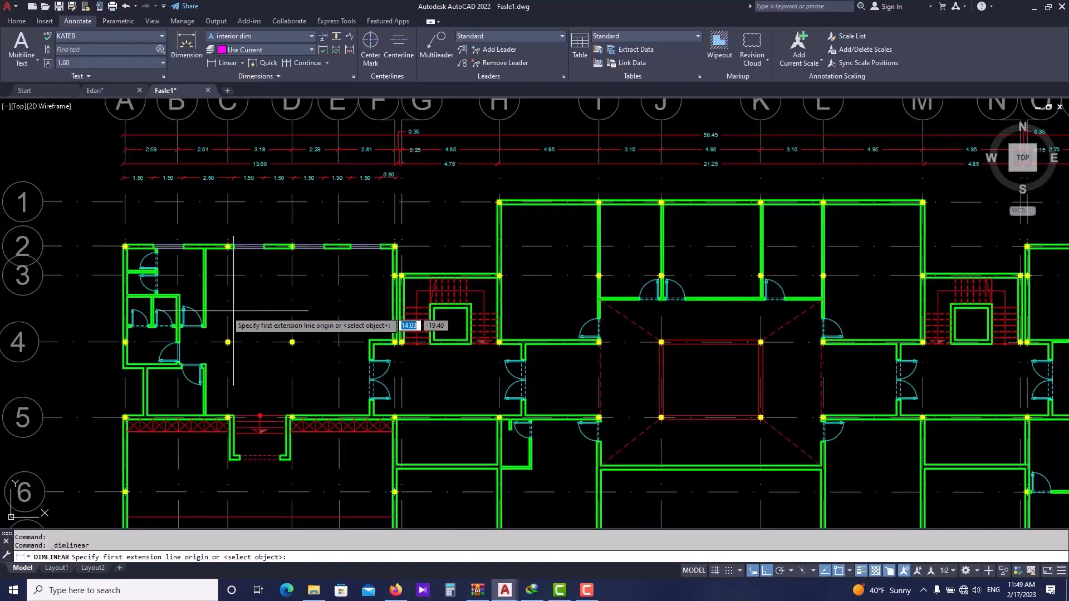
{"action": "scroll", "coordinate": [129, 284], "scroll_direction": "up", "scroll_amount": 2}
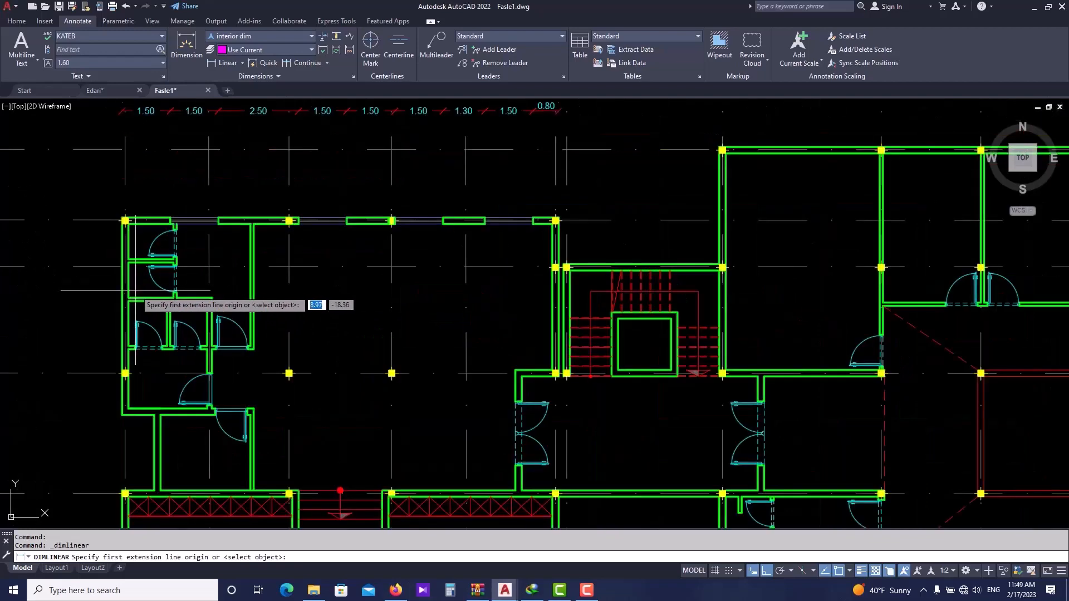
{"action": "scroll", "coordinate": [125, 288], "scroll_direction": "up", "scroll_amount": 3}
{"action": "left_click", "coordinate": [127, 290]}
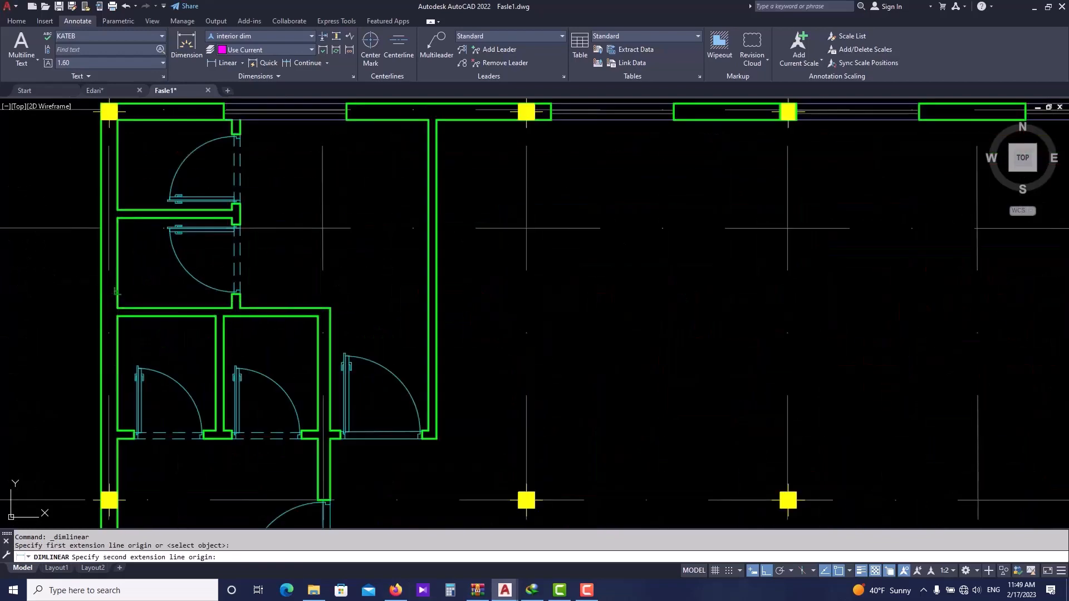
{"action": "left_click", "coordinate": [101, 290]}
{"action": "left_click", "coordinate": [141, 289]}
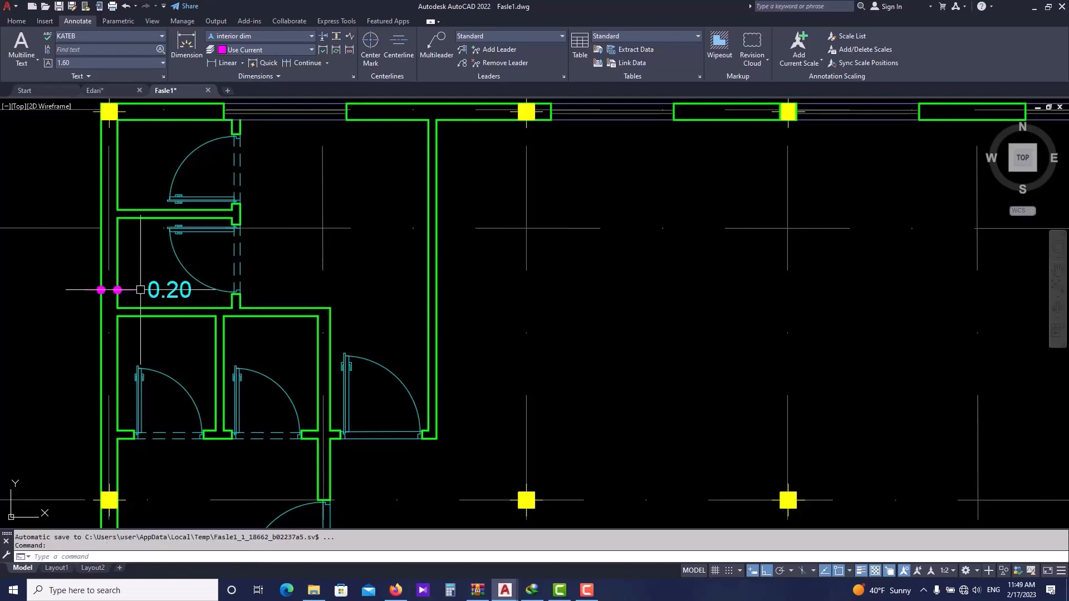
- Erase the wall thickness dimension just drawn
{"action": "scroll", "coordinate": [184, 295], "scroll_direction": "down", "scroll_amount": 4}
{"action": "scroll", "coordinate": [186, 301], "scroll_direction": "up", "scroll_amount": 4}
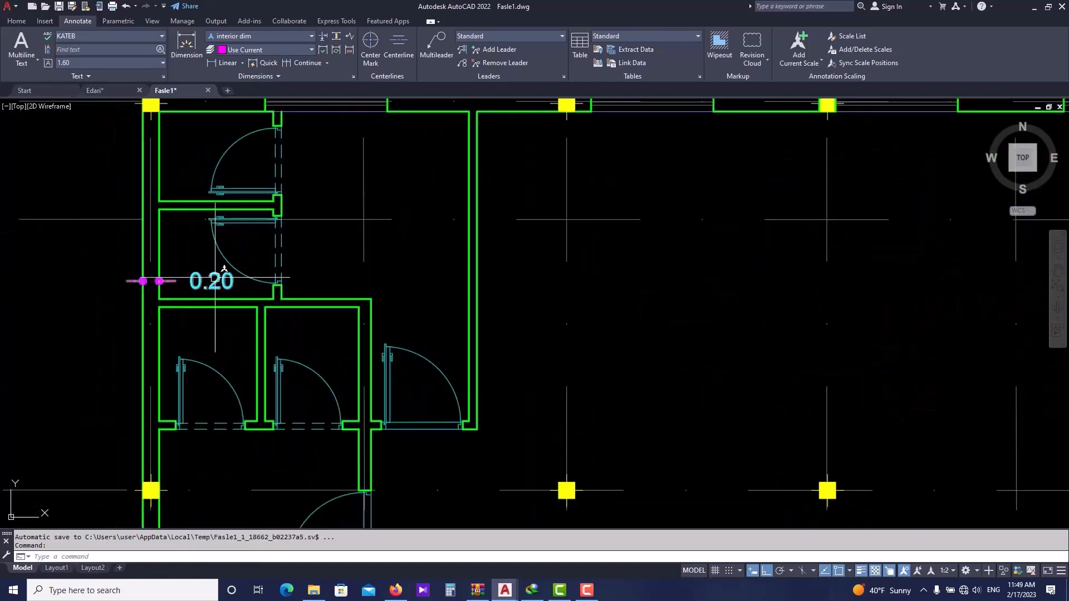
{"action": "scroll", "coordinate": [215, 277], "scroll_direction": "down", "scroll_amount": 2}
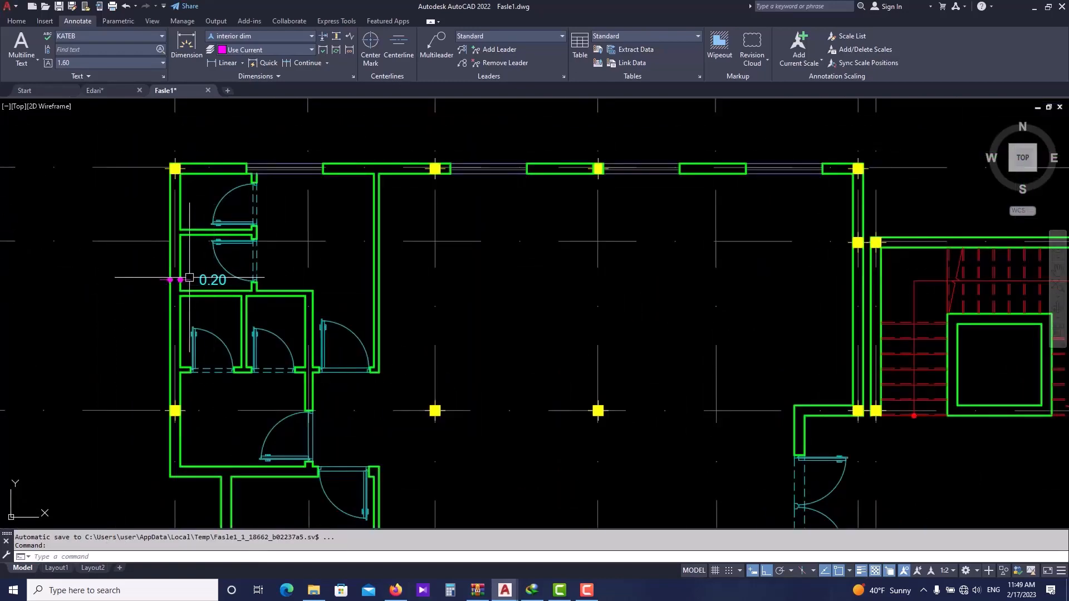
{"action": "scroll", "coordinate": [189, 277], "scroll_direction": "up", "scroll_amount": 3}
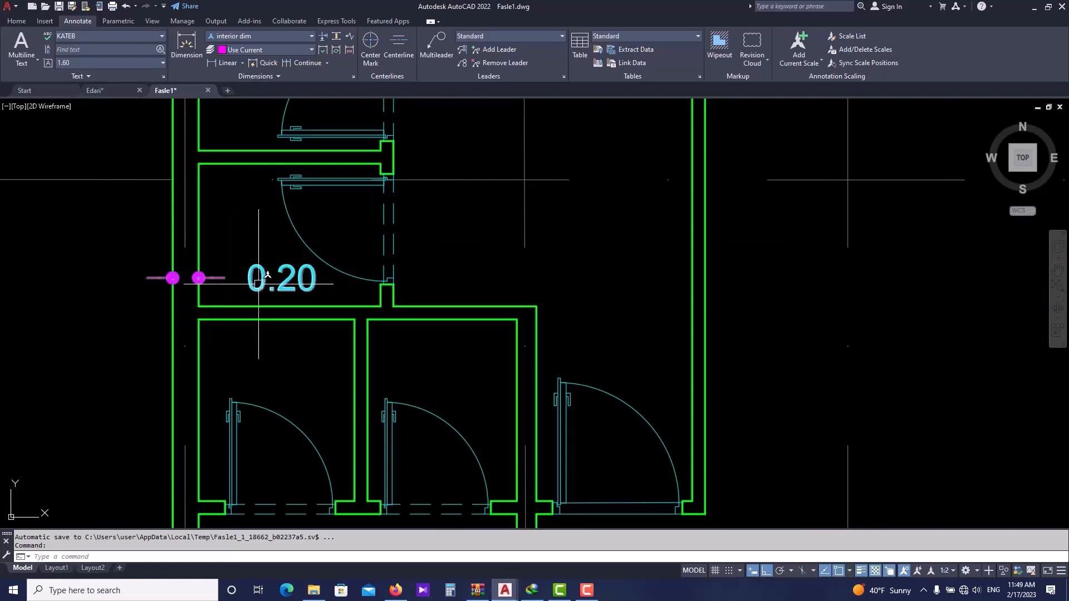
{"action": "type", "text": "E"}
{"action": "key", "text": "Return"}
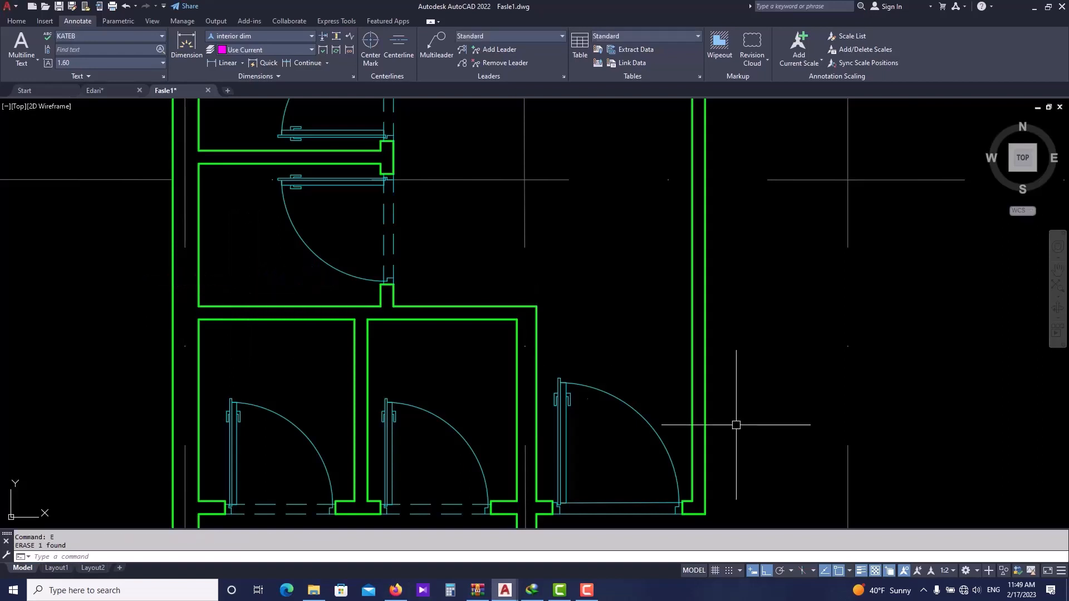
- Set the annotation scale to 1:1 and dimension the left exterior wall's thickness again with a linear dimension
{"action": "left_click", "coordinate": [947, 571]}
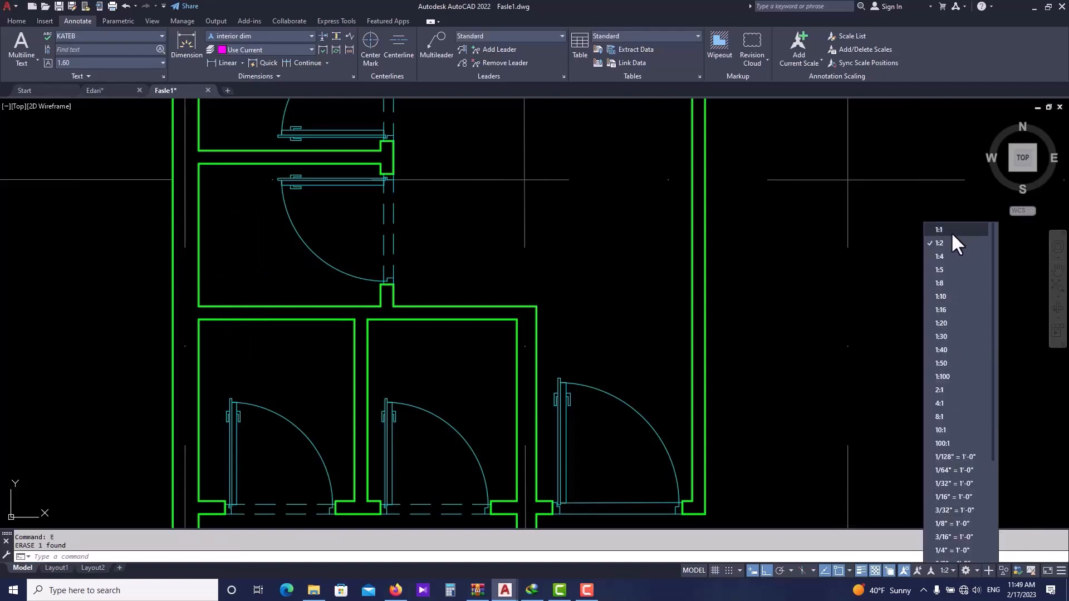
{"action": "left_click", "coordinate": [941, 230]}
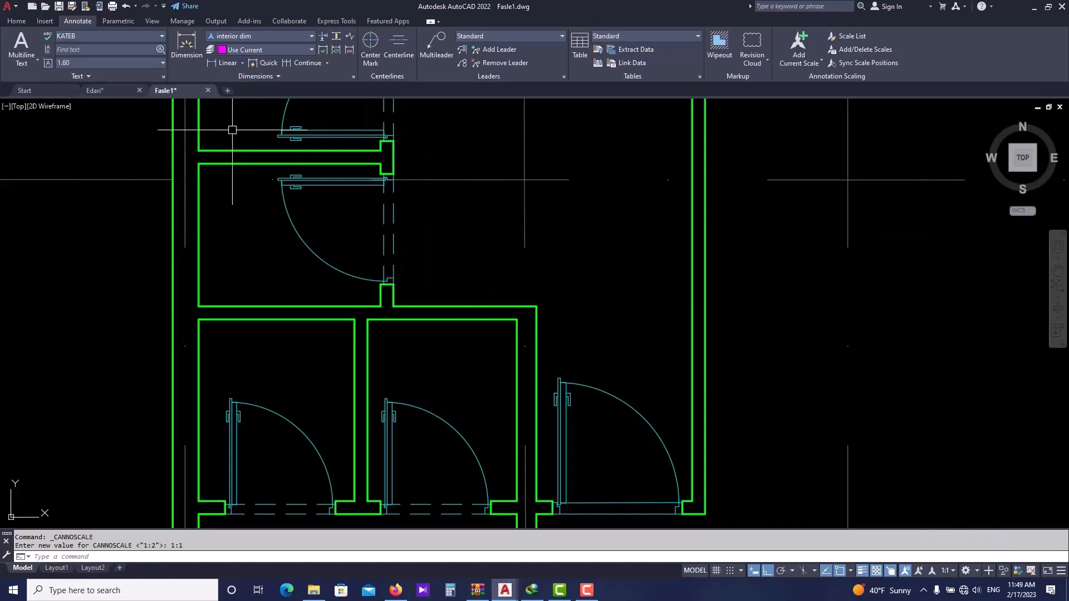
{"action": "left_click", "coordinate": [228, 63]}
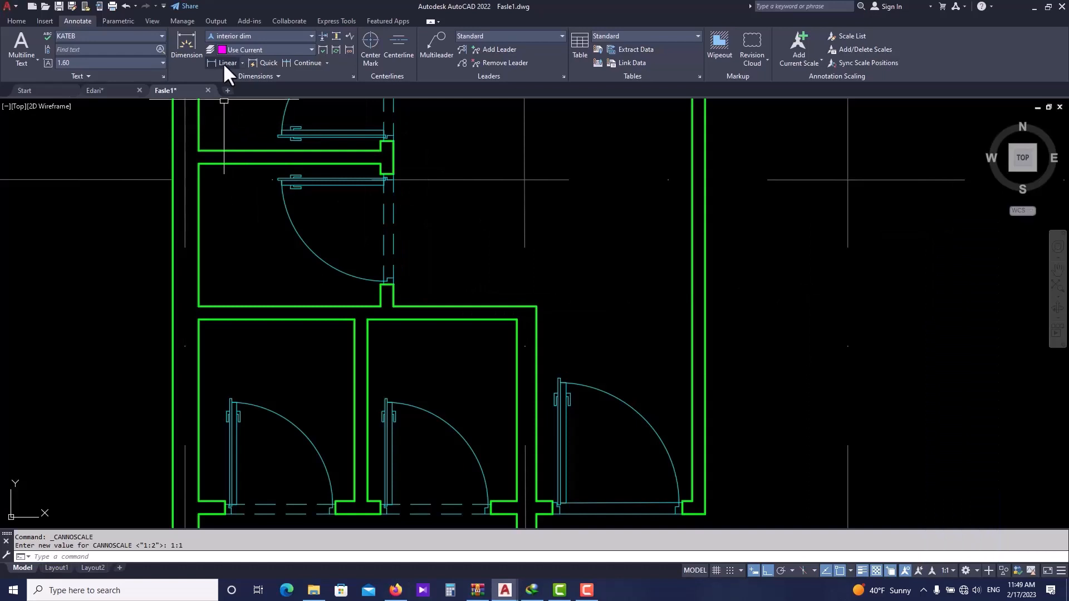
{"action": "left_click", "coordinate": [198, 262]}
{"action": "left_click", "coordinate": [173, 263]}
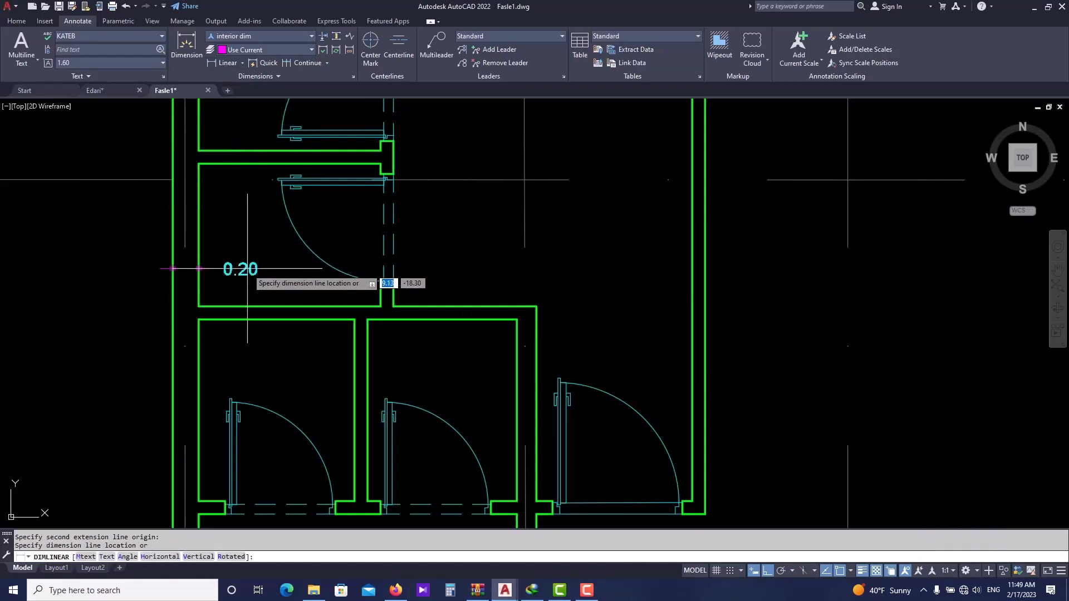
{"action": "left_click", "coordinate": [237, 266]}
{"action": "scroll", "coordinate": [204, 261], "scroll_direction": "down", "scroll_amount": 3}
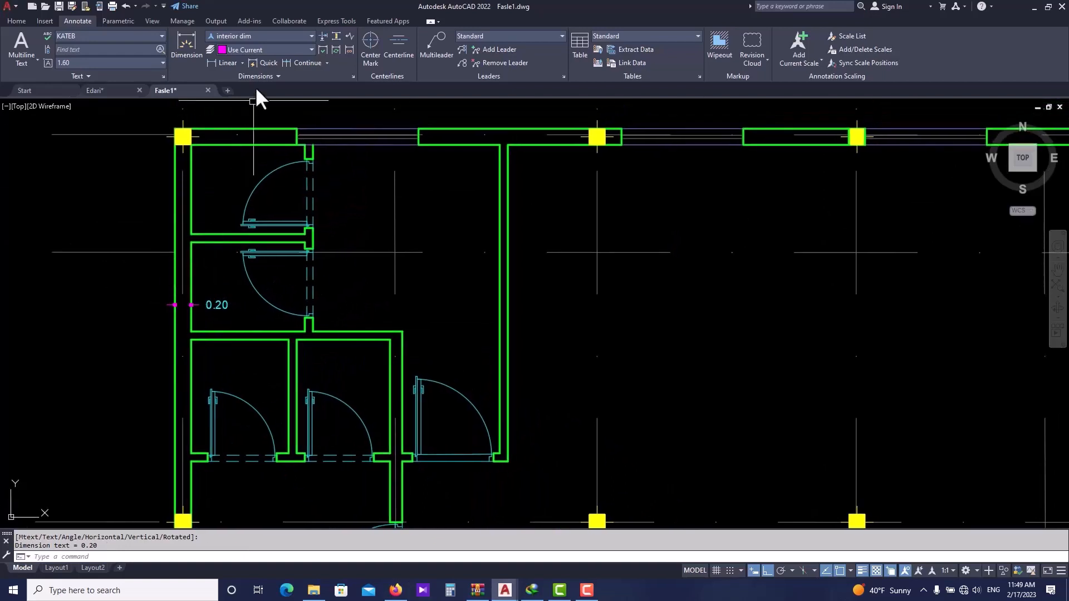
- Continue the wall dimension chain across the room width and the adjoining interior wall
{"action": "left_click", "coordinate": [303, 63]}
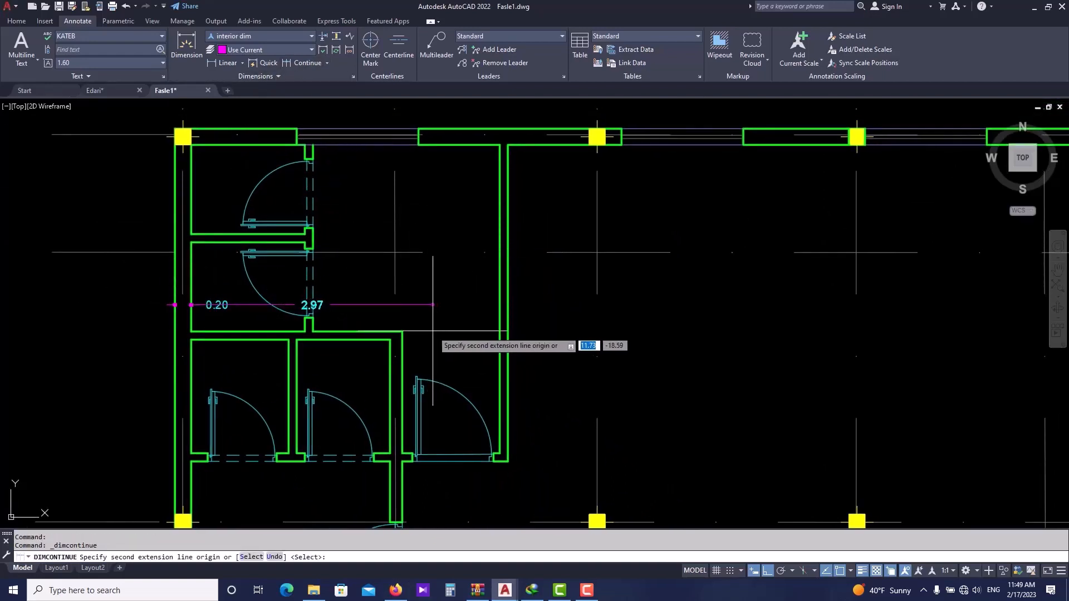
{"action": "left_click", "coordinate": [476, 305]}
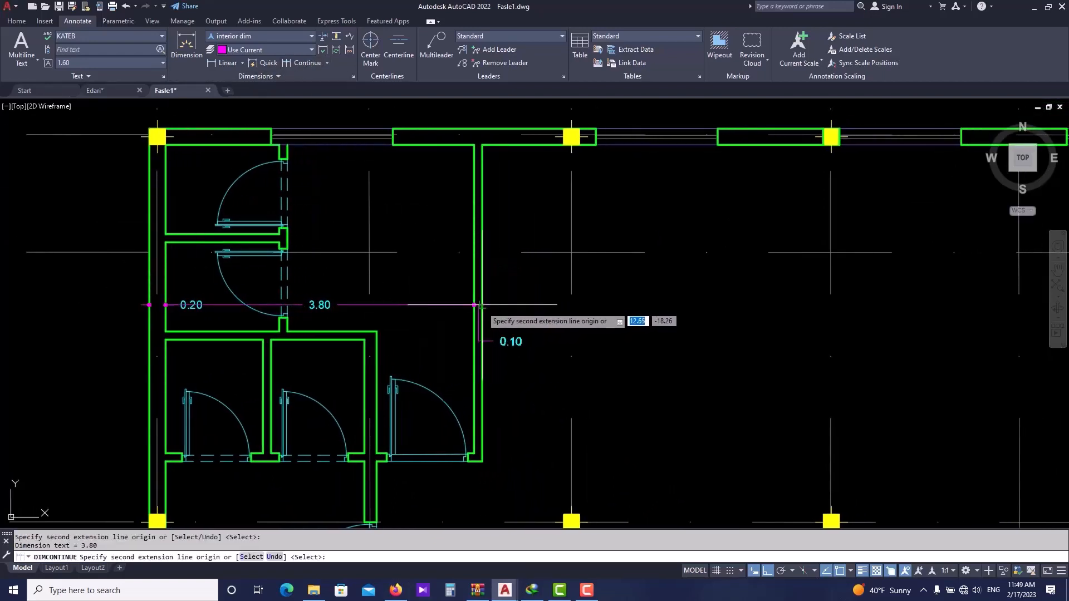
{"action": "left_click", "coordinate": [482, 305]}
{"action": "middle_click_drag", "start_coordinate": [645, 316], "coordinate": [550, 319]}
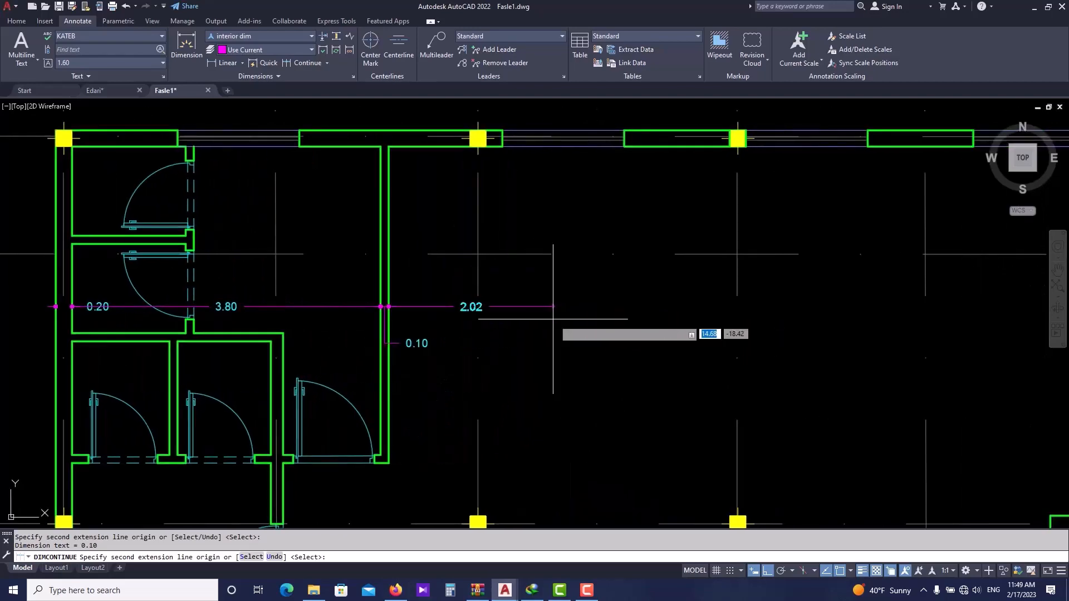
- Continue the chain across the column gap and the stair treads, then exit the command
{"action": "scroll", "coordinate": [675, 306], "scroll_direction": "down", "scroll_amount": 2}
{"action": "scroll", "coordinate": [663, 304], "scroll_direction": "up", "scroll_amount": 6}
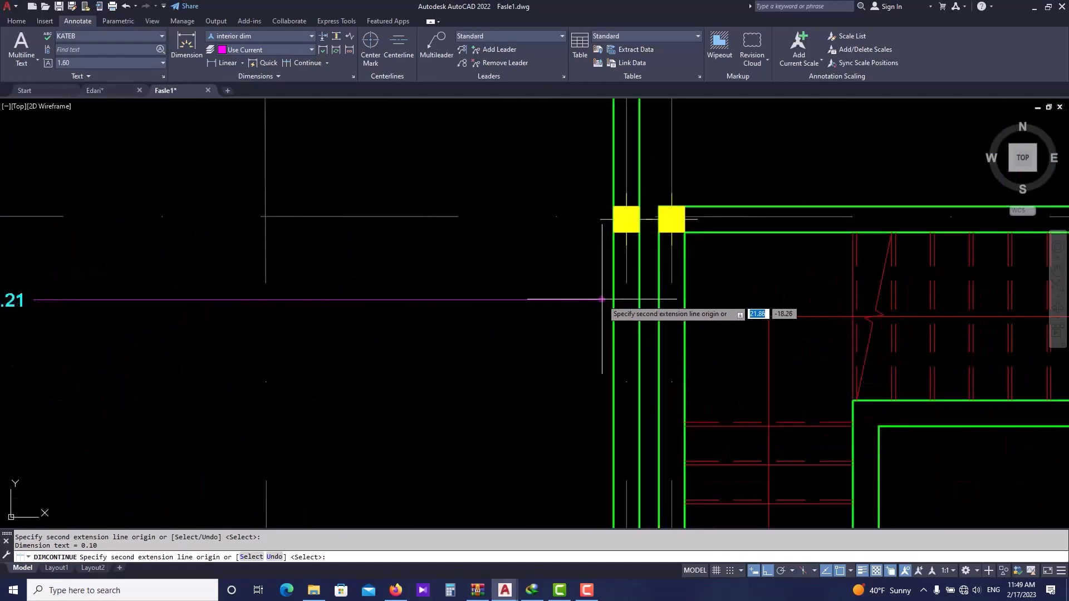
{"action": "left_click", "coordinate": [639, 300]}
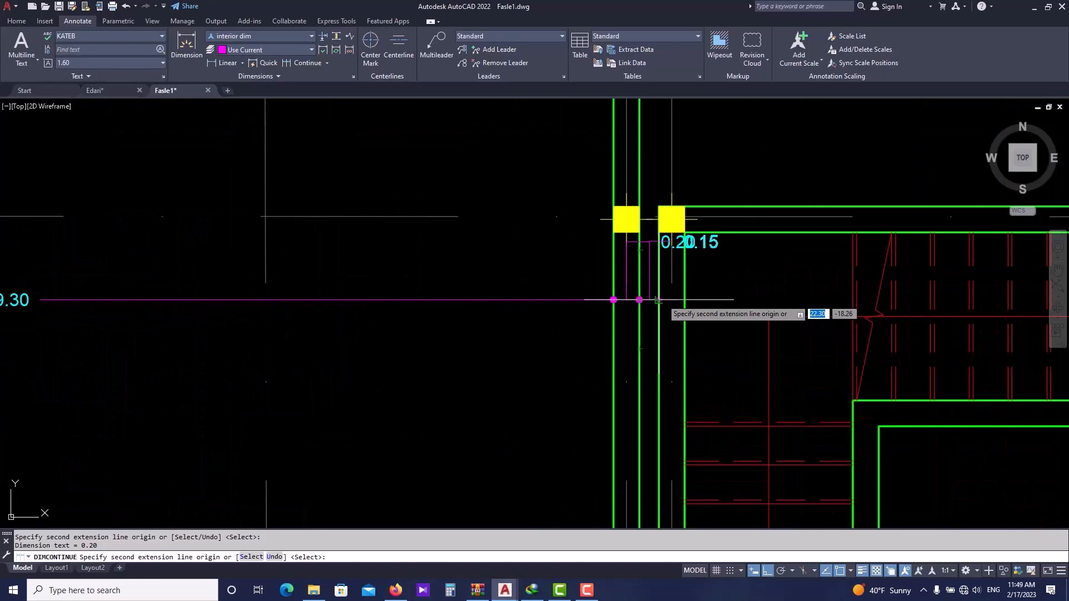
{"action": "left_click", "coordinate": [657, 300]}
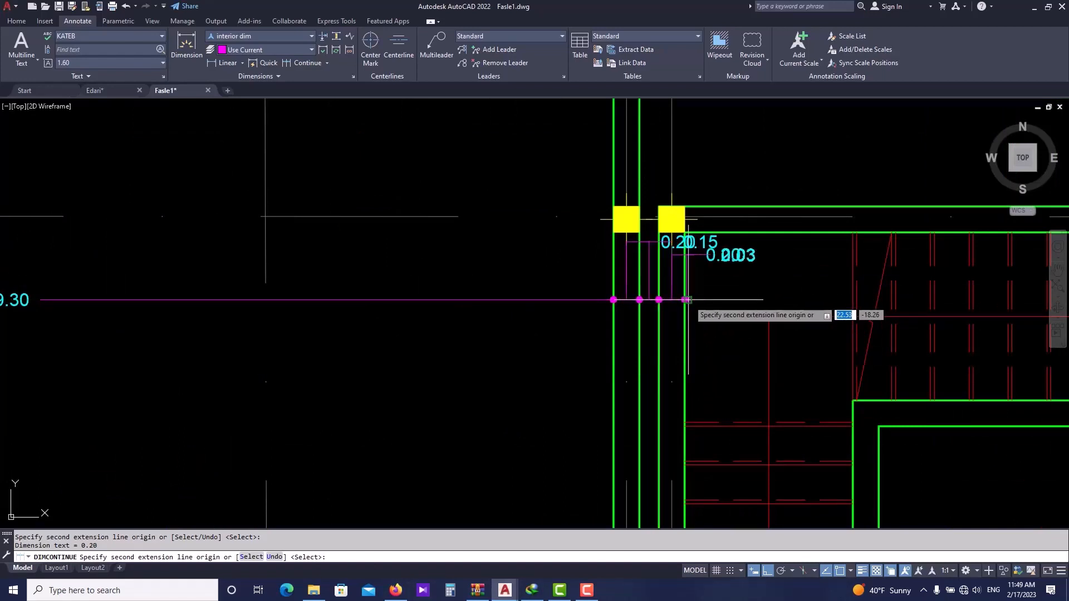
{"action": "middle_click_drag", "start_coordinate": [686, 300], "coordinate": [499, 302]}
{"action": "left_click", "coordinate": [564, 303]}
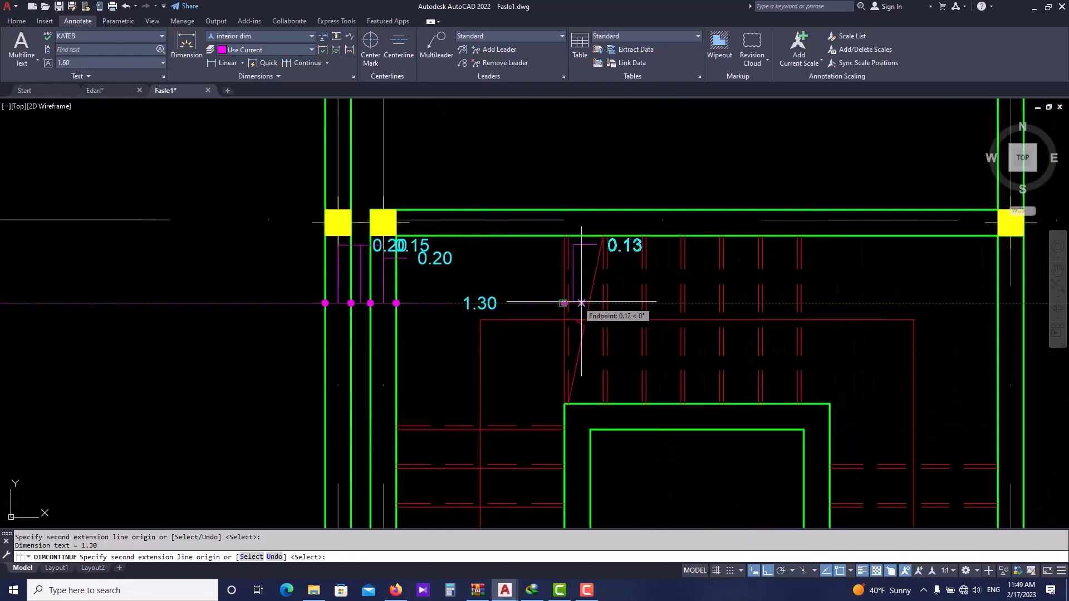
{"action": "left_click", "coordinate": [603, 303]}
{"action": "left_click", "coordinate": [642, 303]}
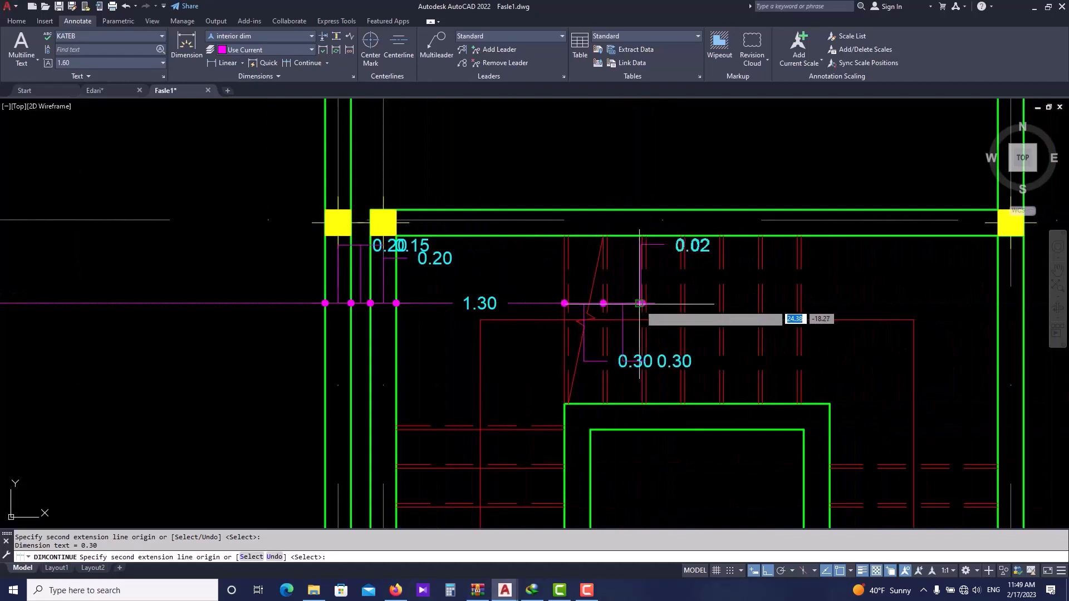
{"action": "left_click", "coordinate": [681, 303]}
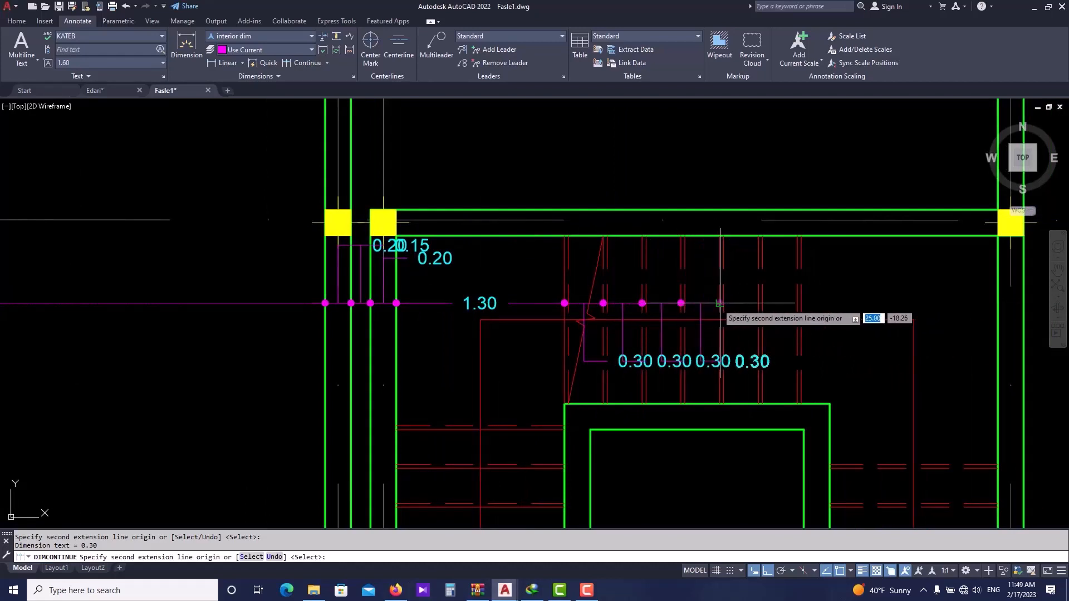
{"action": "left_click", "coordinate": [720, 303]}
{"action": "key", "text": "Escape"}
{"action": "key", "text": "Escape"}
- Move the first overlapping 0.30 stair dimension text to the left of its extension lines
{"action": "scroll", "coordinate": [632, 346], "scroll_direction": "up", "scroll_amount": 4}
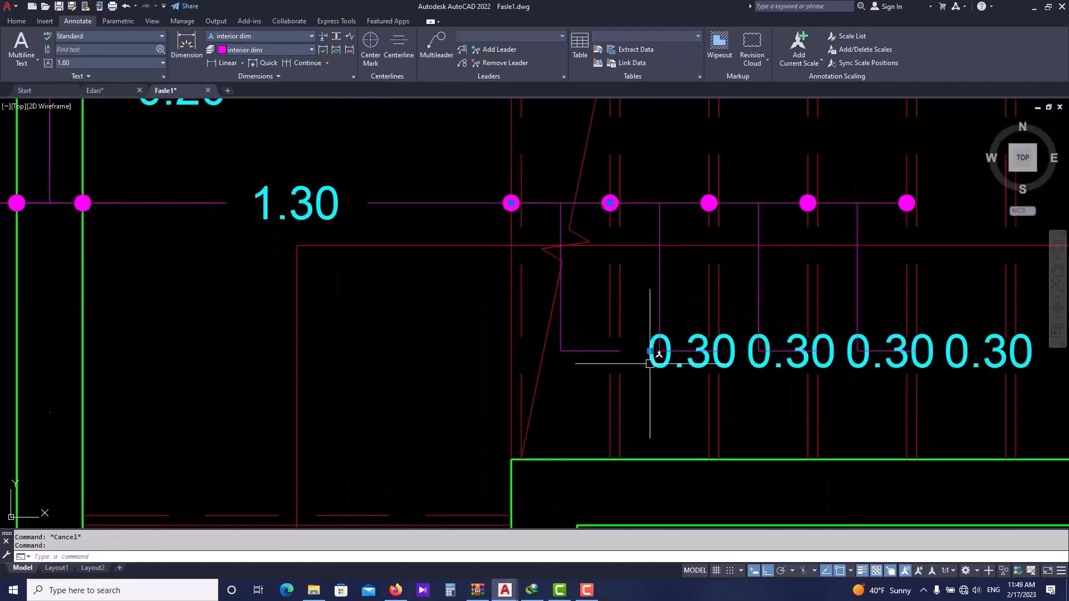
{"action": "left_click", "coordinate": [649, 350]}
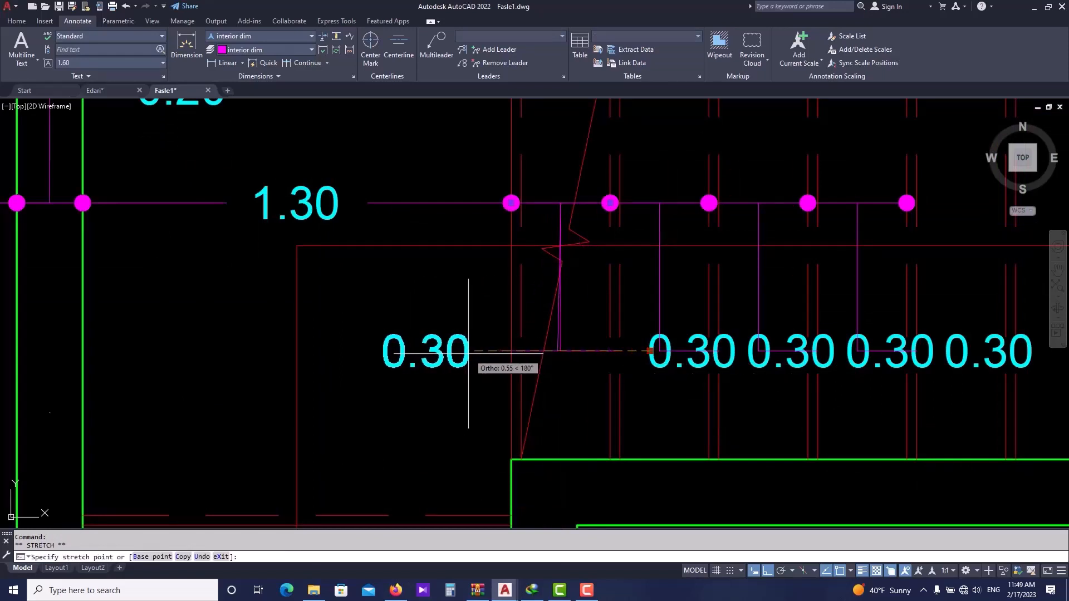
{"action": "left_click", "coordinate": [492, 352]}
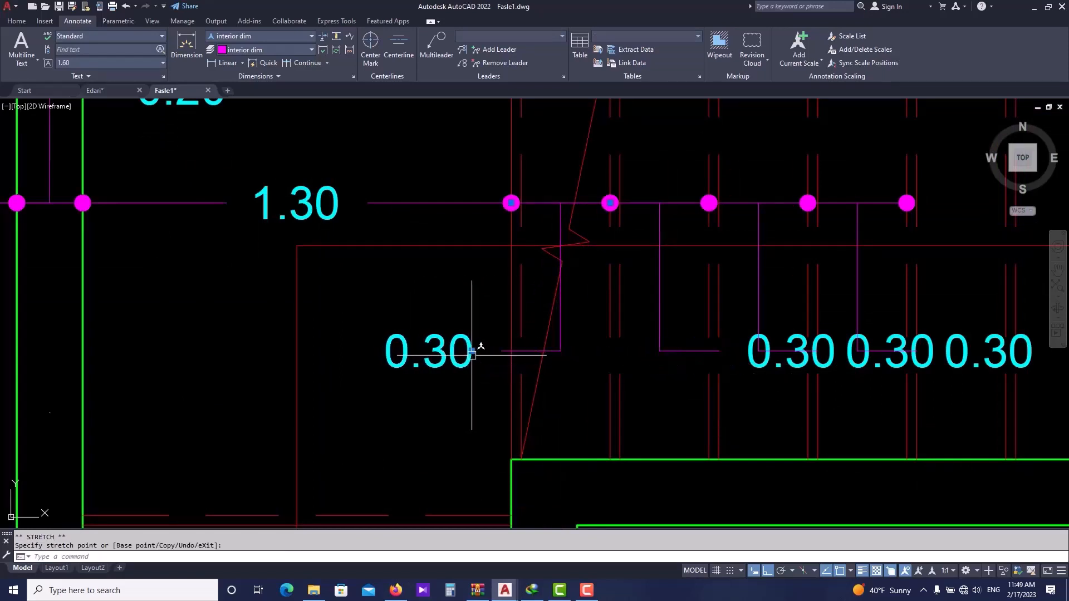
{"action": "scroll", "coordinate": [651, 354], "scroll_direction": "down", "scroll_amount": 2}
{"action": "key", "text": "Escape"}
{"action": "key", "text": "Escape"}
- Reposition two more overlapping 0.30 stair dimension texts, one above the dimension line and one to the left
{"action": "left_click", "coordinate": [651, 355]}
{"action": "left_click", "coordinate": [651, 355]}
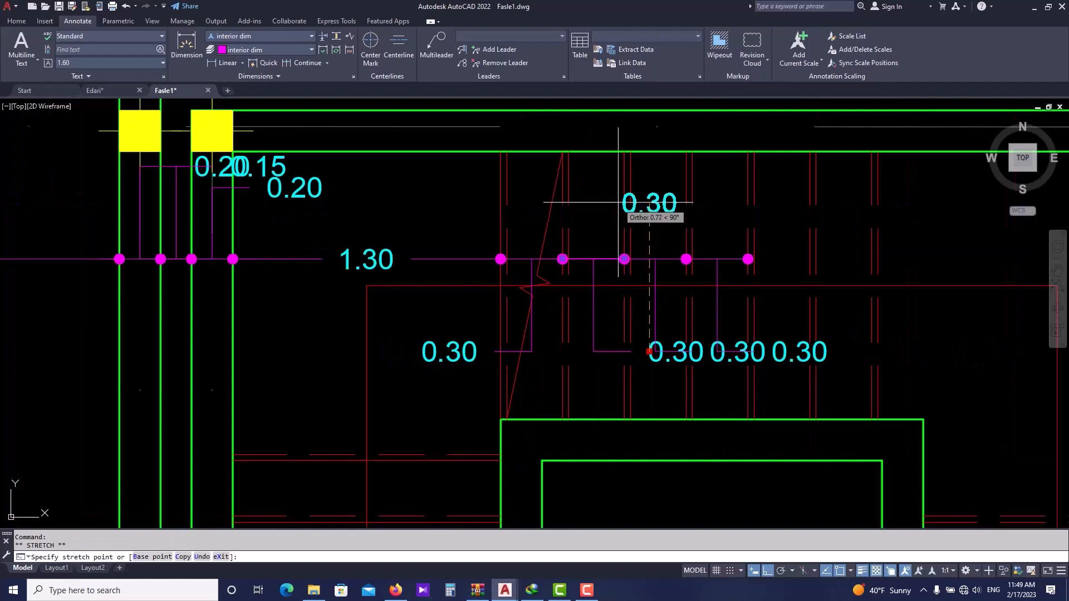
{"action": "middle_click_drag", "start_coordinate": [654, 307], "coordinate": [579, 314]}
{"action": "left_click", "coordinate": [647, 363]}
{"action": "left_click", "coordinate": [677, 399]}
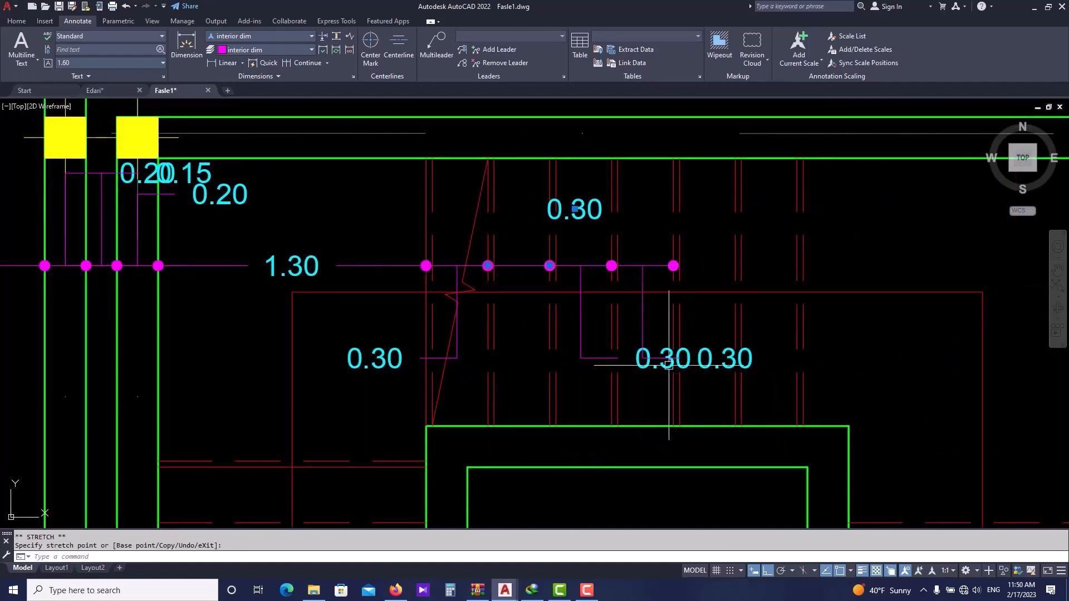
{"action": "left_click", "coordinate": [636, 358]}
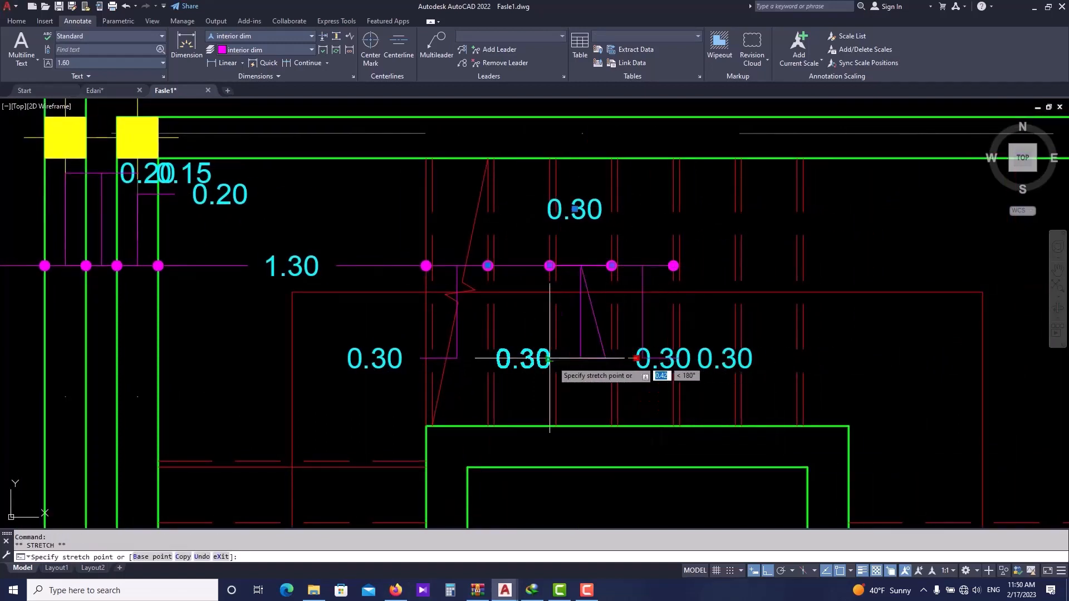
{"action": "left_click", "coordinate": [525, 358]}
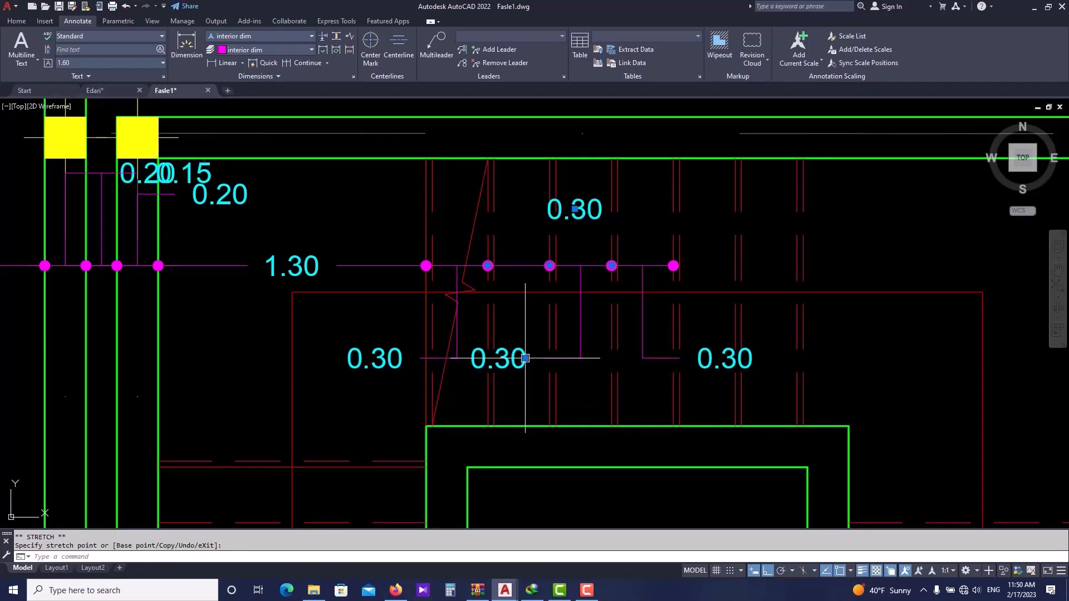
{"action": "key", "text": "Escape"}
- Move the overlapping 0.15 dimension text beside the columns to the left
{"action": "scroll", "coordinate": [588, 347], "scroll_direction": "down", "scroll_amount": 4}
{"action": "scroll", "coordinate": [446, 277], "scroll_direction": "up", "scroll_amount": 4}
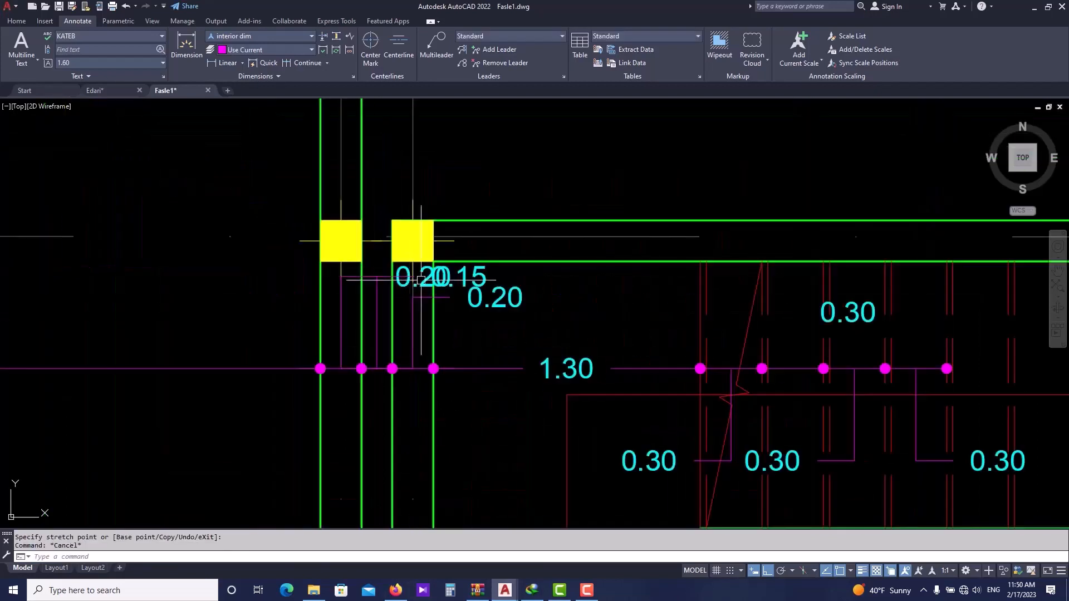
{"action": "left_click", "coordinate": [443, 276]}
{"action": "left_click", "coordinate": [431, 278]}
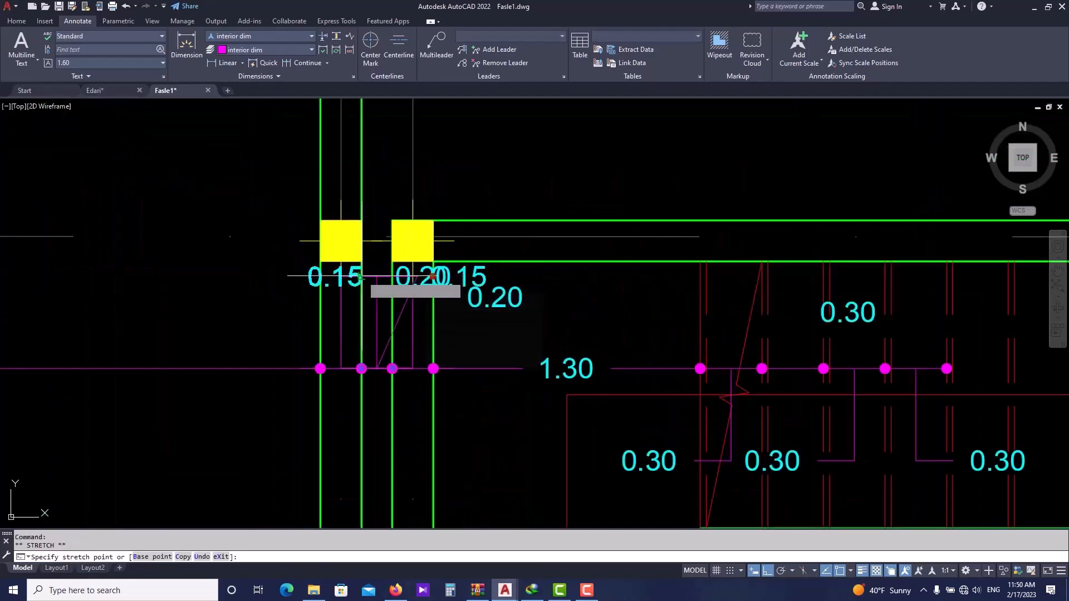
{"action": "left_click", "coordinate": [322, 276]}
{"action": "key", "text": "Escape"}
- Review the dimensioned floor plan across the whole drawing
{"action": "scroll", "coordinate": [440, 290], "scroll_direction": "down", "scroll_amount": 6}
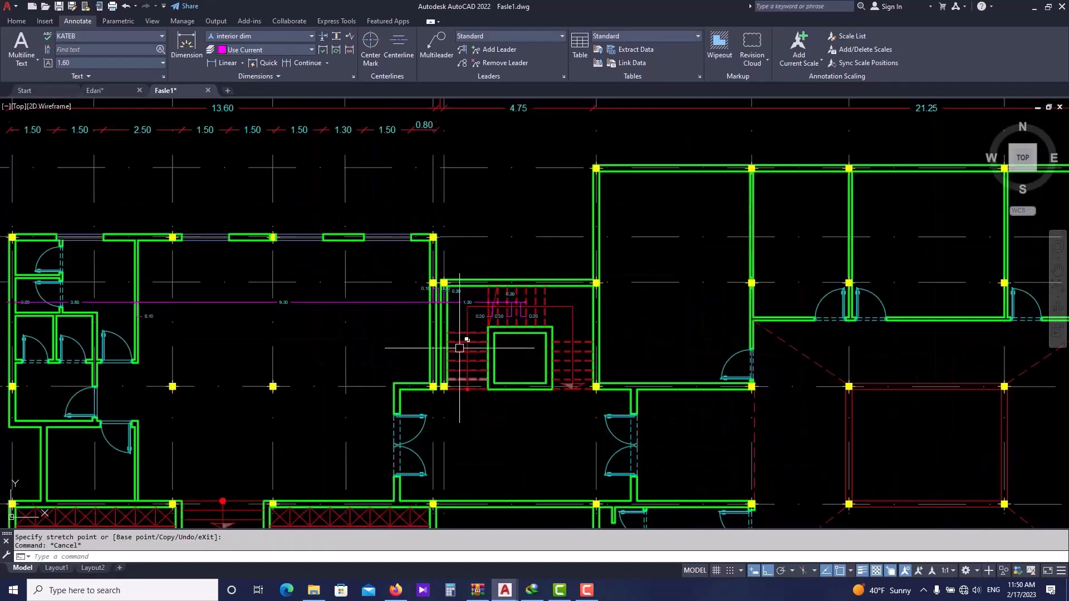
{"action": "scroll", "coordinate": [354, 318], "scroll_direction": "down", "scroll_amount": 2}
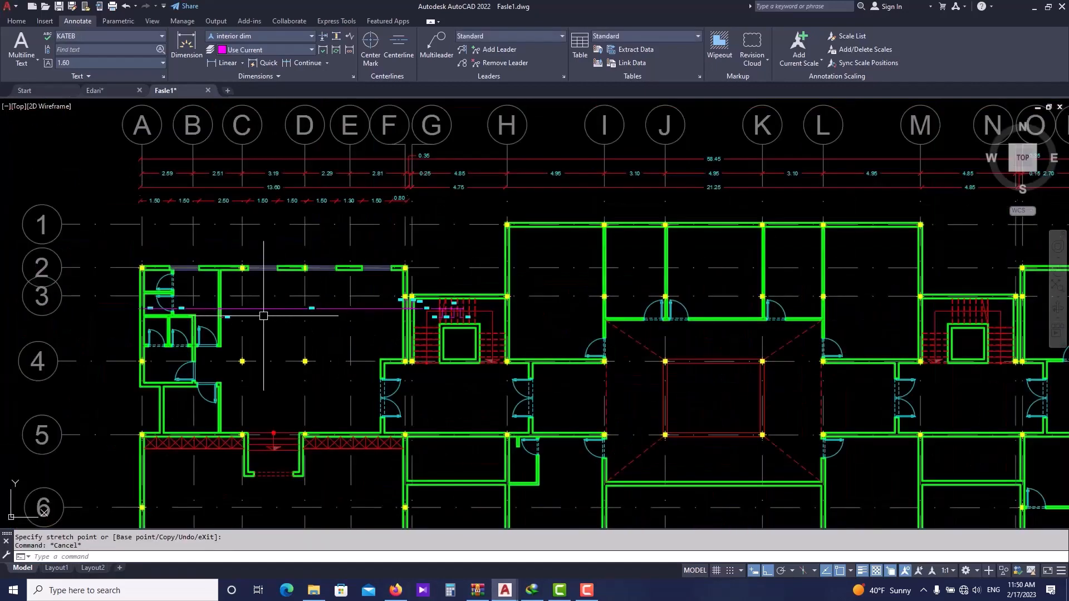
{"action": "middle_click_drag", "start_coordinate": [522, 320], "coordinate": [337, 308]}
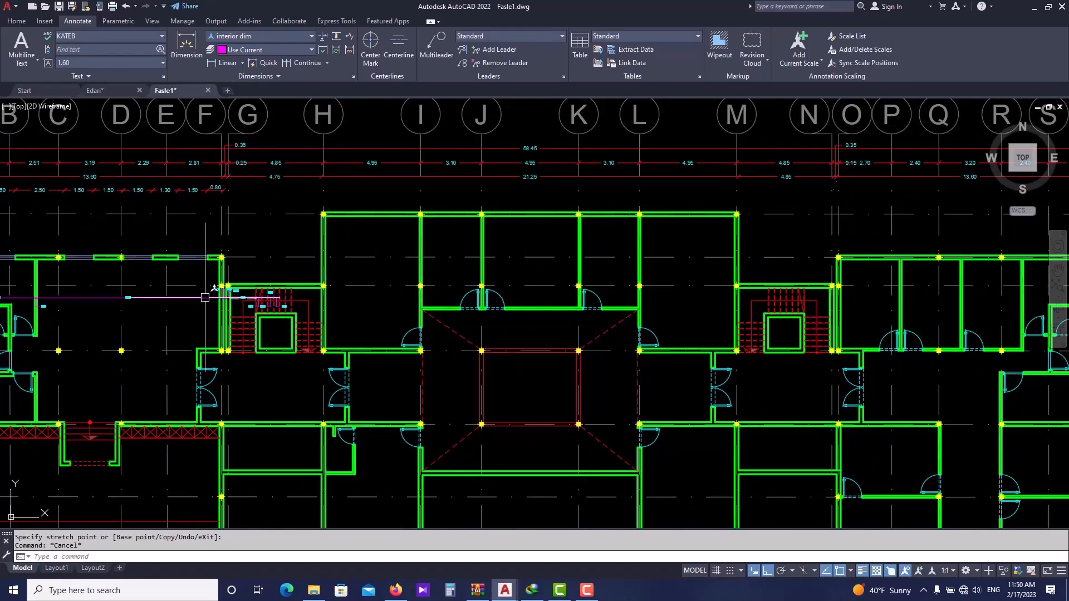
{"action": "scroll", "coordinate": [262, 306], "scroll_direction": "up", "scroll_amount": 3}
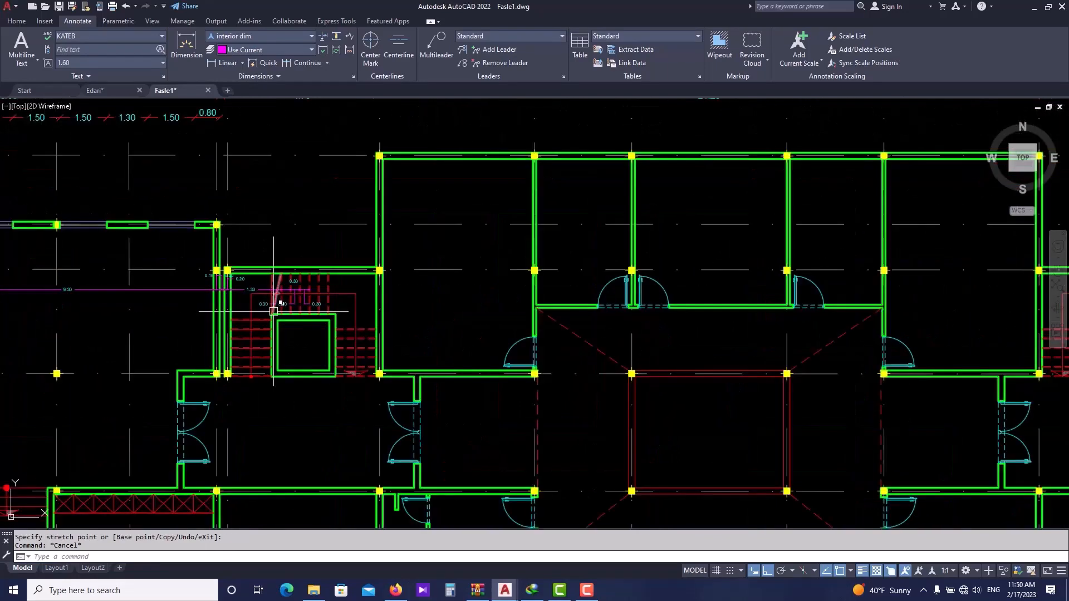
{"action": "scroll", "coordinate": [461, 302], "scroll_direction": "down", "scroll_amount": 2}
{"action": "scroll", "coordinate": [556, 305], "scroll_direction": "down", "scroll_amount": 3}
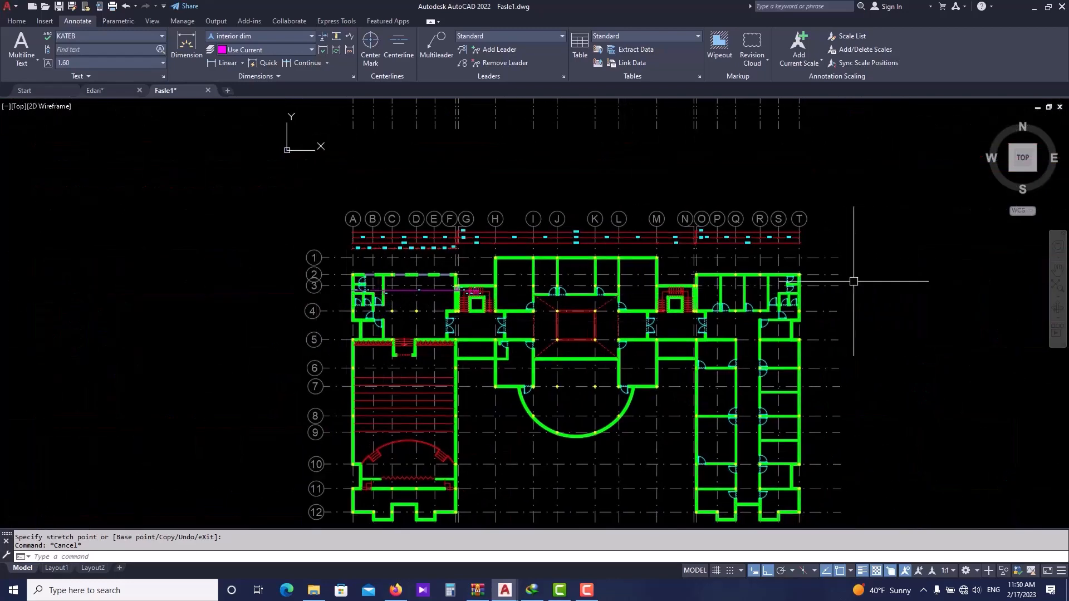
{"action": "scroll", "coordinate": [396, 416], "scroll_direction": "up", "scroll_amount": 2}
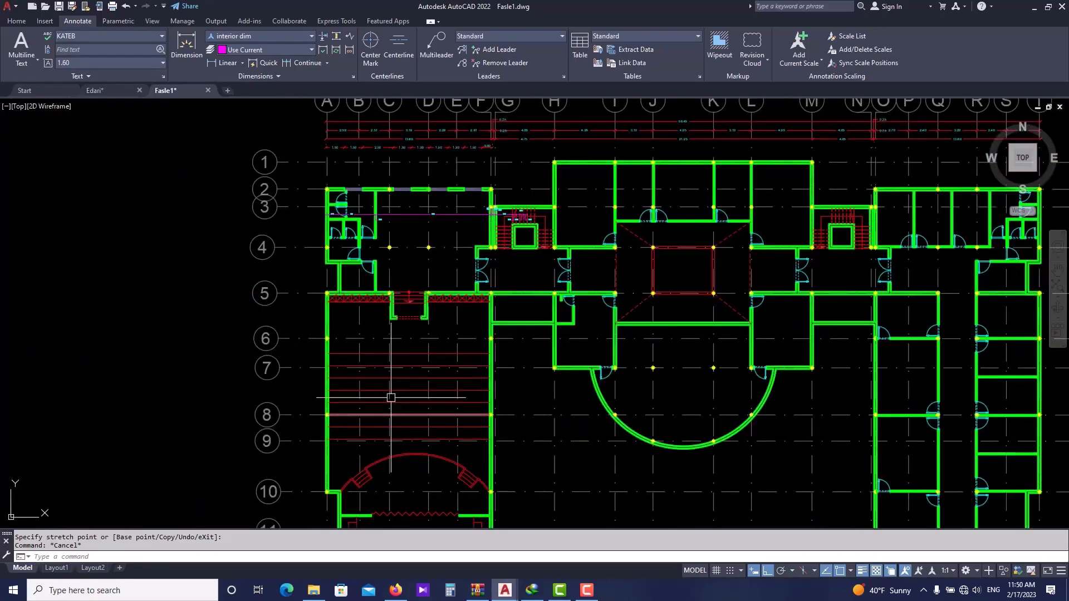
{"action": "middle_click_drag", "start_coordinate": [580, 332], "coordinate": [469, 347]}
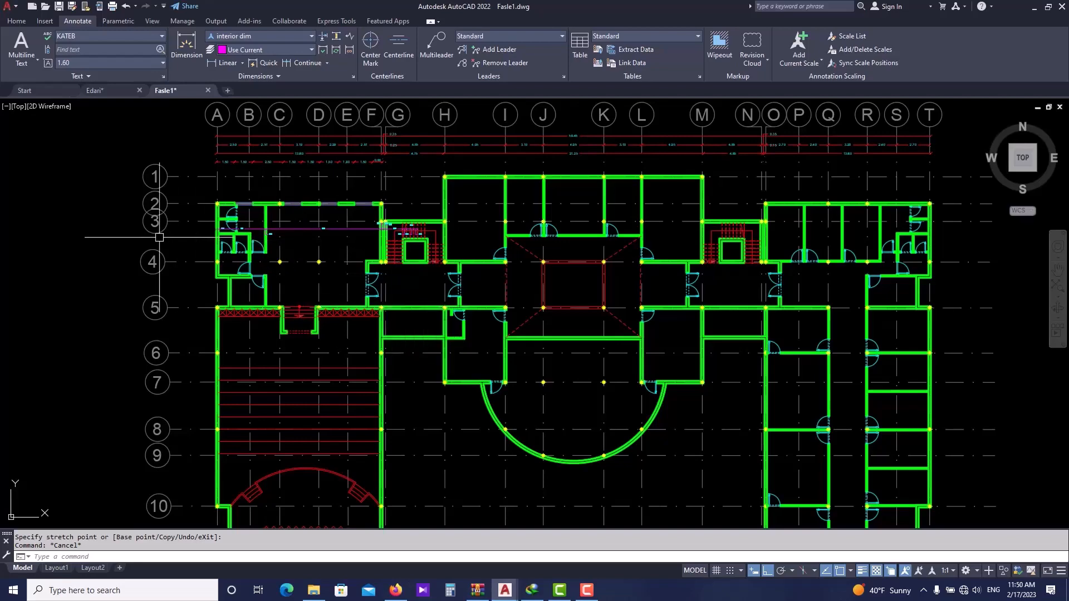
{"action": "scroll", "coordinate": [278, 228], "scroll_direction": "up", "scroll_amount": 4}
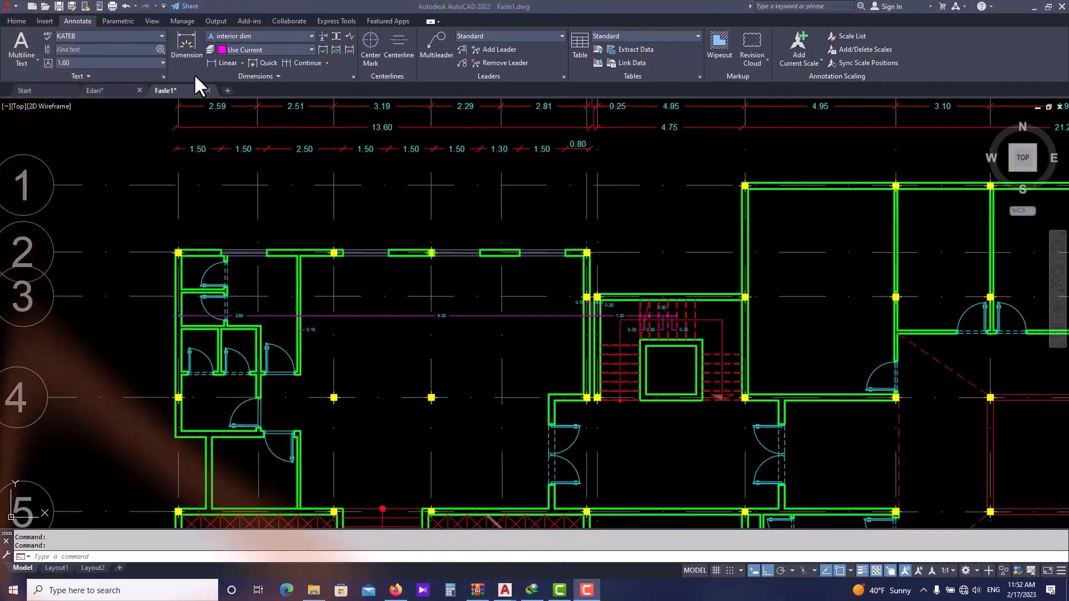
{"action": "scroll", "coordinate": [345, 214], "scroll_direction": "down", "scroll_amount": 2}
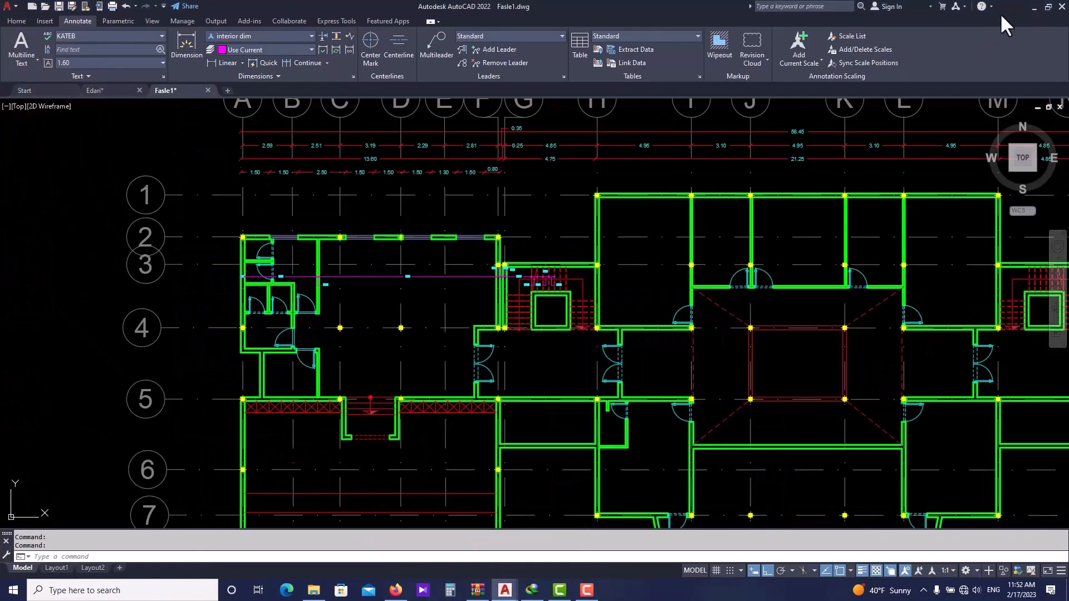
- Restore the AutoCAD window and load the DM-AUTODIM.LSP file by dropping it from the desktop into the Fasle1 drawing
{"action": "left_click", "coordinate": [1032, 7]}
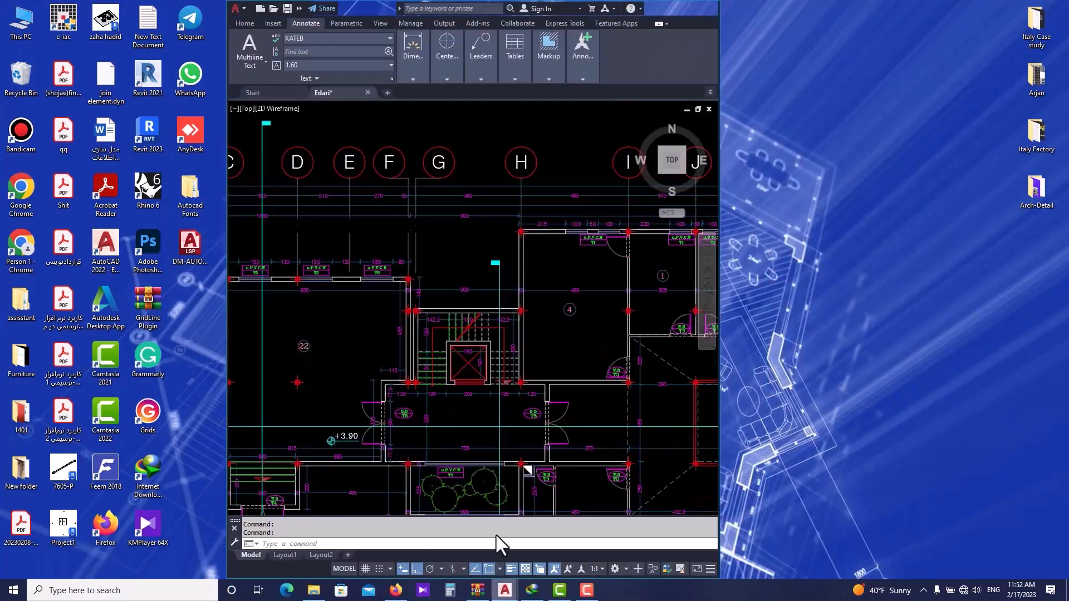
{"action": "left_click", "coordinate": [393, 93]}
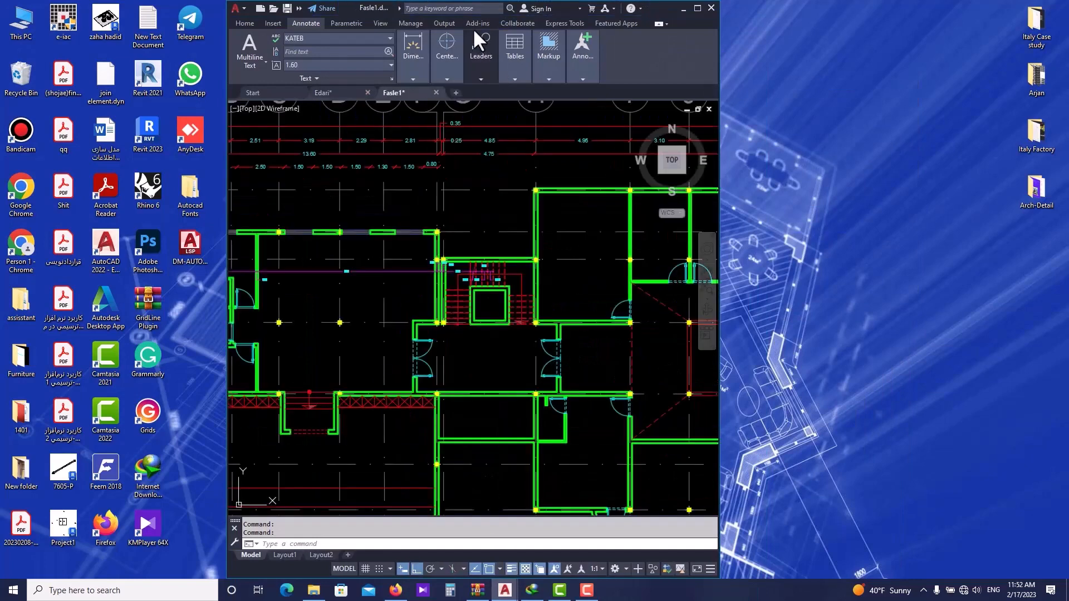
{"action": "left_click", "coordinate": [189, 246]}
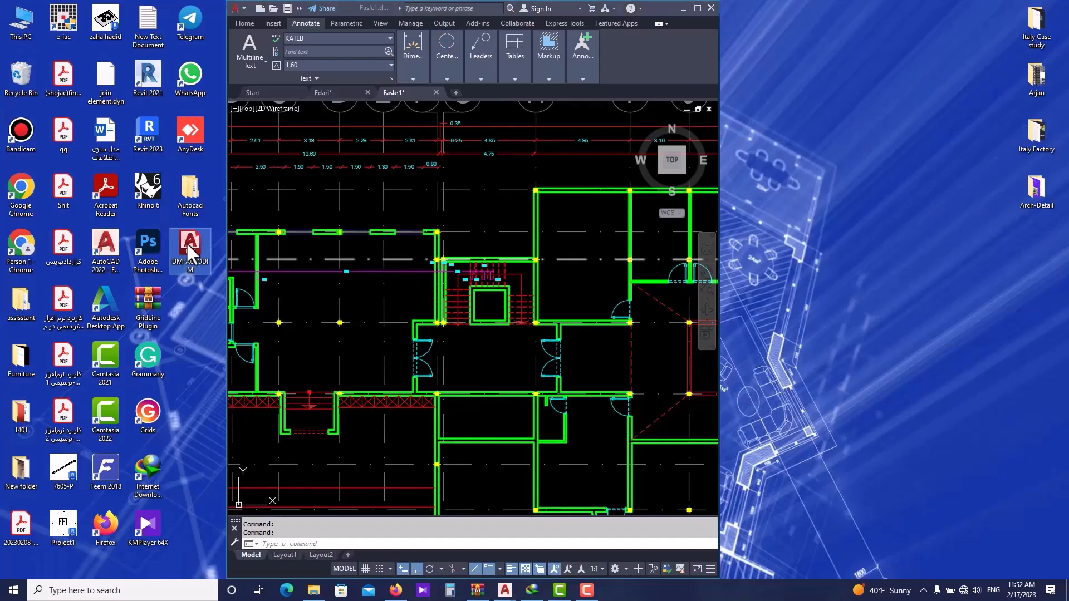
{"action": "left_click_drag", "start_coordinate": [188, 247], "coordinate": [194, 251]}
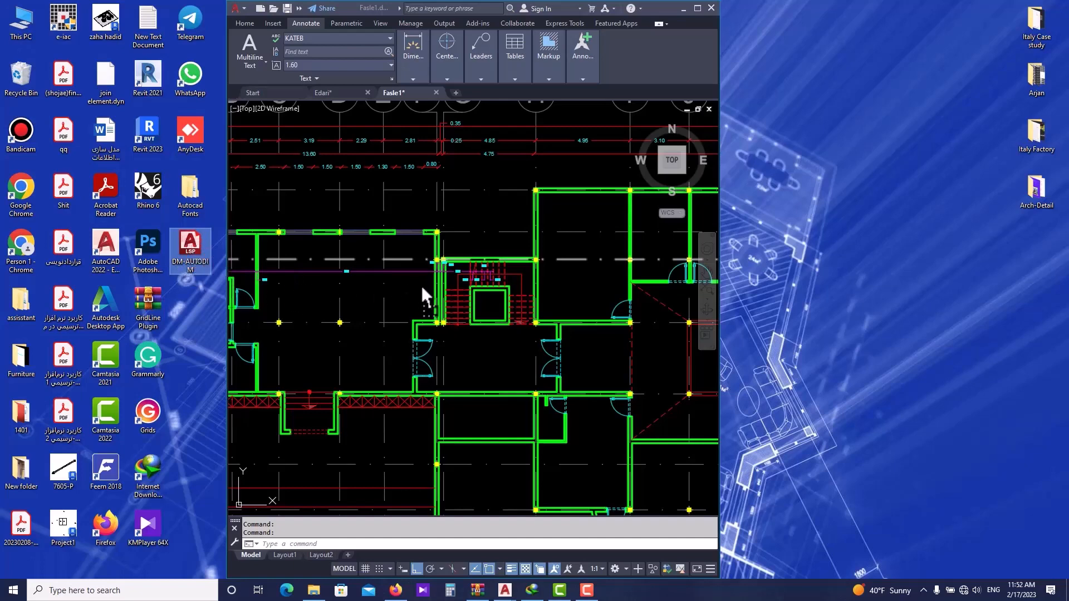
{"action": "left_click_drag", "start_coordinate": [421, 285], "coordinate": [421, 285]}
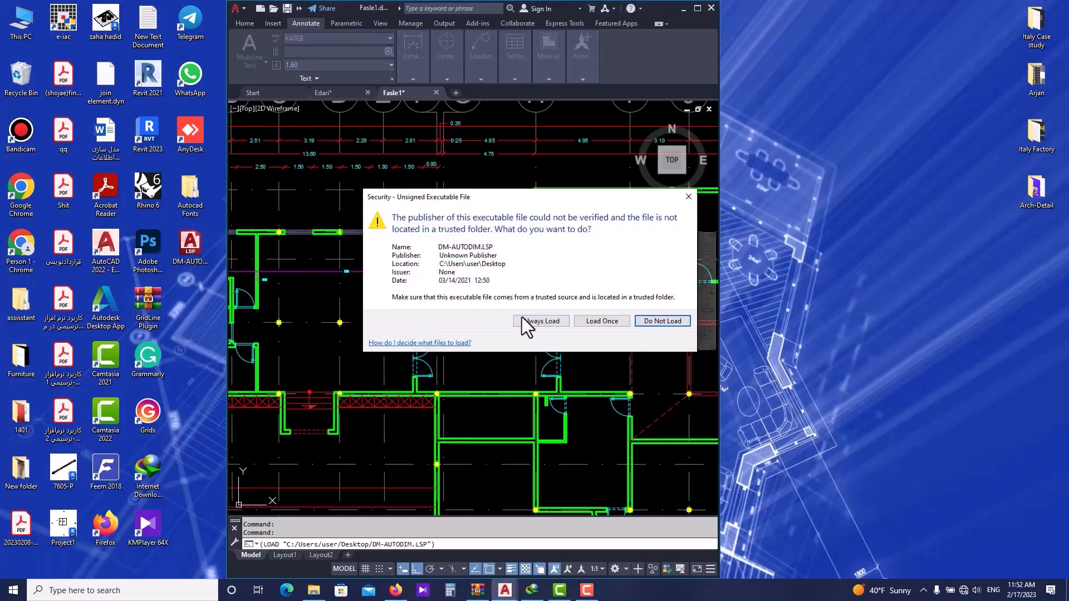
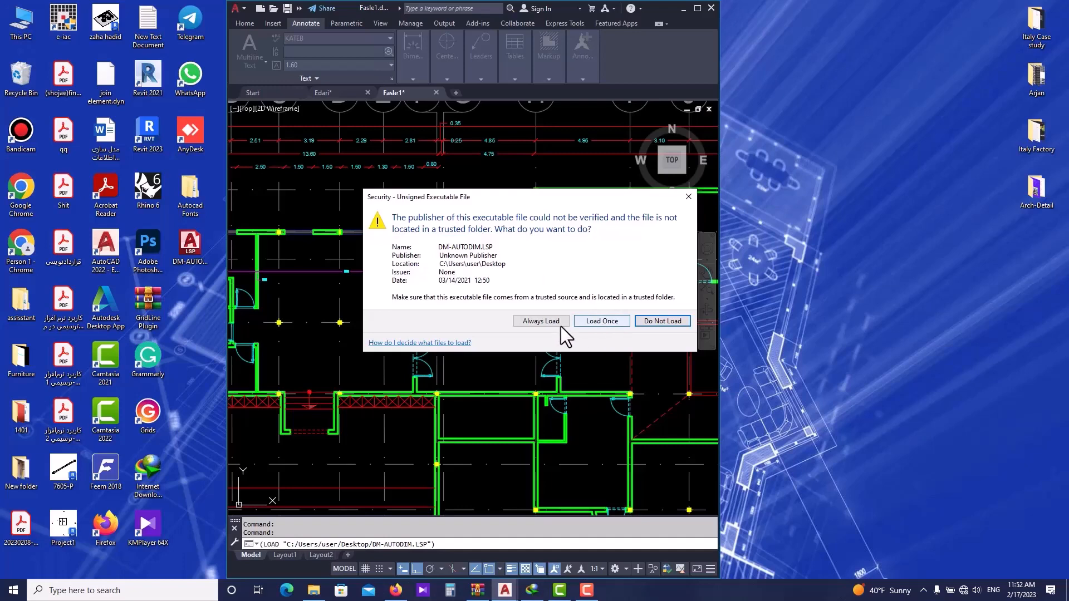
- Load the DM-AUTODIM.LSP routine once and maximize the AutoCAD window
{"action": "left_click", "coordinate": [604, 325]}
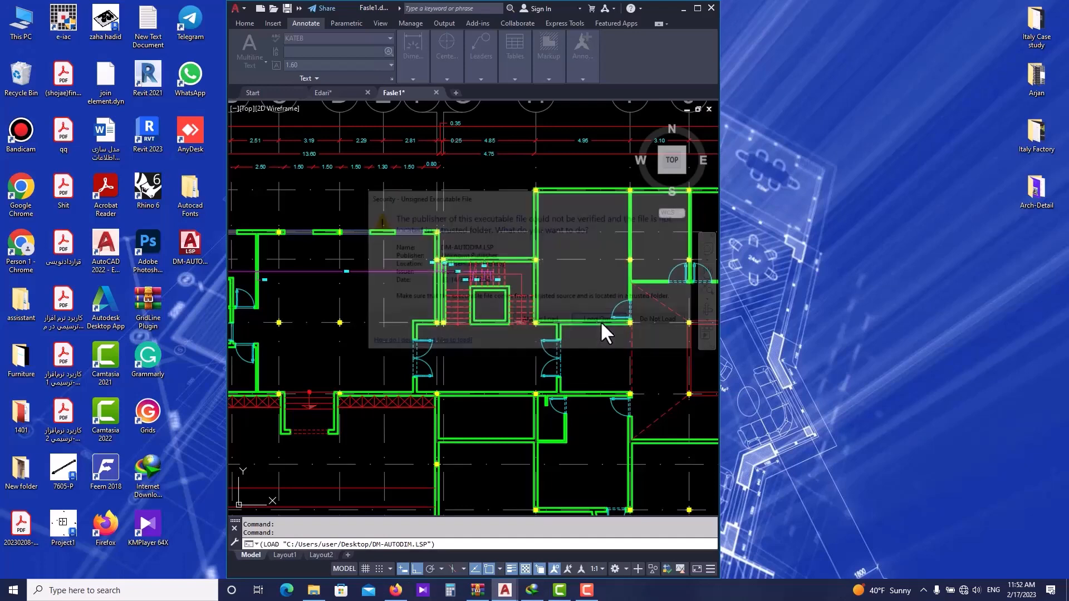
{"action": "left_click", "coordinate": [697, 8]}
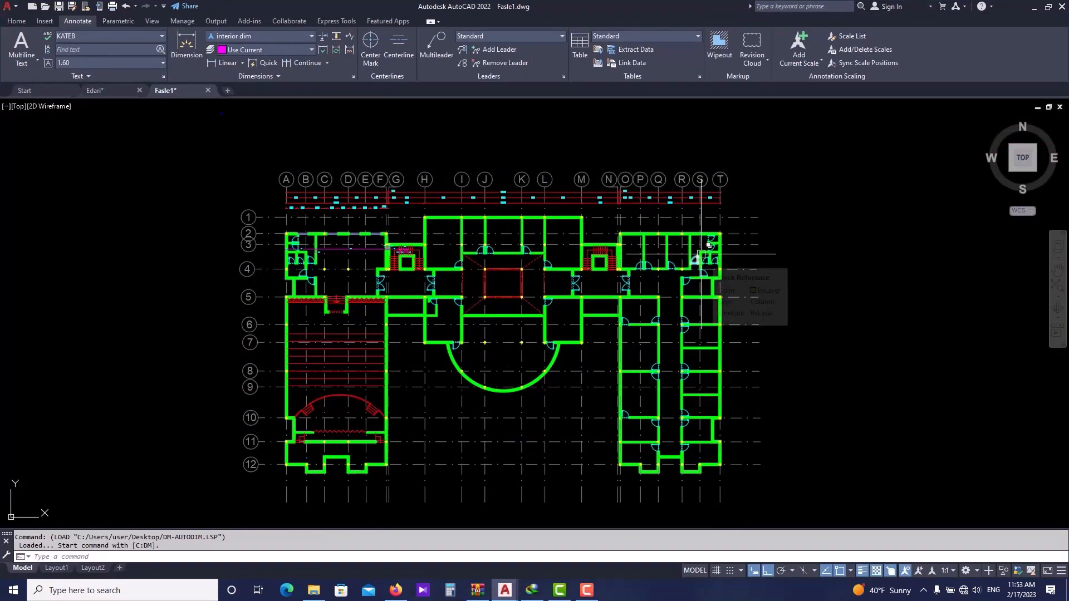
- Run the DMM routine and auto-dimension a horizontal chain across the plan starting at the west wall between grids 4 and 5
{"action": "type", "text": "DM"}
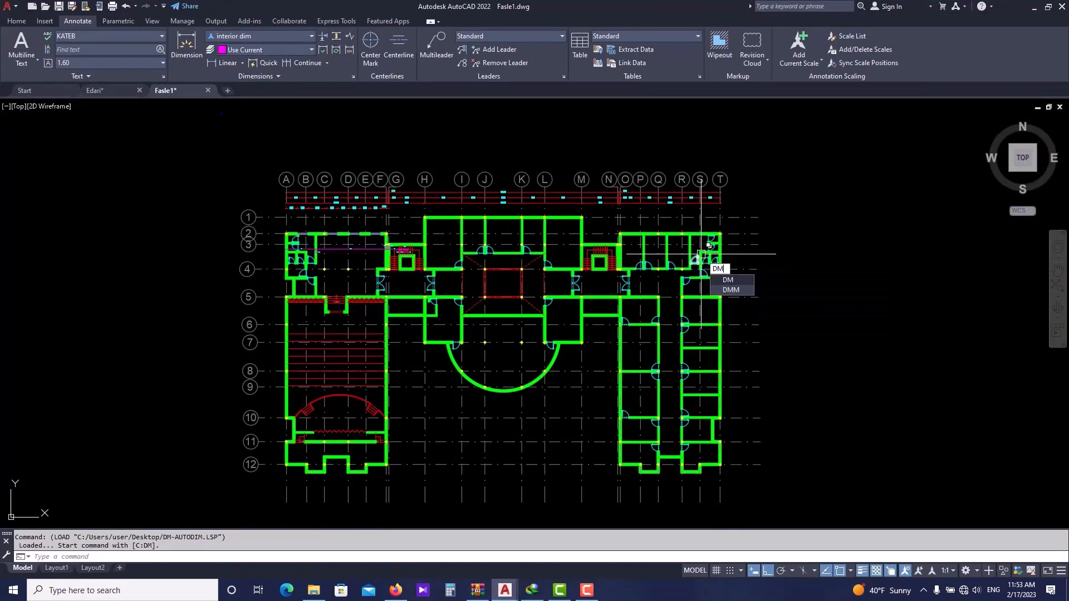
{"action": "left_click", "coordinate": [731, 290]}
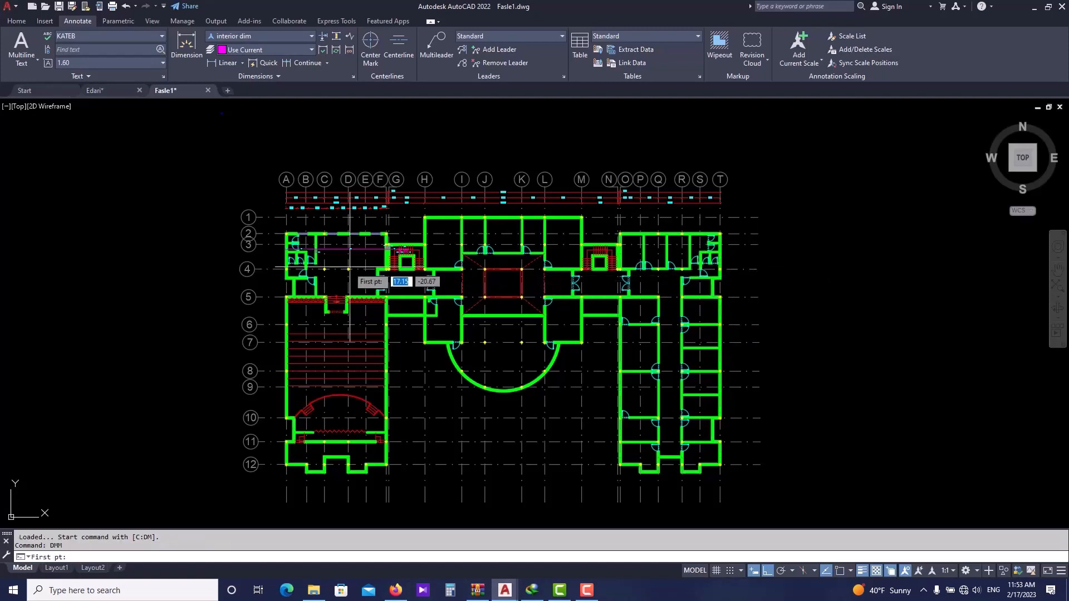
{"action": "scroll", "coordinate": [305, 262], "scroll_direction": "up", "scroll_amount": 4}
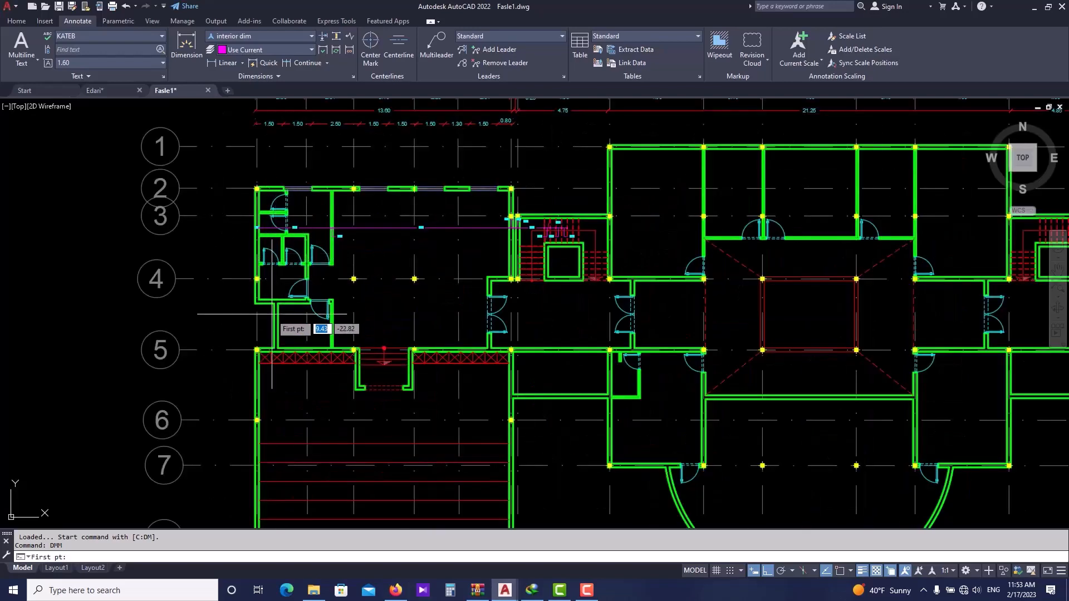
{"action": "left_click", "coordinate": [255, 334]}
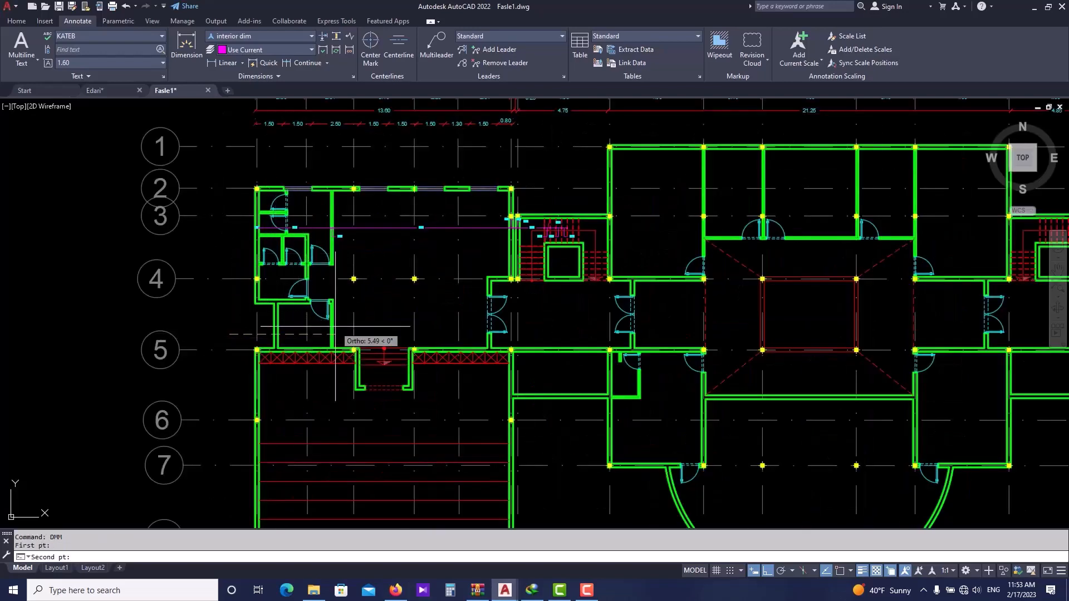
{"action": "scroll", "coordinate": [338, 326], "scroll_direction": "down", "scroll_amount": 4}
{"action": "scroll", "coordinate": [746, 325], "scroll_direction": "up", "scroll_amount": 2}
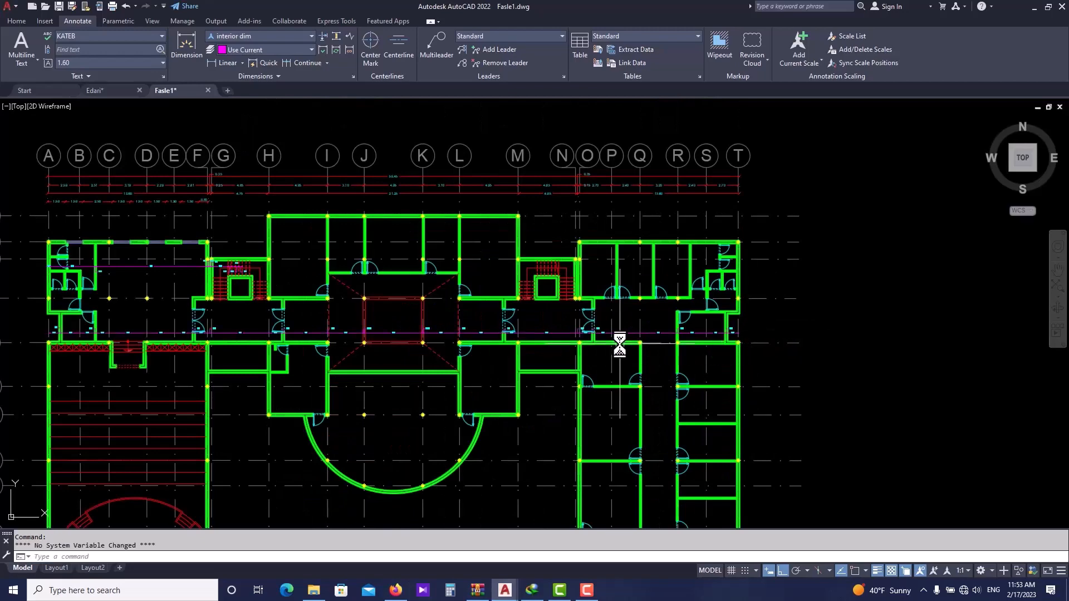
- Zoom around the plan to examine the generated dimension chain
{"action": "scroll", "coordinate": [641, 340], "scroll_direction": "up", "scroll_amount": 4}
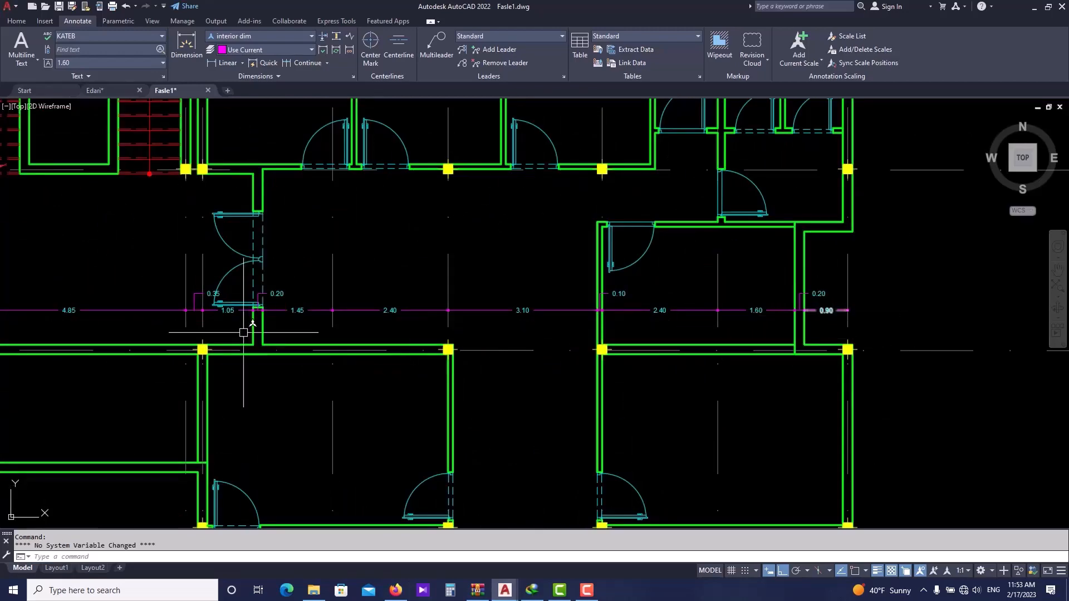
{"action": "scroll", "coordinate": [595, 321], "scroll_direction": "down", "scroll_amount": 4}
{"action": "scroll", "coordinate": [435, 324], "scroll_direction": "up", "scroll_amount": 1}
{"action": "scroll", "coordinate": [435, 324], "scroll_direction": "down", "scroll_amount": 1}
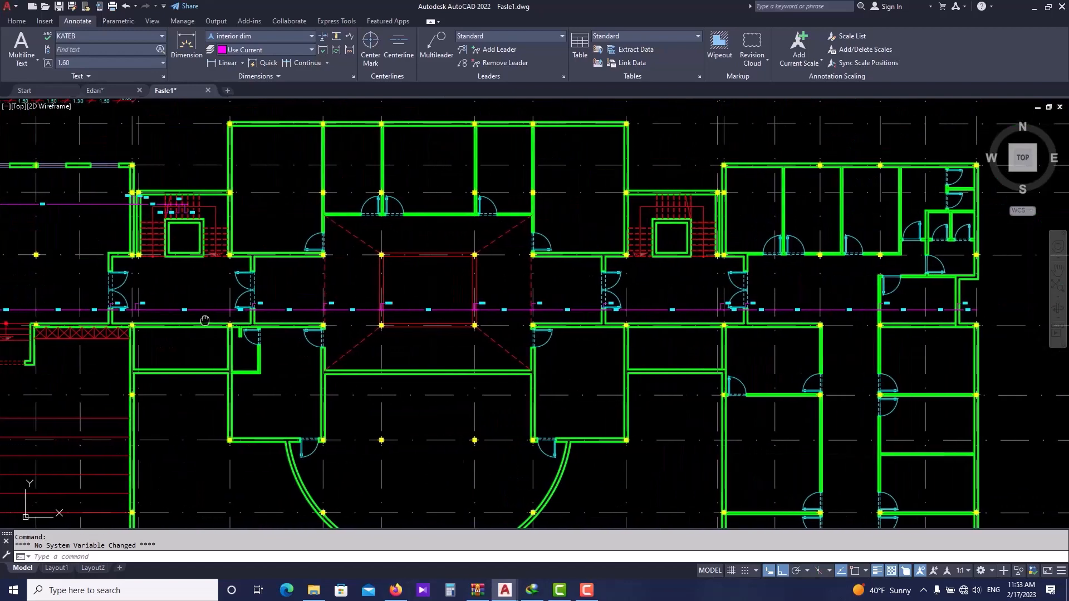
{"action": "scroll", "coordinate": [151, 323], "scroll_direction": "up", "scroll_amount": 5}
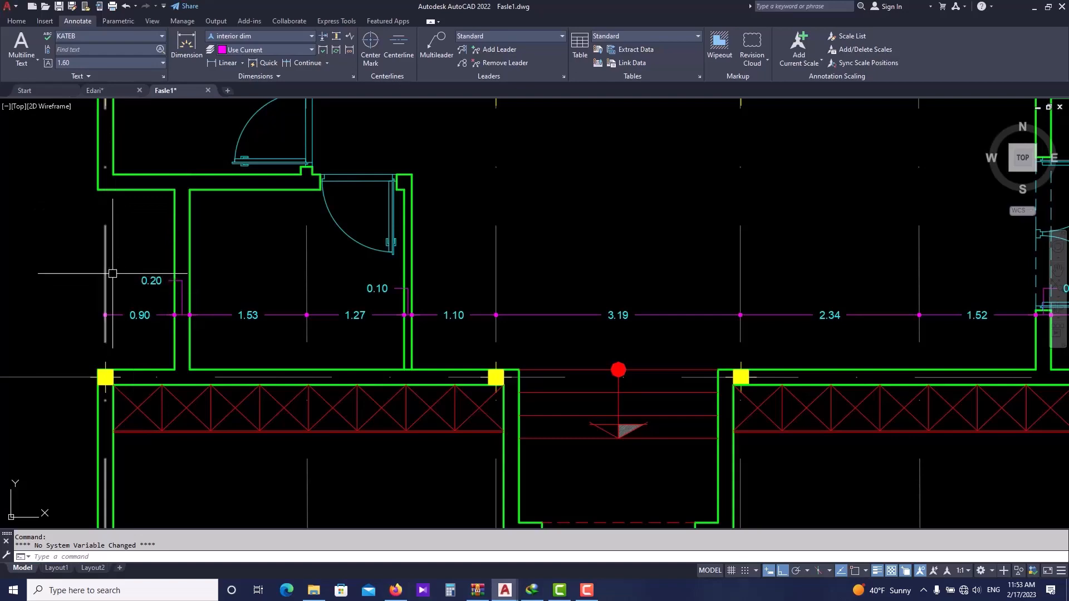
{"action": "scroll", "coordinate": [113, 274], "scroll_direction": "down", "scroll_amount": 4}
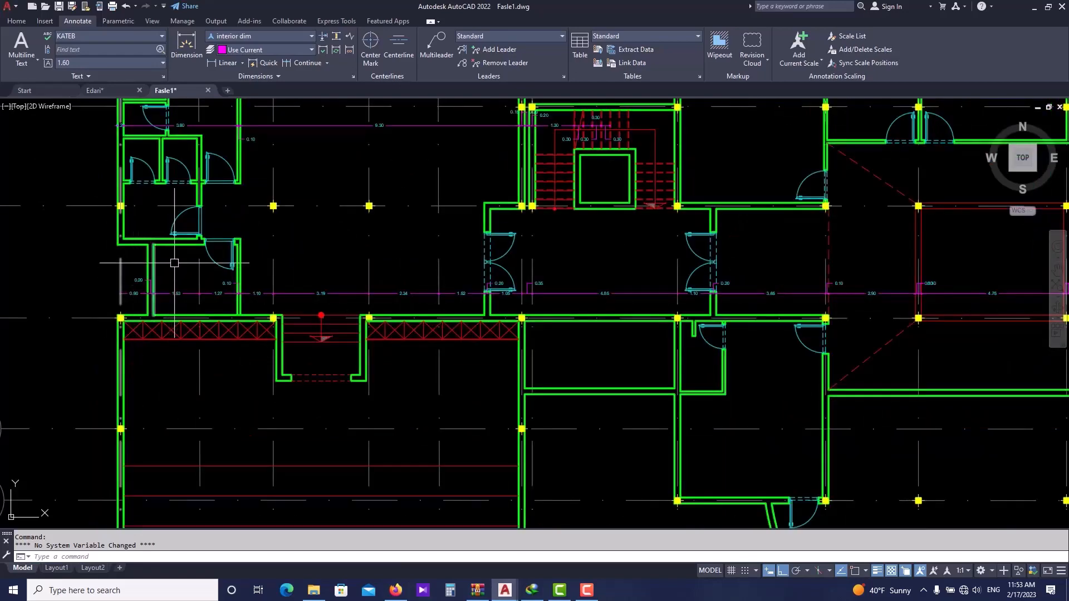
{"action": "scroll", "coordinate": [174, 262], "scroll_direction": "down", "scroll_amount": 4}
- Undo the generated dimension chain
{"action": "key", "text": "ctrl+z"}
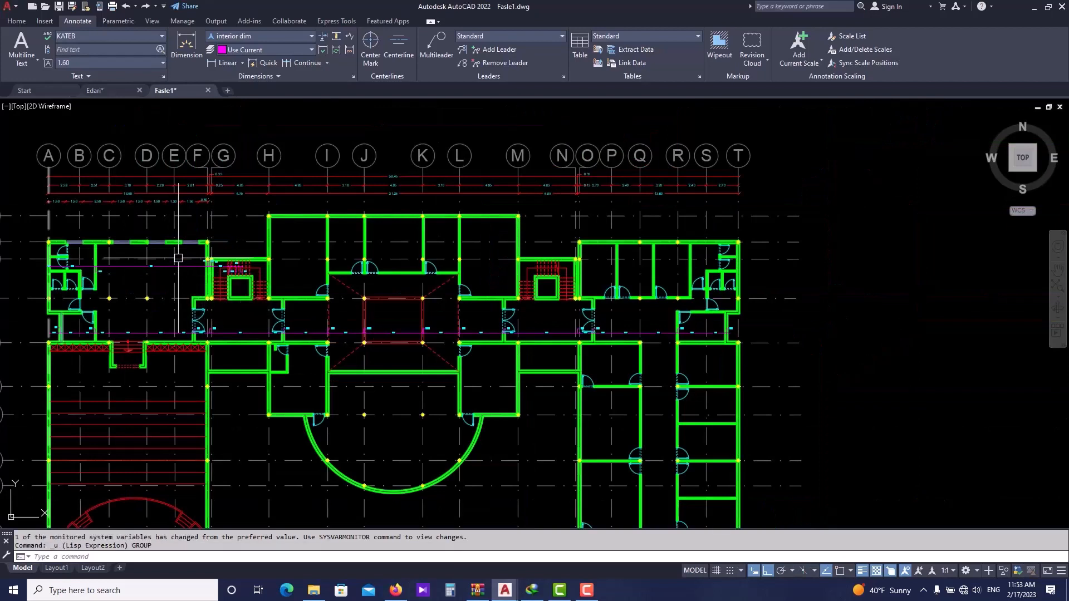
{"action": "key", "text": "ctrl+z"}
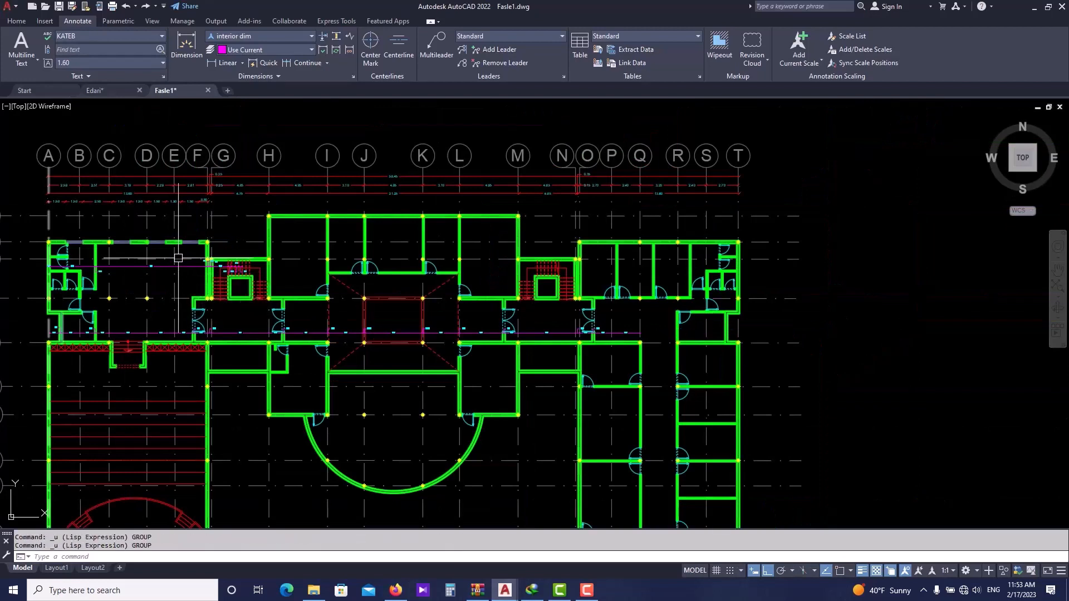
{"action": "key", "text": "ctrl+z"}
{"action": "key", "text": "ctrl+z"}
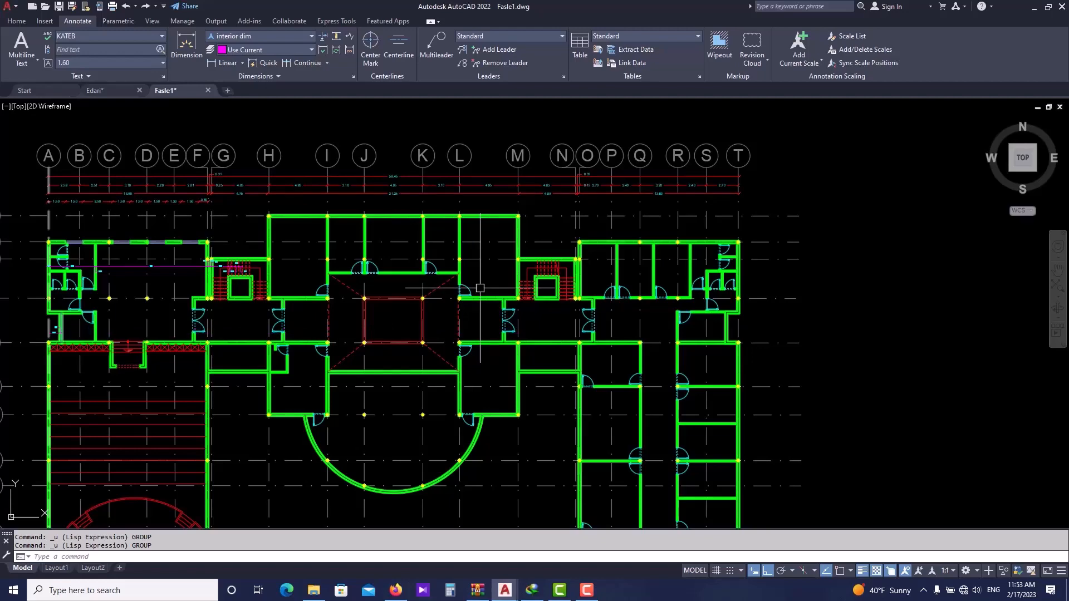
- Turn off the Dim&Axis layer with LAYOFF by picking one of its grid lines
{"action": "scroll", "coordinate": [480, 288], "scroll_direction": "down", "scroll_amount": 2}
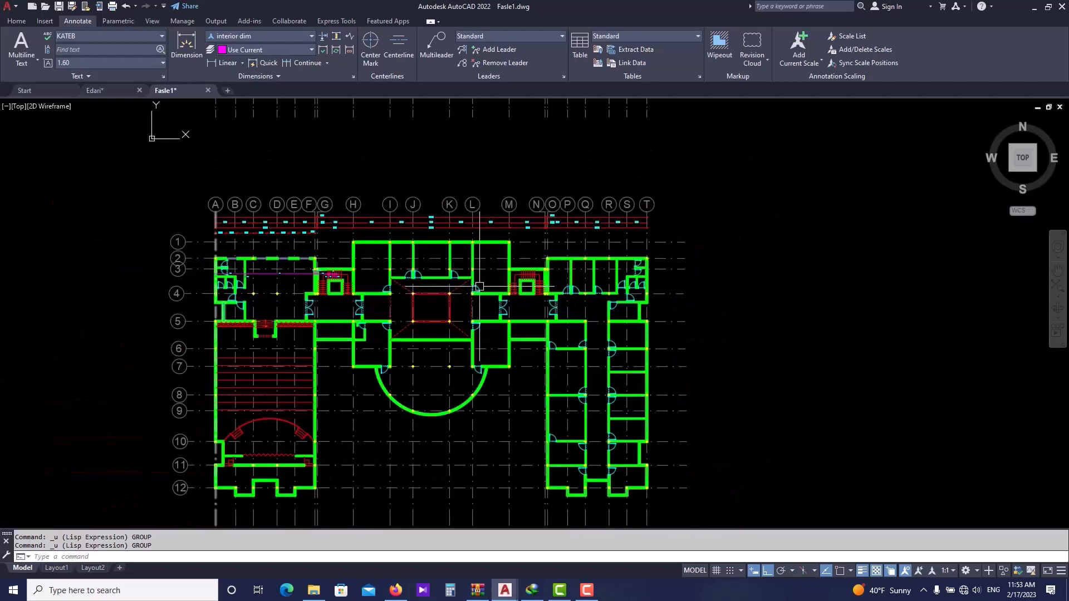
{"action": "key", "text": "Escape"}
{"action": "key", "text": "Escape"}
{"action": "type", "text": "la"}
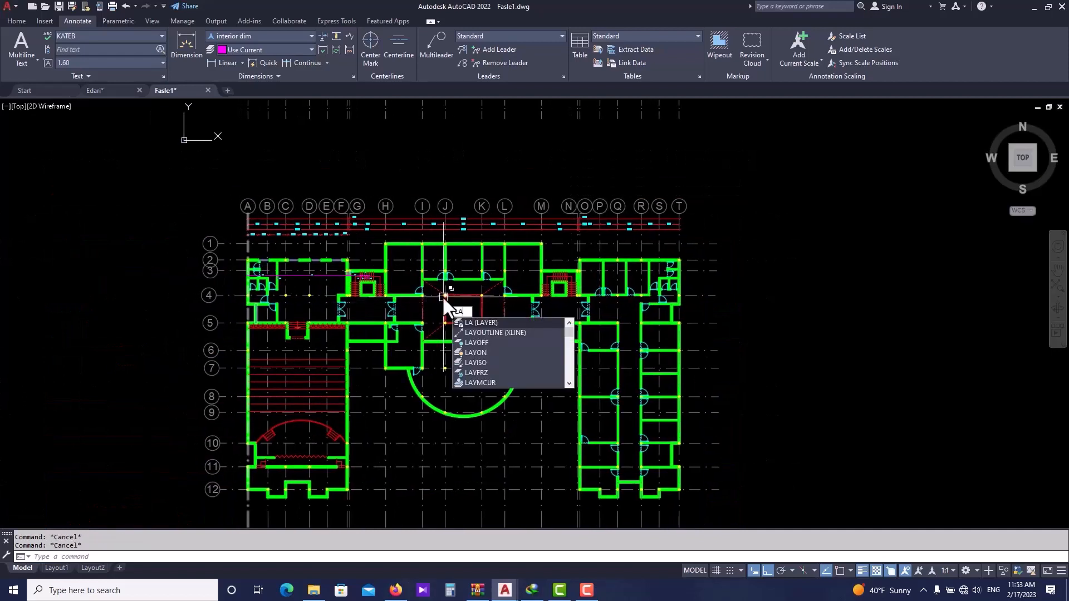
{"action": "type", "text": "o"}
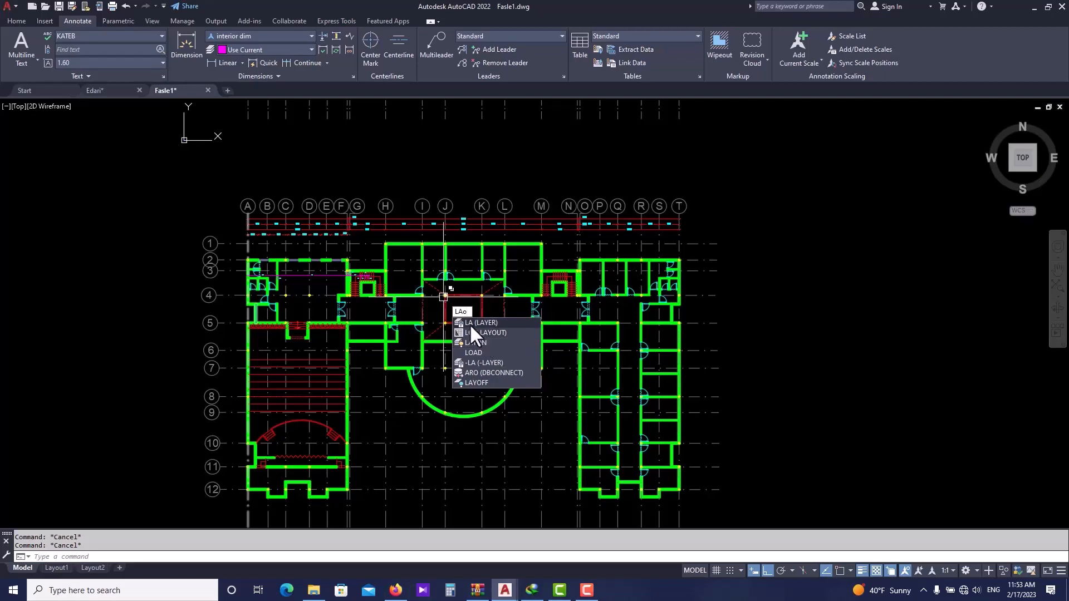
{"action": "key", "text": "BackSpace"}
{"action": "type", "text": "yo"}
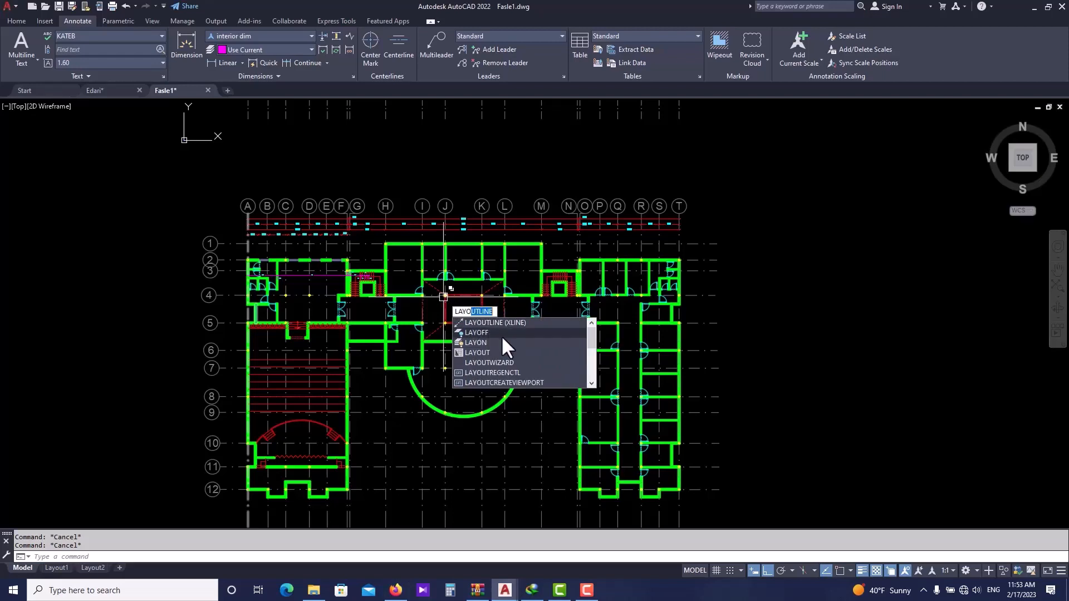
{"action": "left_click", "coordinate": [505, 330]}
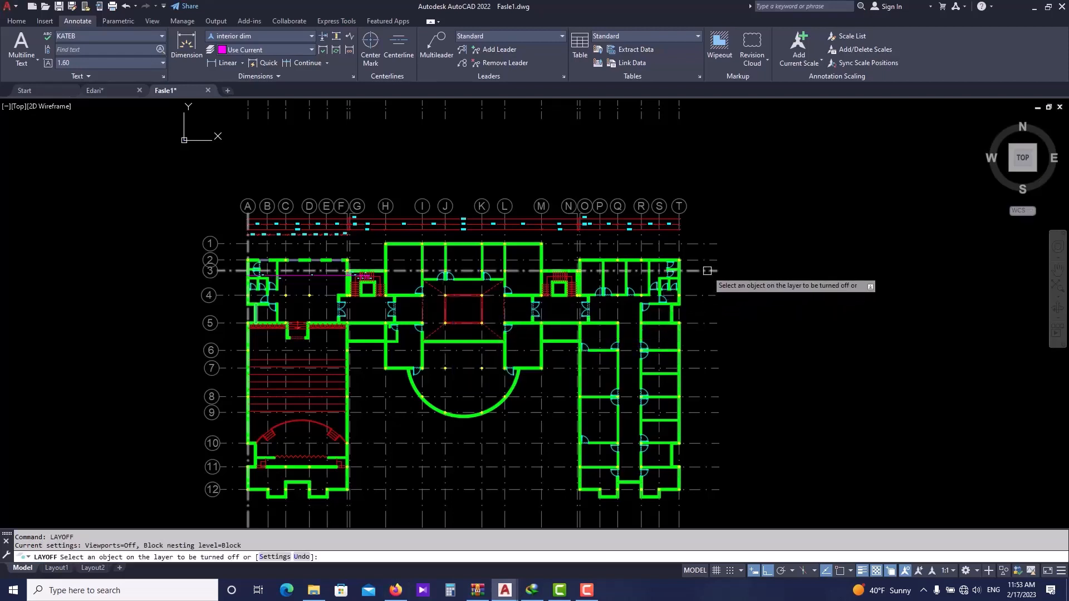
{"action": "left_click", "coordinate": [707, 271]}
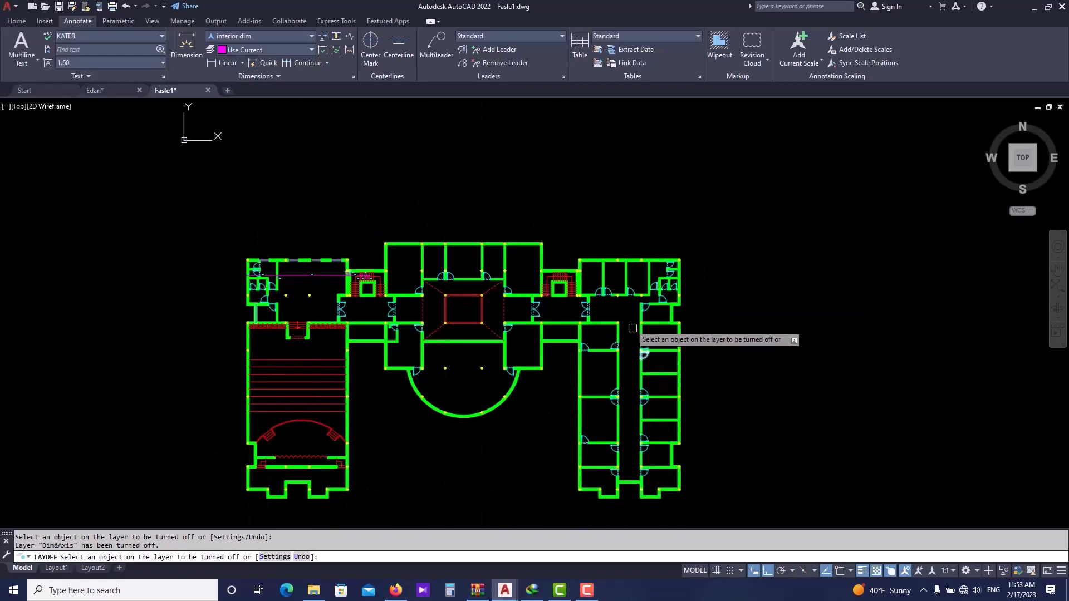
{"action": "scroll", "coordinate": [349, 287], "scroll_direction": "up", "scroll_amount": 2}
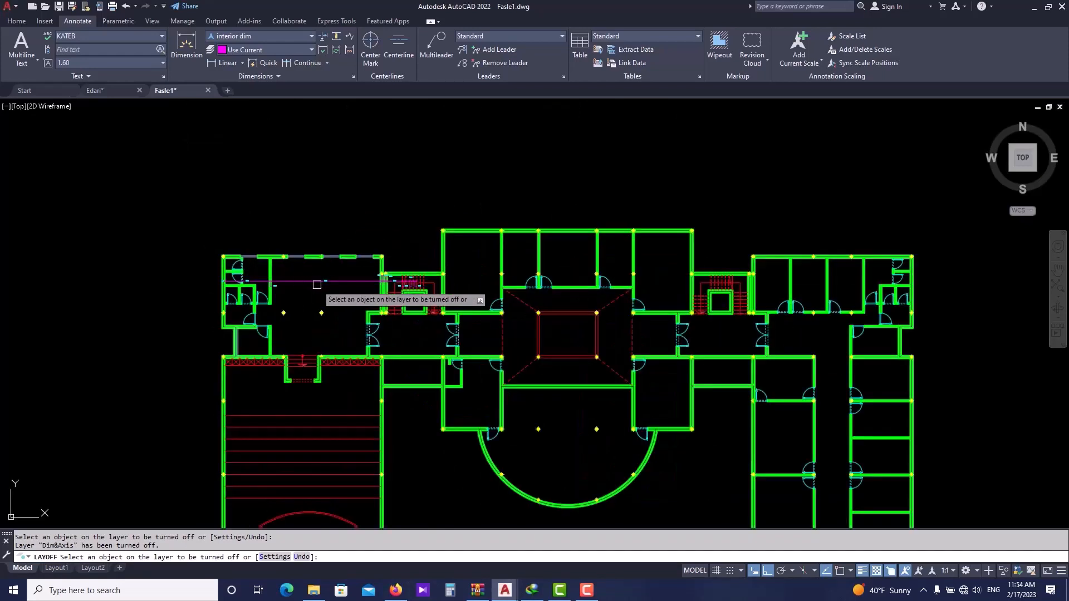
{"action": "key", "text": "Escape"}
- Run DMM again and auto-dimension a horizontal chain across the full building width along the corridor wall line
{"action": "middle_click_drag", "start_coordinate": [394, 359], "coordinate": [375, 342]}
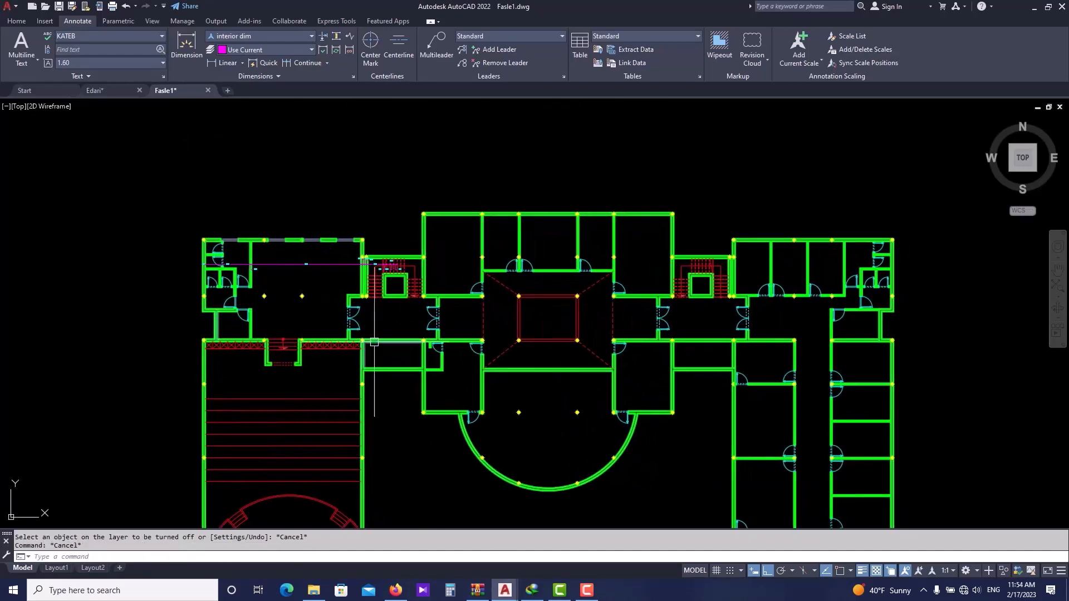
{"action": "key", "text": "Escape"}
{"action": "type", "text": "dmm"}
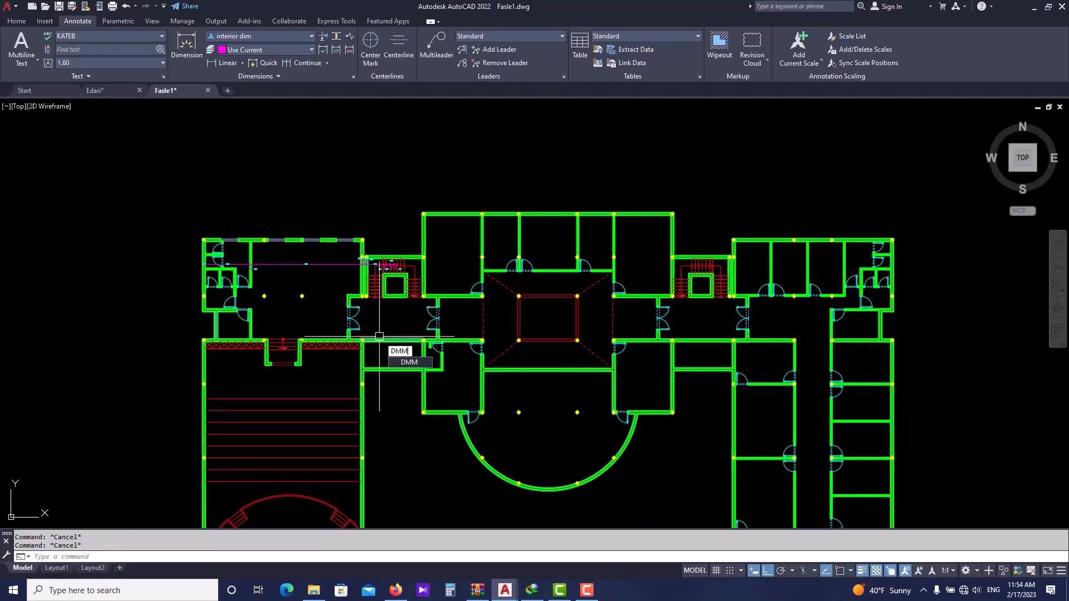
{"action": "key", "text": "Return"}
{"action": "scroll", "coordinate": [192, 304], "scroll_direction": "up", "scroll_amount": 2}
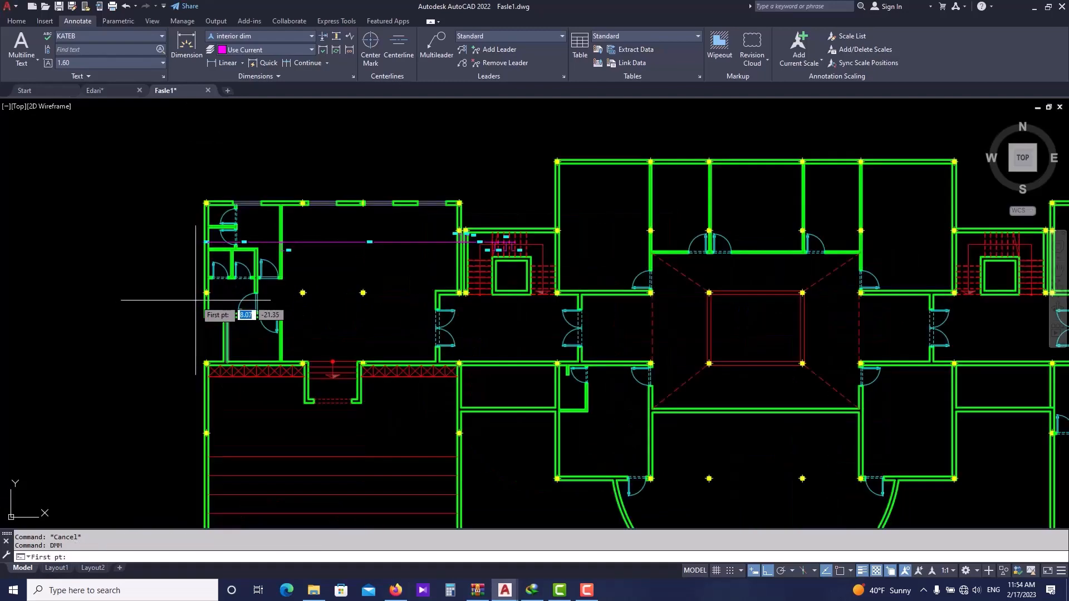
{"action": "left_click", "coordinate": [191, 305]}
{"action": "scroll", "coordinate": [414, 318], "scroll_direction": "down", "scroll_amount": 2}
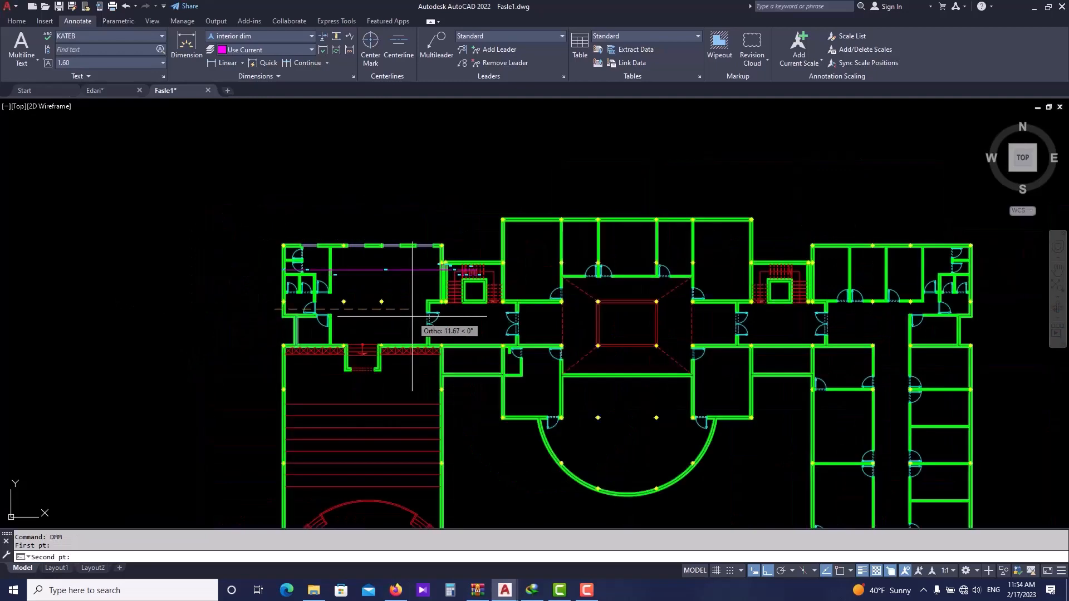
{"action": "middle_click_drag", "start_coordinate": [938, 313], "coordinate": [780, 313]}
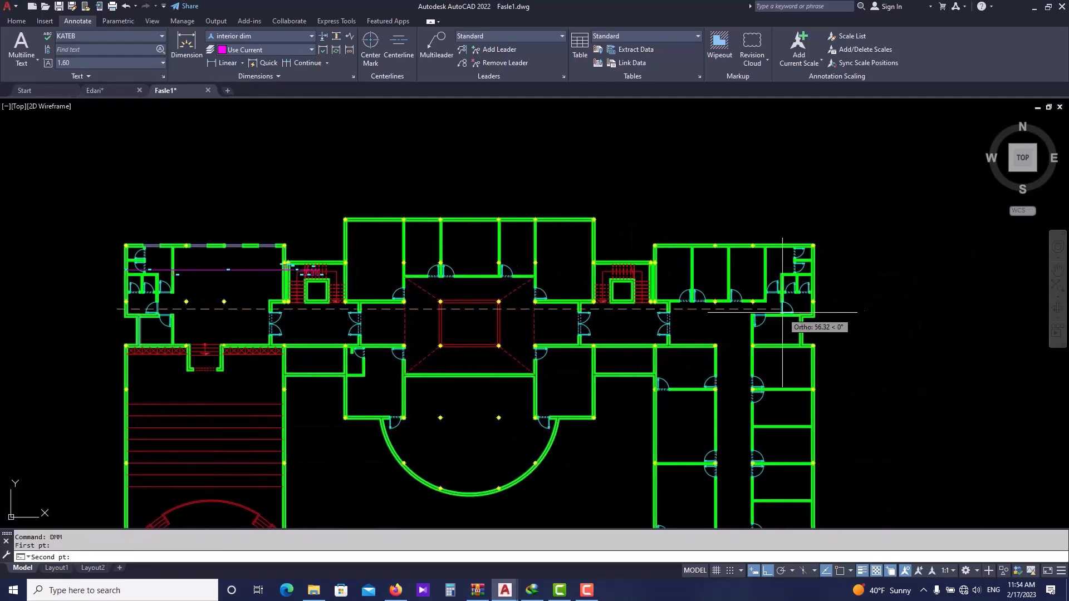
{"action": "left_click", "coordinate": [823, 310]}
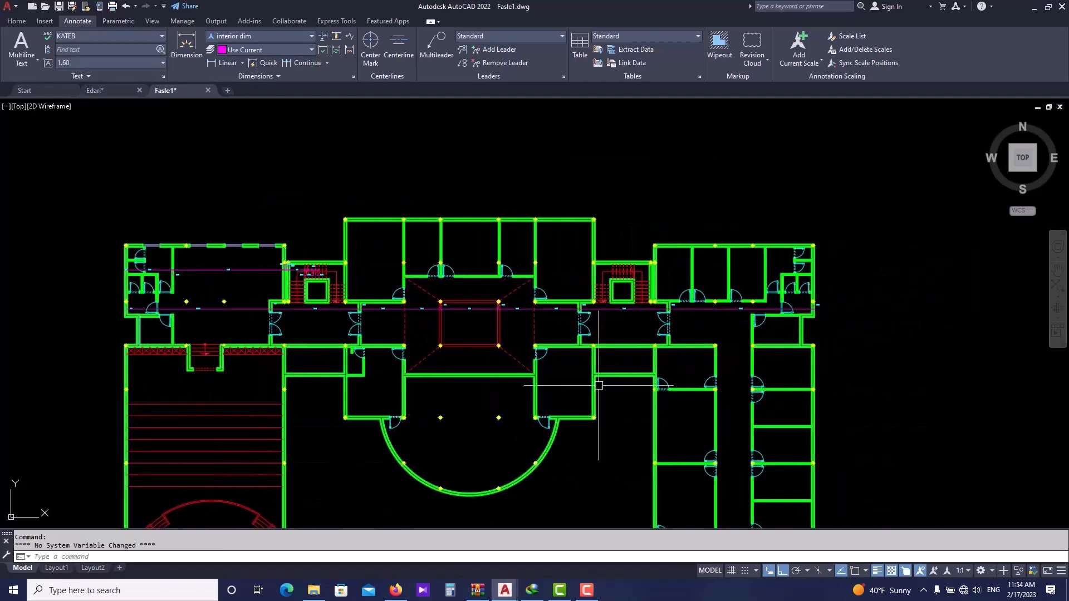
- Try to reposition the 0.20 dimension text at the building's west wall
{"action": "scroll", "coordinate": [138, 303], "scroll_direction": "up", "scroll_amount": 3}
{"action": "scroll", "coordinate": [138, 303], "scroll_direction": "up", "scroll_amount": 6}
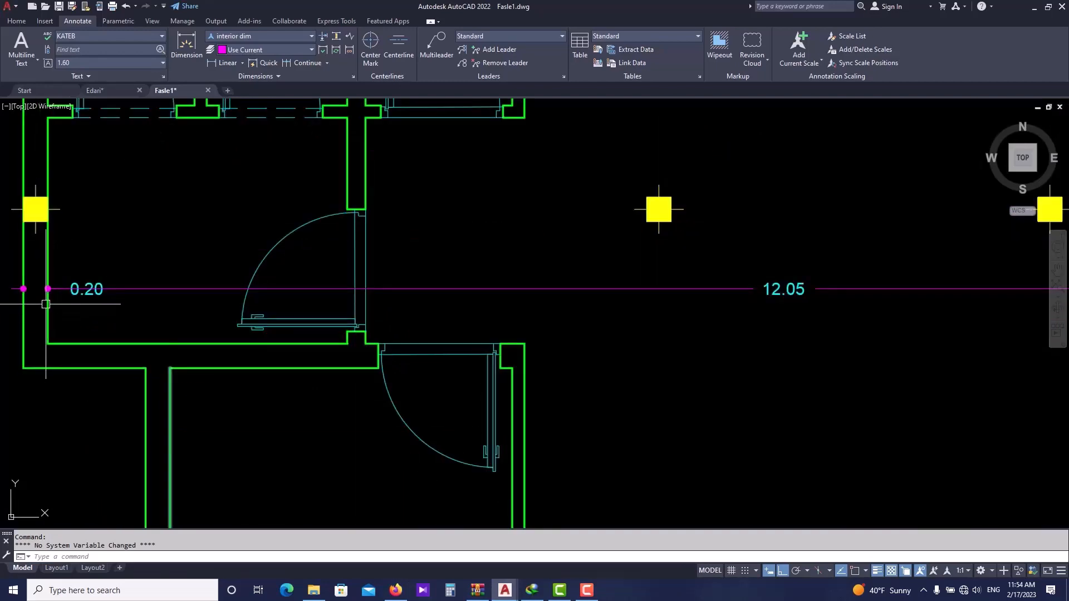
{"action": "middle_click_drag", "start_coordinate": [72, 286], "coordinate": [186, 317]}
{"action": "scroll", "coordinate": [188, 318], "scroll_direction": "up", "scroll_amount": 2}
{"action": "left_click", "coordinate": [208, 330]}
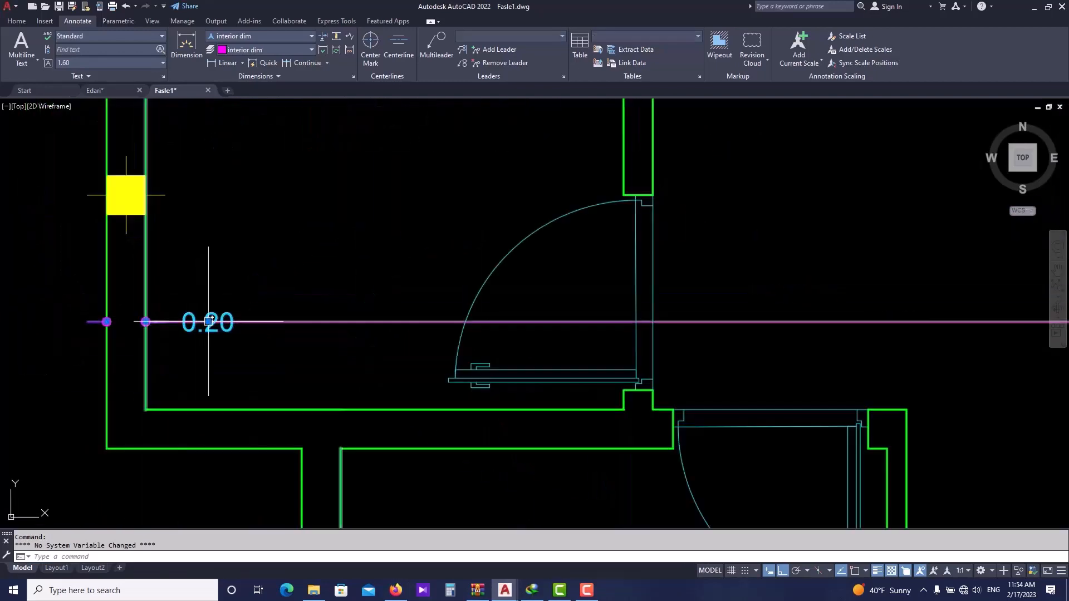
{"action": "left_click", "coordinate": [208, 322]}
{"action": "left_click", "coordinate": [129, 313]}
{"action": "scroll", "coordinate": [143, 363], "scroll_direction": "down", "scroll_amount": 4}
{"action": "key", "text": "Escape"}
{"action": "scroll", "coordinate": [158, 319], "scroll_direction": "down", "scroll_amount": 2}
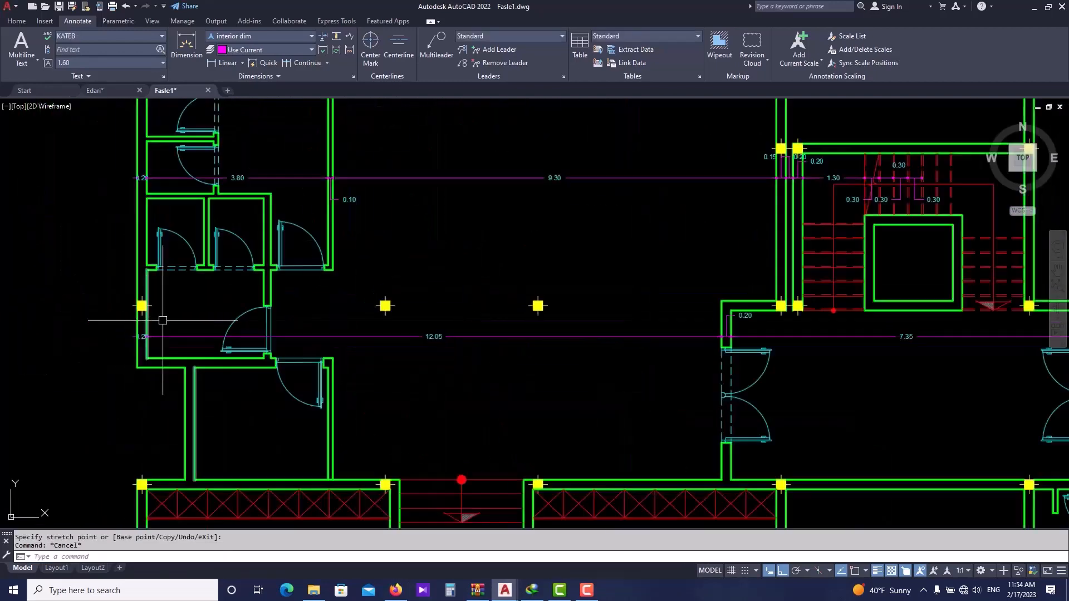
- Try to reposition the 0.20 dimension text beside the door east of the stair
{"action": "middle_click_drag", "start_coordinate": [590, 362], "coordinate": [250, 363]}
{"action": "scroll", "coordinate": [442, 305], "scroll_direction": "up", "scroll_amount": 6}
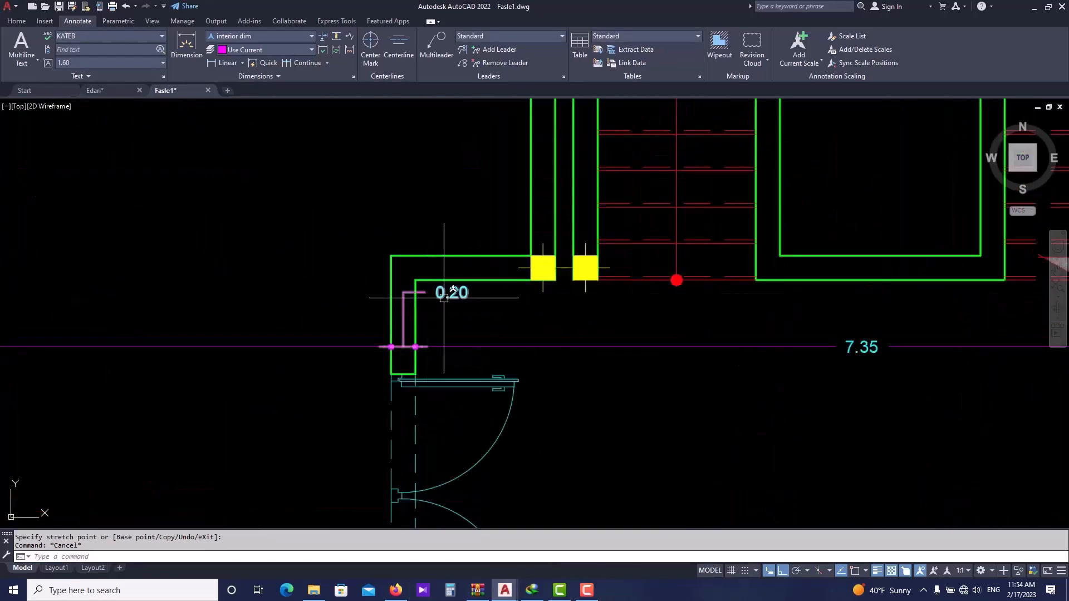
{"action": "left_click", "coordinate": [431, 287]}
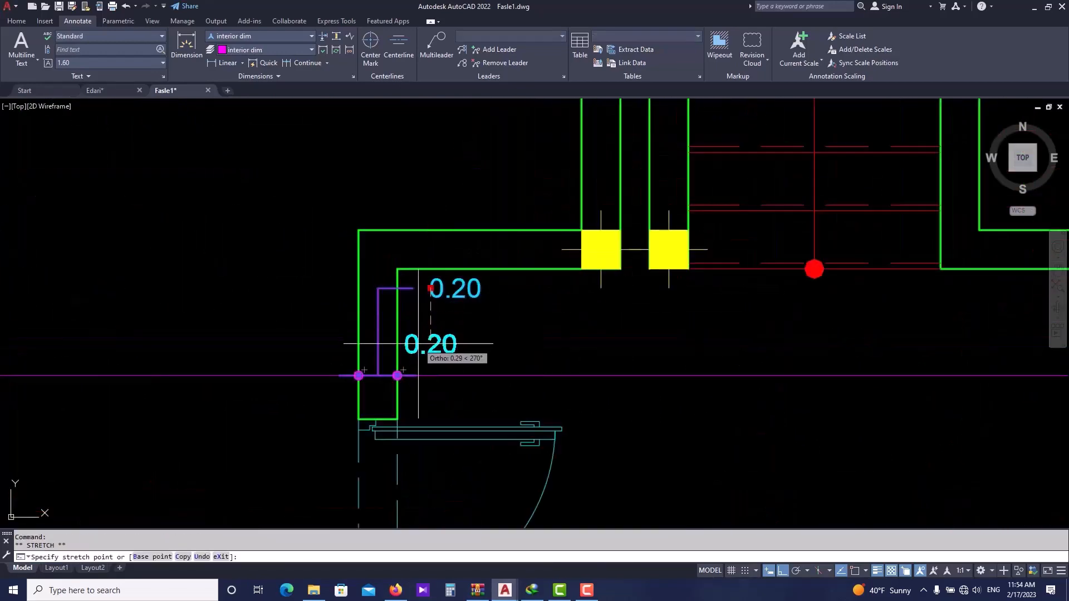
{"action": "key", "text": "Escape"}
{"action": "scroll", "coordinate": [390, 357], "scroll_direction": "down", "scroll_amount": 6}
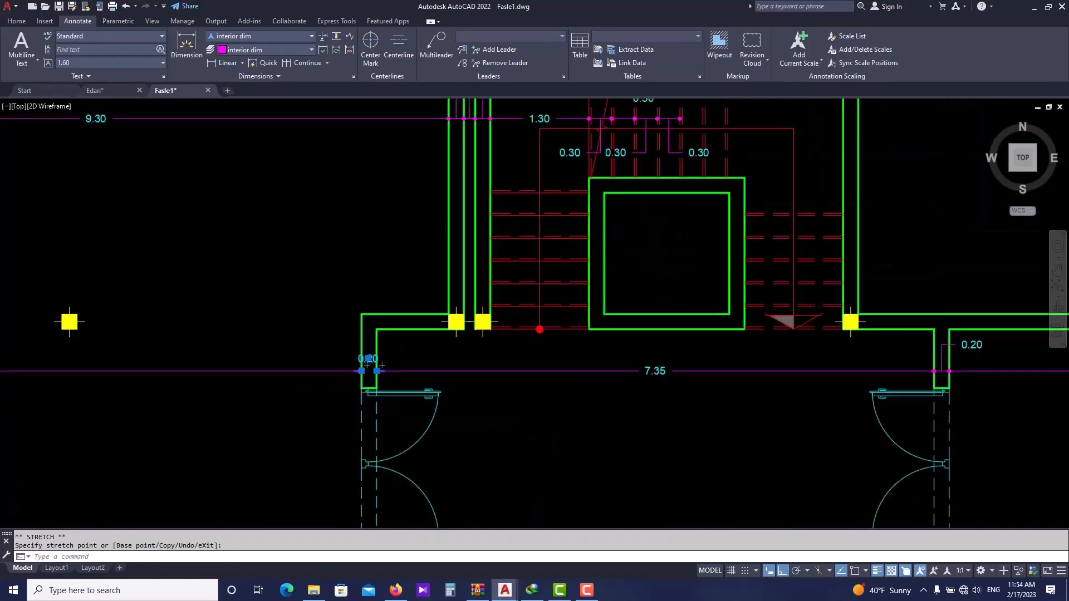
- Pan and zoom along the new dimension chain to inspect its values across the building
{"action": "middle_click_drag", "start_coordinate": [593, 397], "coordinate": [350, 372]}
{"action": "middle_click_drag", "start_coordinate": [626, 375], "coordinate": [277, 345]}
{"action": "scroll", "coordinate": [793, 379], "scroll_direction": "down", "scroll_amount": 3}
{"action": "middle_click_drag", "start_coordinate": [794, 379], "coordinate": [288, 357]}
{"action": "scroll", "coordinate": [379, 331], "scroll_direction": "down", "scroll_amount": 2}
{"action": "middle_click_drag", "start_coordinate": [612, 360], "coordinate": [572, 344]}
{"action": "scroll", "coordinate": [357, 343], "scroll_direction": "down", "scroll_amount": 2}
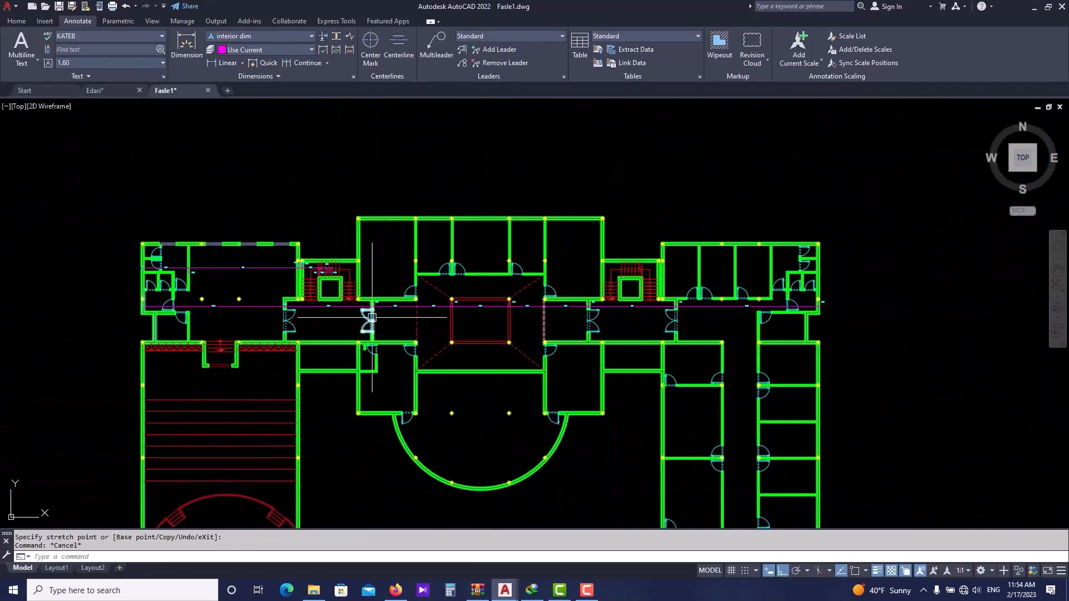
{"action": "middle_click_drag", "start_coordinate": [372, 317], "coordinate": [371, 331]}
{"action": "scroll", "coordinate": [167, 312], "scroll_direction": "up", "scroll_amount": 2}
{"action": "scroll", "coordinate": [137, 270], "scroll_direction": "up", "scroll_amount": 4}
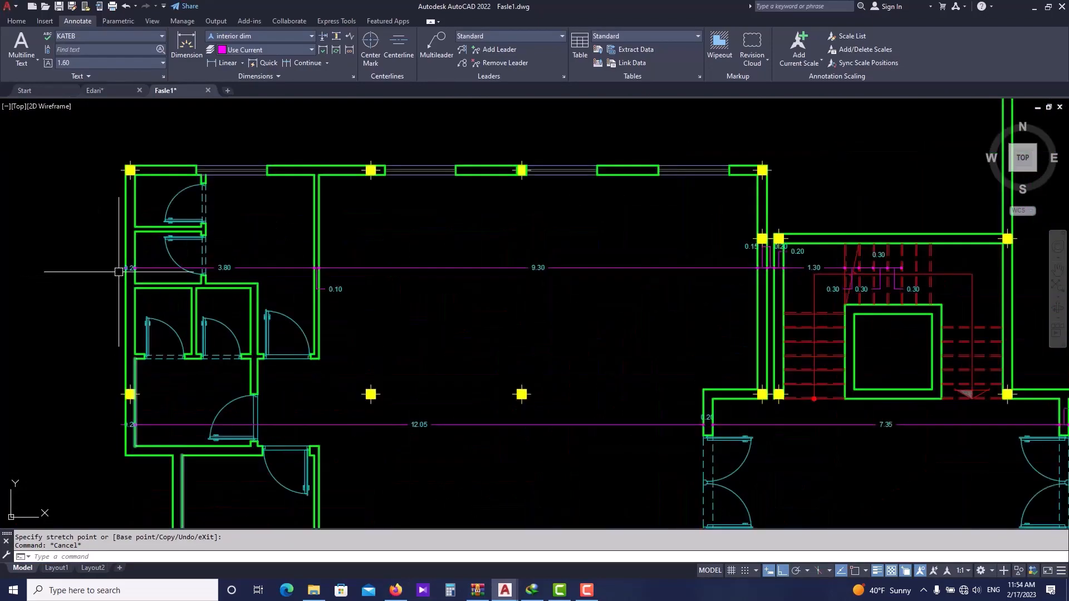
- Run DMM and auto-dimension a vertical chain through the eastern row of rooms in the east wing
{"action": "scroll", "coordinate": [400, 282], "scroll_direction": "down", "scroll_amount": 2}
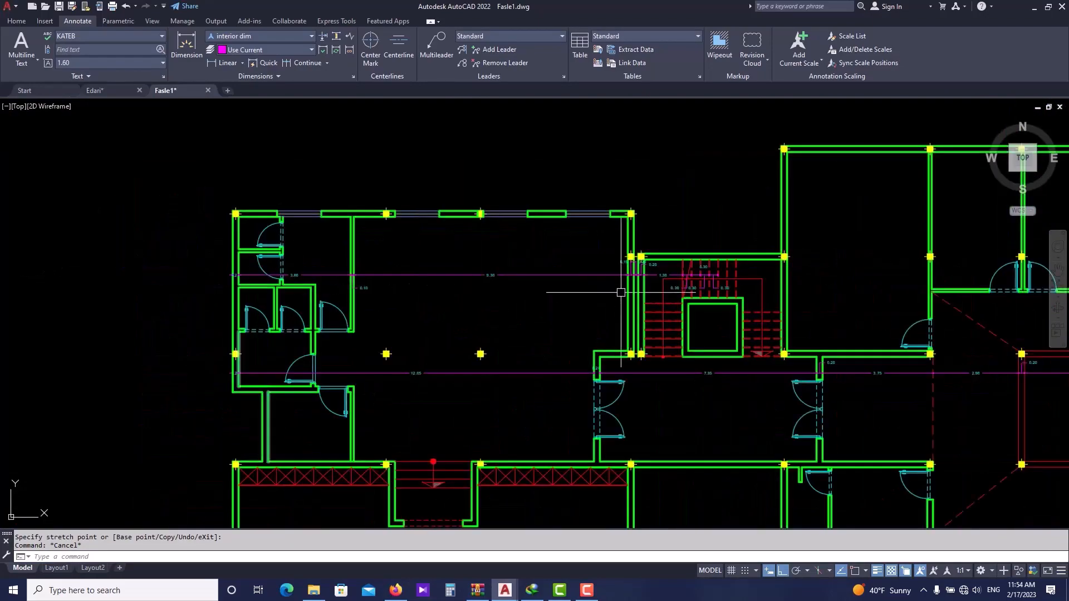
{"action": "scroll", "coordinate": [438, 232], "scroll_direction": "down", "scroll_amount": 2}
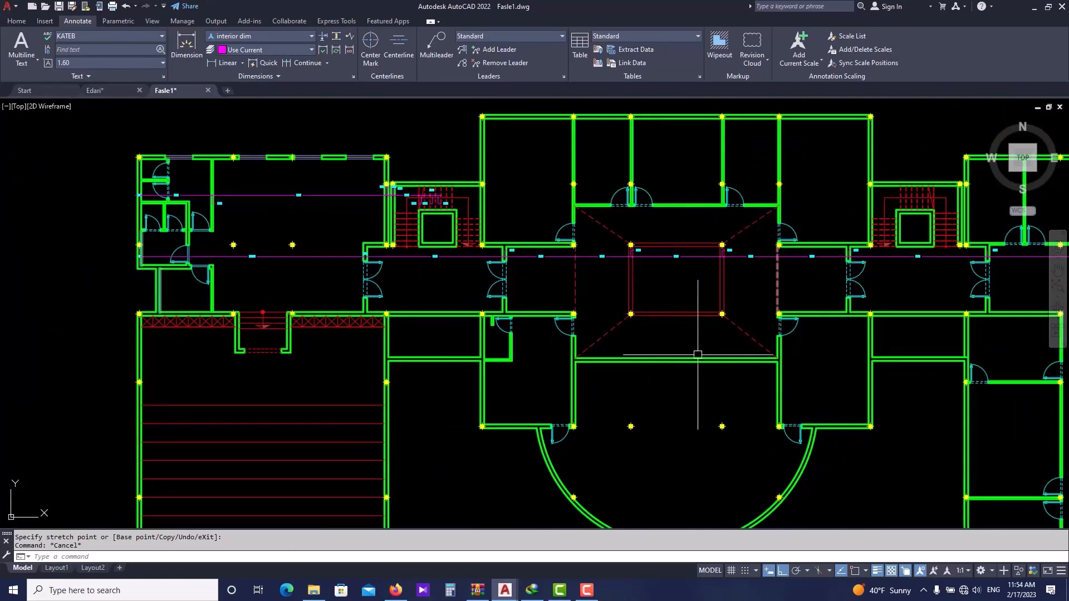
{"action": "scroll", "coordinate": [556, 322], "scroll_direction": "down", "scroll_amount": 4}
{"action": "scroll", "coordinate": [779, 373], "scroll_direction": "up", "scroll_amount": 3}
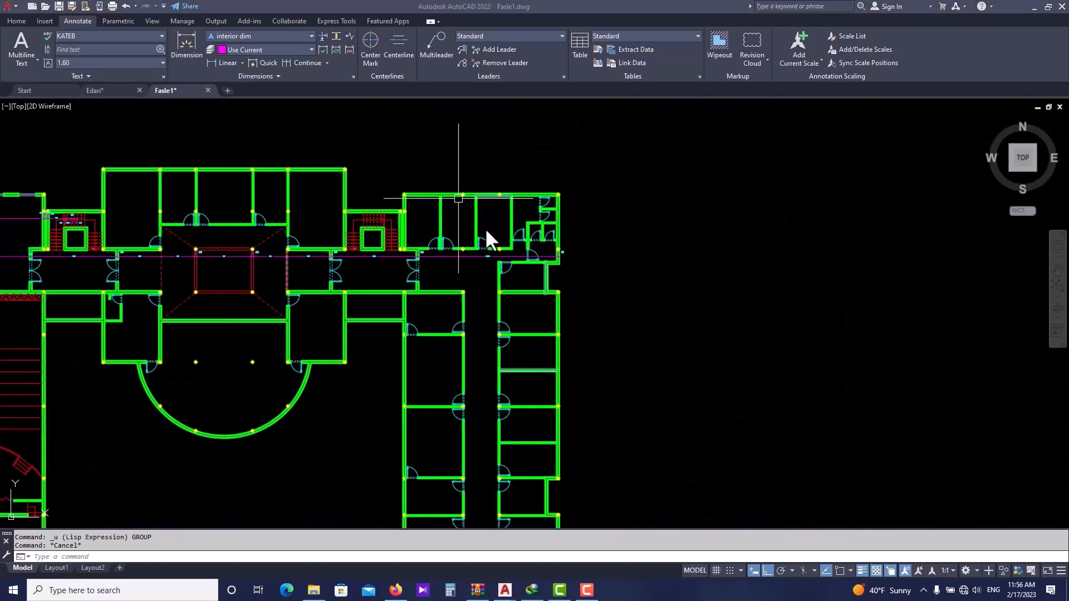
{"action": "scroll", "coordinate": [485, 229], "scroll_direction": "down", "scroll_amount": 3}
{"action": "scroll", "coordinate": [476, 259], "scroll_direction": "up", "scroll_amount": 2}
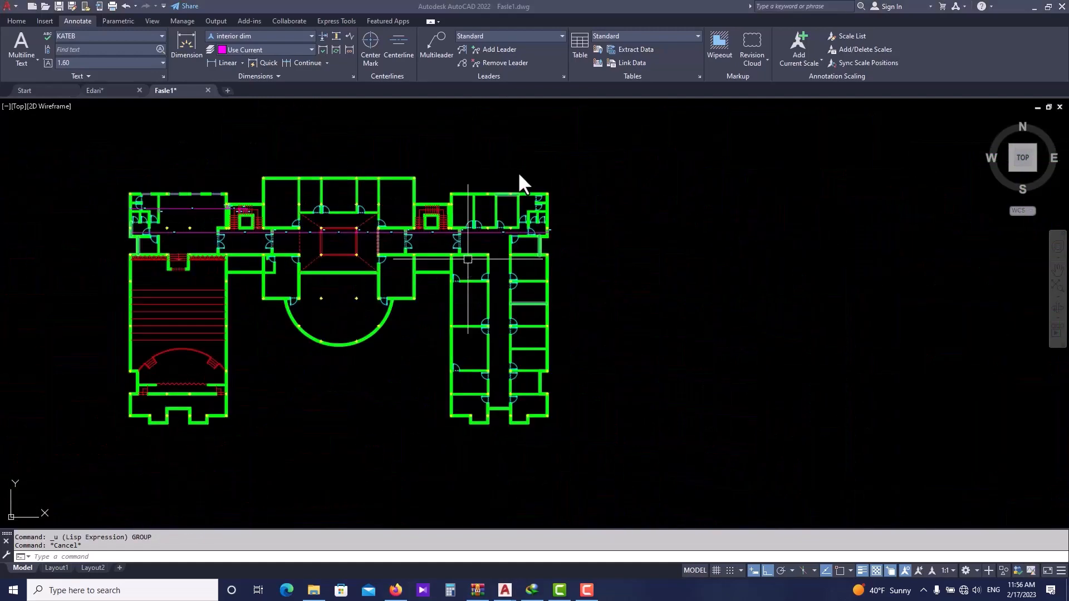
{"action": "scroll", "coordinate": [519, 174], "scroll_direction": "up", "scroll_amount": 2}
{"action": "middle_click_drag", "start_coordinate": [624, 331], "coordinate": [617, 292]}
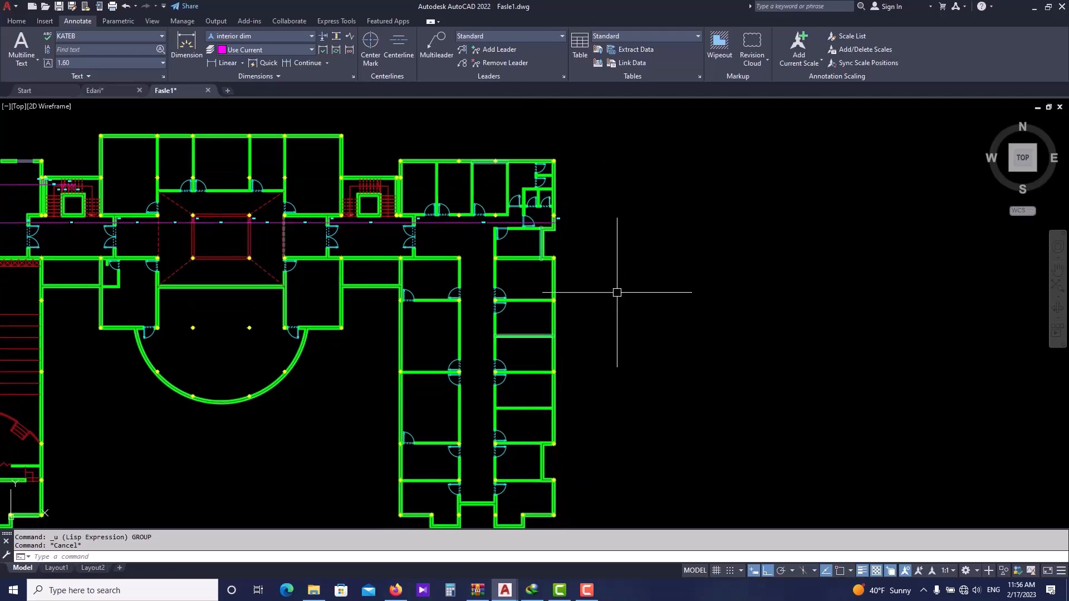
{"action": "type", "text": "m"}
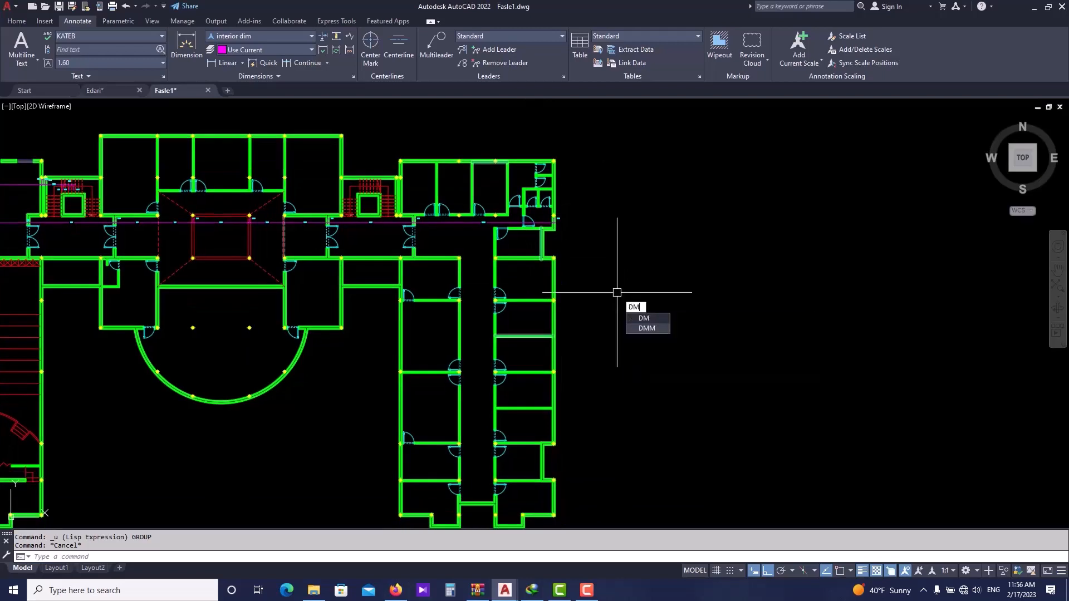
{"action": "left_click", "coordinate": [640, 325]}
{"action": "scroll", "coordinate": [601, 284], "scroll_direction": "down", "scroll_amount": 2}
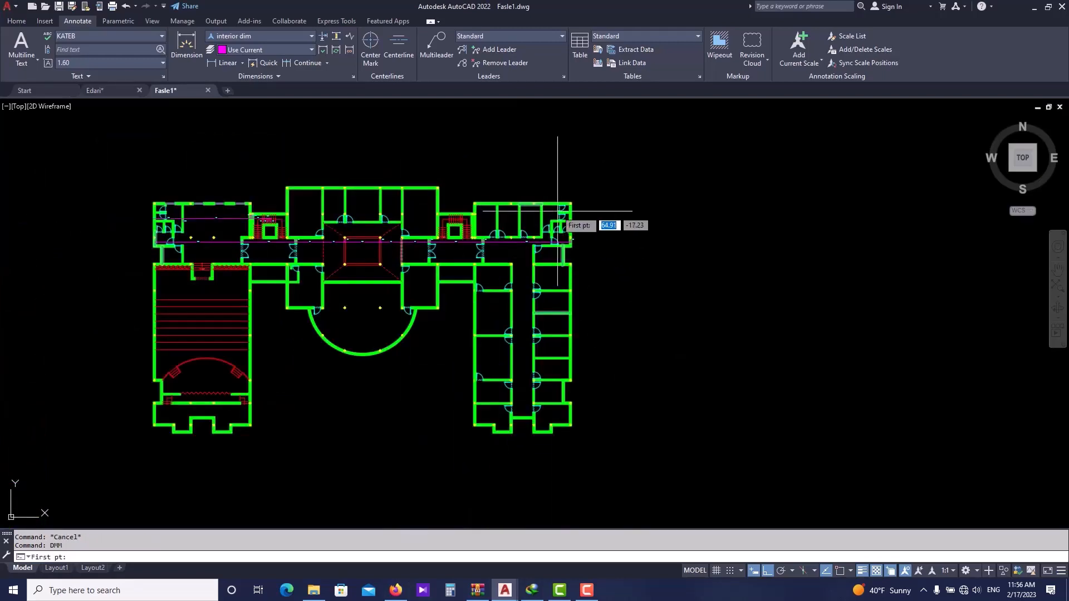
{"action": "left_click", "coordinate": [550, 191]}
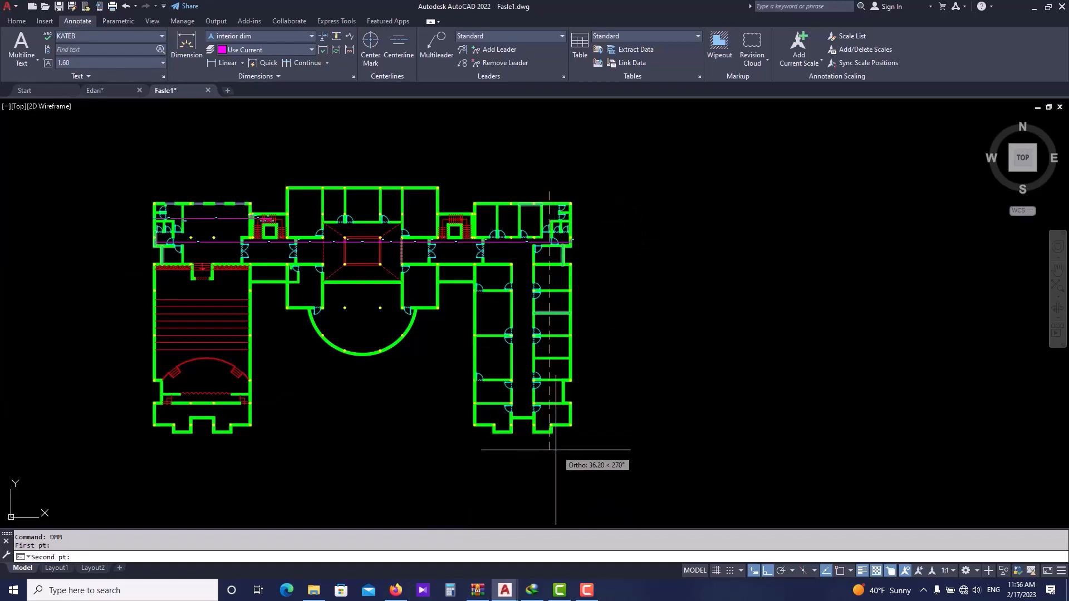
{"action": "left_click", "coordinate": [552, 444]}
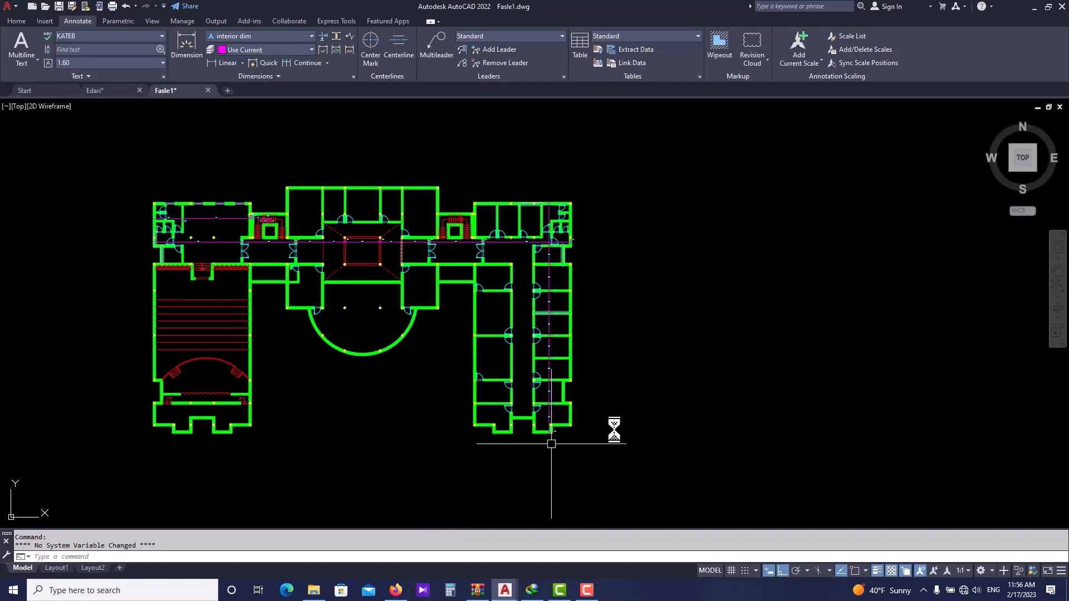
- Repeat DMM to auto-dimension a vertical chain through the western row of rooms in the east wing
{"action": "key", "text": "Return"}
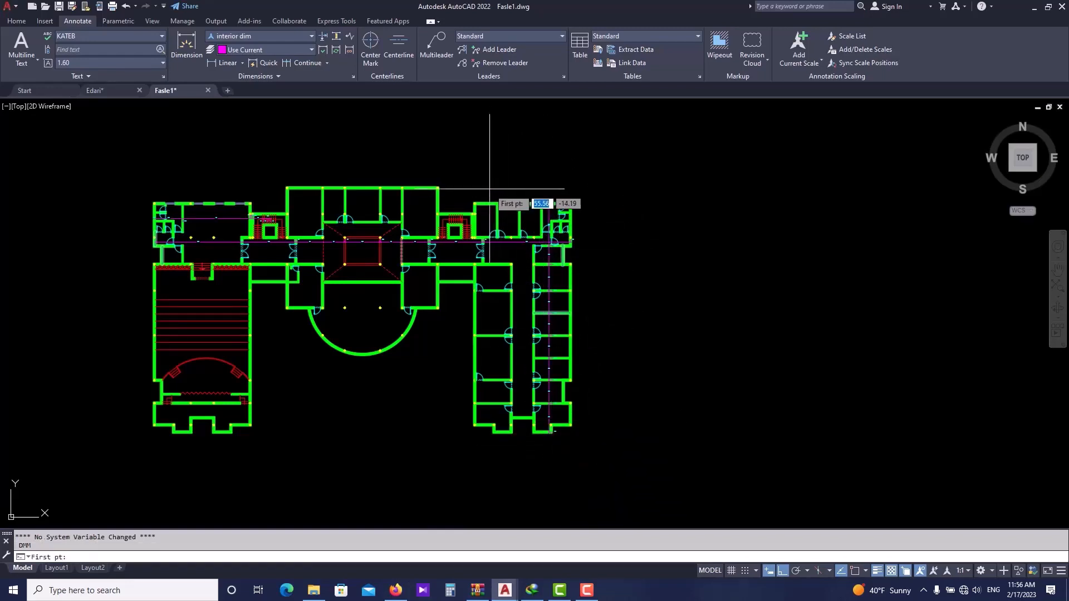
{"action": "left_click", "coordinate": [490, 190]}
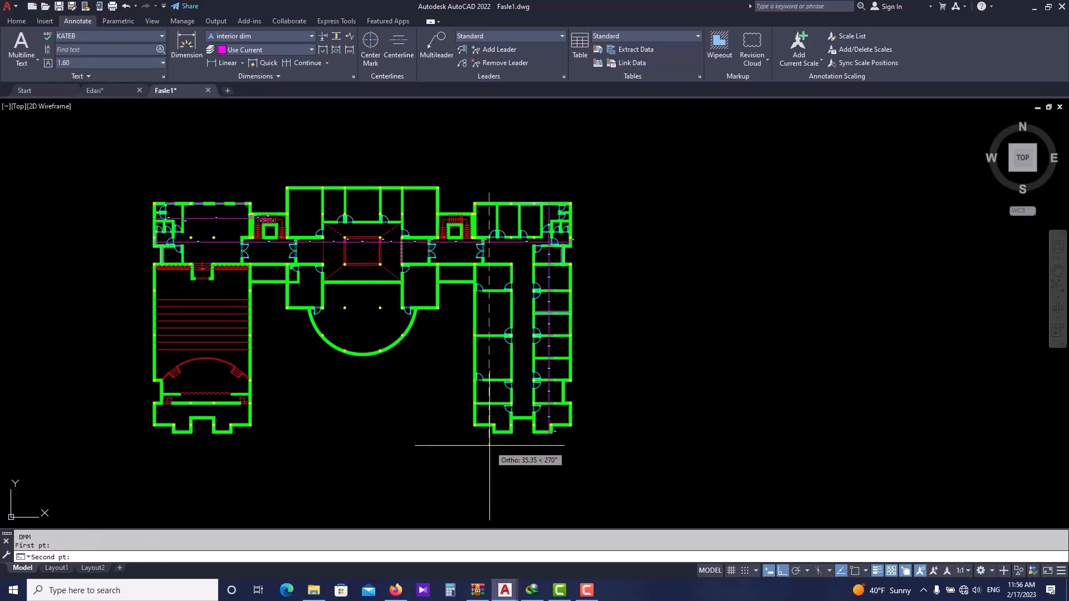
{"action": "left_click", "coordinate": [490, 480]}
- Repeat DMM to auto-dimension a horizontal chain across the full building width through the northern rooms
{"action": "scroll", "coordinate": [493, 479], "scroll_direction": "up", "scroll_amount": 5}
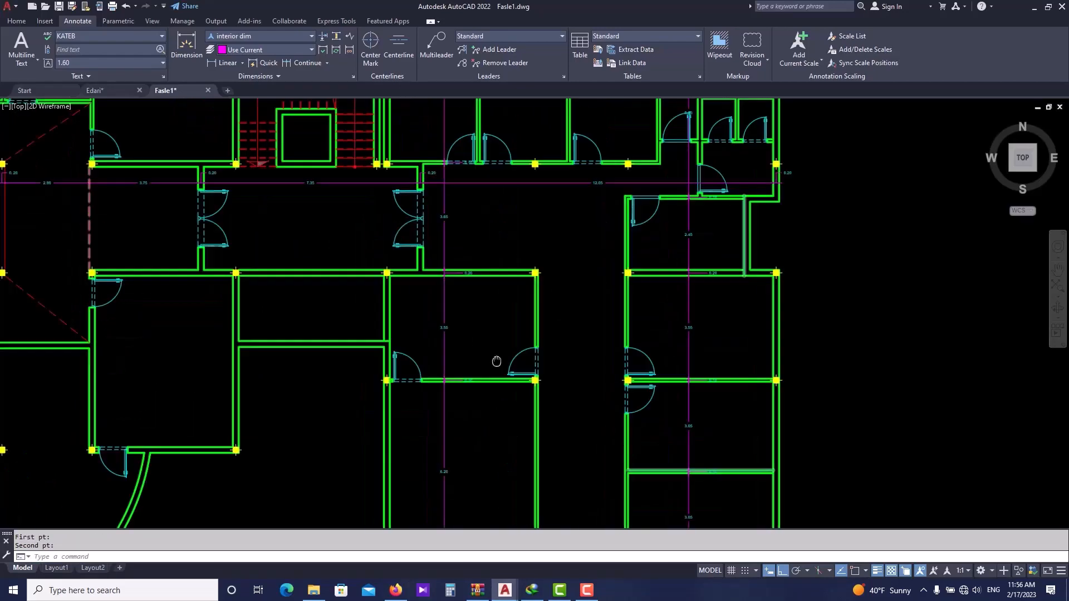
{"action": "middle_click_drag", "start_coordinate": [496, 361], "coordinate": [497, 420]}
{"action": "middle_click_drag", "start_coordinate": [486, 258], "coordinate": [484, 419]}
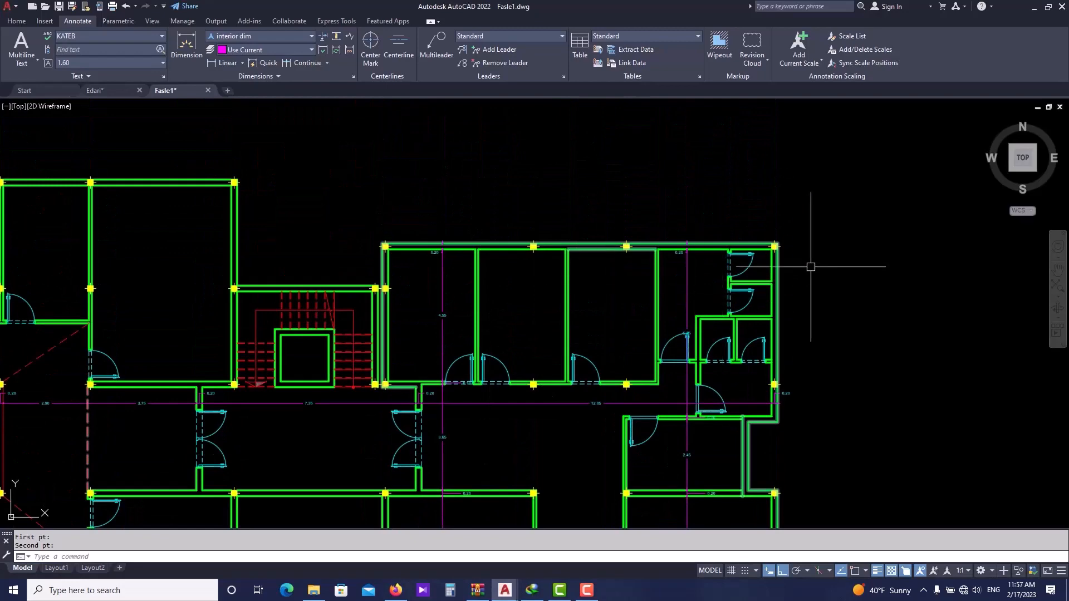
{"action": "scroll", "coordinate": [811, 267], "scroll_direction": "down", "scroll_amount": 4}
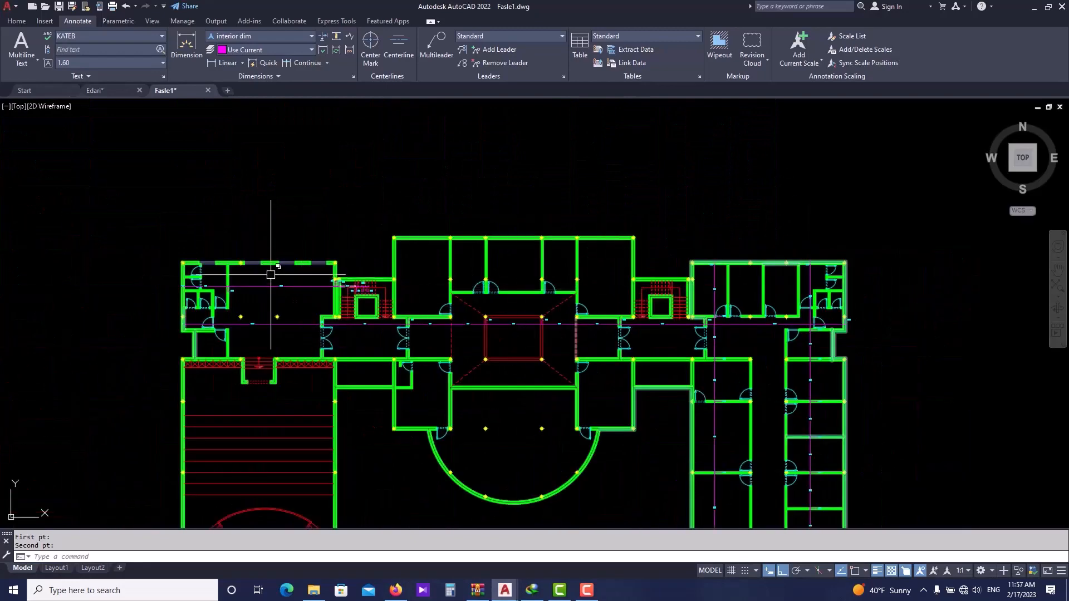
{"action": "key", "text": "Return"}
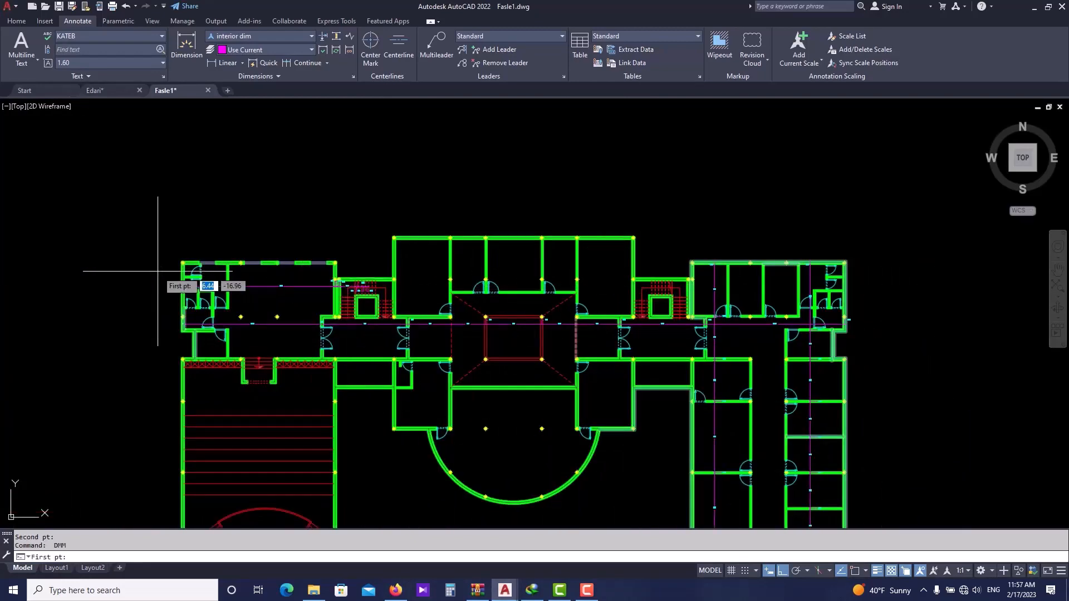
{"action": "left_click", "coordinate": [165, 271]}
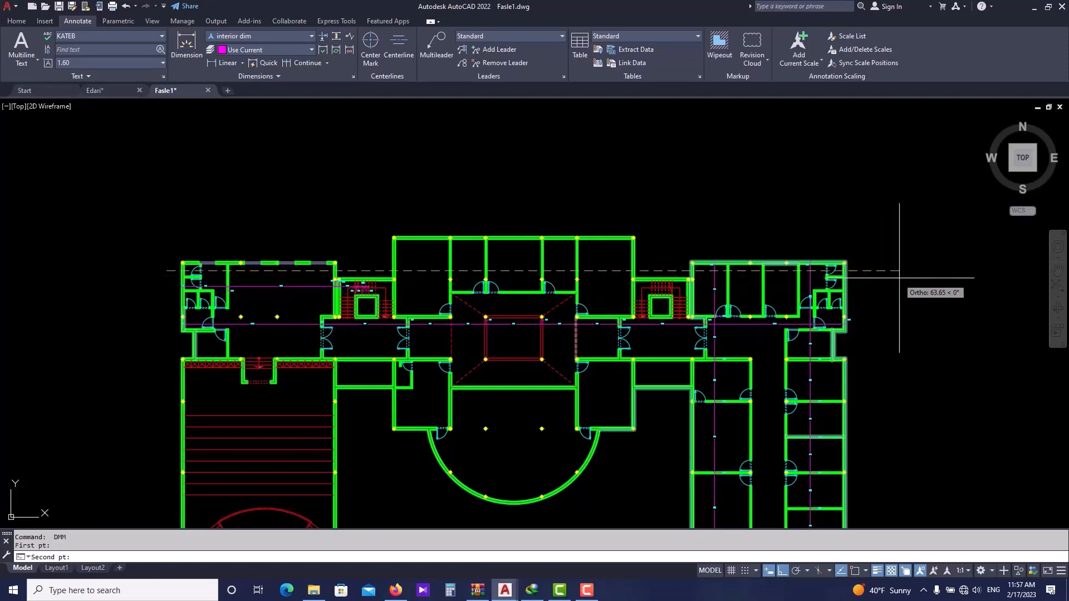
{"action": "left_click", "coordinate": [885, 331]}
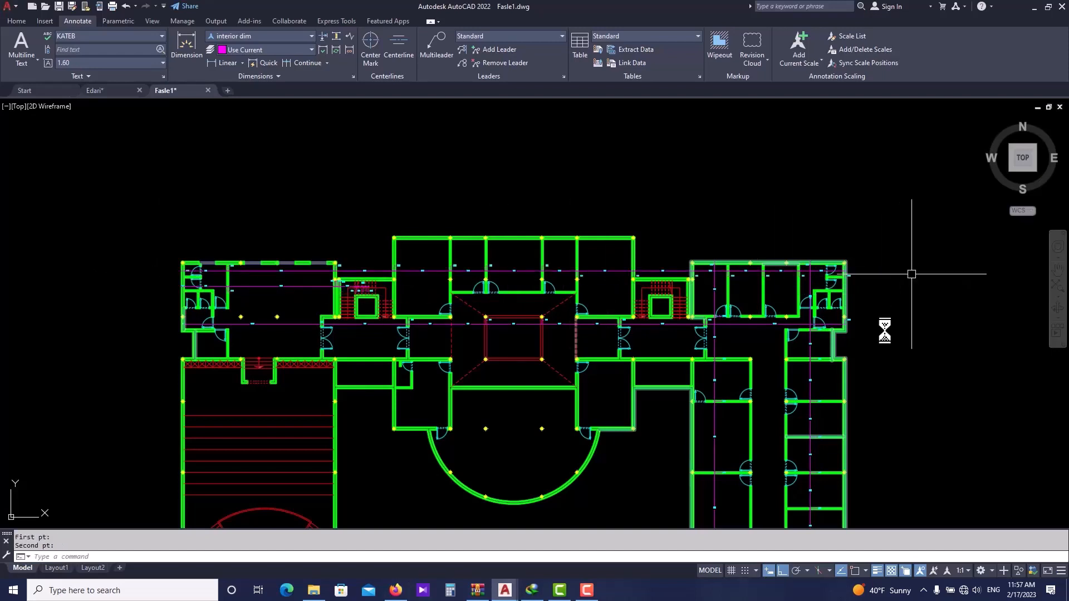
- Repeat DMM to auto-dimension a vertical chain down the central block through the entrance hall
{"action": "middle_click_drag", "start_coordinate": [473, 419], "coordinate": [461, 382]}
{"action": "key", "text": "Return"}
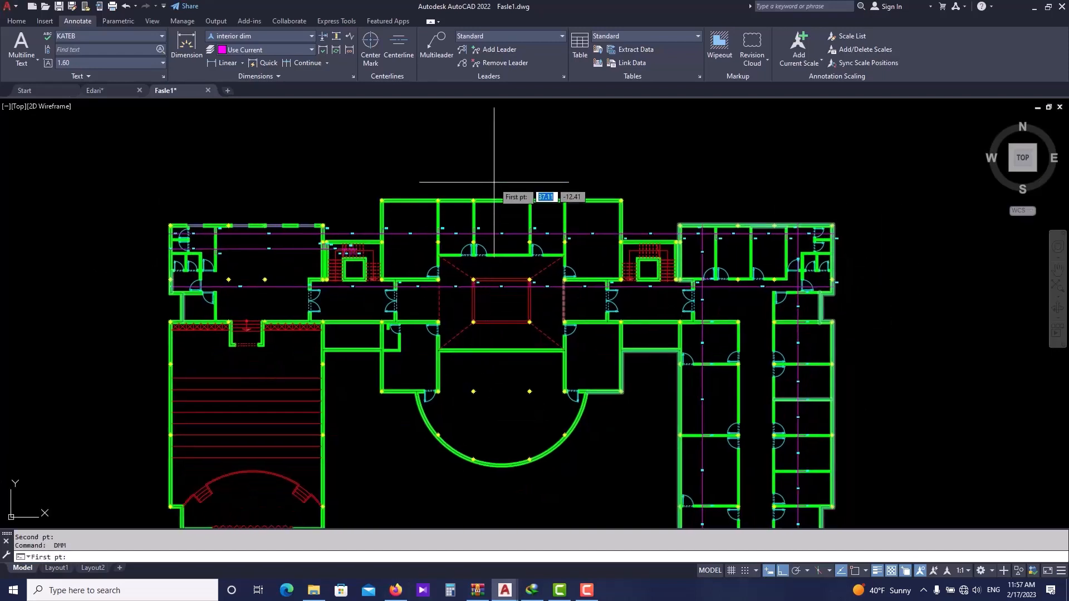
{"action": "left_click", "coordinate": [494, 181]}
{"action": "left_click", "coordinate": [485, 521]}
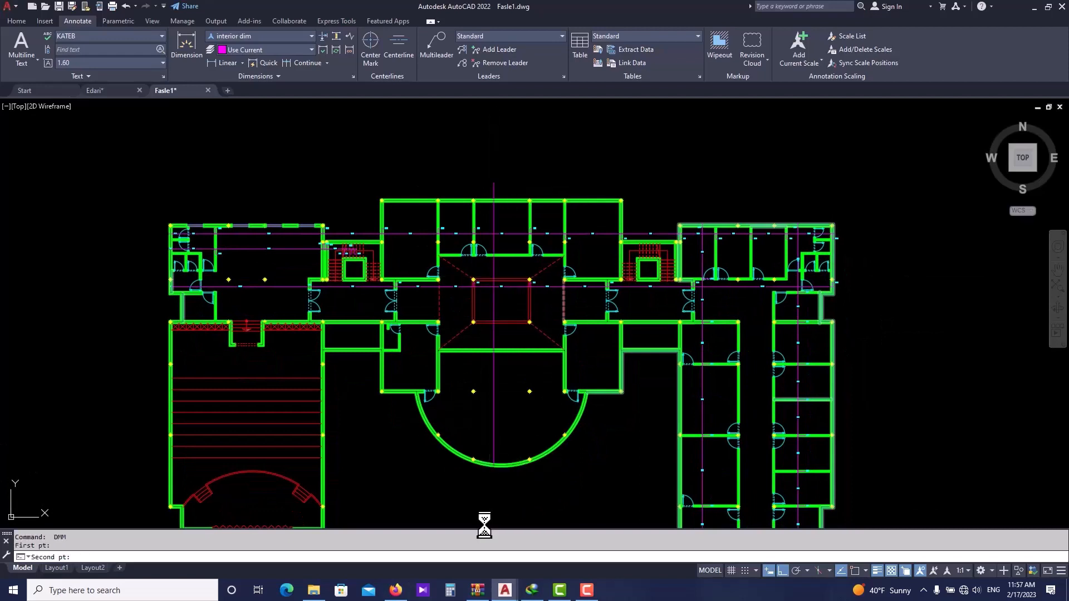
- Repeat DMM to auto-dimension a vertical chain along the east side of the central block
{"action": "key", "text": "Return"}
{"action": "left_click", "coordinate": [592, 189]}
{"action": "left_click", "coordinate": [599, 416]}
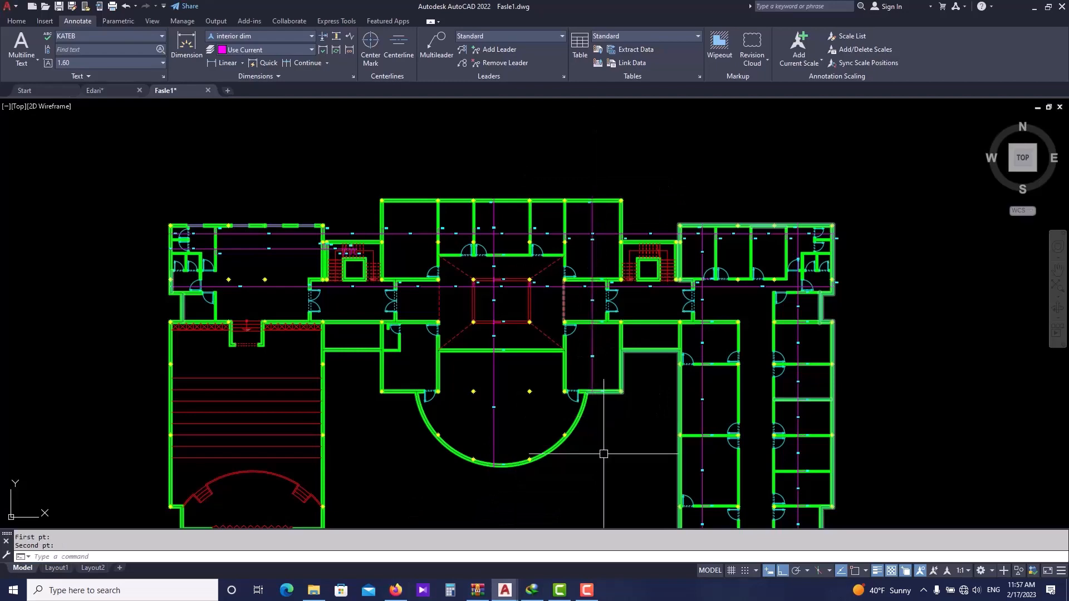
- Repeat DMM to auto-dimension a vertical chain through the west wing's auditorium, then end the command
{"action": "scroll", "coordinate": [424, 310], "scroll_direction": "down", "scroll_amount": 3}
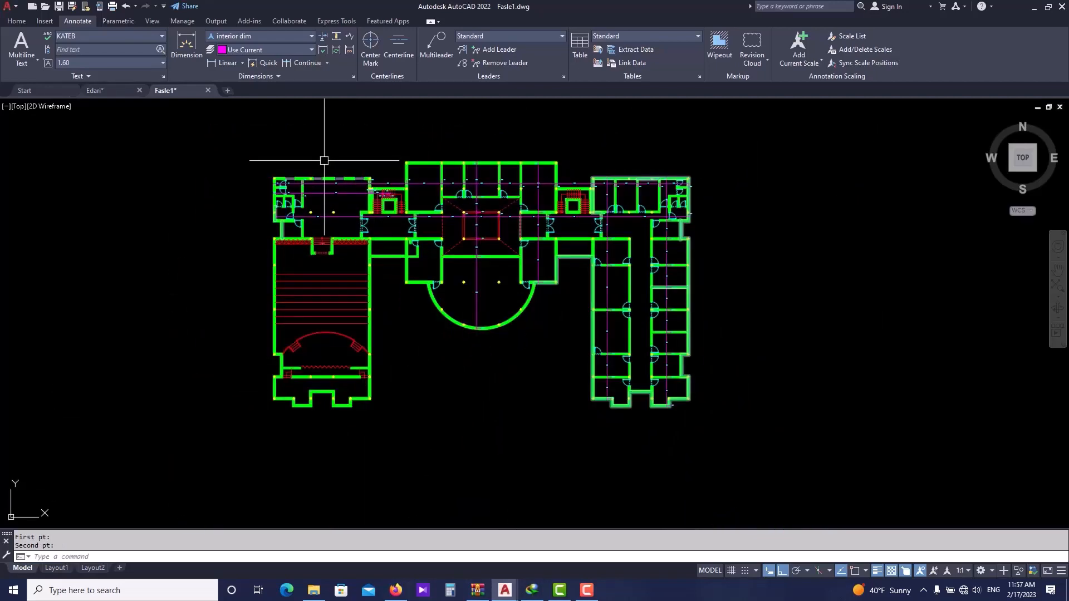
{"action": "key", "text": "Return"}
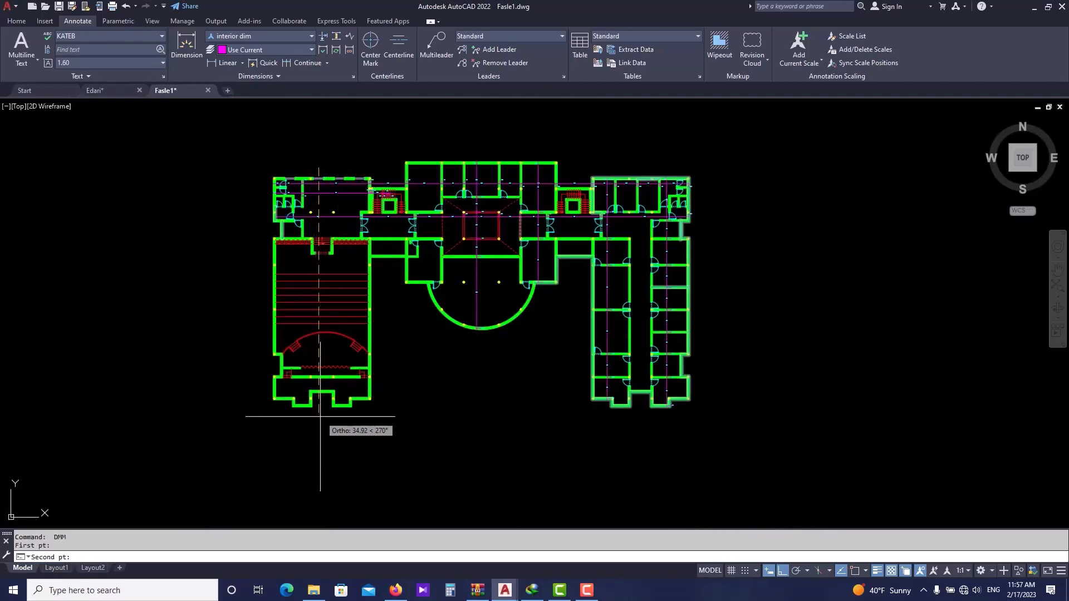
{"action": "left_click", "coordinate": [324, 472]}
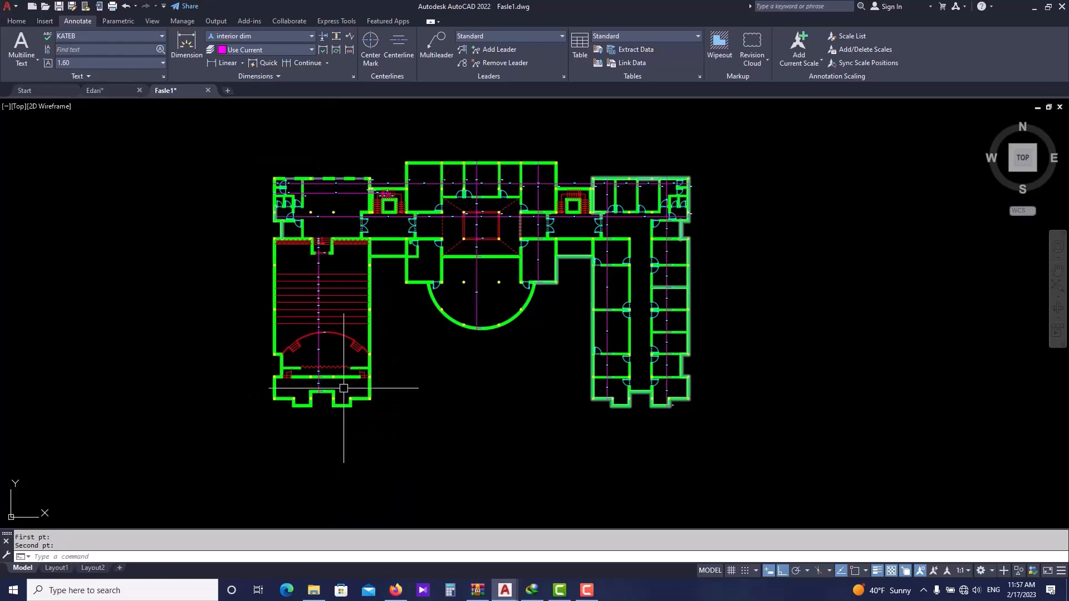
{"action": "right_click", "coordinate": [336, 308]}
{"action": "key", "text": "Escape"}
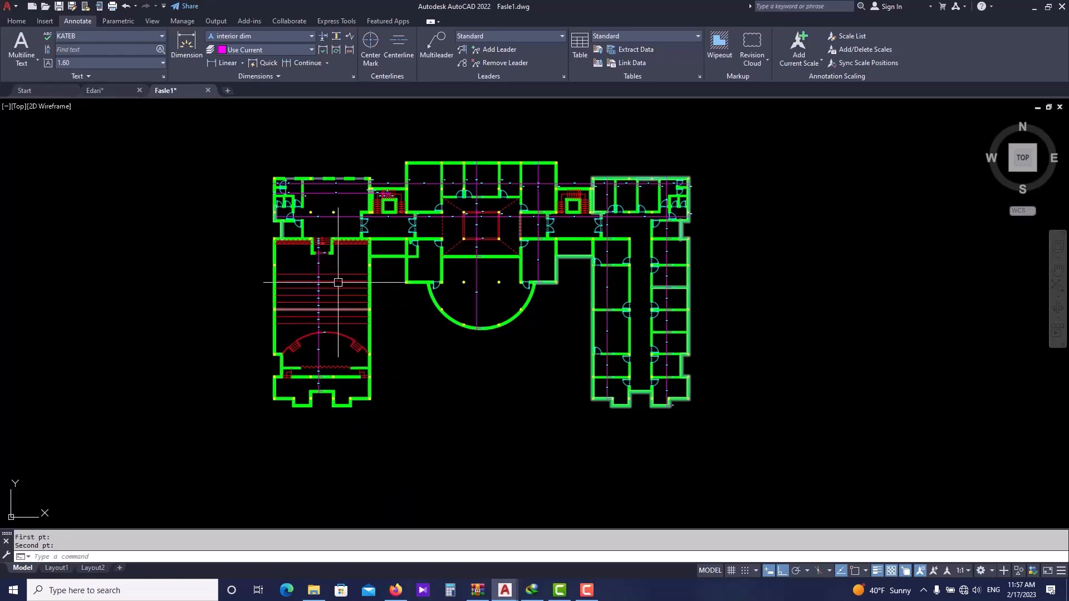
- Pan and zoom across the building to inspect the new vertical and horizontal dimension chains
{"action": "scroll", "coordinate": [336, 225], "scroll_direction": "up", "scroll_amount": 5}
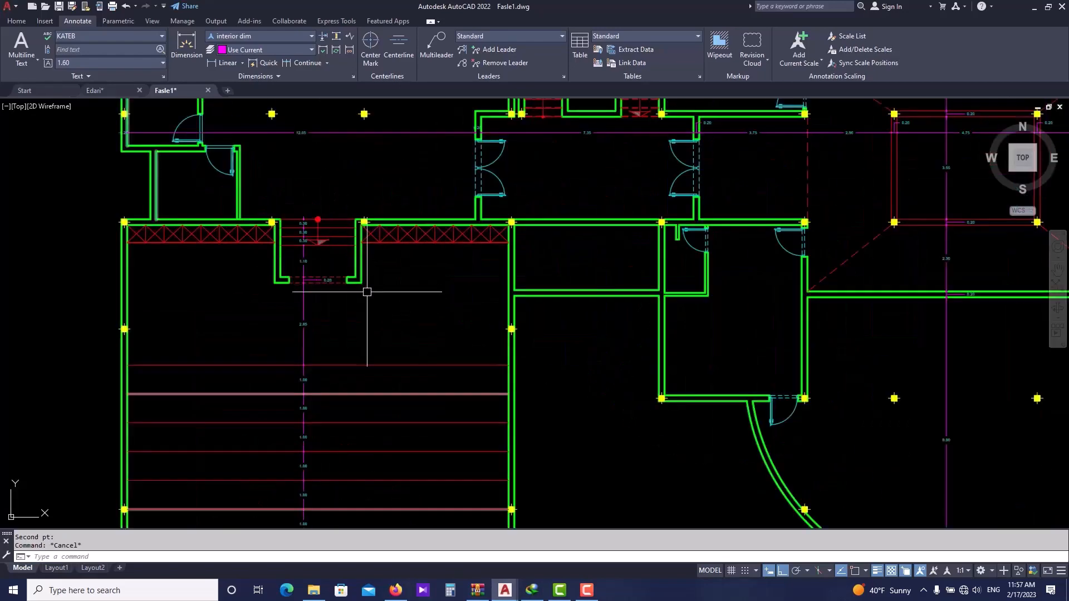
{"action": "scroll", "coordinate": [367, 292], "scroll_direction": "down", "scroll_amount": 5}
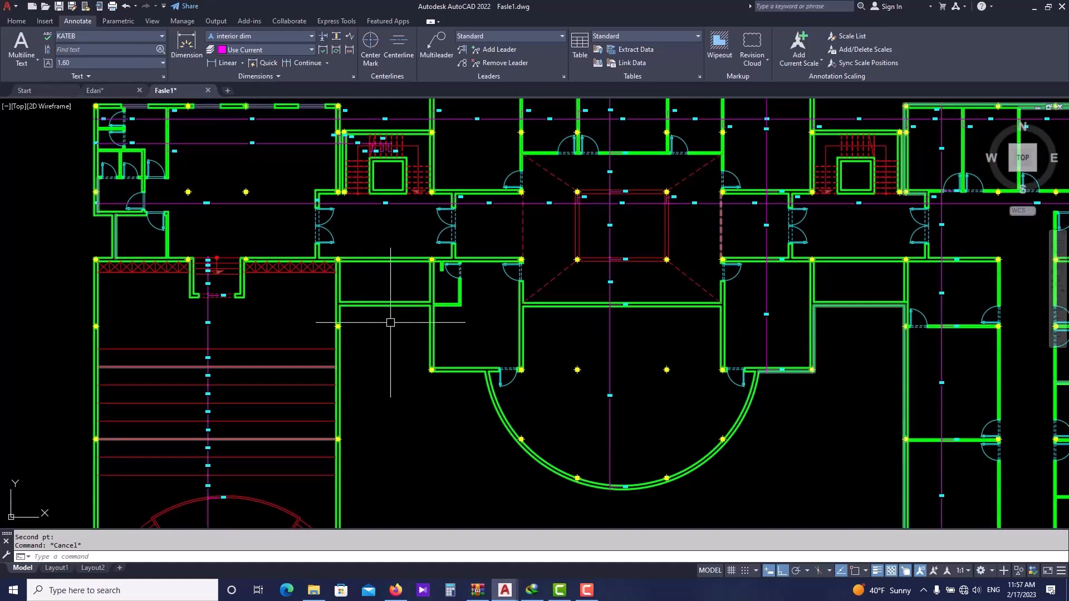
{"action": "scroll", "coordinate": [828, 348], "scroll_direction": "up", "scroll_amount": 3}
{"action": "scroll", "coordinate": [848, 166], "scroll_direction": "up", "scroll_amount": 1}
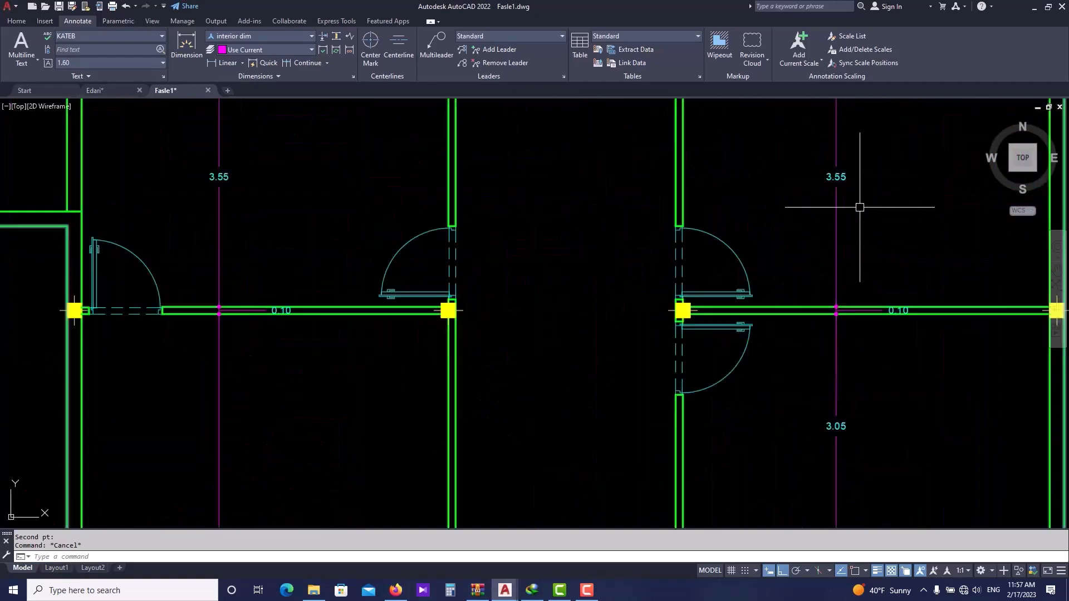
{"action": "scroll", "coordinate": [859, 207], "scroll_direction": "down", "scroll_amount": 2}
{"action": "middle_click_drag", "start_coordinate": [867, 124], "coordinate": [744, 378]}
{"action": "scroll", "coordinate": [816, 170], "scroll_direction": "up", "scroll_amount": 4}
{"action": "scroll", "coordinate": [696, 228], "scroll_direction": "down", "scroll_amount": 6}
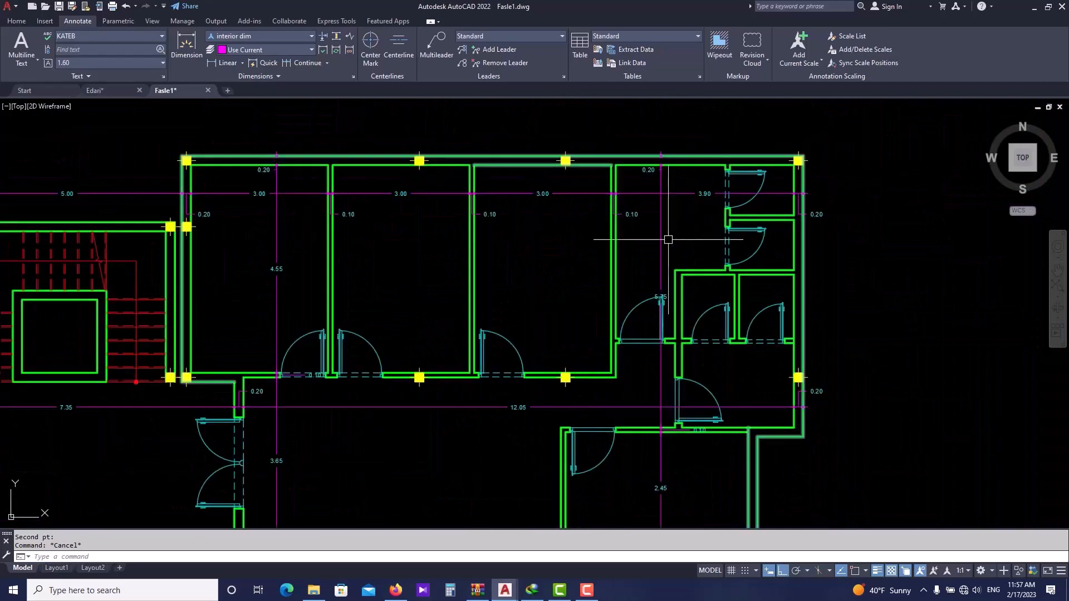
{"action": "middle_click_drag", "start_coordinate": [410, 228], "coordinate": [468, 242]}
{"action": "middle_click_drag", "start_coordinate": [339, 228], "coordinate": [509, 235]}
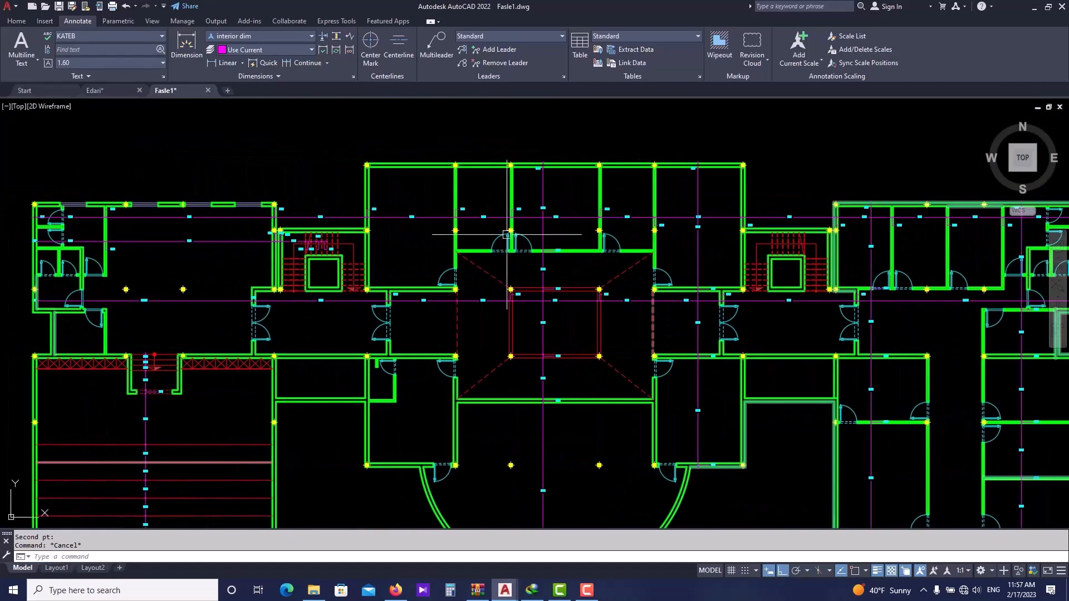
{"action": "scroll", "coordinate": [204, 225], "scroll_direction": "up", "scroll_amount": 2}
{"action": "middle_click_drag", "start_coordinate": [205, 226], "coordinate": [319, 262]}
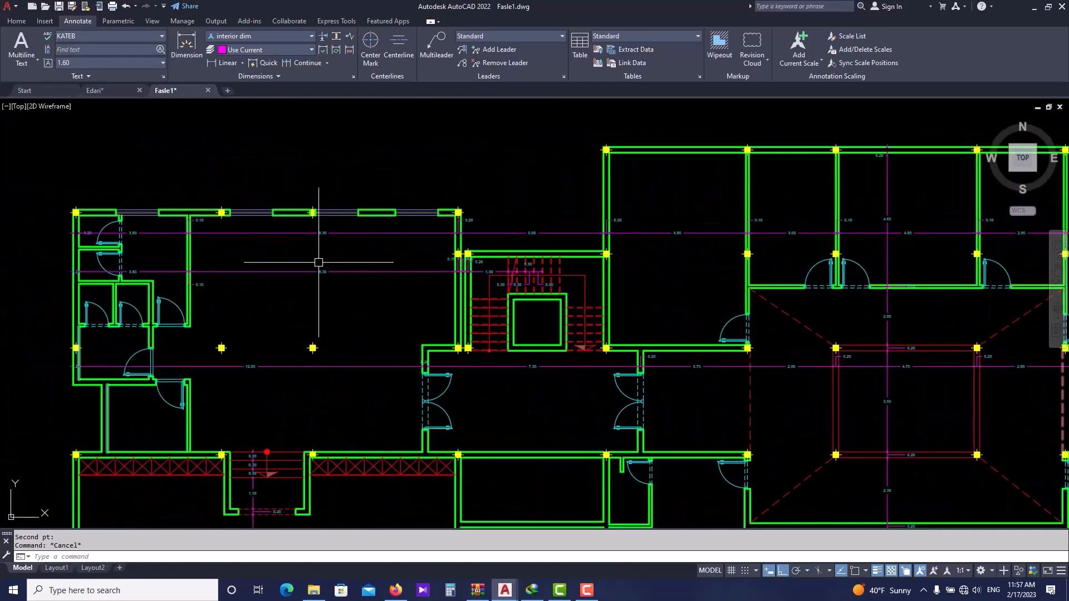
{"action": "scroll", "coordinate": [357, 232], "scroll_direction": "up", "scroll_amount": 2}
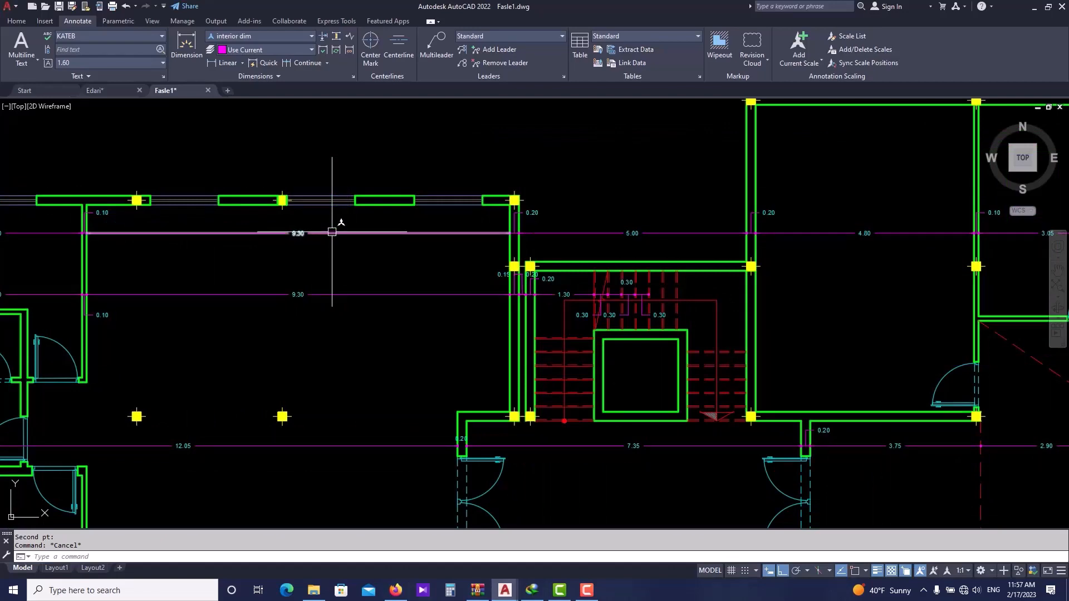
{"action": "left_click", "coordinate": [332, 233]}
{"action": "key", "text": "Escape"}
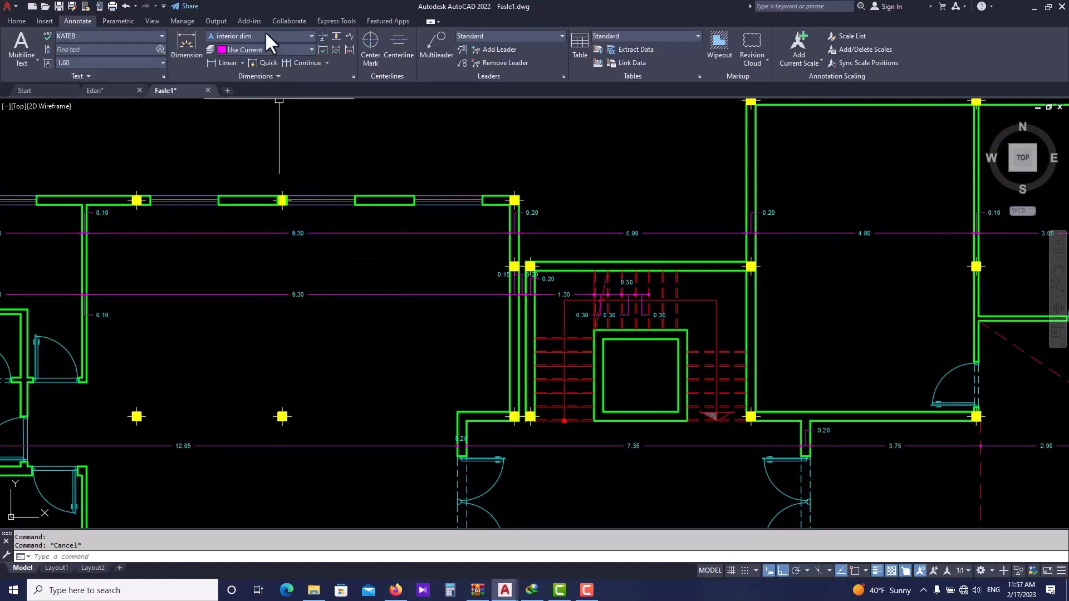
- Try to switch the current dimension style to 25
{"action": "left_click", "coordinate": [287, 35]}
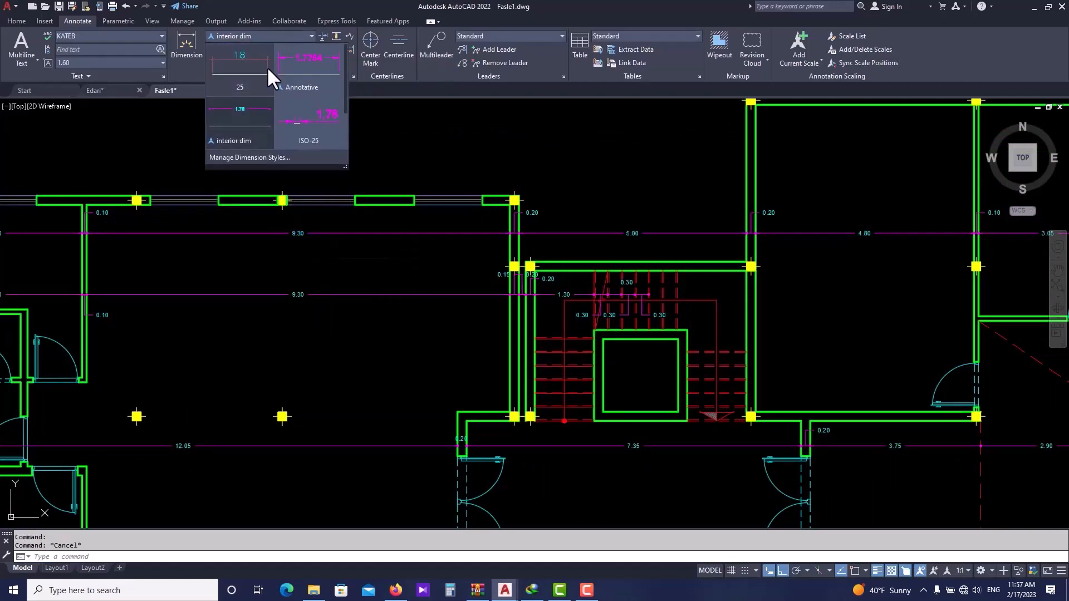
{"action": "left_click", "coordinate": [244, 74]}
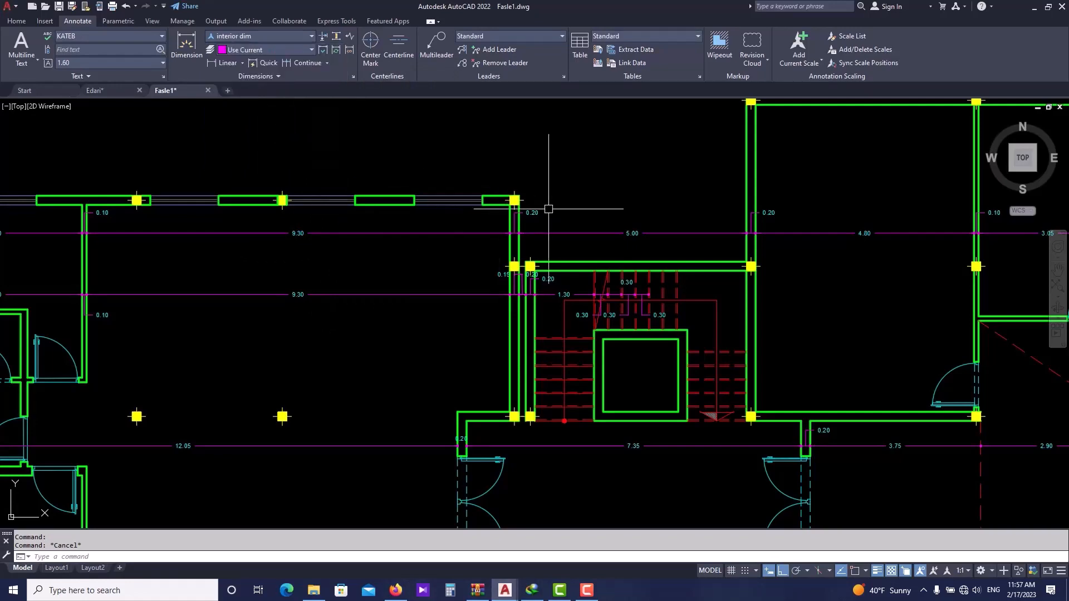
{"action": "scroll", "coordinate": [573, 191], "scroll_direction": "up", "scroll_amount": 2}
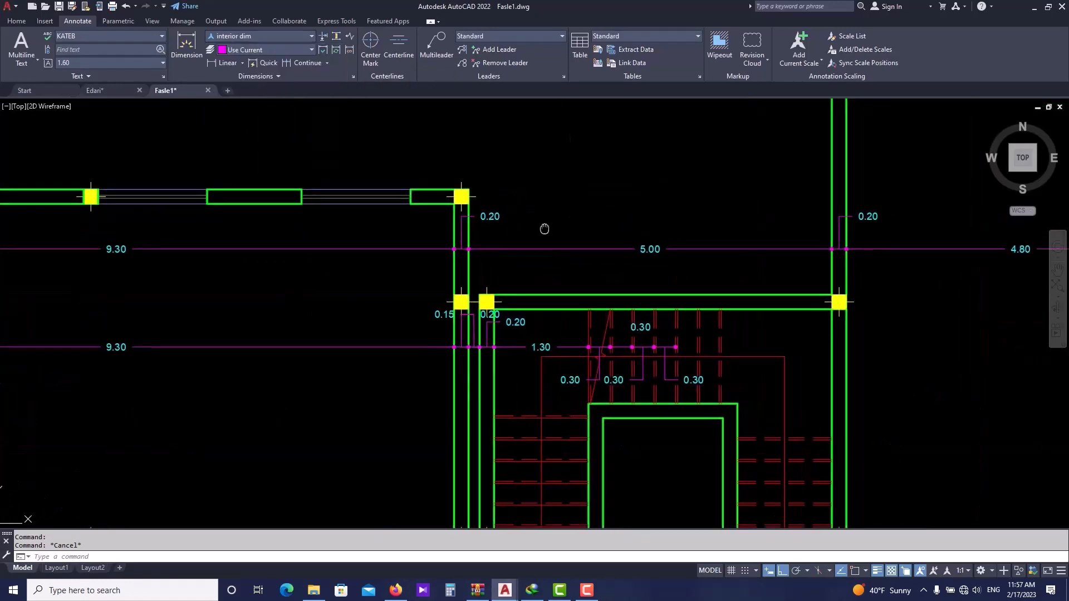
- Pan and zoom across the floor plan to review the dimension chains around the central block
{"action": "scroll", "coordinate": [503, 250], "scroll_direction": "down", "scroll_amount": 4}
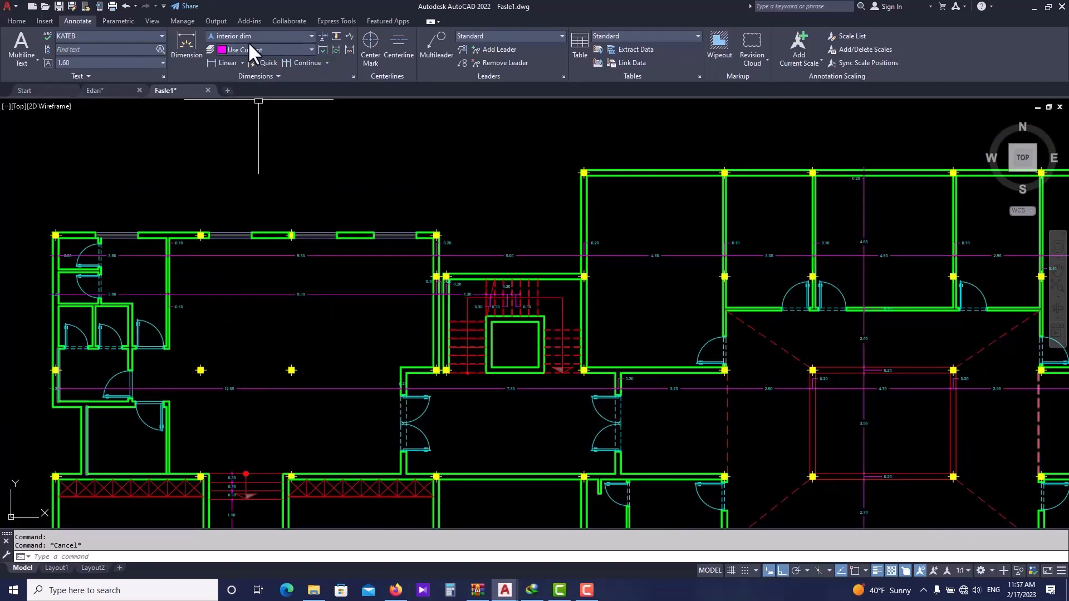
{"action": "scroll", "coordinate": [373, 192], "scroll_direction": "down", "scroll_amount": 2}
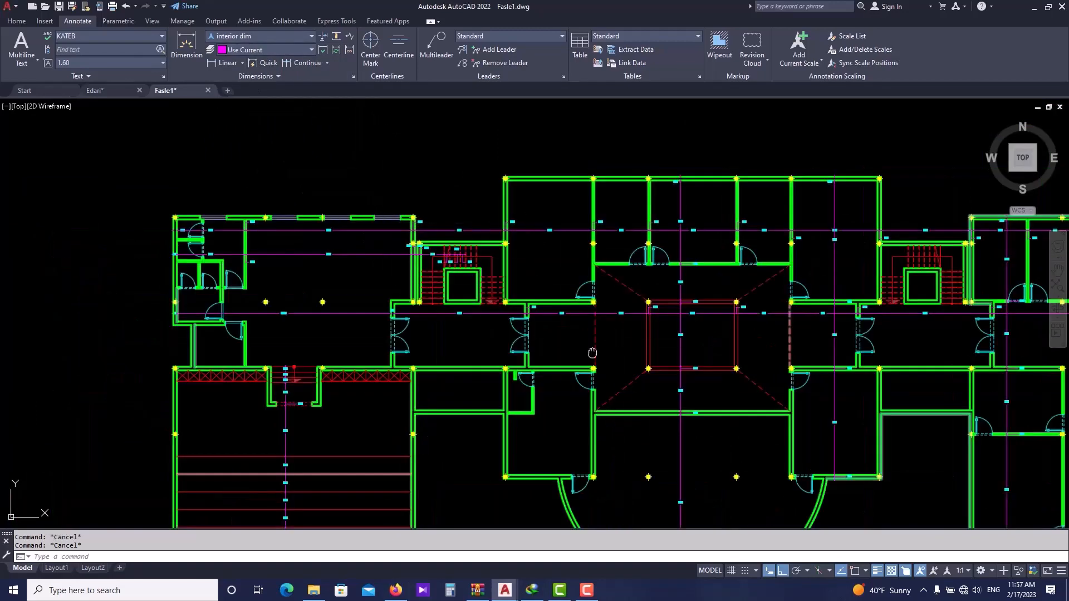
{"action": "mouse_move", "coordinate": [592, 353]}
{"action": "middle_mouse_down"}
{"action": "mouse_move", "coordinate": [529, 340]}
{"action": "mouse_move", "coordinate": [477, 303]}
{"action": "middle_mouse_up"}
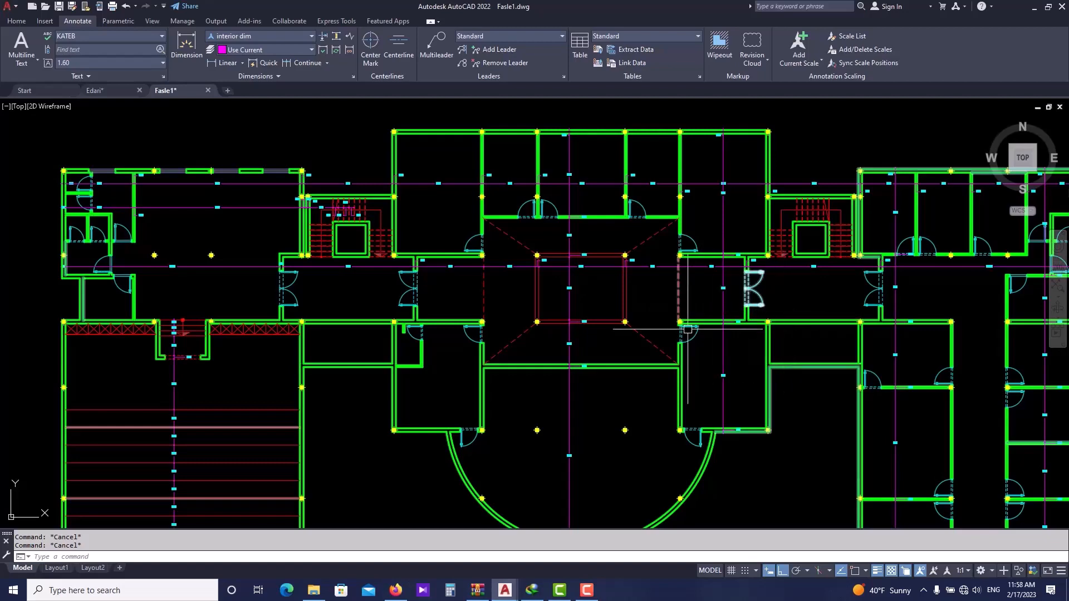
{"action": "scroll", "coordinate": [629, 306], "scroll_direction": "down", "scroll_amount": 3}
{"action": "middle_click_drag", "start_coordinate": [617, 319], "coordinate": [559, 277]}
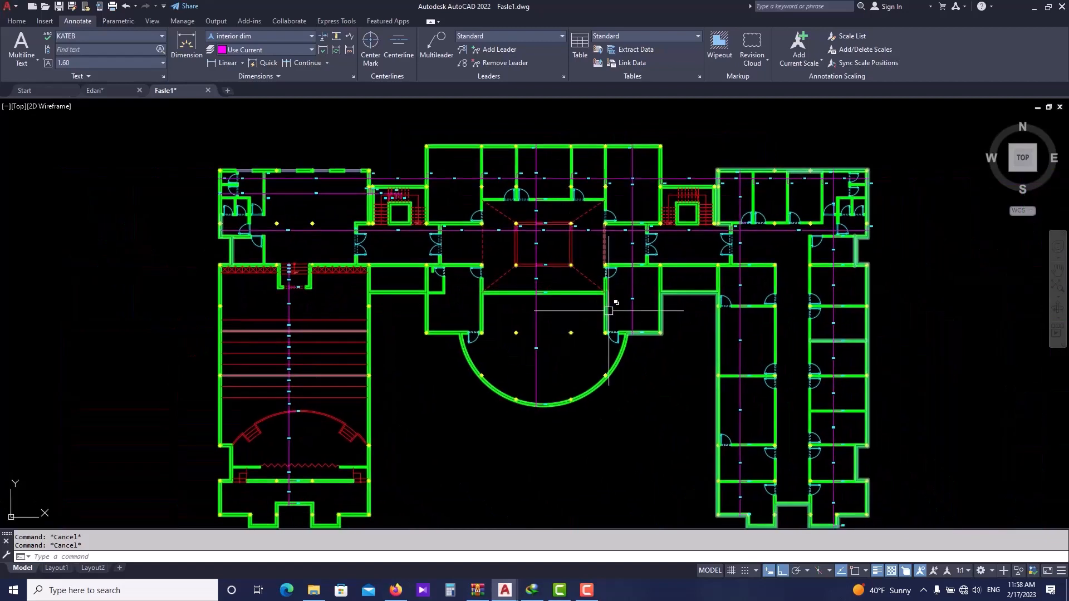
{"action": "scroll", "coordinate": [248, 223], "scroll_direction": "up", "scroll_amount": 4}
{"action": "middle_click_drag", "start_coordinate": [243, 241], "coordinate": [249, 288]}
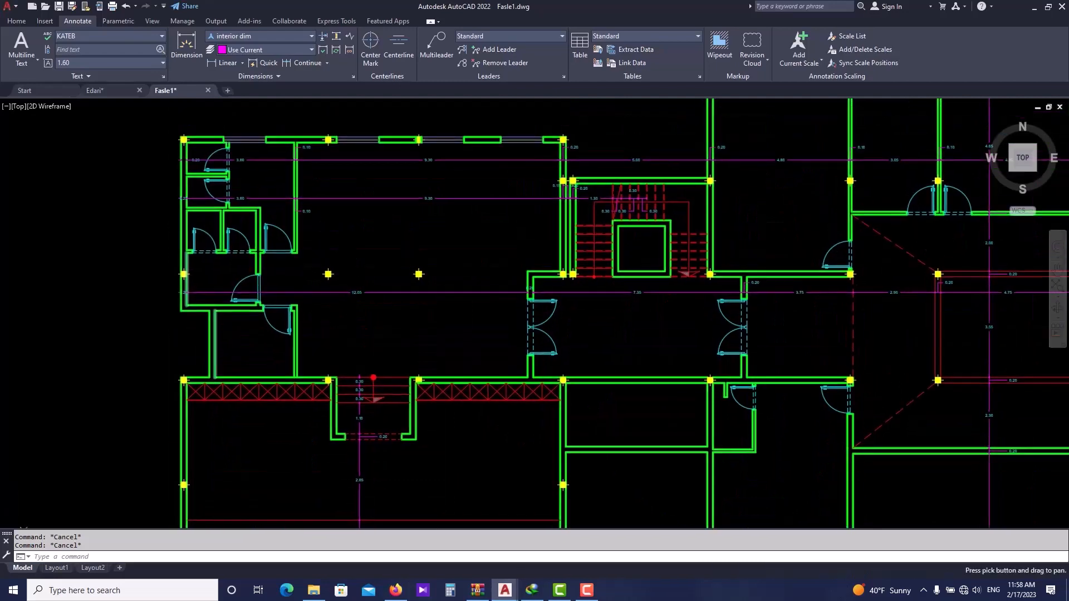
{"action": "middle_click_drag", "start_coordinate": [671, 349], "coordinate": [605, 330]}
{"action": "middle_click_drag", "start_coordinate": [630, 395], "coordinate": [550, 313]}
{"action": "scroll", "coordinate": [548, 311], "scroll_direction": "down", "scroll_amount": 2}
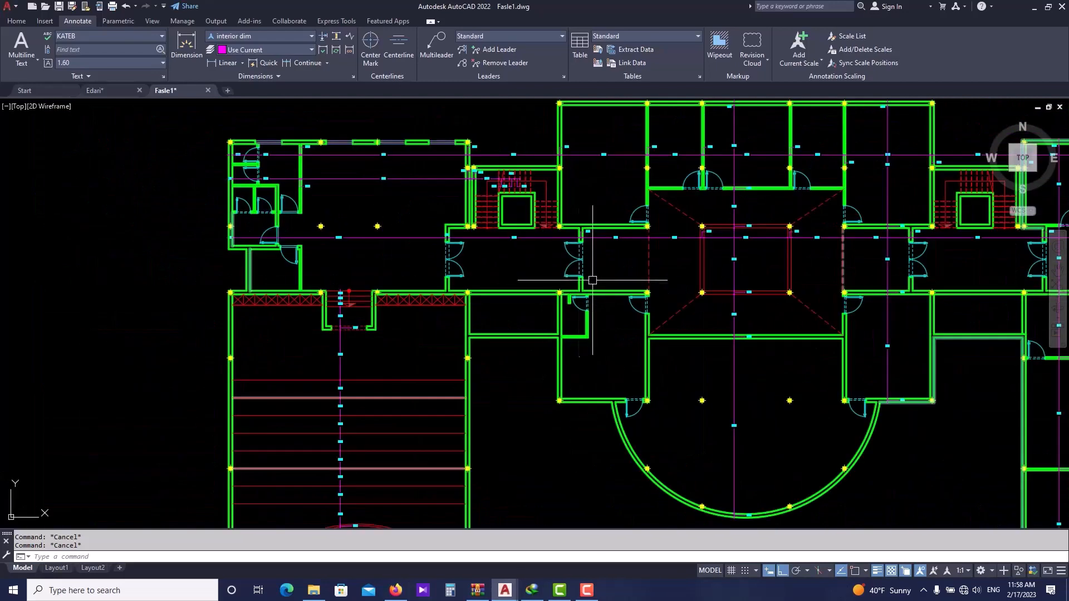
{"action": "left_click", "coordinate": [222, 61]}
{"action": "scroll", "coordinate": [557, 293], "scroll_direction": "up", "scroll_amount": 6}
{"action": "left_click", "coordinate": [529, 363]}
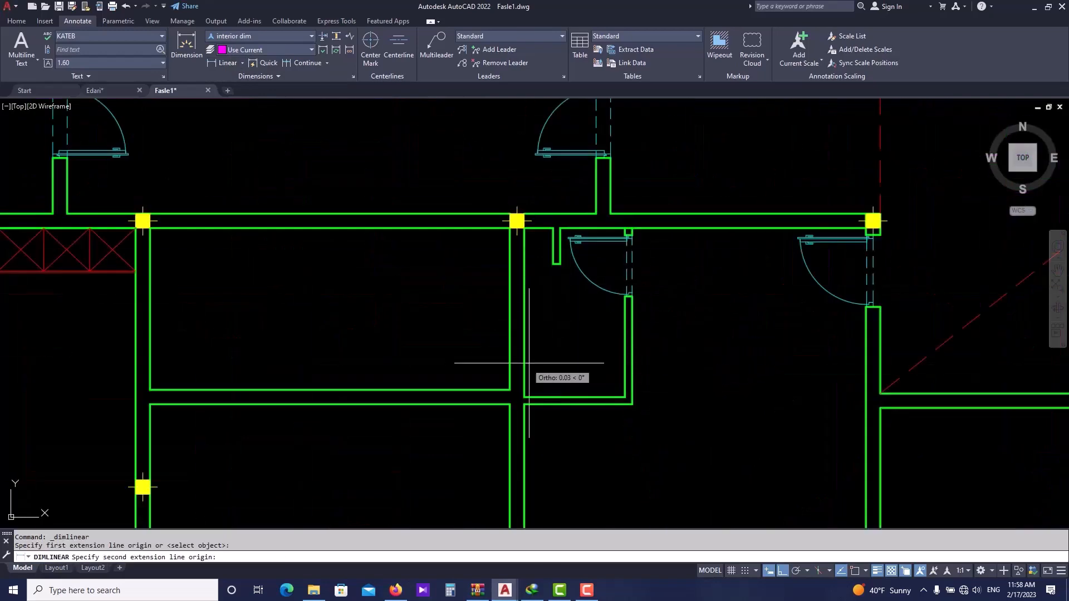
{"action": "key", "text": "Escape"}
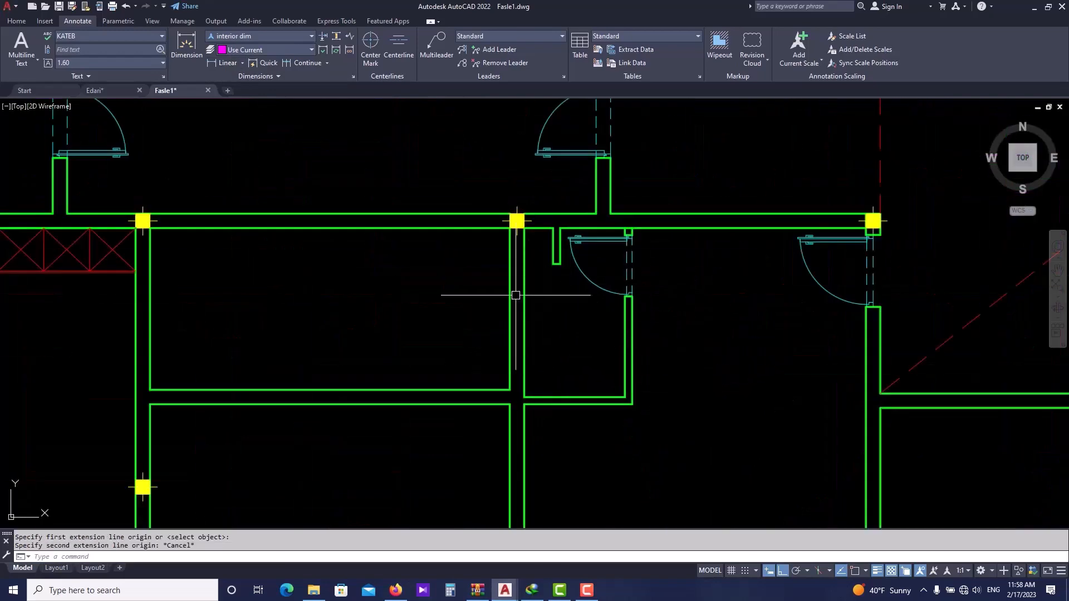
- Enable all object snap modes in the drafting settings
{"action": "scroll", "coordinate": [501, 292], "scroll_direction": "down", "scroll_amount": 2}
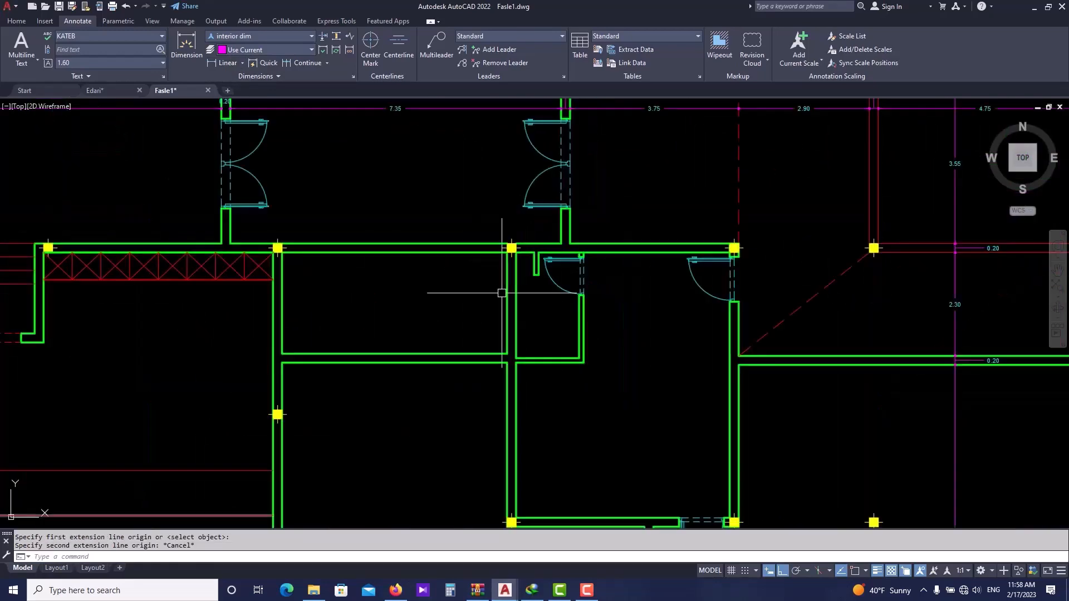
{"action": "right_click", "coordinate": [856, 571]}
{"action": "left_click", "coordinate": [856, 558]}
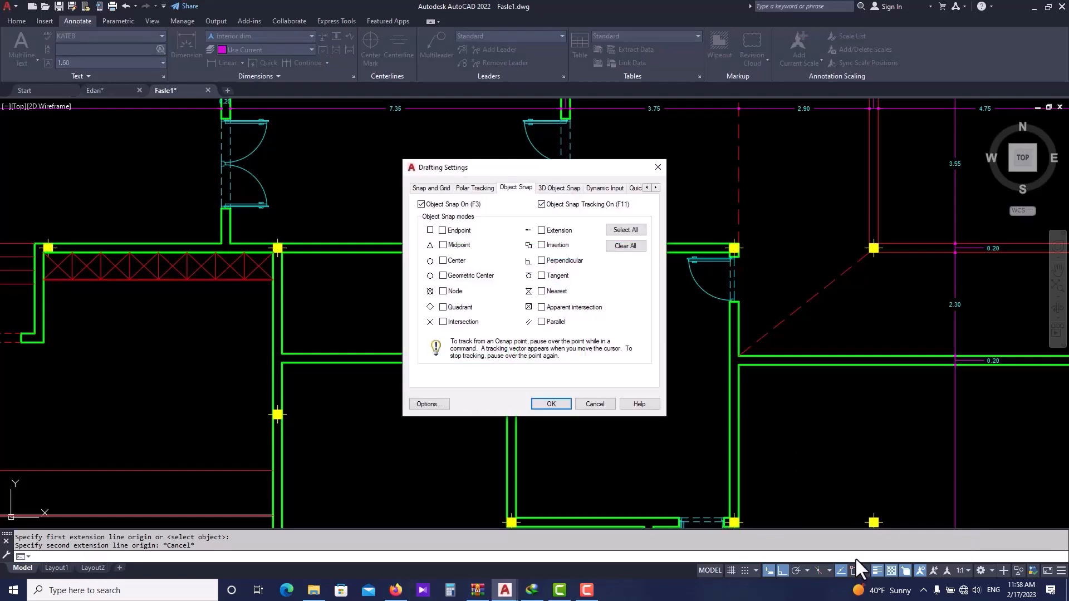
{"action": "left_click", "coordinate": [632, 233]}
{"action": "left_click", "coordinate": [563, 404]}
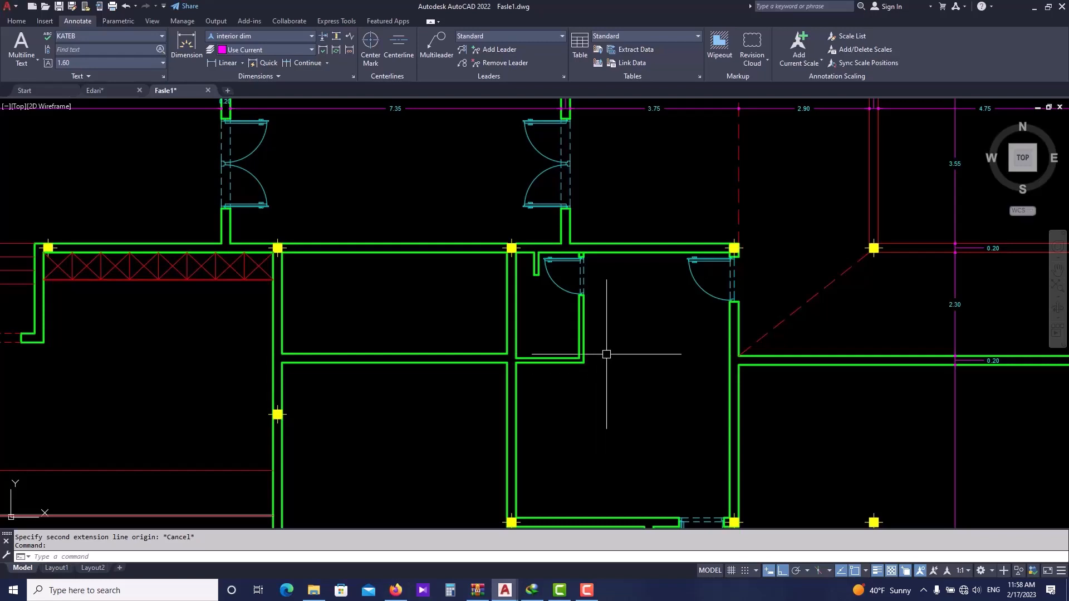
- Add a linear dimension across the small room's horizontal width below the corridor
{"action": "left_click", "coordinate": [228, 64]}
{"action": "scroll", "coordinate": [512, 321], "scroll_direction": "up", "scroll_amount": 2}
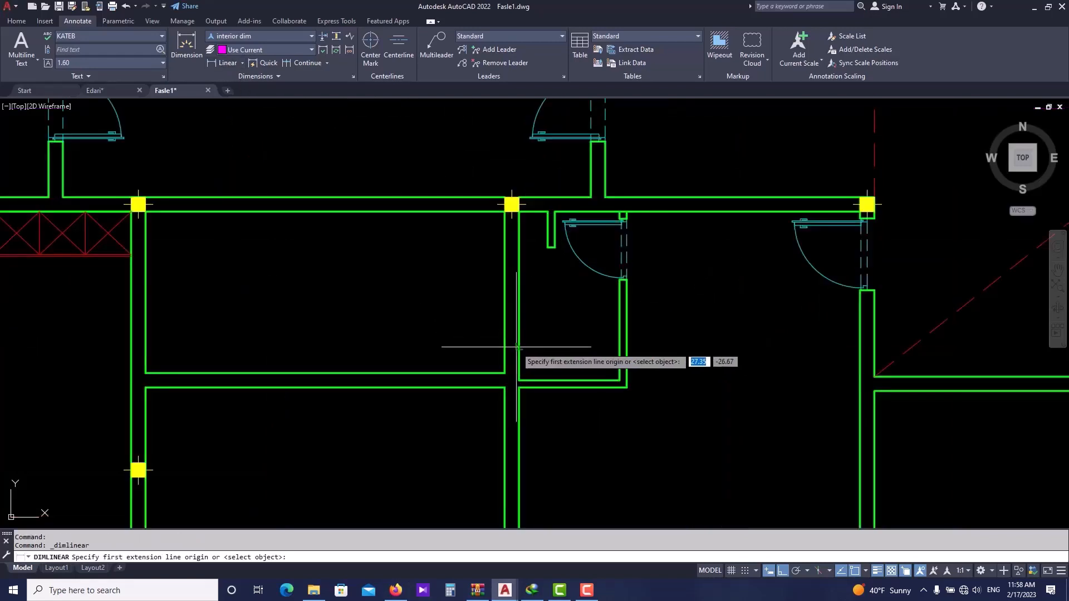
{"action": "left_click", "coordinate": [519, 355]}
{"action": "left_click", "coordinate": [620, 367]}
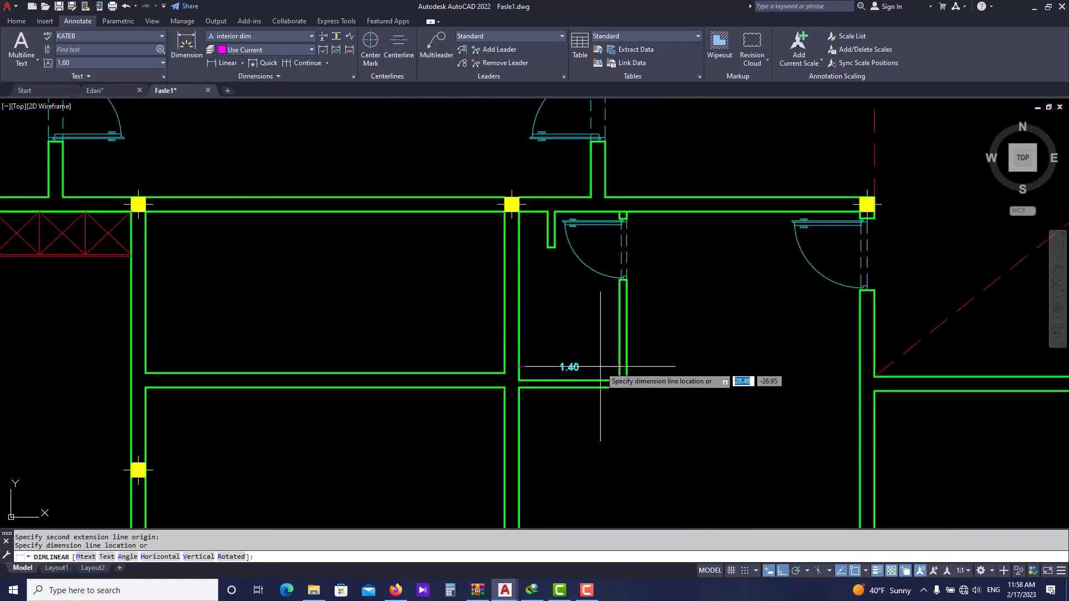
{"action": "left_click", "coordinate": [596, 367]}
{"action": "key", "text": "Return"}
- Repeat Linear to dimension the small room's vertical depth from the corridor wall to its lower wall
{"action": "left_click", "coordinate": [541, 212]}
{"action": "left_click", "coordinate": [541, 381]}
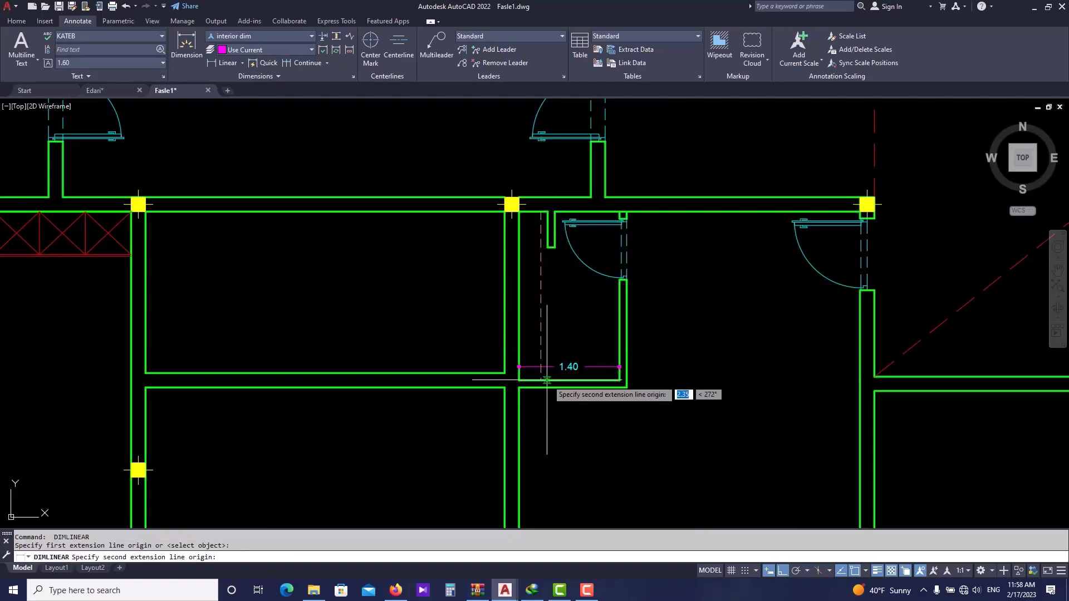
{"action": "left_click", "coordinate": [540, 381]}
{"action": "key", "text": "Escape"}
- Turn on all layers in the drawing with the LAYON command
{"action": "scroll", "coordinate": [612, 363], "scroll_direction": "down", "scroll_amount": 5}
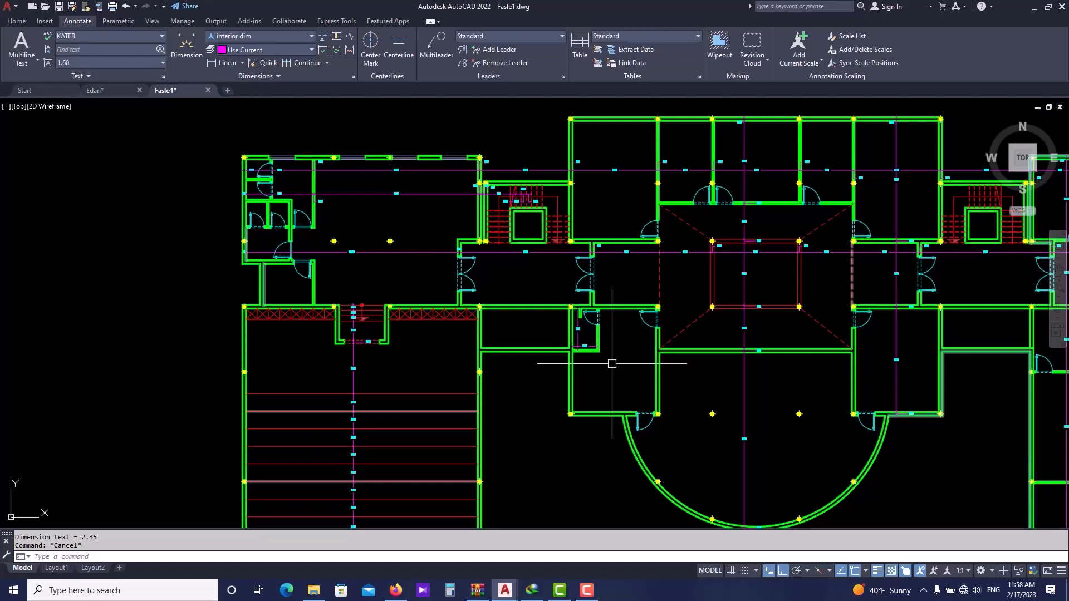
{"action": "key", "text": "Escape"}
{"action": "scroll", "coordinate": [612, 364], "scroll_direction": "down", "scroll_amount": 5}
{"action": "type", "text": "LA"}
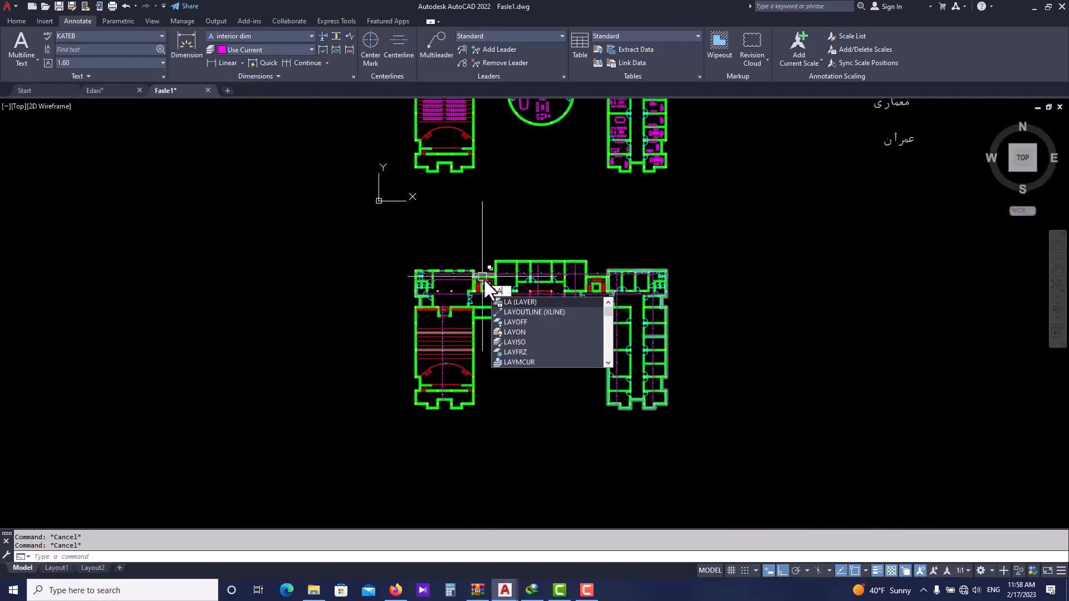
{"action": "left_click", "coordinate": [516, 331]}
{"action": "key", "text": "Escape"}
- Add an aligned dimension along a diagonal dashed line at a corner of the central hall
{"action": "middle_click_drag", "start_coordinate": [557, 299], "coordinate": [514, 354]}
{"action": "scroll", "coordinate": [514, 355], "scroll_direction": "down", "scroll_amount": 2}
{"action": "scroll", "coordinate": [515, 372], "scroll_direction": "up", "scroll_amount": 2}
{"action": "middle_click_drag", "start_coordinate": [541, 318], "coordinate": [513, 362]}
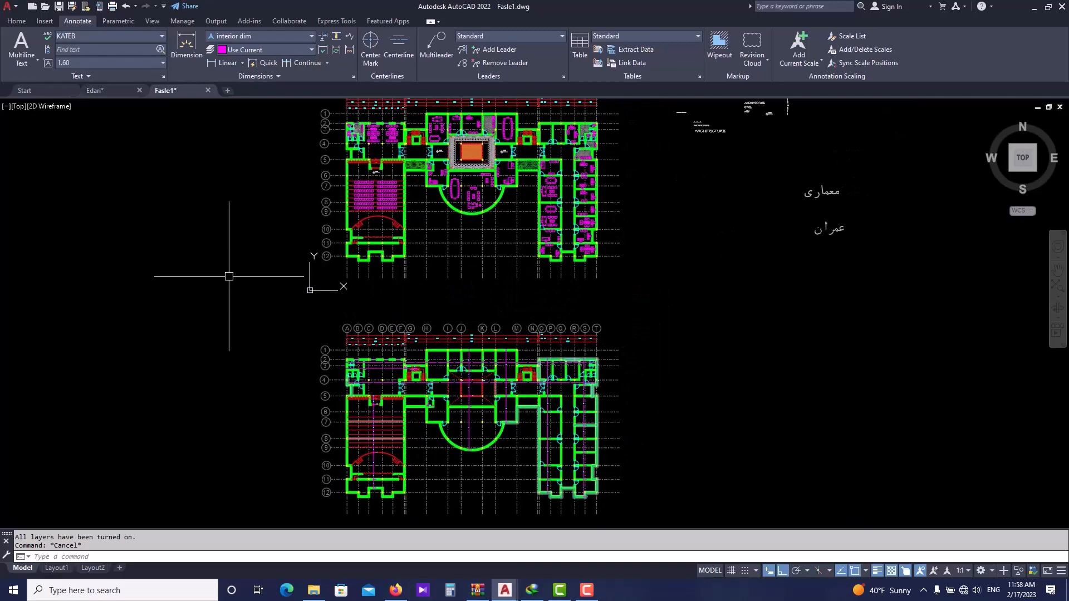
{"action": "scroll", "coordinate": [470, 452], "scroll_direction": "up", "scroll_amount": 4}
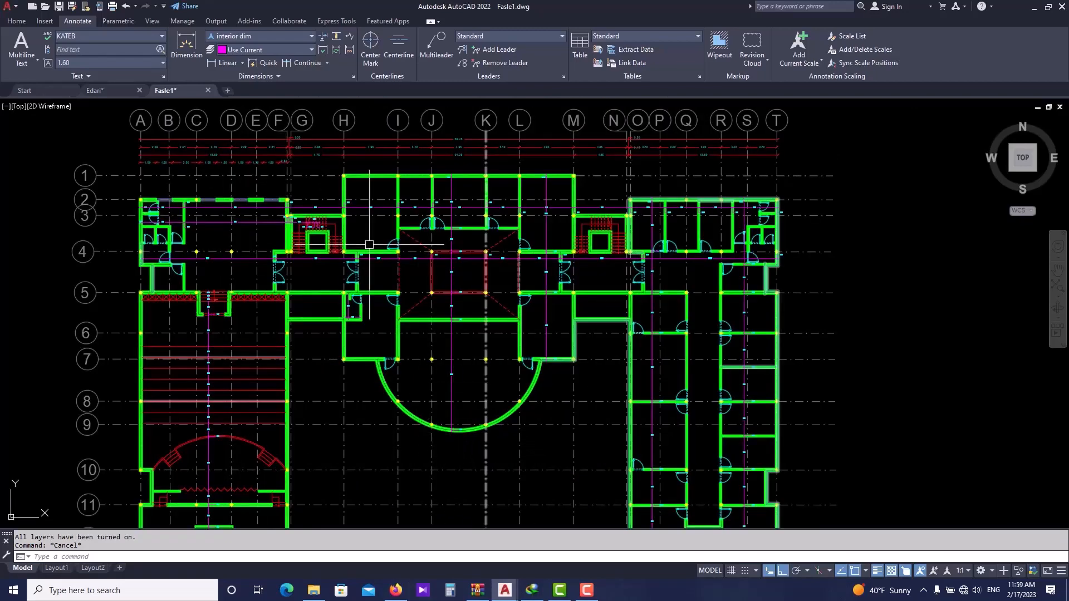
{"action": "left_click", "coordinate": [241, 63]}
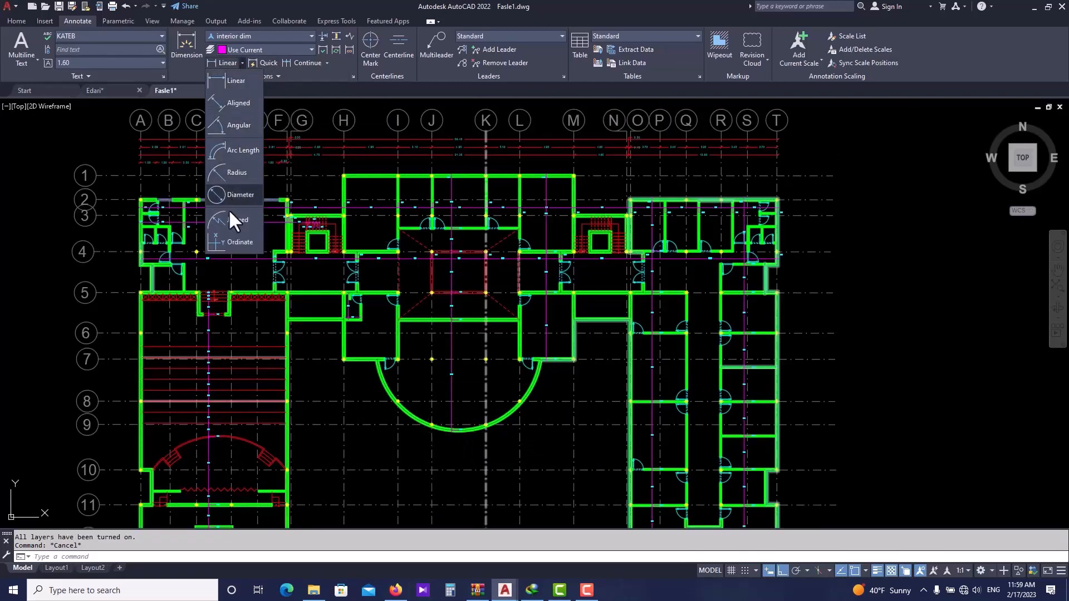
{"action": "left_click", "coordinate": [231, 105]}
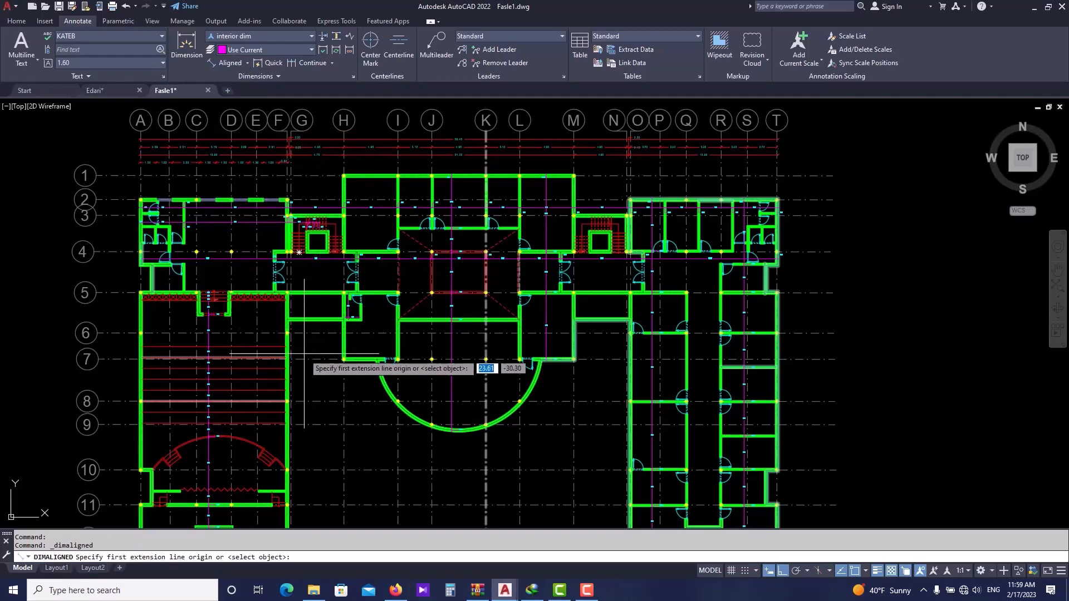
{"action": "middle_click_drag", "start_coordinate": [301, 350], "coordinate": [289, 278]}
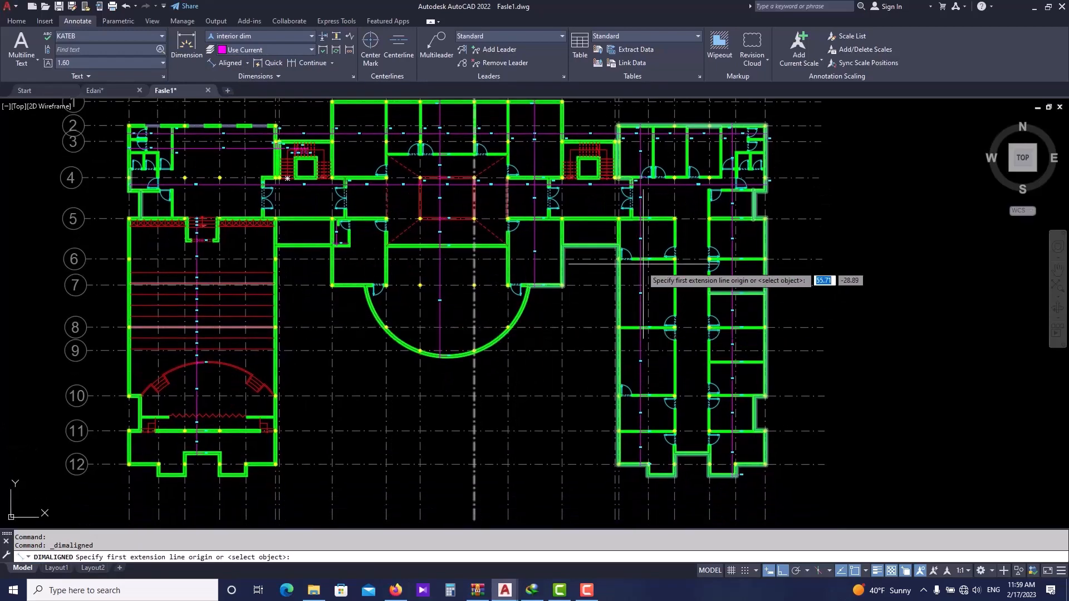
{"action": "middle_click_drag", "start_coordinate": [636, 264], "coordinate": [476, 360]}
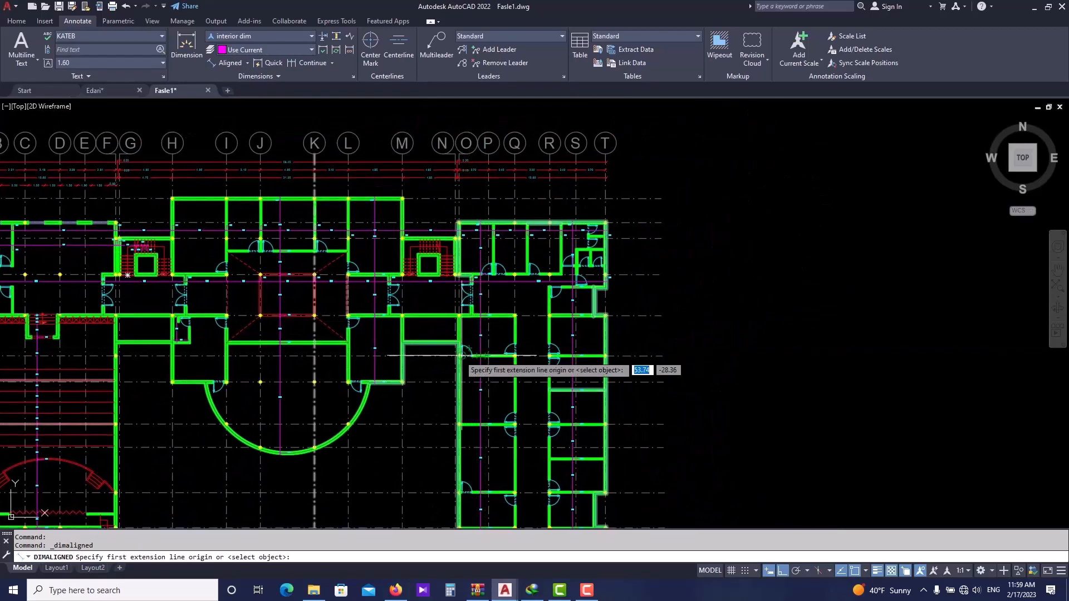
{"action": "scroll", "coordinate": [458, 357], "scroll_direction": "up", "scroll_amount": 8}
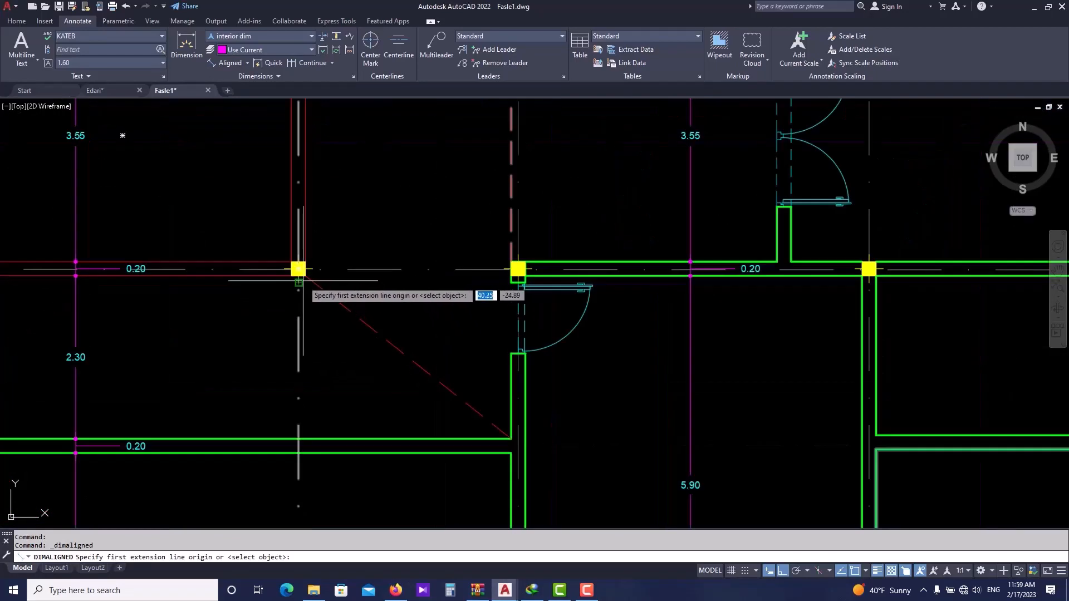
{"action": "left_click", "coordinate": [305, 281]}
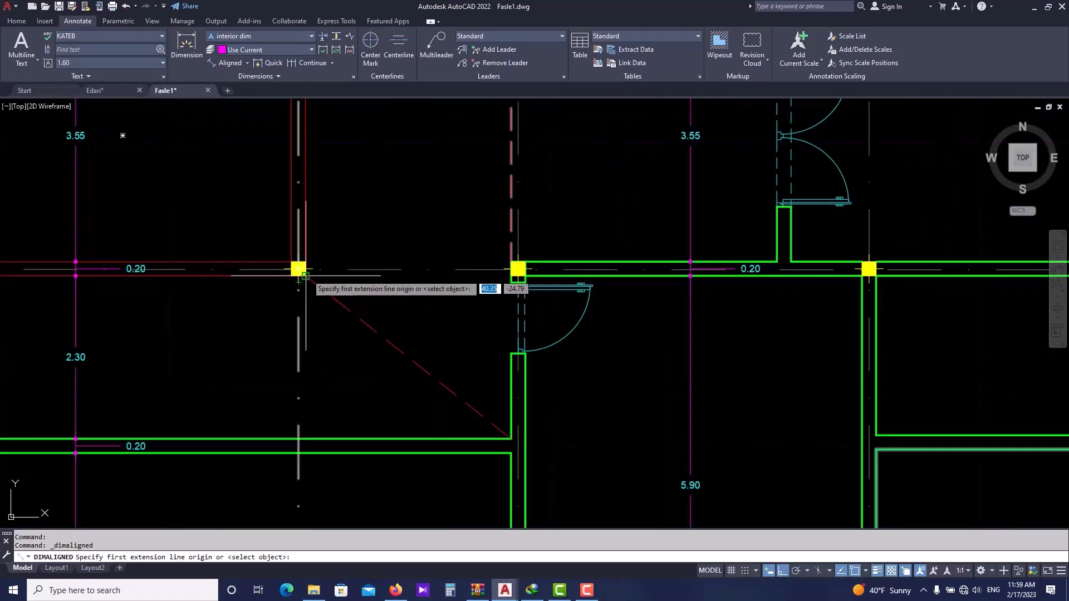
{"action": "left_click", "coordinate": [511, 438]}
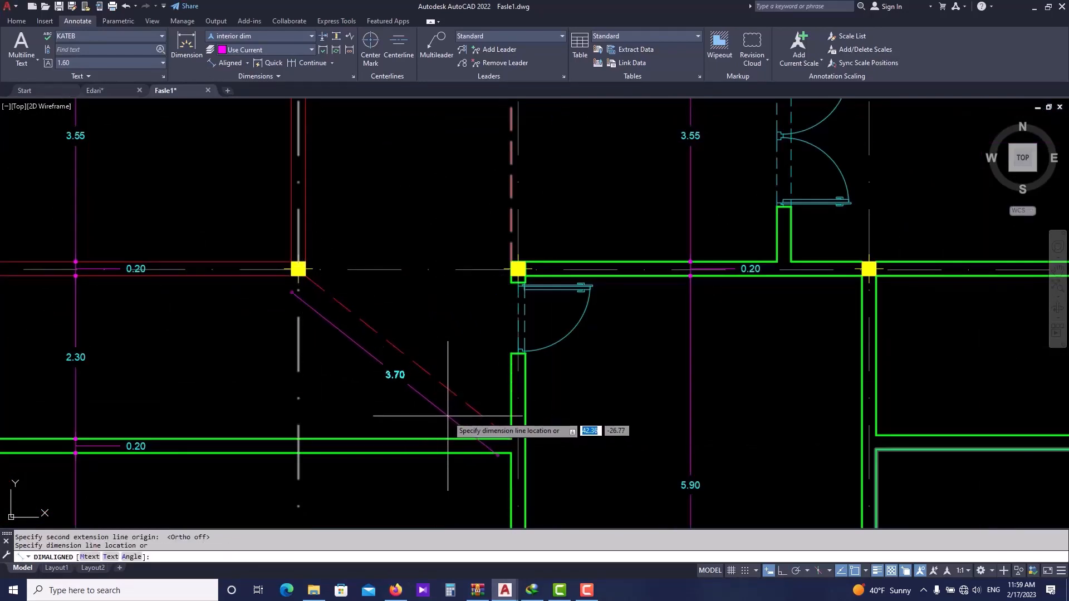
{"action": "left_click", "coordinate": [384, 356]}
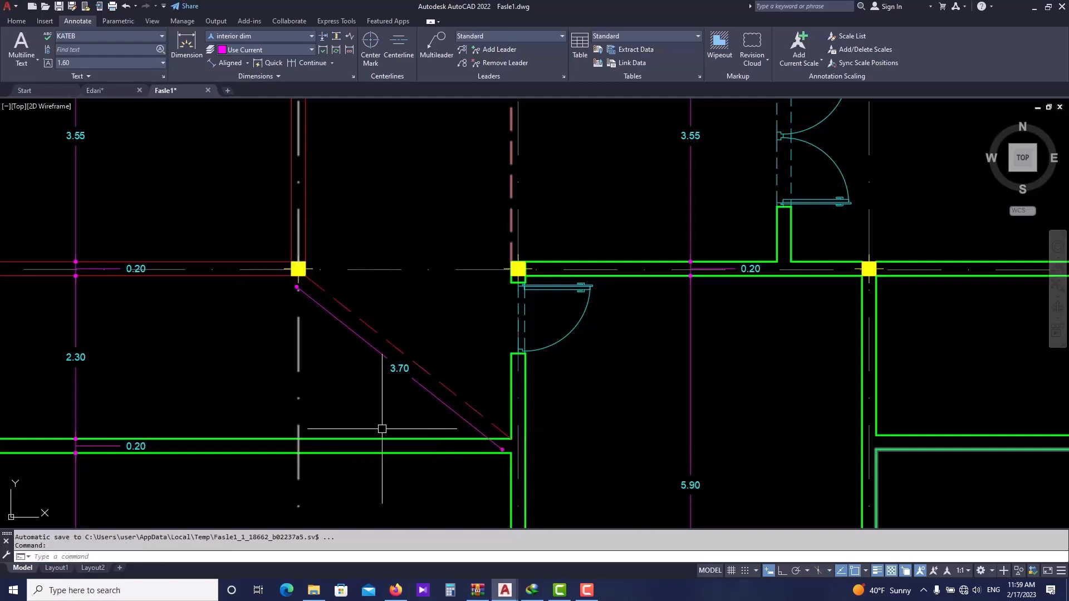
- Repeat Aligned to dimension the opposite diagonal dashed line of the central hall
{"action": "scroll", "coordinate": [404, 409], "scroll_direction": "down", "scroll_amount": 2}
{"action": "scroll", "coordinate": [405, 410], "scroll_direction": "down", "scroll_amount": 4}
{"action": "scroll", "coordinate": [334, 378], "scroll_direction": "up", "scroll_amount": 8}
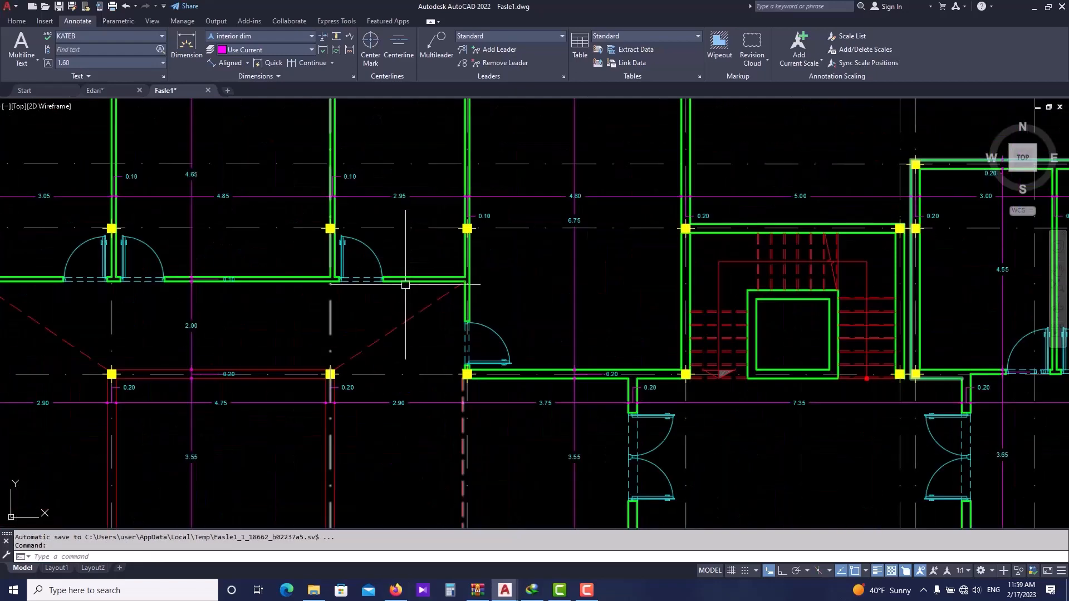
{"action": "key", "text": "Return"}
{"action": "left_click", "coordinate": [305, 413]}
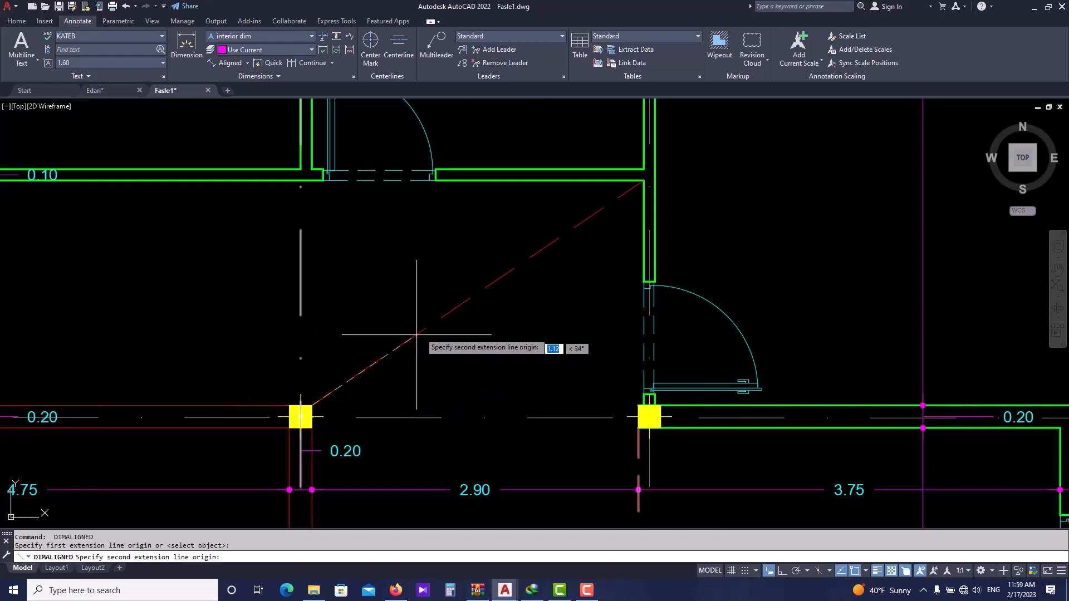
{"action": "left_click", "coordinate": [644, 183]}
{"action": "left_click", "coordinate": [578, 256]}
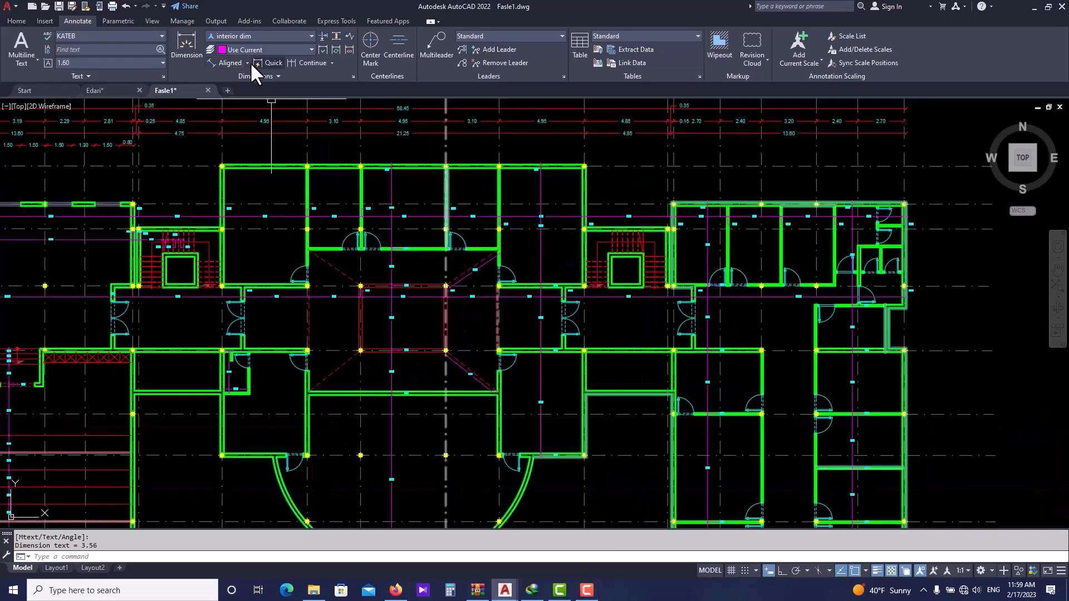
- Dimension the angle between the diagonal dashed line and the vertical wall line with the Angular tool
{"action": "left_click", "coordinate": [247, 63]}
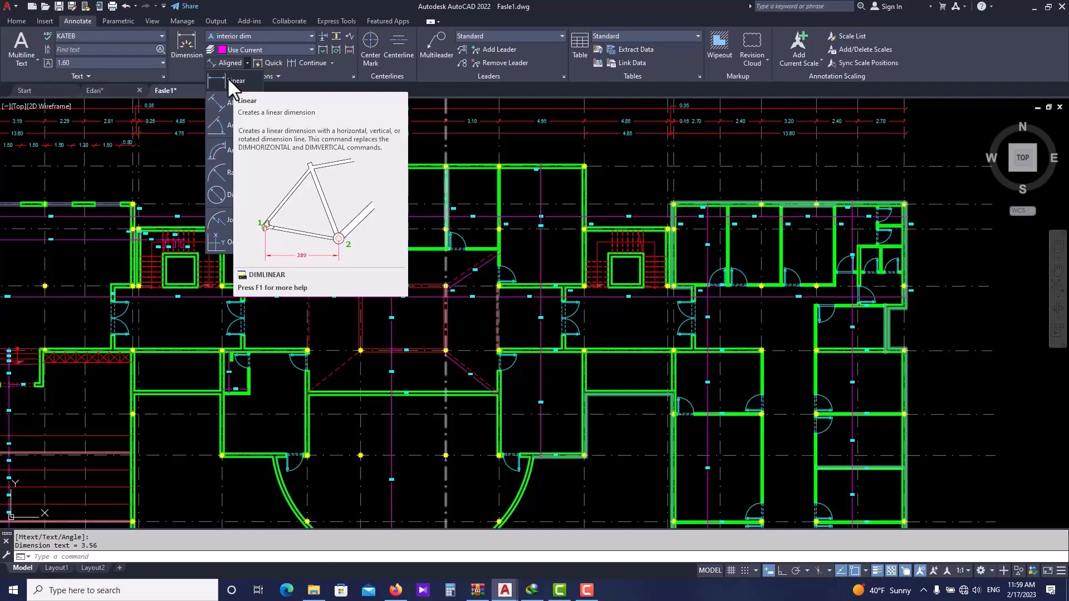
{"action": "left_click", "coordinate": [230, 125]}
{"action": "middle_click_drag", "start_coordinate": [382, 365], "coordinate": [358, 291]}
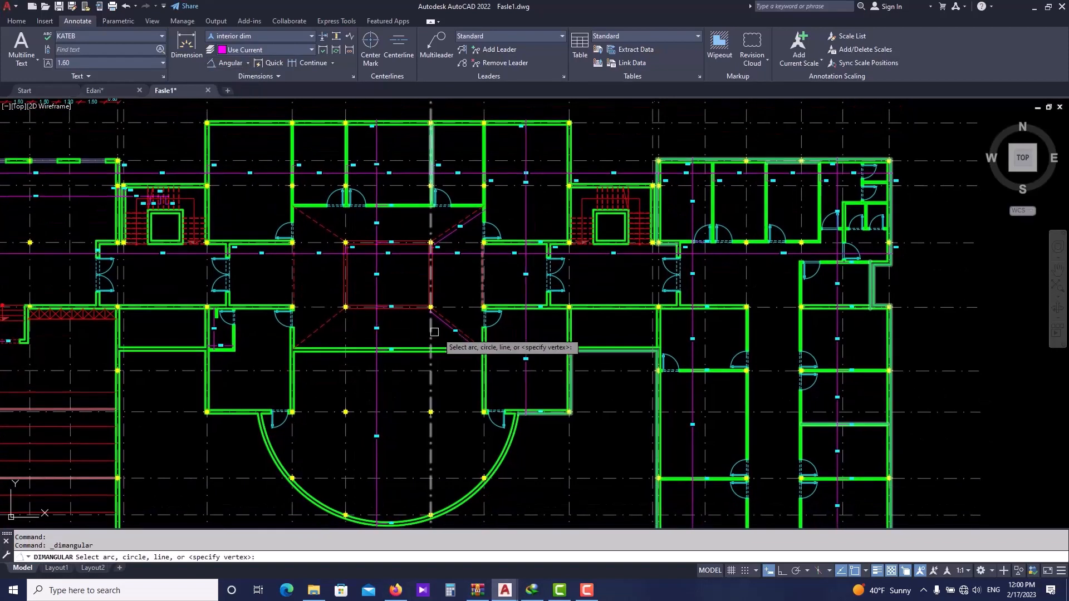
{"action": "scroll", "coordinate": [445, 334], "scroll_direction": "up", "scroll_amount": 8}
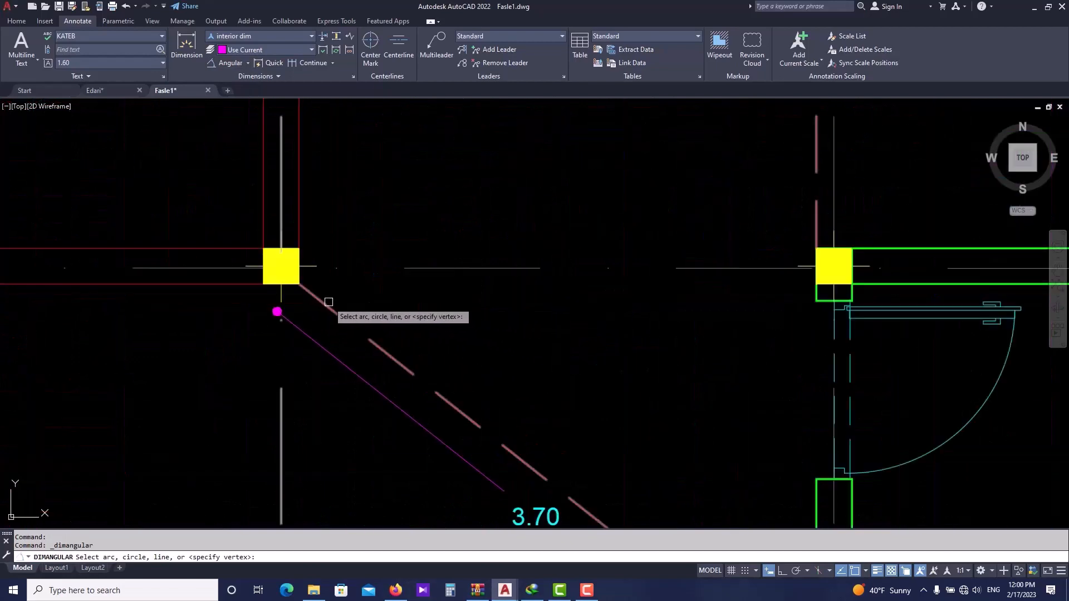
{"action": "left_click", "coordinate": [329, 302]}
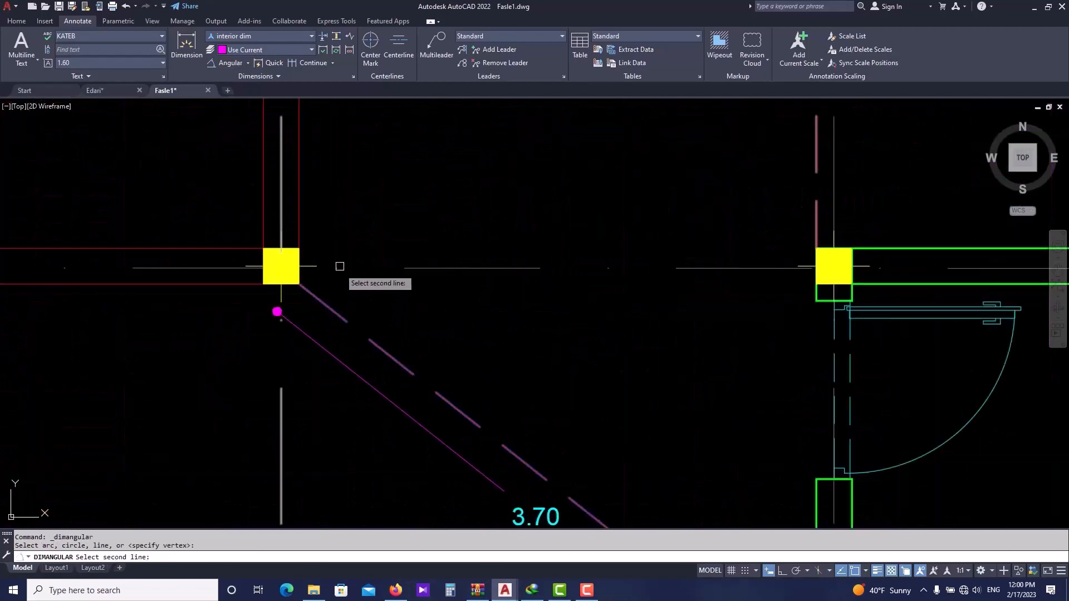
{"action": "left_click", "coordinate": [300, 201]}
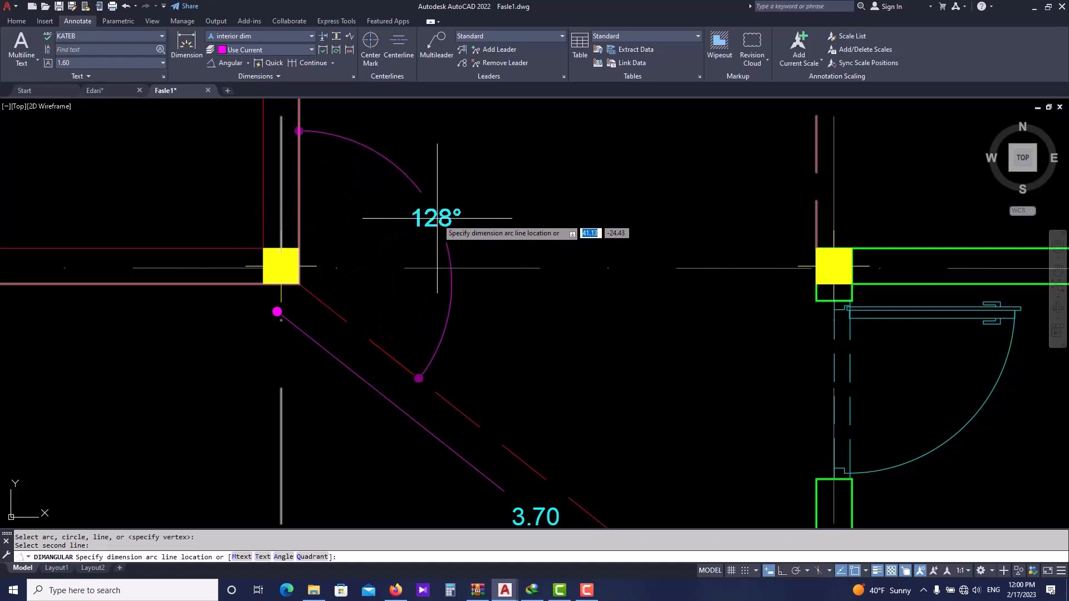
{"action": "left_click", "coordinate": [438, 218]}
- Repeat the Angular dimension to measure the angle between the diagonal dashed line and the horizontal wall line below the corner
{"action": "scroll", "coordinate": [343, 304], "scroll_direction": "down", "scroll_amount": 2}
{"action": "middle_click_drag", "start_coordinate": [342, 304], "coordinate": [353, 293]}
{"action": "key", "text": "space"}
{"action": "left_click", "coordinate": [345, 296]}
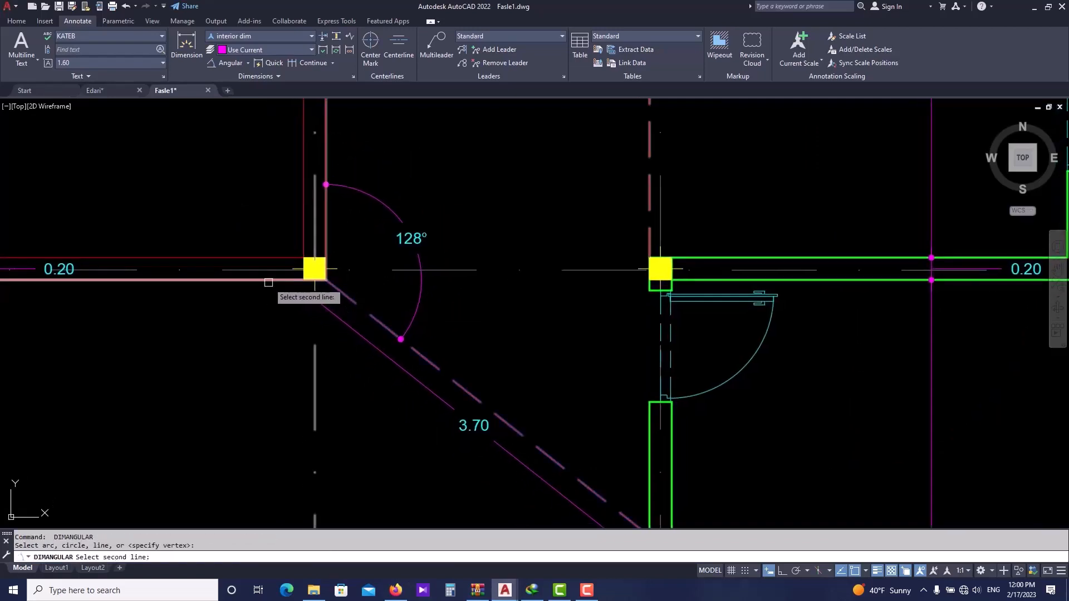
{"action": "left_click", "coordinate": [278, 280]}
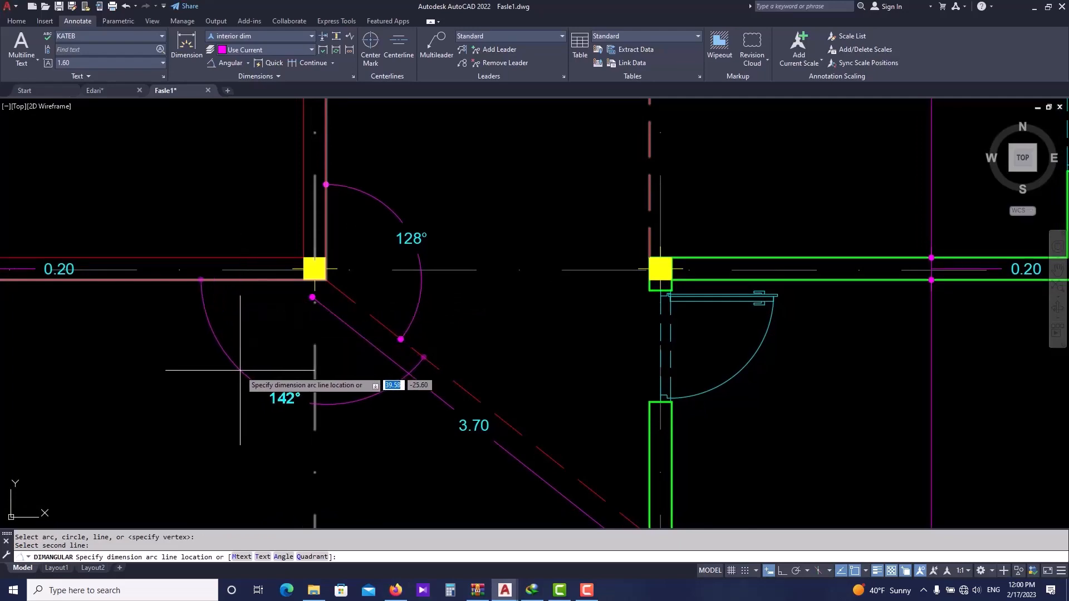
{"action": "left_click", "coordinate": [242, 370]}
{"action": "scroll", "coordinate": [360, 342], "scroll_direction": "down", "scroll_amount": 6}
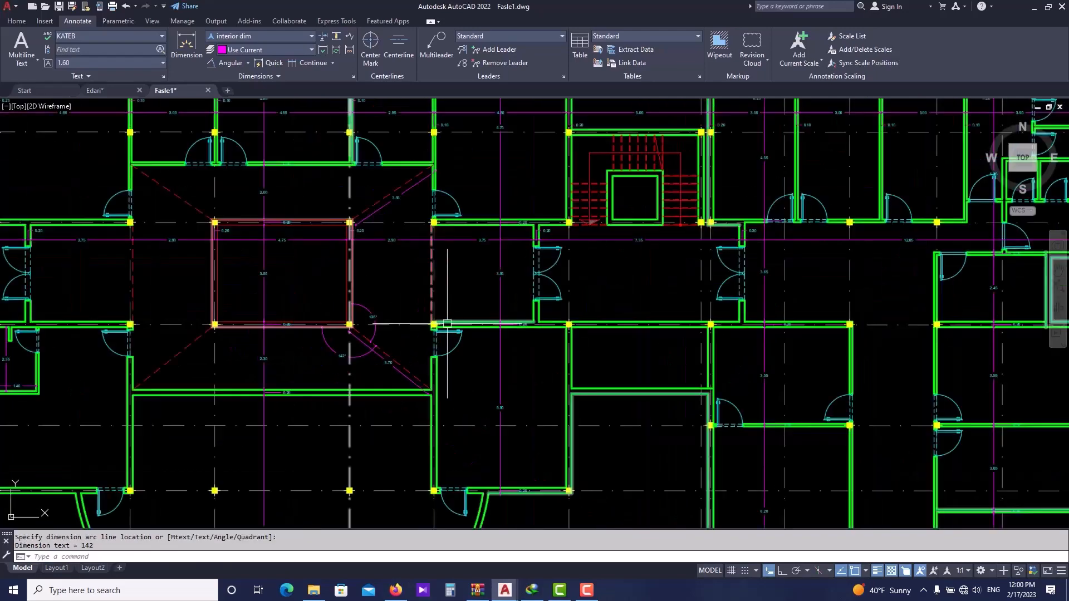
- Add an arc length dimension along the curved stage wall in the left wing
{"action": "left_click", "coordinate": [248, 63]}
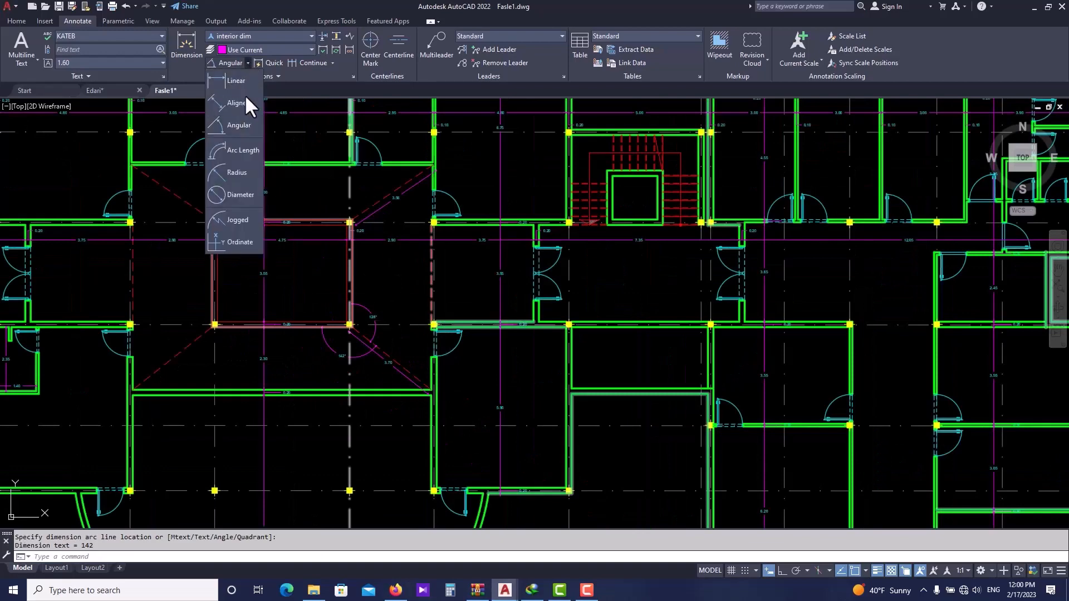
{"action": "left_click", "coordinate": [243, 151]}
{"action": "scroll", "coordinate": [309, 200], "scroll_direction": "down", "scroll_amount": 6}
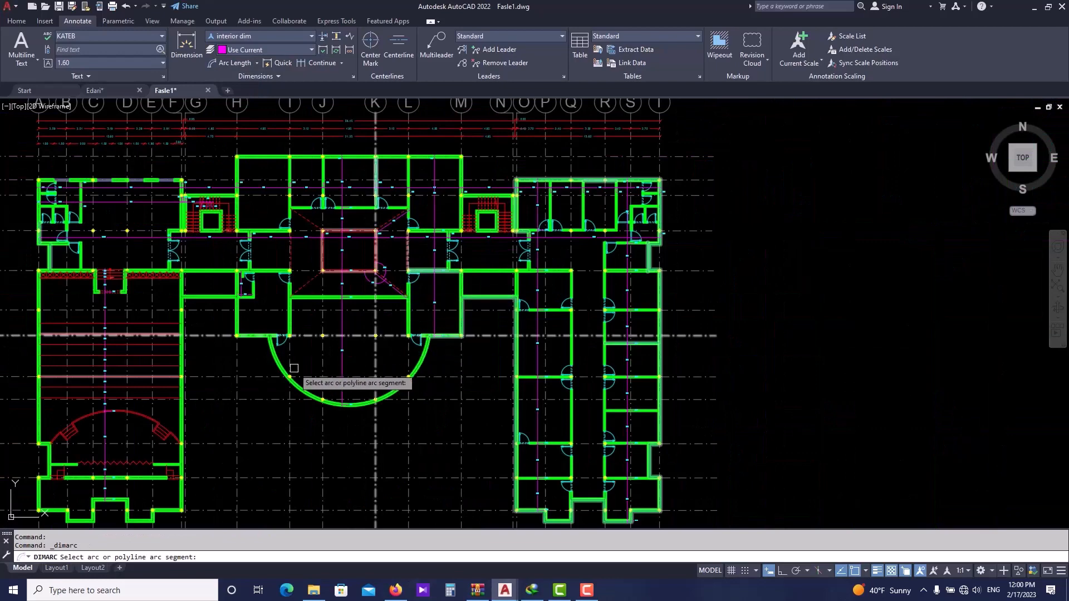
{"action": "scroll", "coordinate": [172, 377], "scroll_direction": "up", "scroll_amount": 6}
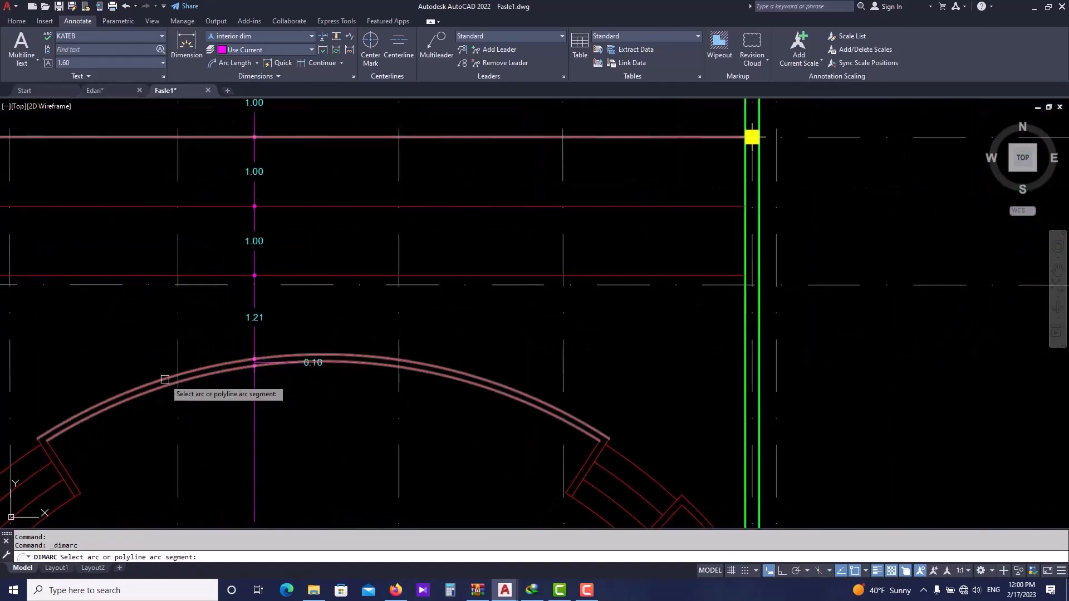
{"action": "left_click", "coordinate": [441, 370]}
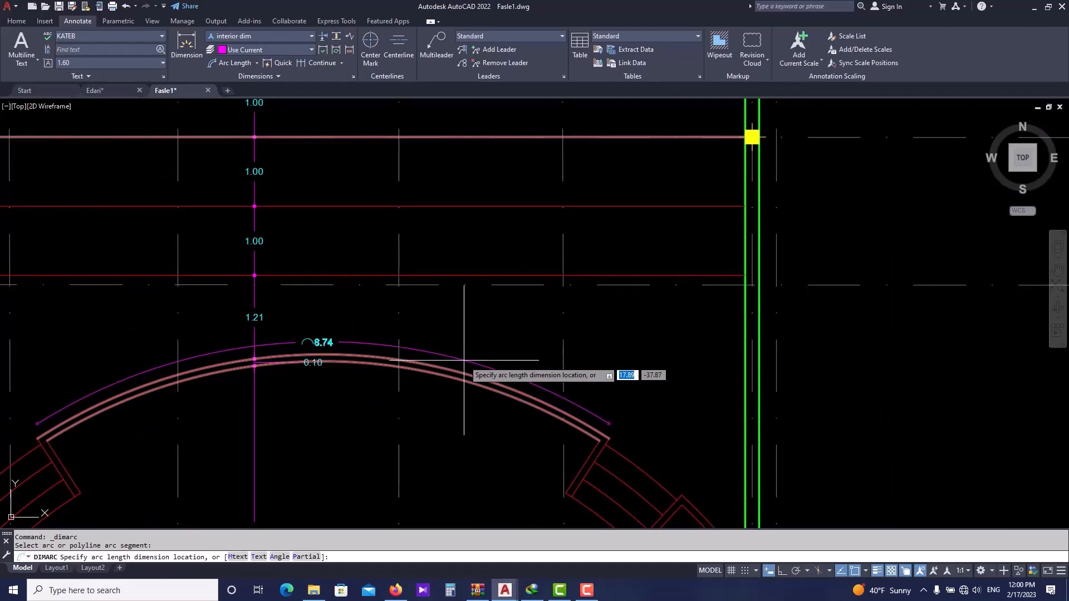
{"action": "left_click", "coordinate": [463, 356]}
{"action": "scroll", "coordinate": [282, 395], "scroll_direction": "down", "scroll_amount": 3}
{"action": "scroll", "coordinate": [162, 394], "scroll_direction": "up", "scroll_amount": 3}
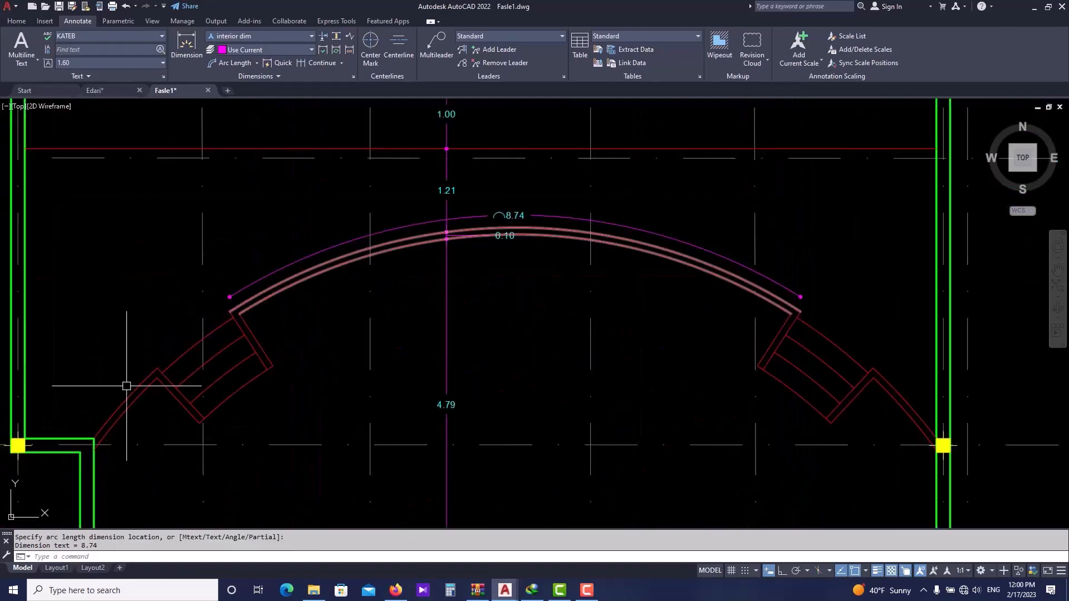
- Repeat Arc Length to dimension the short angled arc segment on the left end of the stage wall
{"action": "key", "text": "Return"}
{"action": "left_click", "coordinate": [131, 396]}
{"action": "left_click", "coordinate": [118, 384]}
{"action": "scroll", "coordinate": [226, 332], "scroll_direction": "down", "scroll_amount": 2}
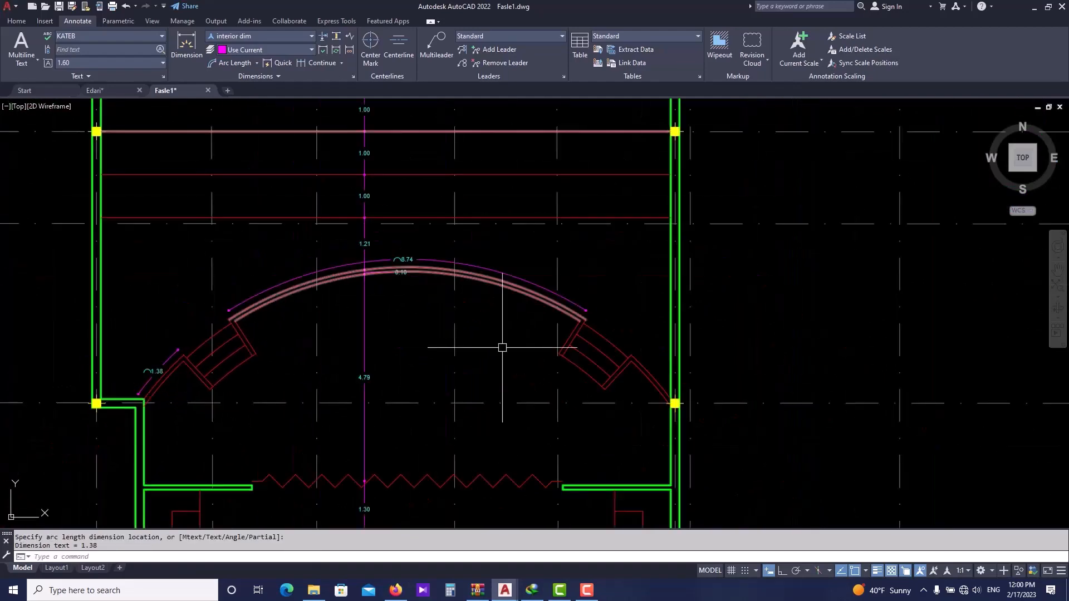
{"action": "scroll", "coordinate": [645, 381], "scroll_direction": "up", "scroll_amount": 3}
- Repeat Arc Length to dimension the short angled arc segment on the right end of the stage wall
{"action": "key", "text": "Return"}
{"action": "left_click", "coordinate": [648, 385]}
{"action": "left_click", "coordinate": [675, 382]}
{"action": "scroll", "coordinate": [666, 328], "scroll_direction": "down", "scroll_amount": 3}
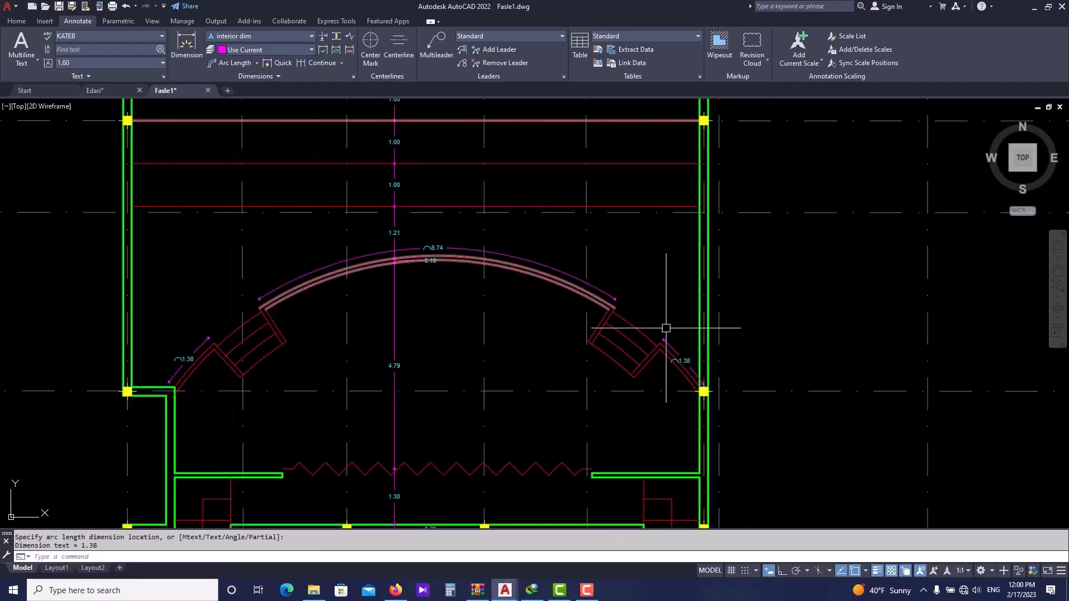
{"action": "scroll", "coordinate": [666, 328], "scroll_direction": "down", "scroll_amount": 3}
- Add an arc length dimension along the outside of the large semicircular wall in the central wing
{"action": "middle_click_drag", "start_coordinate": [666, 330], "coordinate": [461, 328]}
{"action": "middle_click_drag", "start_coordinate": [633, 351], "coordinate": [487, 423]}
{"action": "scroll", "coordinate": [585, 358], "scroll_direction": "up", "scroll_amount": 3}
{"action": "key", "text": "Return"}
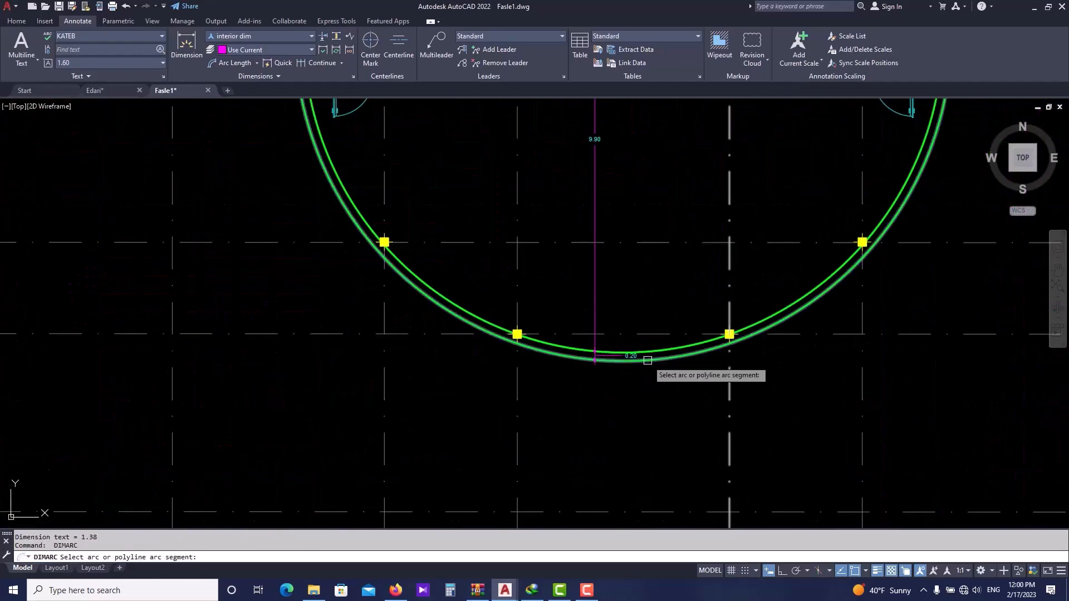
{"action": "left_click", "coordinate": [648, 360]}
{"action": "scroll", "coordinate": [650, 384], "scroll_direction": "down", "scroll_amount": 2}
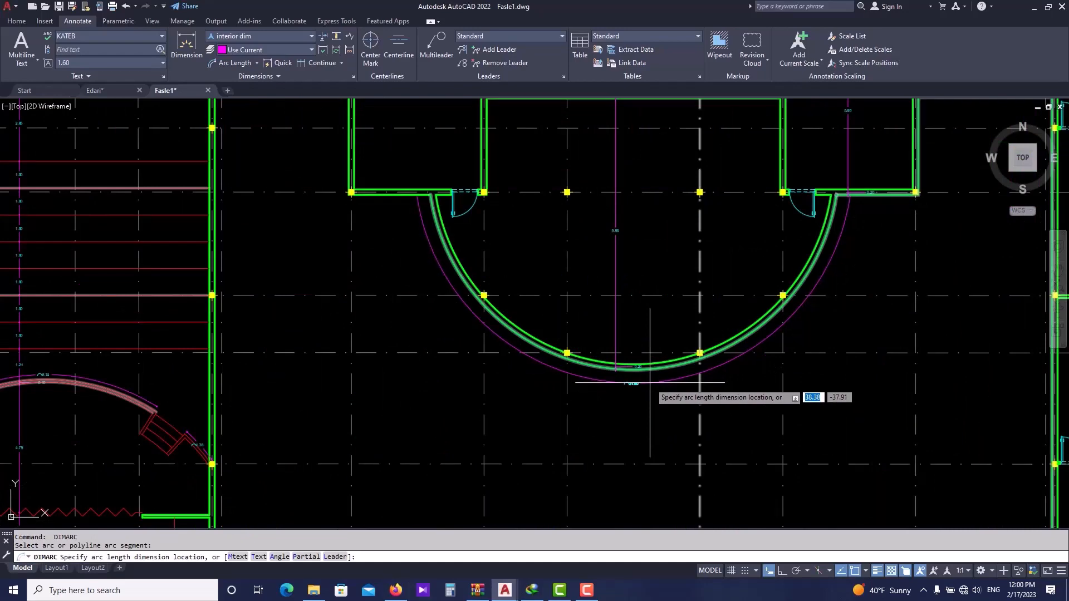
{"action": "left_click", "coordinate": [650, 382]}
{"action": "scroll", "coordinate": [640, 382], "scroll_direction": "up", "scroll_amount": 3}
{"action": "scroll", "coordinate": [620, 375], "scroll_direction": "down", "scroll_amount": 6}
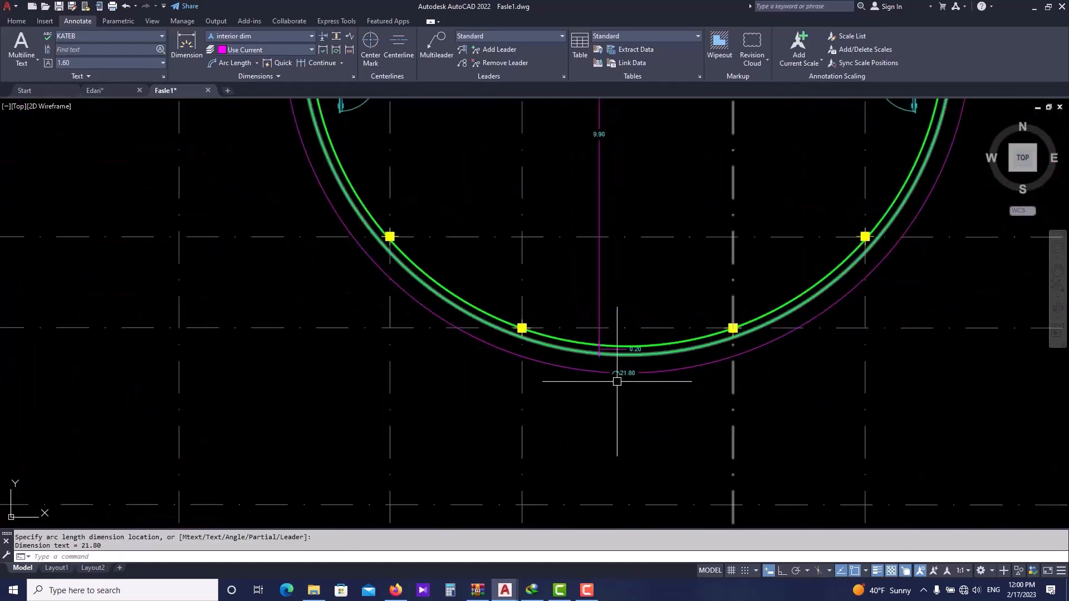
{"action": "middle_click_drag", "start_coordinate": [583, 375], "coordinate": [431, 367]}
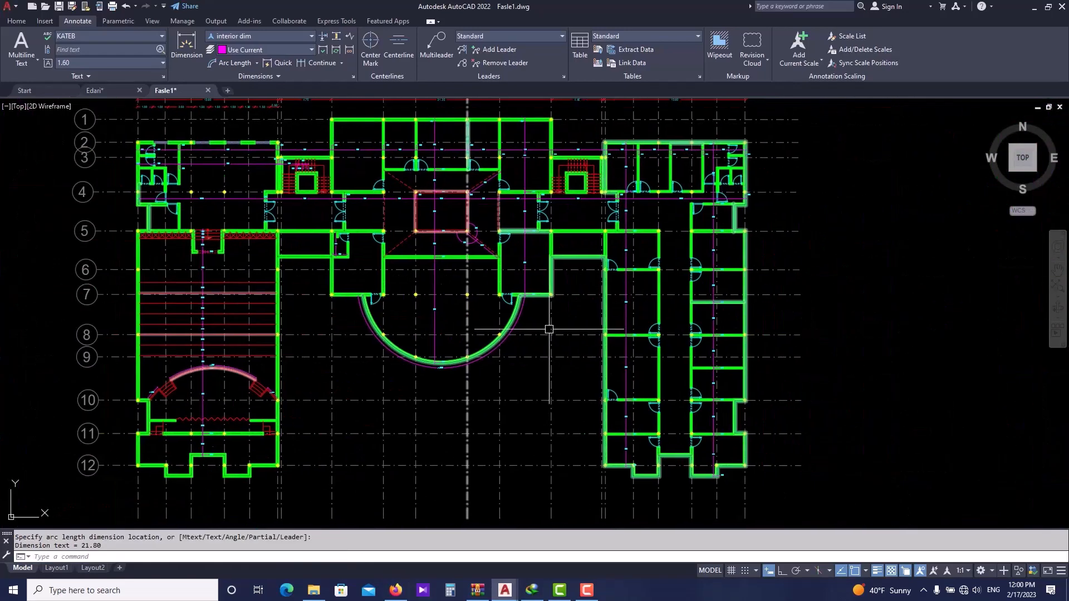
{"action": "left_click", "coordinate": [256, 63]}
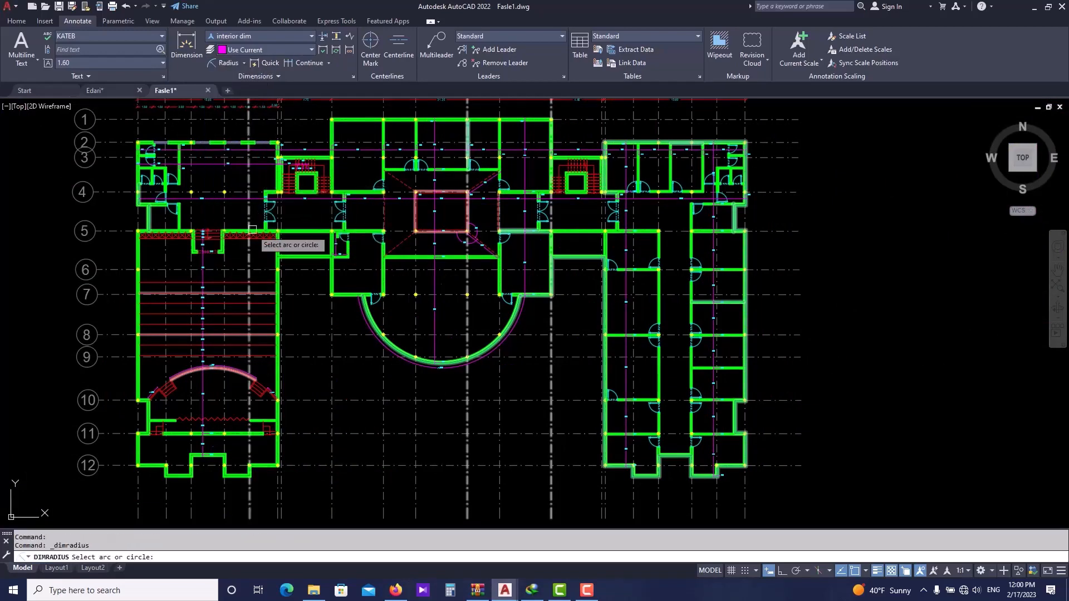
{"action": "middle_click_drag", "start_coordinate": [252, 230], "coordinate": [268, 206]}
{"action": "key", "text": "Escape"}
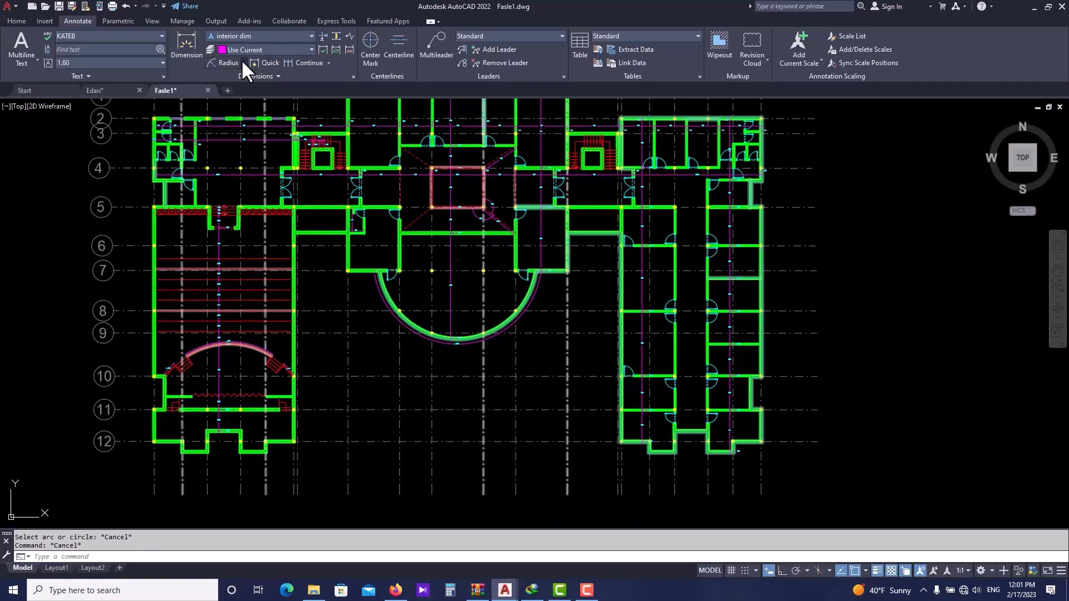
- Add a radius dimension to the large semicircular wall, placing its leader toward the upper centre
{"action": "left_click", "coordinate": [244, 63]}
{"action": "left_click", "coordinate": [240, 171]}
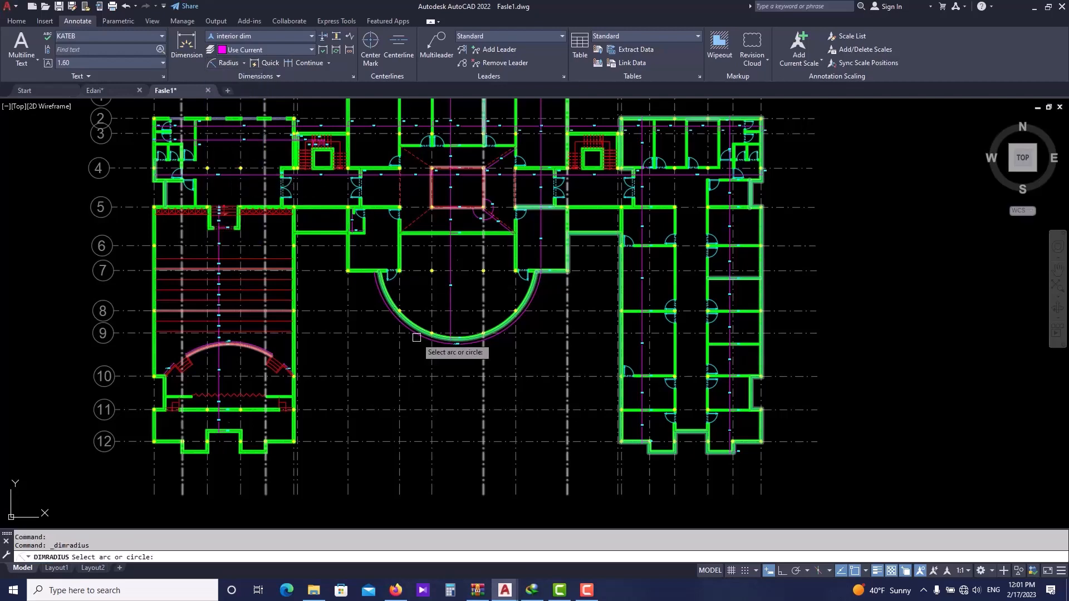
{"action": "scroll", "coordinate": [412, 337], "scroll_direction": "up", "scroll_amount": 4}
{"action": "scroll", "coordinate": [393, 355], "scroll_direction": "up", "scroll_amount": 2}
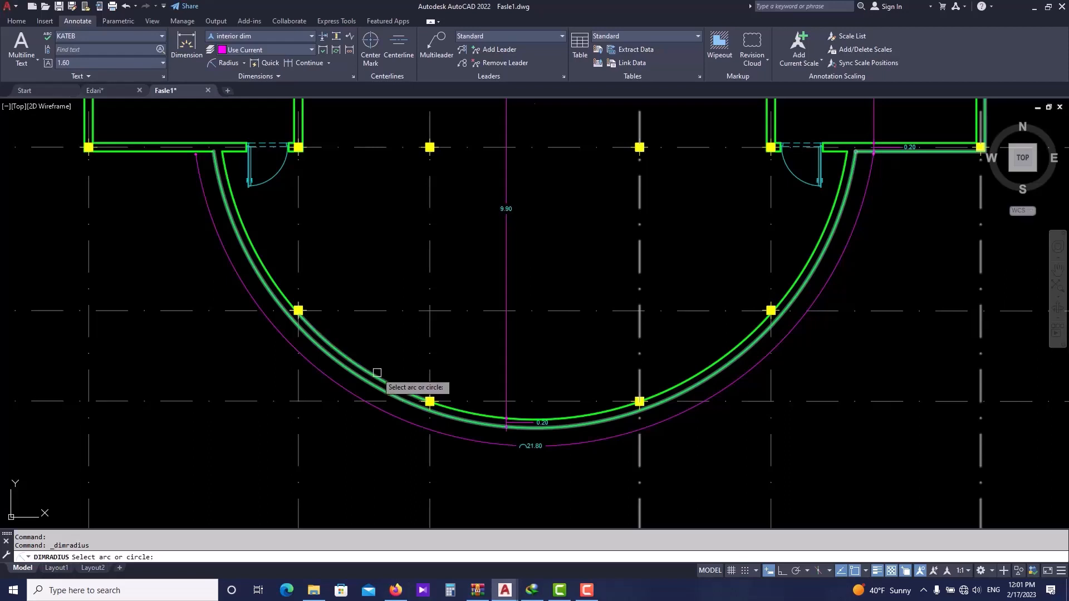
{"action": "left_click", "coordinate": [377, 373]}
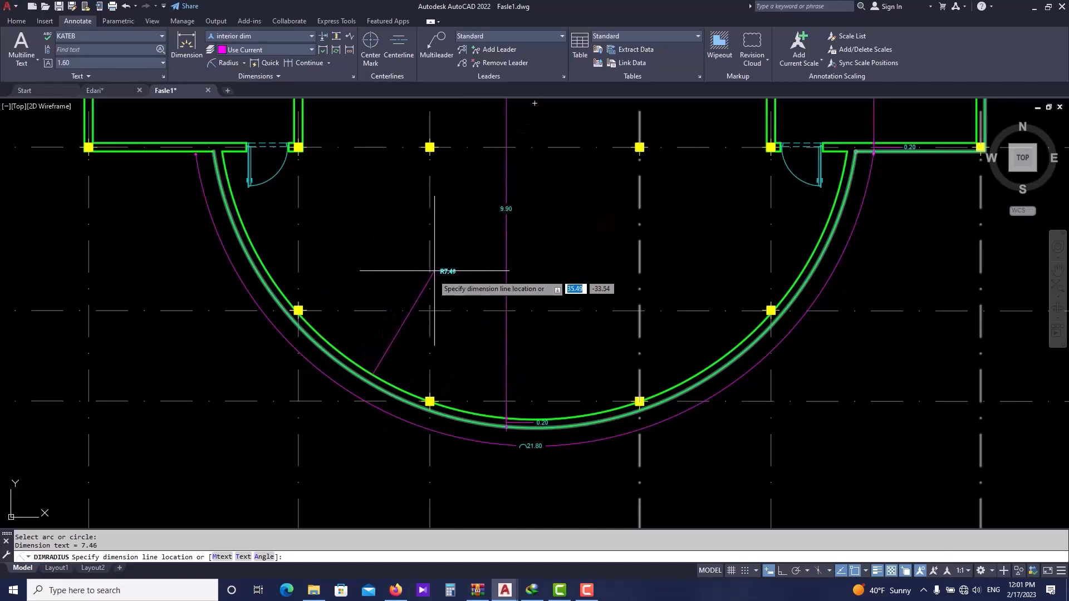
{"action": "left_click", "coordinate": [515, 121]}
{"action": "scroll", "coordinate": [516, 155], "scroll_direction": "down", "scroll_amount": 4}
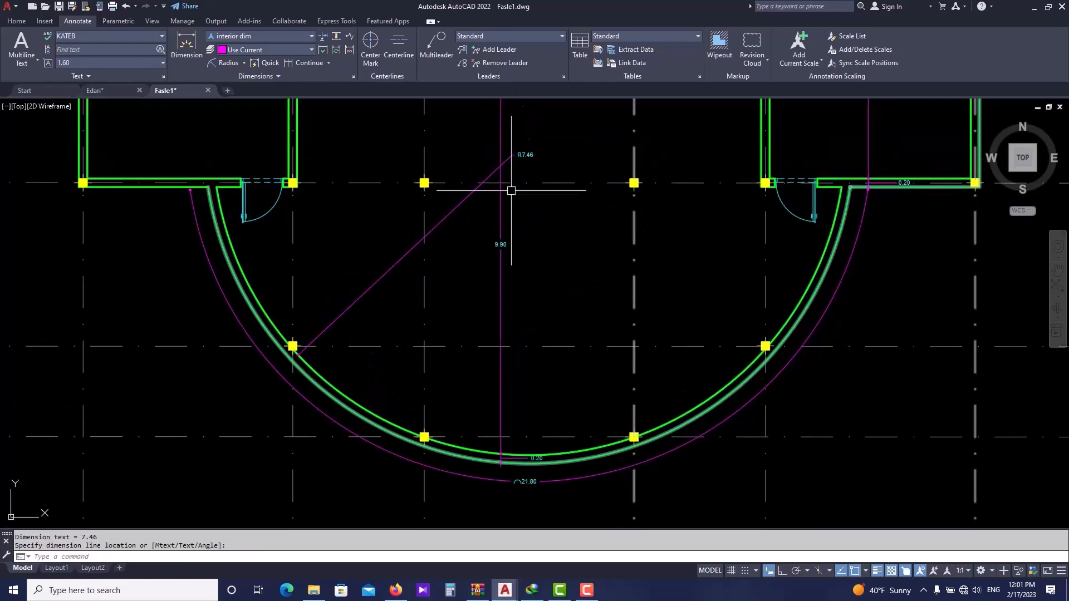
{"action": "scroll", "coordinate": [444, 269], "scroll_direction": "down", "scroll_amount": 2}
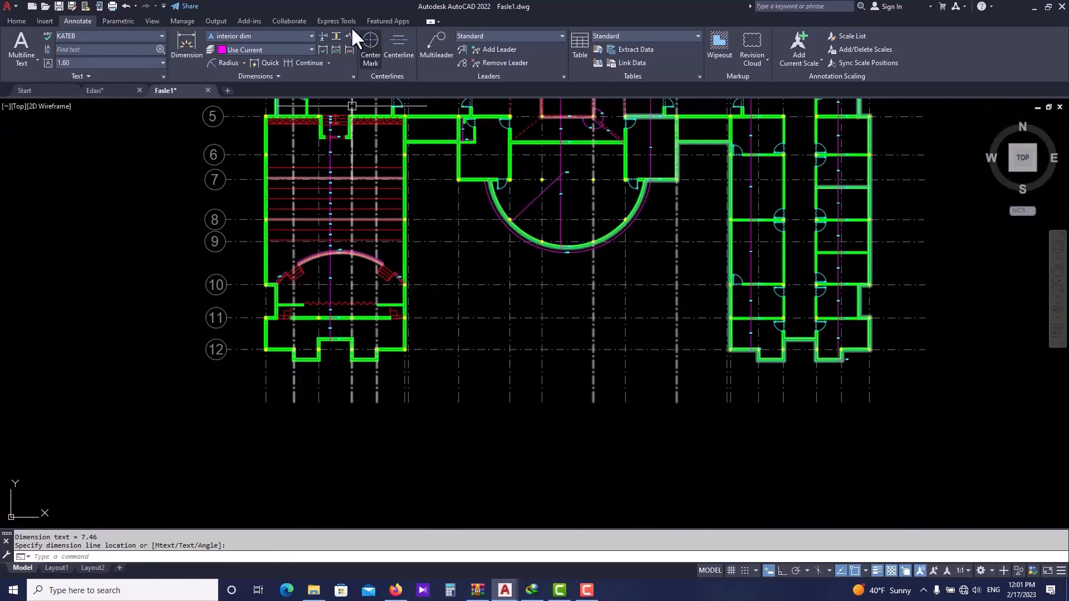
- Add a radius dimension to the curved stage wall in the left wing
{"action": "left_click", "coordinate": [234, 61]}
{"action": "scroll", "coordinate": [310, 282], "scroll_direction": "up", "scroll_amount": 5}
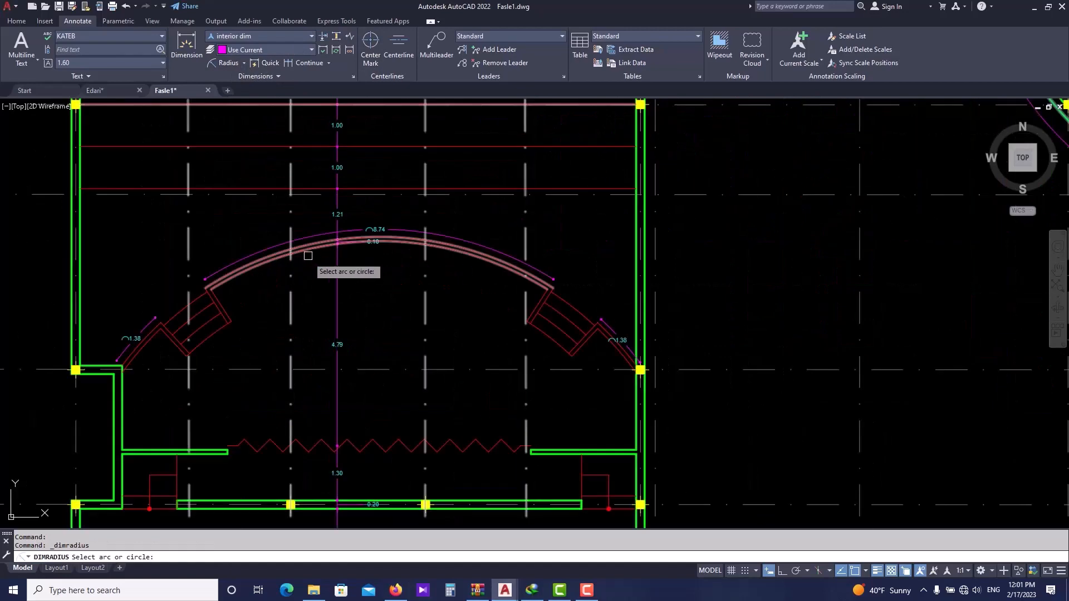
{"action": "left_click", "coordinate": [308, 250]}
{"action": "scroll", "coordinate": [305, 273], "scroll_direction": "up", "scroll_amount": 2}
{"action": "left_click", "coordinate": [307, 257]}
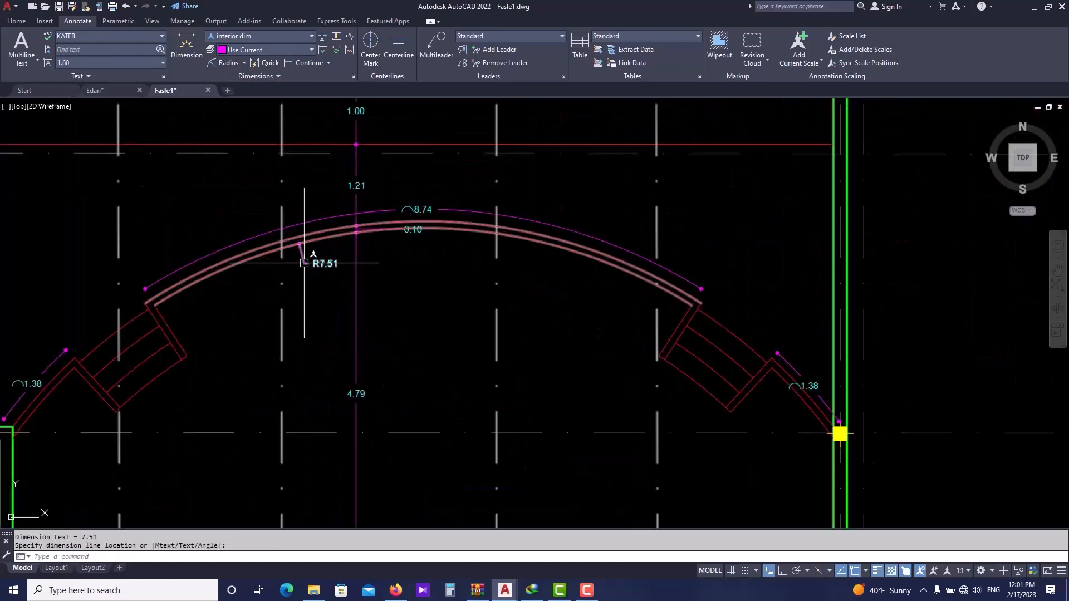
{"action": "scroll", "coordinate": [318, 281], "scroll_direction": "down", "scroll_amount": 2}
{"action": "scroll", "coordinate": [345, 280], "scroll_direction": "down", "scroll_amount": 2}
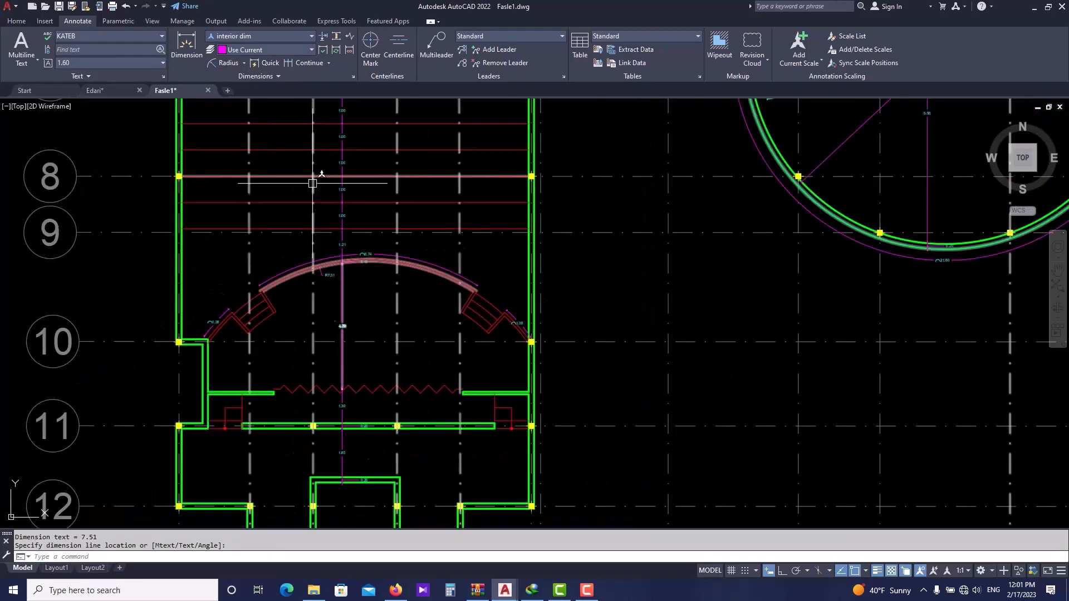
- Add a diameter dimension to the curved stage wall, placing the text below the arc
{"action": "left_click", "coordinate": [244, 62]}
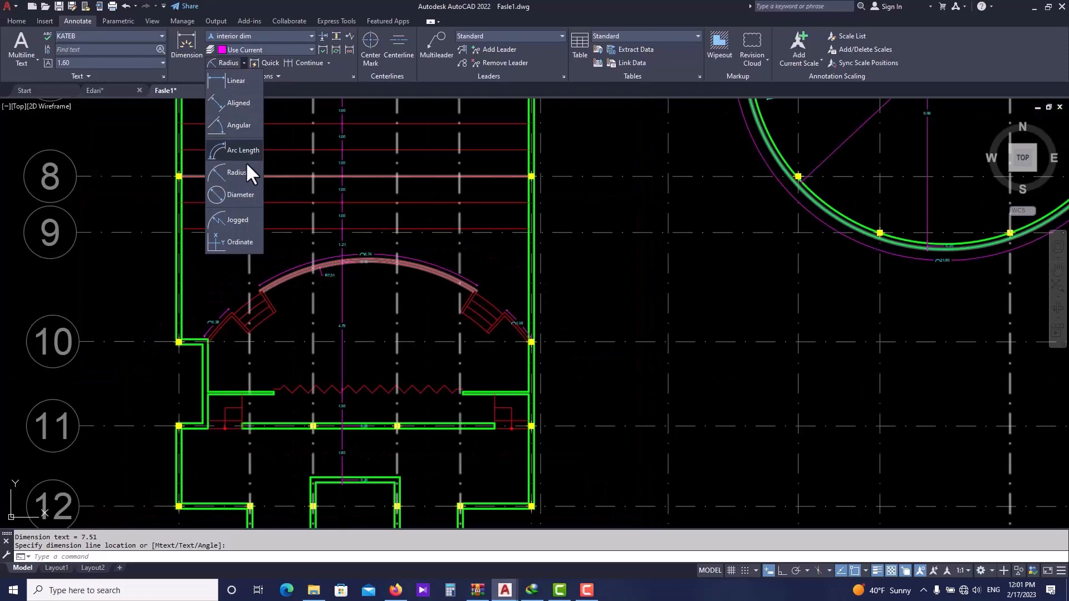
{"action": "left_click", "coordinate": [230, 194]}
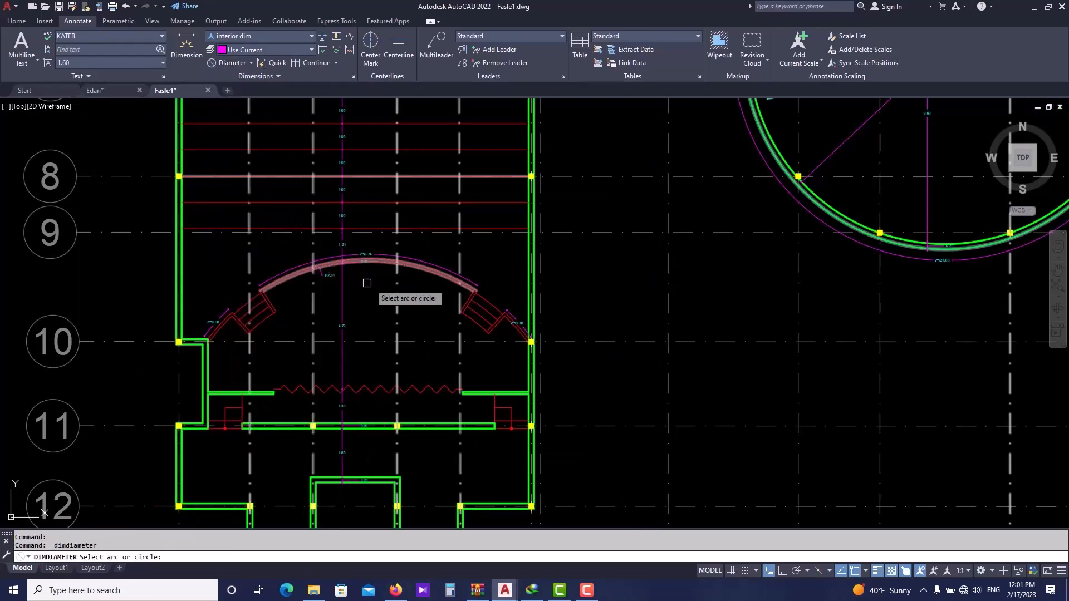
{"action": "scroll", "coordinate": [369, 281], "scroll_direction": "up", "scroll_amount": 3}
{"action": "left_click", "coordinate": [464, 244]}
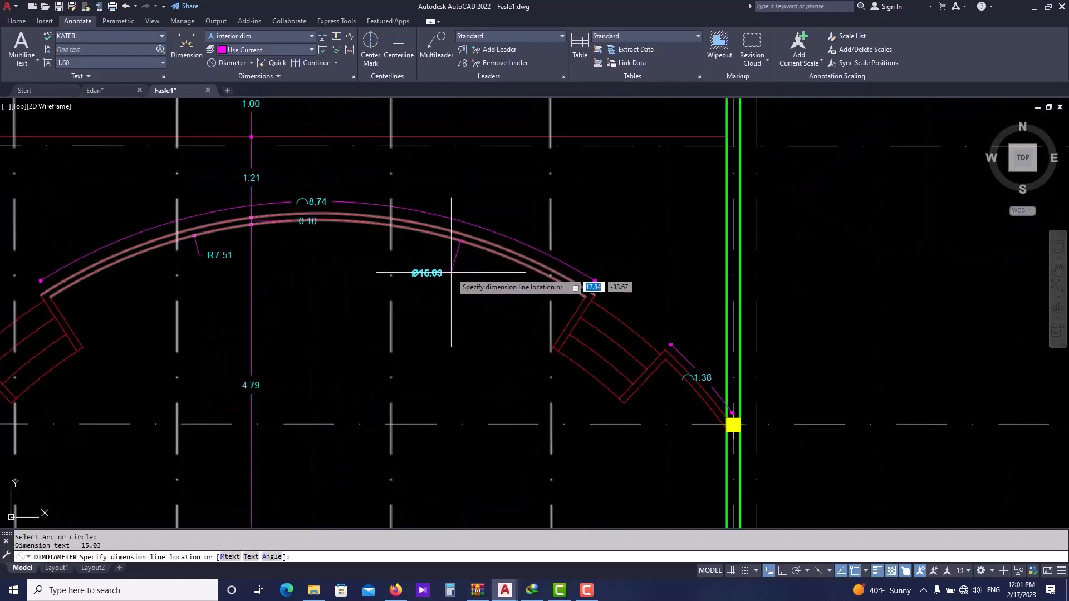
{"action": "scroll", "coordinate": [398, 282], "scroll_direction": "up", "scroll_amount": 4}
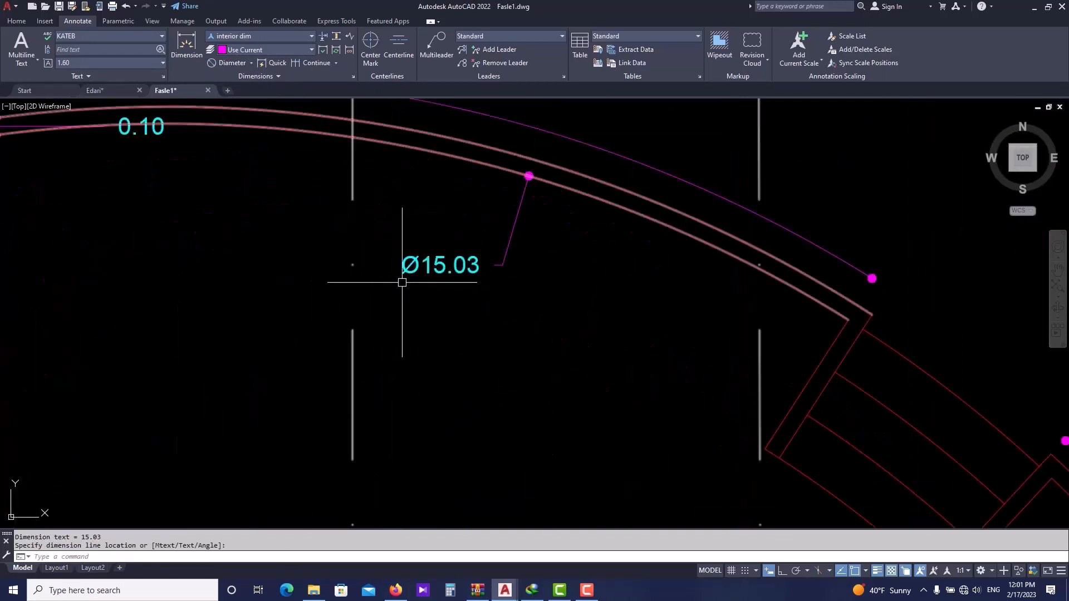
{"action": "scroll", "coordinate": [418, 273], "scroll_direction": "down", "scroll_amount": 2}
{"action": "left_click", "coordinate": [417, 276]}
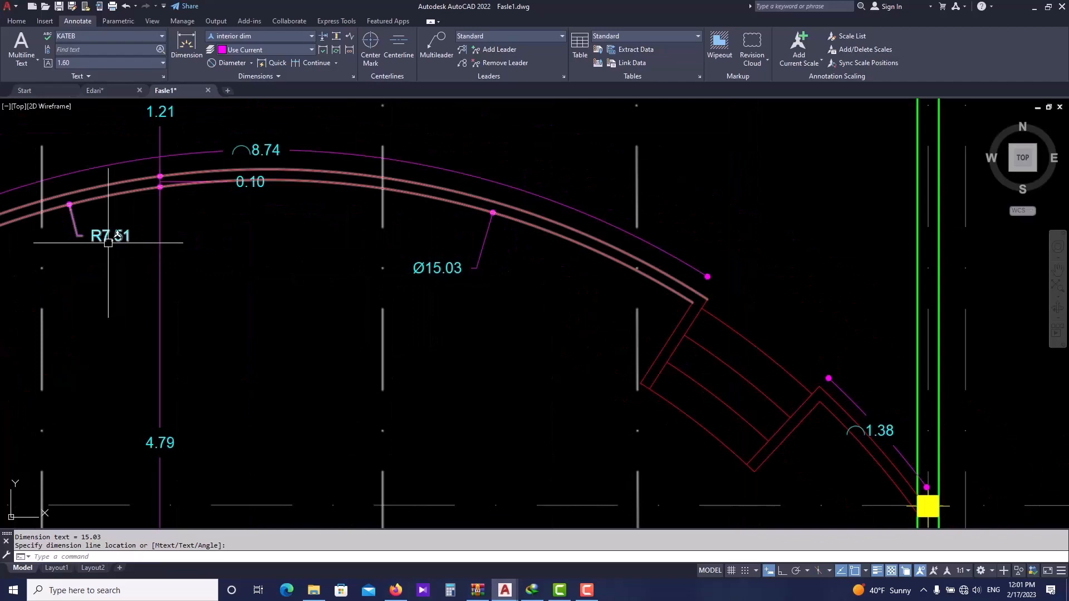
{"action": "scroll", "coordinate": [439, 272], "scroll_direction": "down", "scroll_amount": 4}
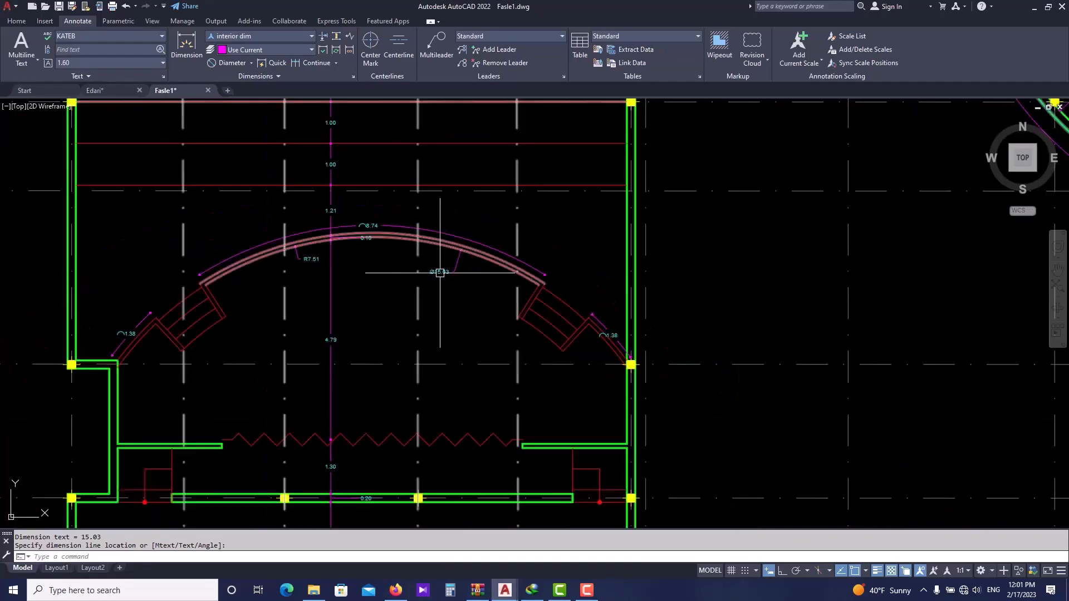
{"action": "scroll", "coordinate": [440, 273], "scroll_direction": "down", "scroll_amount": 5}
{"action": "middle_click_drag", "start_coordinate": [752, 283], "coordinate": [511, 334]}
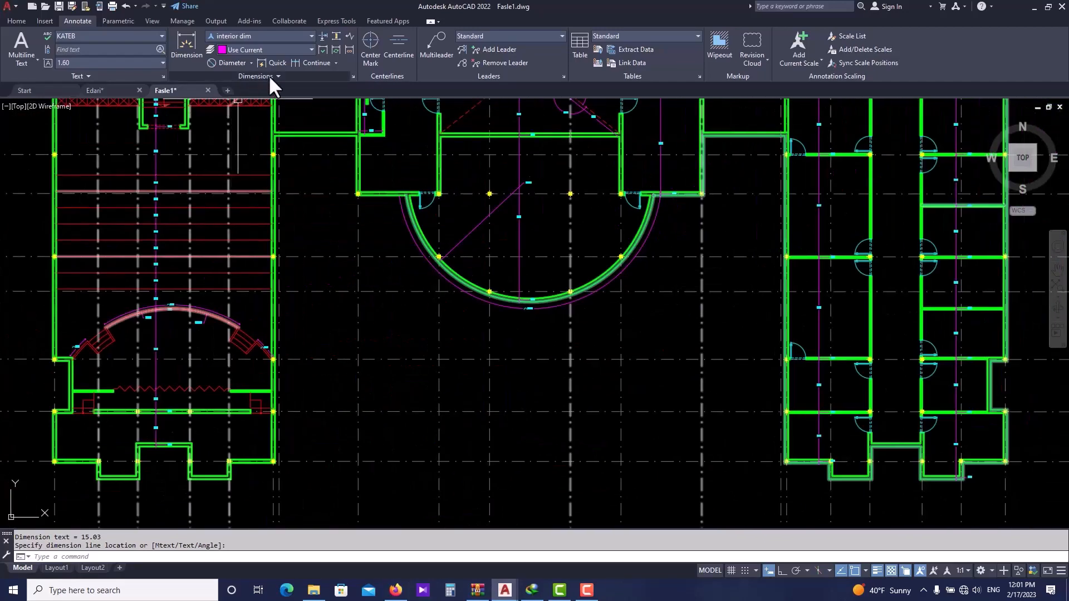
- Add an ordinate dimension at the lower-right corner of the left wing, placing the leader endpoint up and to the right
{"action": "left_click", "coordinate": [251, 63]}
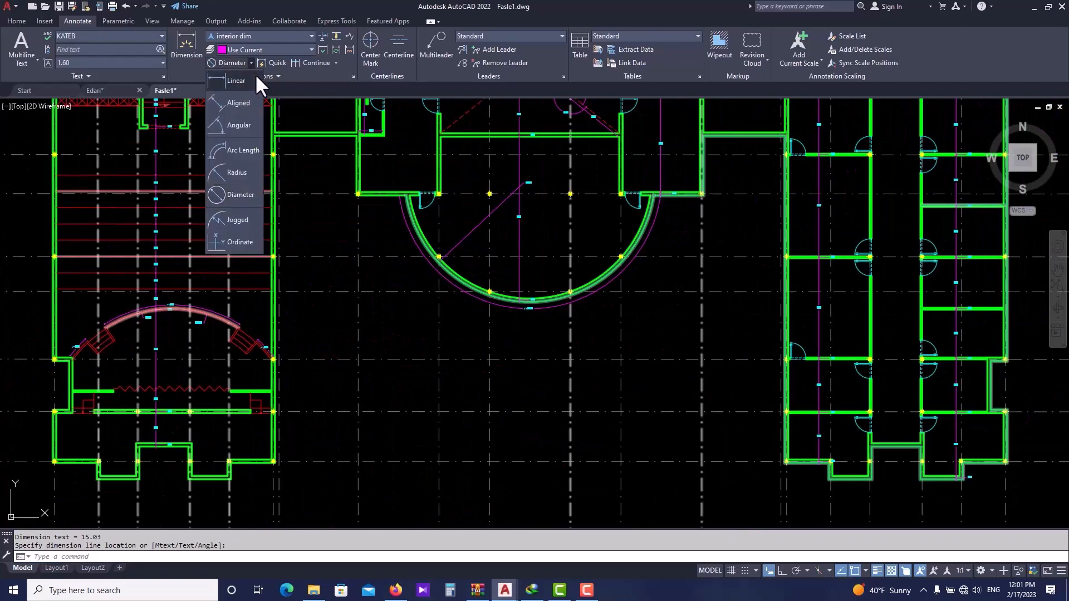
{"action": "left_click", "coordinate": [233, 240]}
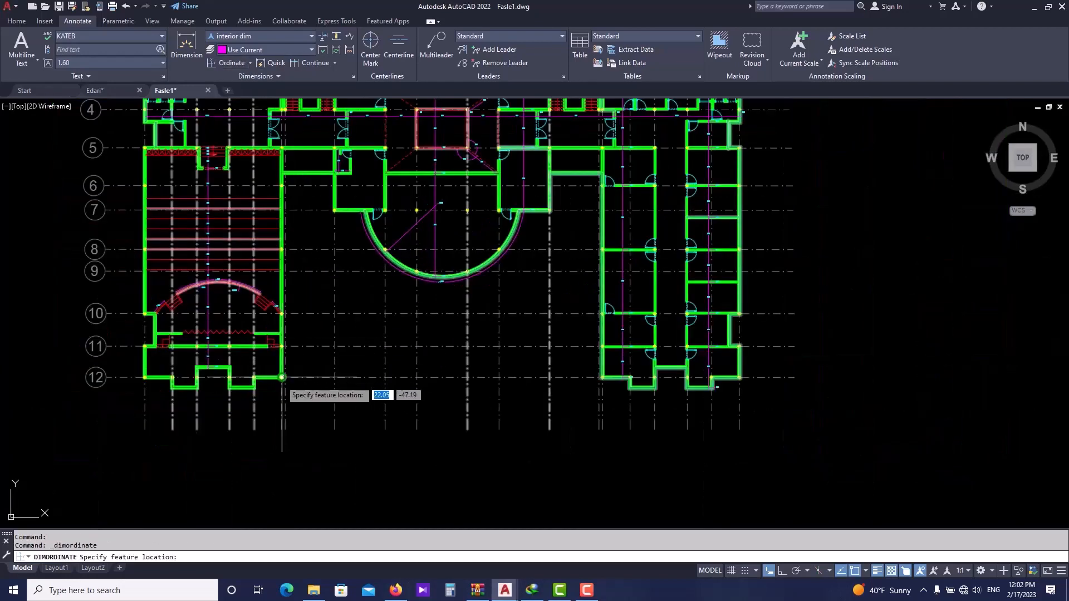
{"action": "scroll", "coordinate": [281, 379], "scroll_direction": "up", "scroll_amount": 6}
{"action": "scroll", "coordinate": [282, 374], "scroll_direction": "up", "scroll_amount": 4}
{"action": "left_click", "coordinate": [278, 342]}
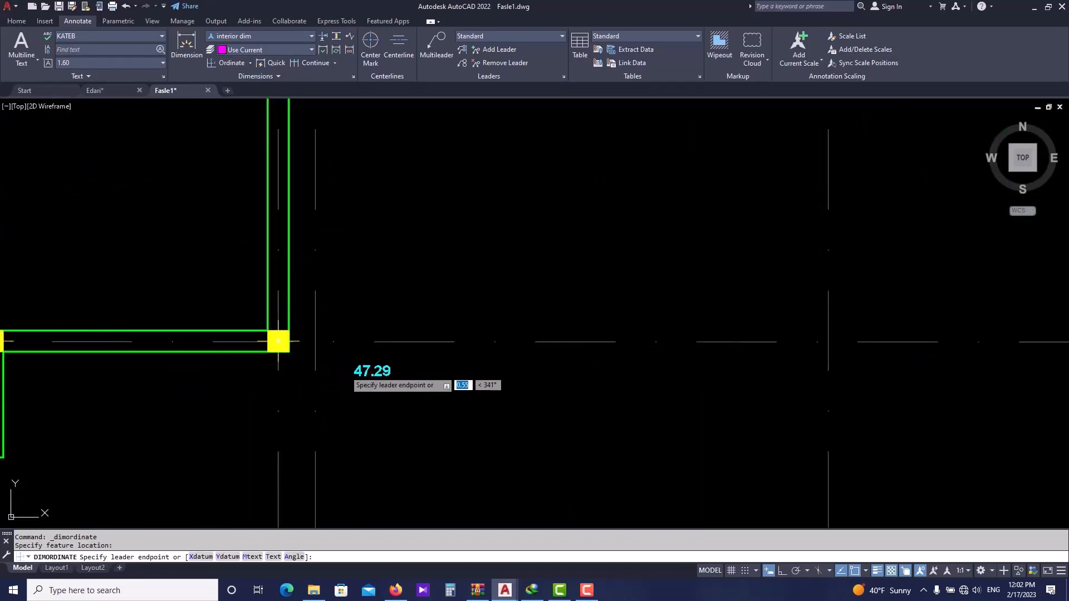
{"action": "left_click", "coordinate": [417, 312]}
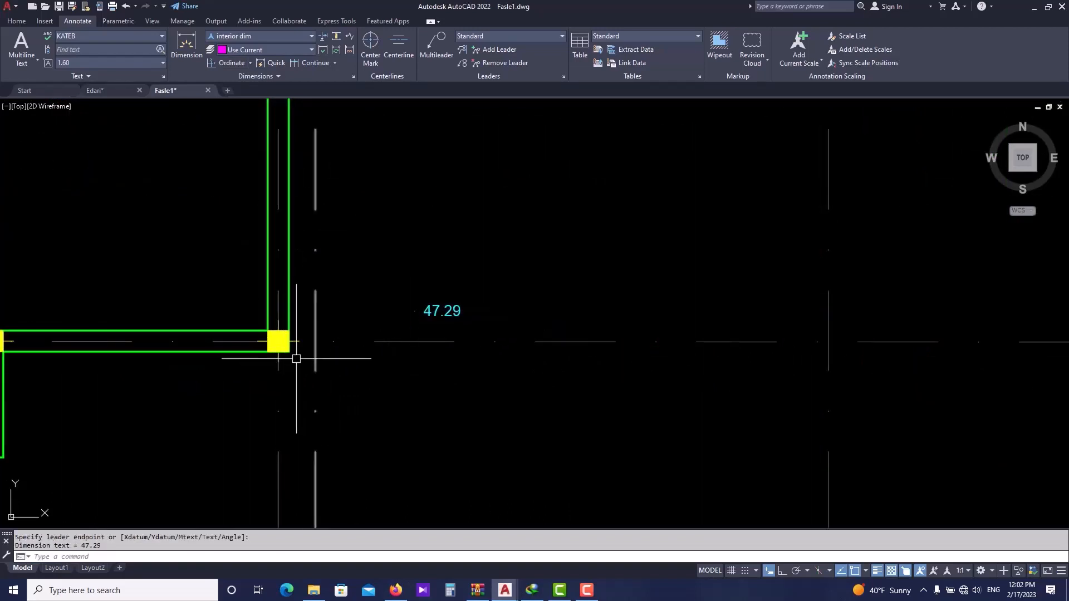
- Add another ordinate dimension at the same wall corner, placing the leader endpoint below it
{"action": "key", "text": "Return"}
{"action": "left_click", "coordinate": [279, 343]}
{"action": "left_click", "coordinate": [309, 406]}
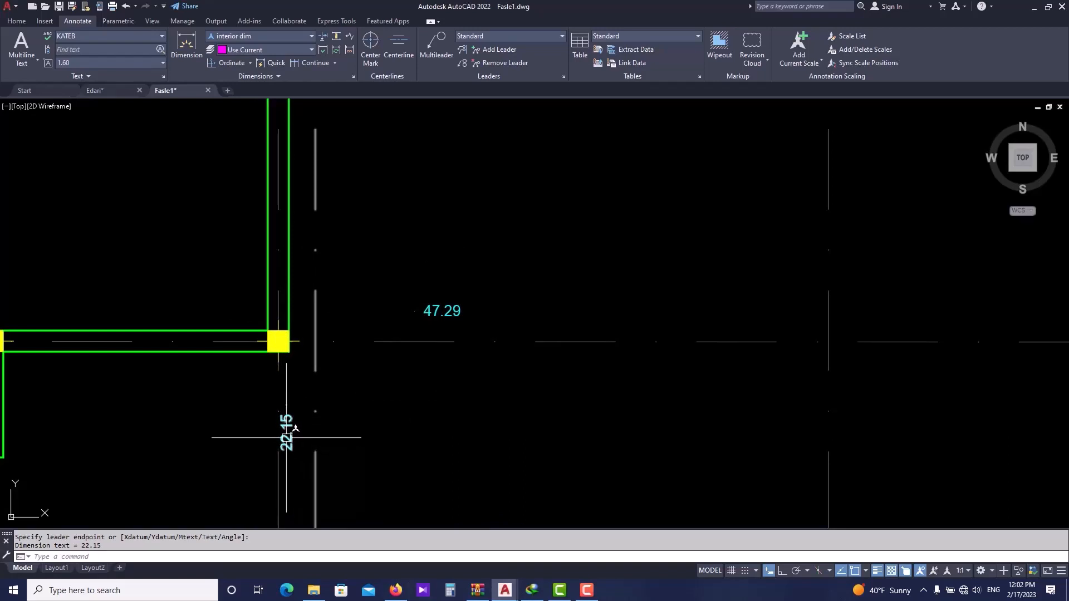
- Modify the interior dim dimension style so its extension lines are no longer suppressed
{"action": "scroll", "coordinate": [370, 360], "scroll_direction": "down", "scroll_amount": 3}
{"action": "left_click", "coordinate": [392, 344]}
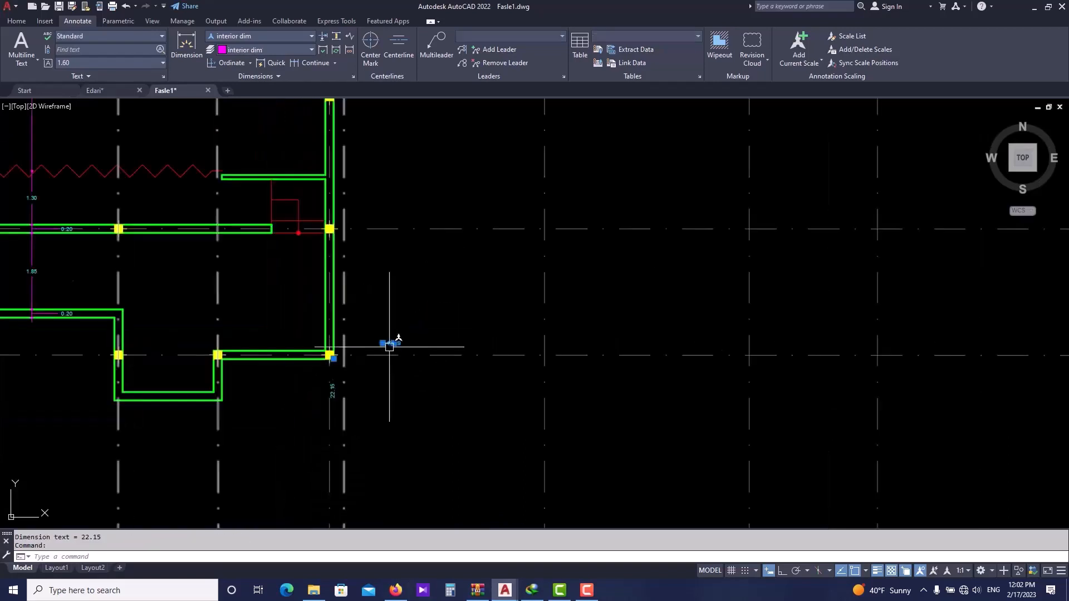
{"action": "scroll", "coordinate": [387, 346], "scroll_direction": "up", "scroll_amount": 4}
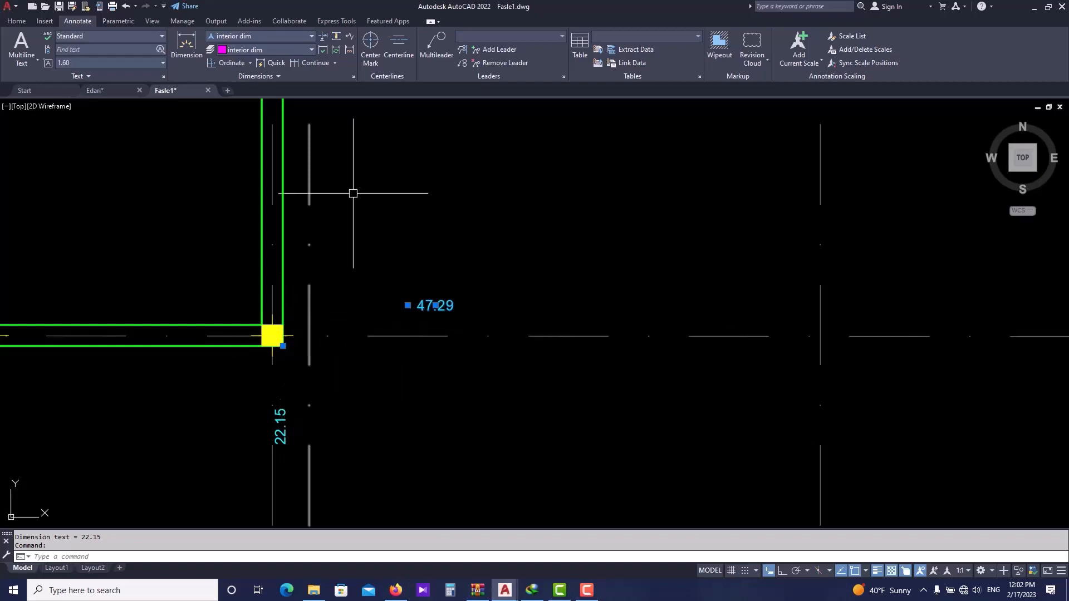
{"action": "type", "text": "D"}
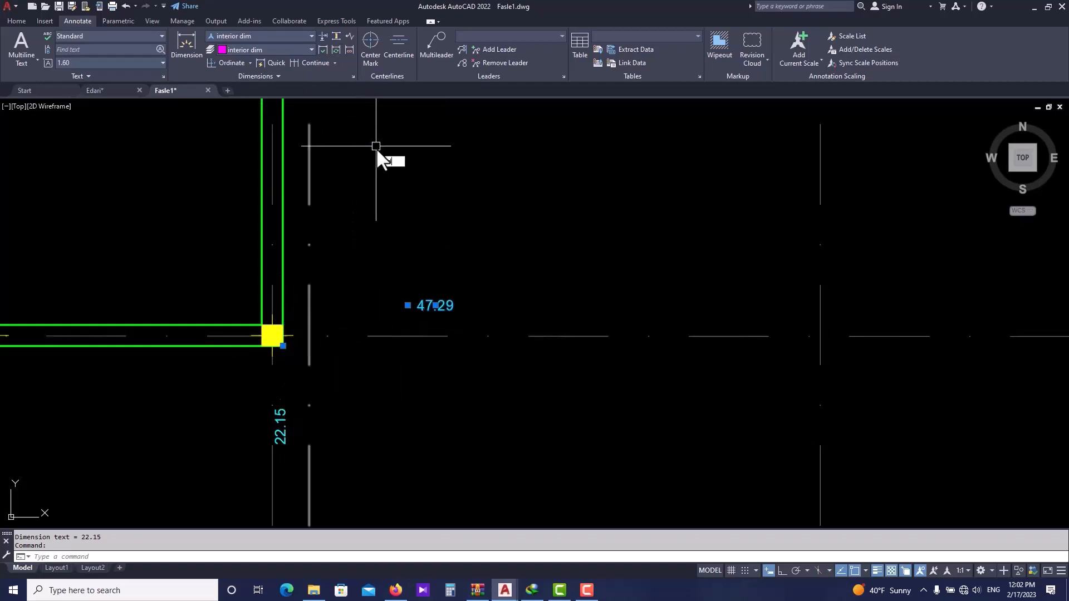
{"action": "key", "text": "Return"}
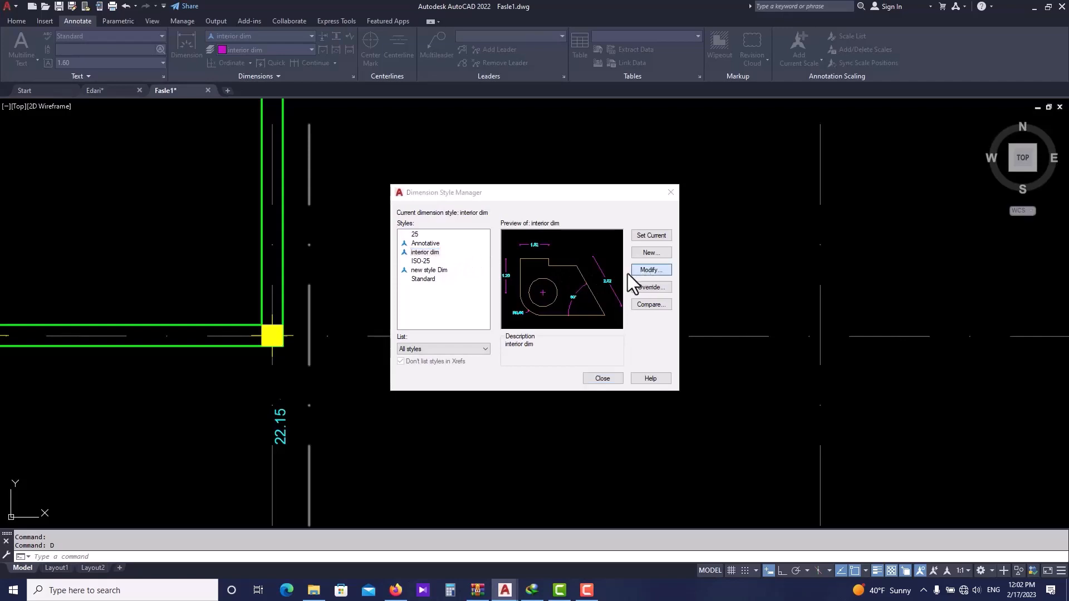
{"action": "left_click", "coordinate": [635, 270]}
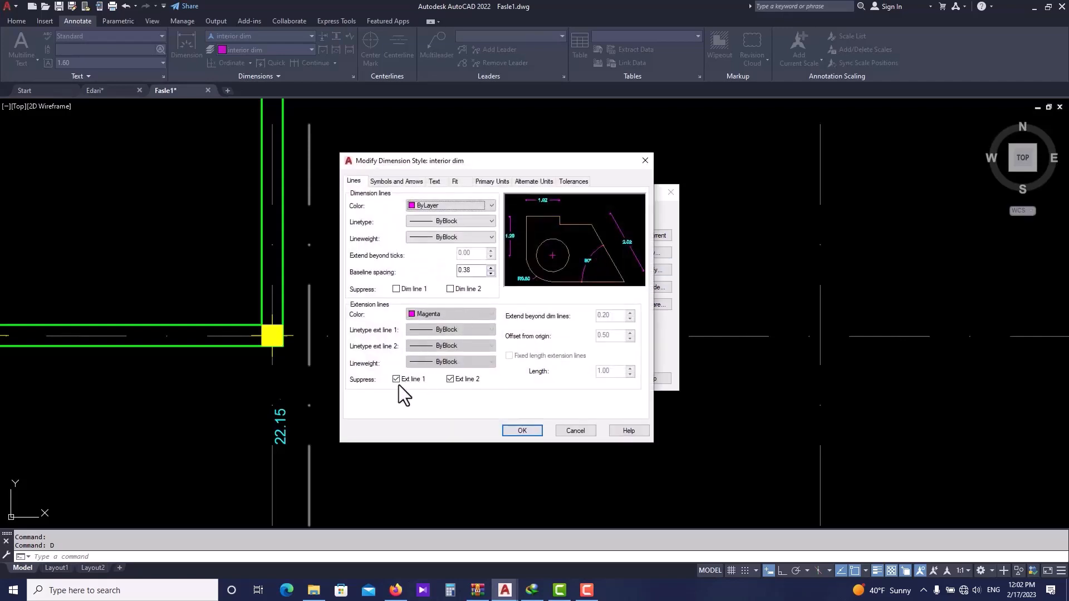
{"action": "left_click", "coordinate": [397, 380]}
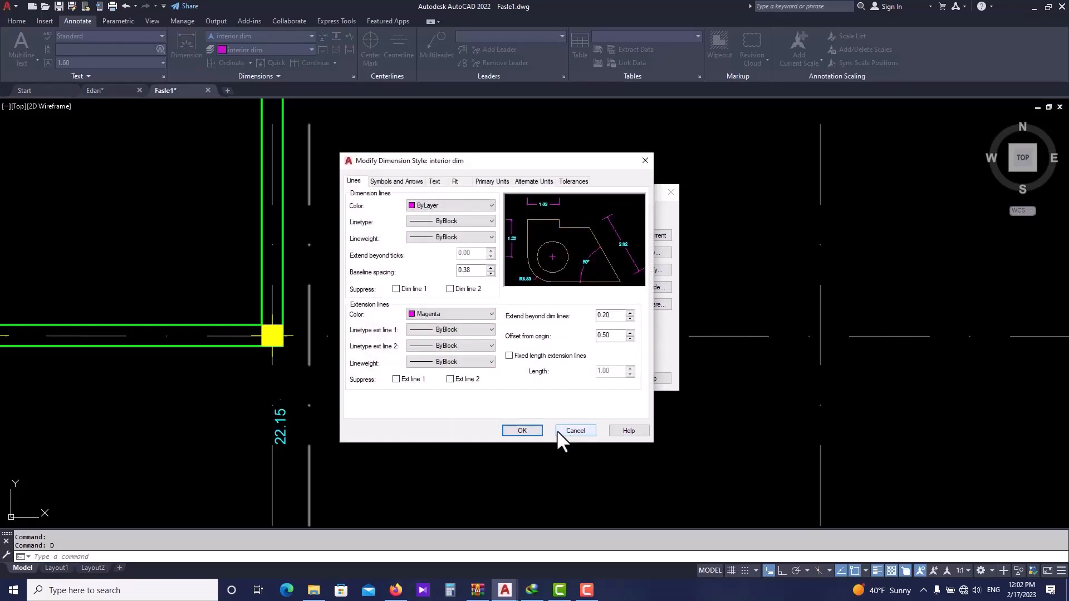
{"action": "left_click", "coordinate": [523, 432]}
{"action": "left_click", "coordinate": [603, 378]}
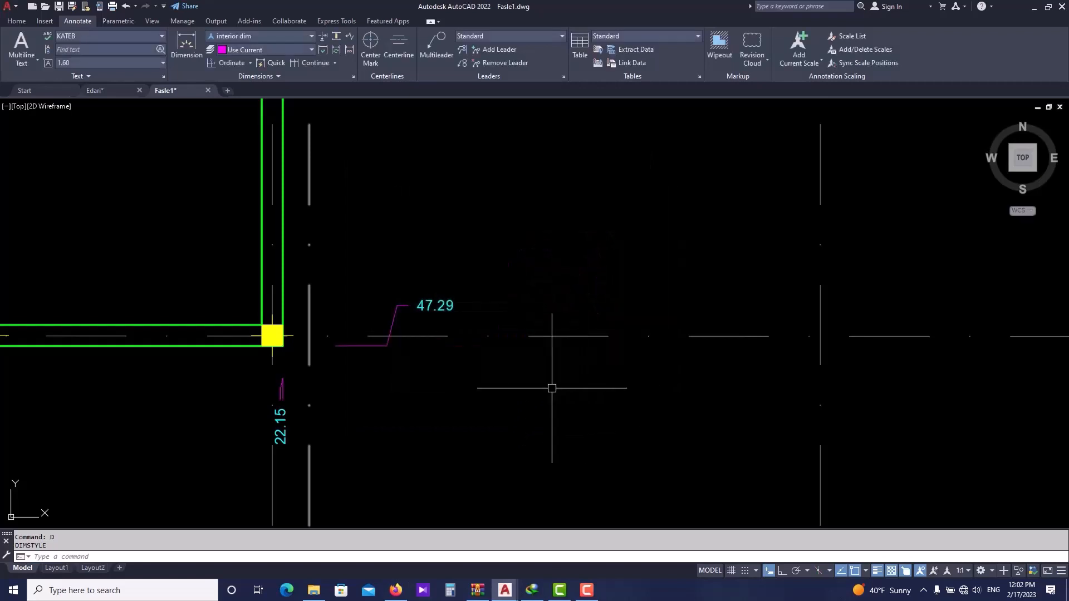
- Erase the vertical ordinate dimension below the wall corner
{"action": "scroll", "coordinate": [287, 387], "scroll_direction": "up", "scroll_amount": 2}
{"action": "left_click", "coordinate": [277, 390]}
{"action": "left_click", "coordinate": [277, 396]}
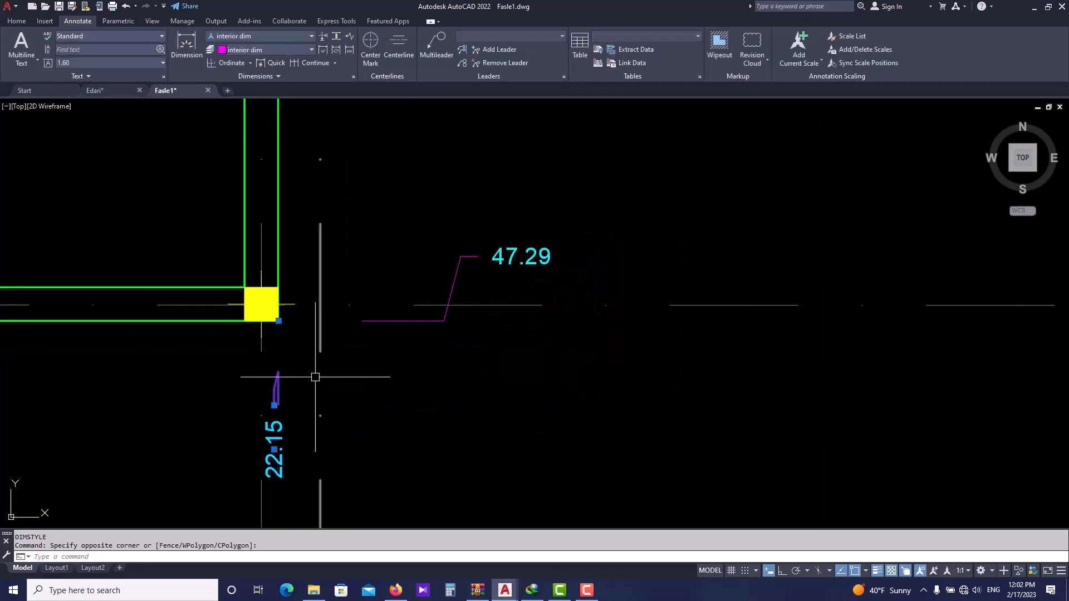
{"action": "scroll", "coordinate": [324, 370], "scroll_direction": "down", "scroll_amount": 2}
{"action": "type", "text": "e"}
{"action": "key", "text": "space"}
- Erase the ordinate dimension to the right of the wall corner
{"action": "scroll", "coordinate": [366, 345], "scroll_direction": "down", "scroll_amount": 3}
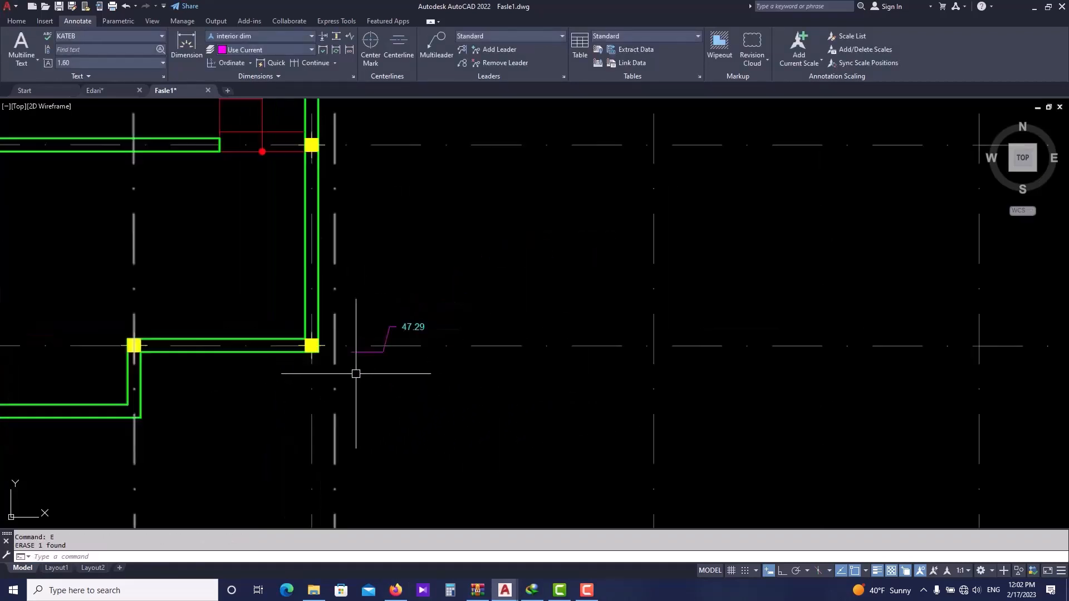
{"action": "left_click", "coordinate": [363, 365]}
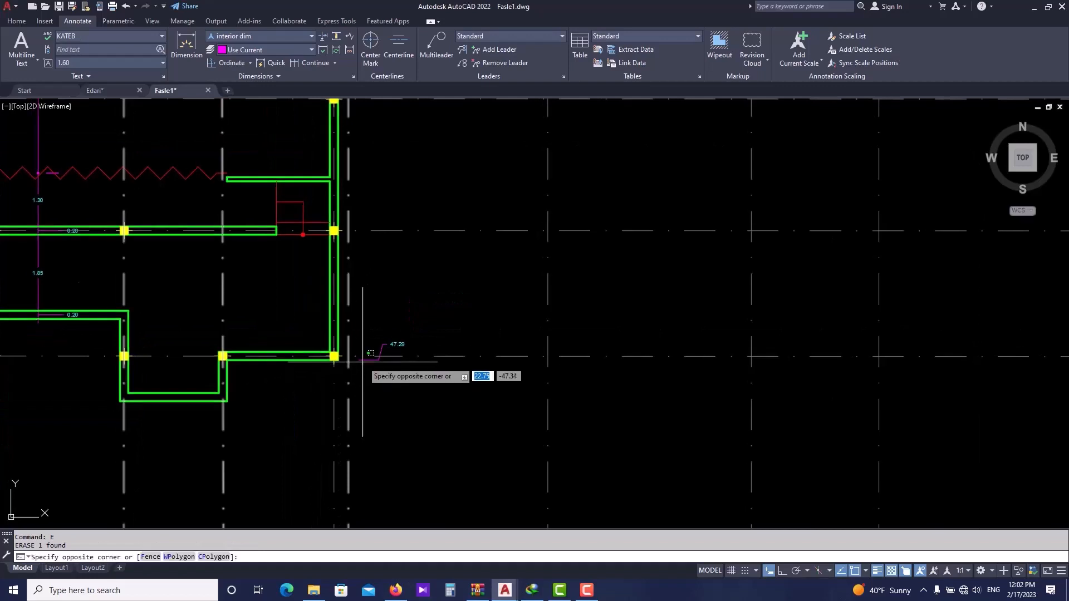
{"action": "left_click", "coordinate": [363, 358]}
{"action": "type", "text": "e"}
{"action": "key", "text": "space"}
- Add an ordinate dimension at the lower-left outer corner of the recessed bay, placing the leader endpoint up and right
{"action": "middle_click_drag", "start_coordinate": [327, 373], "coordinate": [412, 343]}
{"action": "left_click", "coordinate": [228, 62]}
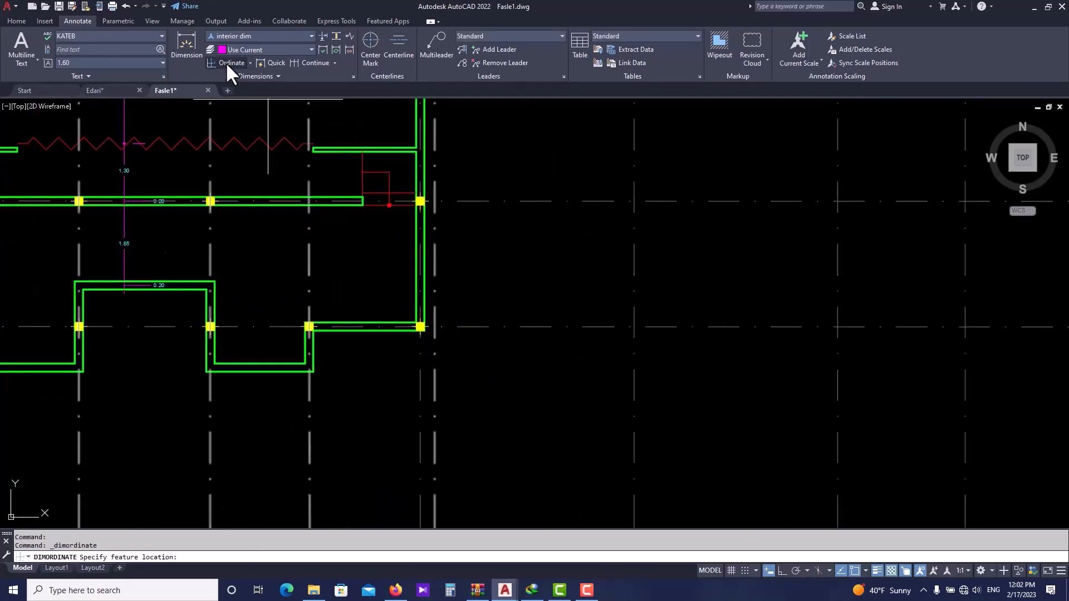
{"action": "scroll", "coordinate": [203, 365], "scroll_direction": "up", "scroll_amount": 3}
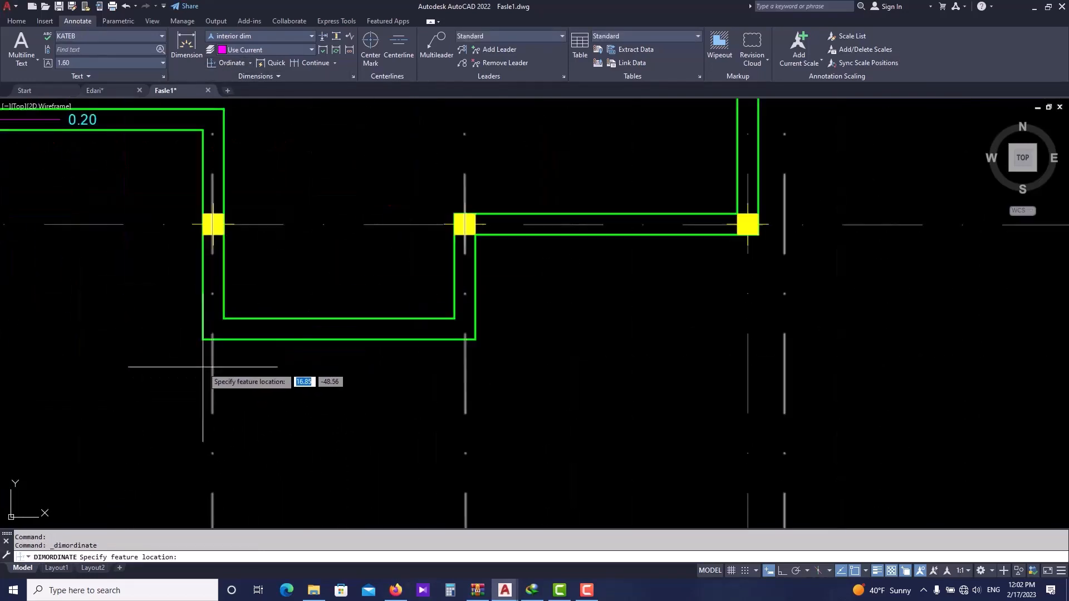
{"action": "left_click", "coordinate": [202, 338]}
{"action": "middle_click_drag", "start_coordinate": [145, 341], "coordinate": [220, 341]}
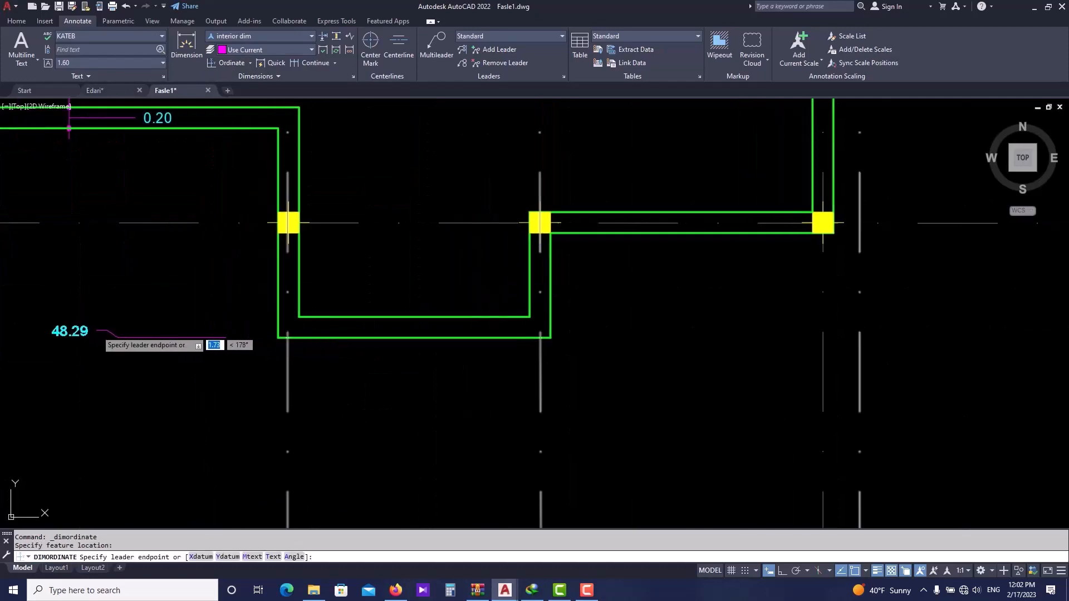
{"action": "middle_click_drag", "start_coordinate": [73, 290], "coordinate": [116, 292]}
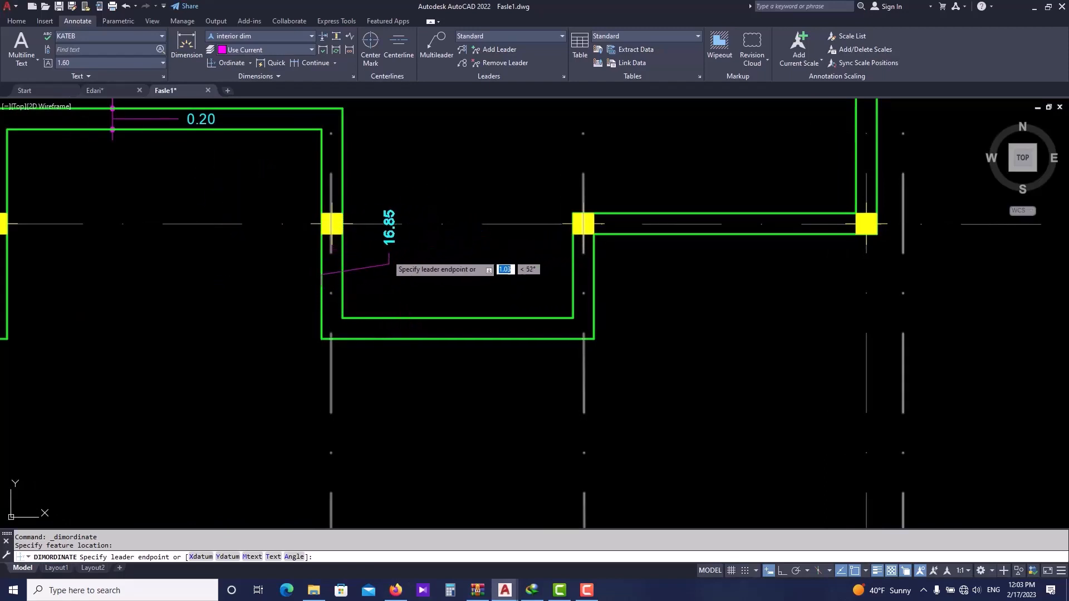
{"action": "left_click", "coordinate": [391, 239]}
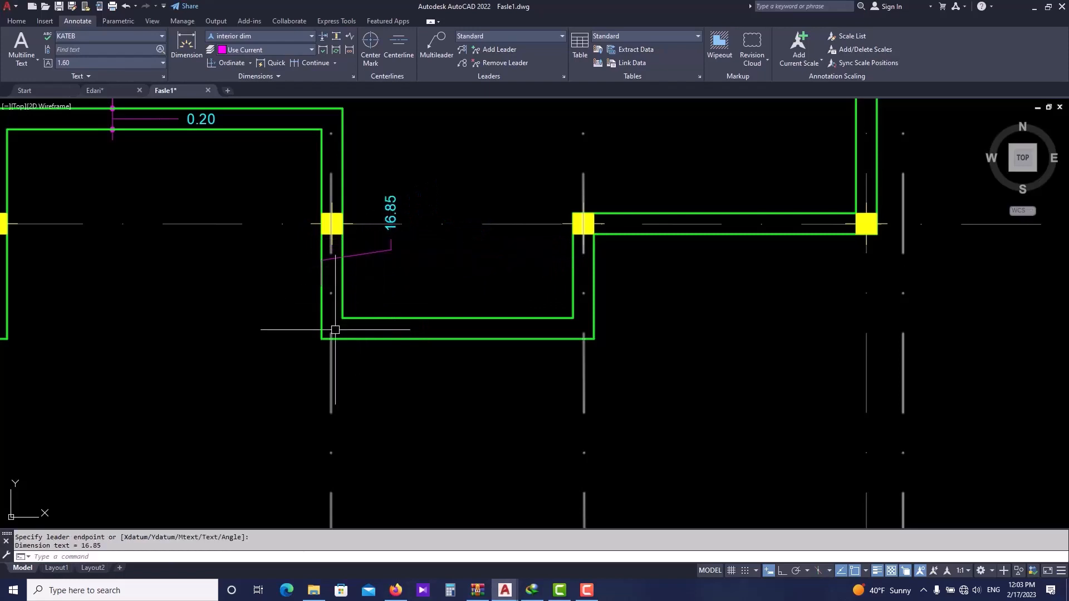
- Add another ordinate dimension at the same bay corner, placing the leader endpoint down and right
{"action": "key", "text": "Return"}
{"action": "left_click", "coordinate": [321, 366]}
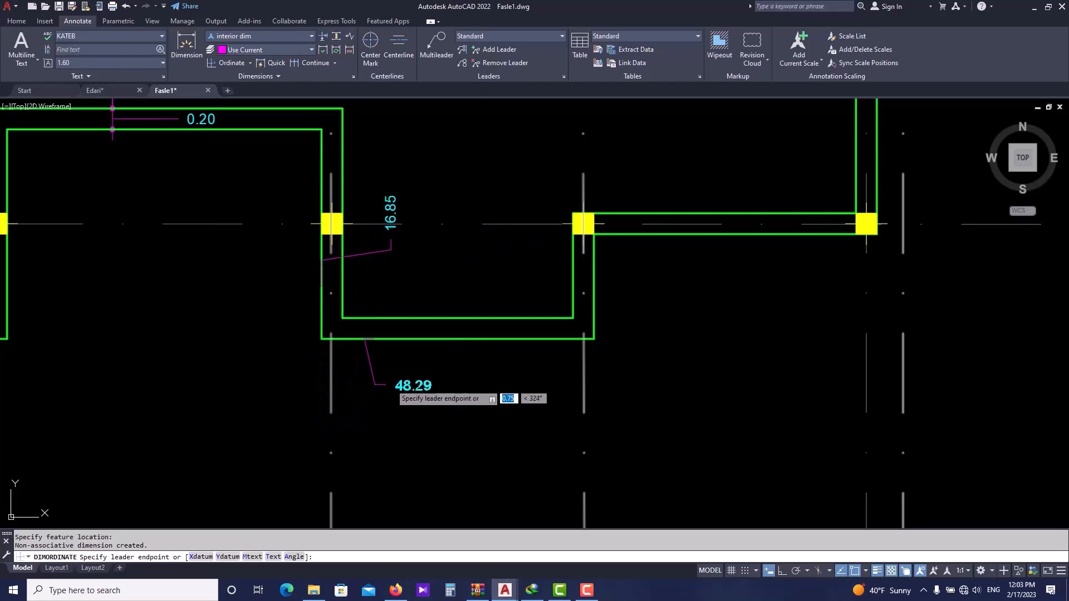
{"action": "left_click", "coordinate": [413, 374]}
{"action": "key", "text": "Escape"}
{"action": "key", "text": "Escape"}
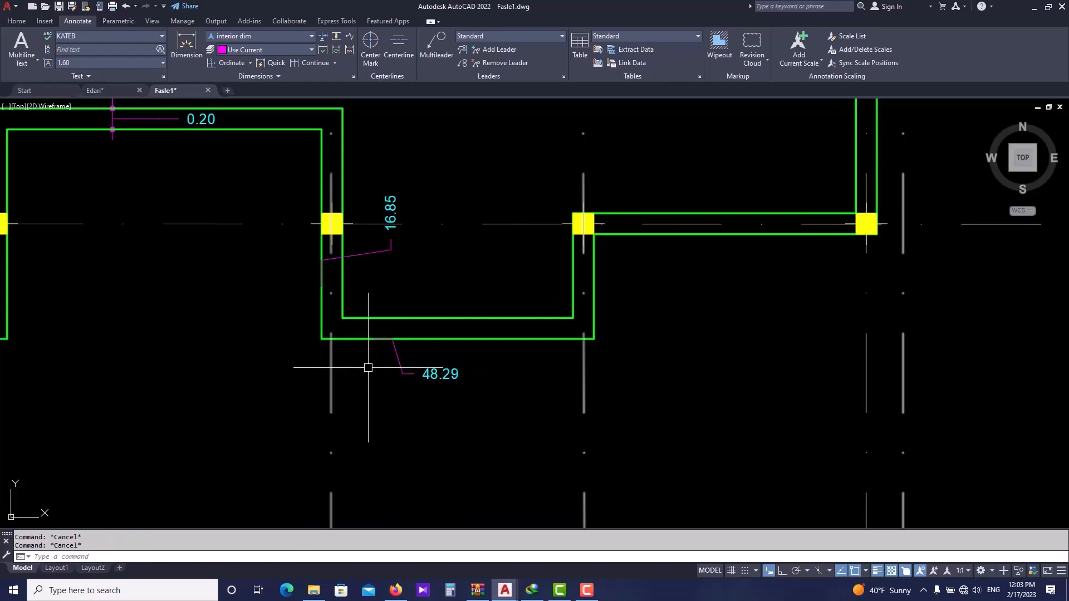
- Erase the upper ordinate dimension beside the recessed bay
{"action": "left_click", "coordinate": [385, 246]}
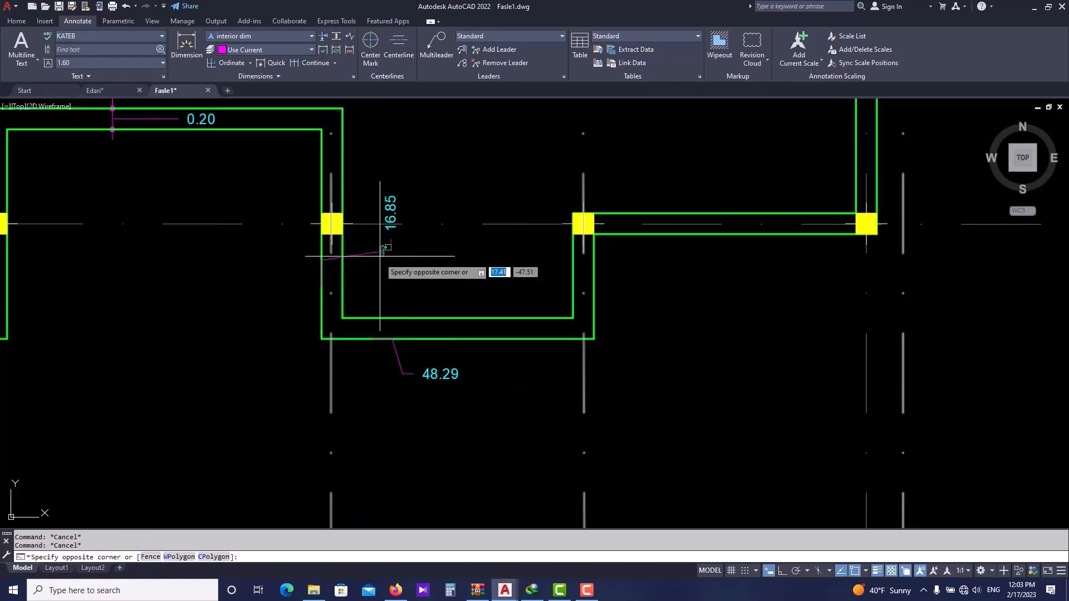
{"action": "left_click", "coordinate": [380, 257]}
{"action": "type", "text": "e"}
{"action": "key", "text": "Return"}
- Quick dimension the two rightmost magenta vertical lines beside the plan, placing the dimension line above them
{"action": "scroll", "coordinate": [438, 391], "scroll_direction": "down", "scroll_amount": 5}
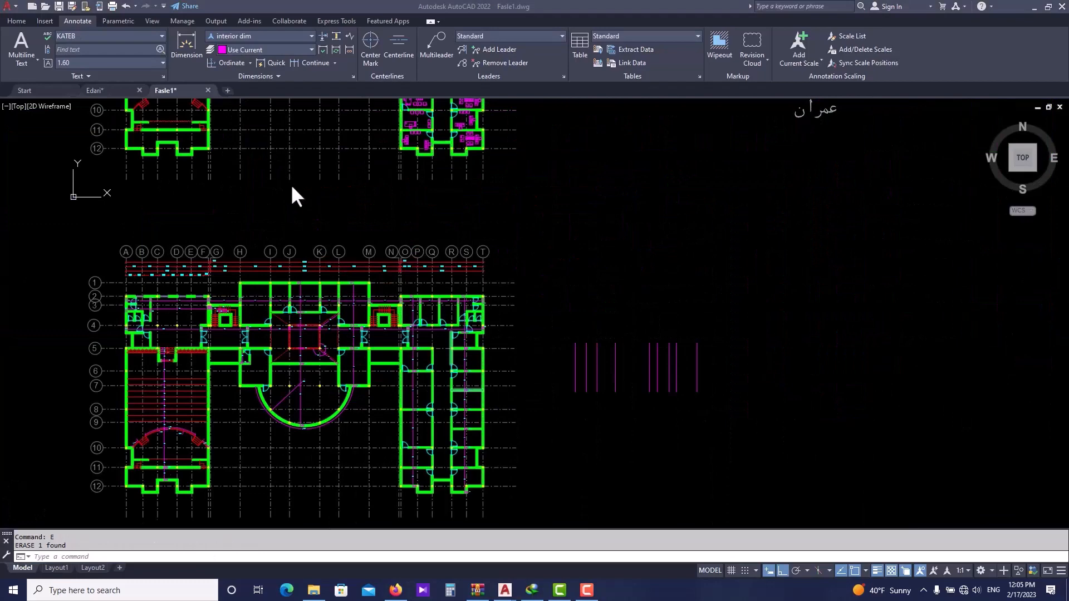
{"action": "scroll", "coordinate": [291, 184], "scroll_direction": "down", "scroll_amount": 2}
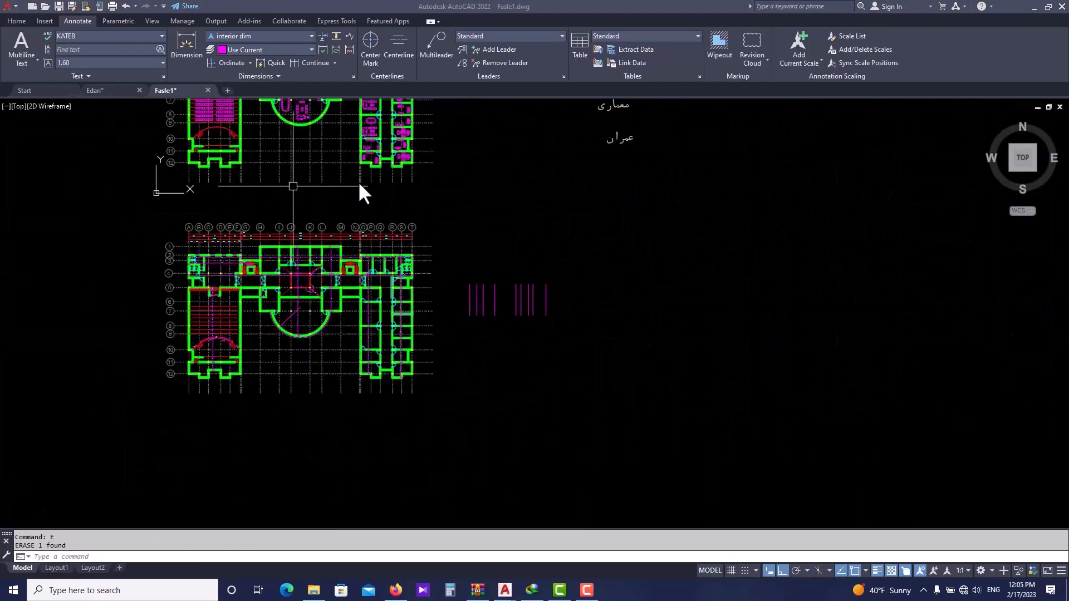
{"action": "scroll", "coordinate": [530, 292], "scroll_direction": "up", "scroll_amount": 1}
{"action": "scroll", "coordinate": [429, 198], "scroll_direction": "up", "scroll_amount": 1}
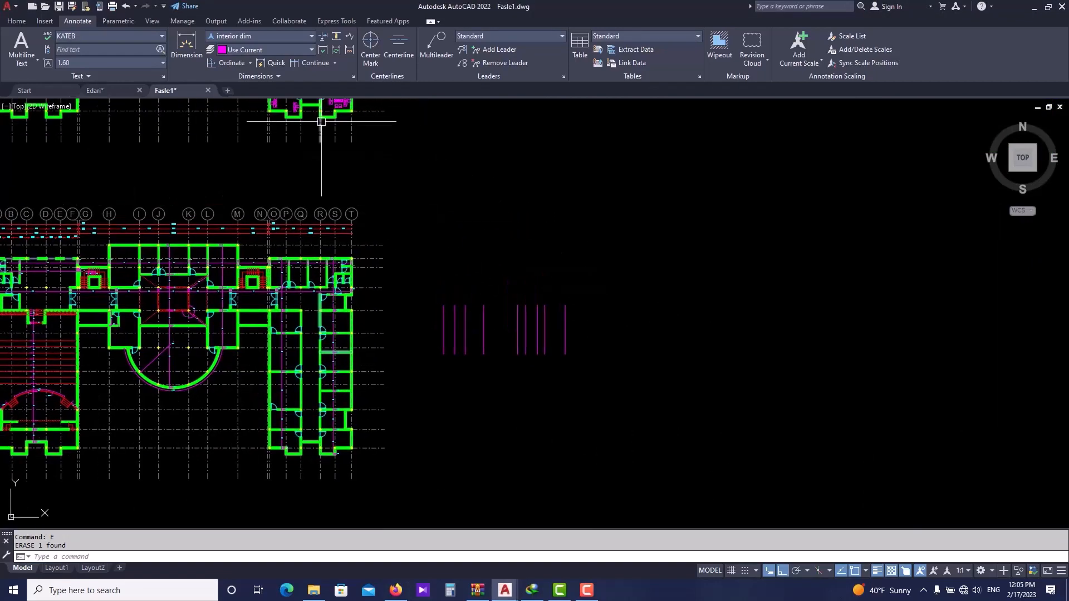
{"action": "left_click", "coordinate": [272, 61]}
{"action": "scroll", "coordinate": [550, 343], "scroll_direction": "up", "scroll_amount": 2}
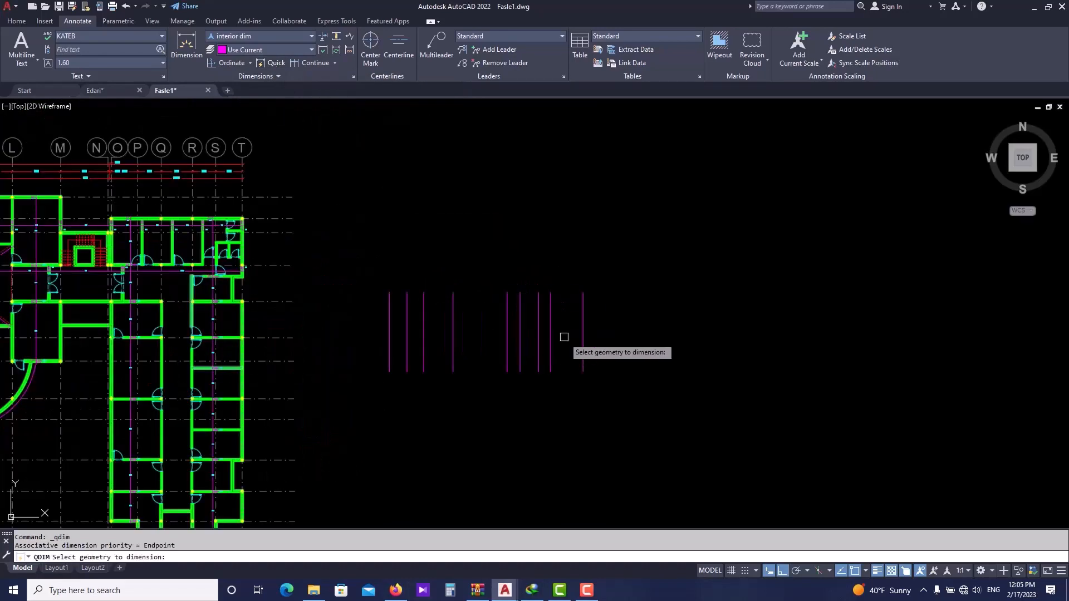
{"action": "scroll", "coordinate": [569, 306], "scroll_direction": "up", "scroll_amount": 4}
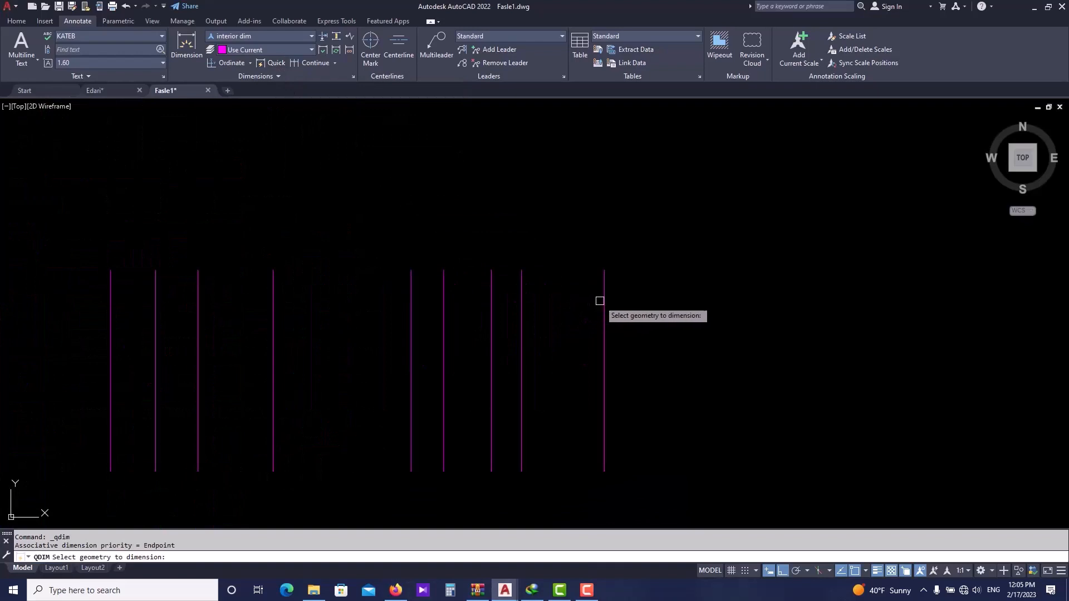
{"action": "left_click", "coordinate": [605, 310]}
{"action": "left_click", "coordinate": [520, 313]}
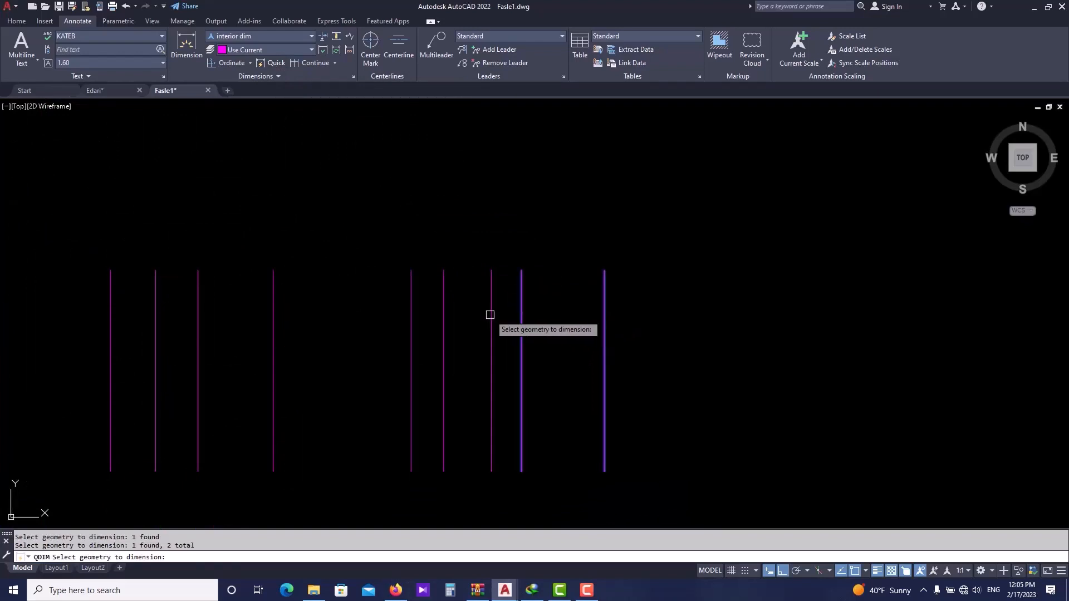
{"action": "key", "text": "Return"}
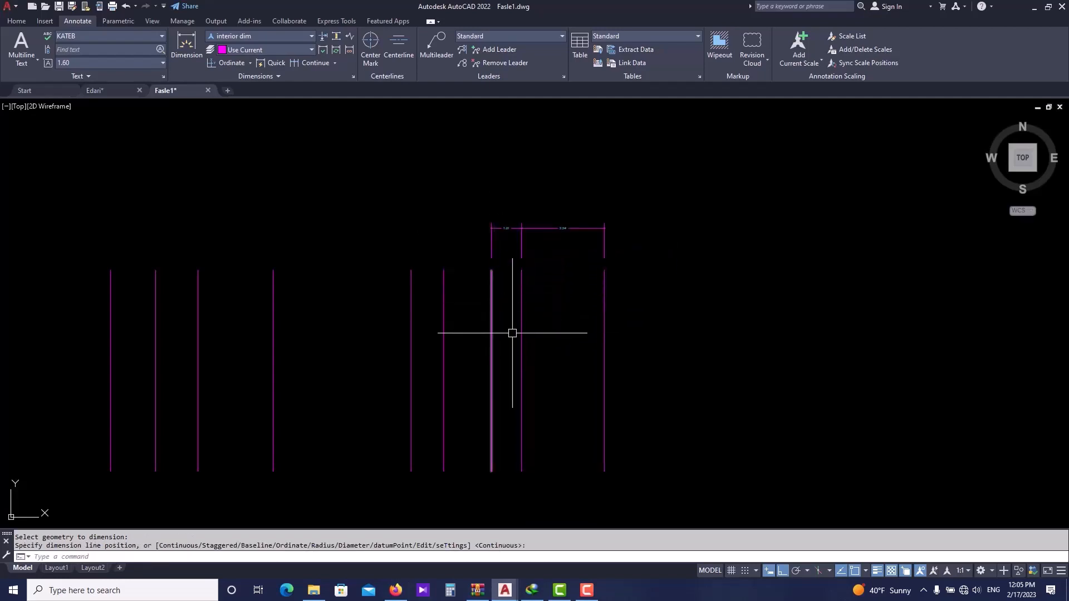
{"action": "middle_click_drag", "start_coordinate": [454, 335], "coordinate": [526, 321]}
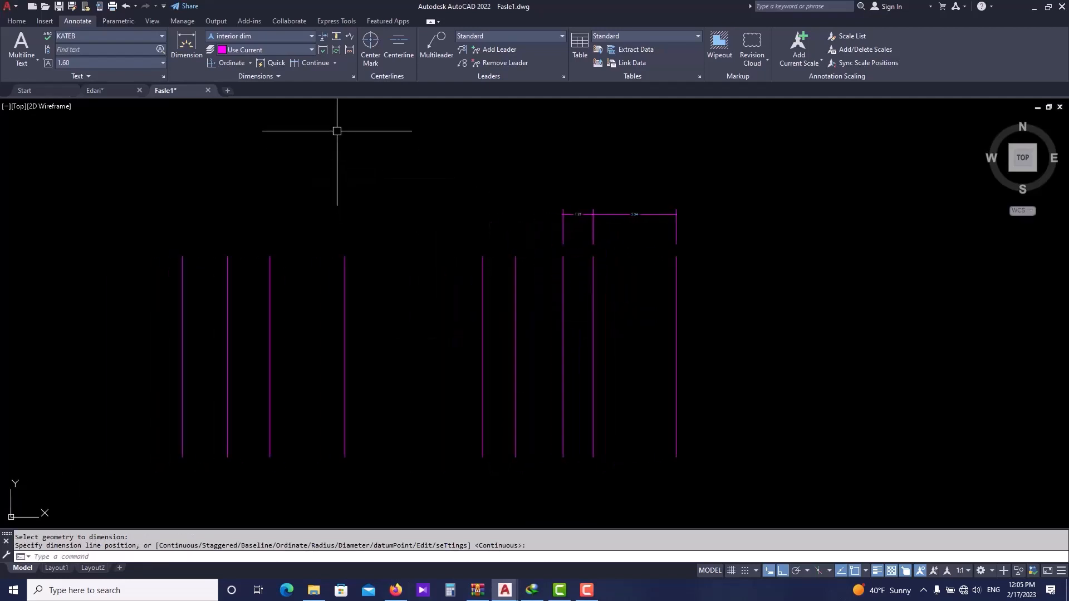
- Quick dimension the six magenta vertical lines to the left with a continuous dimension line above them
{"action": "left_click", "coordinate": [272, 62]}
{"action": "left_click", "coordinate": [525, 287]}
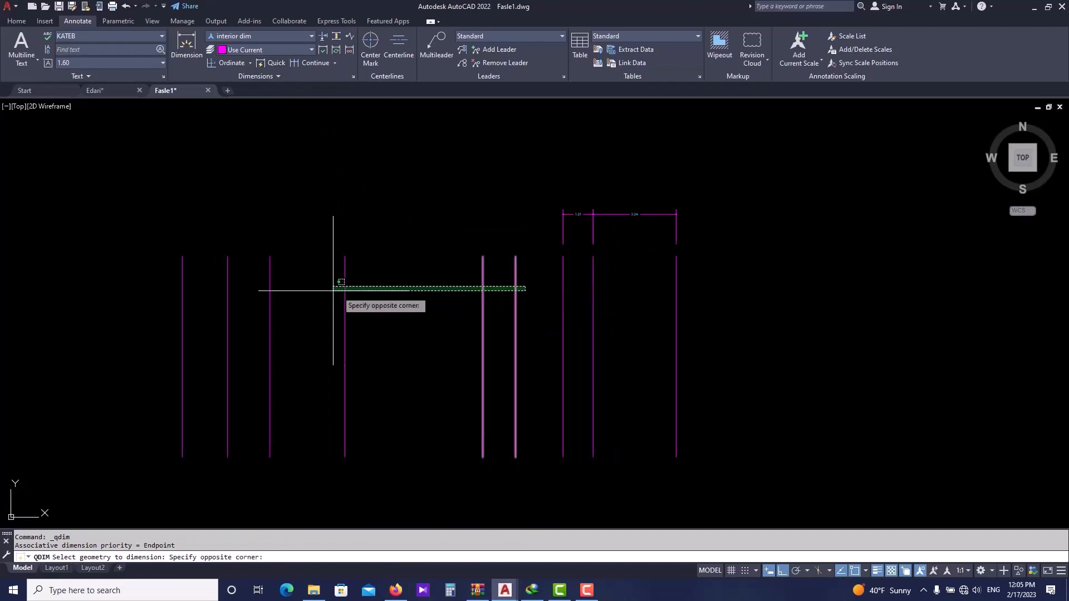
{"action": "left_click", "coordinate": [178, 290]}
{"action": "key", "text": "Return"}
{"action": "left_click", "coordinate": [242, 199]}
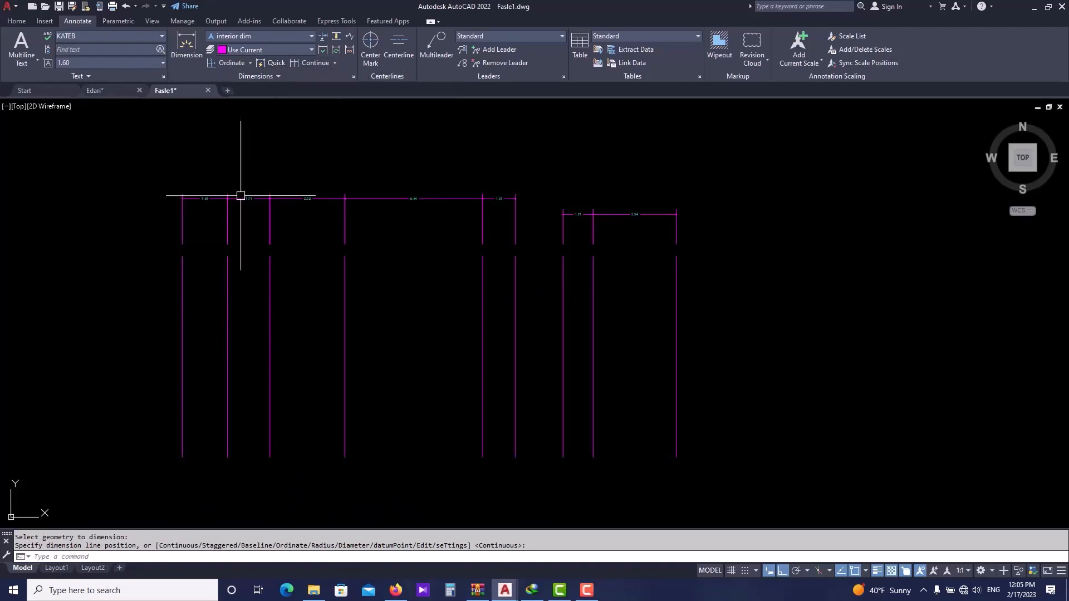
{"action": "middle_click_drag", "start_coordinate": [232, 193], "coordinate": [251, 230]}
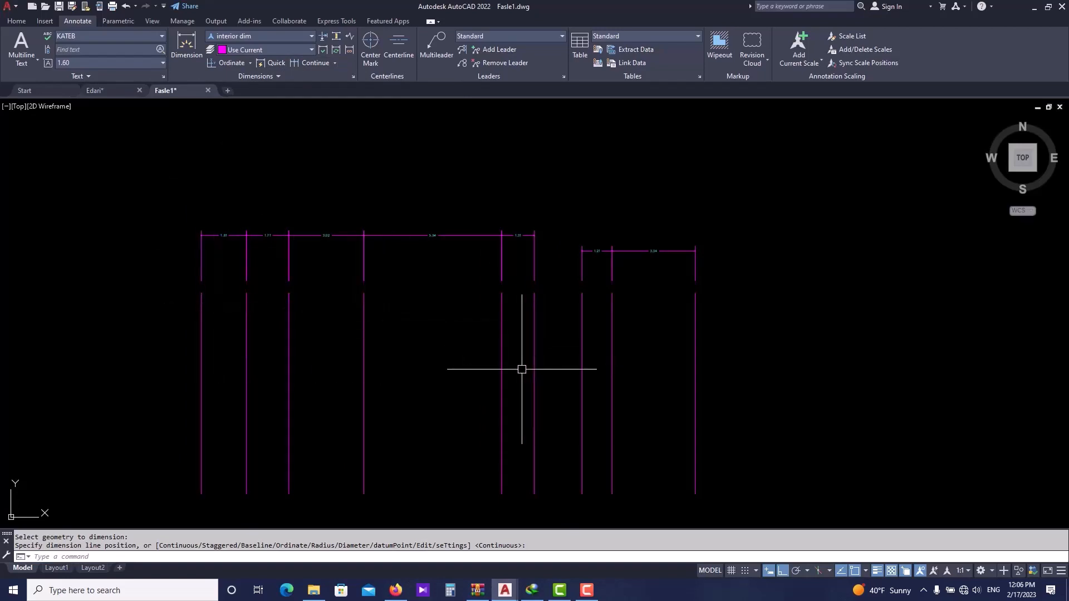
{"action": "key", "text": "Escape"}
- Quick dimension the remaining pair of magenta vertical lines, placing the dimension line below them
{"action": "left_click", "coordinate": [549, 365]}
{"action": "left_click", "coordinate": [453, 336]}
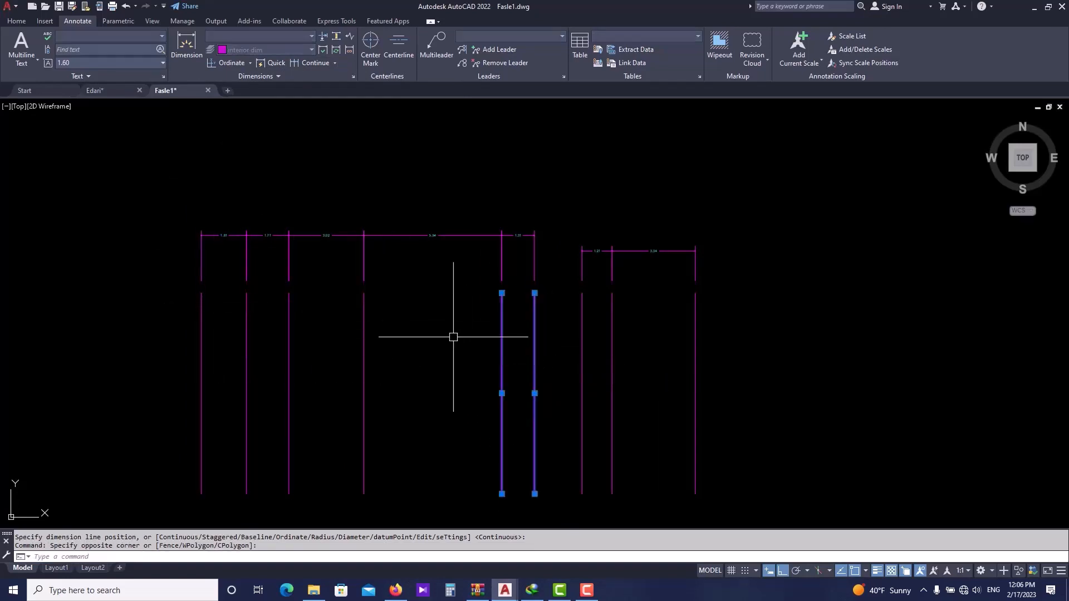
{"action": "left_click", "coordinate": [276, 62]}
{"action": "middle_click_drag", "start_coordinate": [513, 317], "coordinate": [485, 231]}
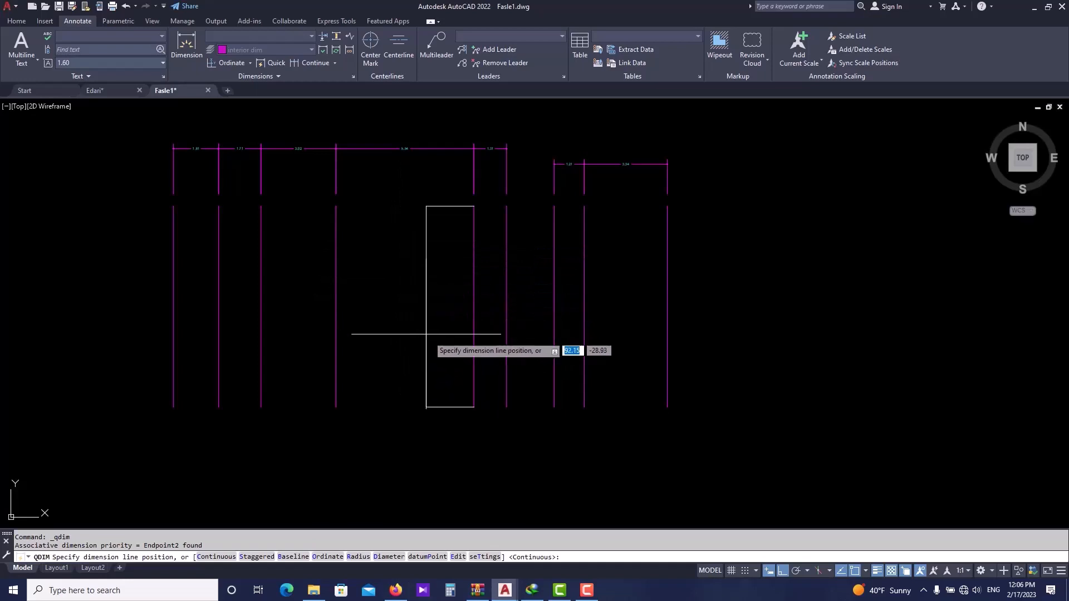
{"action": "left_click", "coordinate": [495, 462]}
{"action": "scroll", "coordinate": [498, 465], "scroll_direction": "up", "scroll_amount": 5}
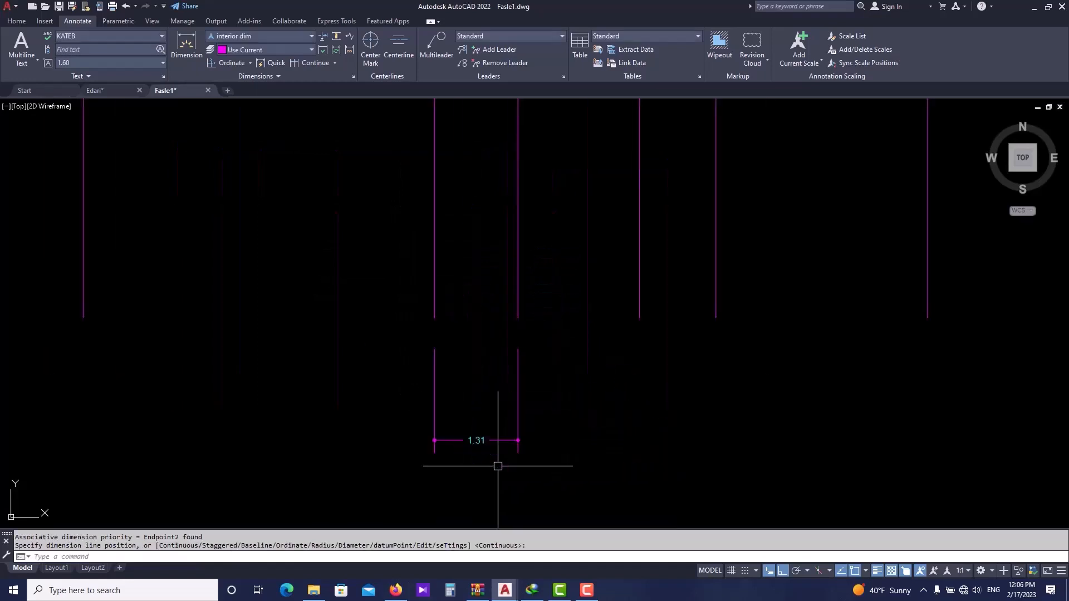
{"action": "scroll", "coordinate": [450, 269], "scroll_direction": "down", "scroll_amount": 6}
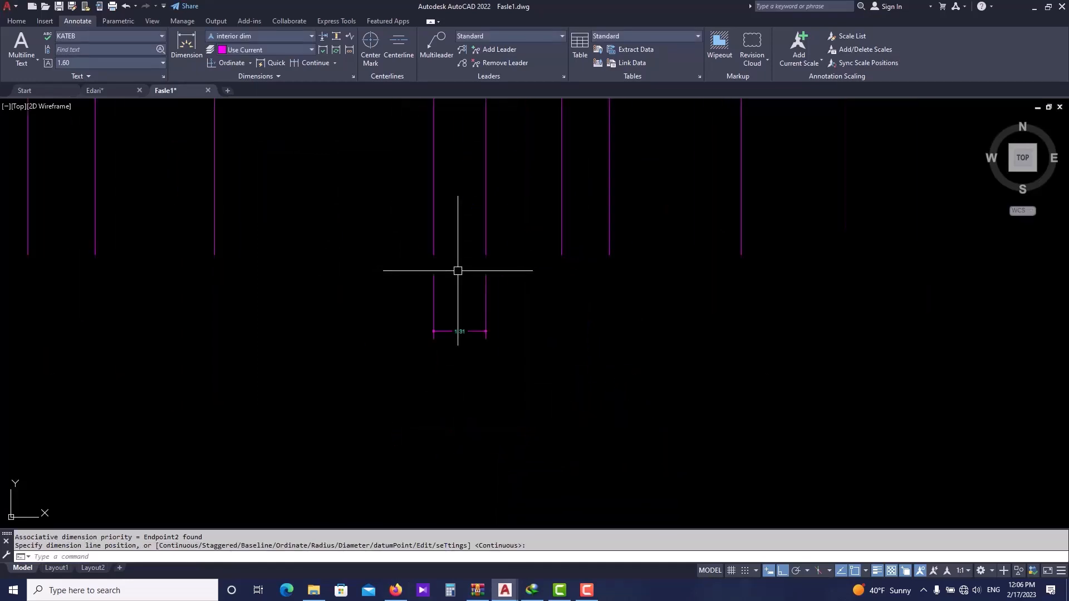
{"action": "middle_click_drag", "start_coordinate": [333, 254], "coordinate": [532, 253]}
{"action": "scroll", "coordinate": [532, 253], "scroll_direction": "down", "scroll_amount": 4}
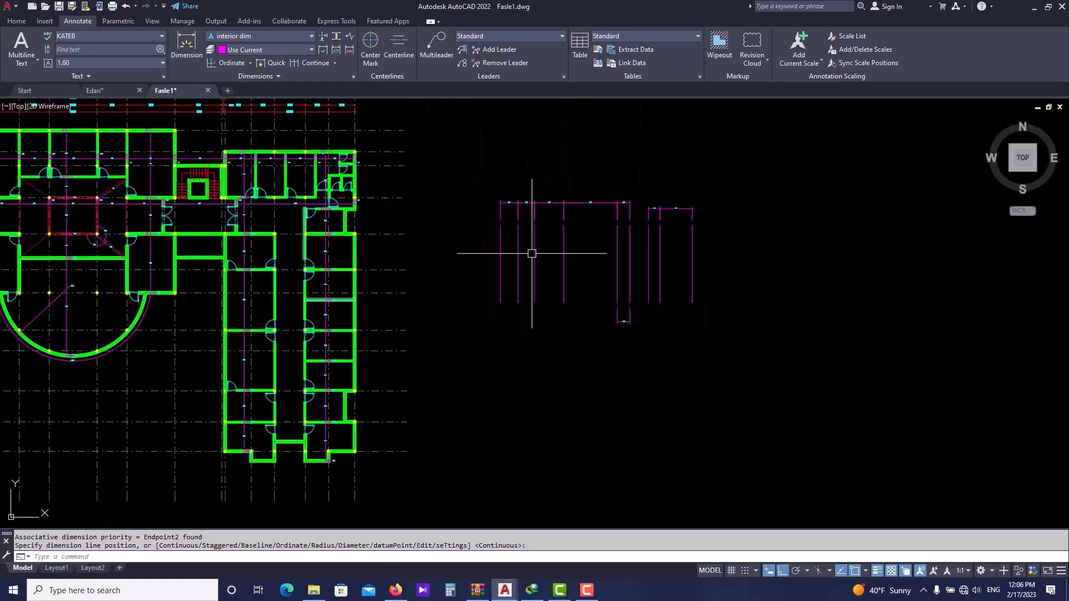
{"action": "middle_click_drag", "start_coordinate": [239, 253], "coordinate": [425, 272]}
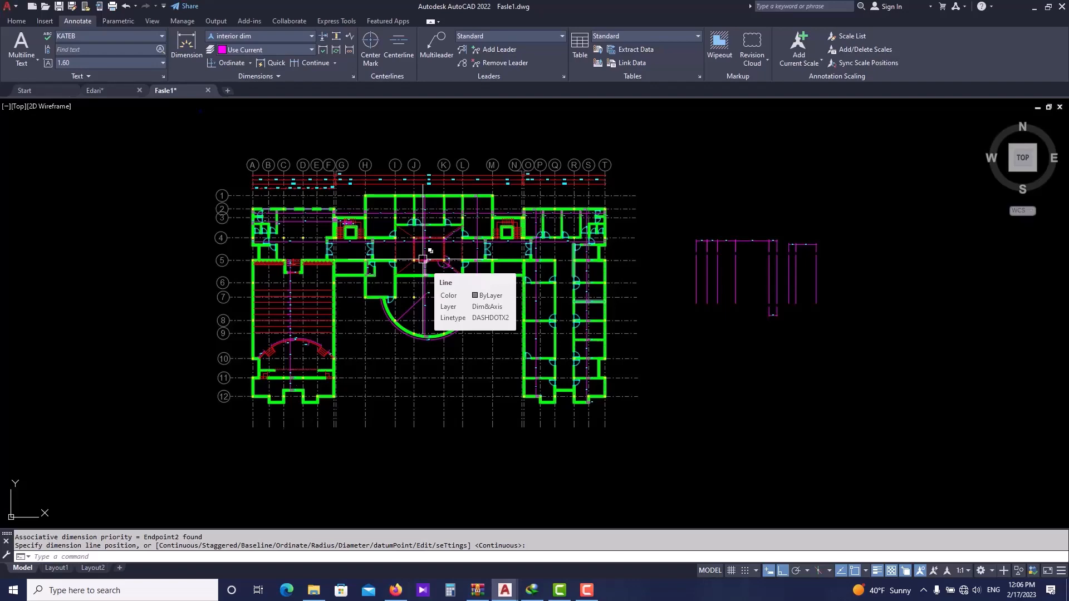
{"action": "scroll", "coordinate": [420, 227], "scroll_direction": "up", "scroll_amount": 2}
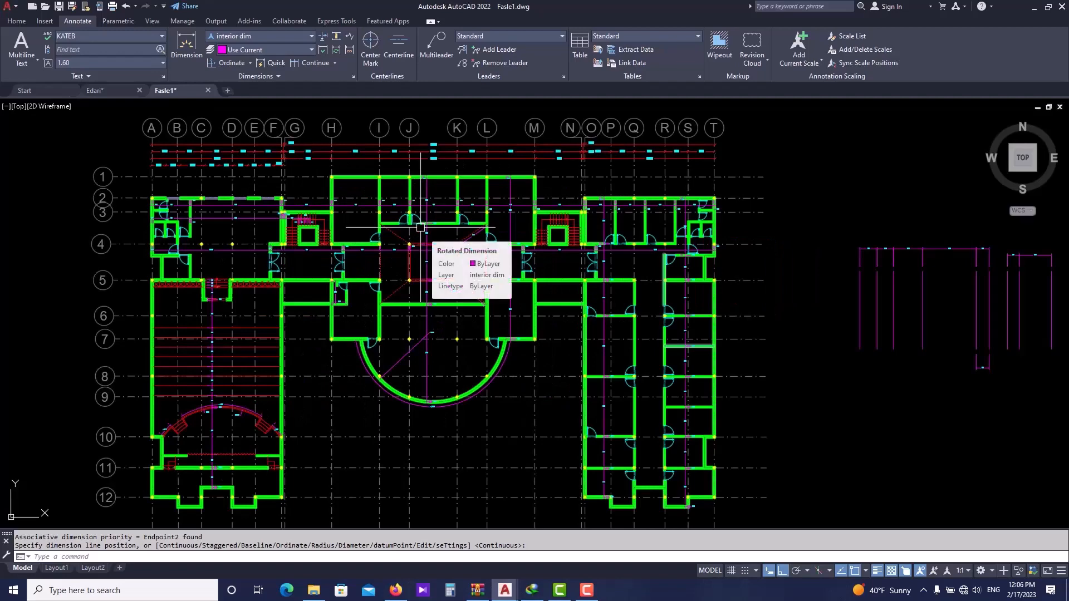
{"action": "scroll", "coordinate": [420, 227], "scroll_direction": "down", "scroll_amount": 2}
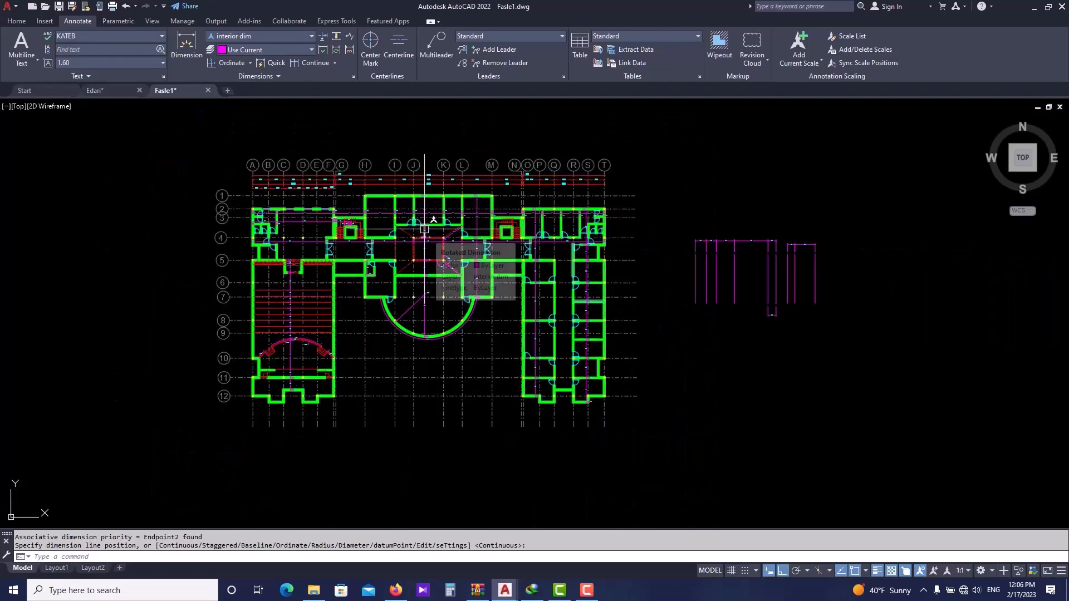